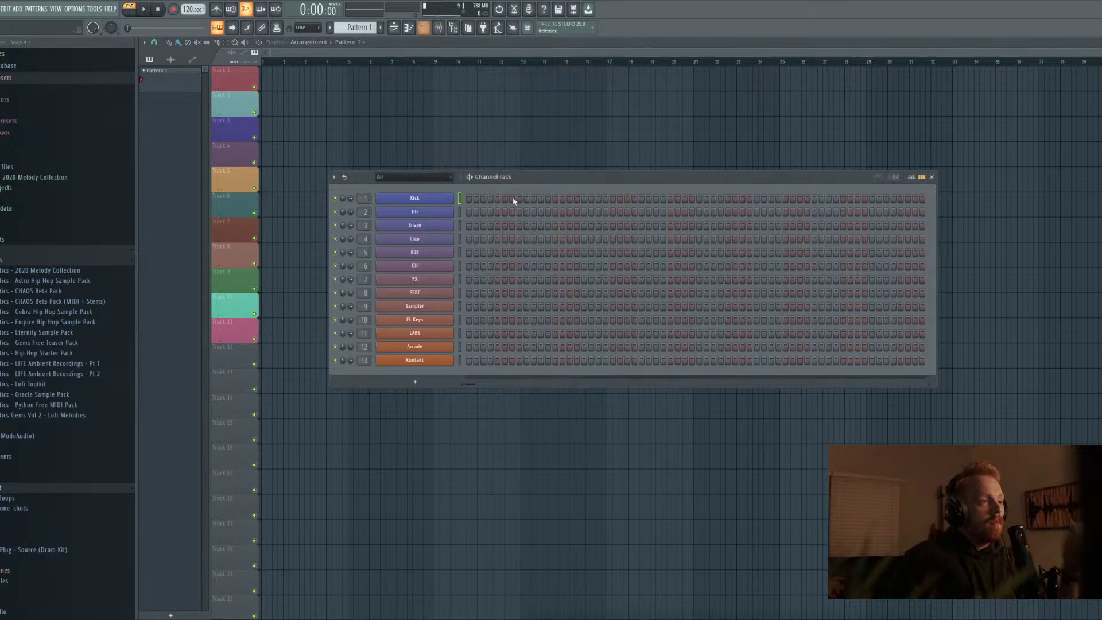
Open the FL Keys instrument and bring up its piano roll for Pattern 1
right_click(413, 332)
left_click(418, 322)
left_click(420, 321)
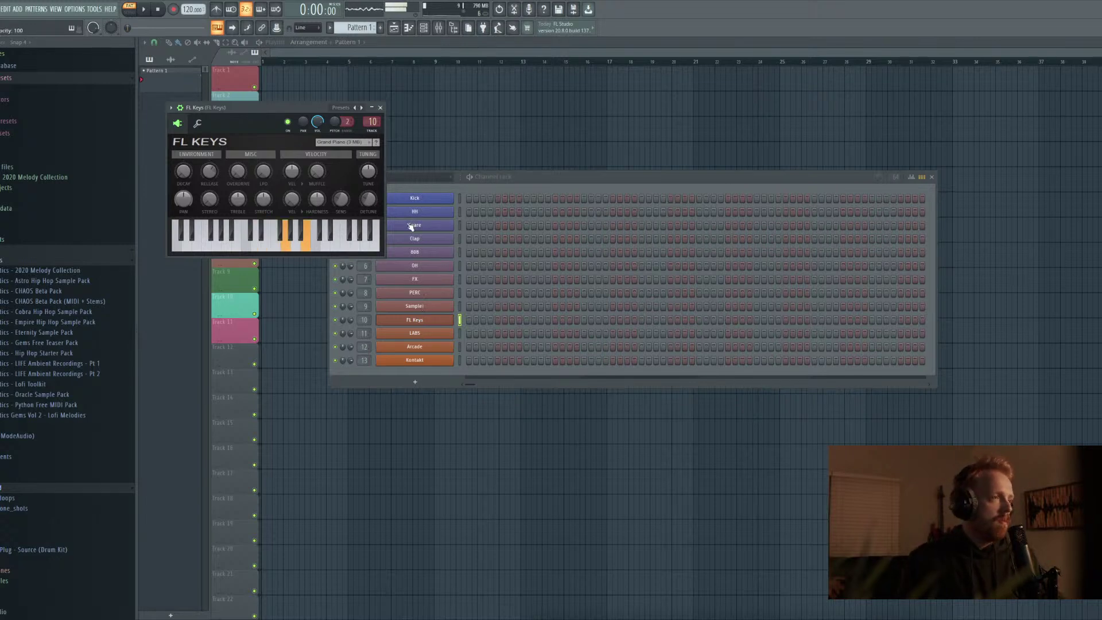
right_click(451, 318)
left_click(459, 319)
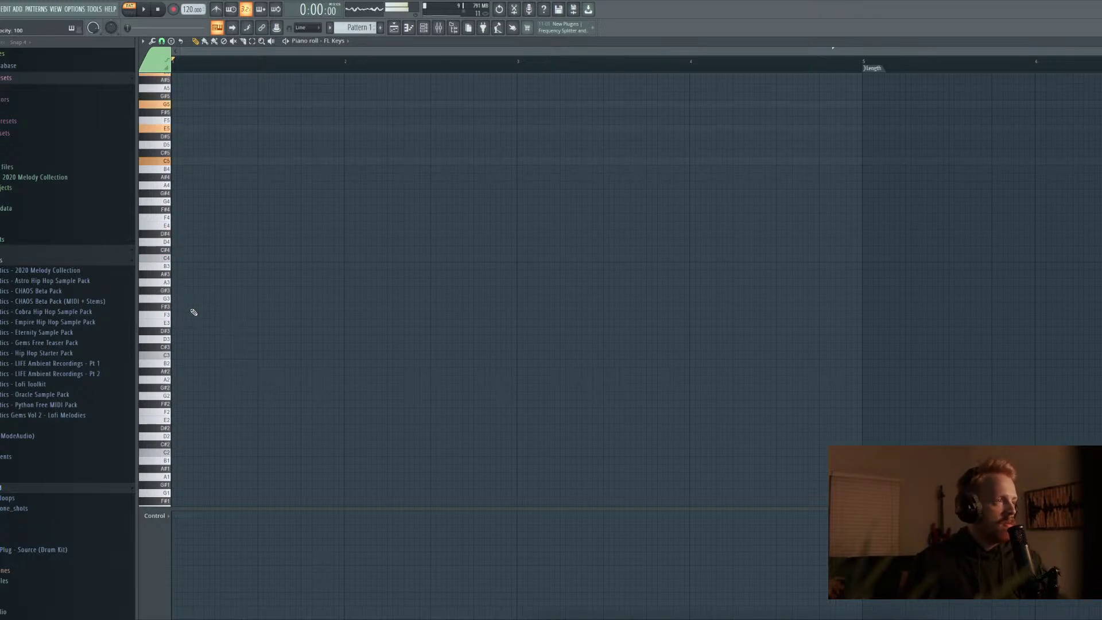
Set the note length to one bar by stretching a G4 note at the pattern start, and delete that note
left_click(167, 209)
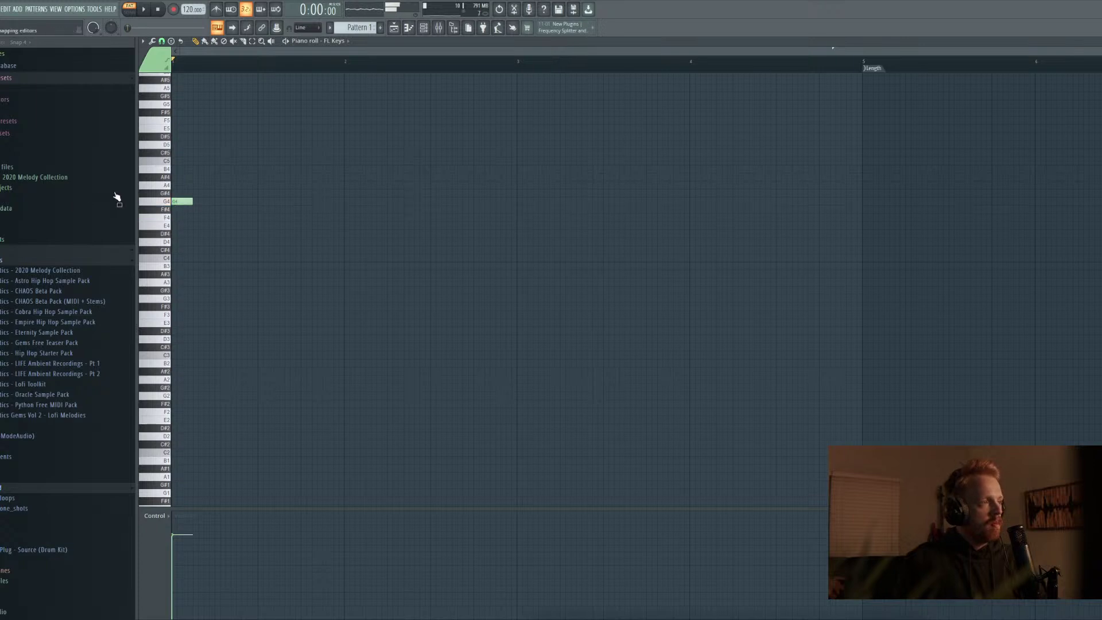
key("ctrl+a")
left_click_drag(195, 202, 341, 208)
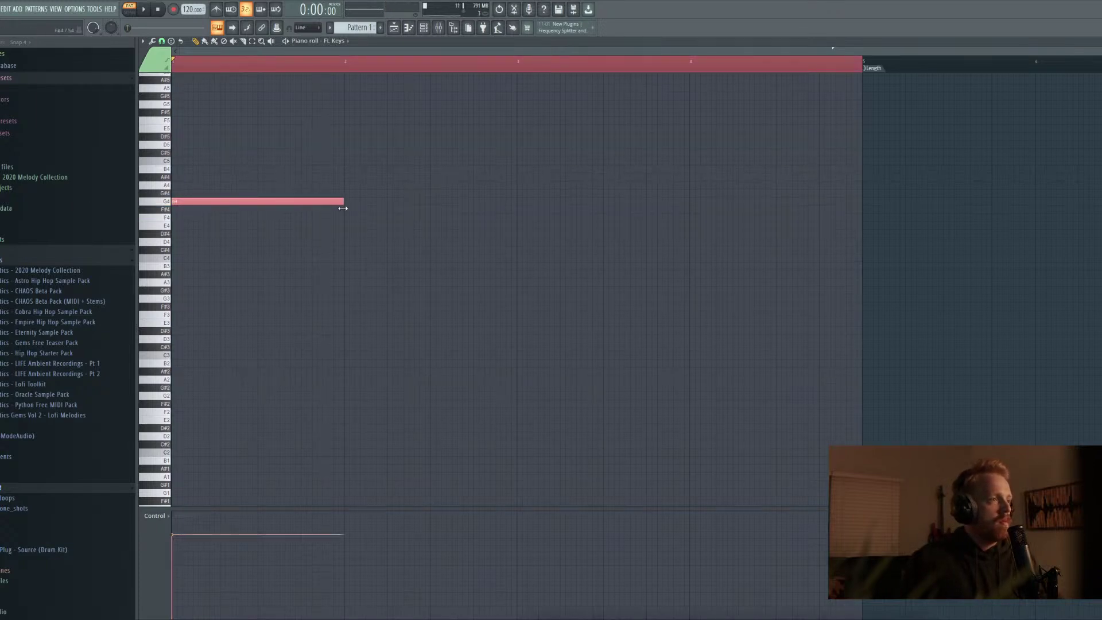
key("ctrl+d")
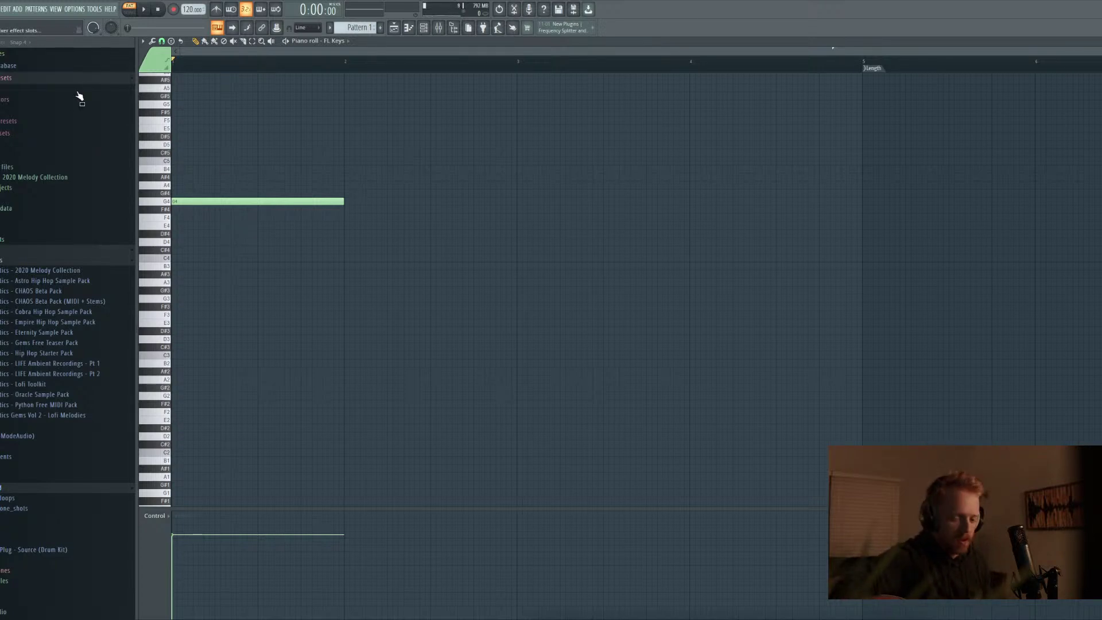
right_click(292, 200)
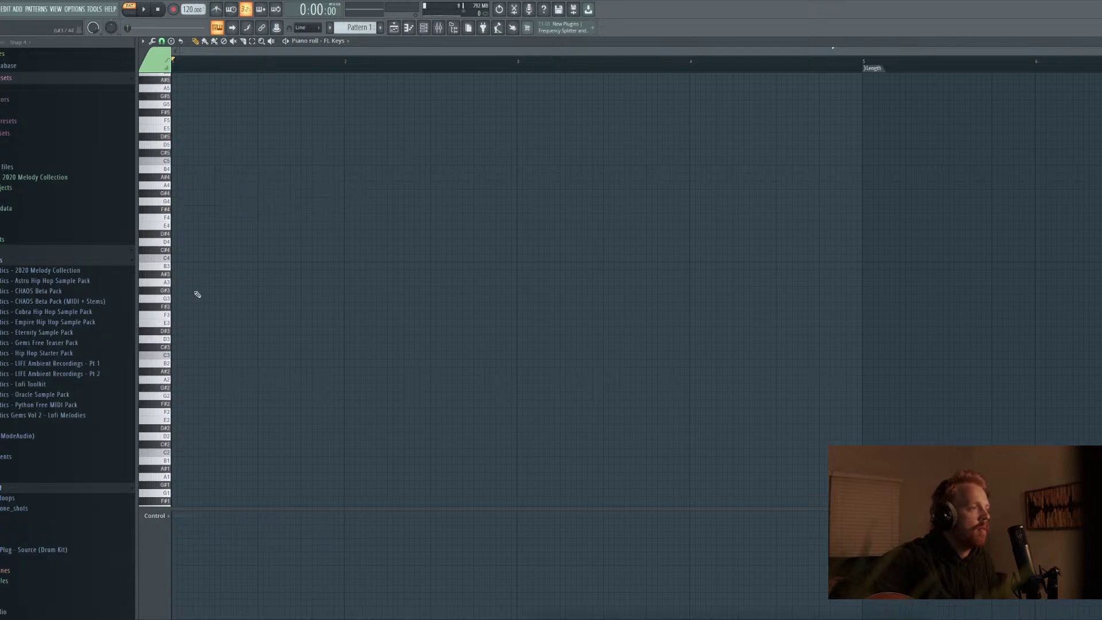
Build the first chord in bar 1 from one-bar notes A3, E4, A4, C5 and E5, and play it
left_click_drag(184, 274, 157, 291)
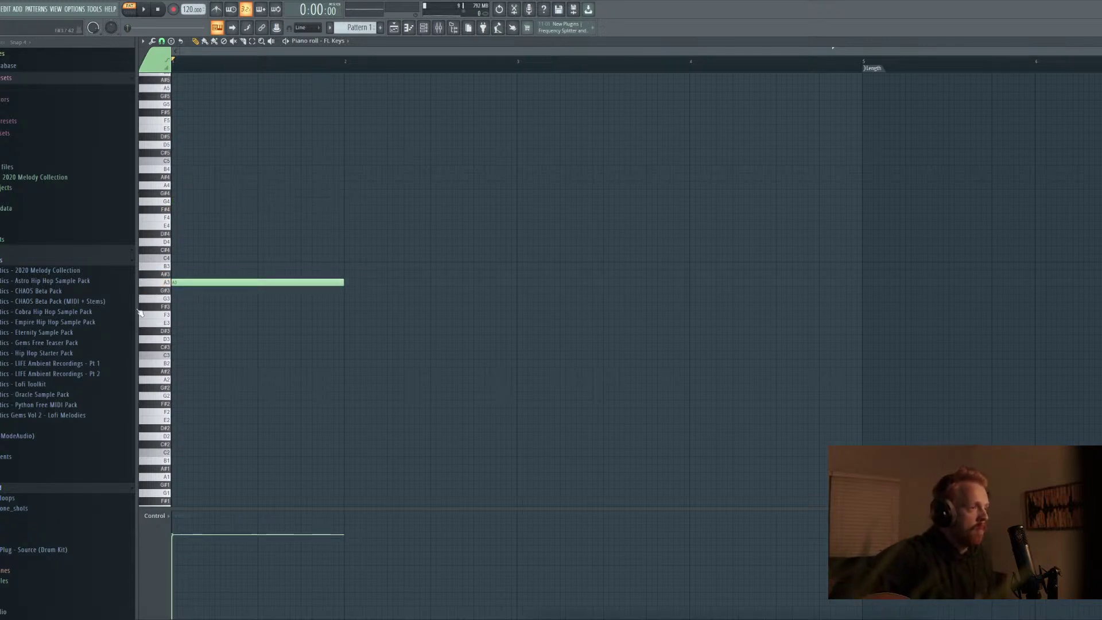
left_click_drag(216, 242, 133, 226)
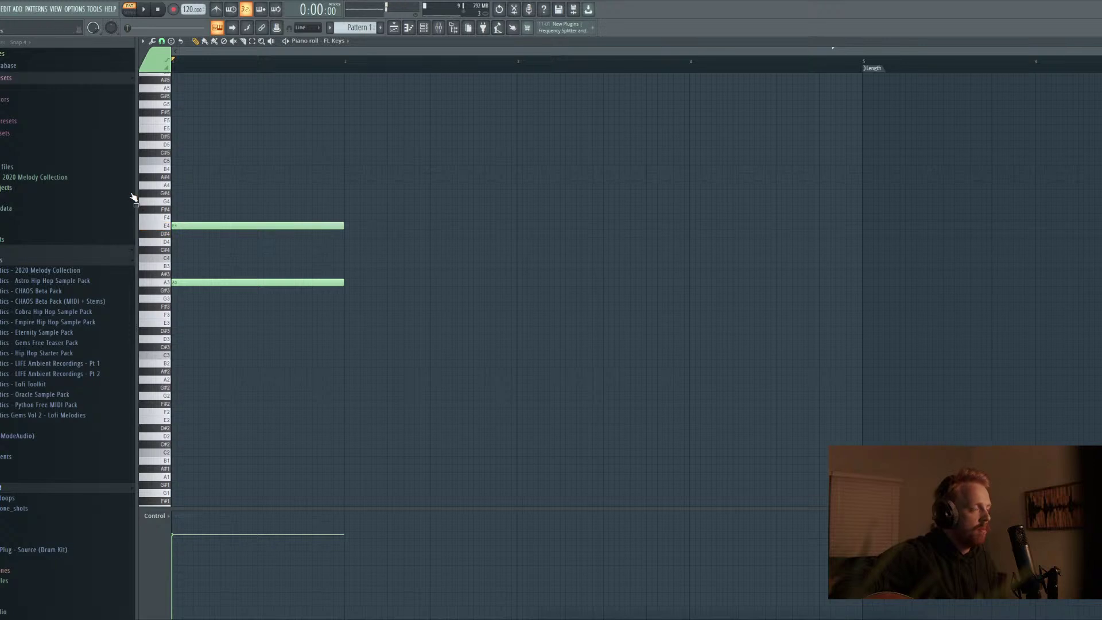
left_click_drag(192, 184, 166, 181)
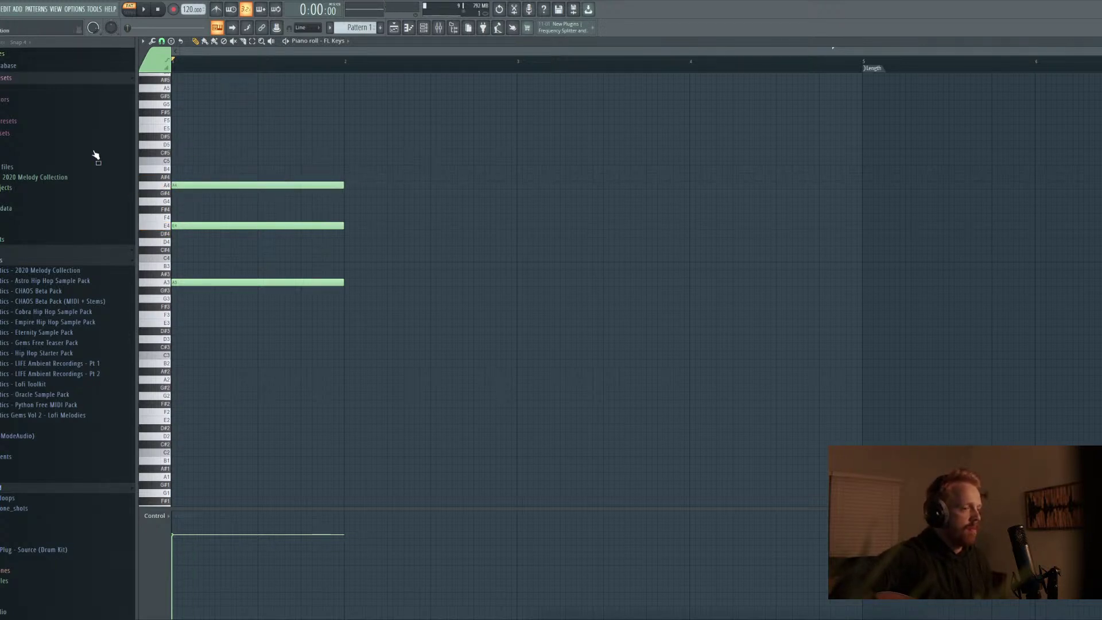
left_click(163, 161)
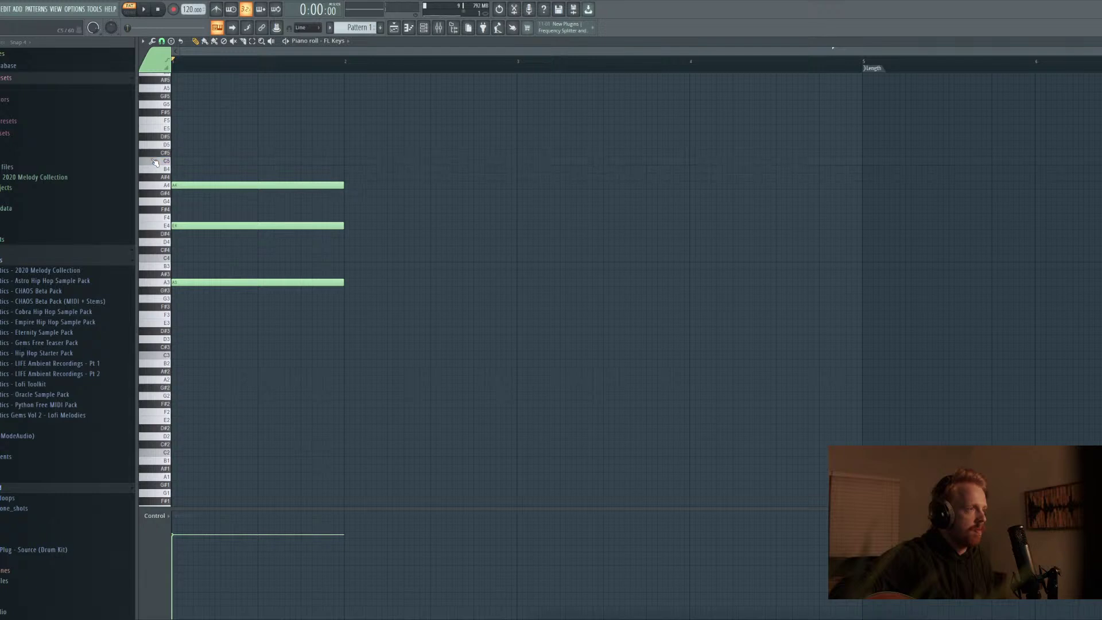
left_click(175, 161)
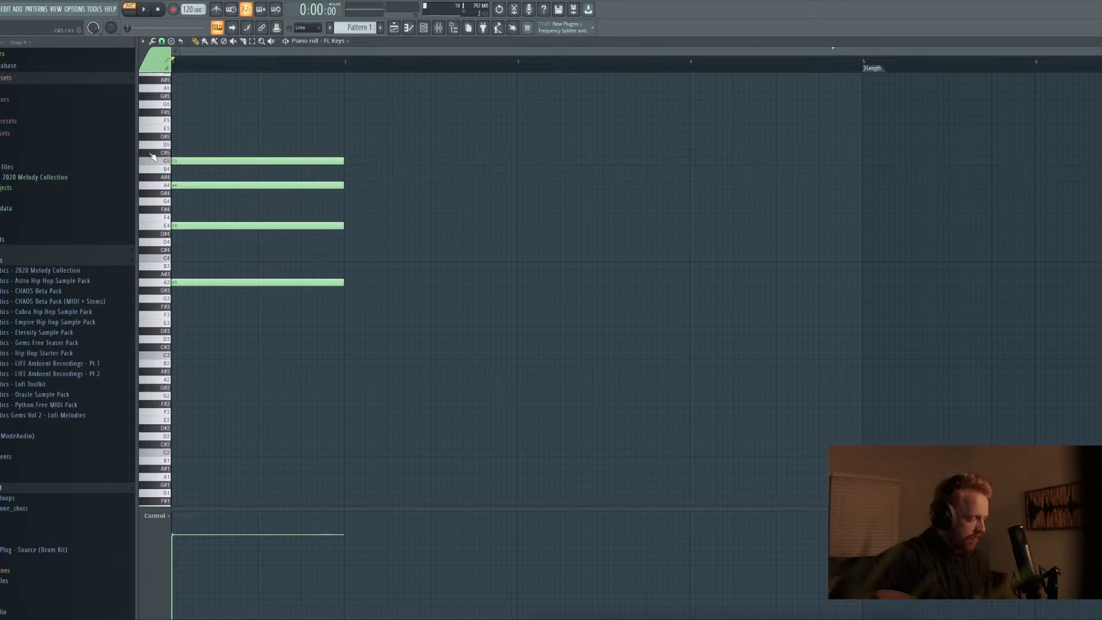
left_click(175, 128)
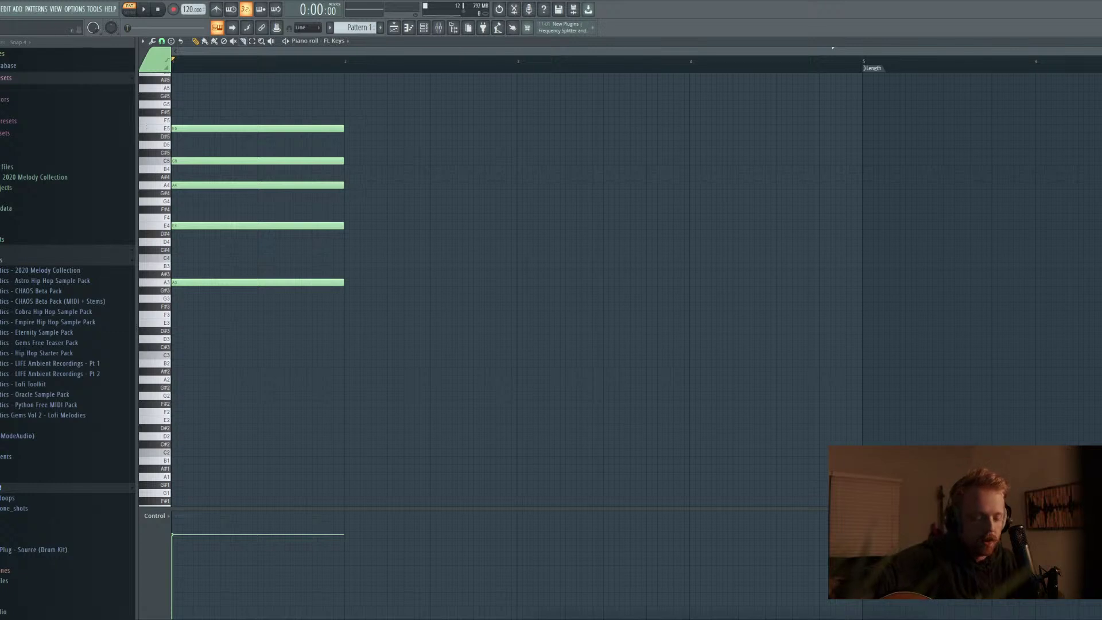
key("space")
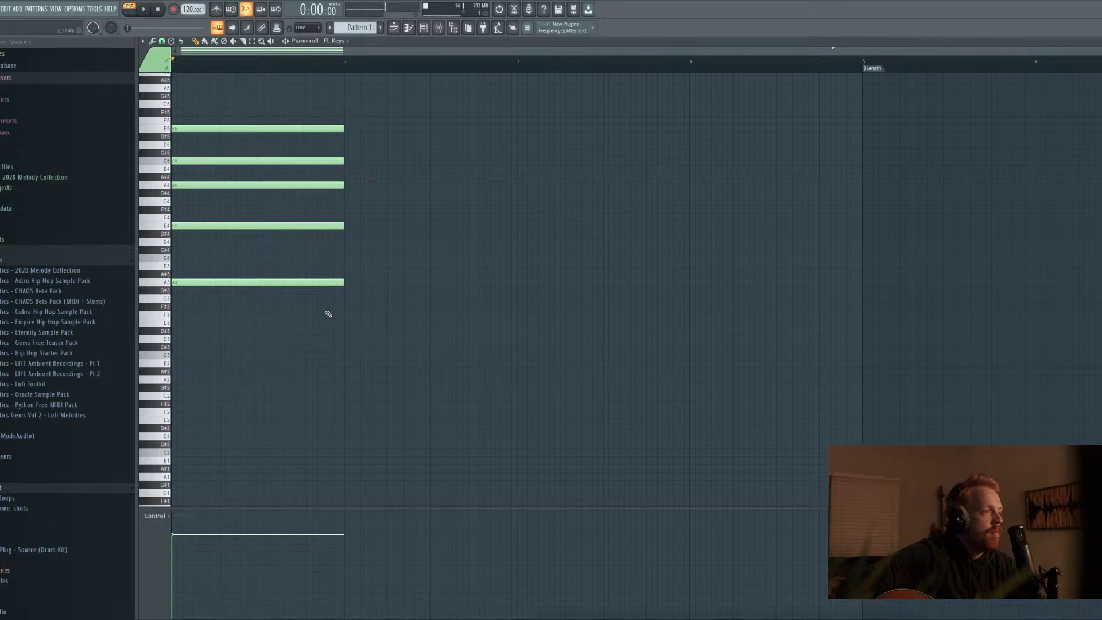
Build the second chord in bar 2 from one-bar notes C4, E4, G4, C5 and E5
left_click(346, 259)
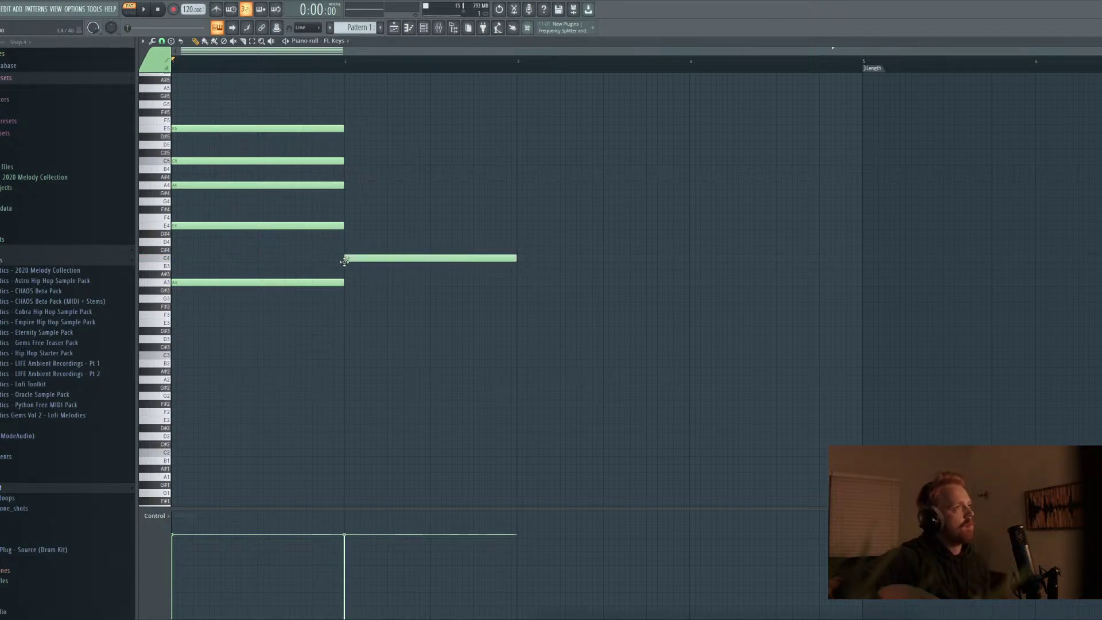
left_click_drag(388, 210, 370, 225)
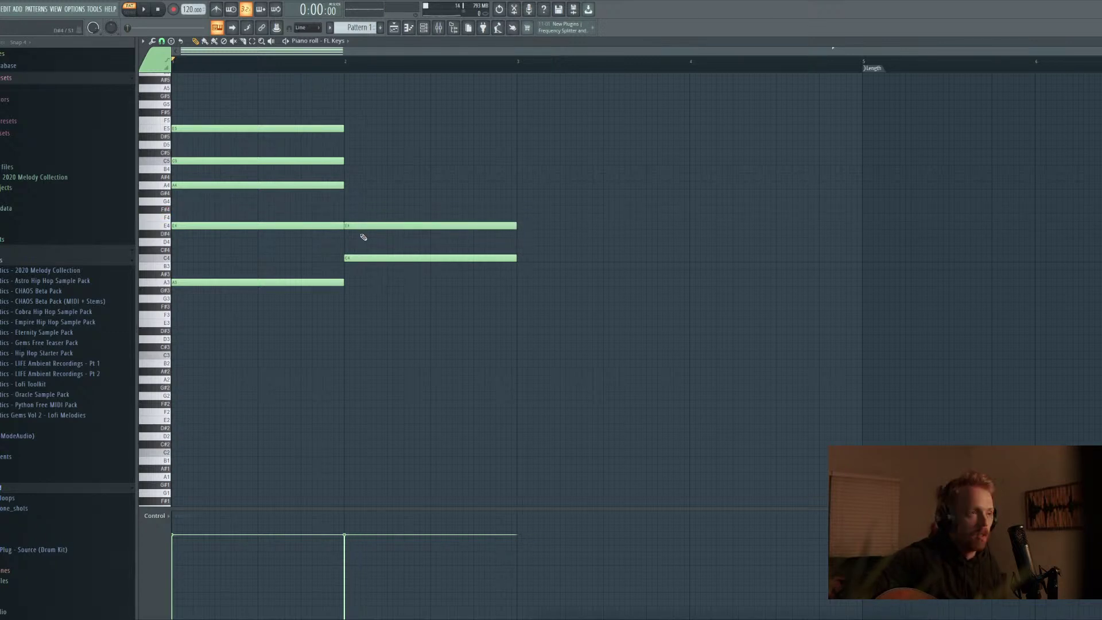
left_click(342, 212)
left_click_drag(342, 214, 359, 201)
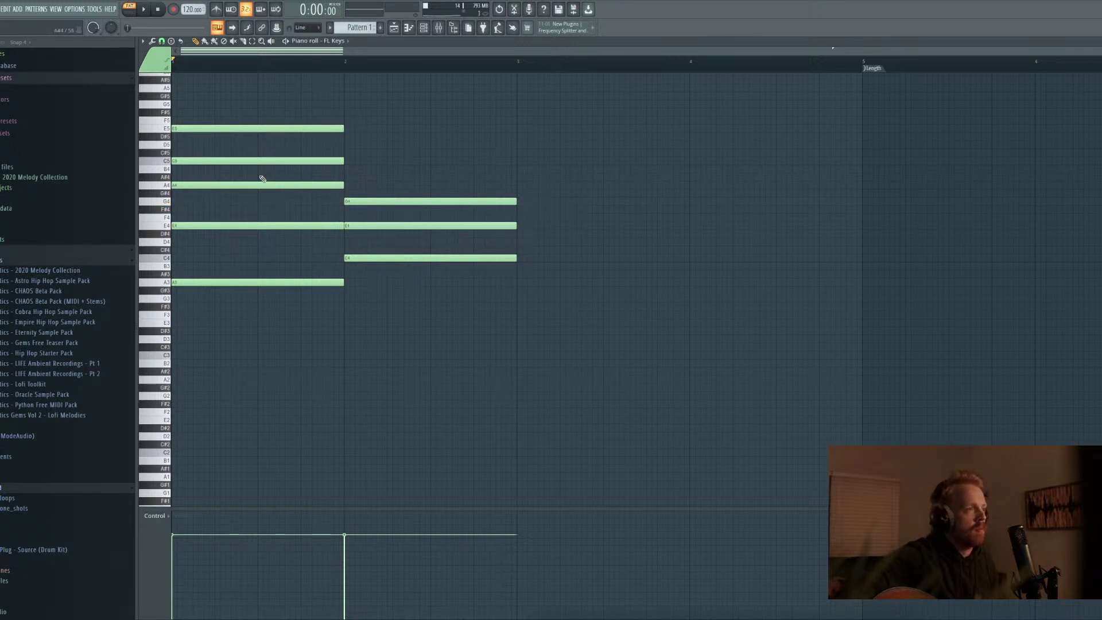
left_click_drag(335, 170, 347, 130)
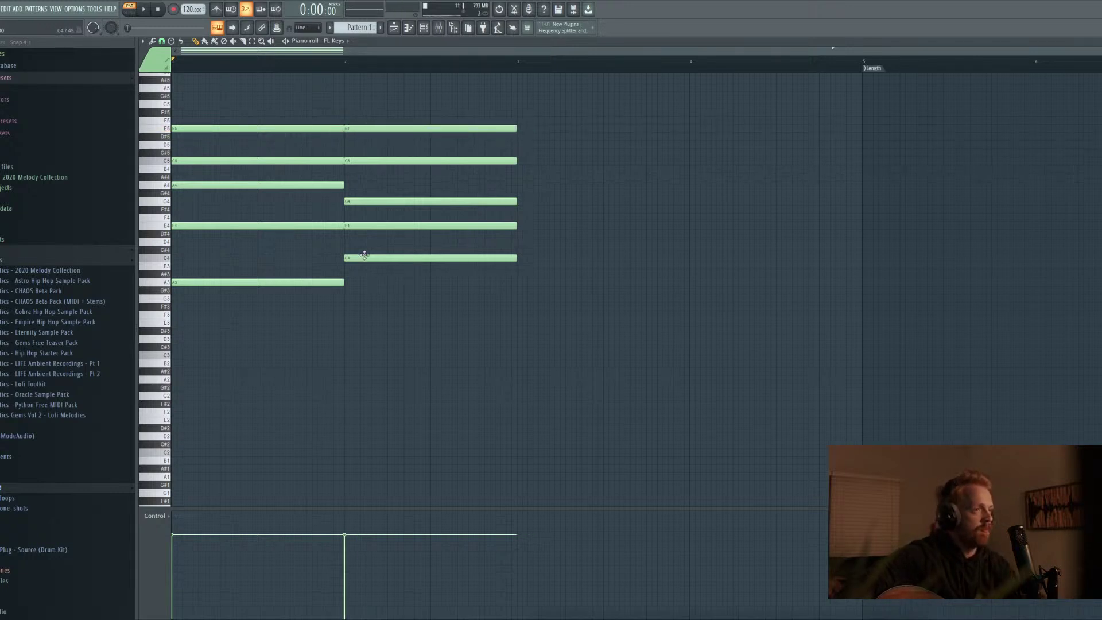
Build the third chord in bar 3 from one-bar notes F3, A3, A4 and E5, and play the progression
left_click_drag(510, 331, 517, 306)
right_click(519, 299)
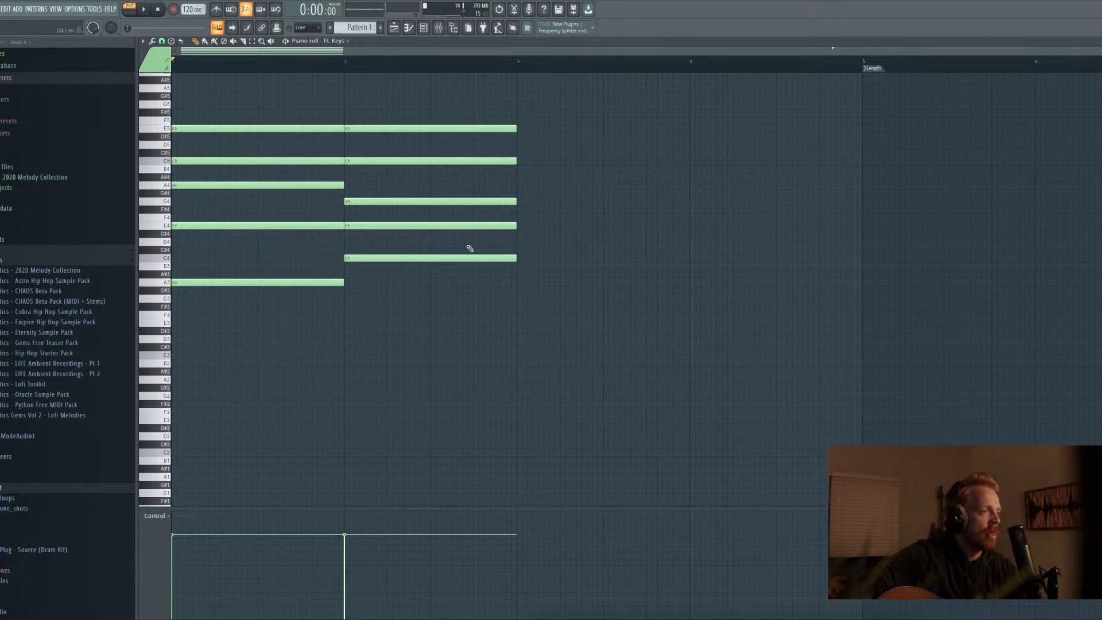
left_click(518, 315)
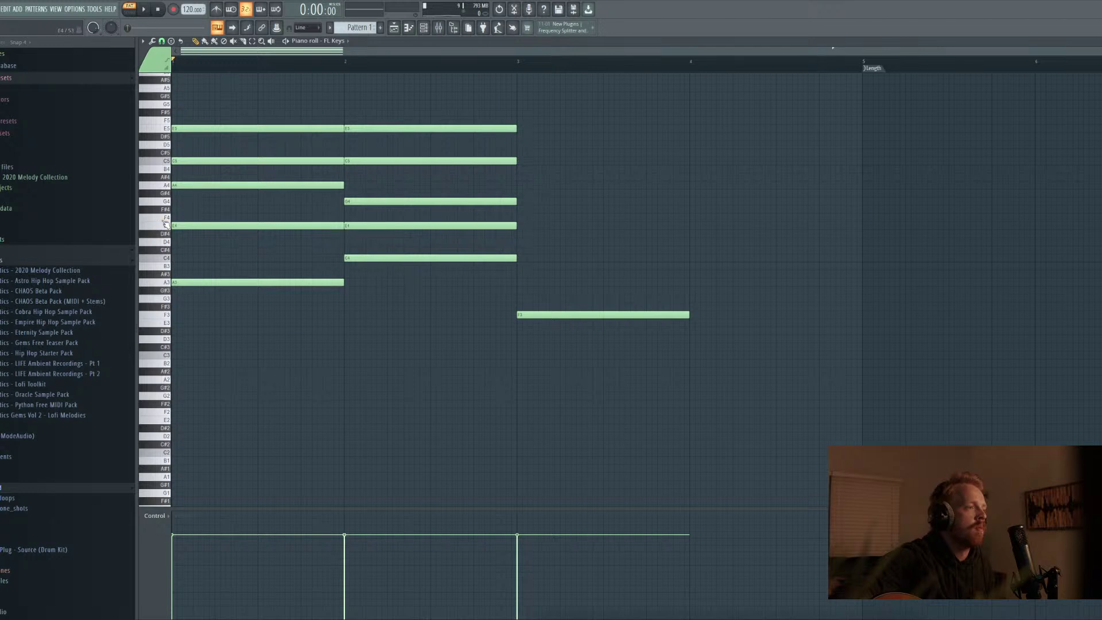
left_click_drag(166, 224, 157, 270)
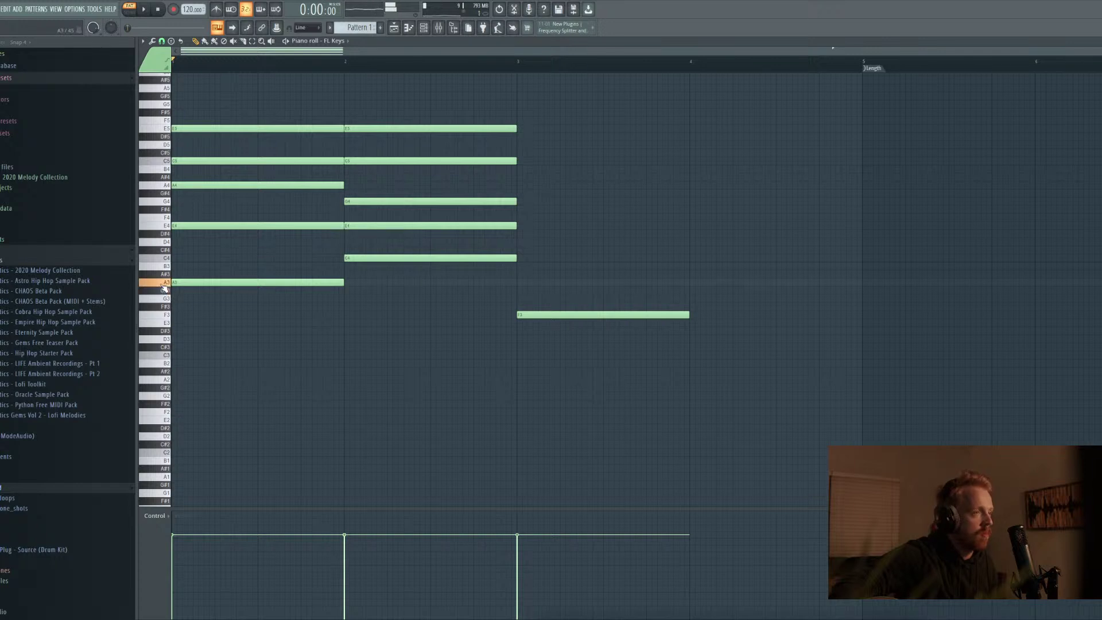
left_click(518, 282)
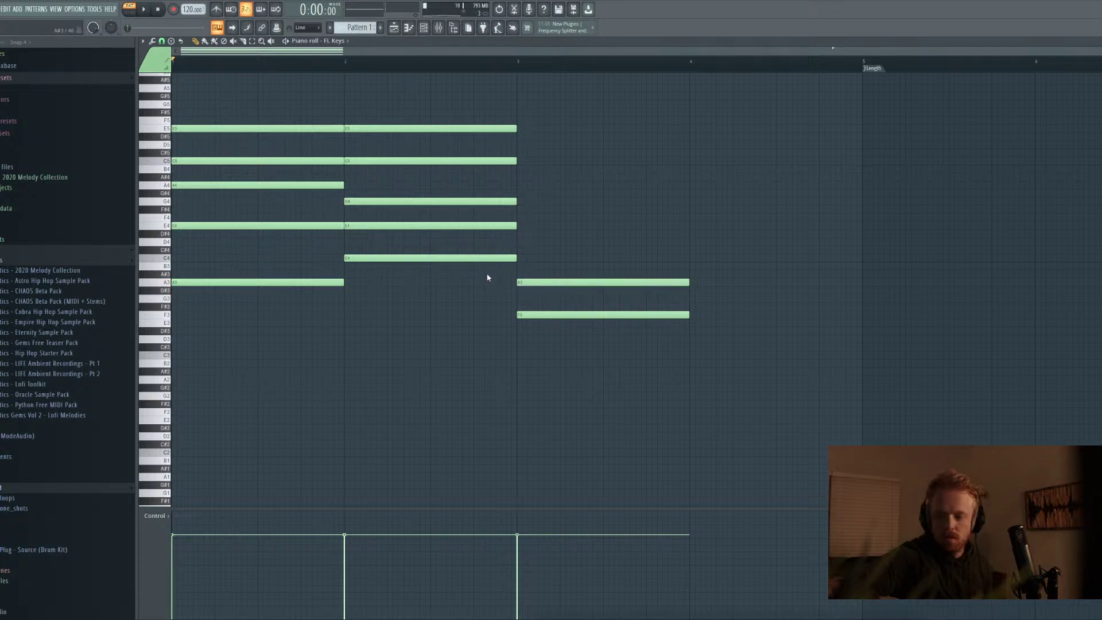
left_click(156, 221)
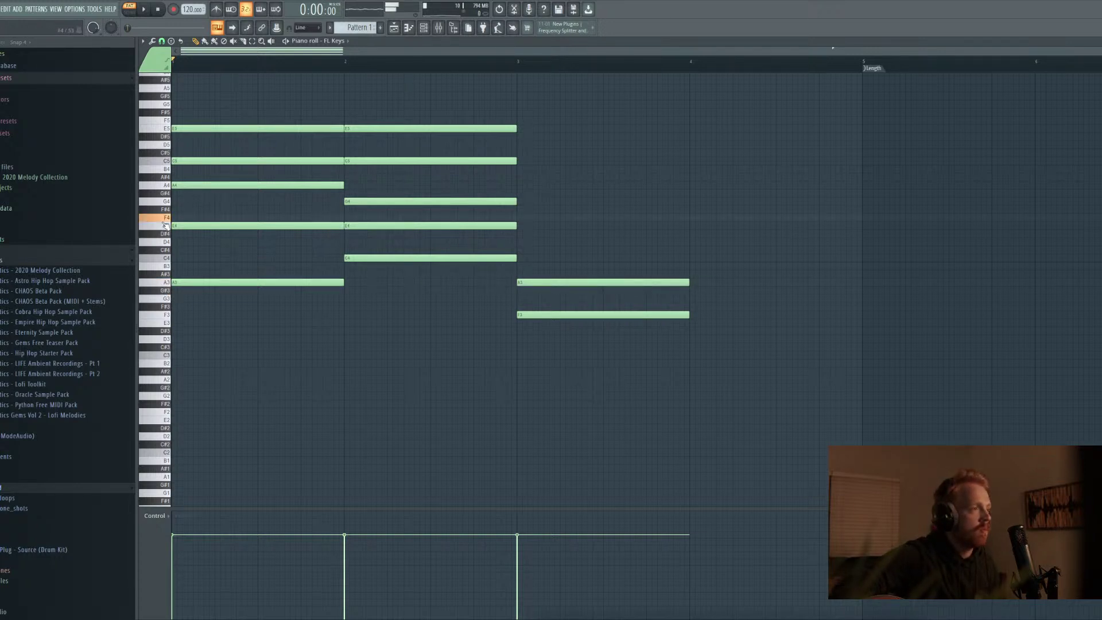
left_click(156, 205)
left_click(164, 189)
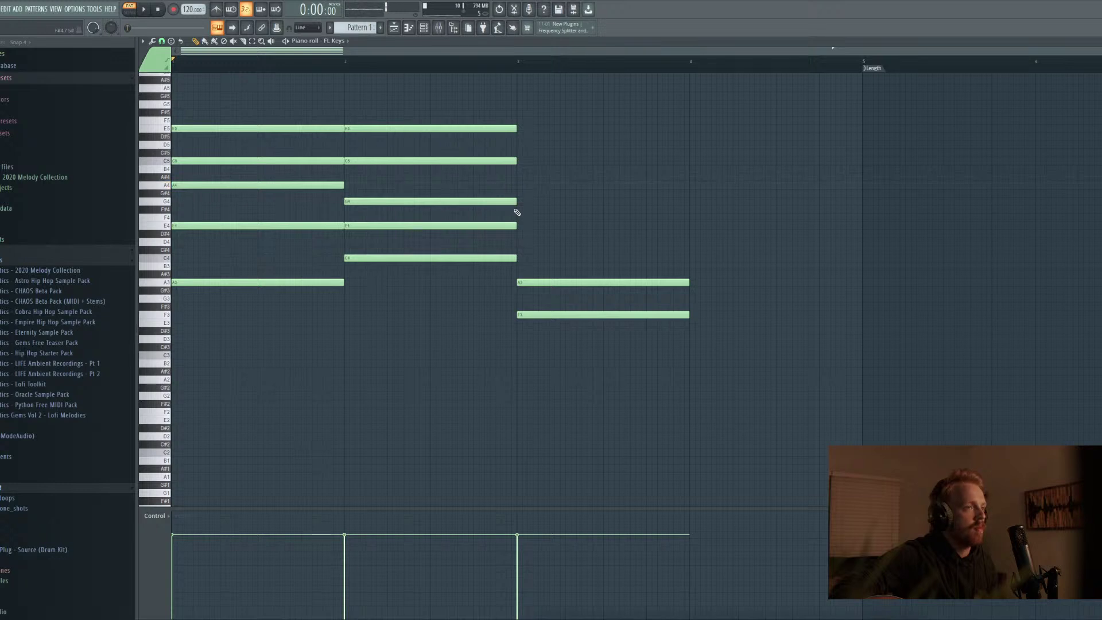
left_click(515, 185)
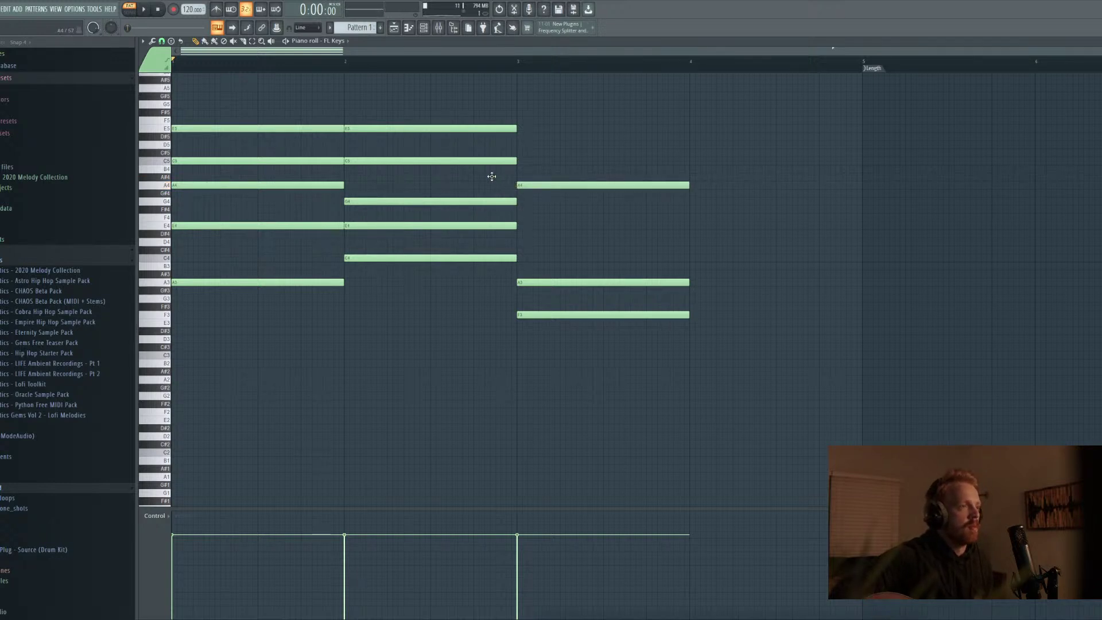
left_click(520, 127)
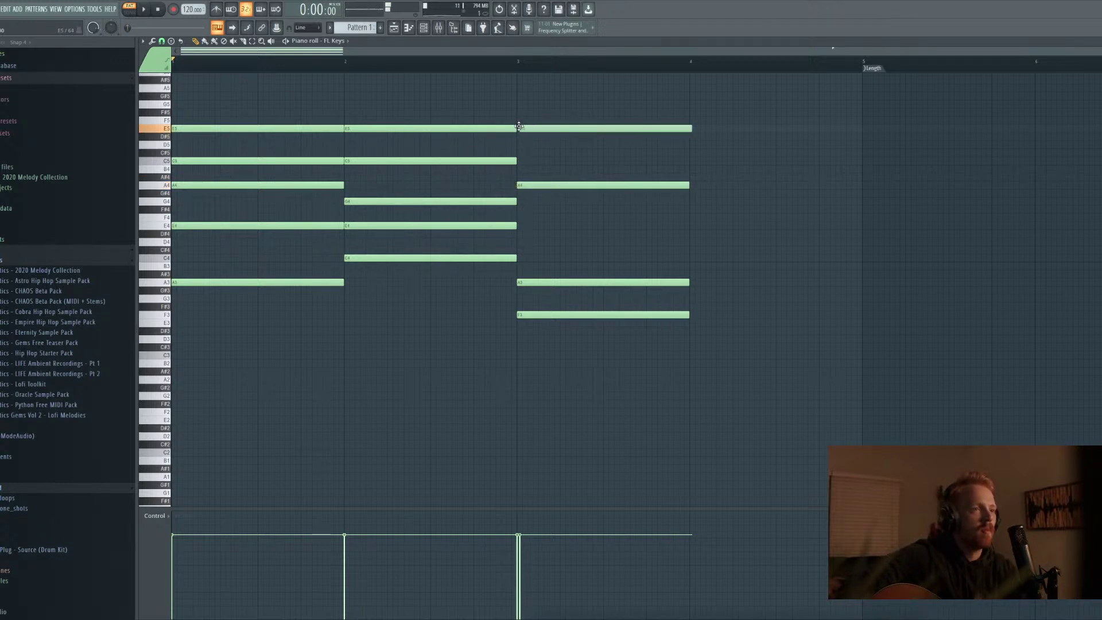
key("space")
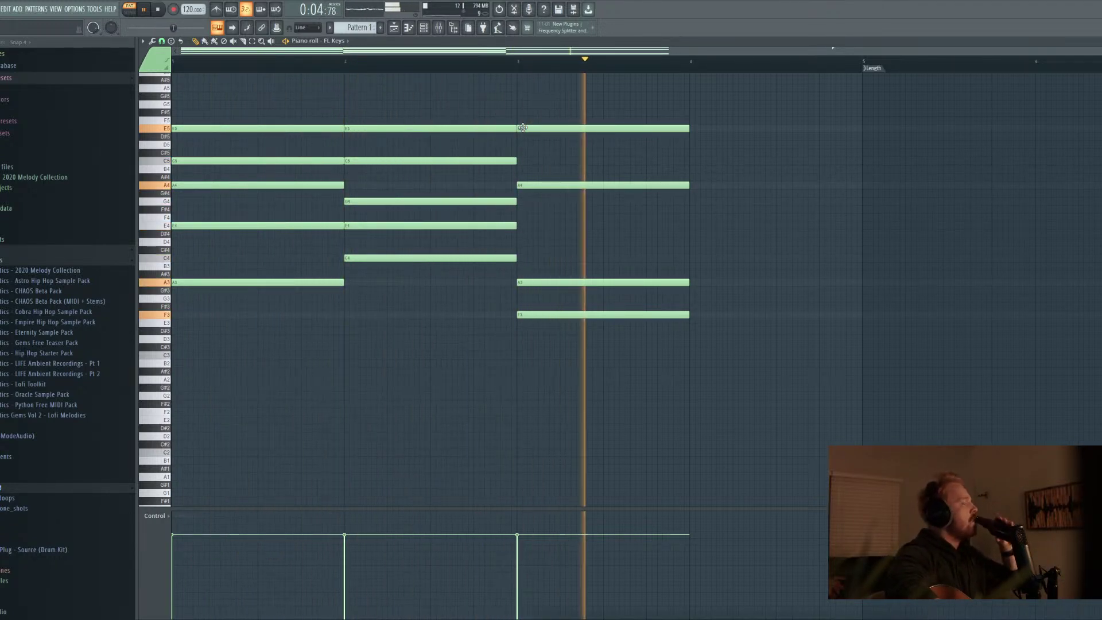
key("space")
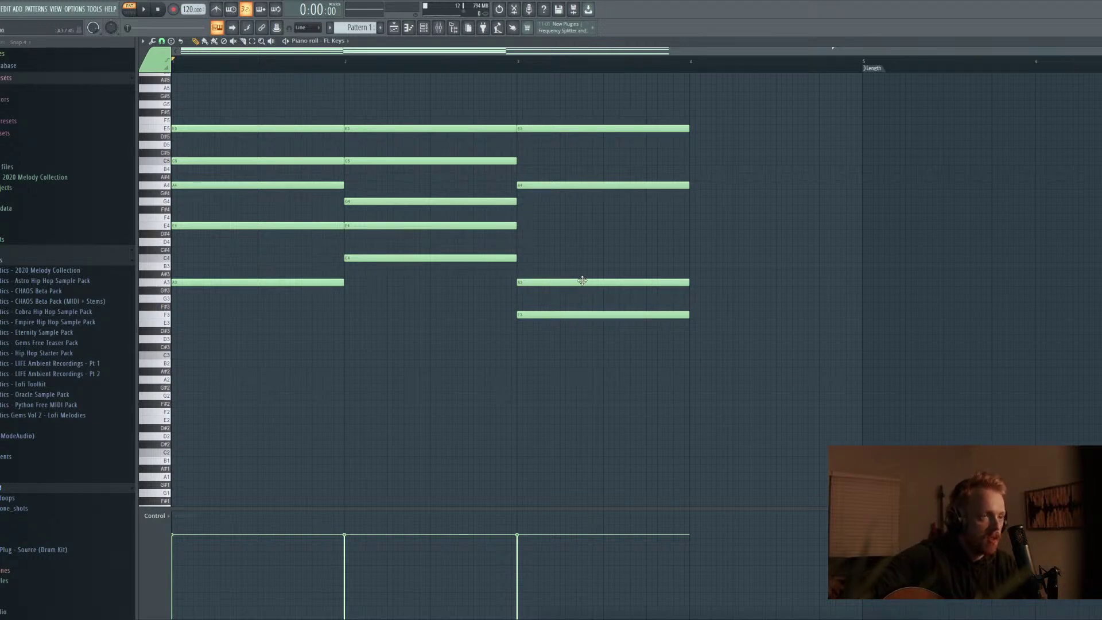
Remove the A3 note from the bar 3 chord, raise its F3 note to F4, and play the progression
left_click_drag(580, 280, 583, 225)
right_click(583, 225)
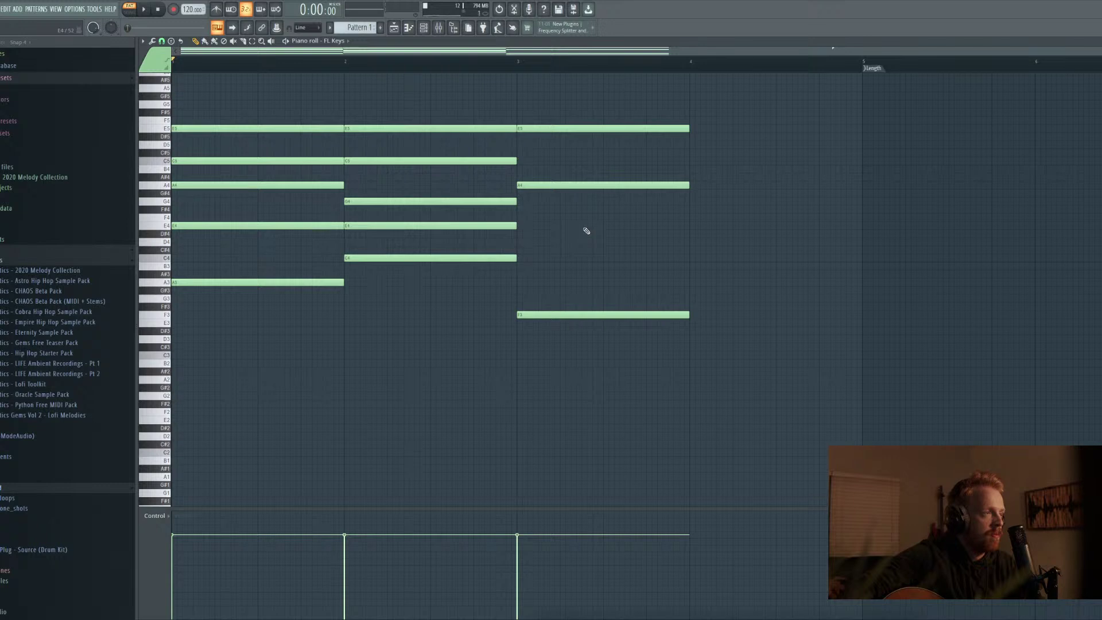
left_click_drag(566, 312, 568, 217)
key("space")
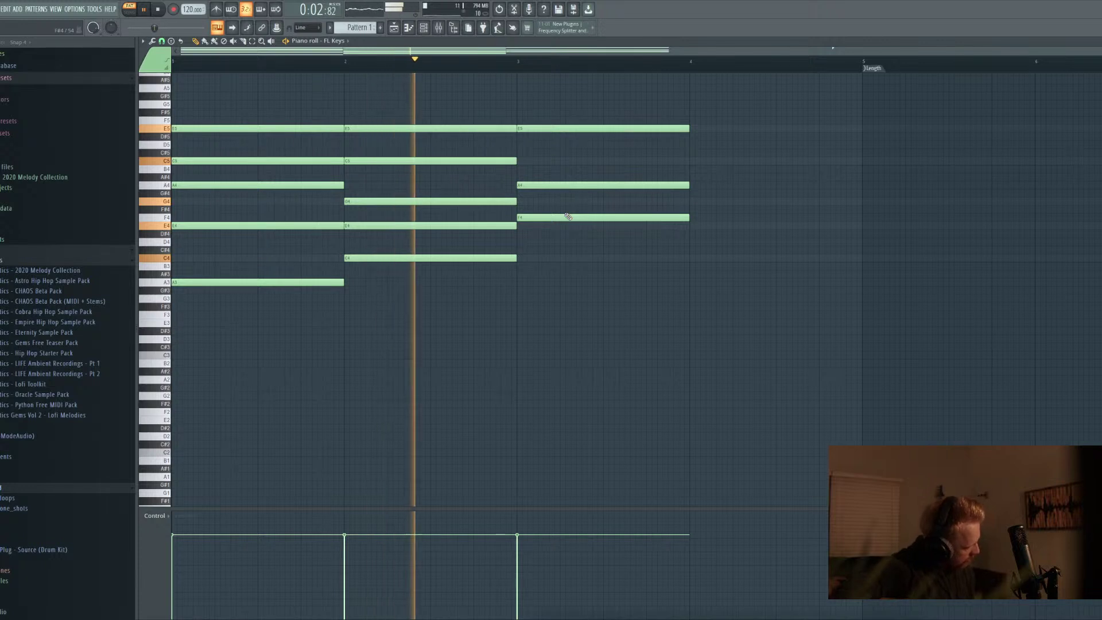
key("space")
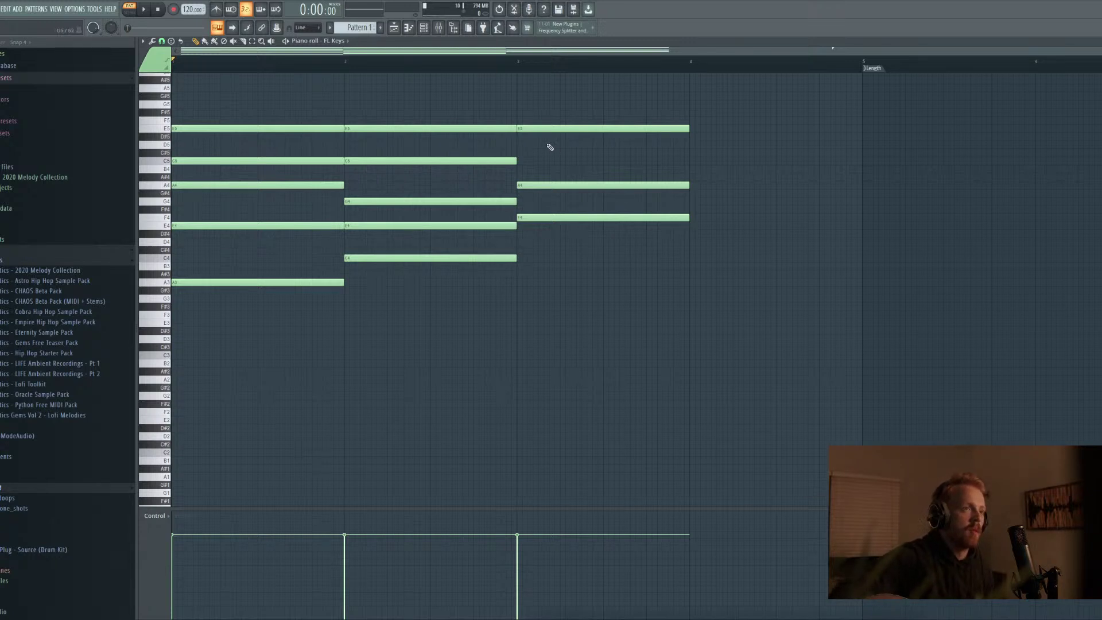
Raise the top note of the bar 3 chord to F5 and add a one-bar C5 note aligned to the bar start
left_click_drag(543, 128, 546, 120)
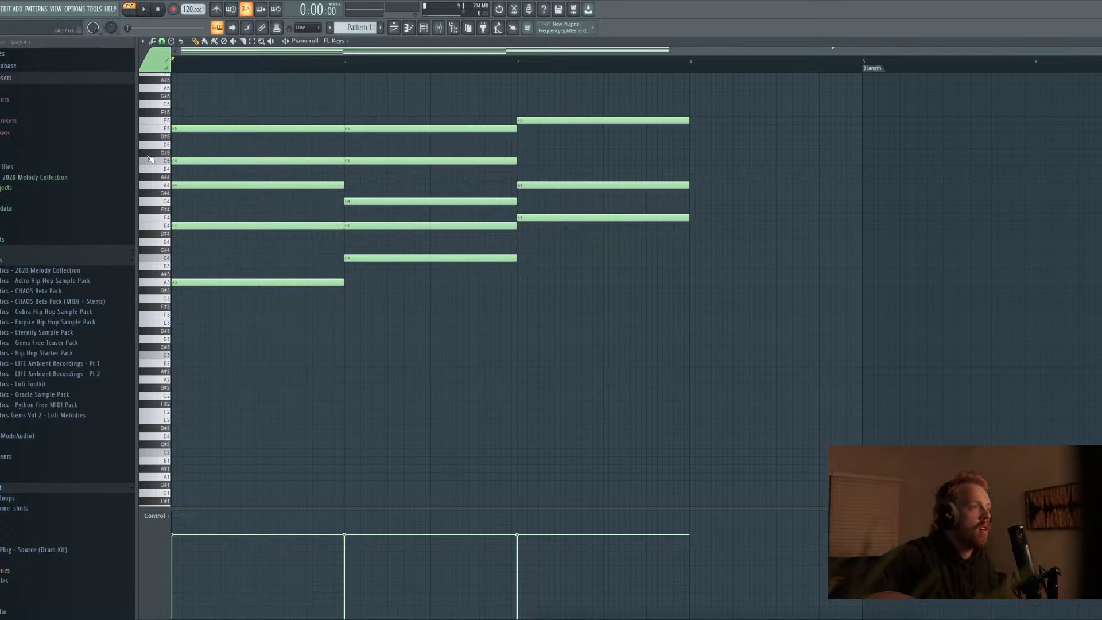
left_click(164, 161)
left_click(523, 162)
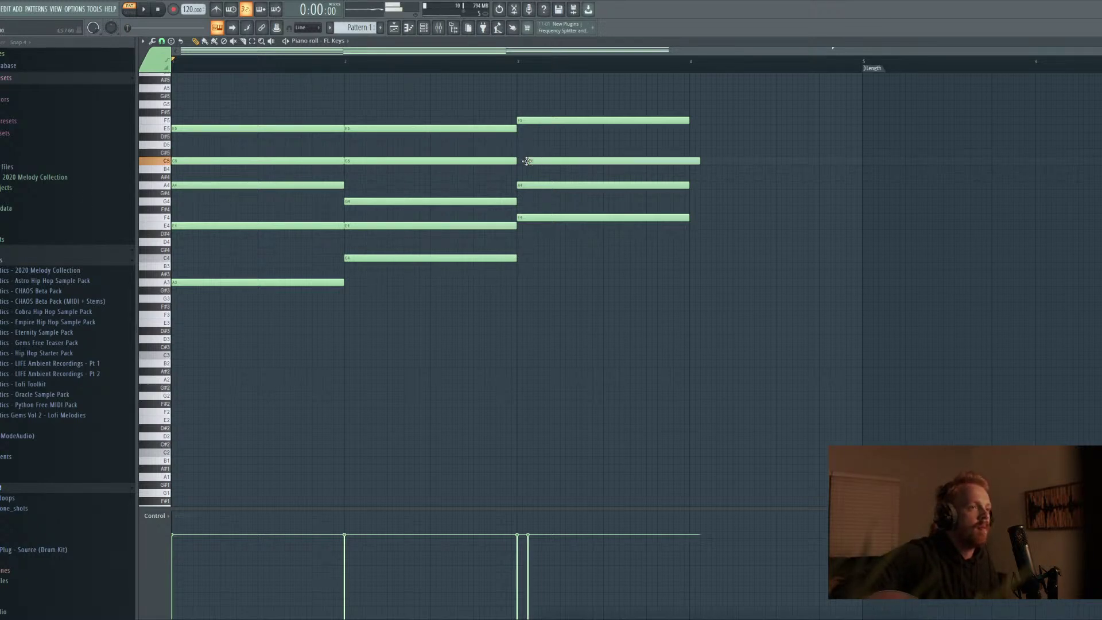
mouse_move(523, 162)
left_mouse_down()
mouse_move(514, 162)
mouse_move(530, 161)
left_mouse_up()
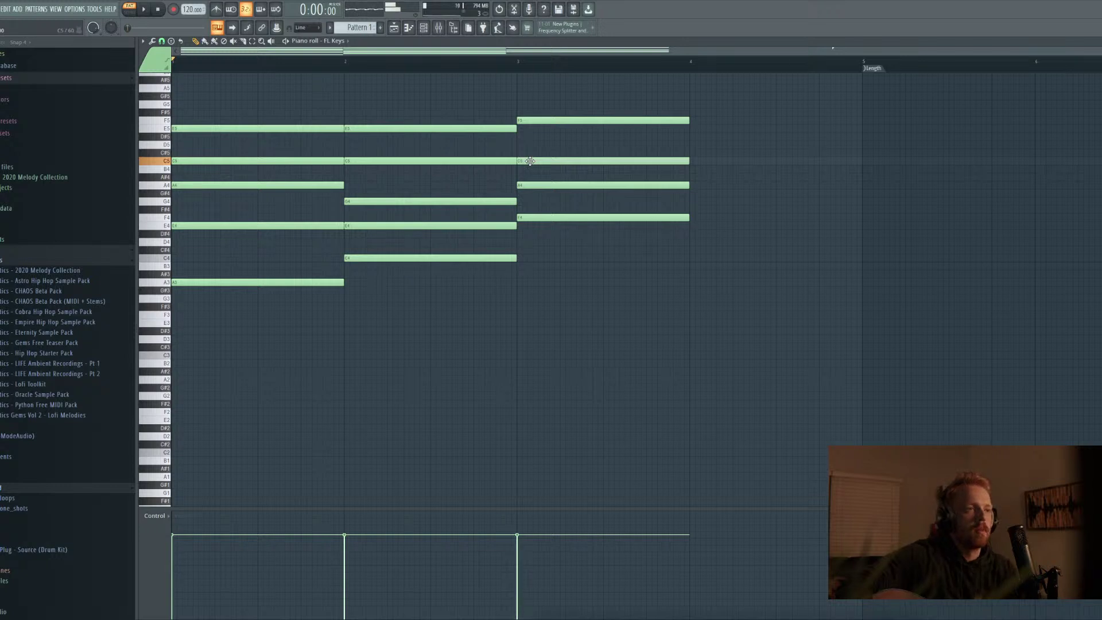
Lower the F4 note in the bar 3 chord to F3 and play the progression
left_click_drag(551, 220, 552, 315)
key("space")
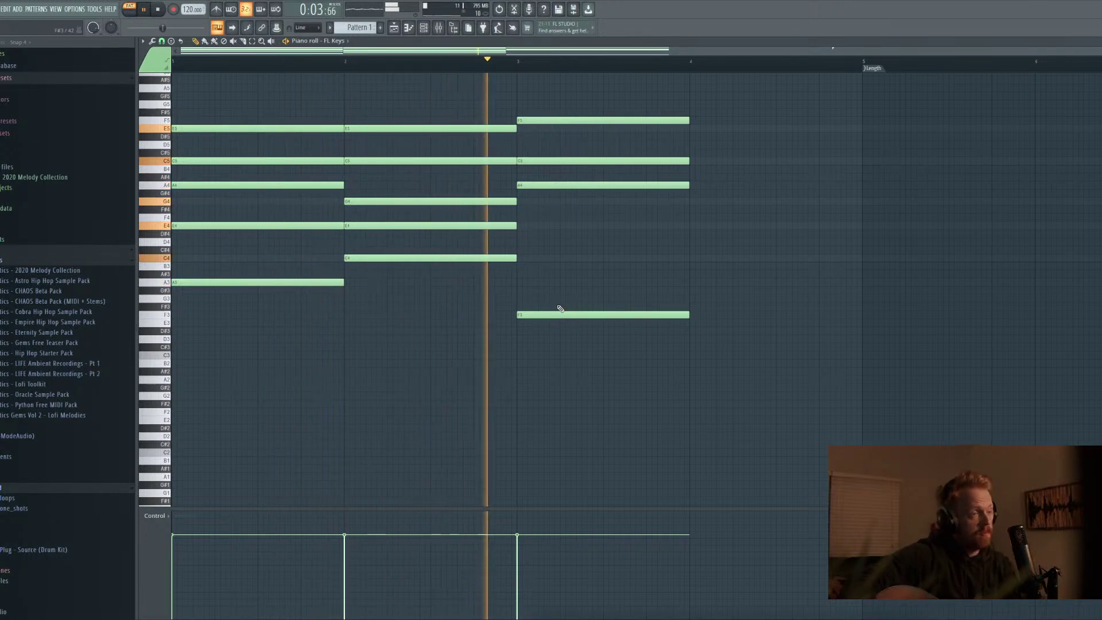
key("space")
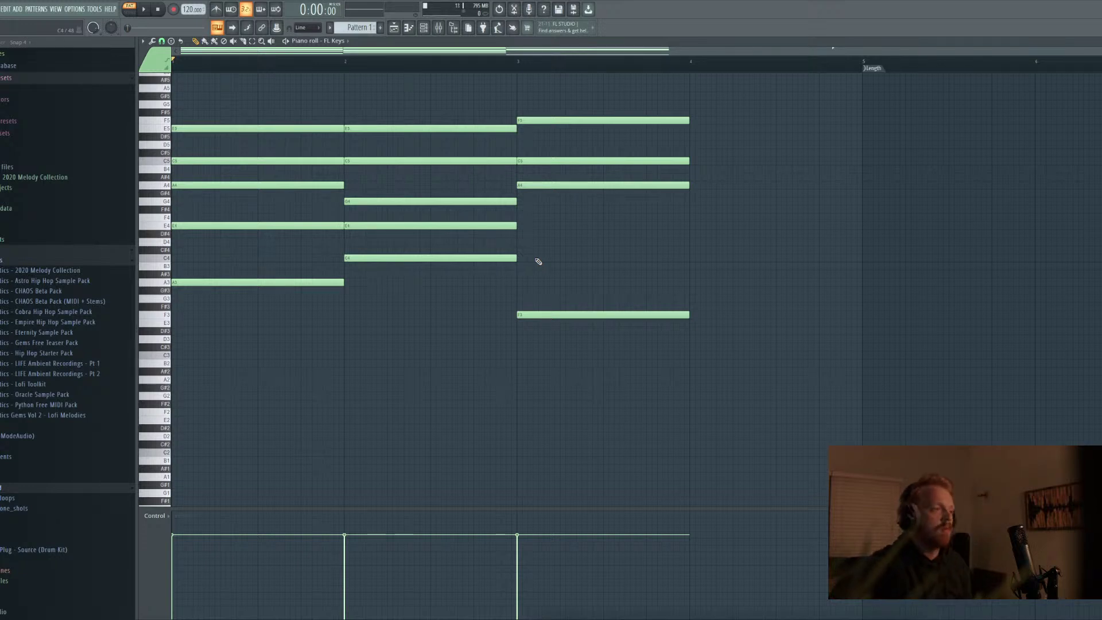
Build the fourth chord in bar 4 from one-bar notes D4, A4, D5 and F5, and play the progression
mouse_move(713, 269)
left_mouse_down()
mouse_move(701, 250)
mouse_move(687, 348)
mouse_move(693, 240)
left_mouse_up()
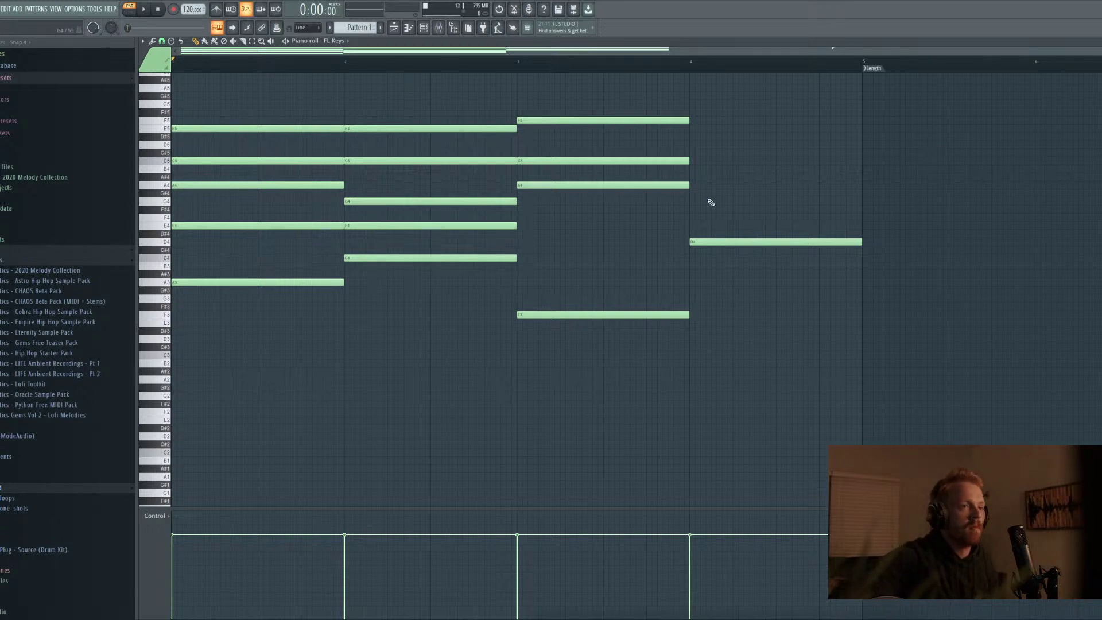
left_click_drag(711, 202, 692, 185)
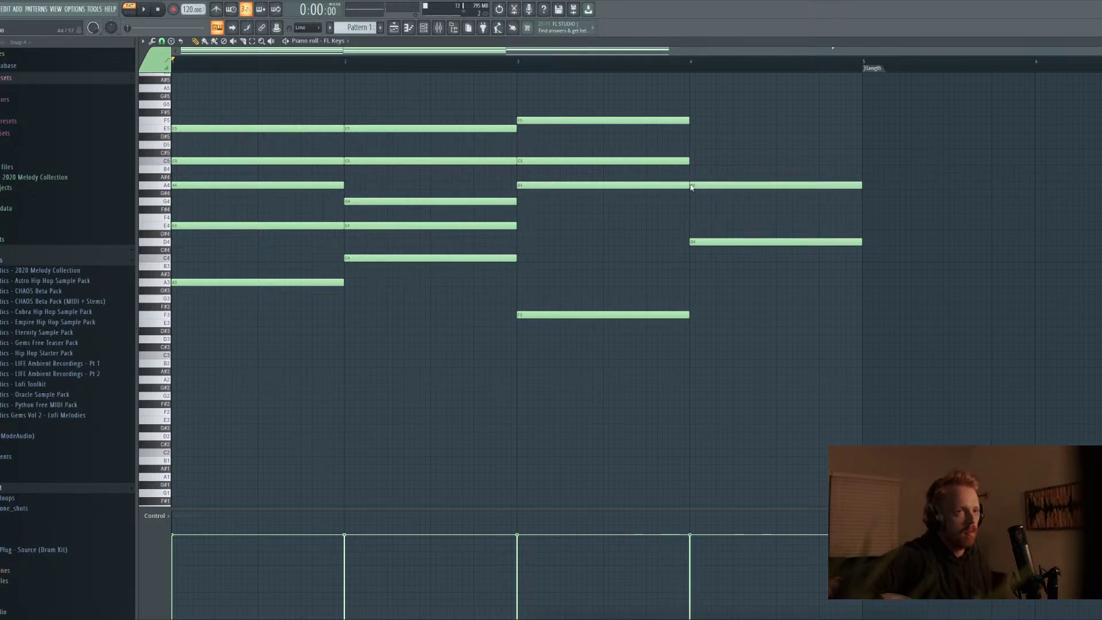
left_click_drag(692, 161, 691, 143)
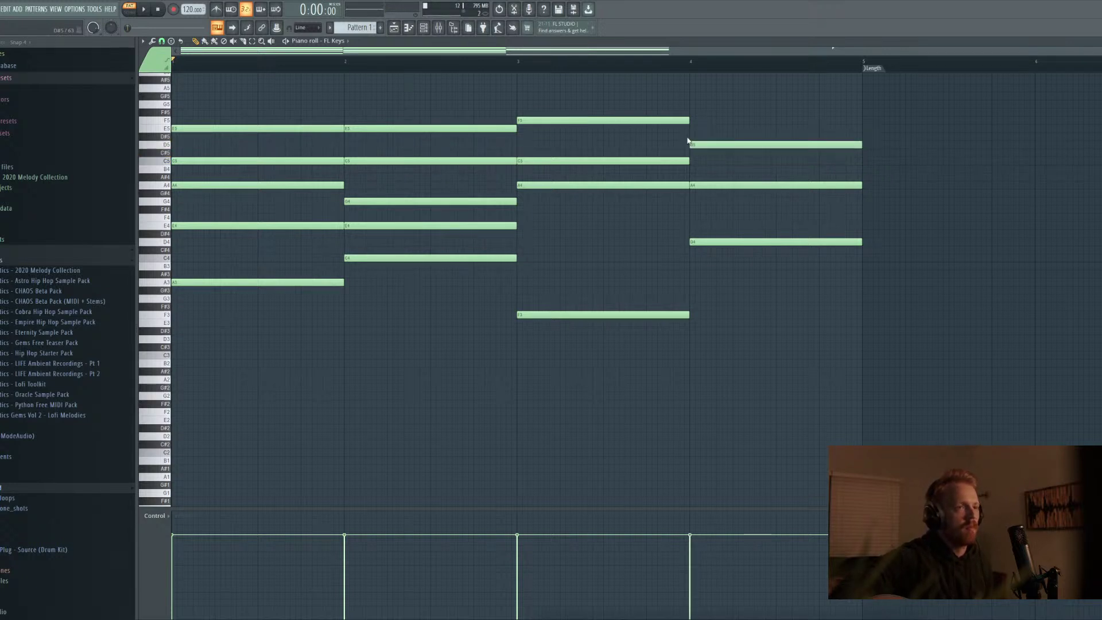
left_click_drag(692, 112, 690, 122)
key("space")
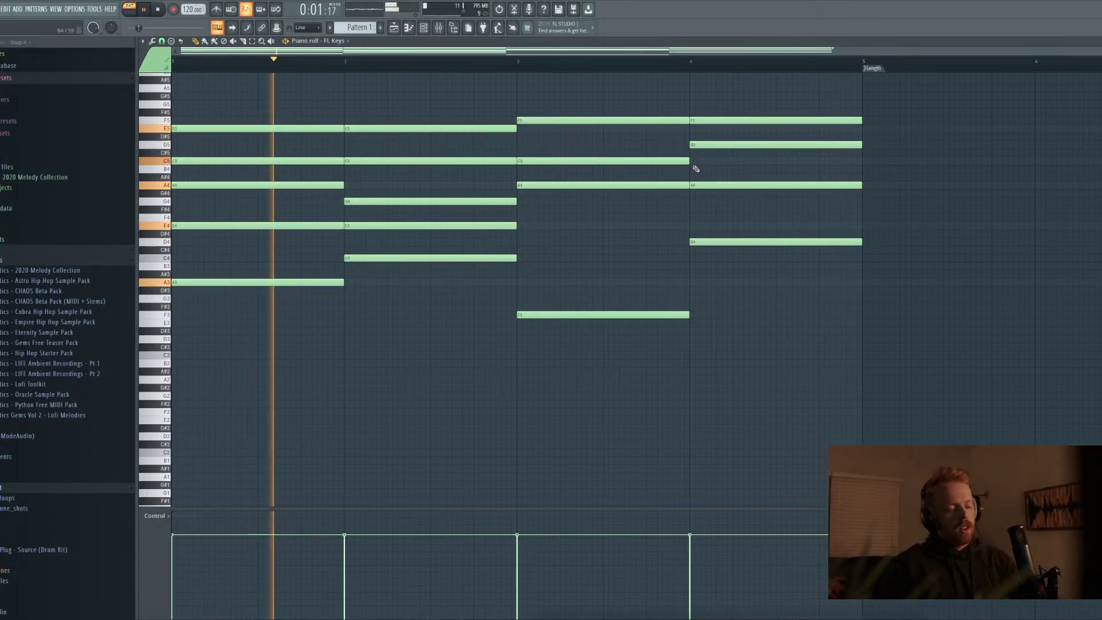
key("space")
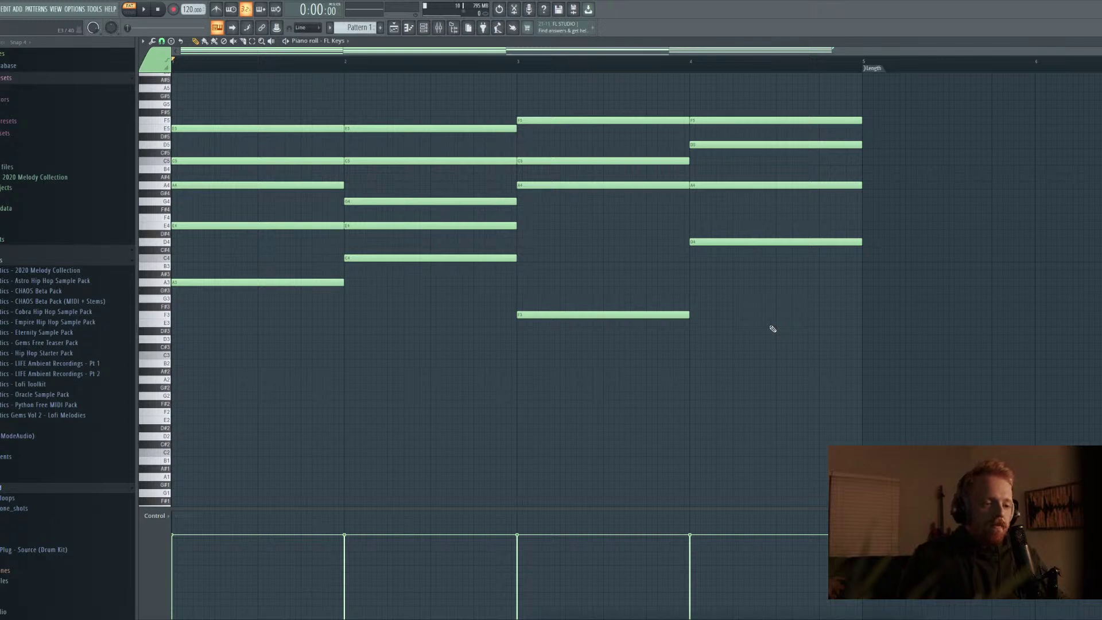
Switch to OBS to check the stream and return to the FL Studio piano roll
left_click(884, 612)
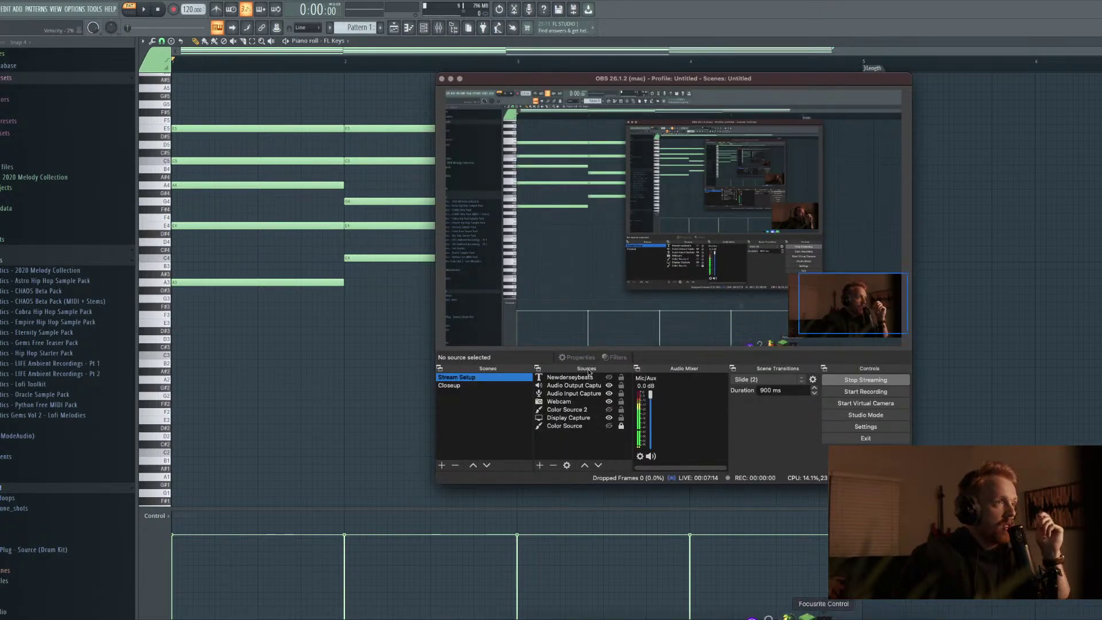
left_click(337, 50)
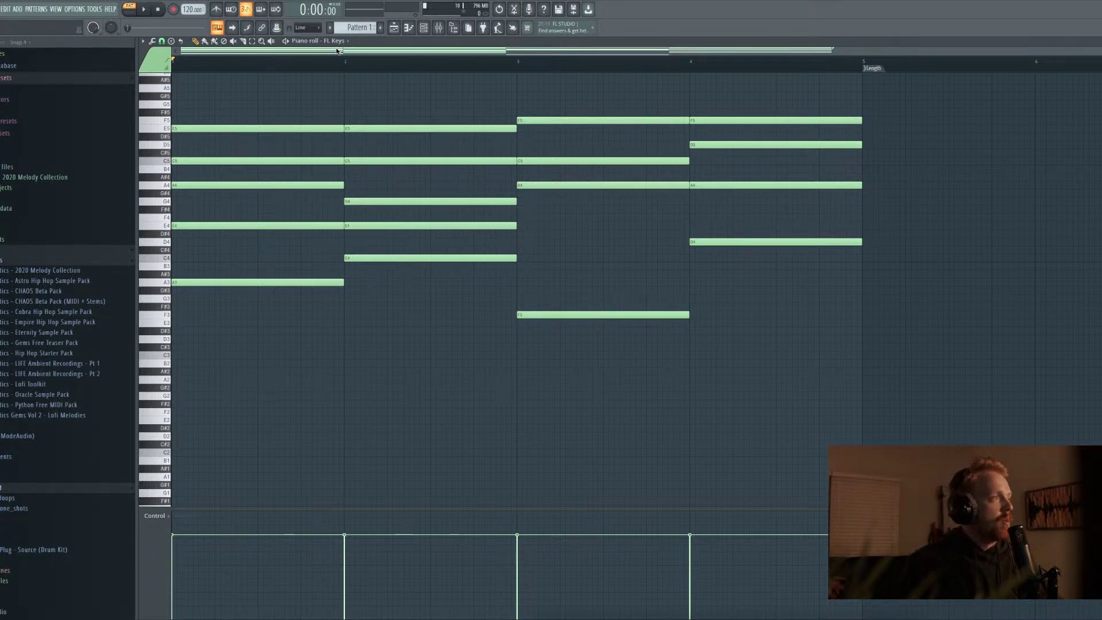
Start saving the project and name the file "a minor chords"
key("ctrl+s")
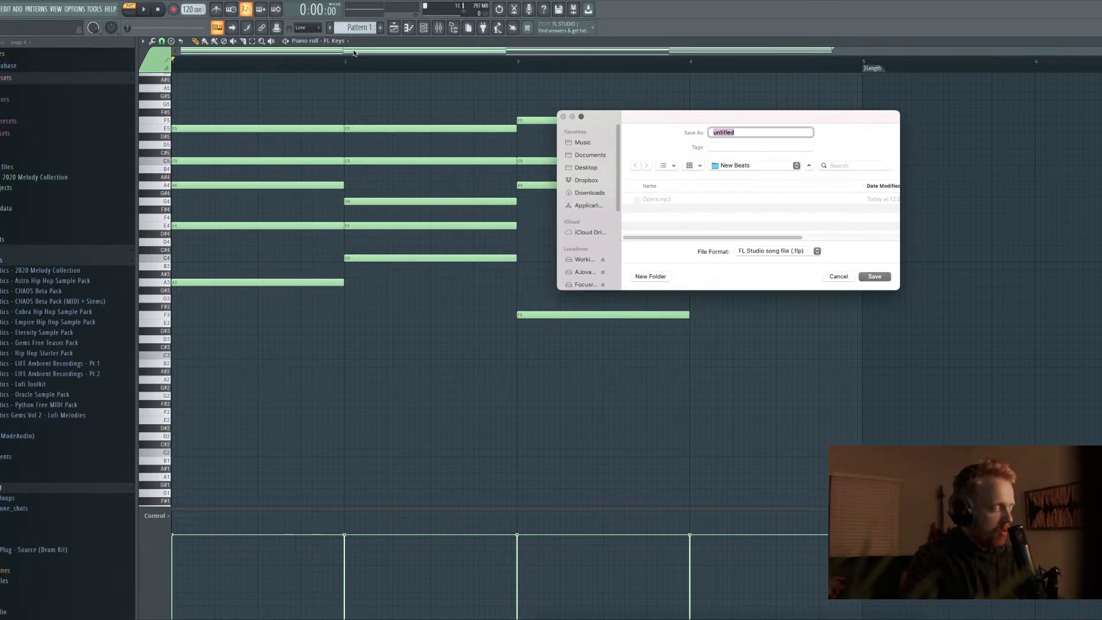
key("BackSpace")
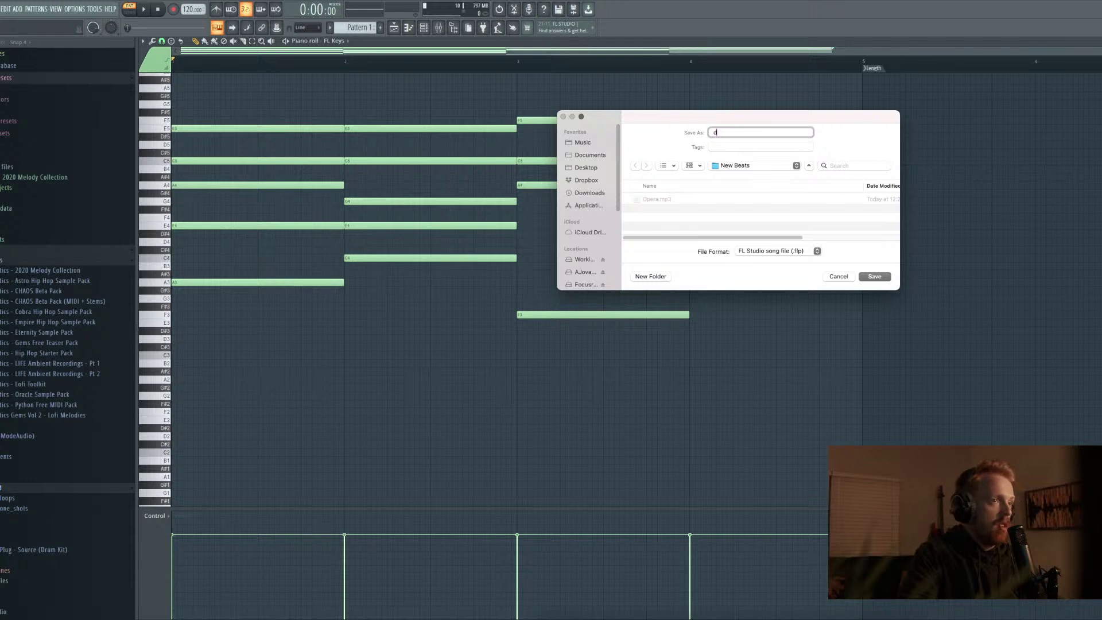
type("a")
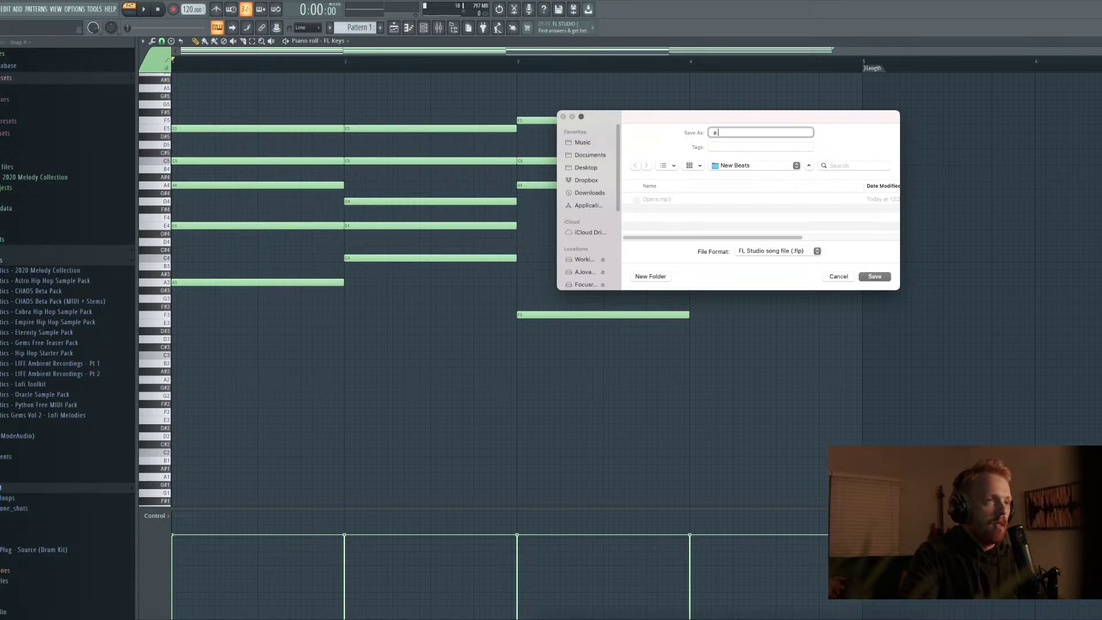
type(" minor chords")
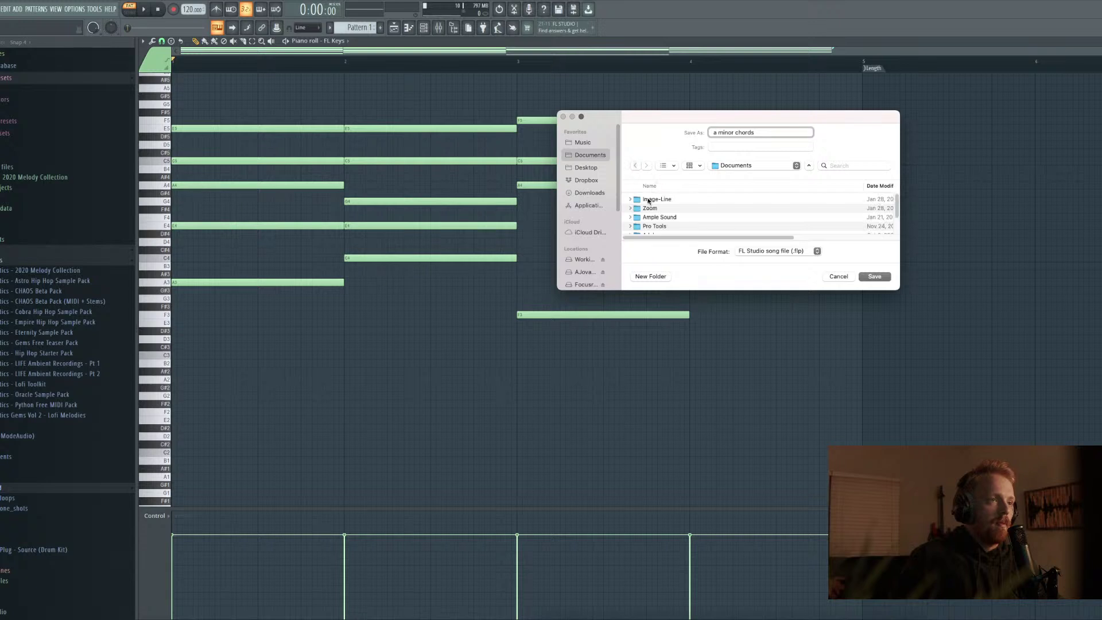
Save the file in the Projects folder inside Documents, Image-Line, FL Studio
double_click(664, 200)
scroll(665, 201, "down", 3)
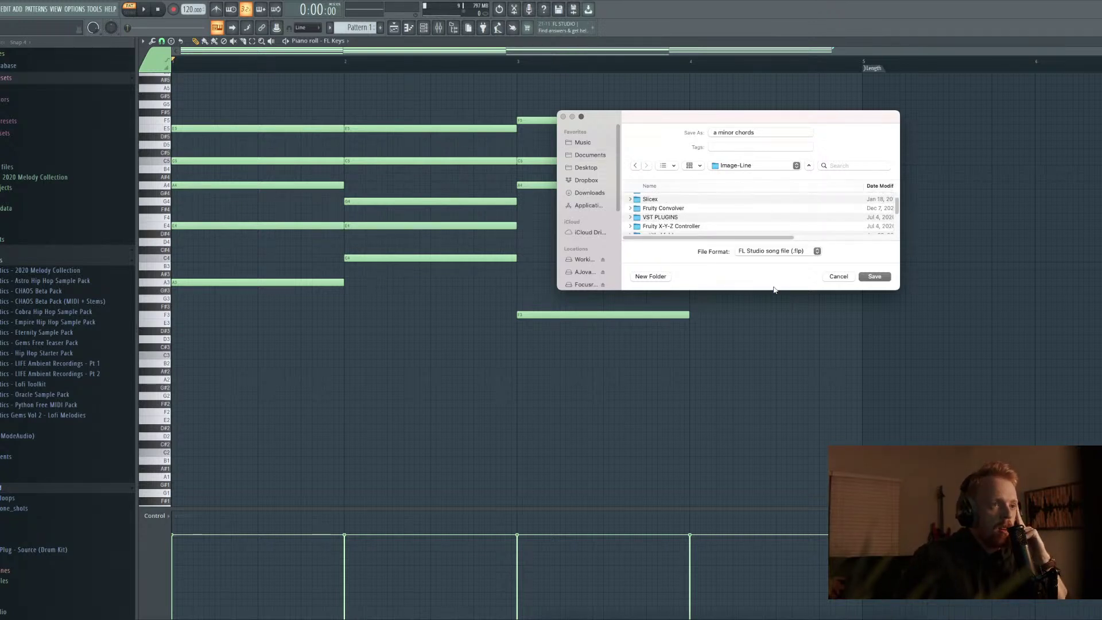
left_click_drag(772, 288, 782, 364)
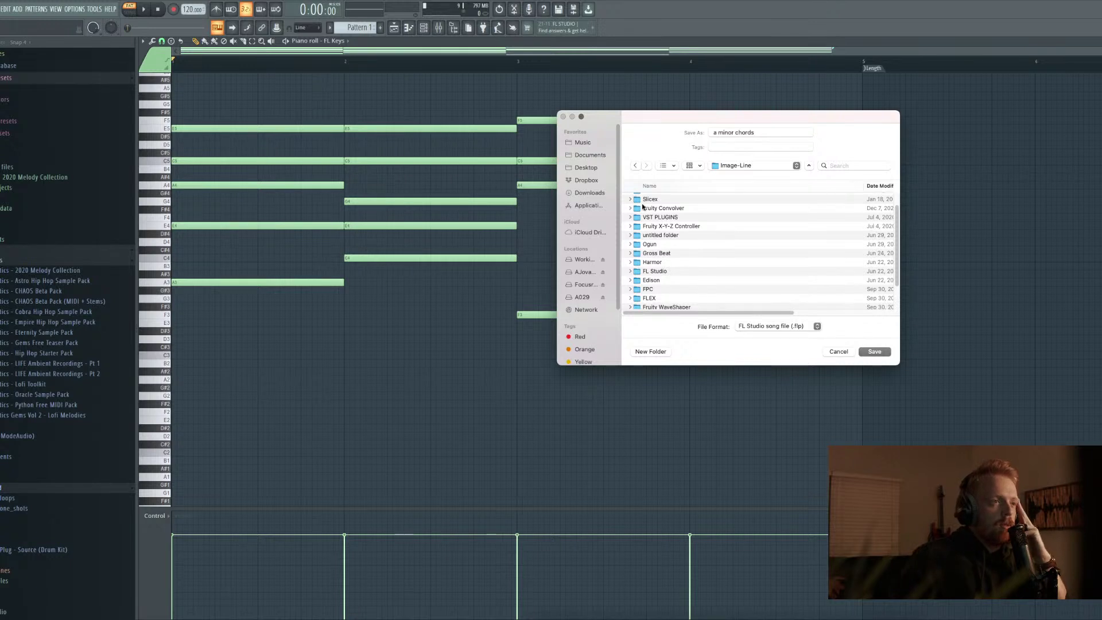
scroll(664, 212, "up", 3)
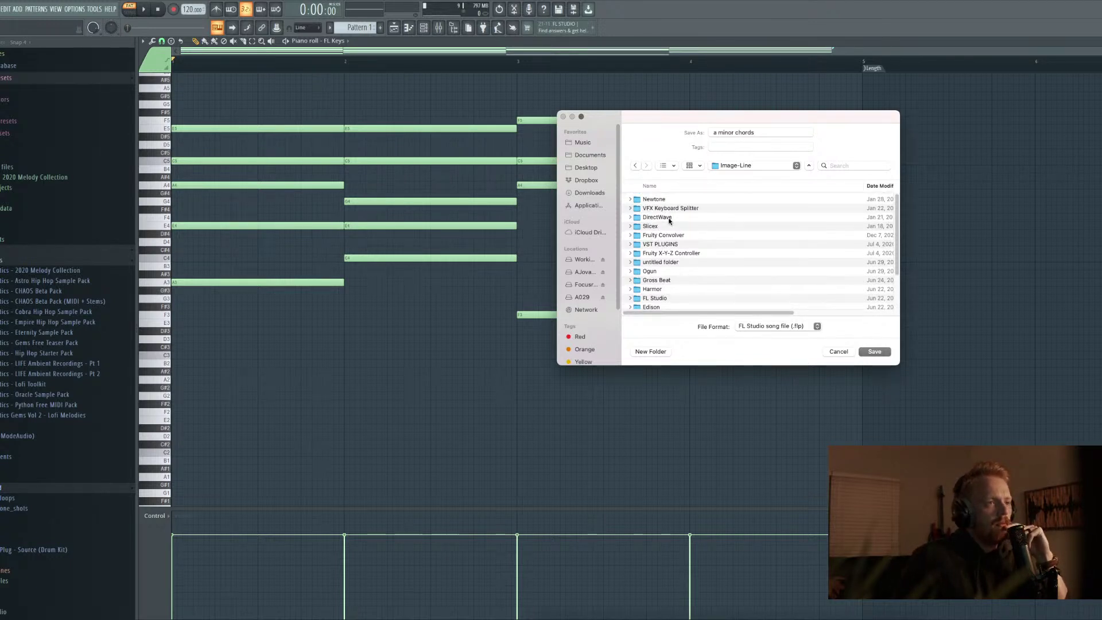
scroll(669, 221, "down", 3)
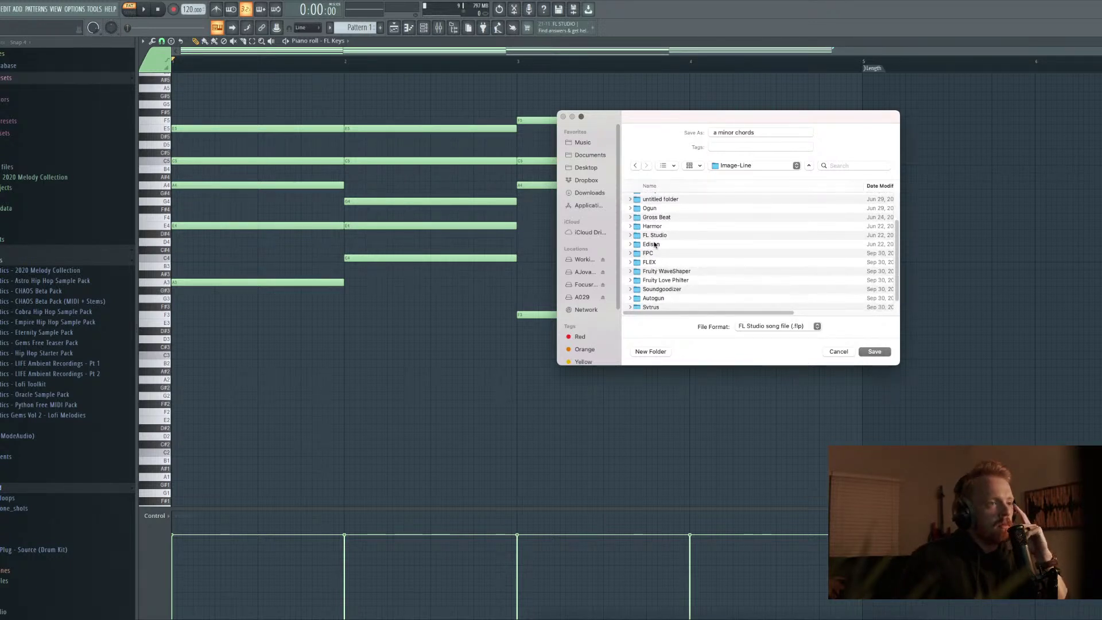
double_click(653, 235)
double_click(658, 199)
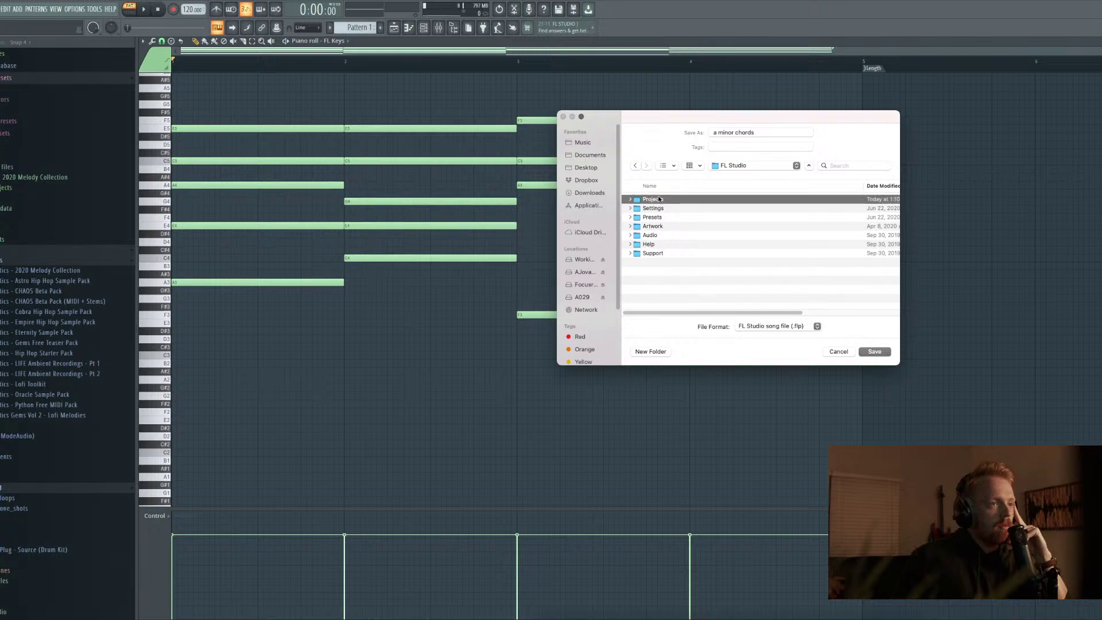
left_click(878, 353)
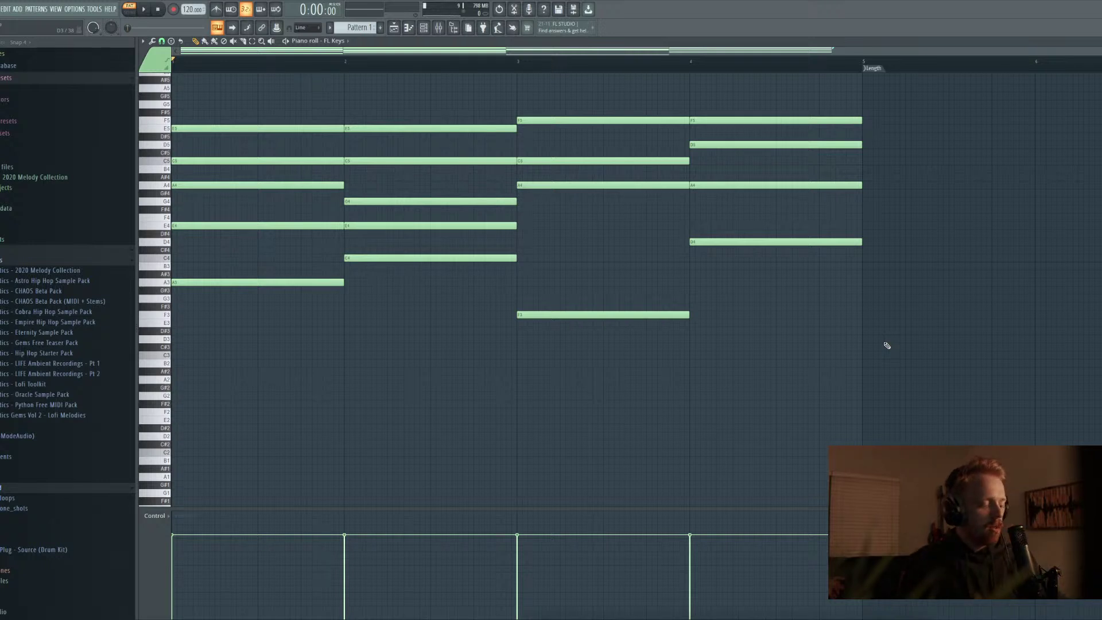
Play the four-chord progression from the start
key("space")
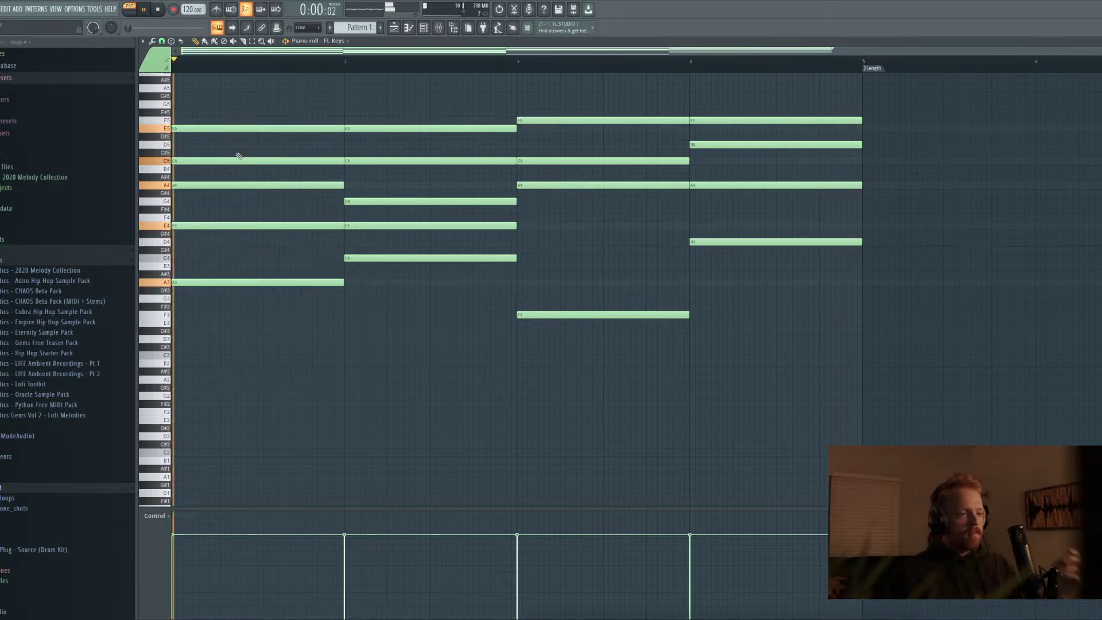
key("space")
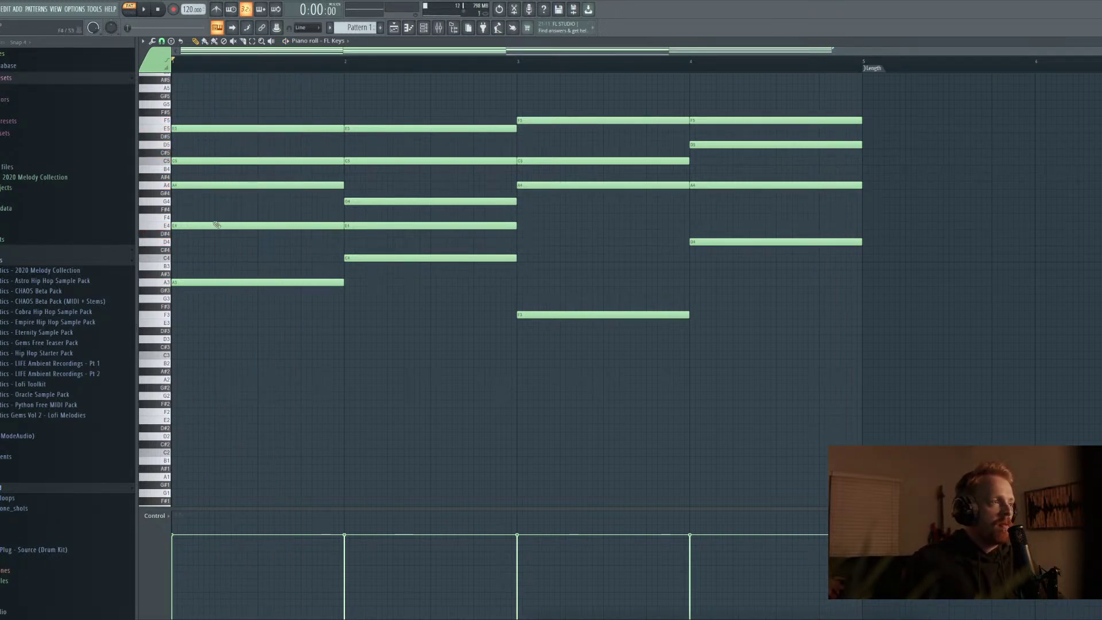
Try one-bar bass notes at A2 and E2 under the bar 1 chord, play them, and remove them
scroll(281, 74, "up", 3)
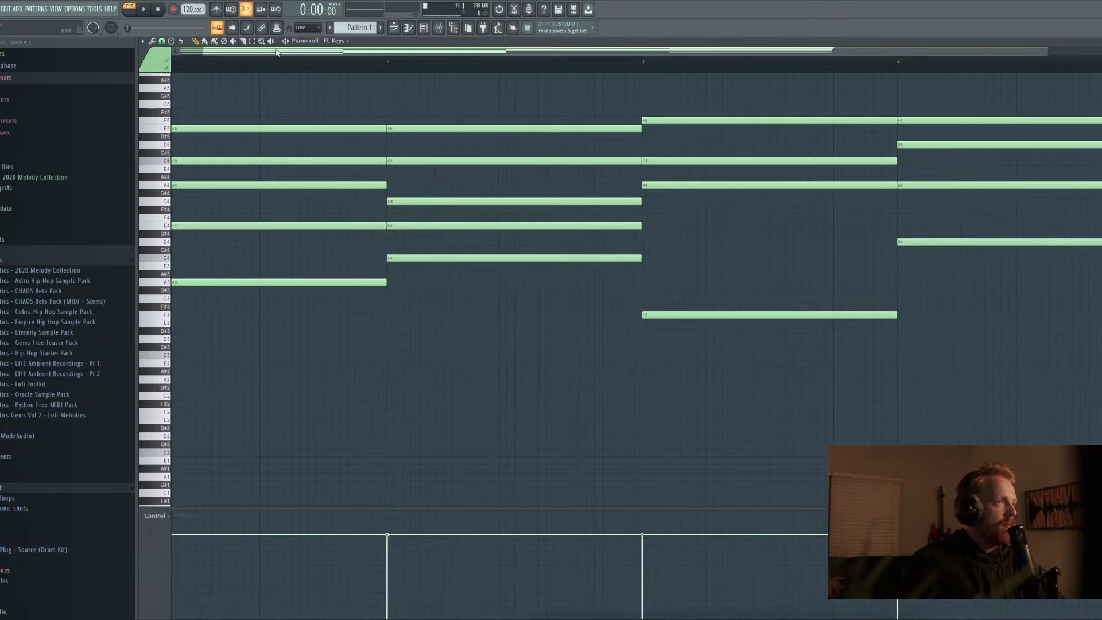
left_click(200, 290)
right_click(202, 290)
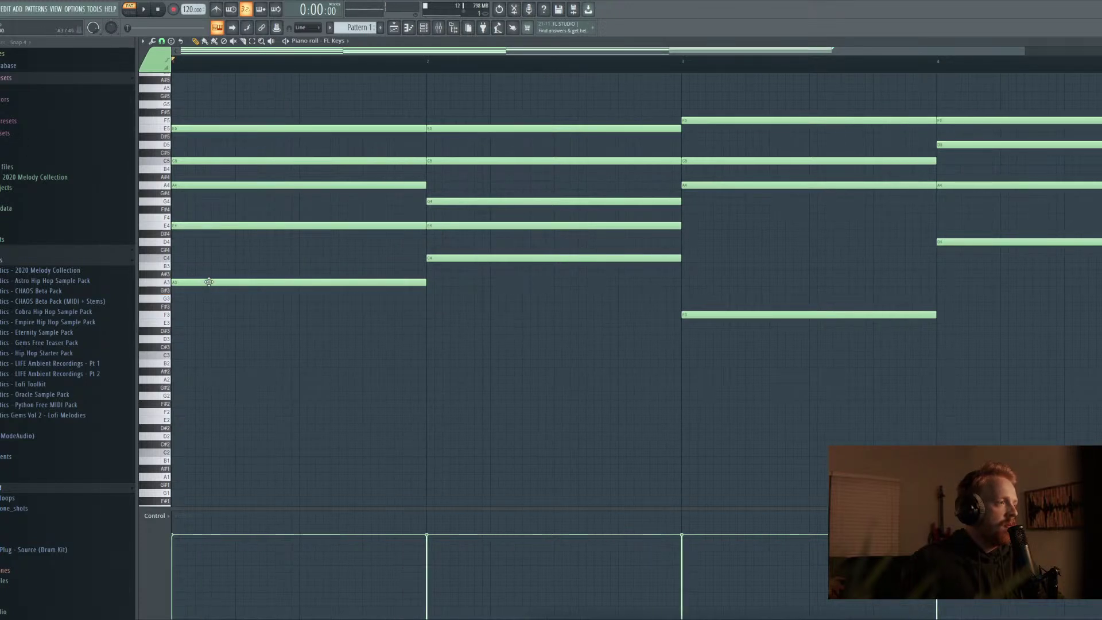
left_click(189, 379)
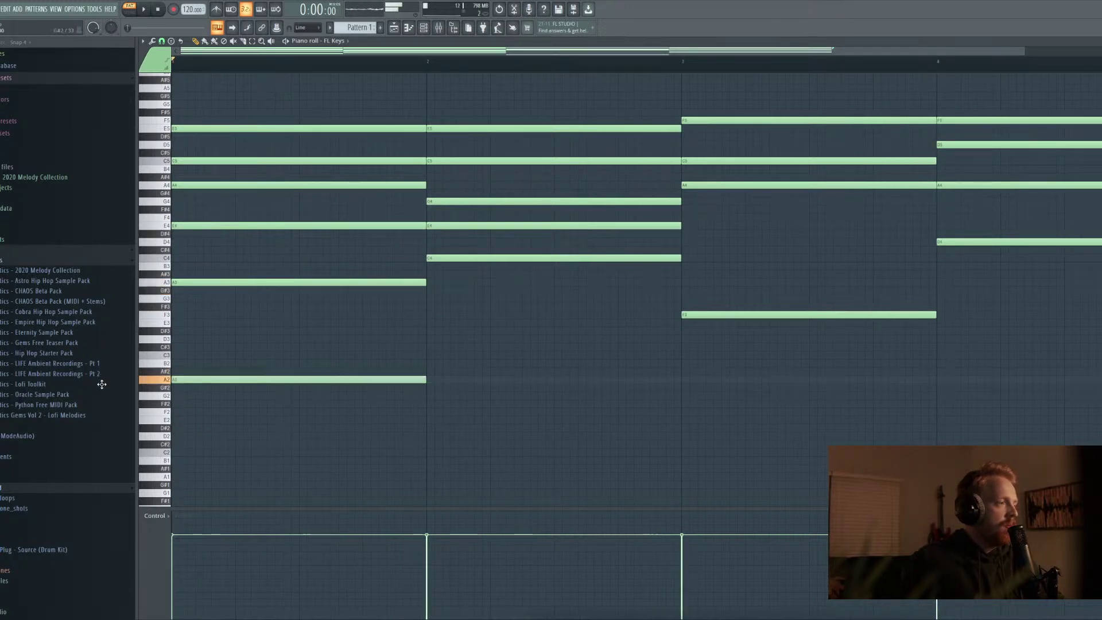
key("space")
key("space")
left_click_drag(249, 428, 150, 425)
right_click(215, 380)
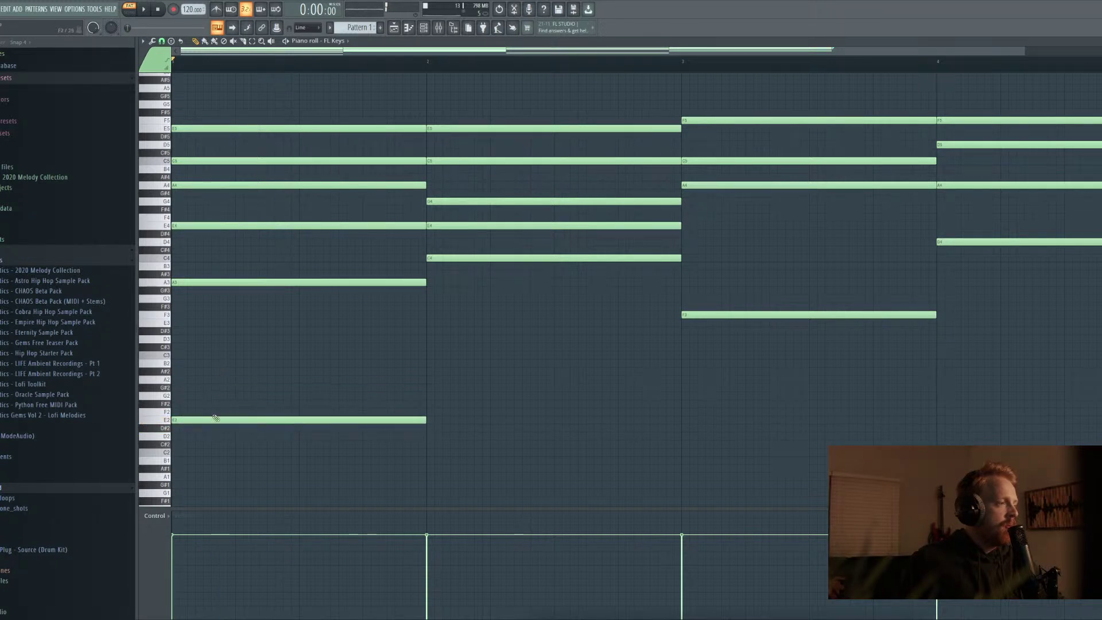
left_click(211, 411)
right_click(210, 411)
right_click(208, 420)
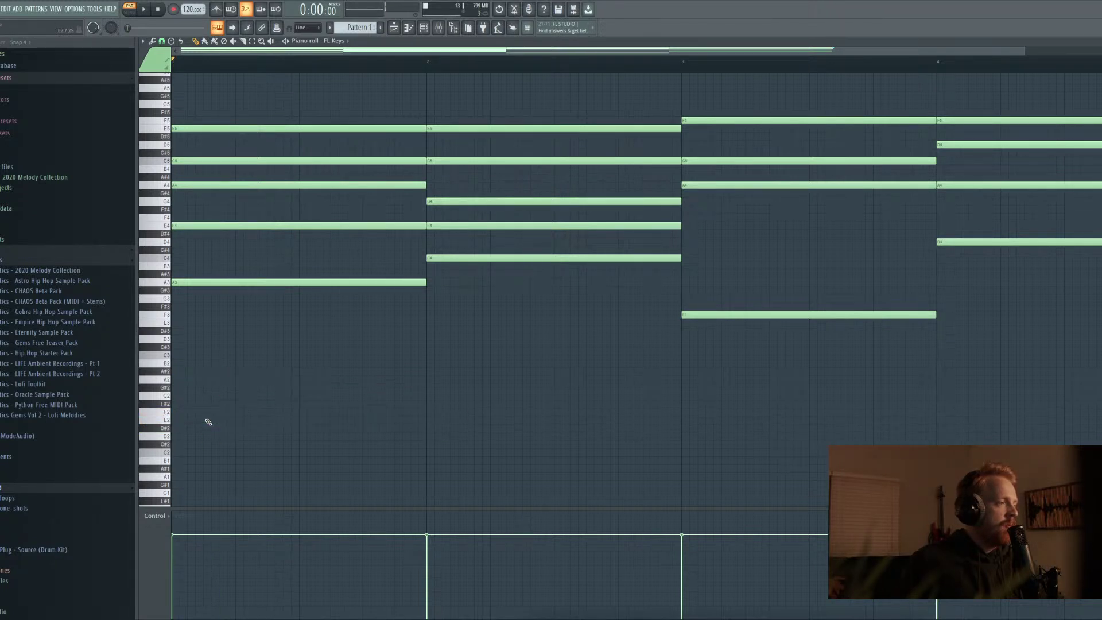
Try the one-bar A2 bass note under the bar 1 chord again, play it, and undo it
left_click(197, 379)
key("space")
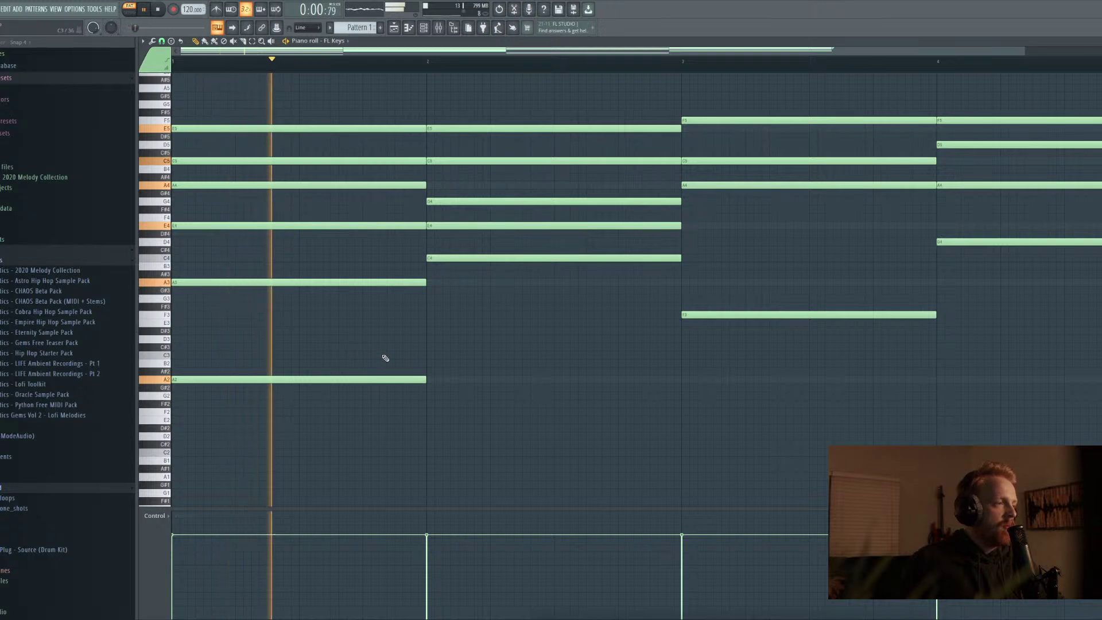
key("space")
key("ctrl+z")
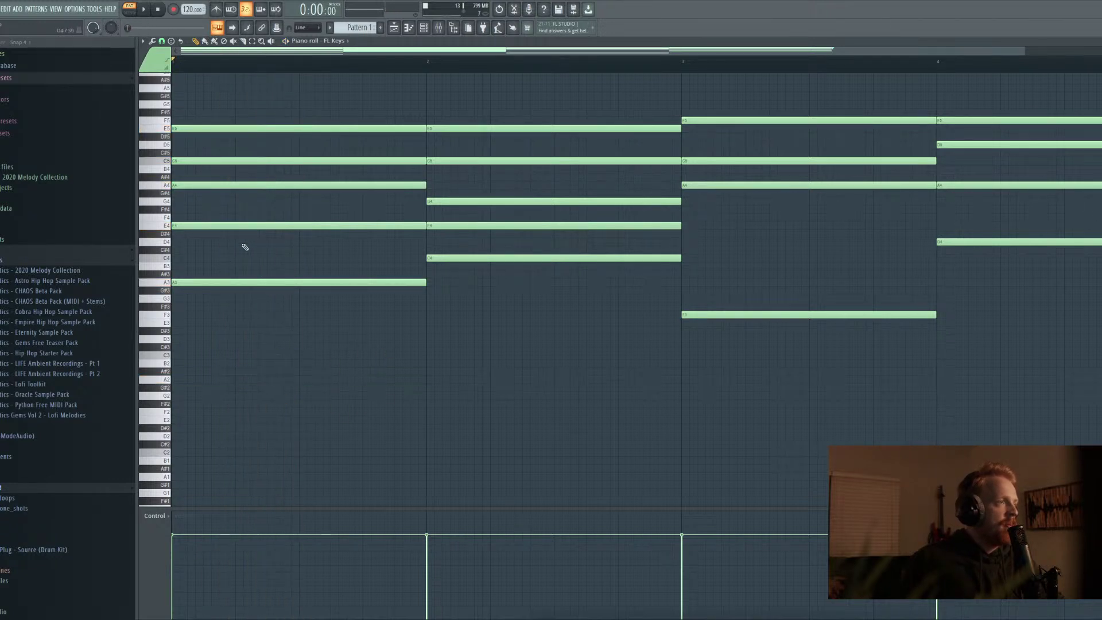
Replace the one-bar E4 note in bar 1 with one-beat notes E4 on beat 2 and A4 on beat 3, and play them
scroll(360, 129, "up", 2, "ctrl")
left_click_drag(367, 55, 350, 55)
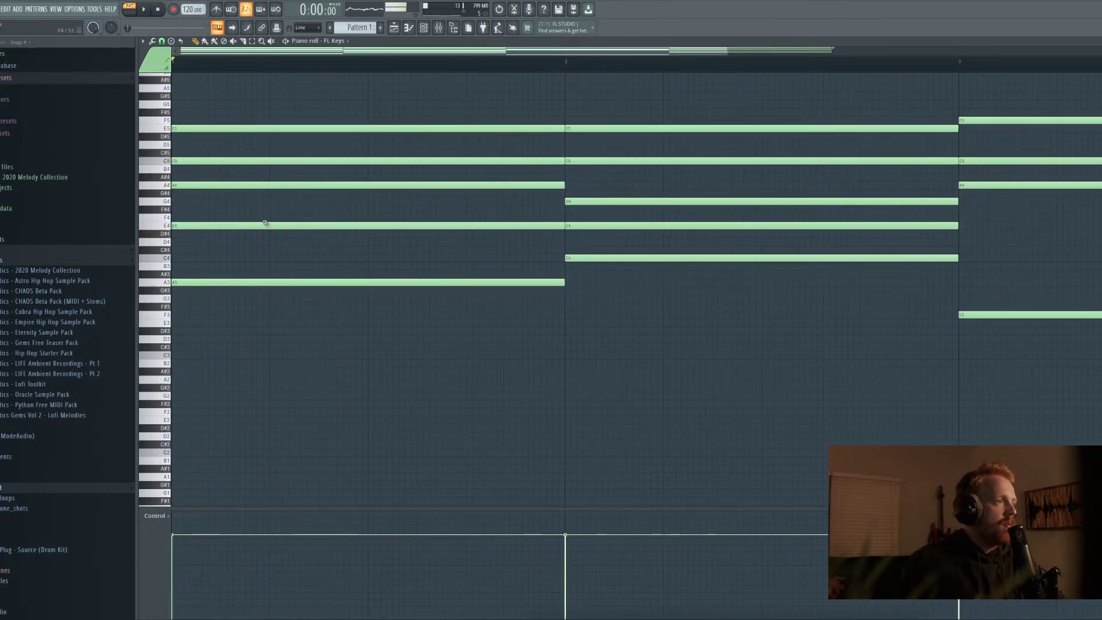
left_click_drag(265, 227, 346, 230)
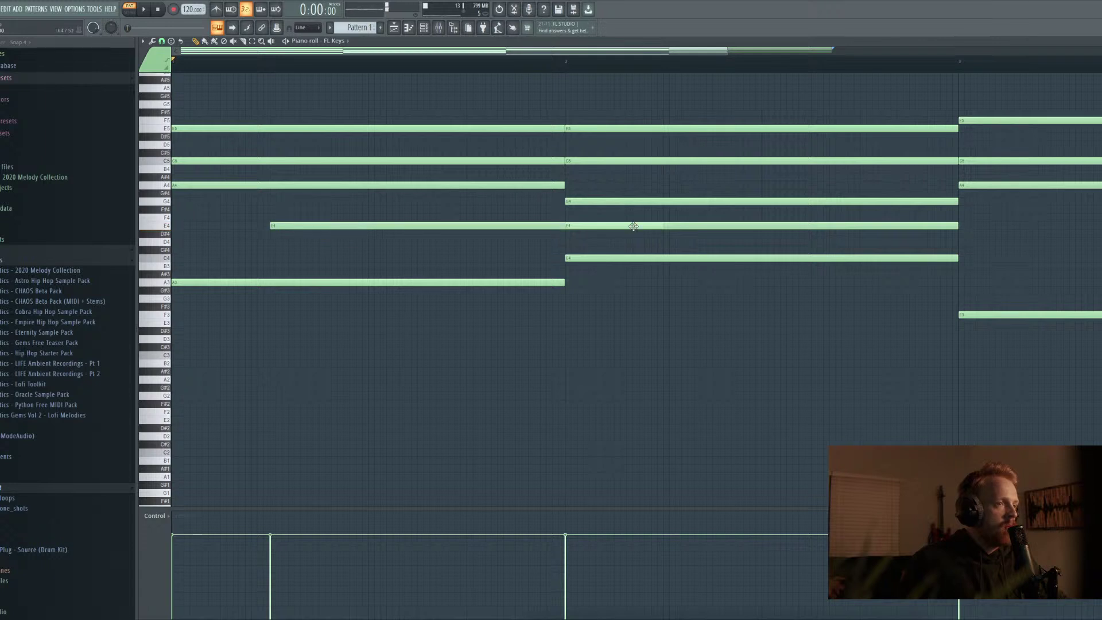
right_click(290, 227)
left_click(266, 235)
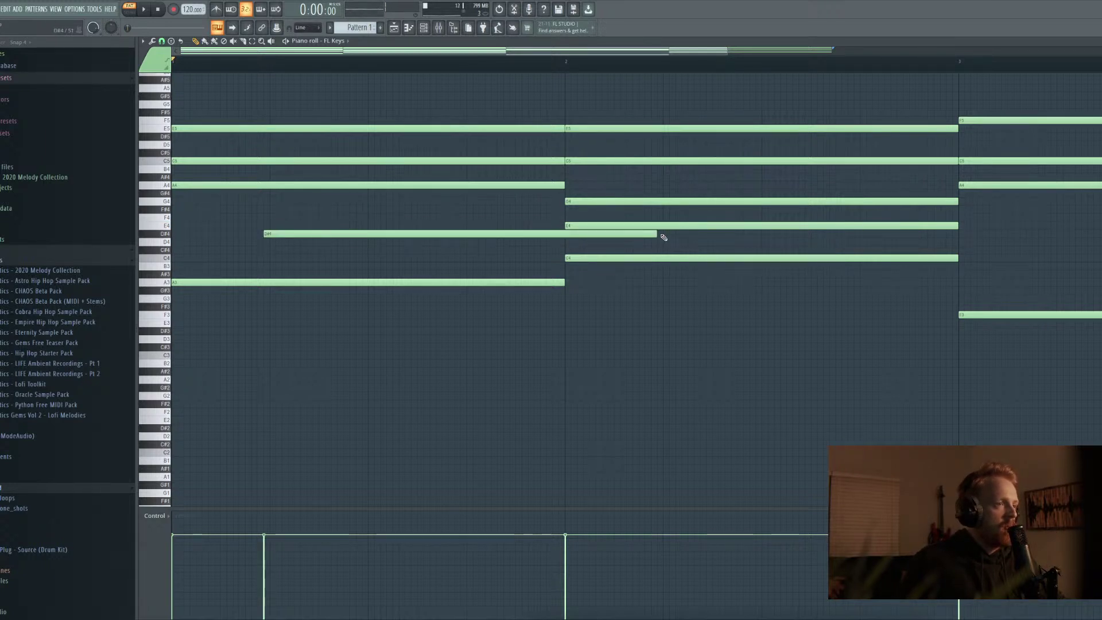
left_click_drag(656, 233, 367, 247)
mouse_move(301, 234)
left_mouse_down()
mouse_move(367, 226)
mouse_move(385, 193)
mouse_move(371, 184)
left_mouse_up()
key("space")
key("space")
Add a one-beat C5 note on beat 4 of bar 1 and play the bar
left_click_drag(448, 167, 469, 161)
key("ctrl+z")
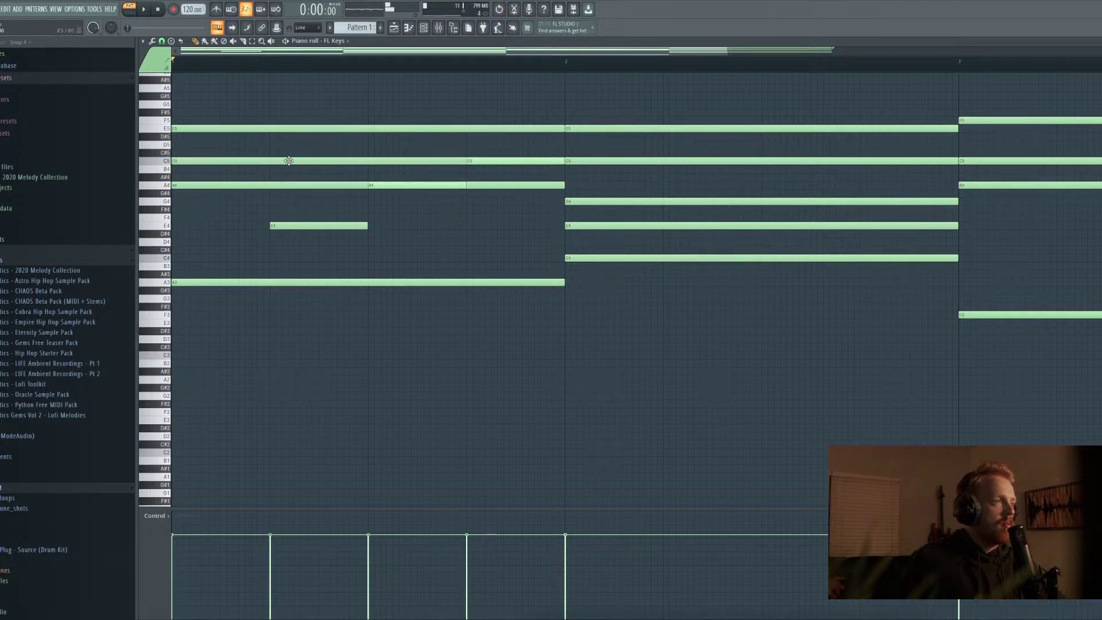
left_click(206, 162)
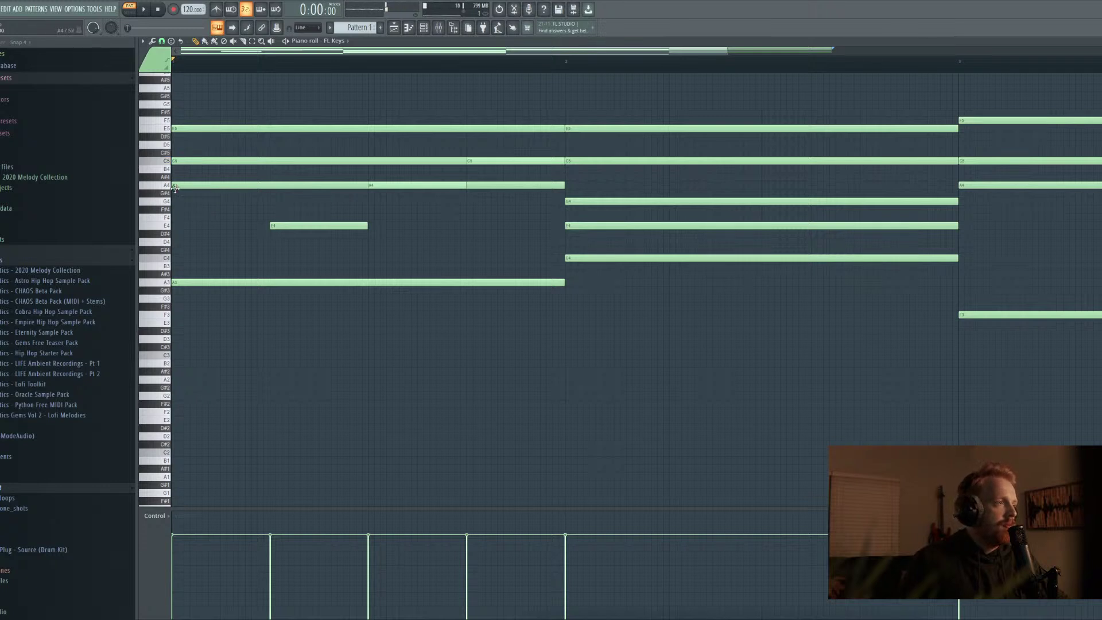
key("space")
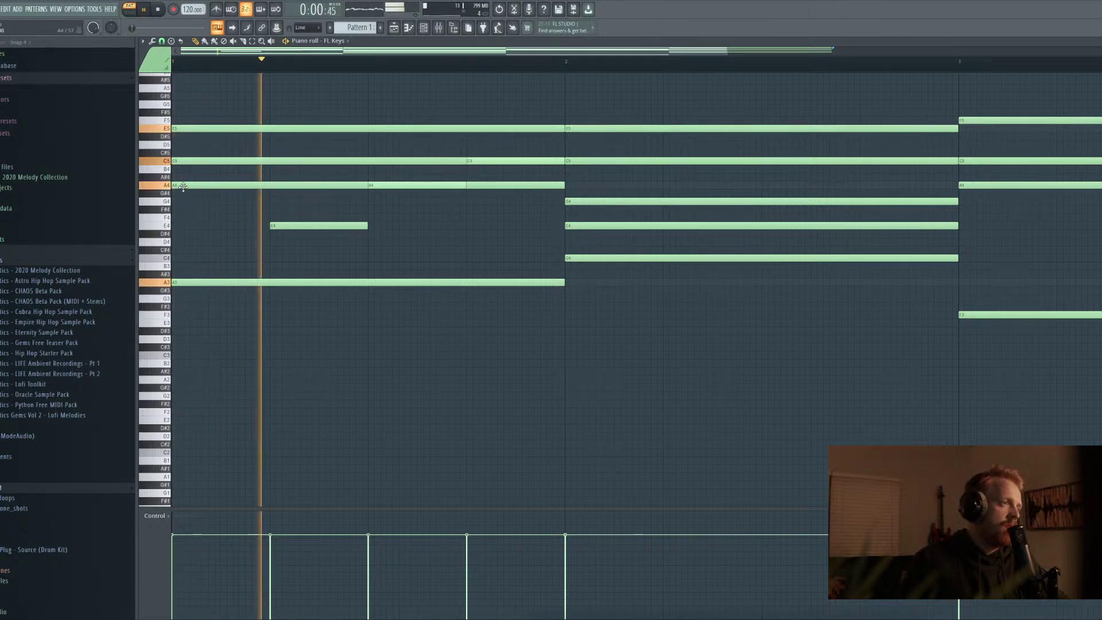
key("space")
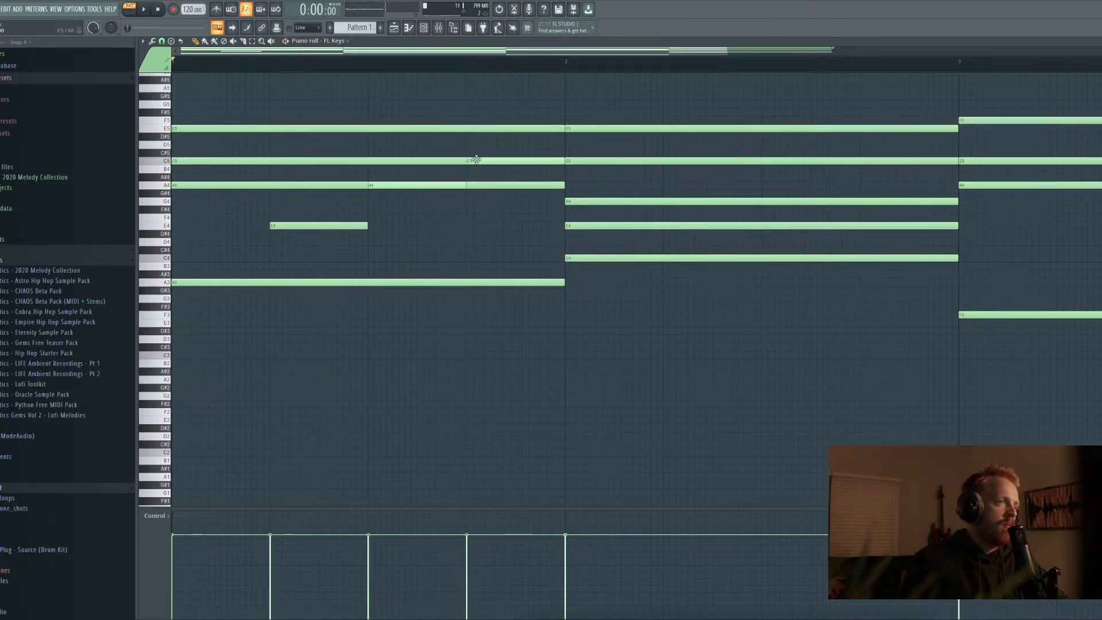
Shift the short C5 note at the end of bar 1 about half a beat later and play the progression
left_click_drag(476, 159, 524, 160)
key("space")
key("space")
key("space")
key("space")
key("space")
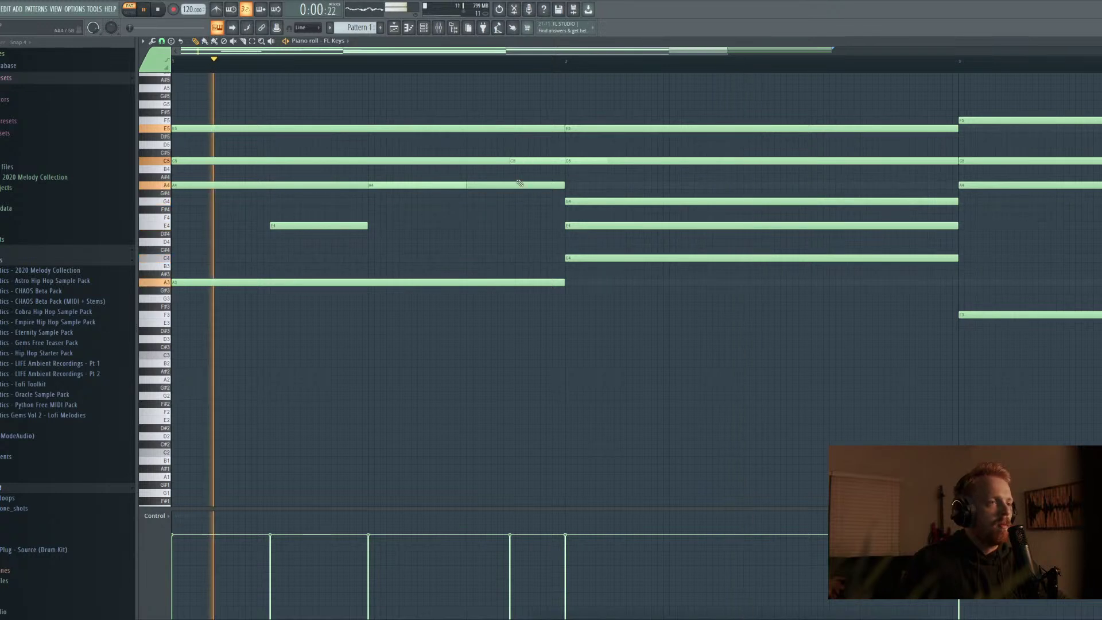
scroll(489, 224, "down", 2)
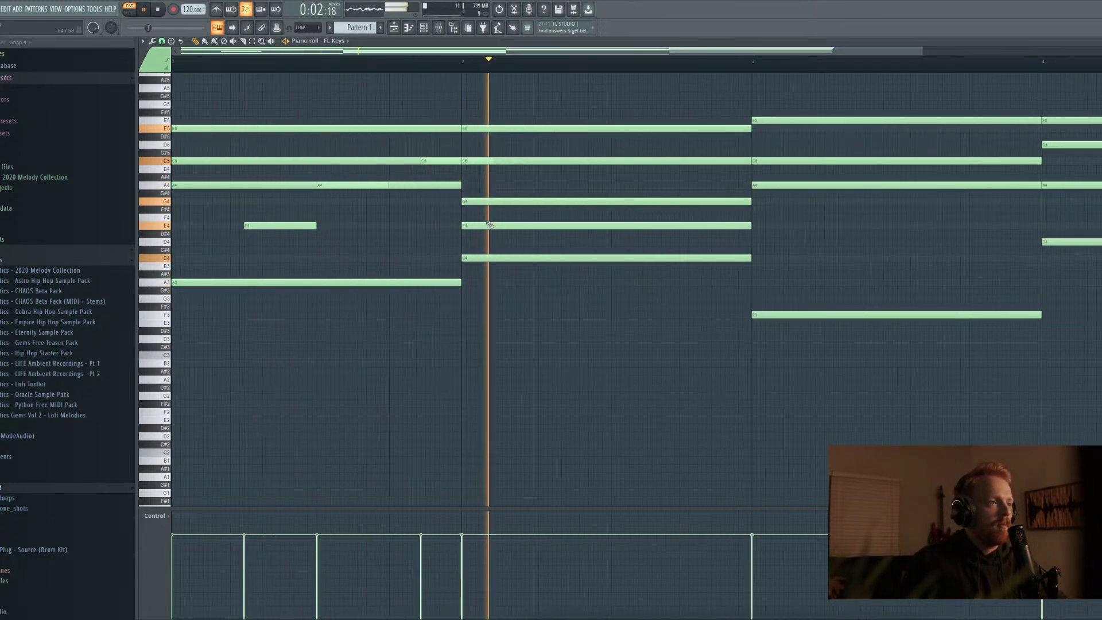
Play the opening of the progression and delete the whole five-note chord from bar 2
key("space")
left_click_drag(570, 103, 586, 381)
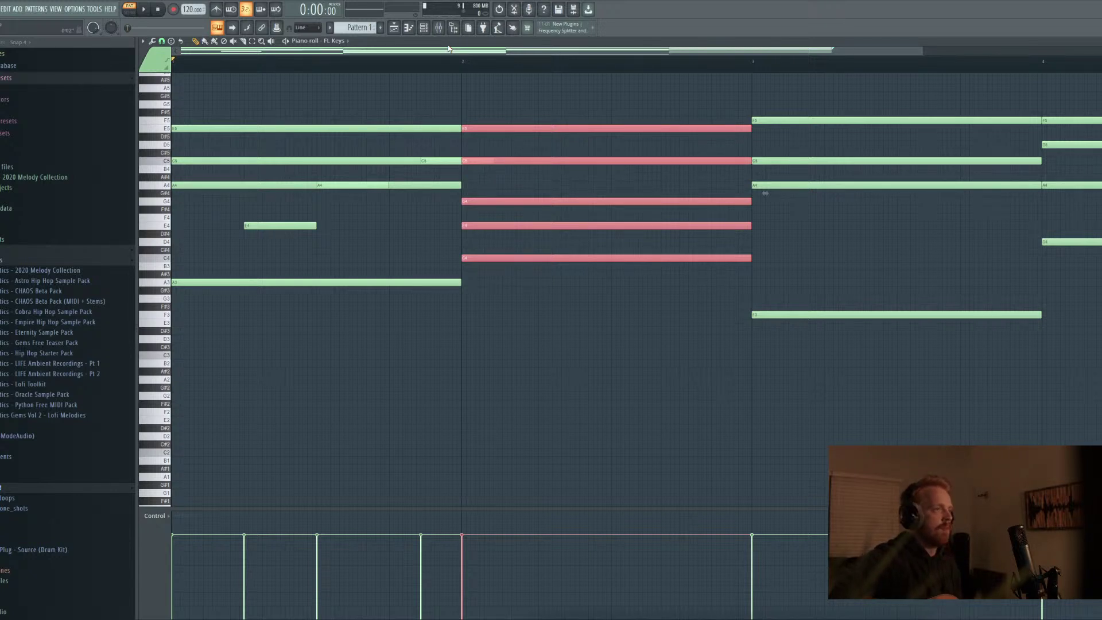
left_click(144, 9)
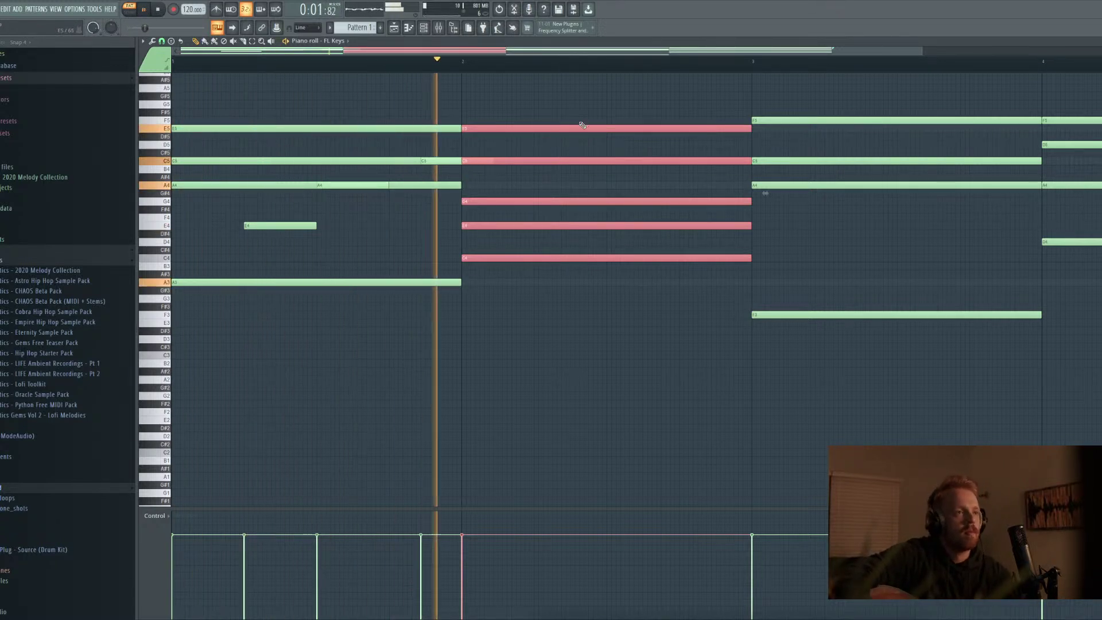
key("space")
left_click_drag(608, 101, 801, 302)
left_click(752, 64)
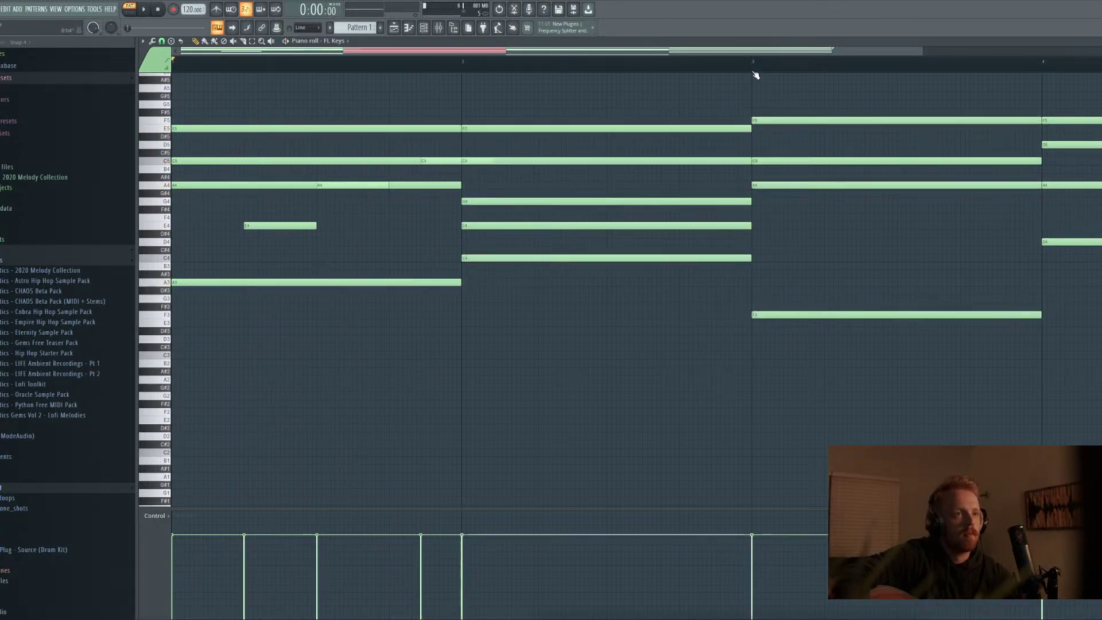
left_click_drag(585, 105, 590, 295)
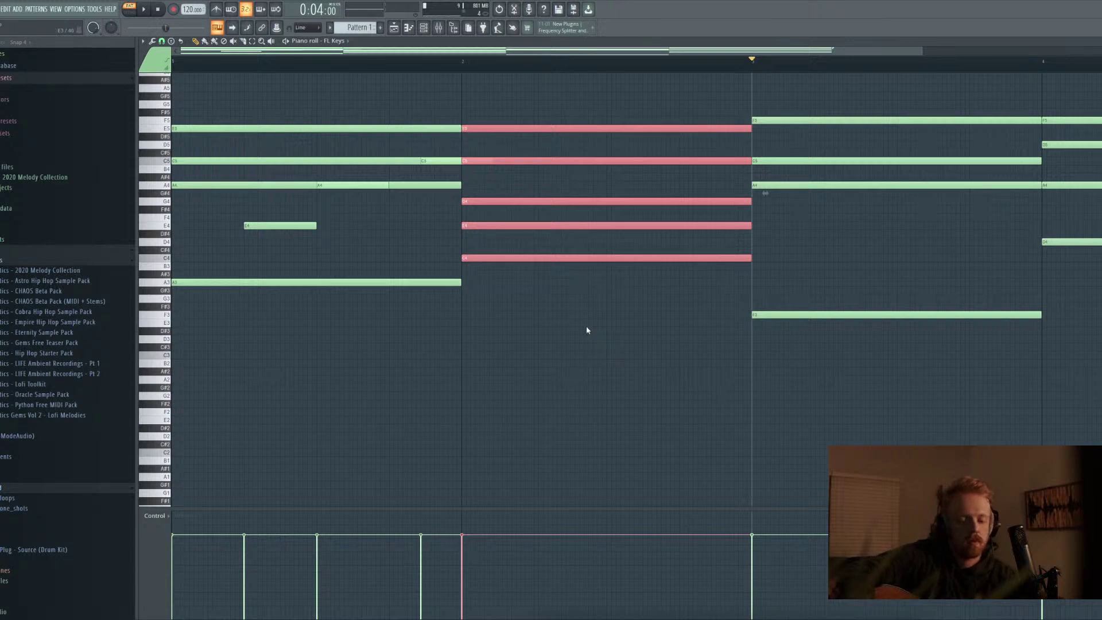
key("Delete")
Move the chords in bars 3 and 4 one bar earlier and play the progression
left_click_drag(782, 97, 1078, 324)
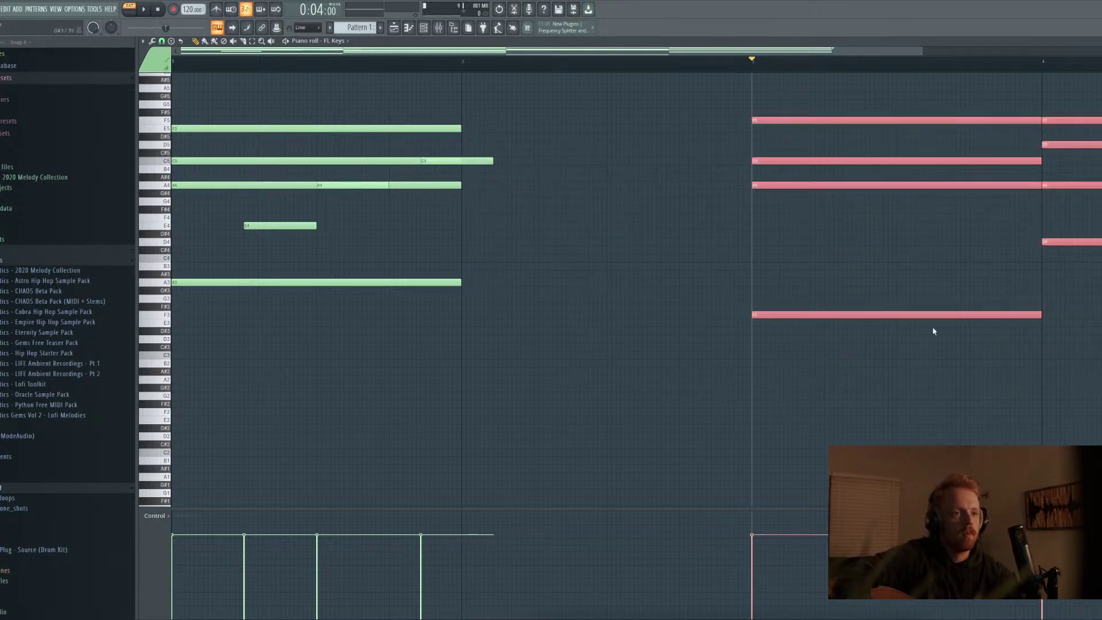
left_click_drag(919, 314, 637, 317)
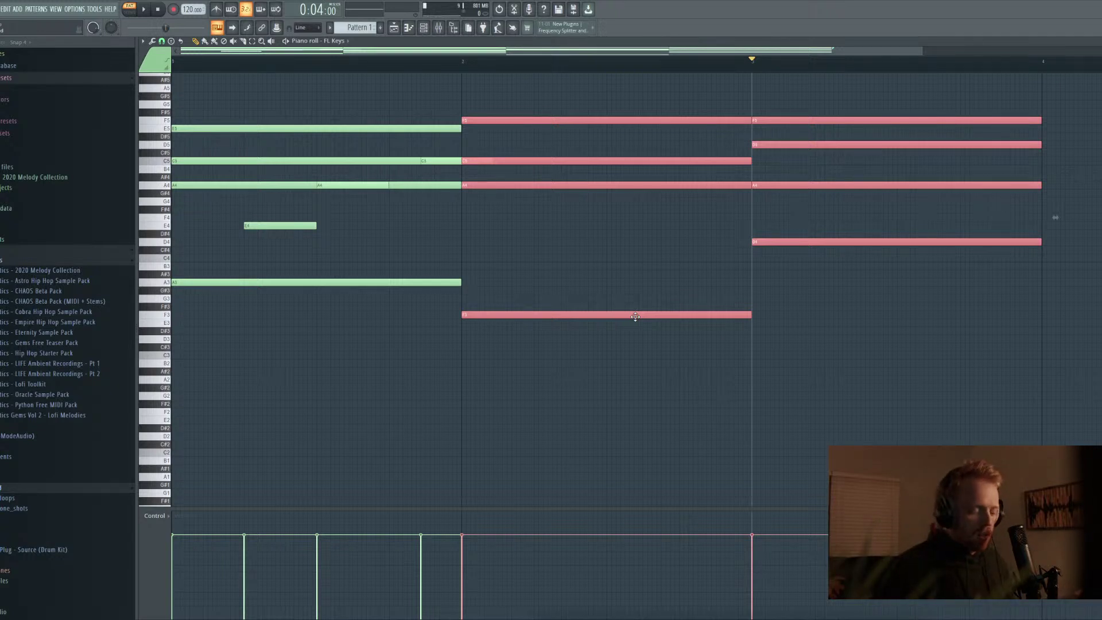
left_click(158, 9)
key("space")
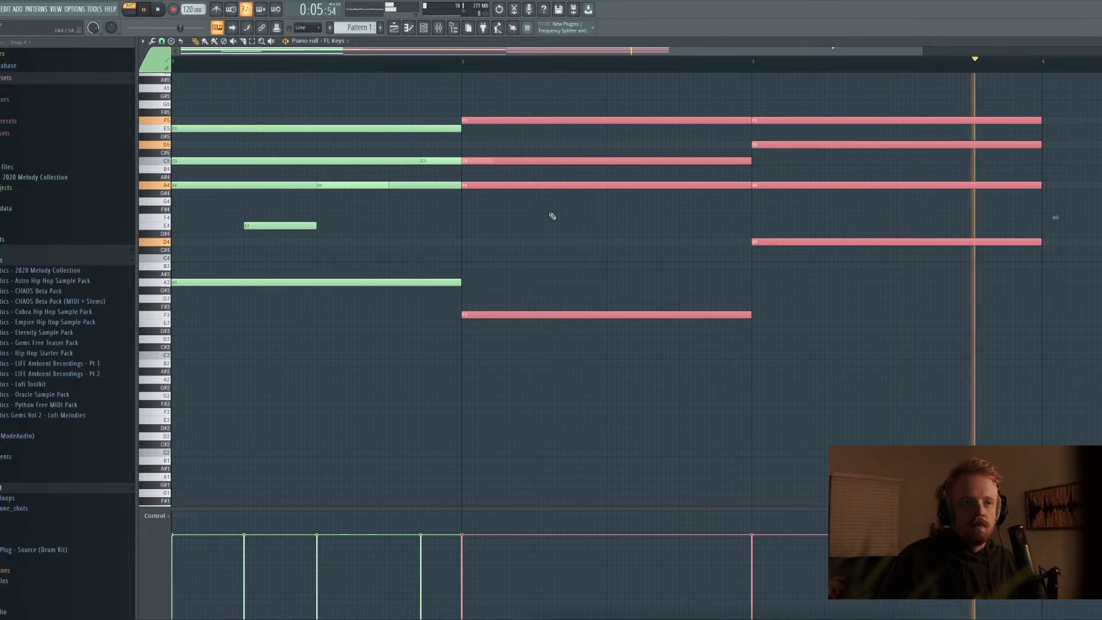
Replay the change between the bar 2 and bar 3 chords from the middle of bar 2
key("space")
left_click(571, 62)
key("space")
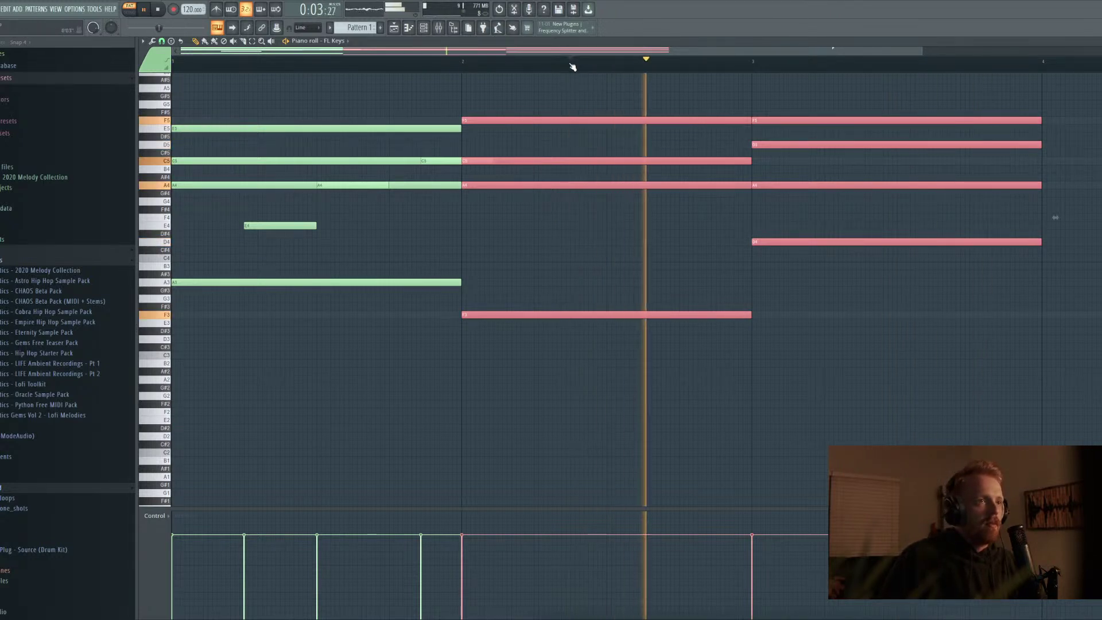
key("space")
left_click(852, 171)
key("space")
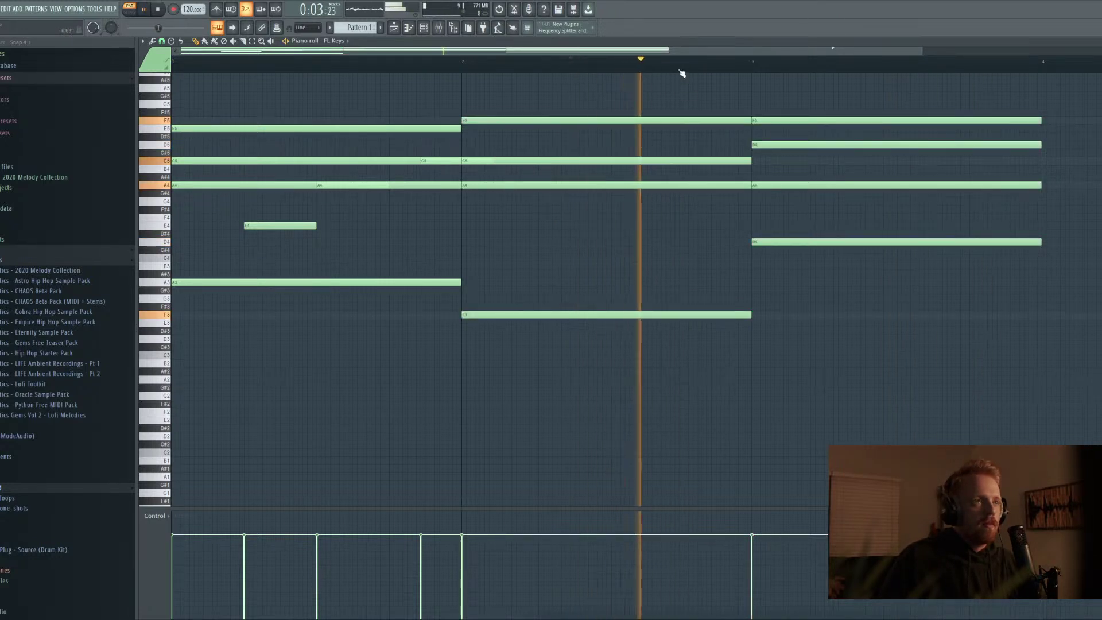
scroll(652, 176, "down", 2)
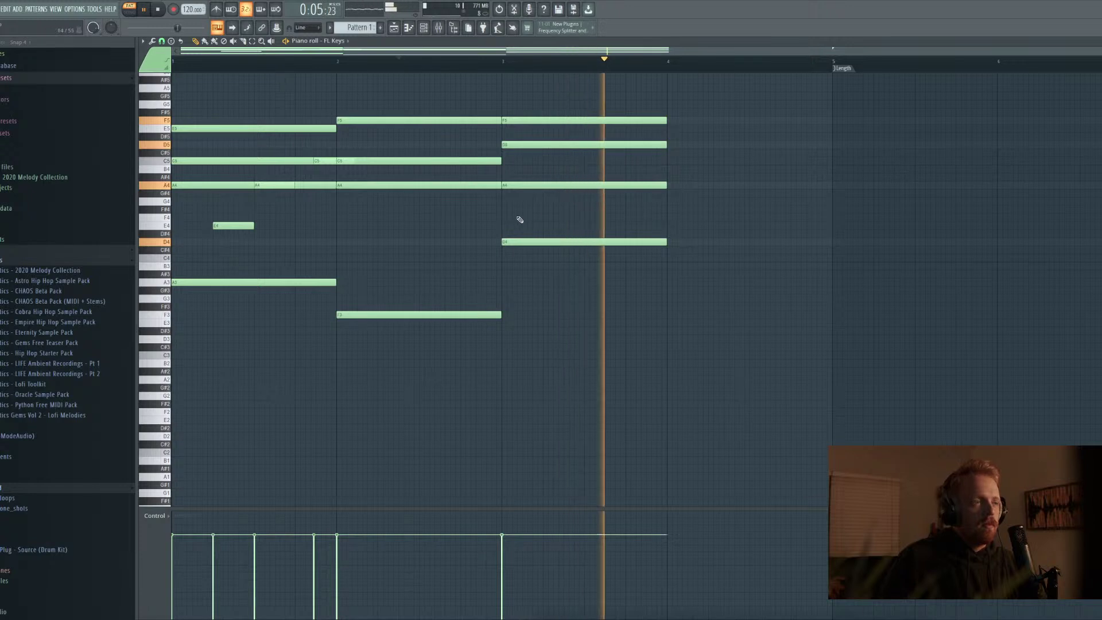
key("space")
Audition the keys between A3 and C4, and play the three-chord progression for comparison
left_click(161, 258)
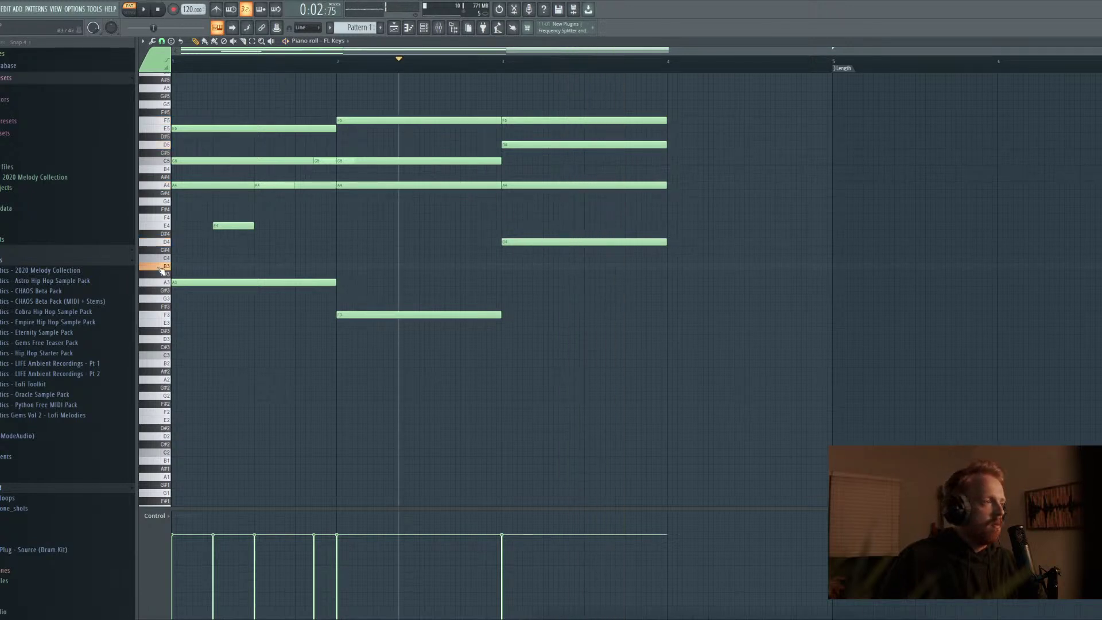
left_click(163, 252)
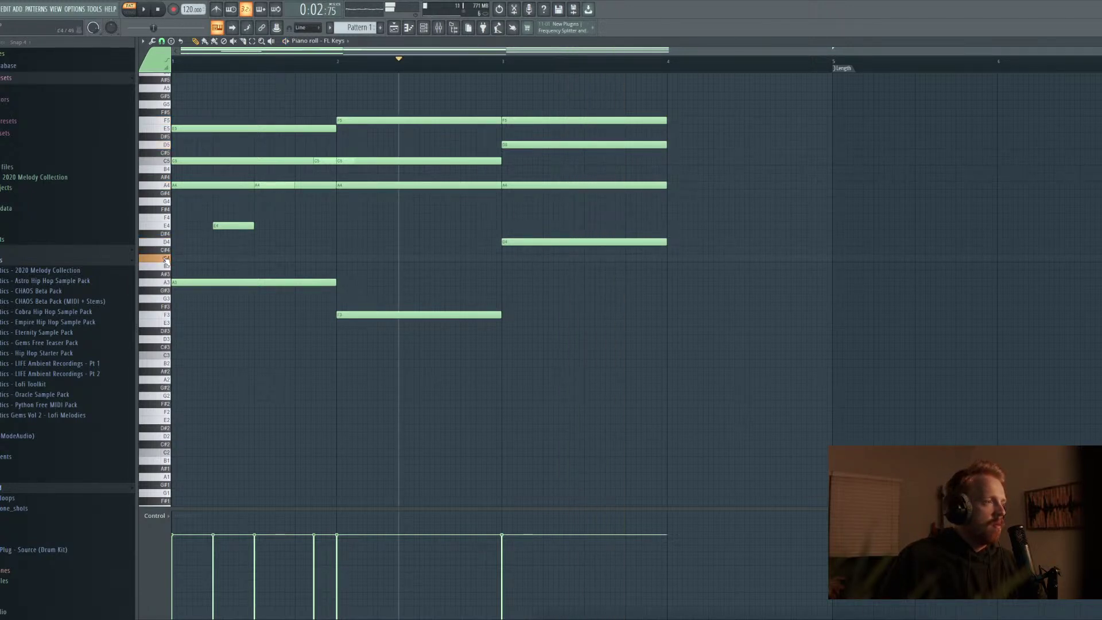
left_click(164, 274)
left_click(163, 282)
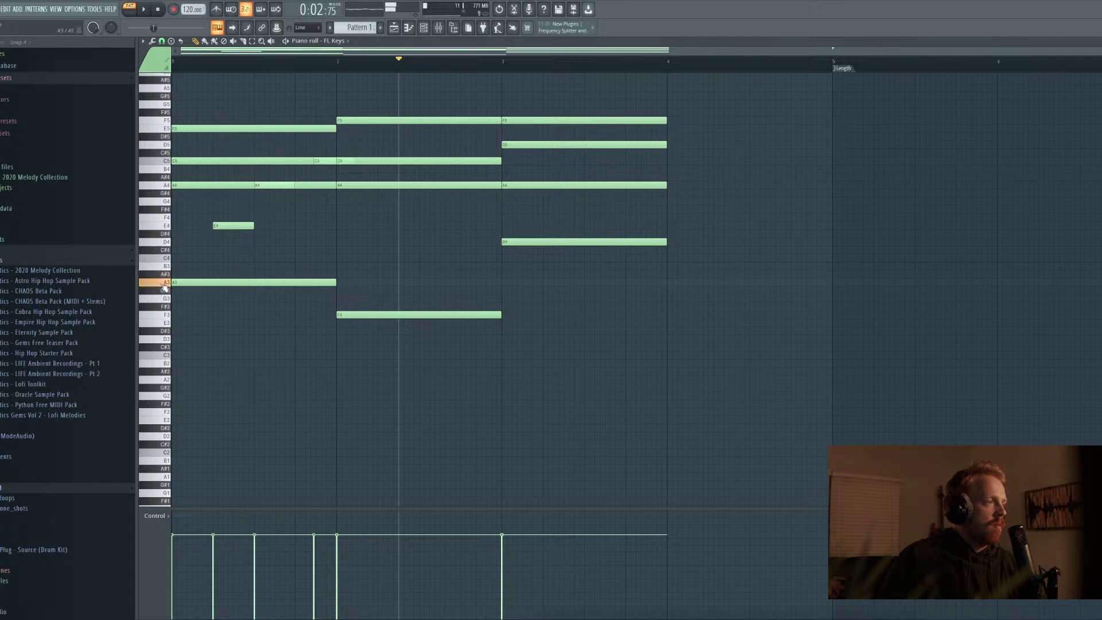
key("space")
key("space")
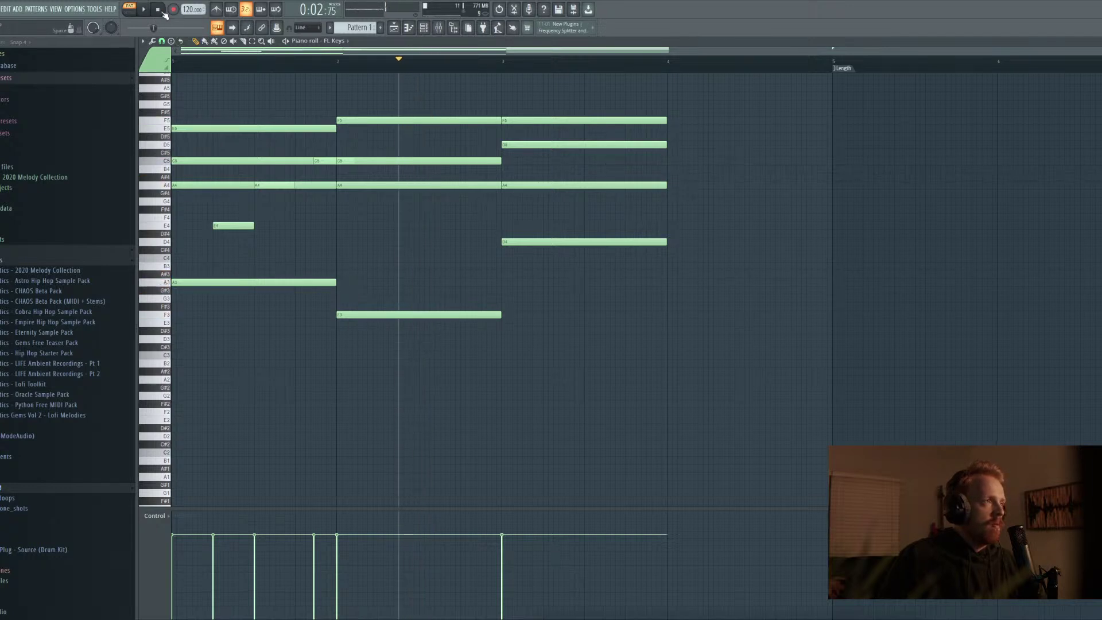
key("space")
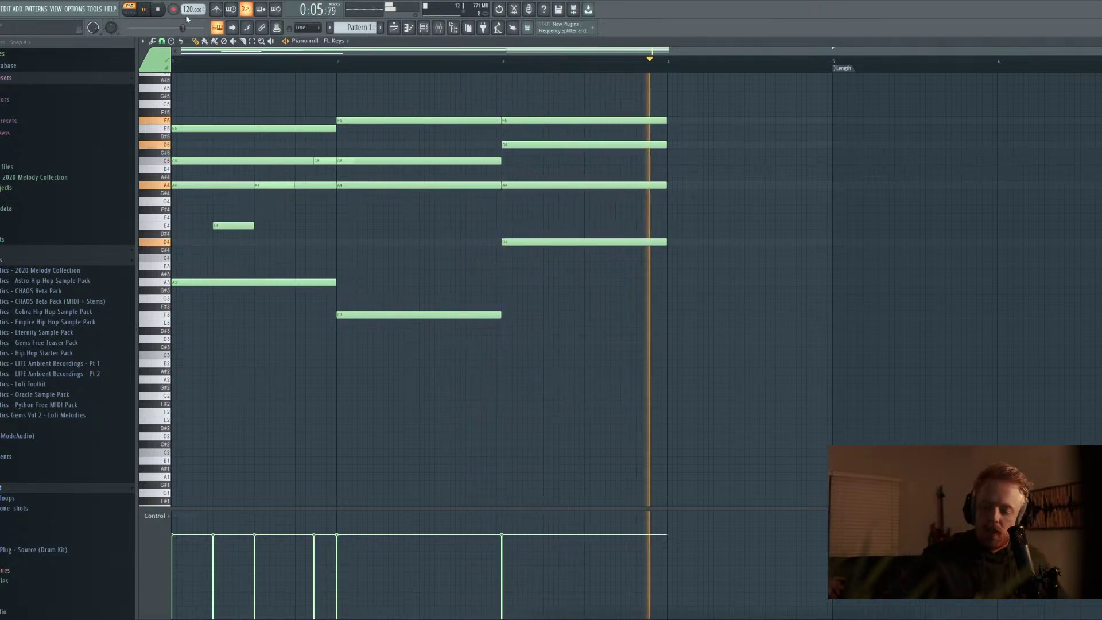
key("space")
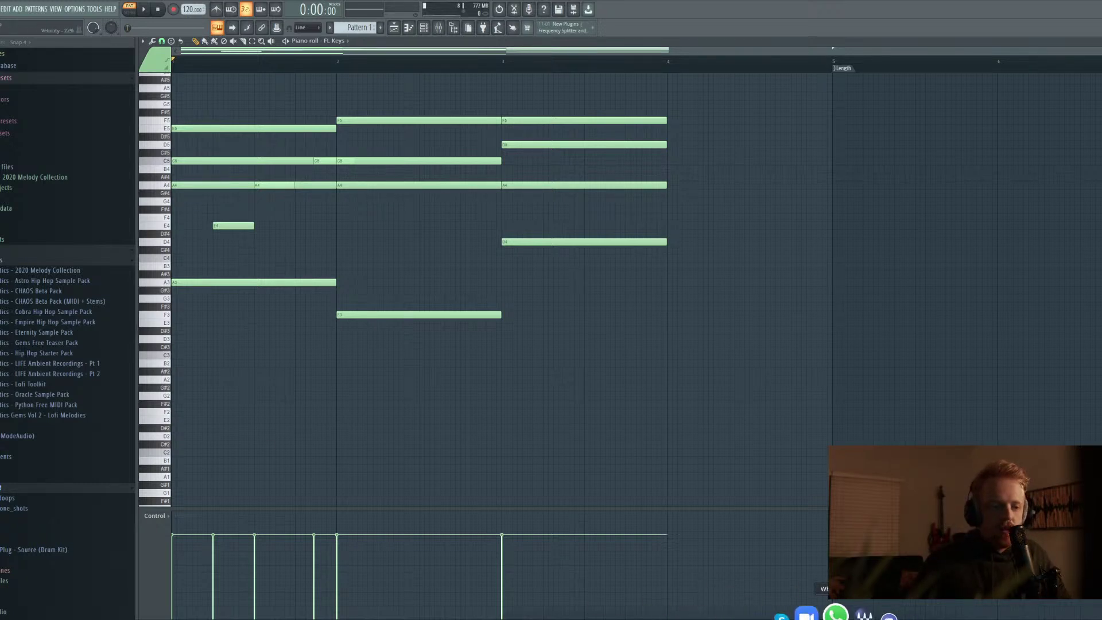
Switch to OBS to check the live stream, return to the piano roll, and replay the three chords
left_click(876, 615)
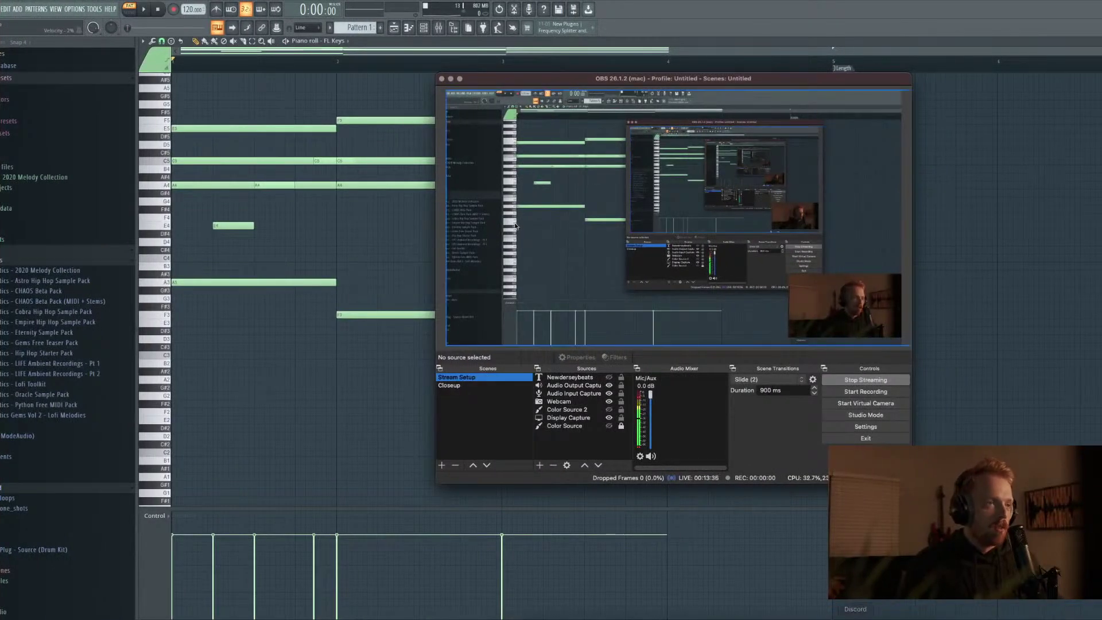
left_click(390, 71)
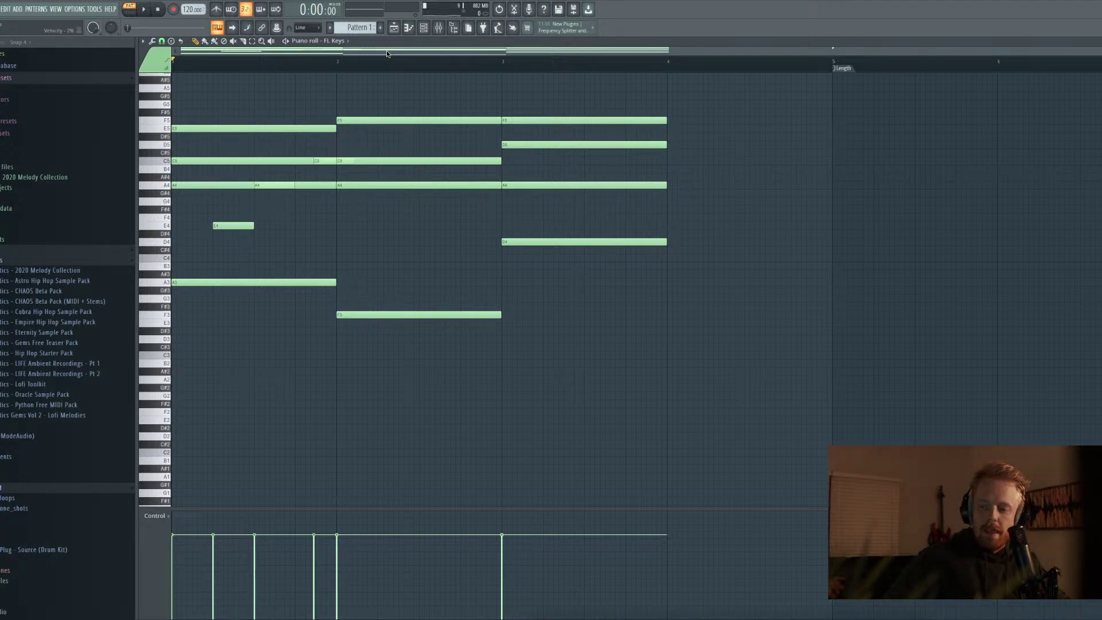
key("space")
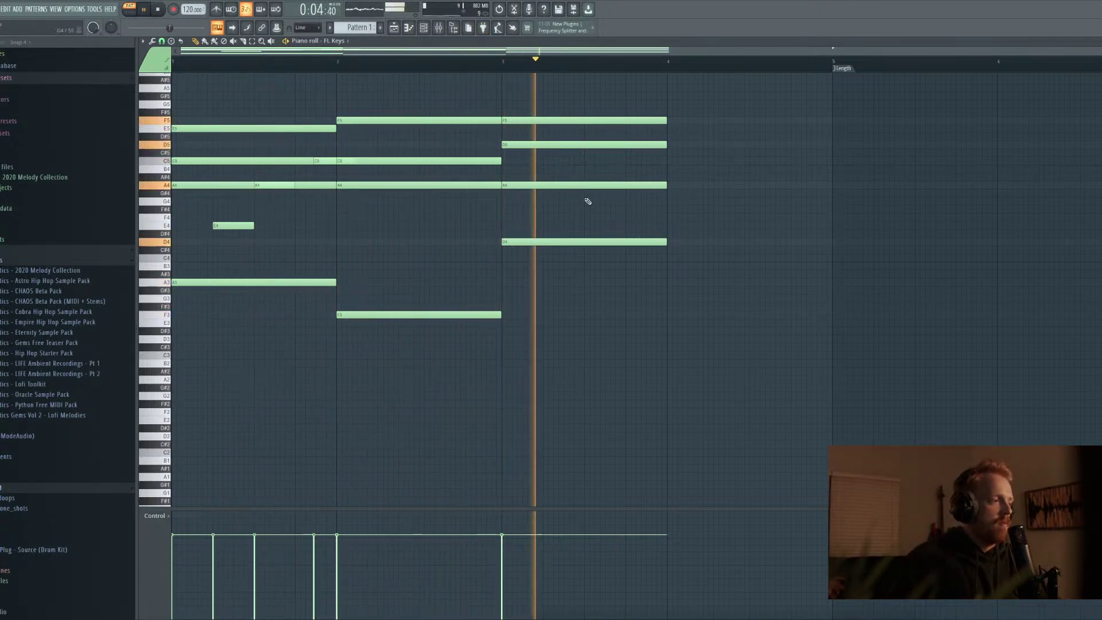
key("space")
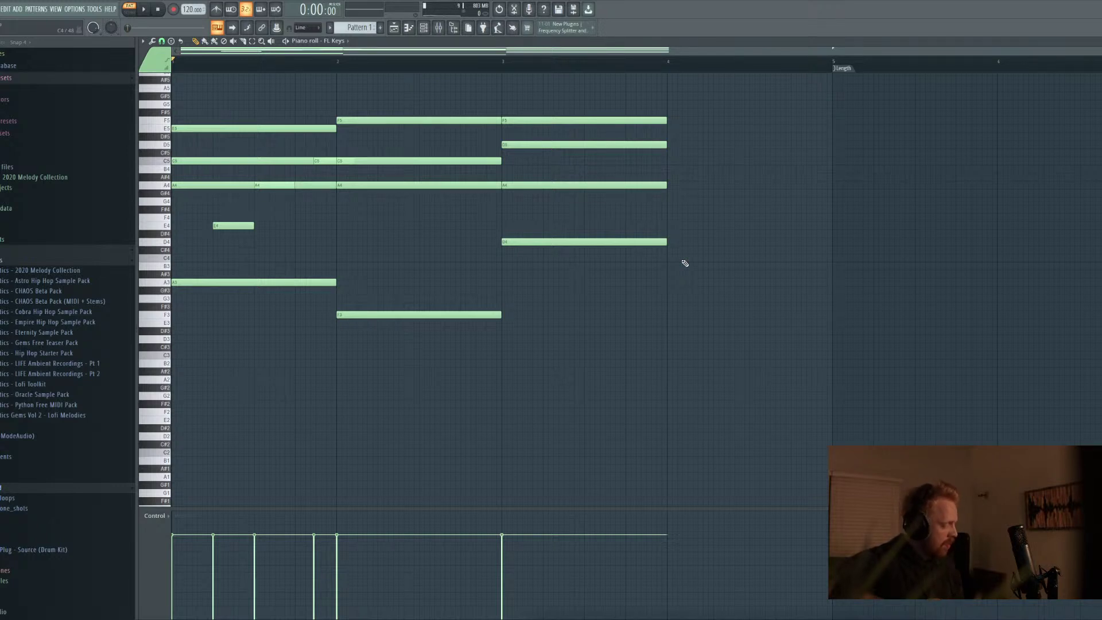
Add one-bar E3 and B3 notes in bar 4 as the base of the last chord
left_click(613, 240)
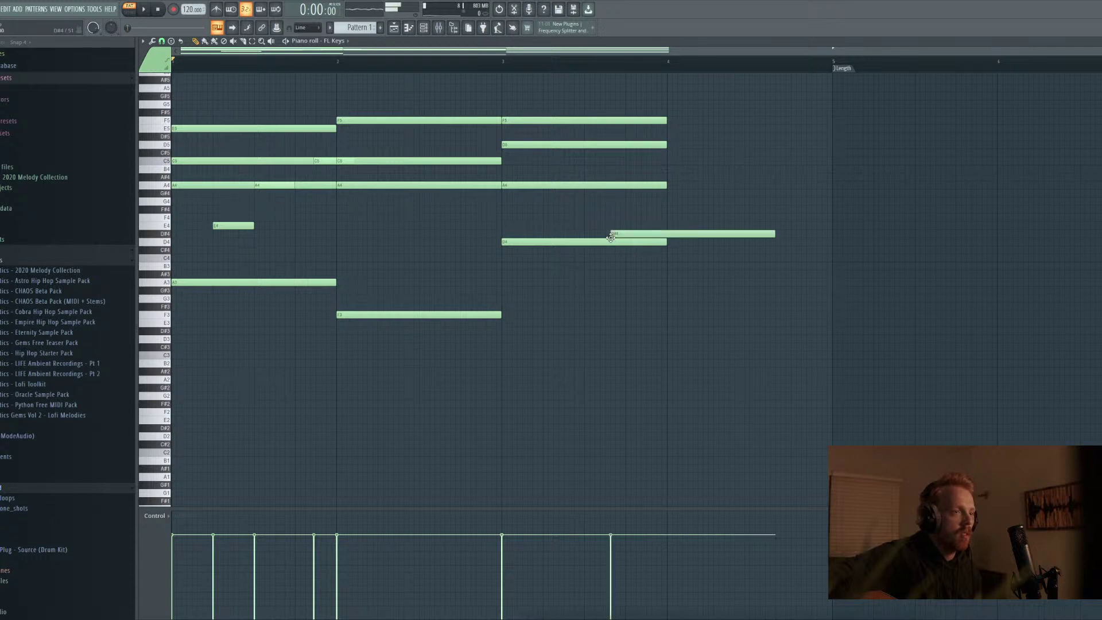
right_click(634, 239)
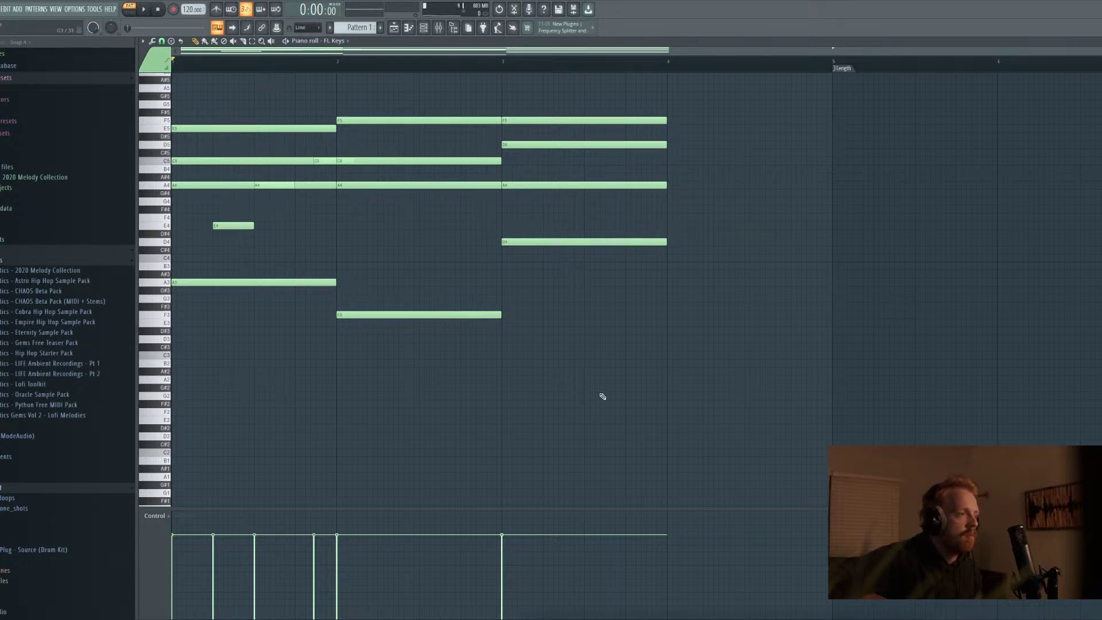
mouse_move(643, 352)
left_mouse_down()
mouse_move(649, 324)
mouse_move(668, 323)
left_mouse_up()
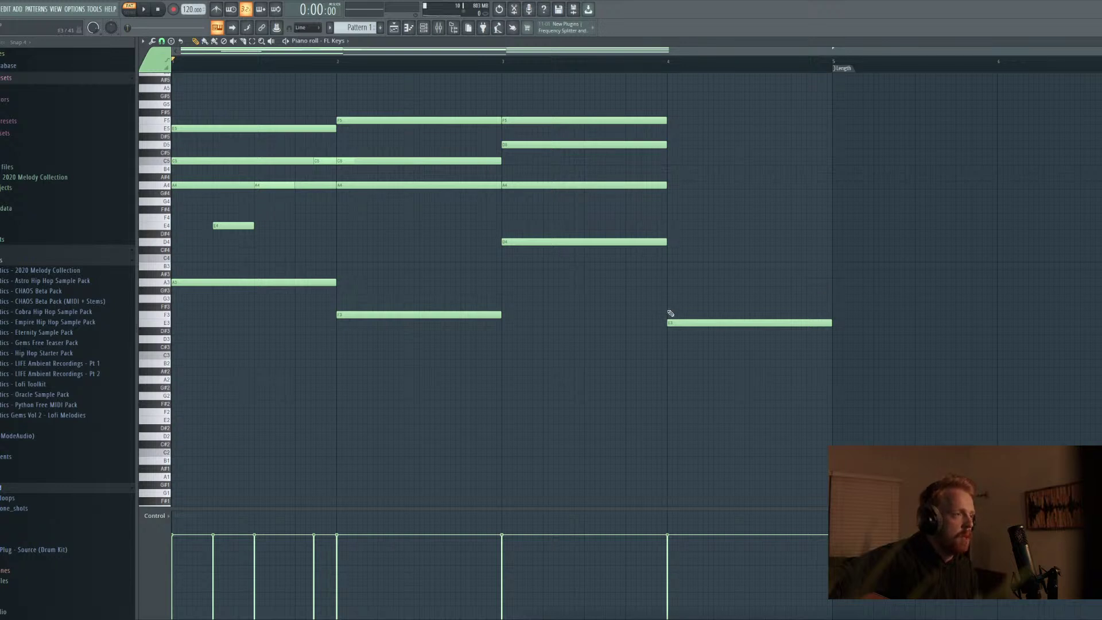
mouse_move(673, 287)
left_mouse_down()
mouse_move(675, 265)
mouse_move(720, 266)
left_mouse_up()
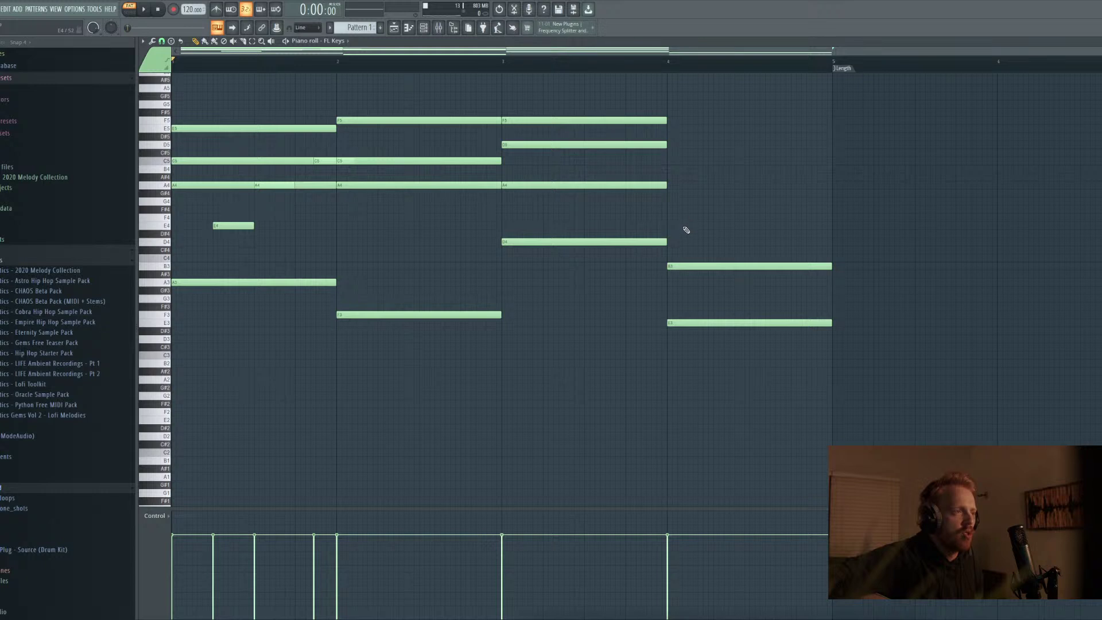
Add one-bar F4 and G#4 notes to the bar 4 chord and play the progression
left_click(685, 233)
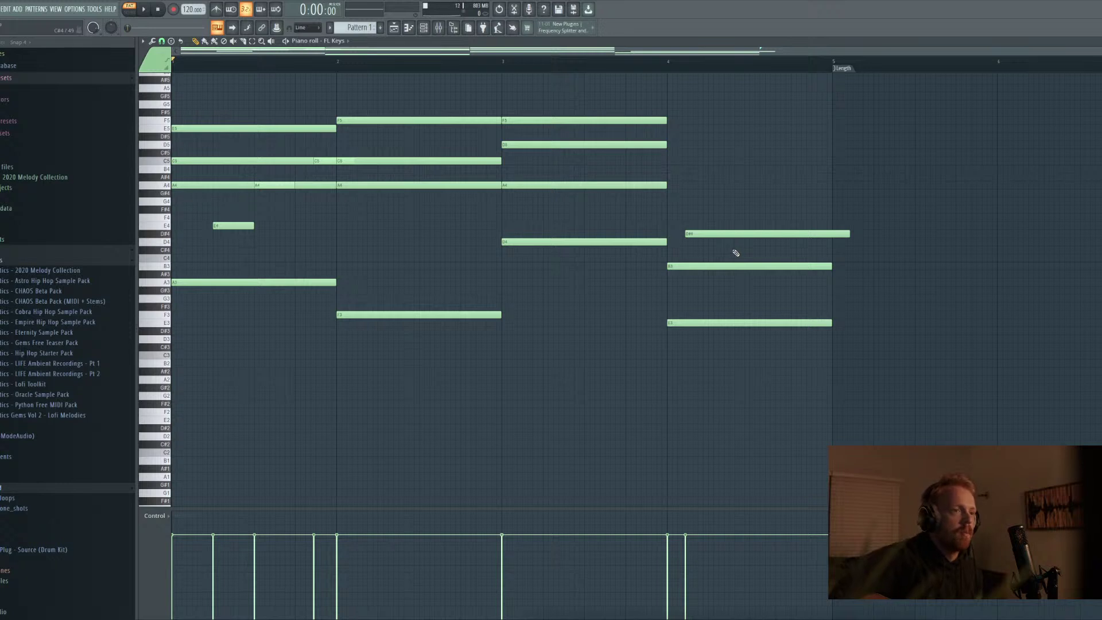
left_click_drag(716, 234, 698, 221)
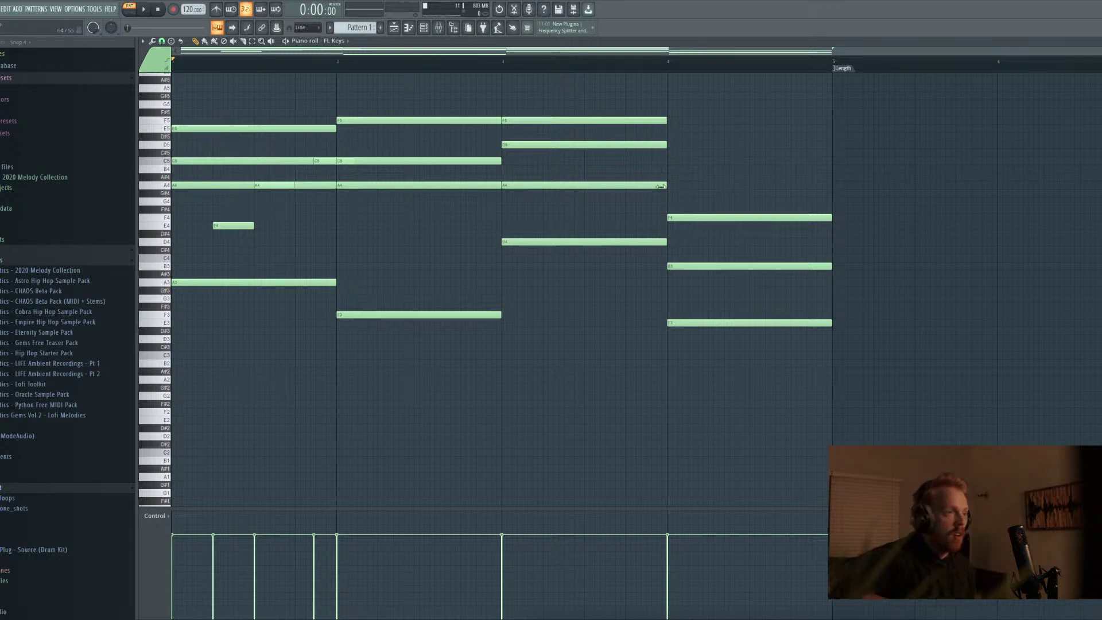
left_click(171, 197)
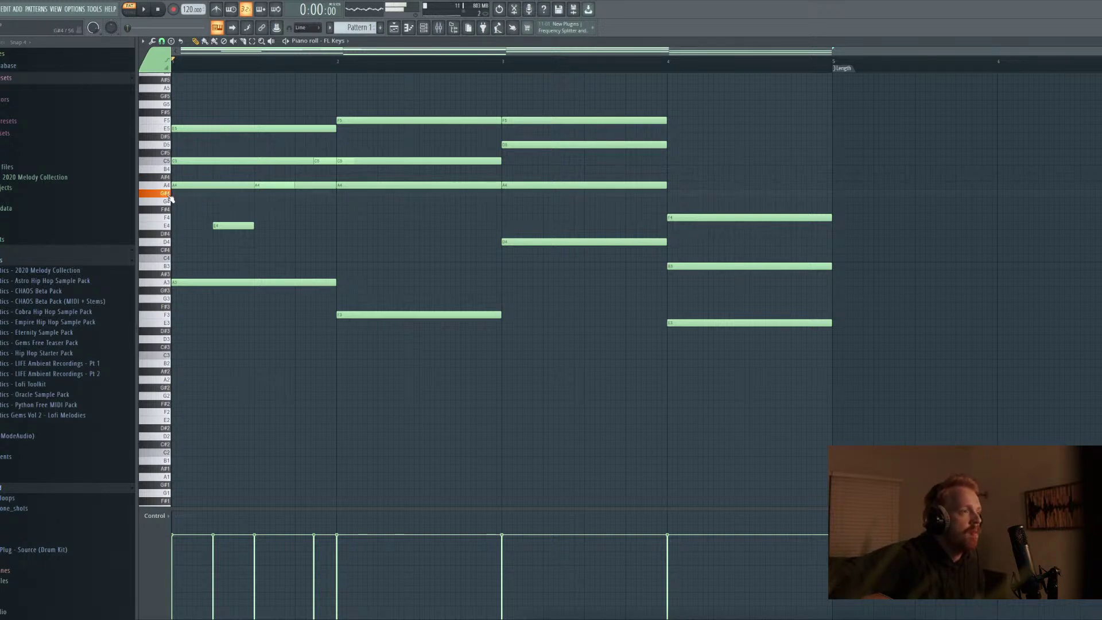
left_click(673, 193)
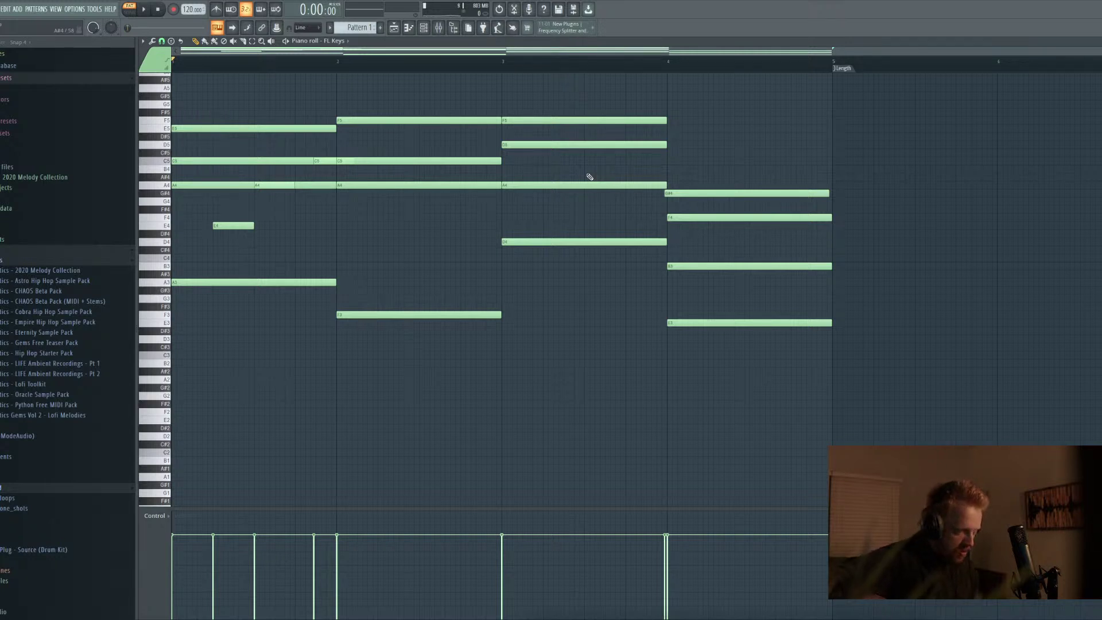
key("space")
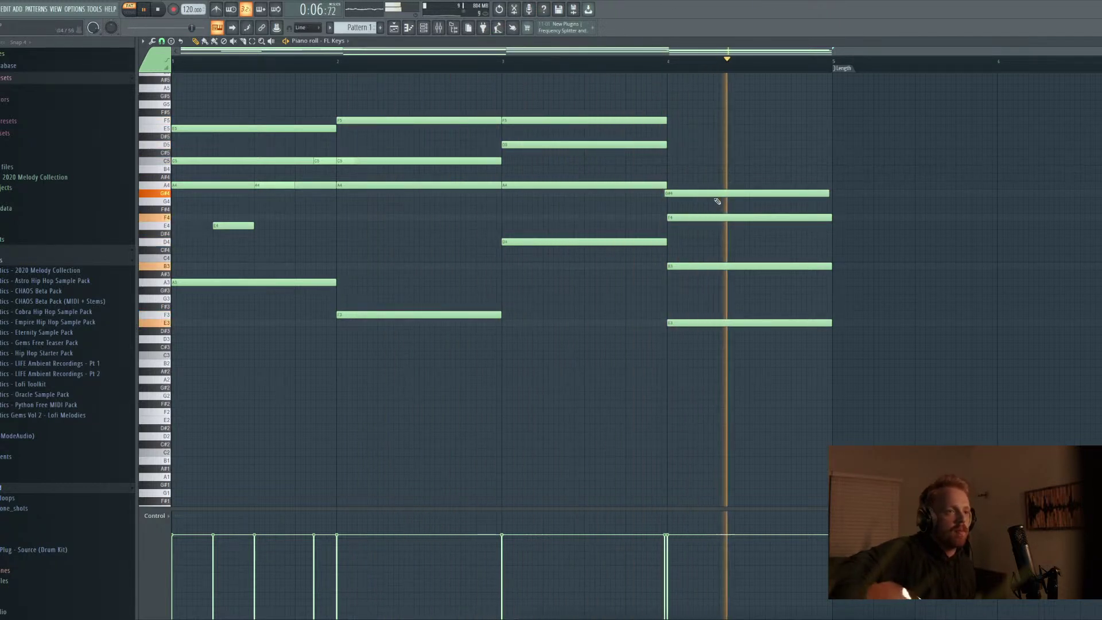
key("space")
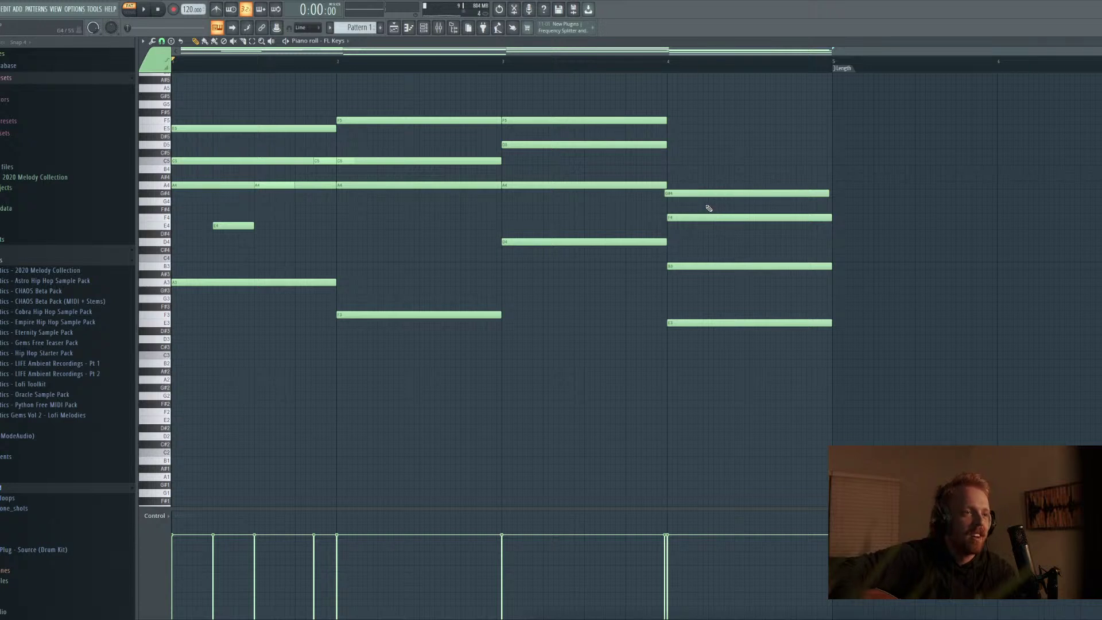
Lower the F4 note in bar 4 to E4 and play the chord from just before bar 4
left_click_drag(701, 215, 701, 226)
left_click(652, 60)
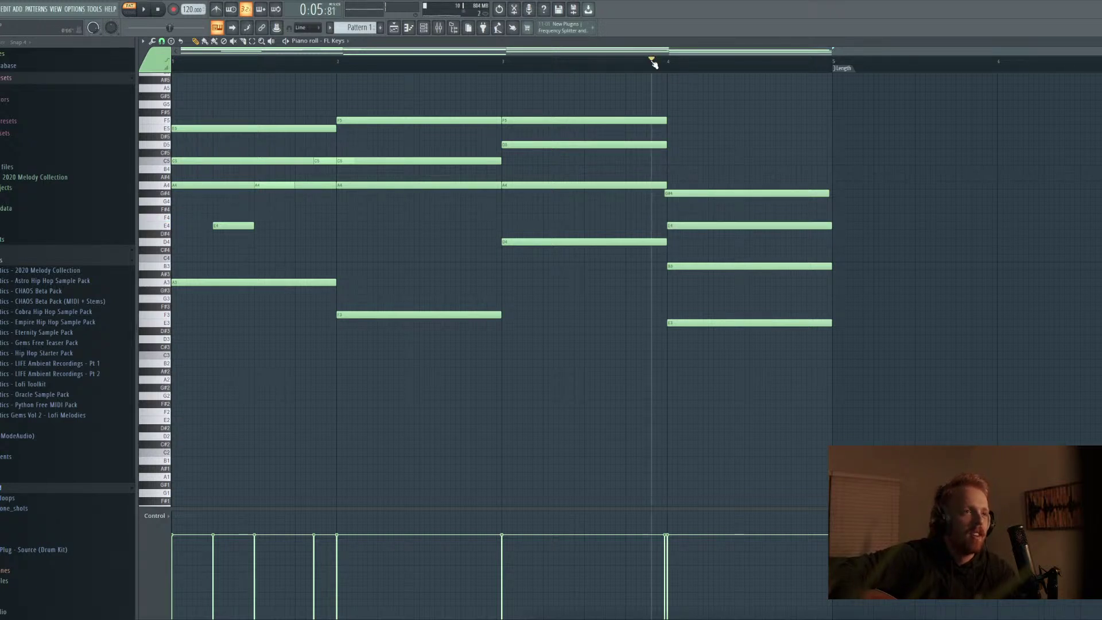
key("space")
key("space")
Align the G#4 note with the start of bar 4, add a one-bar E5 above it, and play the chord
mouse_move(706, 193)
left_mouse_down()
mouse_move(671, 159)
mouse_move(690, 121)
mouse_move(674, 128)
left_mouse_up()
key("space")
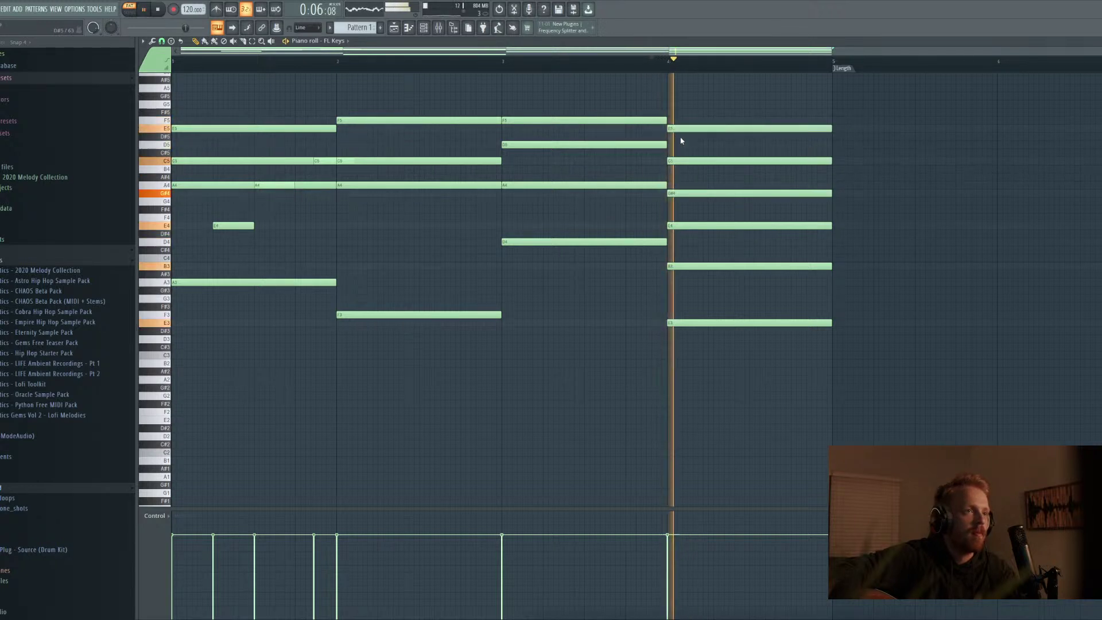
key("space")
key("space")
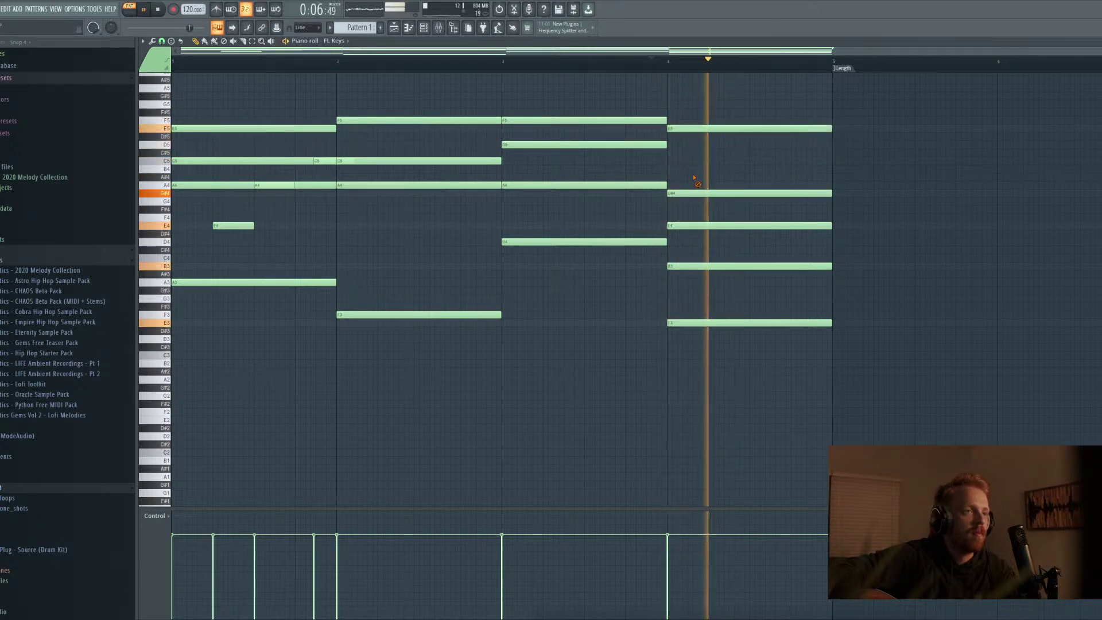
key("space")
Play the progression from the start and extend the short E4 note in bar 1 to fill the whole bar
left_click(157, 10)
key("space")
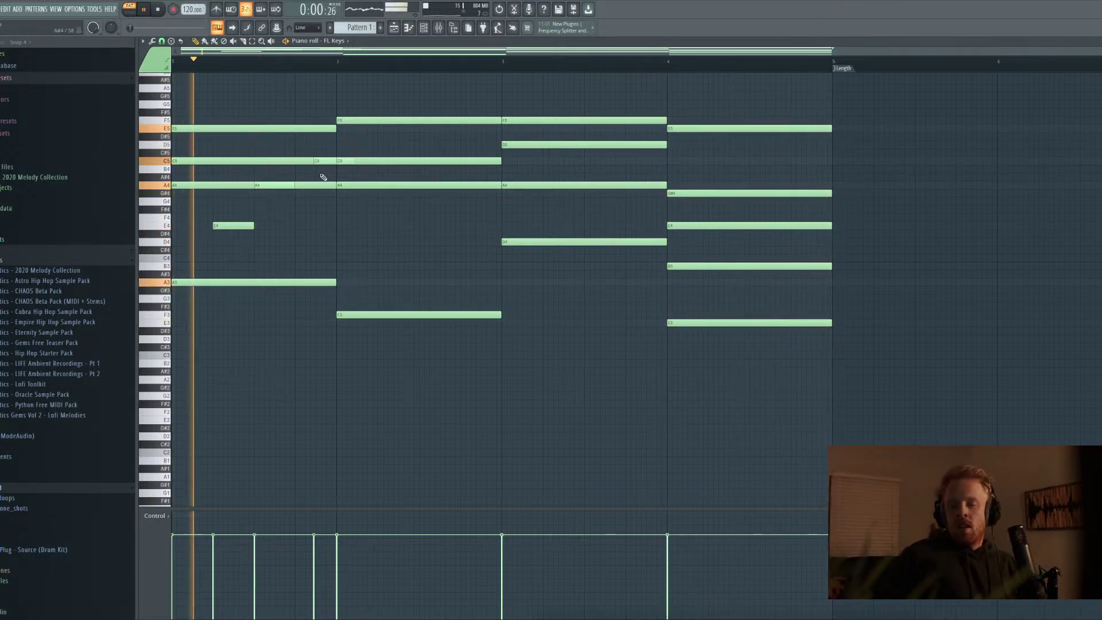
key("space")
left_click_drag(230, 224, 330, 225)
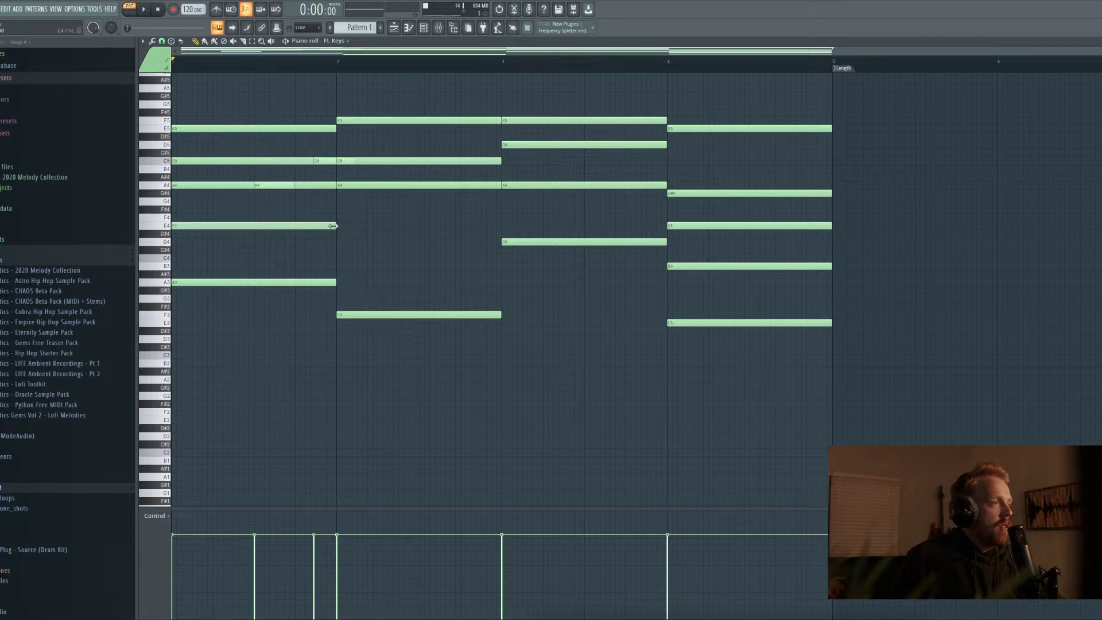
Delete the leftover duplicate A4 and C5 notes in bar 1 and play the progression from the start
right_click(272, 187)
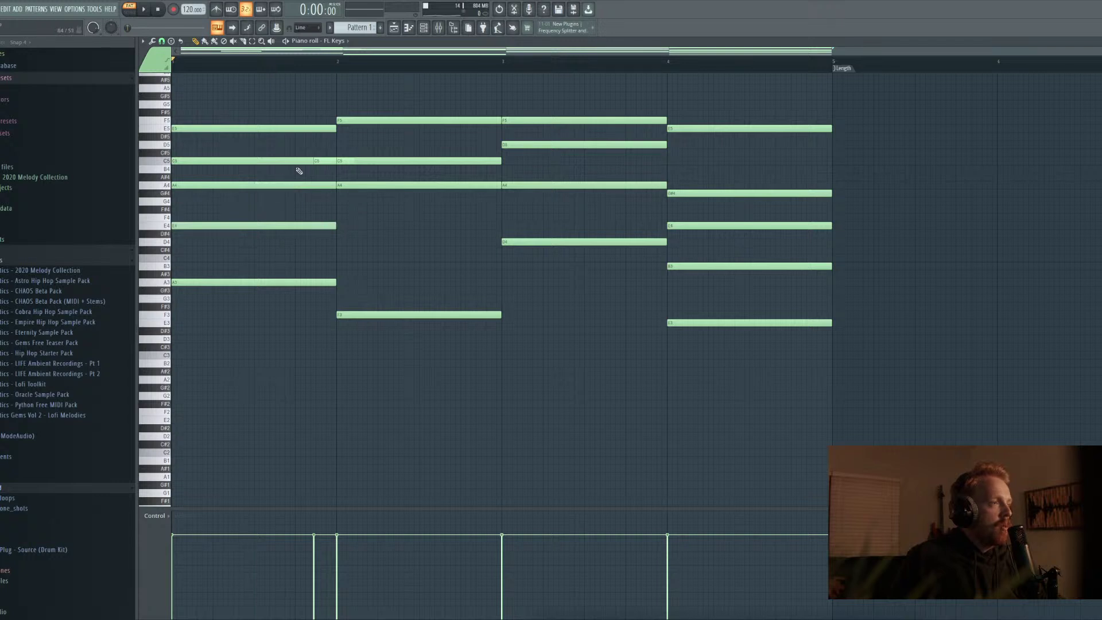
right_click(325, 160)
key("space")
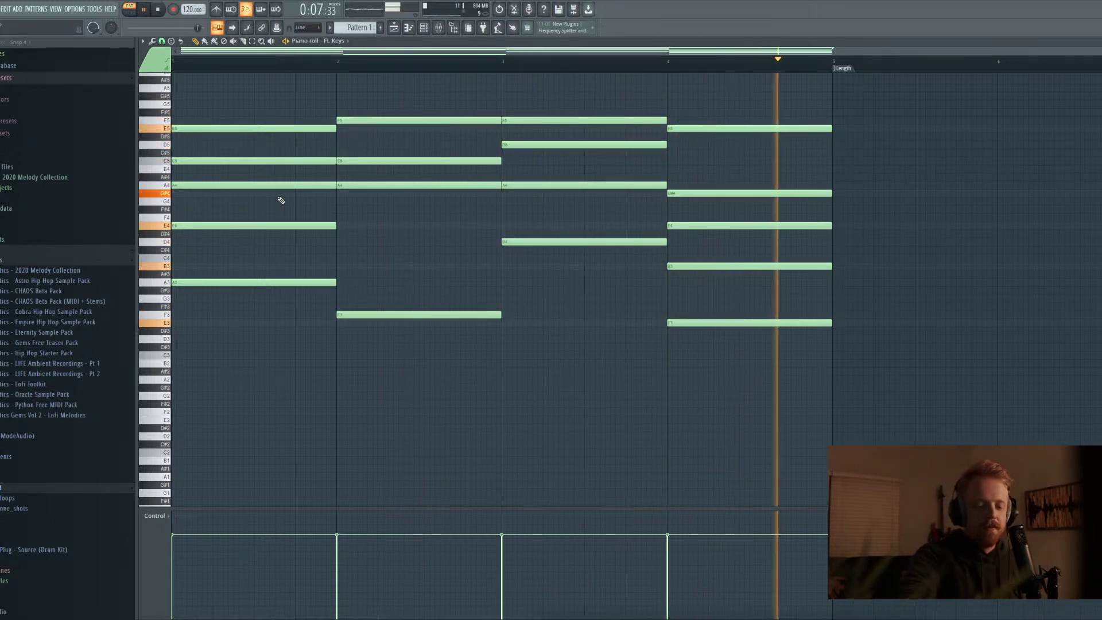
key("space")
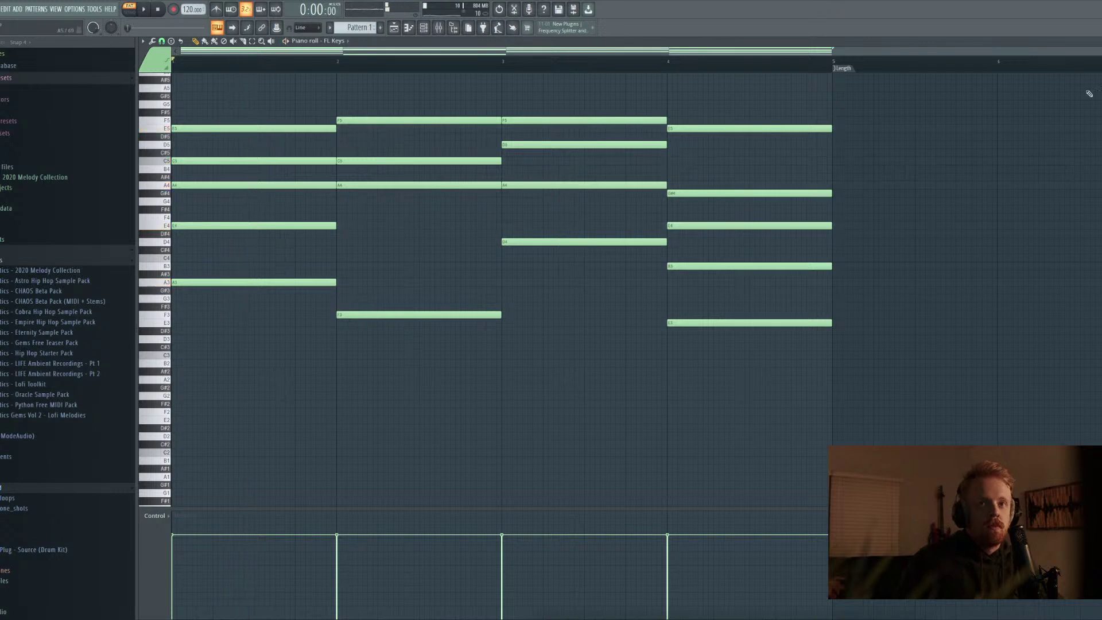
Move all the chord notes from the FL Keys channel into the LABS channel's piano roll and play them
key("ctrl+a")
key("ctrl+d")
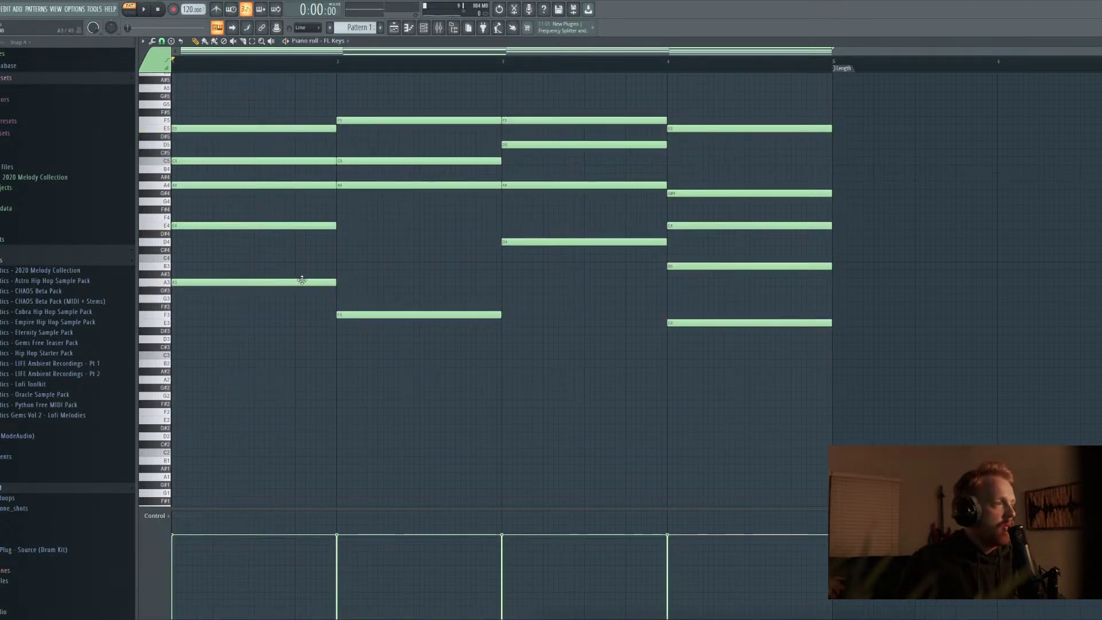
key("ctrl+a")
key("Delete")
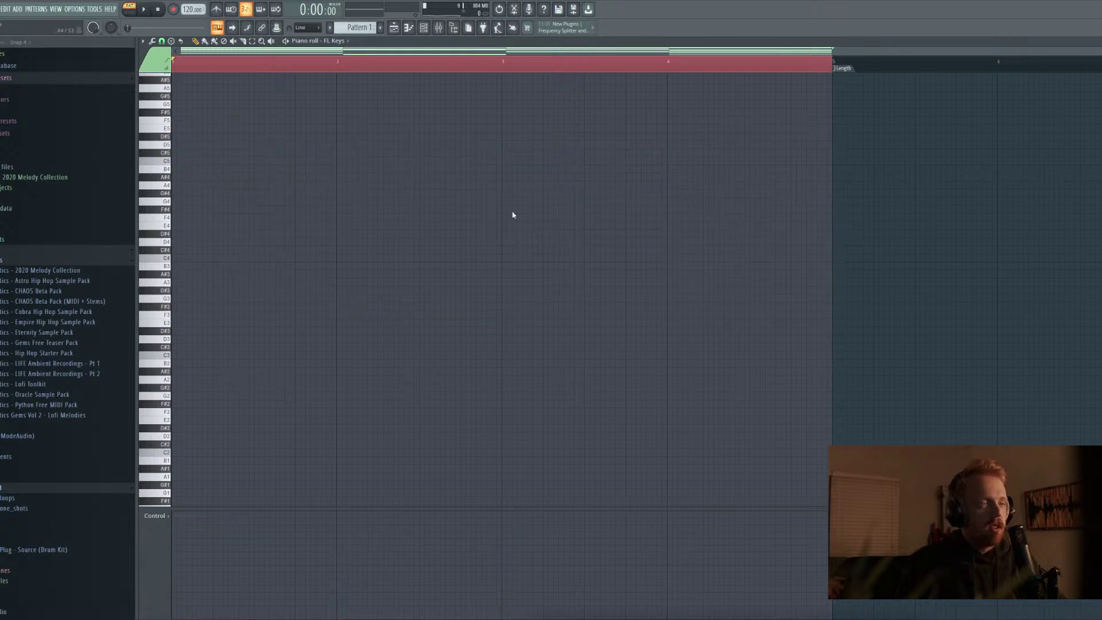
key("F7")
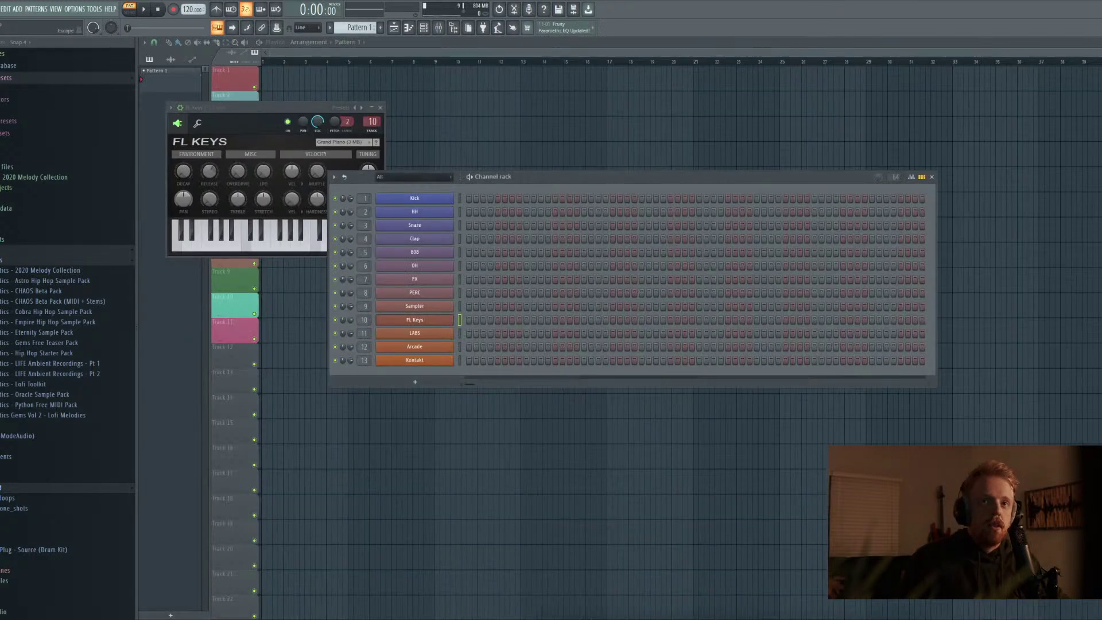
right_click(434, 339)
left_click(476, 334)
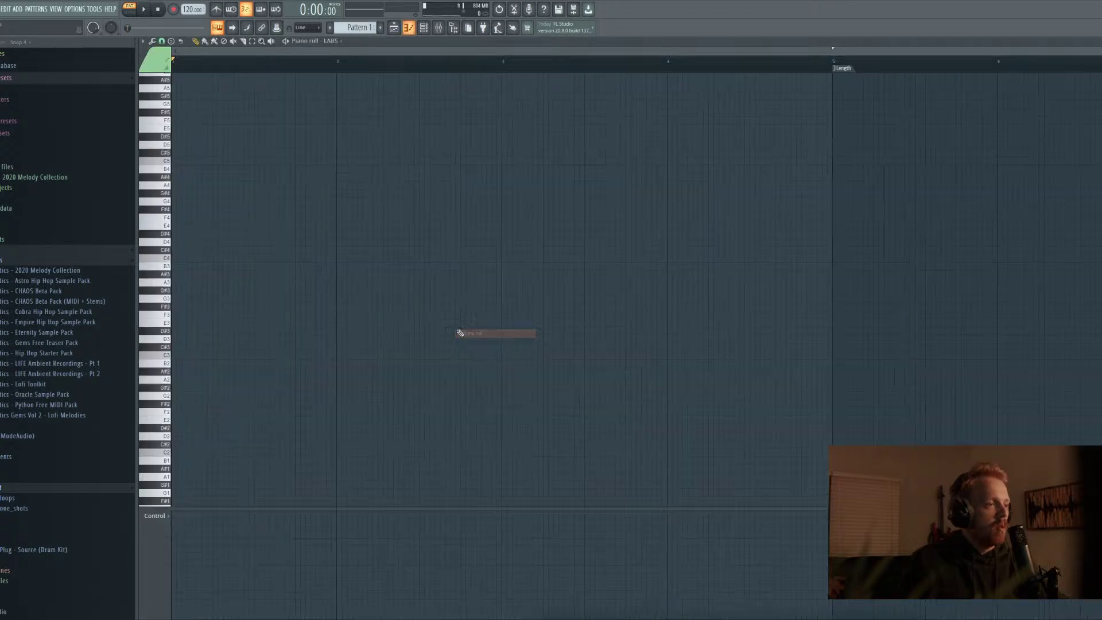
key("ctrl+v")
key("space")
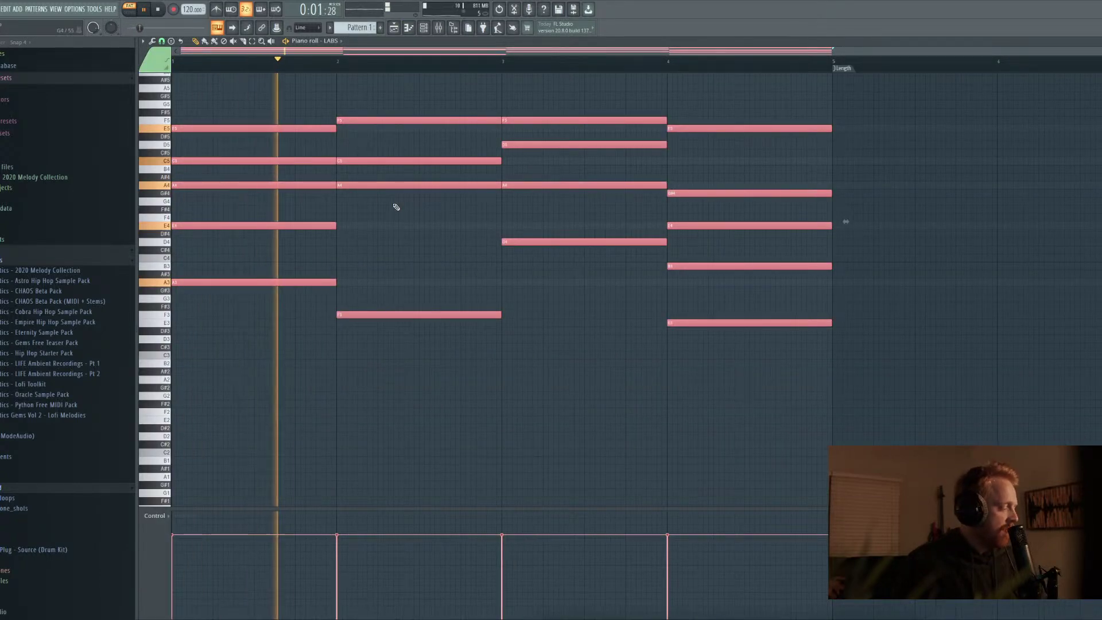
scroll(270, 286, "up", 4)
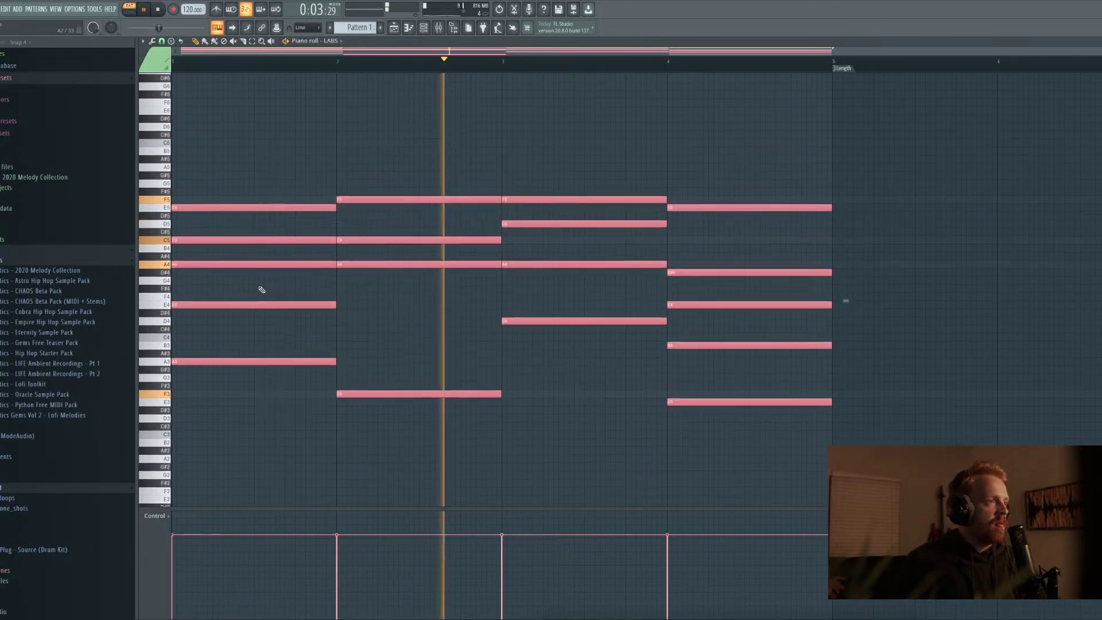
key("space")
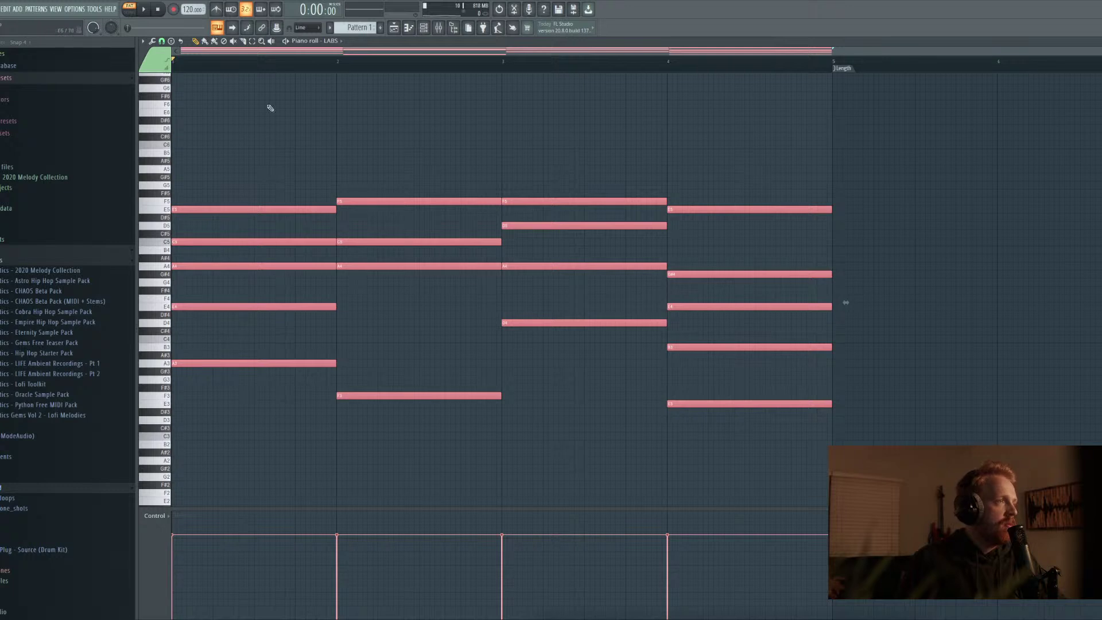
Deselect the pasted chords, add a one-beat B3 note on beat 3 of bar 1, and play the bar
scroll(294, 168, "up", 5)
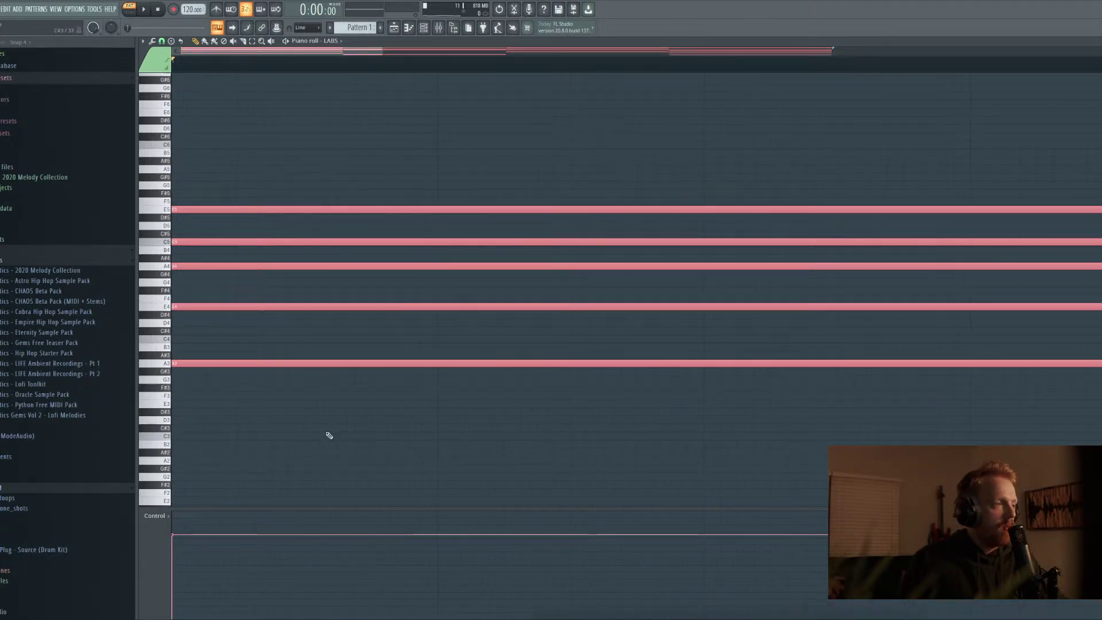
scroll(443, 362, "down", 3)
left_click(393, 323)
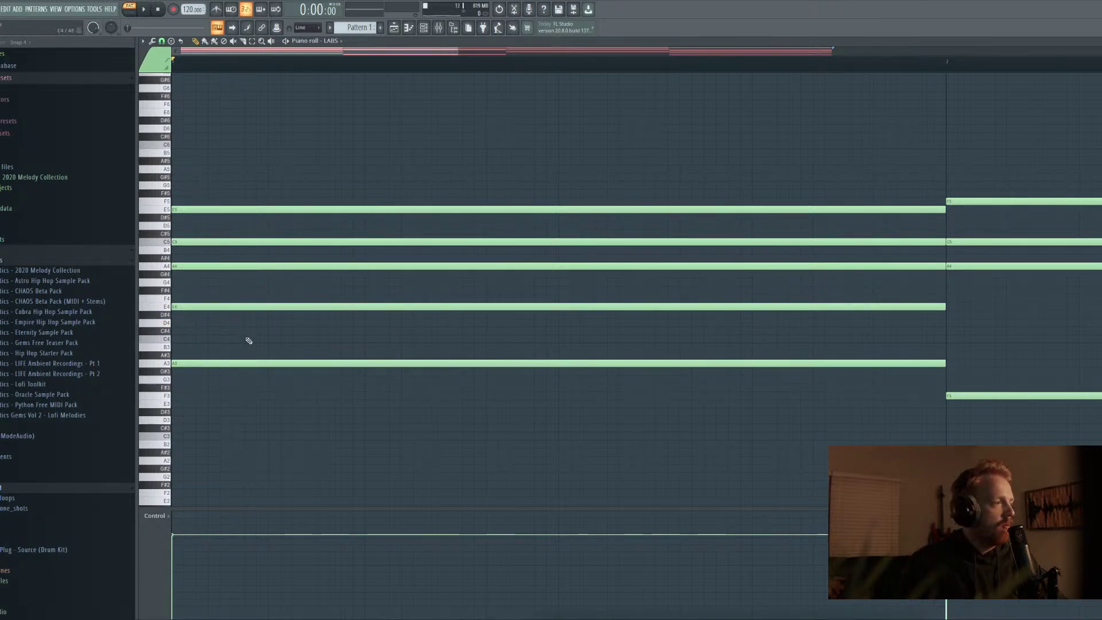
key("space")
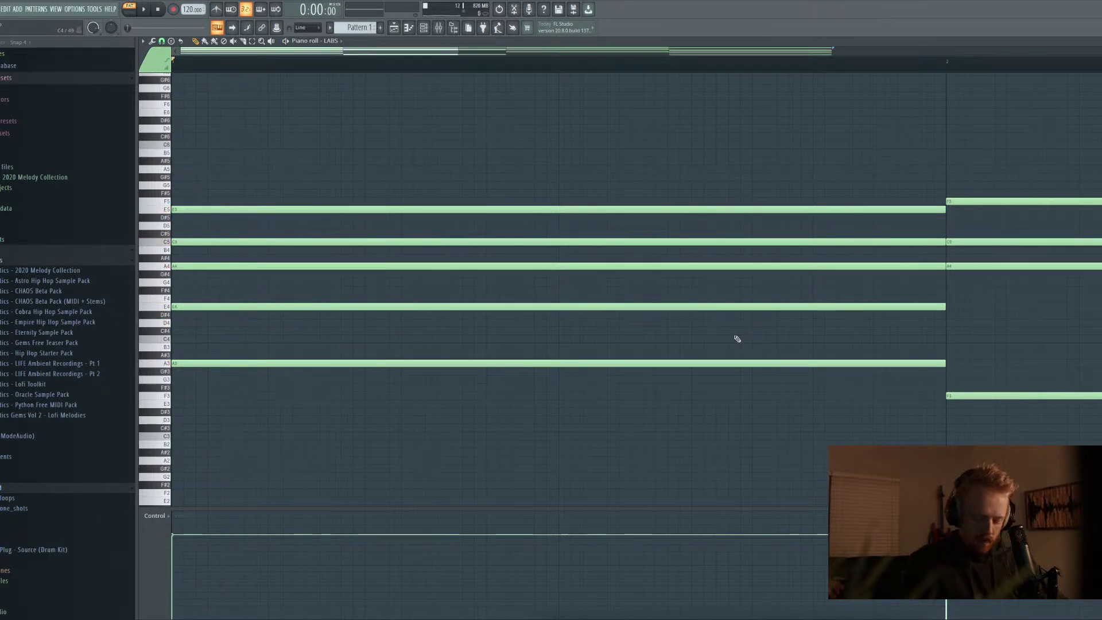
mouse_move(737, 339)
left_mouse_down()
mouse_move(555, 331)
mouse_move(565, 346)
left_mouse_up()
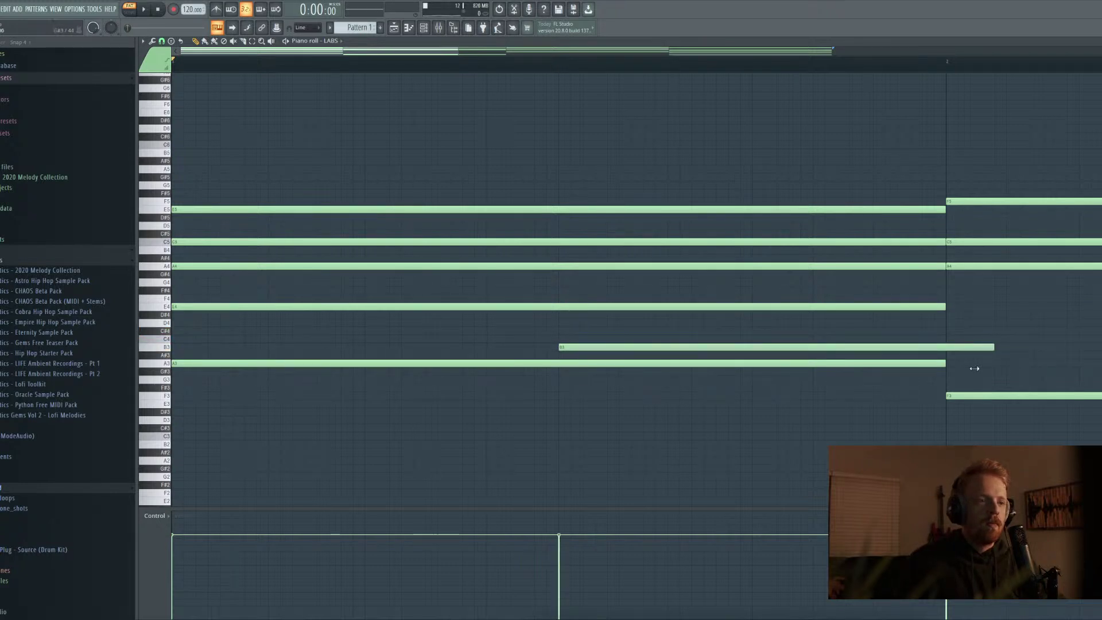
key("space")
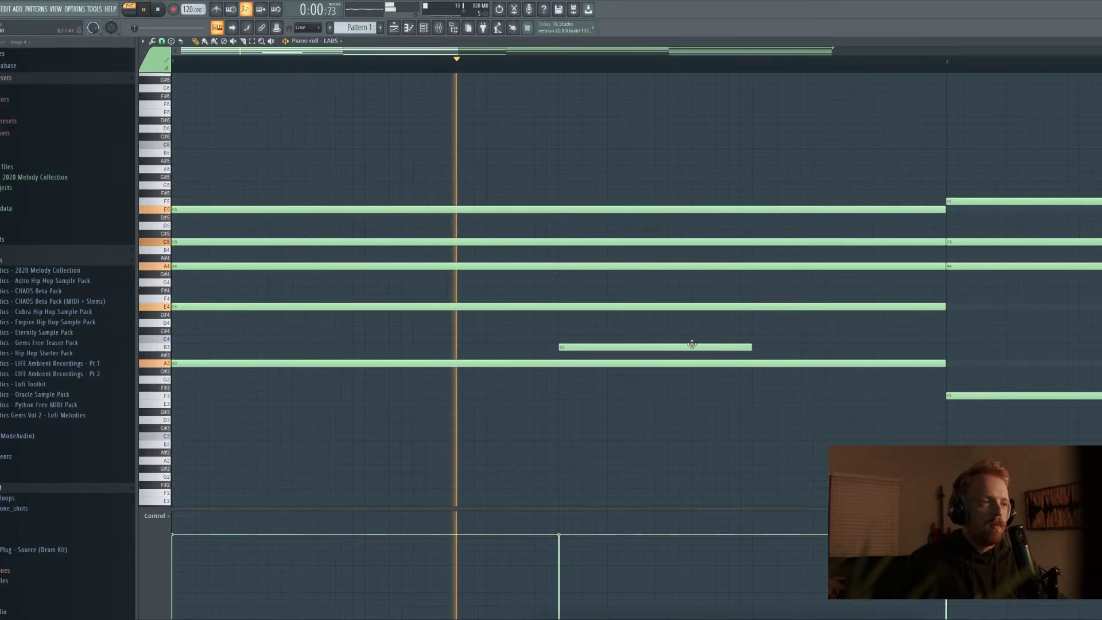
Raise the B3 melody note in bar 1 to C4, add a one-beat D4 on beat 4, and play the bar
left_click_drag(692, 337, 753, 323)
key("space")
key("space")
key("space")
scroll(879, 355, "right", 5)
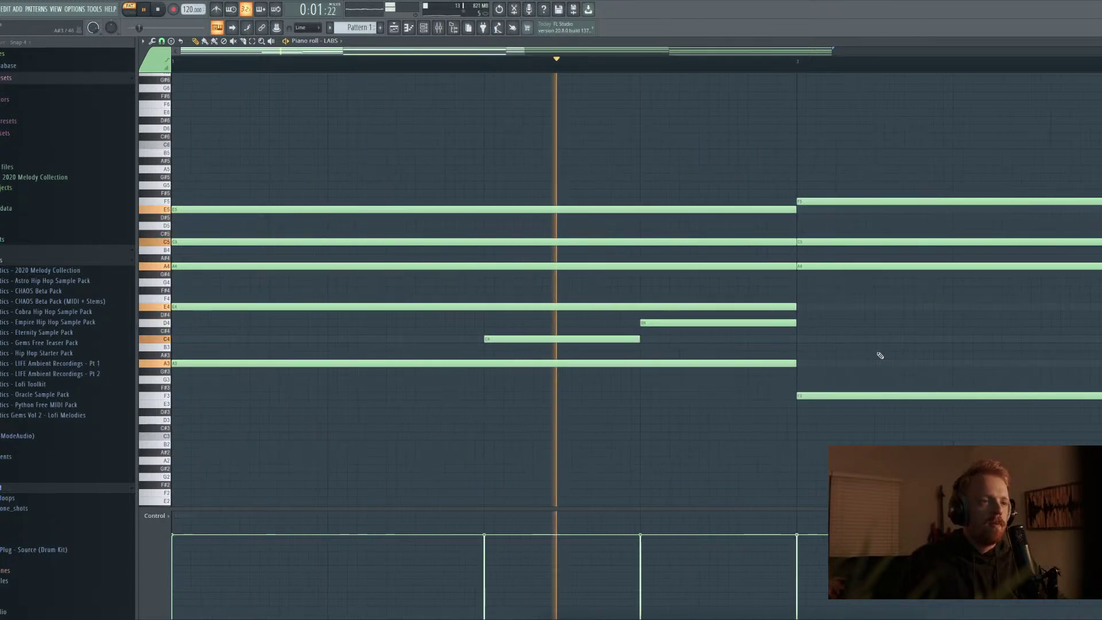
scroll(880, 355, "down", 2)
key("space")
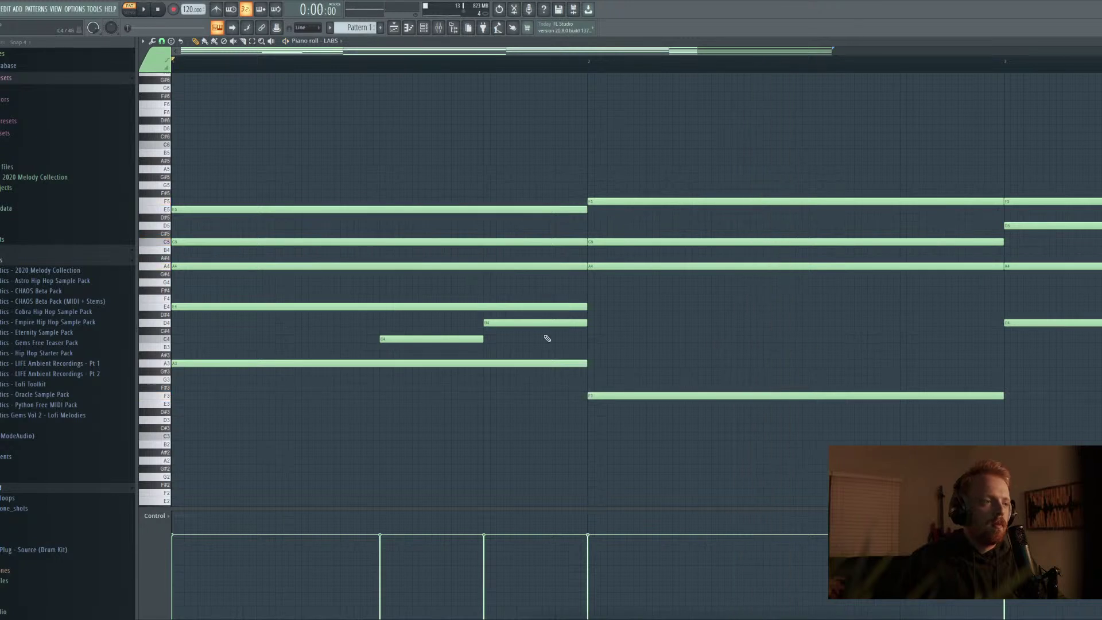
Add a C4 note halfway through beat 4 of bar 1, trim it to the bar's end, and play the progression
key("space")
left_click(540, 339)
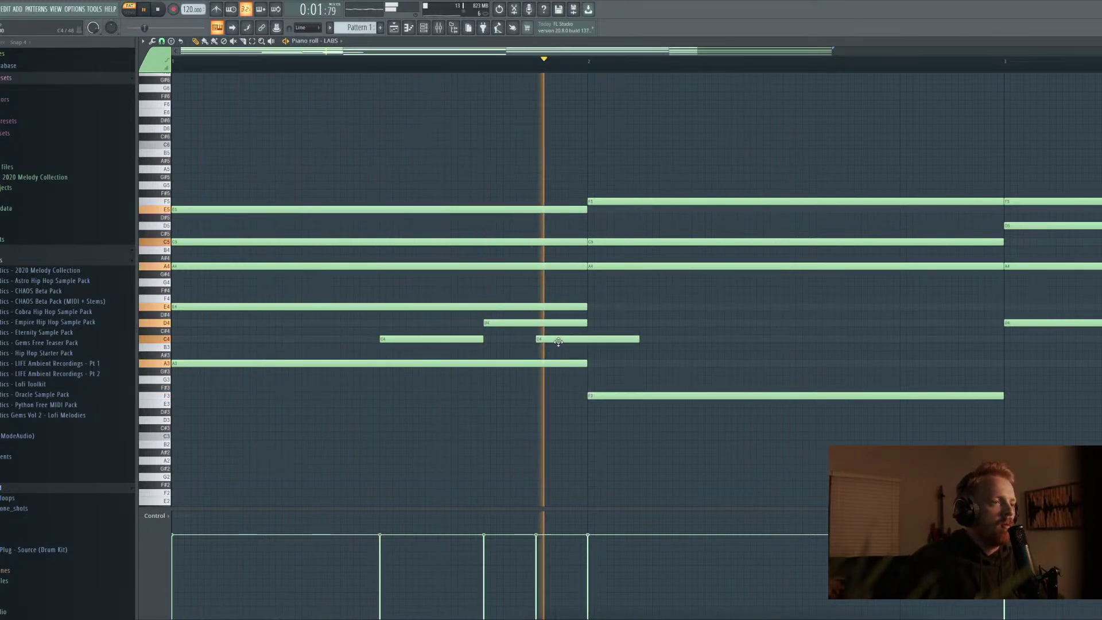
key("space")
key("space")
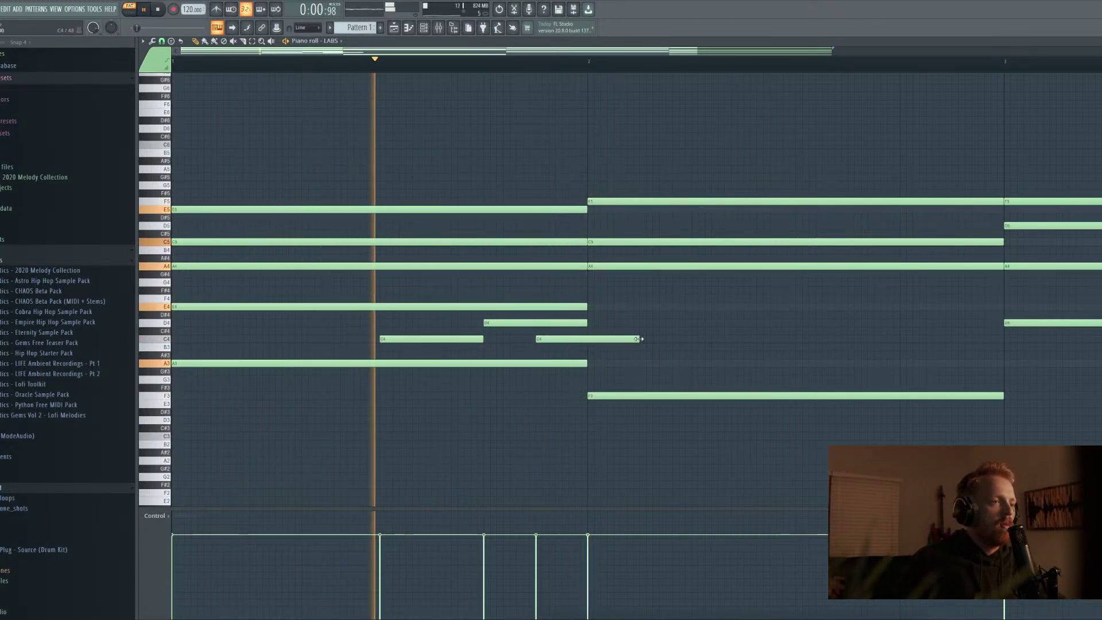
left_click_drag(638, 339, 587, 339)
scroll(606, 367, "down", 3)
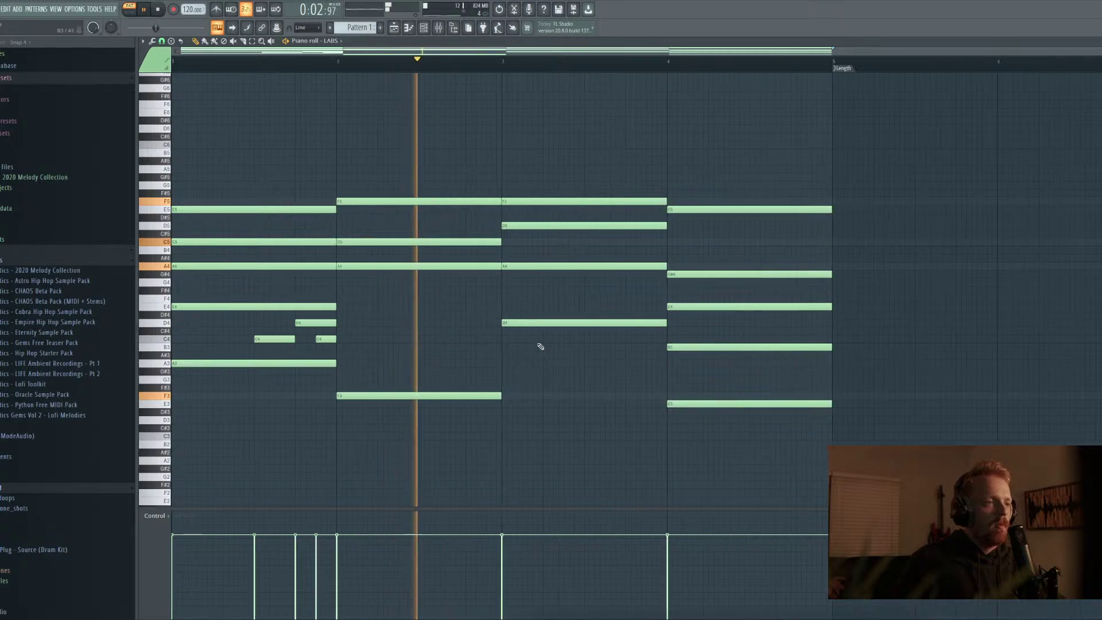
Add a half-beat B3, C4, B3 run leading from the end of bar 3 into bar 4, and play the progression
left_click(587, 347)
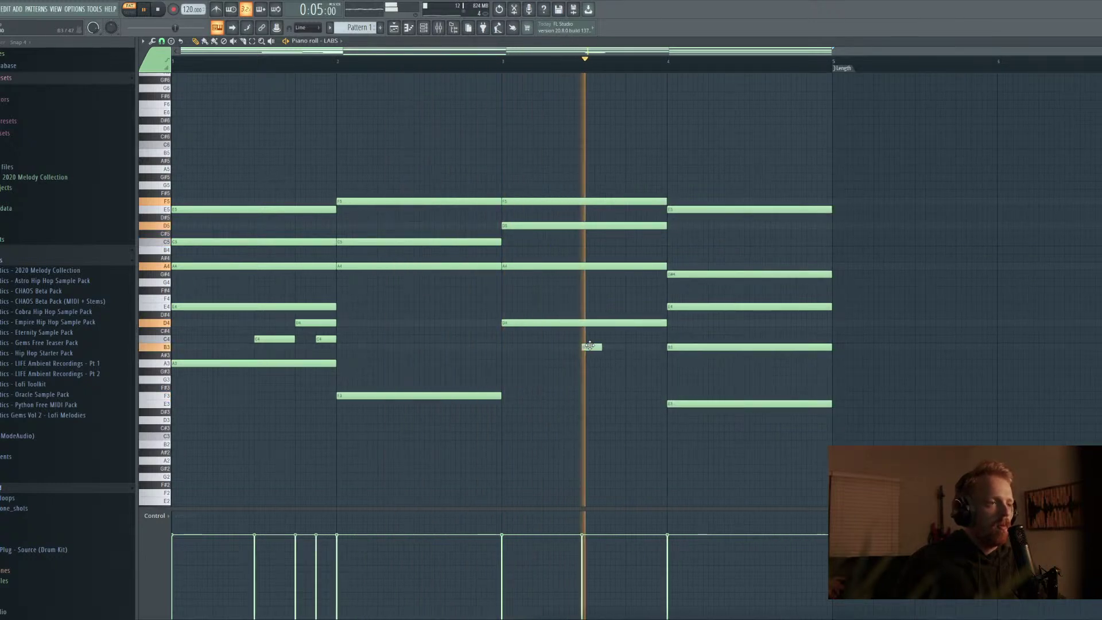
key("space")
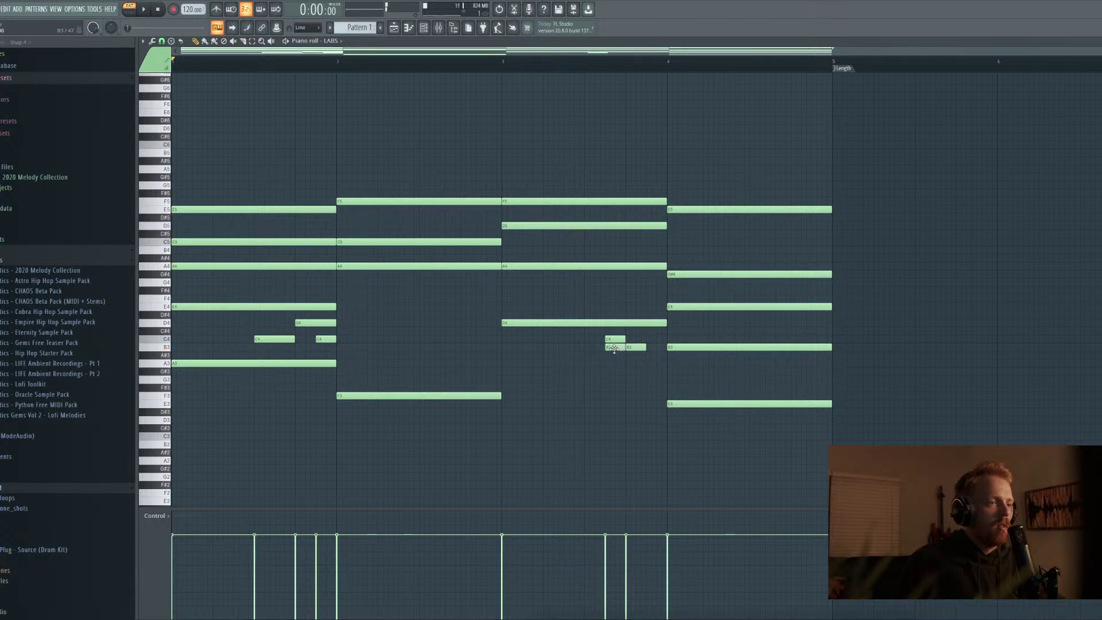
key("space")
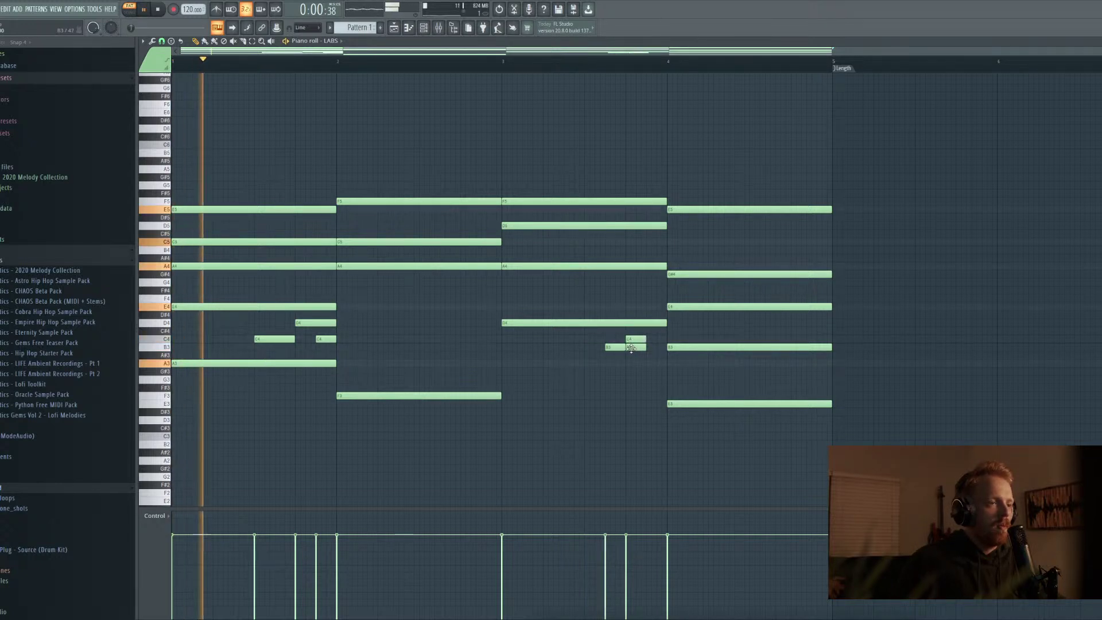
left_click(648, 346)
left_click_drag(649, 348, 653, 346)
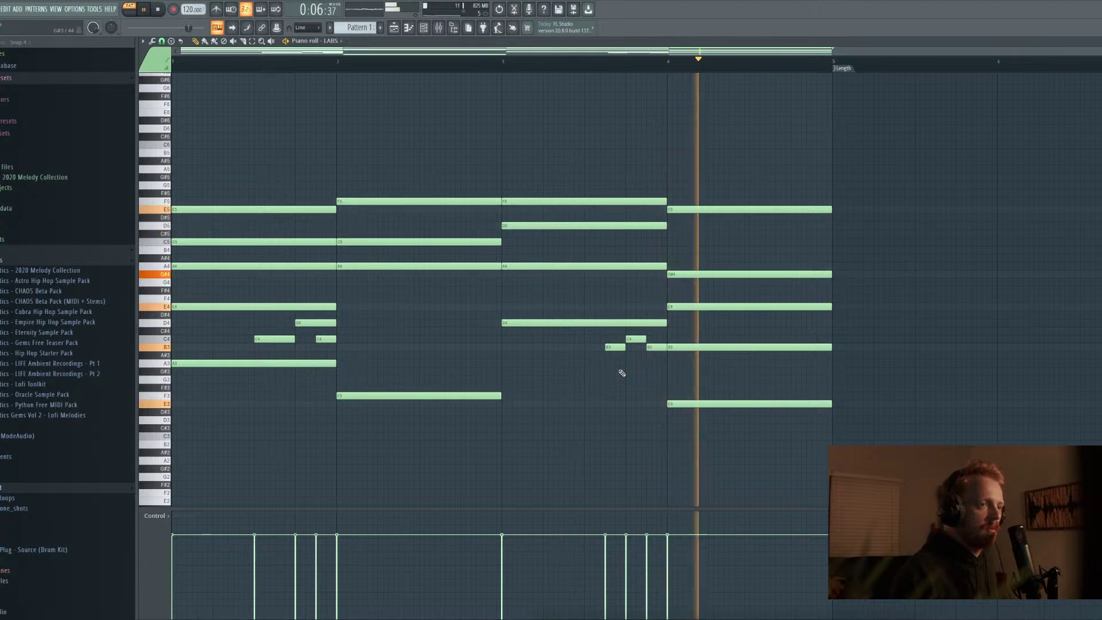
key("space")
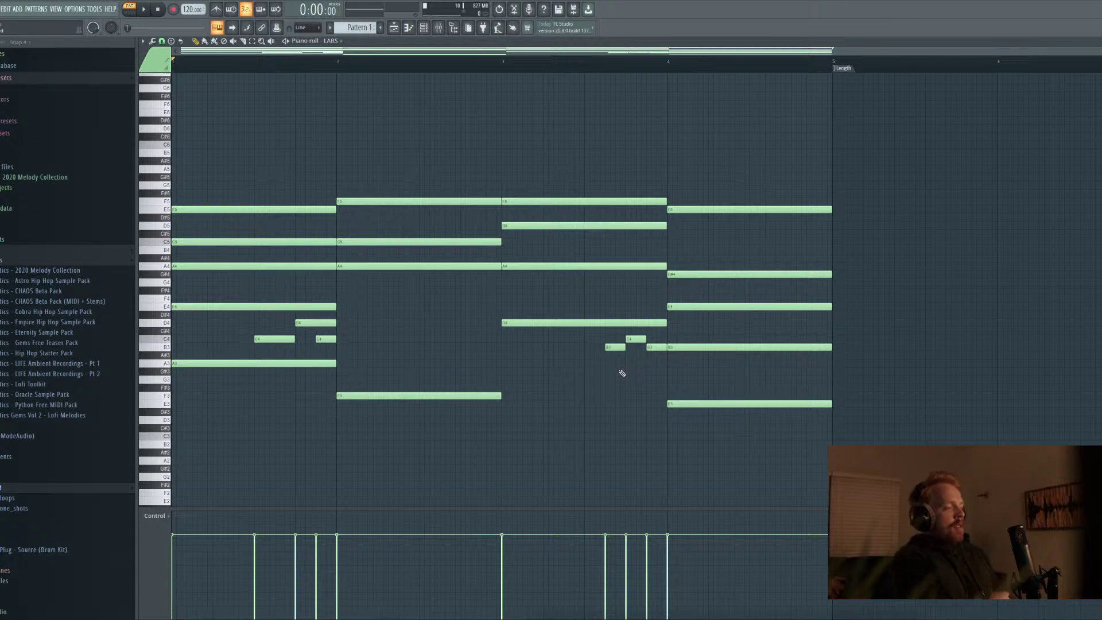
Play the progression, close the piano roll and FL Keys, and place Pattern 1 at the start of Track 1
key("space")
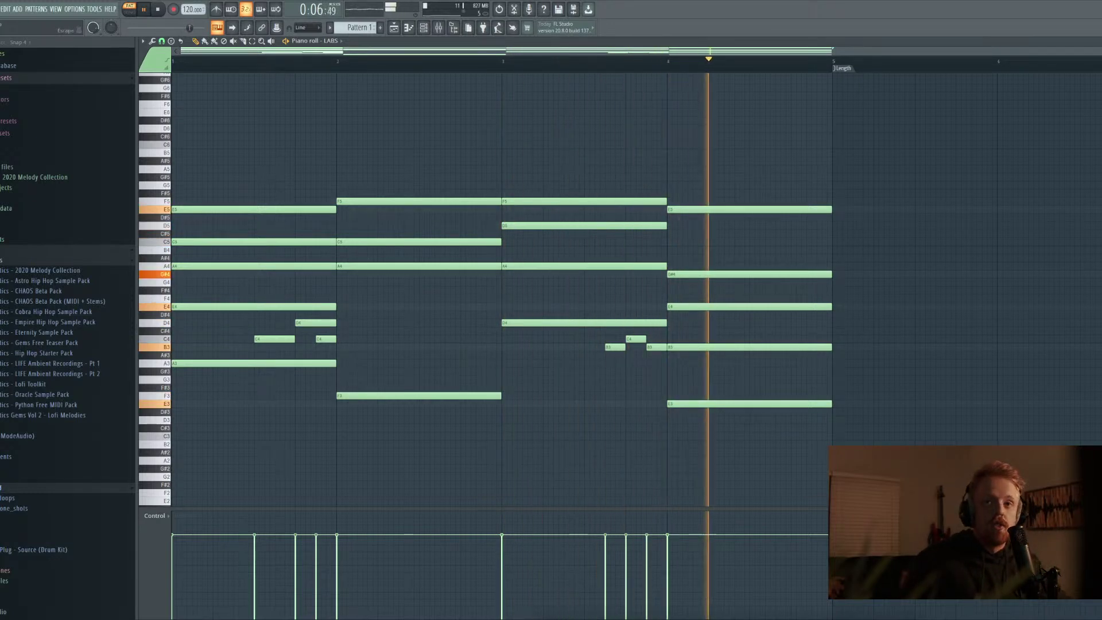
key("Escape")
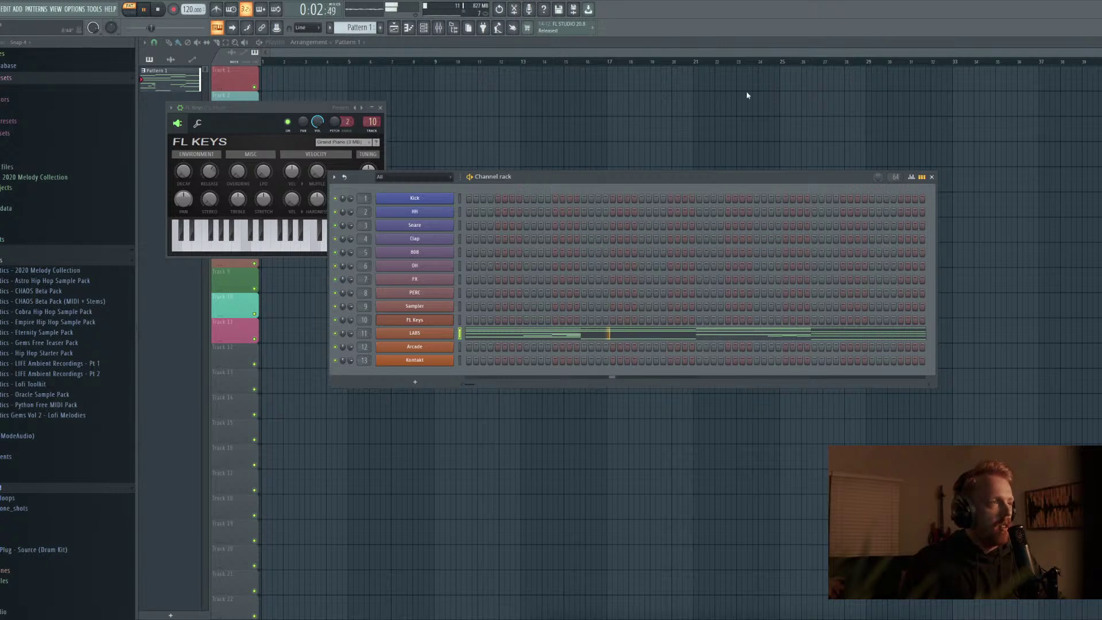
left_click(380, 107)
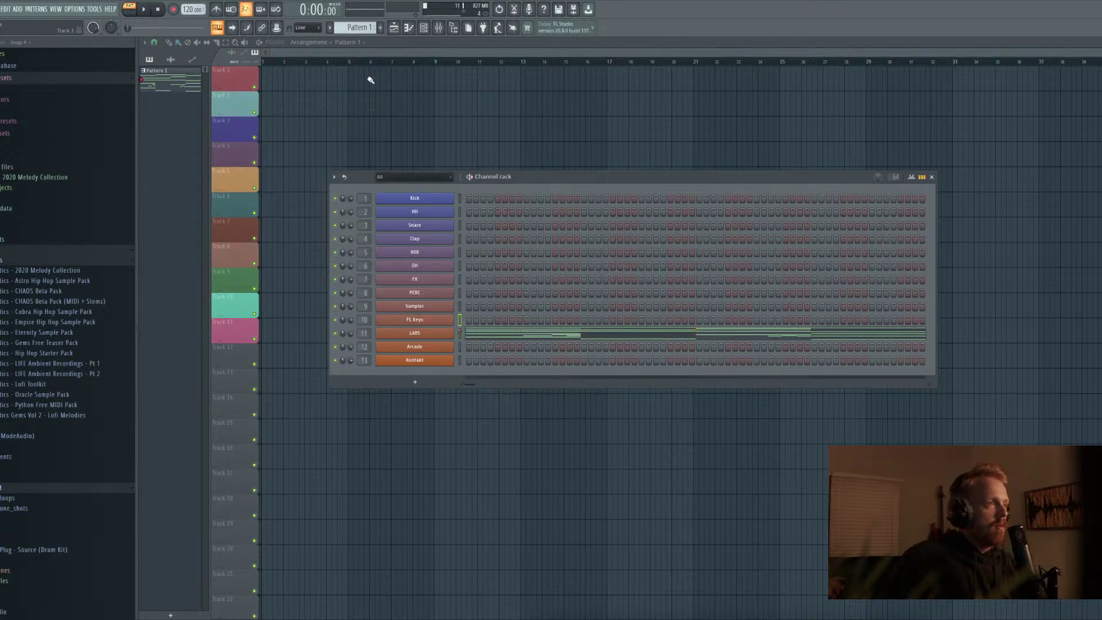
left_click_drag(370, 80, 131, 57)
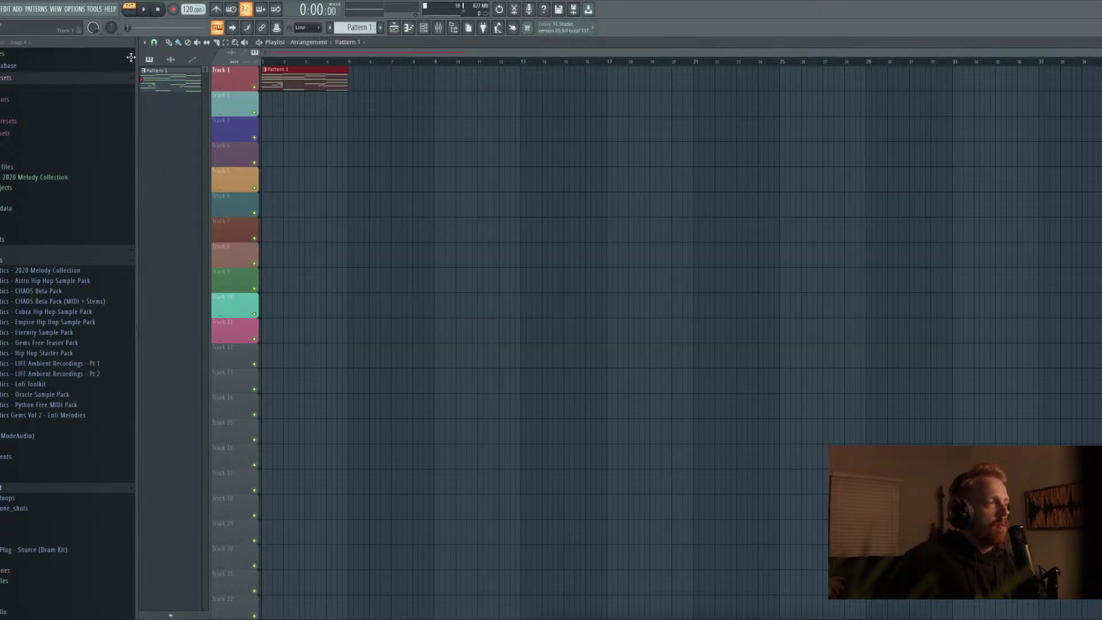
Show the channel rack lower over the playlist and open the LABS piano roll during playback
left_click(423, 30)
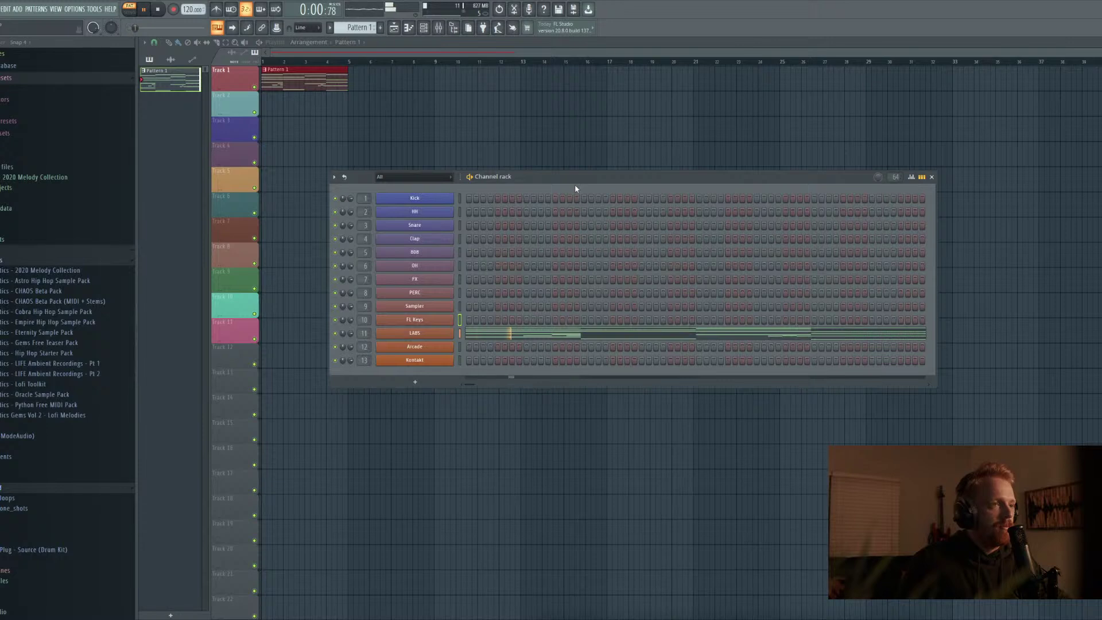
left_click_drag(539, 201, 456, 349)
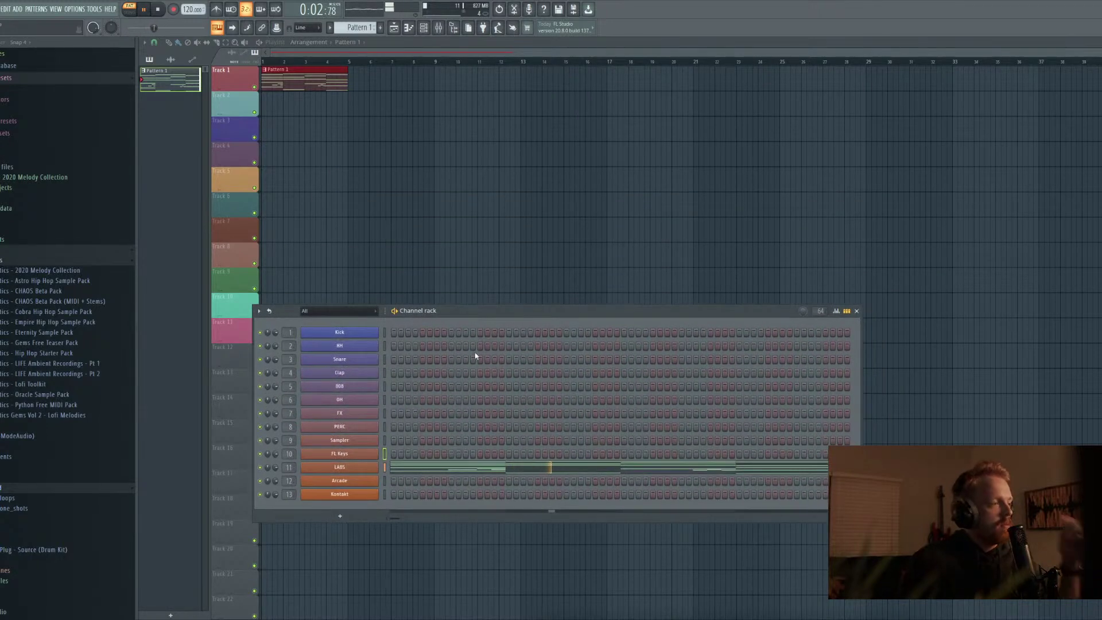
left_click(394, 469)
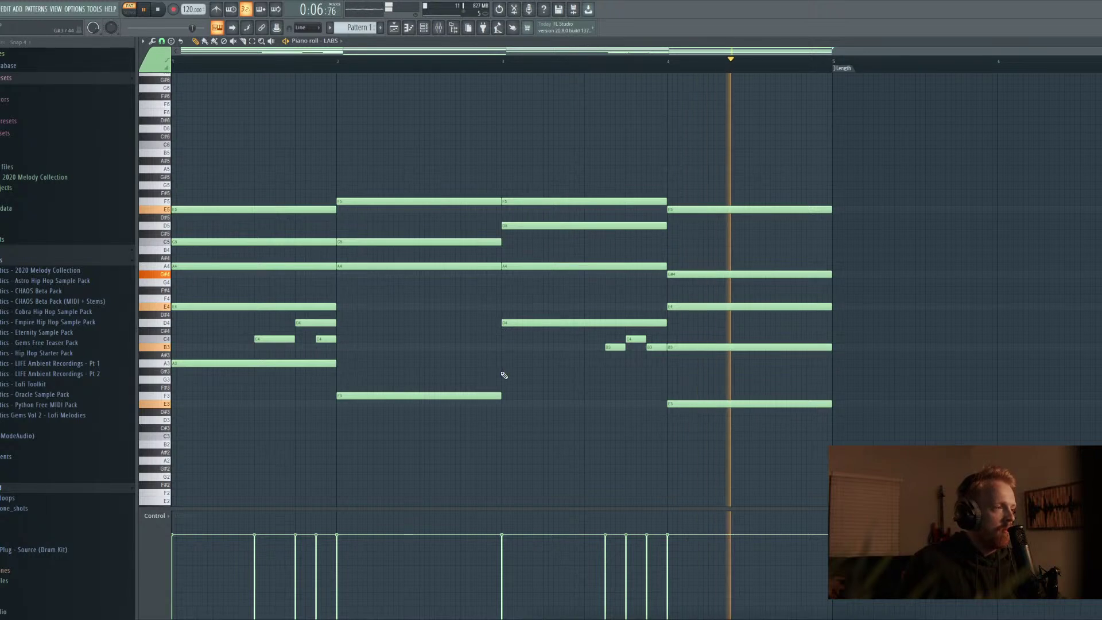
Try a one-bar G#3 bass note under the bar 3 chord, lower it, and play from late in bar 2
key("space")
left_click_drag(499, 369, 502, 369)
key("space")
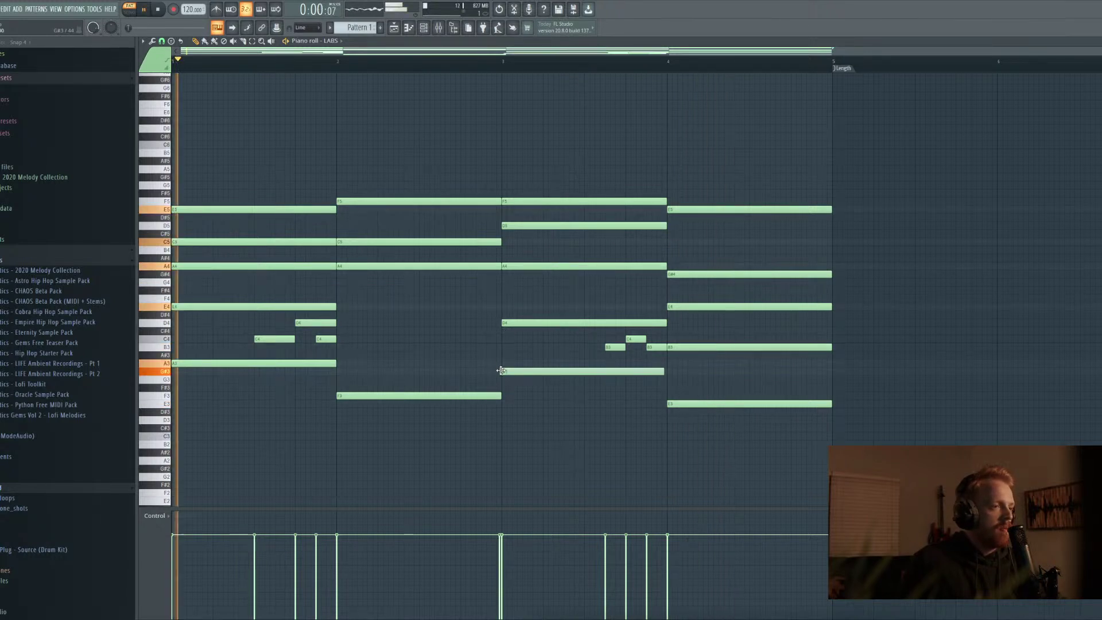
left_click(464, 63)
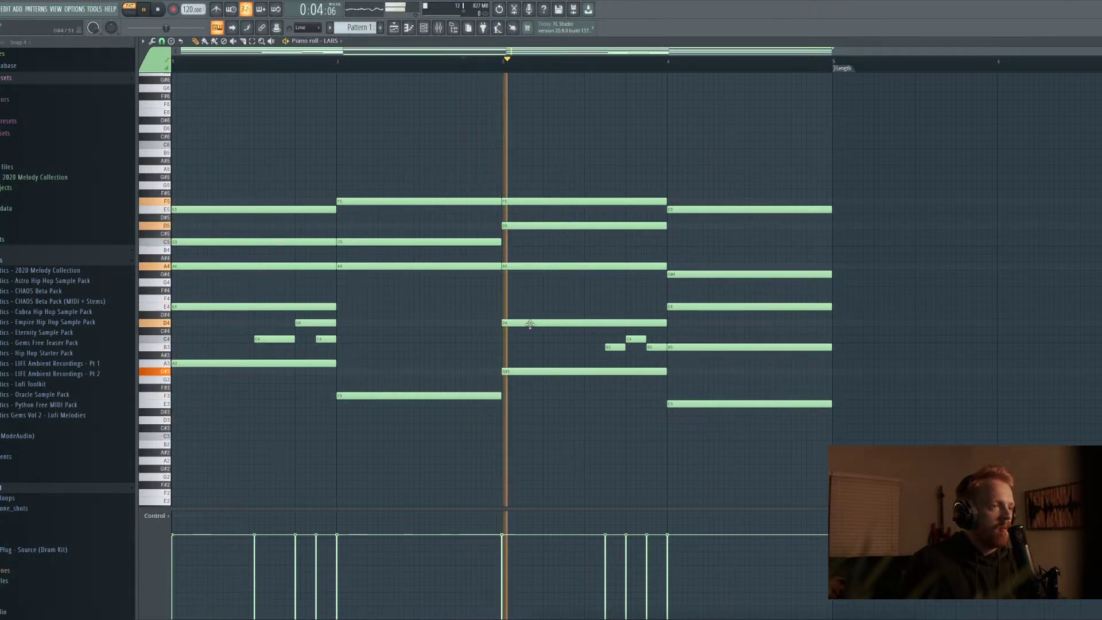
key("space")
key("space")
left_click_drag(525, 381, 524, 399)
key("space")
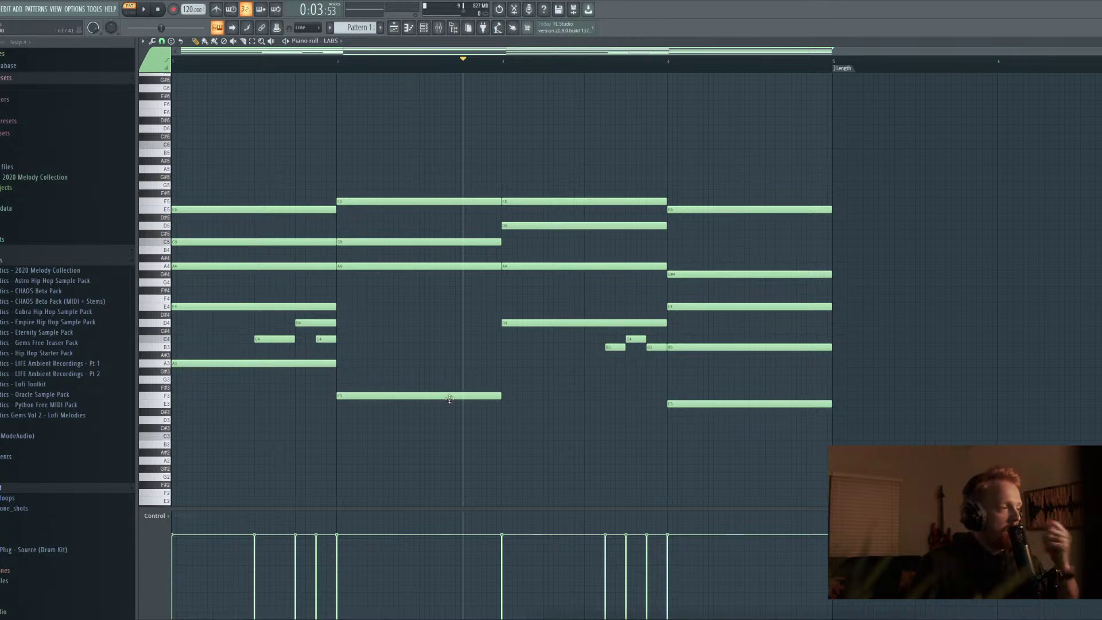
Add a one-bar D3 bass note under the bar 3 chord and play the progression
left_click_drag(509, 412, 530, 423)
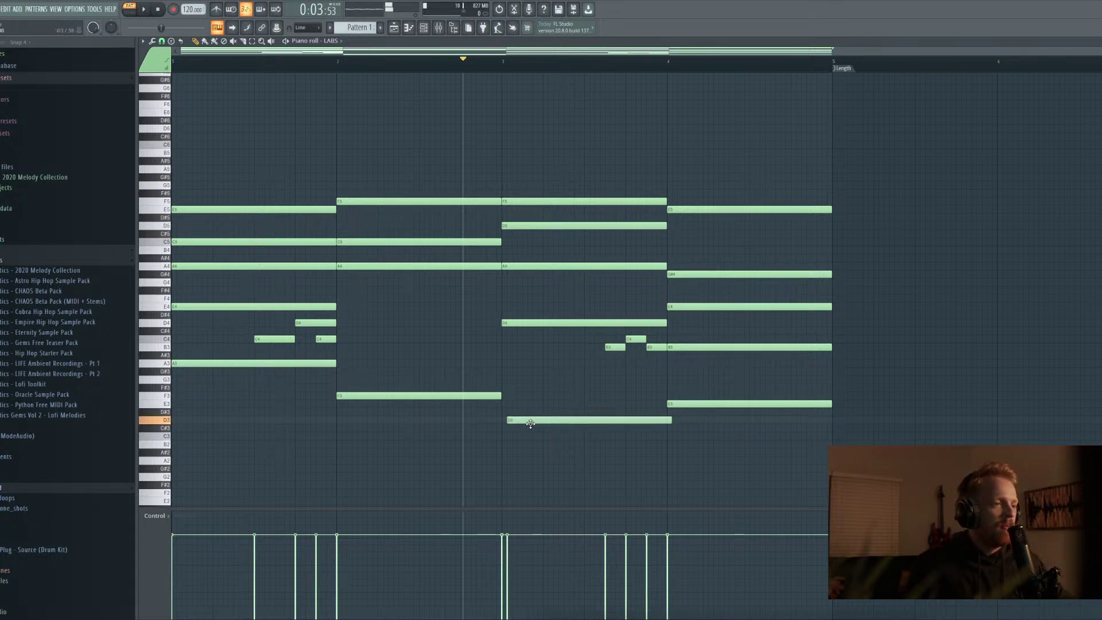
key("space")
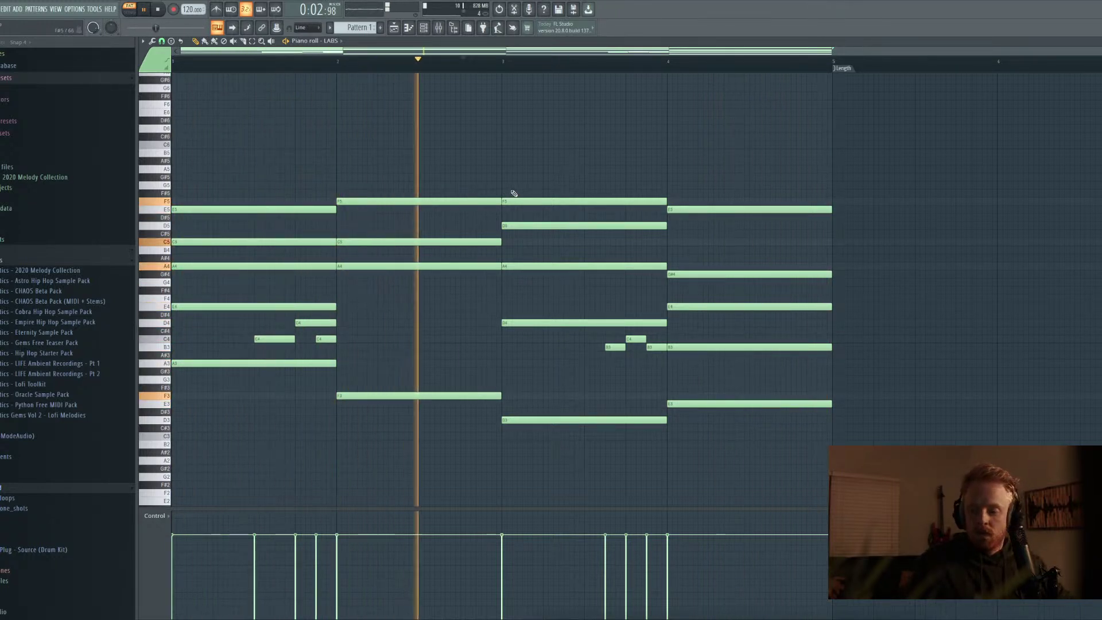
key("space")
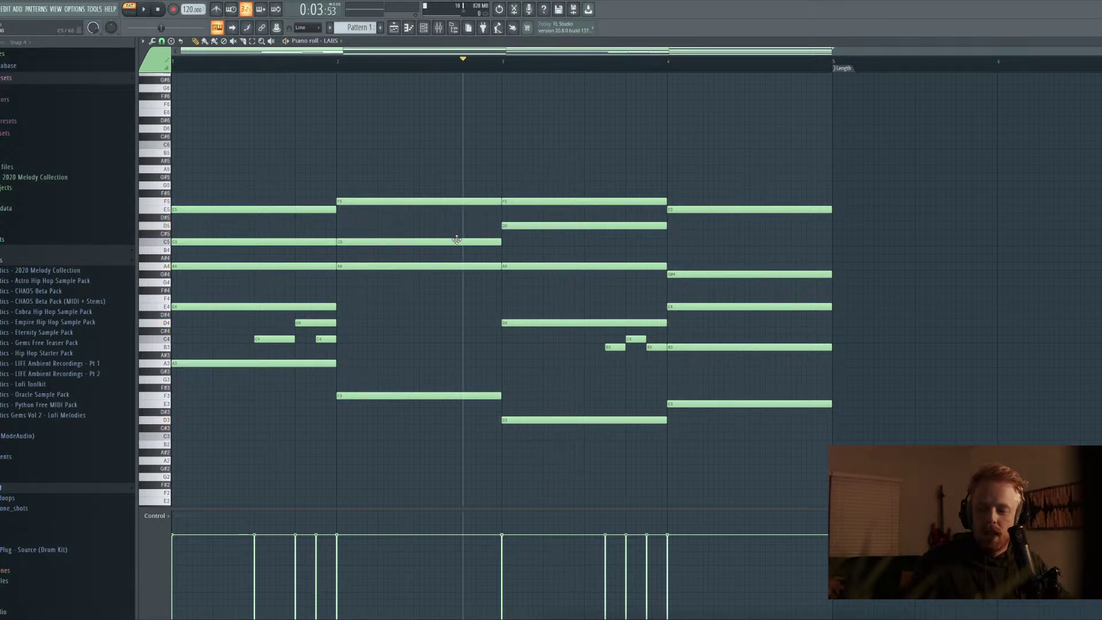
Transpose all the notes up four semitones, deselect them, and play the progression in the new key
key("ctrl+a")
key("shift+Up")
key("shift+Up")
key("shift+Up")
key("shift+Up")
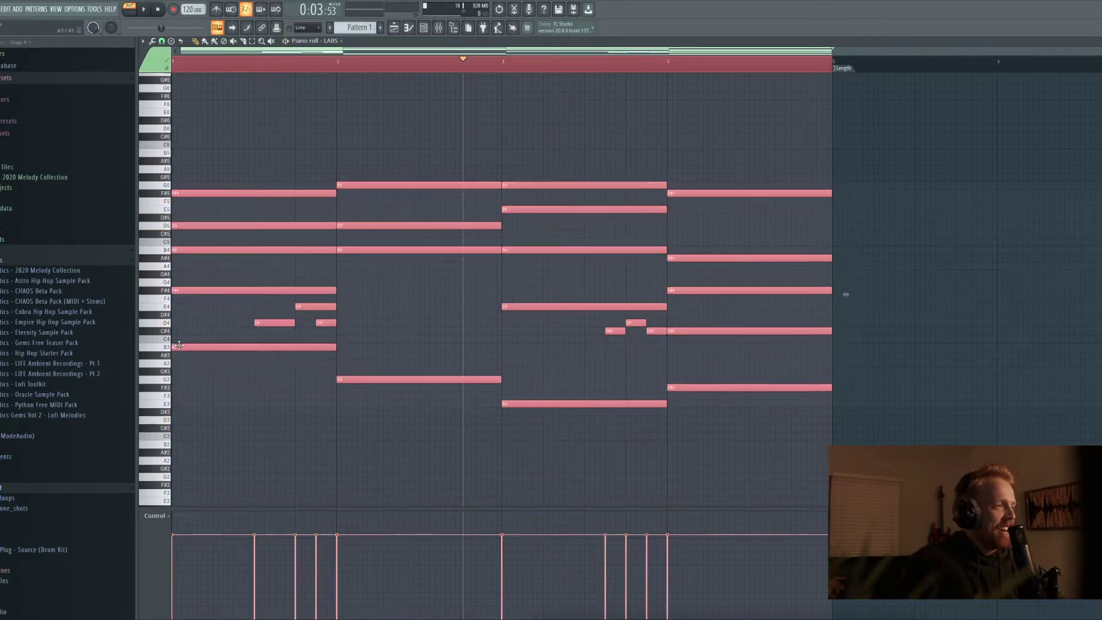
key("space")
key("ctrl+d")
key("space")
key("space")
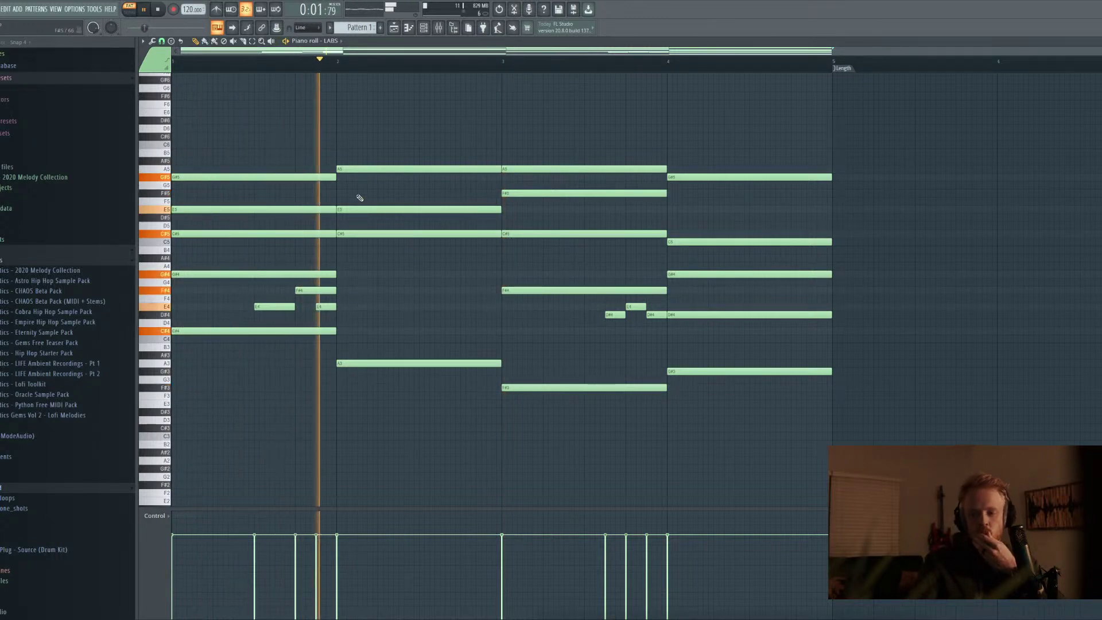
key("space")
Try the second note of the bar 1 melody run at F4 and G4, settle on G#4, and play the result
scroll(304, 305, "up", 3)
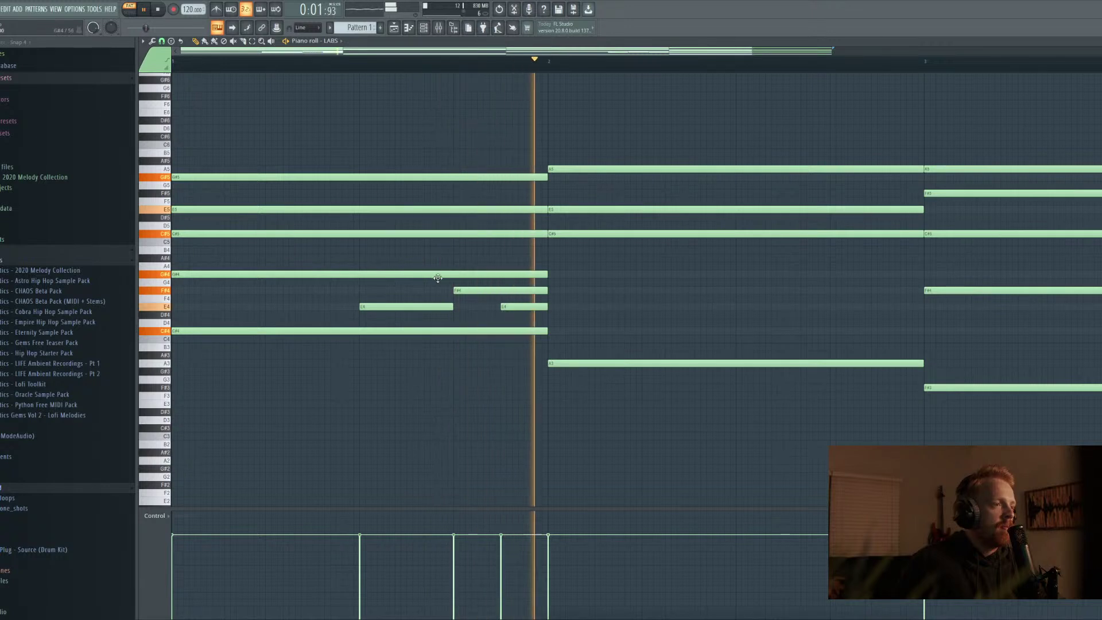
key("space")
key("space")
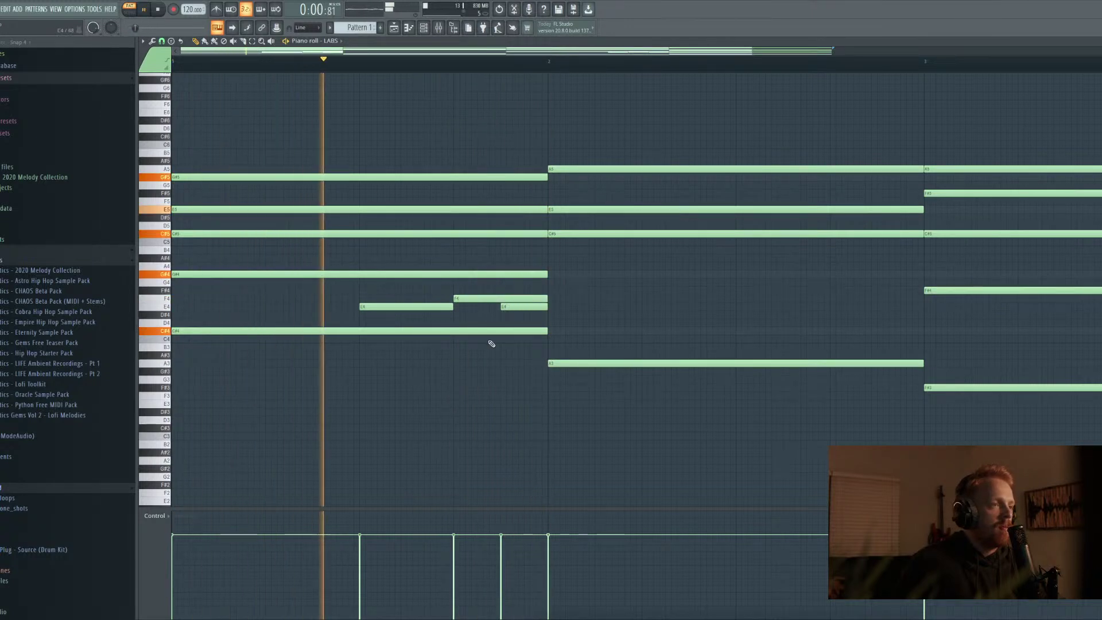
key("space")
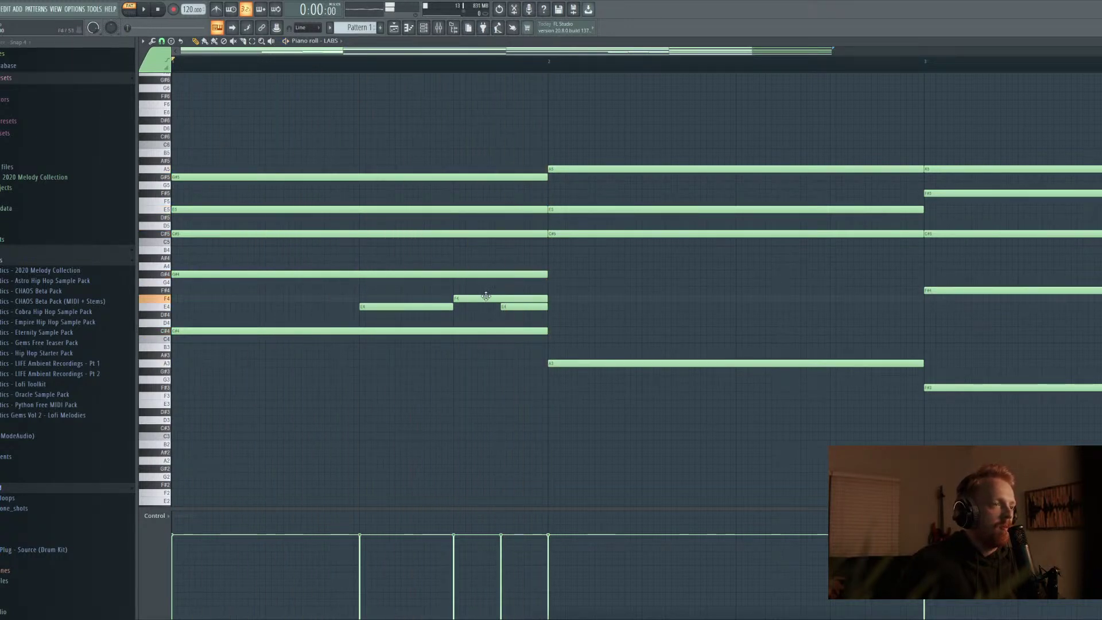
left_click_drag(486, 296, 485, 280)
key("space")
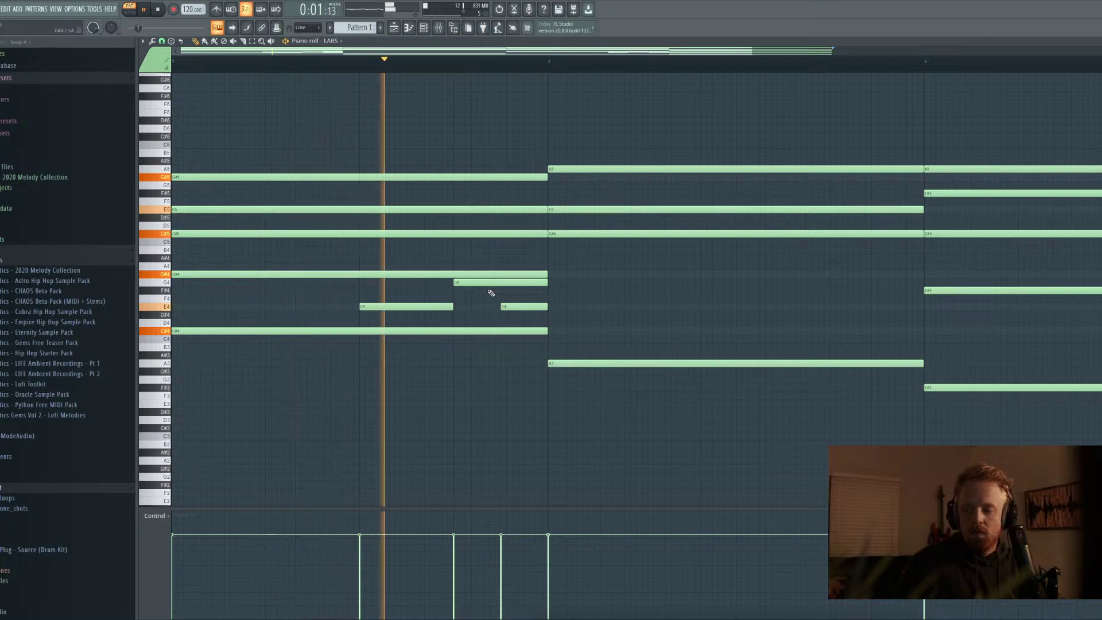
key("space")
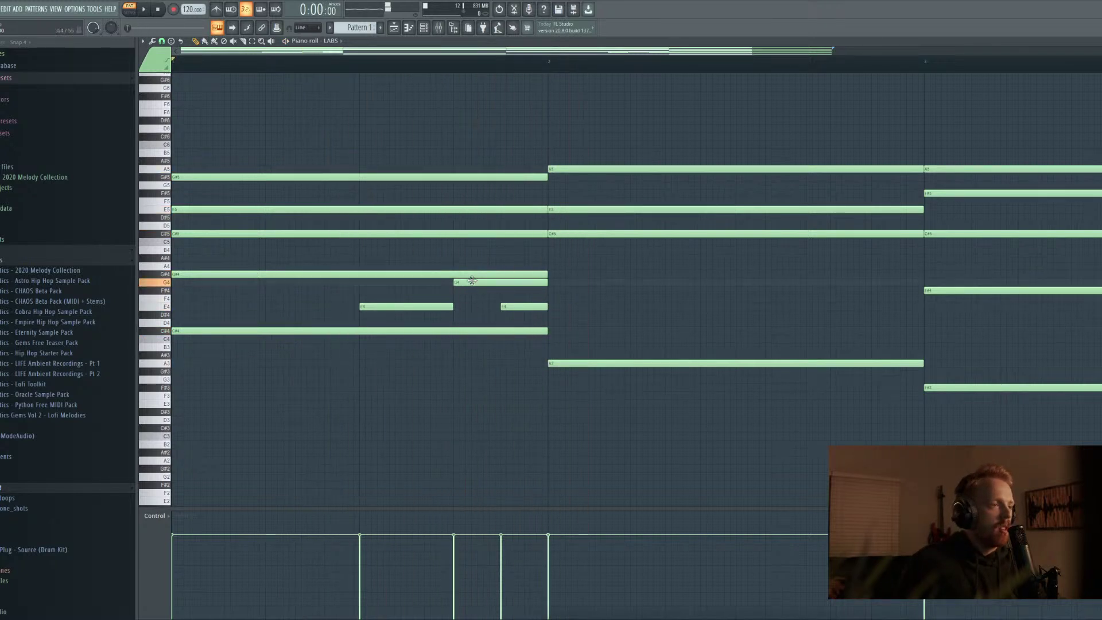
left_click_drag(472, 280, 470, 291)
key("space")
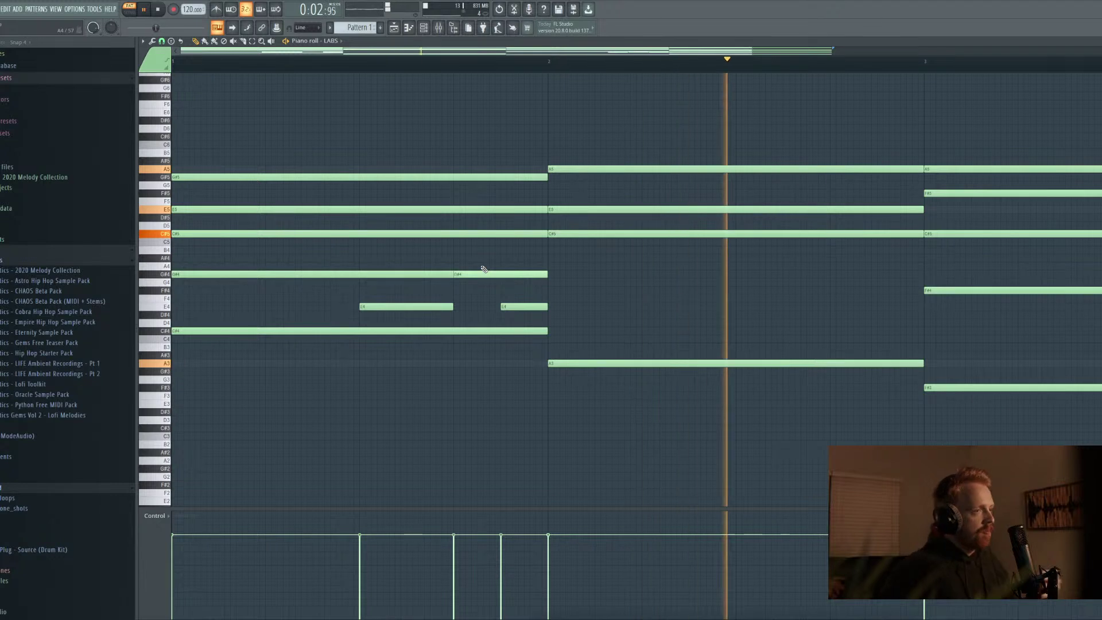
Stop playback, close the LABS piano roll and move the channel rack higher over the playlist
scroll(539, 350, "down", 1)
scroll(540, 351, "down", 1)
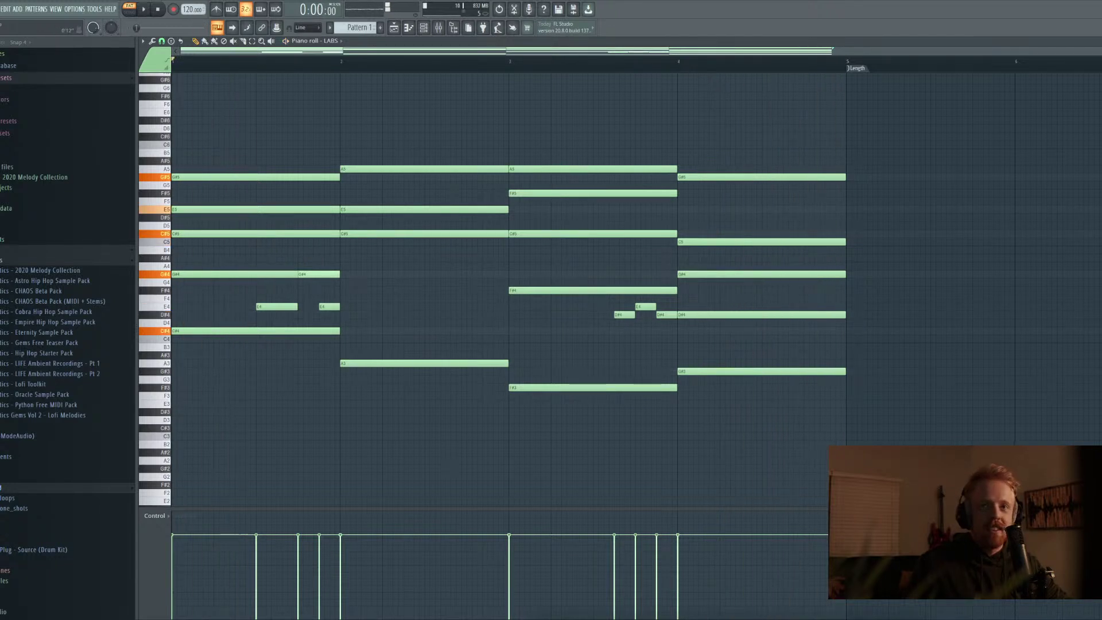
key("space")
key("Escape")
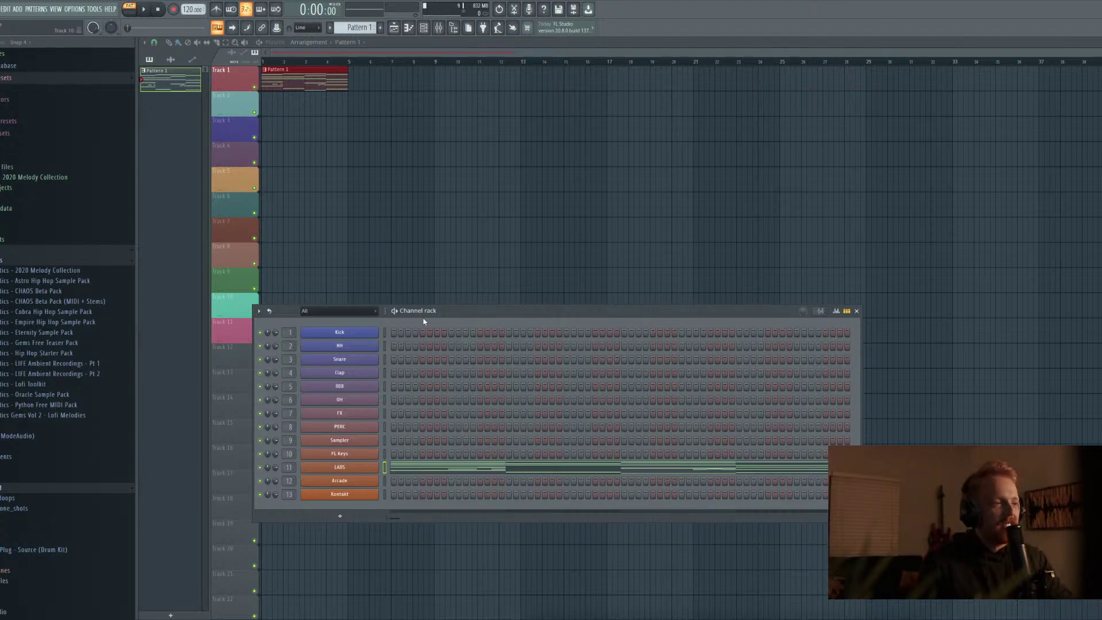
left_click_drag(456, 306, 457, 226)
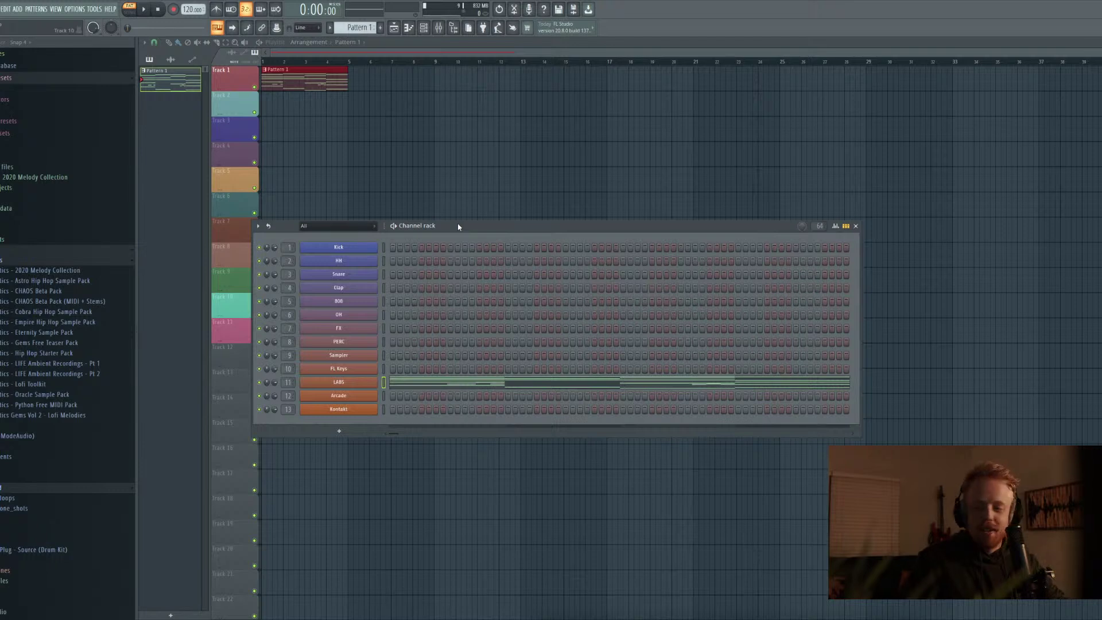
Play Pattern 1, view its notes in the LABS piano roll during playback, and return to the channel rack
key("F4")
key("ctrl+z")
key("space")
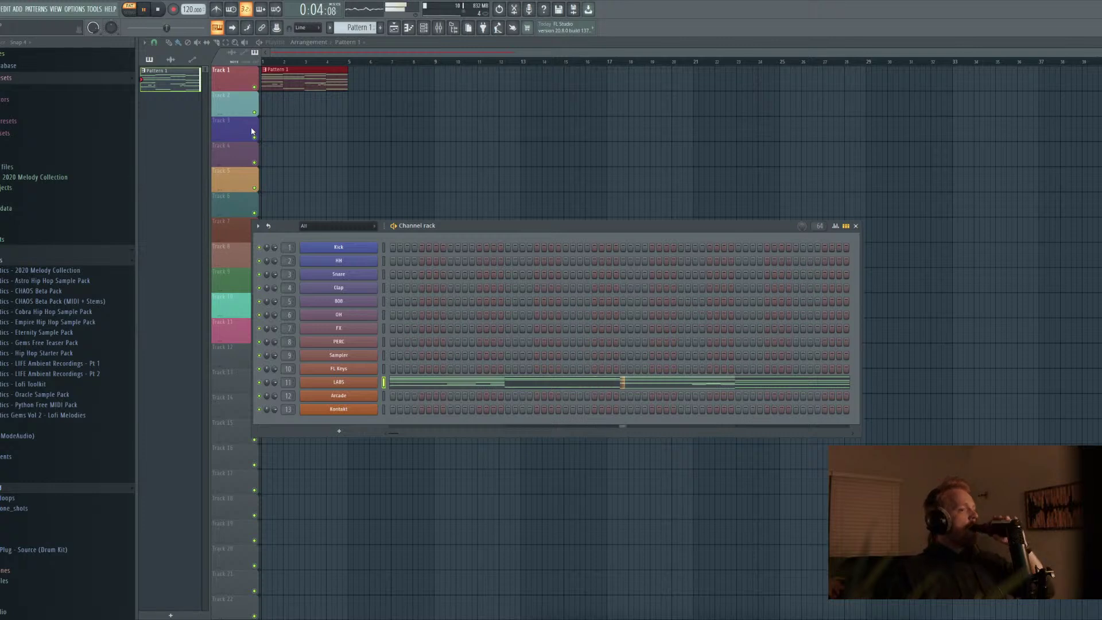
left_click(513, 379)
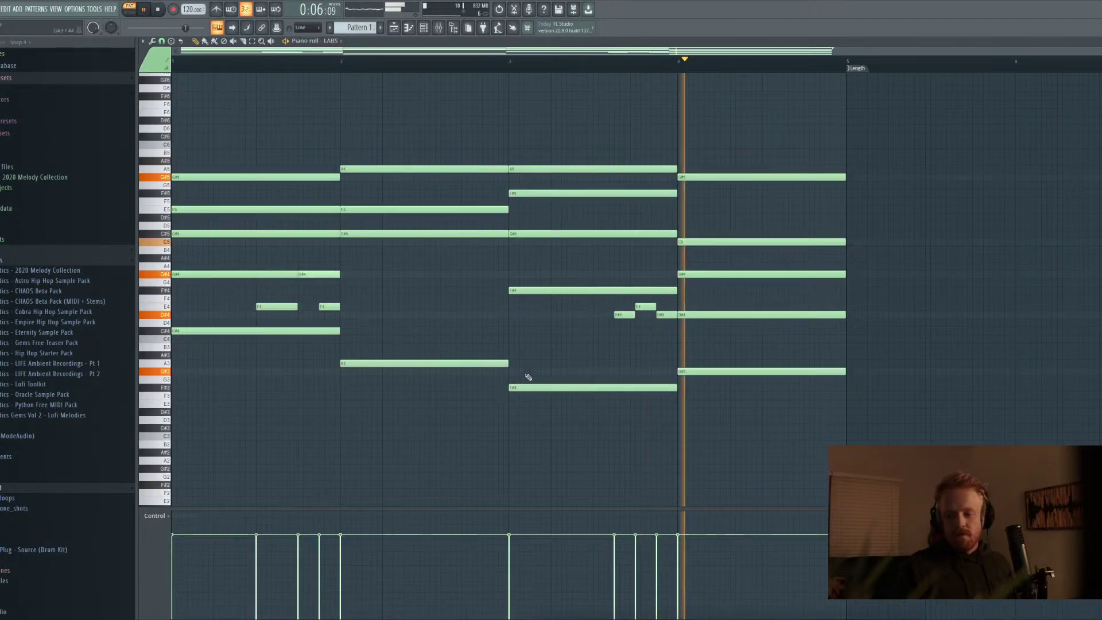
key("space")
key("F7")
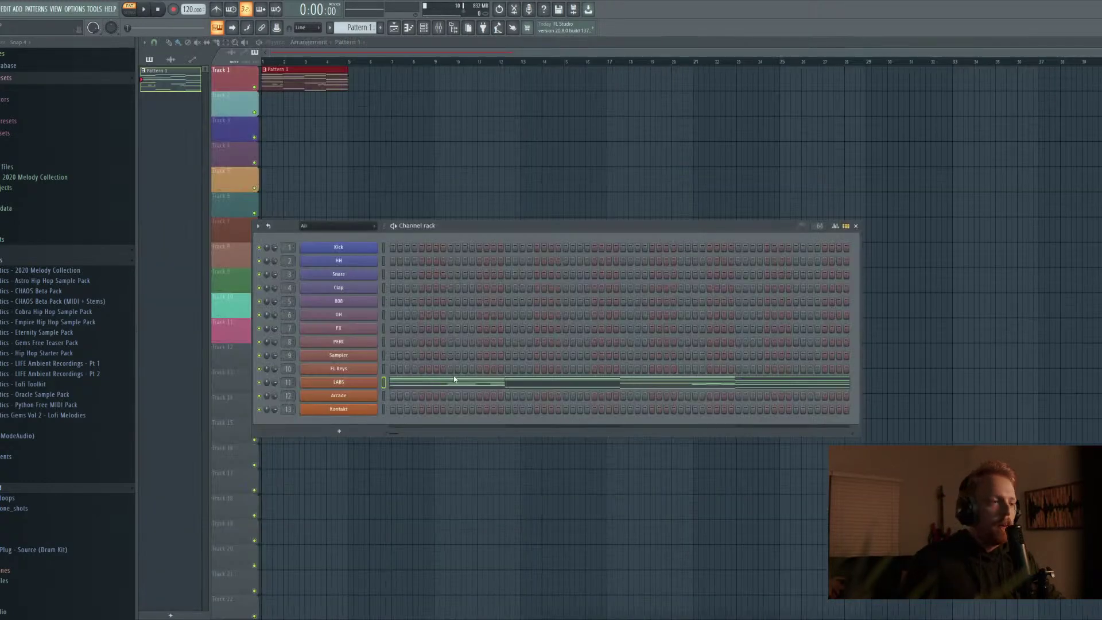
Open the LABS instrument and look through its preset list for a different sound
left_click(337, 384)
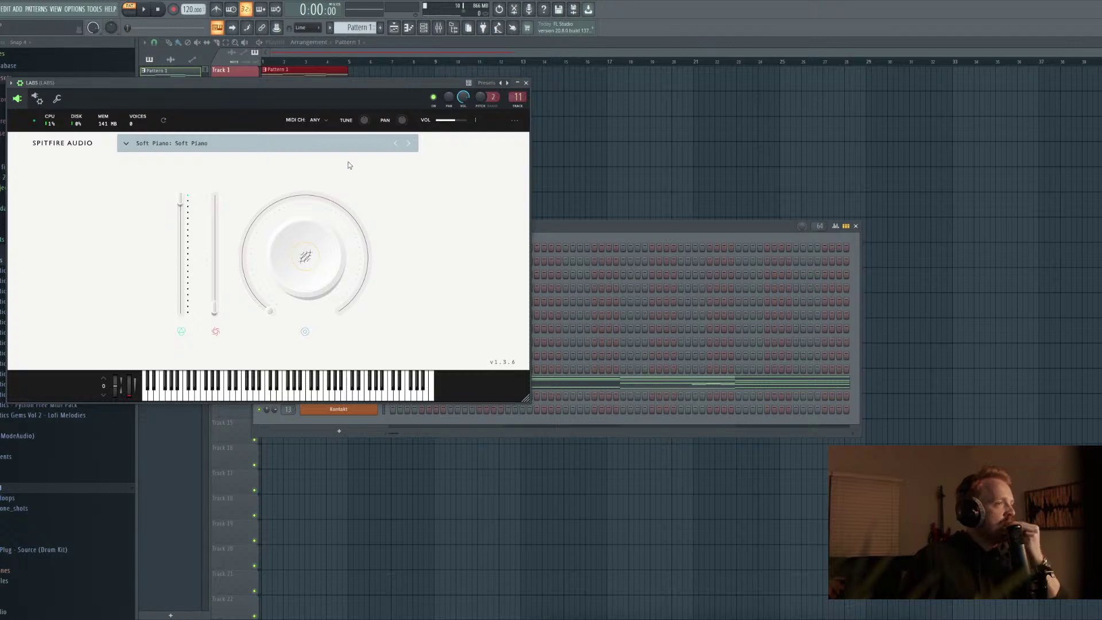
left_click(123, 144)
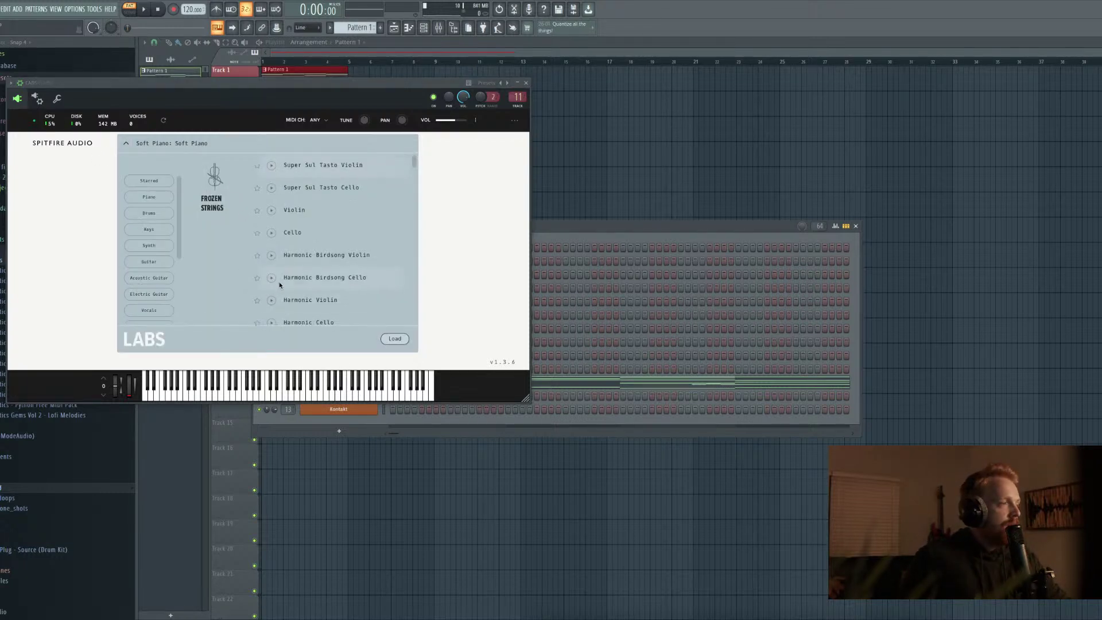
scroll(289, 278, "down", 5)
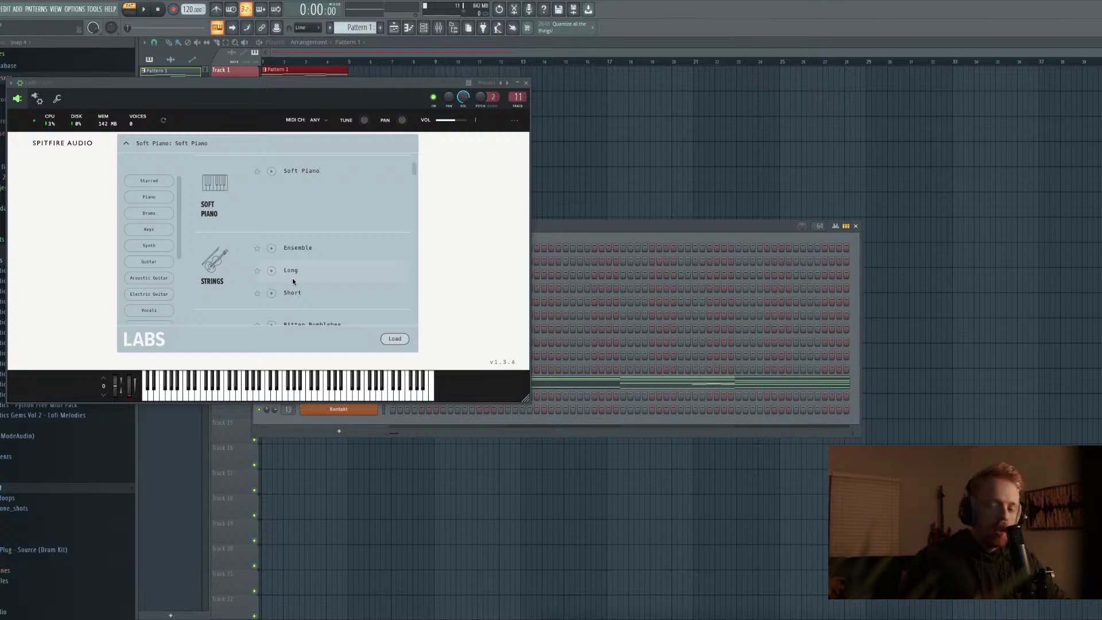
scroll(292, 280, "up", 2)
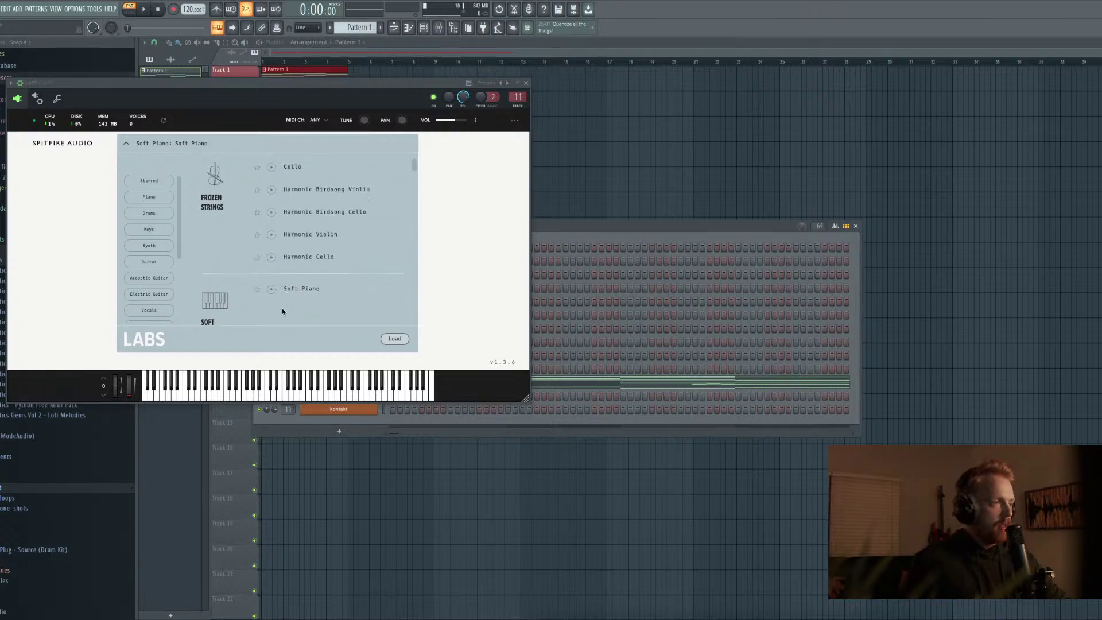
scroll(281, 310, "up", 3)
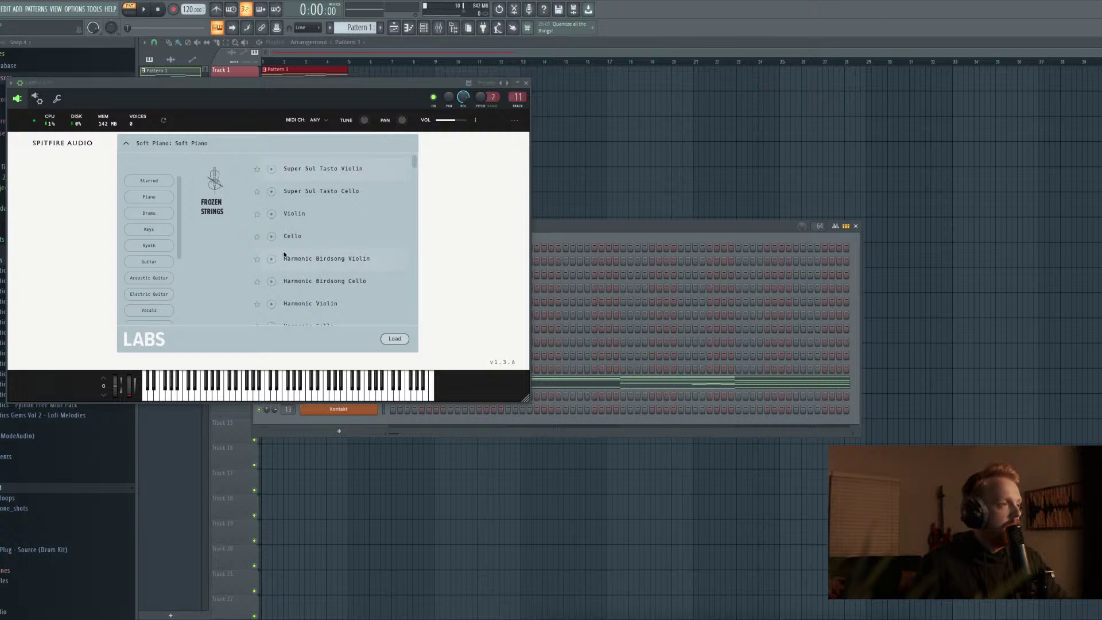
scroll(285, 252, "down", 15)
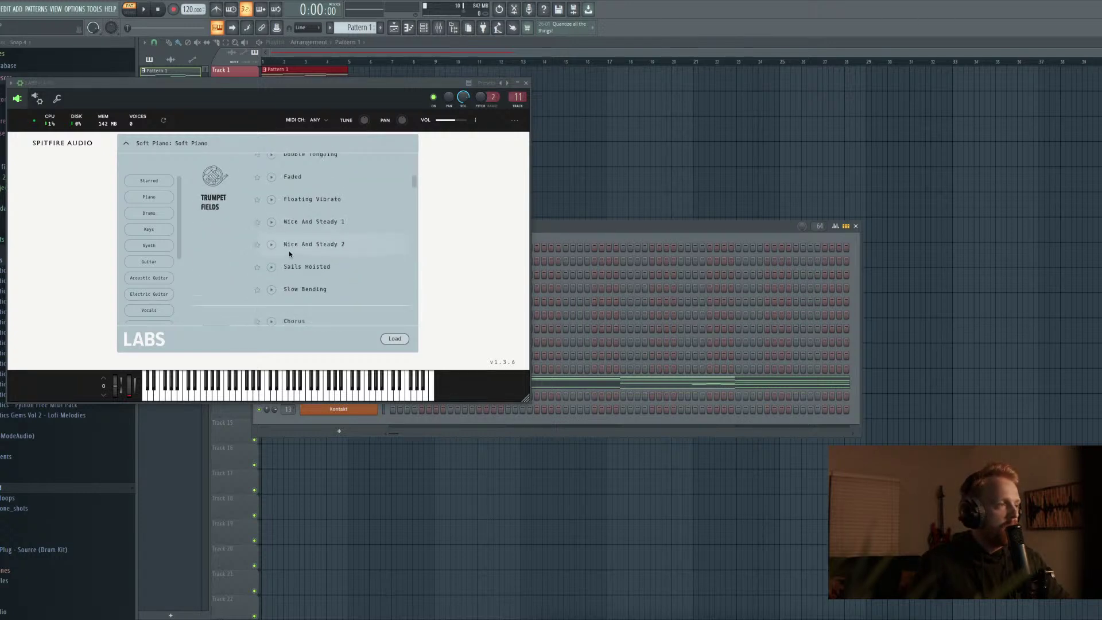
scroll(290, 257, "down", 10)
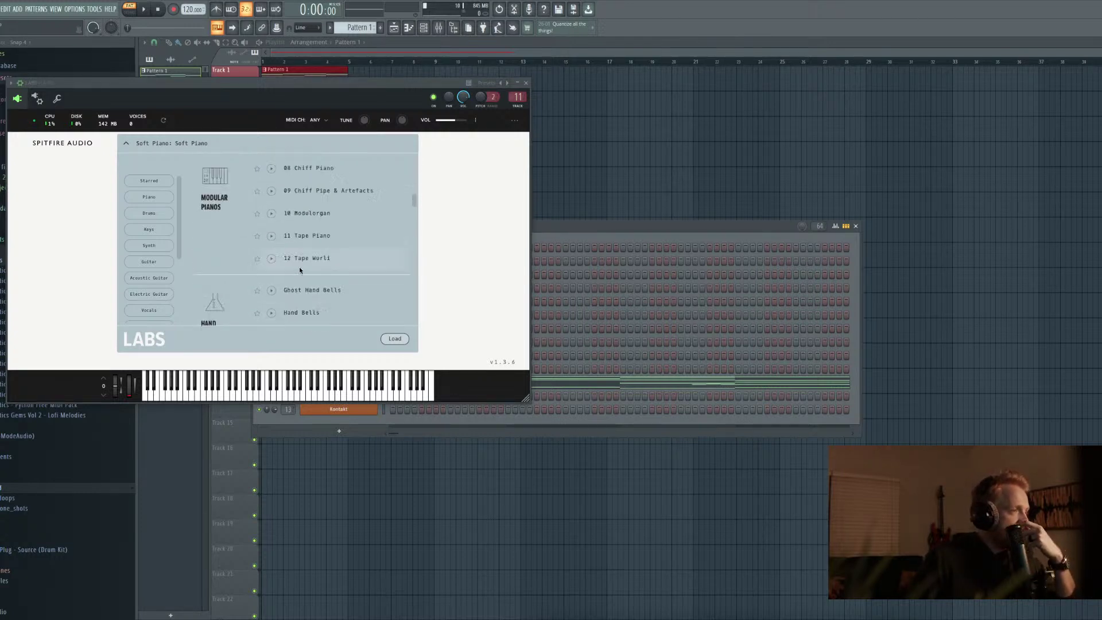
scroll(300, 269, "up", 1)
scroll(301, 269, "down", 5)
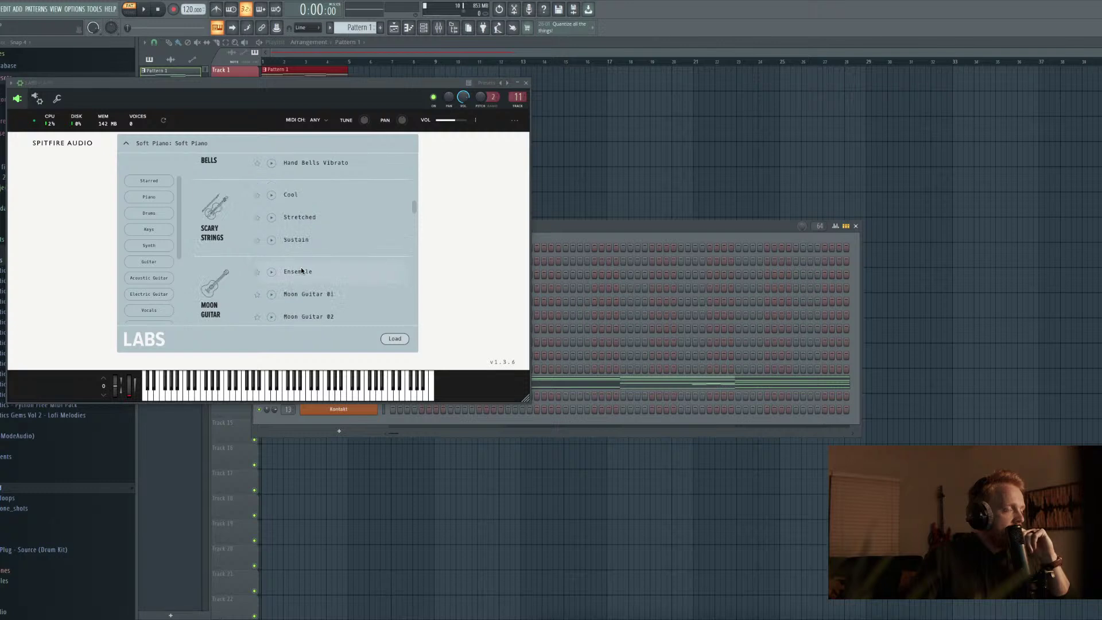
scroll(301, 270, "down", 8)
scroll(301, 270, "up", 4)
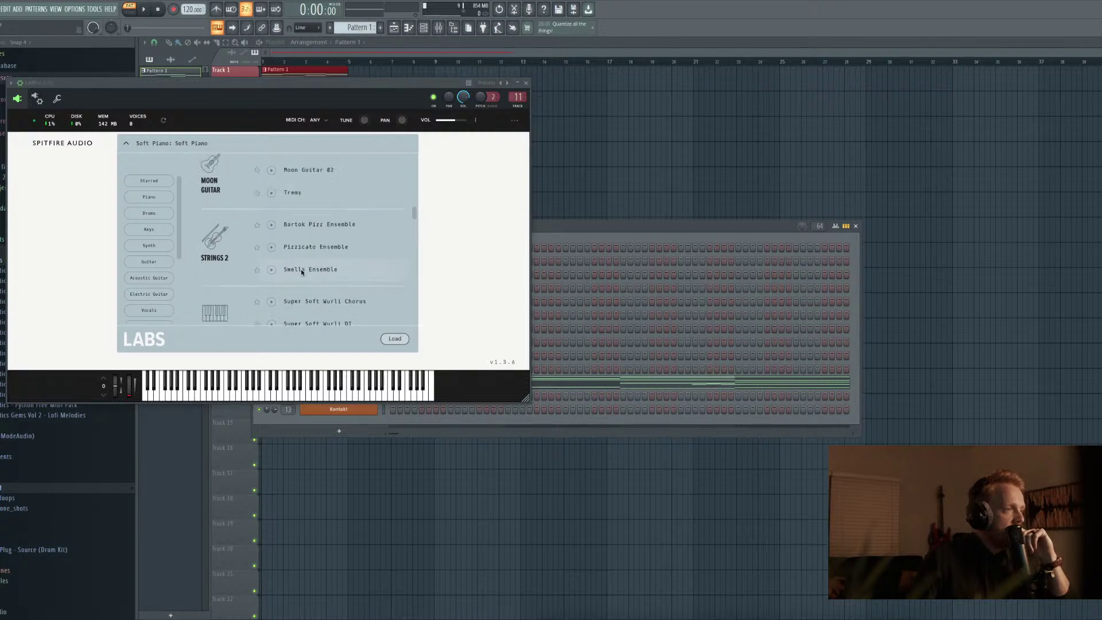
scroll(303, 273, "up", 1)
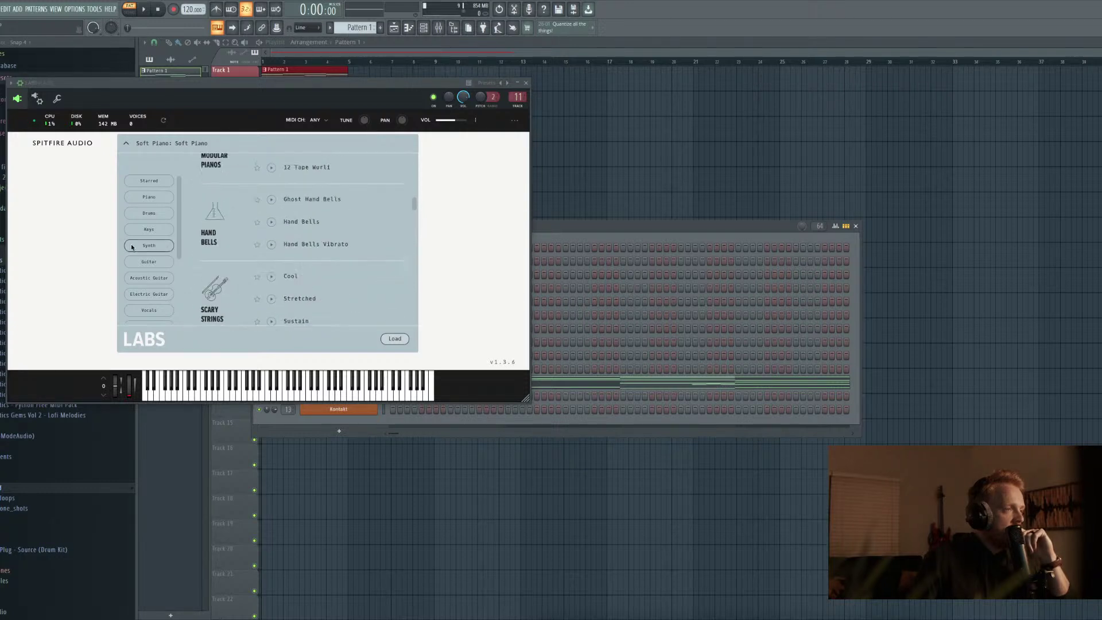
Load the Mandolin: Fingered 1 preset in LABS, close the instrument, and play the progression from its piano roll
left_click(150, 277)
double_click(341, 217)
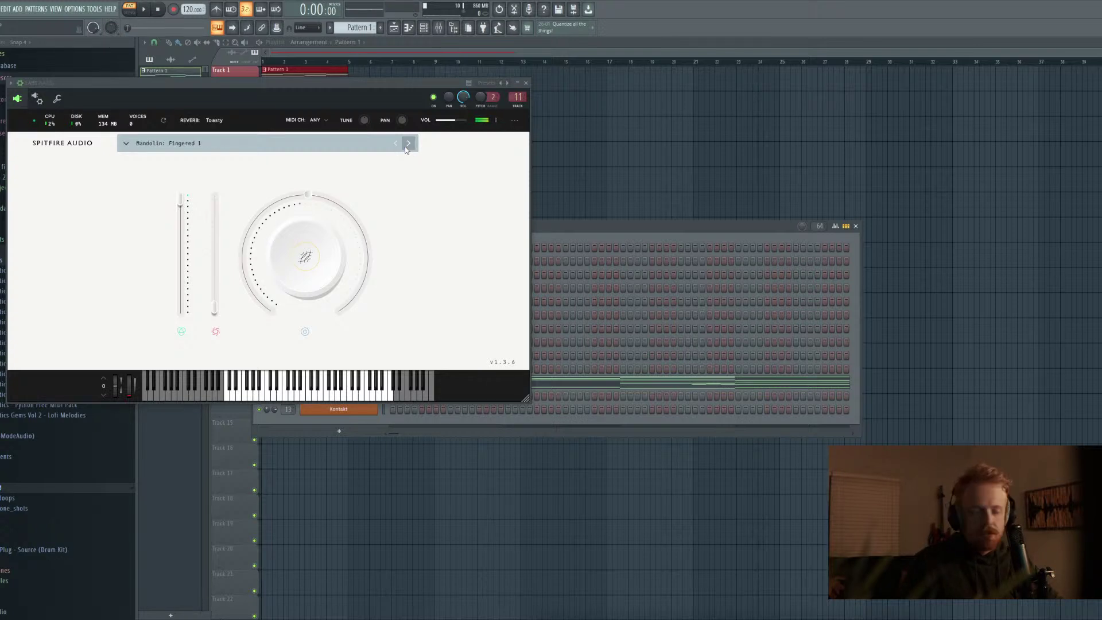
left_click(525, 83)
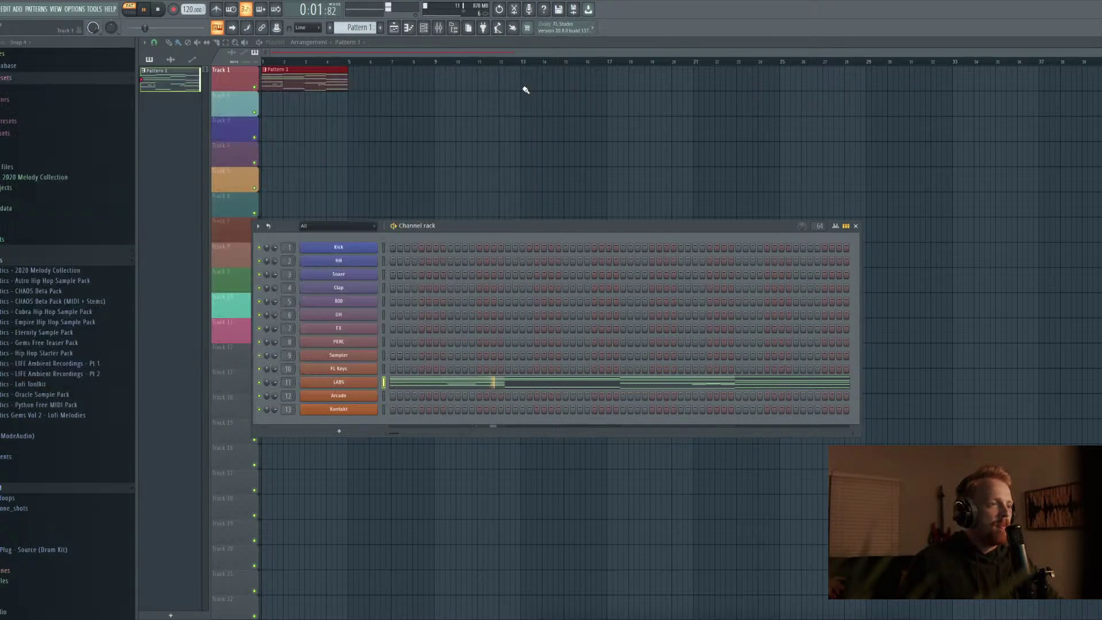
left_click(513, 388)
key("space")
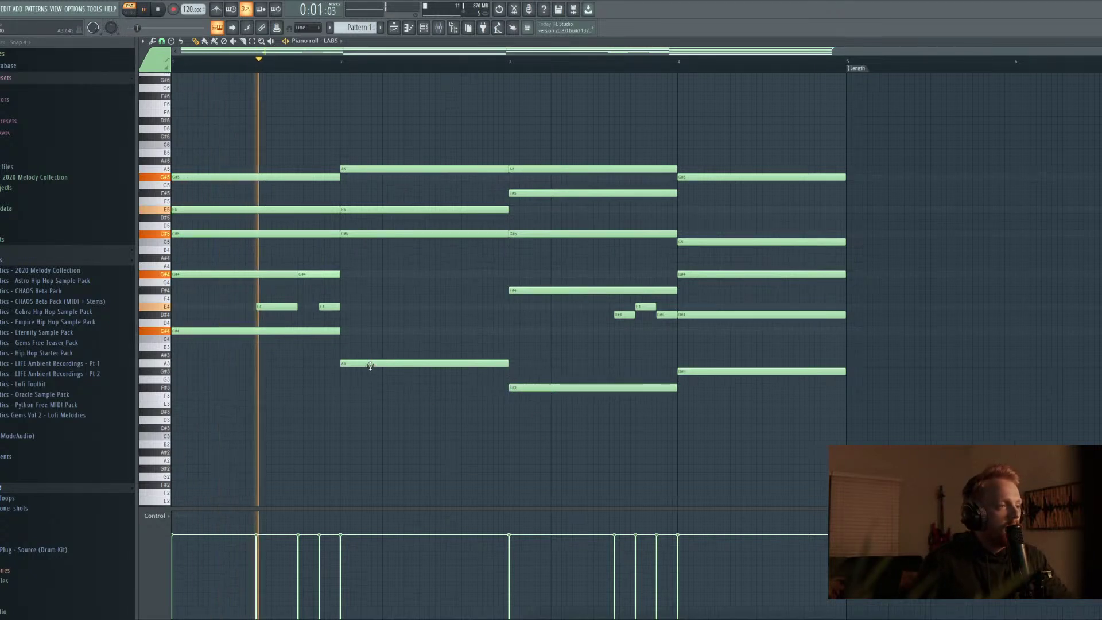
Add a one-bar D#4 note to the bar 2 chord, trying G#4 first, and play the progression
key("space")
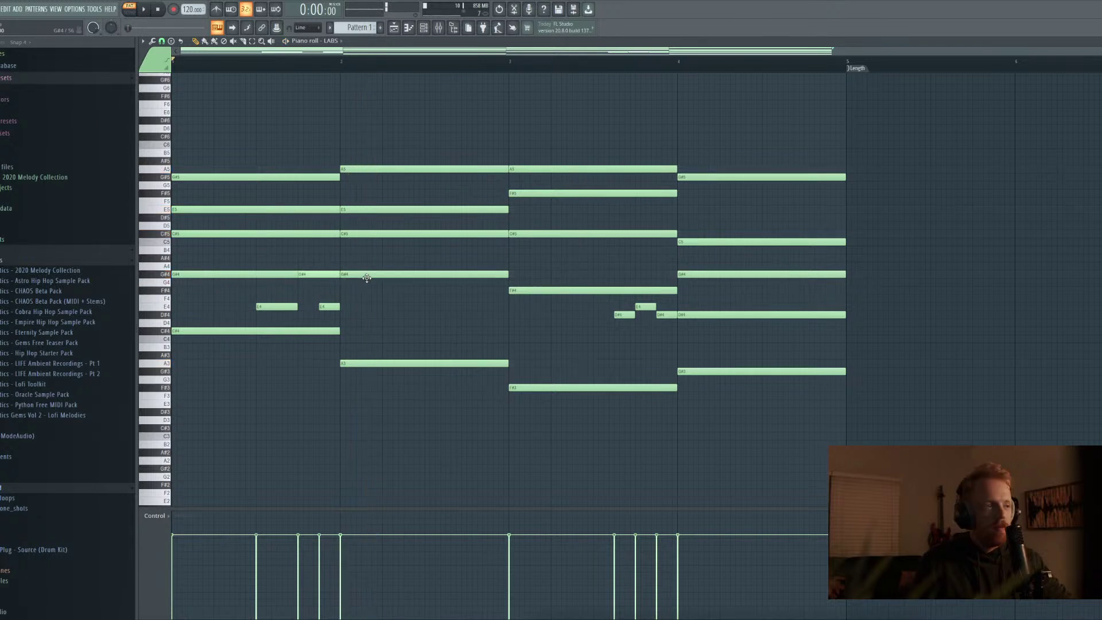
key("space")
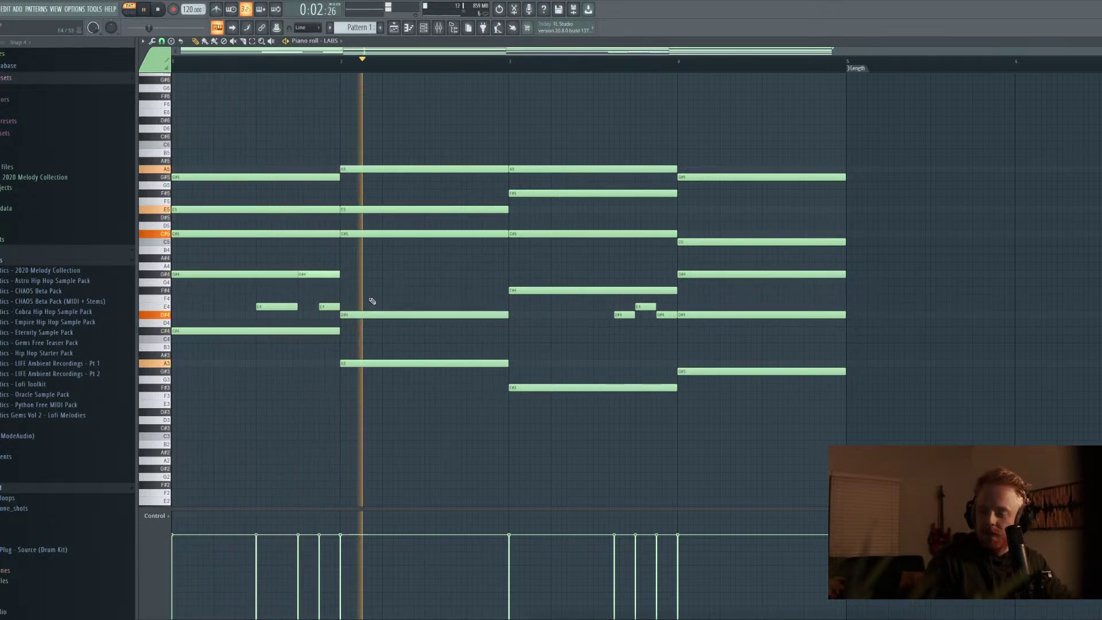
key("space")
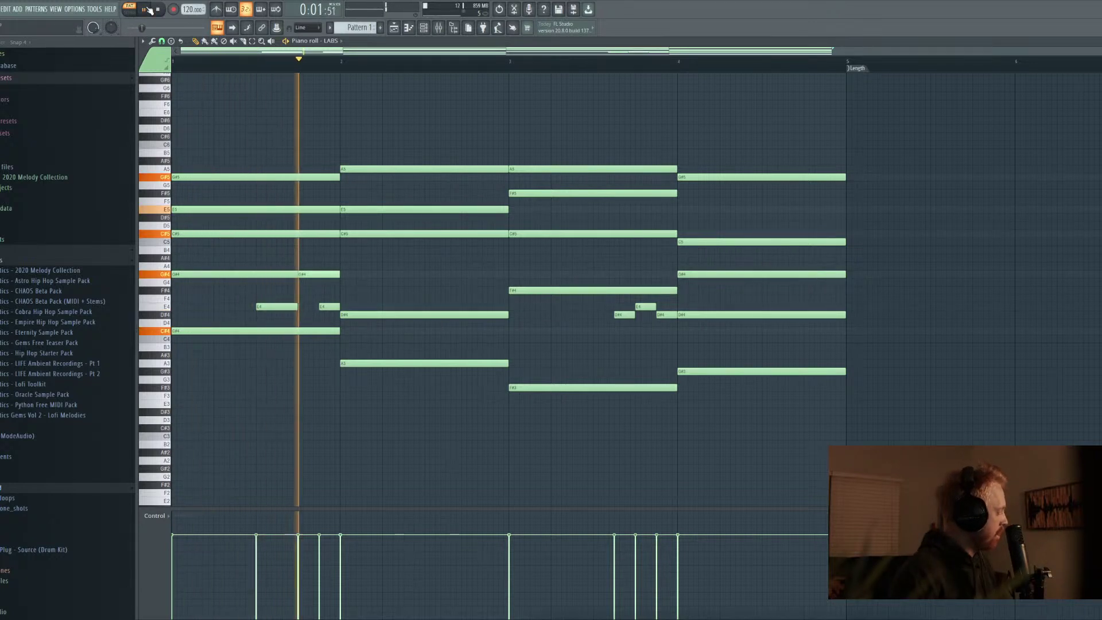
Shorten the bar 2 D#4 to half a bar followed by C#4, and add F#4 over the second half of bar 4
key("space")
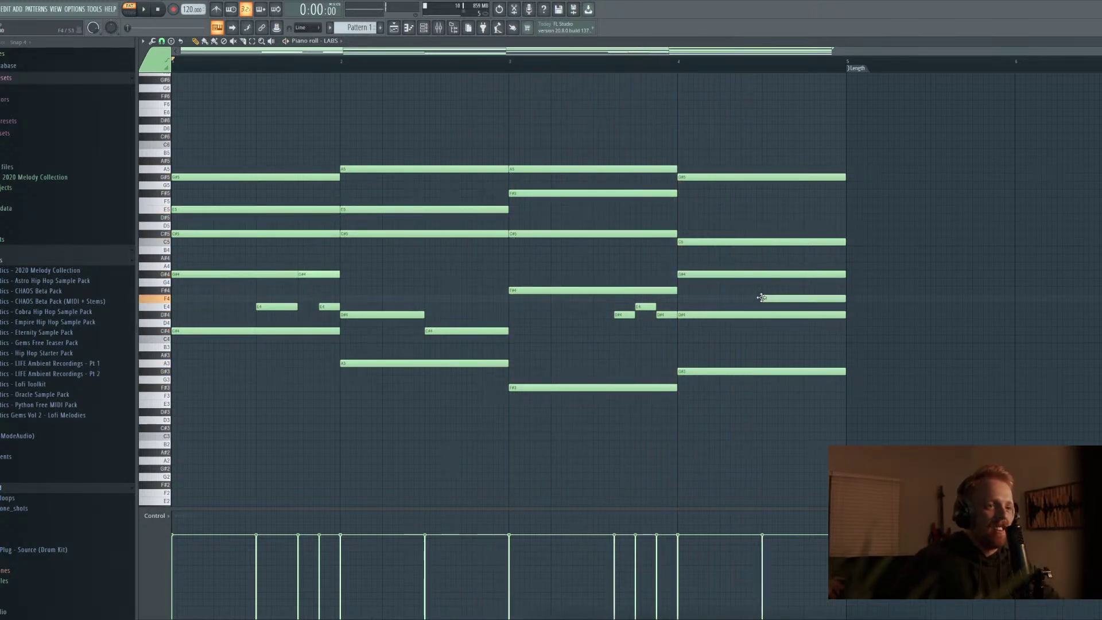
key("space")
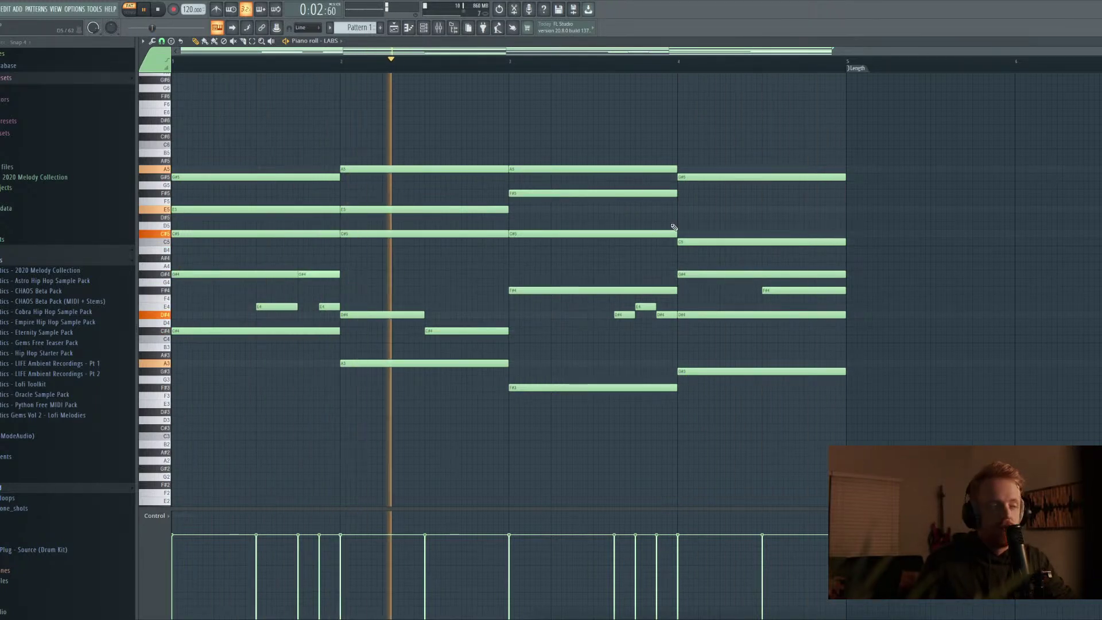
Try strumming all the notes in the pattern, play the result, and undo the strum
scroll(459, 284, "up", 1, "ctrl")
scroll(450, 291, "down", 2, "ctrl")
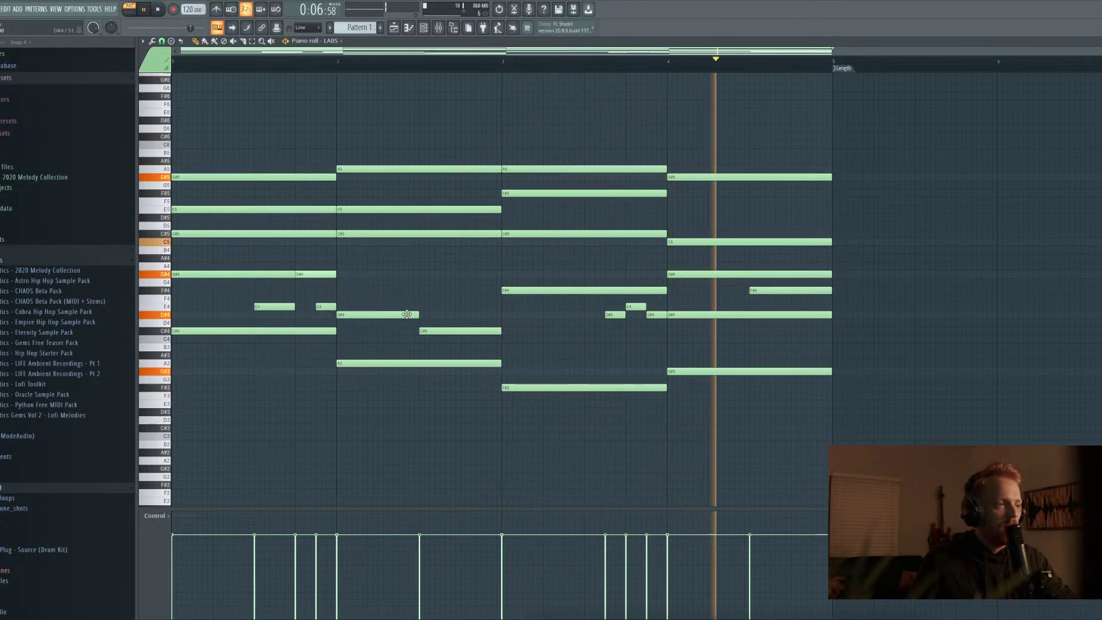
key("ctrl+a")
key("alt+s")
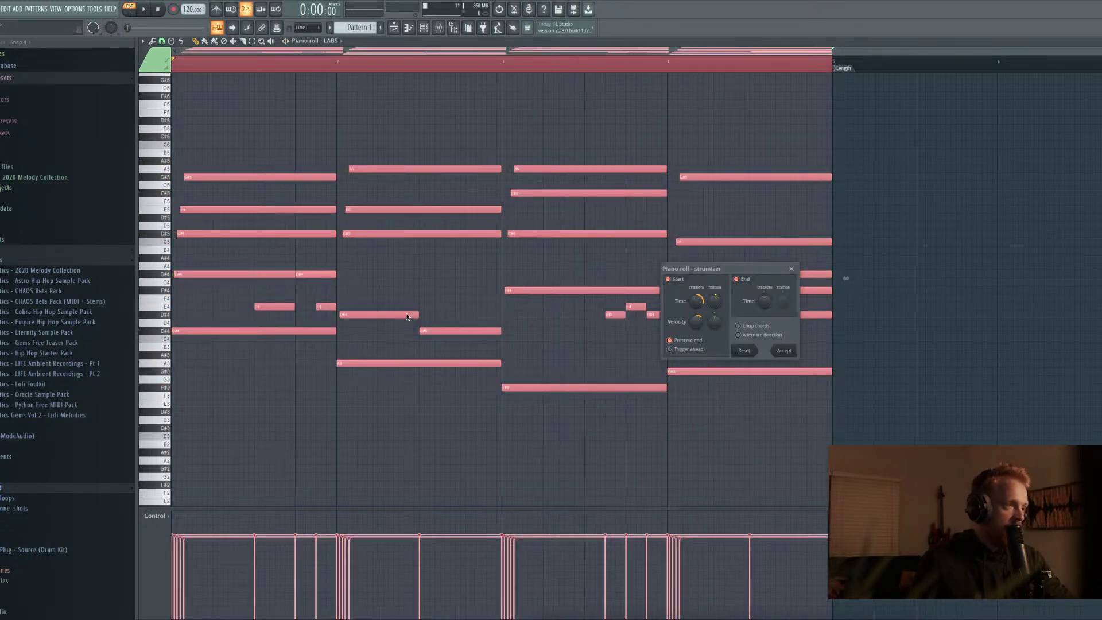
left_click(790, 352)
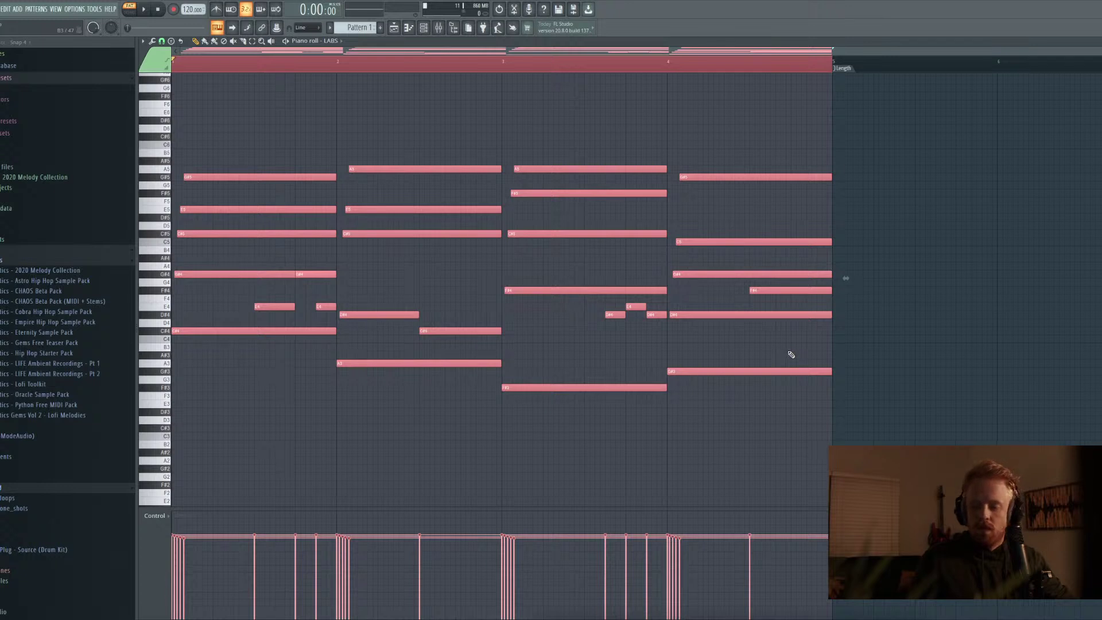
key("space")
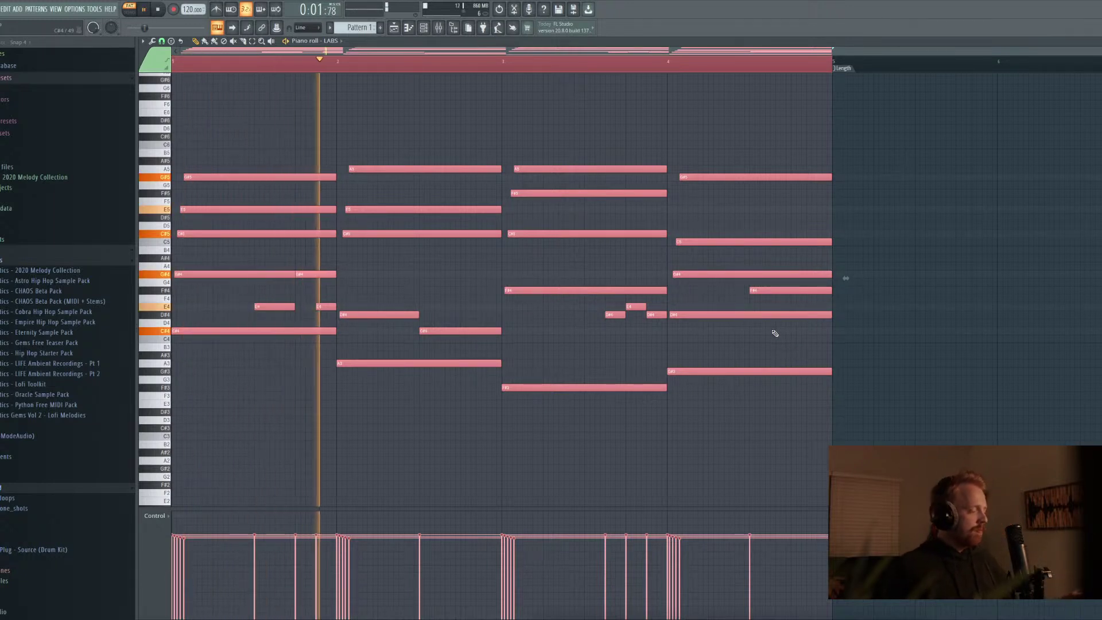
key("space")
key("ctrl+z")
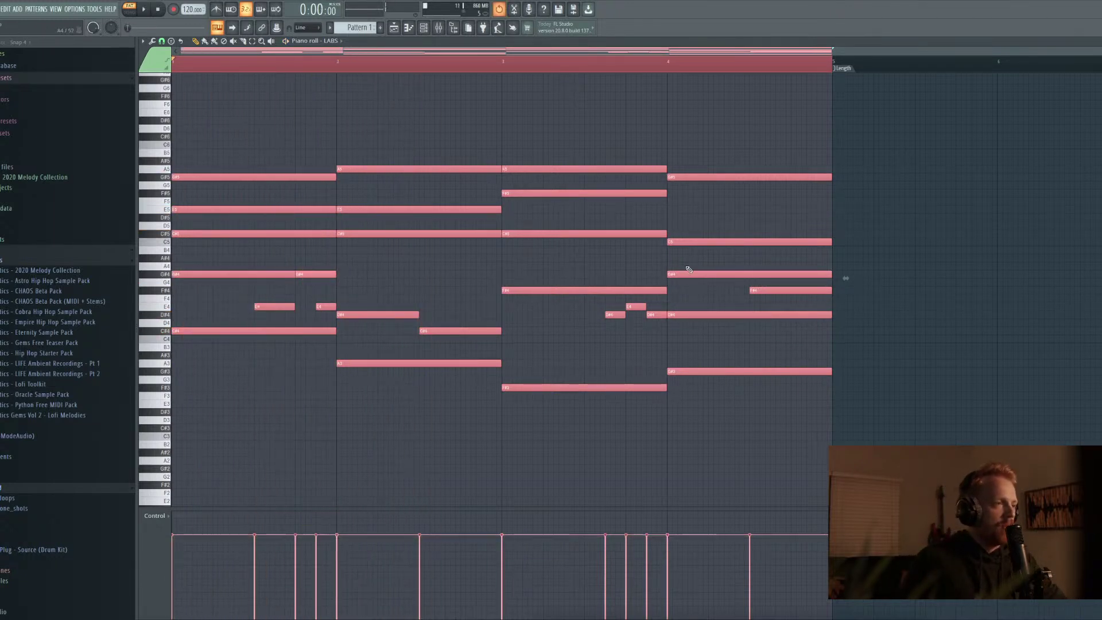
Strum all the notes with a tighter start time while preserving their ends, and clear the selection
key("alt+s")
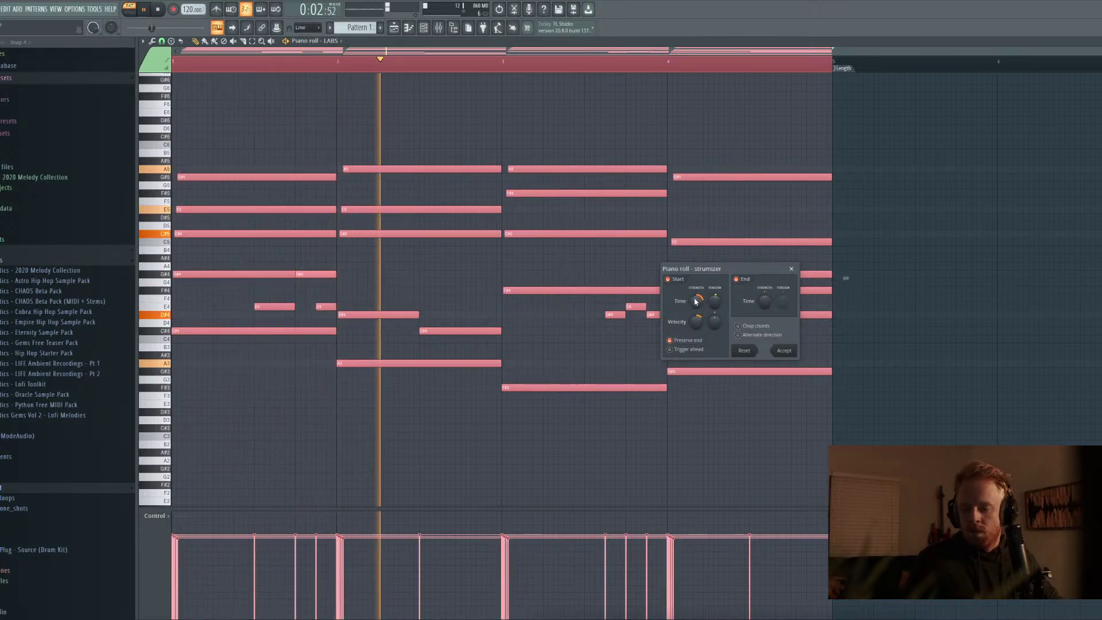
key("space")
left_click(785, 350)
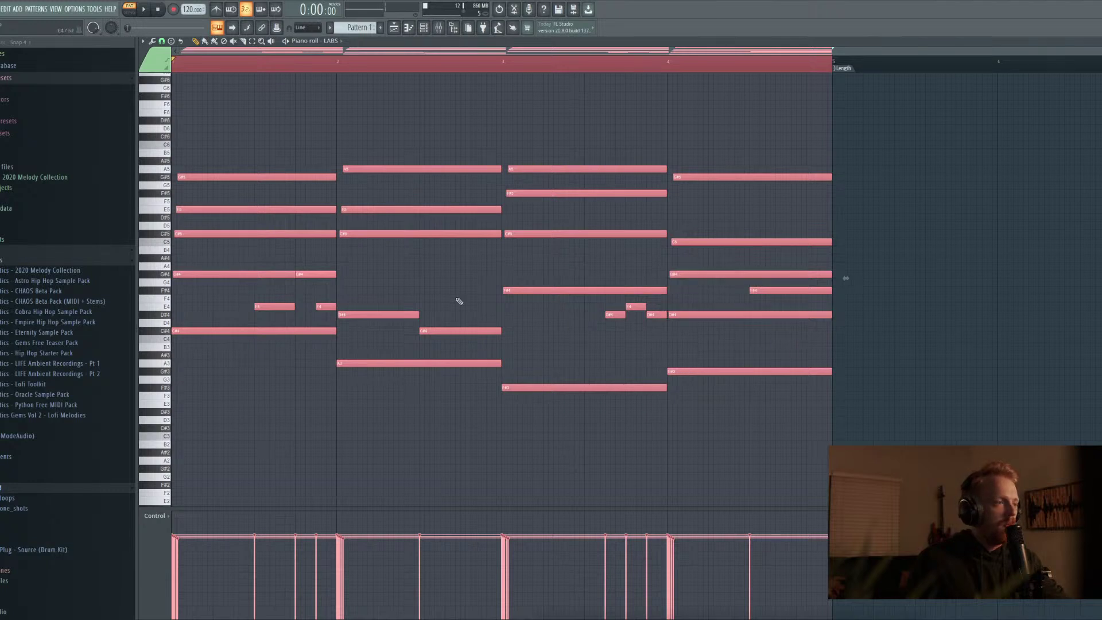
key("ctrl+d")
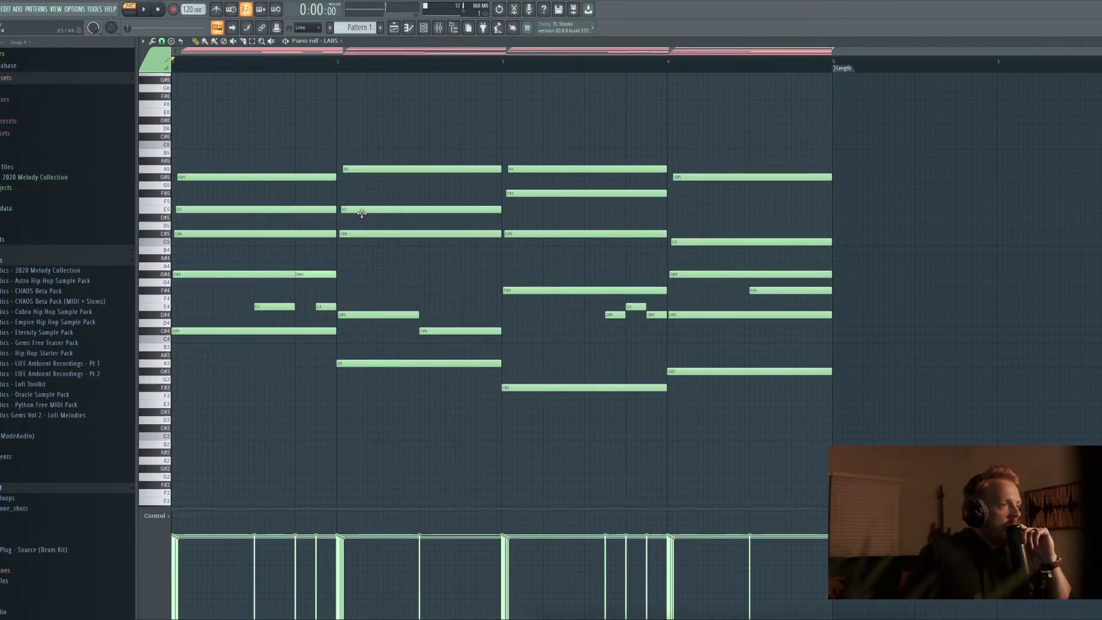
Try D#5 in place of the bar 2 E5, restore the chord, and play the progression
left_click_drag(360, 215, 361, 217)
key("space")
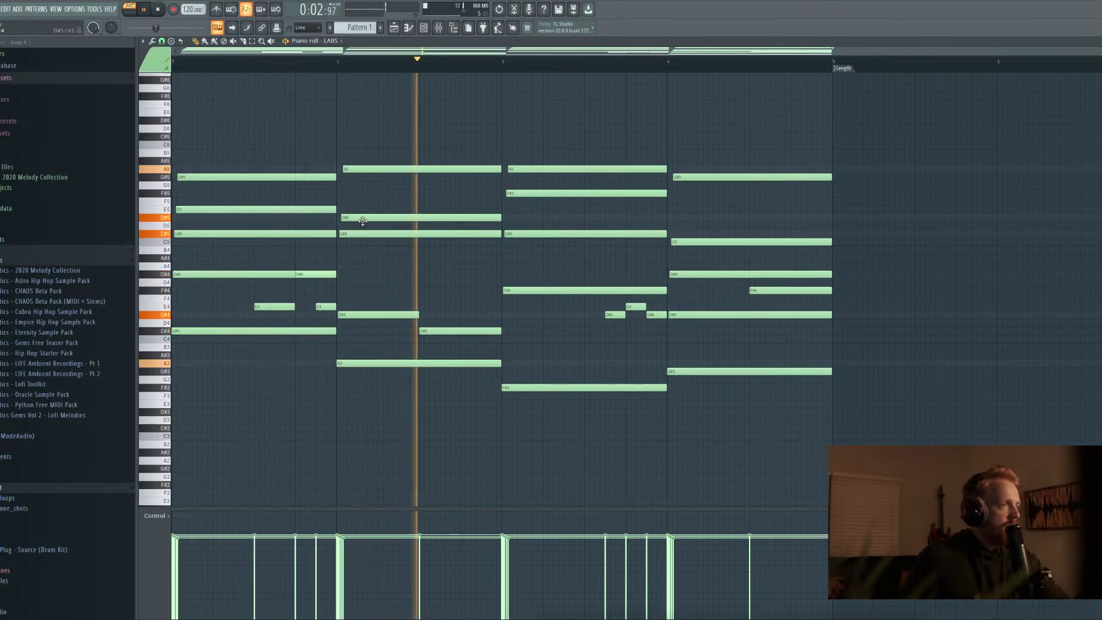
key("space")
key("space")
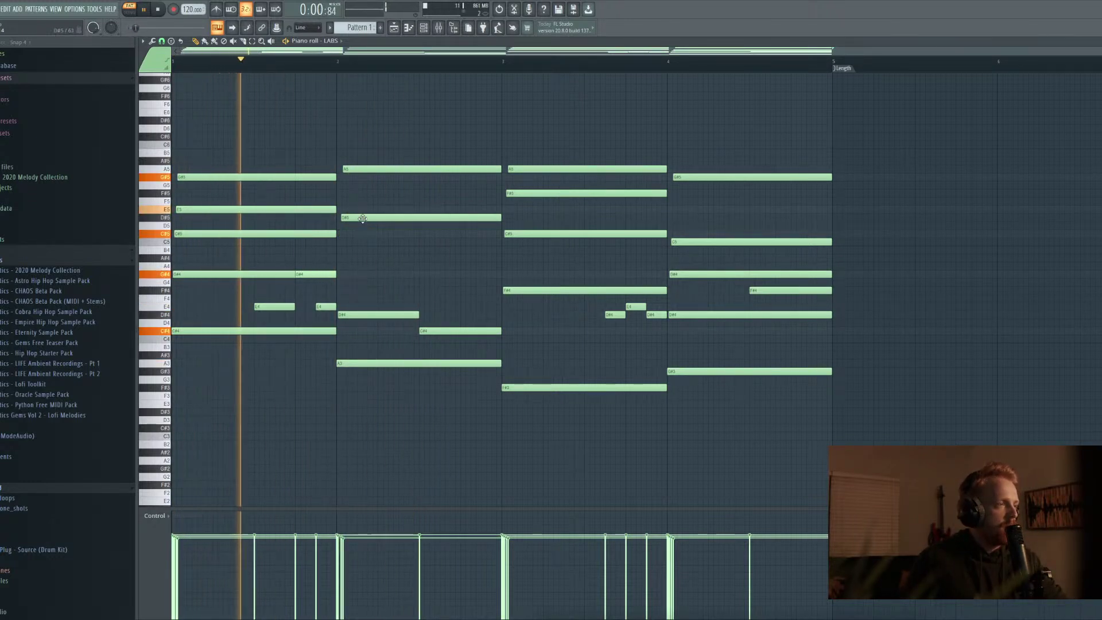
key("space")
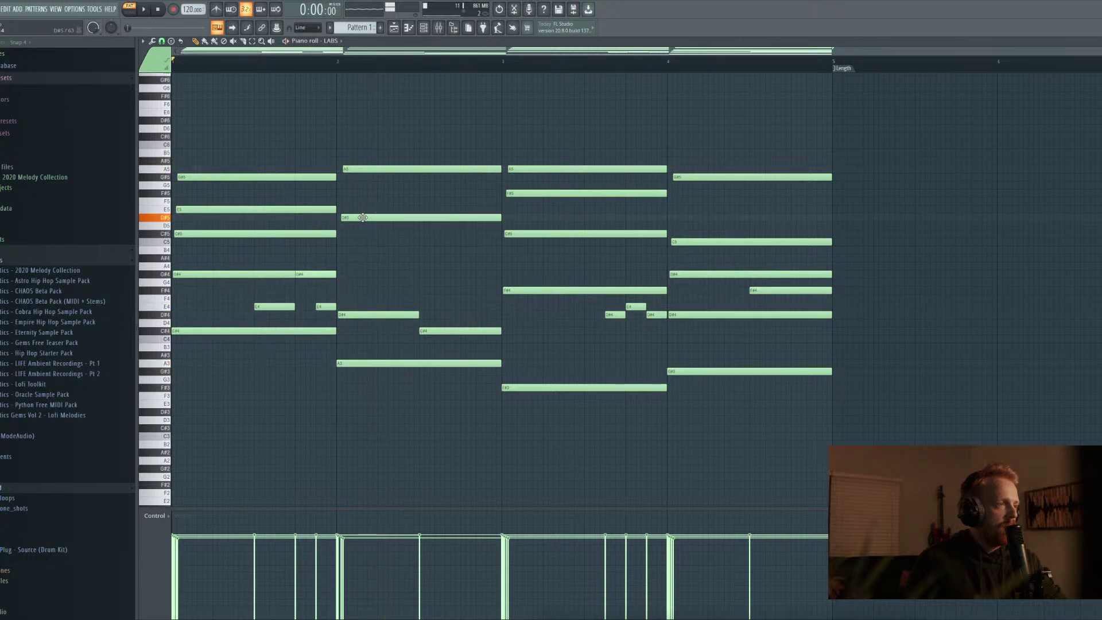
key("space")
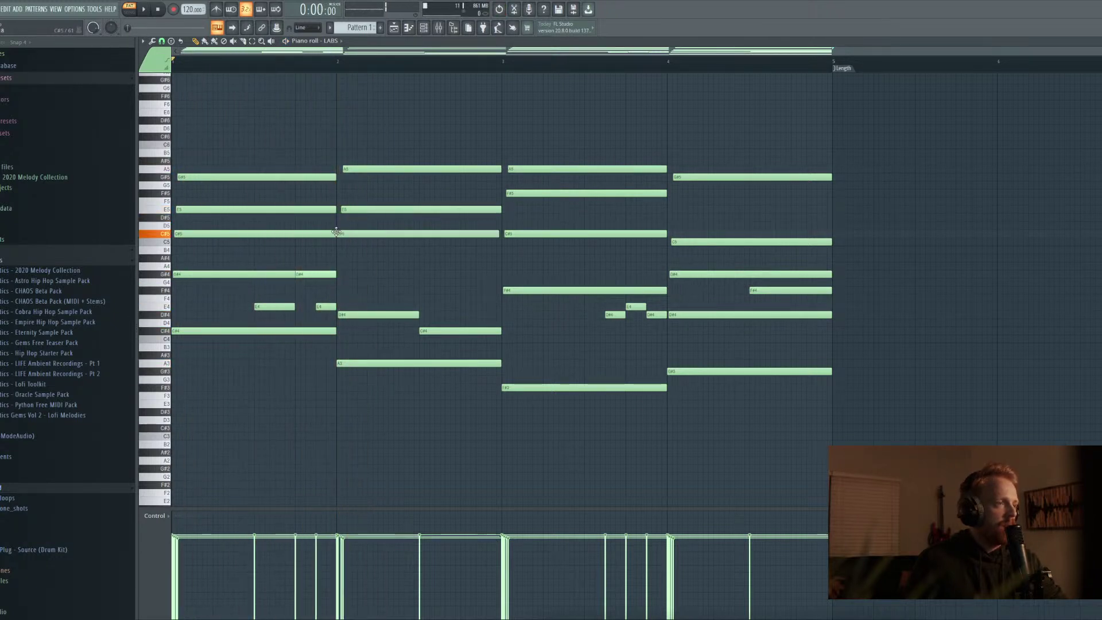
key("space")
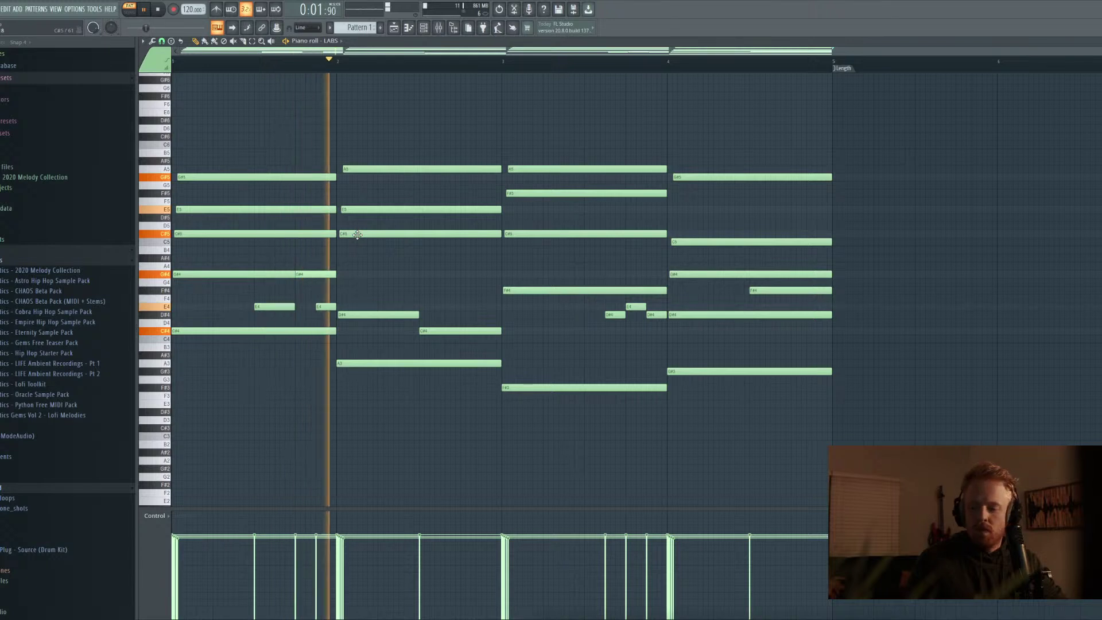
key("space")
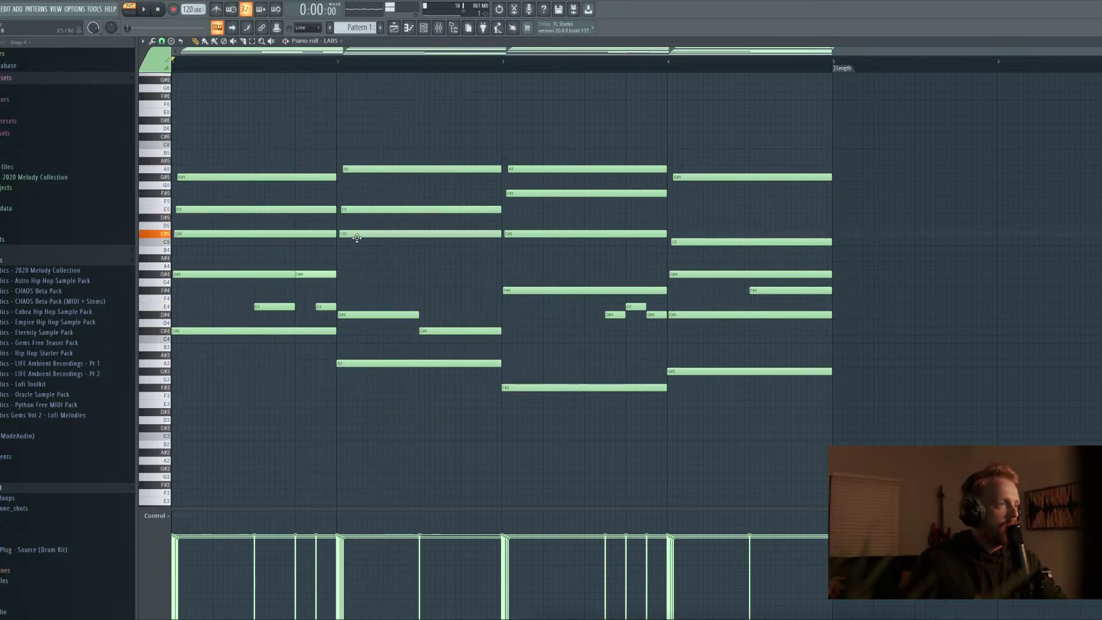
key("space")
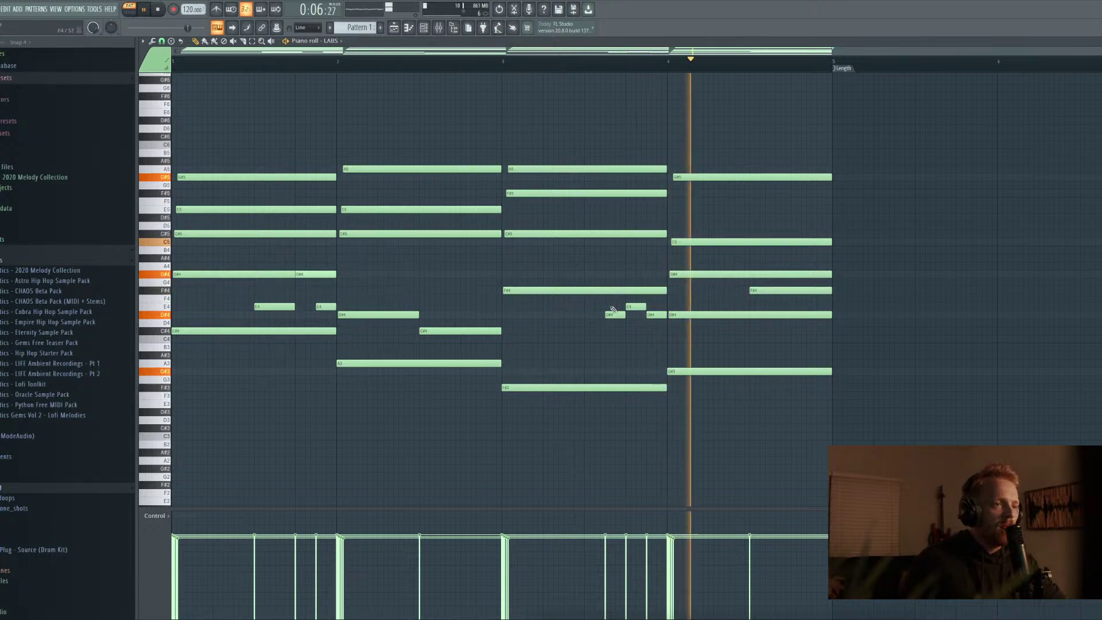
Try moving the short D#4 in bar 3 a quarter bar earlier and play the progression
left_click_drag(609, 310, 590, 309)
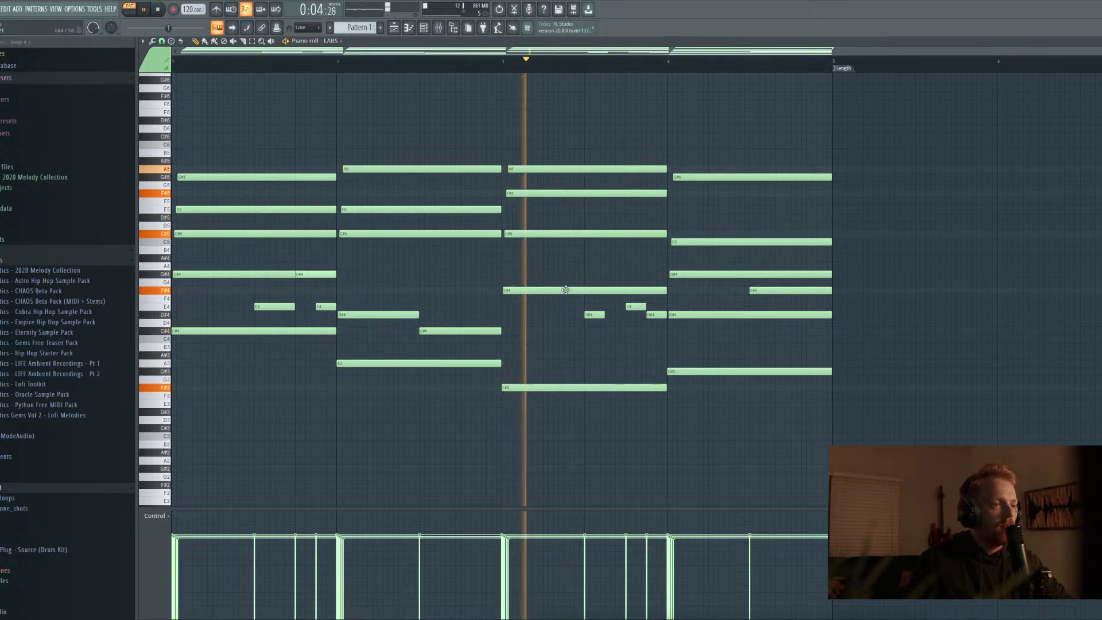
key("space")
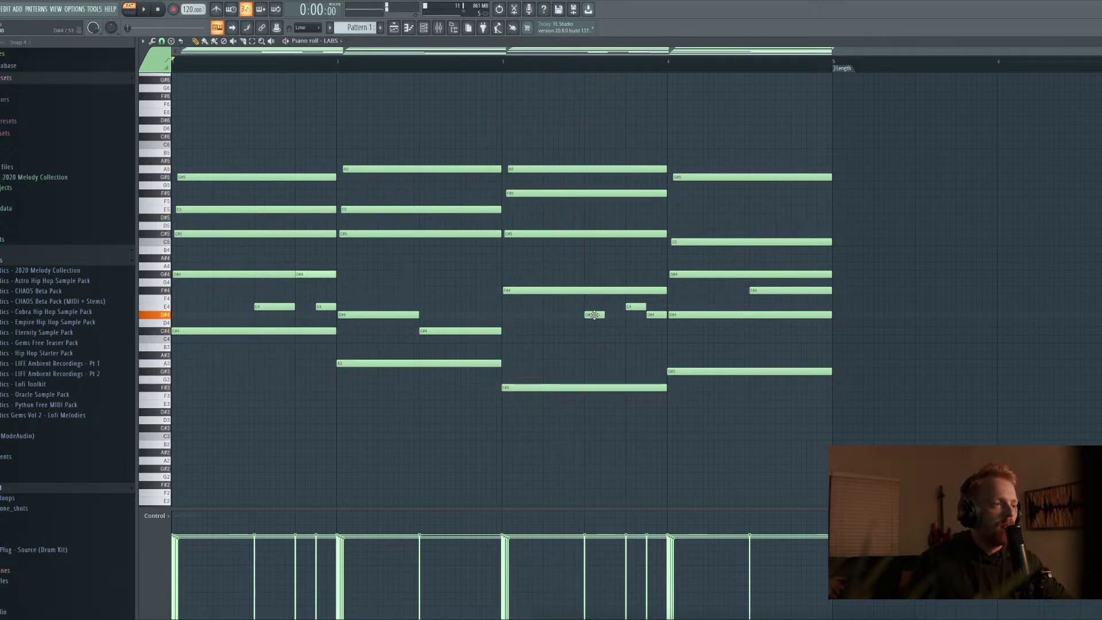
left_click_drag(577, 316, 572, 316)
key("space")
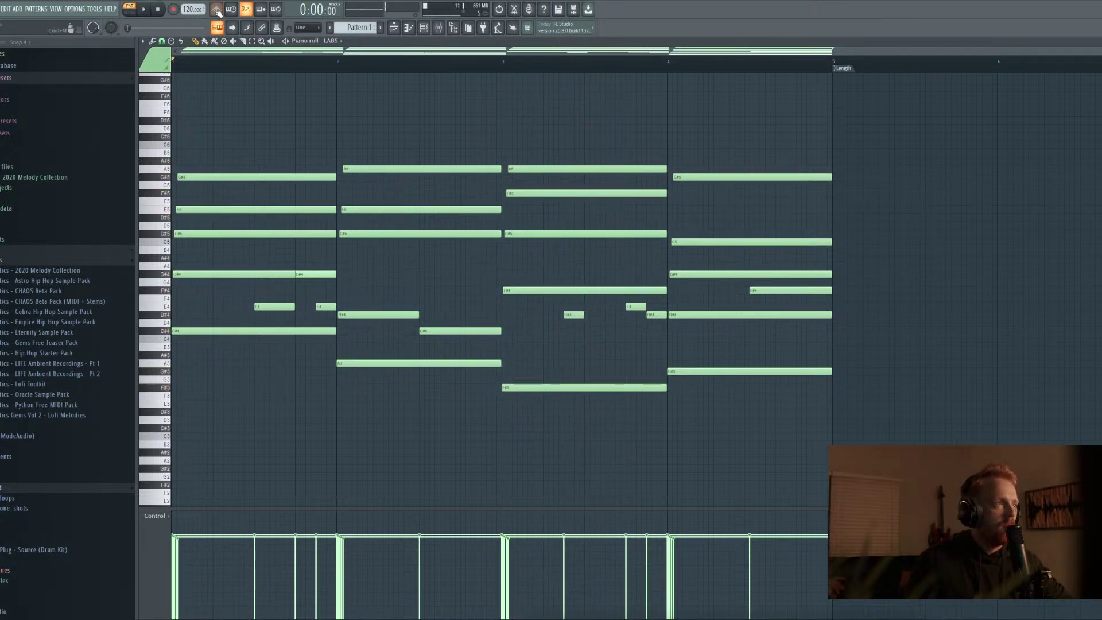
Turn on the metronome and add an eighth-bar D#4 at the end of bar 2, playing the progression
left_click(216, 10)
key("space")
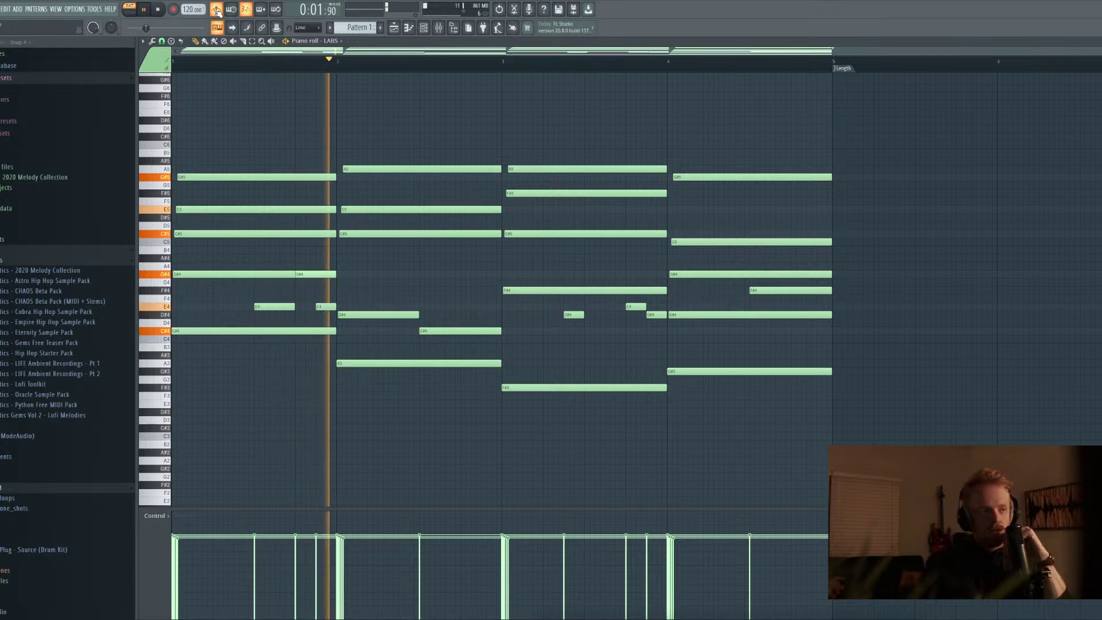
key("space")
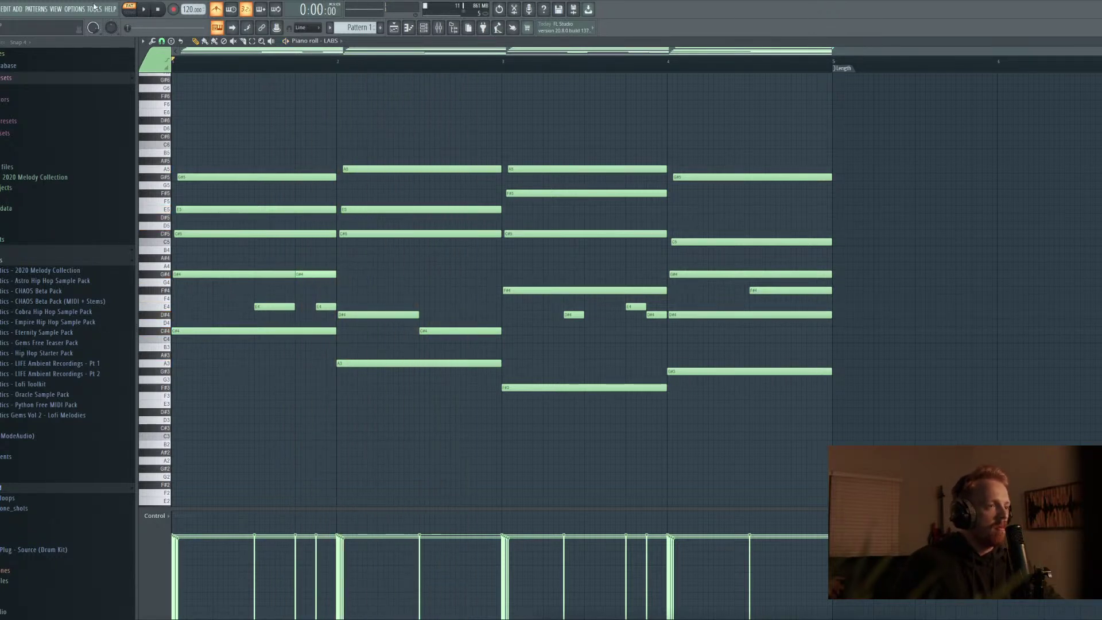
left_click_drag(475, 314, 481, 314)
key("space")
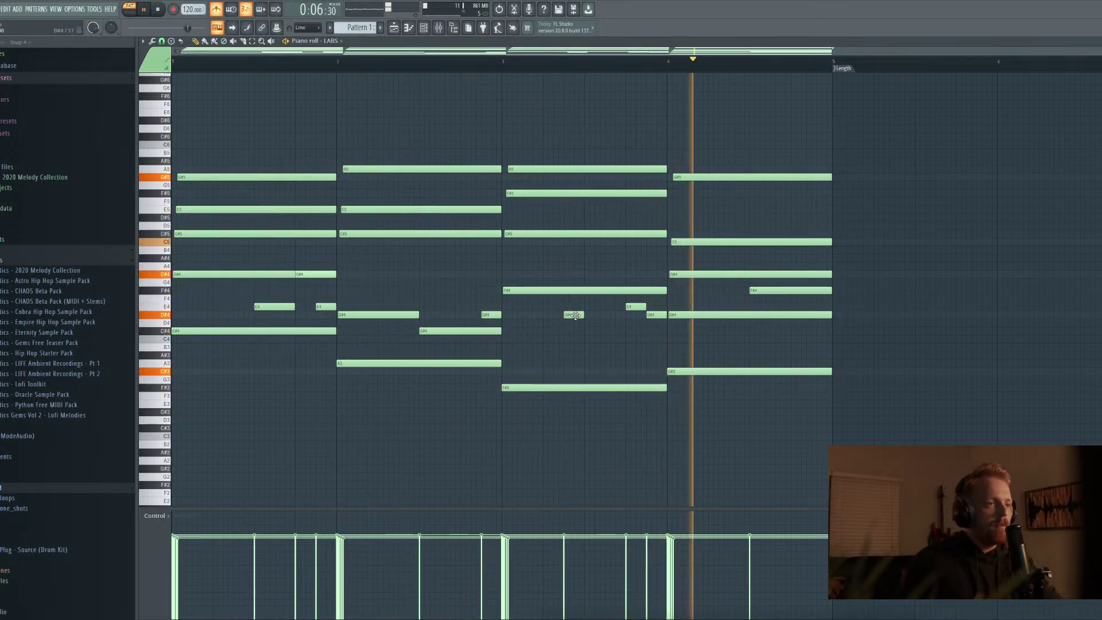
Move the short bar 3 D#4 back to directly before the E4 and play the progression
key("space")
left_click_drag(573, 314, 609, 314)
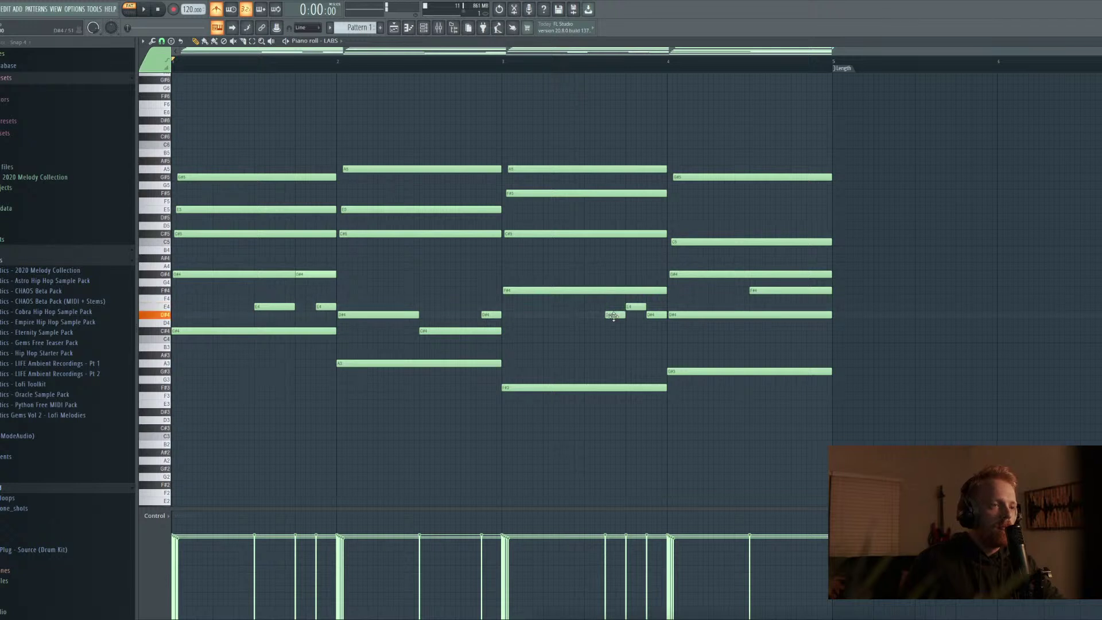
key("space")
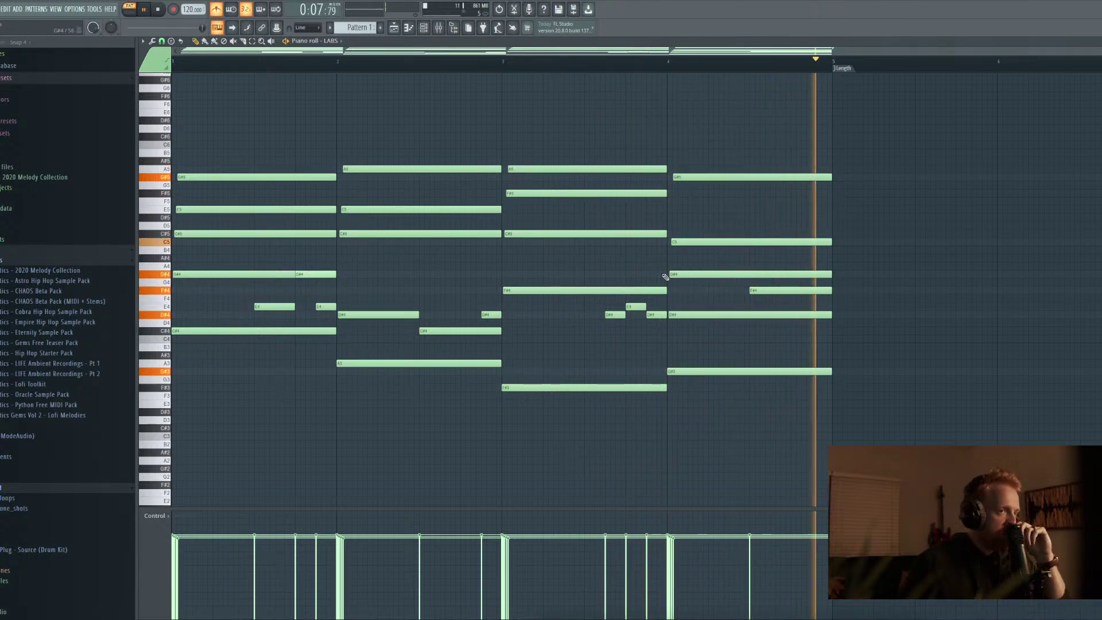
Shorten the bar 4 F#4 to a quarter bar and add an eighth-bar E4 at the end of bar 4
left_click_drag(830, 290, 784, 292)
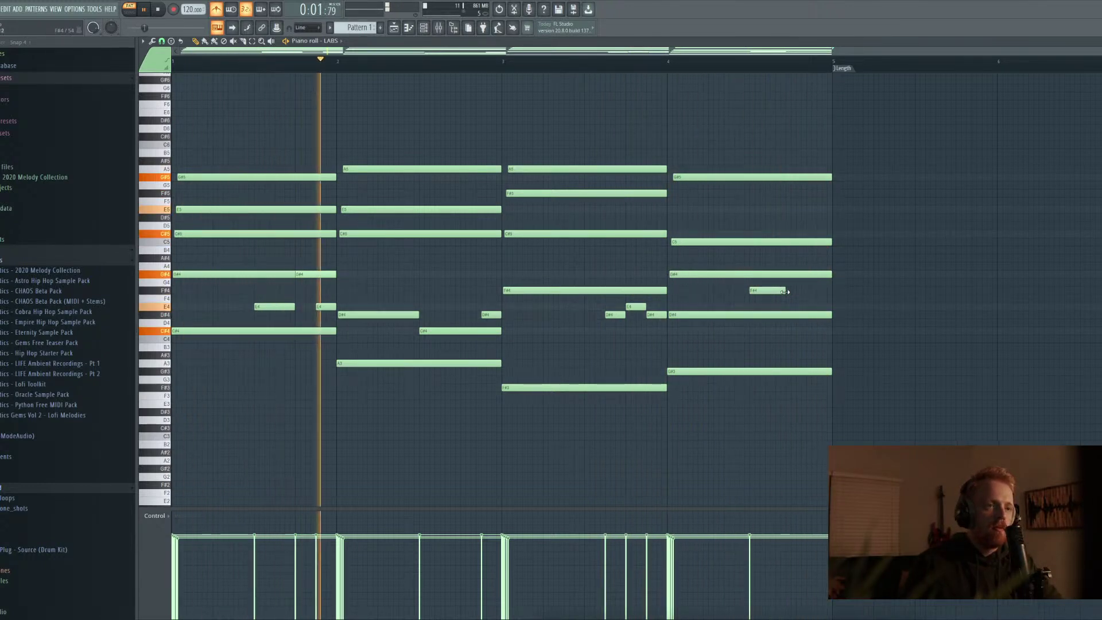
left_click(800, 306)
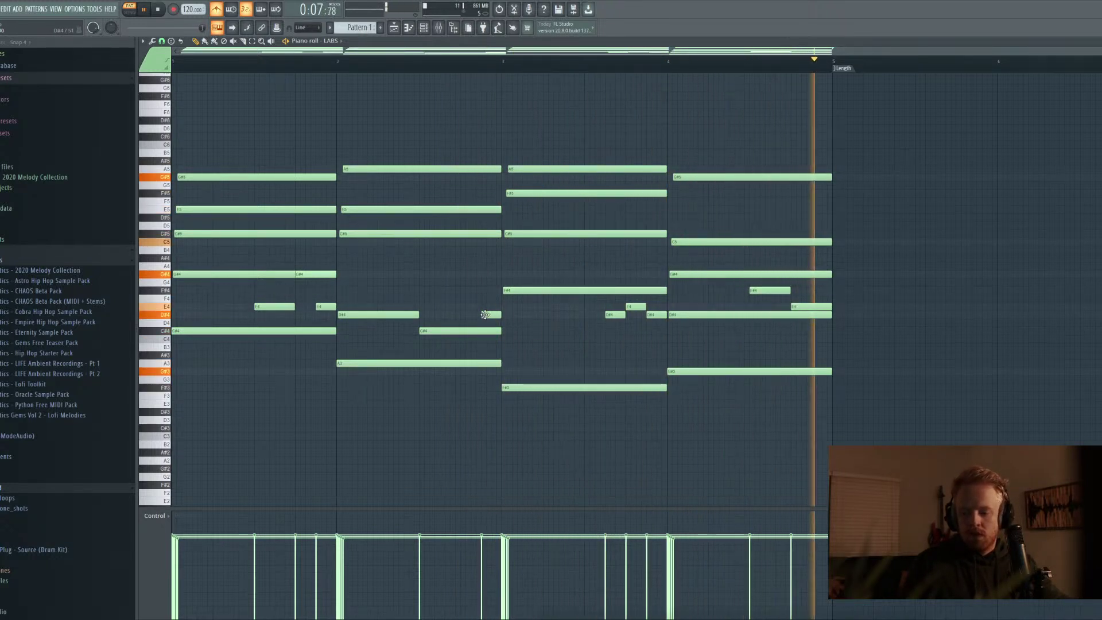
key("space")
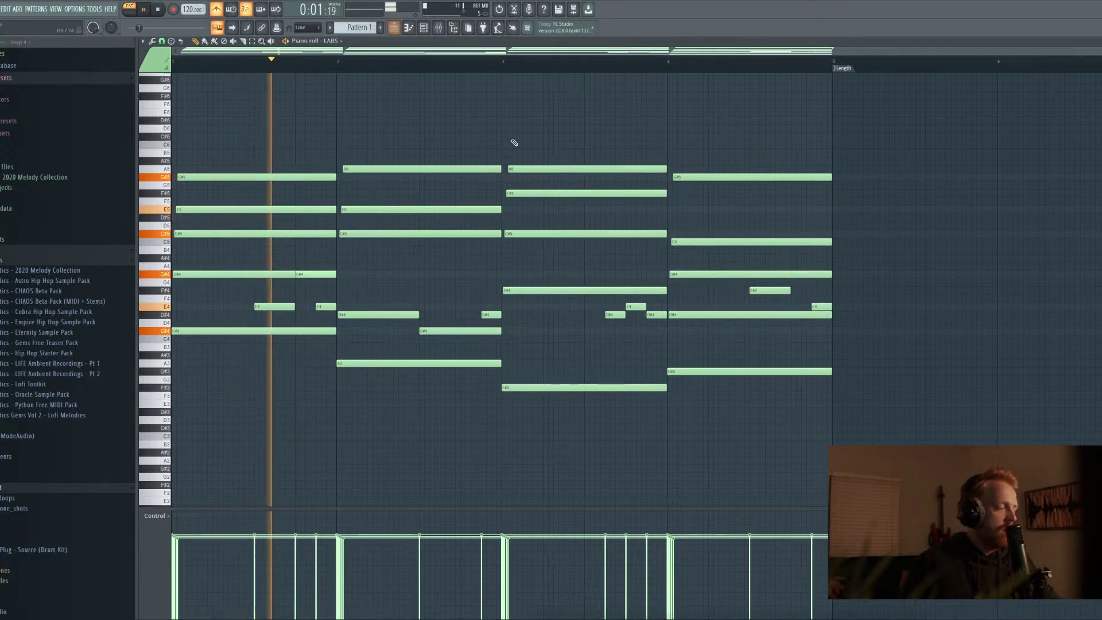
Add an eighth-bar C4 just before the middle of bar 2, trying D#4, F#4 and A#3 first during playback
scroll(368, 344, "up", 2)
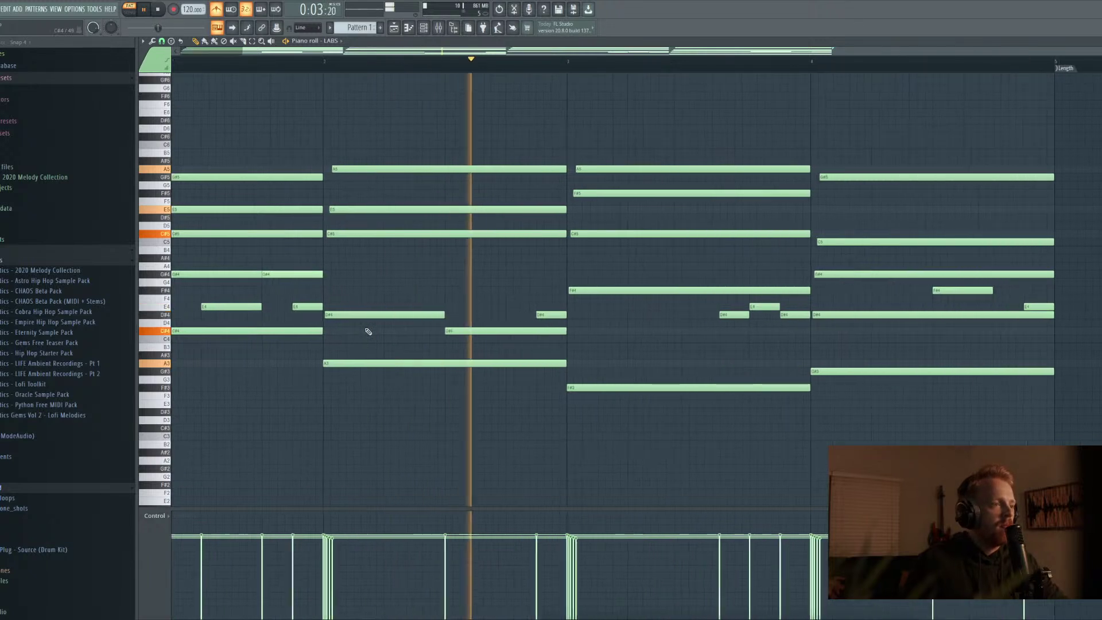
key("space")
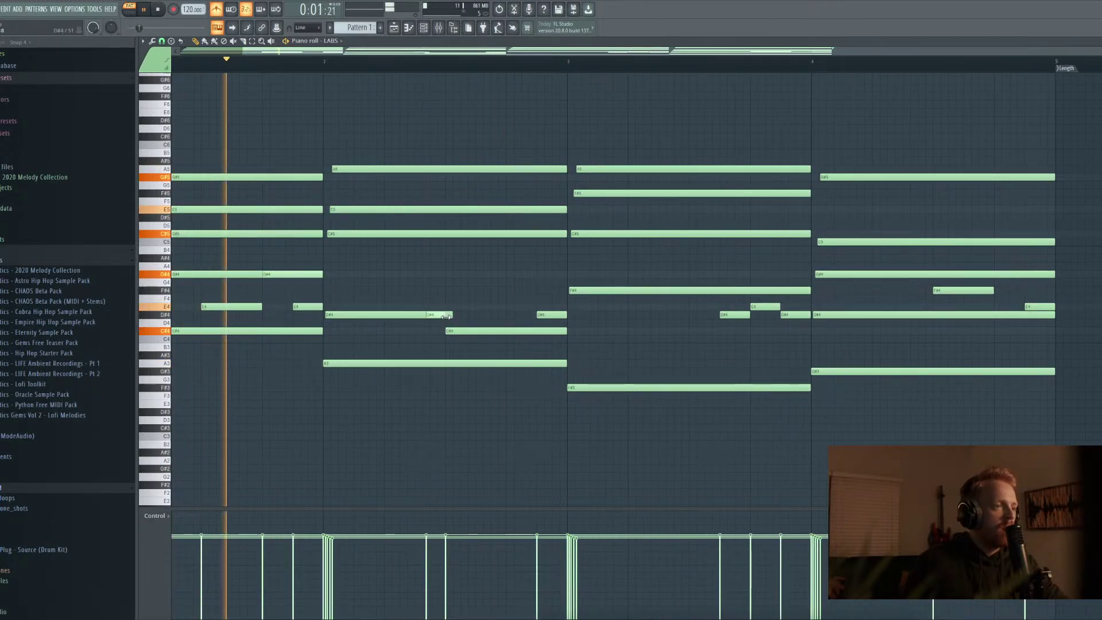
left_click_drag(449, 315, 436, 315)
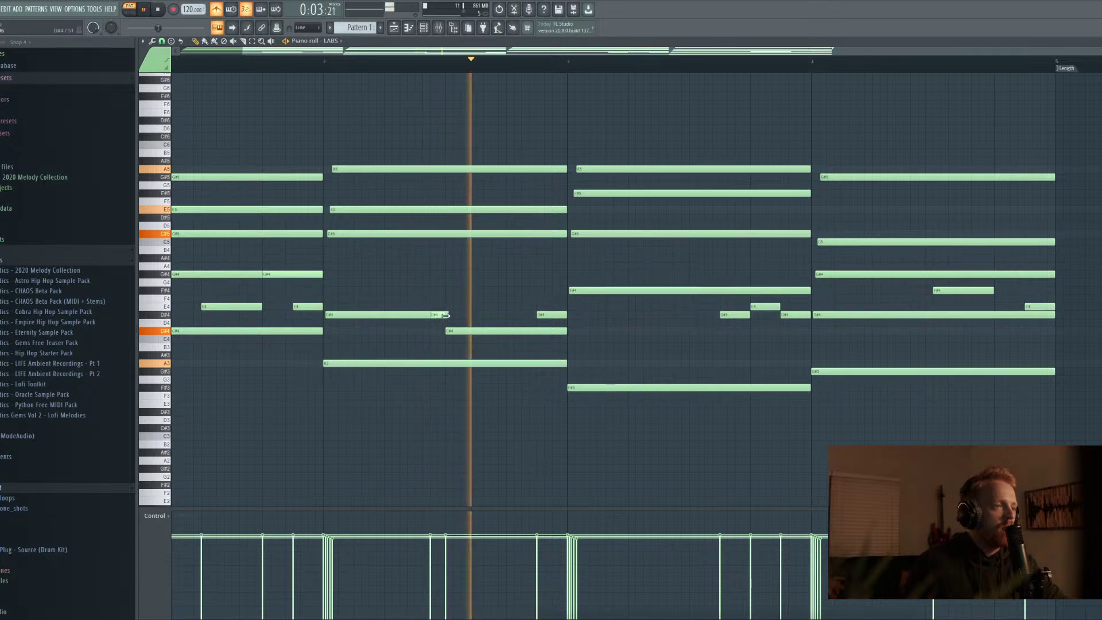
key("space")
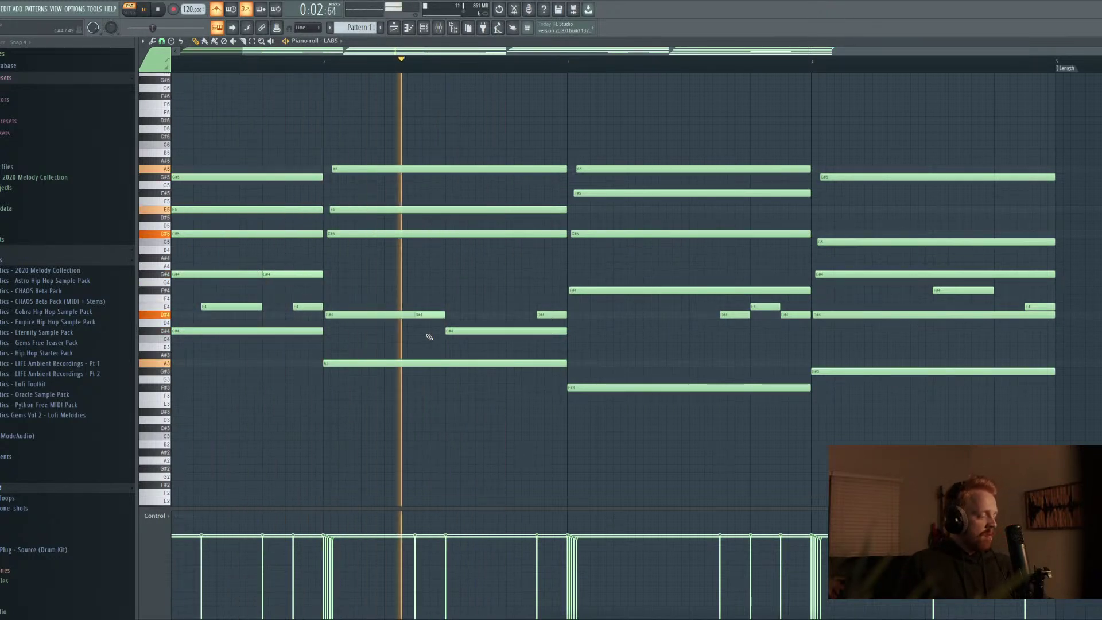
left_click_drag(431, 314, 431, 306)
key("space")
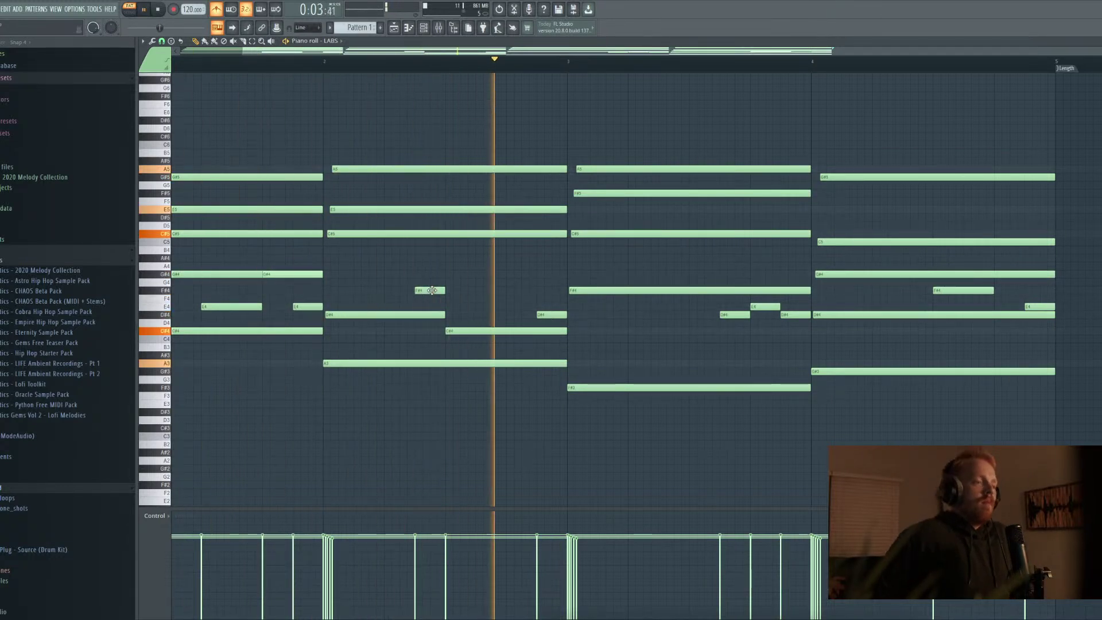
key("space")
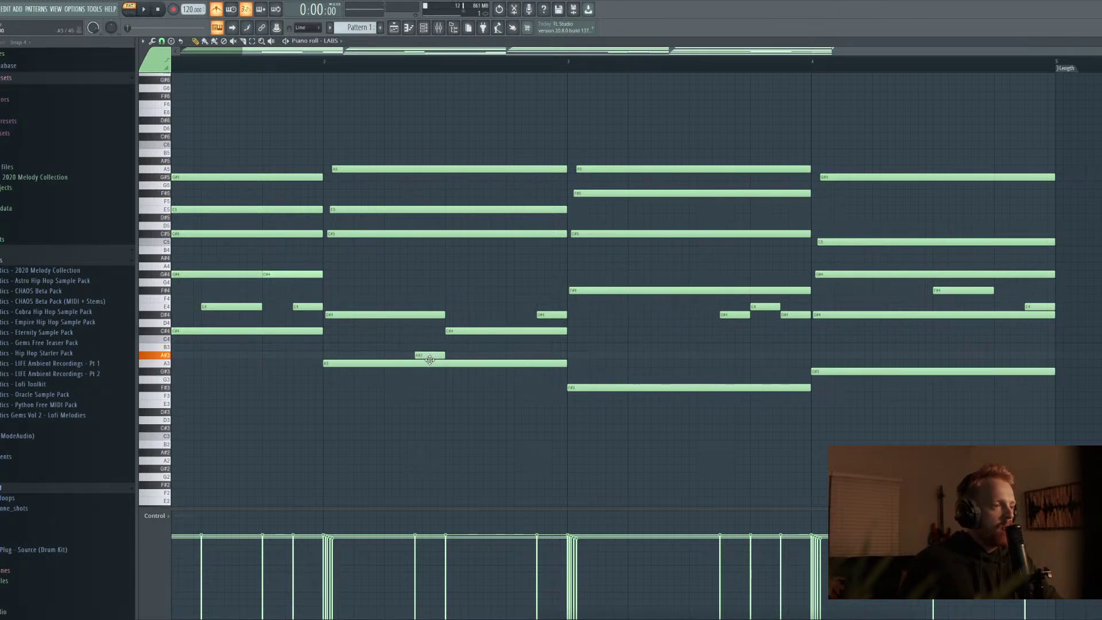
Transpose all the notes up six semitones, play the progression, and clear the selection
key("ctrl+a")
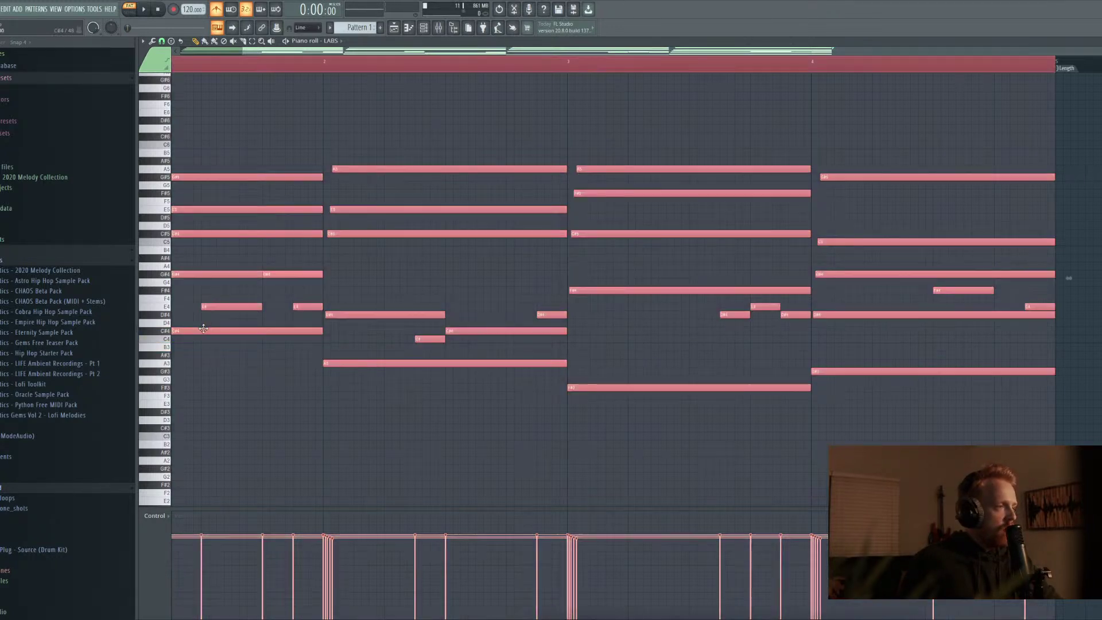
left_click_drag(198, 333, 205, 284)
key("space")
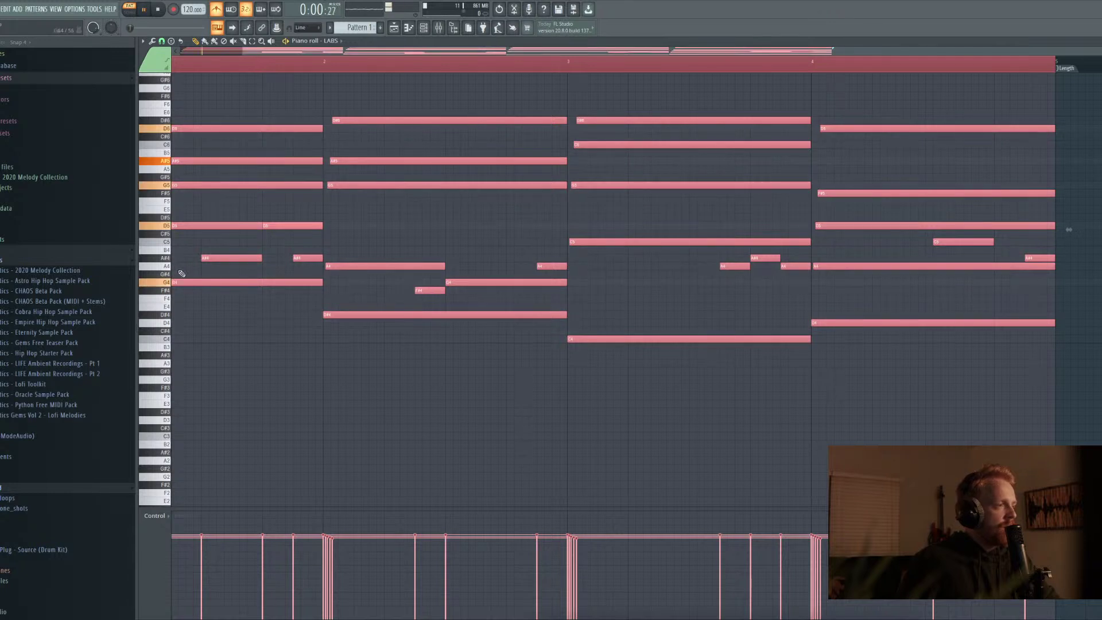
left_click(208, 271)
scroll(423, 54, "left", 2)
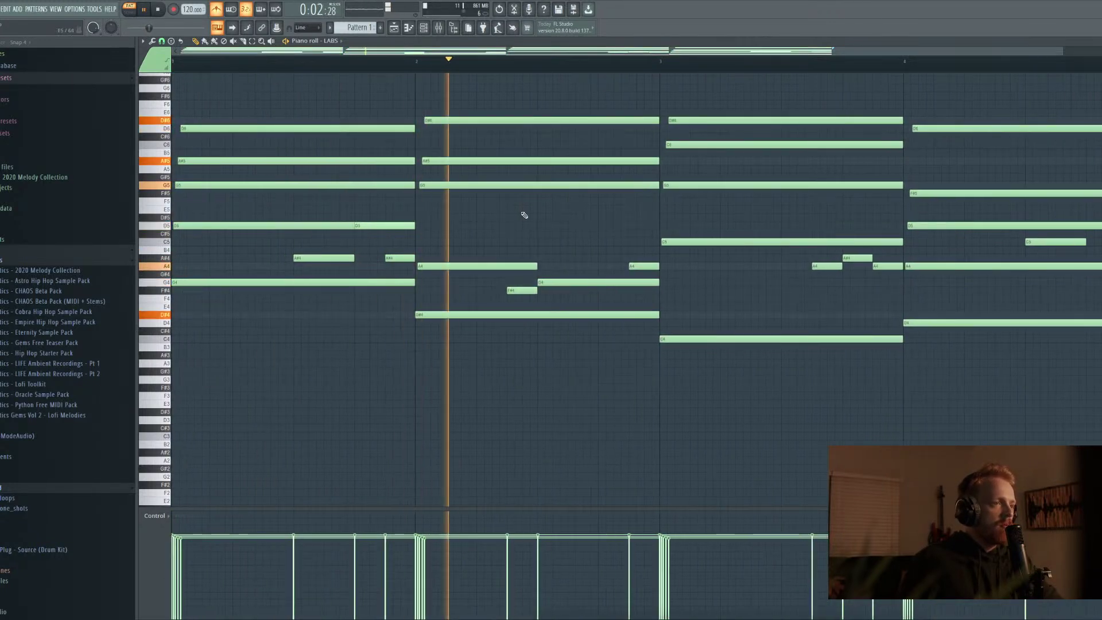
Lower the short F#4 before the middle of bar 2 to D#4, trying F4 first, and play the transition into bar 2
key("space")
left_click(522, 290)
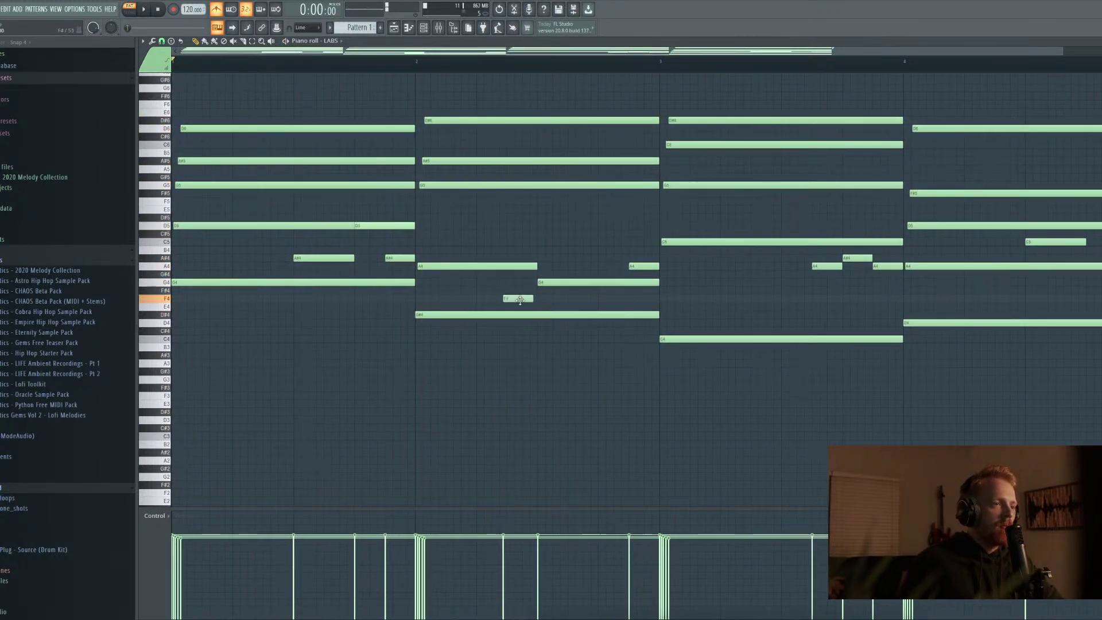
key("space")
left_click_drag(523, 300, 523, 314)
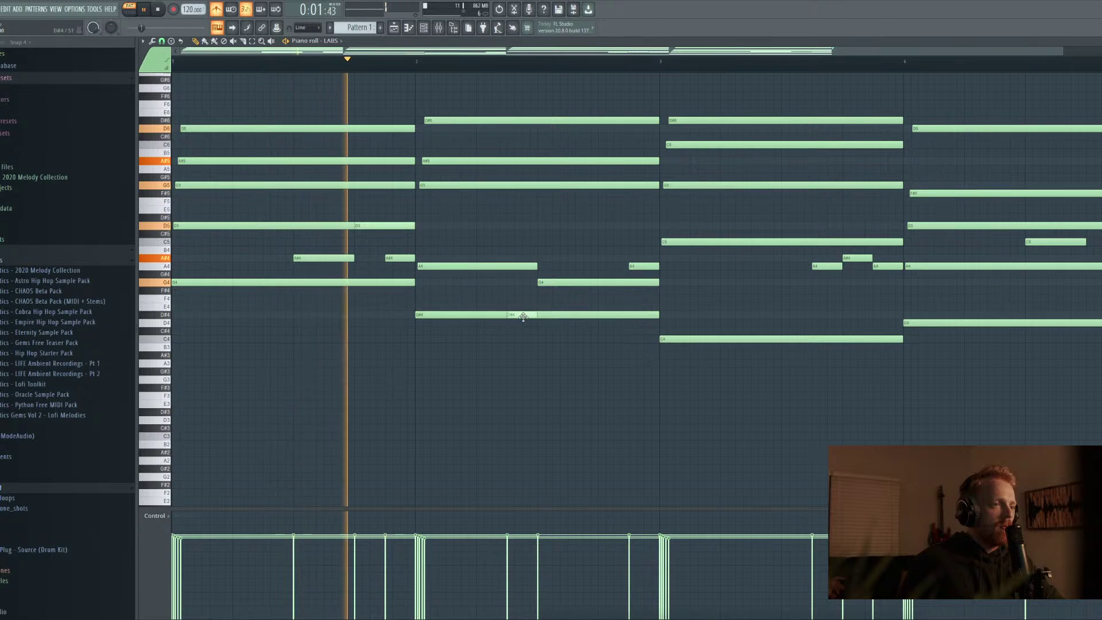
key("space")
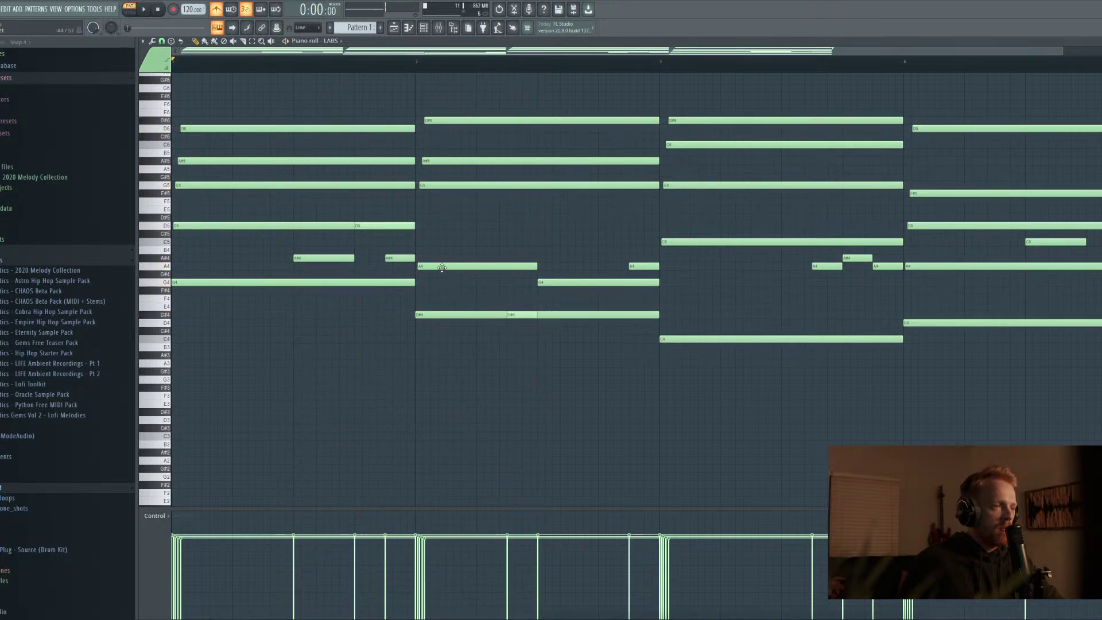
left_click(379, 66)
key("space")
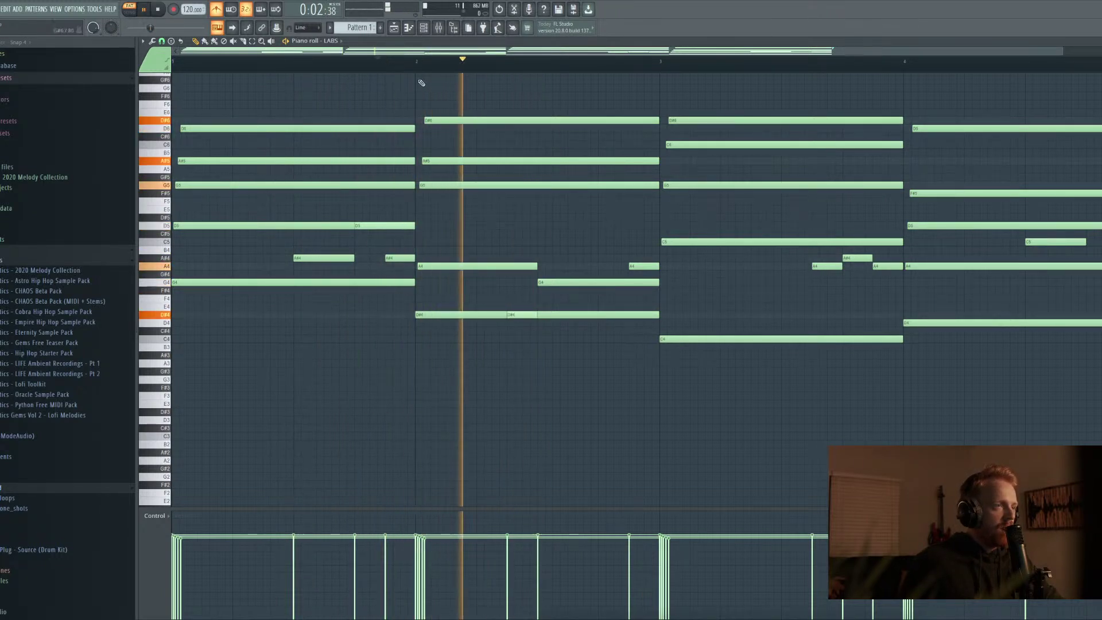
Try the top note of the bar 2 chord at D6 during playback, and return it to D#6
key("space")
left_click_drag(438, 121, 438, 128)
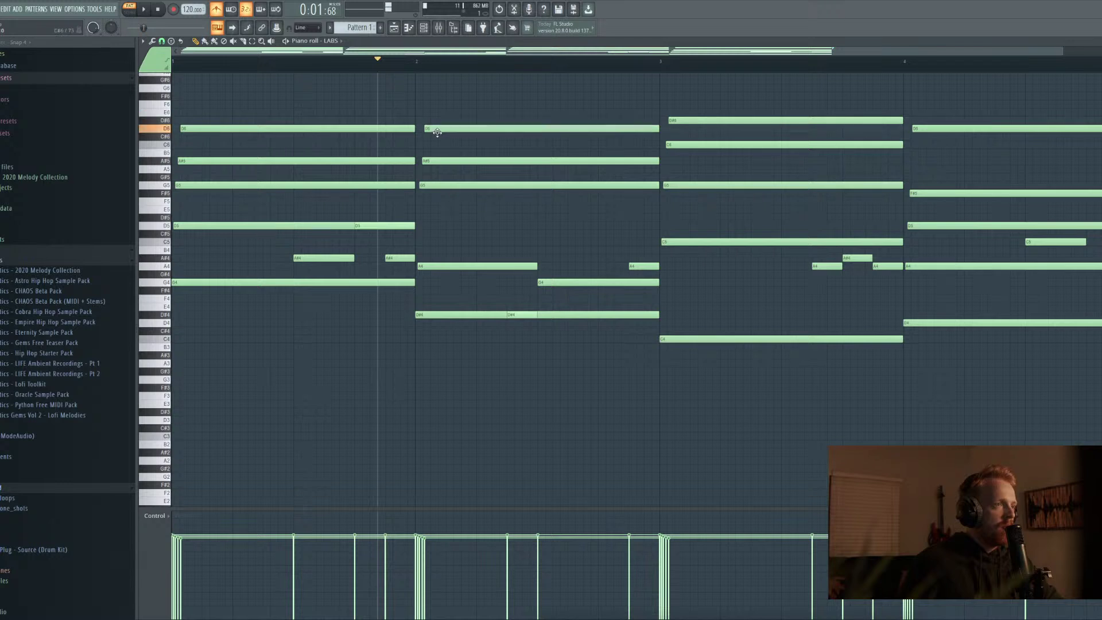
key("space")
key("space")
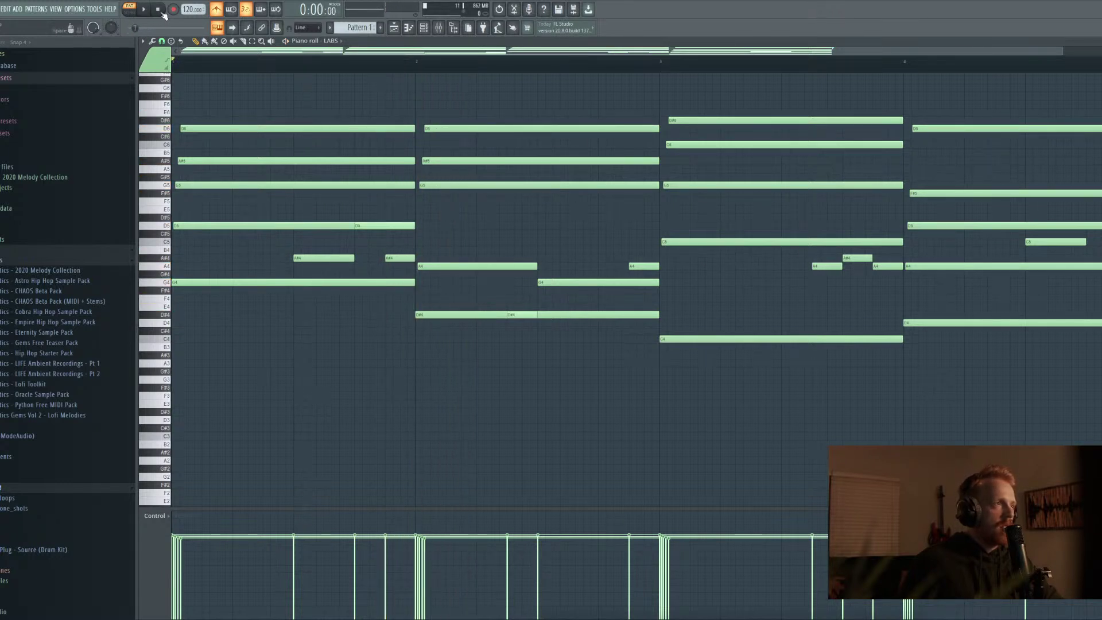
key("space")
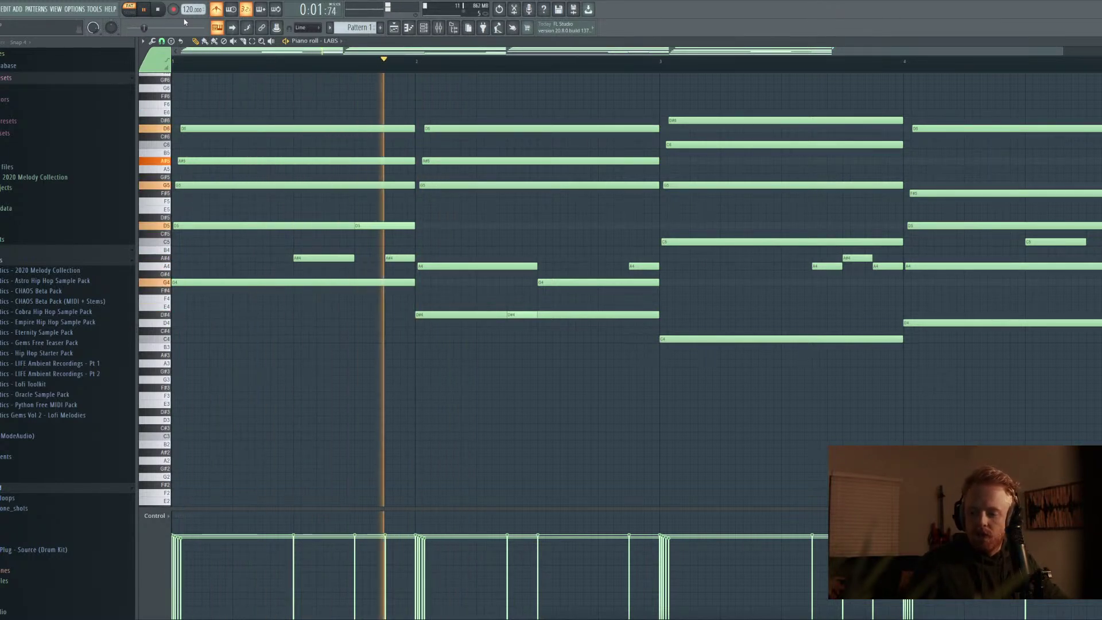
key("space")
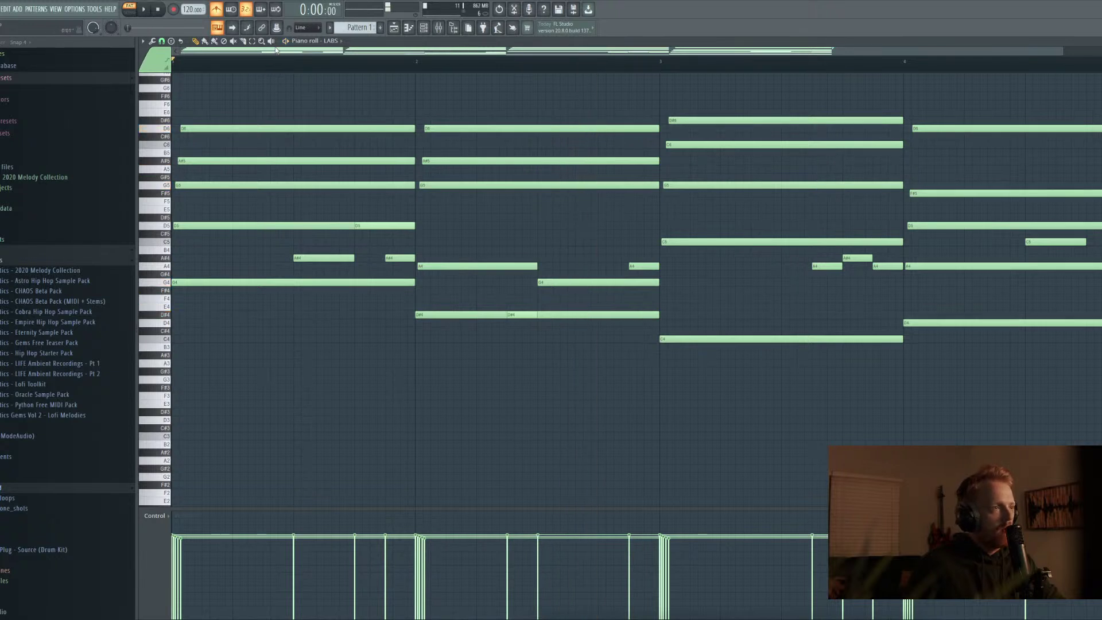
key("space")
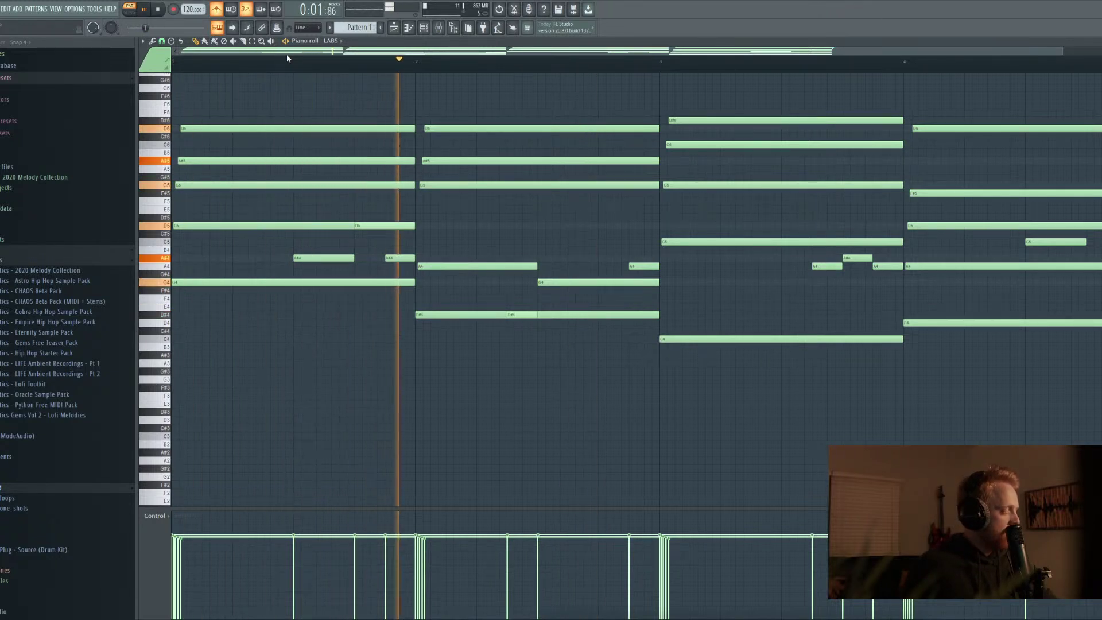
key("space")
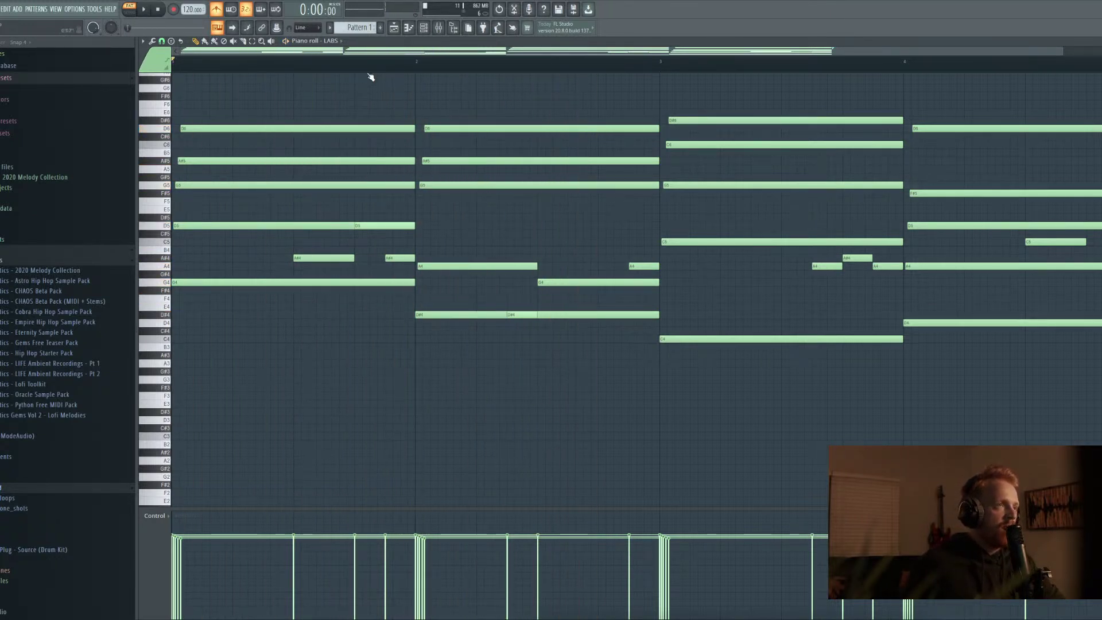
key("space")
left_click_drag(439, 128, 438, 120)
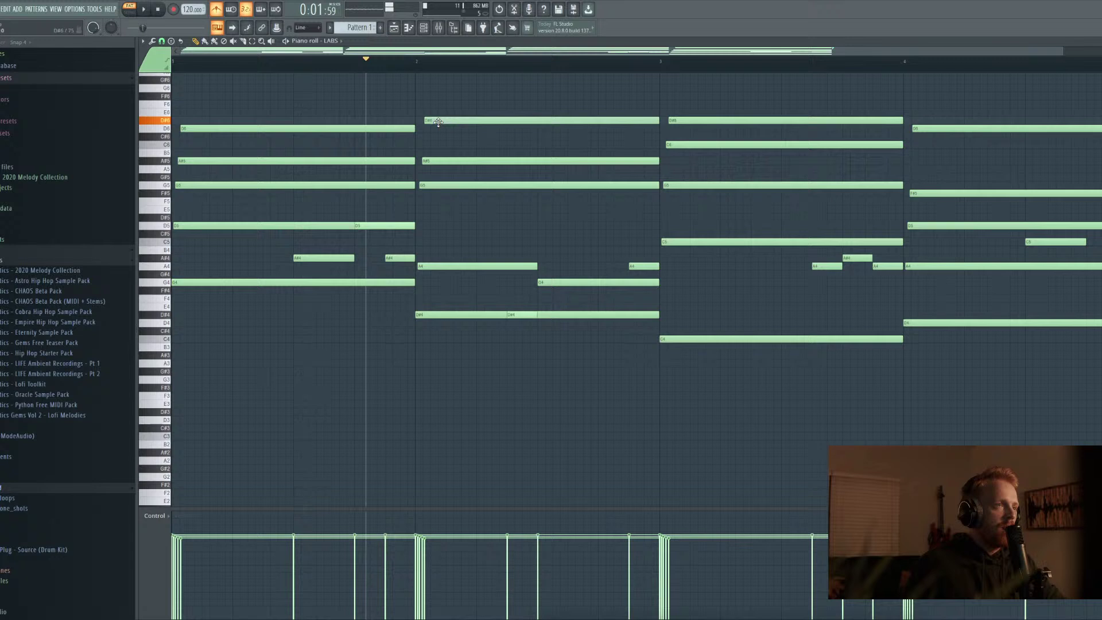
Lower the bar 2 chord's A#5 to A5 and its G5 to F#5, trying F5 as well, and play the transition
key("space")
left_click(440, 160)
left_click_drag(440, 162, 439, 194)
key("space")
key("space")
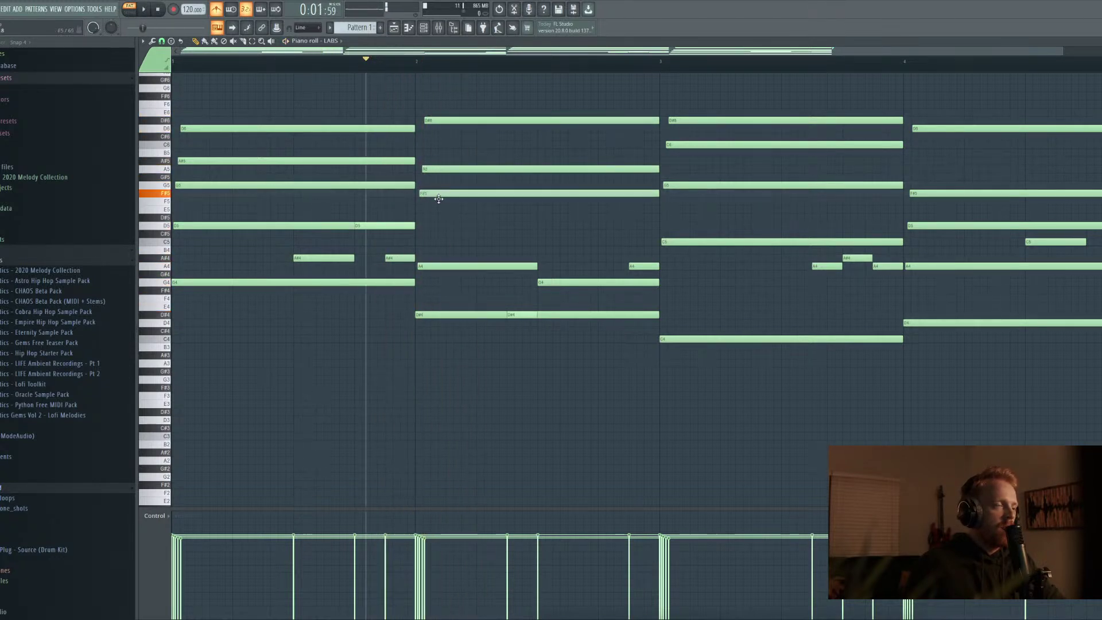
key("space")
key("space")
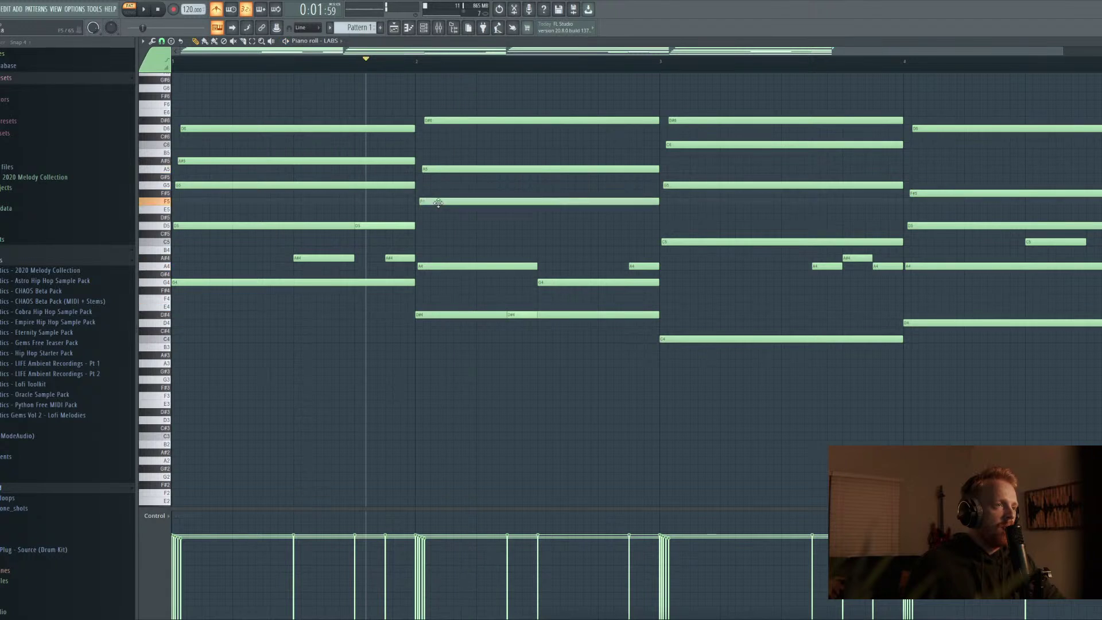
left_click(438, 194)
key("space")
left_click(157, 10)
key("space")
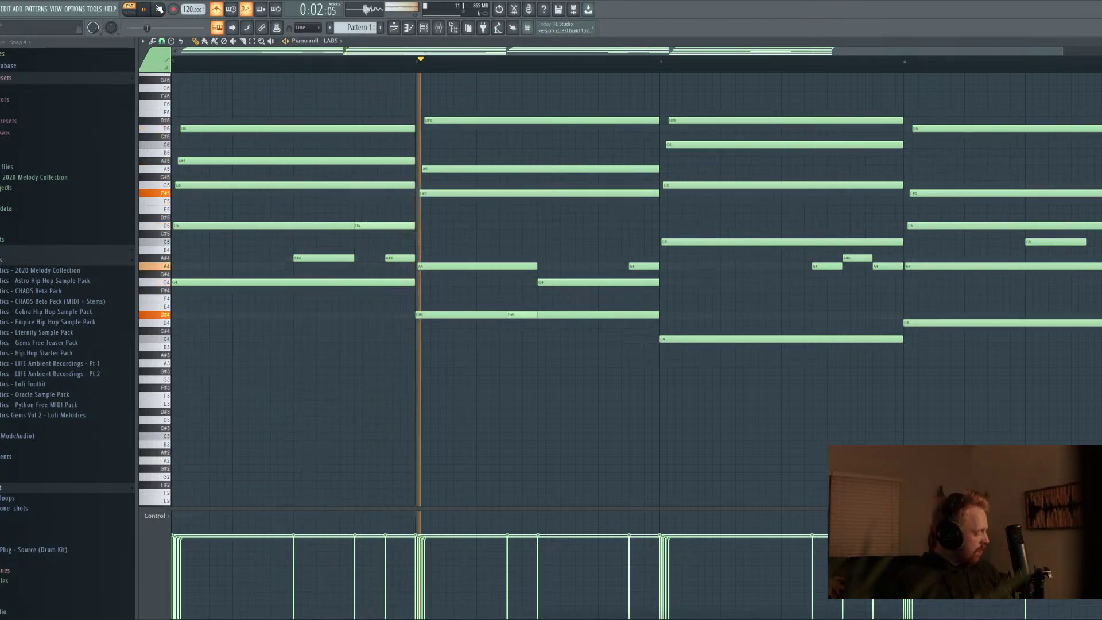
key("space")
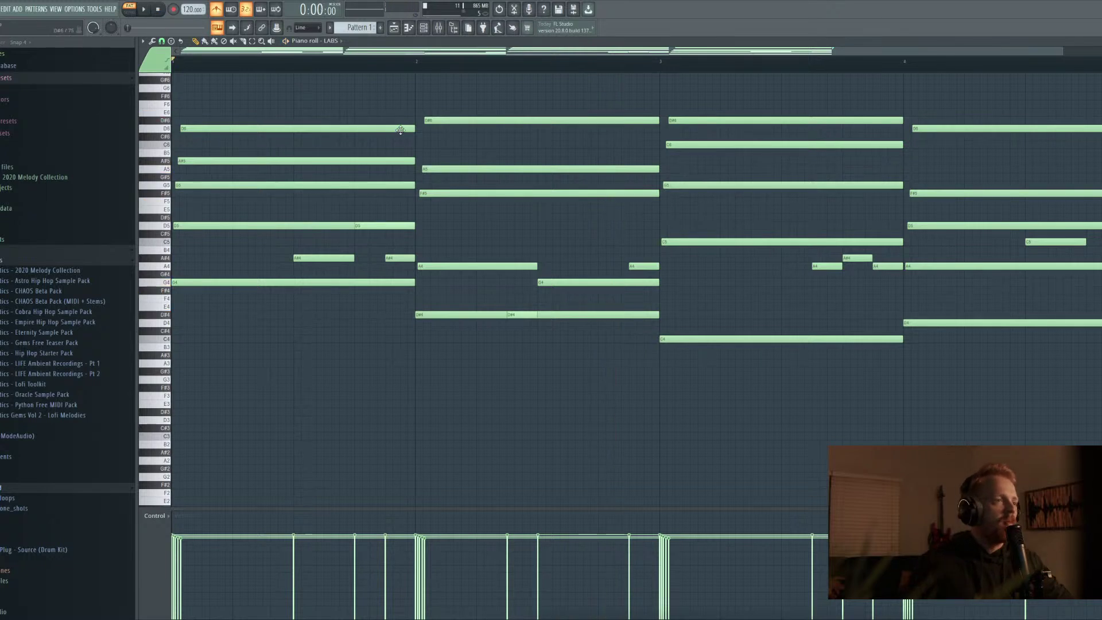
Replace the long F#5 in bar 2 with F5, lower that note to D#5, and play the progression
left_click_drag(426, 195, 425, 210)
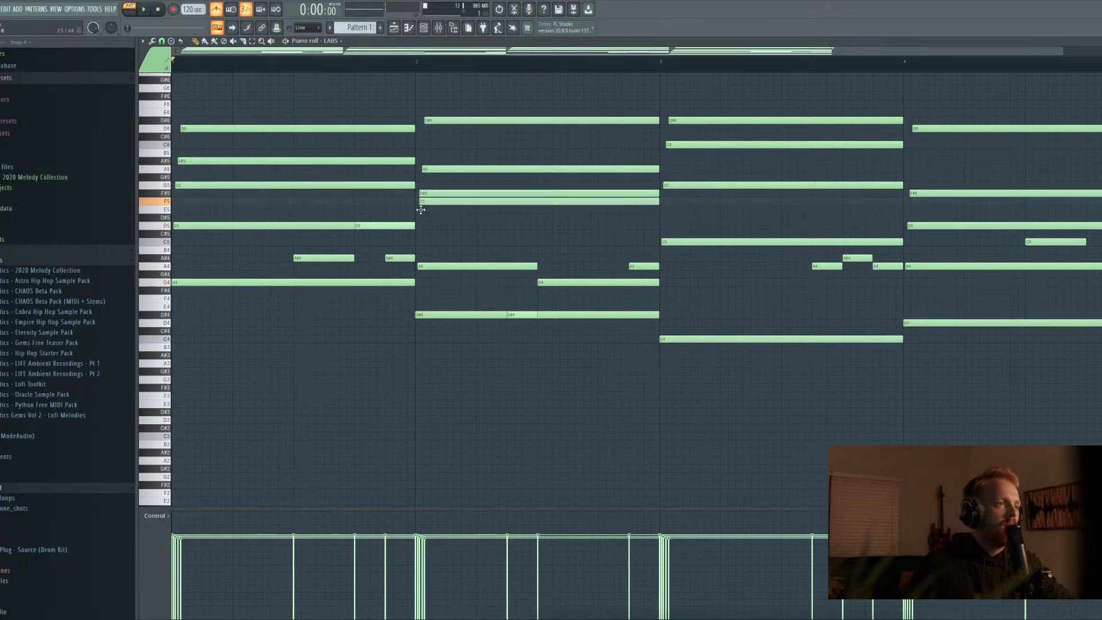
key("space")
right_click(427, 195)
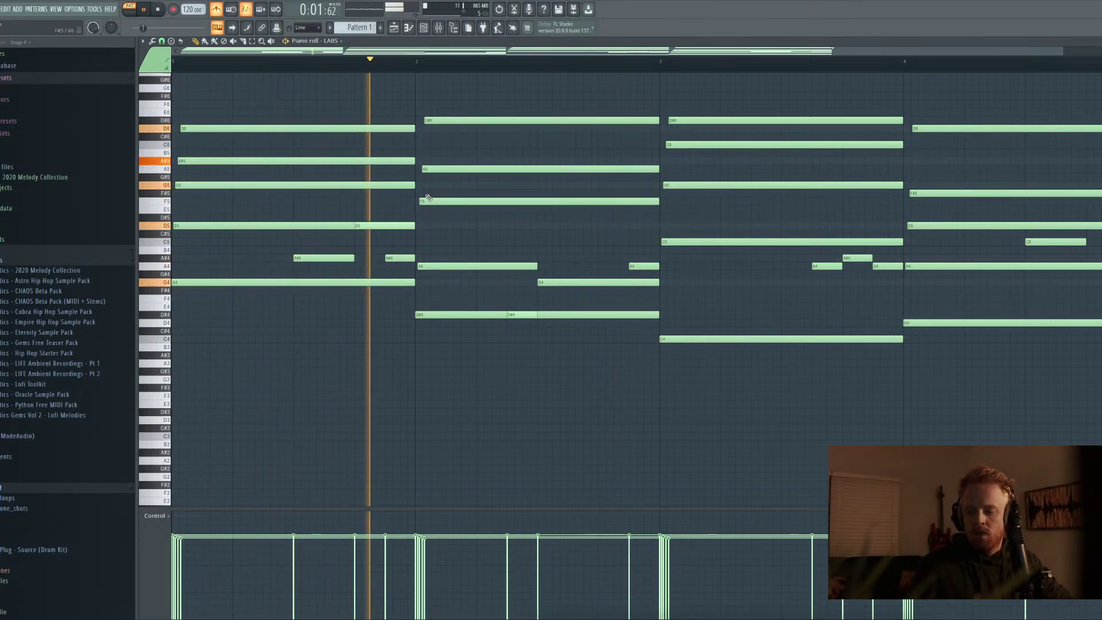
key("space")
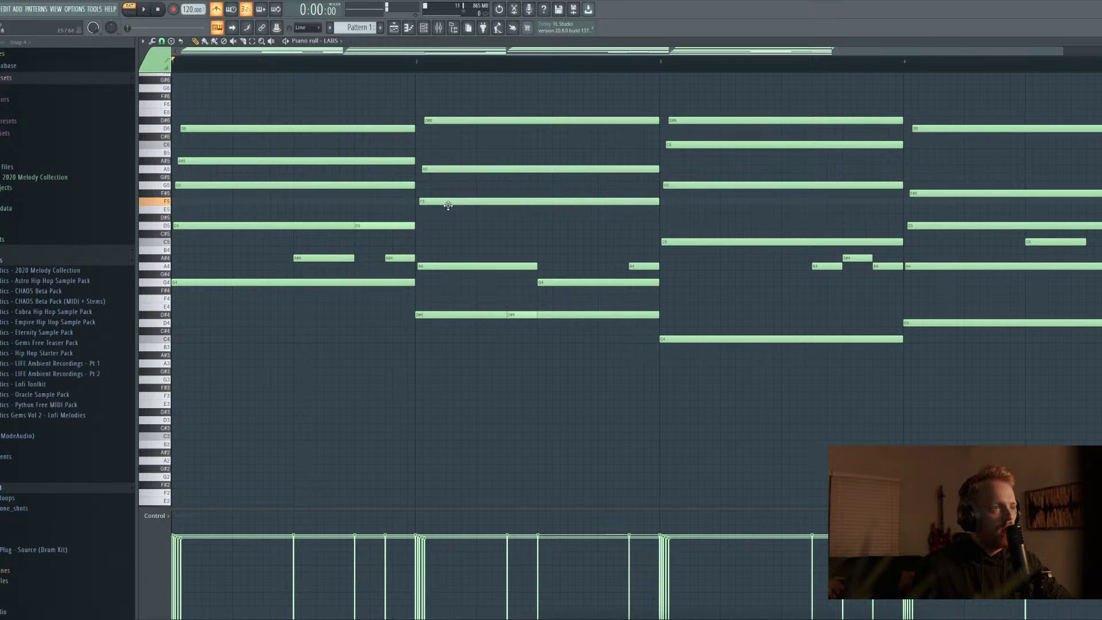
left_click_drag(448, 205, 471, 217)
key("space")
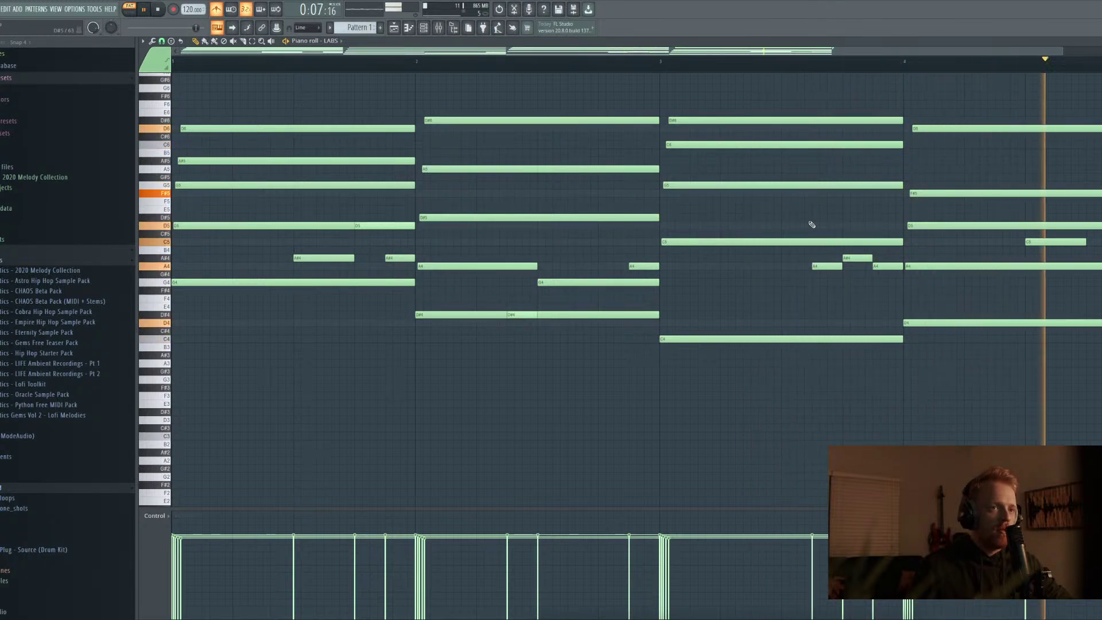
Shift the short C5 in bar 4 an eighth of a bar earlier, play the progression, and reopen the LABS piano roll
key("space")
key("space")
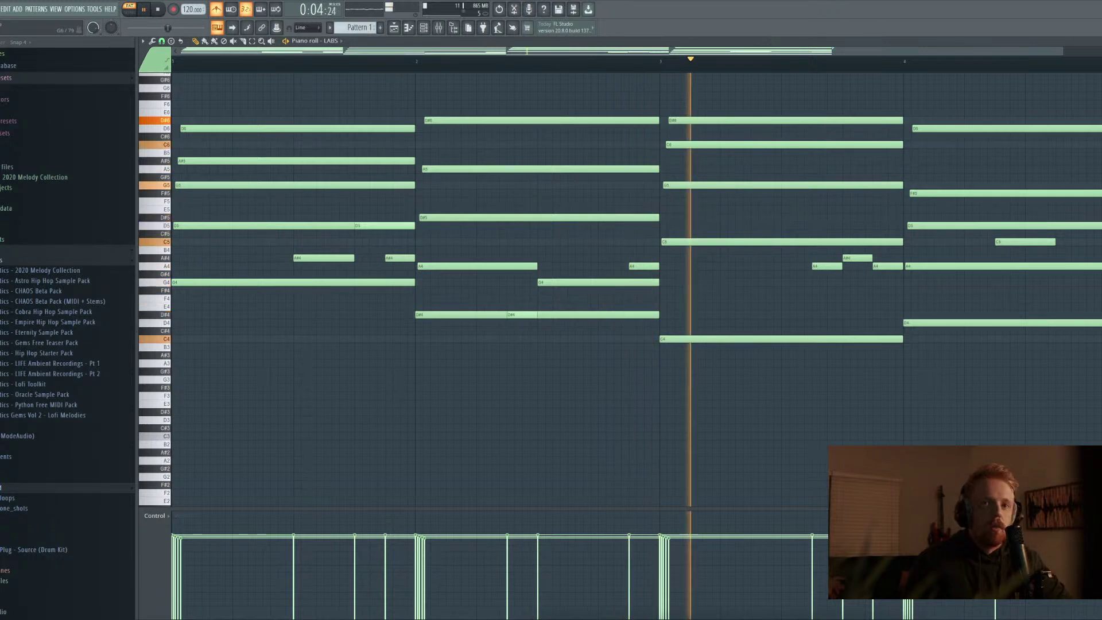
key("F7")
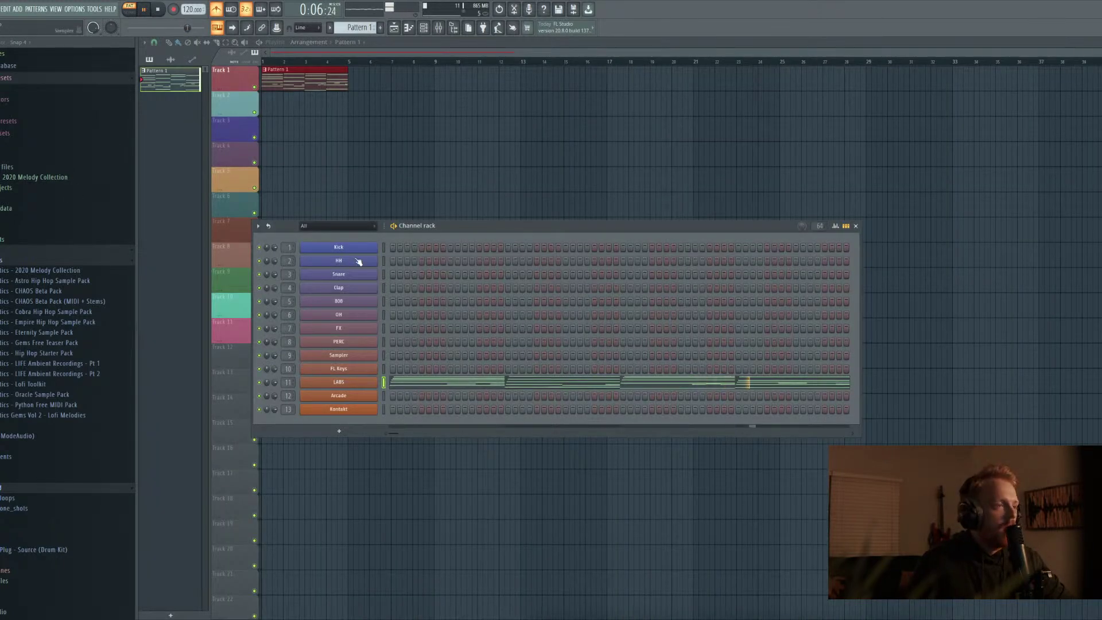
left_click(496, 382)
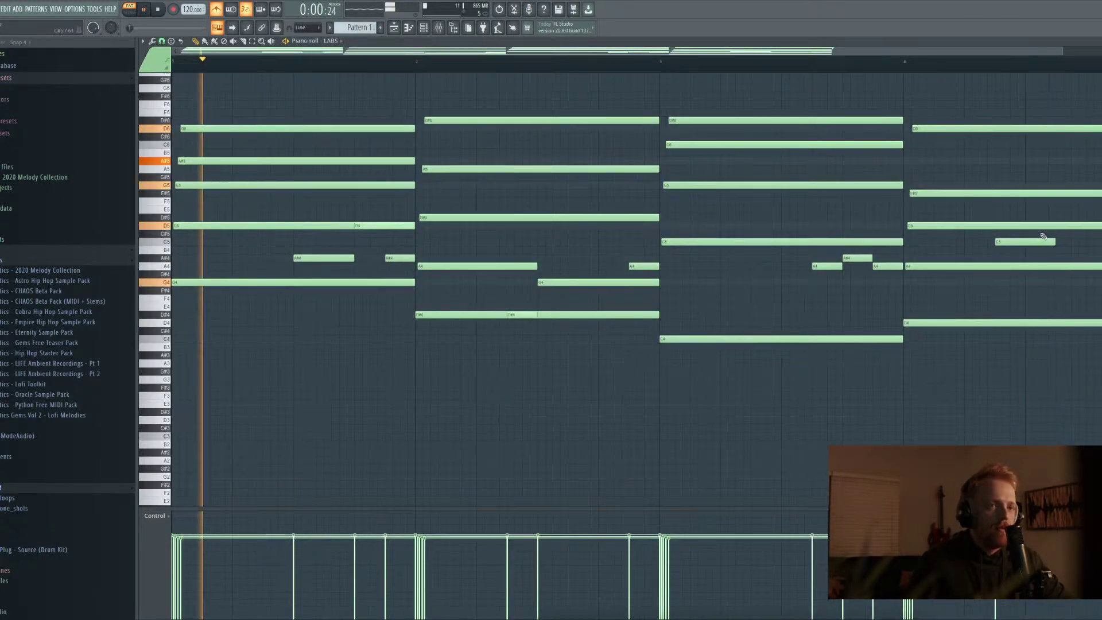
Add a D5 directly after the short C5 in bar 4, trying B4 first, and play the progression
left_click(1067, 249)
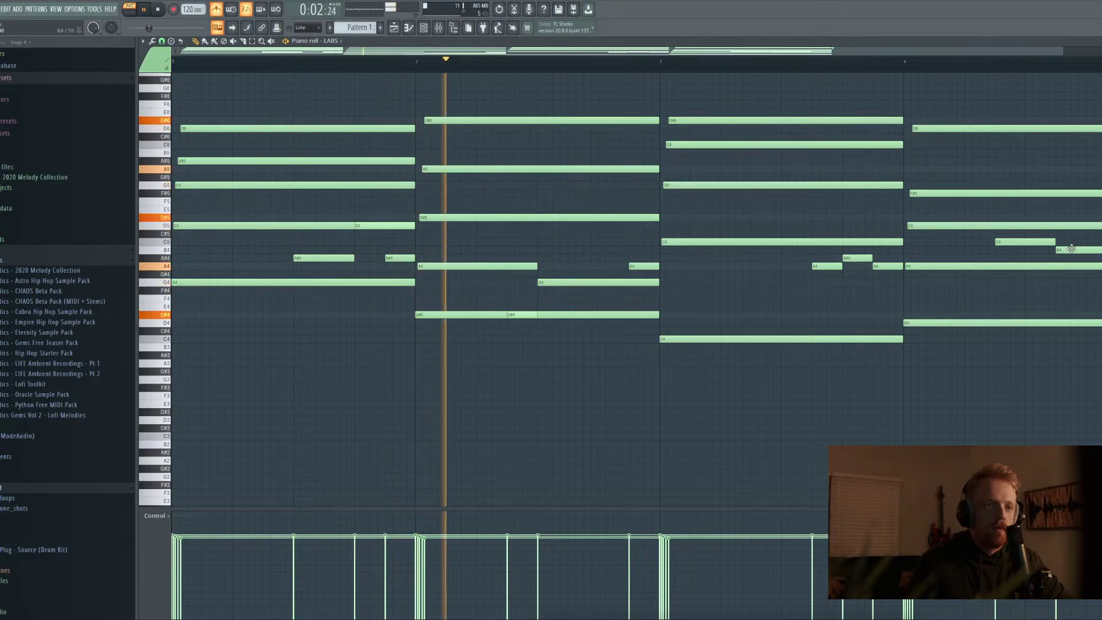
left_click(983, 63)
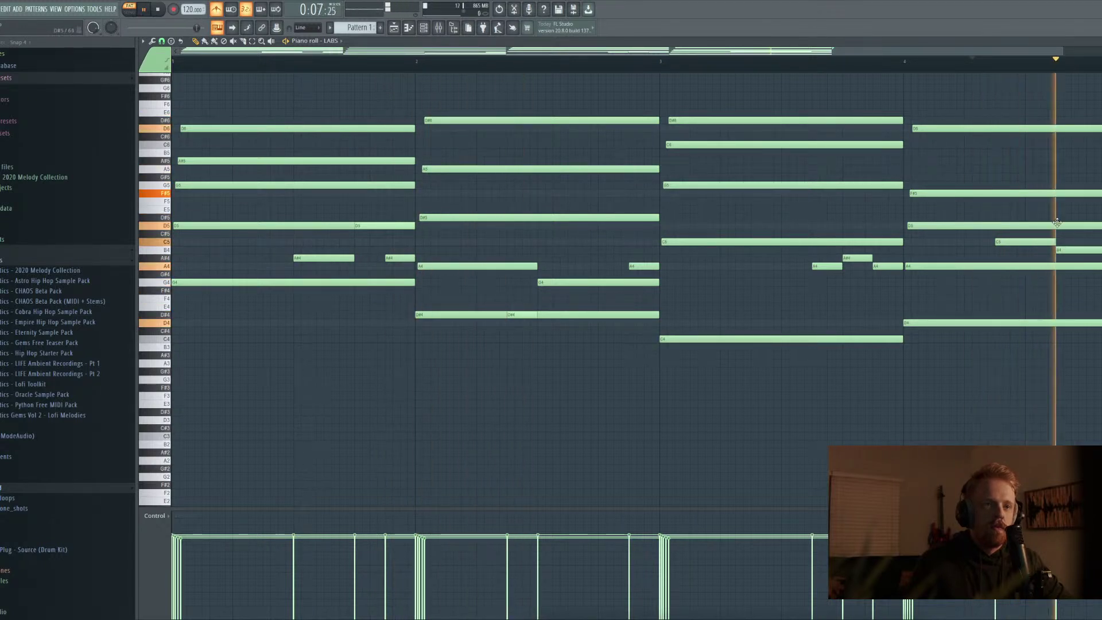
key("space")
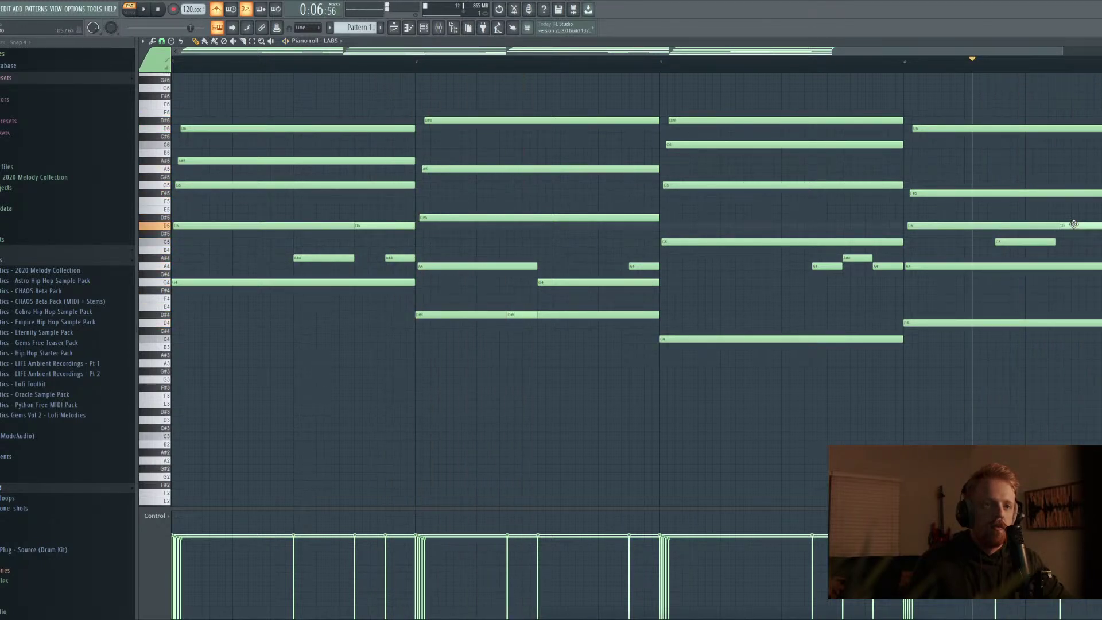
key("space")
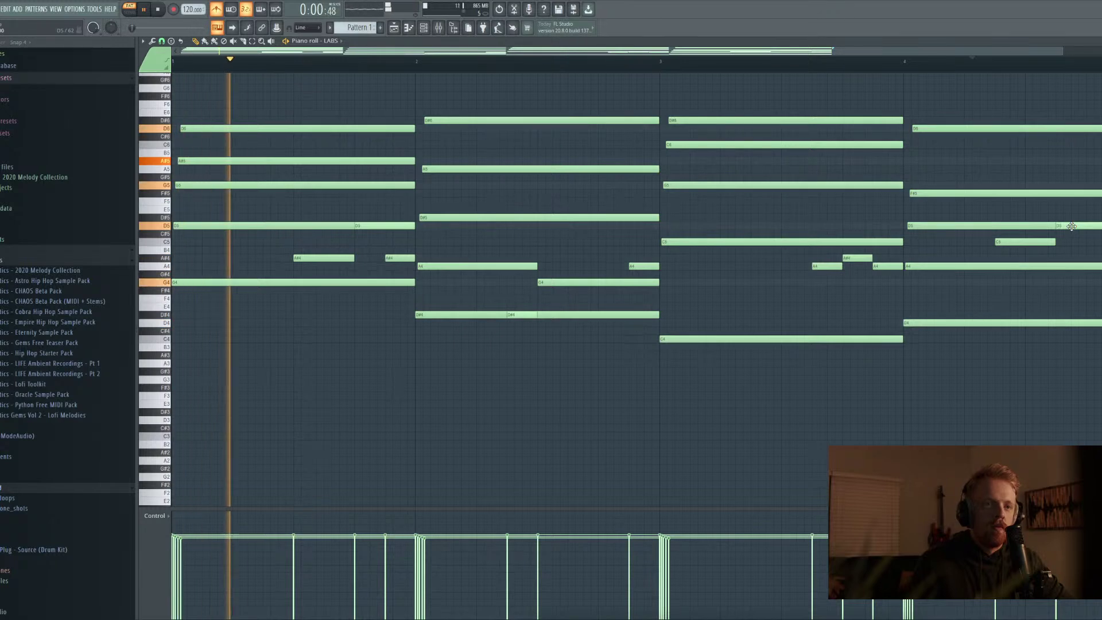
key("space")
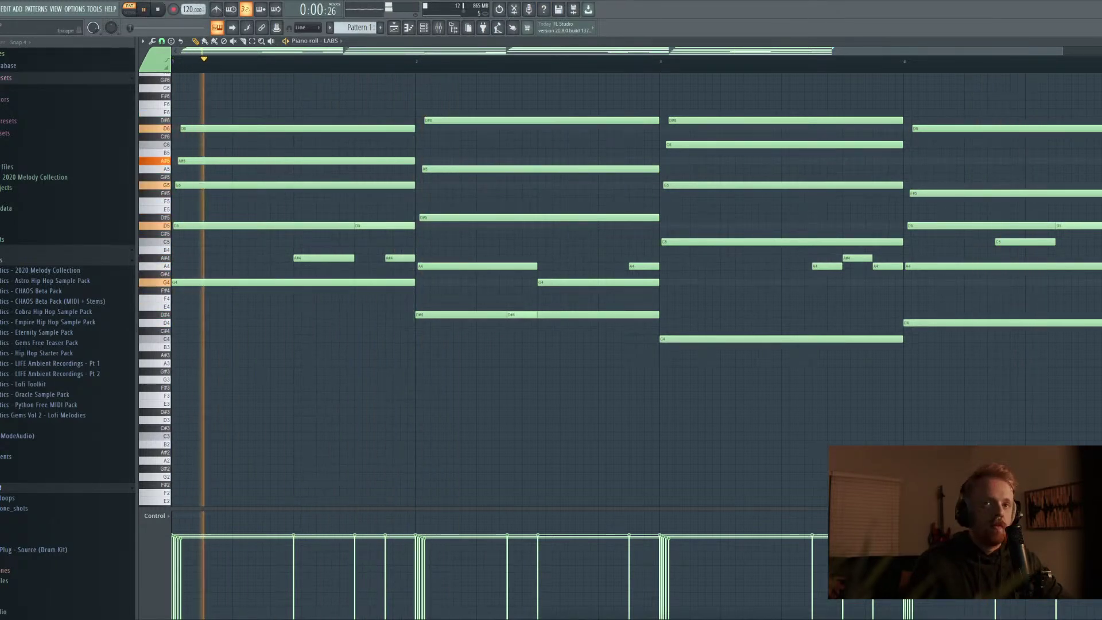
key("F5")
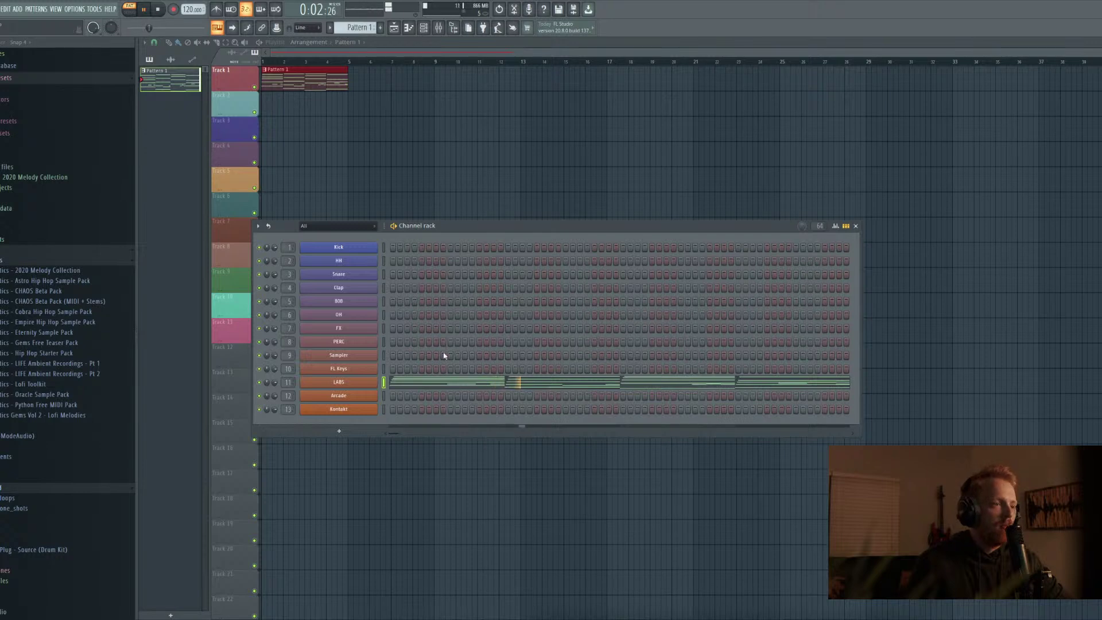
left_click(456, 388)
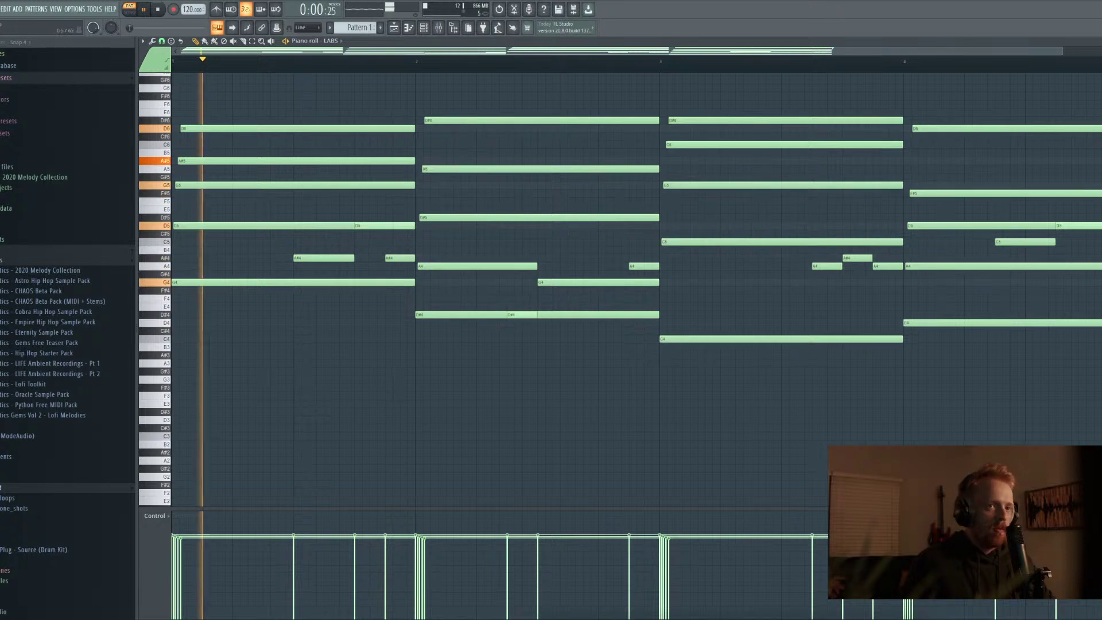
key("F7")
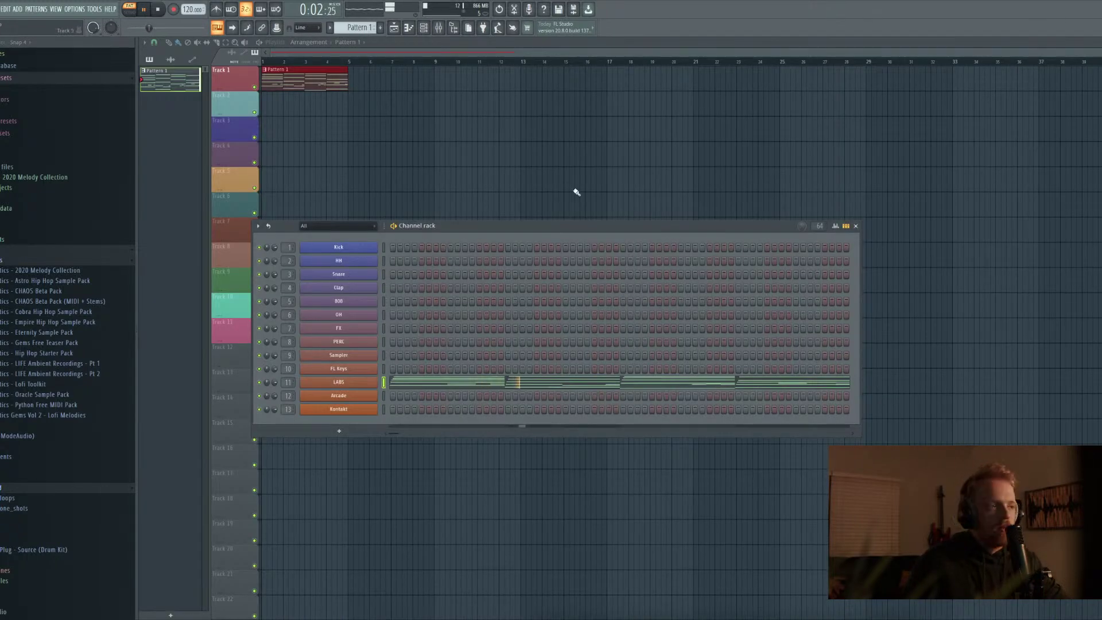
left_click(439, 382)
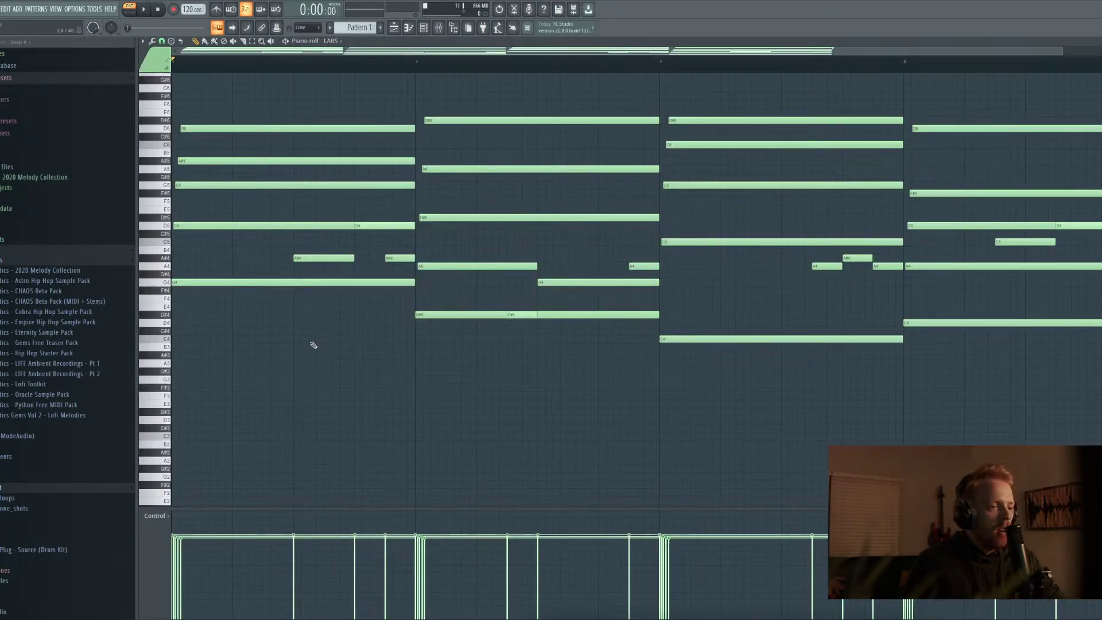
Open LABS, load the Mandolin: Fingered 2 preset with its large knob at 41%, and return to the LABS piano roll
key("F7")
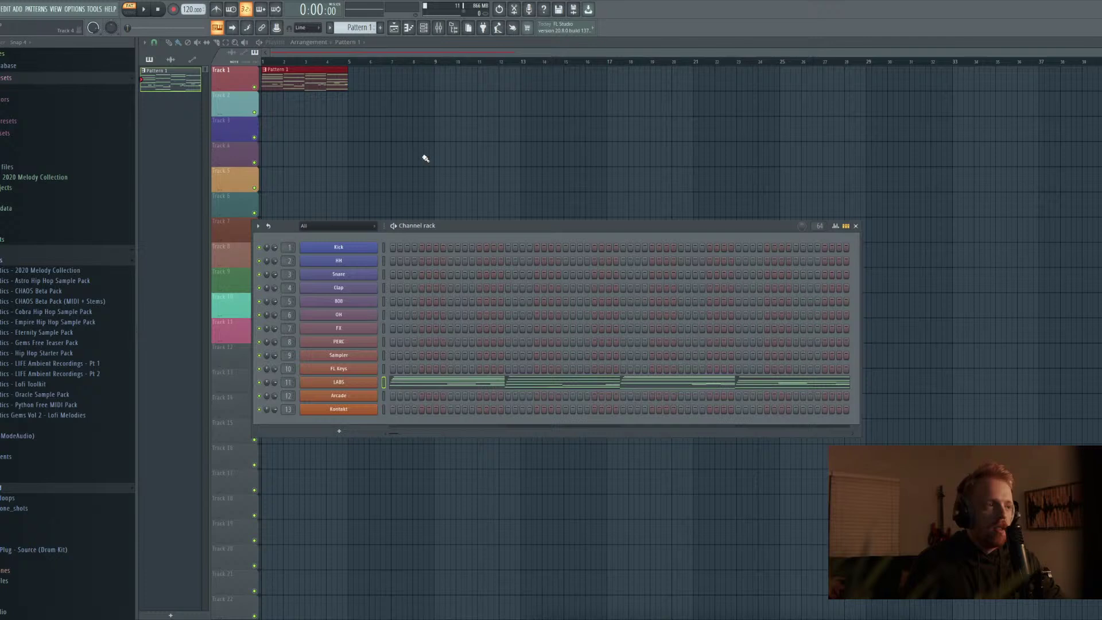
left_click(351, 381)
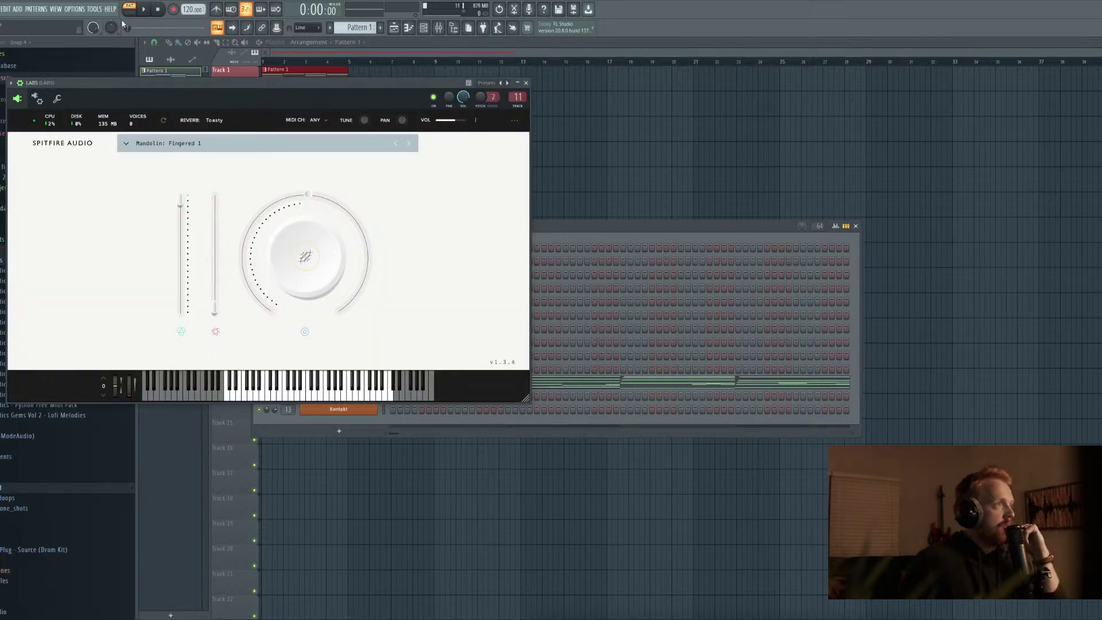
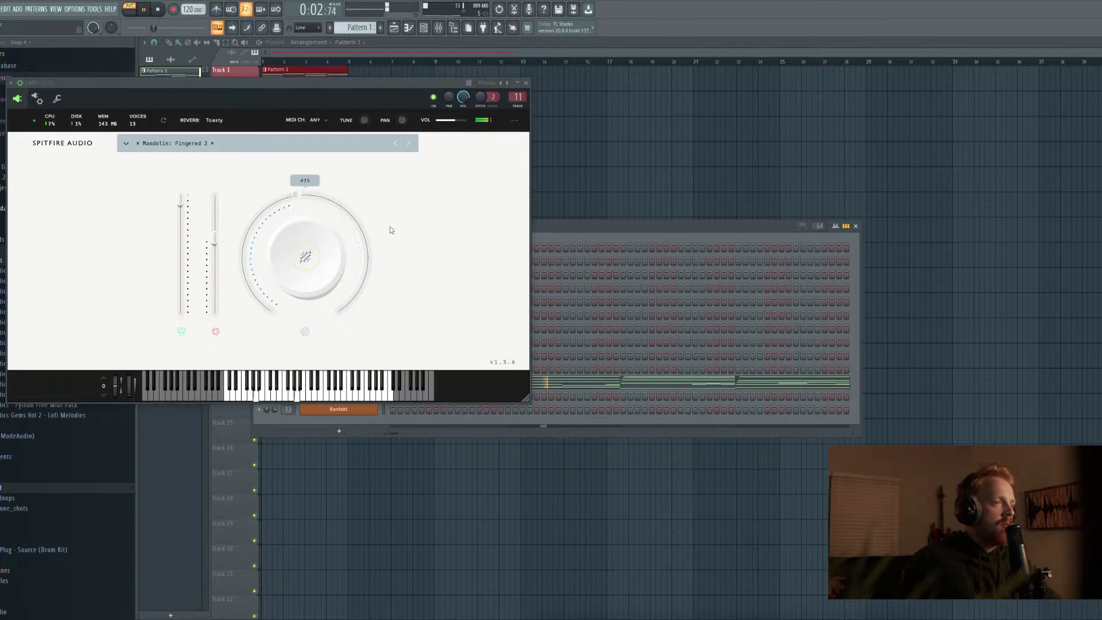
left_click(592, 372)
left_click(525, 83)
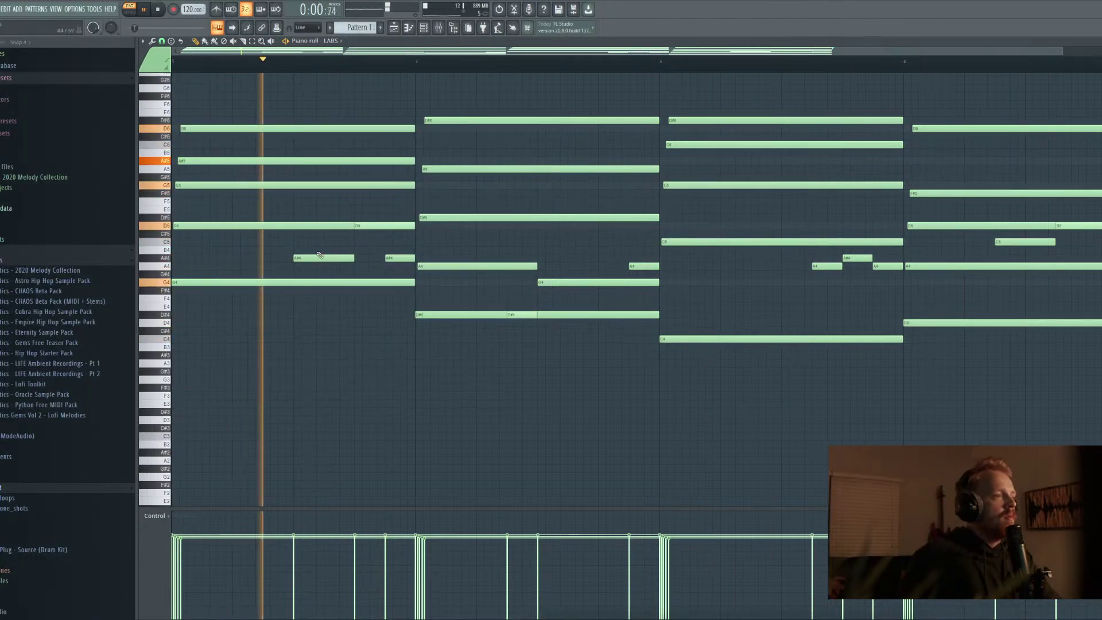
Shift the first short A#4 in bar 1 an eighth of a bar earlier, enable the metronome, and play the progression
key("space")
scroll(314, 261, "up", 3)
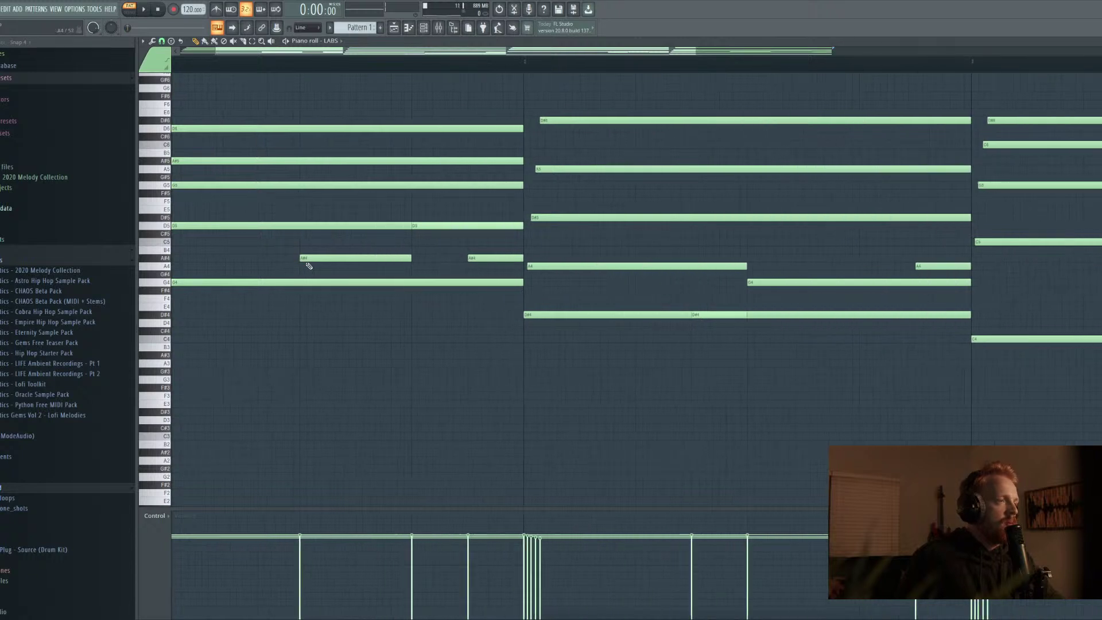
scroll(472, 288, "up", 2)
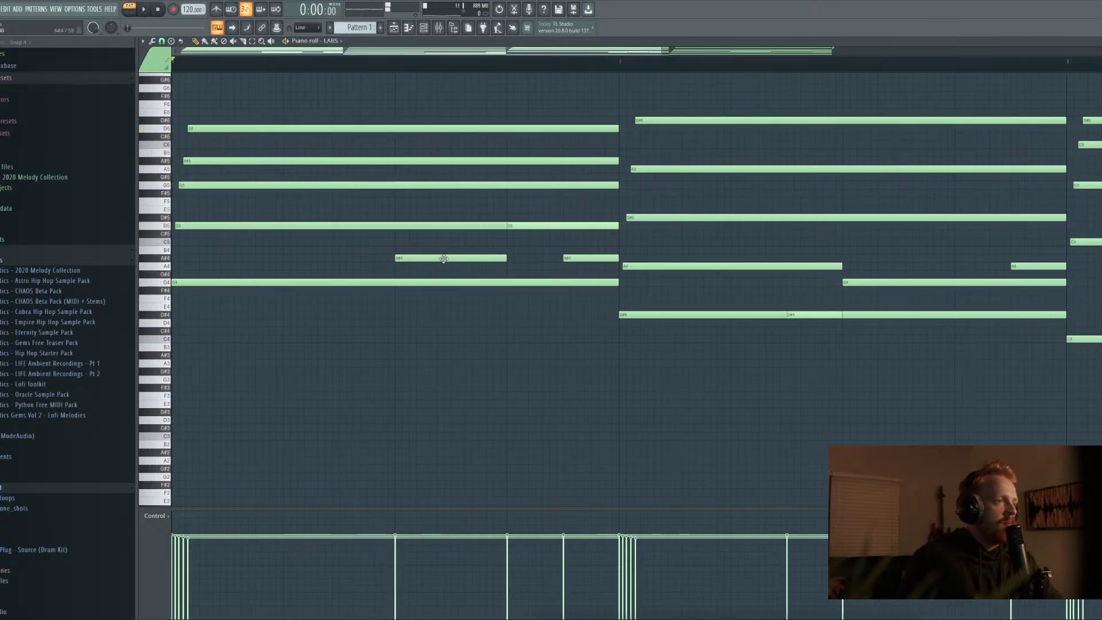
left_click_drag(335, 258, 368, 259)
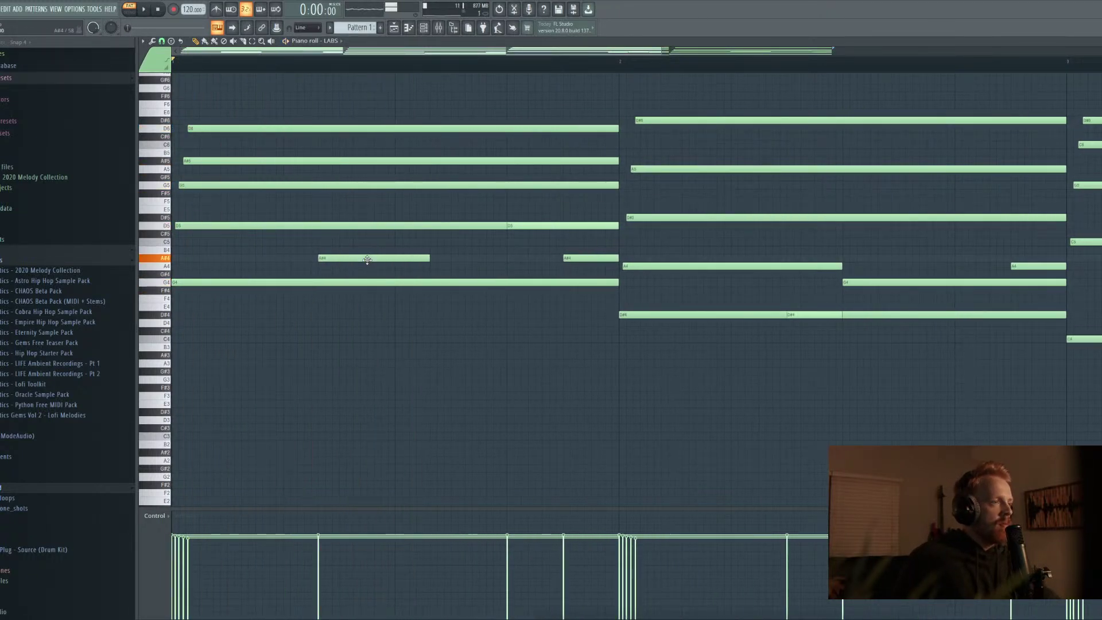
key("space")
left_click(159, 10)
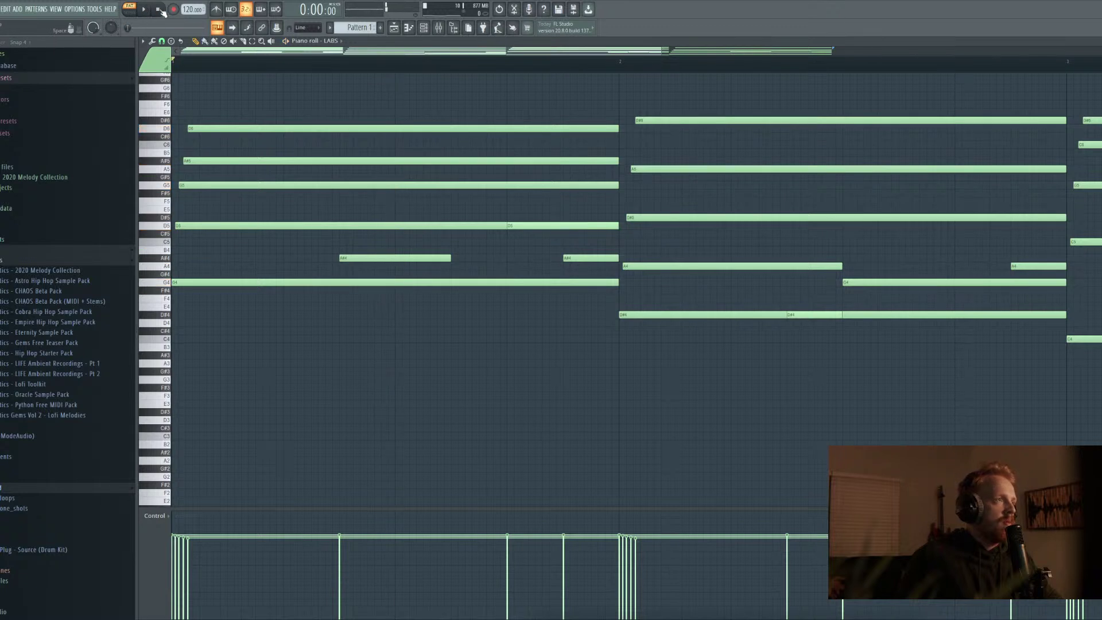
left_click(216, 9)
key("space")
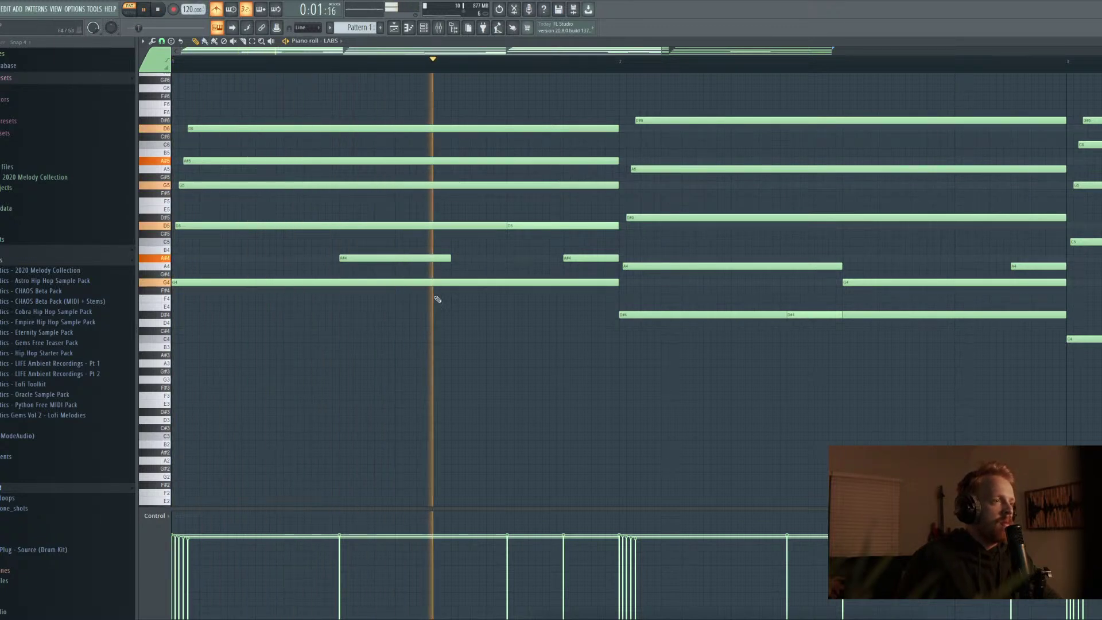
Add a one-beat D5 directly after the first short A#4 in bar 1, trying C5 first, and play the progression
key("space")
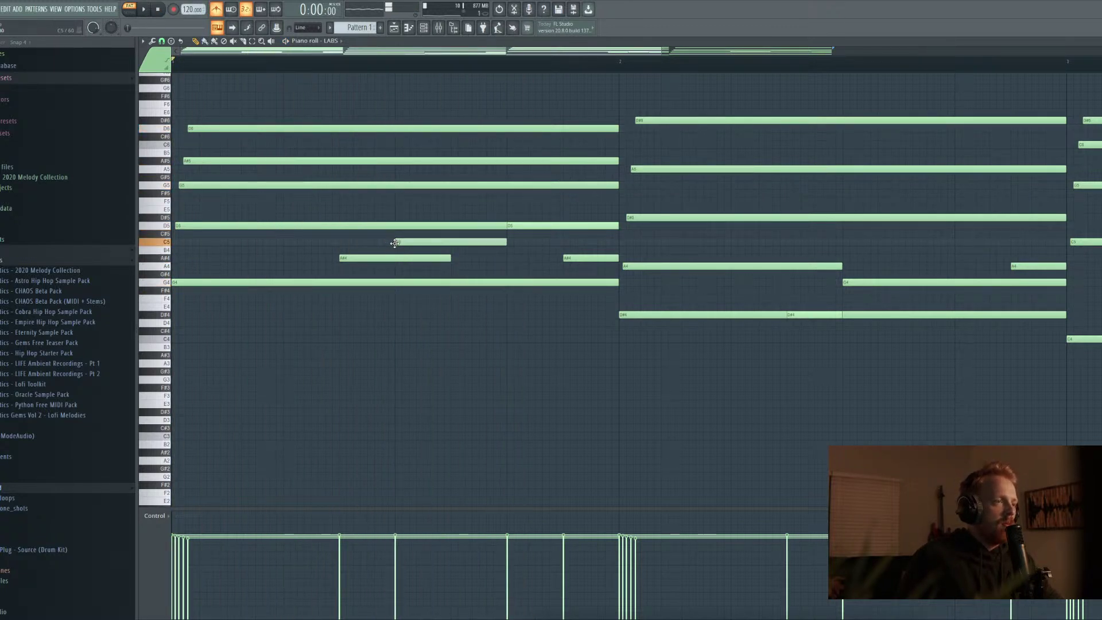
key("space")
left_click_drag(395, 243, 442, 243)
key("space")
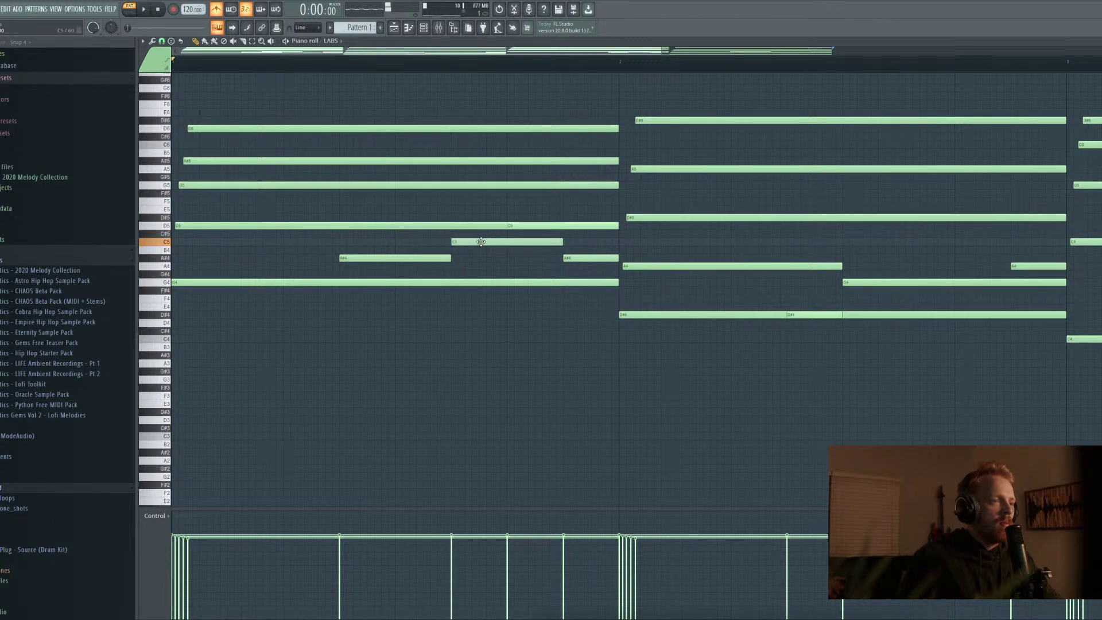
key("space")
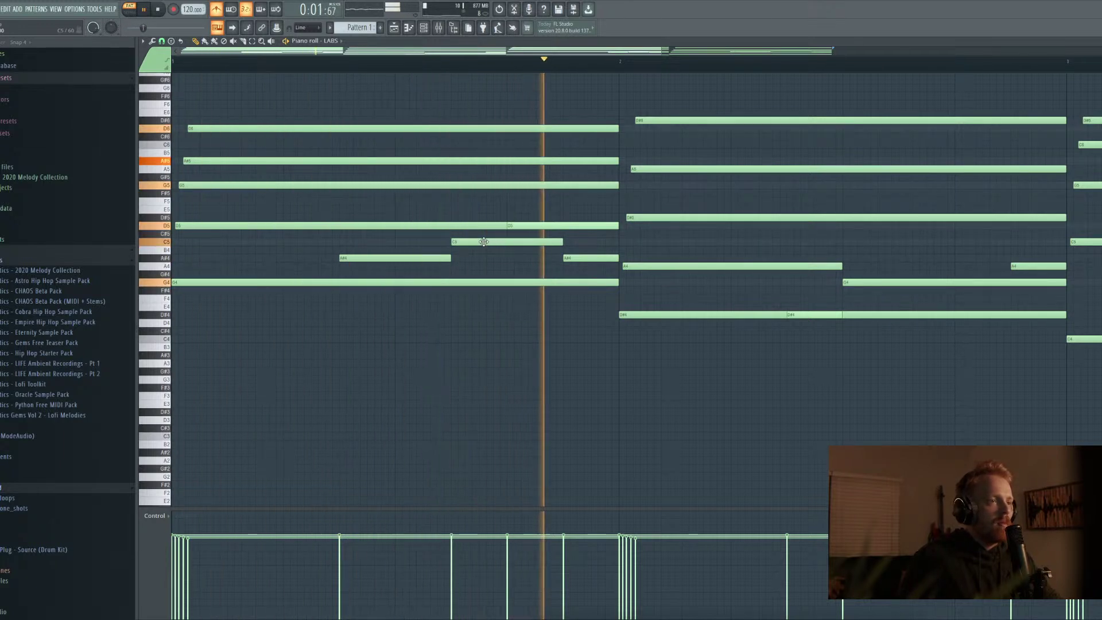
key("space")
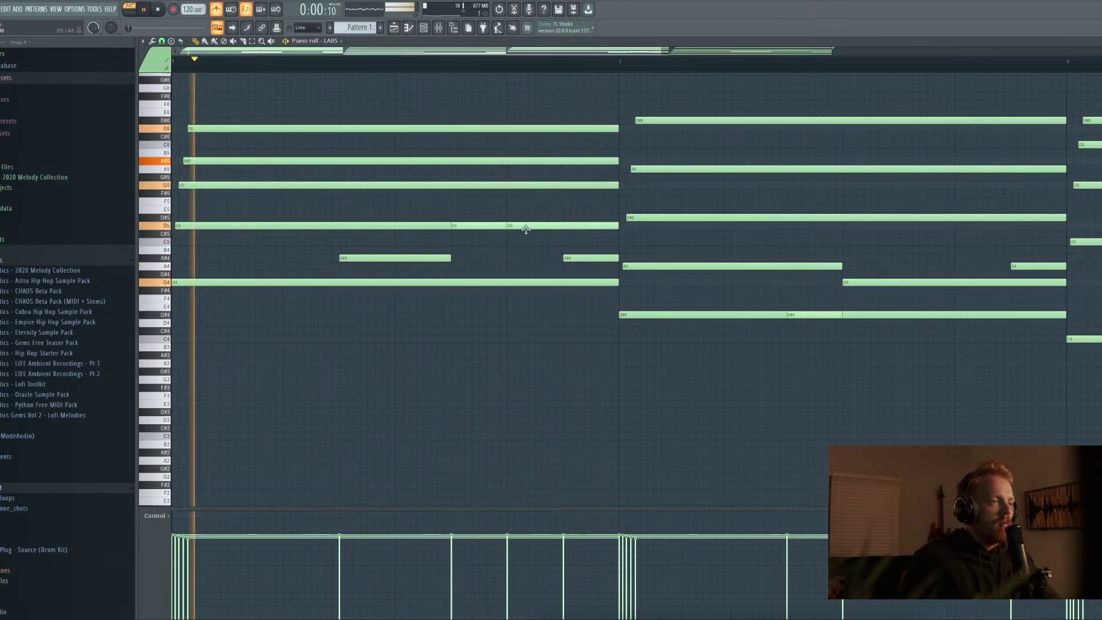
Lower the late D5 in bar 1 to A#4, trying C5, B4 and D#5 first, lower the last short note to A4, and play
left_click_drag(526, 229, 531, 244)
key("space")
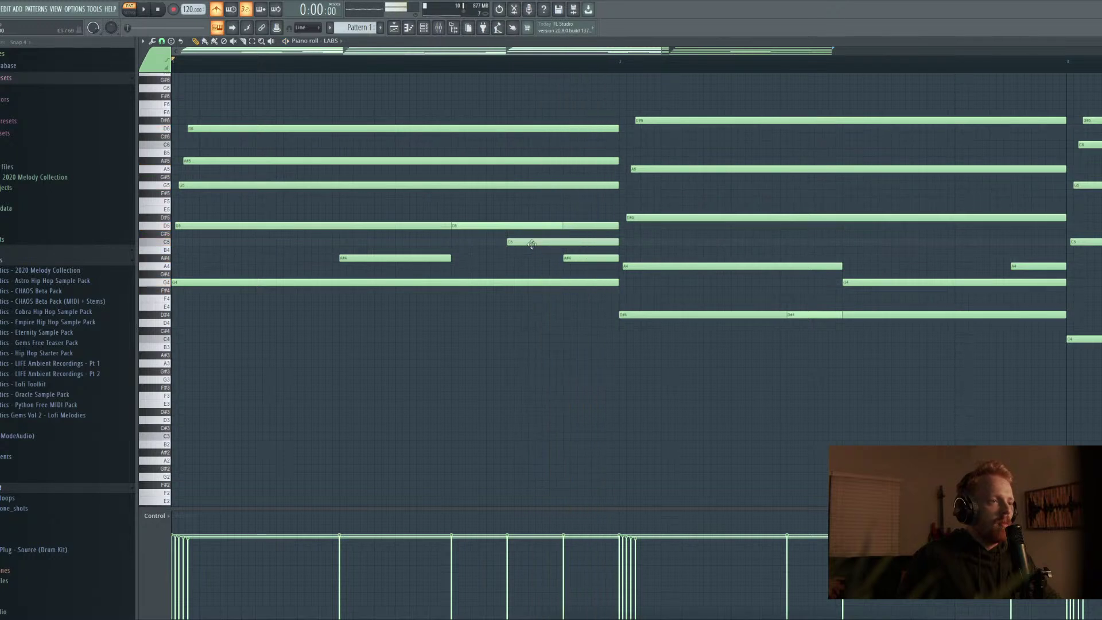
key("space")
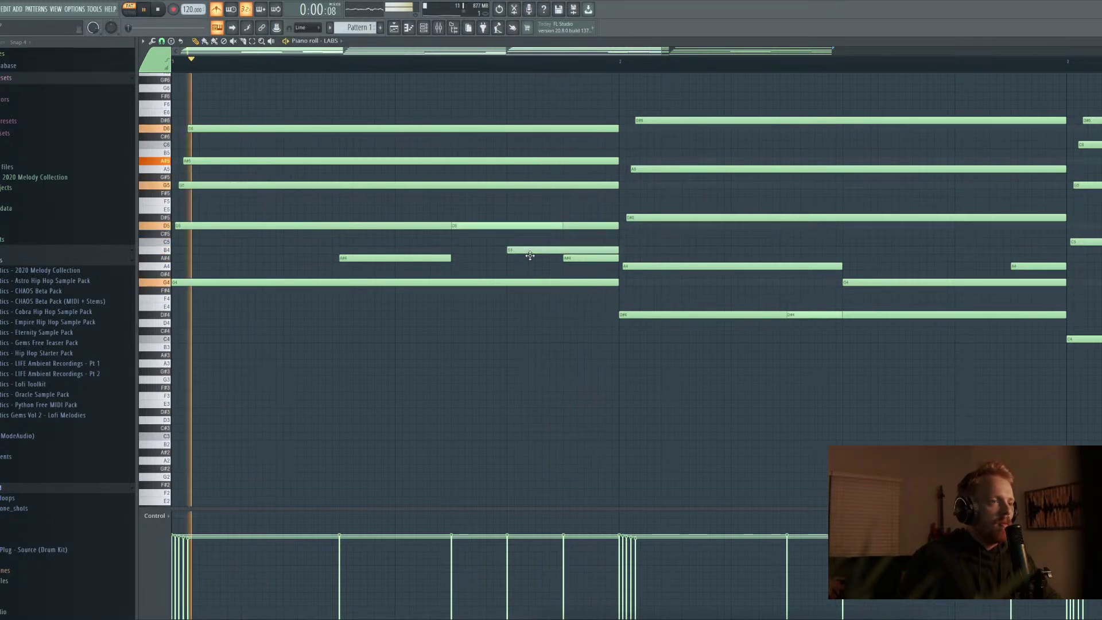
key("space")
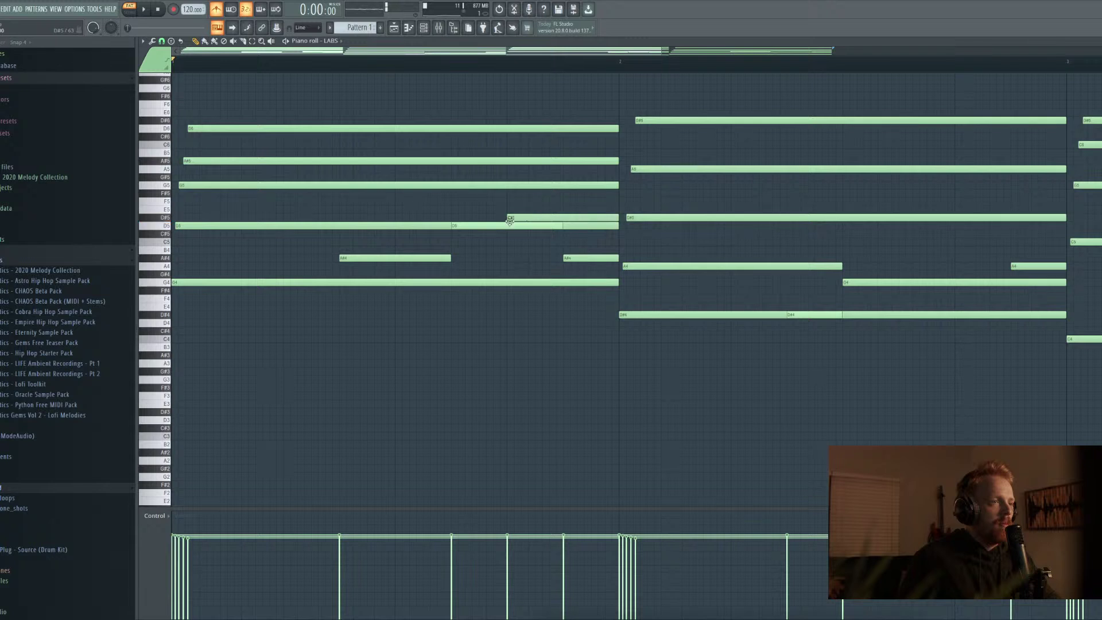
key("space")
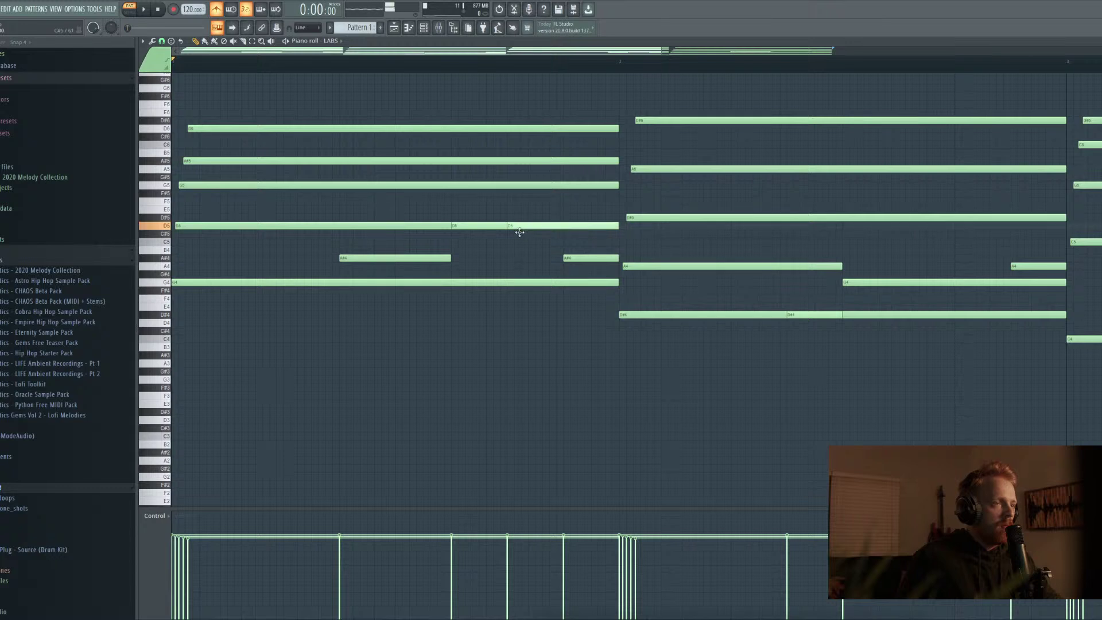
key("space")
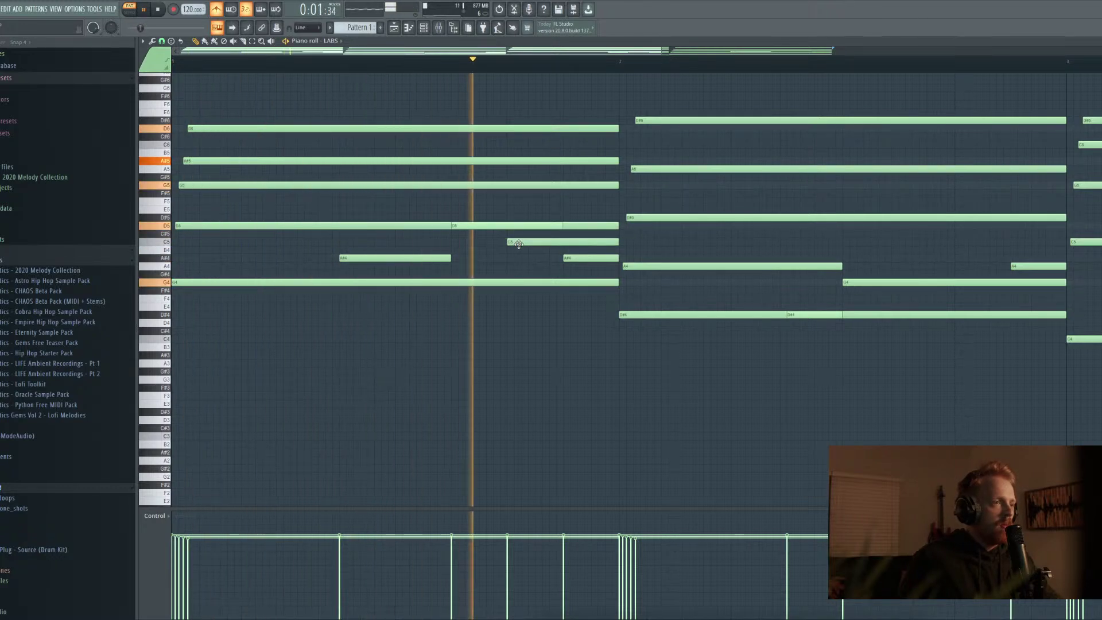
key("space")
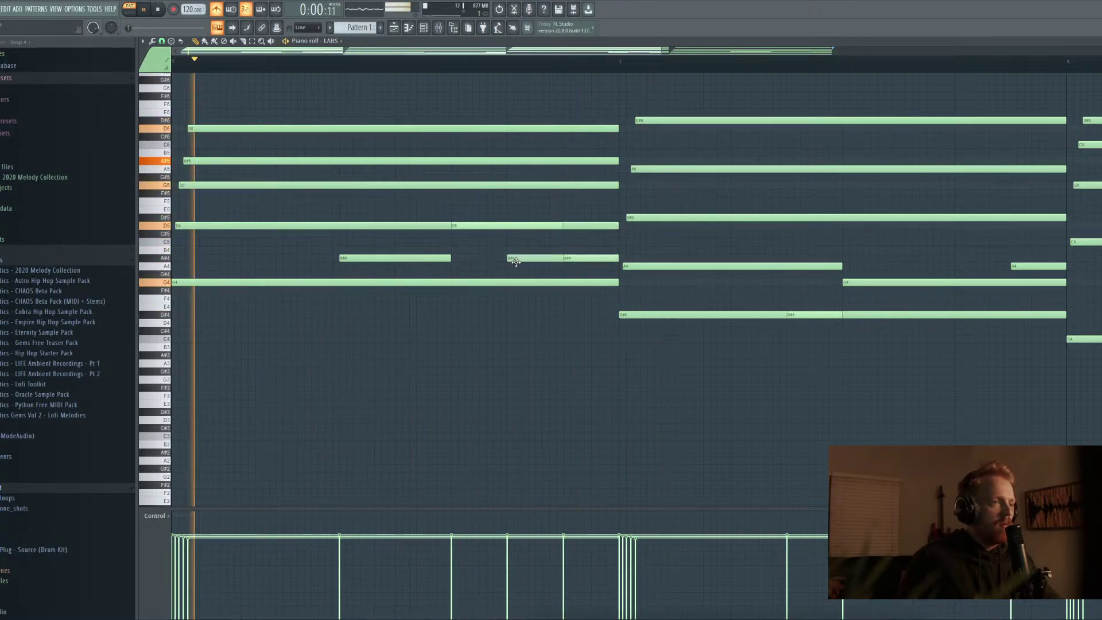
key("space")
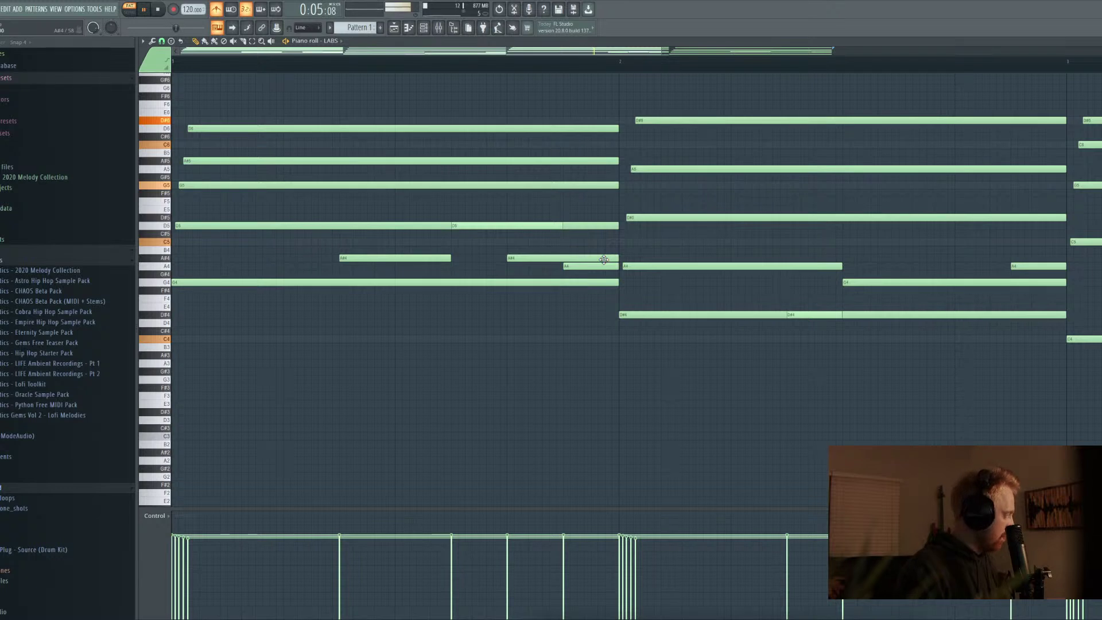
Add a G4 about one beat long mid-bar 3, trying and removing an overlapping A4, A#4 or C5, and play the progression
scroll(870, 293, "down", 2)
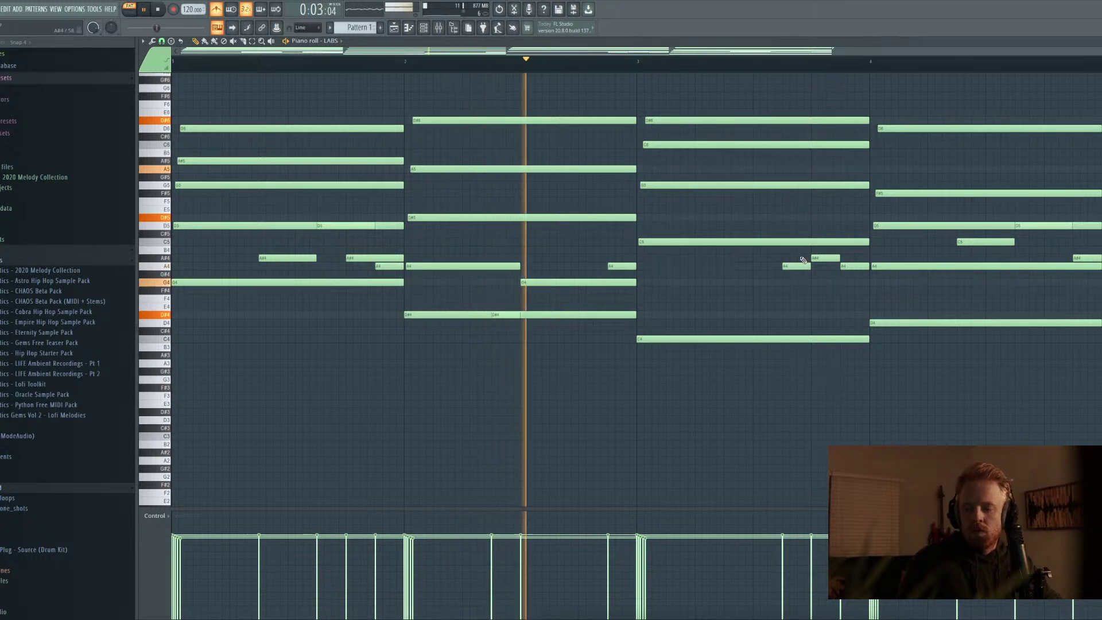
left_click(735, 282)
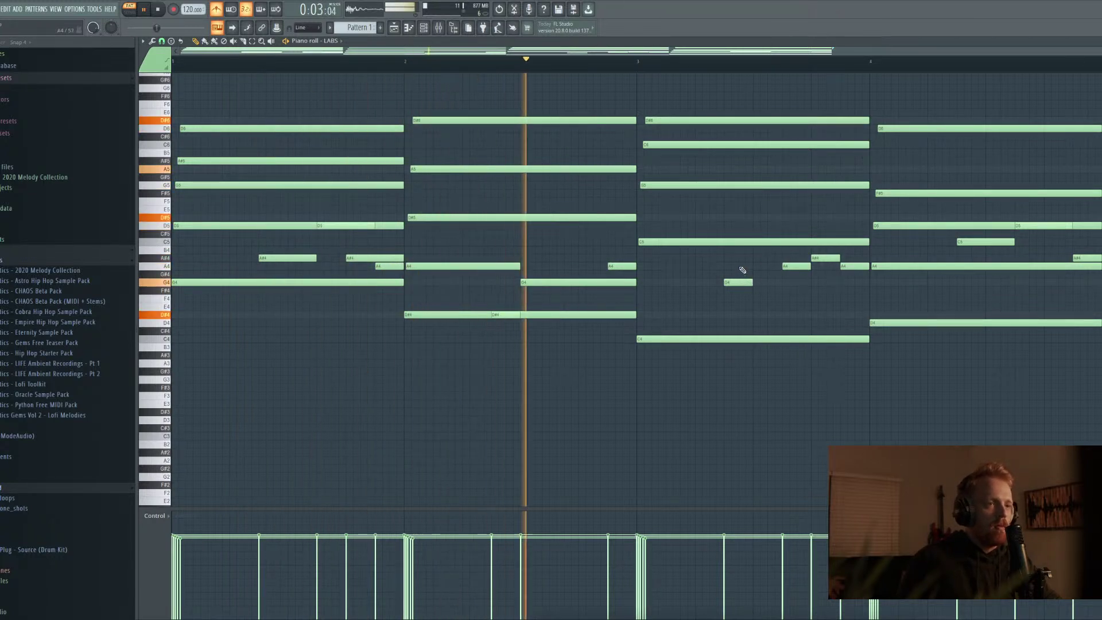
left_click(749, 267)
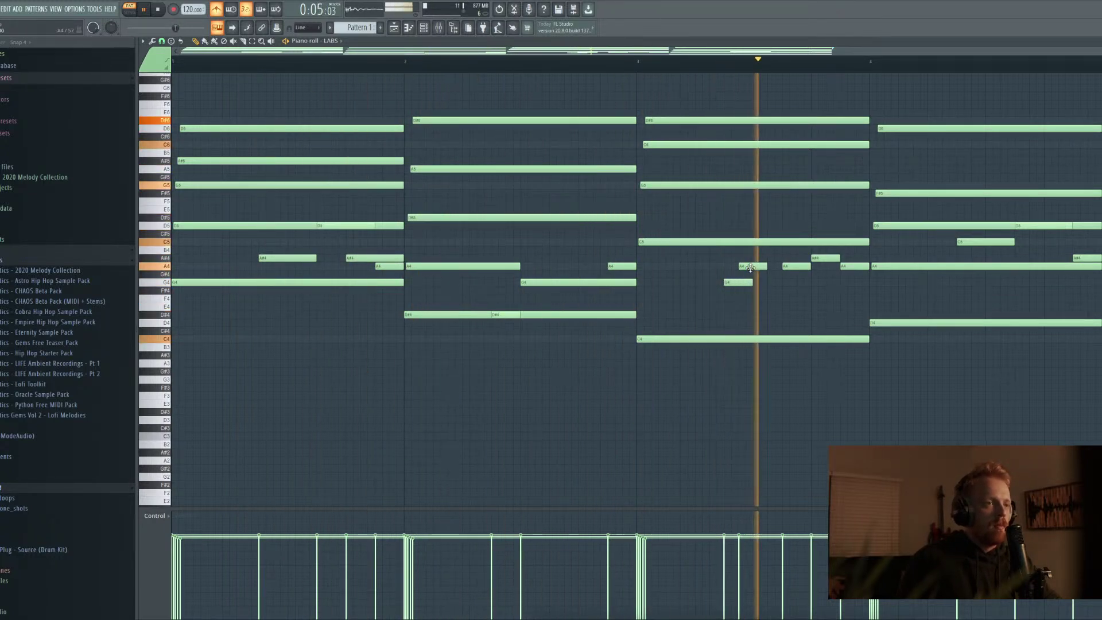
key("space")
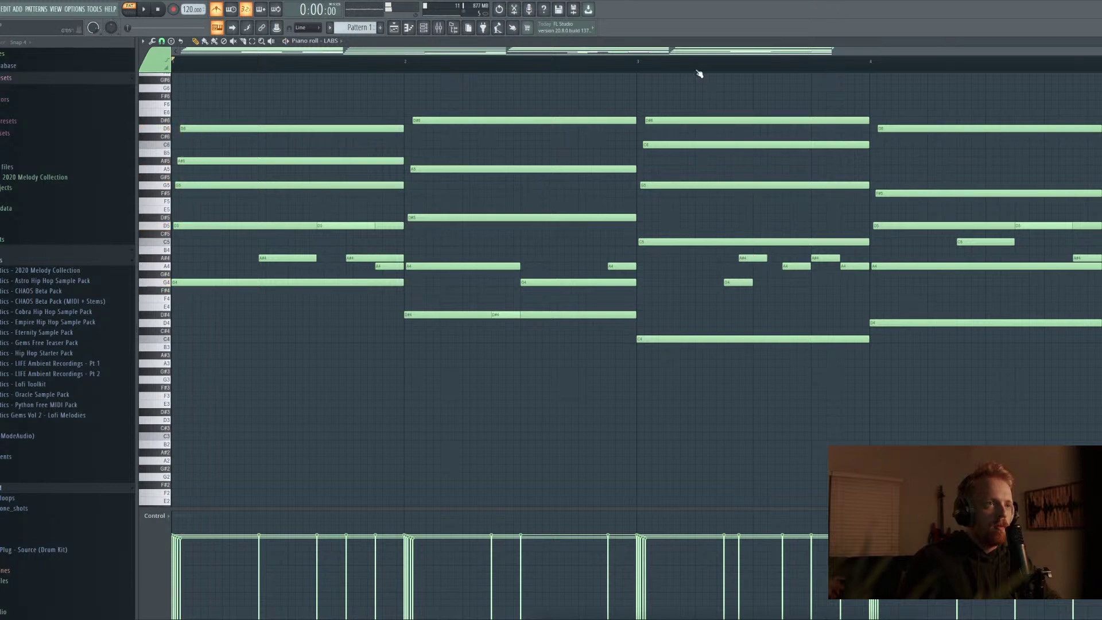
key("space")
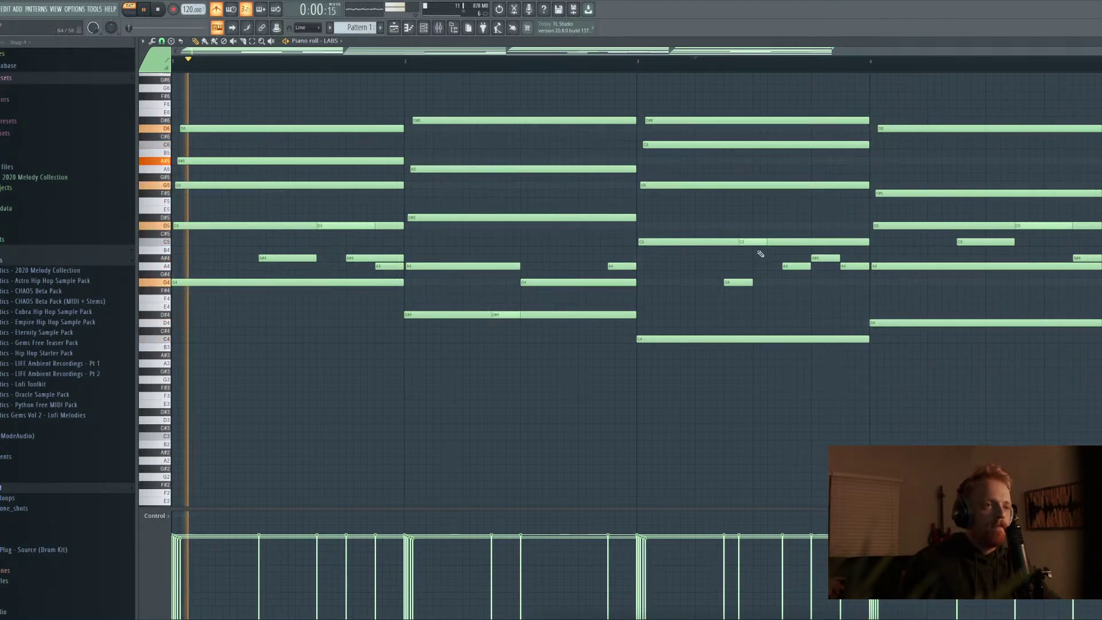
left_click_drag(753, 281, 778, 283)
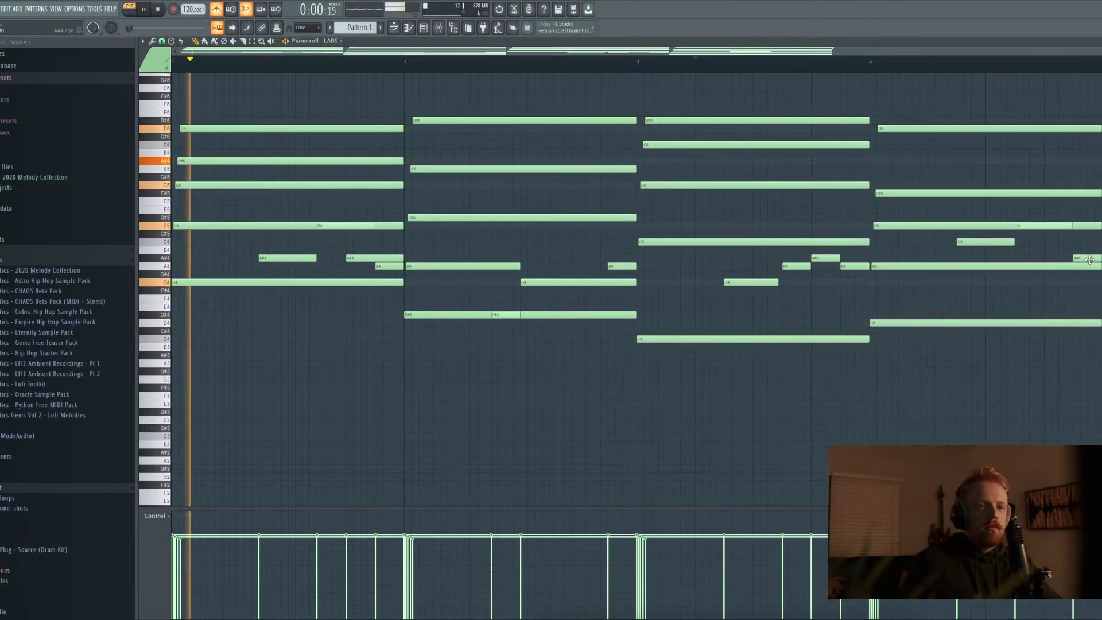
Shorten the final A#4 in bar 4 to a sixteenth, add a sixteenth D5 after it, trying C5 first, and play the progression
key("space")
key("space")
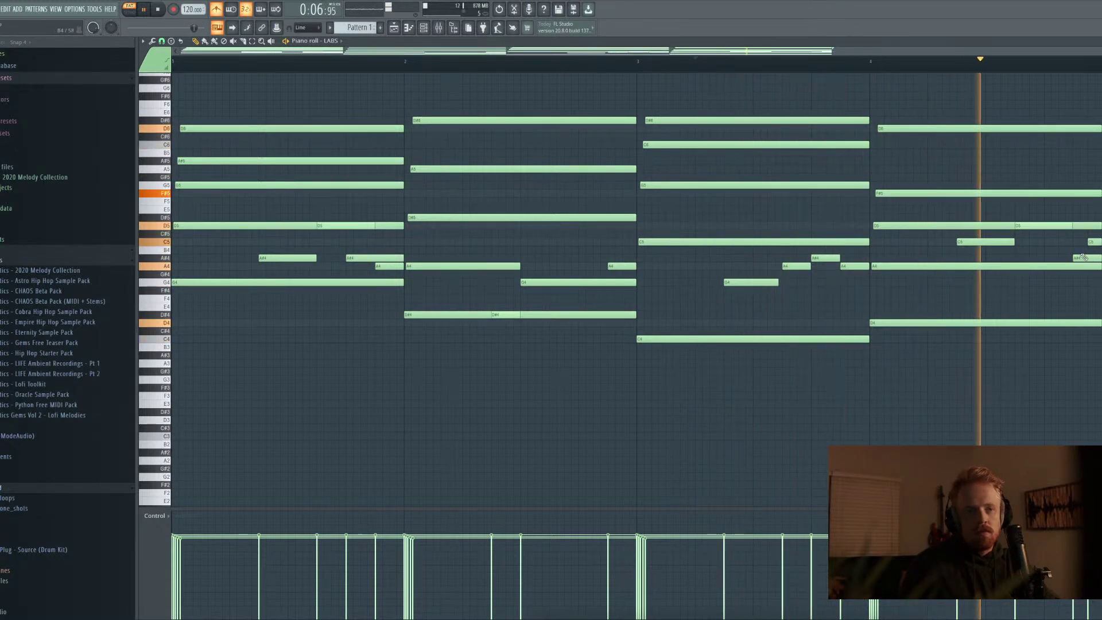
key("space")
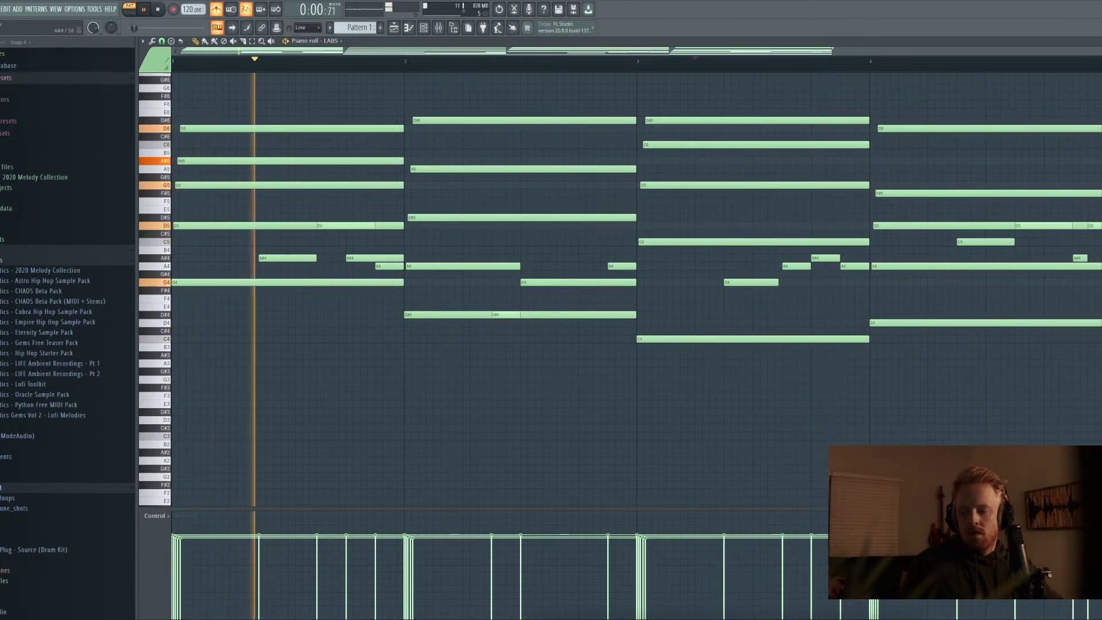
Add a short D5 just before the first A#4 in bar 1, try a short C5 before the second A#4, and play
key("space")
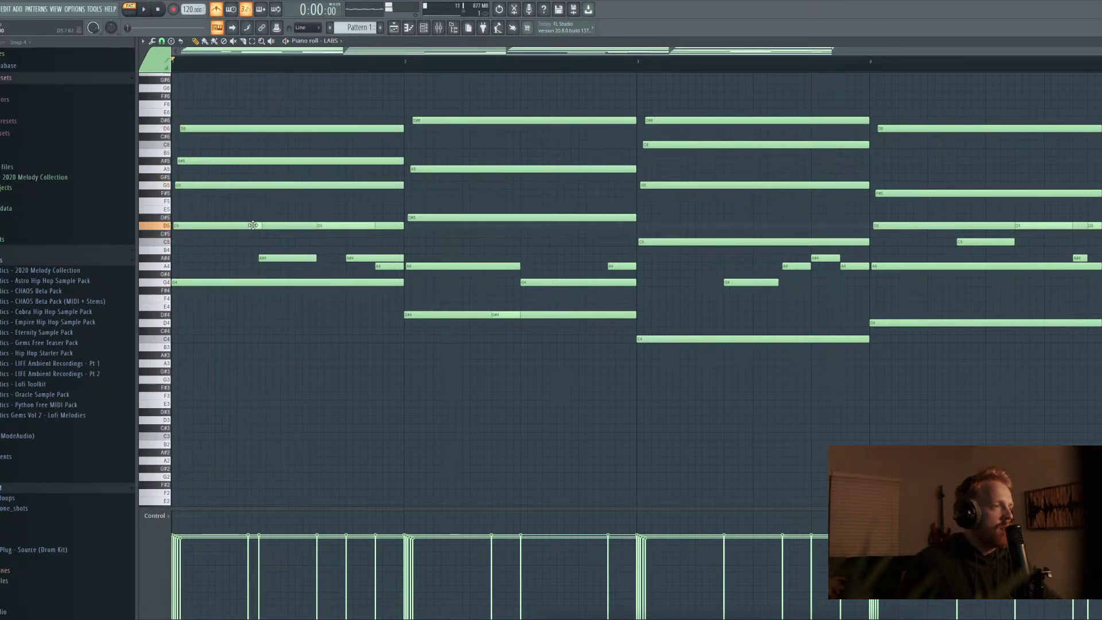
key("space")
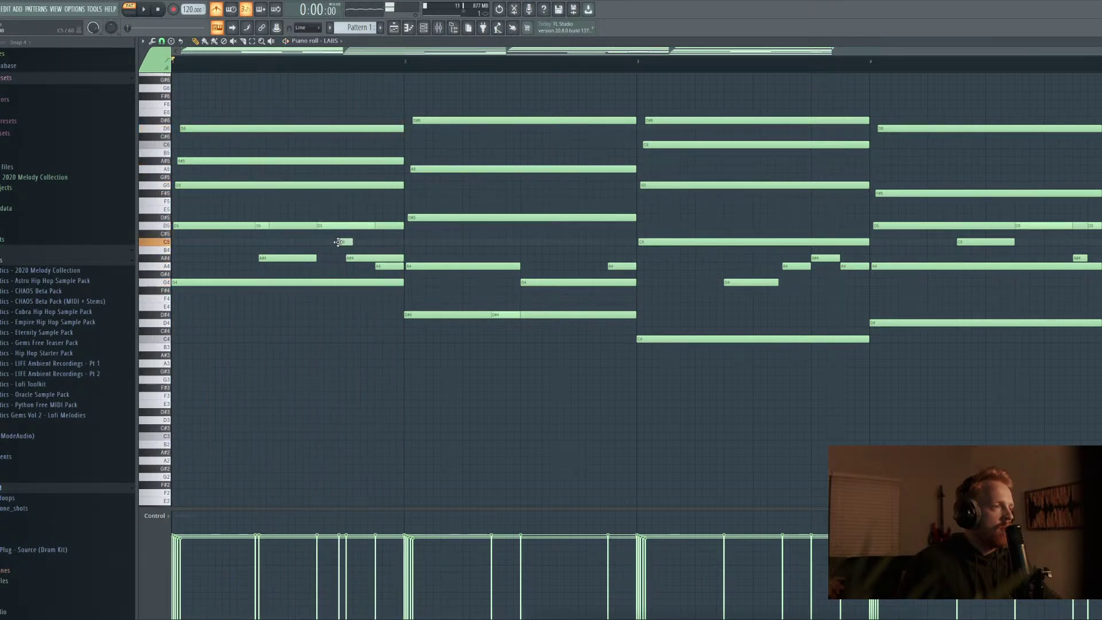
key("space")
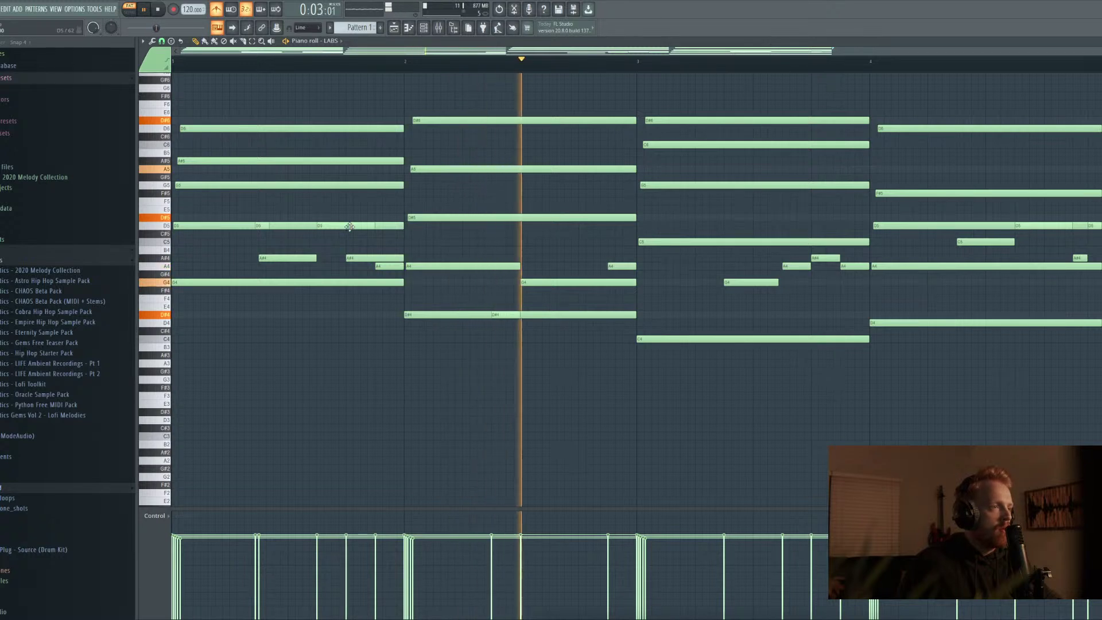
Play the progression, then trim bar 1's second A#4 to end at the final A4 and the preceding D5 to end at that A#4
key("space")
key("space")
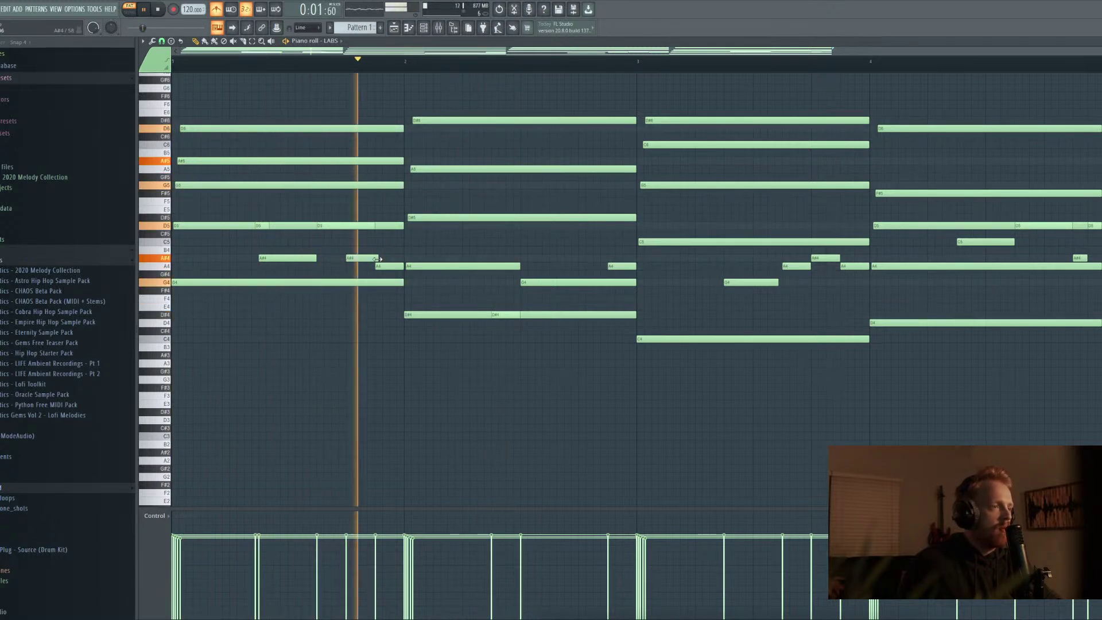
left_click_drag(403, 257, 375, 257)
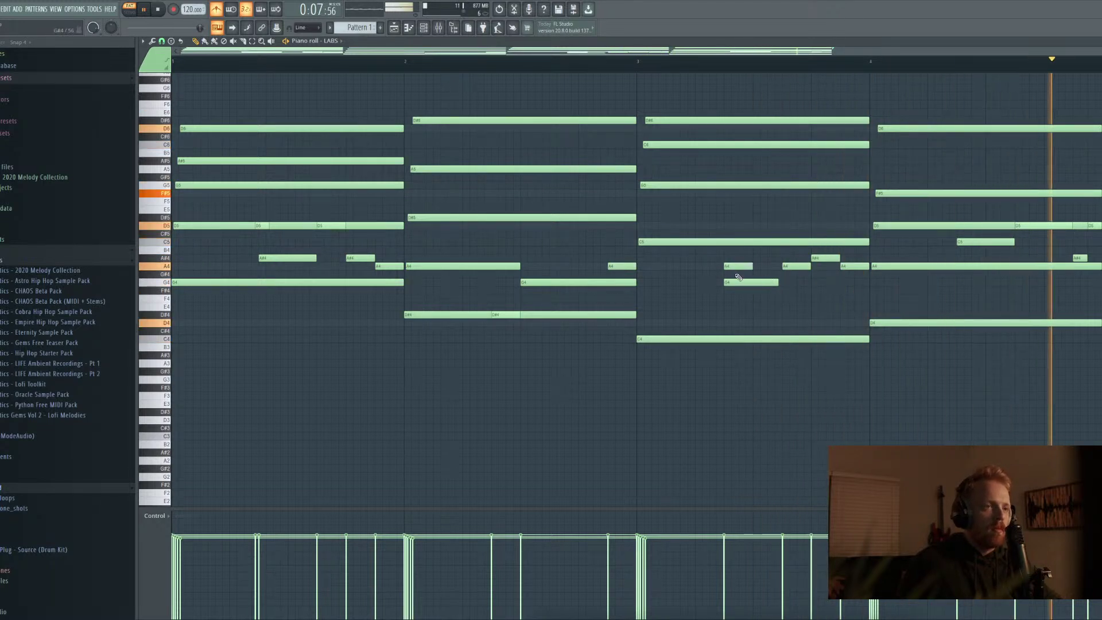
Add a short A4 above the G4 in the middle of bar 3, starting slightly before it
left_click_drag(734, 266, 730, 265)
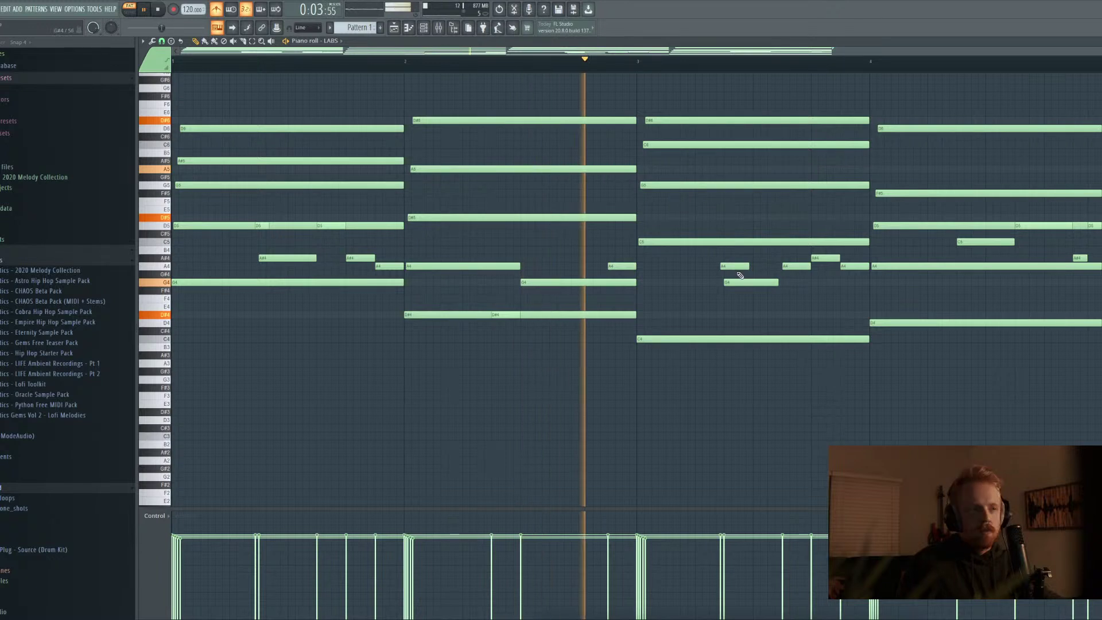
scroll(739, 278, "down", 1)
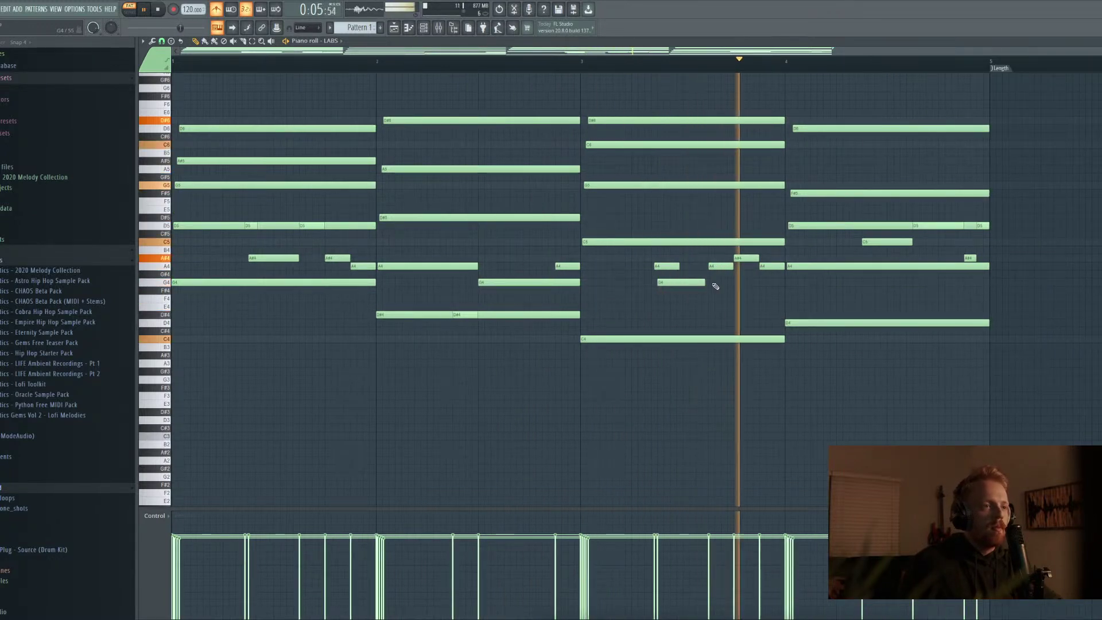
left_click_drag(681, 279, 683, 278)
scroll(447, 280, "up", 1)
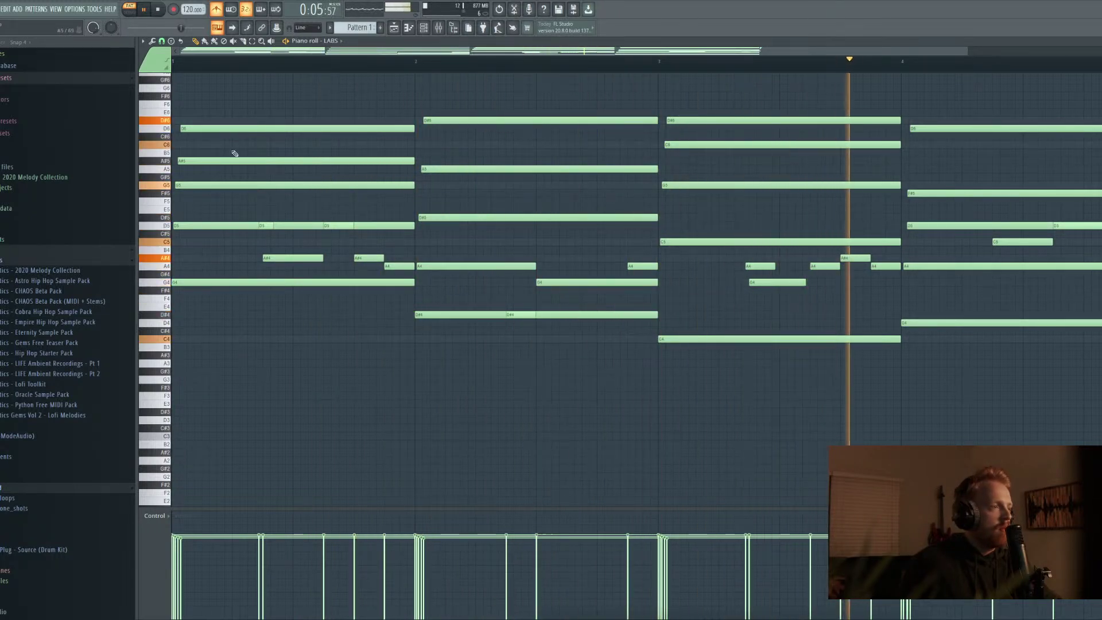
Transpose all notes up four semitones, moving the opening G4 to B4, play the progression, and close the LABS piano roll
key("space")
key("ctrl+a")
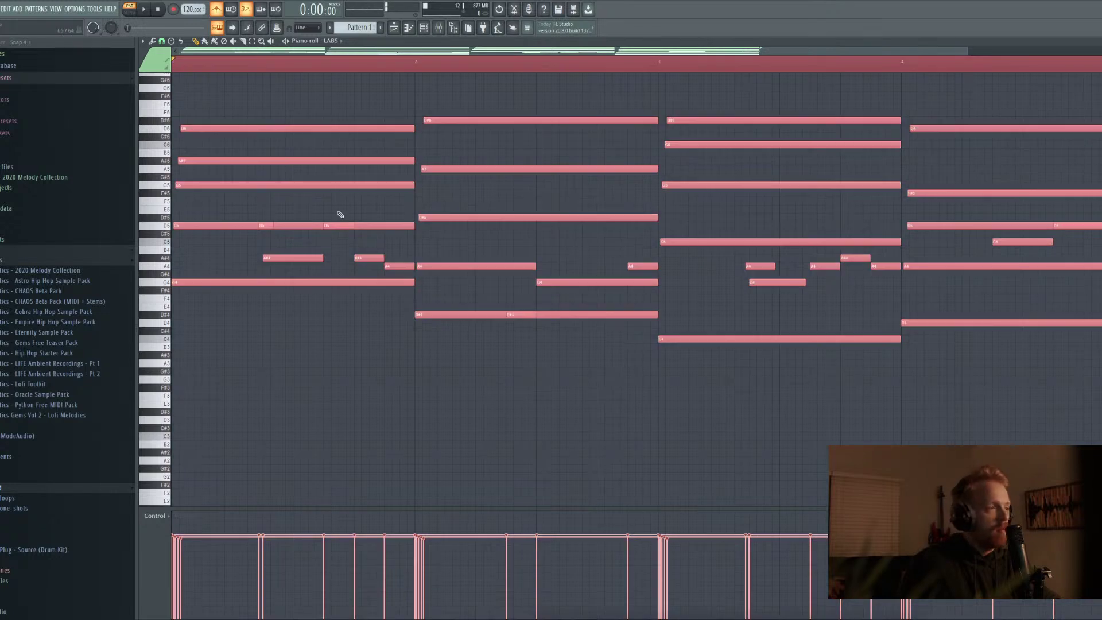
left_click_drag(196, 282, 205, 245)
key("space")
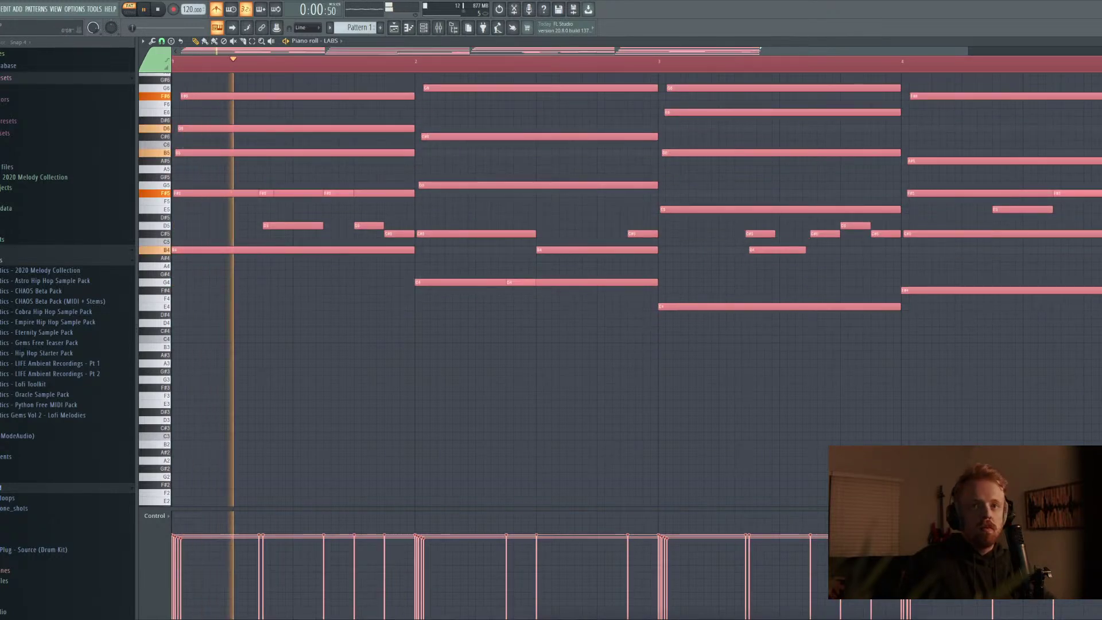
key("F7")
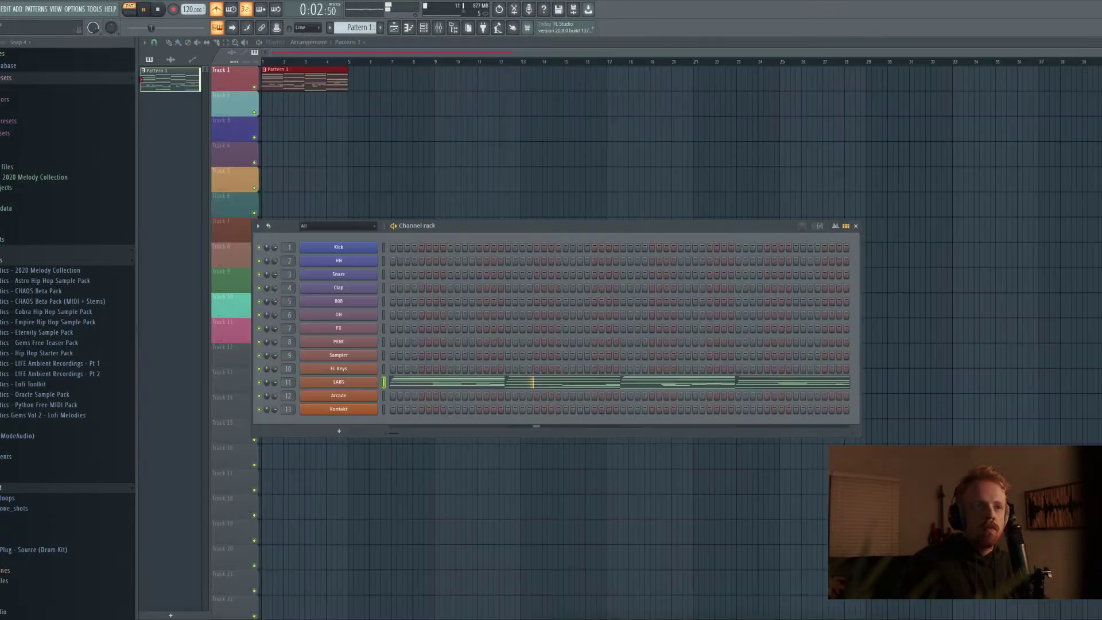
Reopen the LABS piano roll, transpose all notes down nine semitones so the opening B4 moves to D4, and play the progression
key("F7")
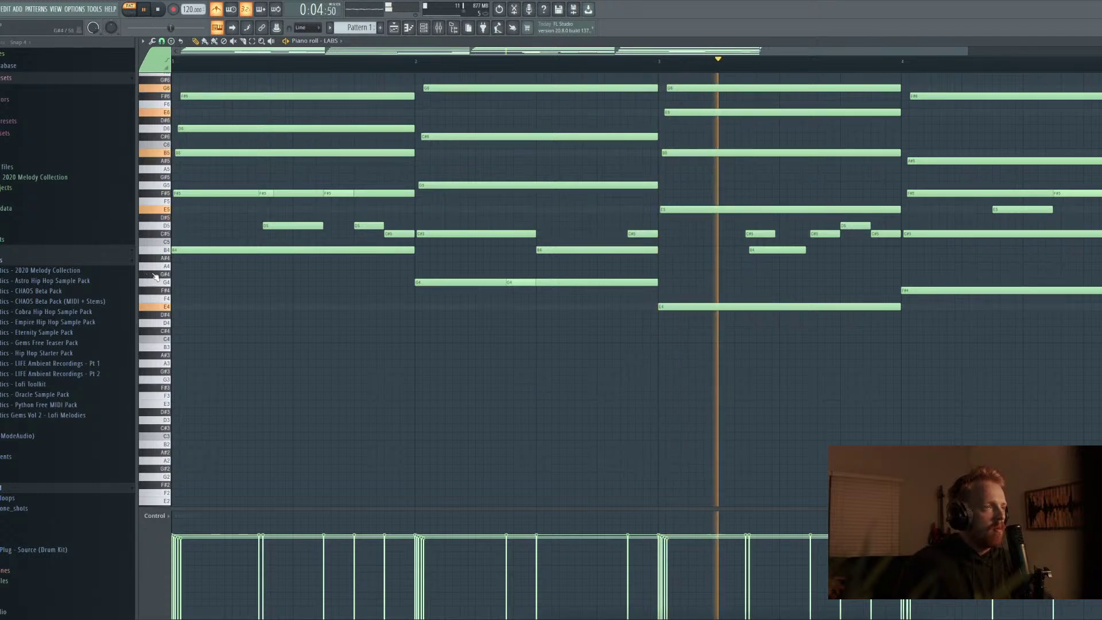
scroll(226, 278, "up", 2)
key("space")
key("ctrl+a")
left_click_drag(191, 228, 191, 301)
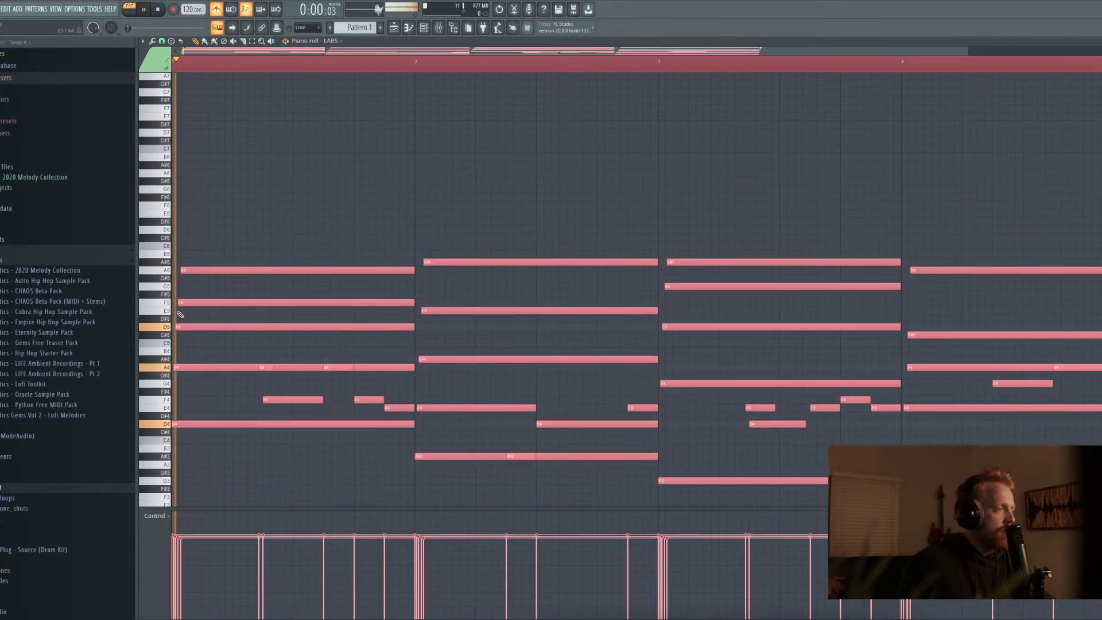
key("space")
left_click(189, 319)
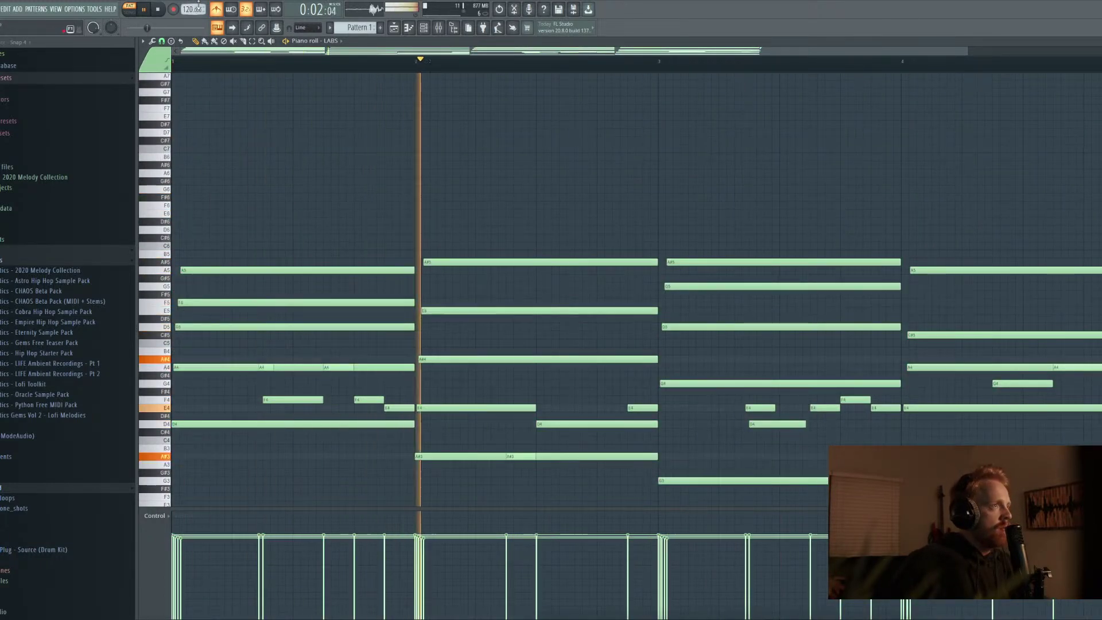
key("space")
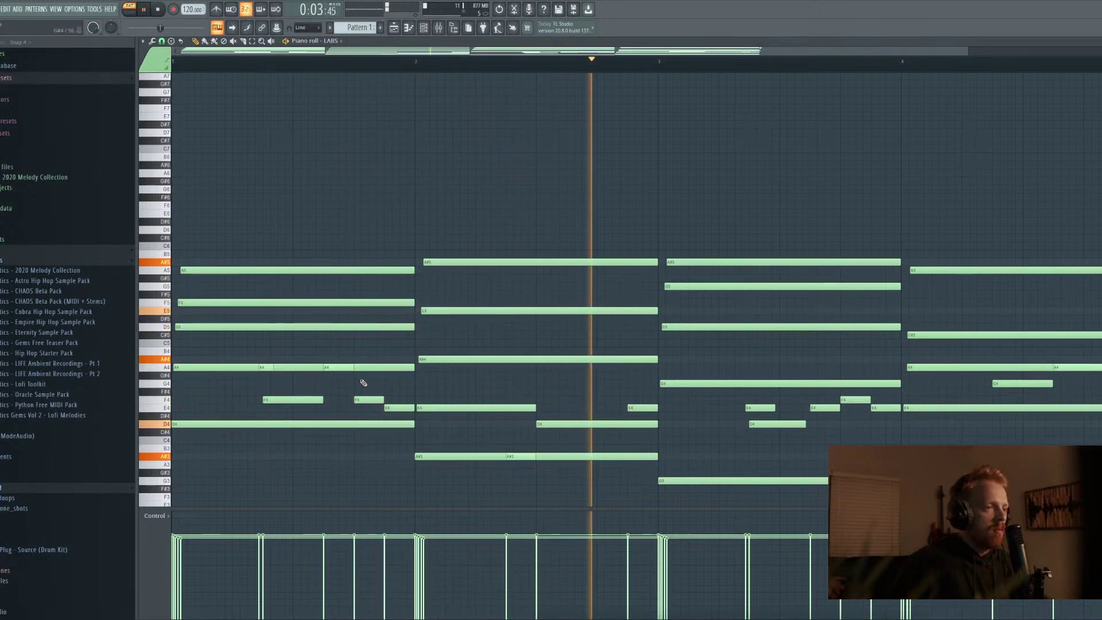
key("space")
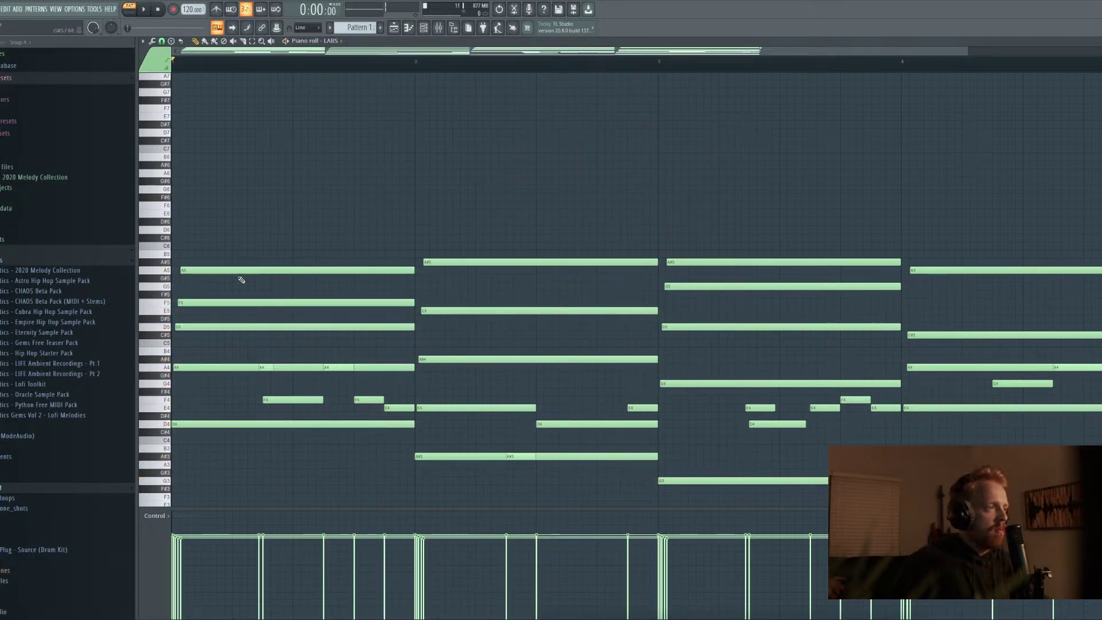
Play into bar 2, try its highest note at A5, and lower it further to G5
key("space")
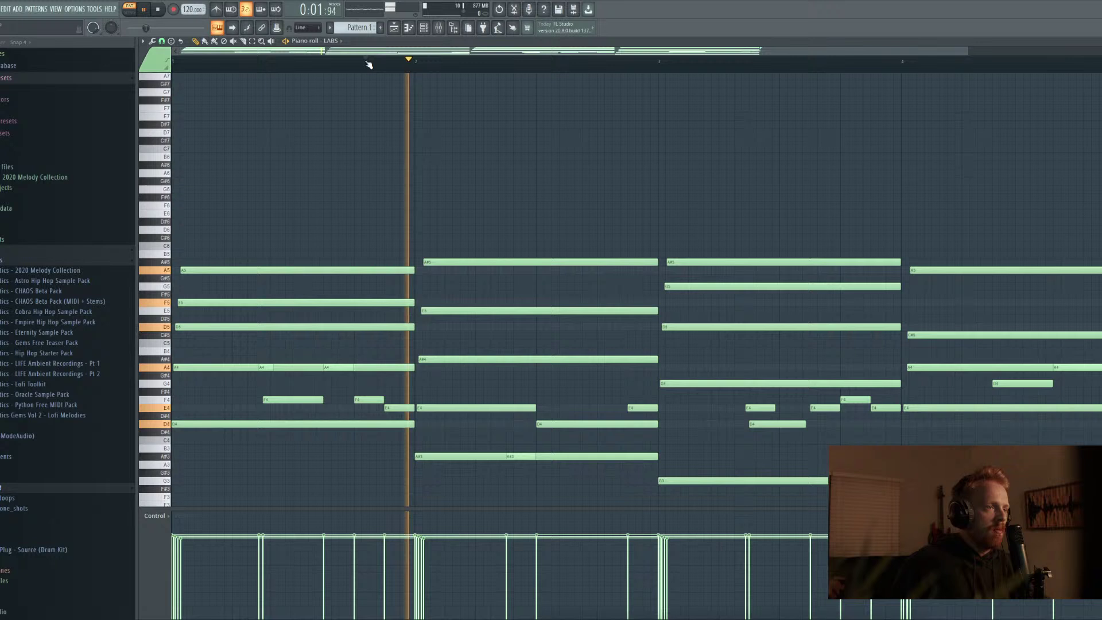
left_click(412, 67)
key("space")
key("space")
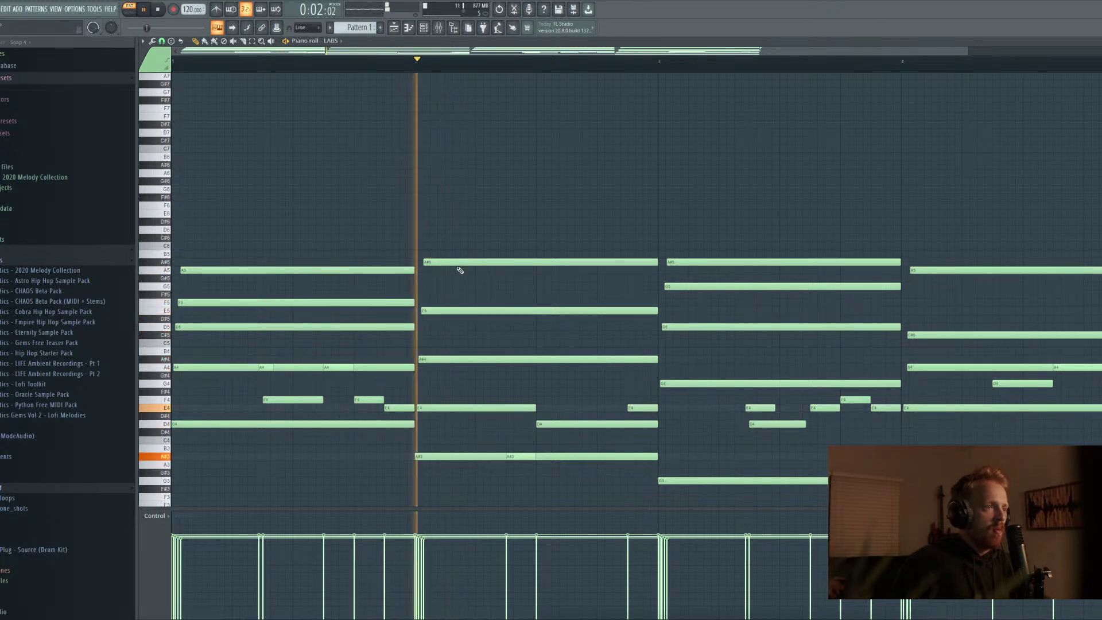
left_click(457, 263)
left_click_drag(456, 263, 456, 270)
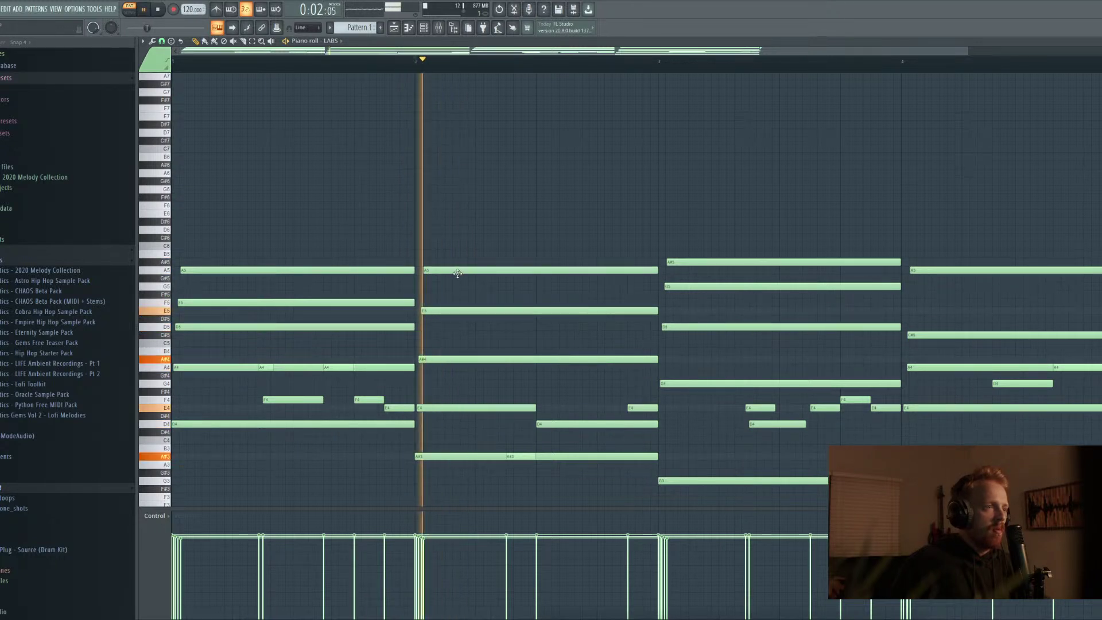
left_click(157, 8)
key("space")
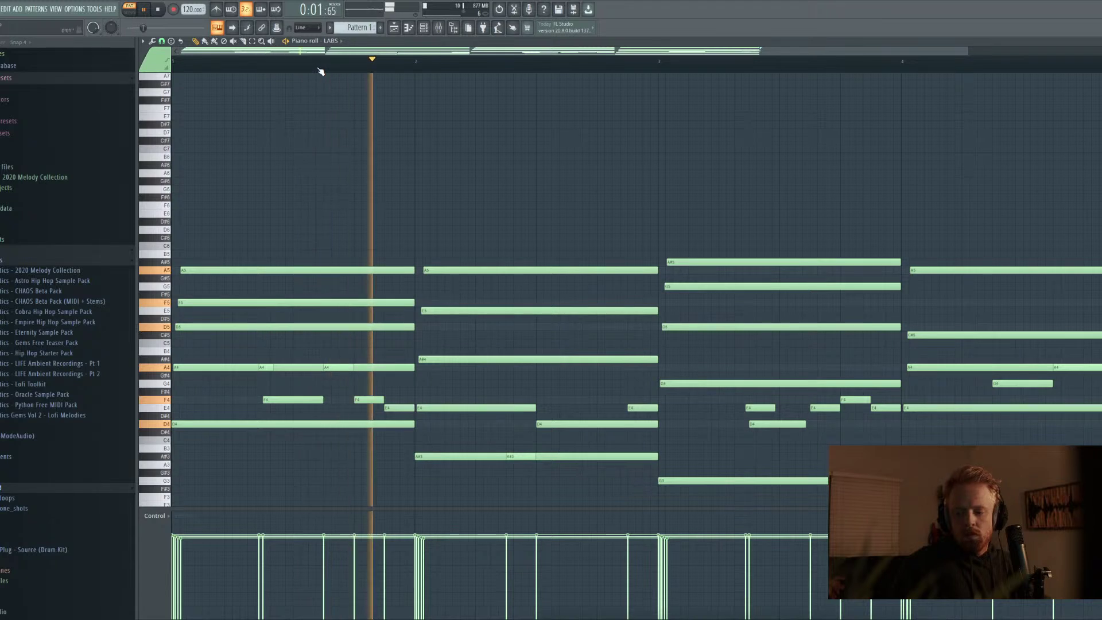
key("space")
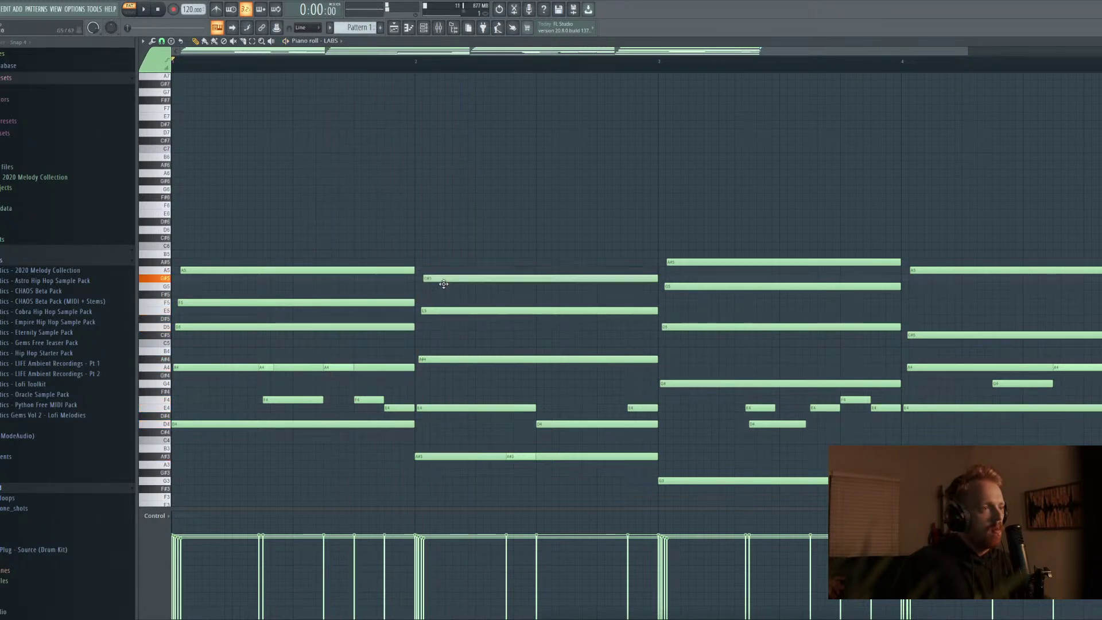
left_click_drag(443, 289, 443, 289)
key("space")
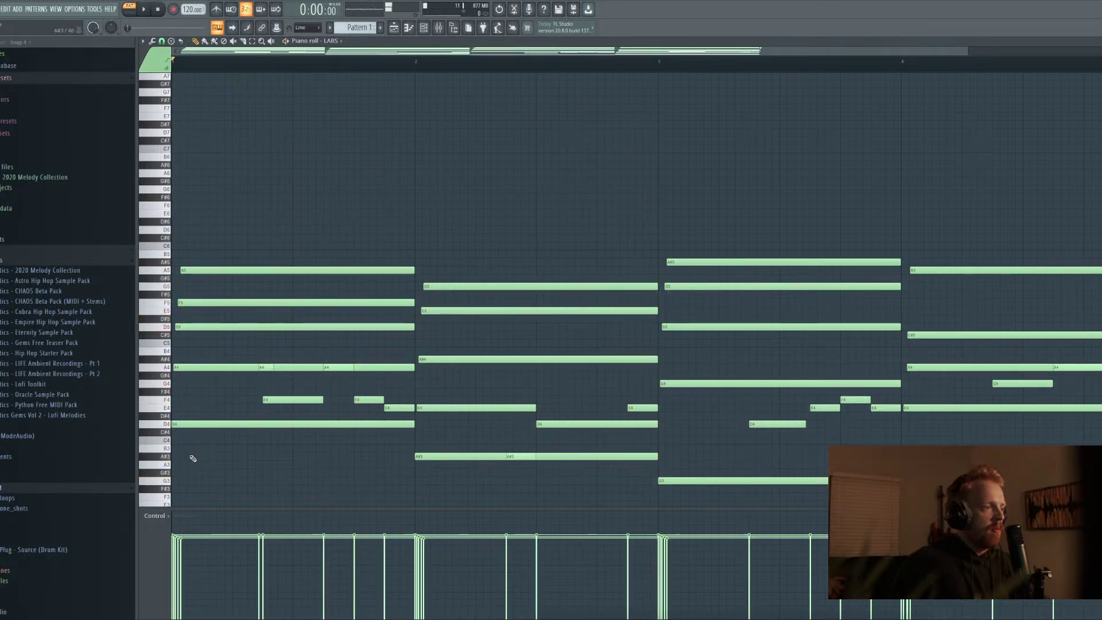
Transpose all notes up six semitones, moving the opening D4 to G#4, play the progression, and deselect the notes
key("ctrl+a")
left_click_drag(188, 418, 185, 370)
key("space")
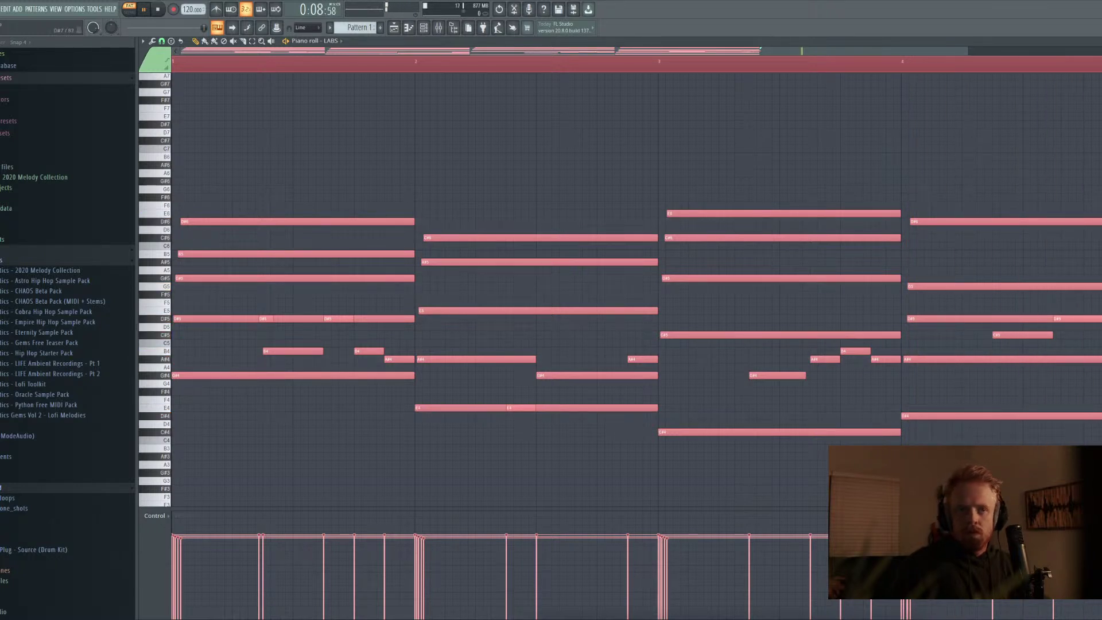
key("ctrl+d")
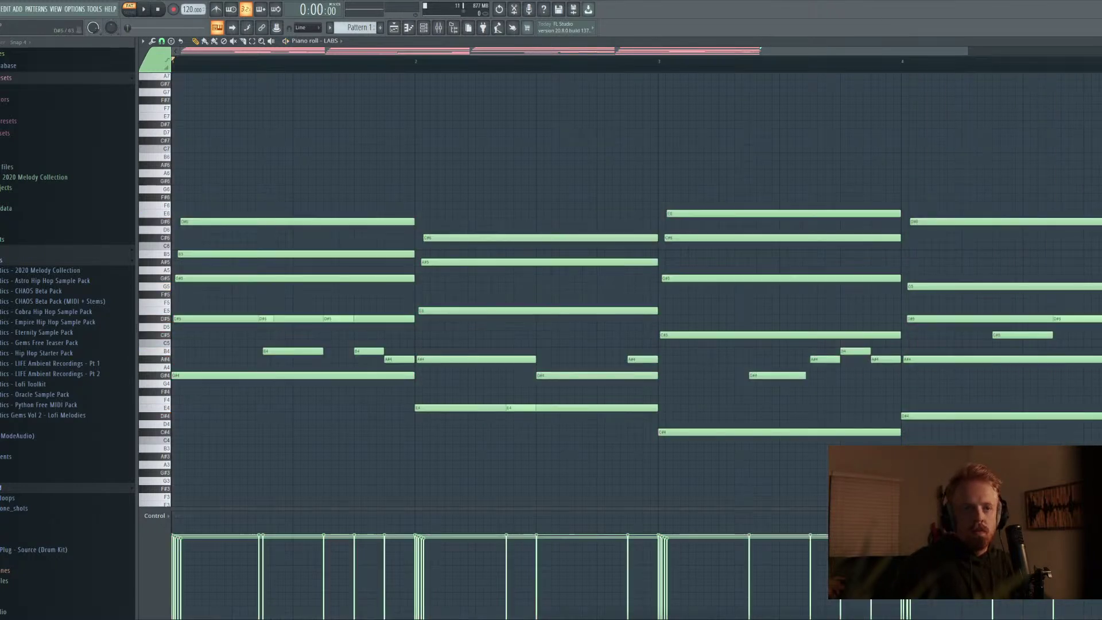
key("space")
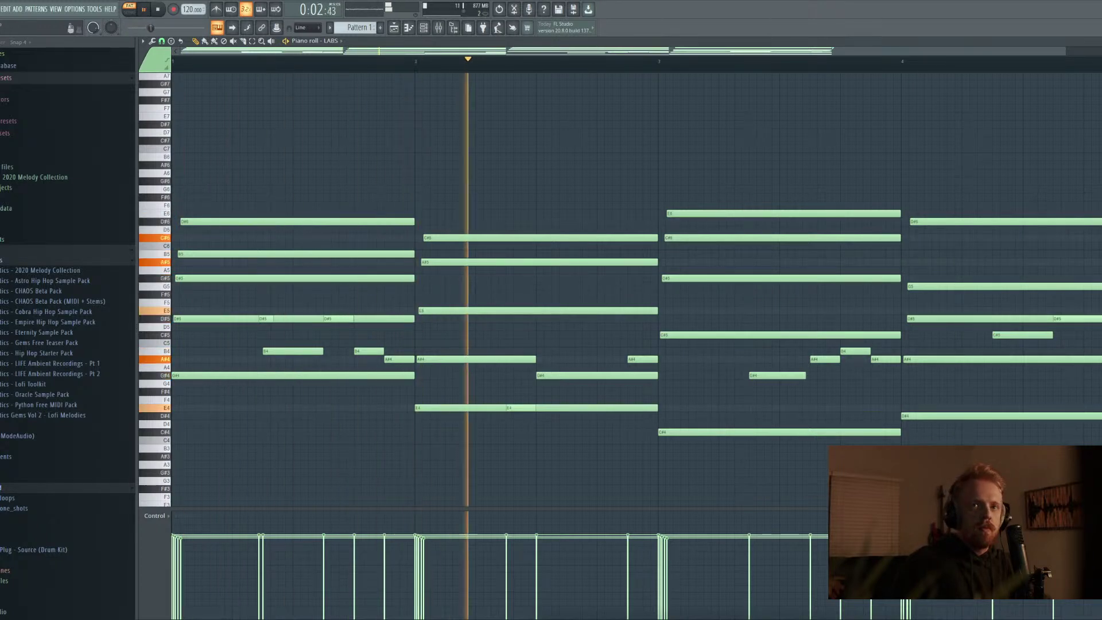
Load the Soft Piano preset in LABS from the Piano category, close the plugin, and reopen the LABS piano roll
key("Escape")
right_click(344, 380)
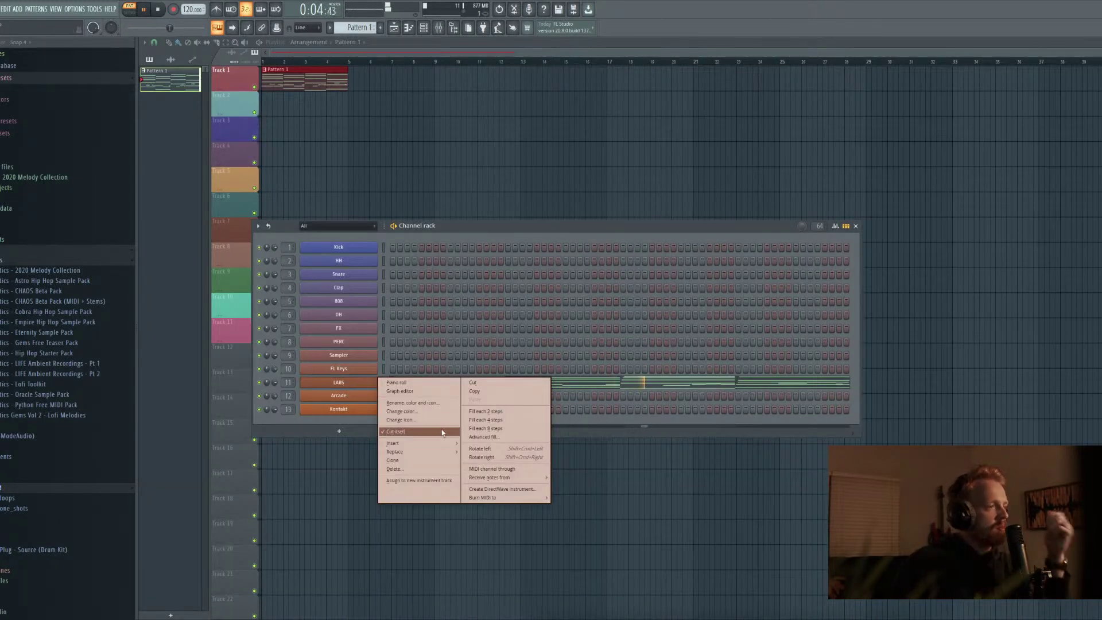
mouse_move(435, 451)
left_click(343, 383)
left_click(344, 384)
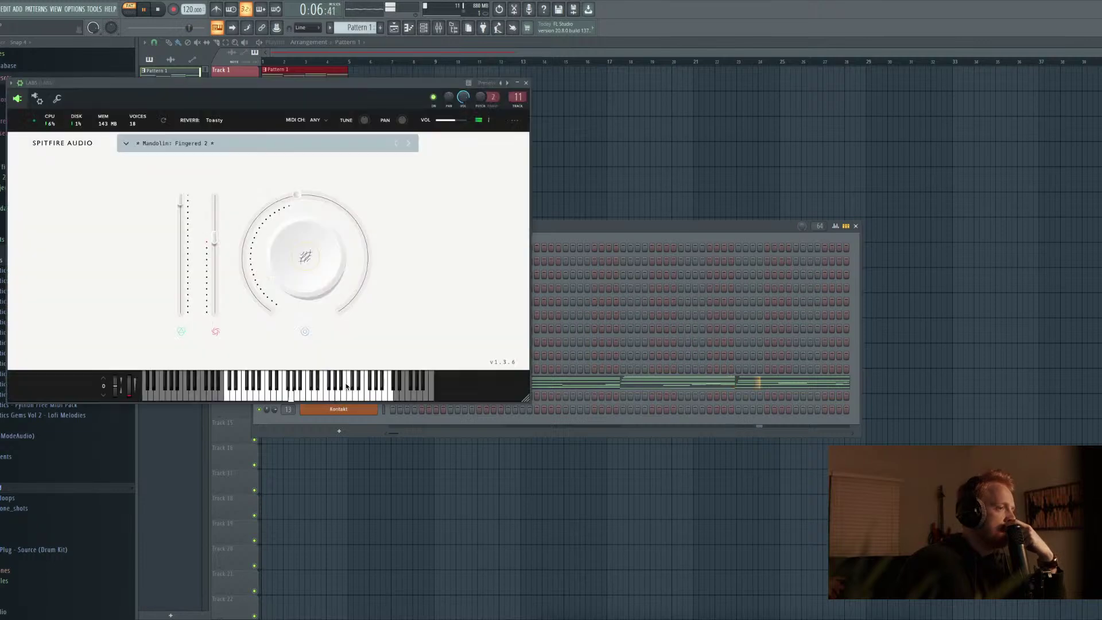
left_click(184, 144)
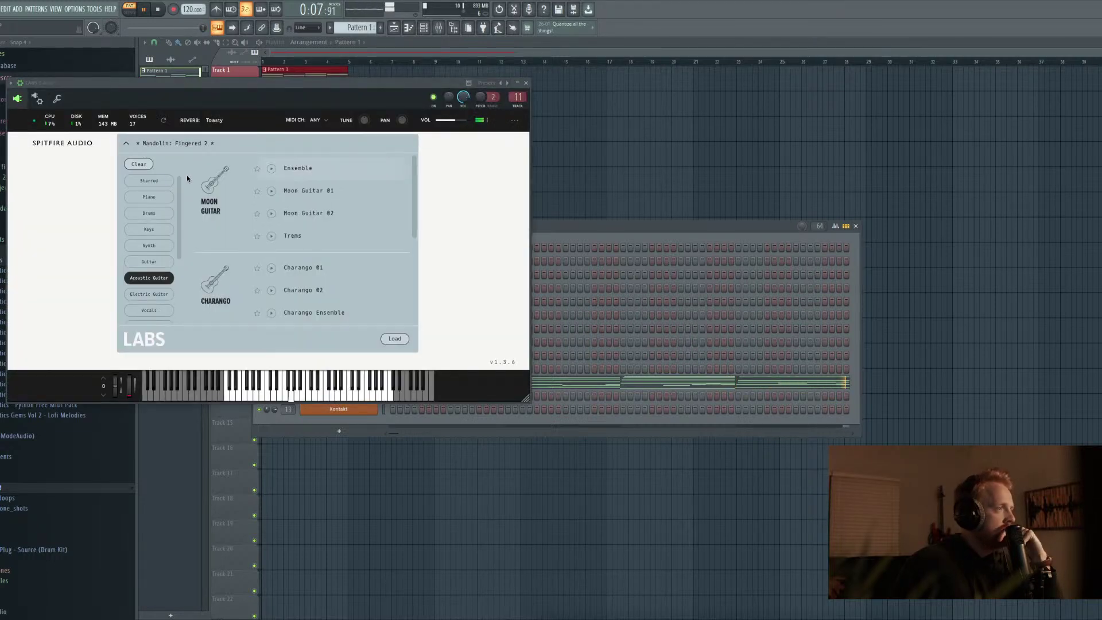
left_click(147, 198)
double_click(286, 169)
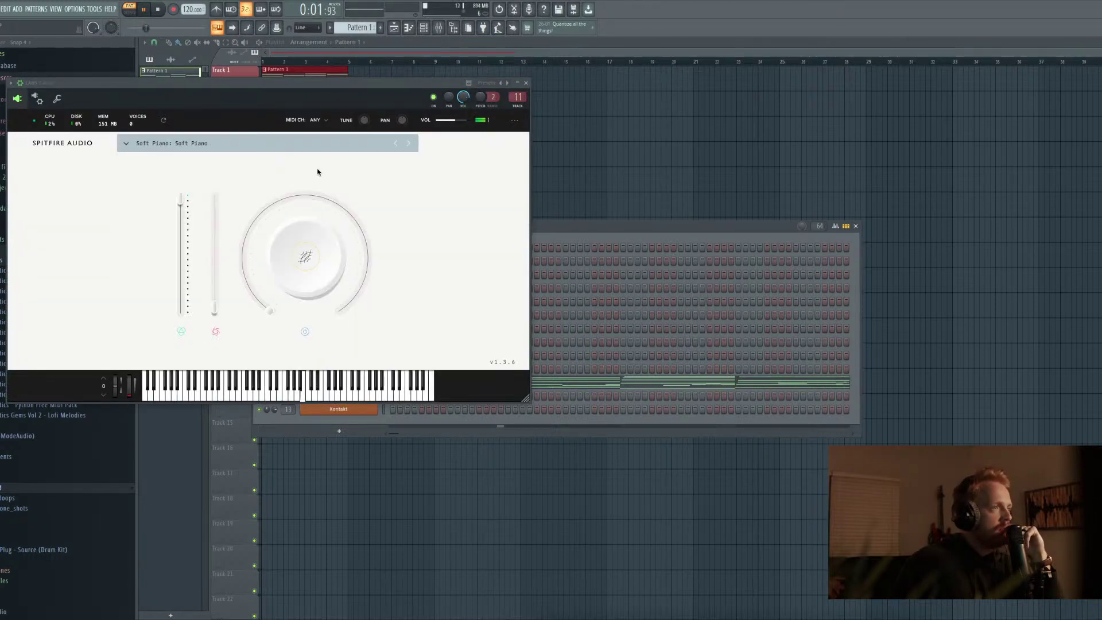
left_click(526, 82)
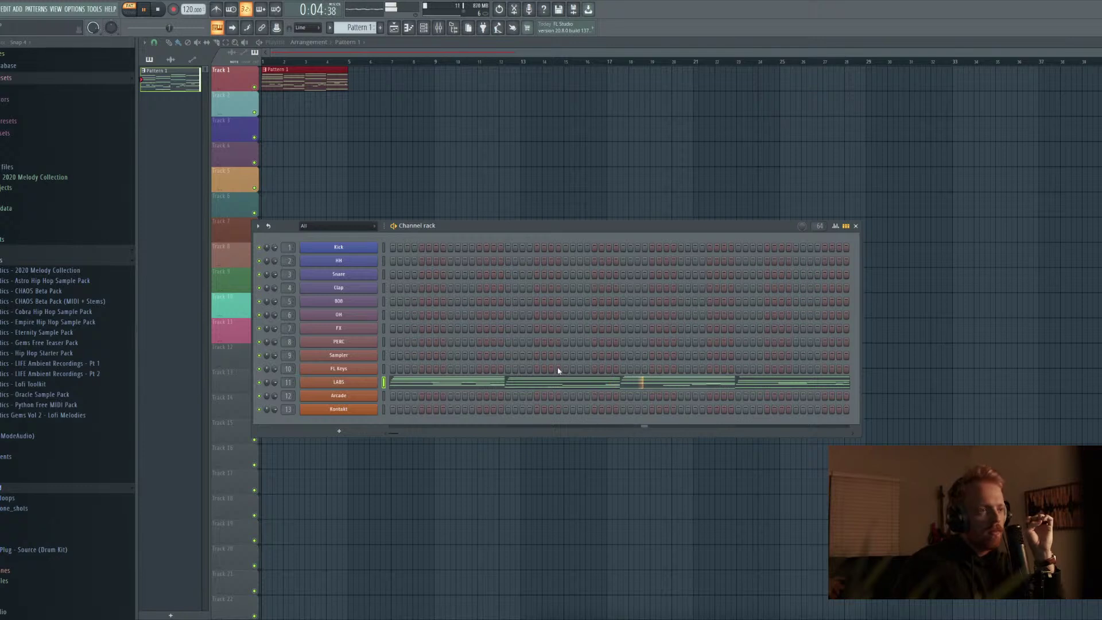
key("F7")
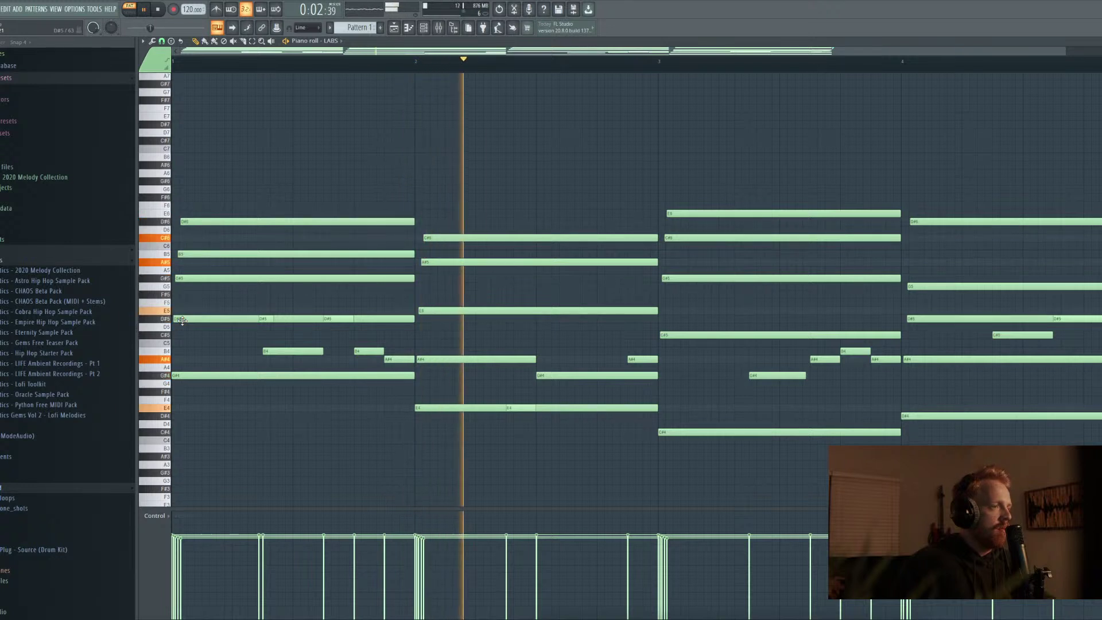
Play bar 1, try bar 2's E5 at D#5 while listening, and return that note to E5
key("space")
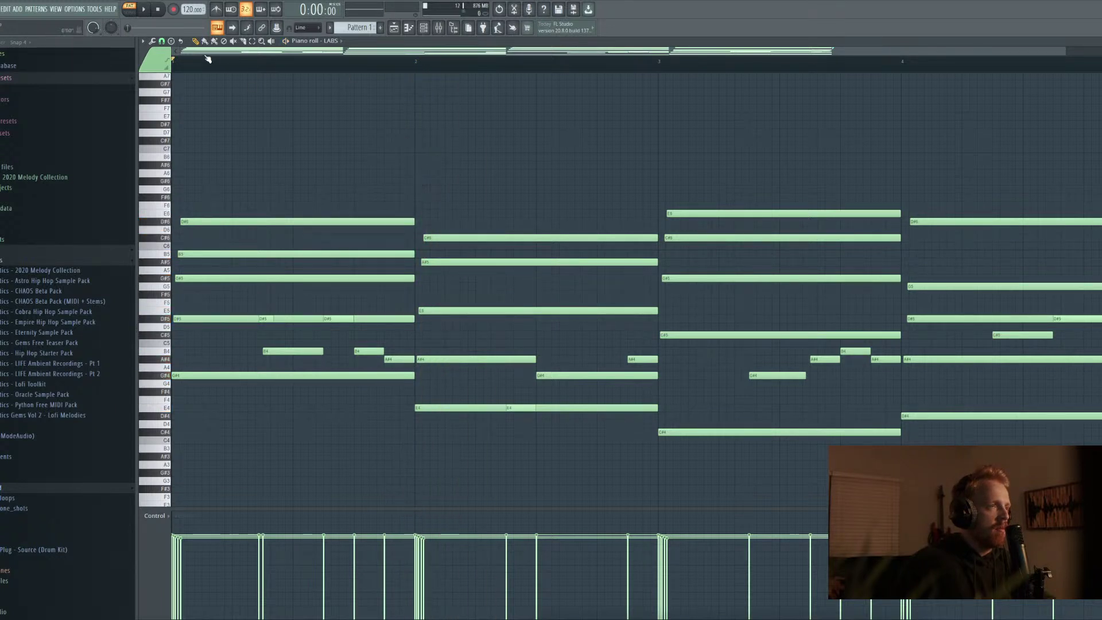
key("space")
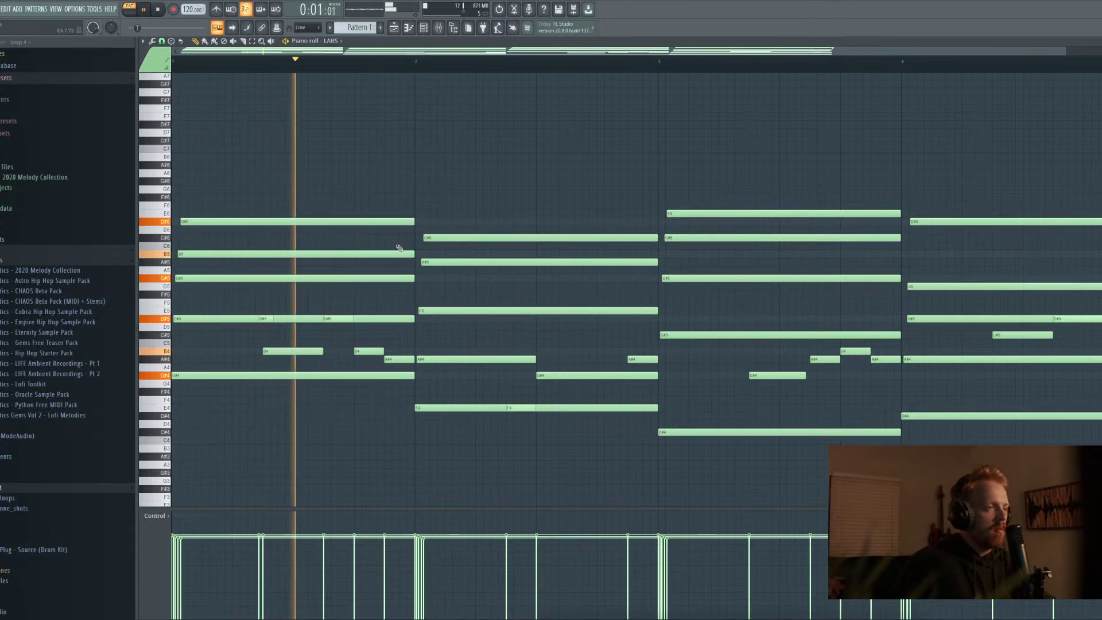
key("space")
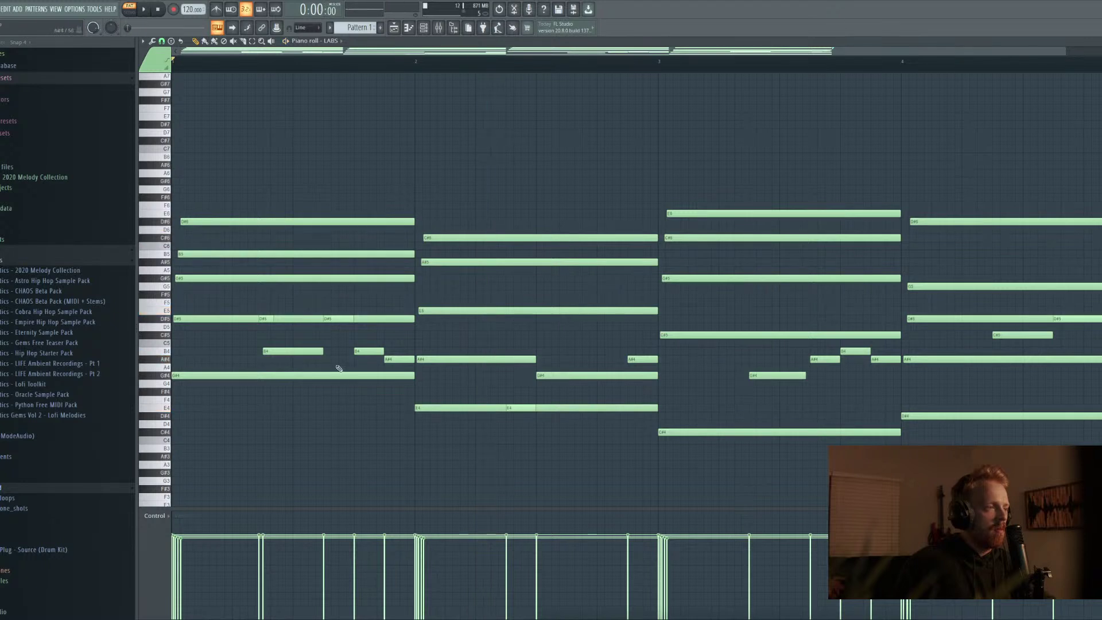
left_click_drag(431, 315, 432, 318)
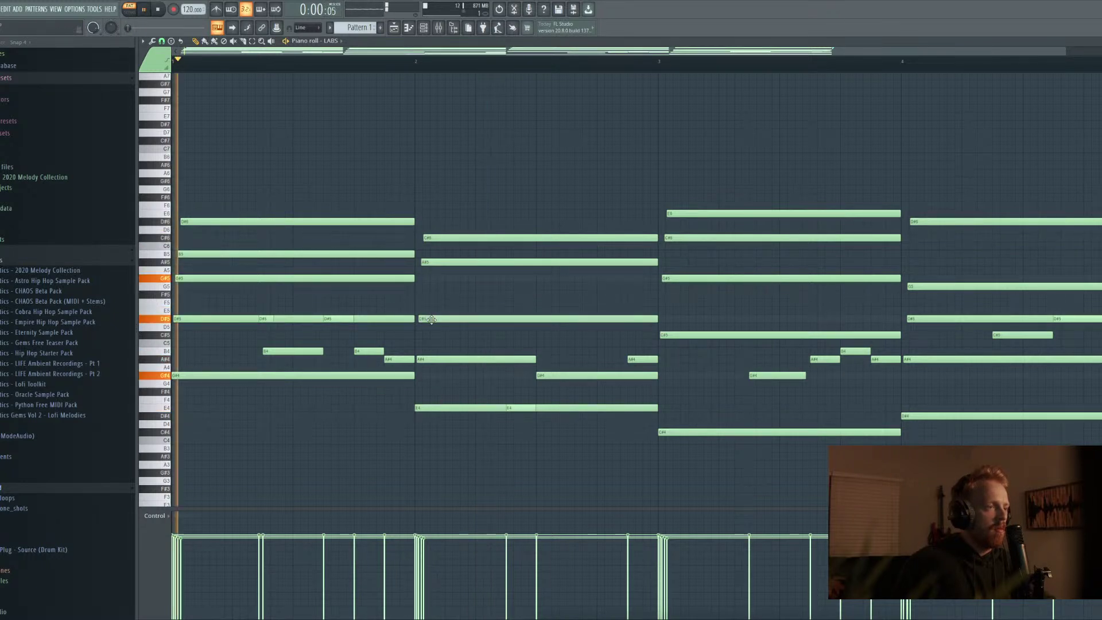
key("space")
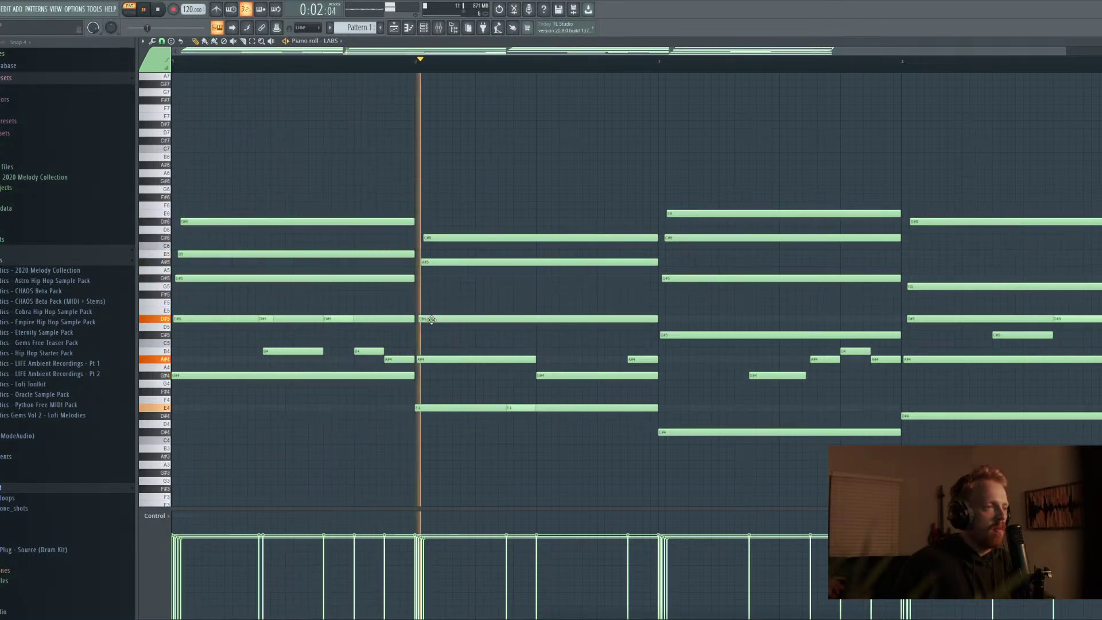
key("space")
left_click_drag(433, 310, 433, 302)
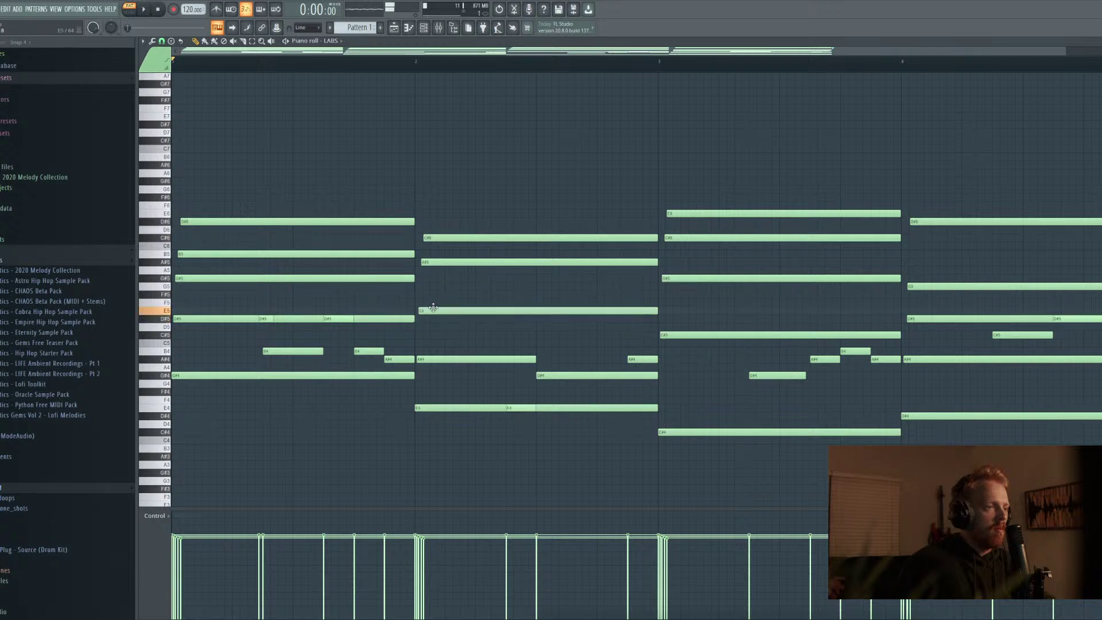
key("space")
Try bar 2's highest note at D#6 and at E6 during playback, and return it to C#6 at its original start
left_click_drag(451, 233, 451, 217)
key("space")
key("space")
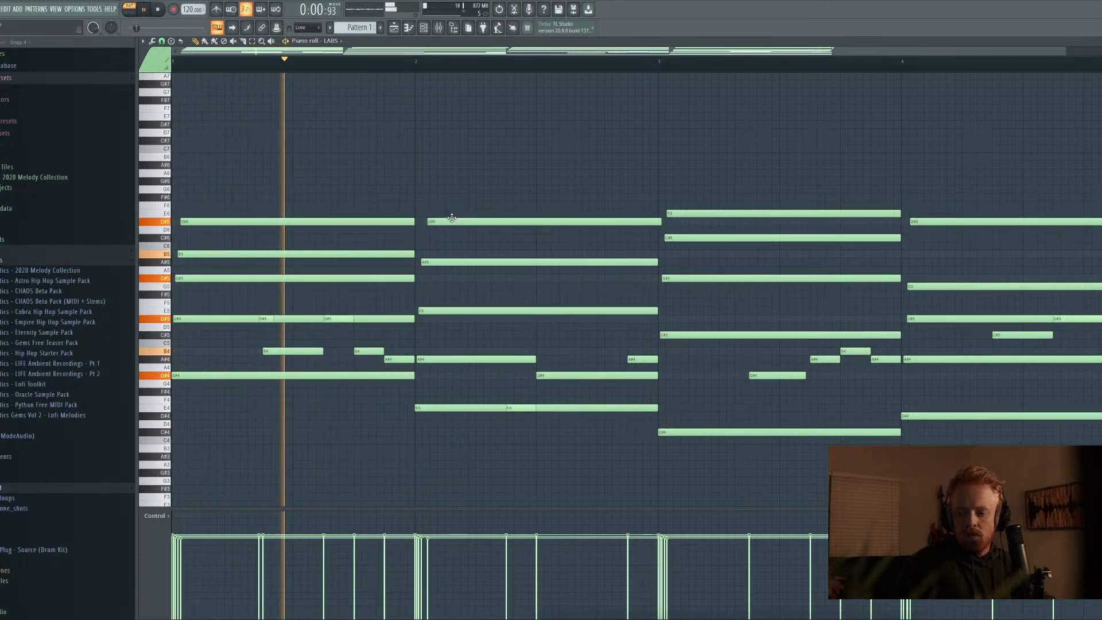
key("space")
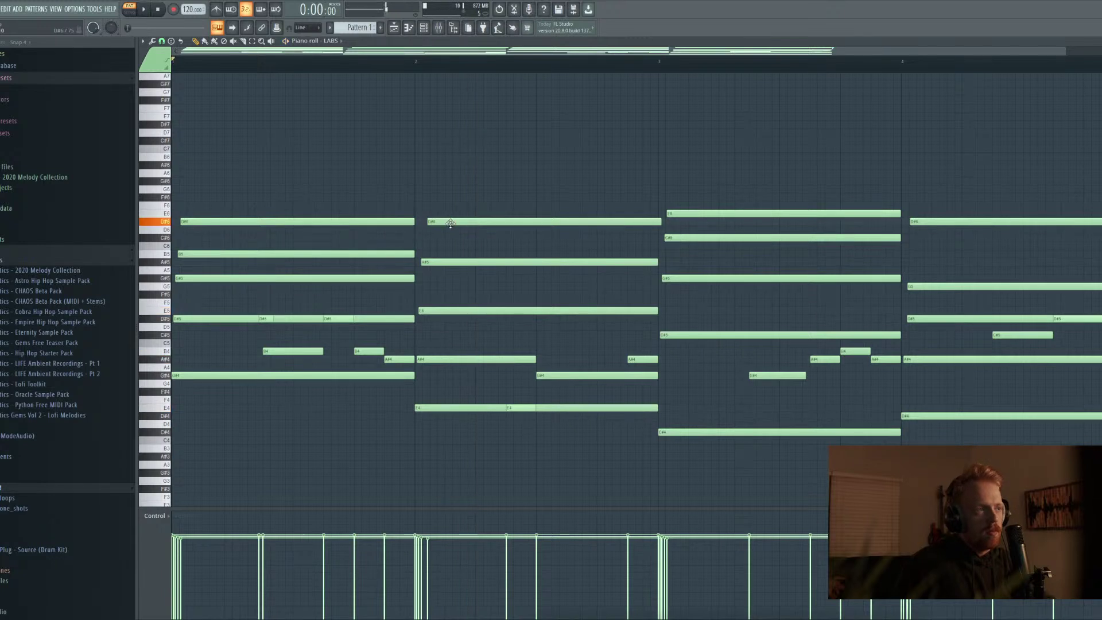
left_click_drag(450, 217, 451, 213)
key("space")
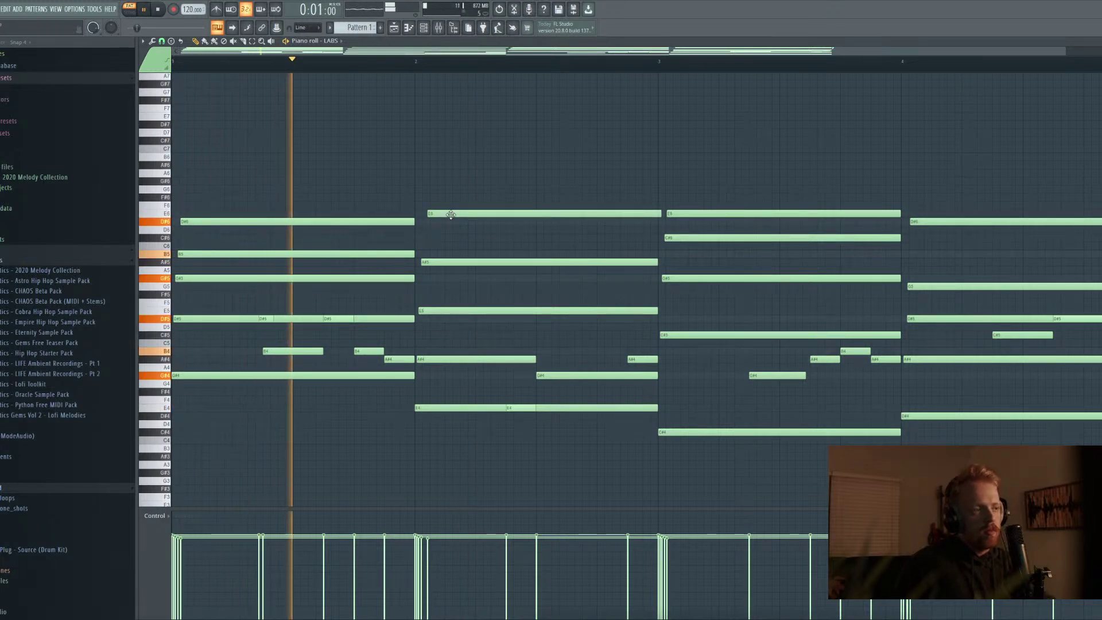
key("space")
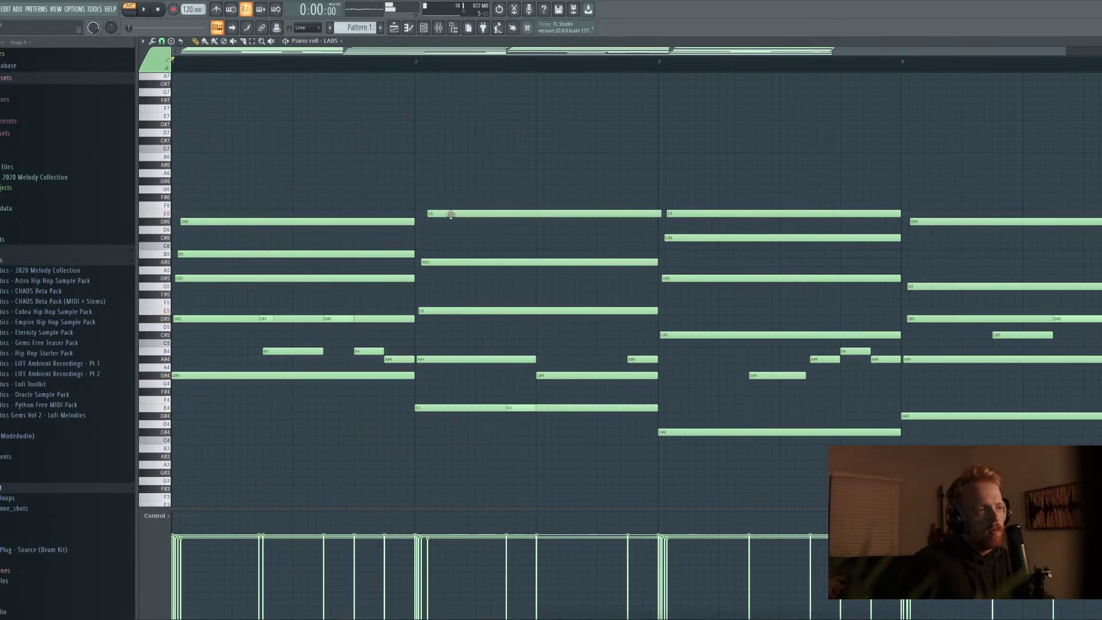
left_click_drag(451, 214, 450, 240)
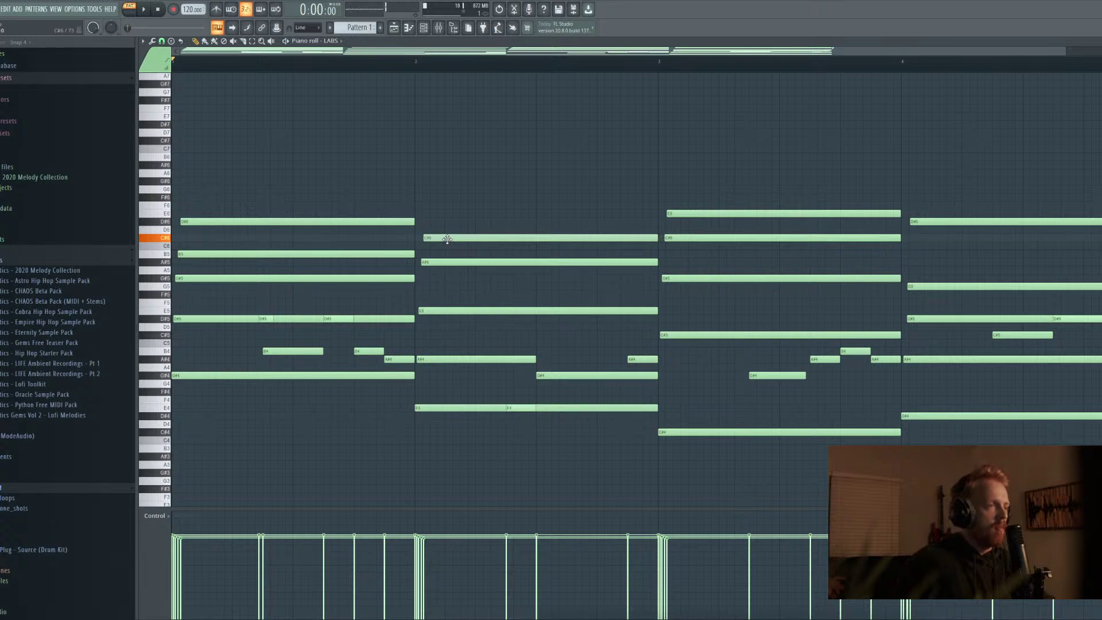
Play the progression, lower bar 2's A#5 to G#5, and play the revised chord in context
key("space")
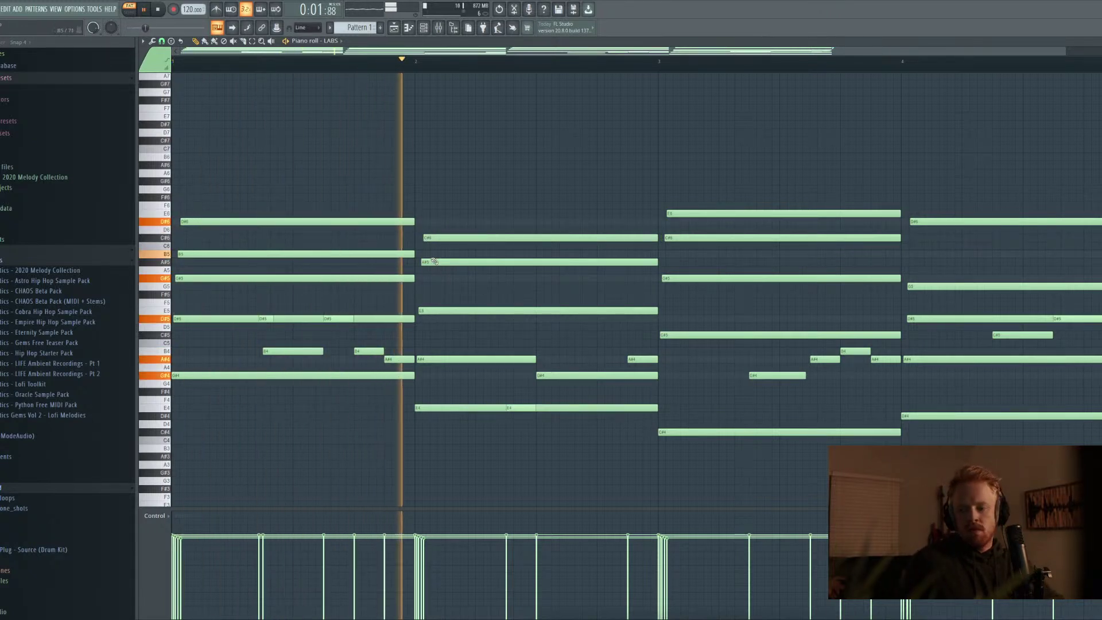
key("space")
left_click_drag(434, 261, 435, 277)
key("space")
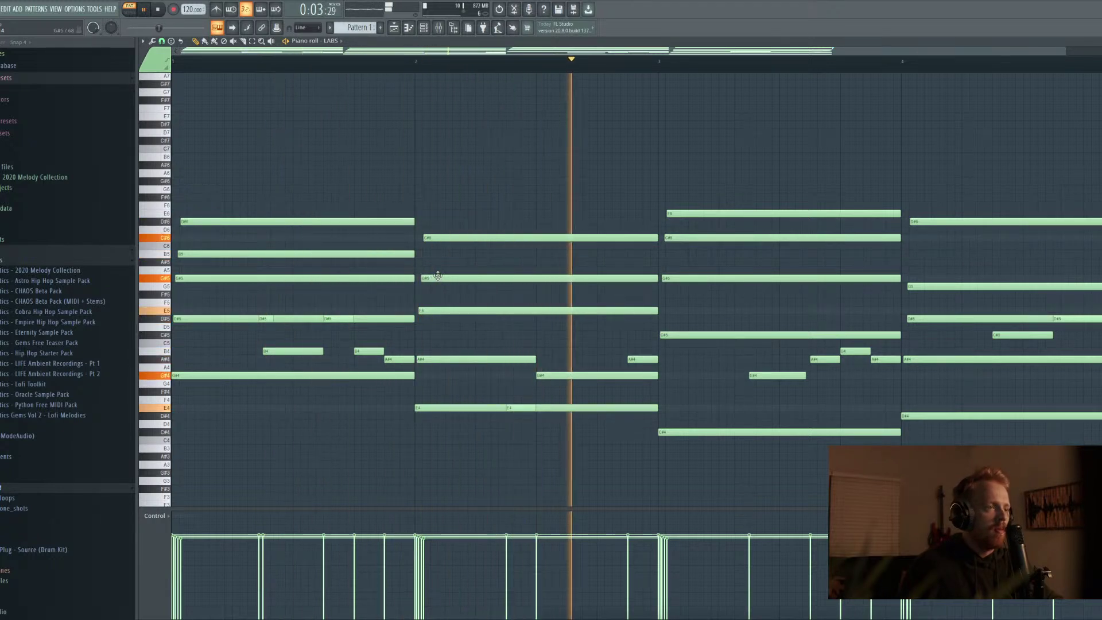
key("space")
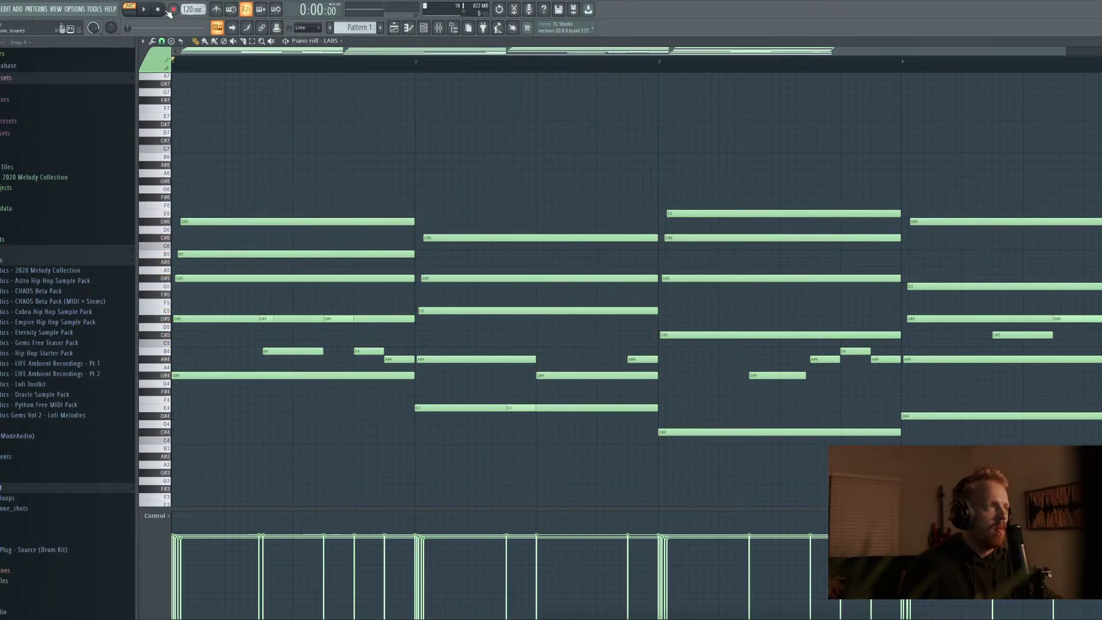
key("space")
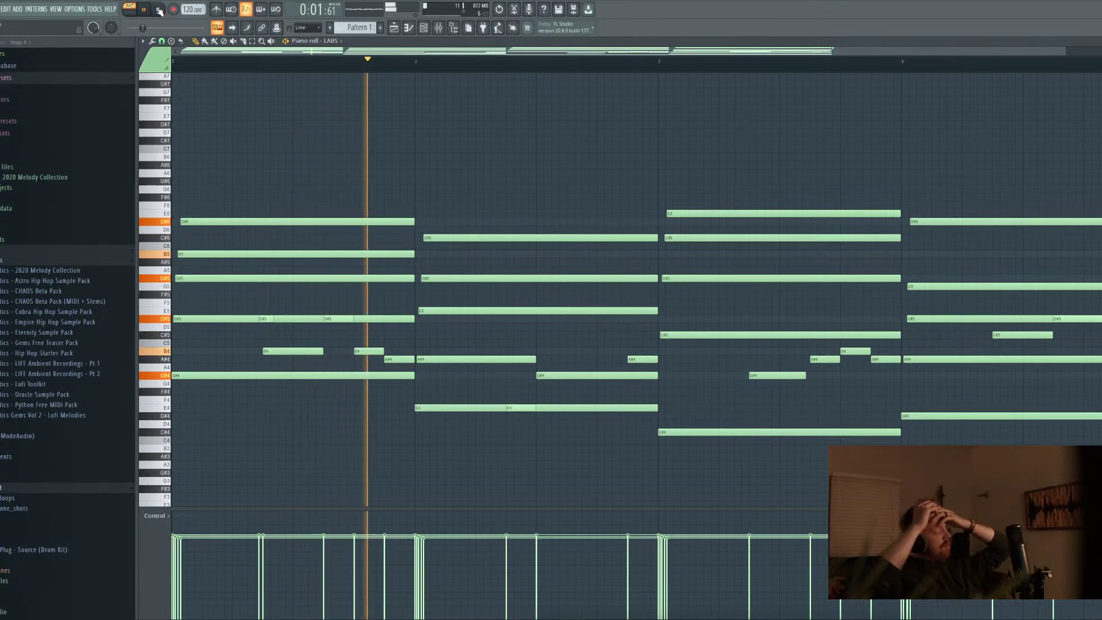
Try lowering the second bar's E4 bass notes to D#4, auditioning the progression with each pitch
left_click(158, 11)
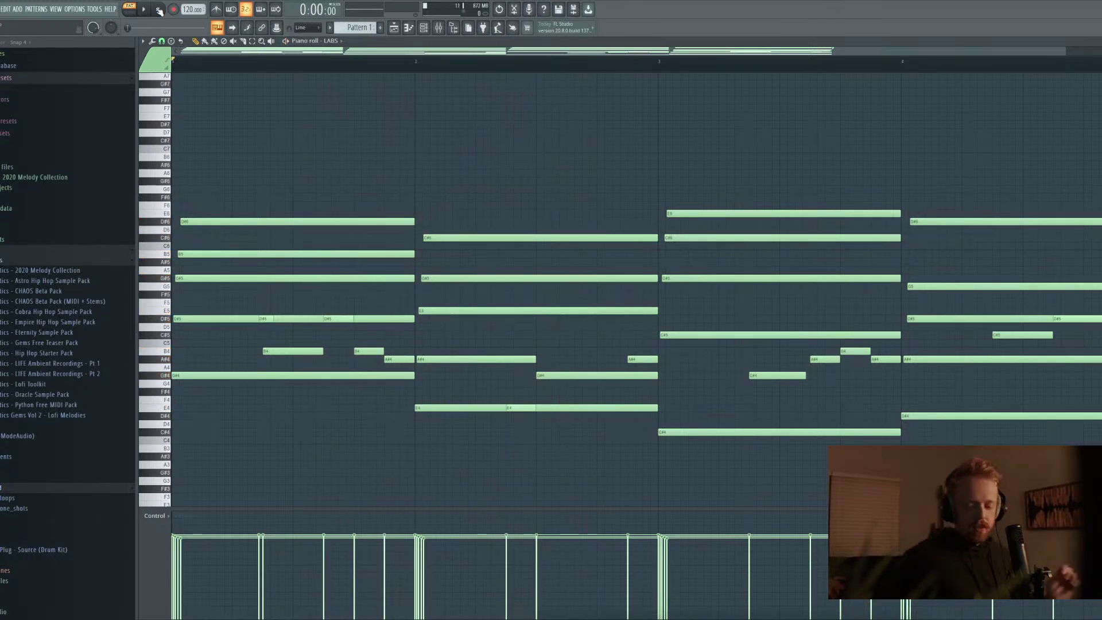
key("space")
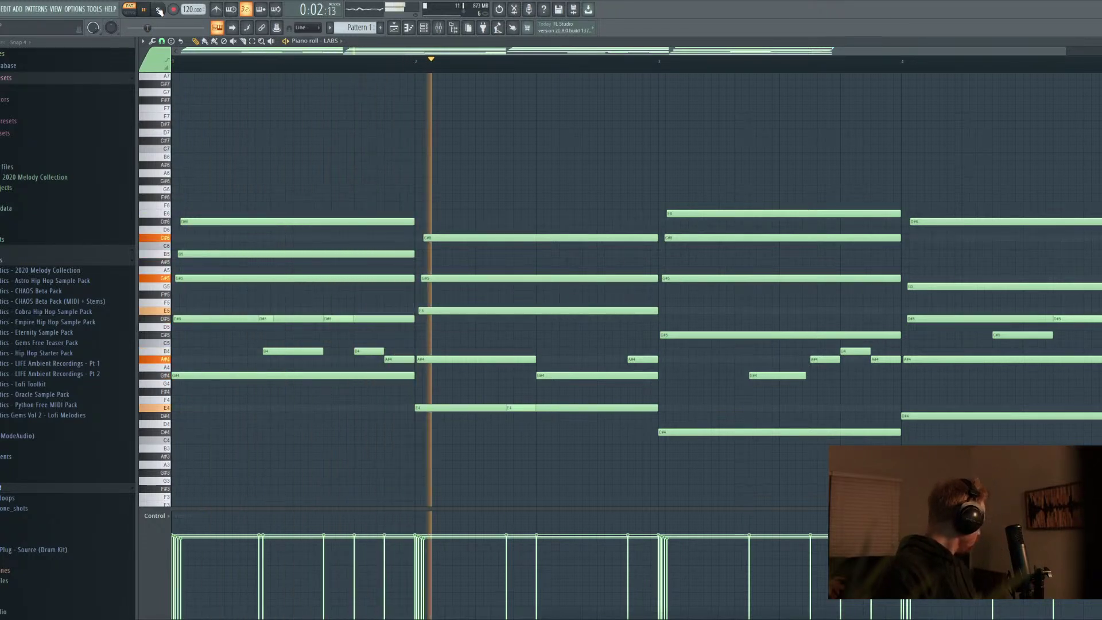
left_click(159, 11)
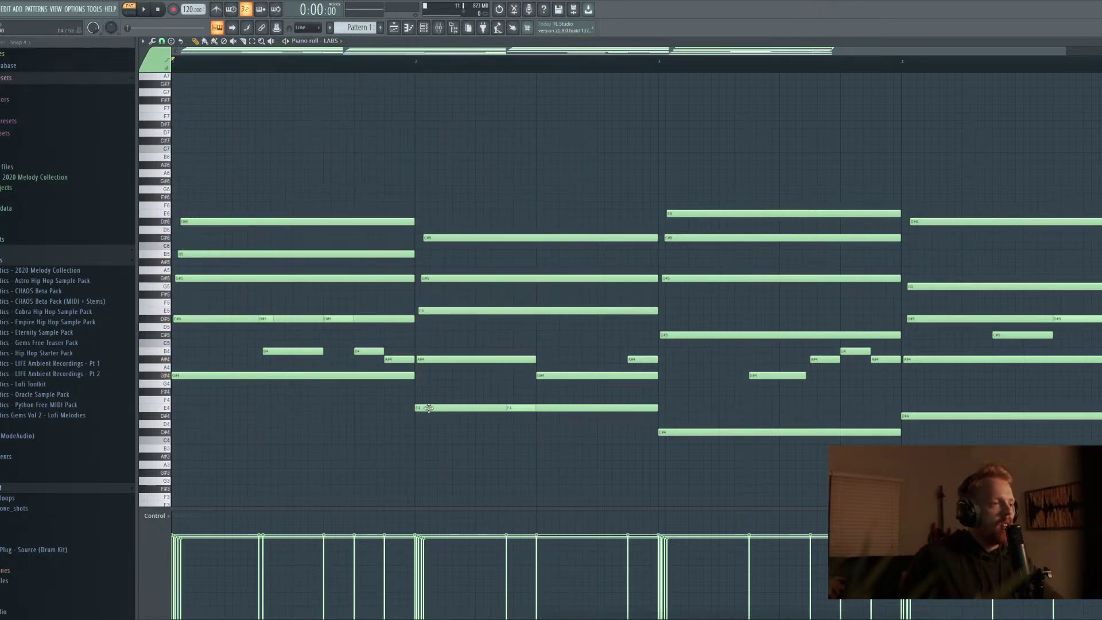
left_click_drag(435, 415, 436, 423)
key("space")
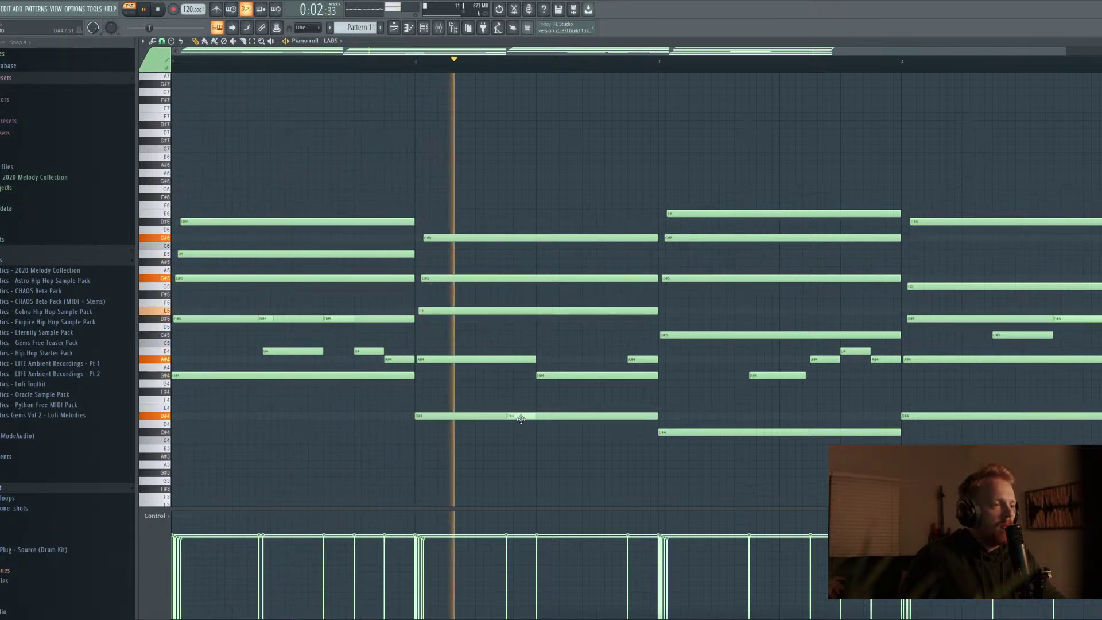
key("space")
left_click_drag(426, 416, 426, 408)
key("space")
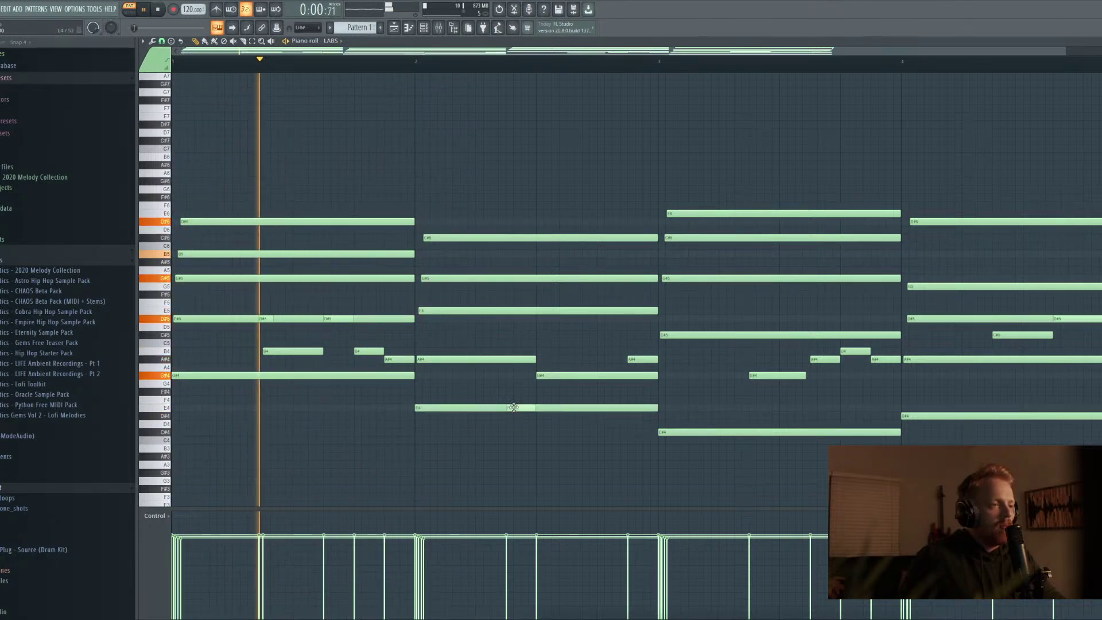
key("space")
Raise the long A#4 note at the start of the second bar to B4 and play back the whole progression
left_click_drag(435, 358, 434, 351)
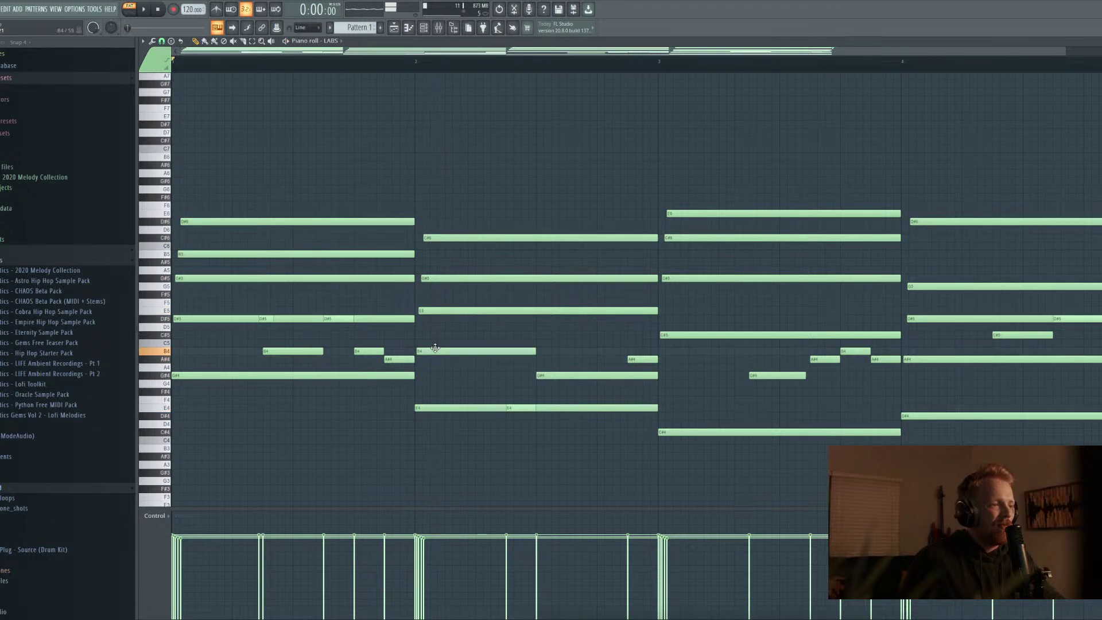
key("space")
key("space")
left_click(389, 61)
key("space")
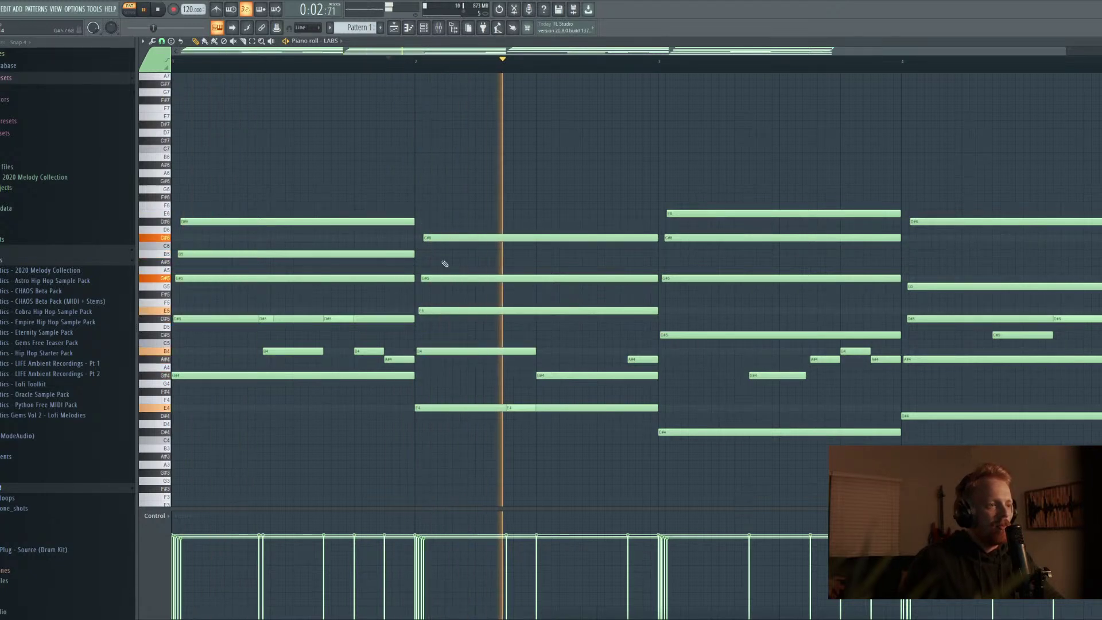
left_click(157, 10)
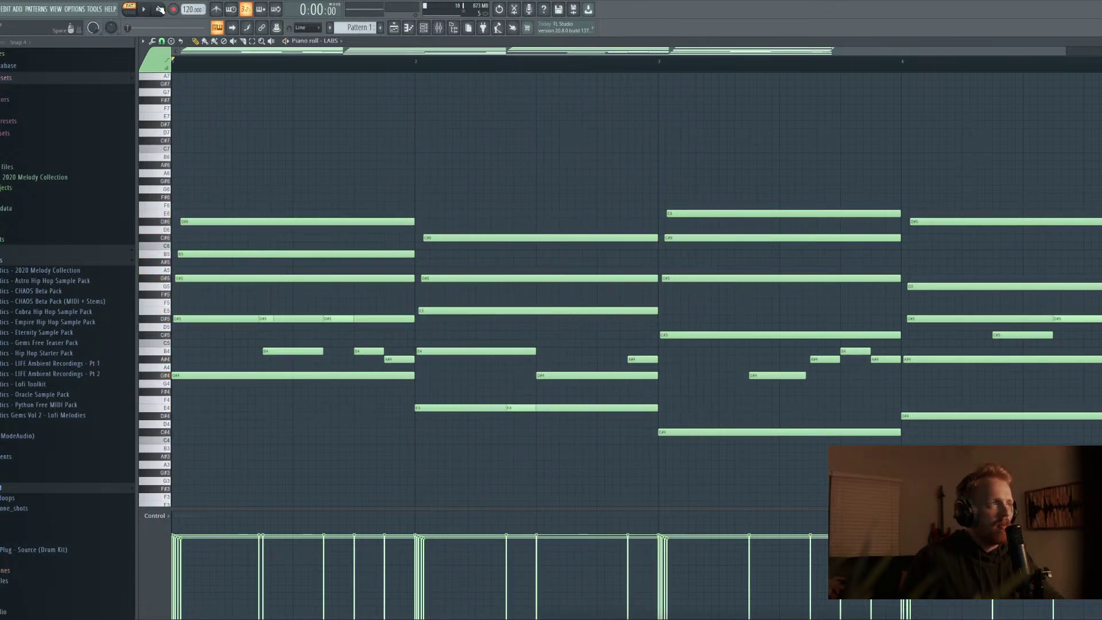
left_click(142, 9)
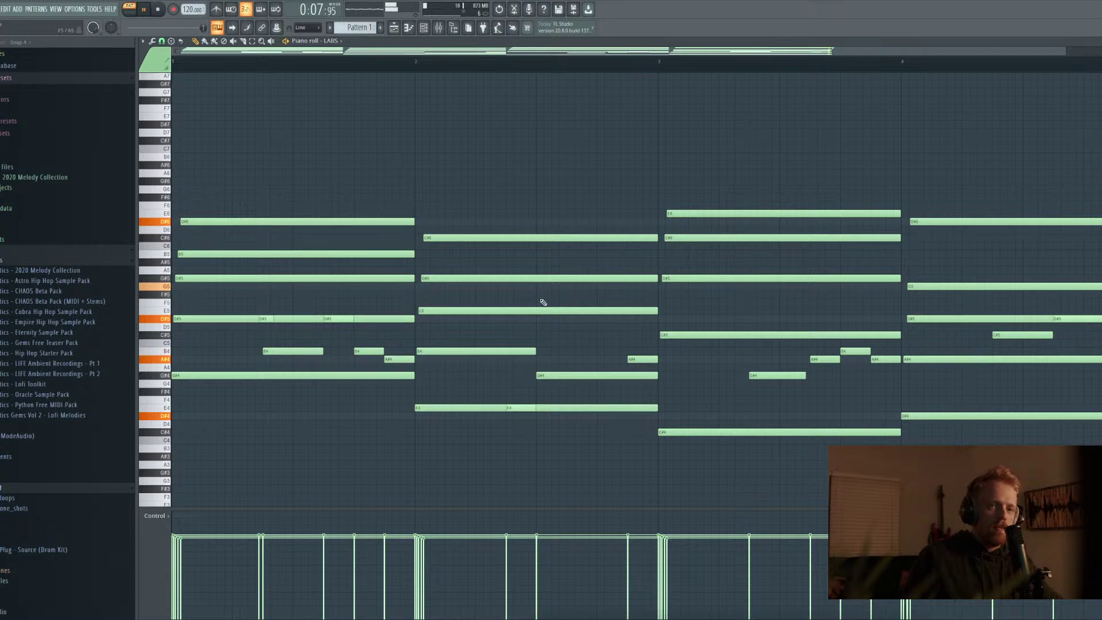
Delete the stray overlapping D#5 notes near the end of the fourth bar and in the first bar, checking by playback
scroll(1084, 319, "up", 5)
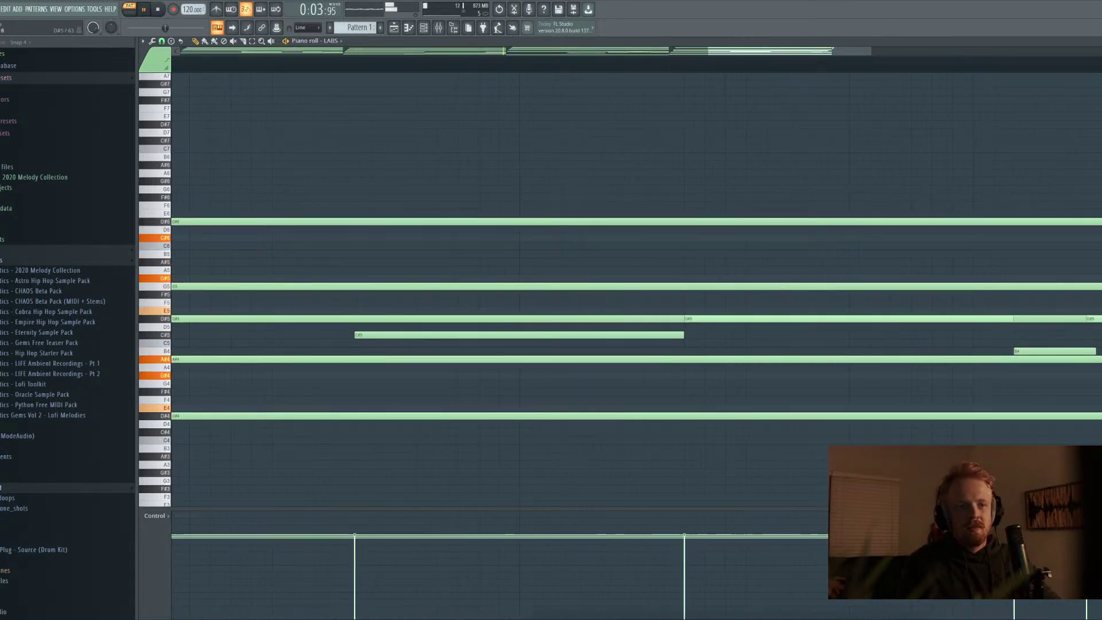
right_click(1086, 318)
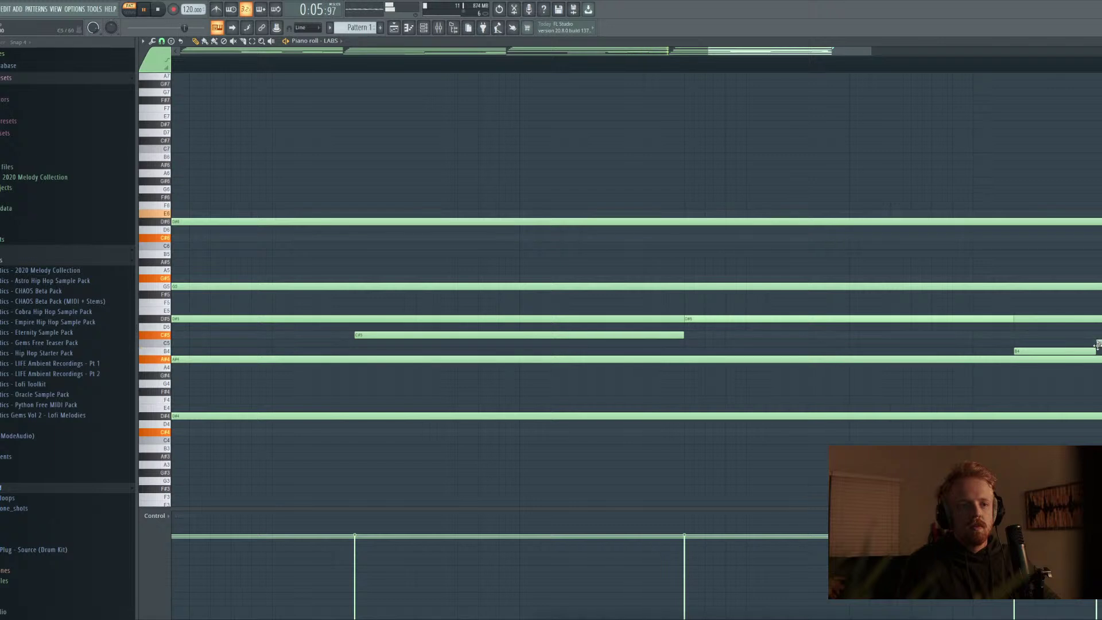
scroll(844, 381, "down", 5)
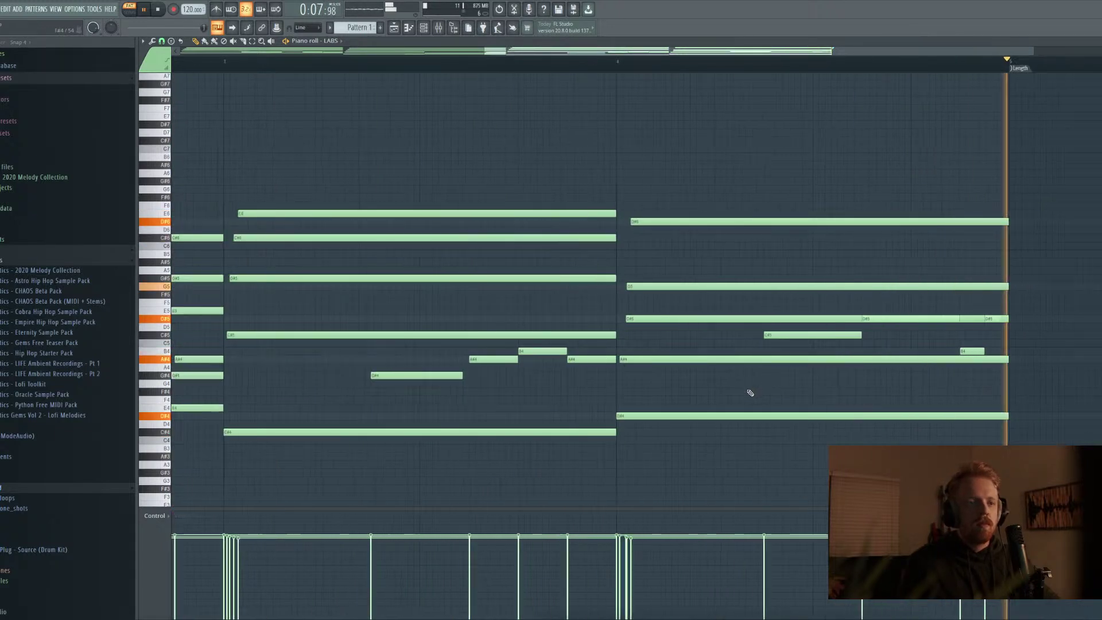
key("space")
key("space")
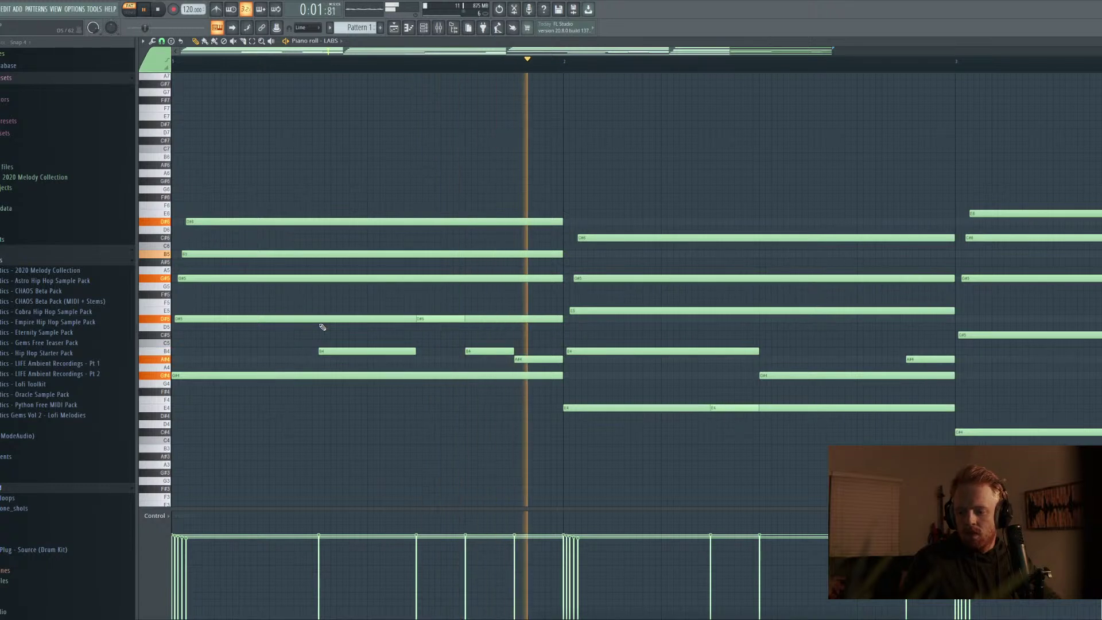
key("space")
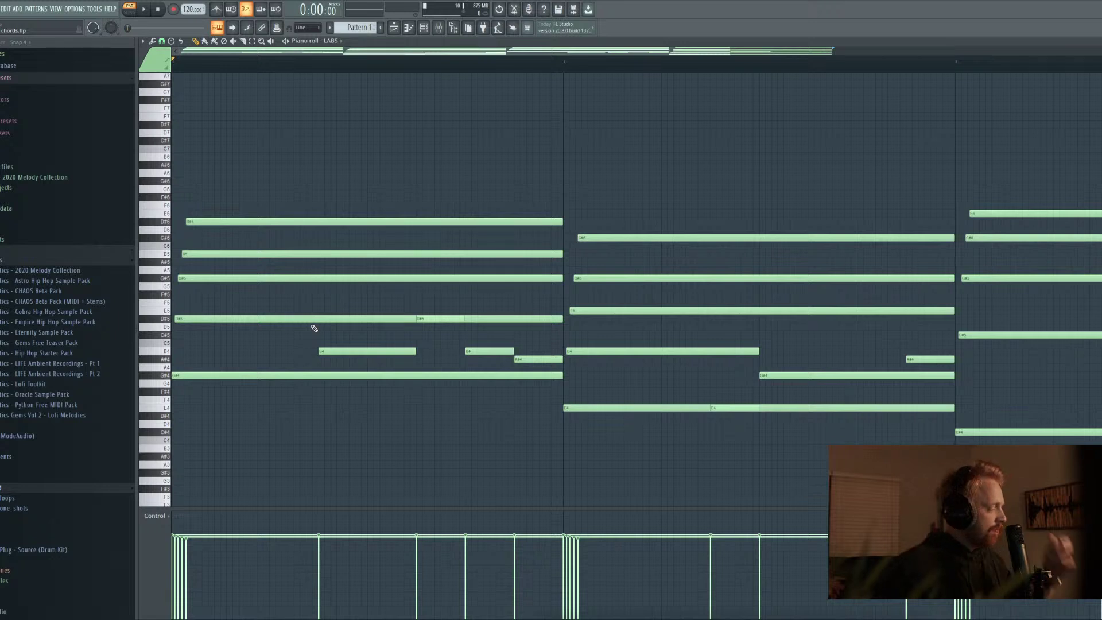
Transpose all notes in the pattern down seven semitones, moving the G#4 root to C#4, and play the result
key("space")
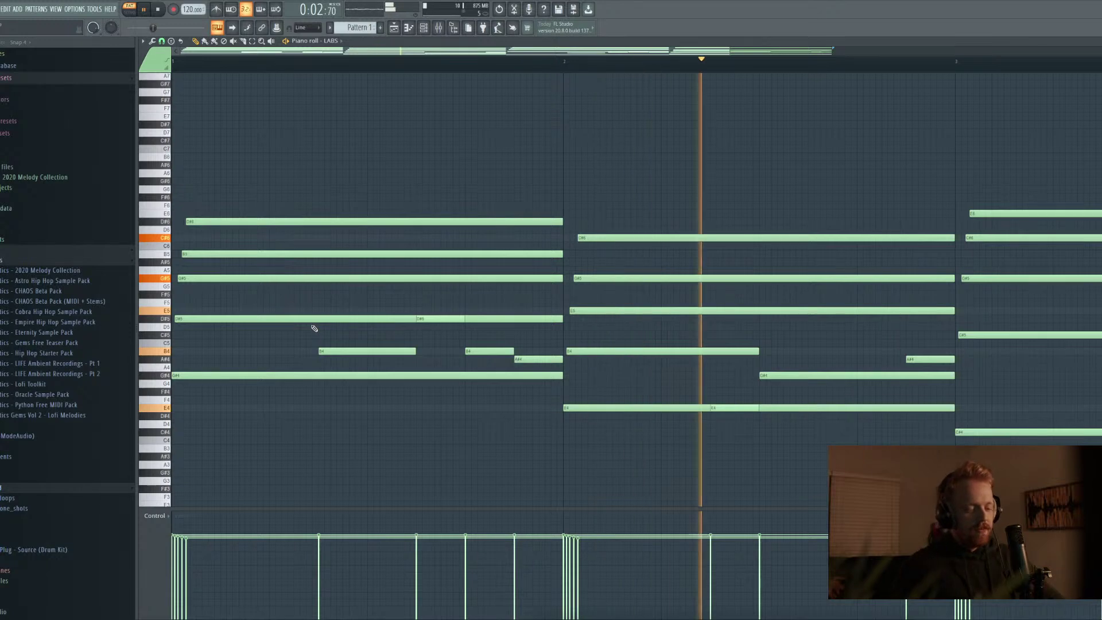
scroll(342, 332, "down", 3)
key("ctrl+a")
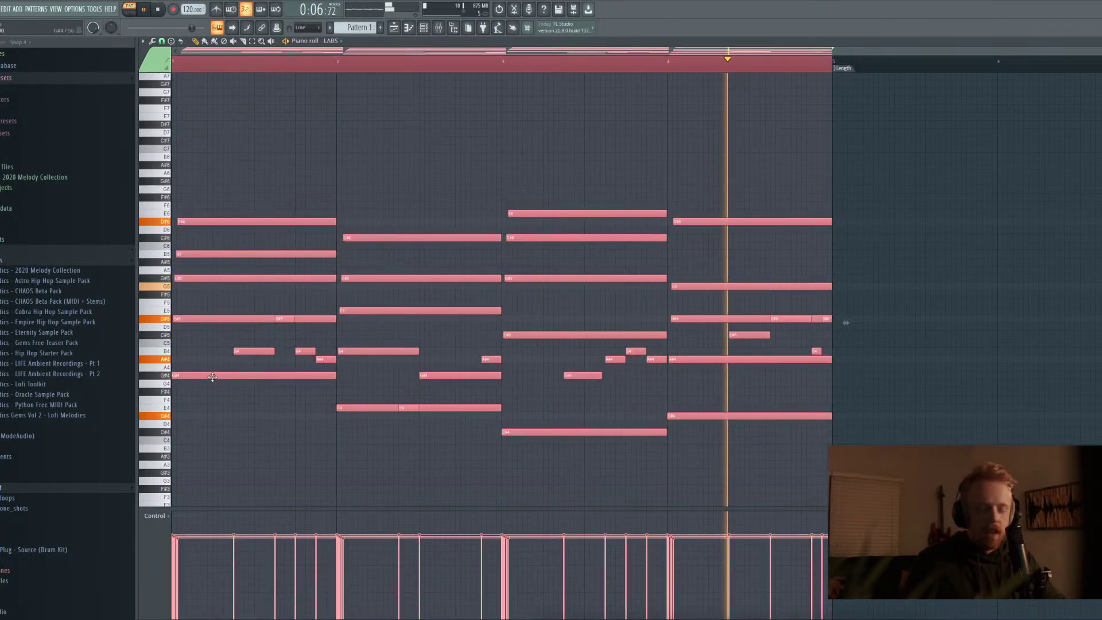
key("space")
left_click_drag(212, 376, 178, 432)
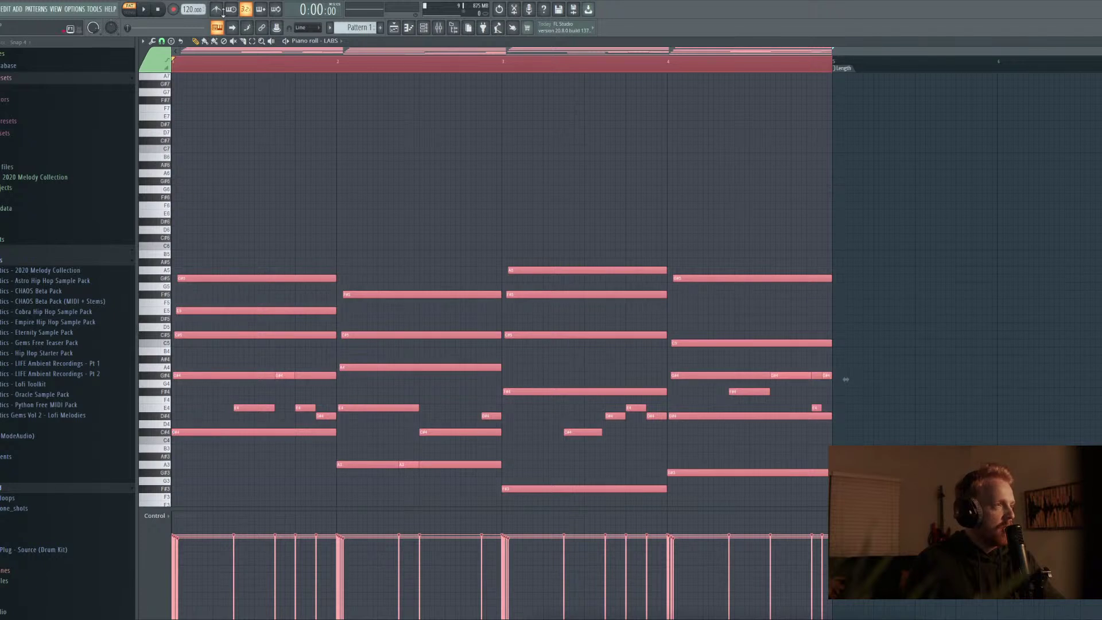
key("space")
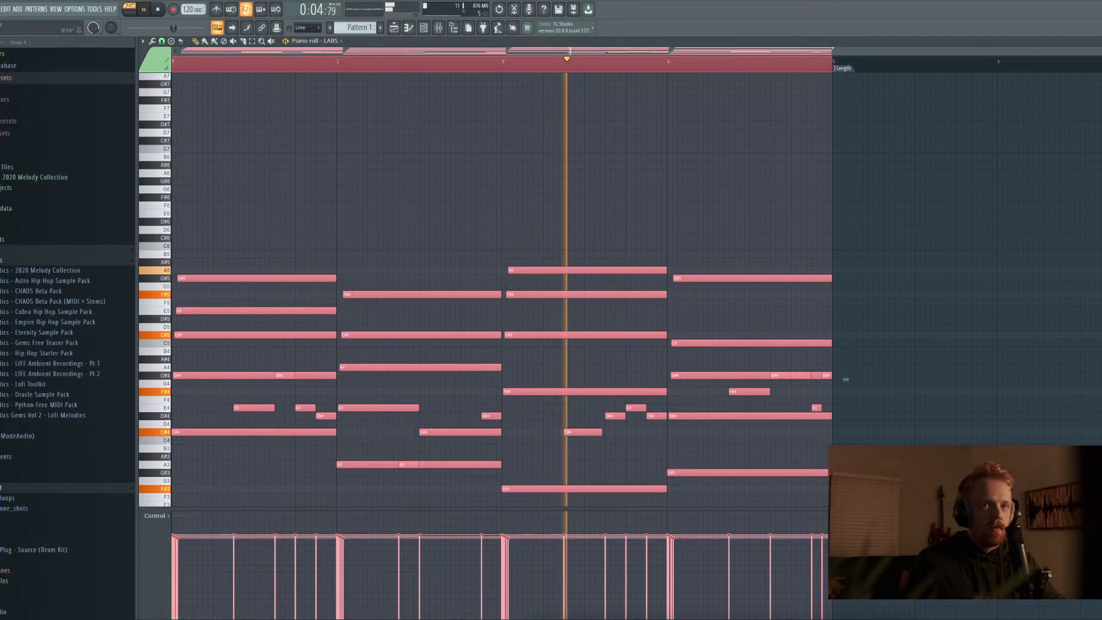
Load the "03 Piano Heaven" preset from Modular Pianos into the LABS channel, filtering the presets by Synth
key("F7")
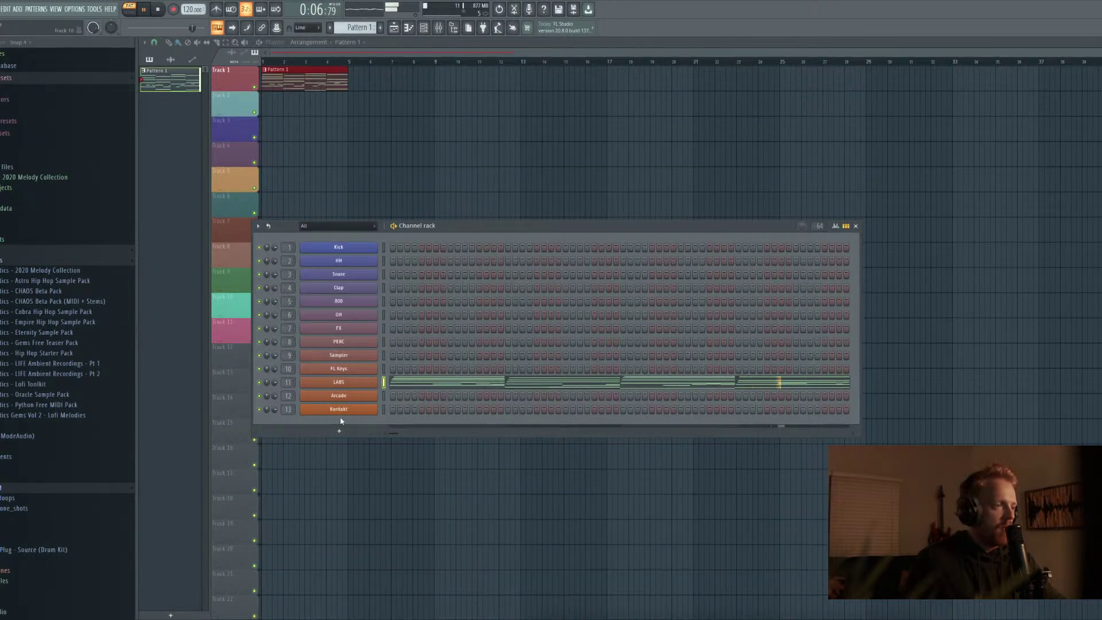
left_click(347, 386)
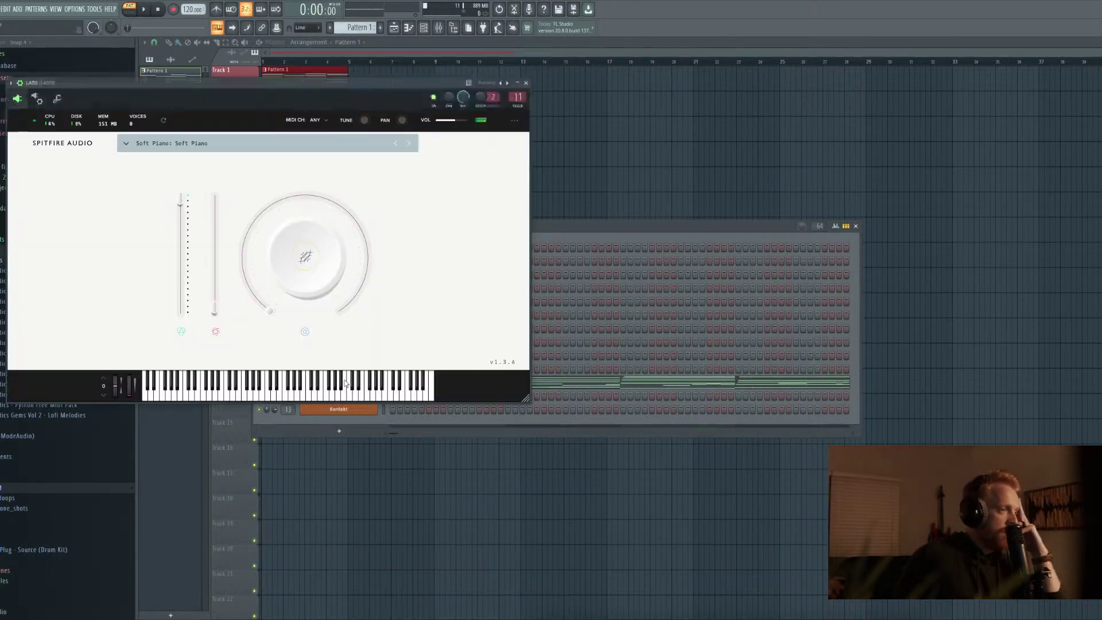
left_click(343, 144)
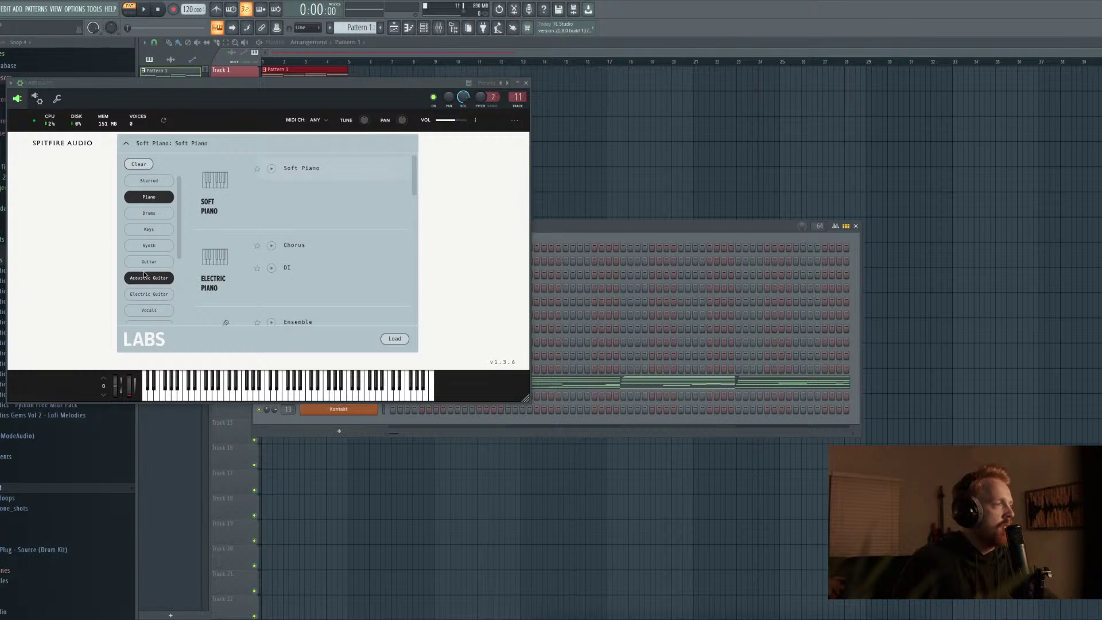
left_click(148, 197)
scroll(147, 288, "down", 1)
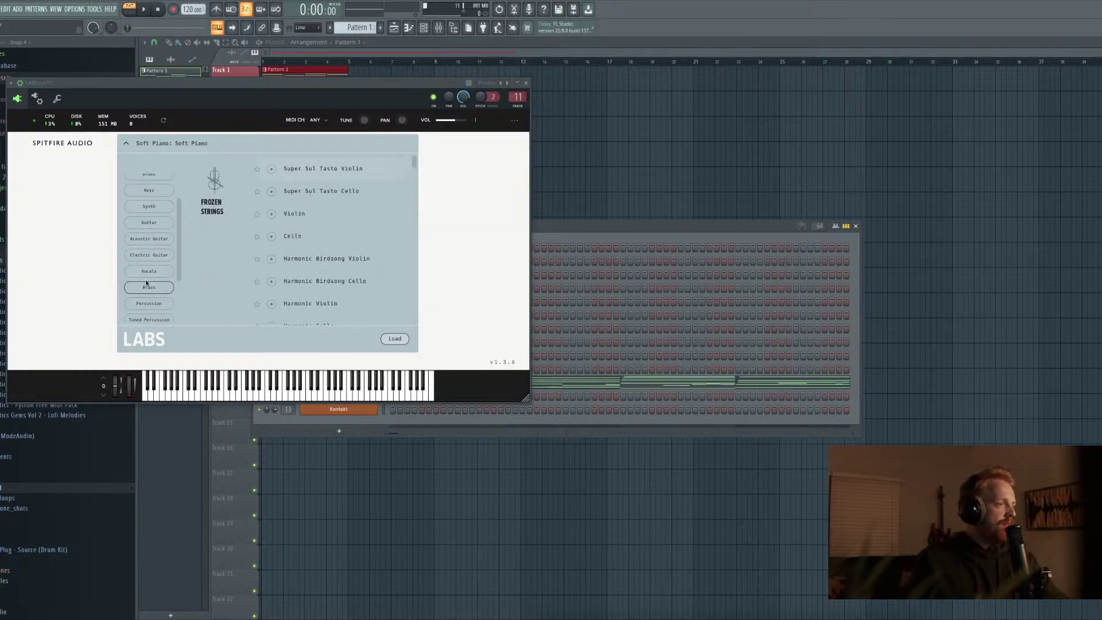
scroll(153, 286, "up", 2)
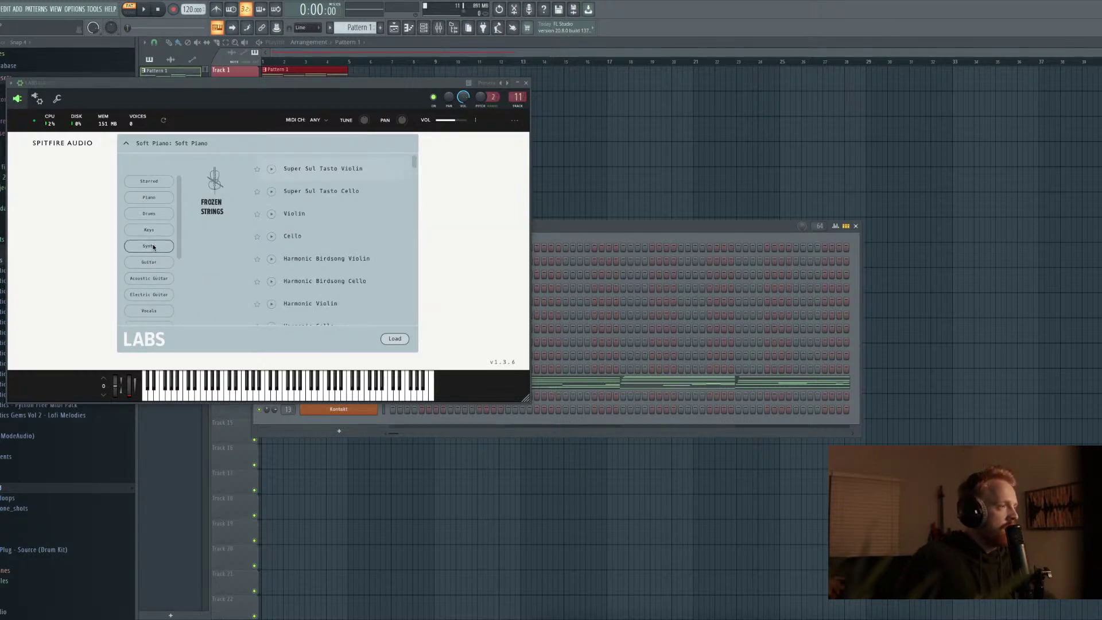
left_click(153, 246)
double_click(331, 207)
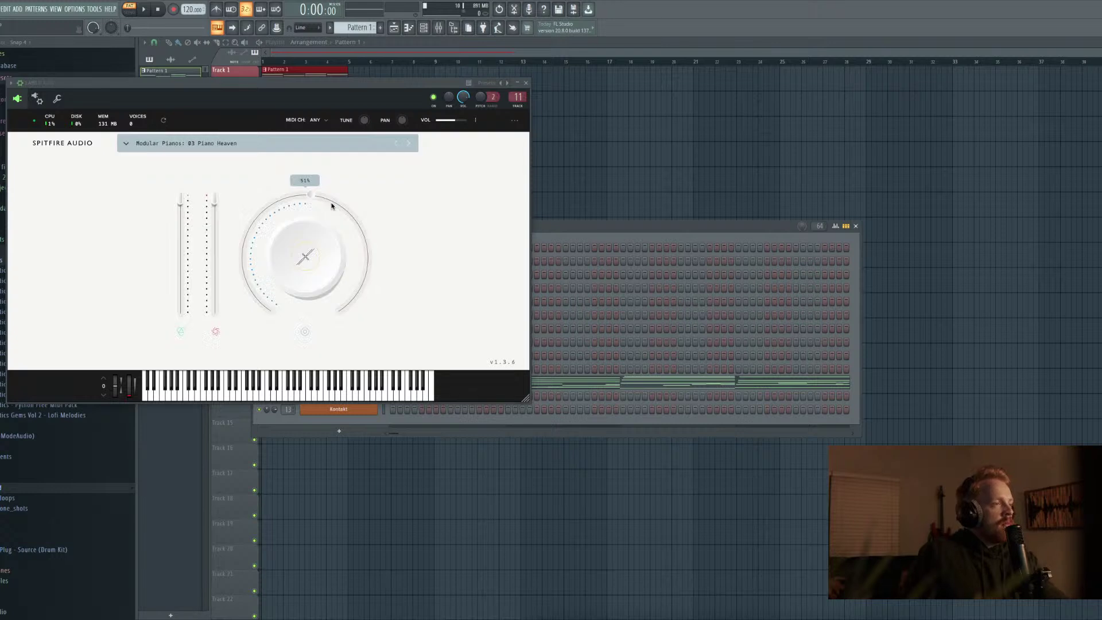
Adjust the Piano Heaven preset's release while the pattern plays, and close the LABS instrument window
mouse_move(300, 250)
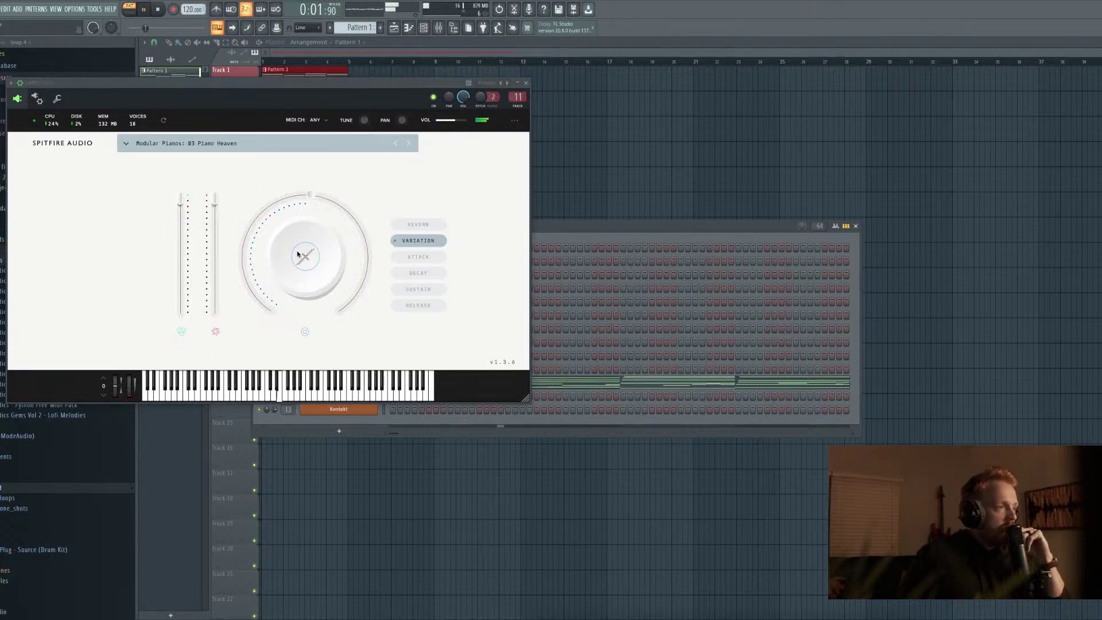
left_click(413, 225)
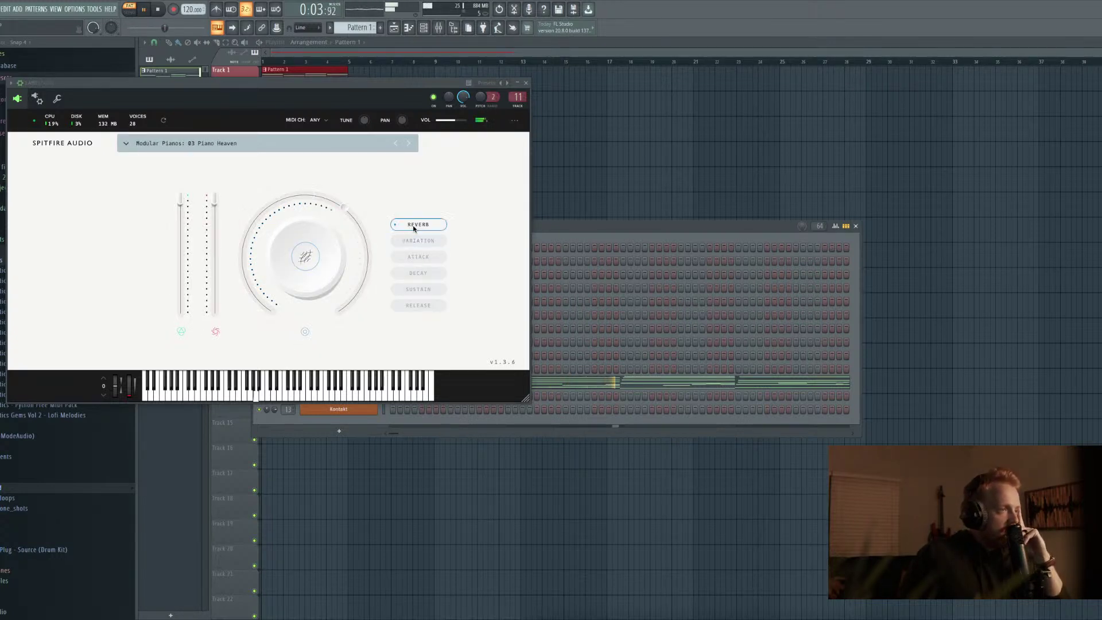
left_click(417, 304)
left_click_drag(361, 238, 306, 199)
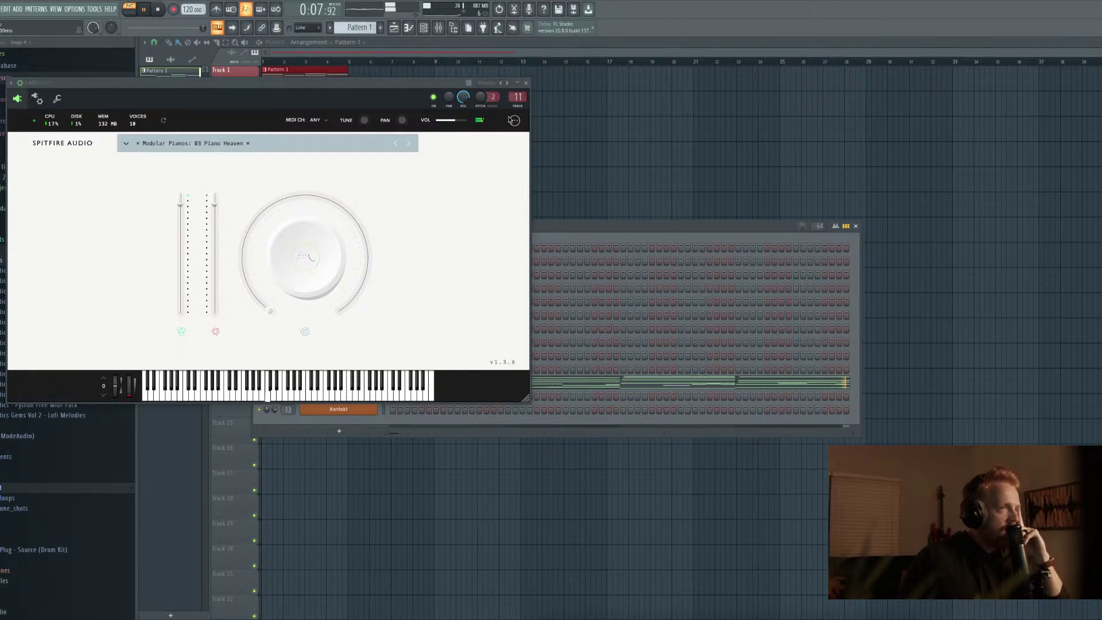
left_click(524, 86)
Replace the LABS channel's instrument with Kontakt, keeping its notes, and stop playback
right_click(363, 384)
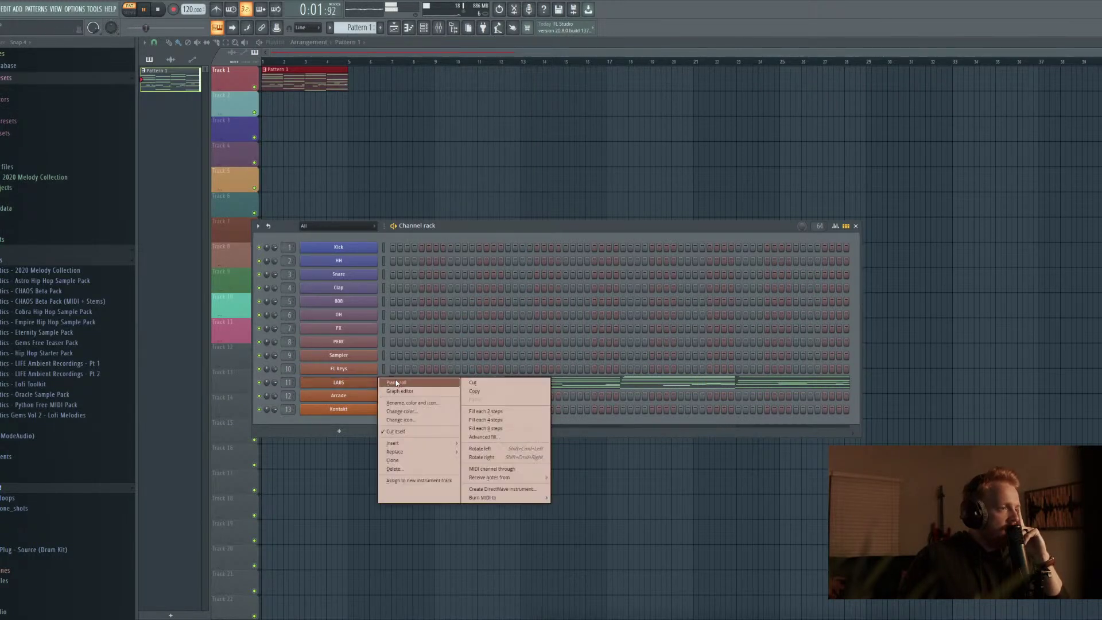
mouse_move(424, 452)
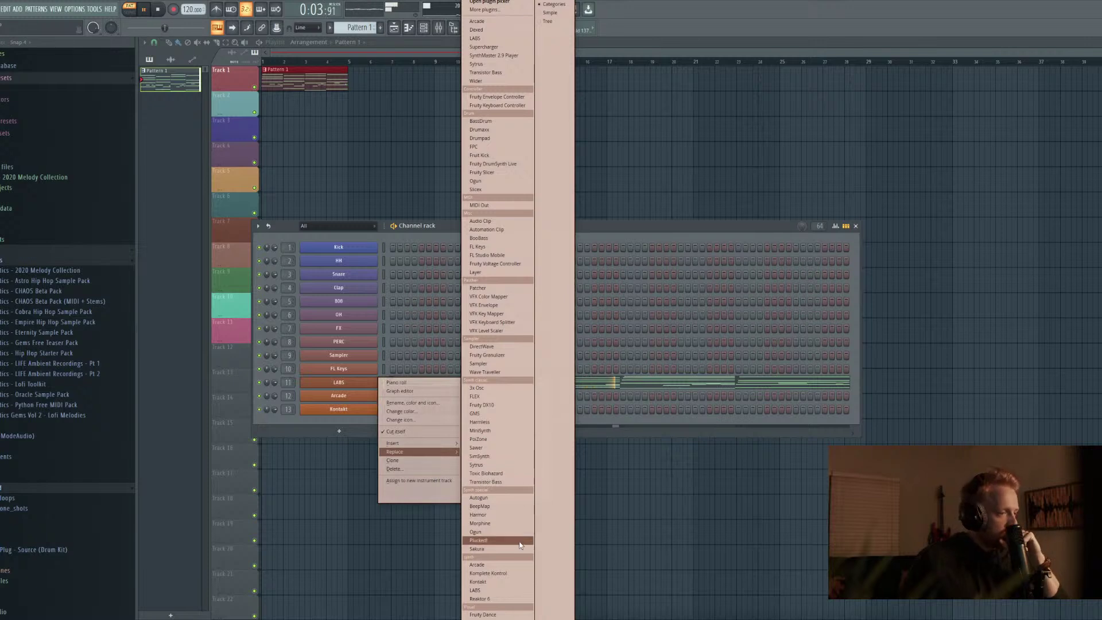
left_click(514, 578)
key("space")
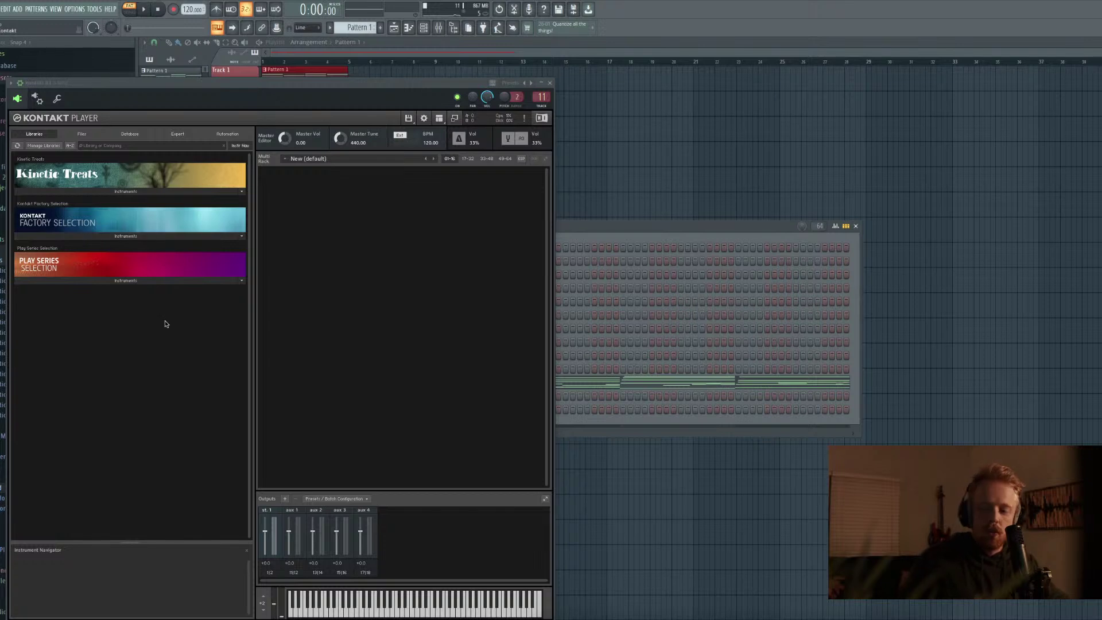
Audition the Saucy Pad instrument from the Play Series Selection with the pattern, and remove it from the rack
left_click(138, 281)
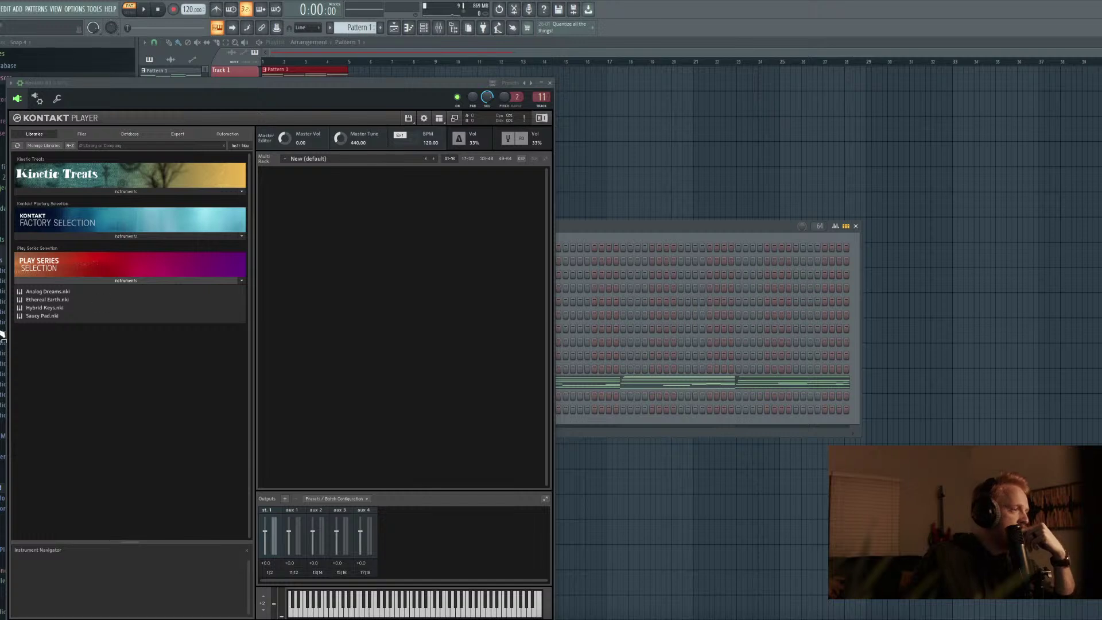
double_click(28, 315)
key("space")
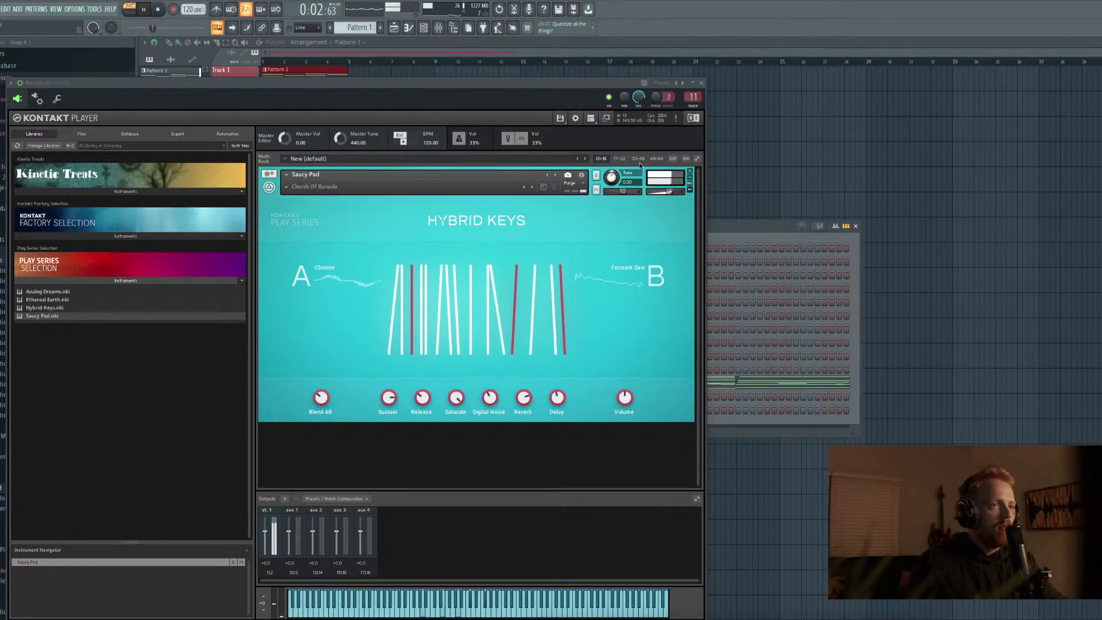
left_click(689, 171)
Load Bass - Monster from the Kontakt Factory Selection synths, advance to Kit - April Fools, and audition it with the pattern
left_click(109, 236)
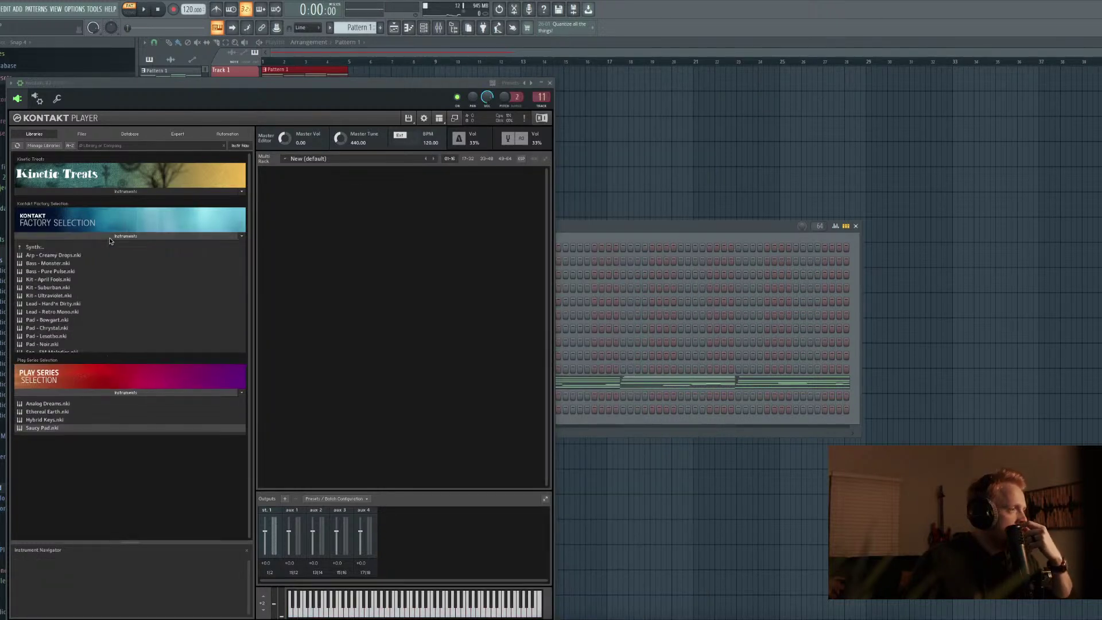
double_click(62, 263)
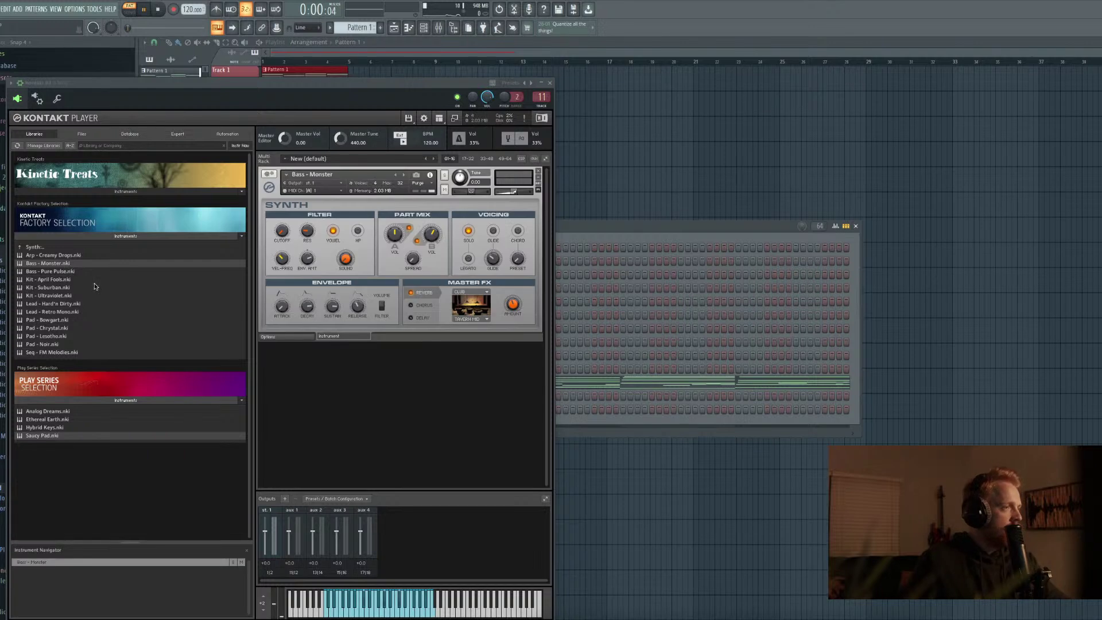
left_click(404, 175)
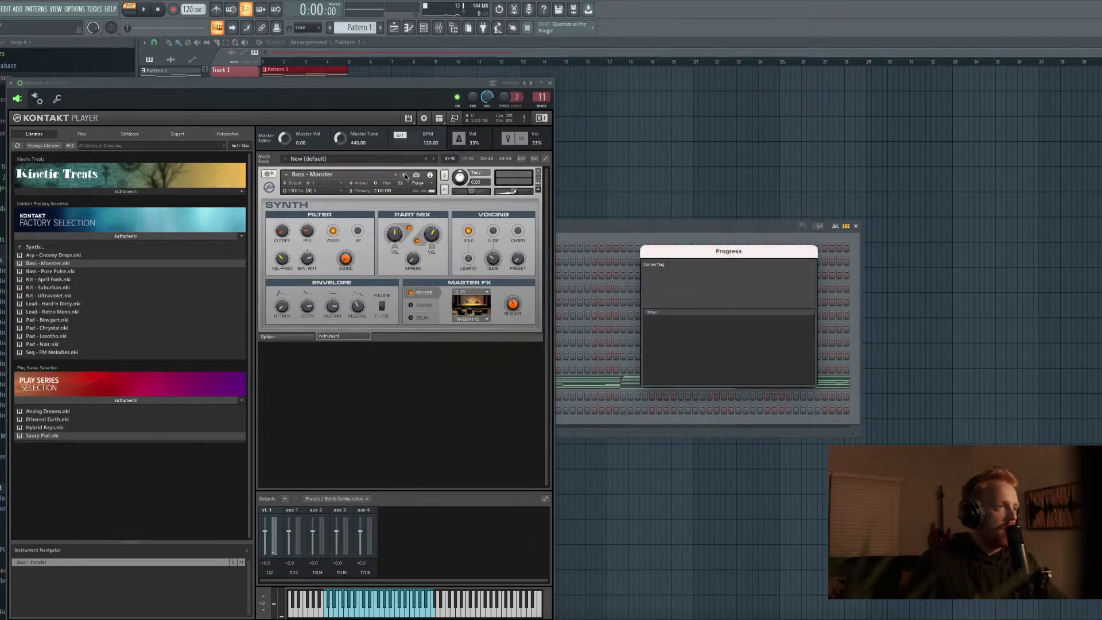
left_click(404, 175)
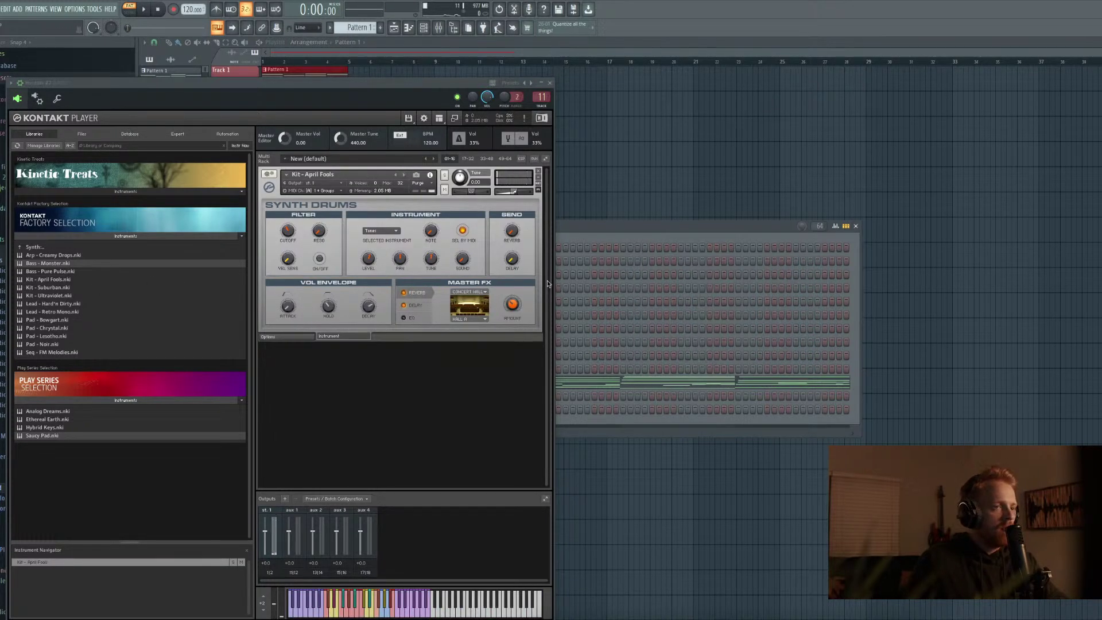
key("space")
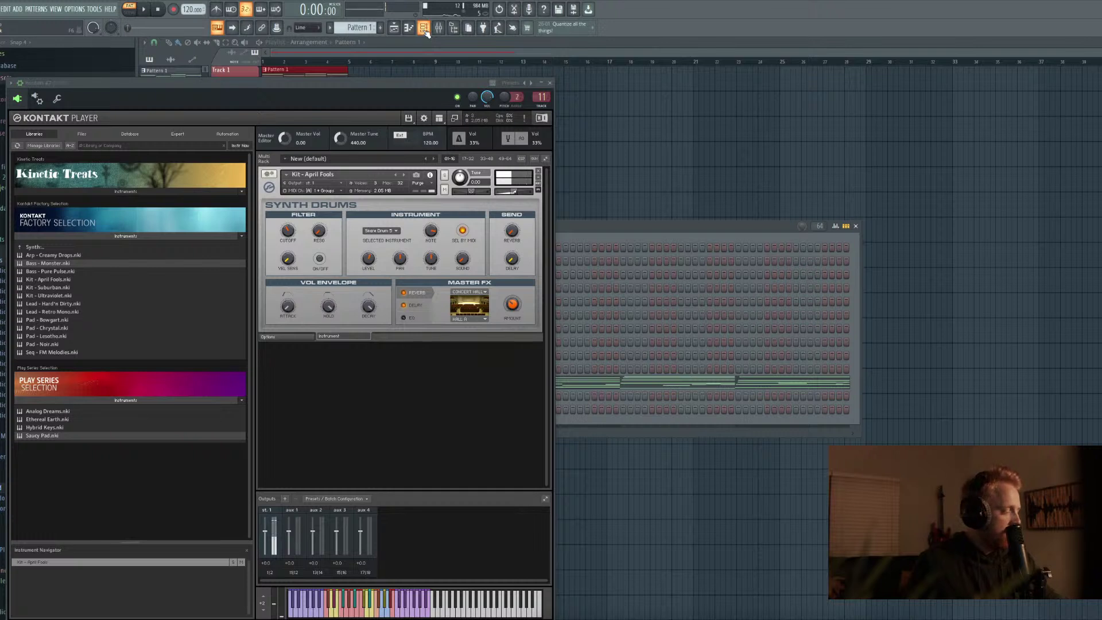
key("space")
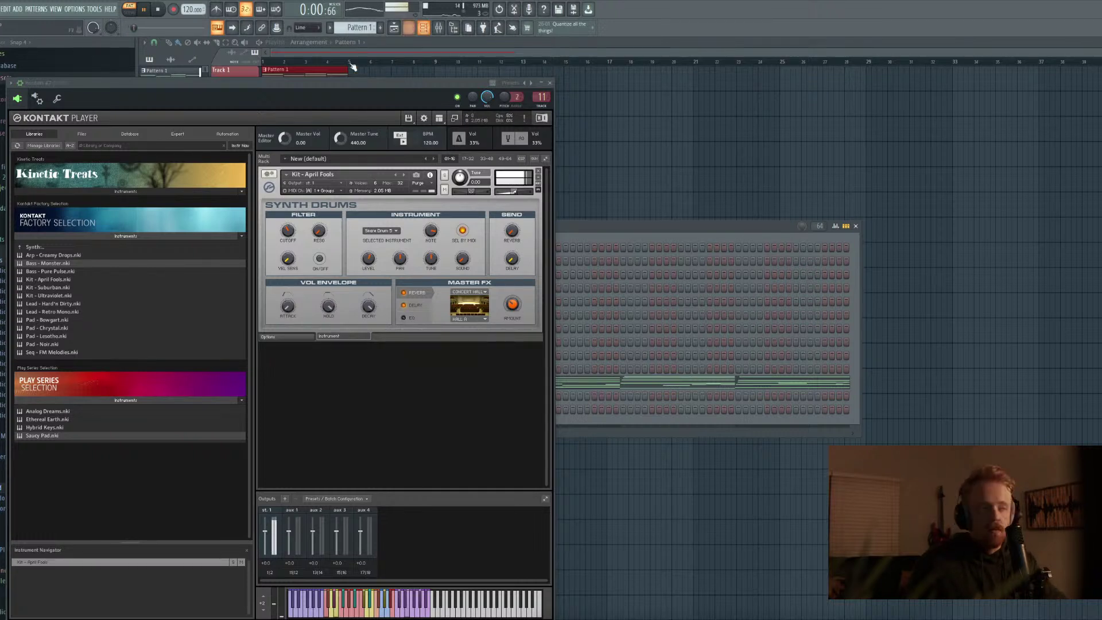
Step through the following Factory Selection synth instruments to Lead - Retro Mono while auditioning them with the pattern
left_click(404, 175)
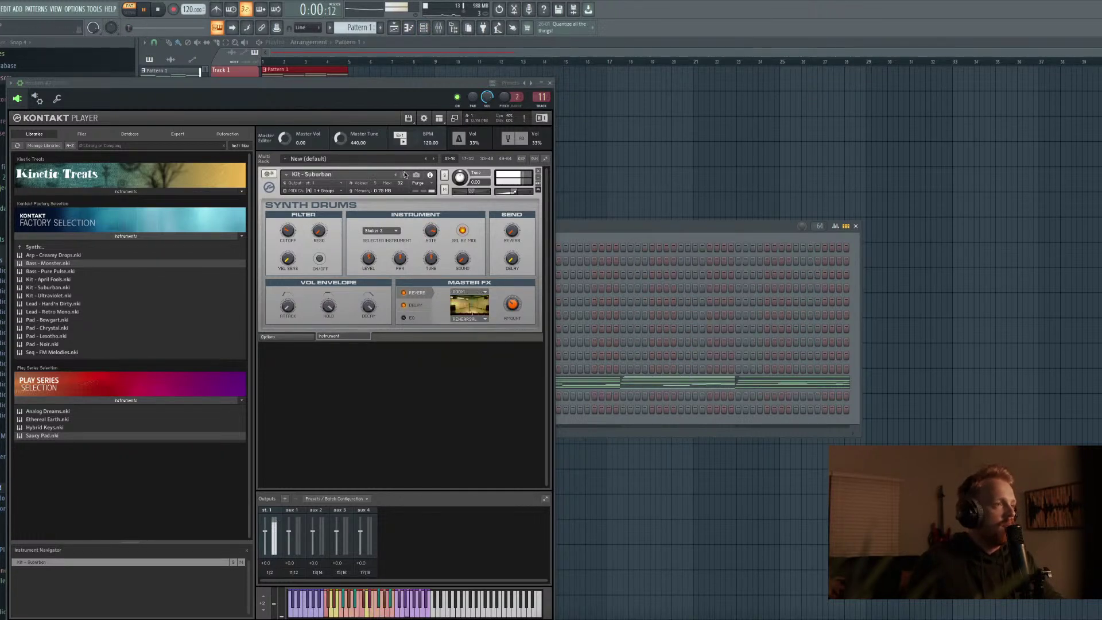
left_click(405, 175)
left_click(404, 175)
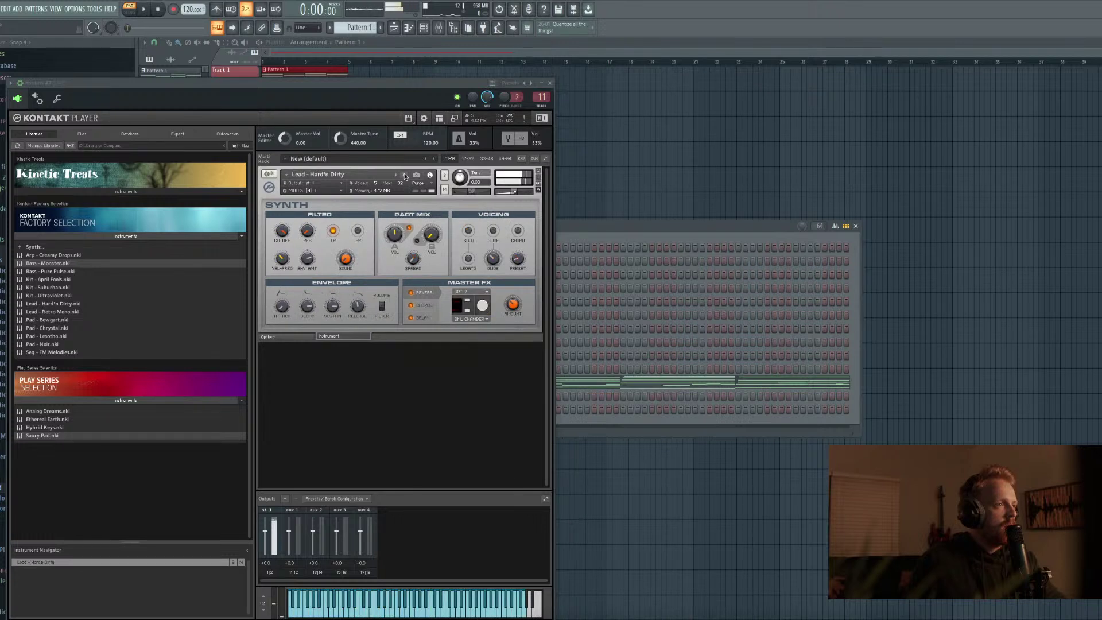
left_click(404, 175)
left_click(404, 175)
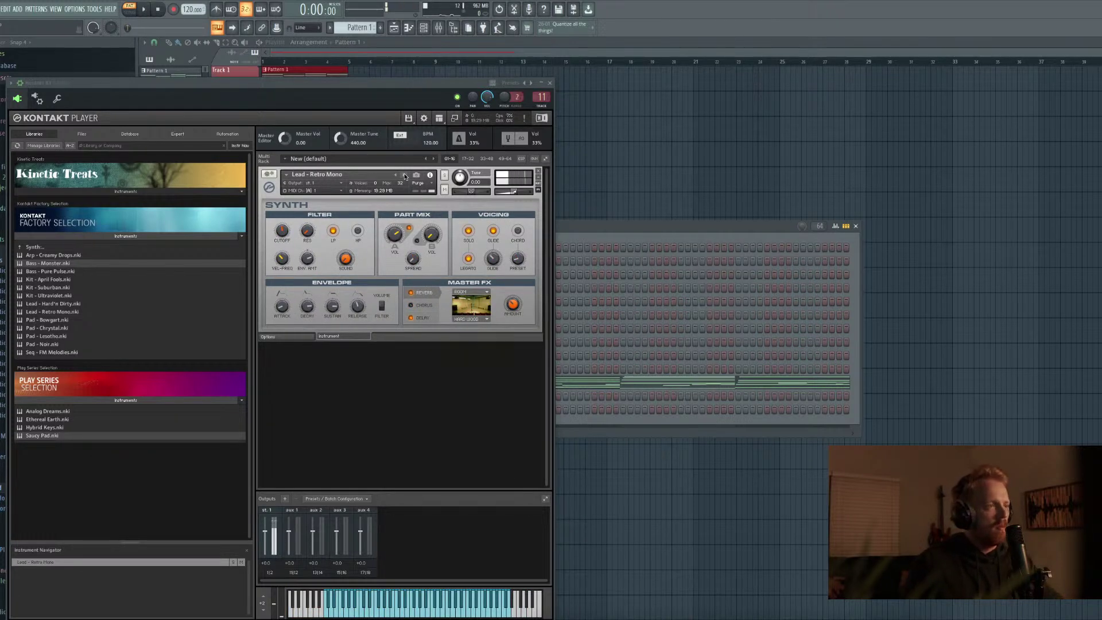
left_click(396, 175)
Turn off the solo, glide and legato voicing of Lead - Retro Mono and audition the chords
key("space")
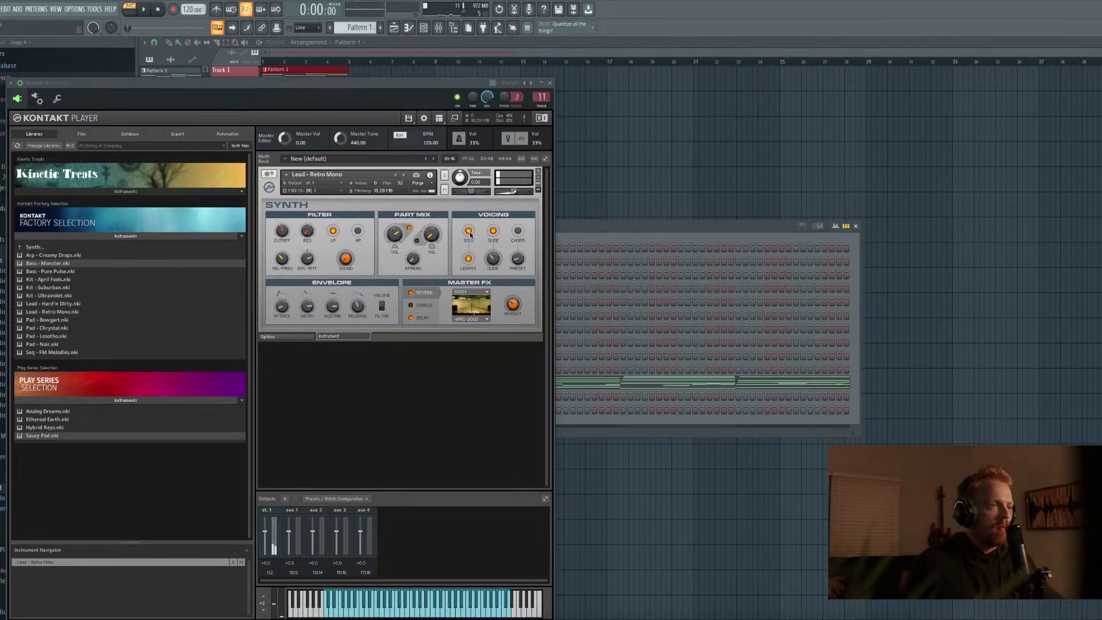
left_click(469, 231)
key("space")
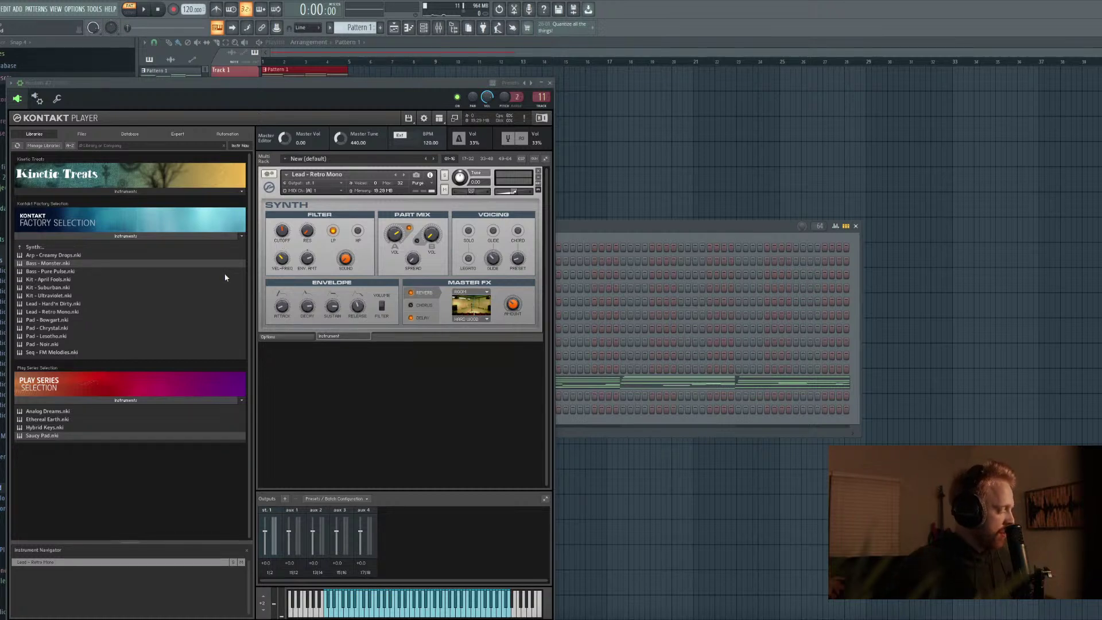
key("space")
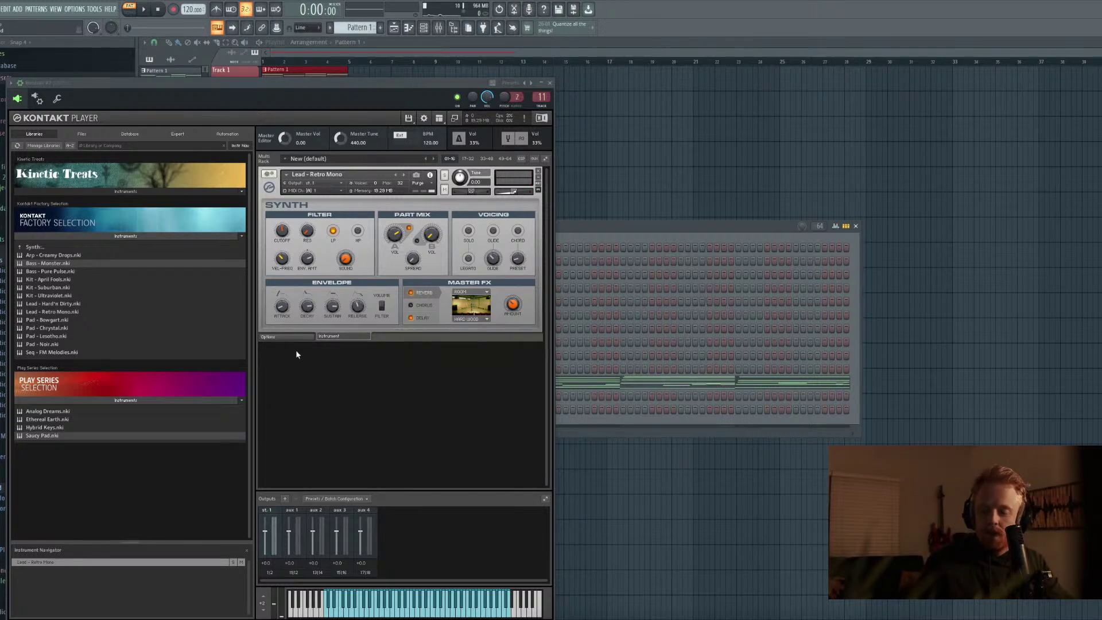
Enable the chorus in Retro Mono's master effects, listen to the pattern, and close the Kontakt window
key("space")
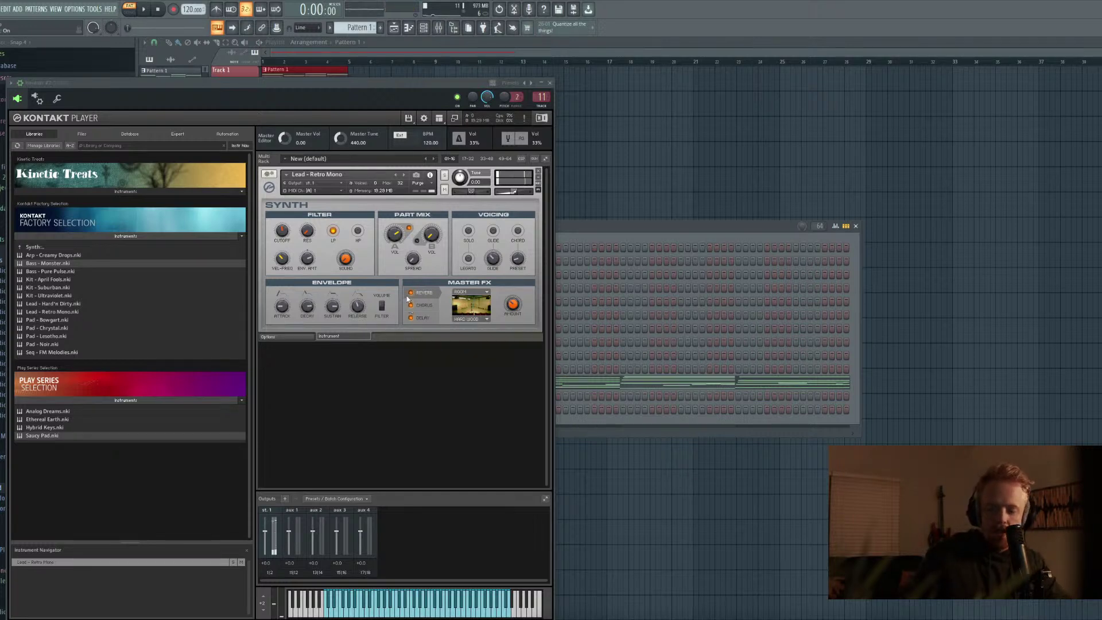
key("space")
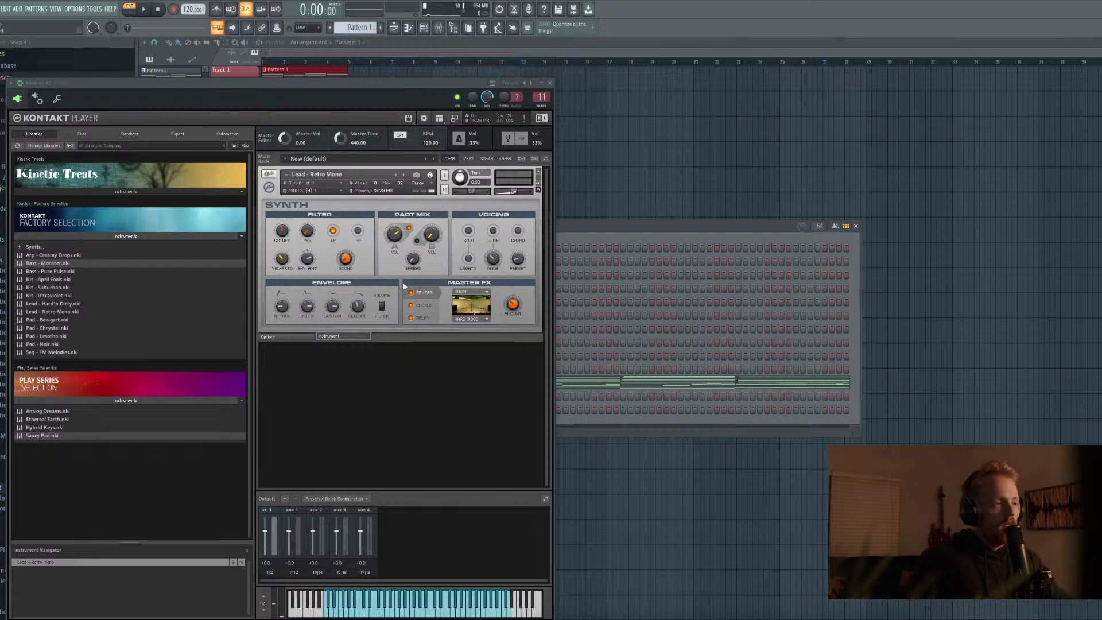
key("space")
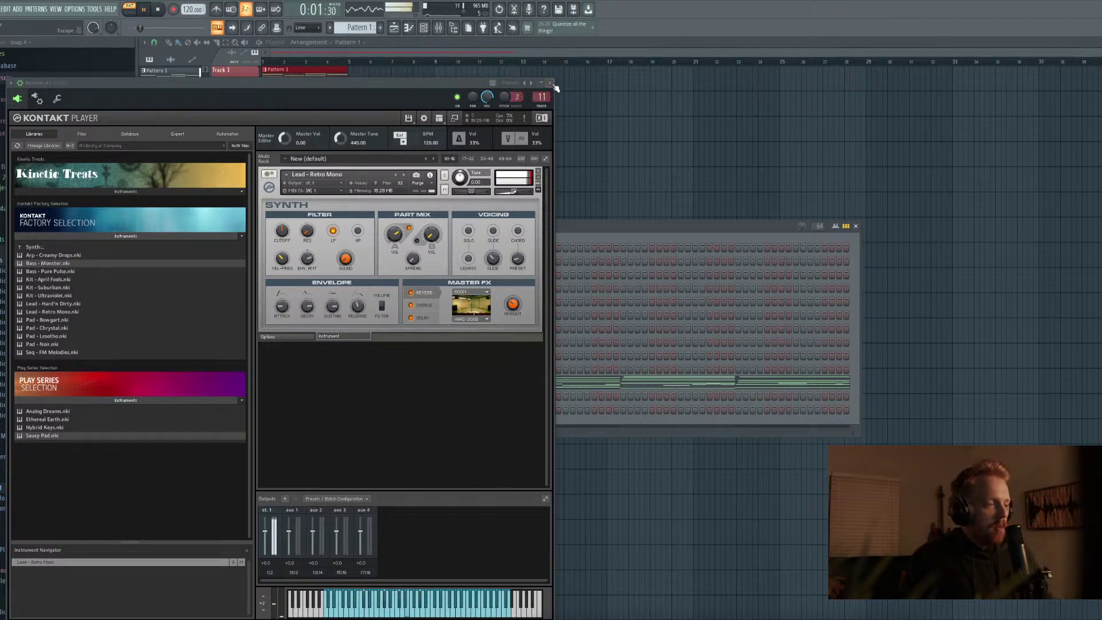
left_click(549, 84)
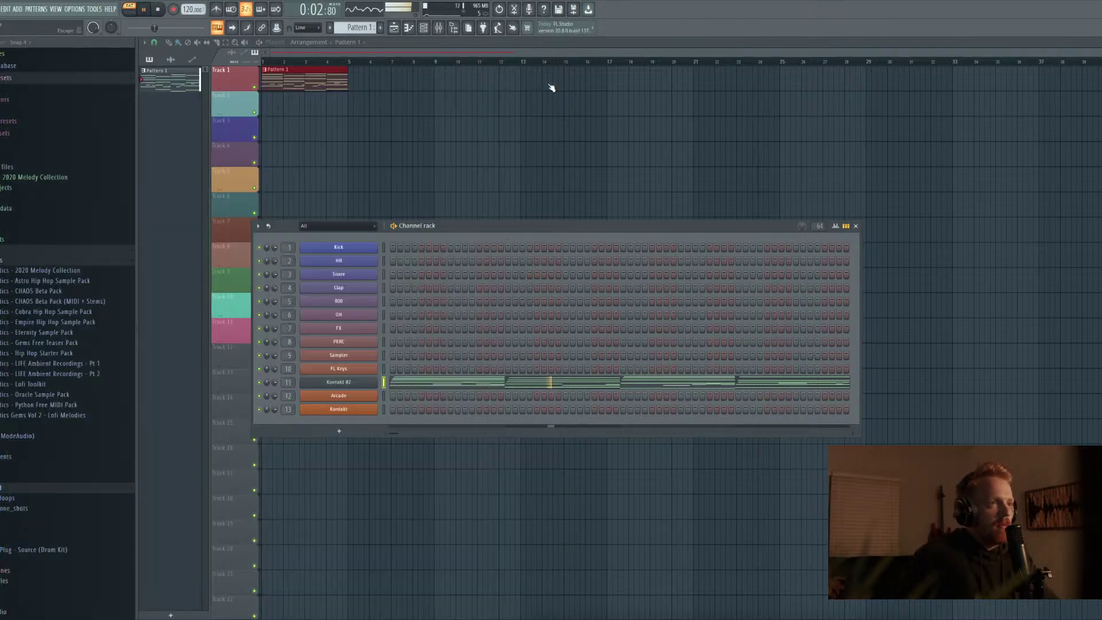
Move the channel rack higher, lower the LABS mixer track's volume during playback, and stop the pattern
left_click(440, 28)
left_click_drag(453, 227, 459, 176)
key("F9")
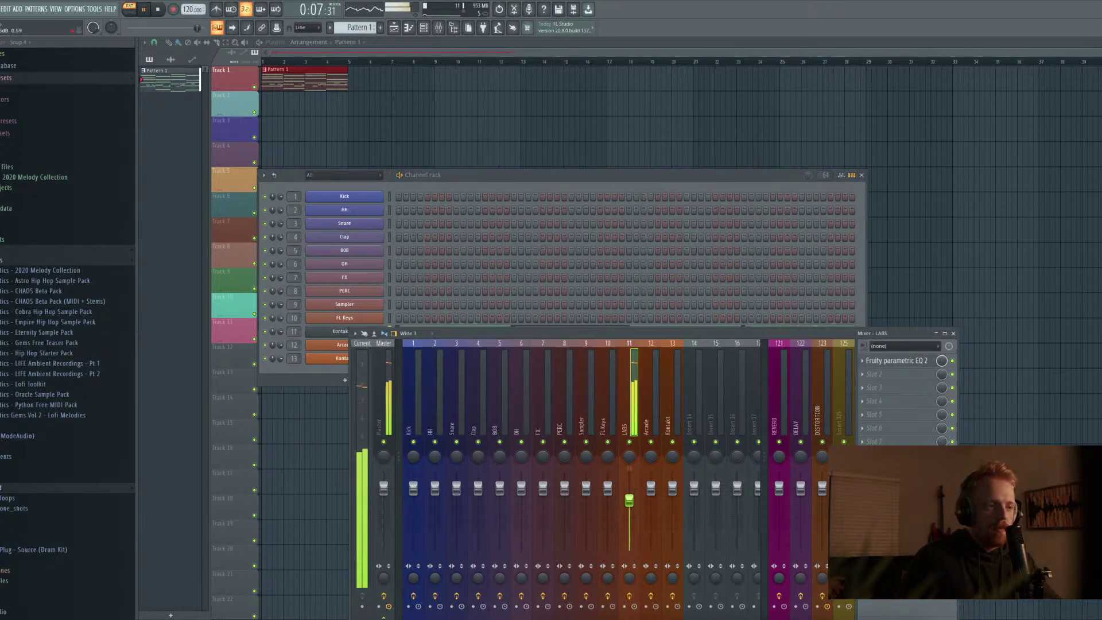
left_click_drag(628, 500, 629, 509)
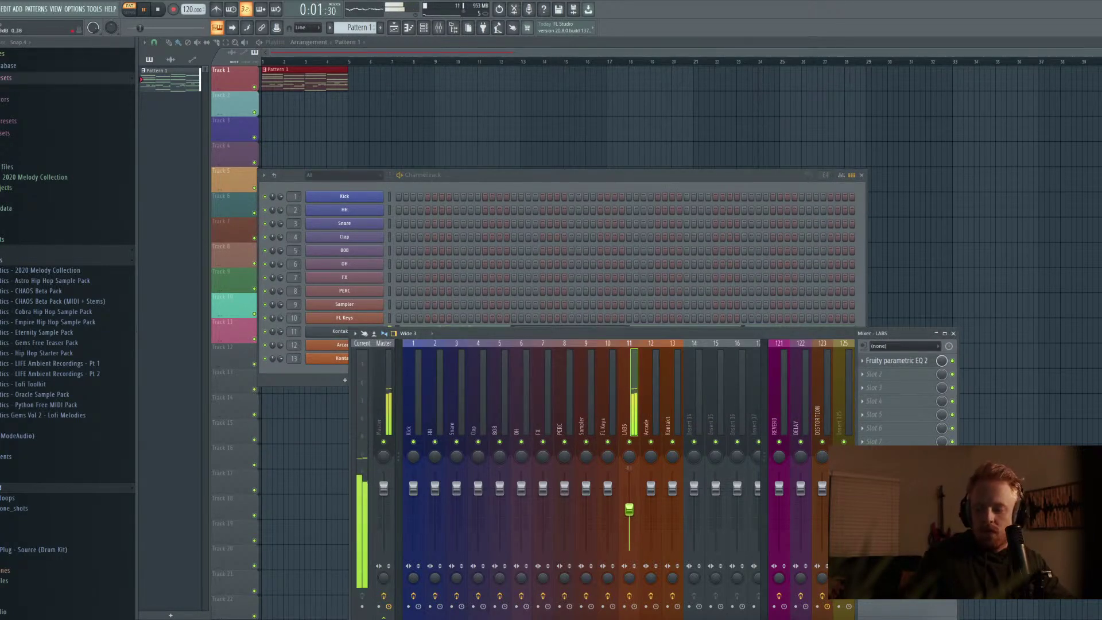
key("space")
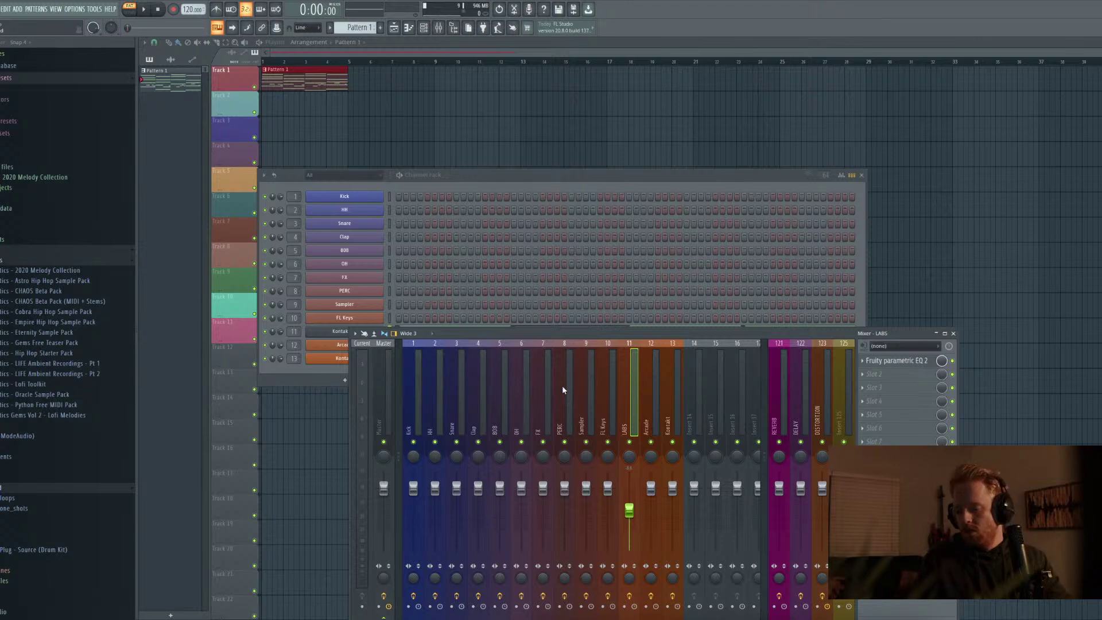
Close all open windows, bring back the channel rack, and move it higher over the playlist
key("F12")
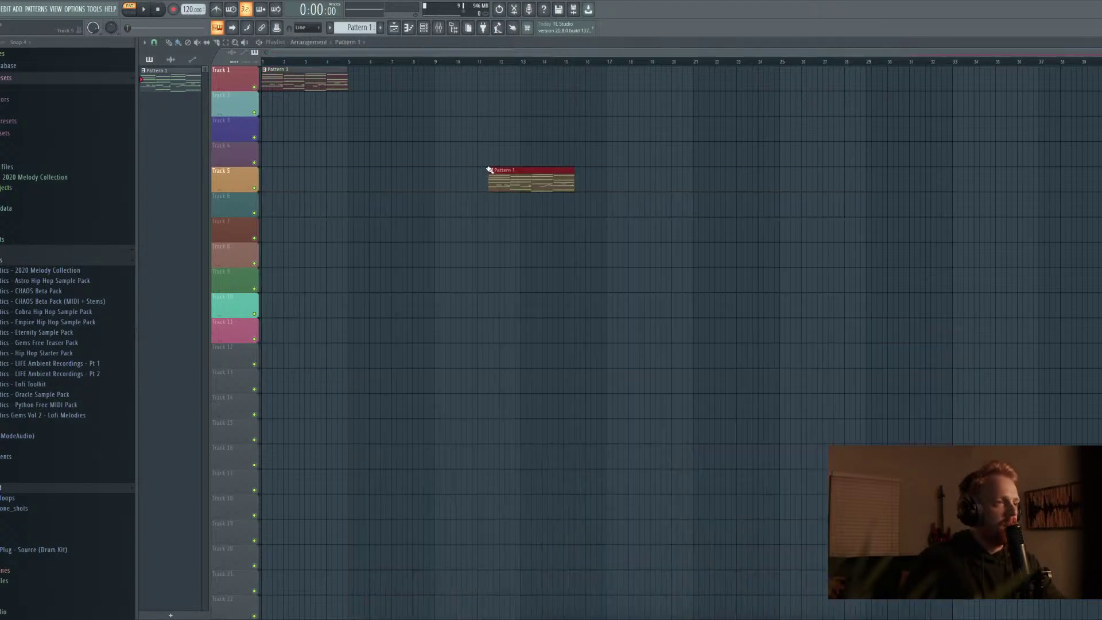
left_click(438, 28)
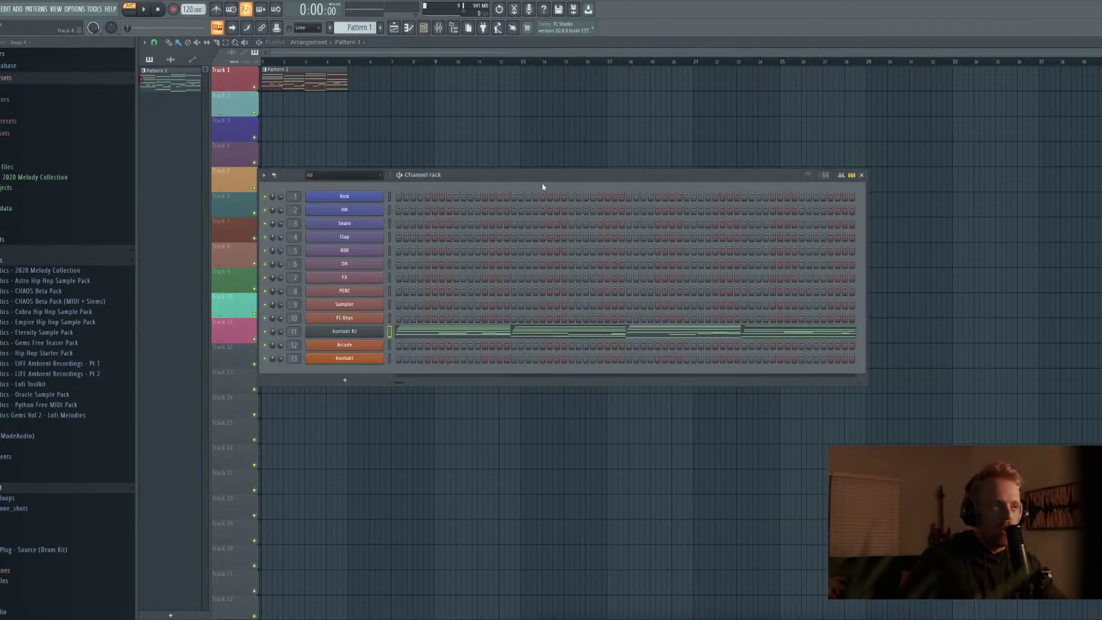
left_click_drag(542, 179, 546, 140)
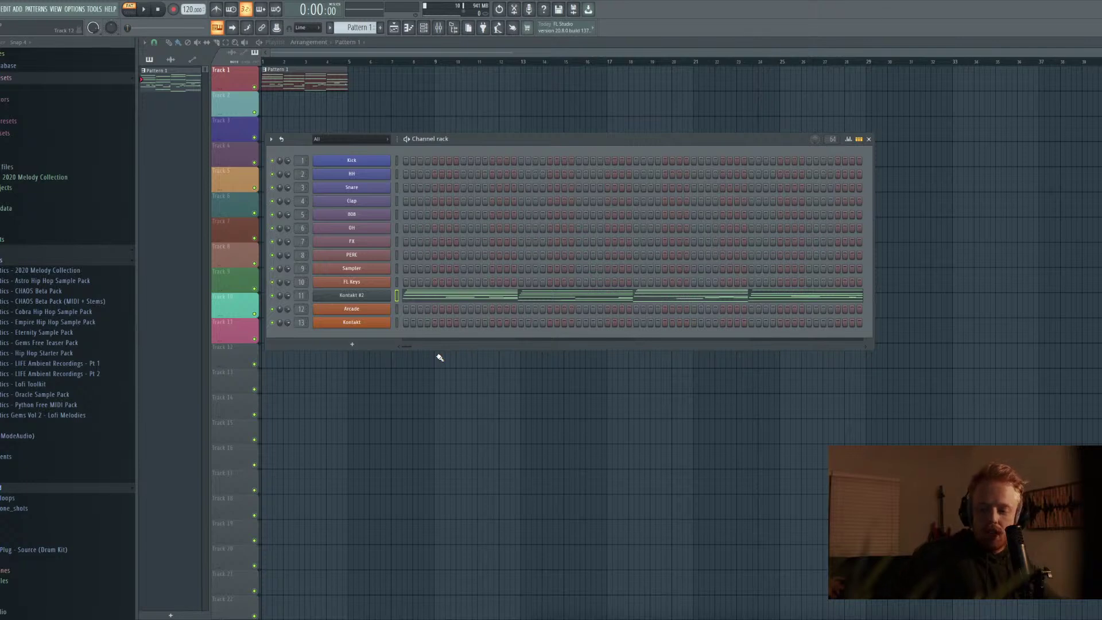
Look over the Kontakt #2 notes in the piano roll, and reopen the Kontakt #2 instrument window
left_click(421, 297)
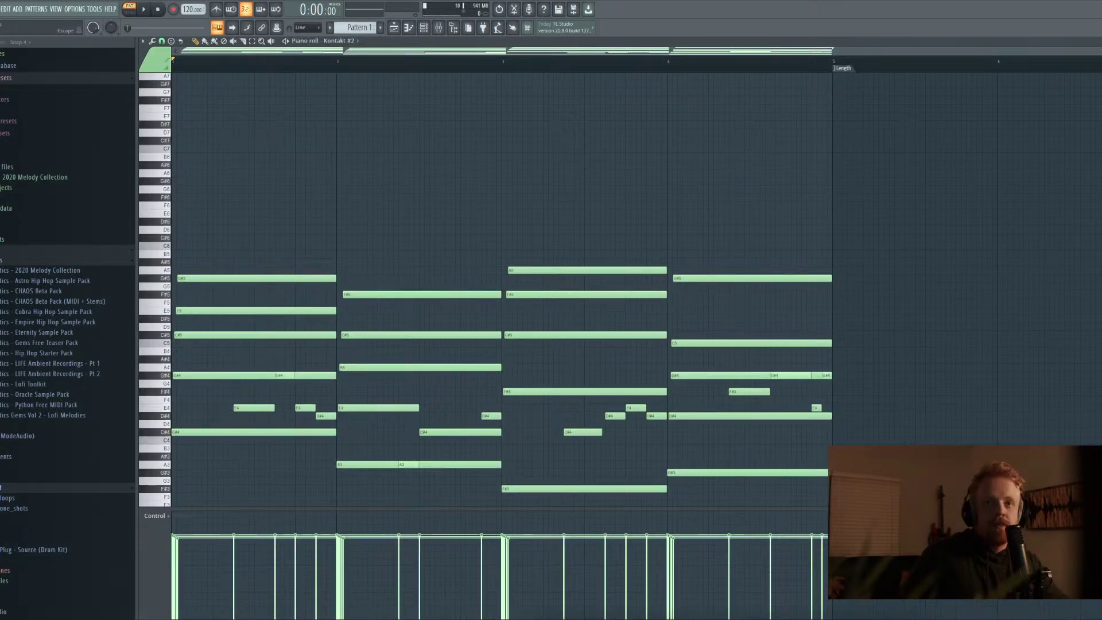
key("Escape")
left_click(373, 292)
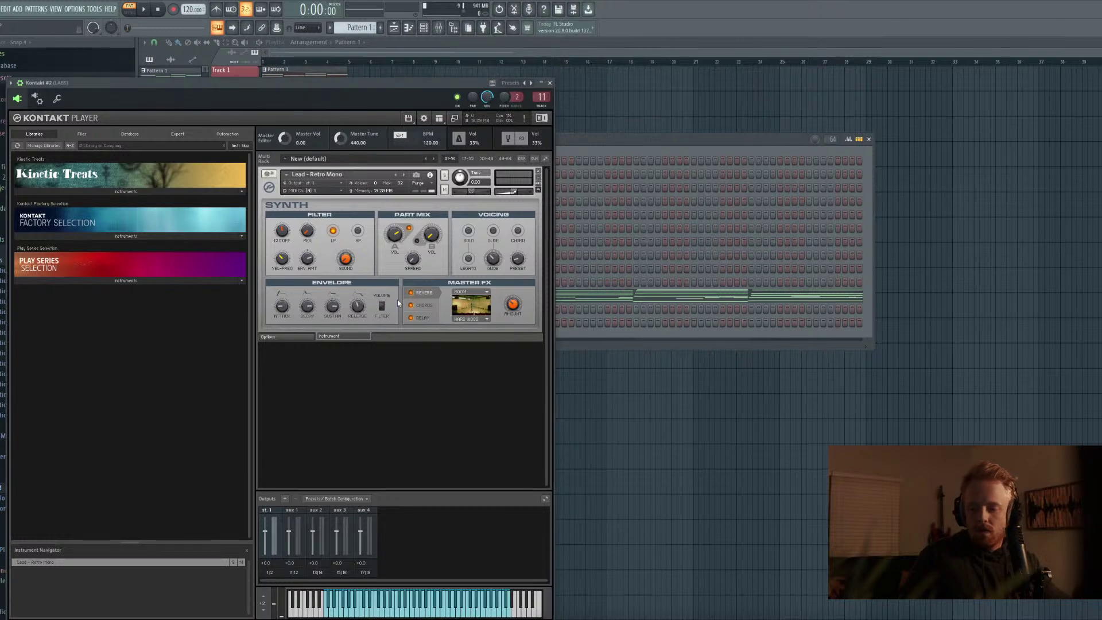
Bring up the mixer beside Kontakt and insert RC-20 Retro Color in slot 2 of the LABS track with the pattern playing
left_click(439, 27)
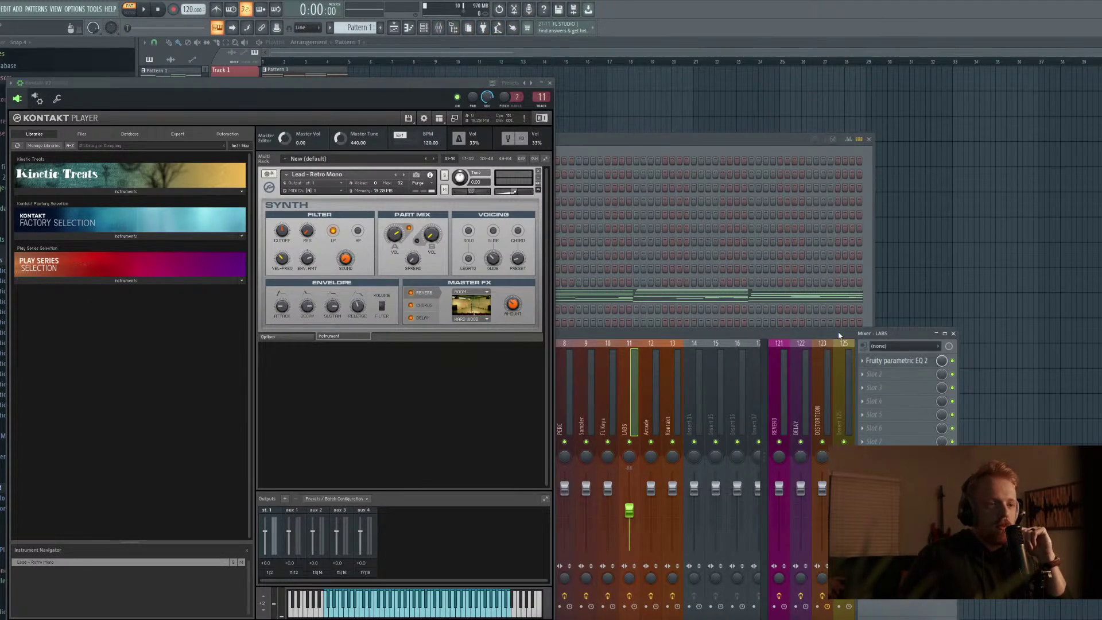
left_click_drag(884, 334, 975, 184)
key("space")
left_click(961, 226)
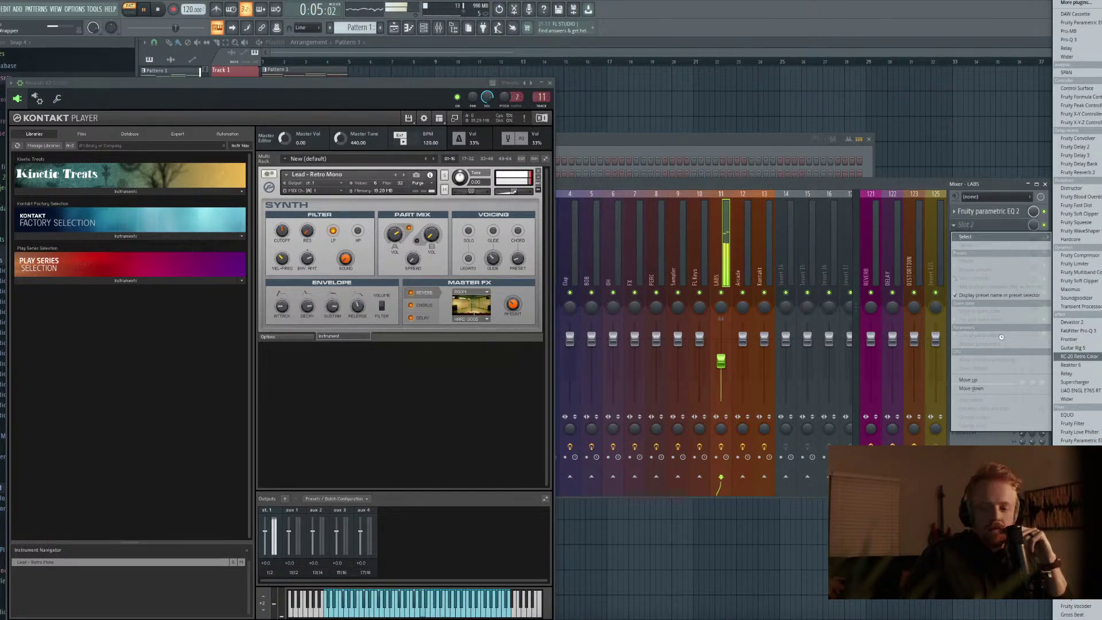
key("Return")
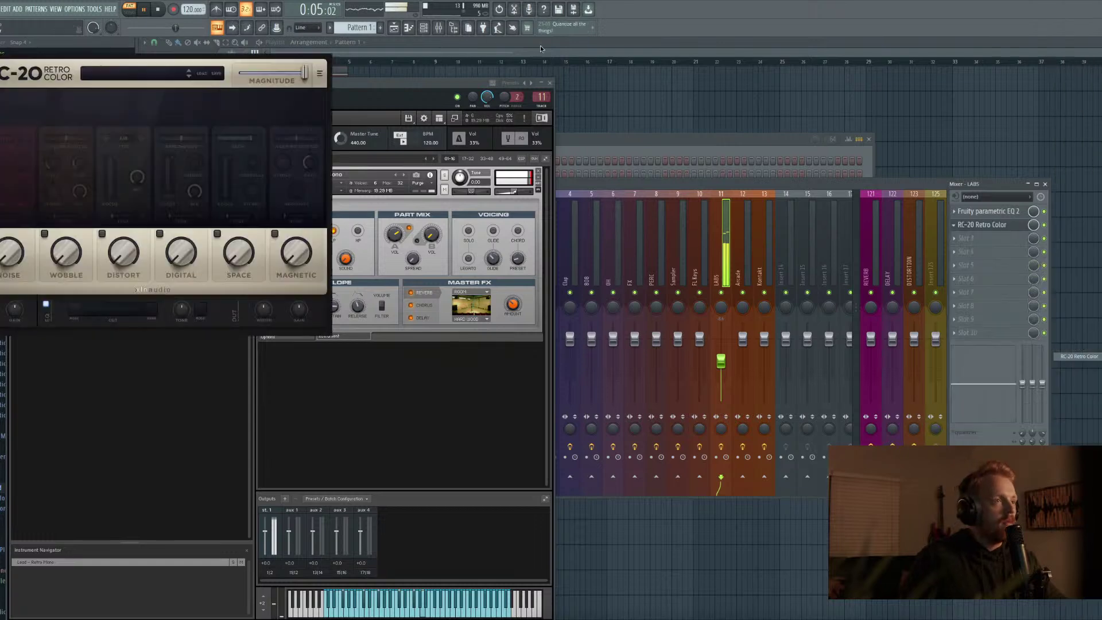
Close Kontakt, turn RC-20's noise fully down, set its space to 24%, and close the effect window
left_click(549, 82)
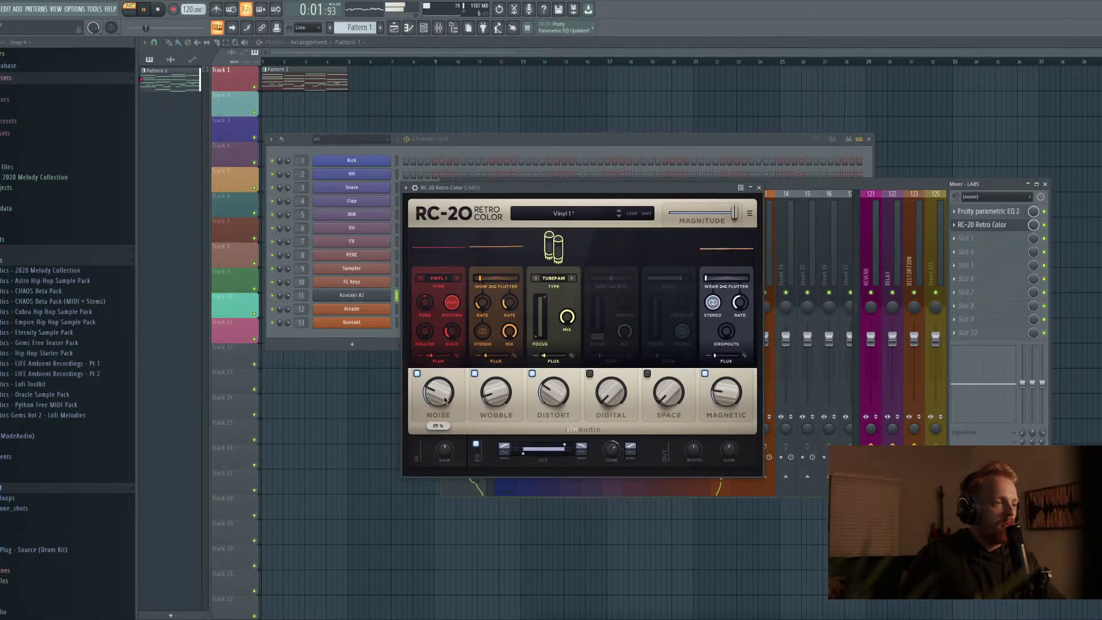
left_click_drag(426, 401, 427, 408)
left_click_drag(653, 400, 680, 365)
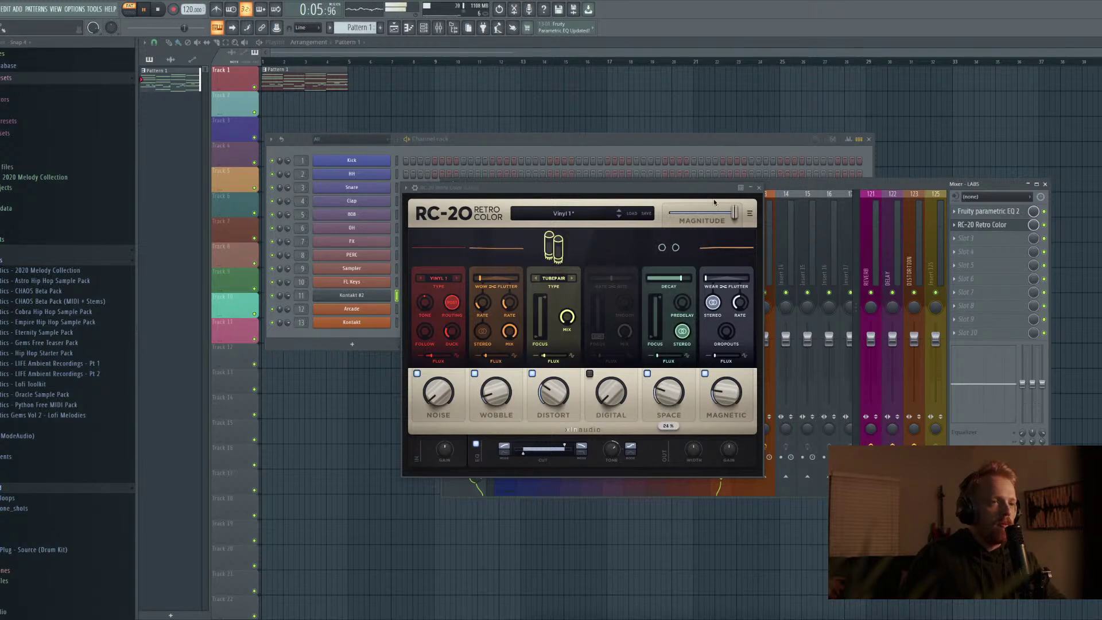
left_click(759, 188)
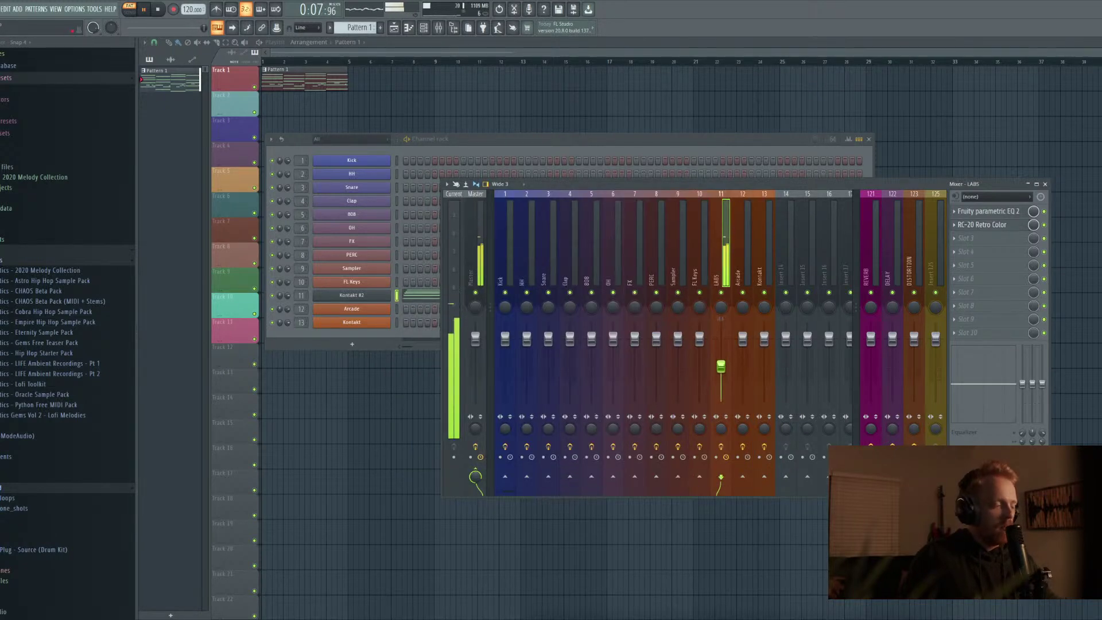
Lower the LABS mixer track's volume further, and delete the short G#4 note at the end of Kontakt #2's fourth bar
left_click_drag(720, 366, 720, 377)
left_click(527, 133)
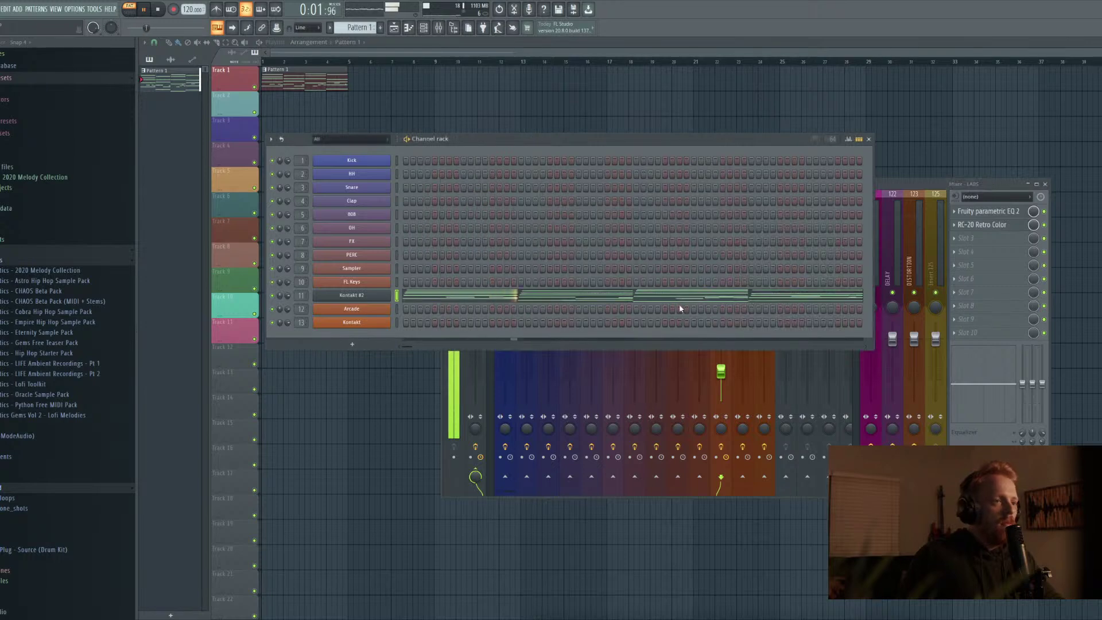
left_click(679, 299)
right_click(828, 377)
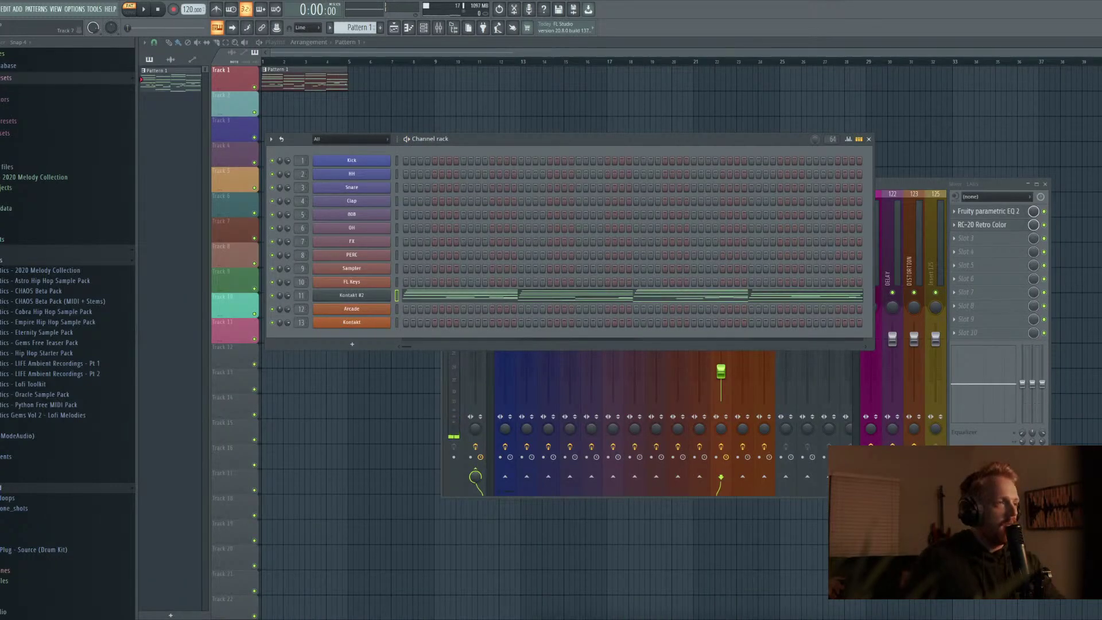
Slightly adjust the envelope attack of Kontakt #2's Lead - Retro Mono while the pattern plays, and check its chorus settings
left_click(329, 297)
key("space")
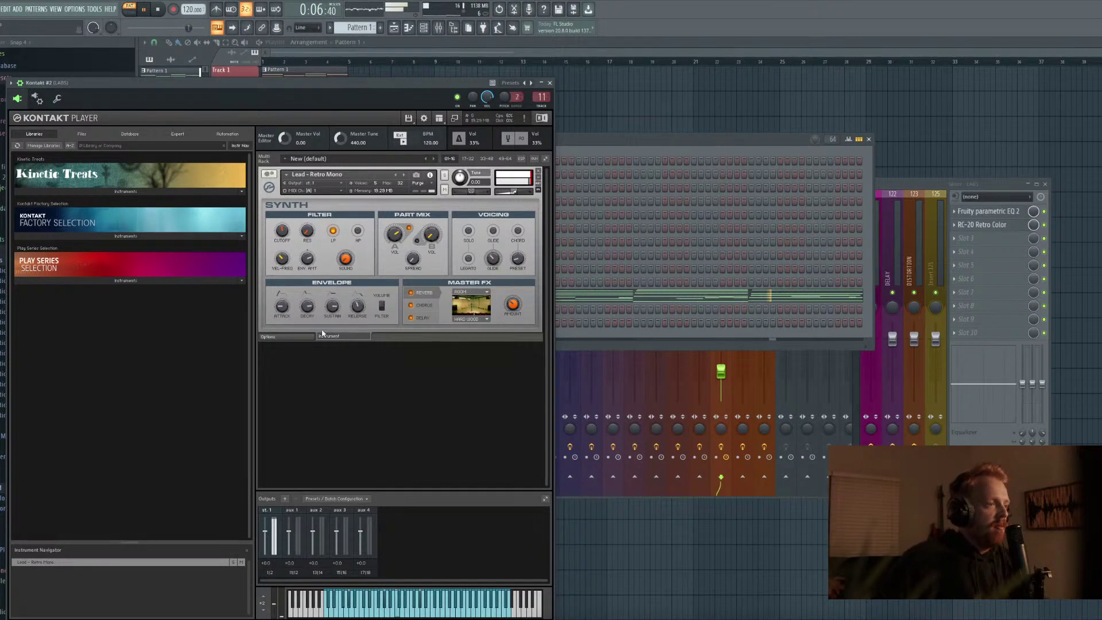
left_click_drag(283, 310, 283, 306)
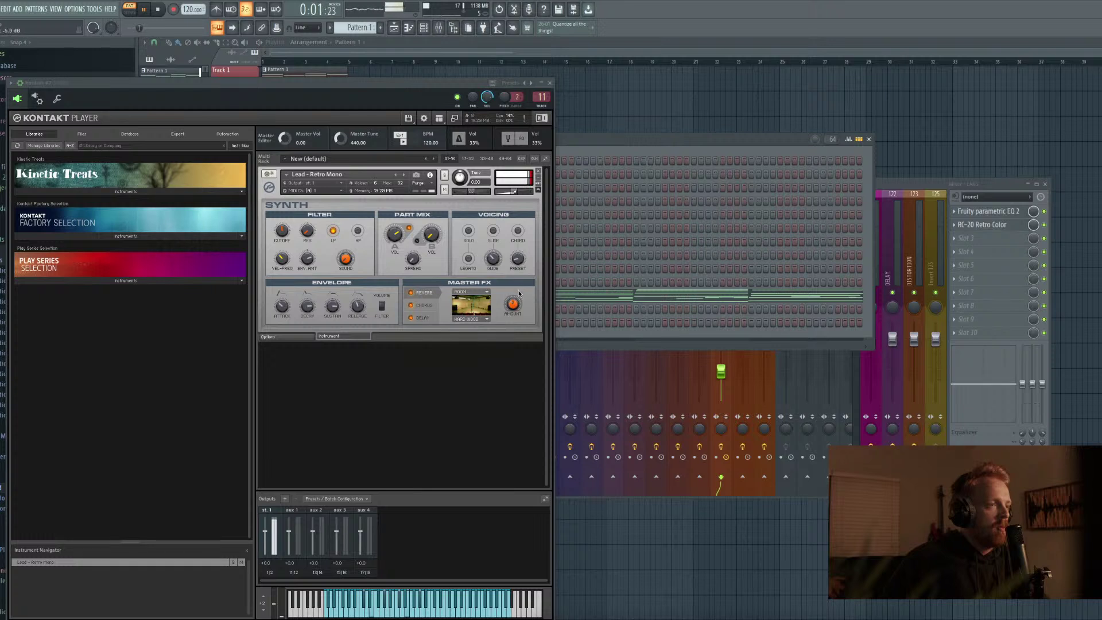
left_click(435, 305)
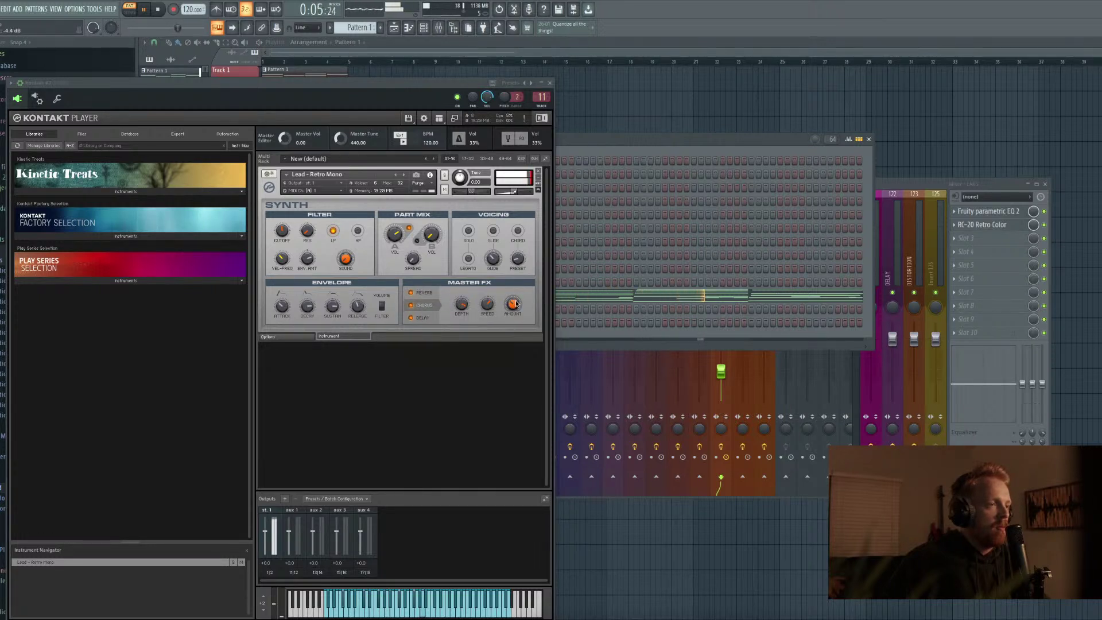
left_click(549, 83)
Select all of Kontakt #2's notes in the piano roll with playback stopped and apply the strumizer with its current settings
left_click(625, 295)
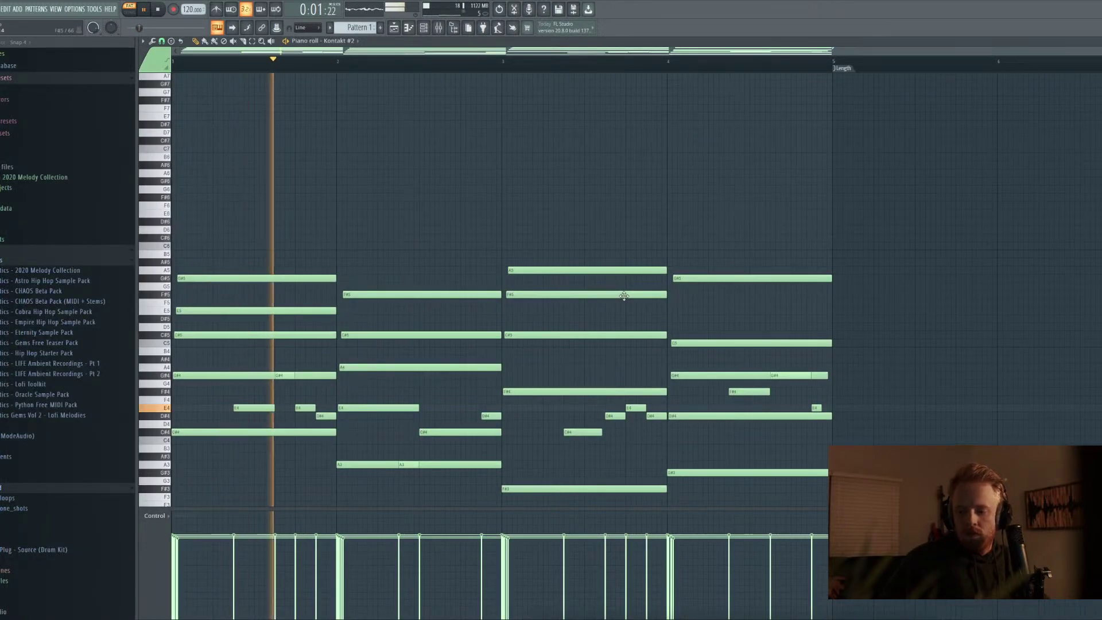
key("space")
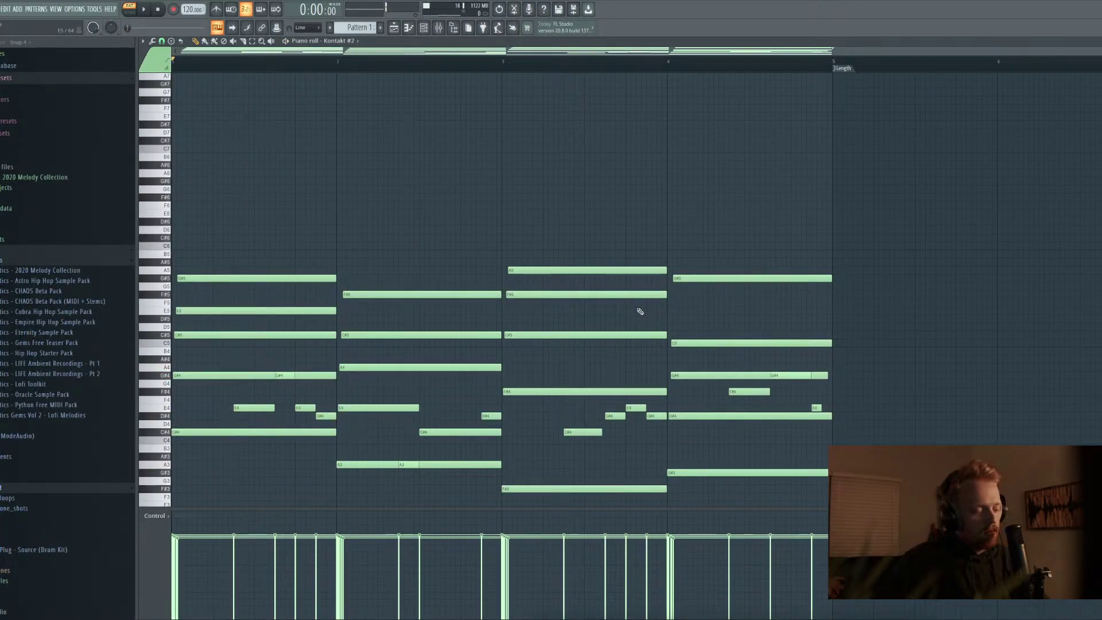
key("ctrl+a")
key("alt+s")
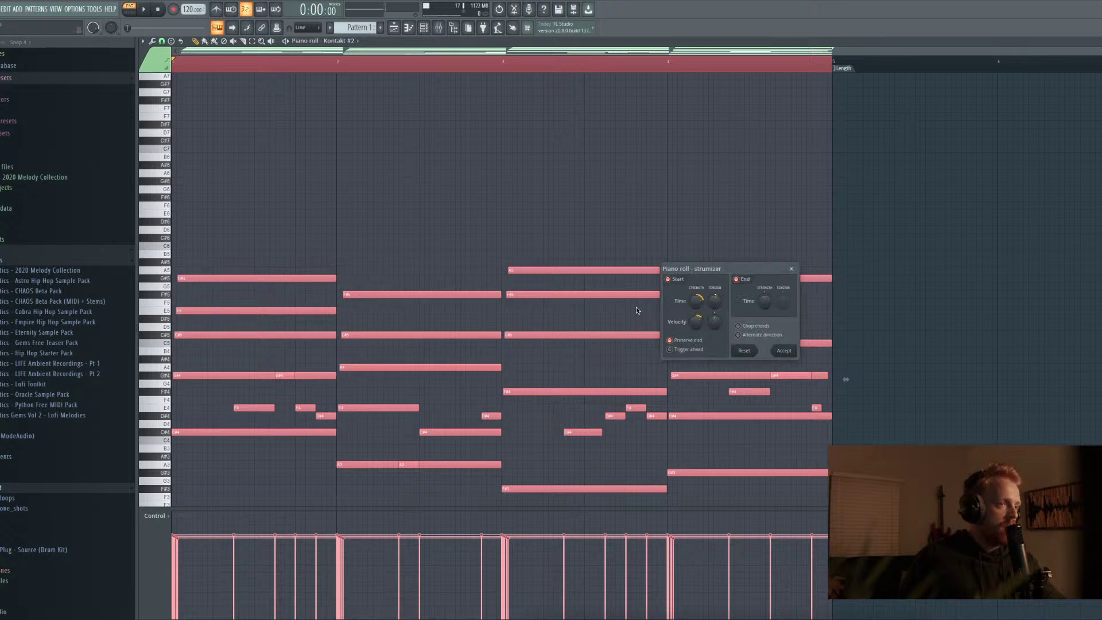
left_click(784, 351)
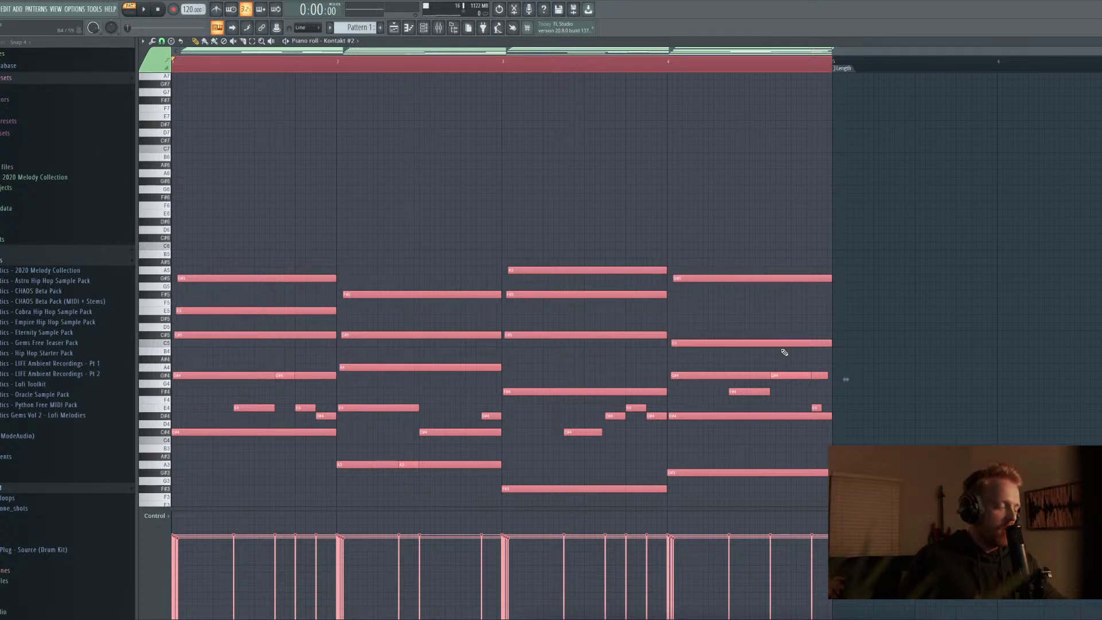
Randomize the velocity levels of Kontakt #2's selected notes while the pattern plays
key("alt+r")
key("space")
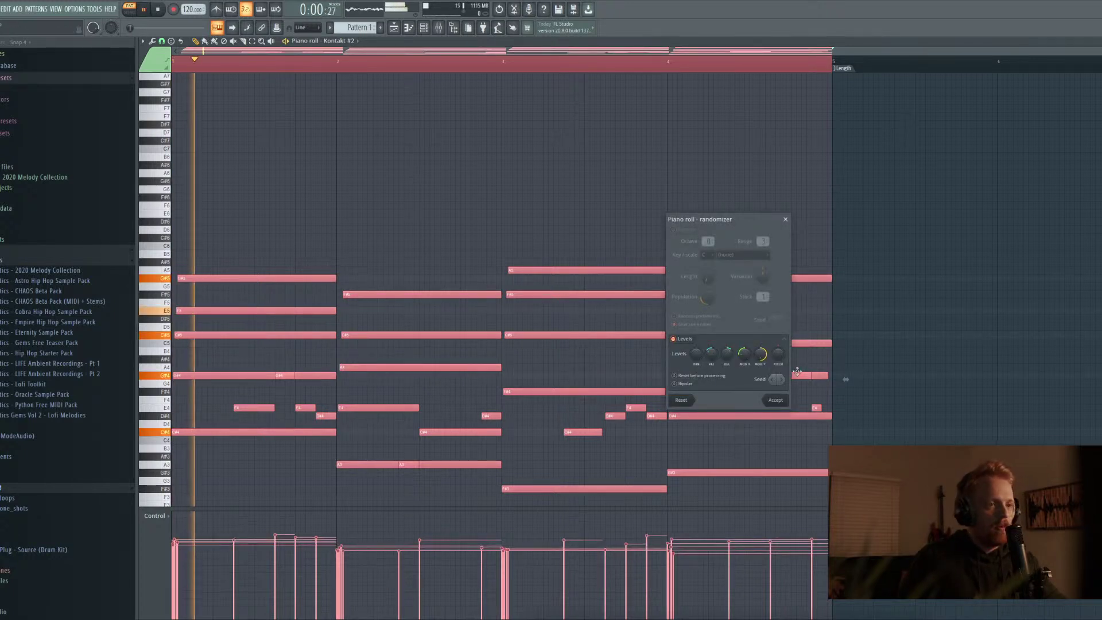
left_click(782, 403)
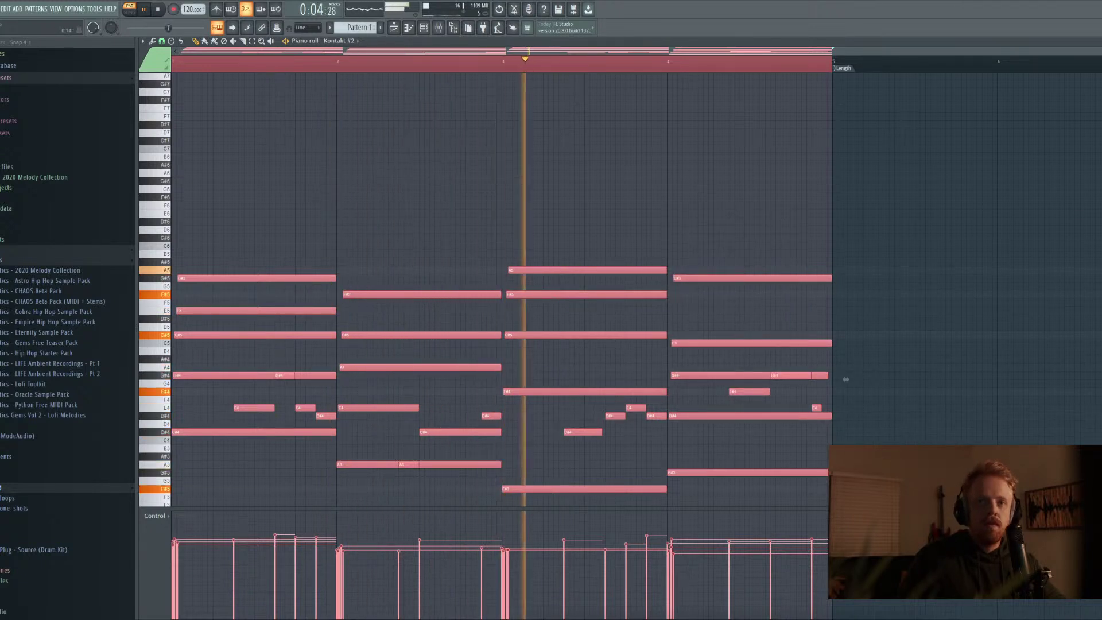
Return to the channel rack, place it slightly lower with playback stopped, and hide the mixer
key("F7")
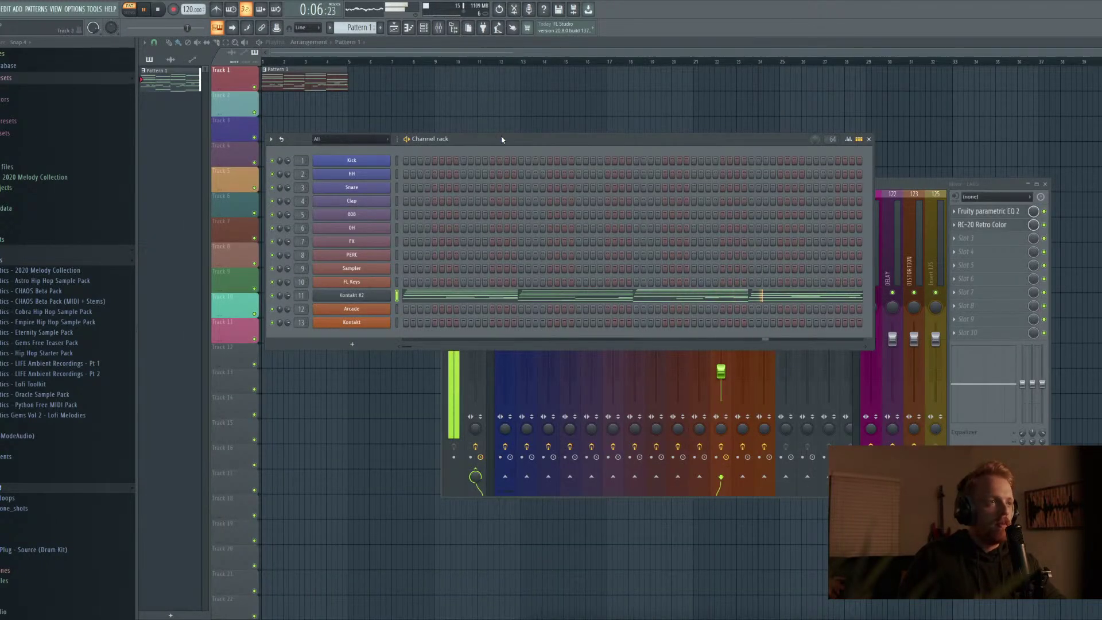
left_click_drag(497, 139, 491, 178)
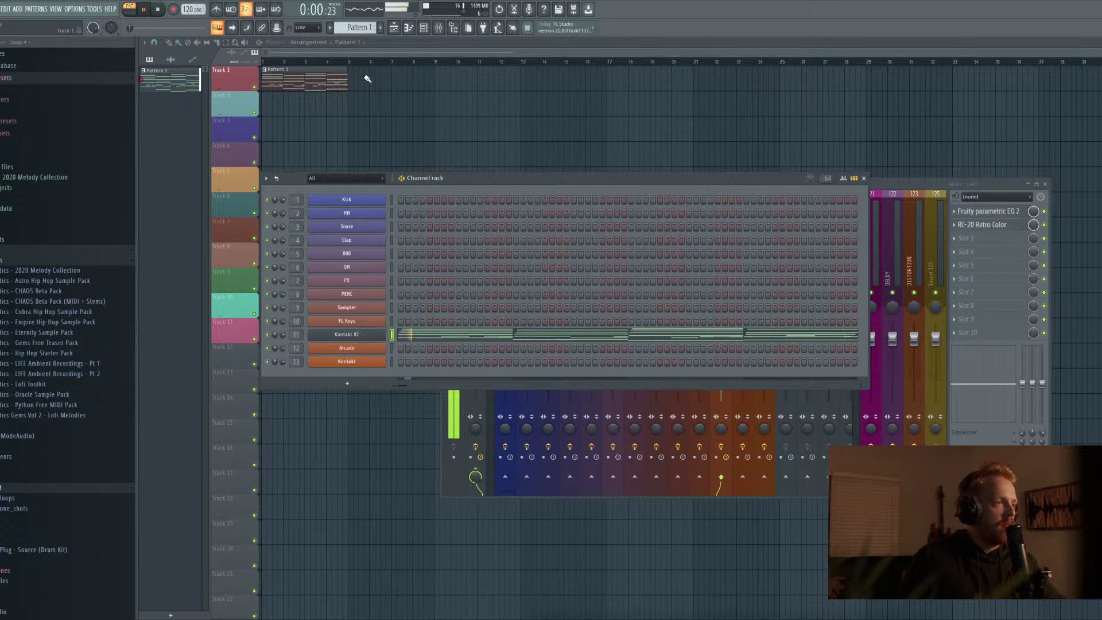
key("space")
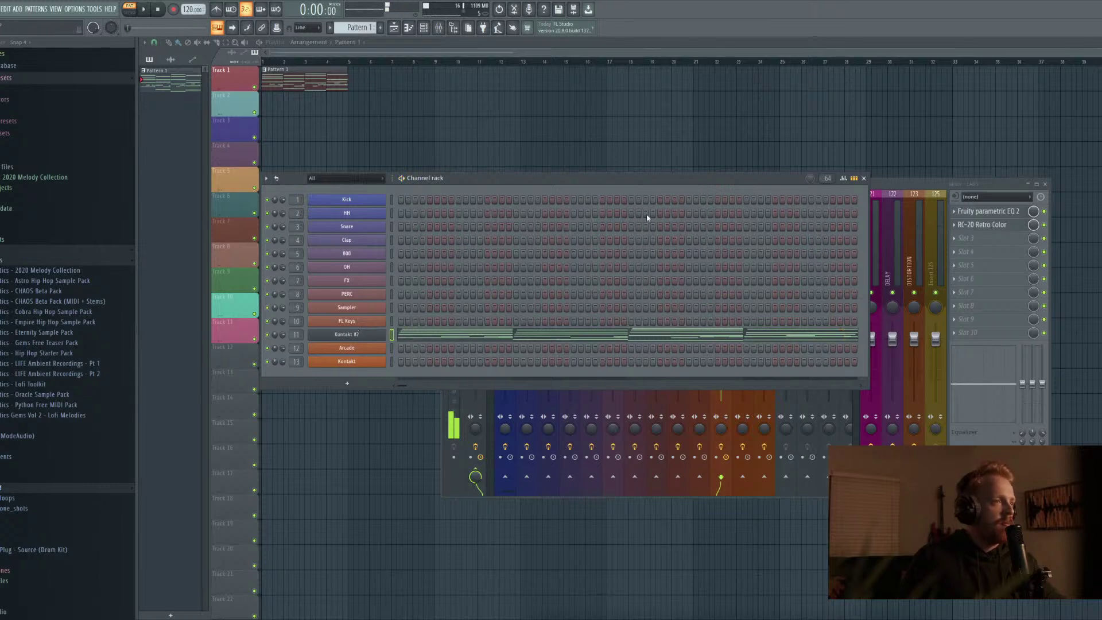
left_click(863, 178)
left_click(439, 29)
left_click(423, 28)
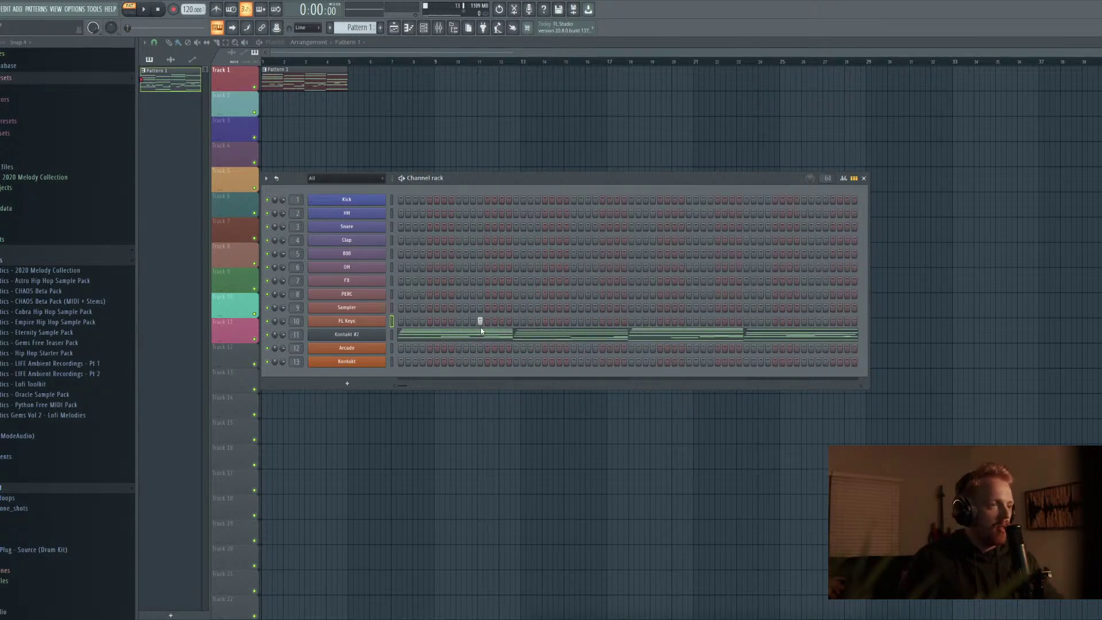
Copy all of Kontakt #2's notes from its piano roll and create an empty Pattern 2
left_click(488, 336)
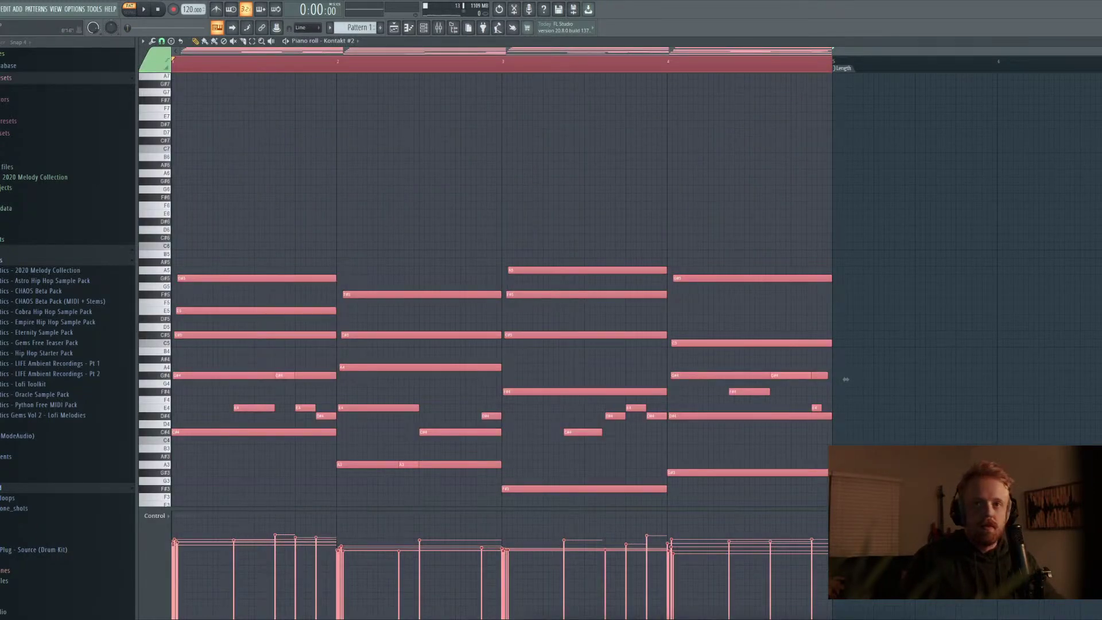
left_click(1072, 46)
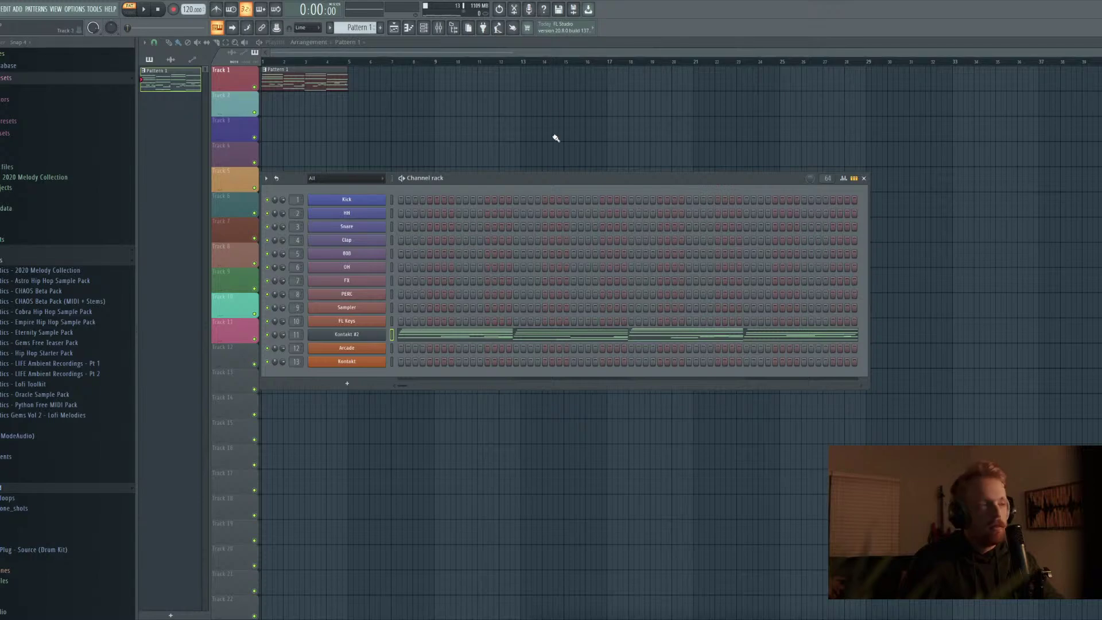
key("F4")
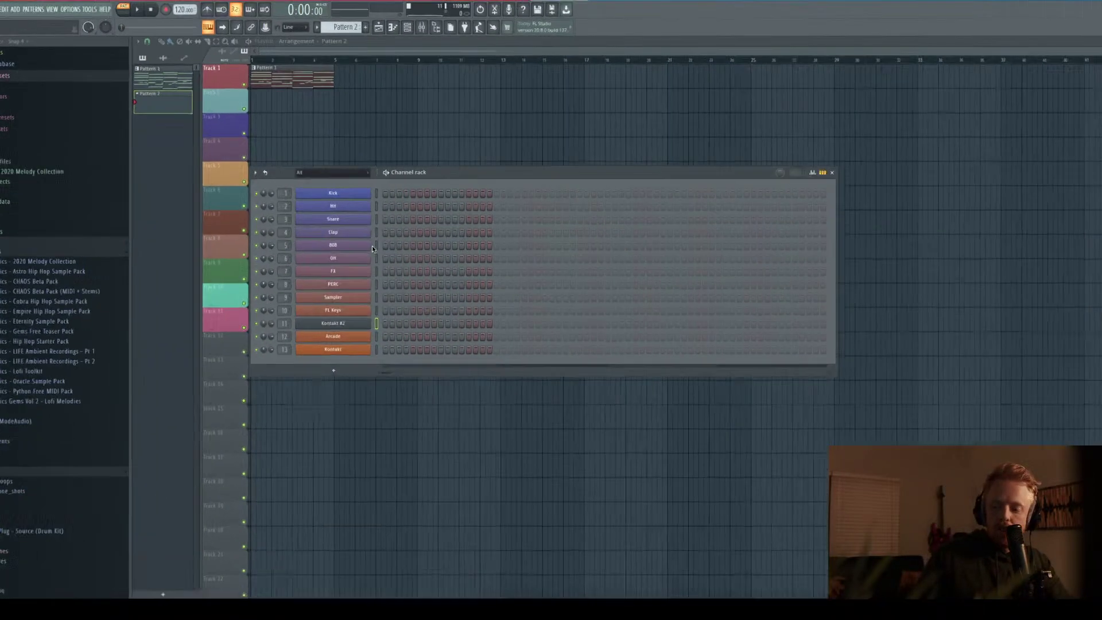
right_click(345, 323)
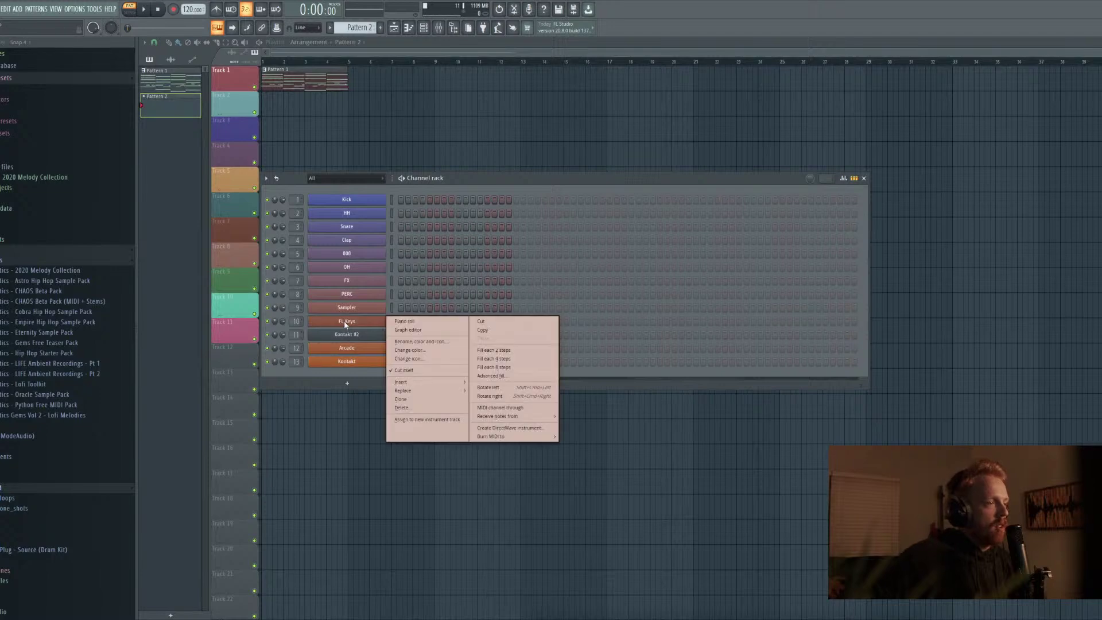
left_click(362, 351)
right_click(362, 351)
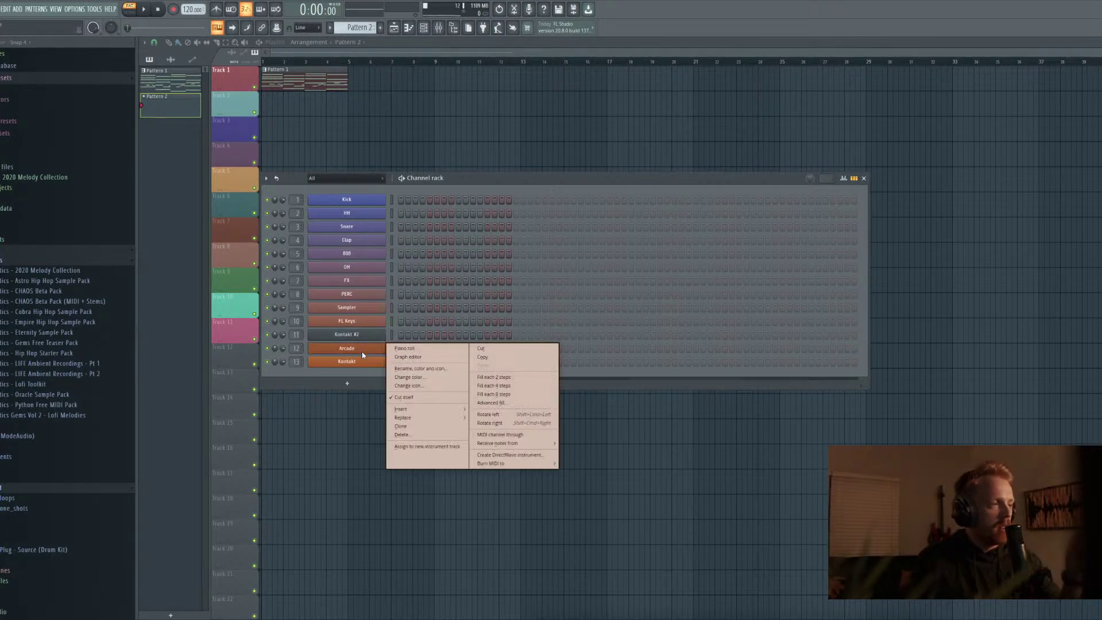
left_click(363, 361)
right_click(363, 361)
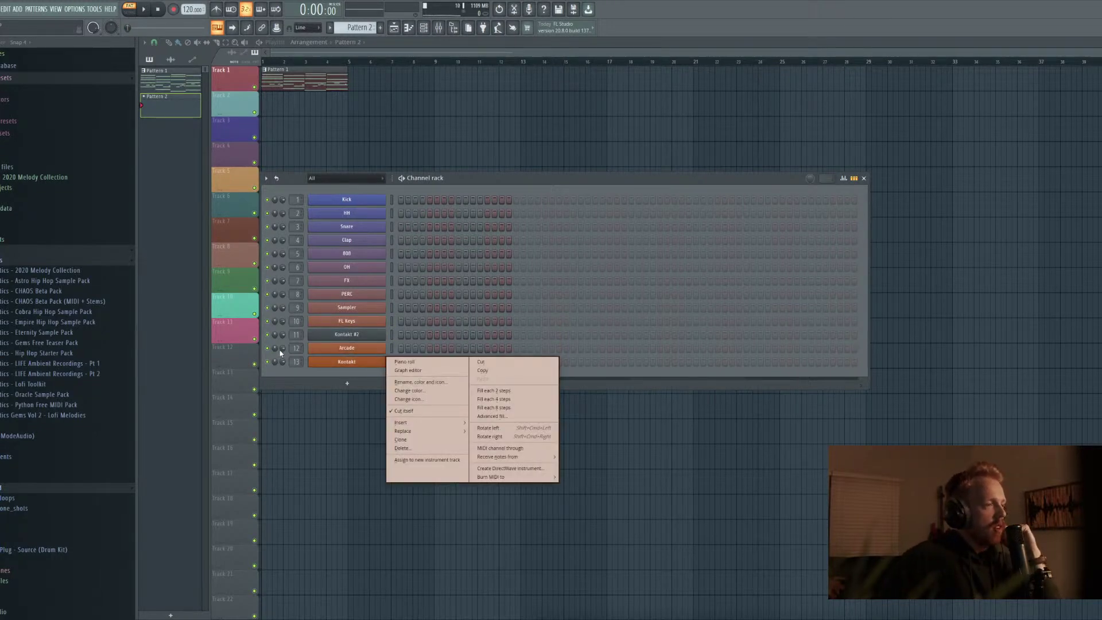
left_click(327, 363)
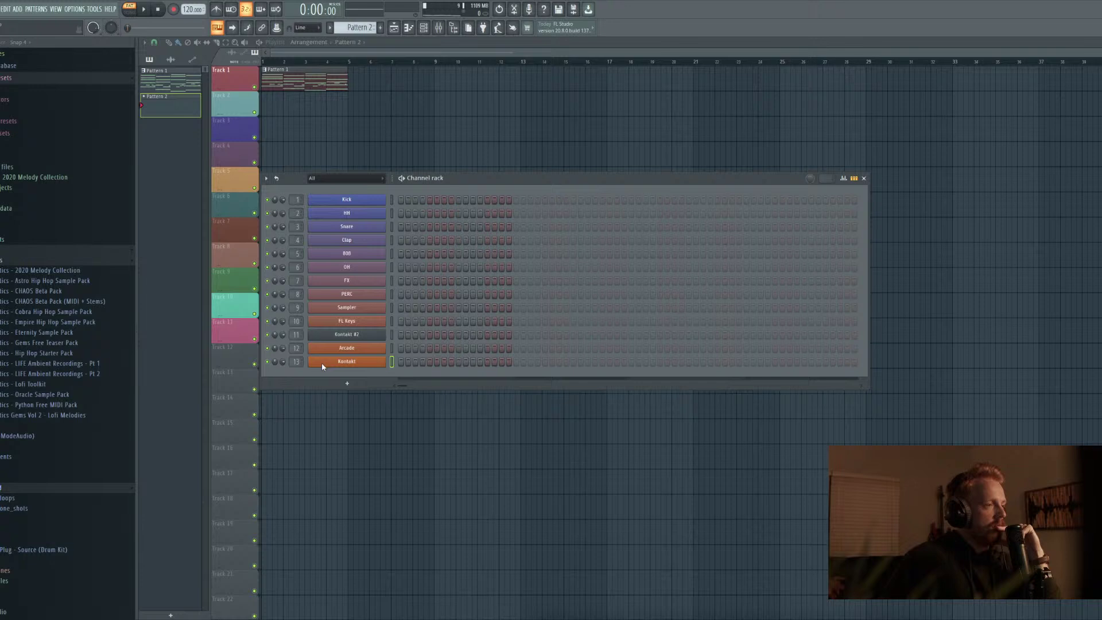
right_click(351, 354)
left_click(353, 361)
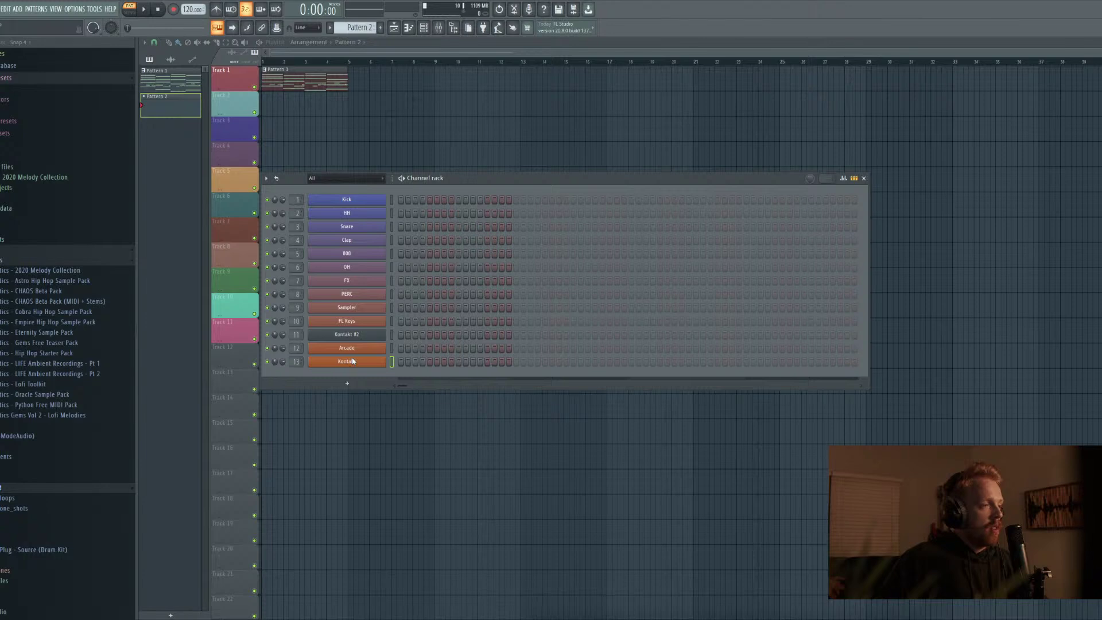
Insert a LABS instrument channel above Kontakt in the channel rack and close its Soft Piano window
right_click(352, 361)
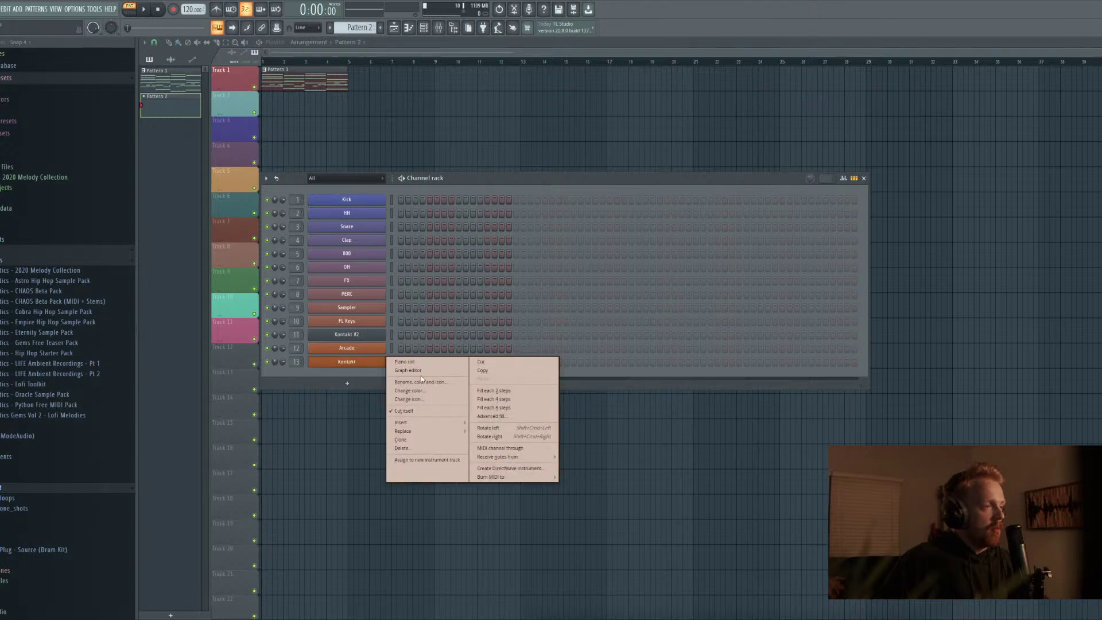
mouse_move(418, 426)
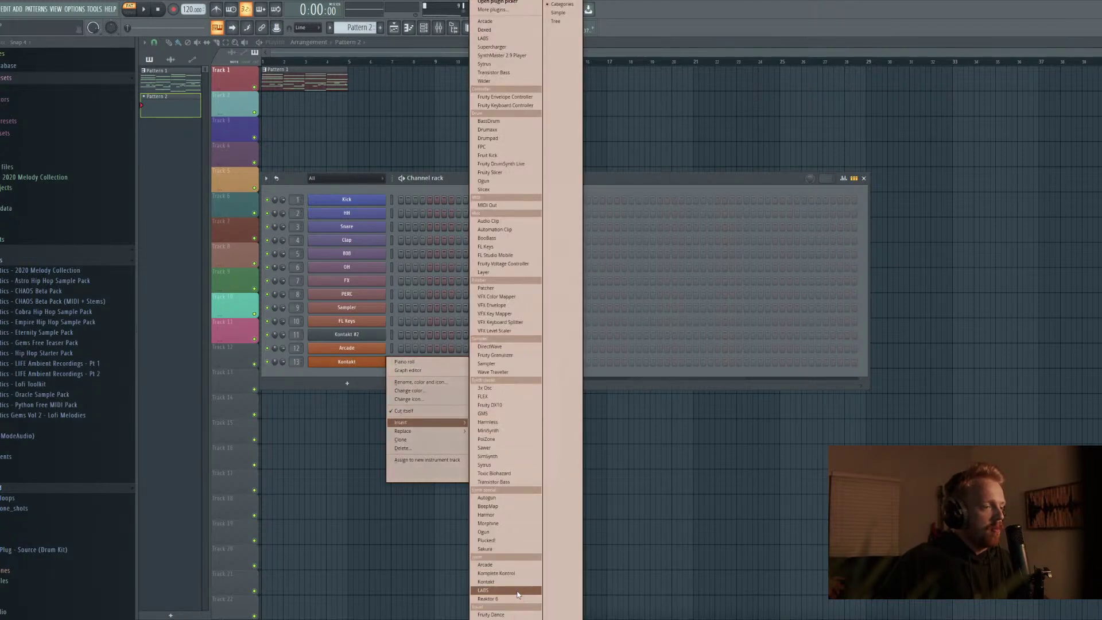
left_click(485, 590)
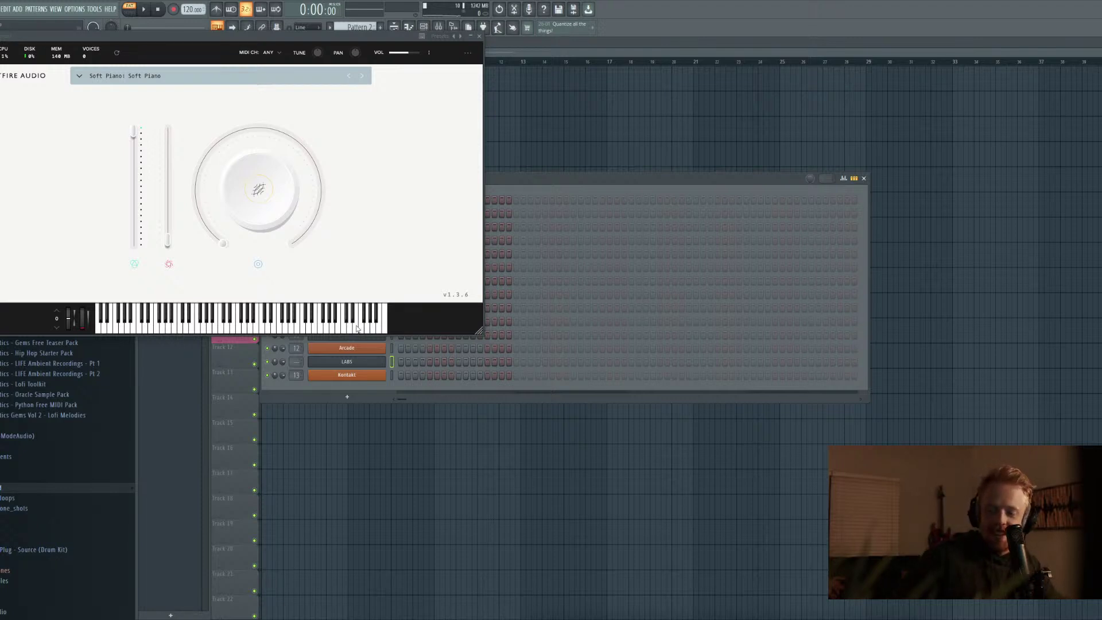
left_click(479, 36)
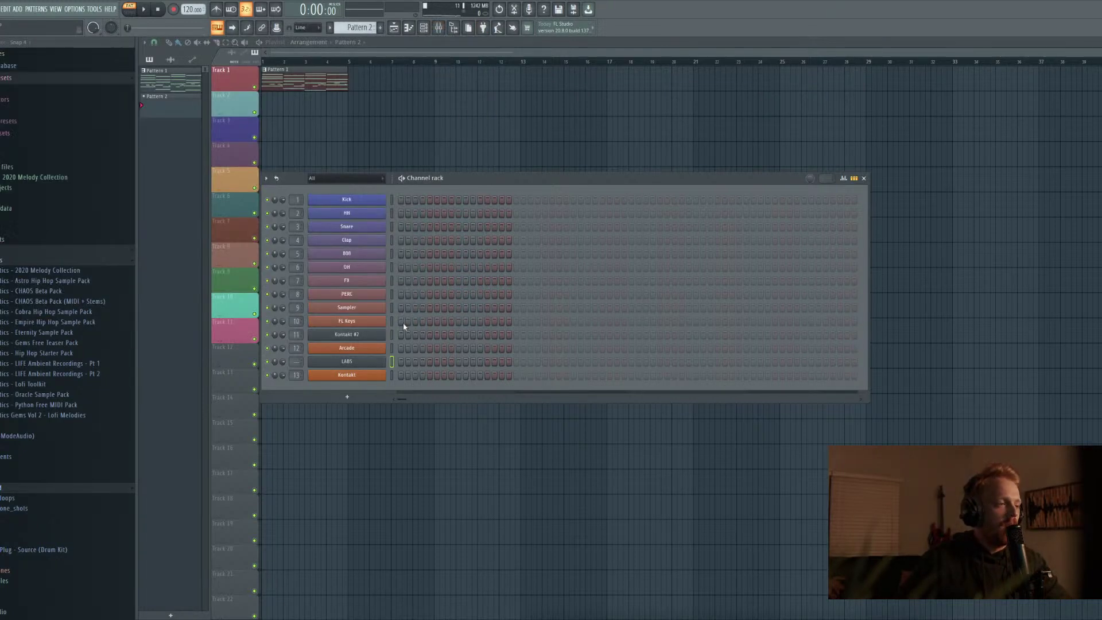
right_click(383, 374)
left_click(407, 367)
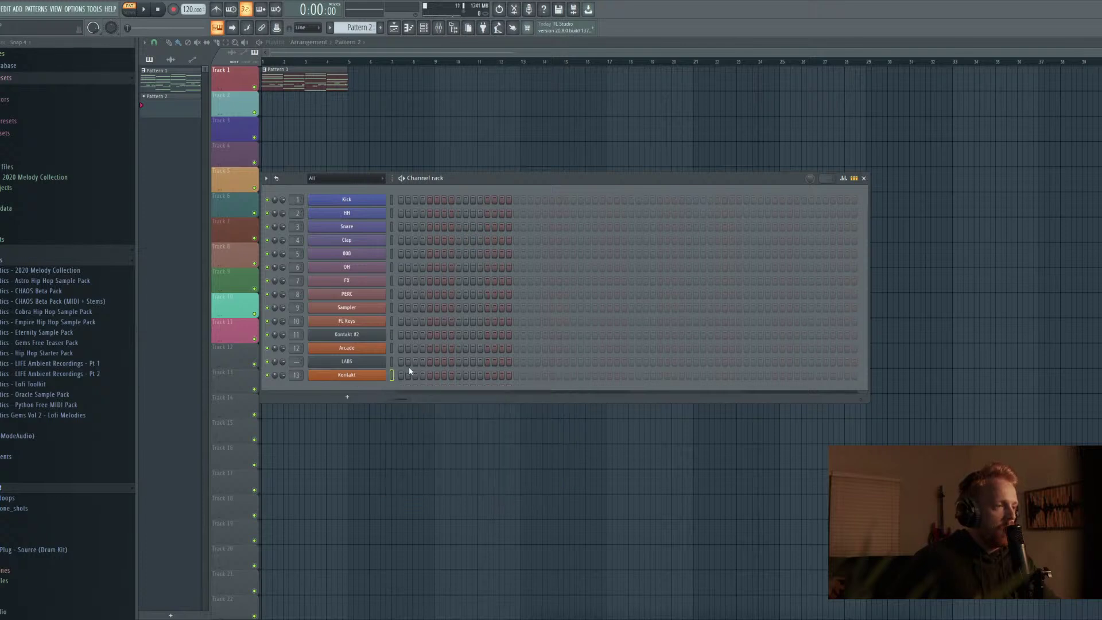
right_click(383, 374)
left_click(400, 376)
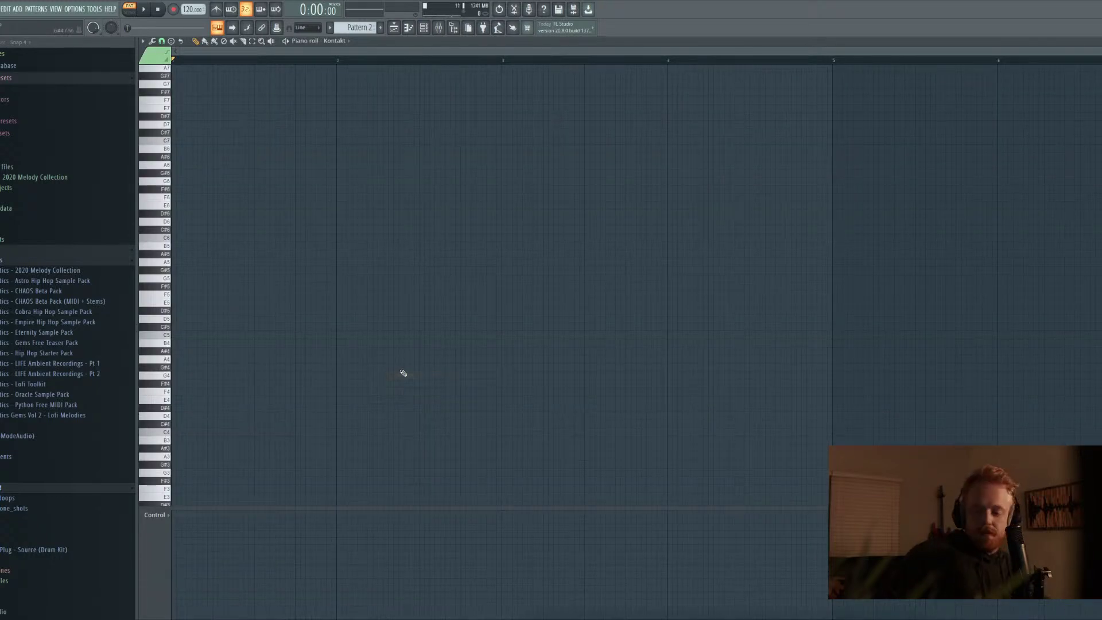
key("ctrl+z")
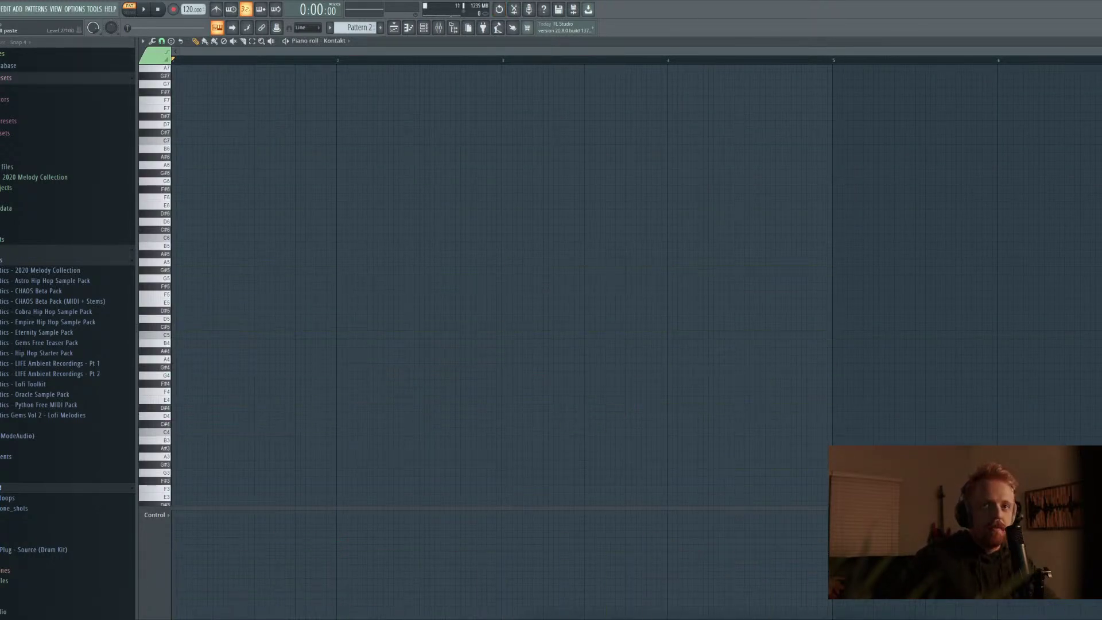
key("F7")
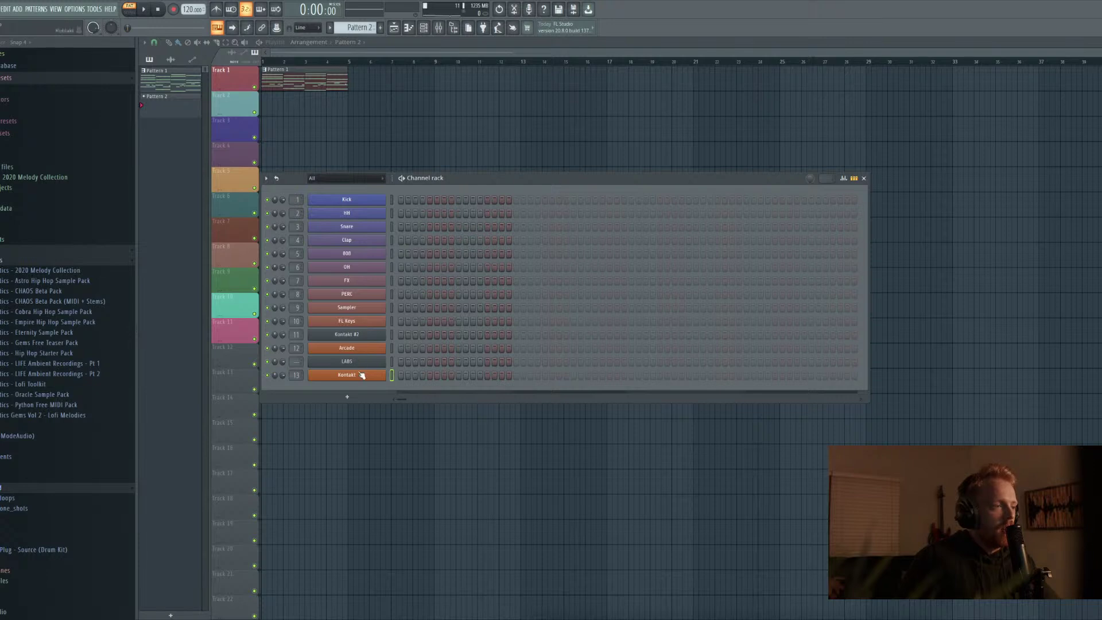
Paste the copied four-bar notes into the LABS channel's piano roll in Pattern 2 and play them back
right_click(362, 375)
left_click(398, 361)
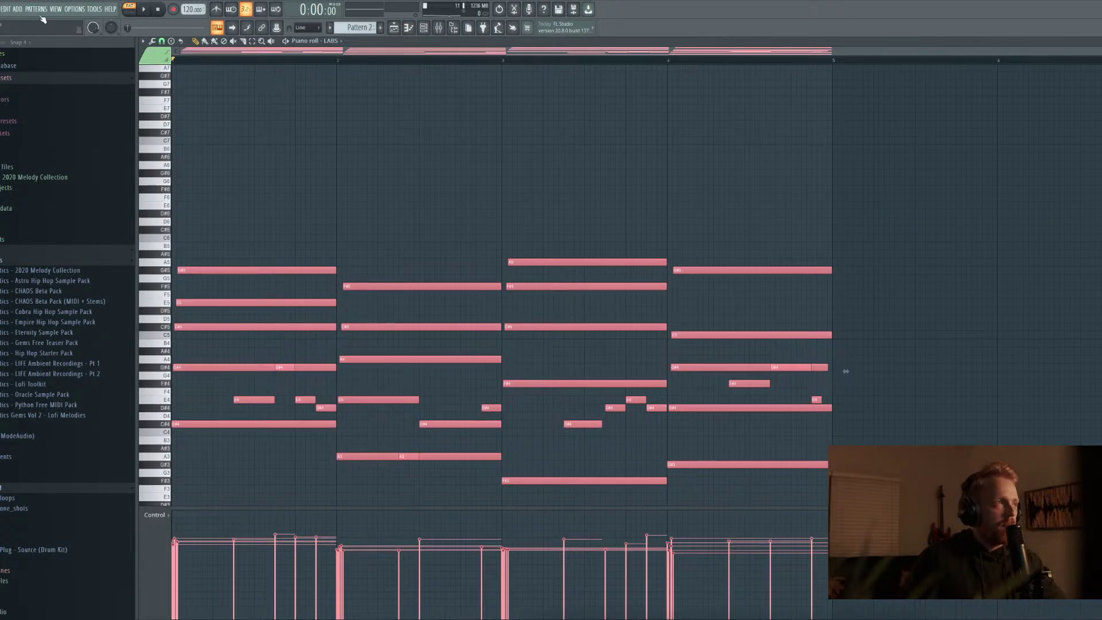
left_click(145, 9)
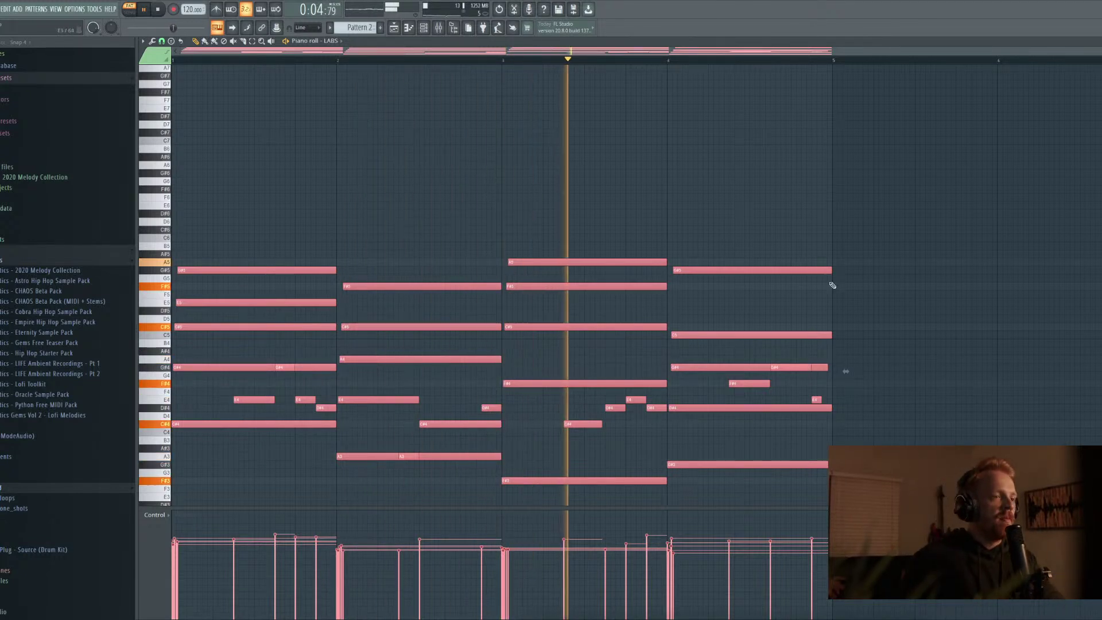
key("space")
key("F7")
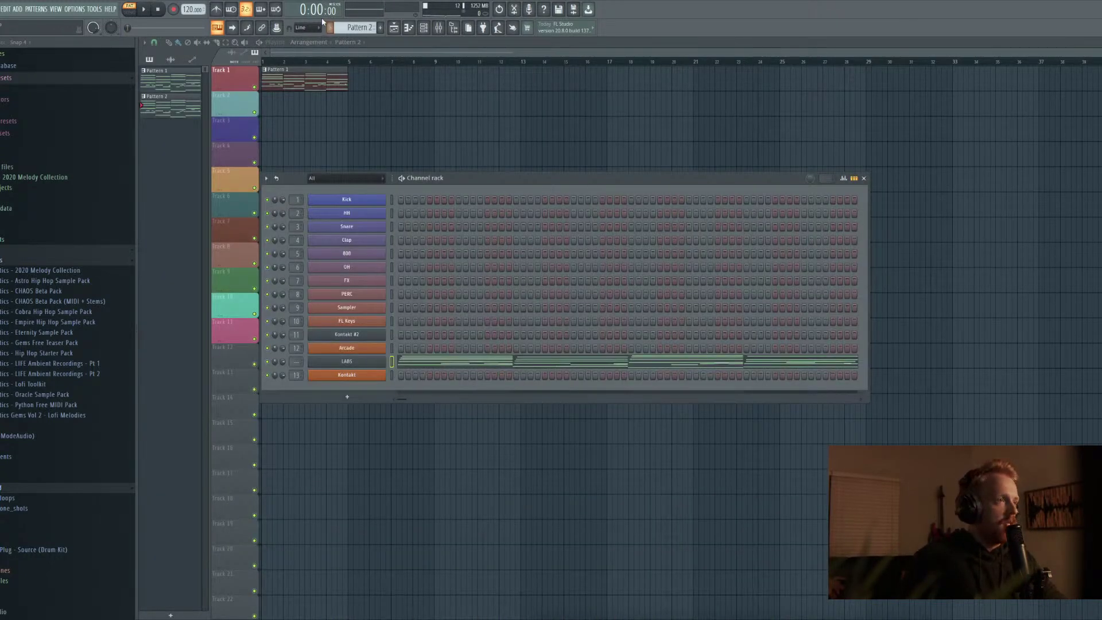
Switch back to Pattern 1 and play Kontakt #2's notes from a closer view of the piano roll
key("KP_Subtract")
left_click(497, 332)
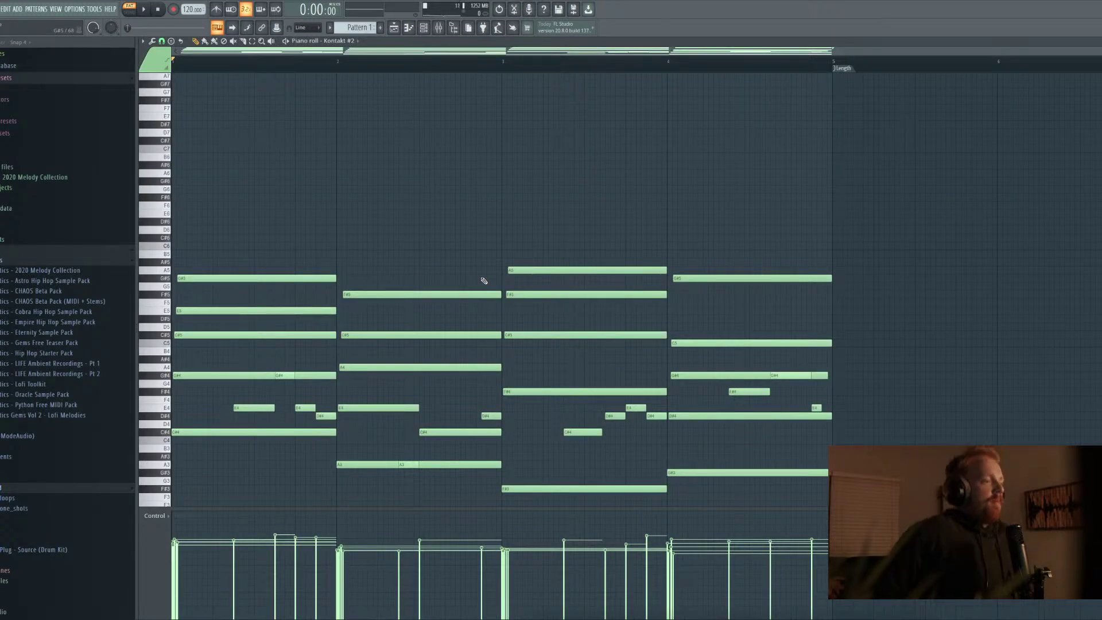
left_click(145, 10)
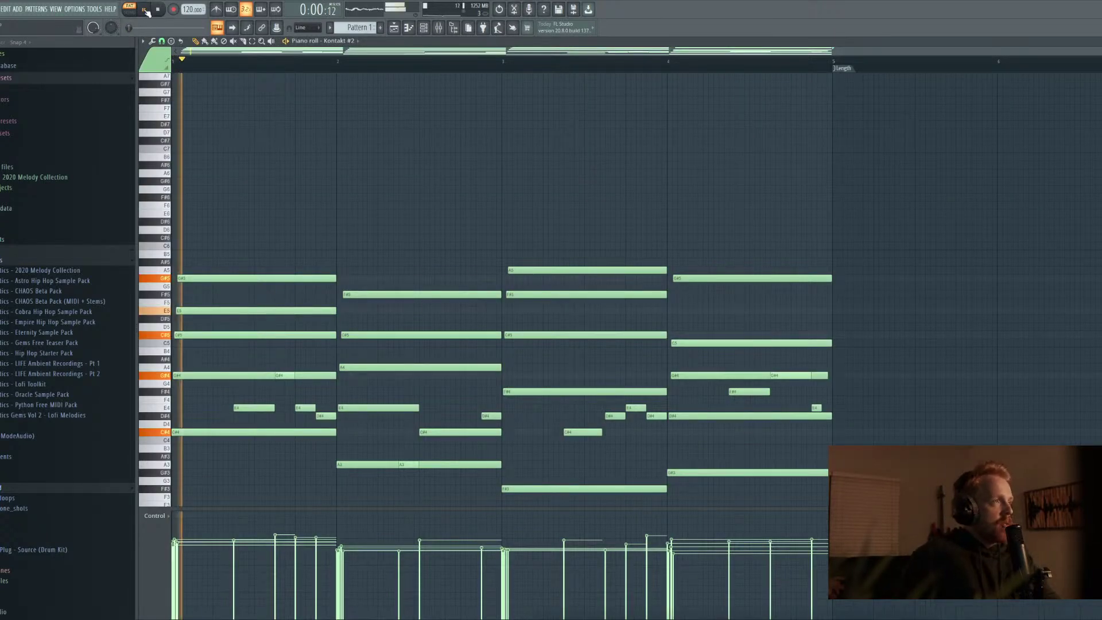
scroll(247, 232, "up", 3)
key("space")
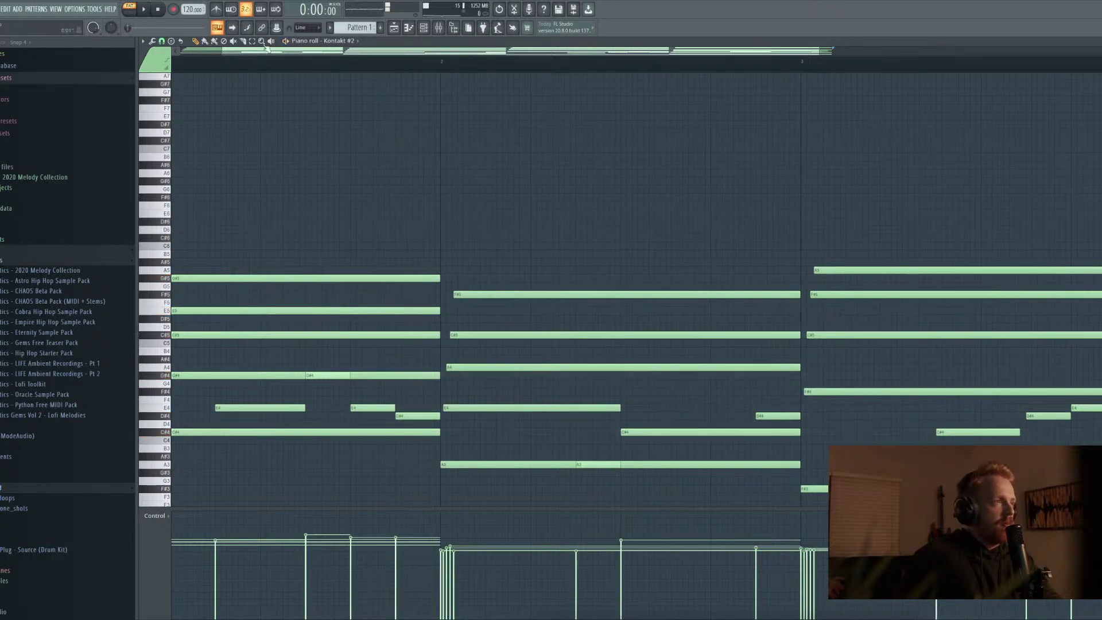
Turn on the metronome and briefly play the start of Pattern 1
left_click(216, 11)
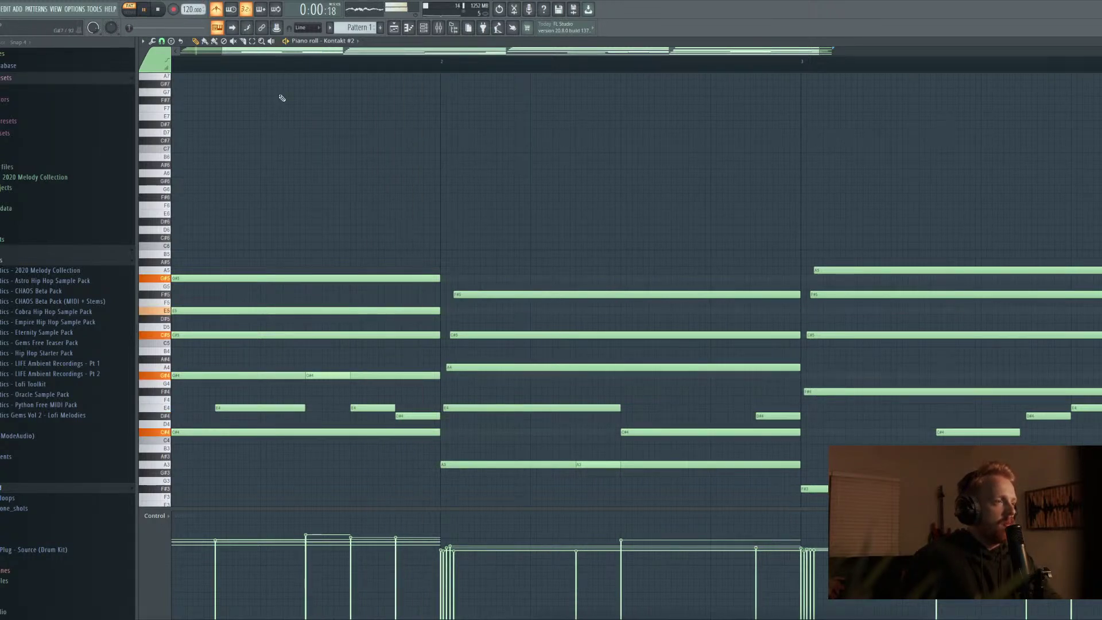
key("space")
key("space")
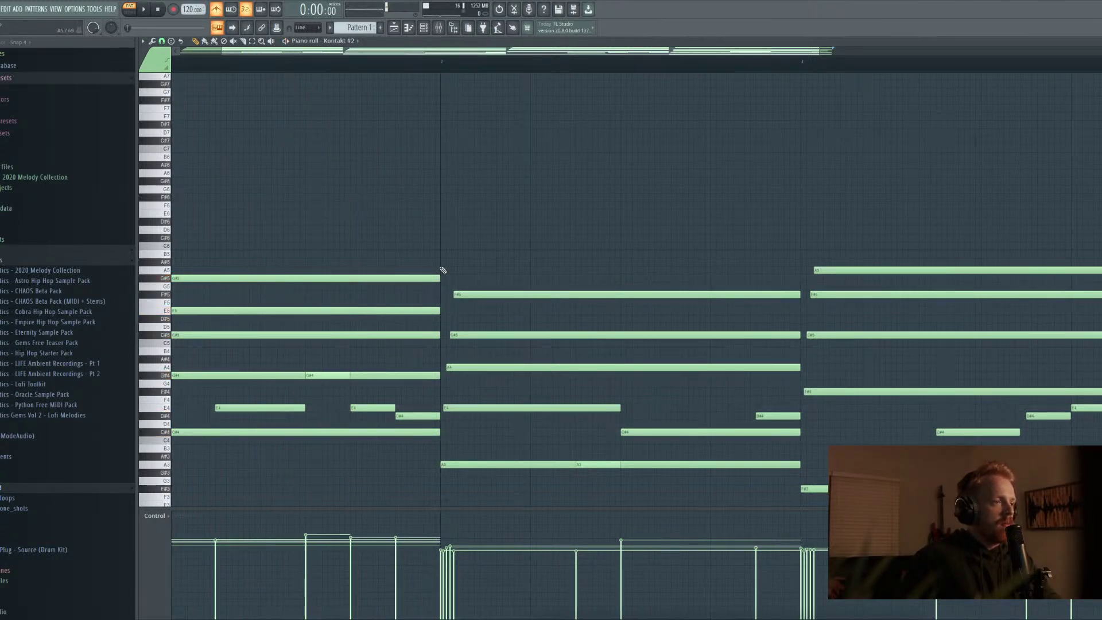
Try bringing the second chord in early by shortening the first bar's final notes and moving the second-bar notes against them, and play it
left_click_drag(424, 182, 402, 508)
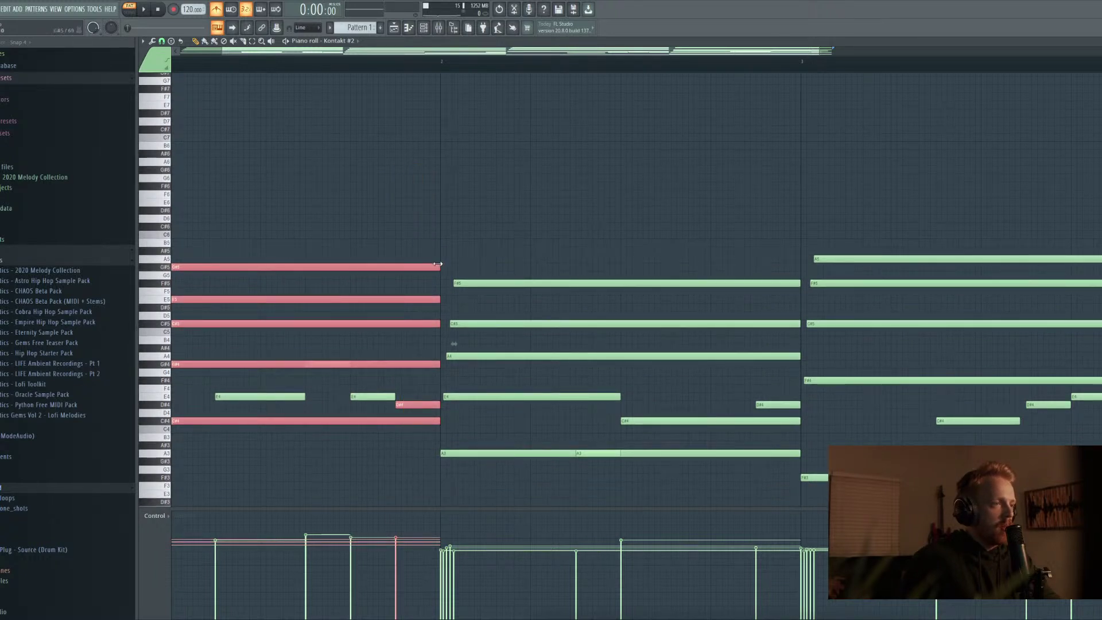
left_click_drag(438, 264, 404, 268)
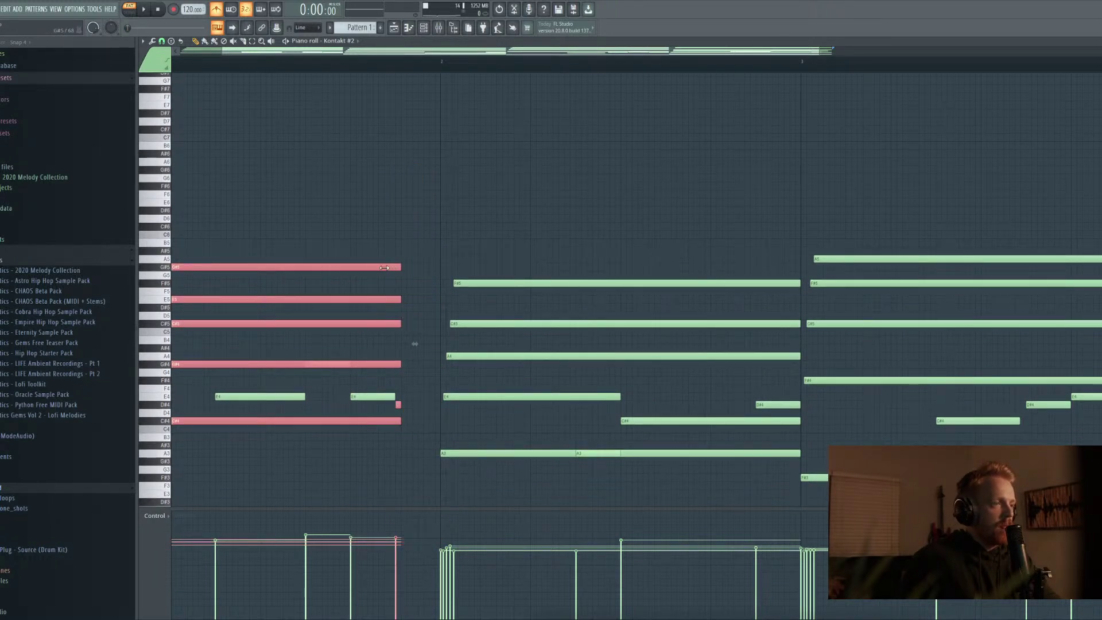
left_click(425, 264)
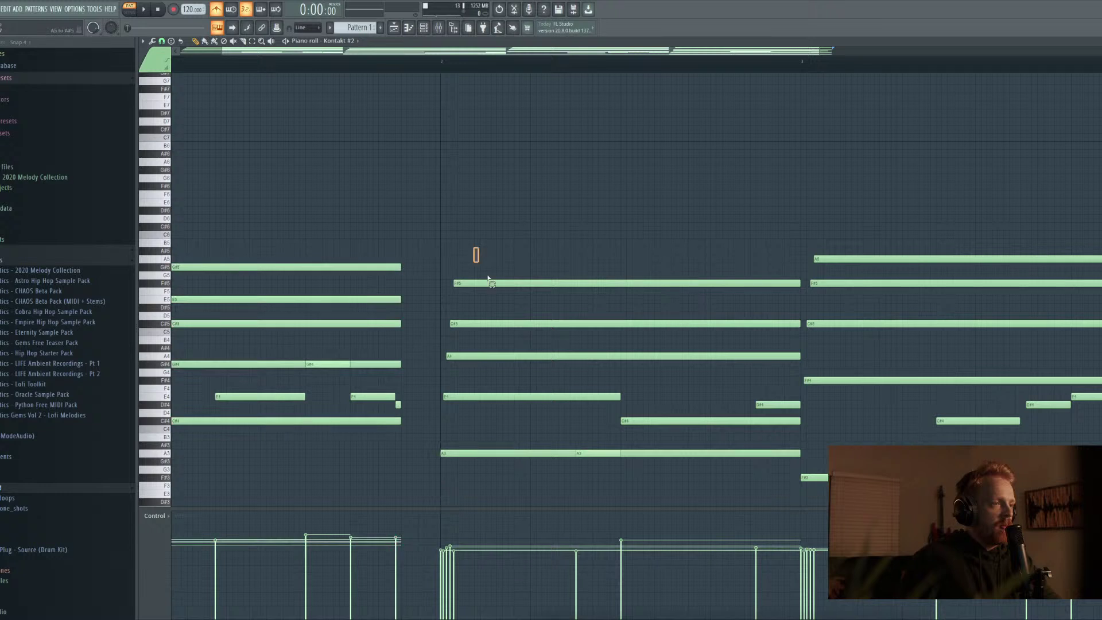
left_click_drag(475, 246, 755, 467)
left_click(707, 410)
left_click_drag(486, 243, 788, 480)
left_click_drag(586, 453, 547, 449)
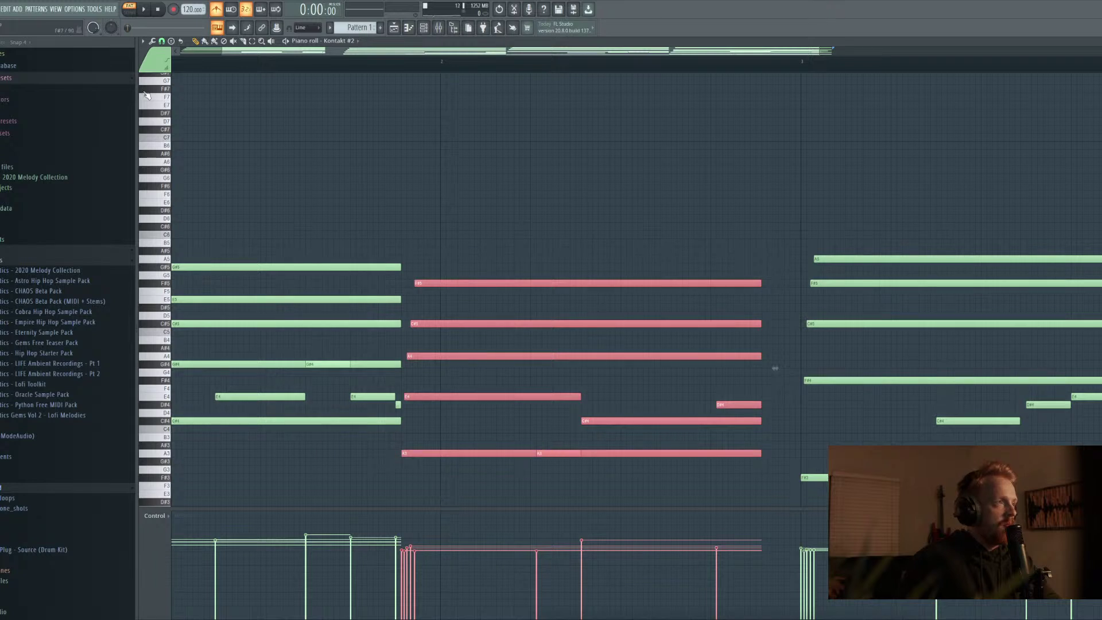
key("space")
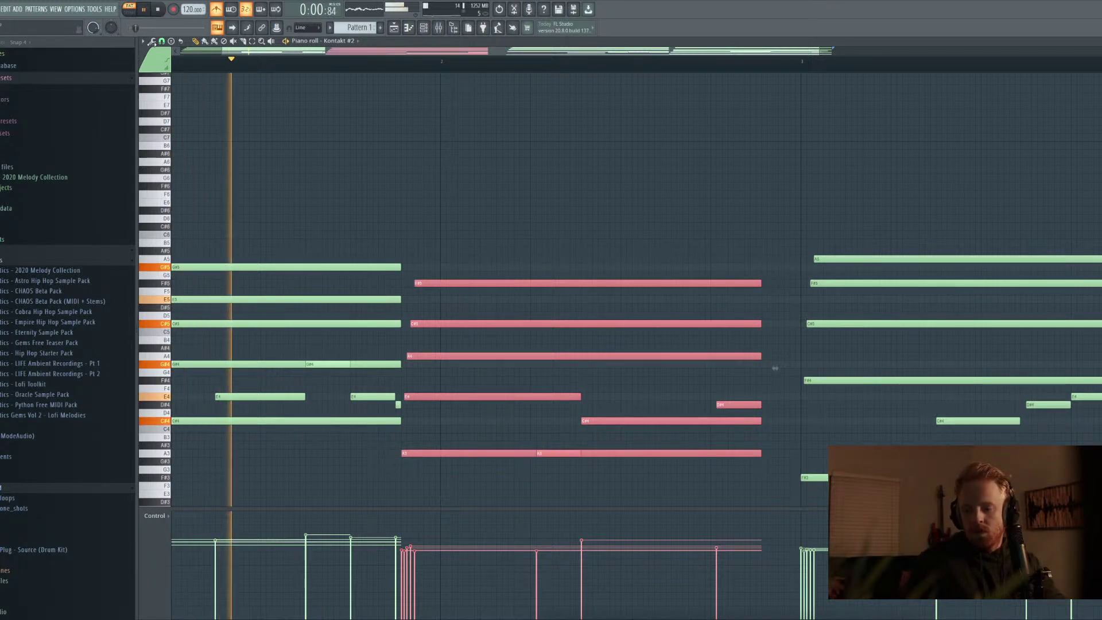
key("space")
Undo the second chord's shift and extend the shortened first-bar notes back to the start of bar 2
key("ctrl+z")
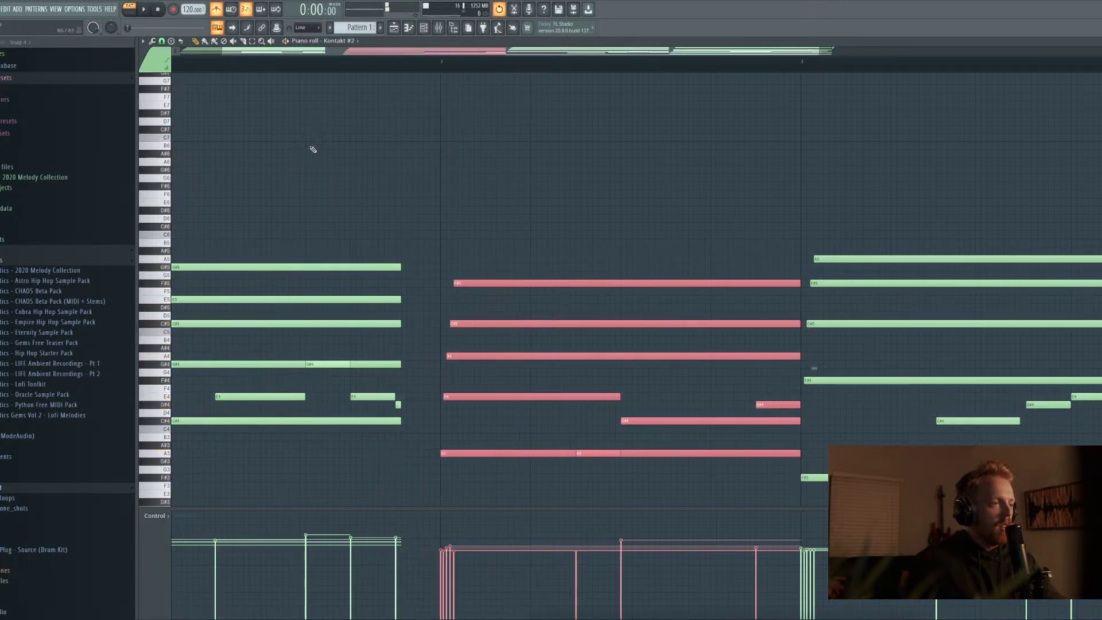
left_click_drag(404, 251, 407, 436)
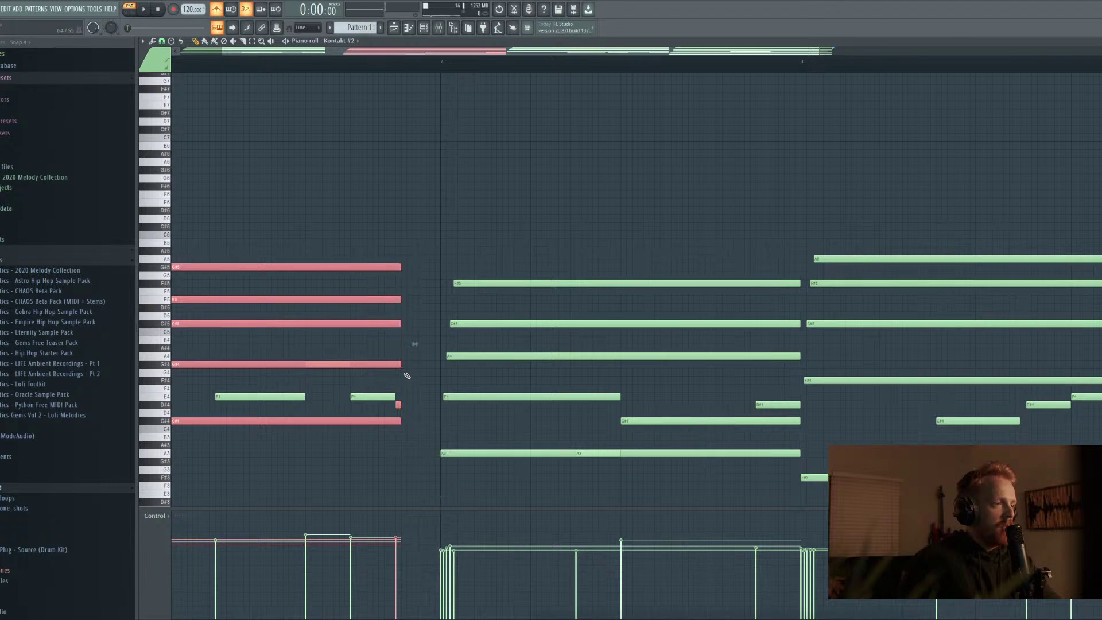
left_click_drag(403, 365, 439, 366)
key("ctrl+d")
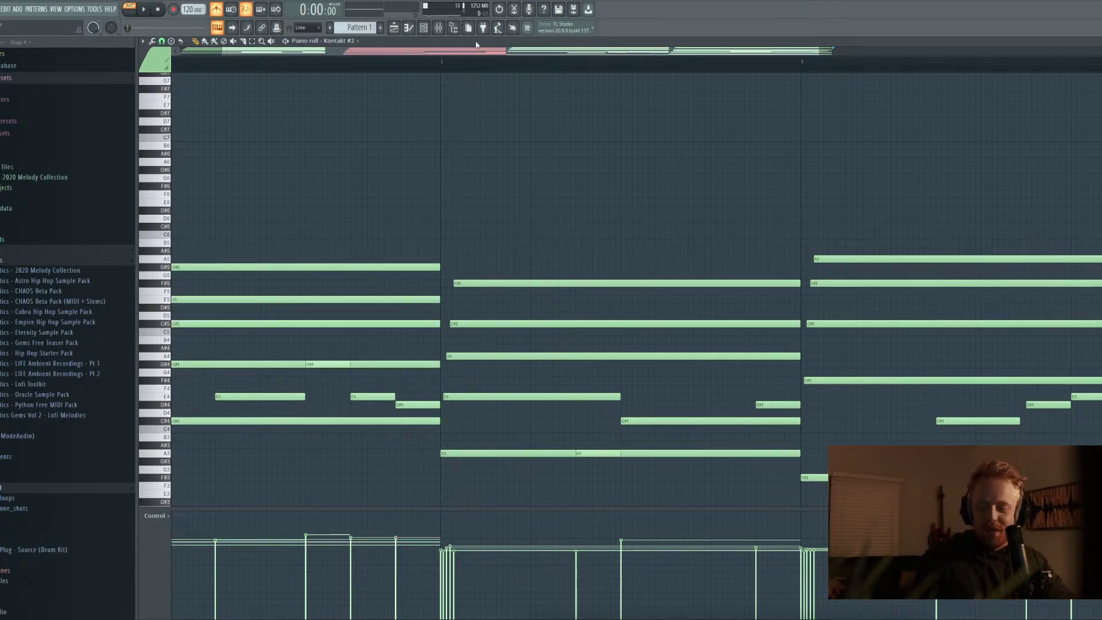
Play Pattern 1 while viewing the master's FabFilter Pro-MB from the mixer, and select the LABS mixer track
key("space")
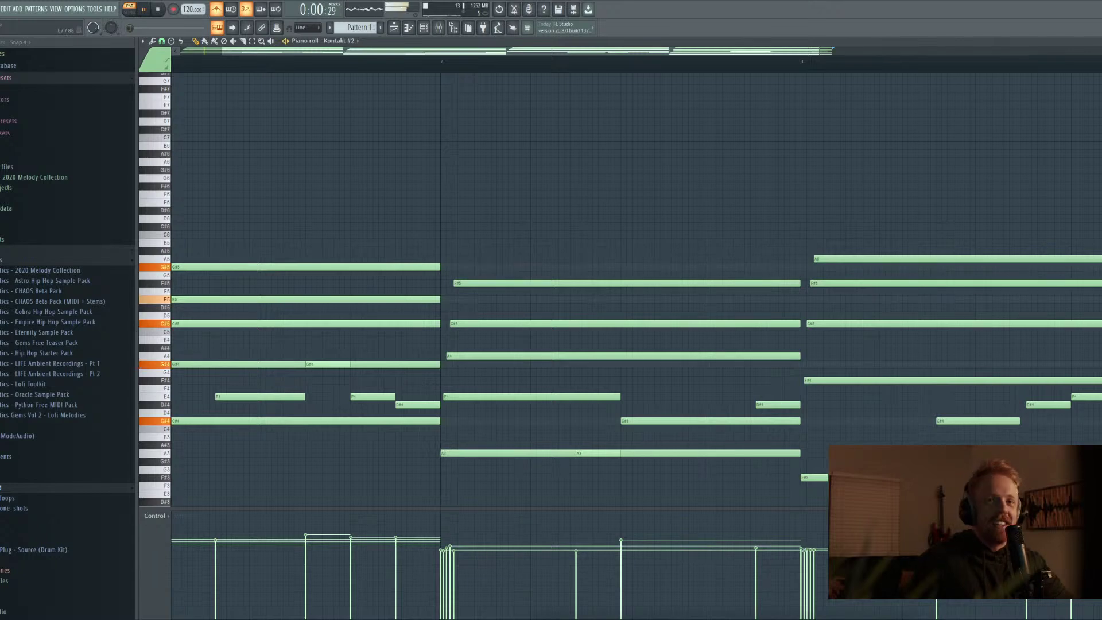
key("F7")
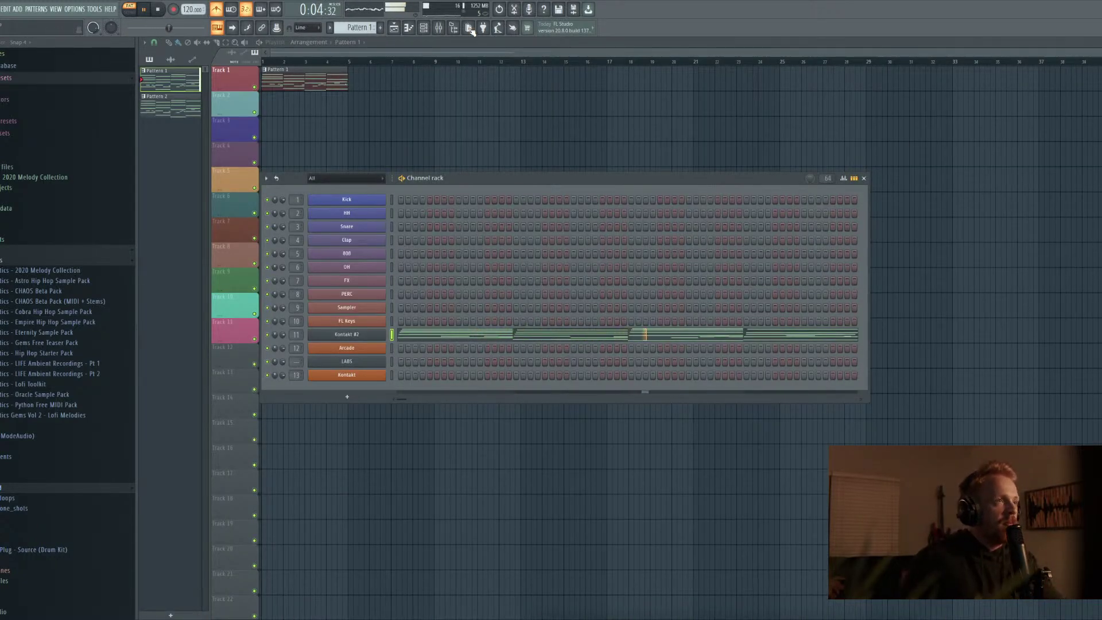
key("F9")
left_click(980, 224)
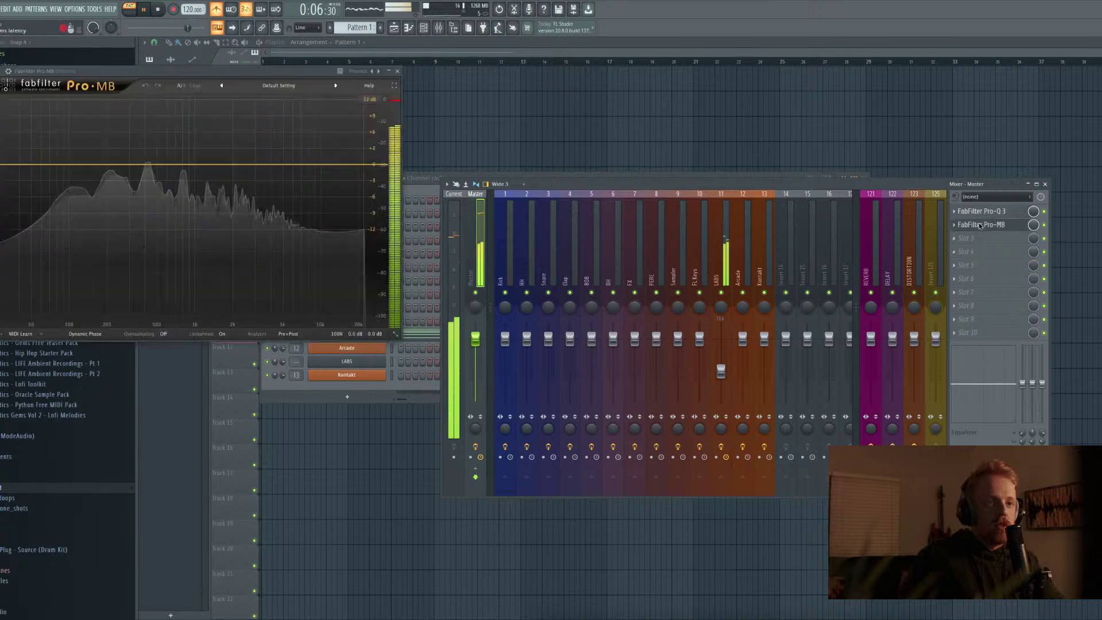
left_click(715, 244)
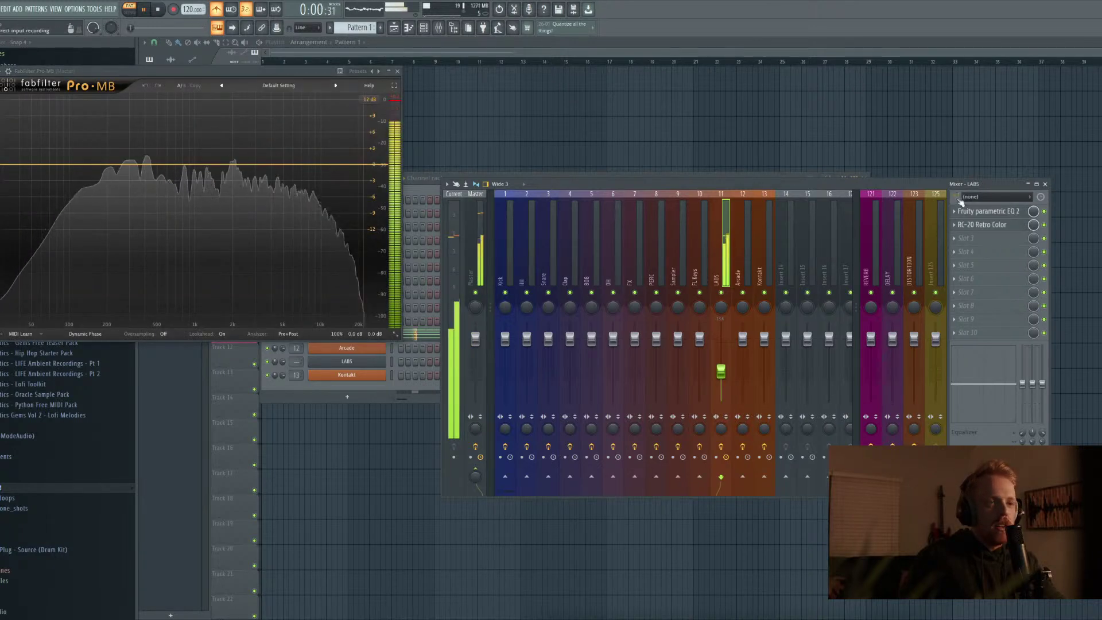
On the LABS track's RC-20 Retro Color, lower the EQ's high cut and set its low cut to 119 Hz, and close Pro-MB
left_click(982, 224)
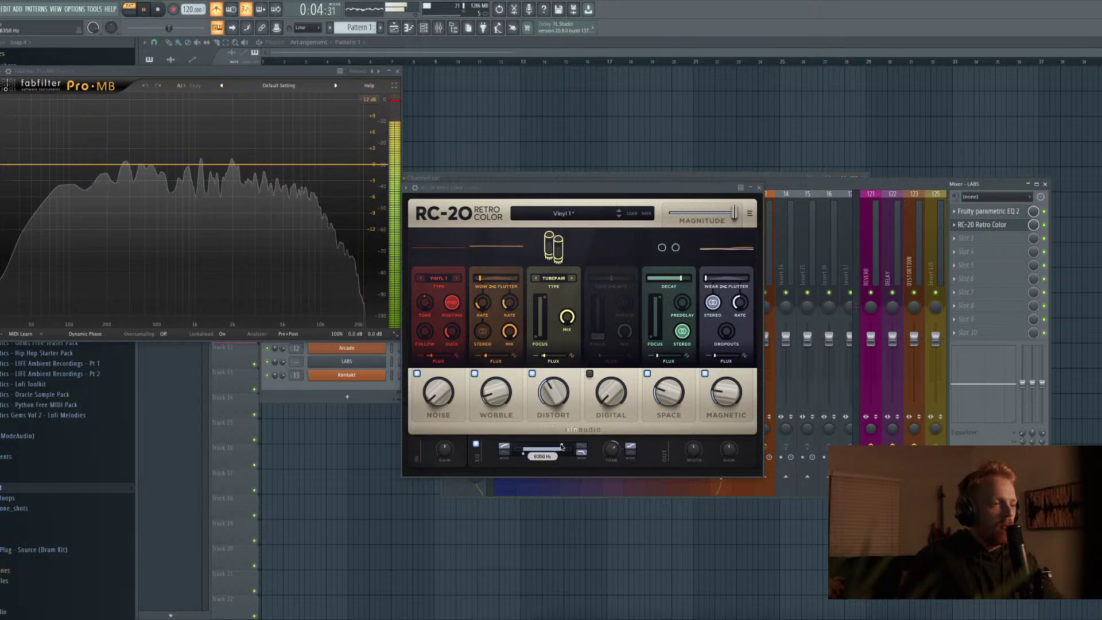
left_click_drag(564, 446, 526, 456)
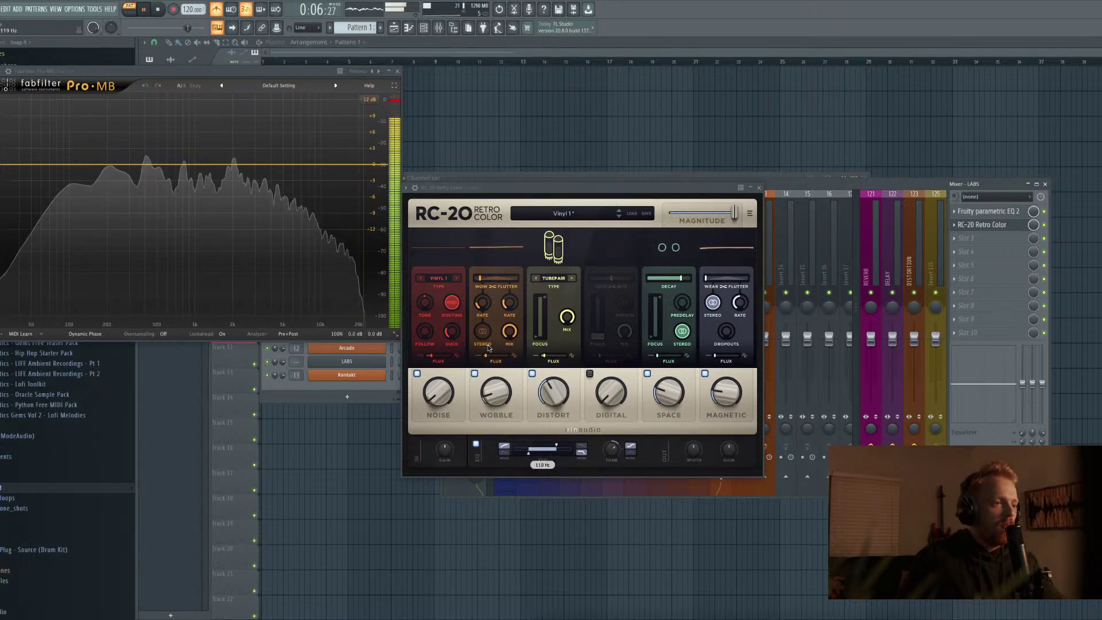
left_click(400, 70)
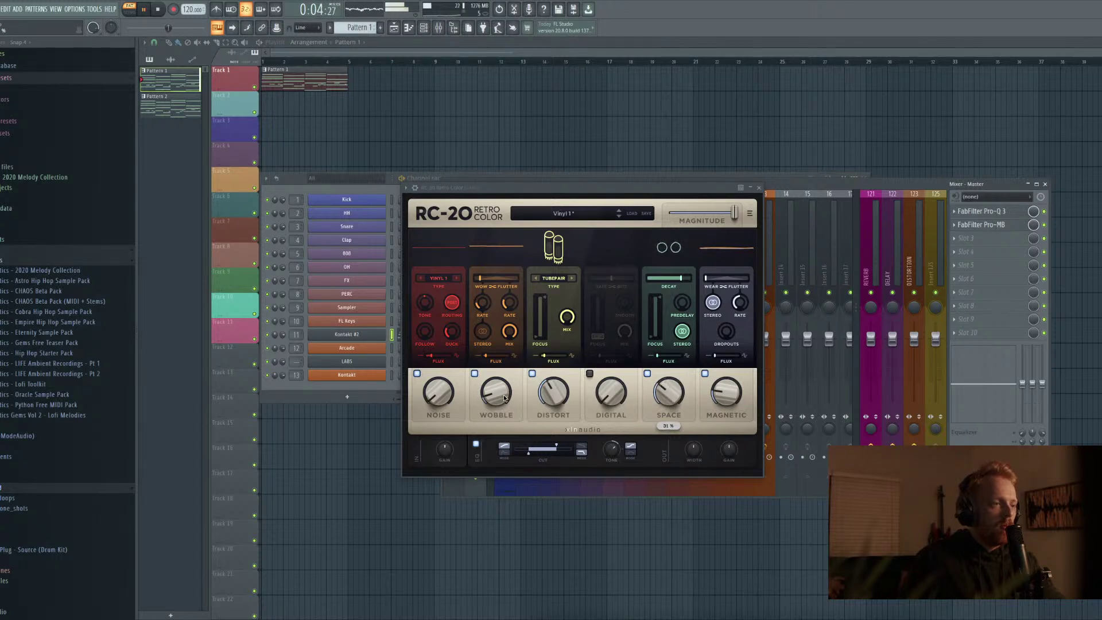
mouse_move(500, 394)
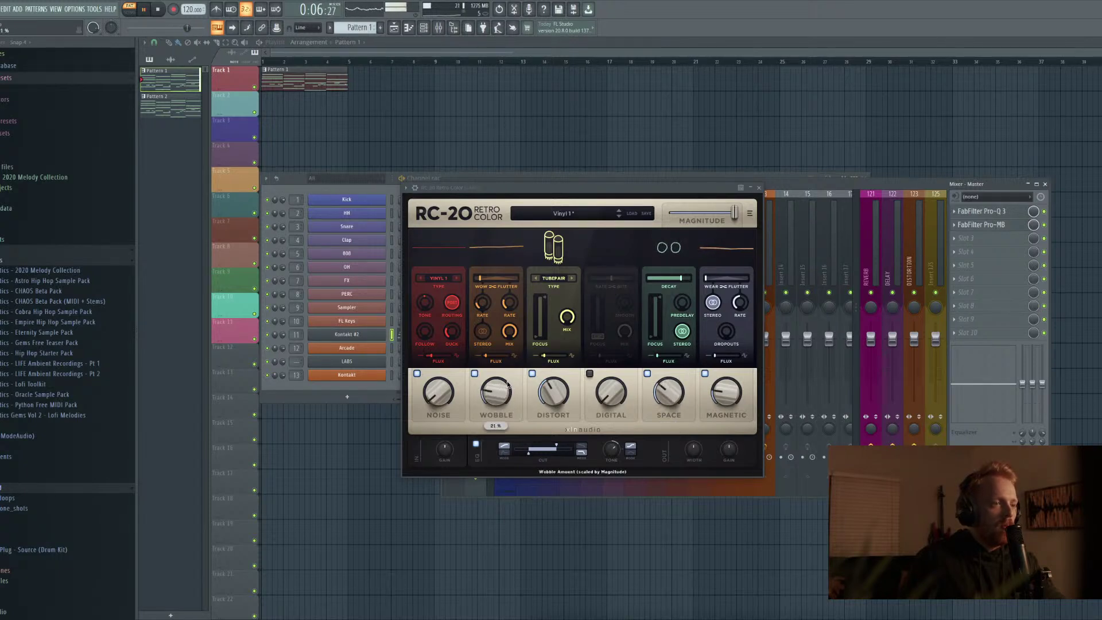
Add DAW Cassette to the master's third effect slot, review its front and back controls, and close its window
left_click(970, 237)
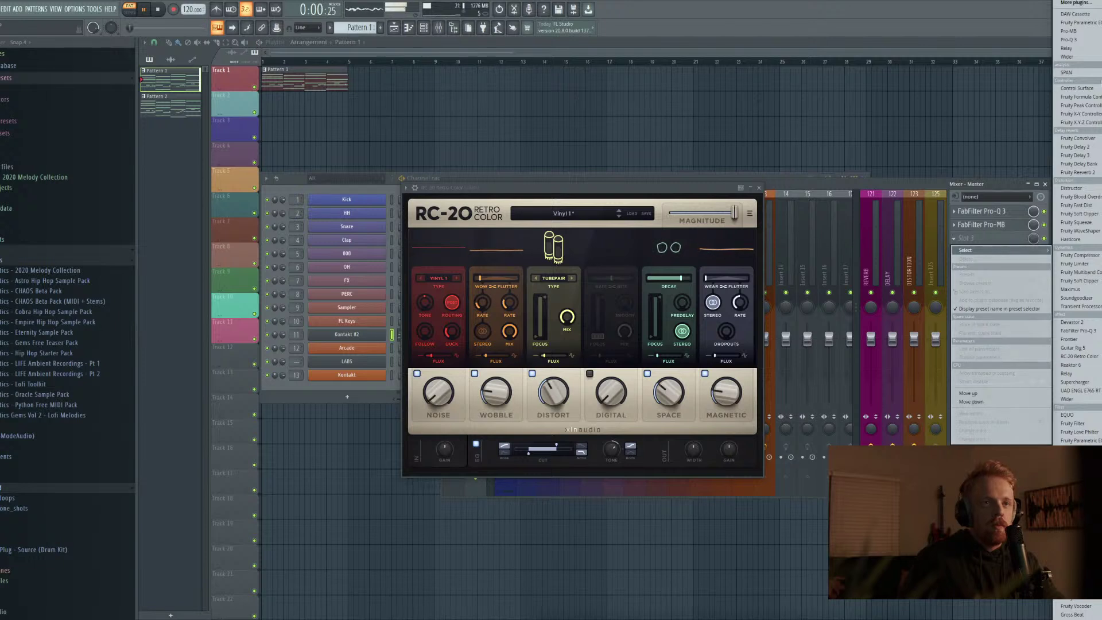
left_click(1089, 15)
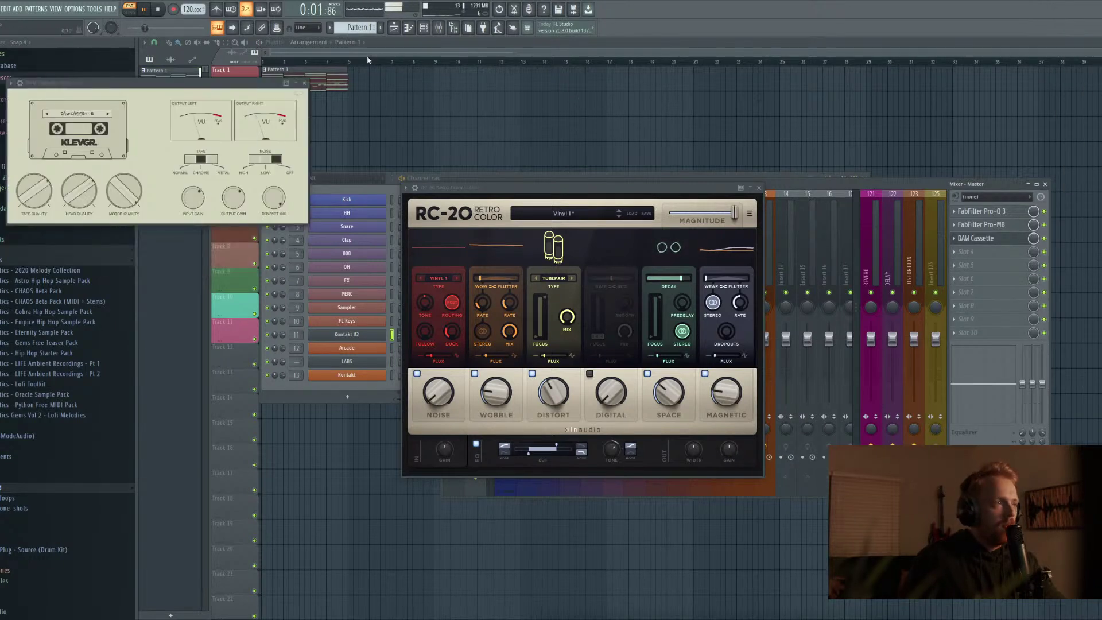
left_click(298, 93)
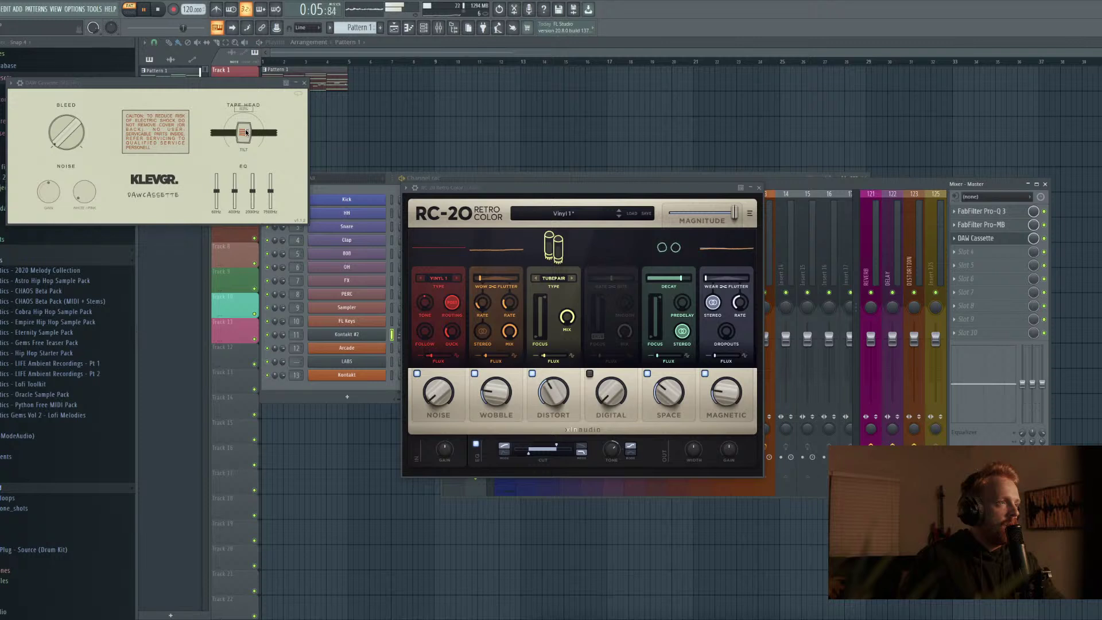
left_click(294, 93)
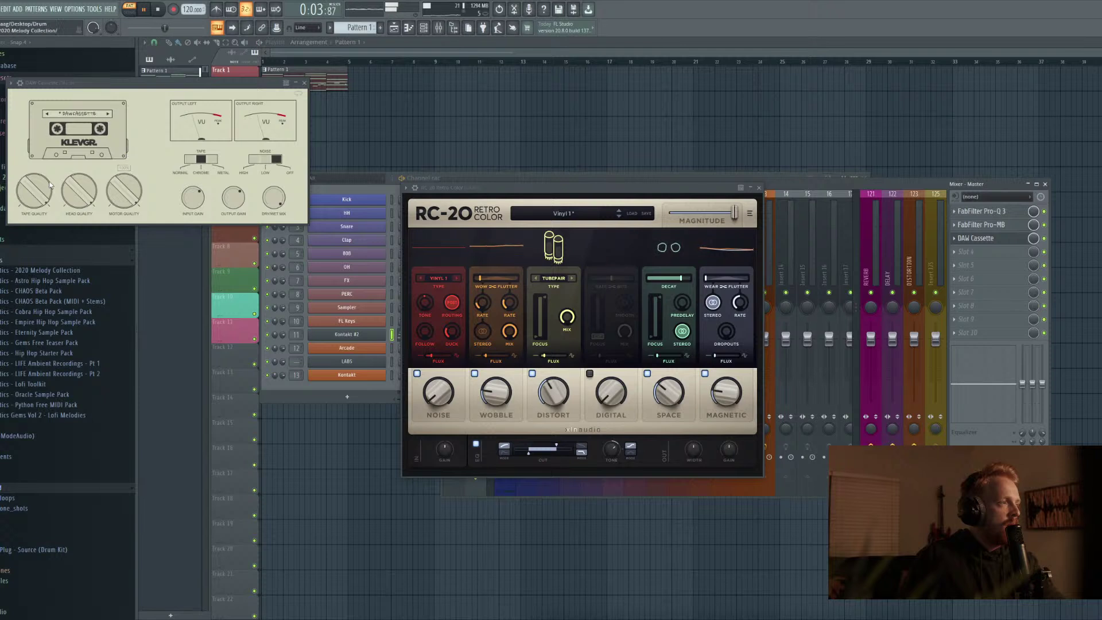
mouse_move(49, 189)
left_click(305, 83)
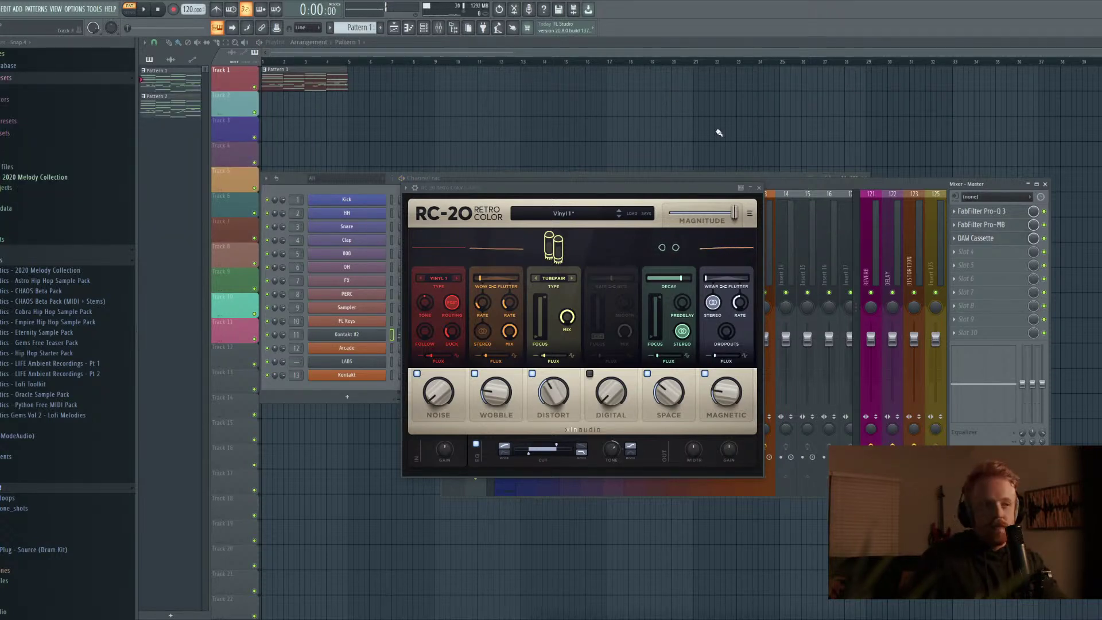
Close the RC-20 window, play the pattern, and lower the LABS mixer track's volume slightly
left_click(760, 188)
left_click(759, 188)
key("space")
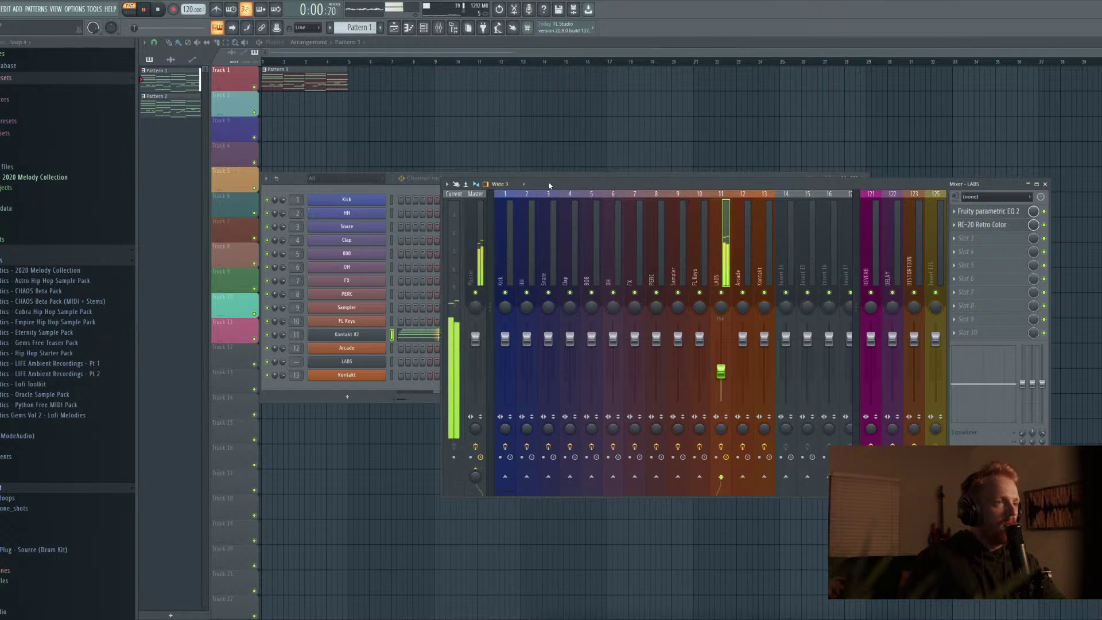
key("space")
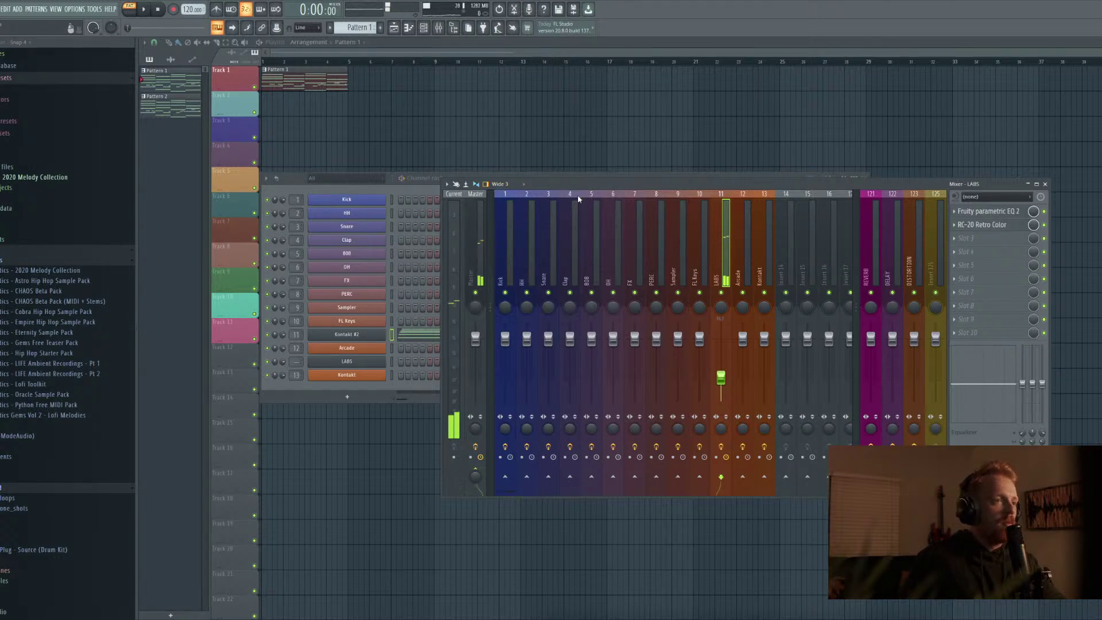
Create an empty Pattern 3, place the mixer beside the channel rack, and open the LABS Soft Piano
key("2")
key("F4")
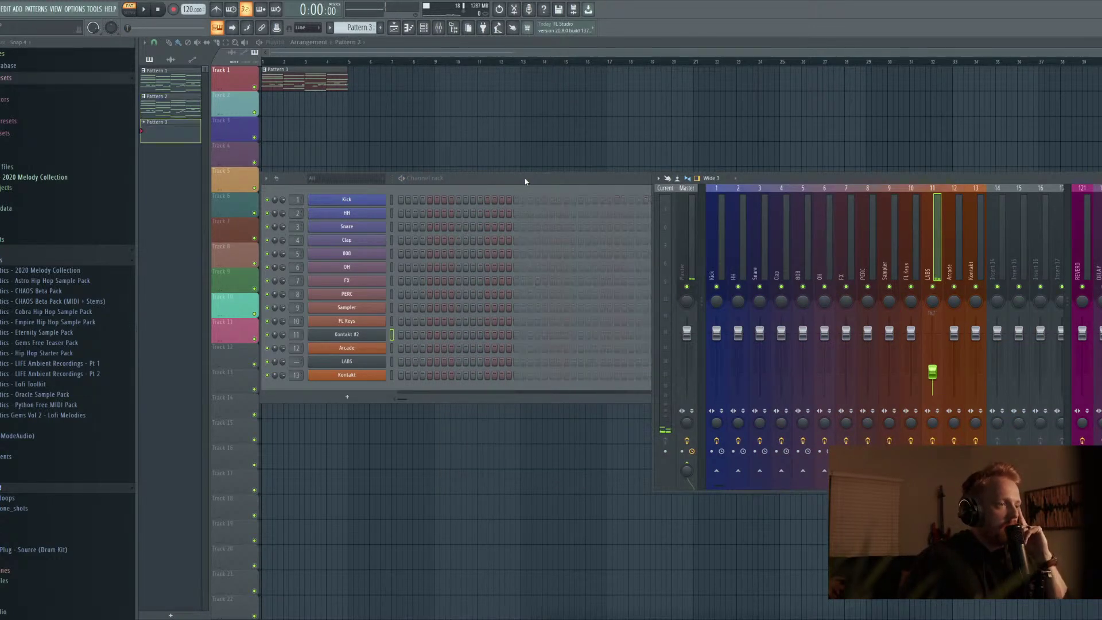
left_click(367, 360)
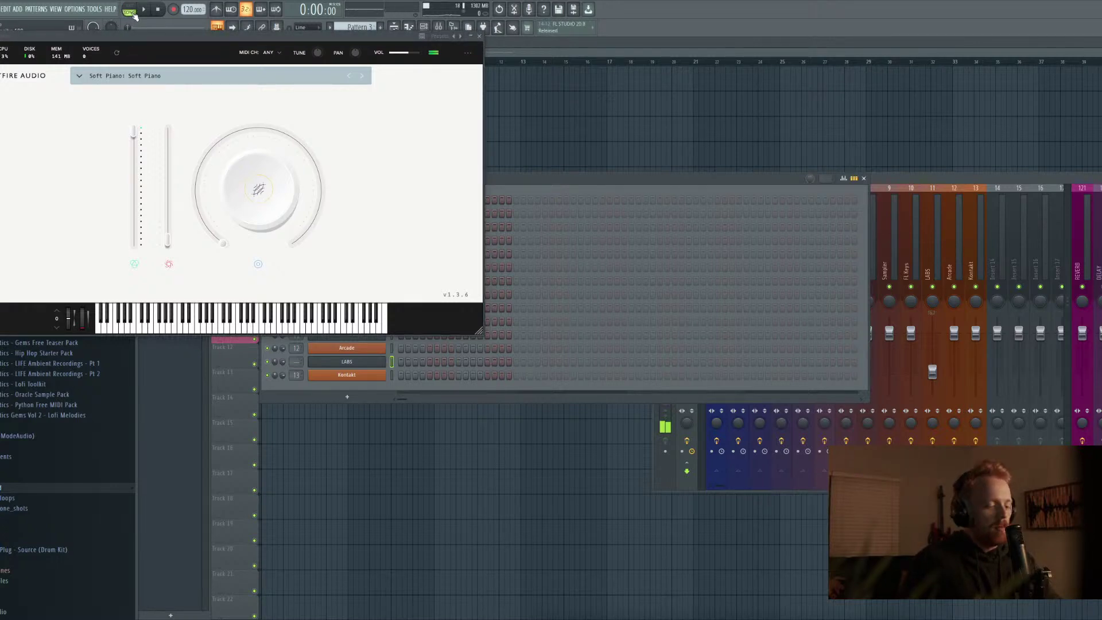
Play the arrangement in song mode, closing the LABS window and bringing the channel rack back into view
key("space")
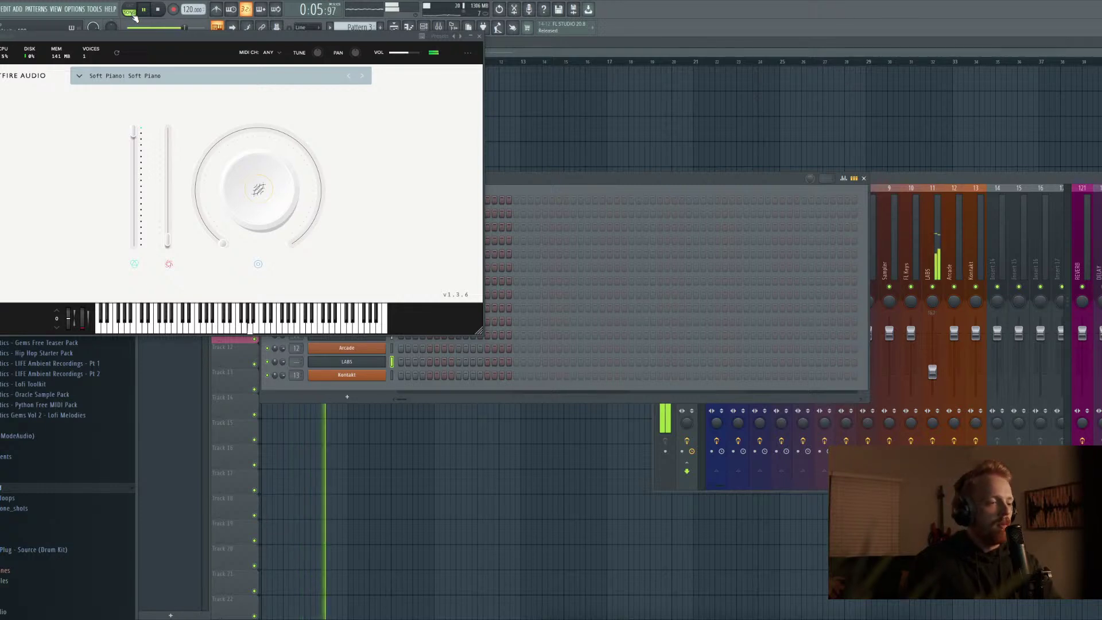
key("F6")
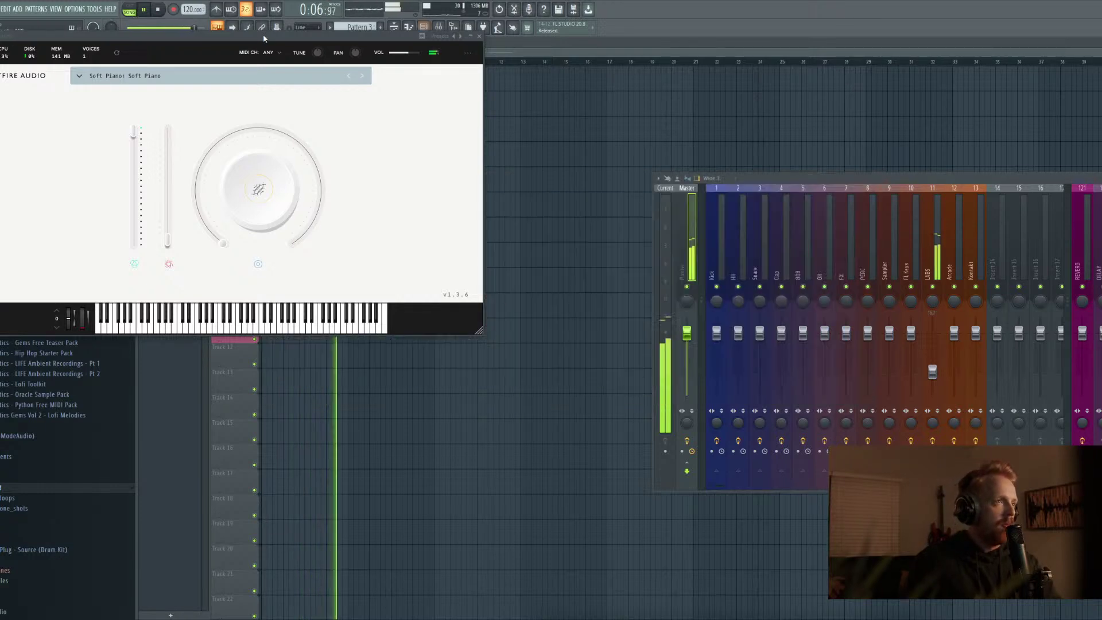
left_click(481, 37)
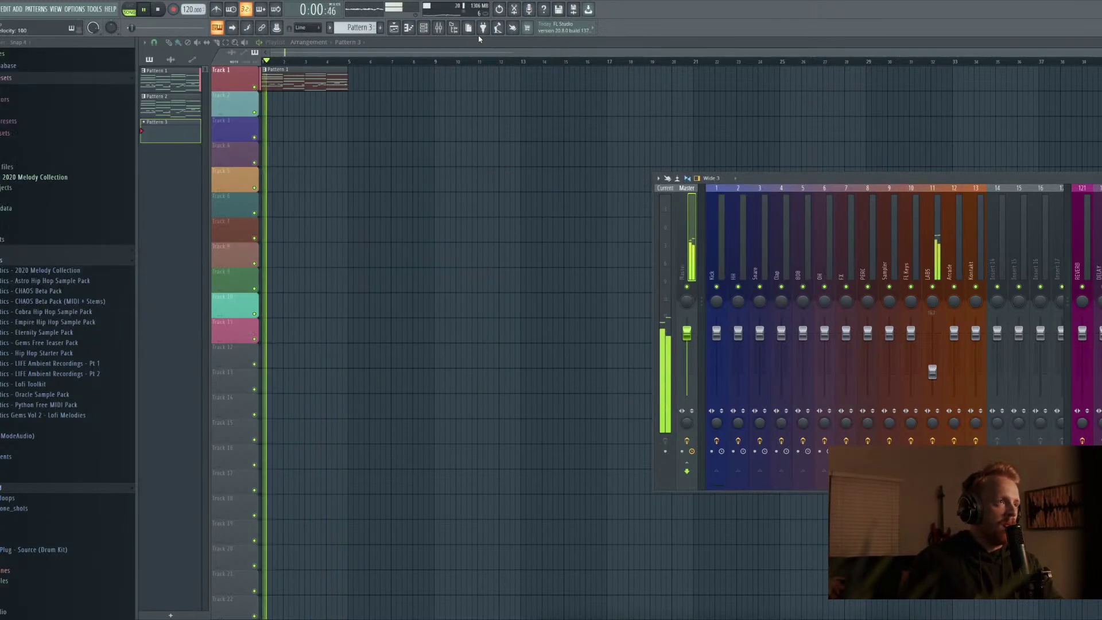
left_click(425, 29)
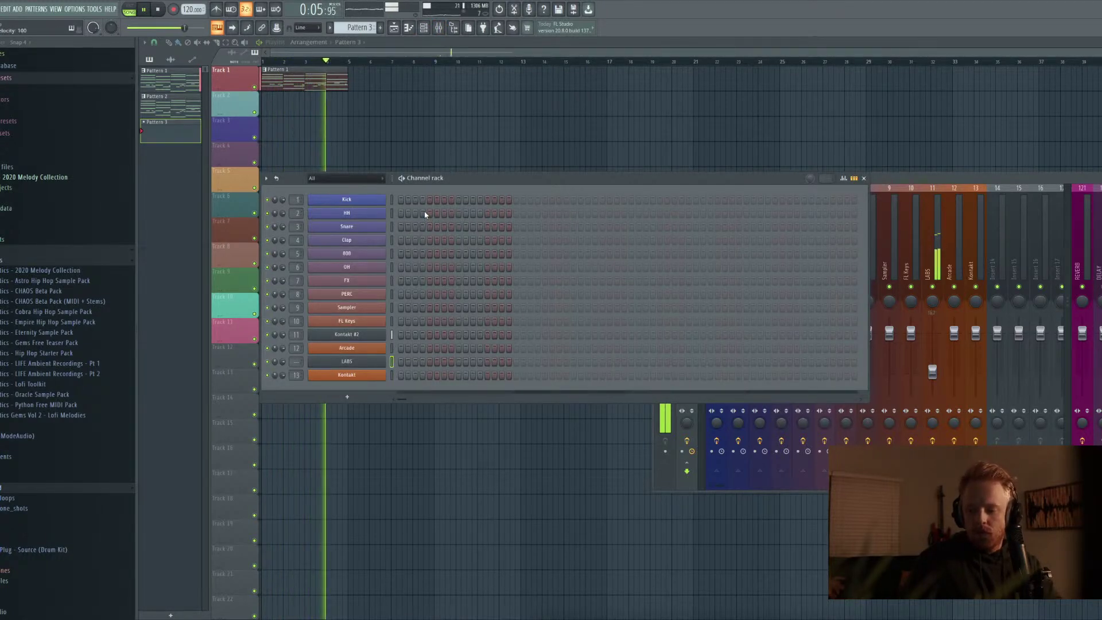
key("space")
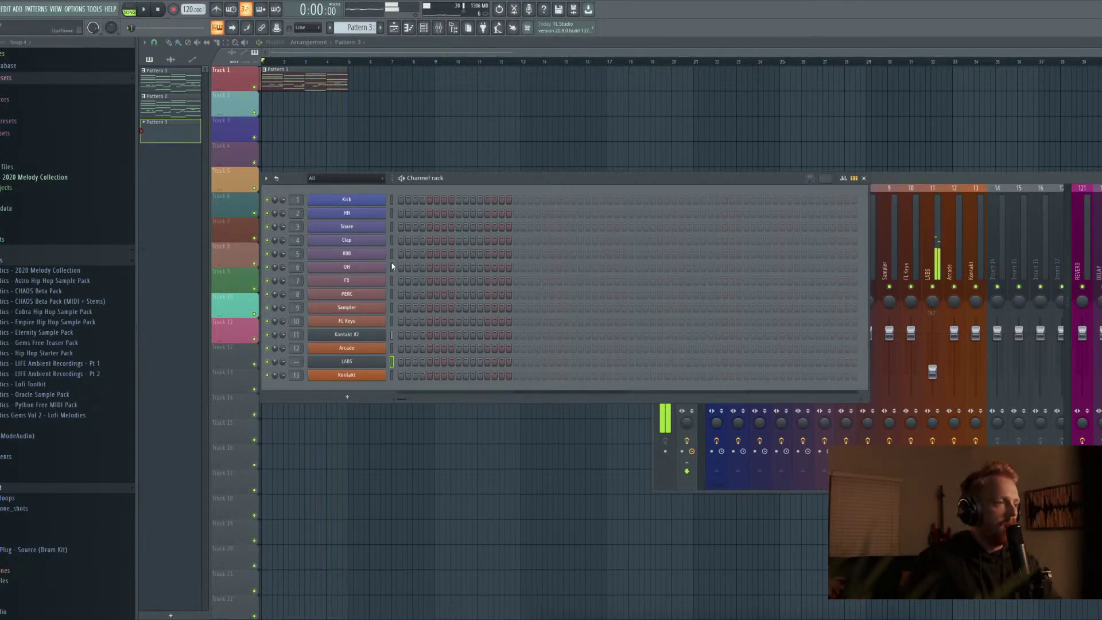
Place a one-step C#6 note at the middle of bar 1 in the LABS piano roll of Pattern 3, and close the piano roll
right_click(373, 365)
left_click(405, 360)
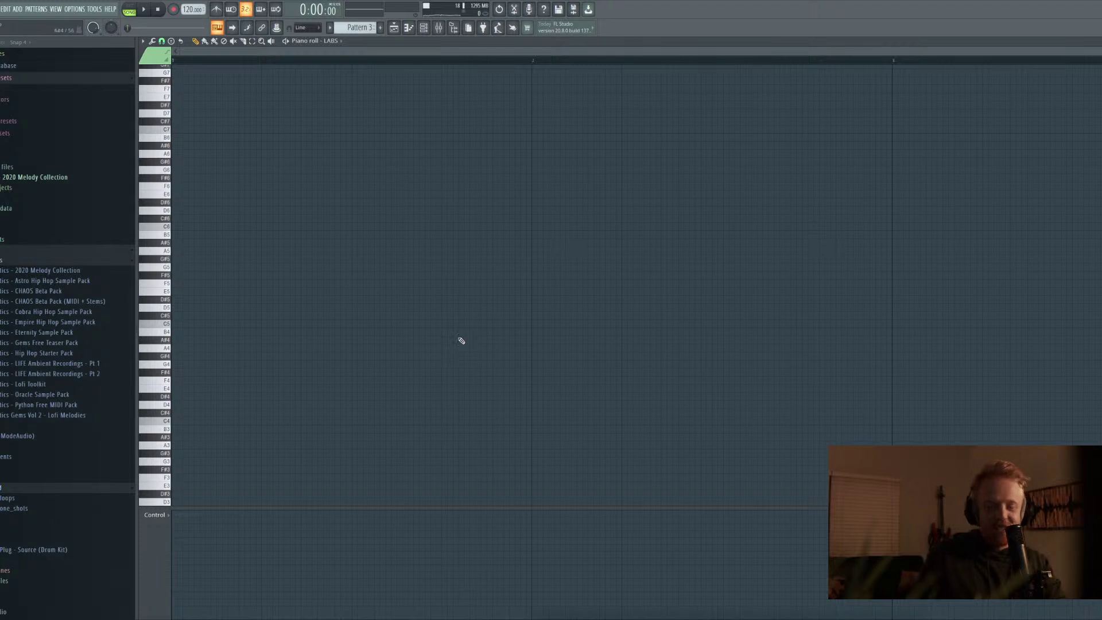
left_click_drag(212, 219, 350, 221)
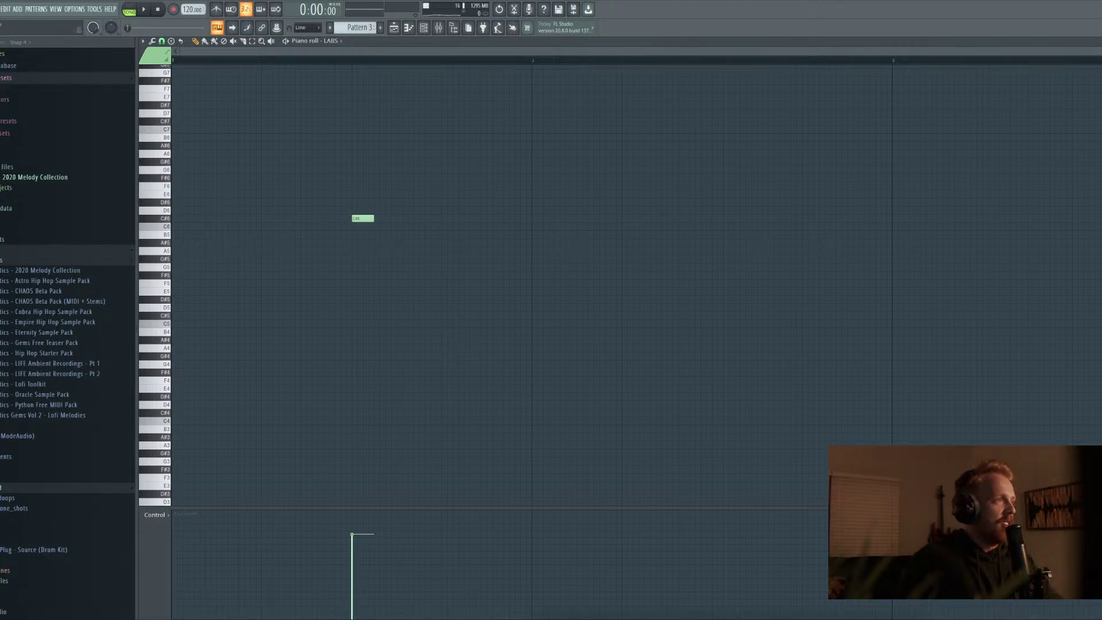
key("F7")
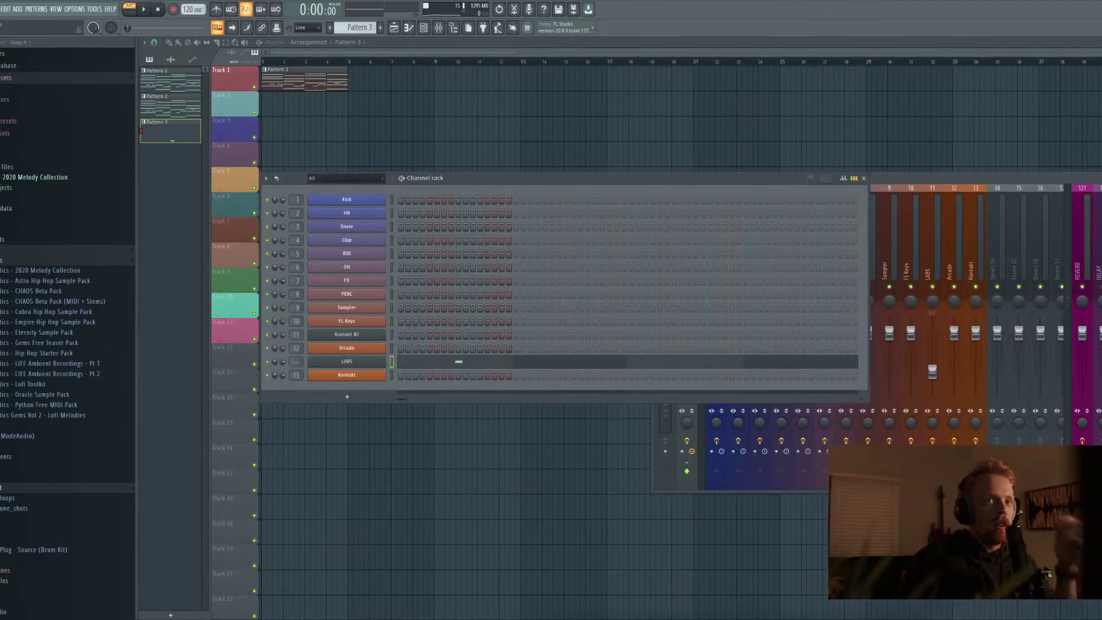
Filter the LABS presets by Piano and Keys, load the Electric Piano Chorus preset, and raise its volume while Pattern 3 plays
left_click(376, 366)
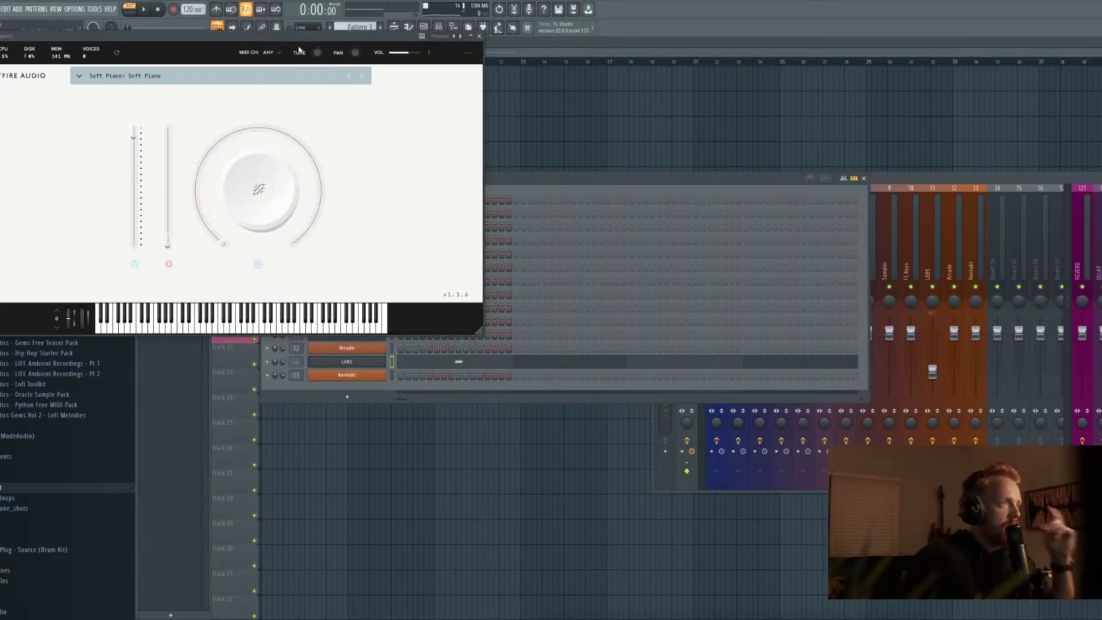
left_click(360, 73)
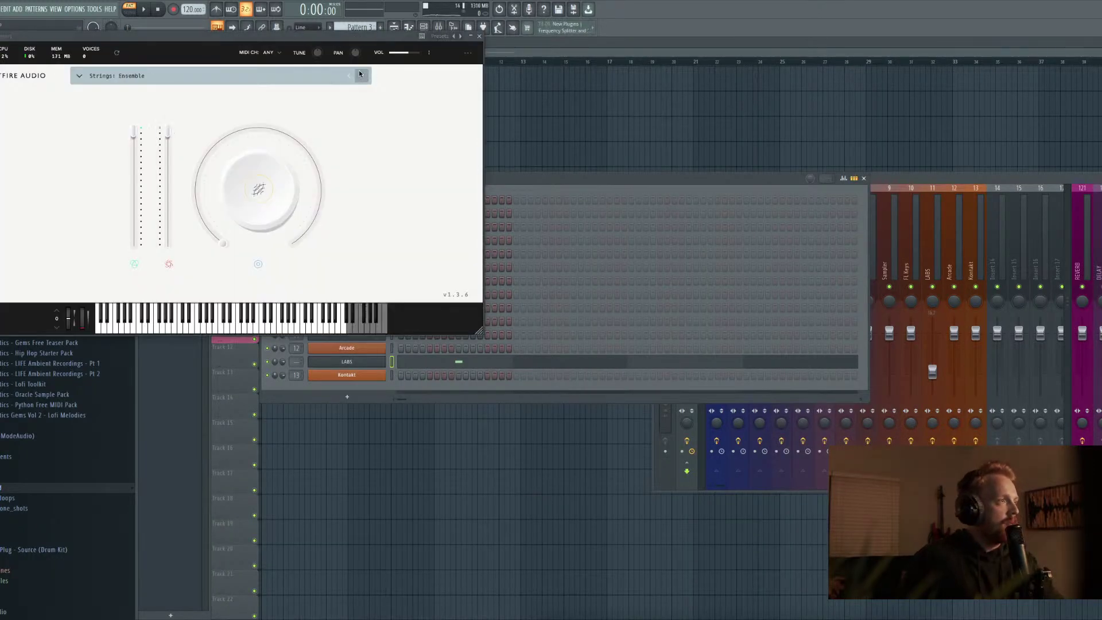
left_click(77, 76)
left_click(102, 161)
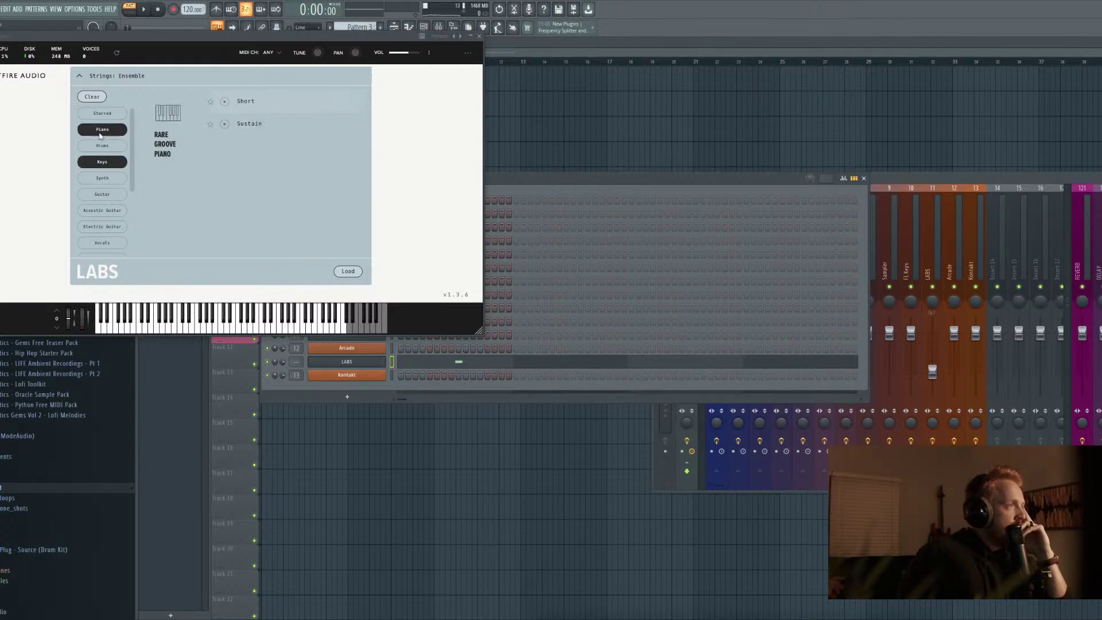
left_click(101, 130)
double_click(258, 184)
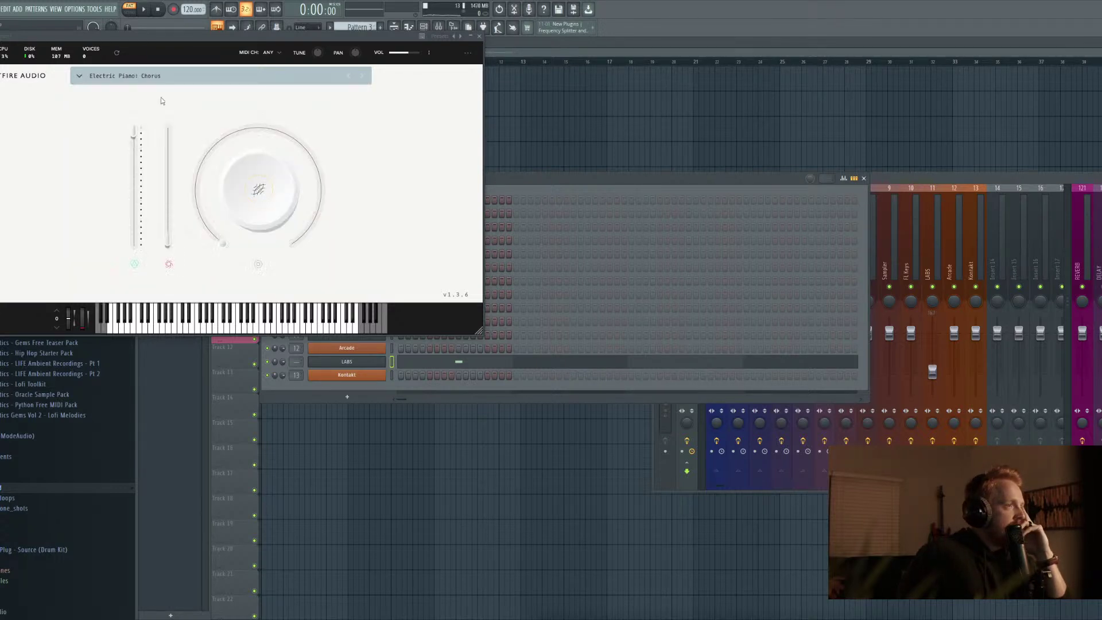
left_click_drag(409, 52, 412, 54)
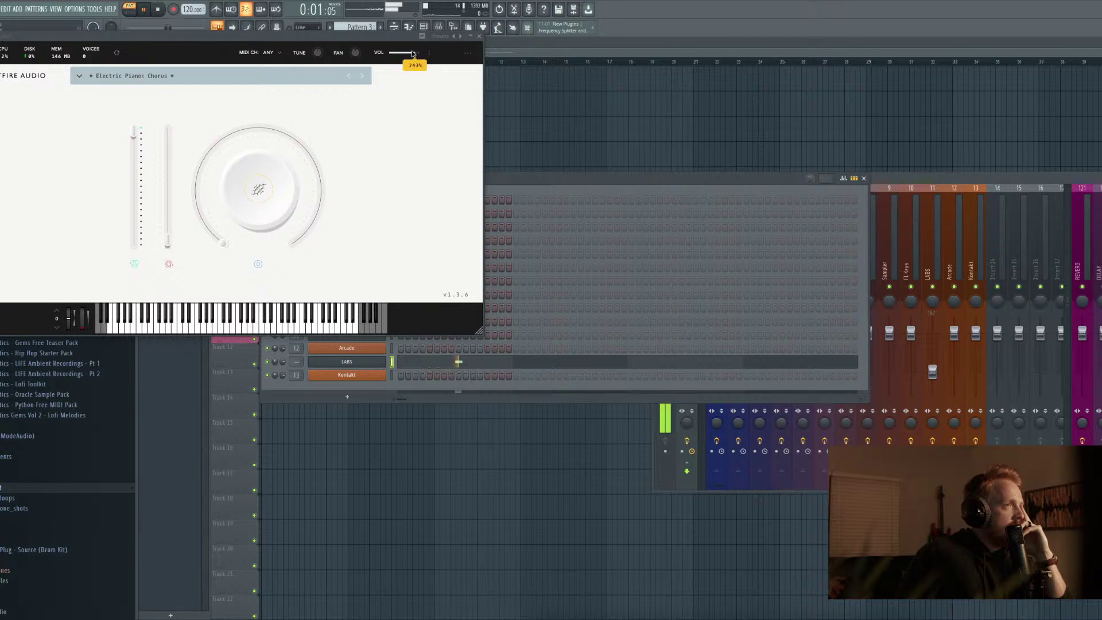
key("space")
Open the LABS piano roll of Pattern 3, close the LABS window, and play the C#6 note
left_click(410, 362)
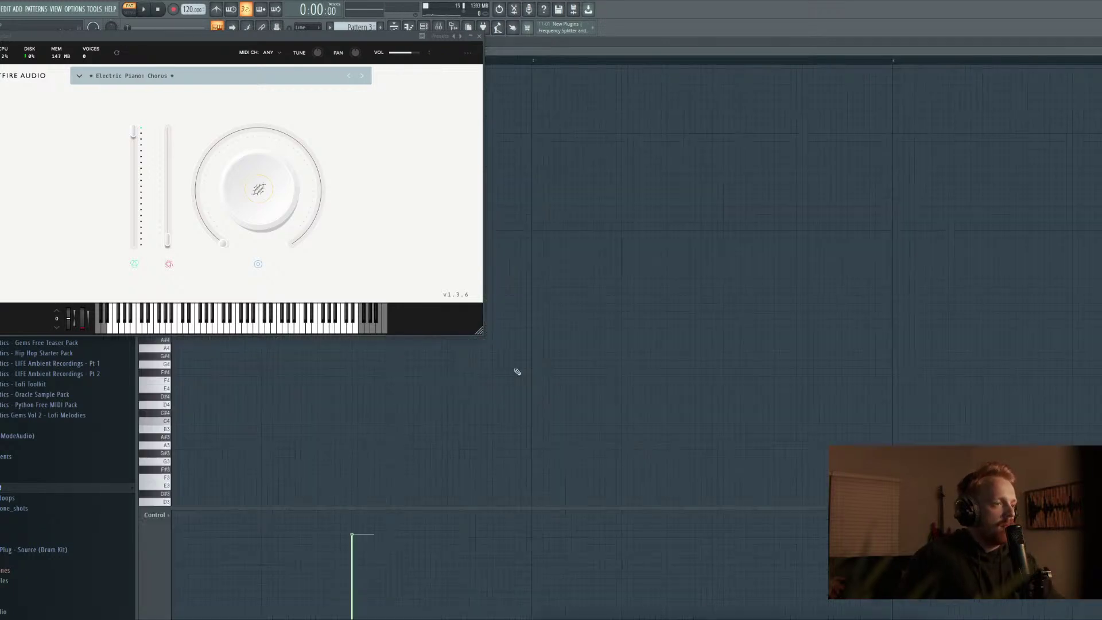
left_click(470, 37)
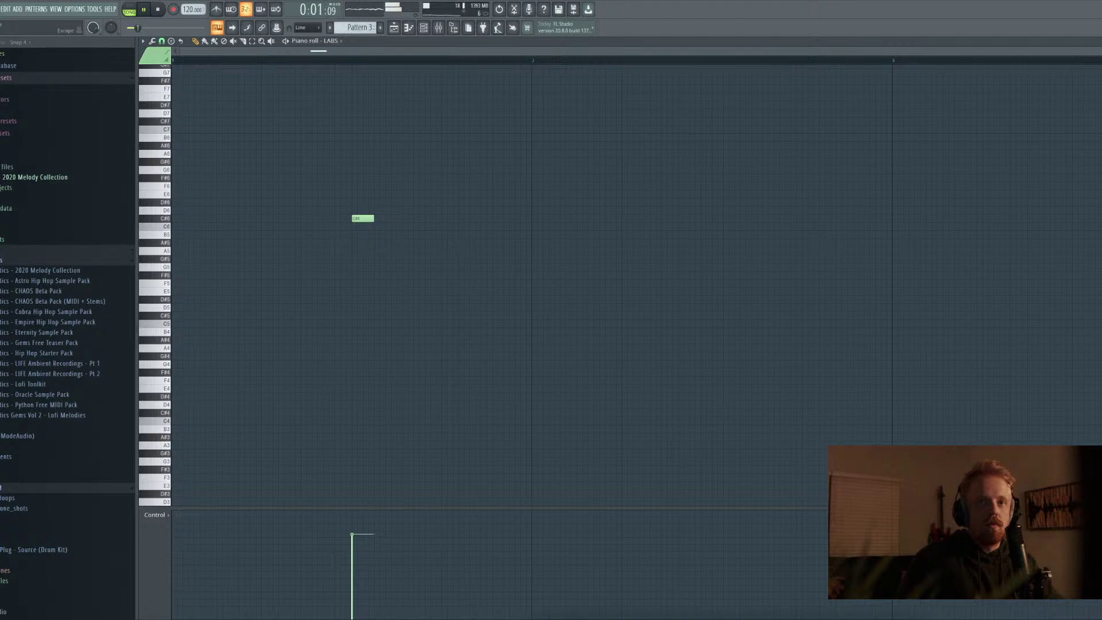
key("space")
Place a Pattern 3 clip at the start of Track 2 in the playlist and reopen its LABS piano roll
key("F7")
key("F5")
left_click(318, 122)
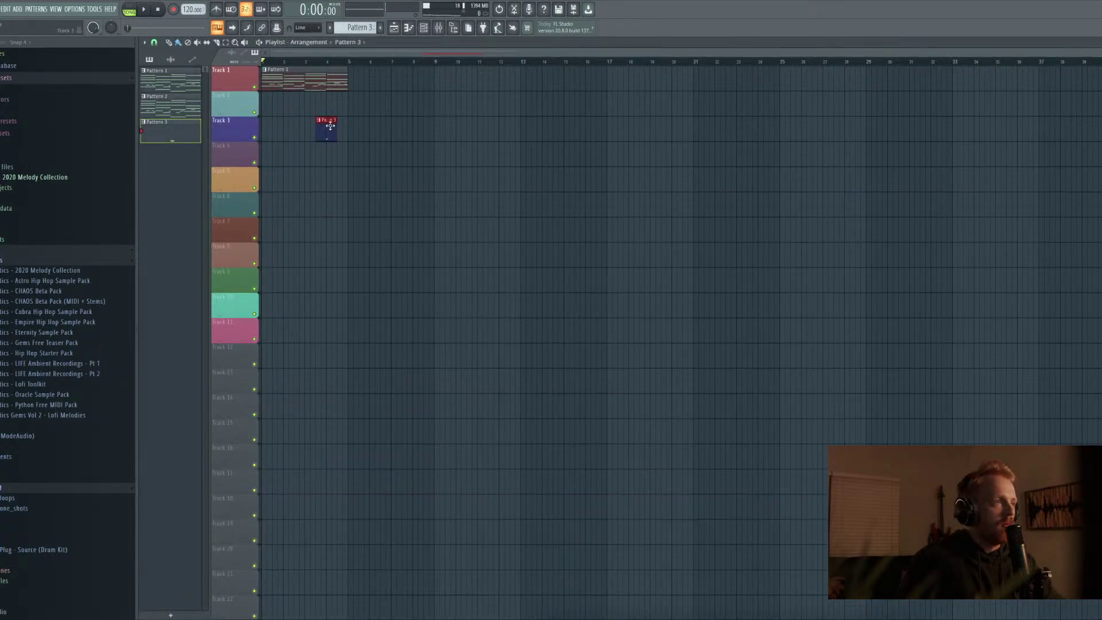
left_click_drag(330, 126, 275, 104)
double_click(272, 101)
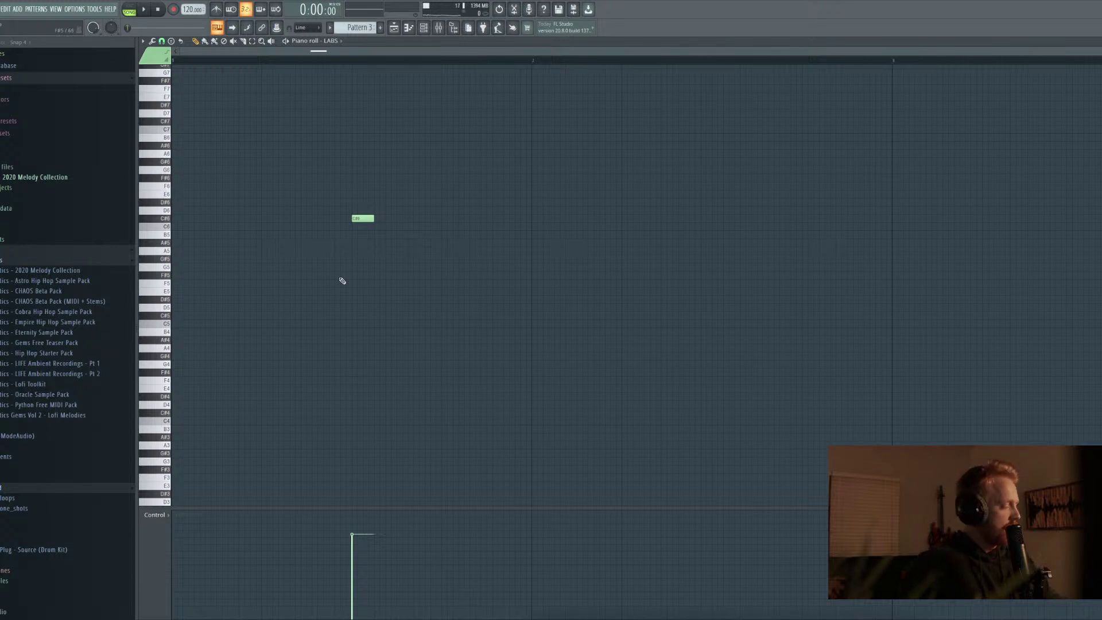
Move the C#6 note in bar 1 half a beat earlier, playing the arrangement to check its timing
key("space")
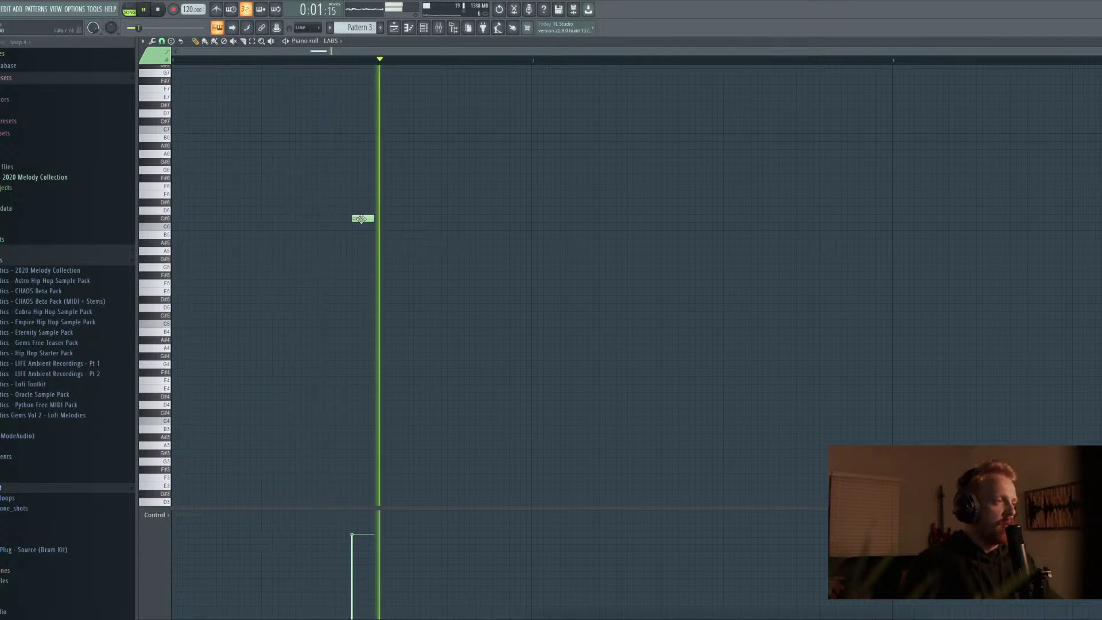
key("space")
left_click(360, 217)
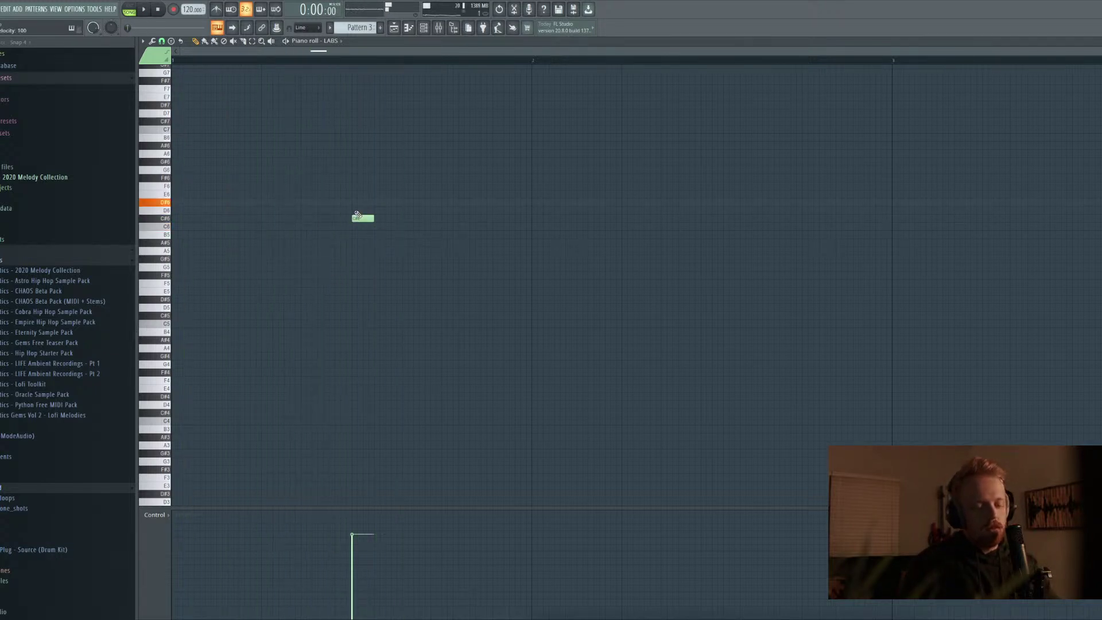
left_click(357, 216)
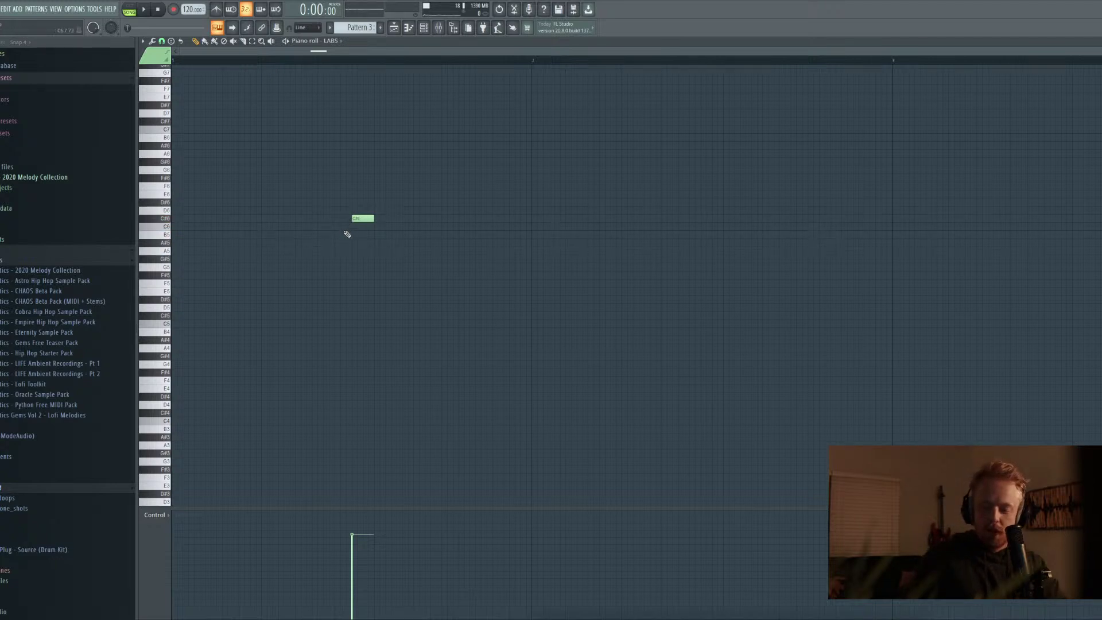
key("space")
key("space")
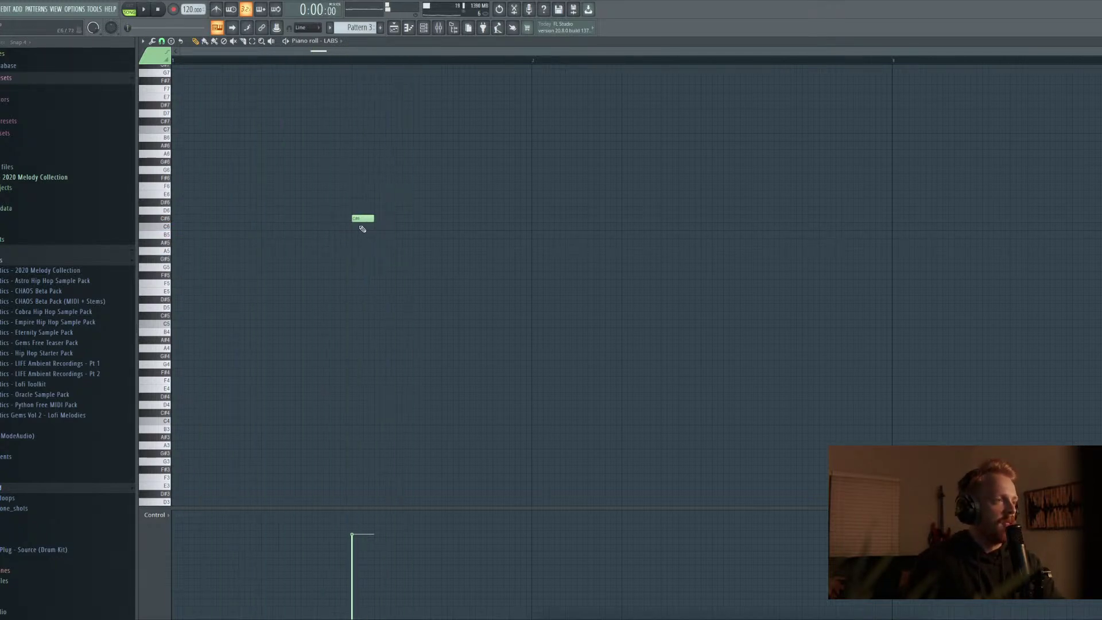
left_click_drag(362, 219, 317, 219)
key("space")
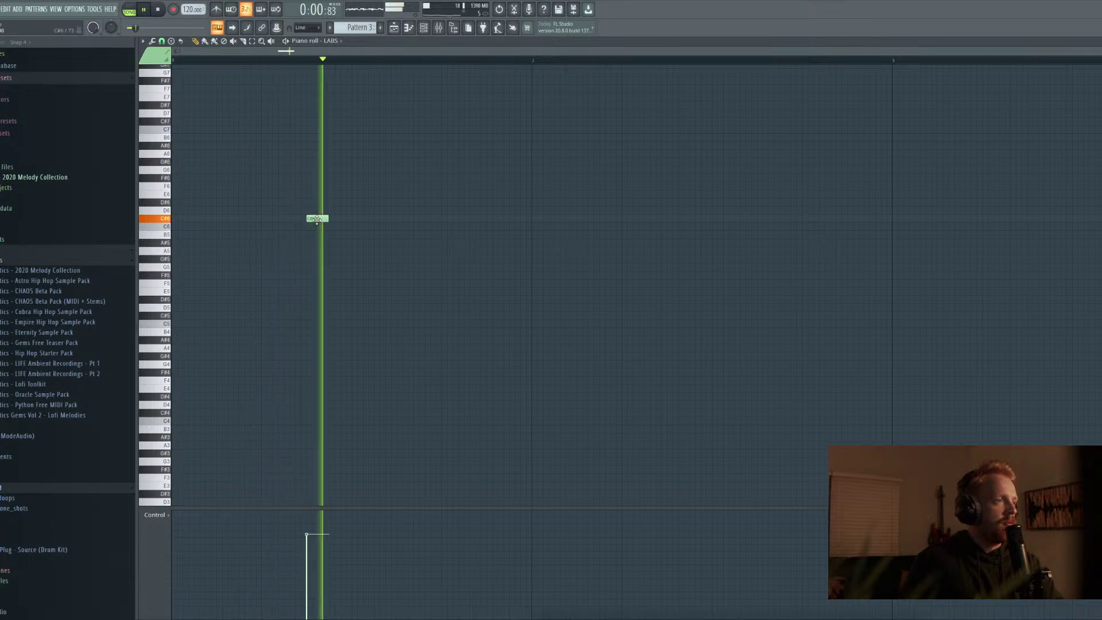
key("space")
key("space")
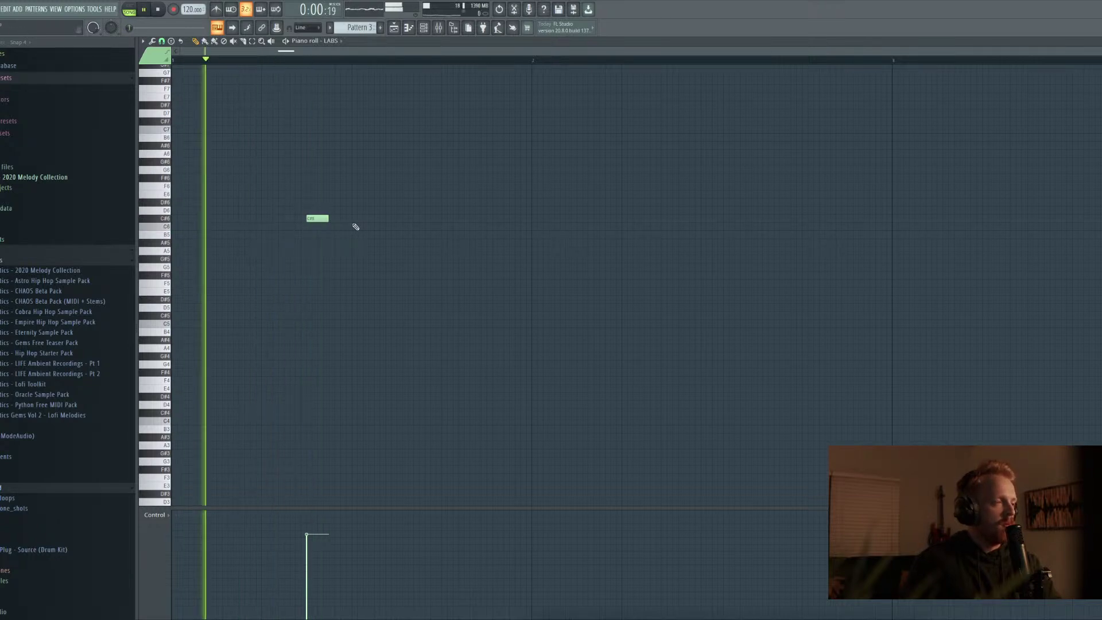
key("space")
Turn on the metronome and add short C#6, B5 and A5 notes half a beat apart late in bar 1
left_click(224, 8)
key("space")
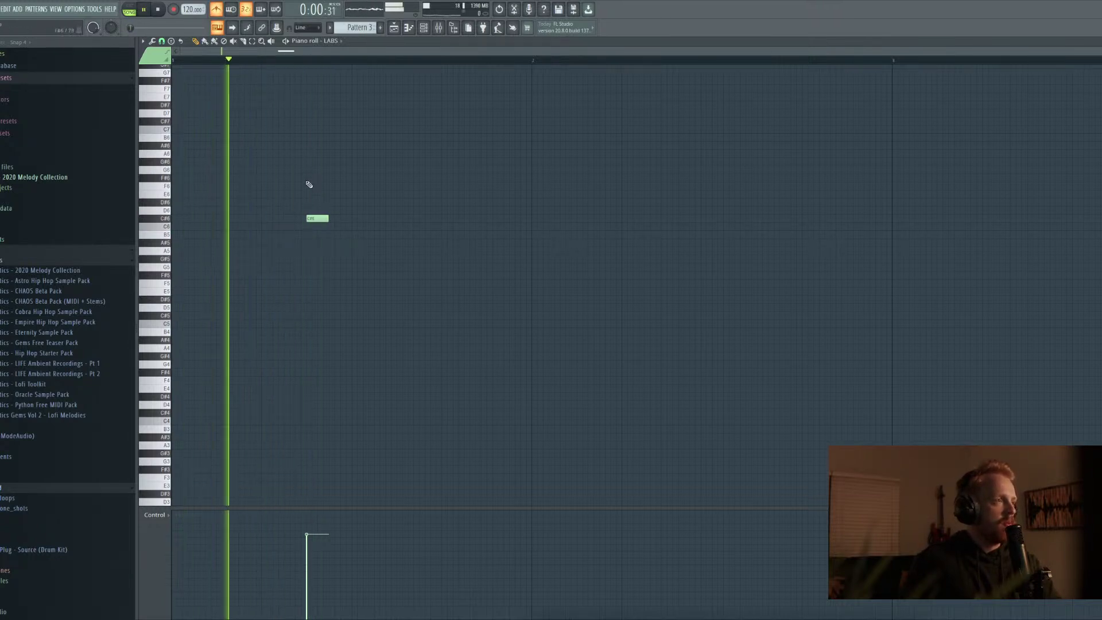
left_click_drag(360, 225, 403, 223)
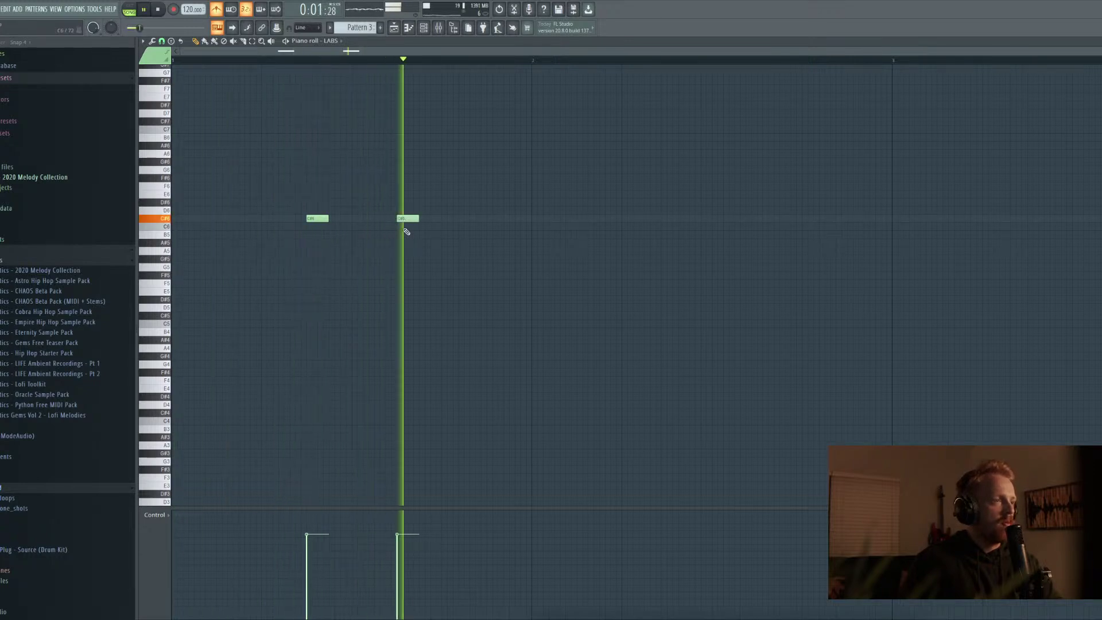
key("space")
left_click(442, 235)
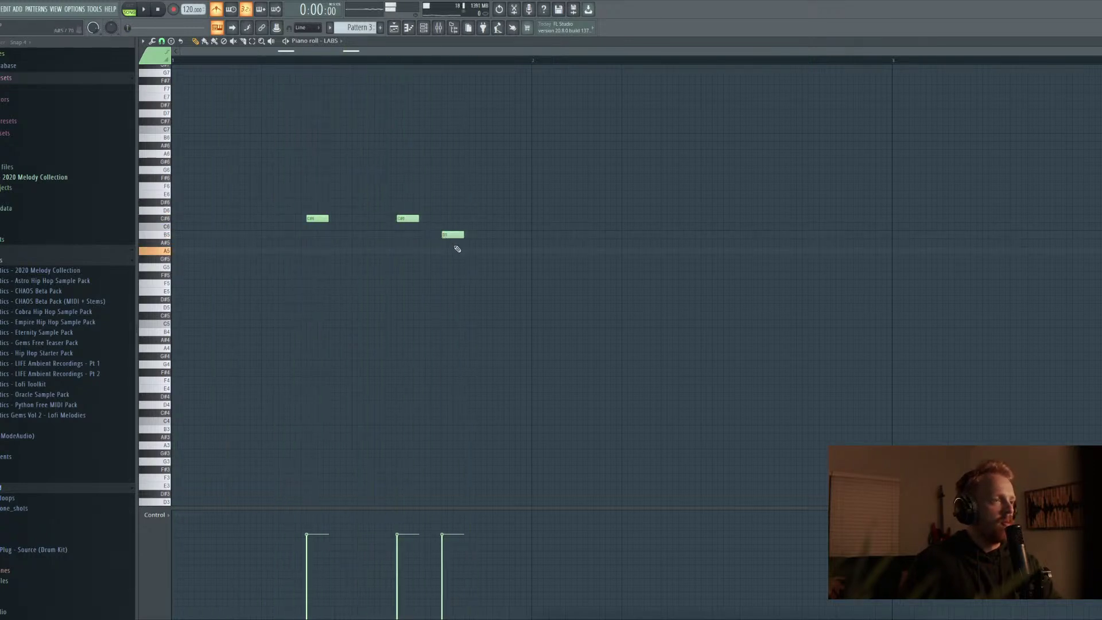
key("space")
left_click(489, 251)
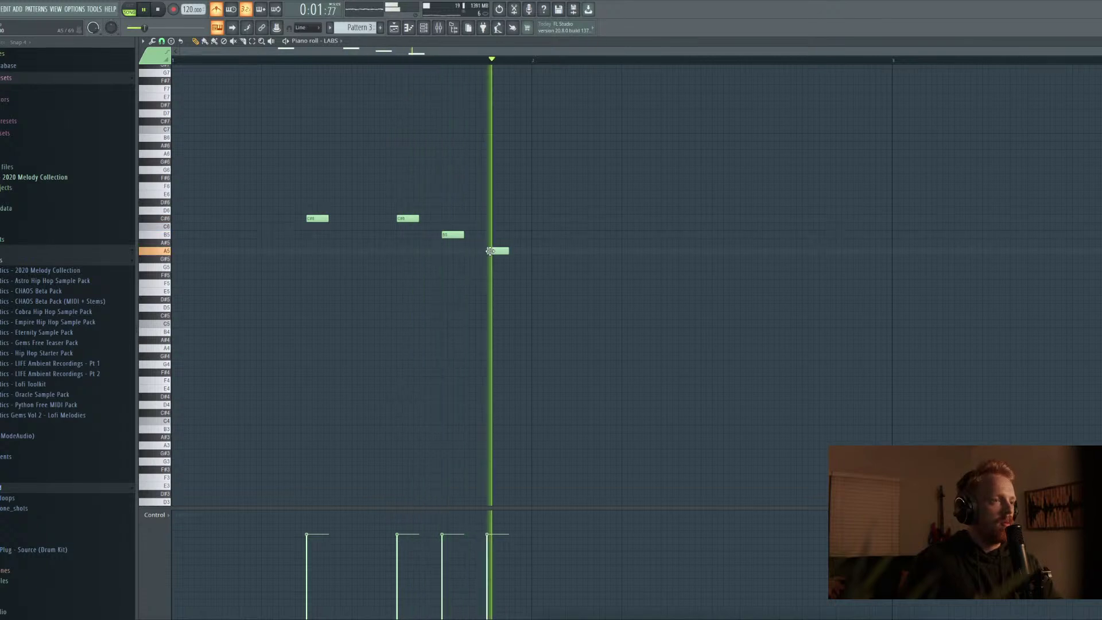
Add a G#5 note at the start of bar 2, lengthen it to about one beat, and play the melody
left_click(535, 258)
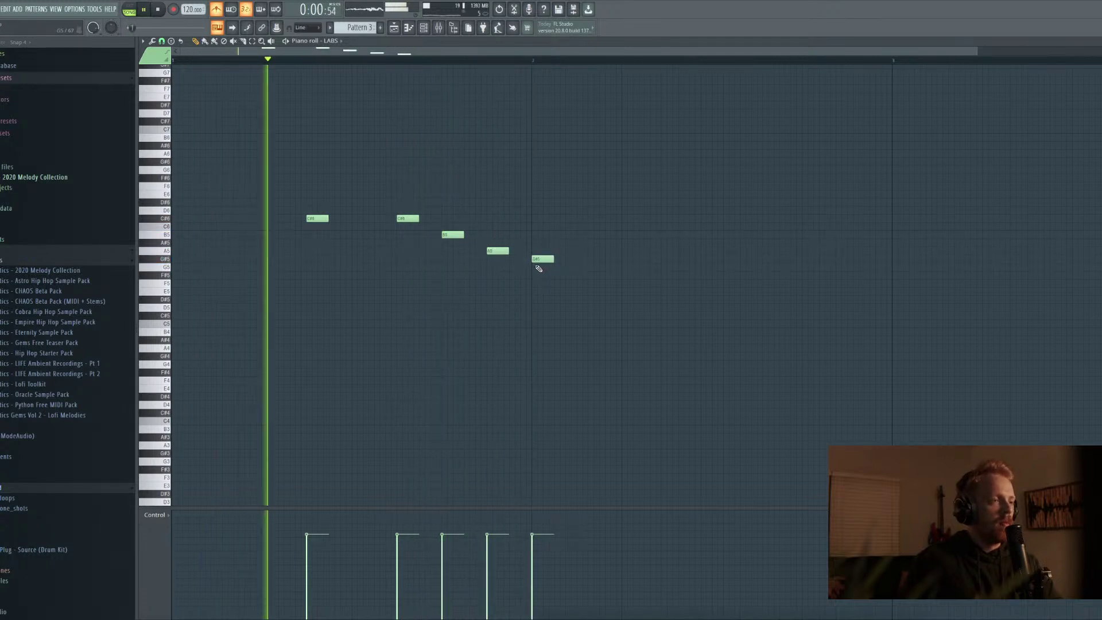
key("space")
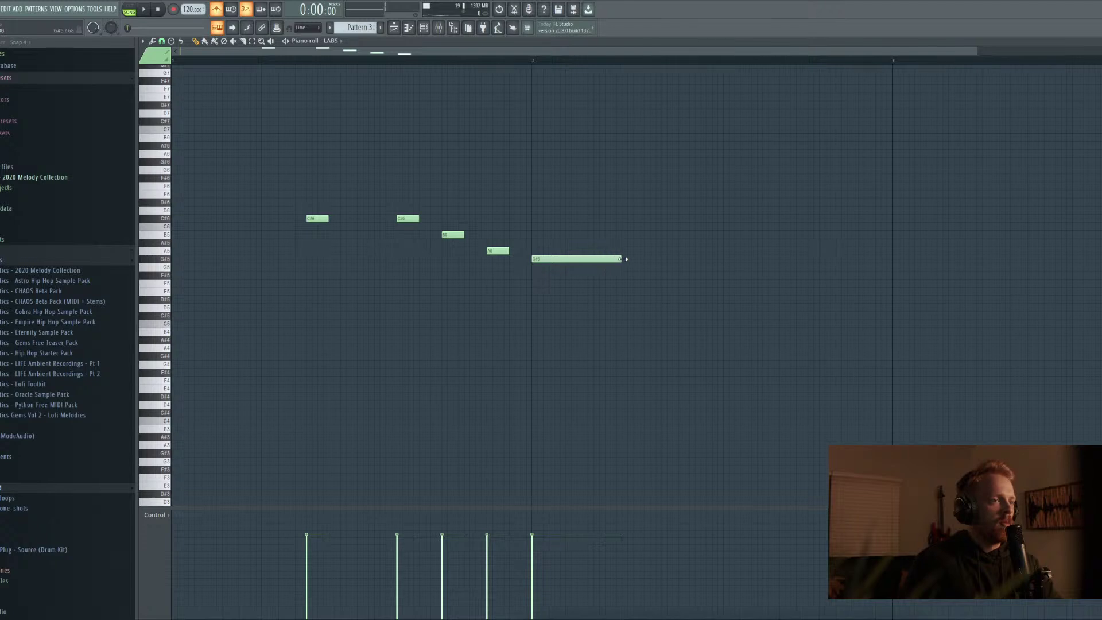
key("space")
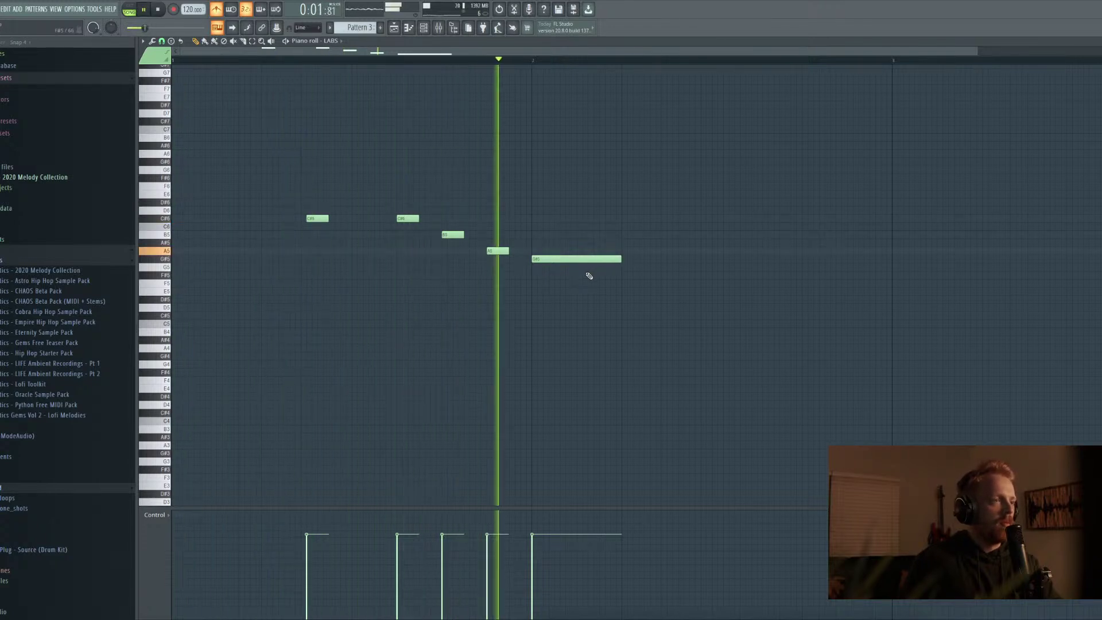
key("space")
Add a half-beat A5 note and a longer F#5 note directly after it in bar 2, and play the melody
left_click(666, 250)
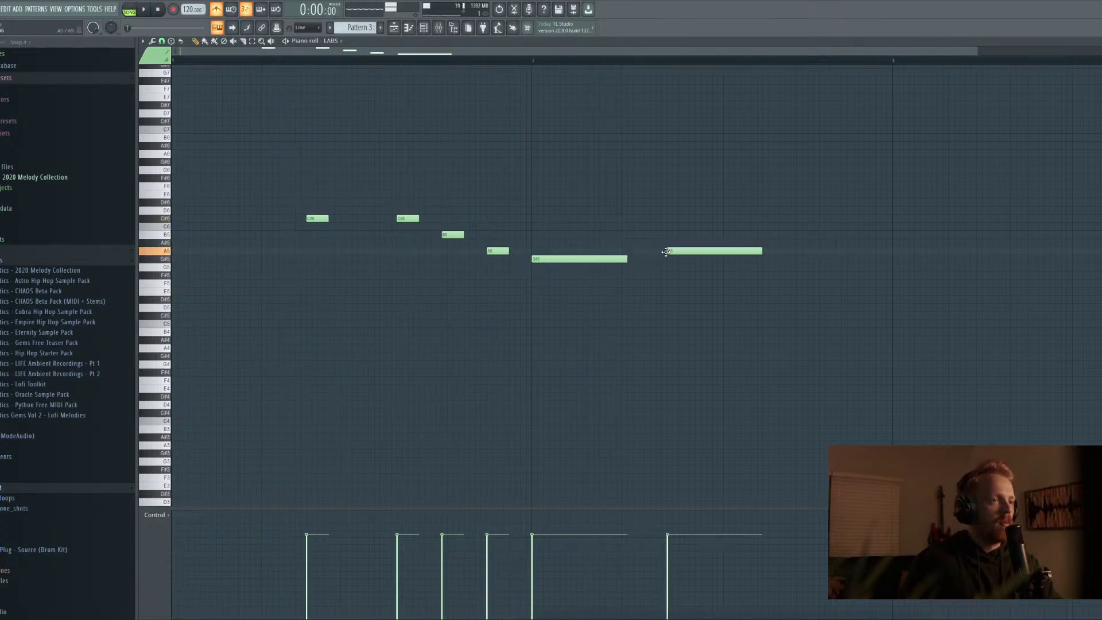
mouse_move(713, 264)
left_mouse_down()
mouse_move(713, 278)
mouse_move(738, 257)
mouse_move(711, 256)
left_mouse_up()
key("space")
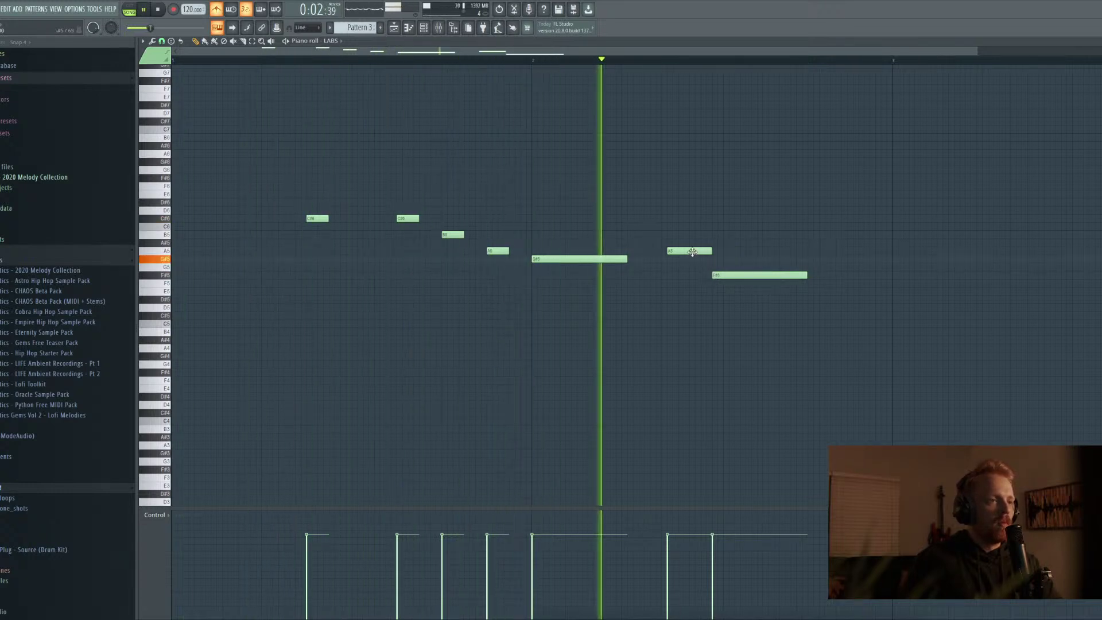
key("space")
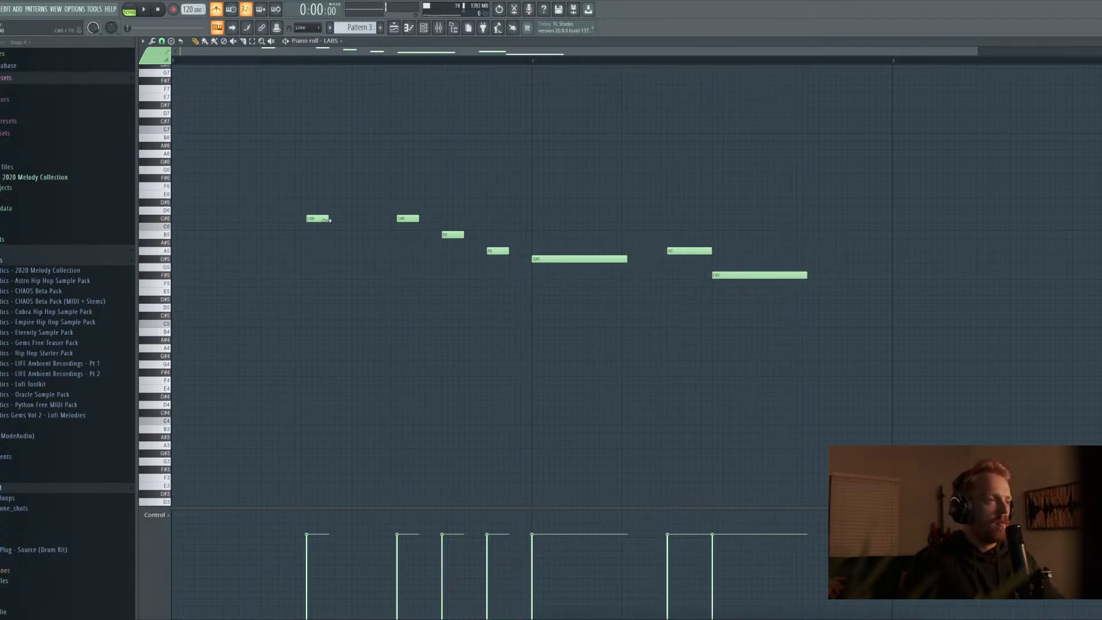
Duplicate the whole melody phrase into bar 3, transposing the copy down one semitone, and start playback
key("ctrl+a")
key("ctrl+b")
left_click_drag(898, 219, 953, 228)
key("space")
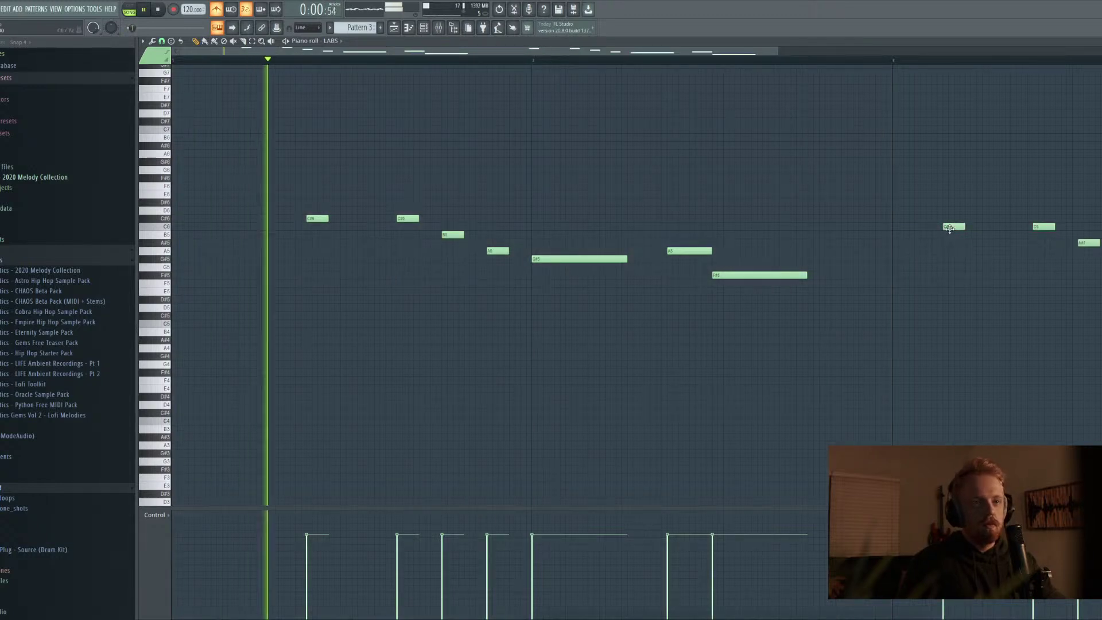
key("space")
Remove the stray C#5 note, shift the copied phrase slightly earlier in bar 3, and play it back
left_click_drag(953, 308, 953, 315)
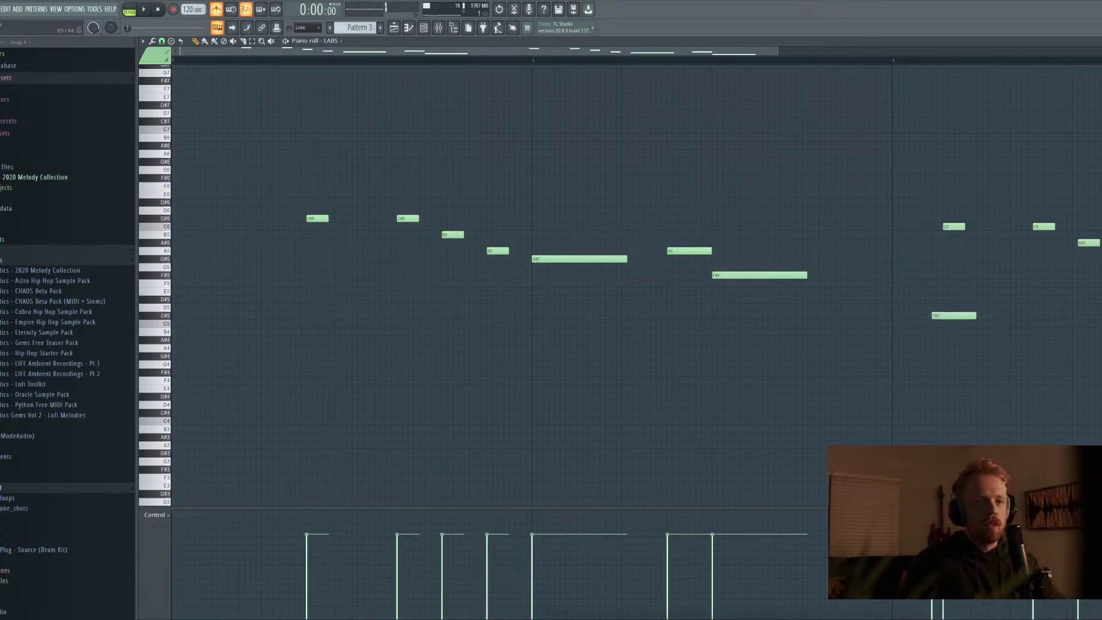
left_click_drag(927, 210, 1045, 253)
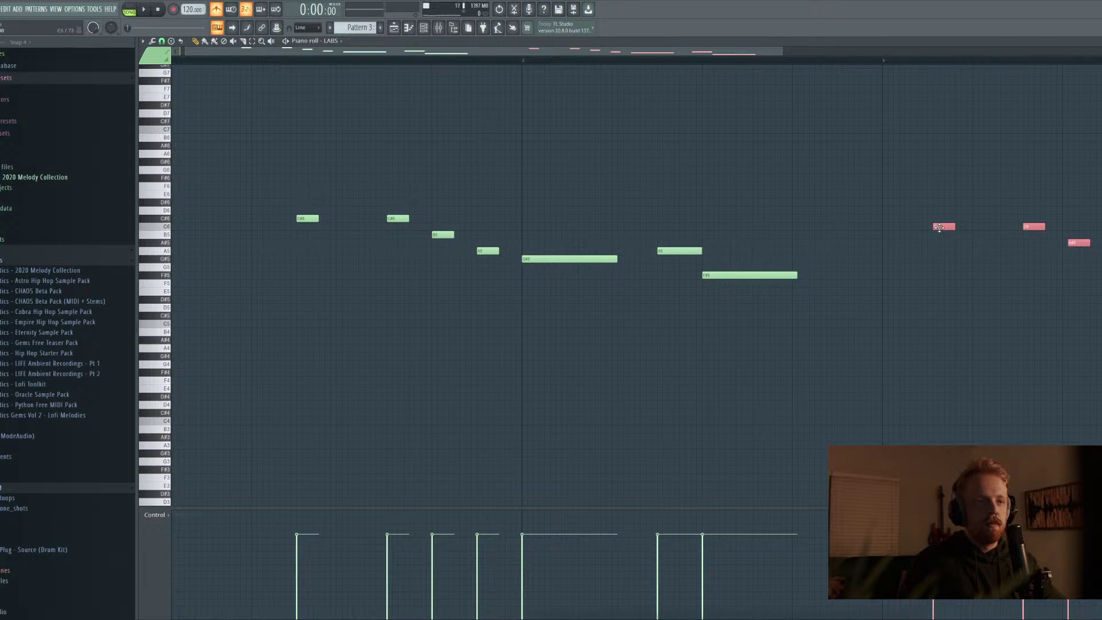
left_click_drag(938, 227, 932, 227)
key("space")
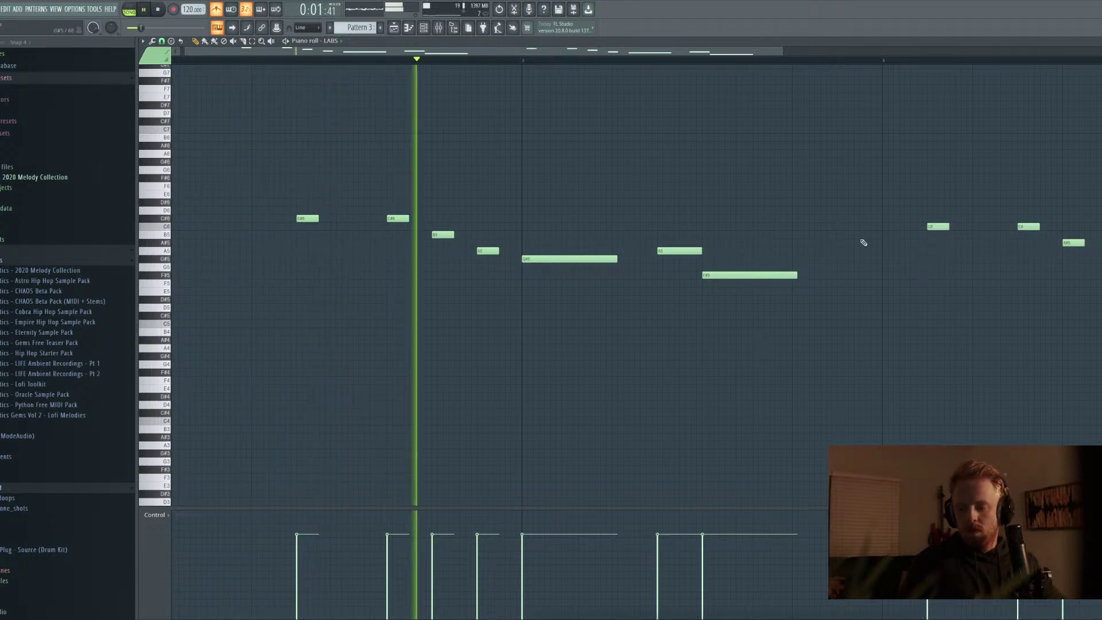
left_click_drag(615, 52, 800, 53)
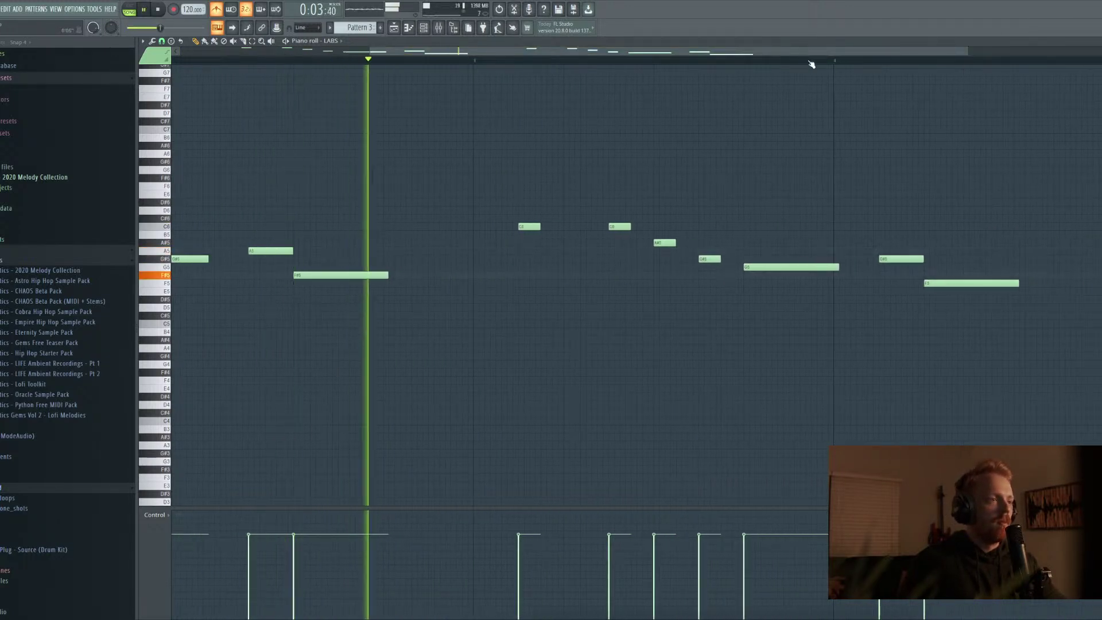
key("space")
Move the copied phrase half a beat later so it starts on beat 2 of bar 3, and play it
left_click_drag(506, 184, 1033, 254)
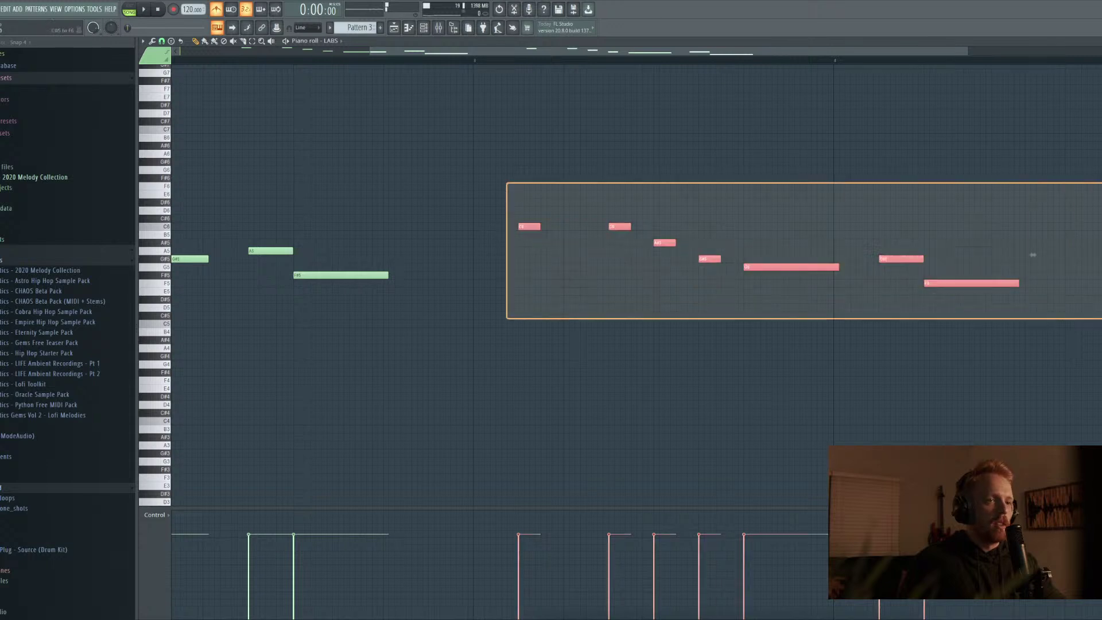
left_click_drag(1100, 318, 1101, 318)
left_click_drag(525, 227, 572, 228)
key("ctrl+d")
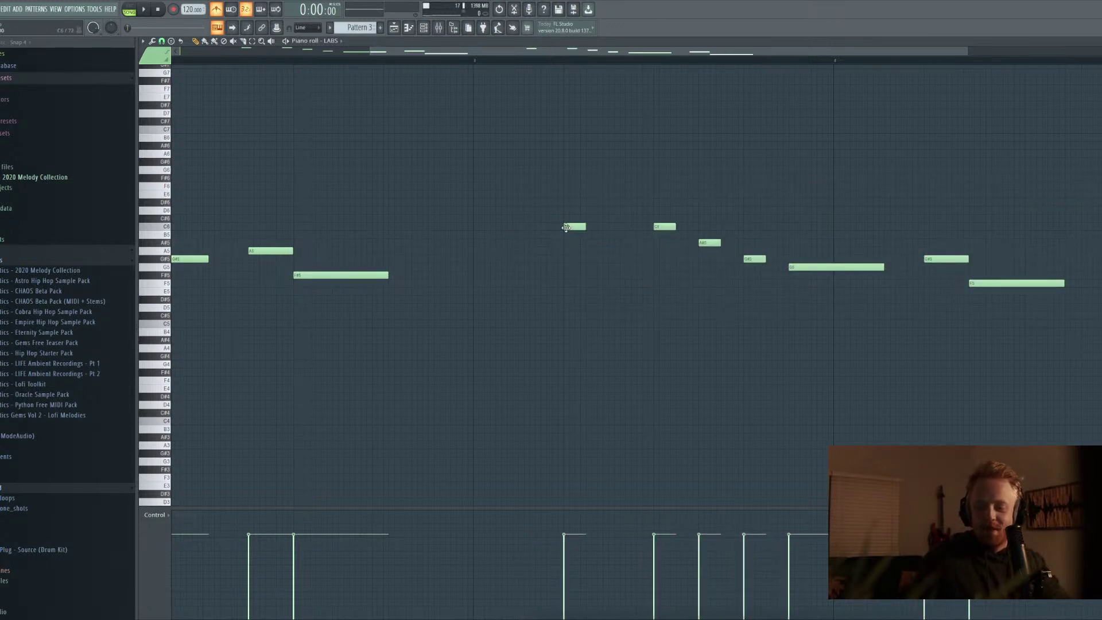
key("space")
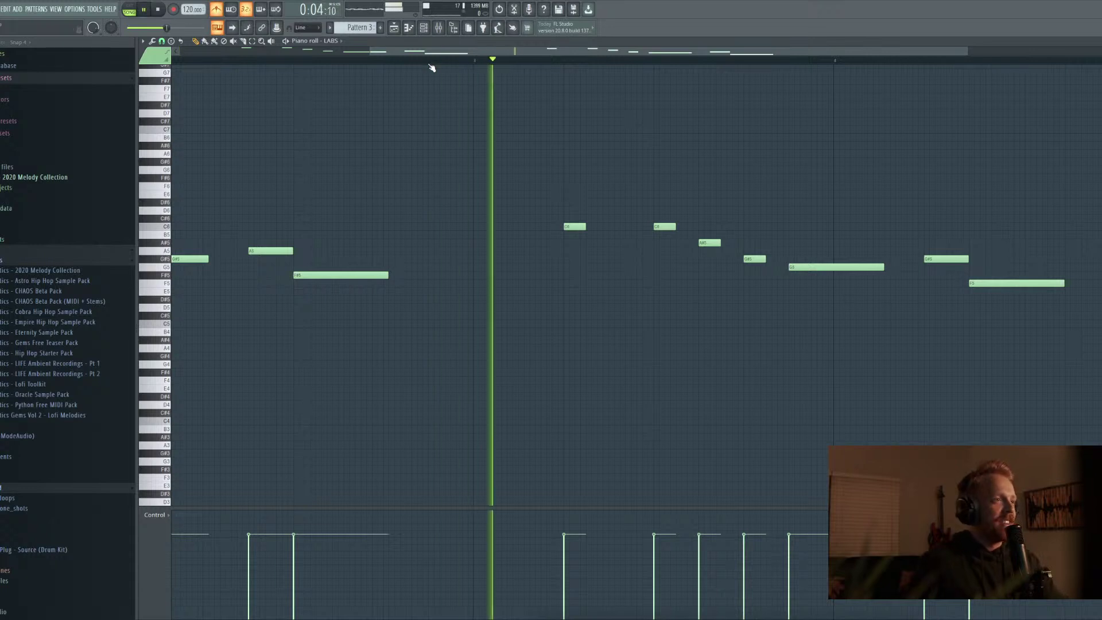
key("space")
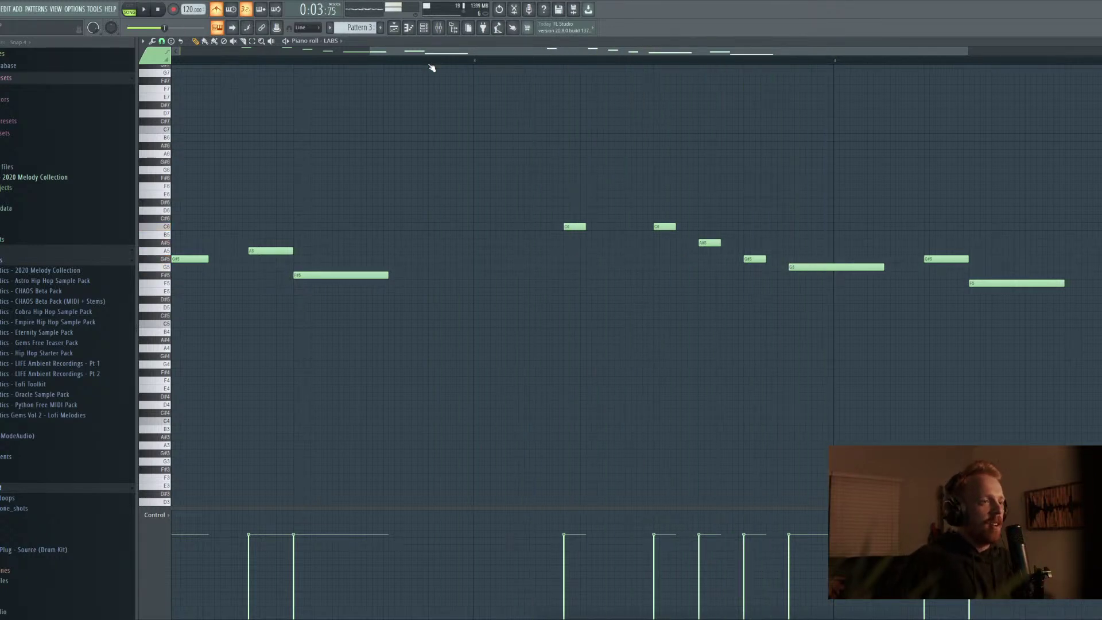
Transpose the whole copied phrase in bar 3 up one semitone so it starts on C#6, and play it
left_click_drag(552, 67, 430, 67)
left_click_drag(239, 150, 795, 360)
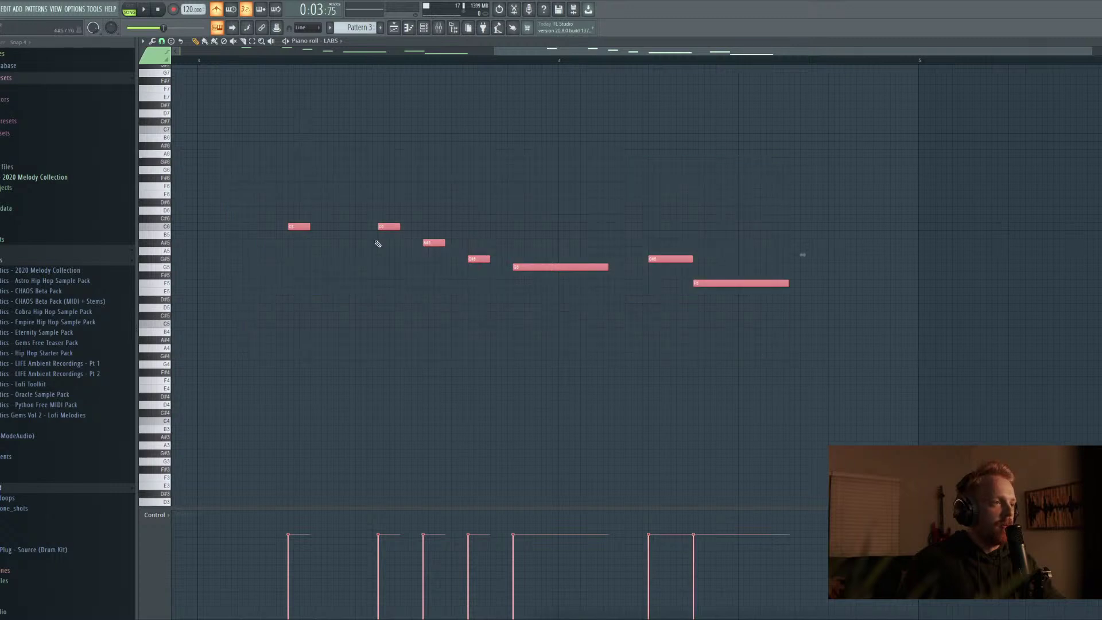
left_click_drag(302, 223, 303, 215)
left_click(253, 148)
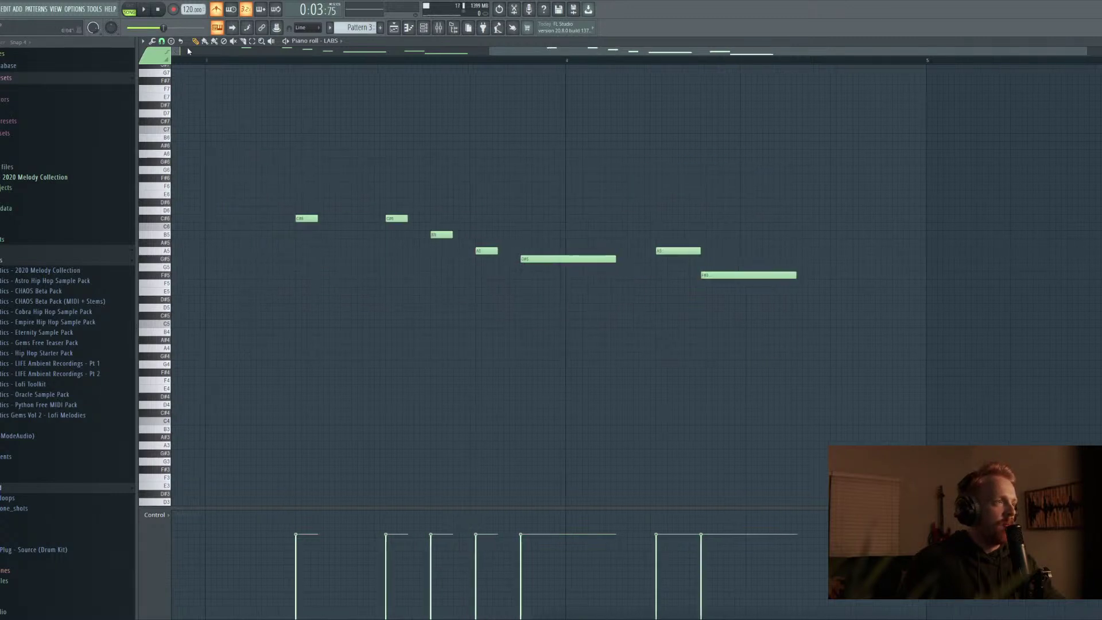
left_click_drag(183, 55, 200, 64)
key("space")
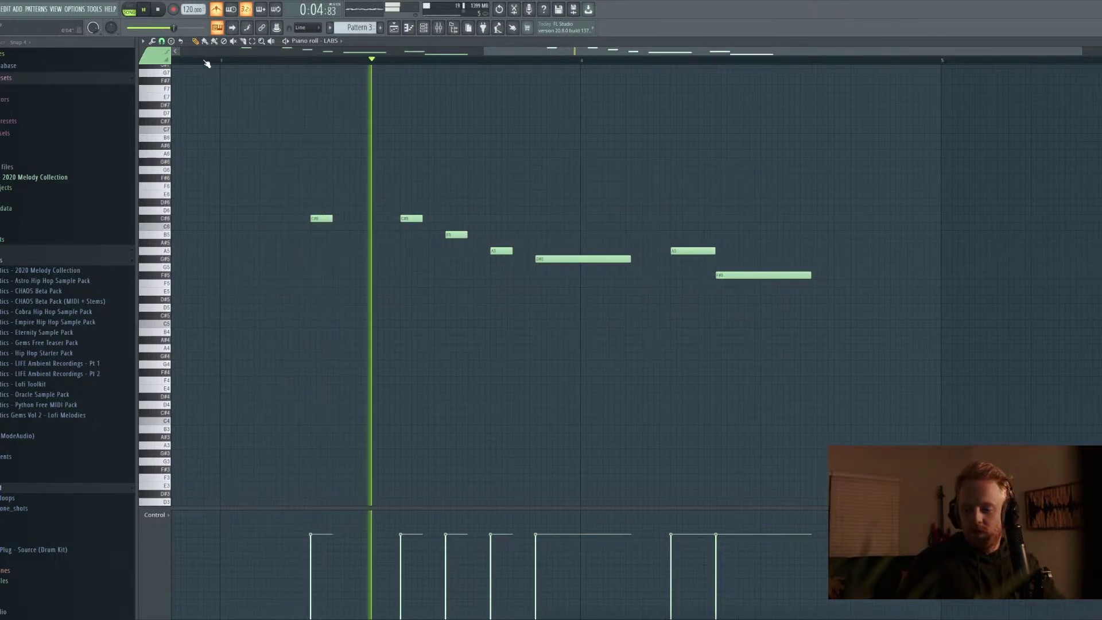
scroll(467, 264, "down", 2)
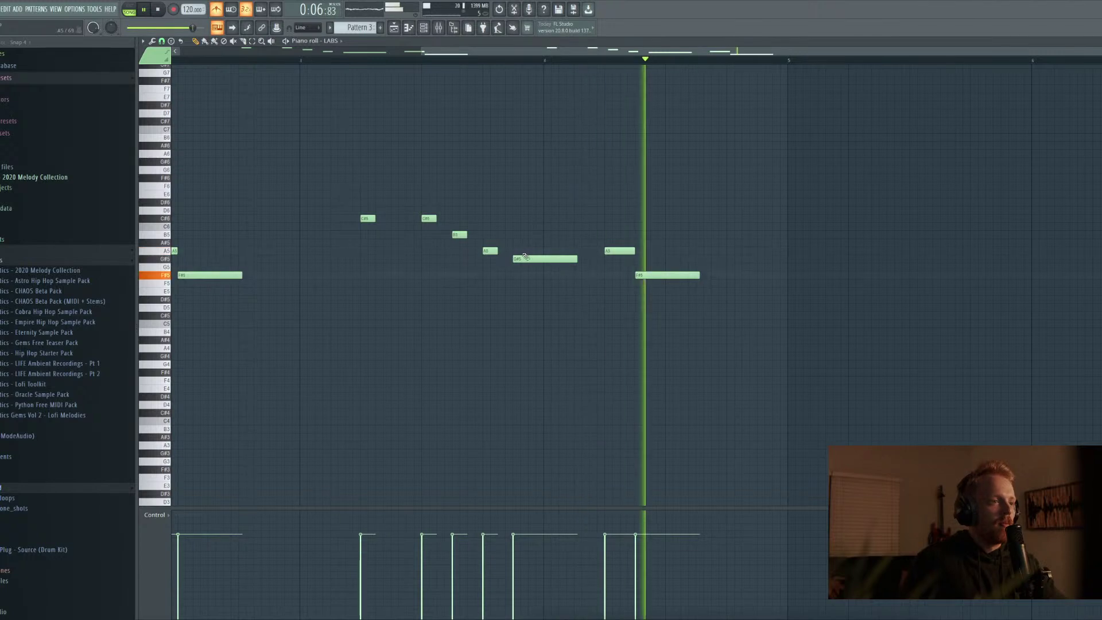
key("space")
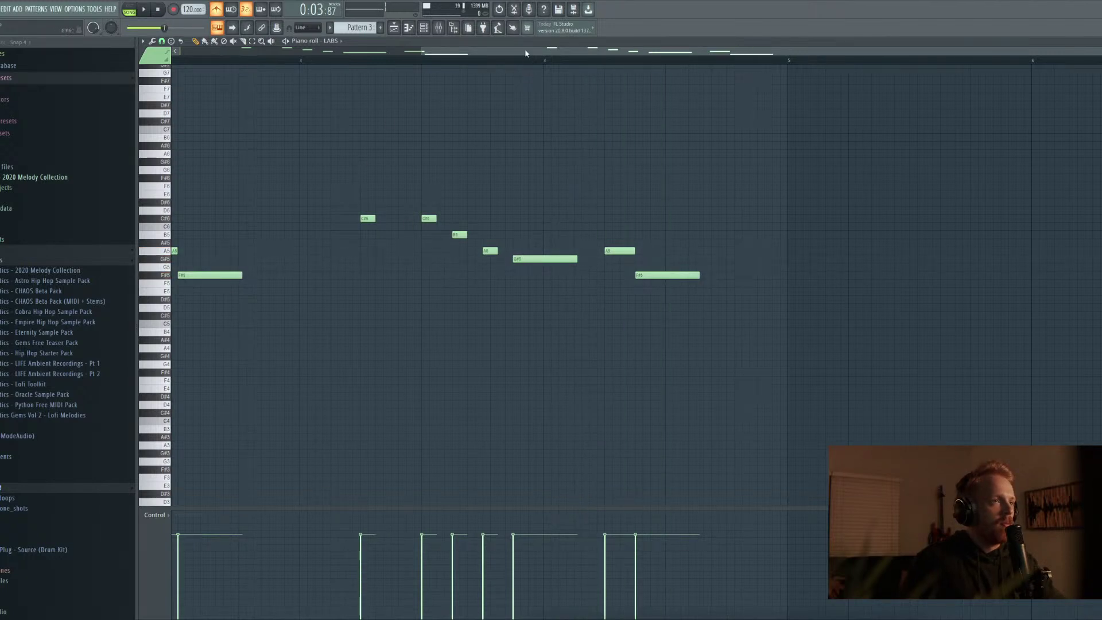
Move the copied phrase half a beat later in bar 3 to match the first phrase's timing, and play the melody
left_click_drag(525, 54, 175, 10)
key("space")
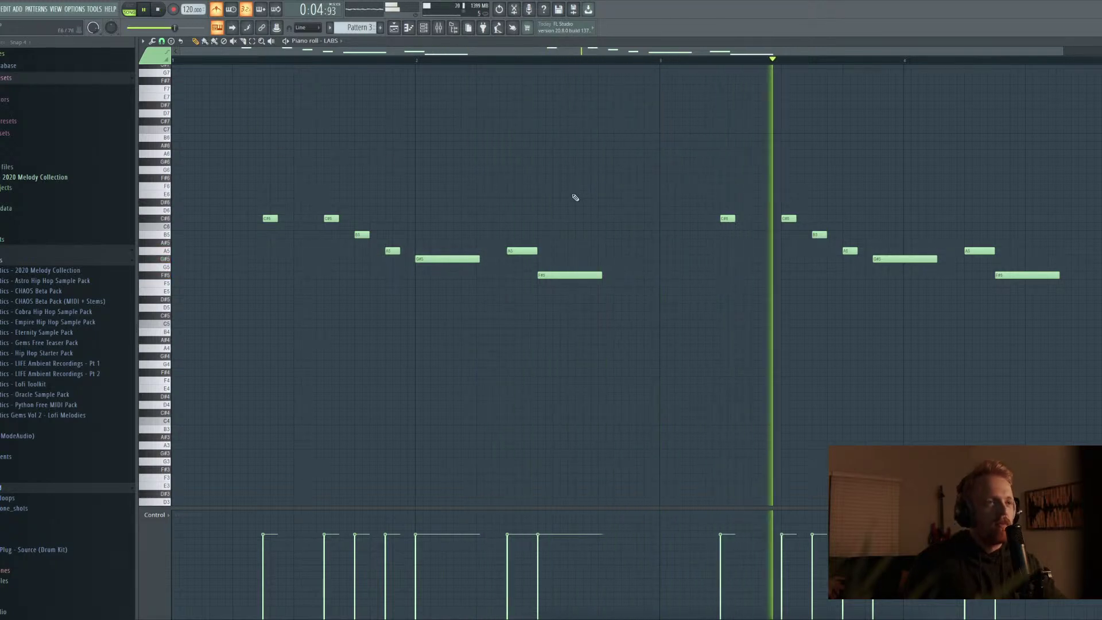
key("space")
left_click_drag(715, 190, 1015, 295)
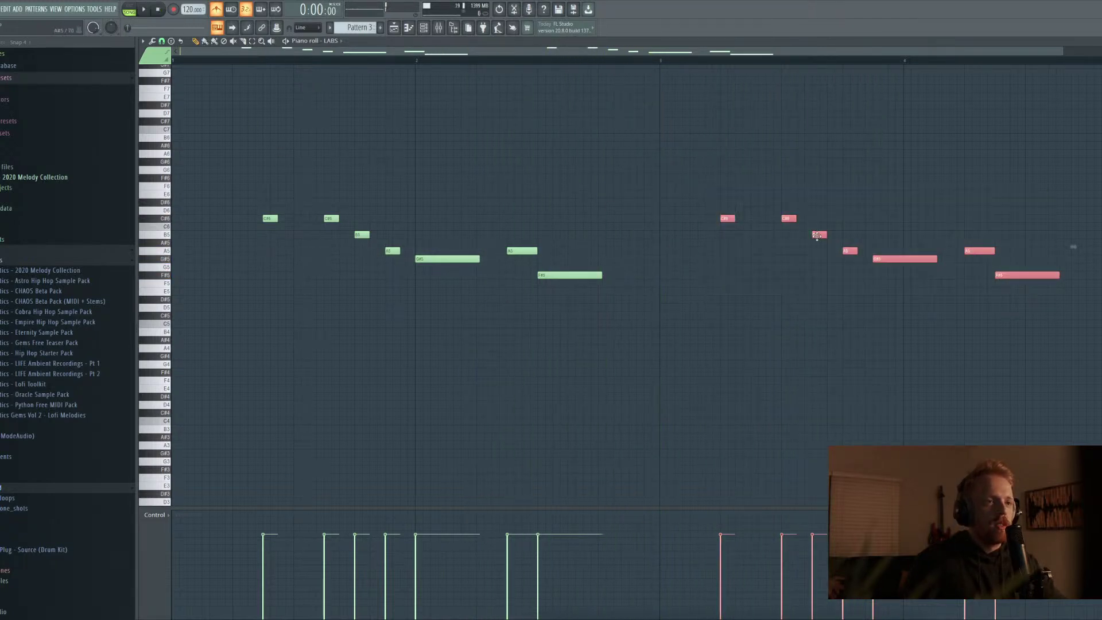
left_click_drag(726, 219, 756, 220)
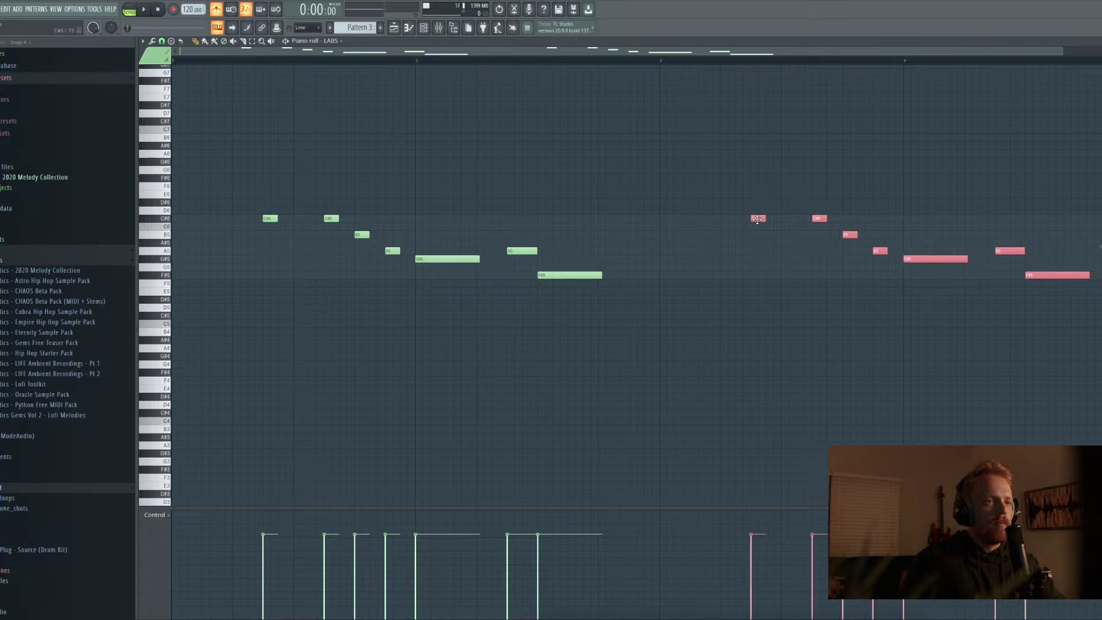
key("ctrl+d")
key("space")
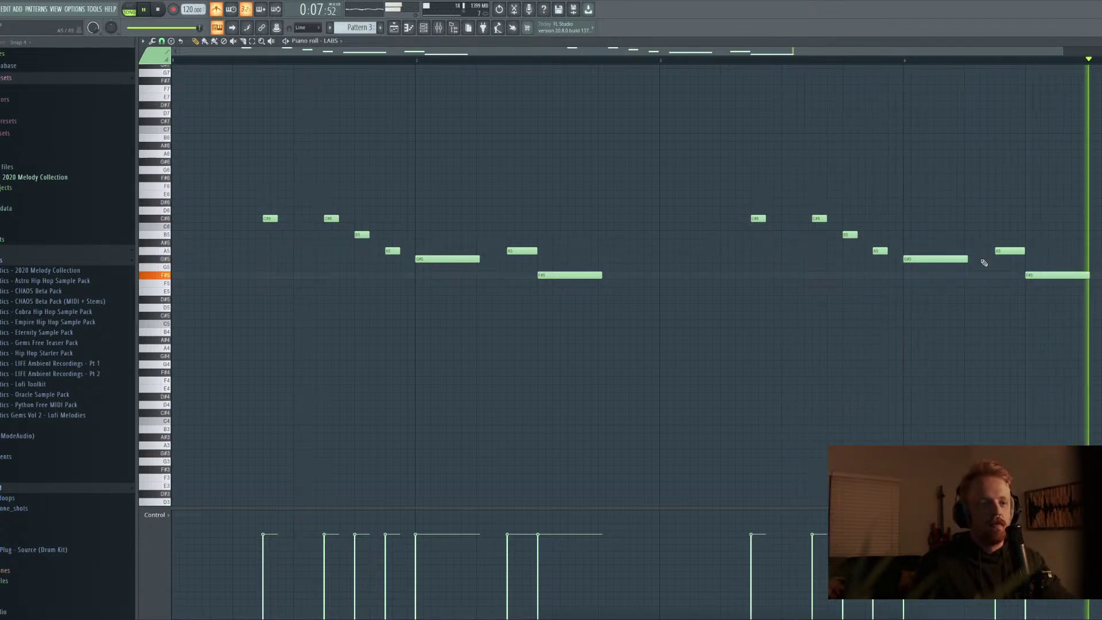
Raise the last note of the copied phrase to G#5 and play the melody from the start
key("space")
left_click_drag(1059, 266, 1060, 259)
key("space")
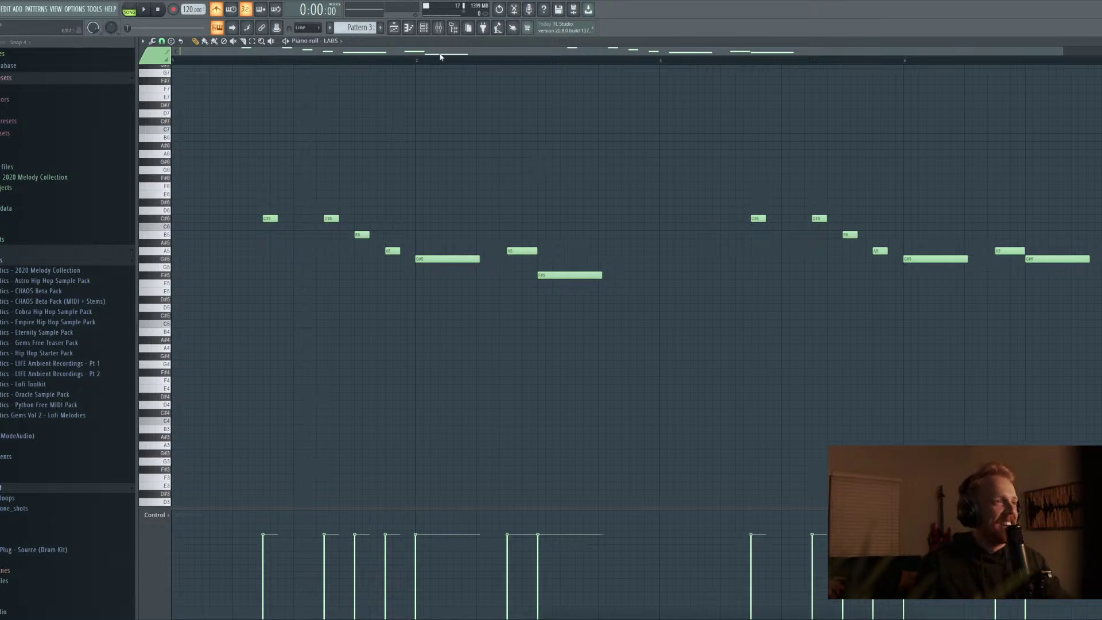
key("space")
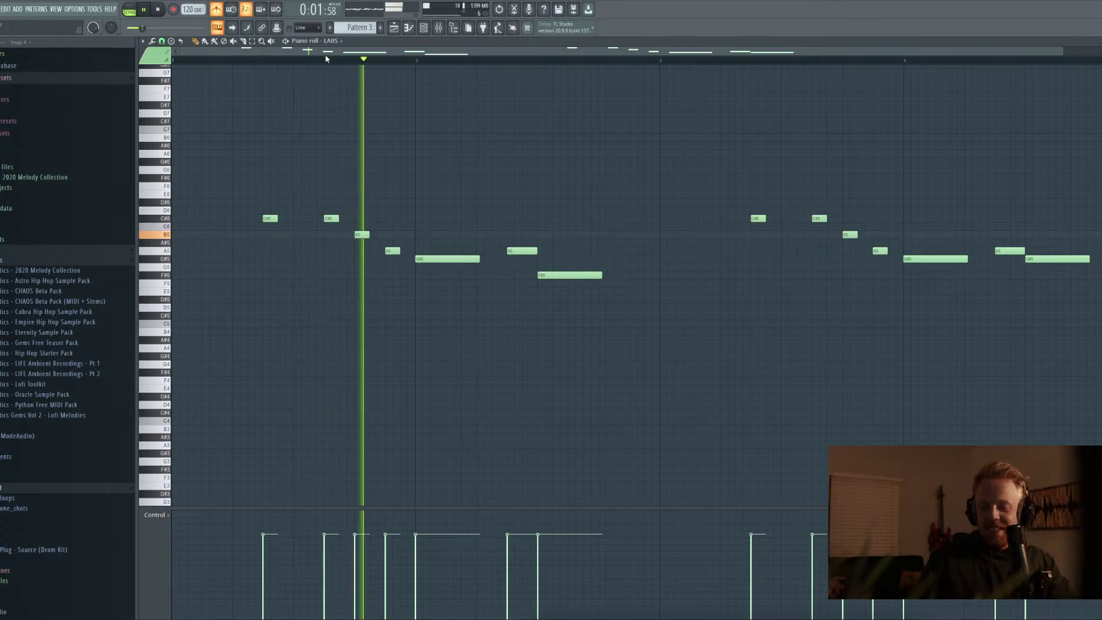
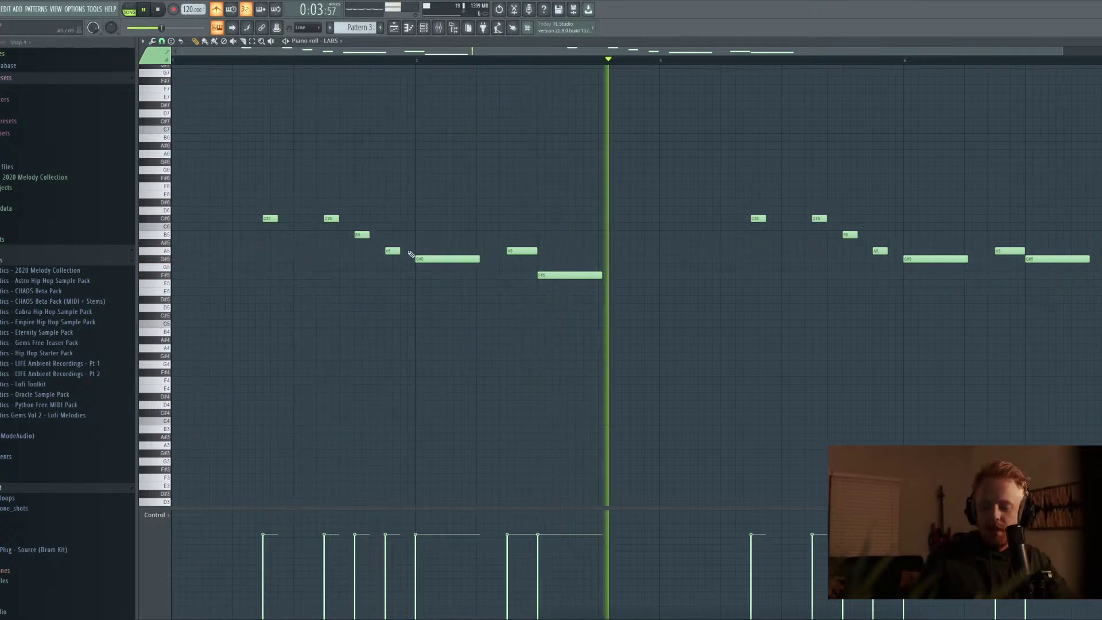
key("space")
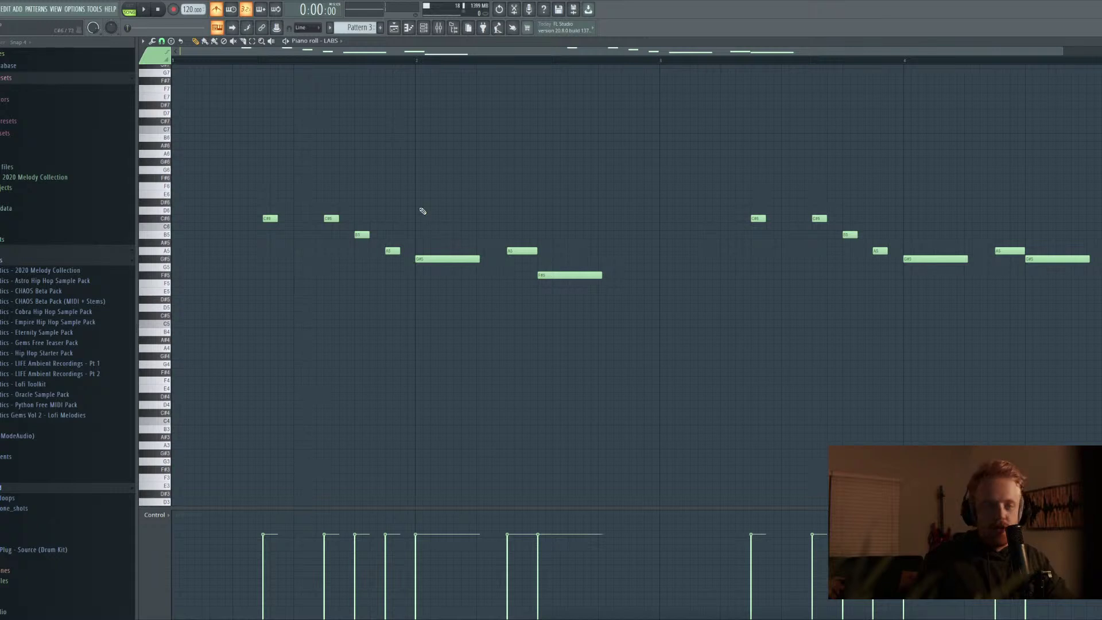
Open the LABS instrument from the channel rack, view its Piano presets, and close it
scroll(677, 63, "up", 1)
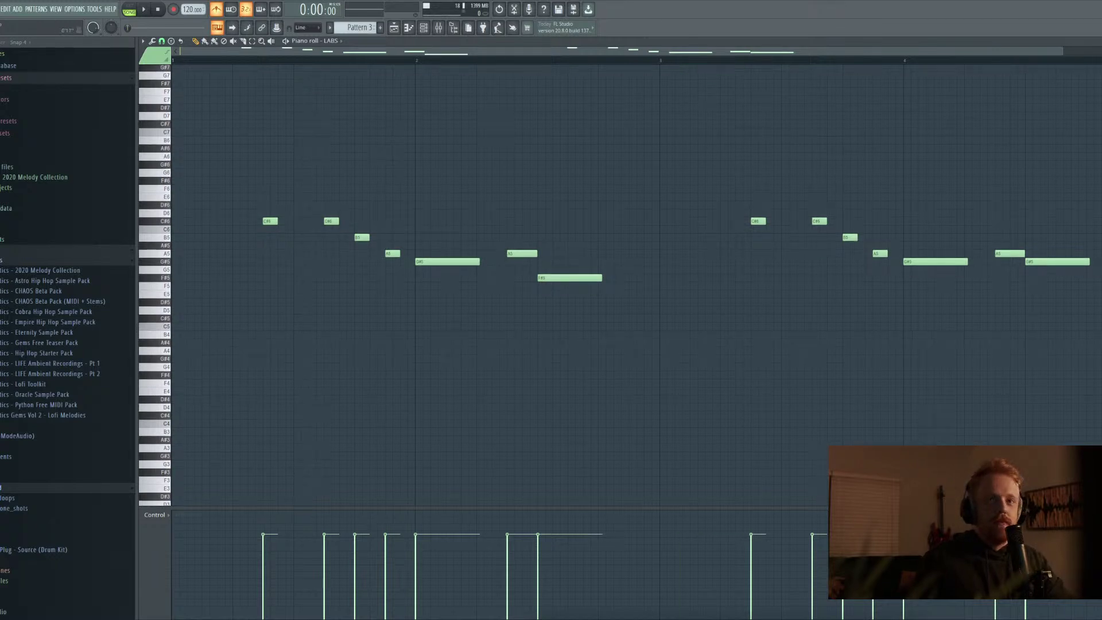
key("F7")
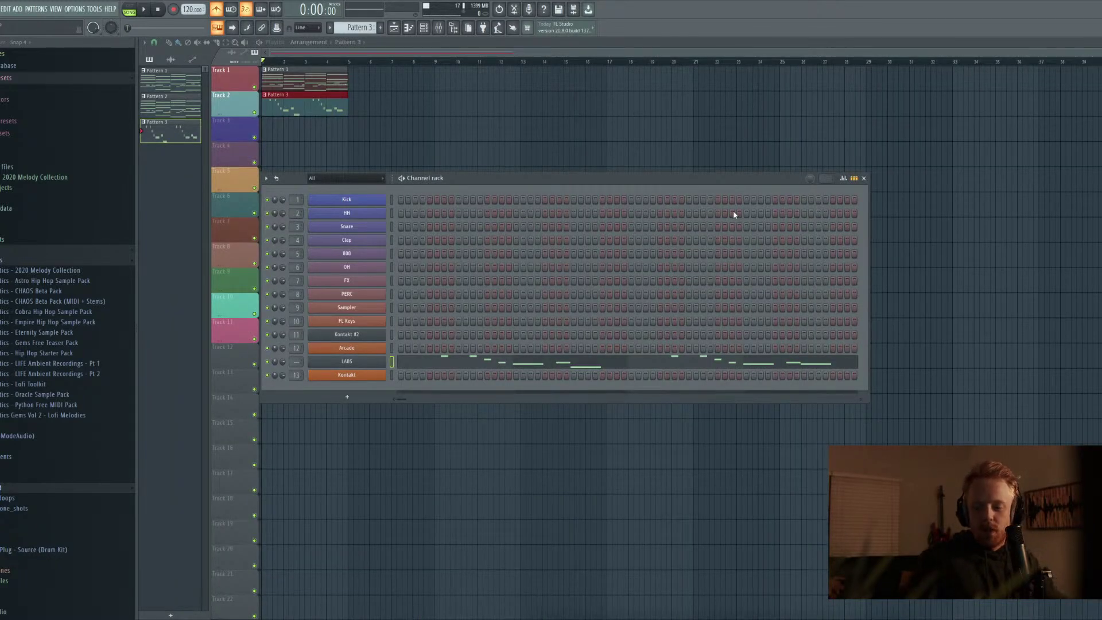
left_click(313, 307)
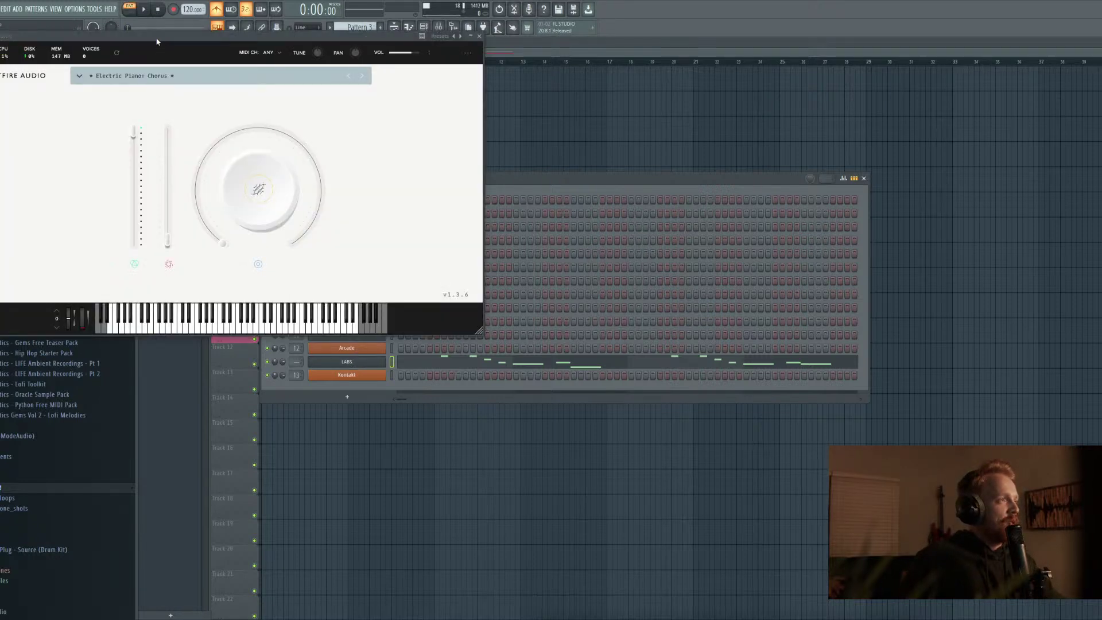
left_click_drag(157, 41, 745, 127)
left_click(850, 162)
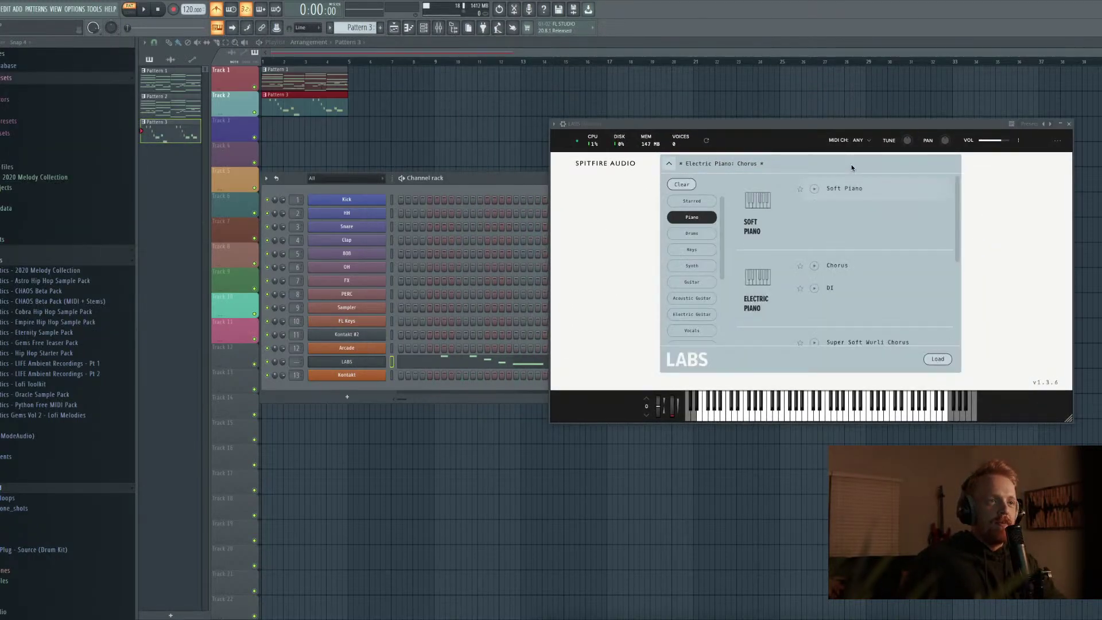
left_click(1072, 179)
left_click(1068, 124)
Replace the LABS channel's instrument with Kontakt, keeping the melody notes
right_click(345, 360)
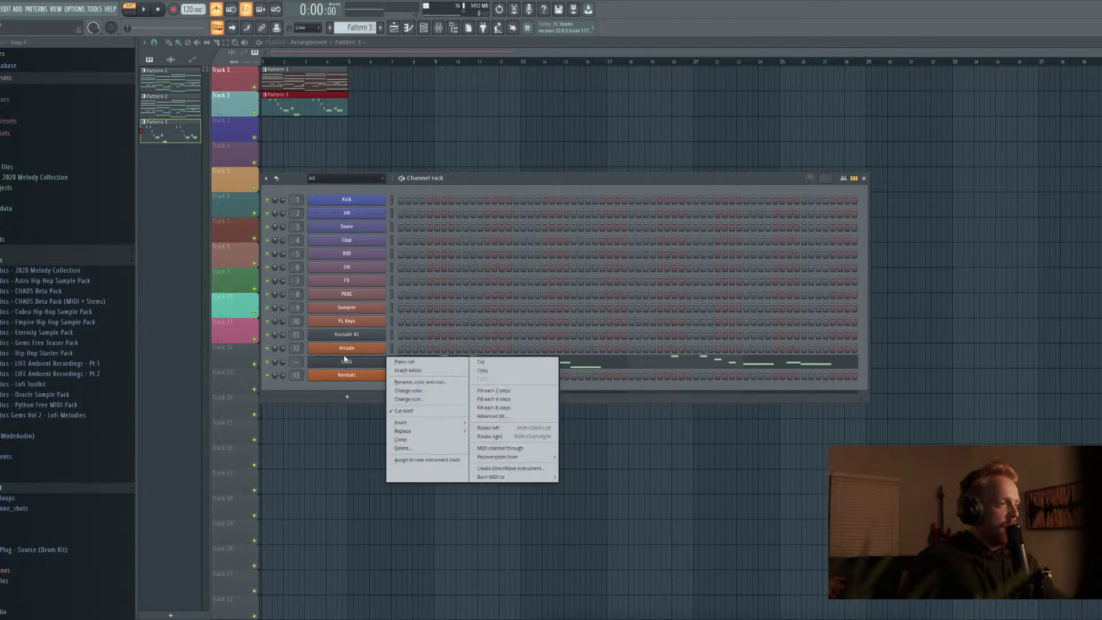
mouse_move(405, 434)
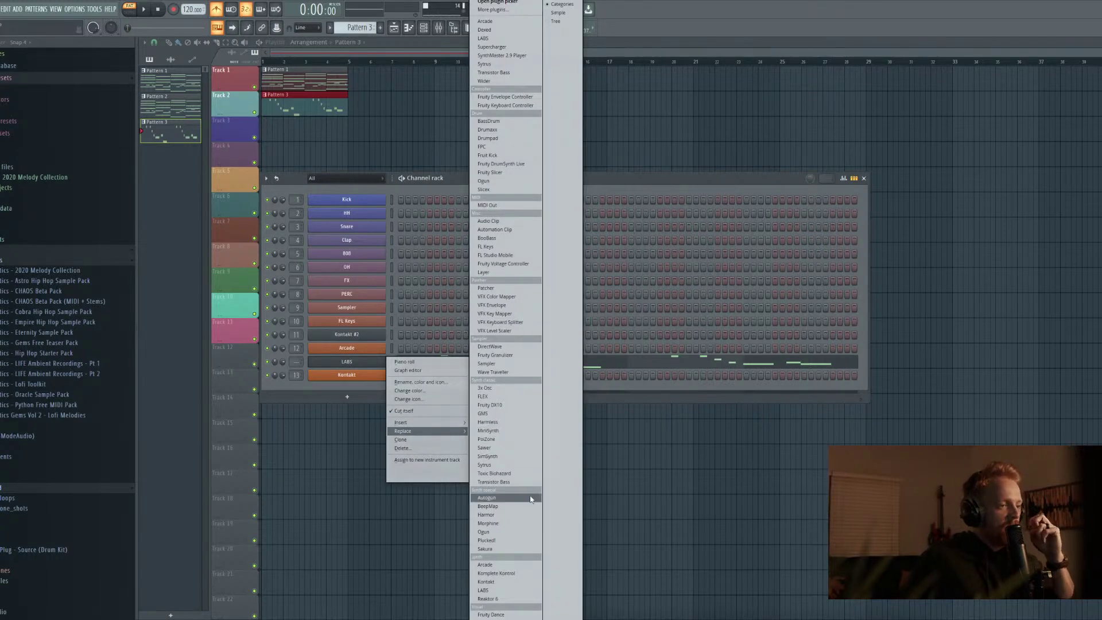
left_click(519, 581)
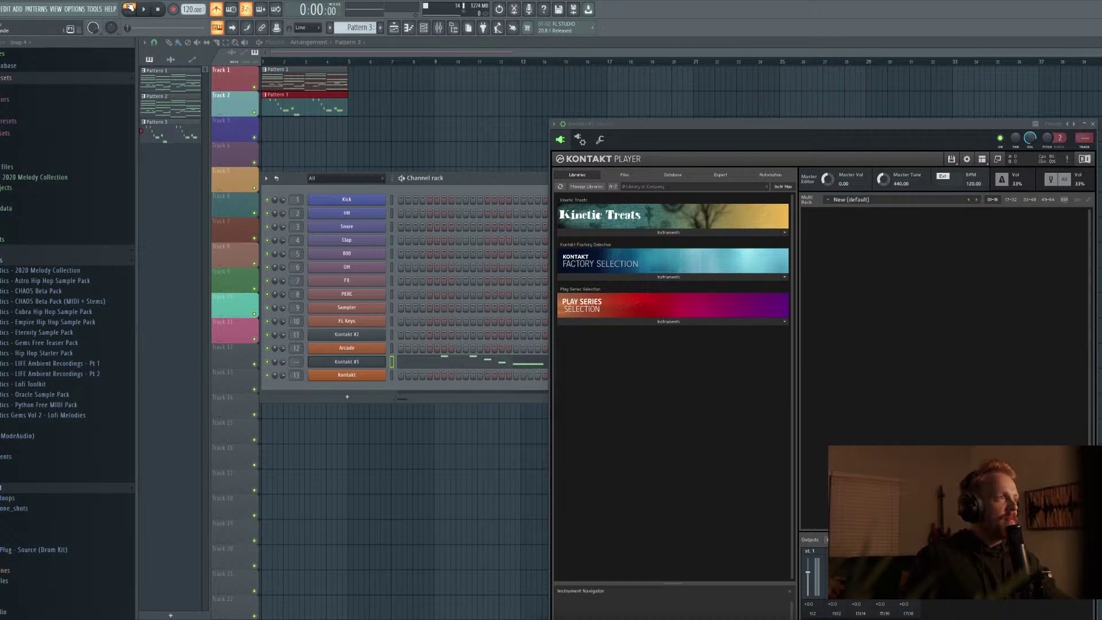
Load Saucy Pad.nki from the Play Series Selection library, play the melody with it, and close the plugin window
left_click(689, 324)
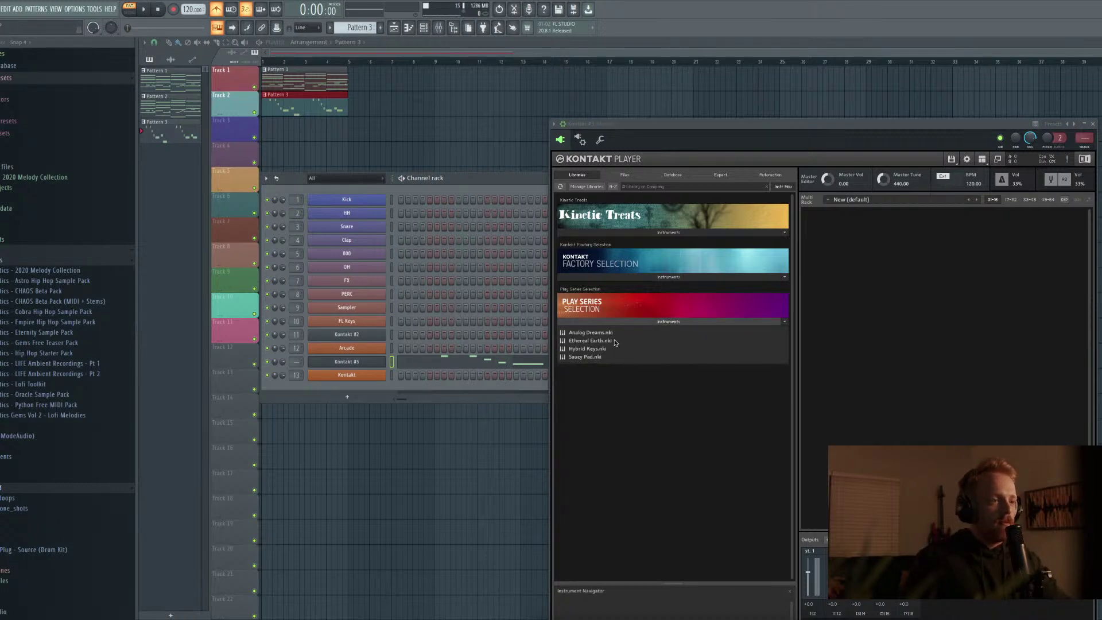
double_click(586, 357)
key("space")
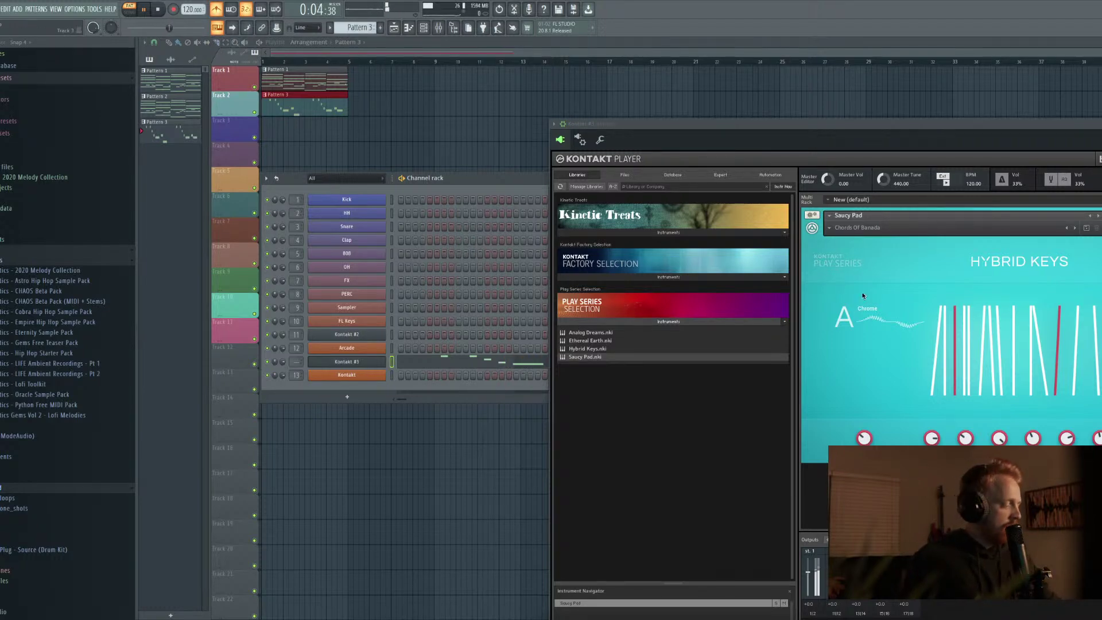
key("space")
key("Escape")
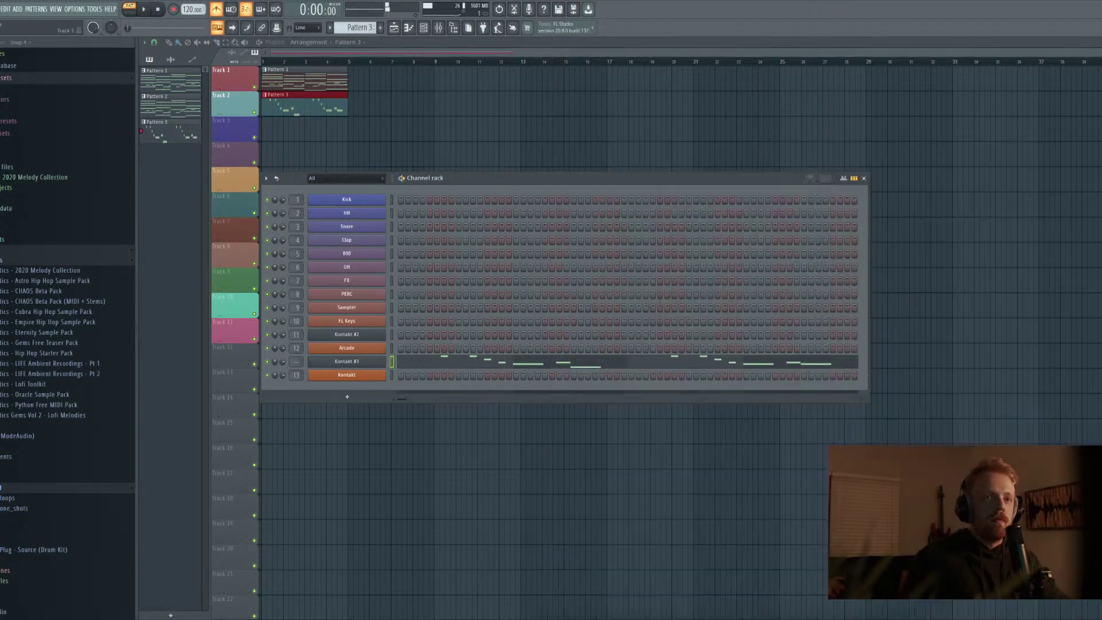
Add a short A5 note directly after the existing A5 at the end of bar 1, and play the melody
left_click(648, 368)
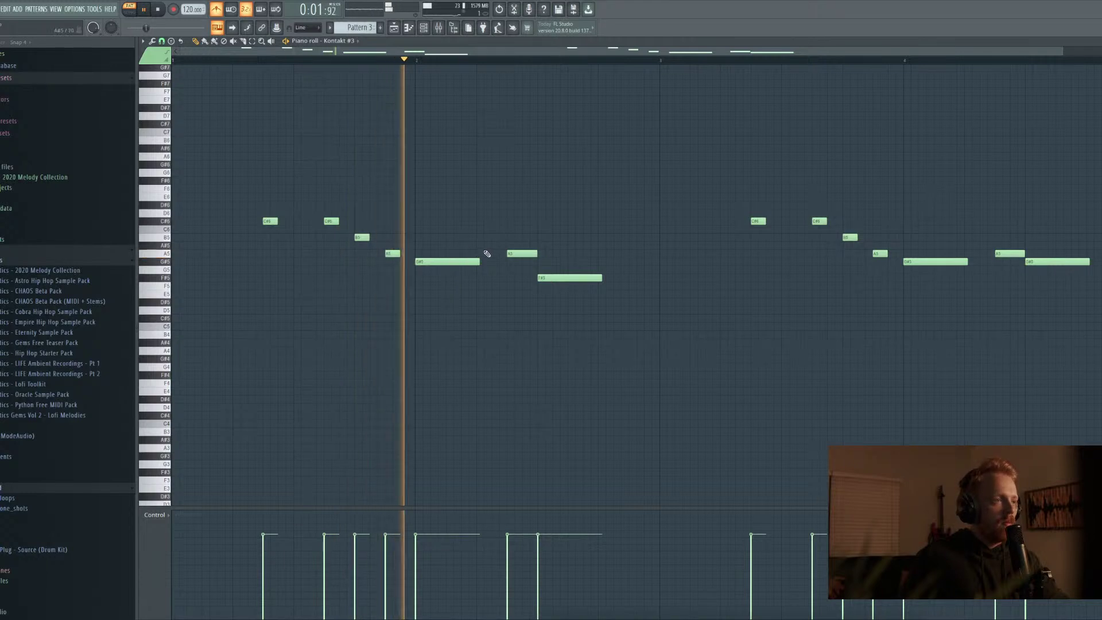
key("space")
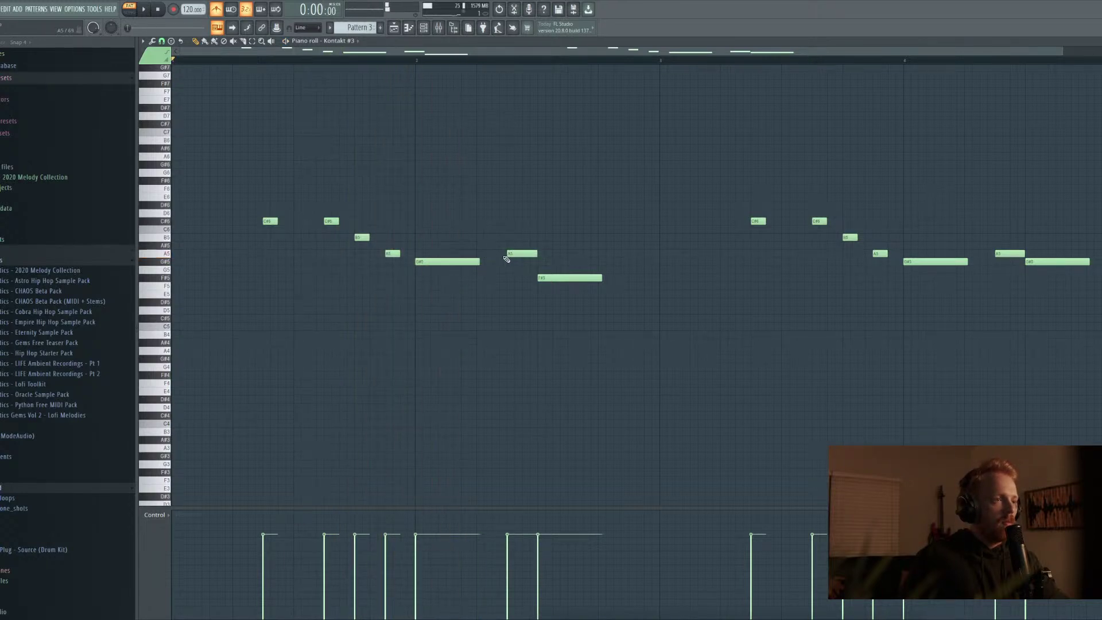
key("space")
scroll(445, 267, "up", 4)
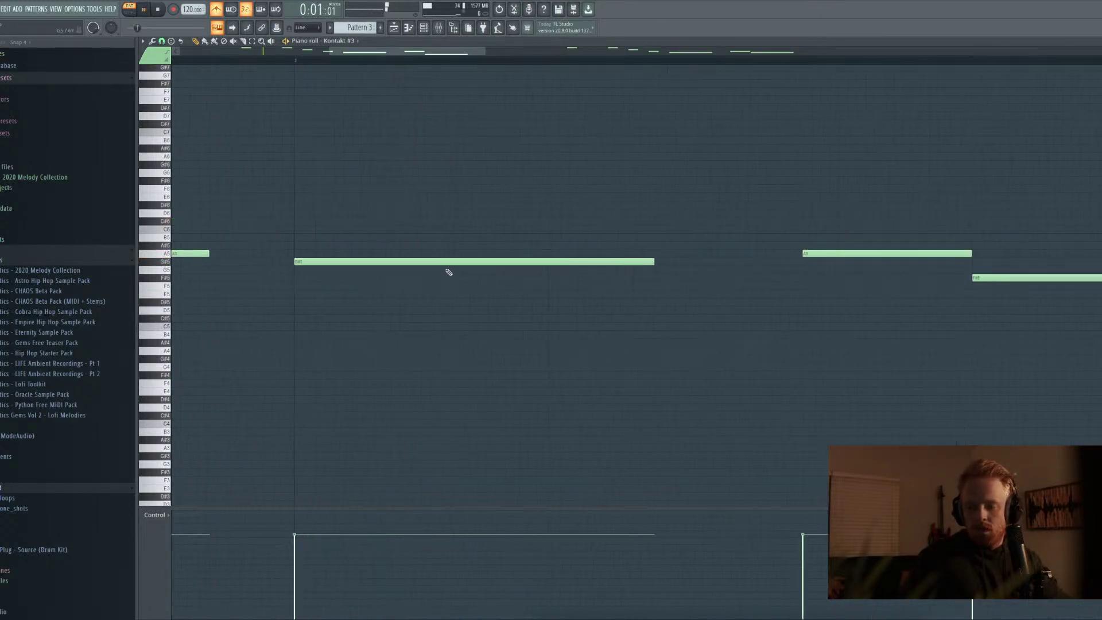
left_click_drag(440, 64, 328, 58)
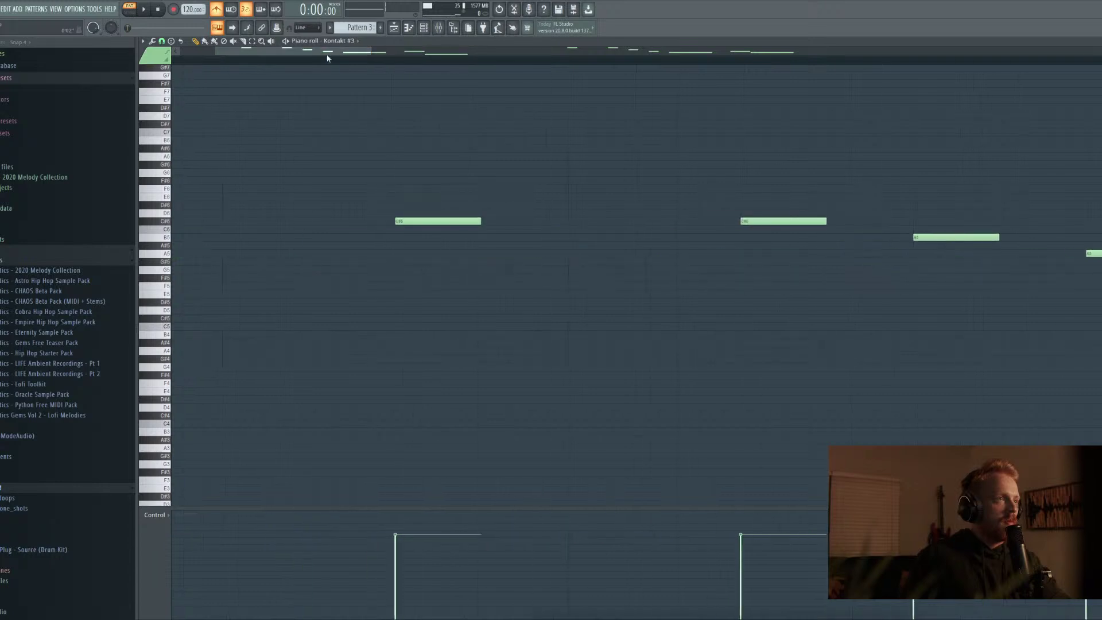
scroll(575, 165, "down", 2)
key("space")
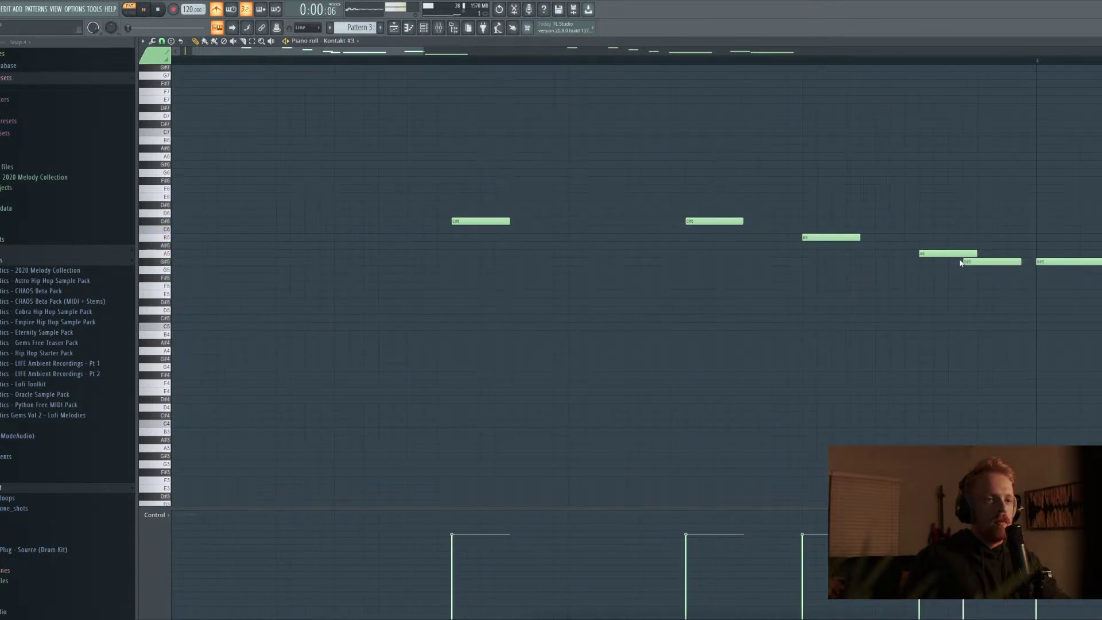
key("space")
left_click_drag(1003, 261, 1003, 253)
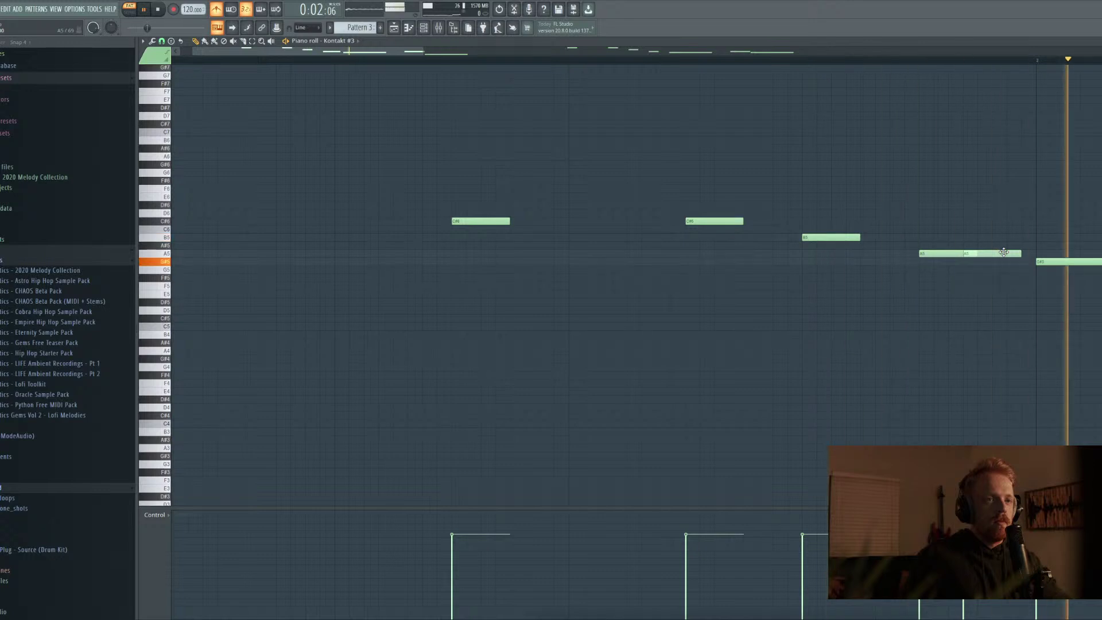
key("space")
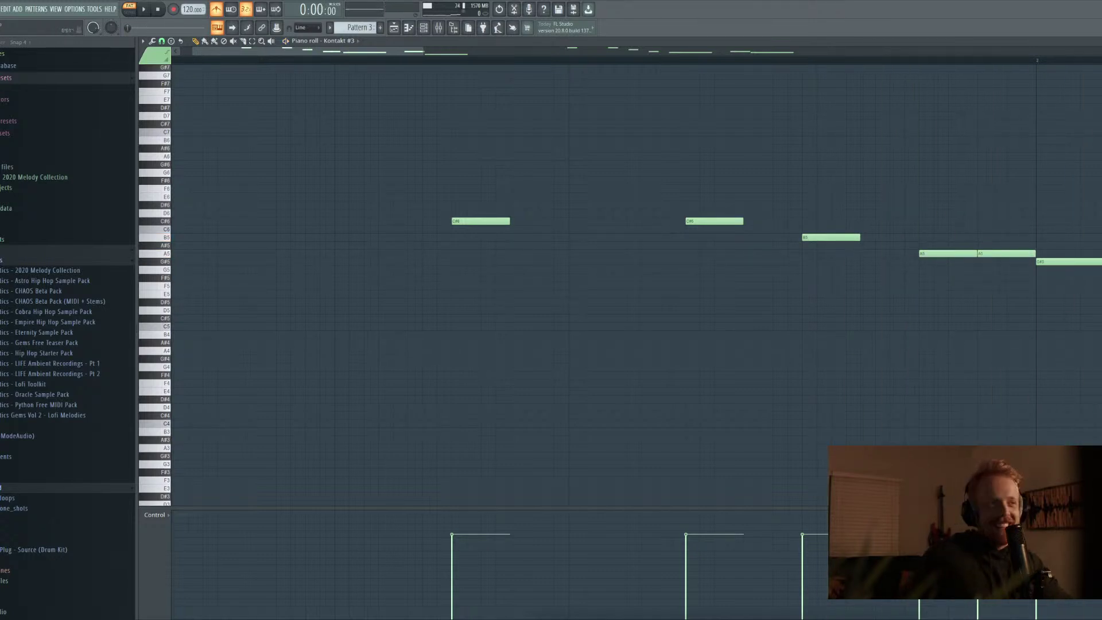
Try the added note at the end of bar 1 on F#5 and C6, settle it on B5, and play from mid-bar 1
left_click_drag(283, 49, 367, 50)
left_click(364, 59)
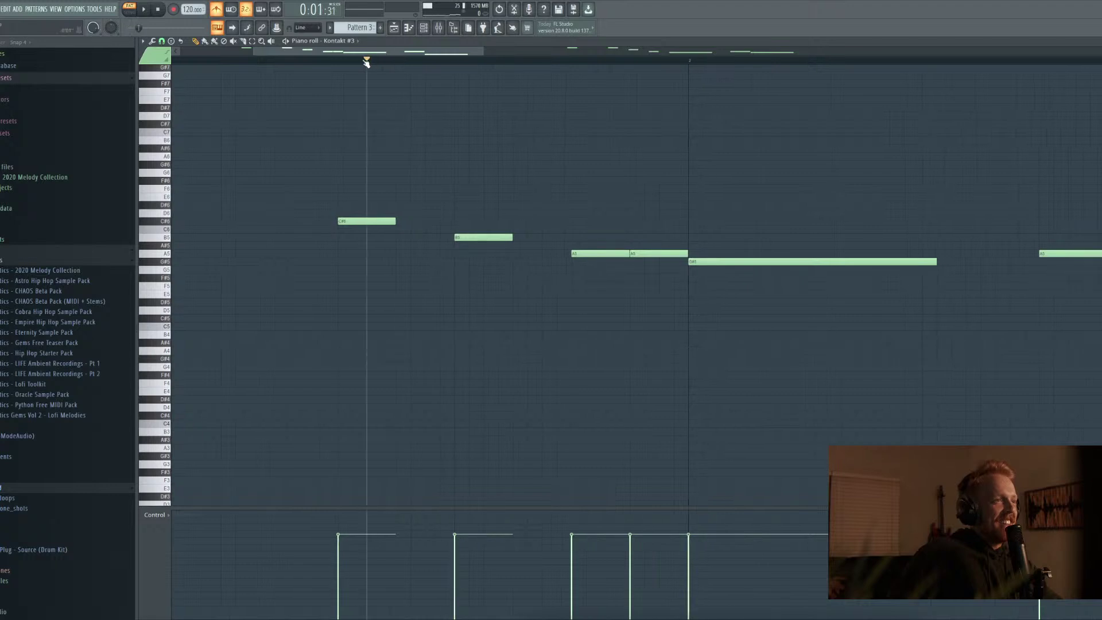
key("space")
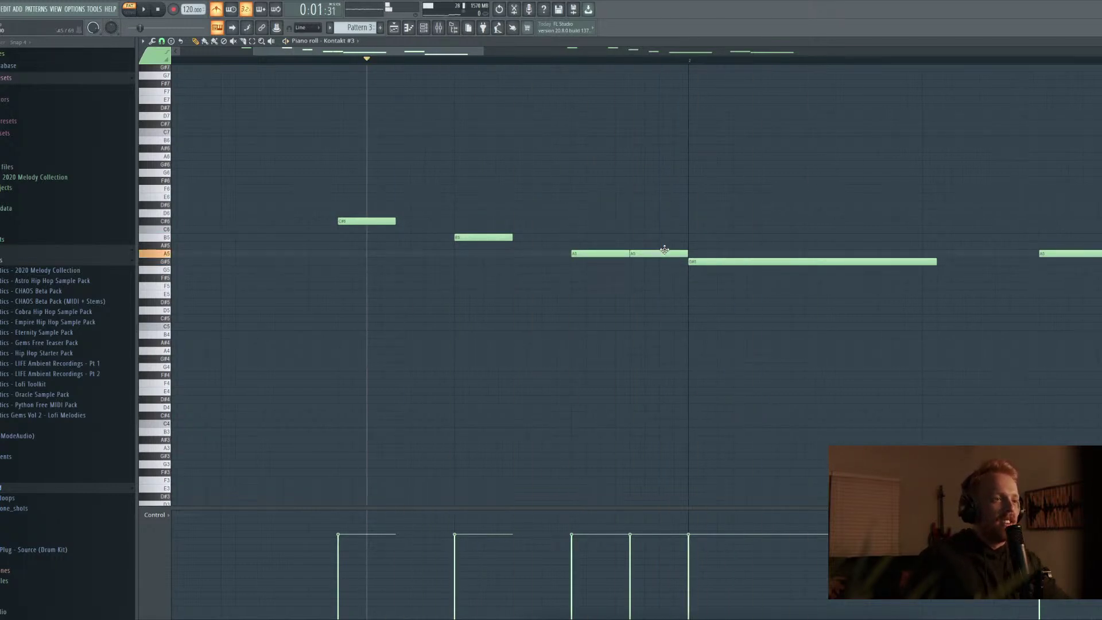
left_click_drag(664, 271, 665, 280)
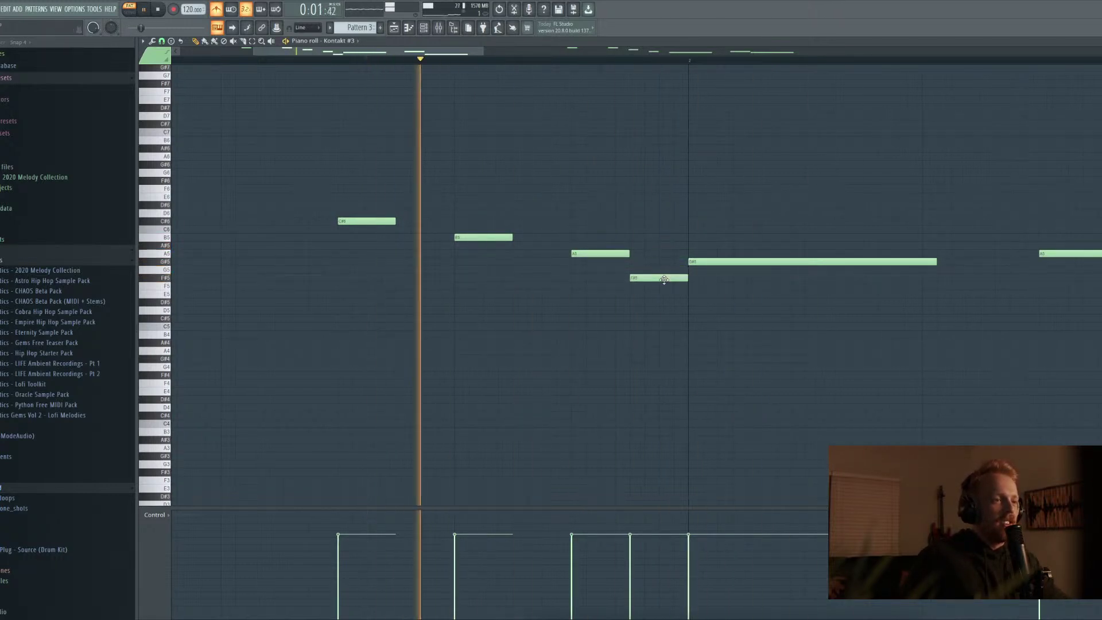
key("space")
left_click_drag(664, 229, 664, 237)
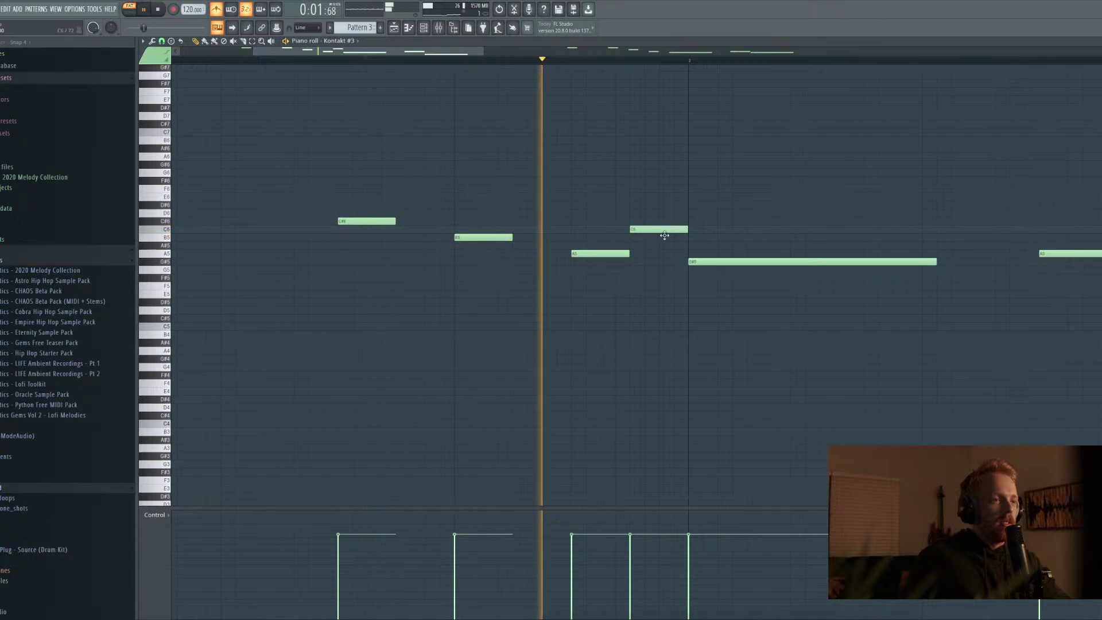
scroll(472, 123, "down", 2)
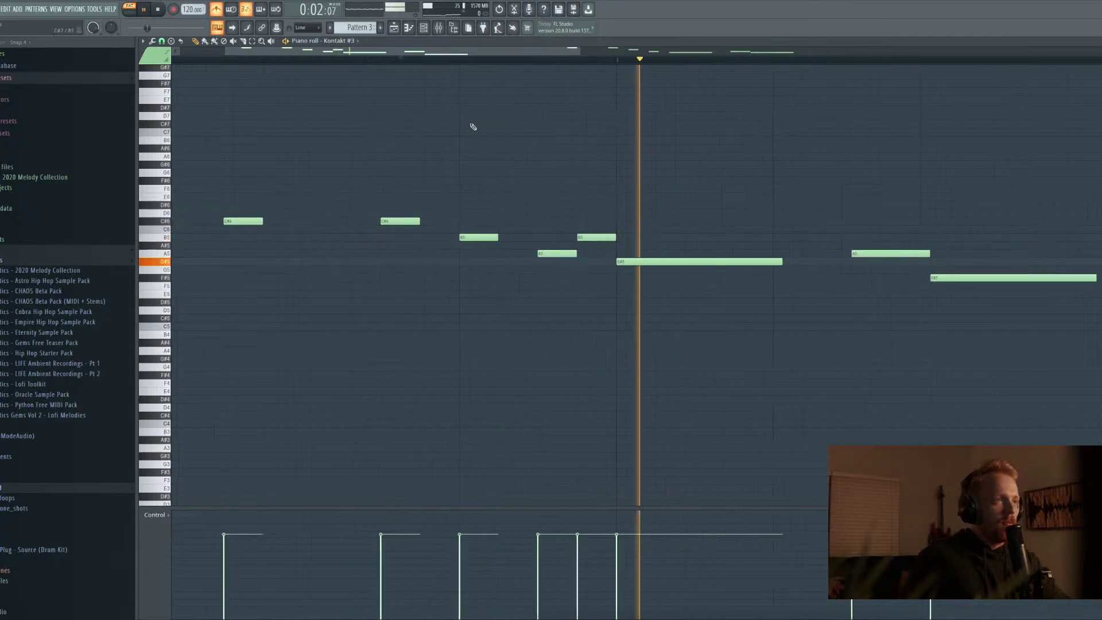
Play the second half of the melody and add a short B5 note above the end of bar 4's short A5
scroll(472, 123, "up", 3)
scroll(698, 54, "down", 3)
left_click_drag(698, 54, 748, 57)
key("space")
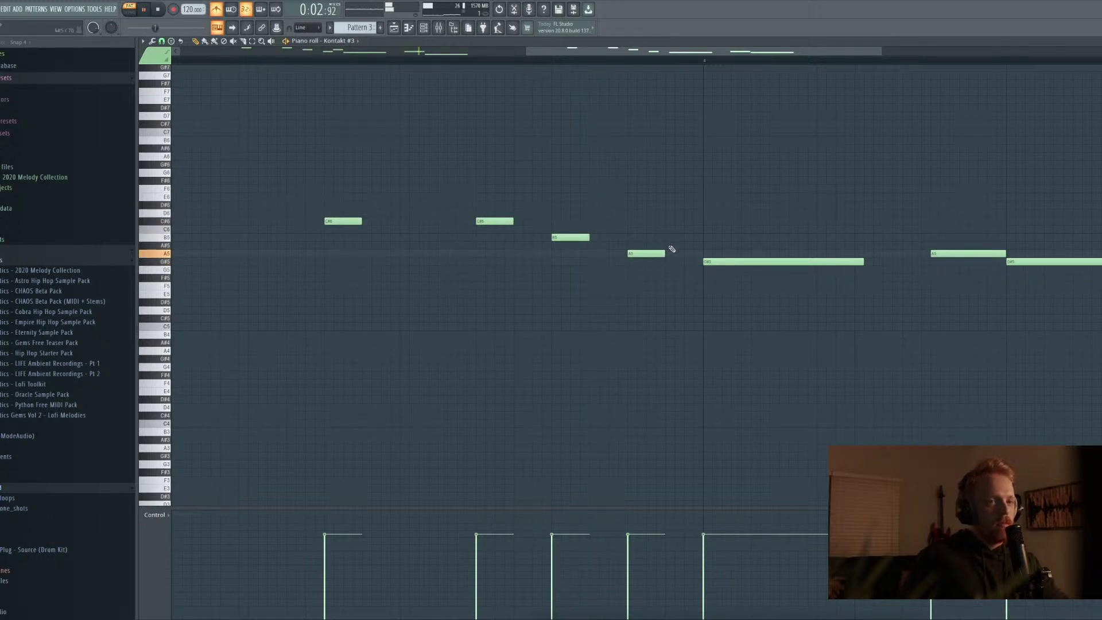
key("space")
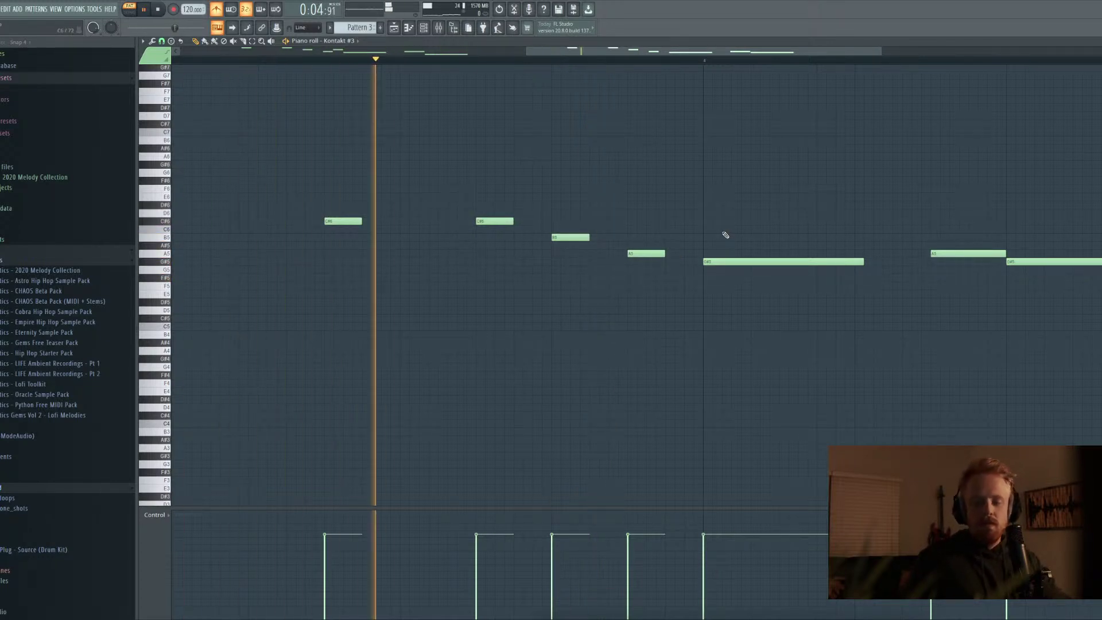
key("space")
left_click(880, 244)
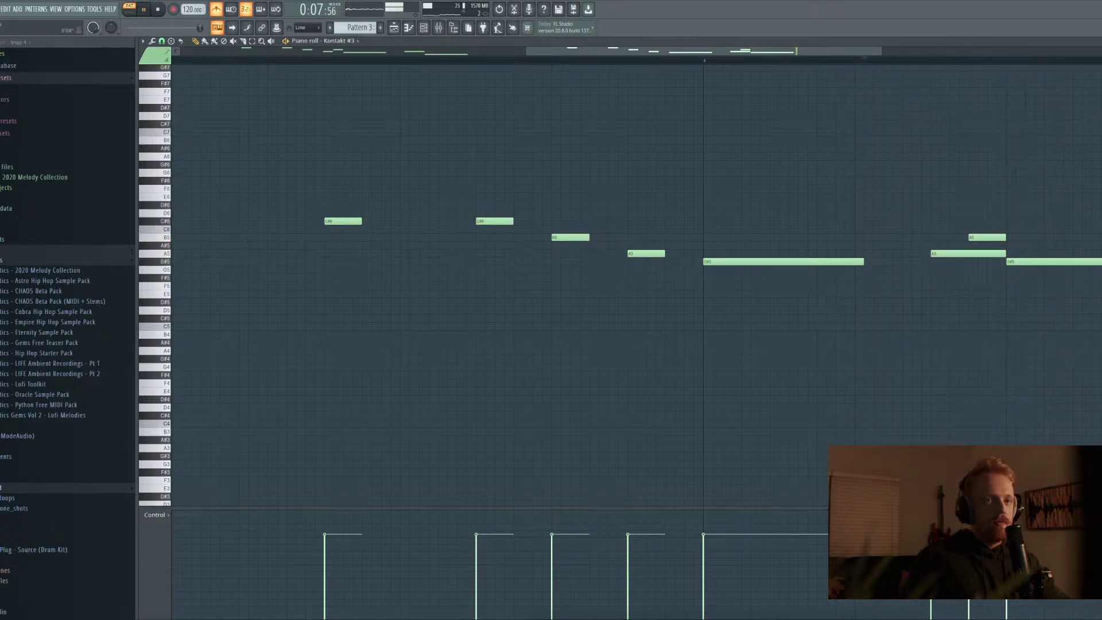
Route the Kontakt #3 channel to mixer track 14 and solo that track while the arrangement plays
key("F7")
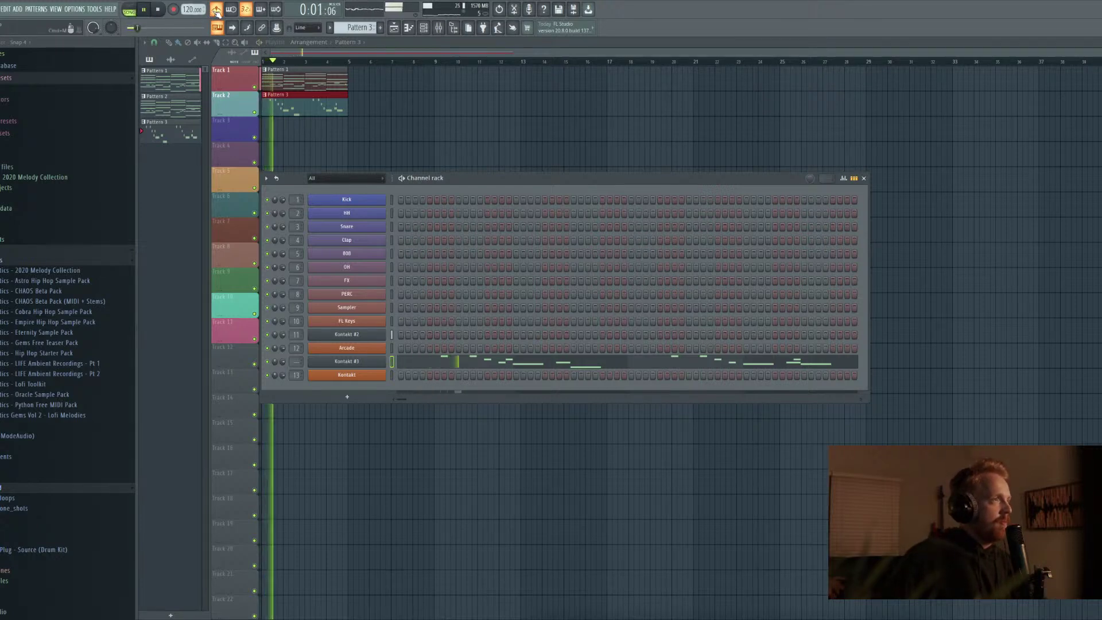
left_click(365, 366)
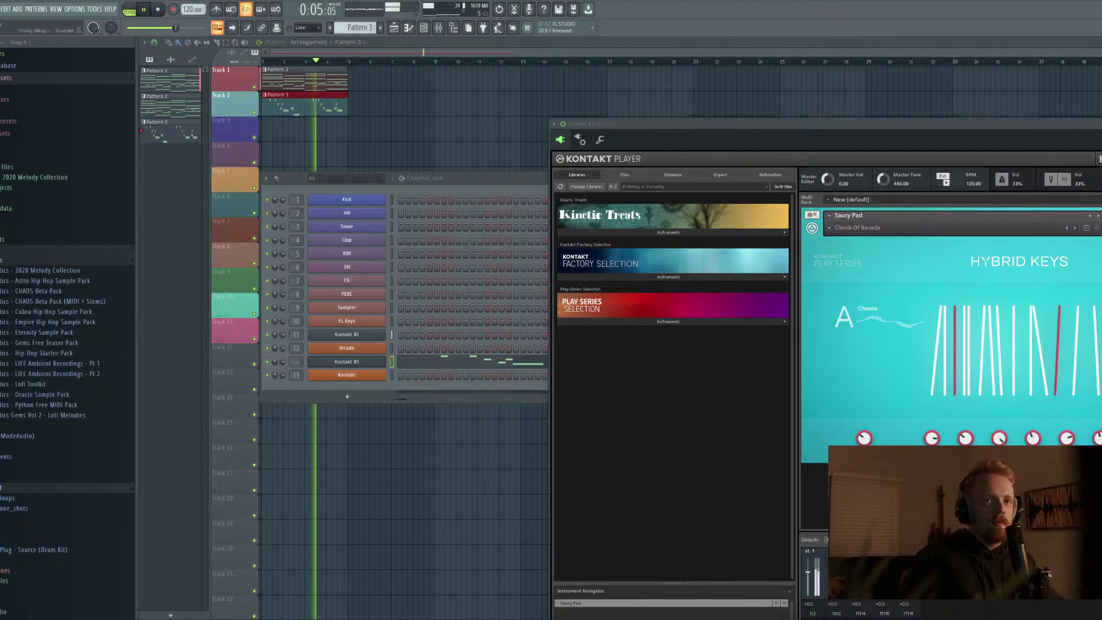
key("F9")
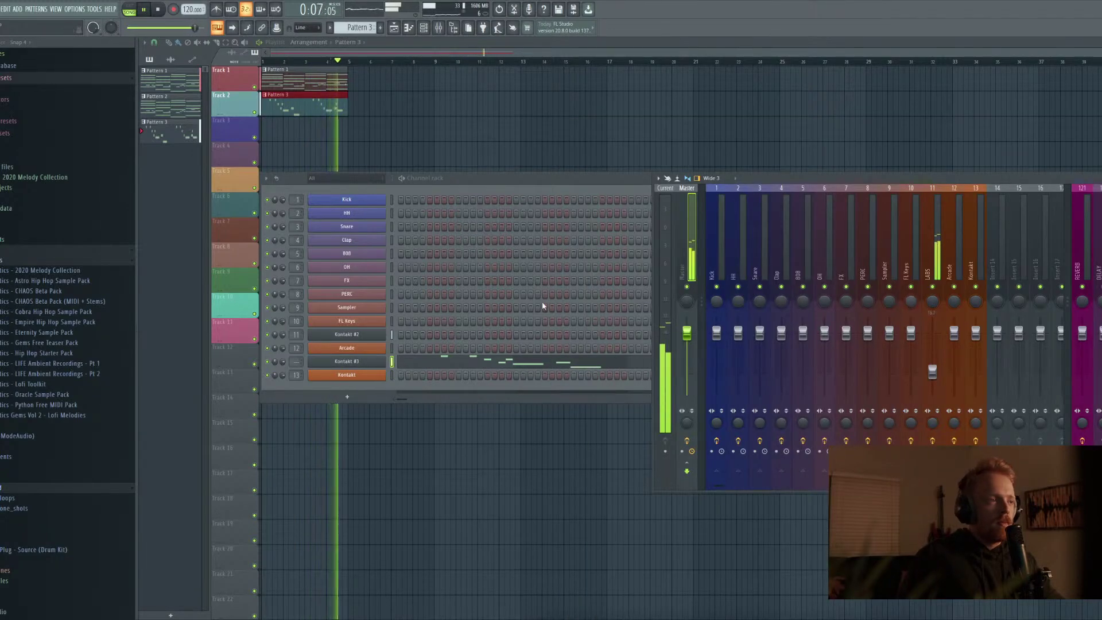
left_click(370, 361)
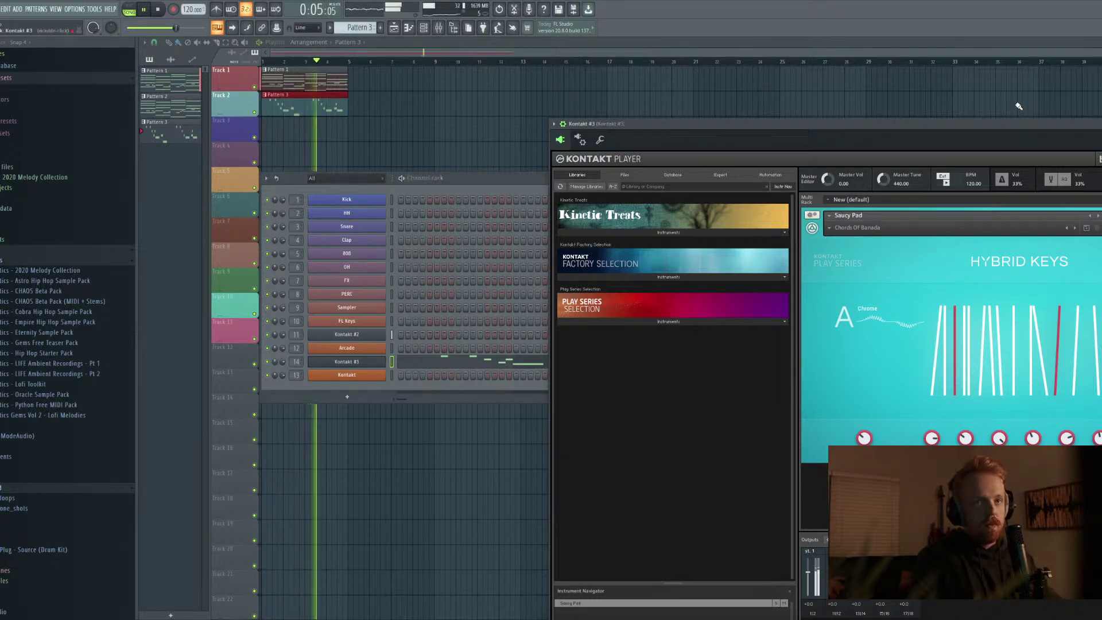
key("ctrl+l")
key("F9")
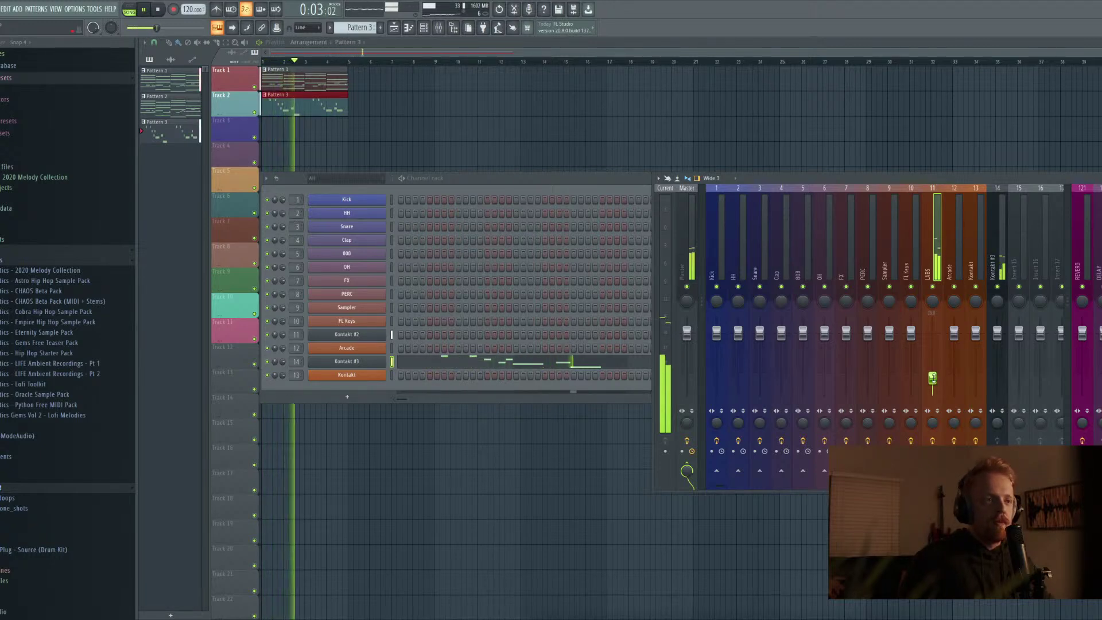
left_click(933, 288)
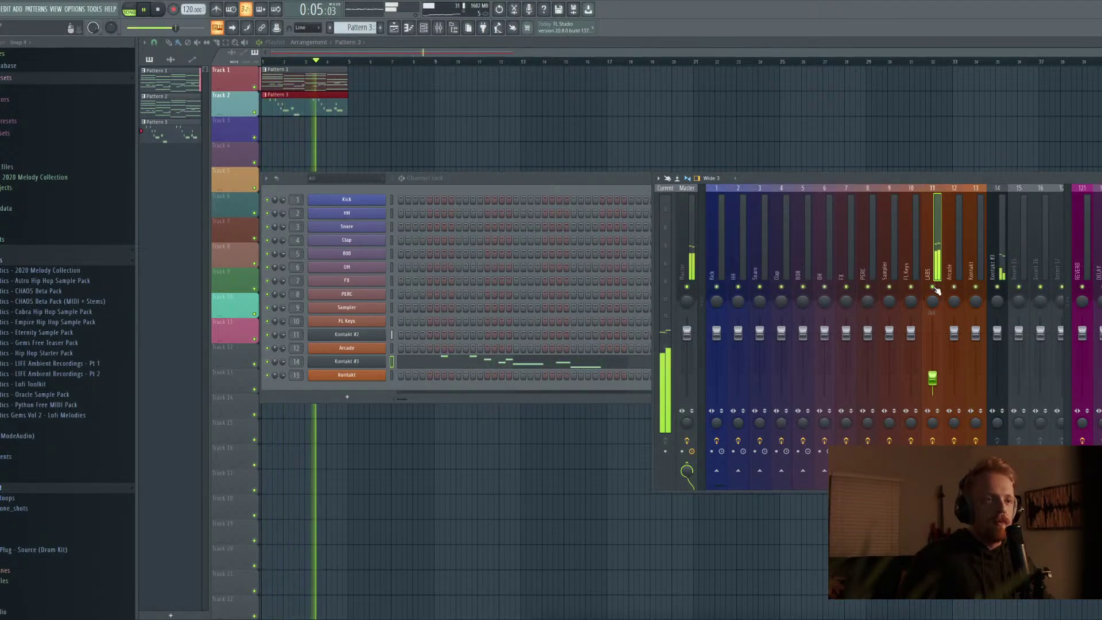
left_click(998, 265)
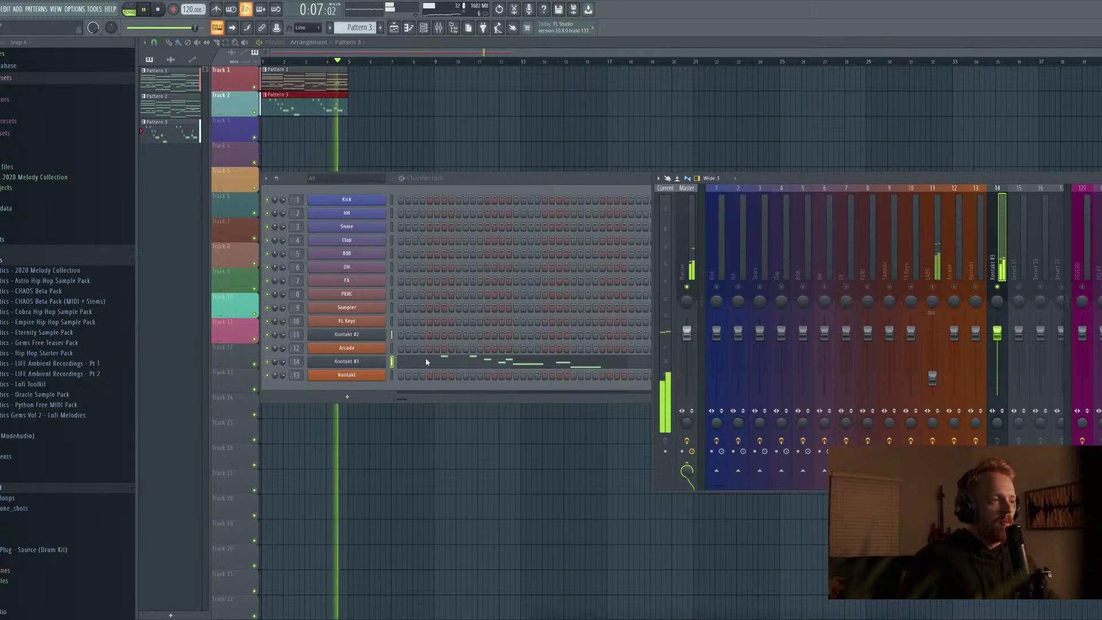
Try the final long note of bar 4 on A5 in the Kontakt #3 melody, playing back the passage around it
key("space")
left_click(453, 361)
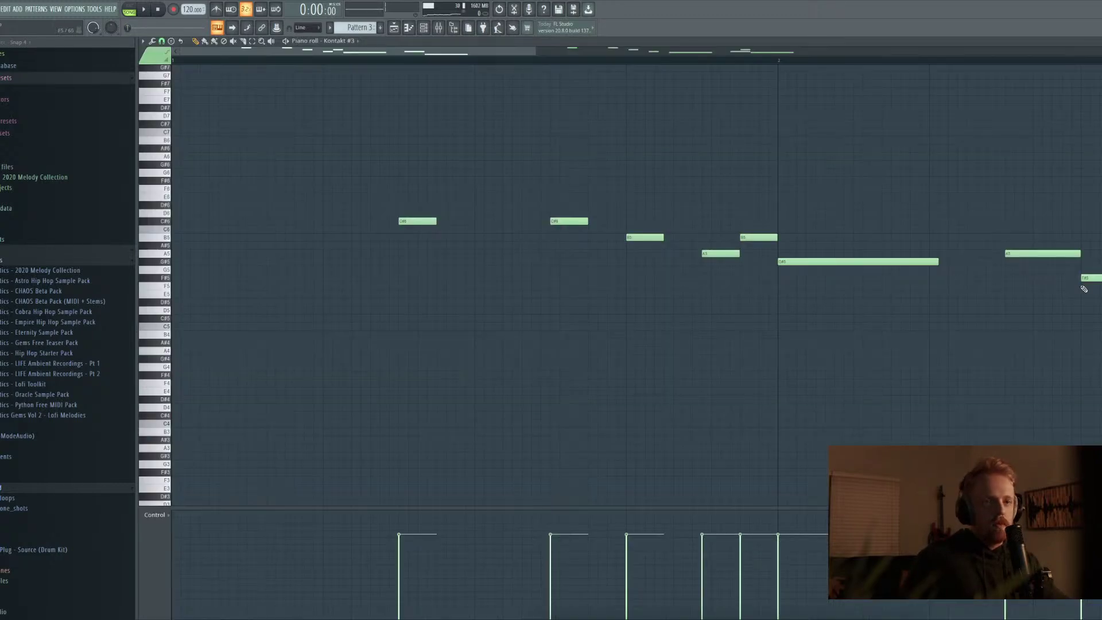
scroll(840, 253, "down", 4)
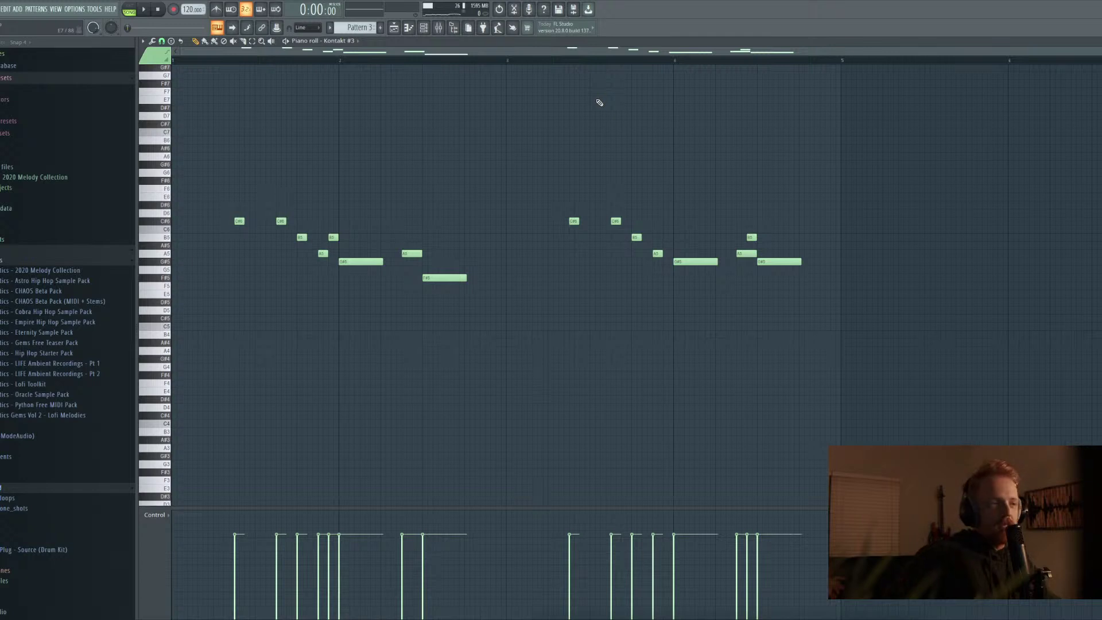
left_click(657, 66)
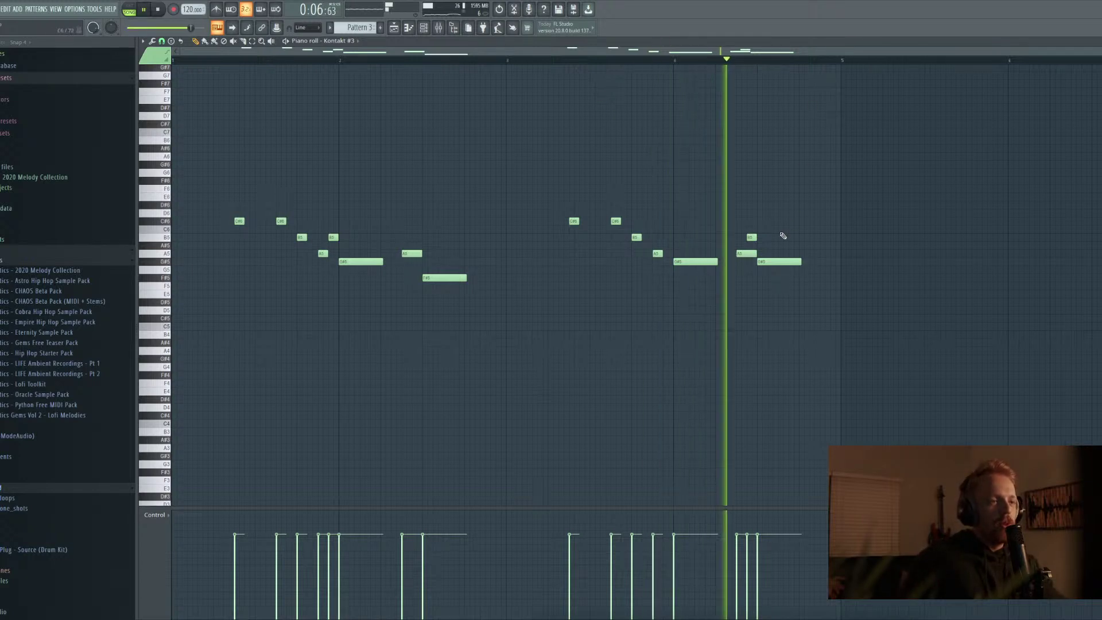
key("space")
scroll(786, 236, "up", 3)
left_click(680, 66)
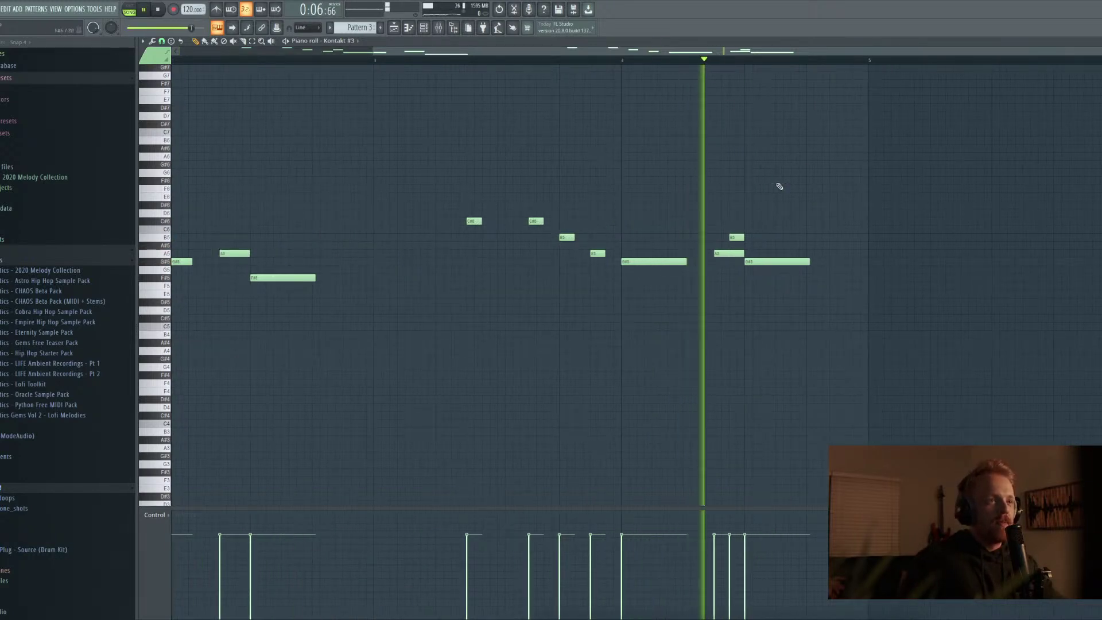
key("space")
key("space")
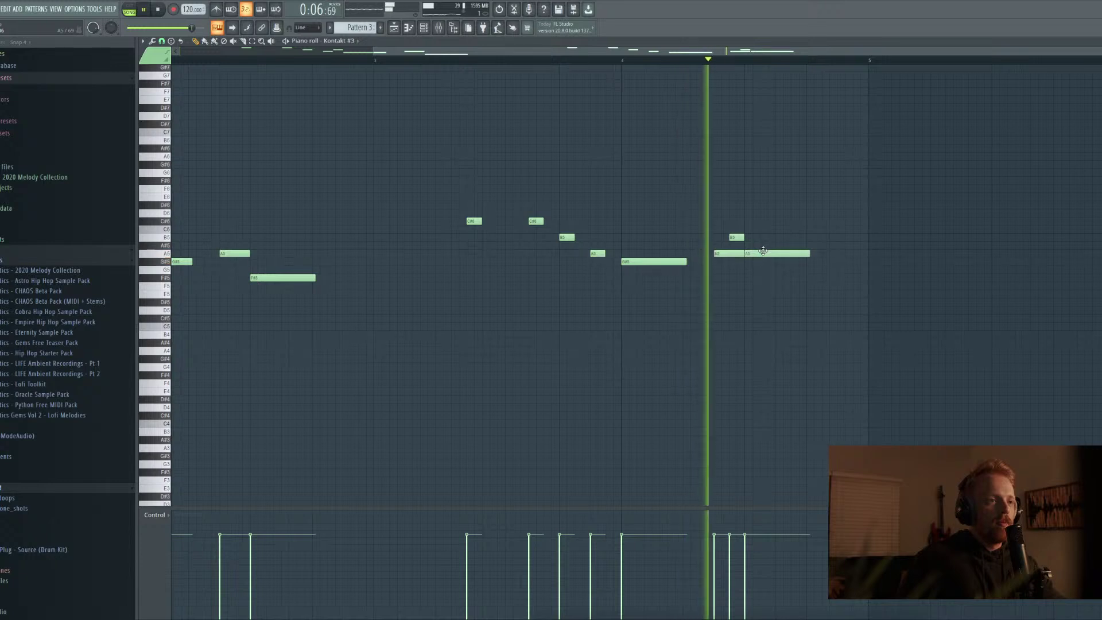
key("space")
key("Escape")
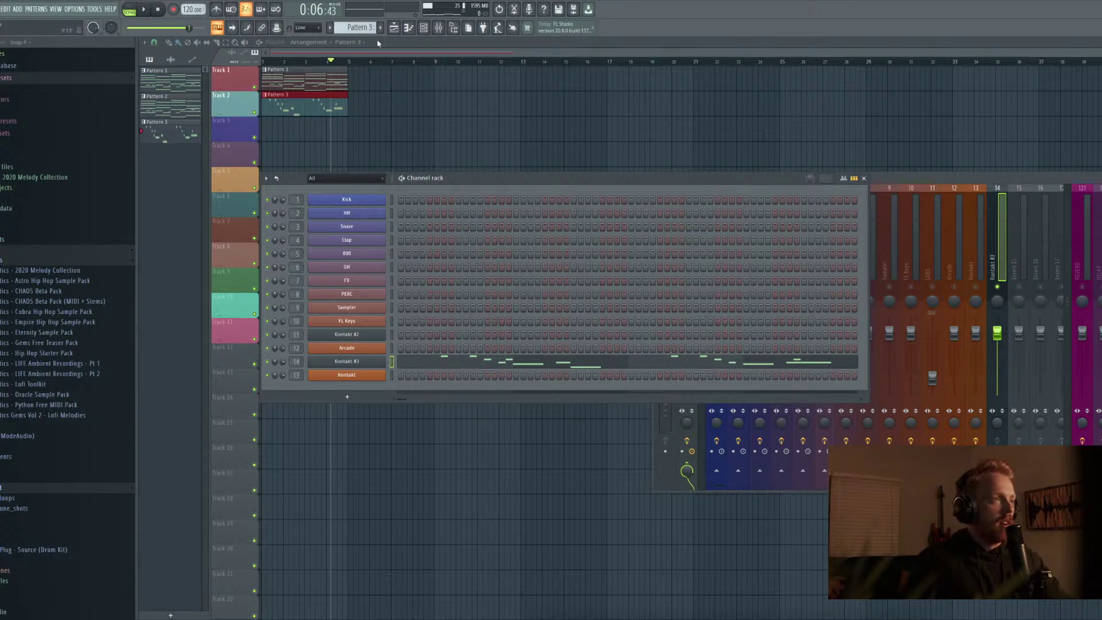
Play the arrangement from the start and unsolo the Kontakt #3 mixer track
left_click(158, 10)
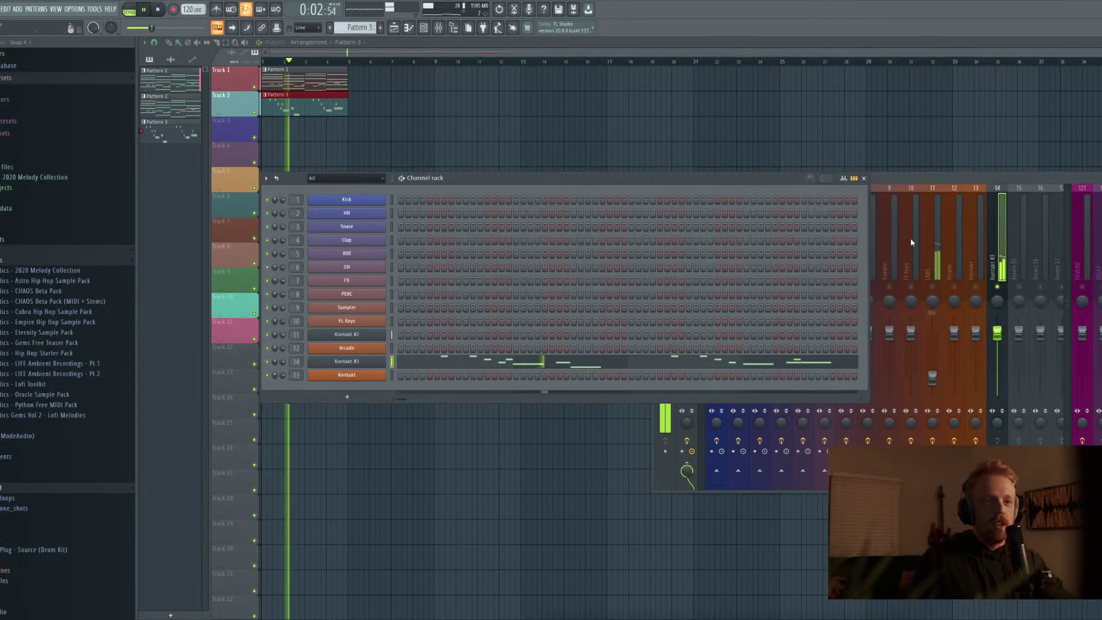
left_click(1007, 289)
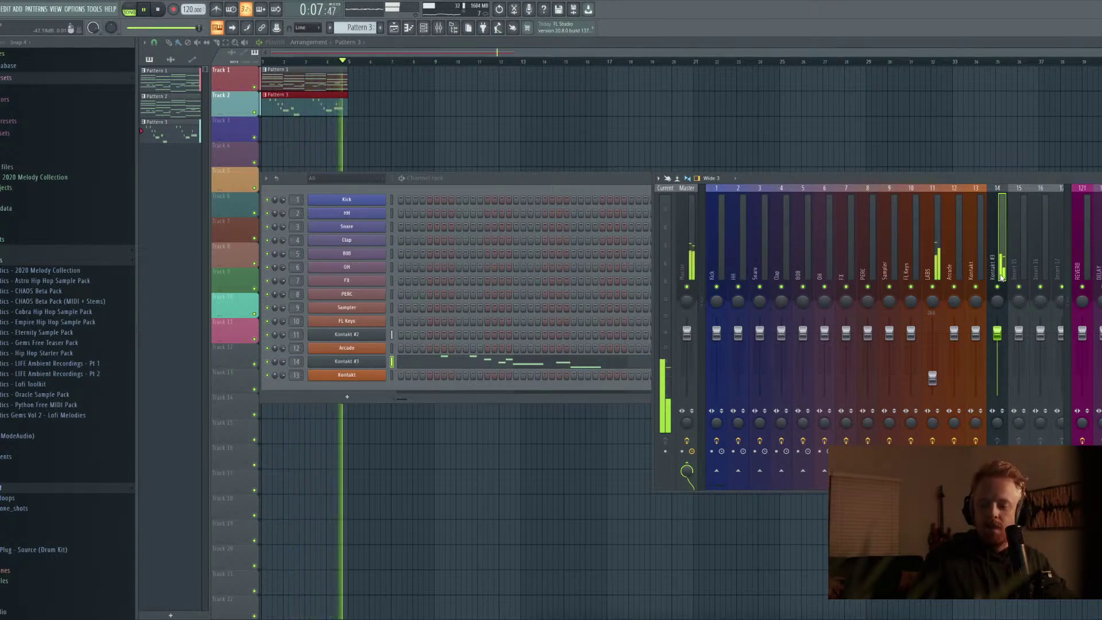
key("space")
Turn on the metronome, add a short B5 note at the end of bar 3 of the Kontakt #3 melody, and play it
left_click(466, 366)
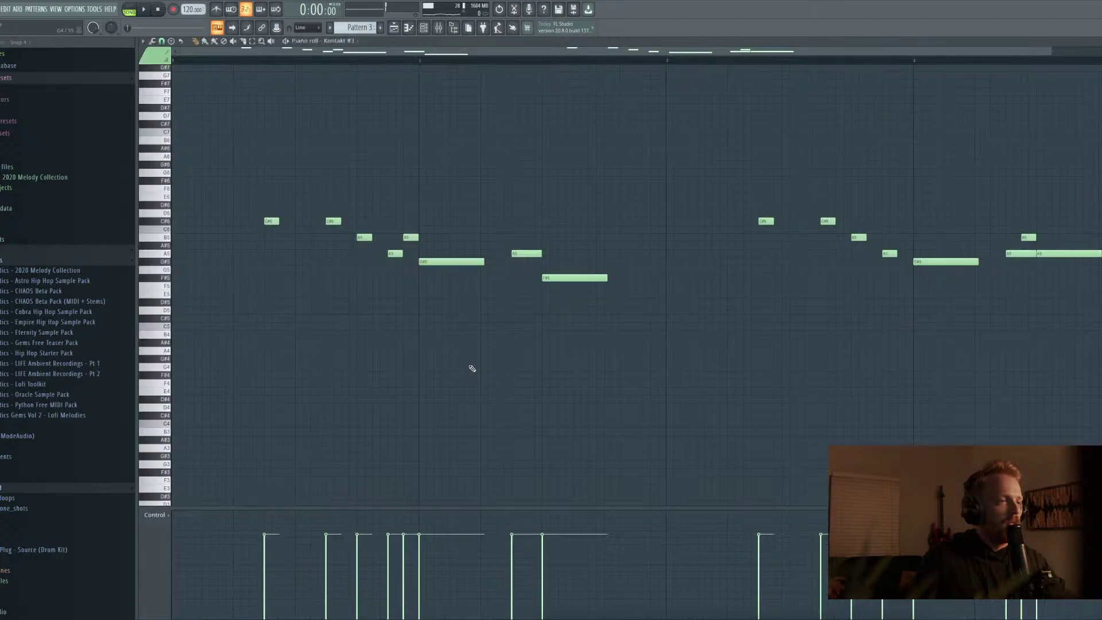
left_click(141, 9)
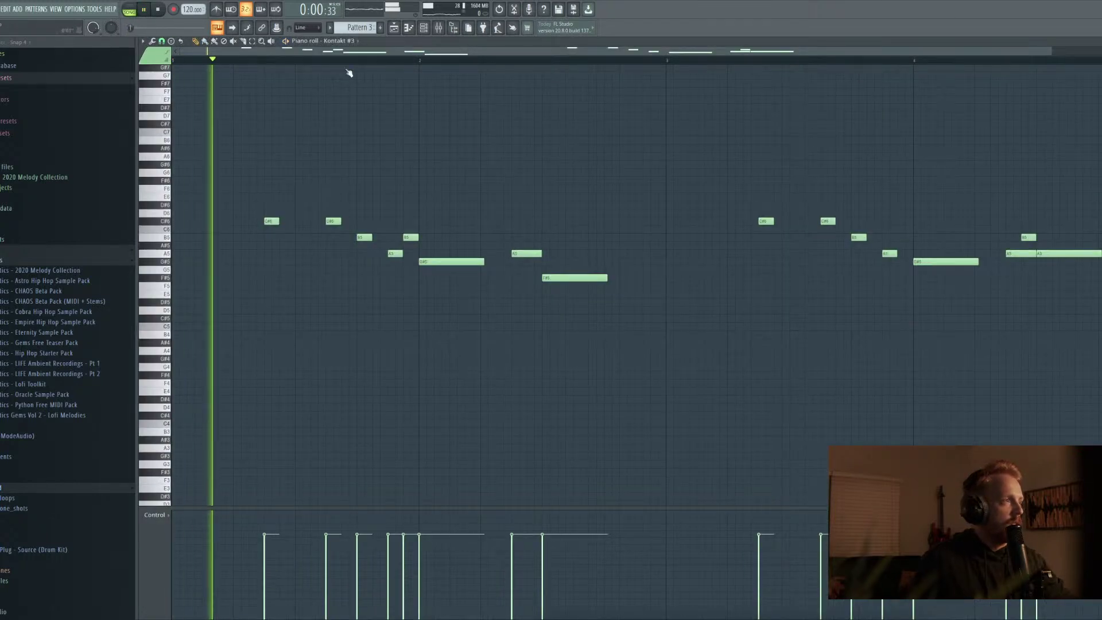
left_click(215, 9)
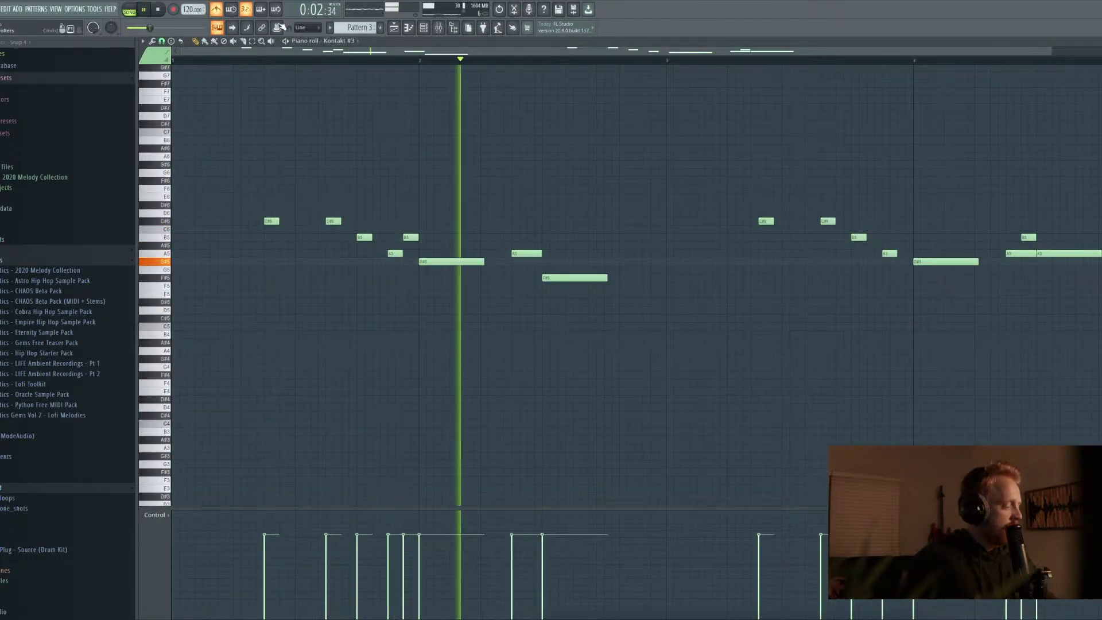
left_click_drag(334, 50, 590, 54)
key("space")
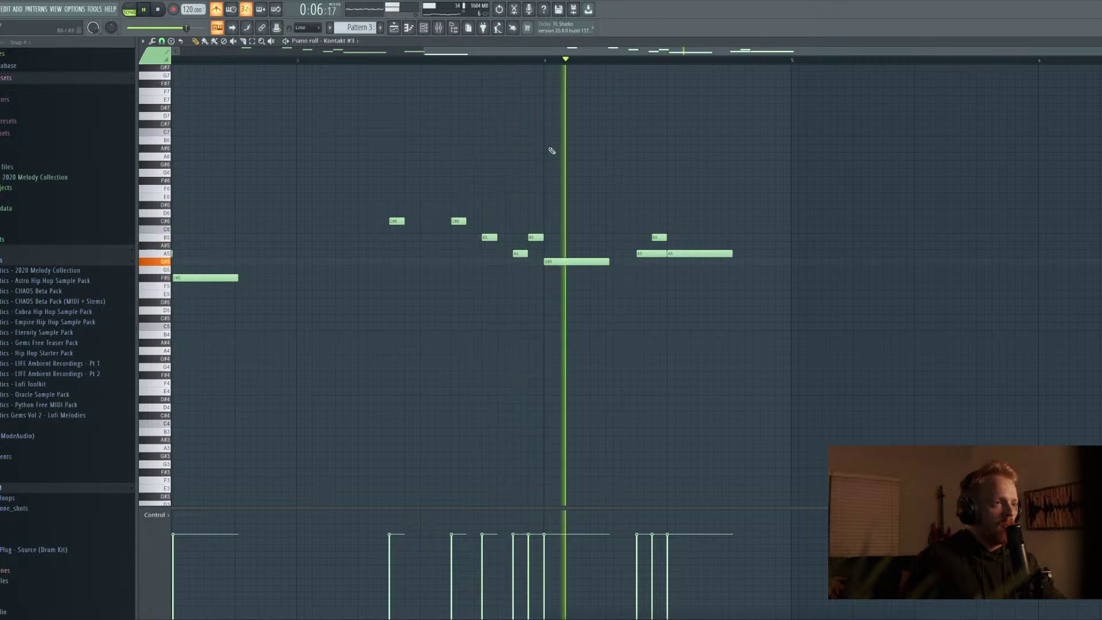
key("space")
Try the final long note of bar 4 on B5, raise it to C#6, and play the melody after each change
left_click_drag(678, 247, 679, 237)
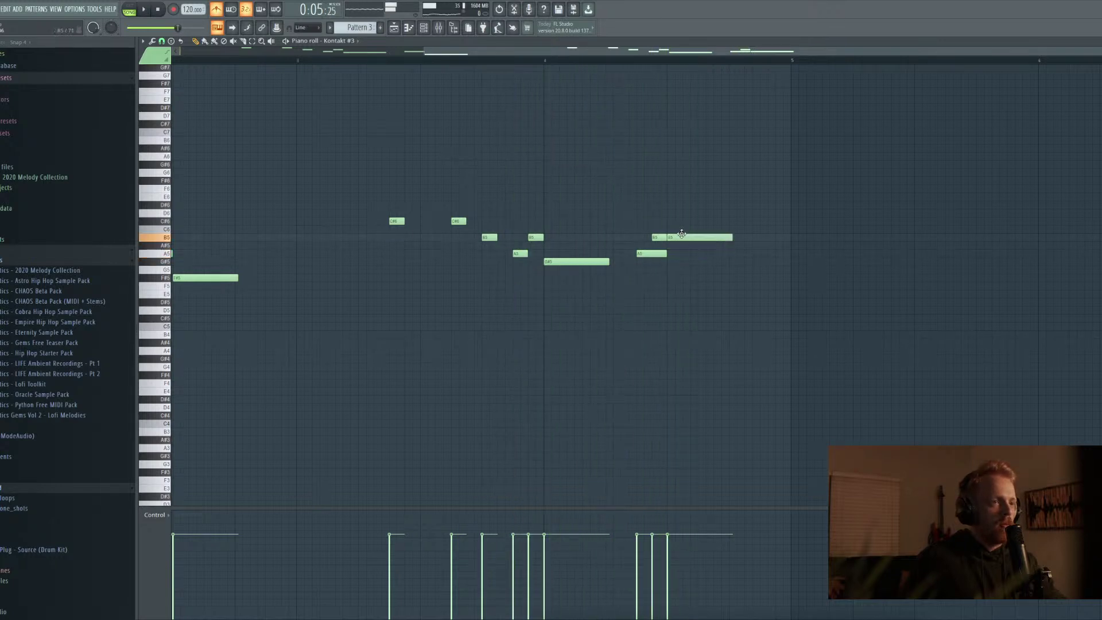
key("space")
left_click(576, 62)
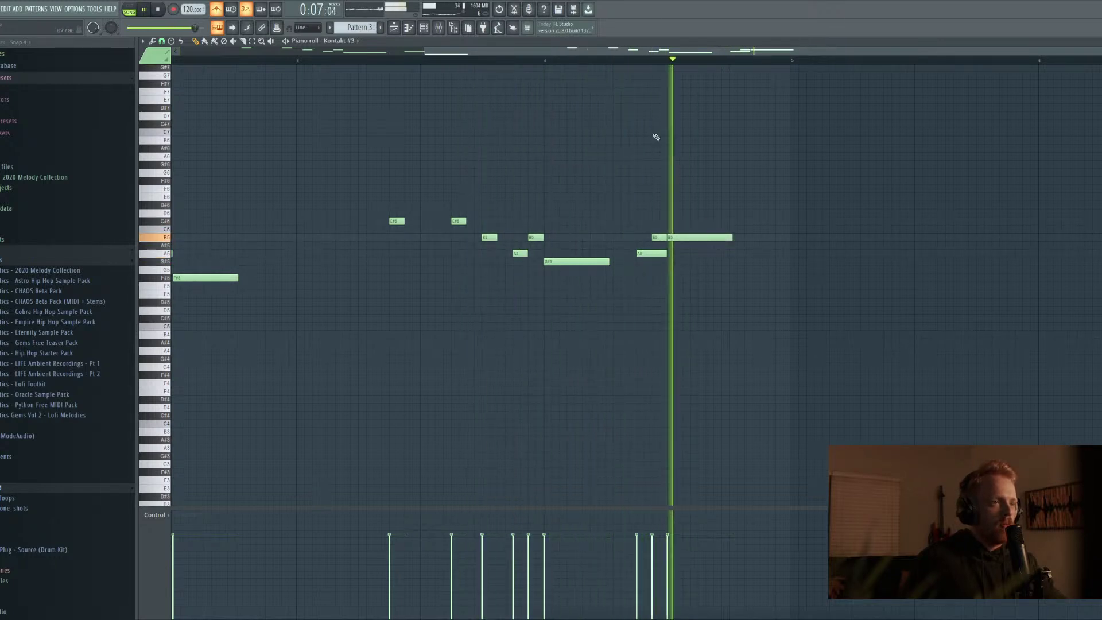
key("space")
left_click_drag(679, 237, 679, 220)
key("space")
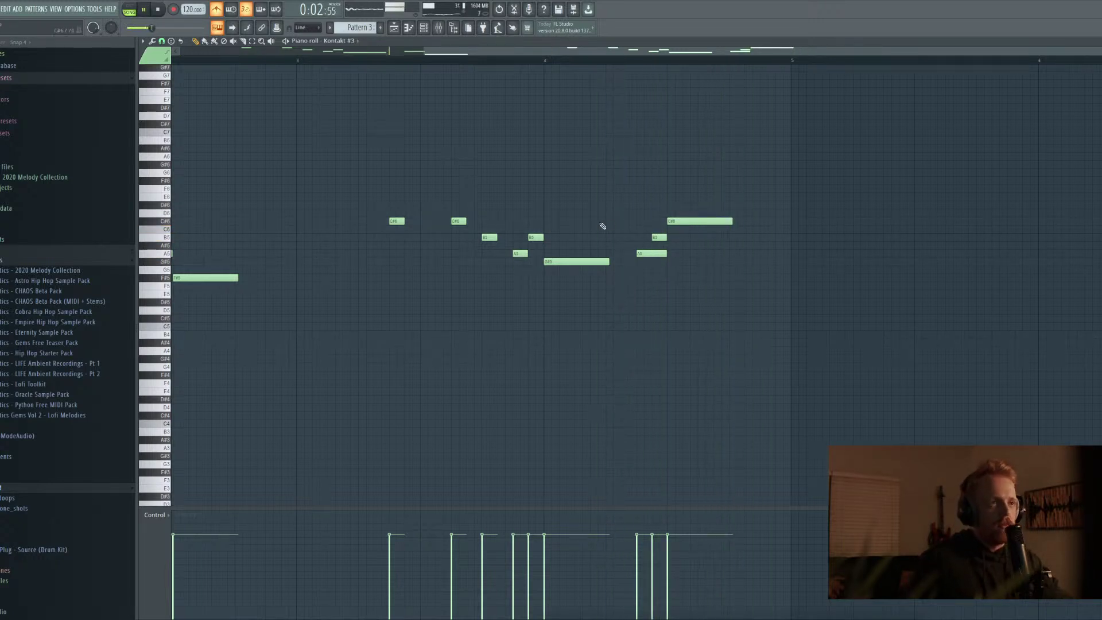
scroll(601, 226, "down", 3)
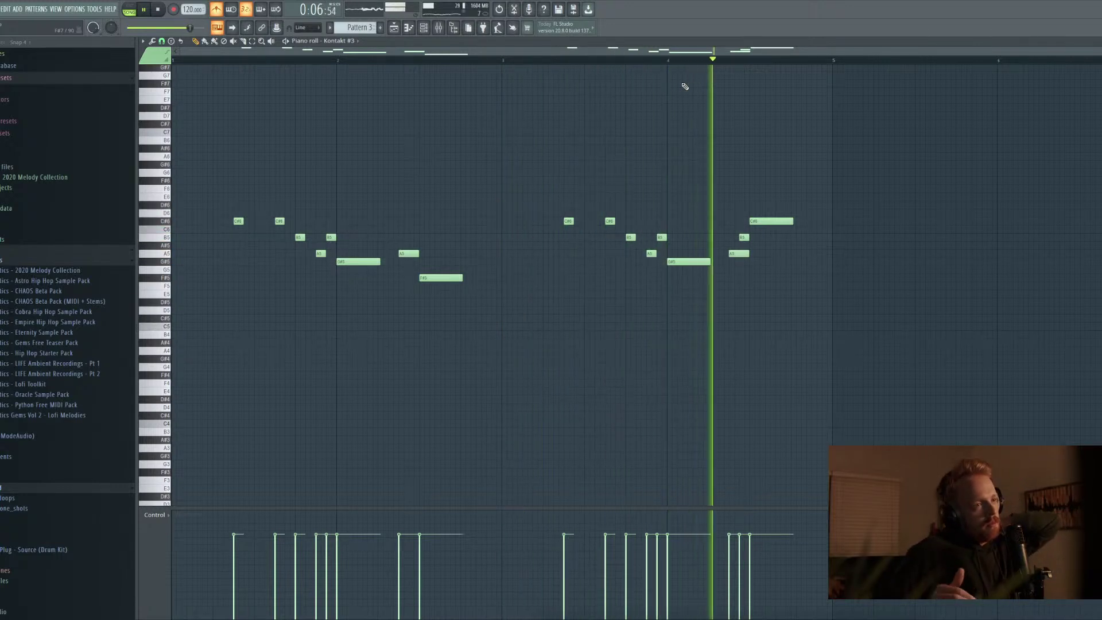
key("space")
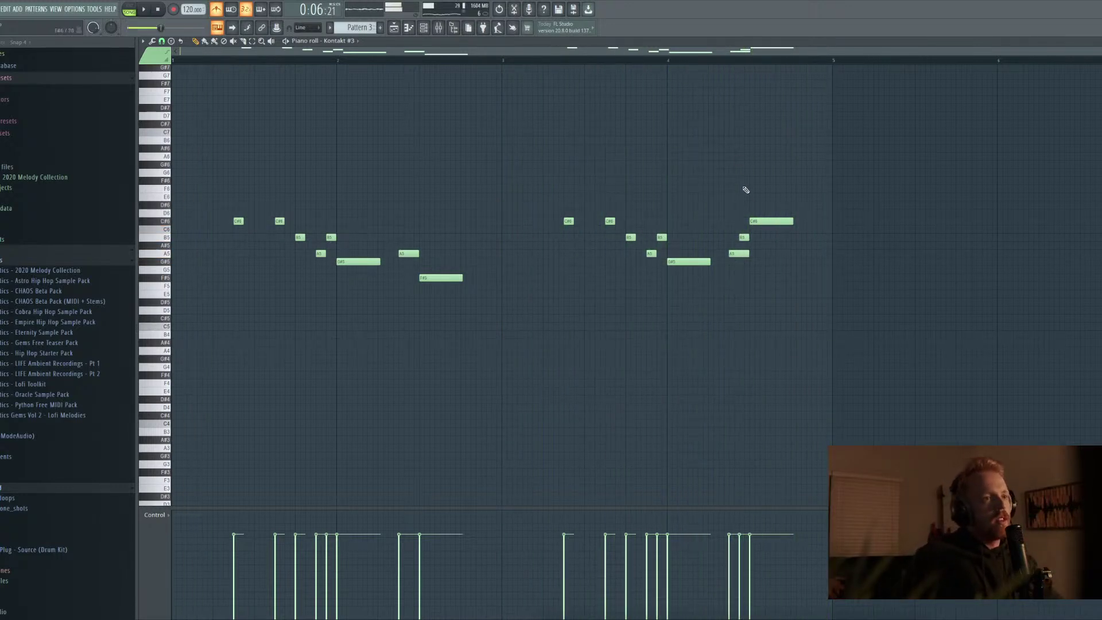
Try the final long note on D#6, play the melody, and return the note to C#6
left_click_drag(760, 220, 760, 204)
key("space")
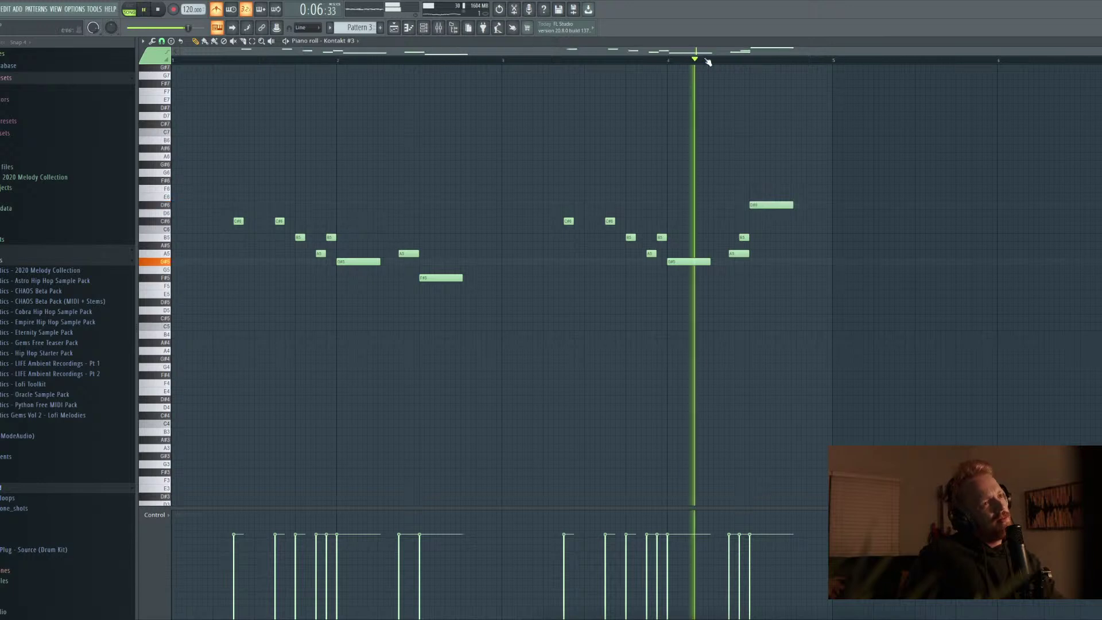
key("space")
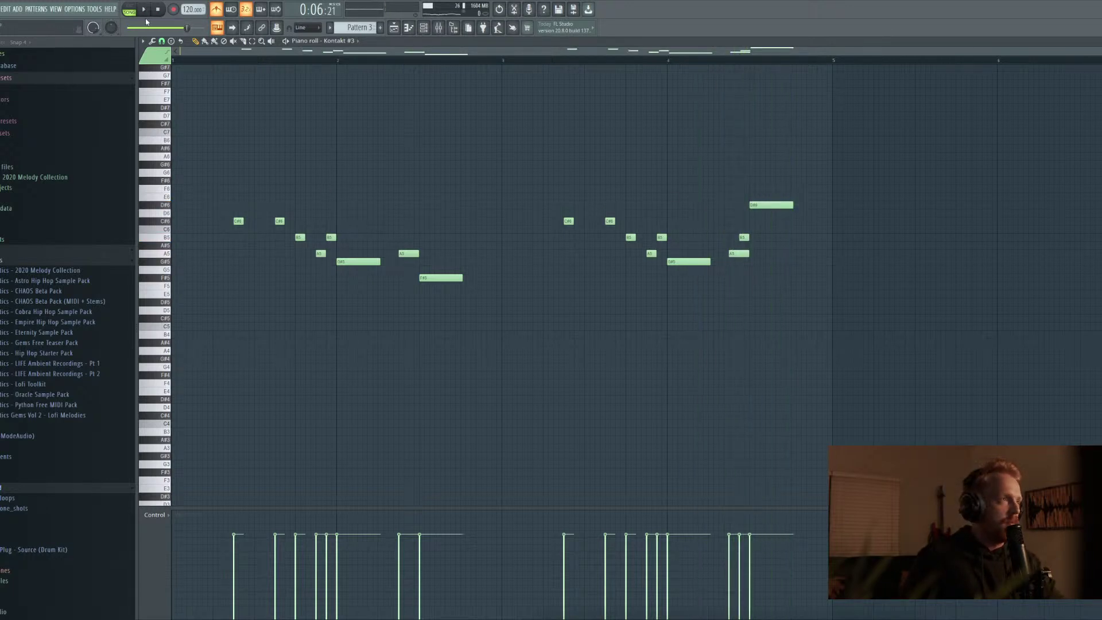
key("space")
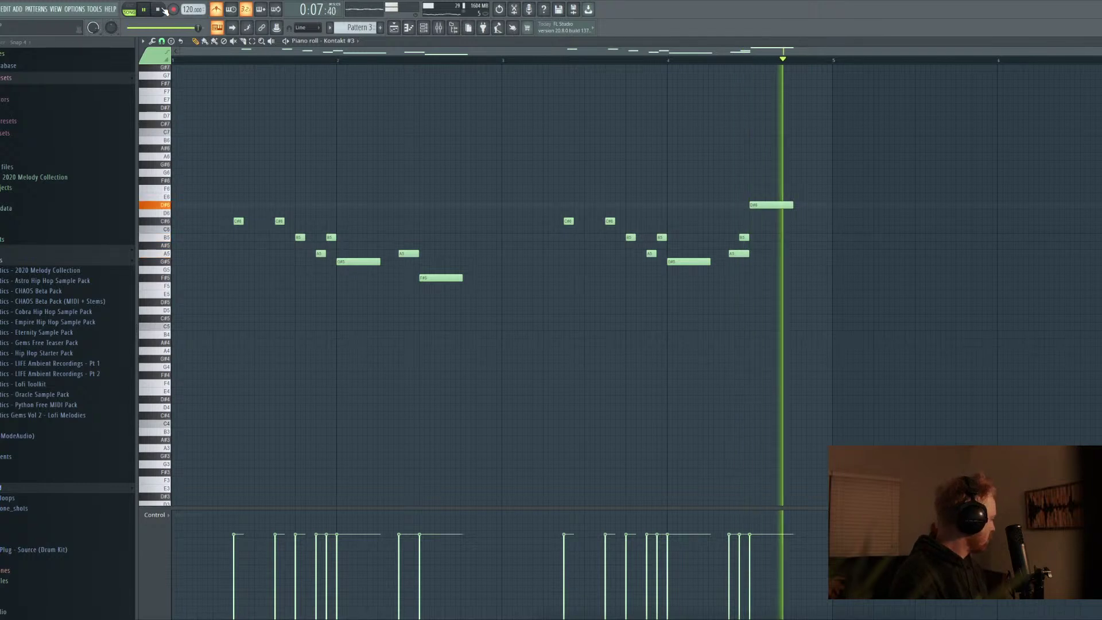
key("space")
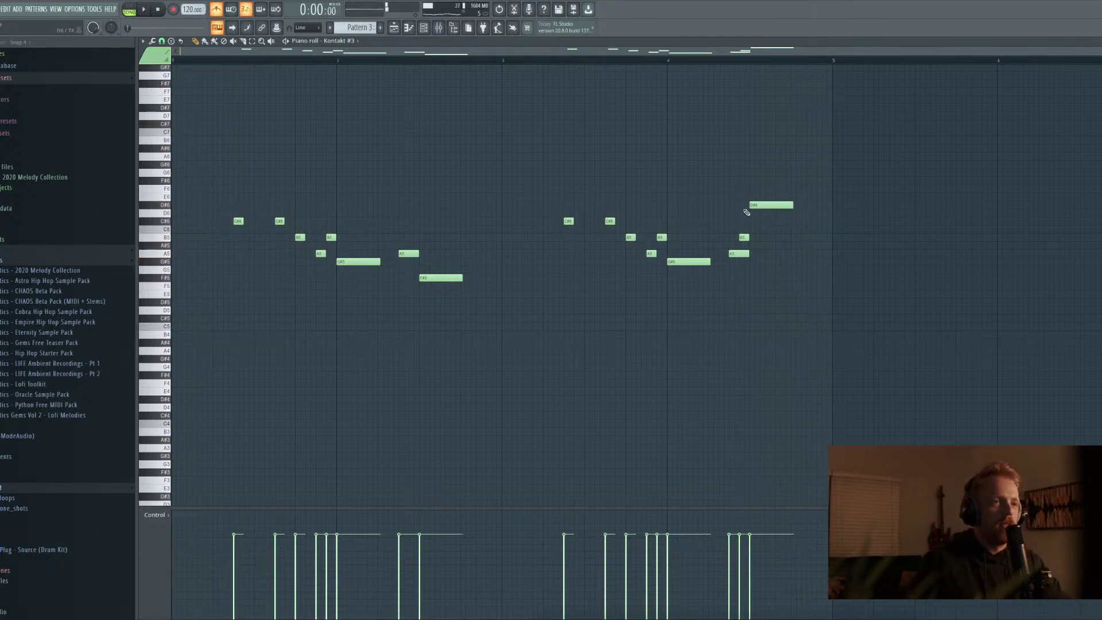
left_click_drag(762, 207, 761, 223)
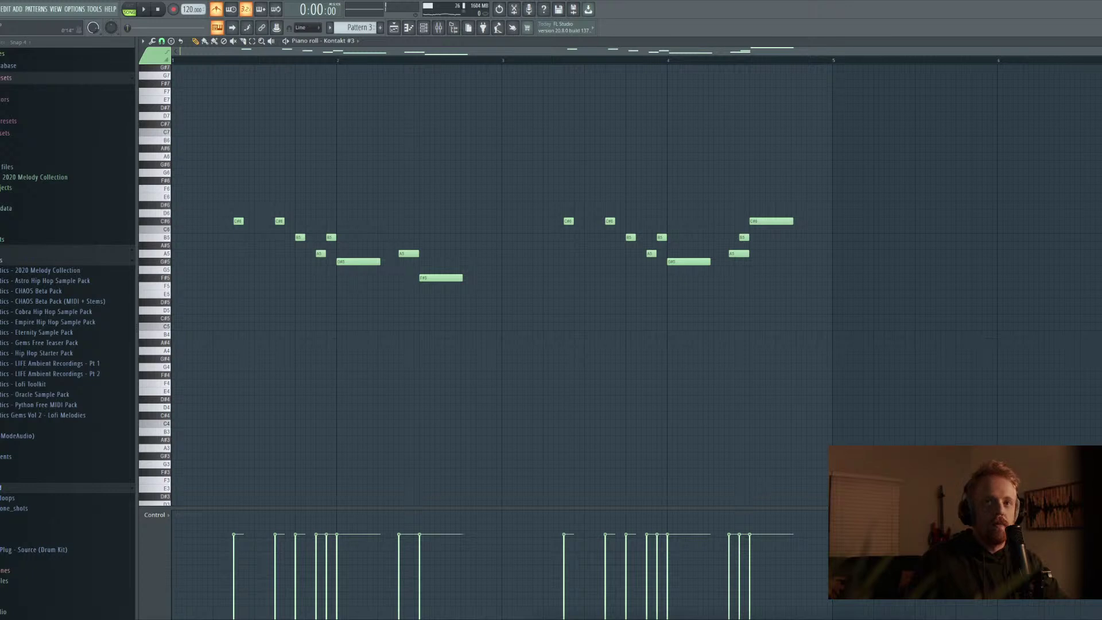
Place a second Pattern 1 clip at bar 5 on Track 1, move the Pattern 3 clip to bar 9 on Track 2, and play
key("Escape")
key("F12")
left_click(303, 86)
left_click_drag(367, 83, 514, 104)
key("space")
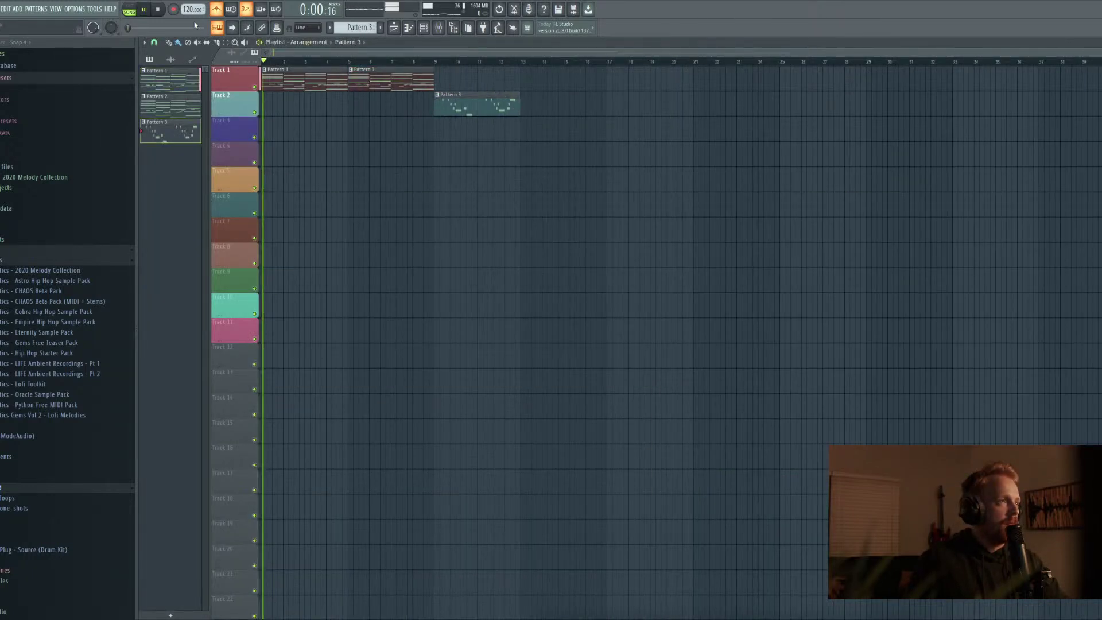
Open the Kontakt #2 instrument used in Pattern 1 and examine its Lead - Retro Mono settings while the song plays
double_click(302, 81)
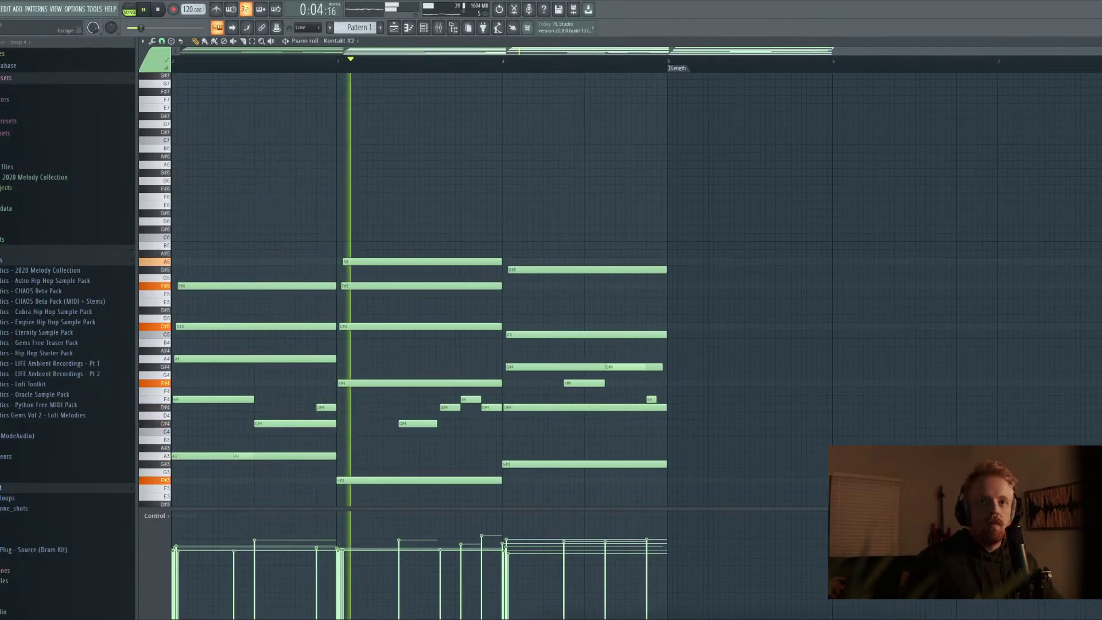
key("F7")
key("F6")
left_click(368, 338)
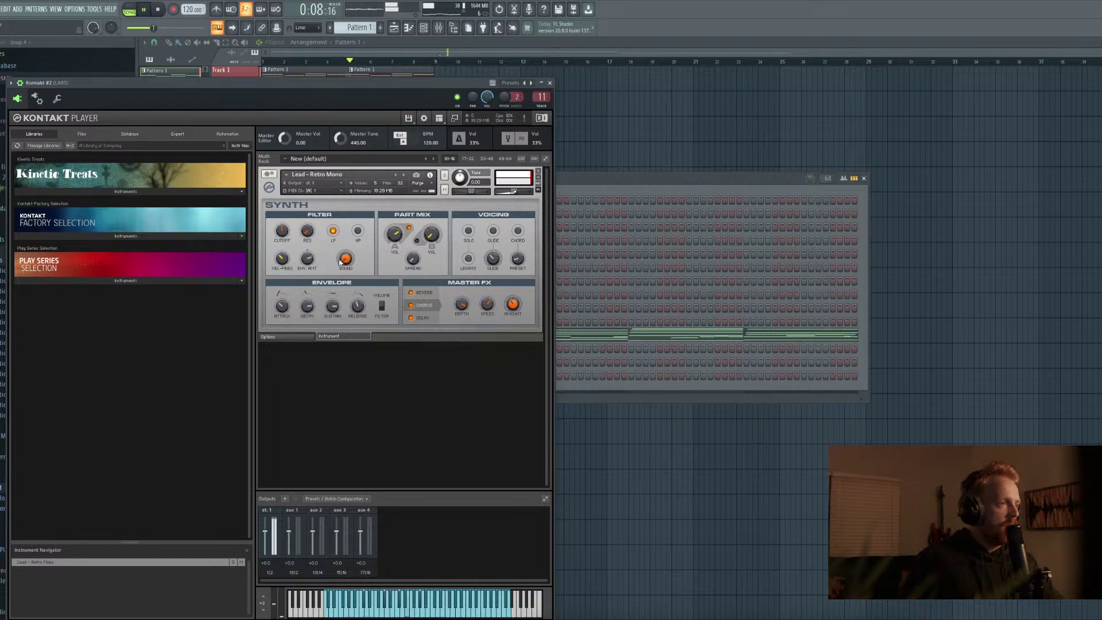
left_click(469, 260)
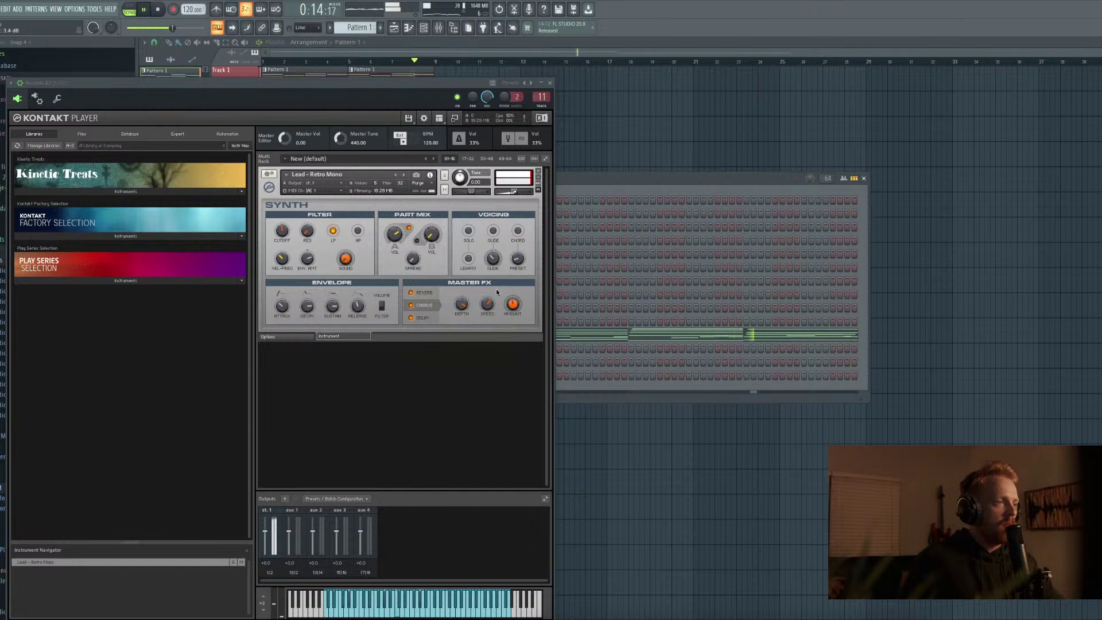
Show the mixer and raise the LABS track's volume fader while the song plays
key("space")
left_click(439, 27)
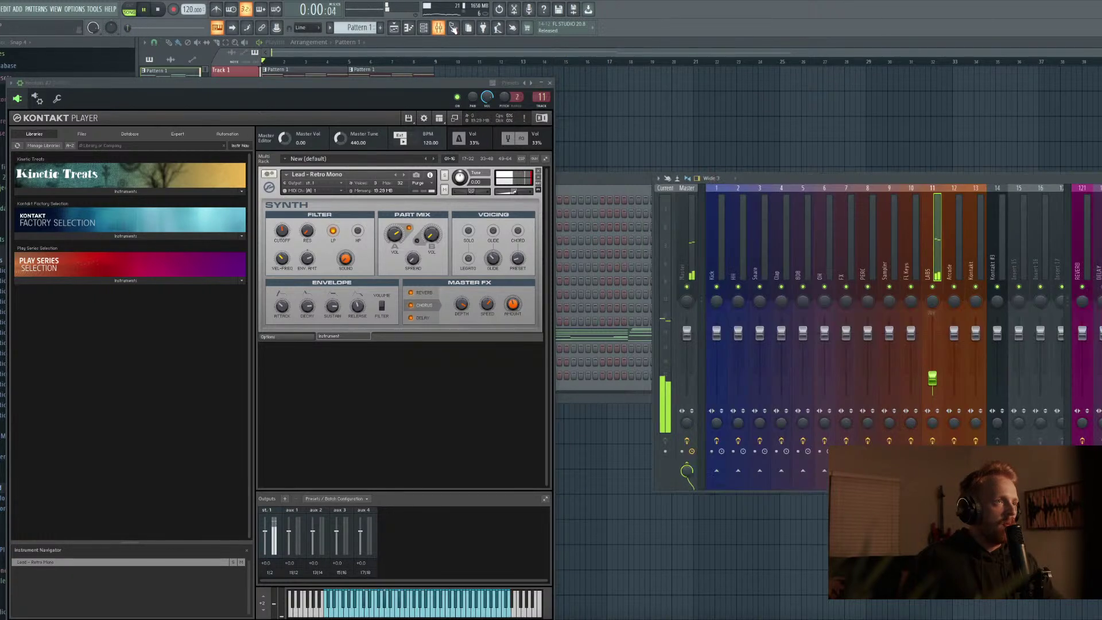
left_click(479, 258)
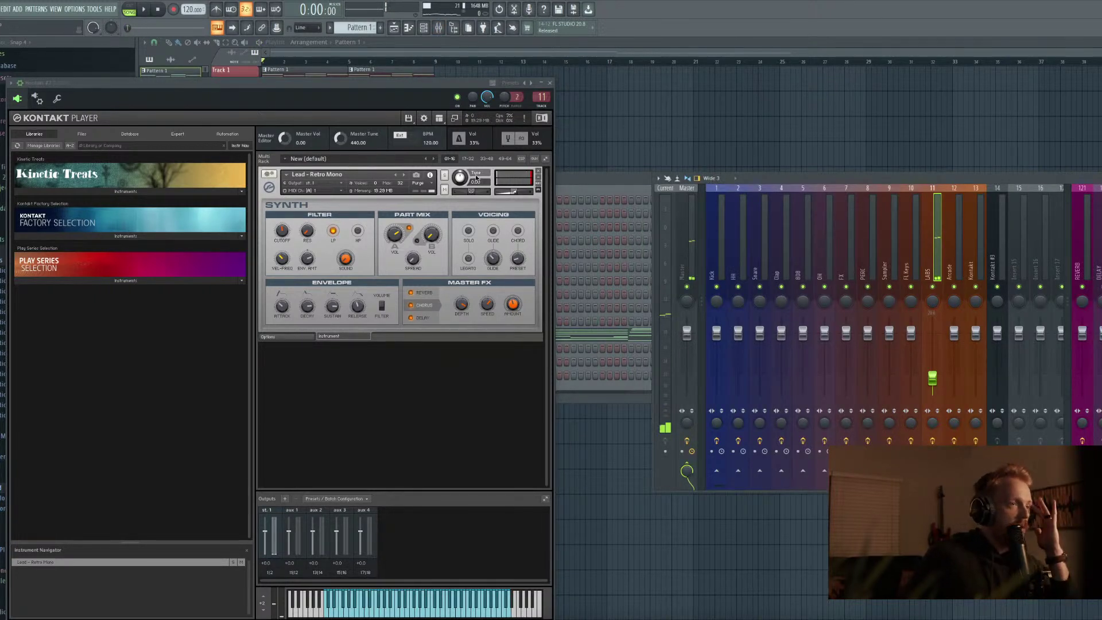
key("space")
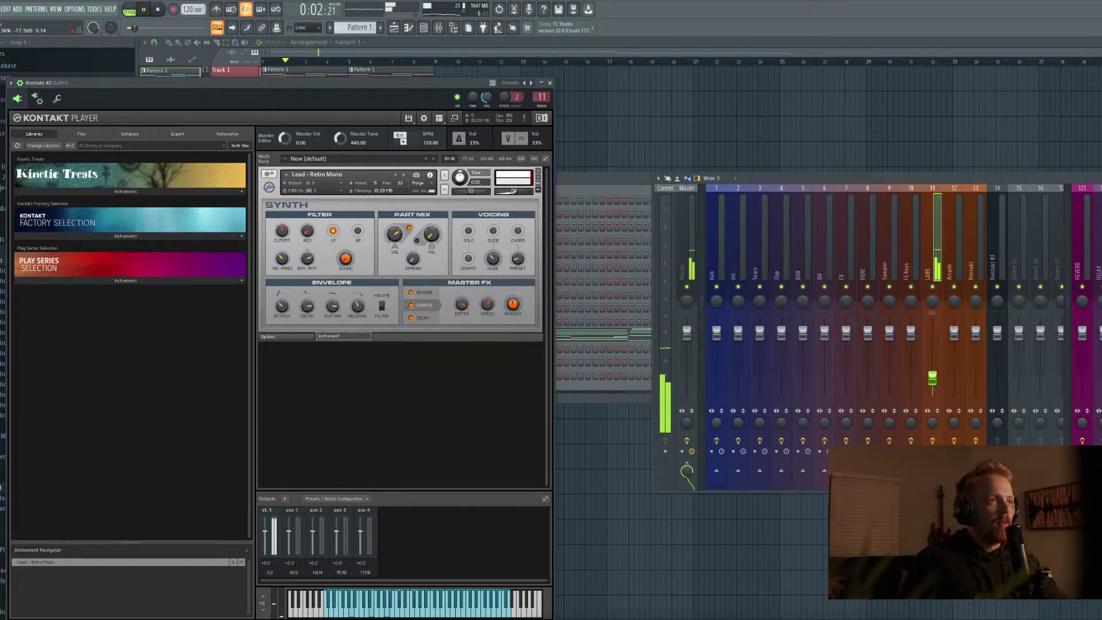
left_click_drag(932, 377, 931, 359)
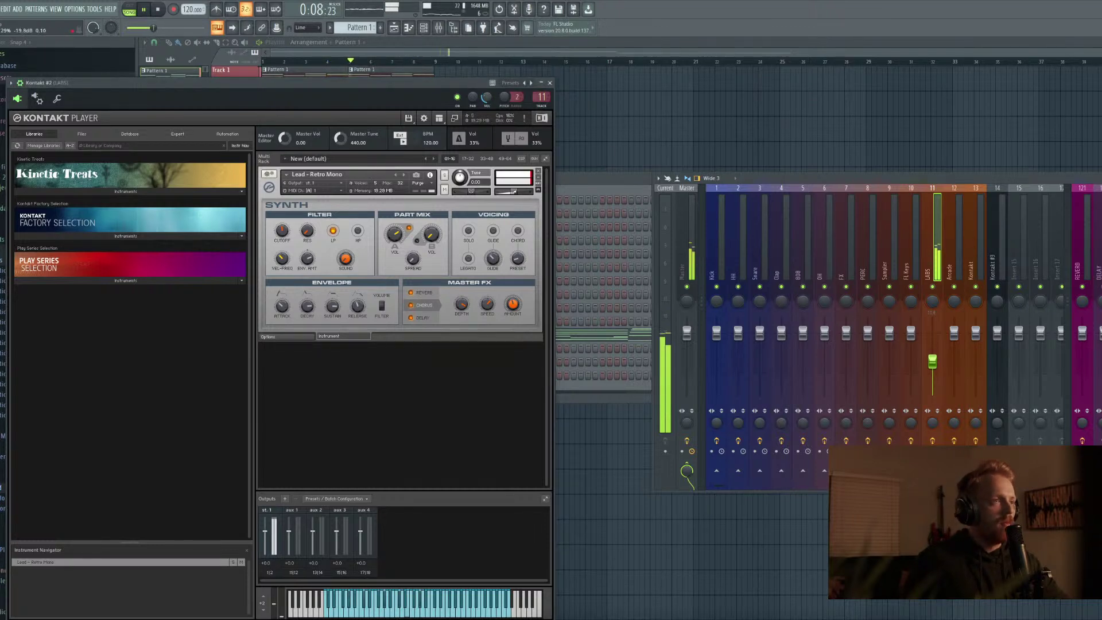
Restart playback, reduce the distortion amount in the LABS track's RC-20 effect, and set its high cut to about 4120 Hz
key("space")
key("space")
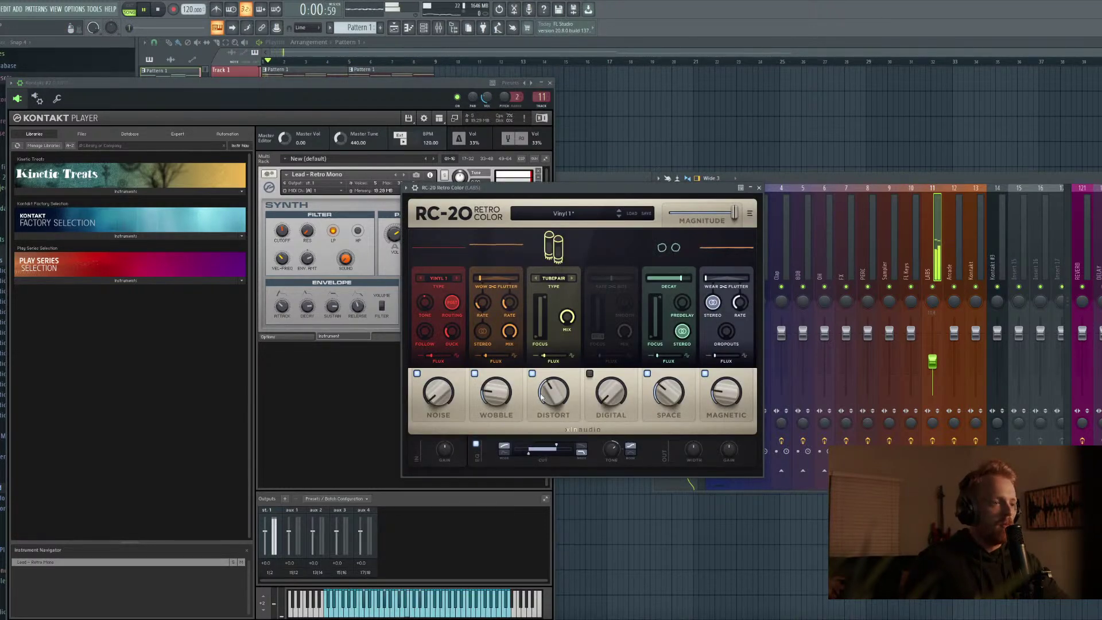
left_click_drag(541, 396, 545, 411)
left_click_drag(529, 453, 564, 447)
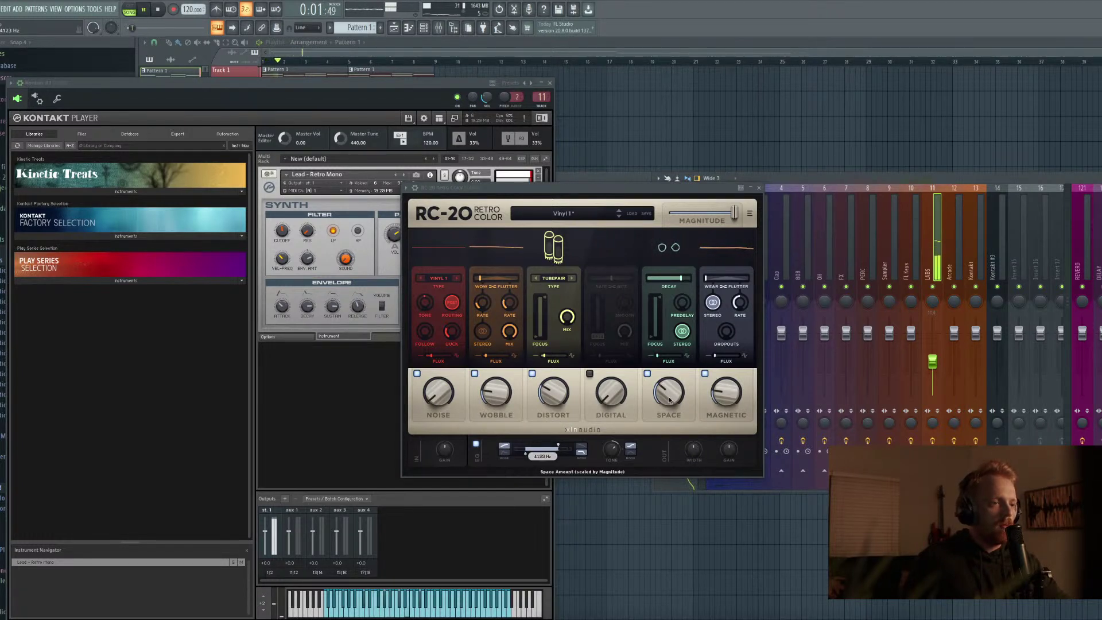
Set RC-20's wobble amount to 25%, turn off its noise module, and stop playback
mouse_move(497, 386)
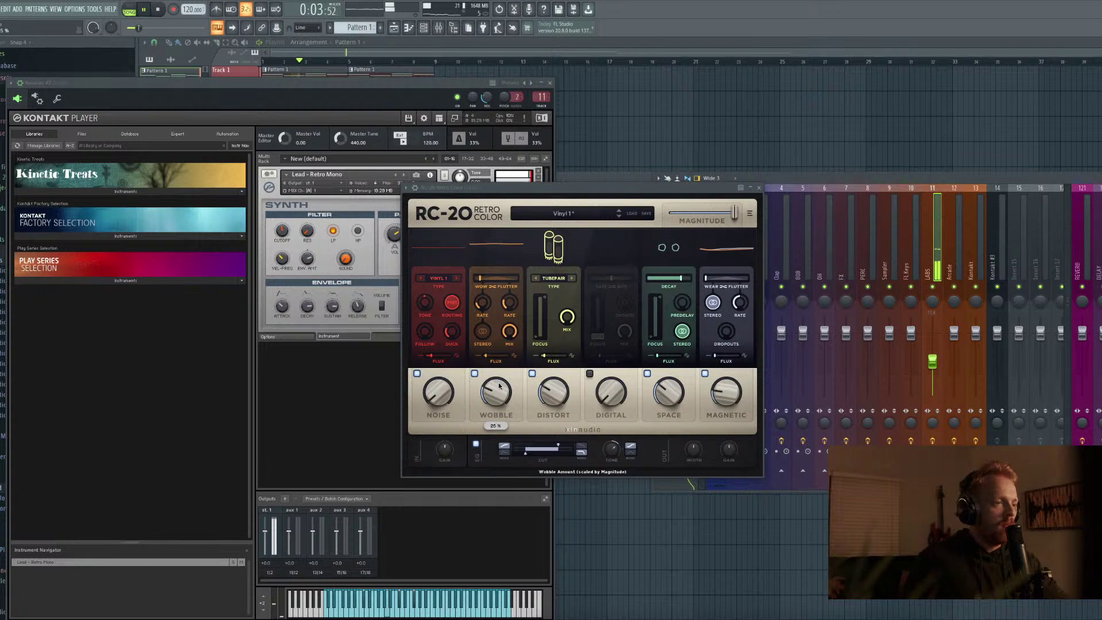
left_click(417, 374)
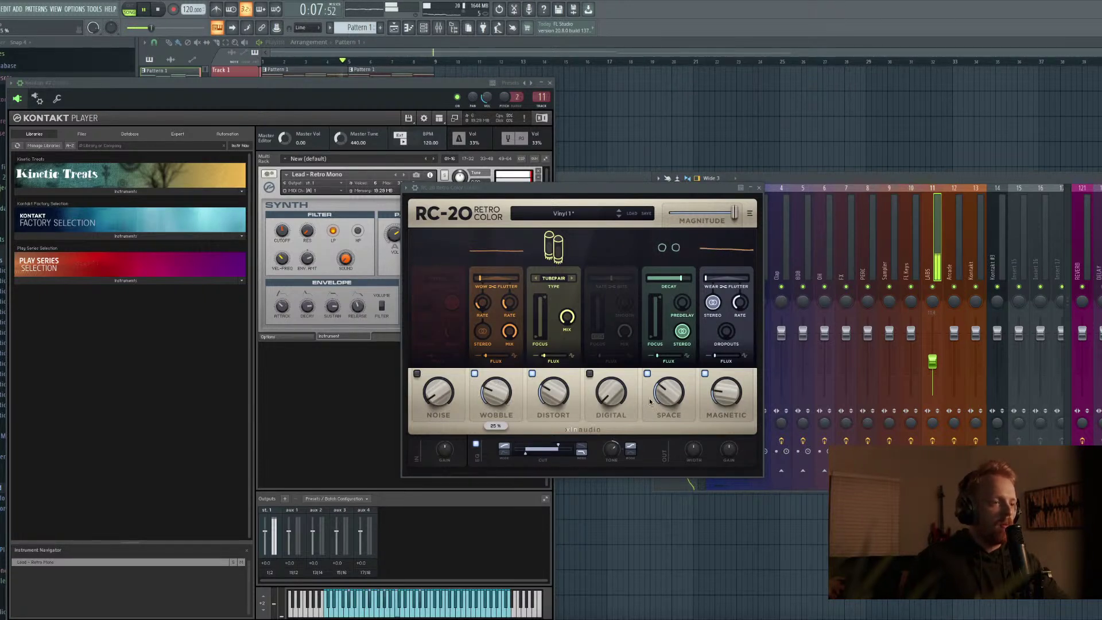
mouse_move(673, 398)
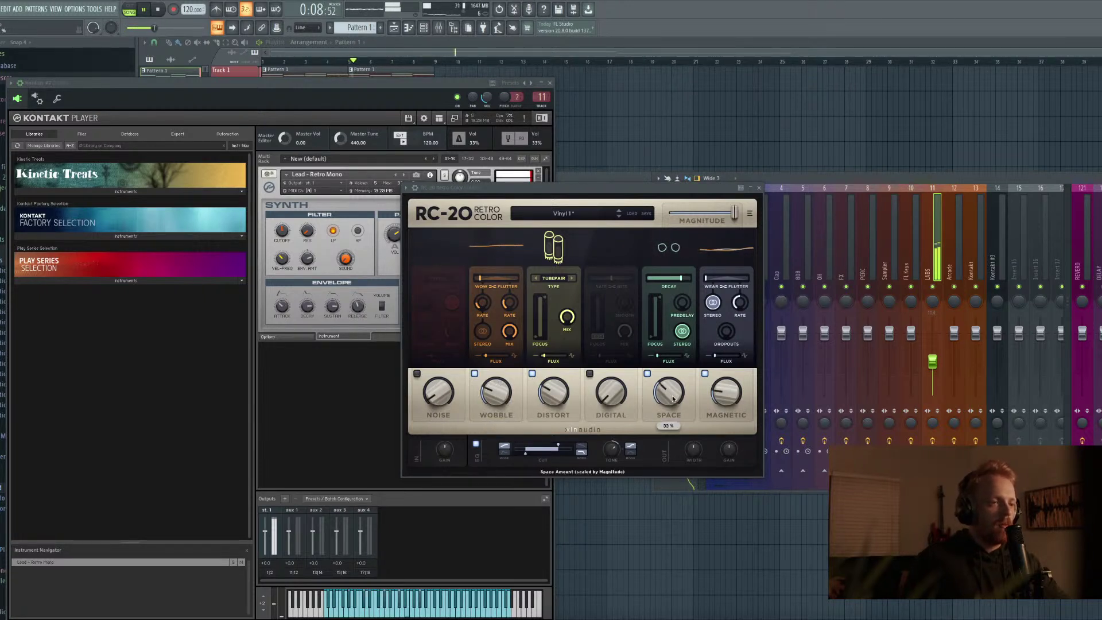
left_click(751, 190)
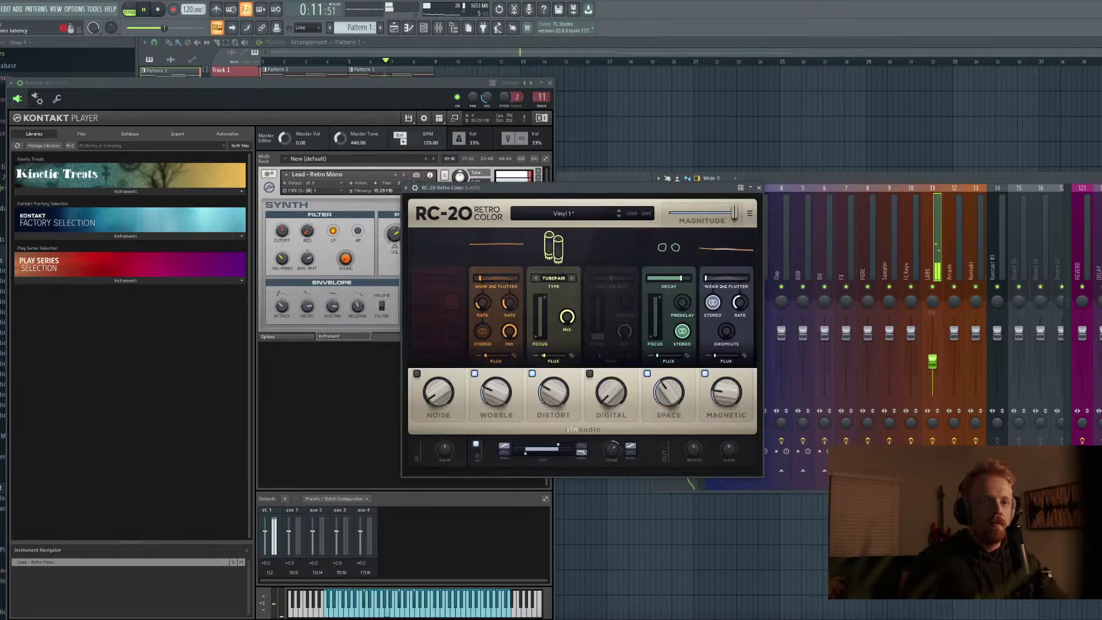
key("space")
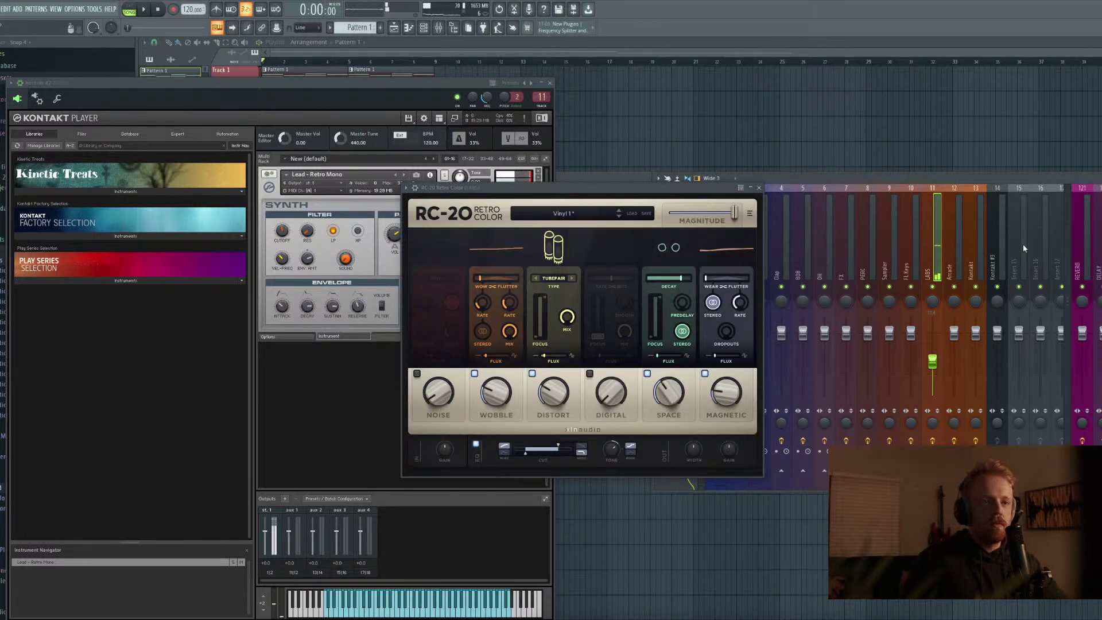
Open the DAW Cassette effect on the LABS track, examine its front and rear controls during playback, and close it
left_click(970, 245)
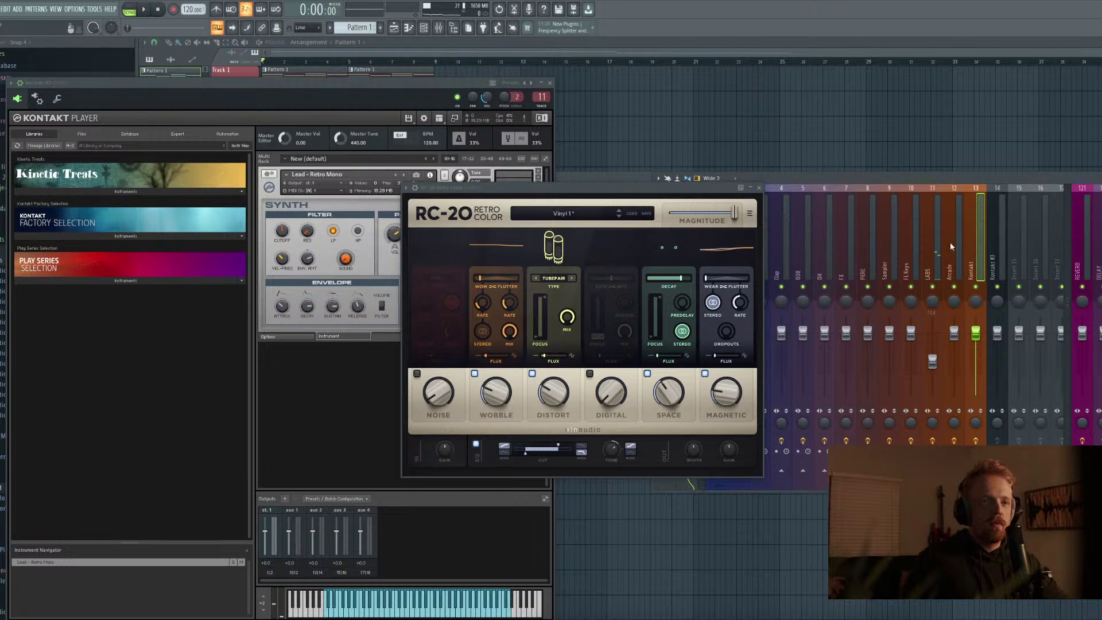
left_click(934, 241)
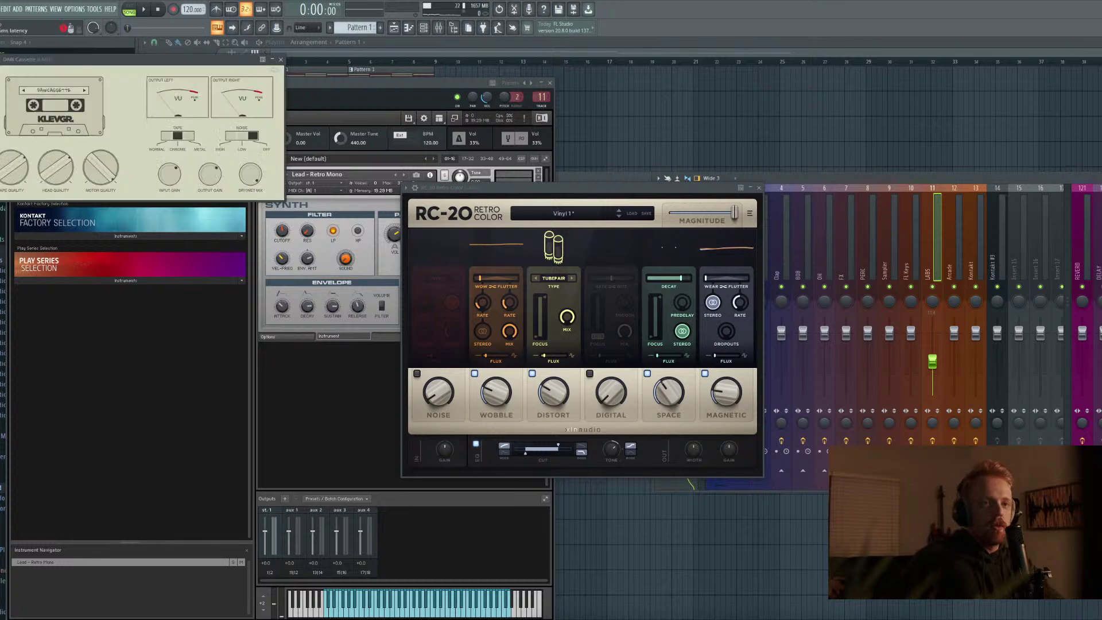
key("space")
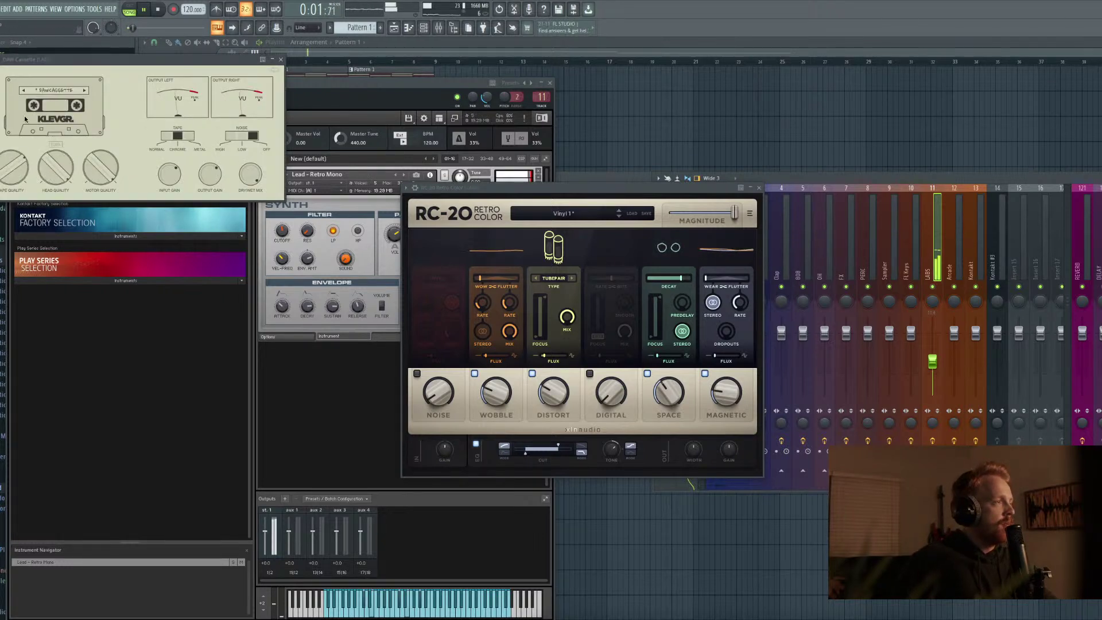
left_click(275, 71)
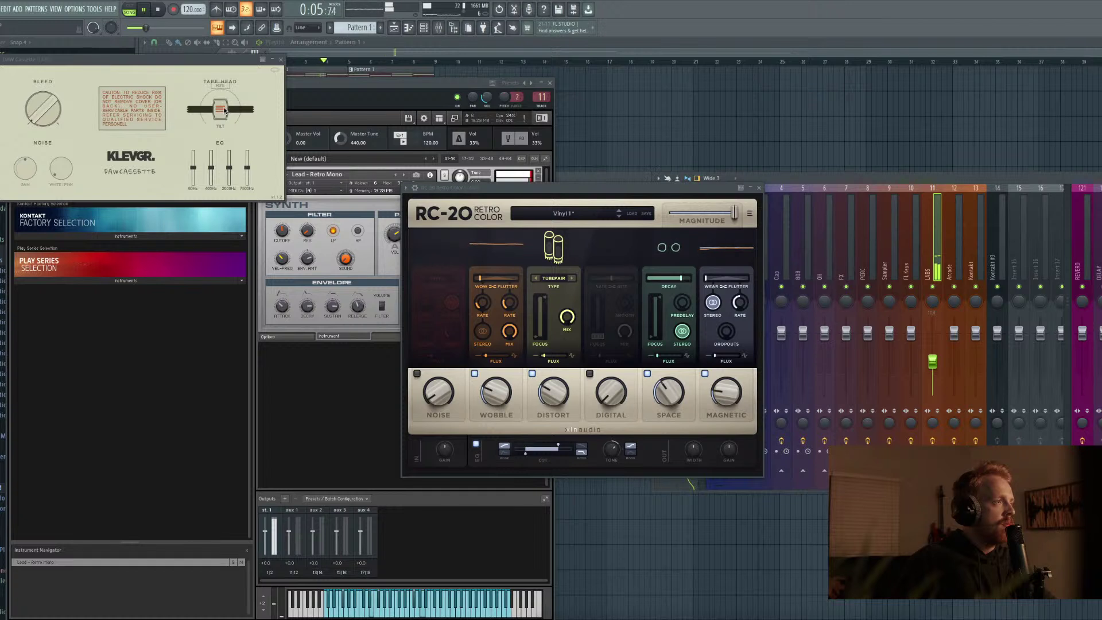
left_click(280, 60)
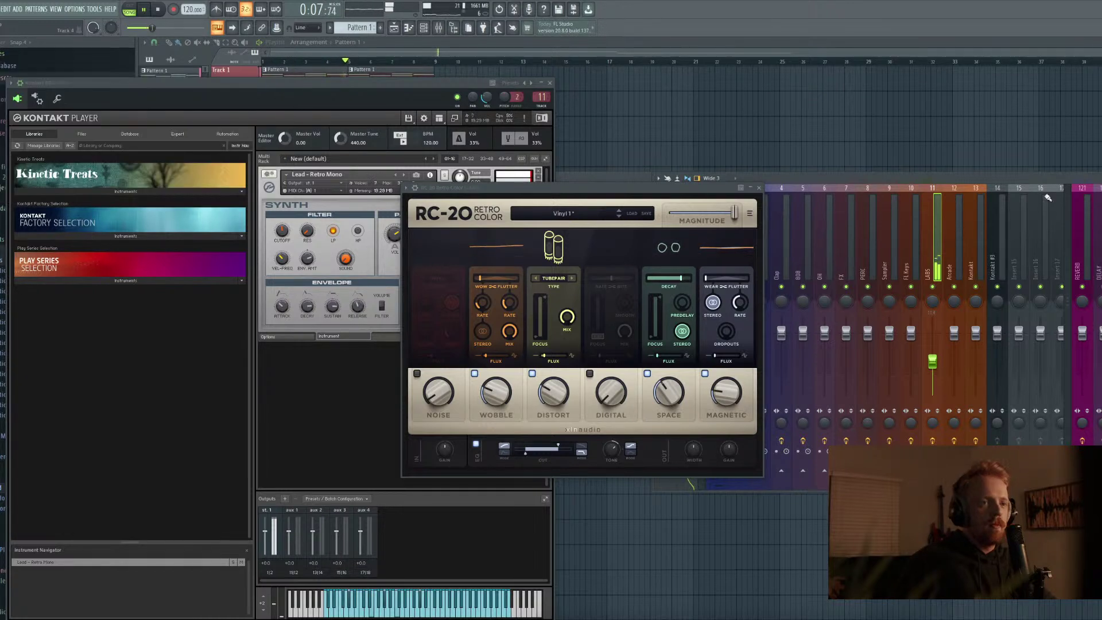
Close the RC-20 and Kontakt #2 windows and stop playback
left_click(758, 188)
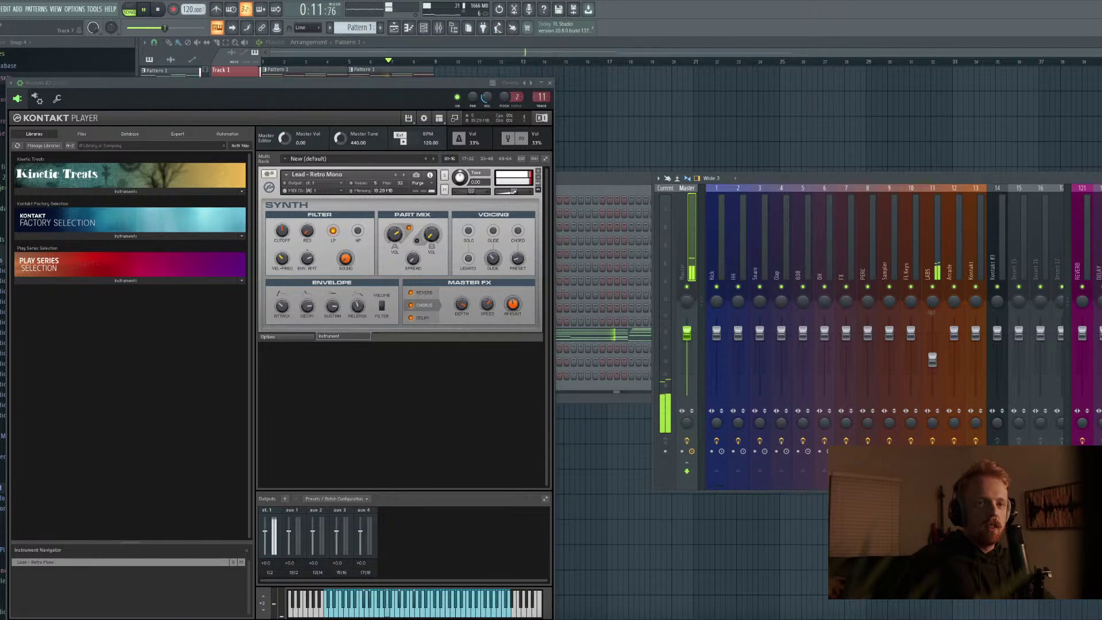
left_click(925, 236)
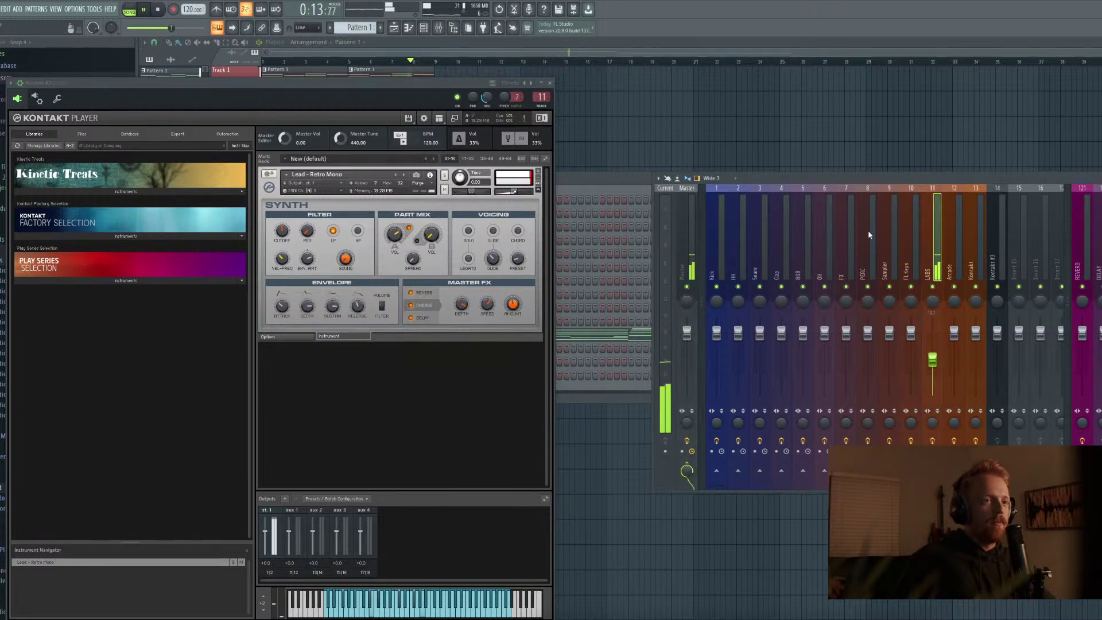
left_click(549, 82)
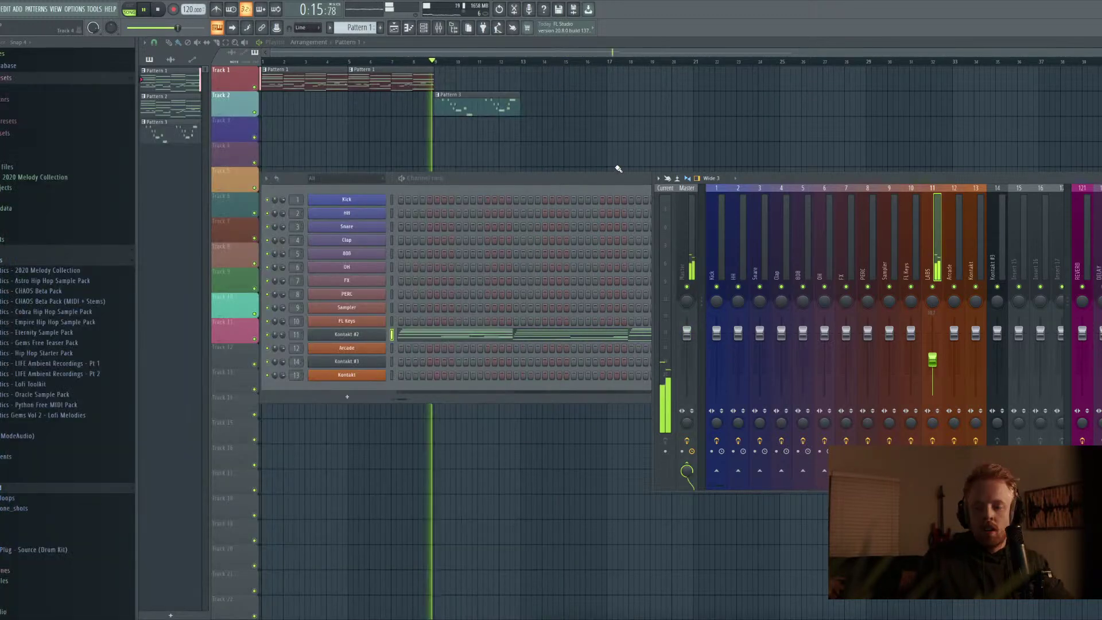
key("space")
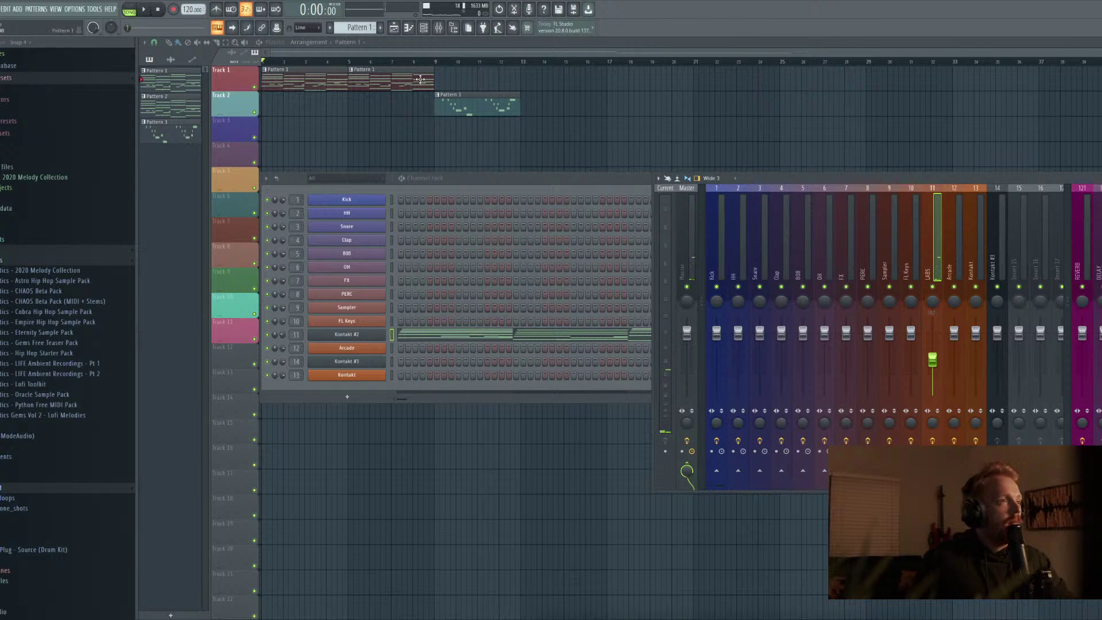
Place Pattern 1 clips at bars 9 and 13 on Track 1 and a Pattern 3 clip at bar 13 on Track 2
key("F12")
left_click(444, 77)
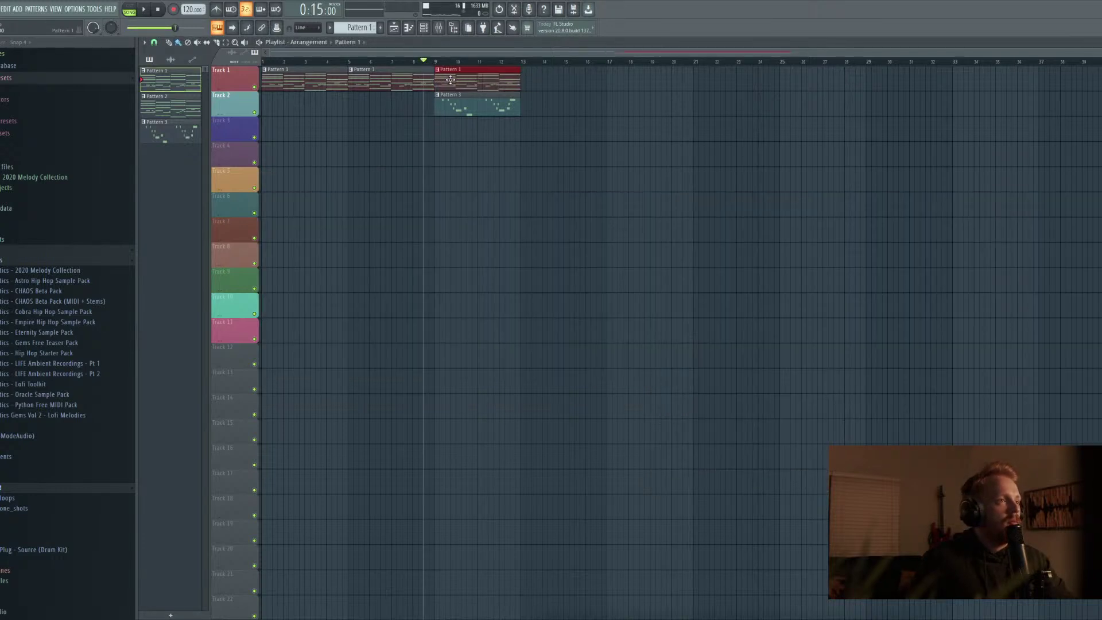
key("space")
left_click(523, 83)
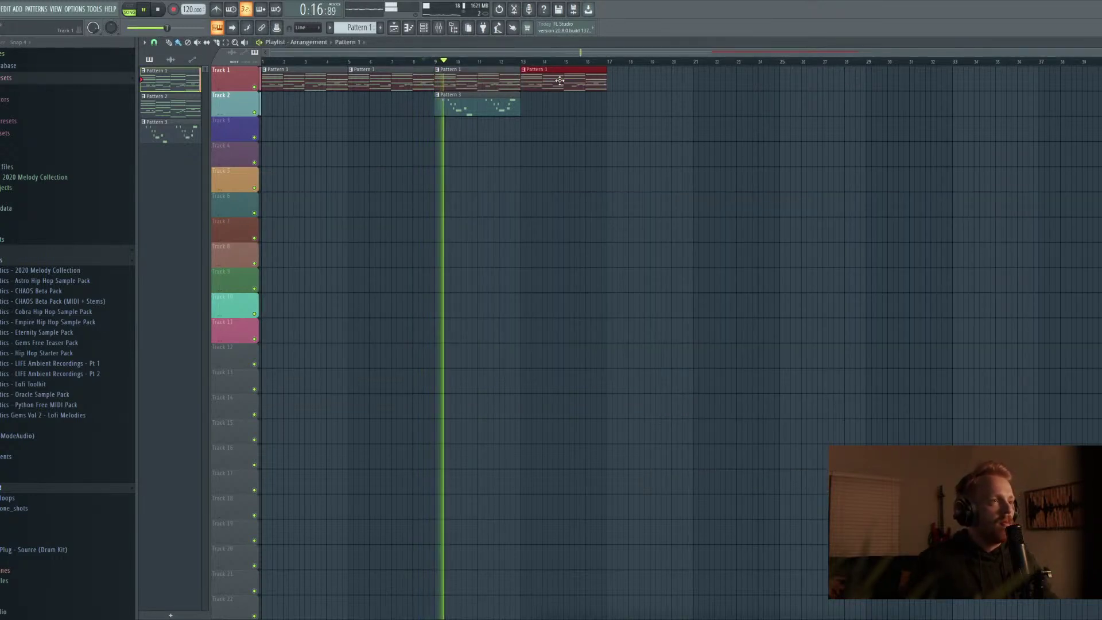
left_click(512, 113)
left_click_drag(526, 128, 527, 103)
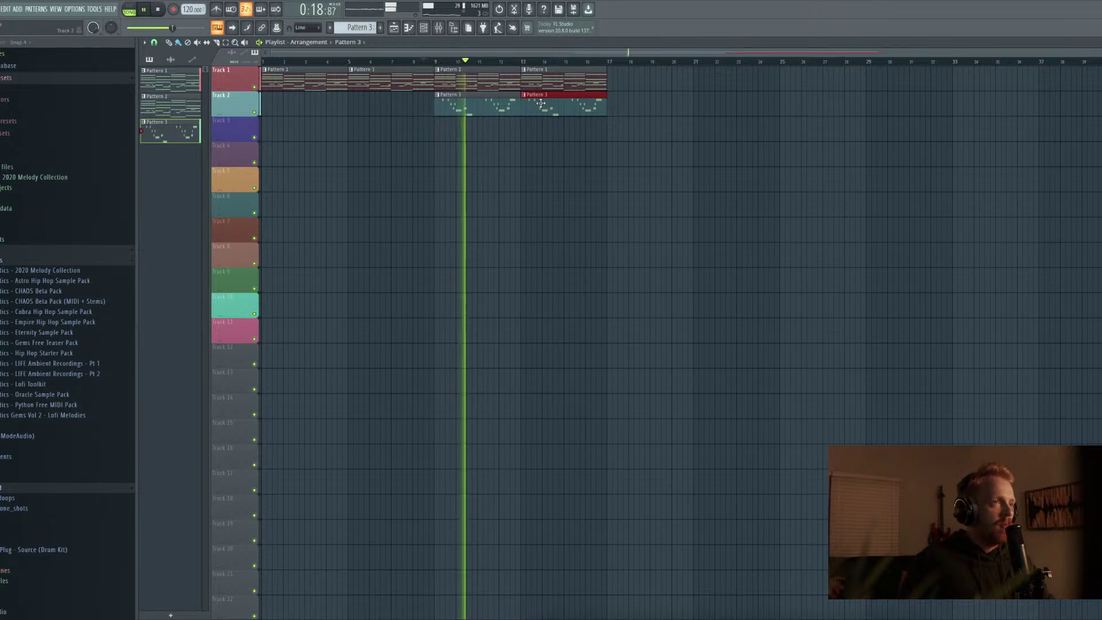
Raise the LABS fader slightly, lower the Kontakt #3 fader on mixer track 14 slightly, and stop playback
left_click(446, 28)
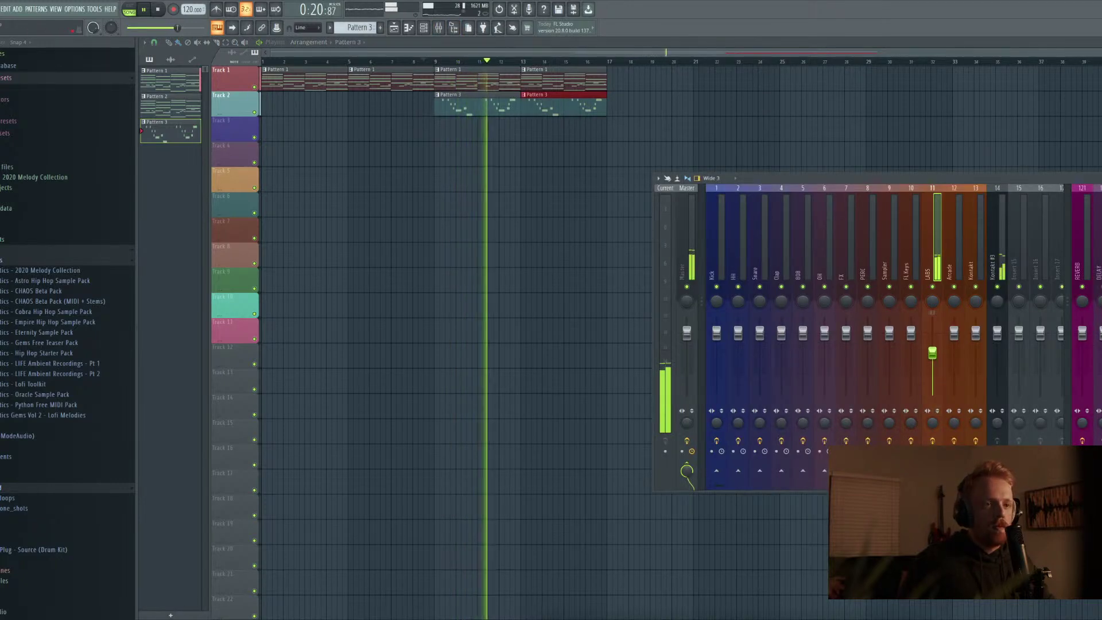
left_click_drag(997, 338, 998, 349)
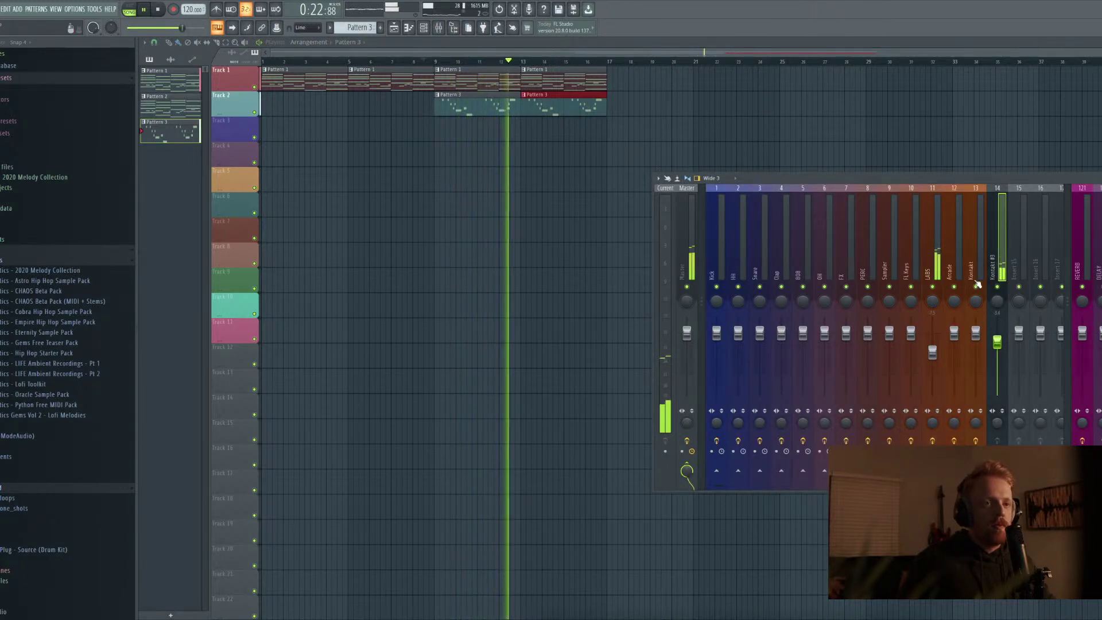
key("space")
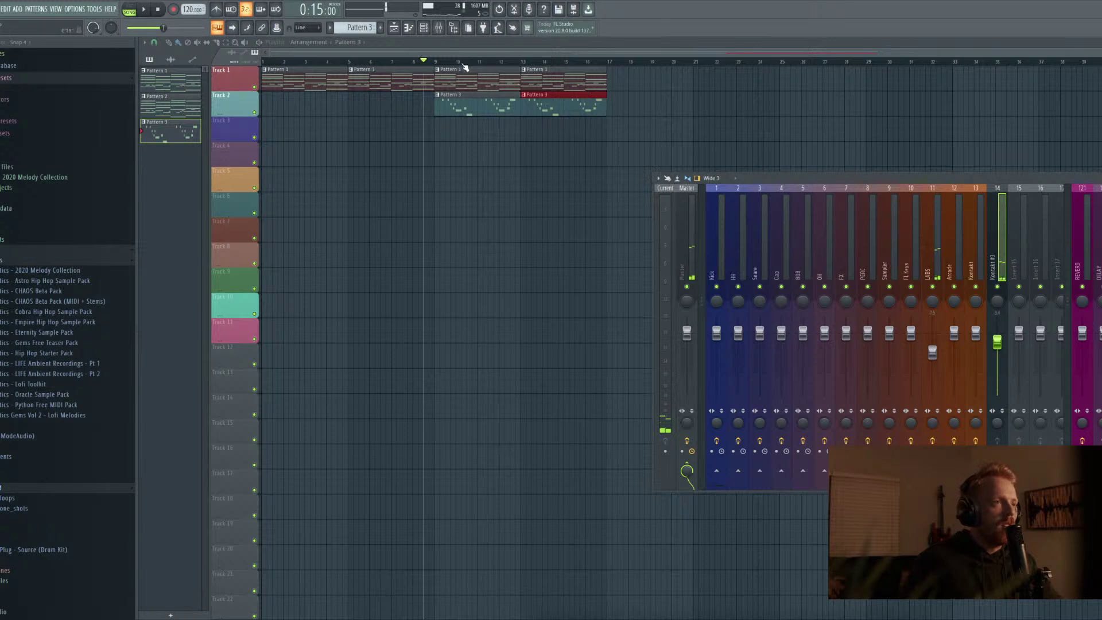
Open Pattern 1's Kontakt #2 chords in the piano roll and play them in pattern mode
left_click(429, 28)
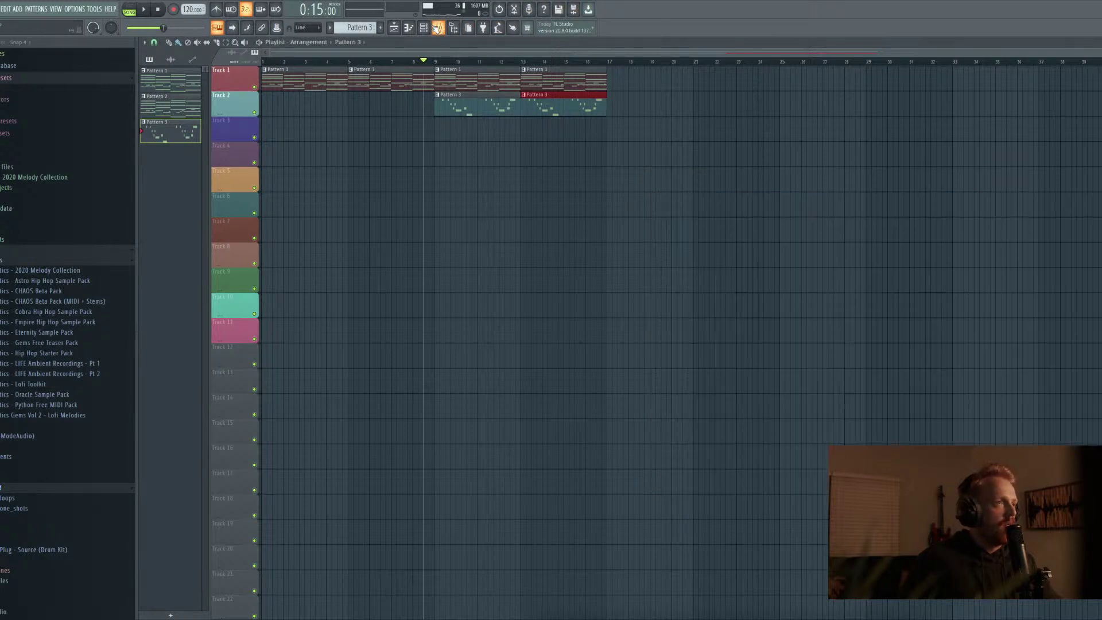
left_click(429, 28)
left_click(429, 28)
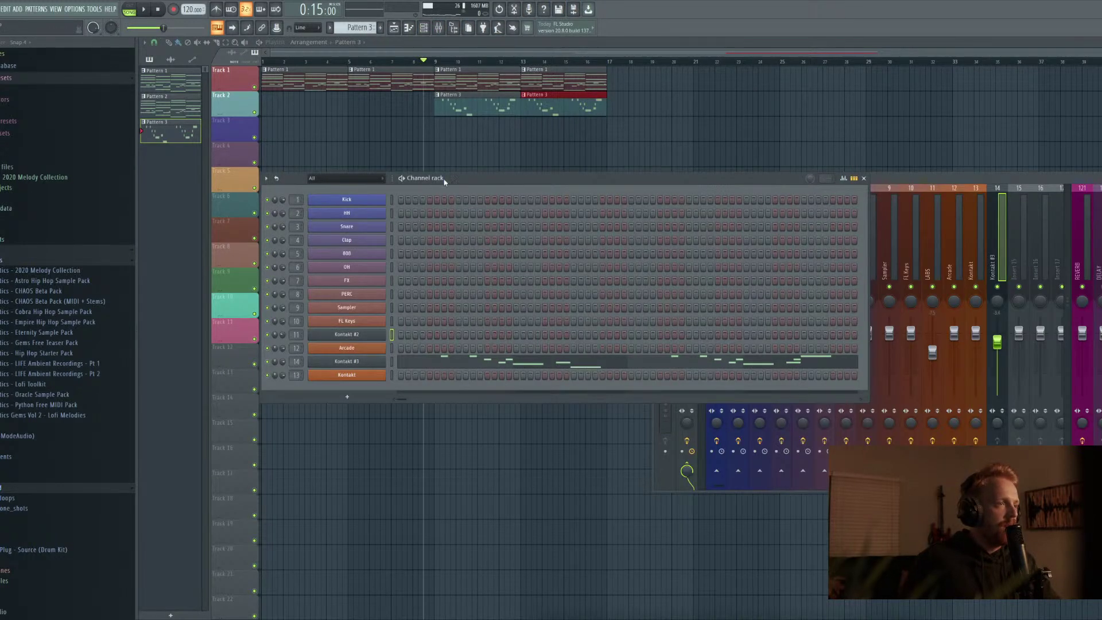
double_click(459, 88)
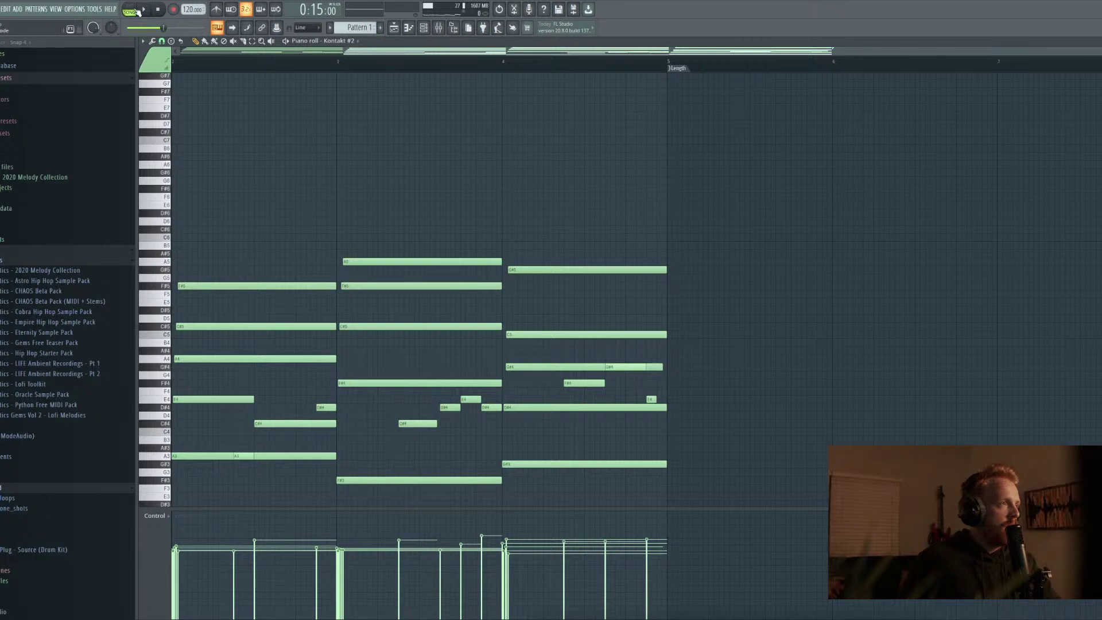
left_click(137, 12)
key("space")
scroll(755, 57, "down", 3)
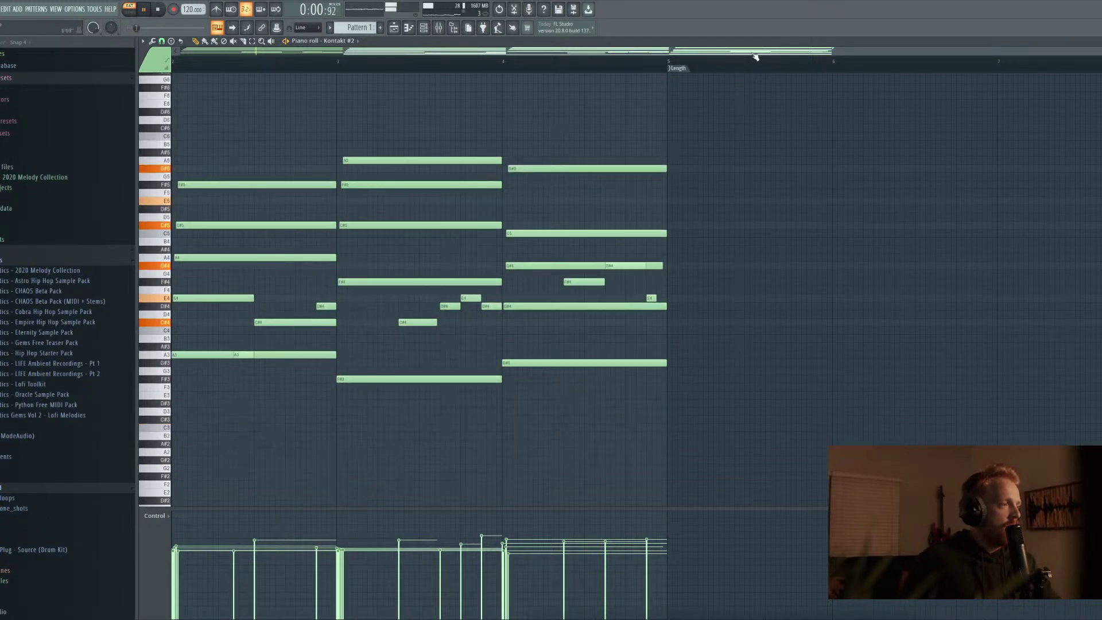
key("space")
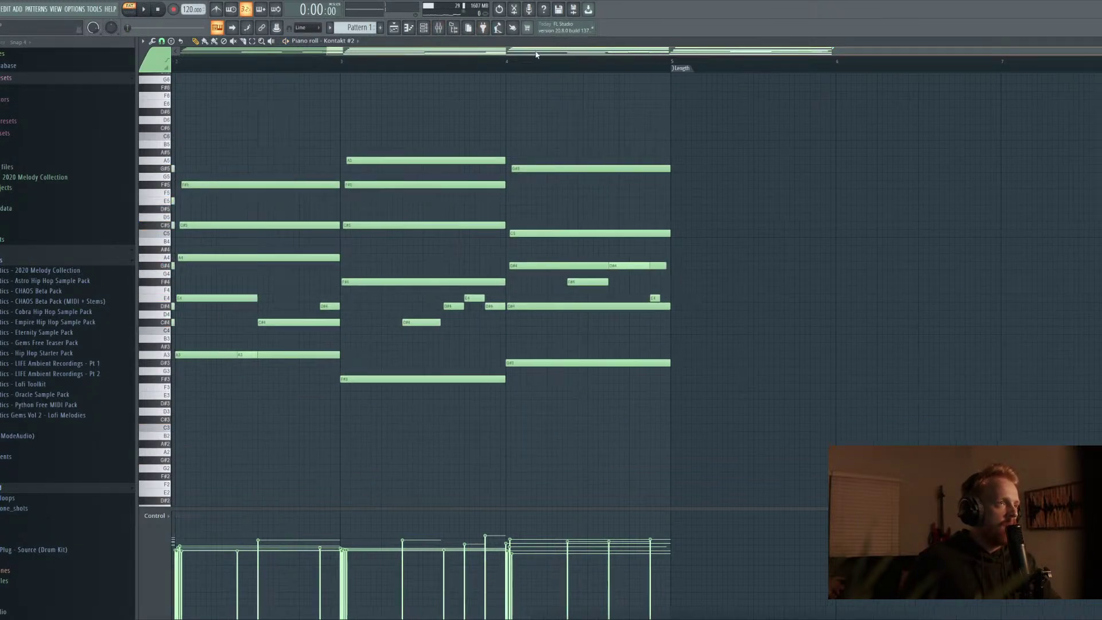
Try transposing all of Pattern 1's Kontakt #2 chord notes down an octave and play them
scroll(367, 218, "left", 2)
key("ctrl+a")
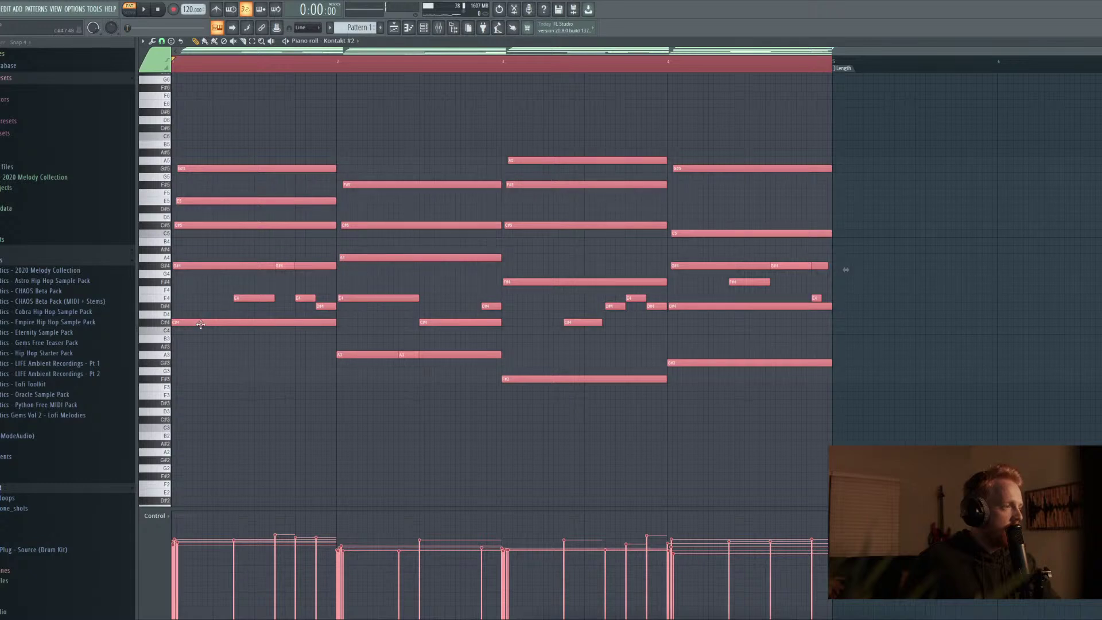
key("ctrl+Down")
key("space")
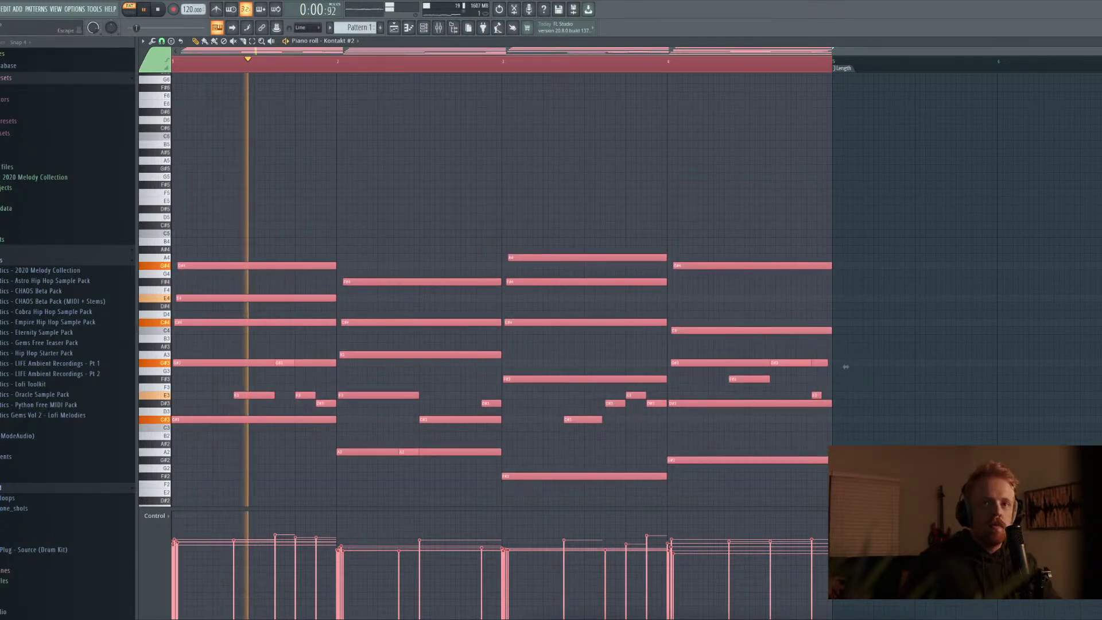
key("space")
key("F7")
left_click(419, 335)
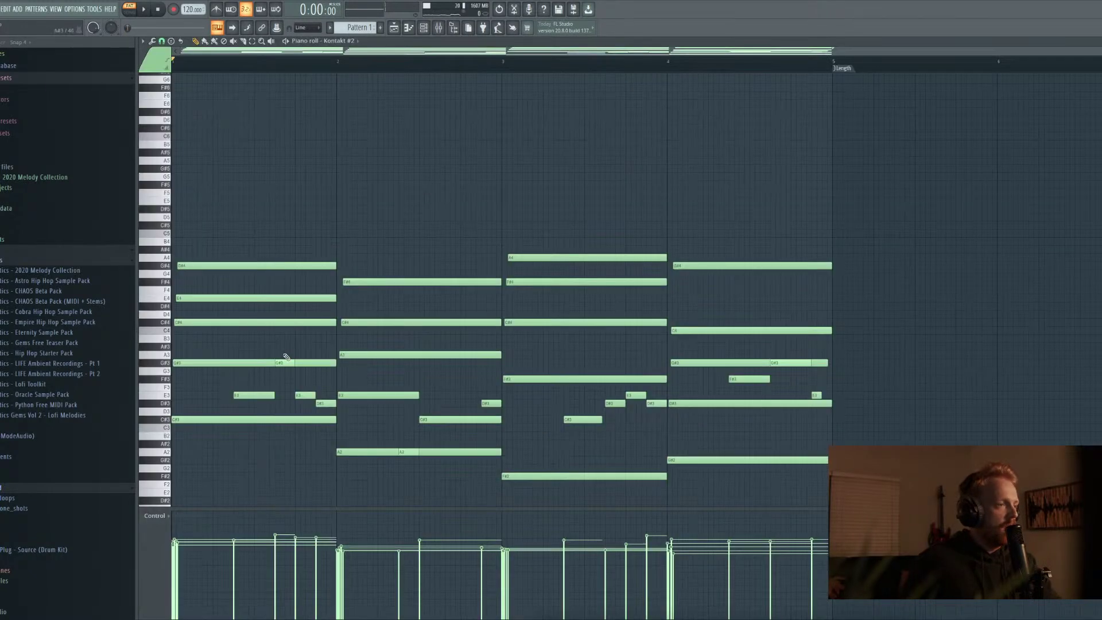
Transpose all chord notes back up an octave, play them briefly, and close the piano roll
key("ctrl+a")
scroll(843, 345, "down", 4)
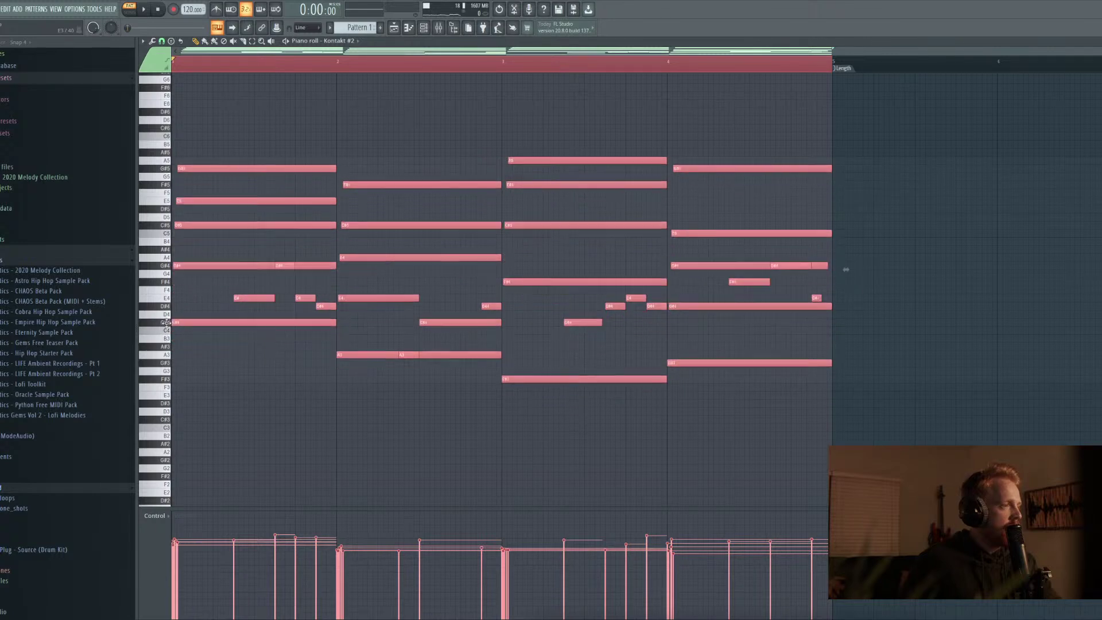
key("space")
key("space")
key("F7")
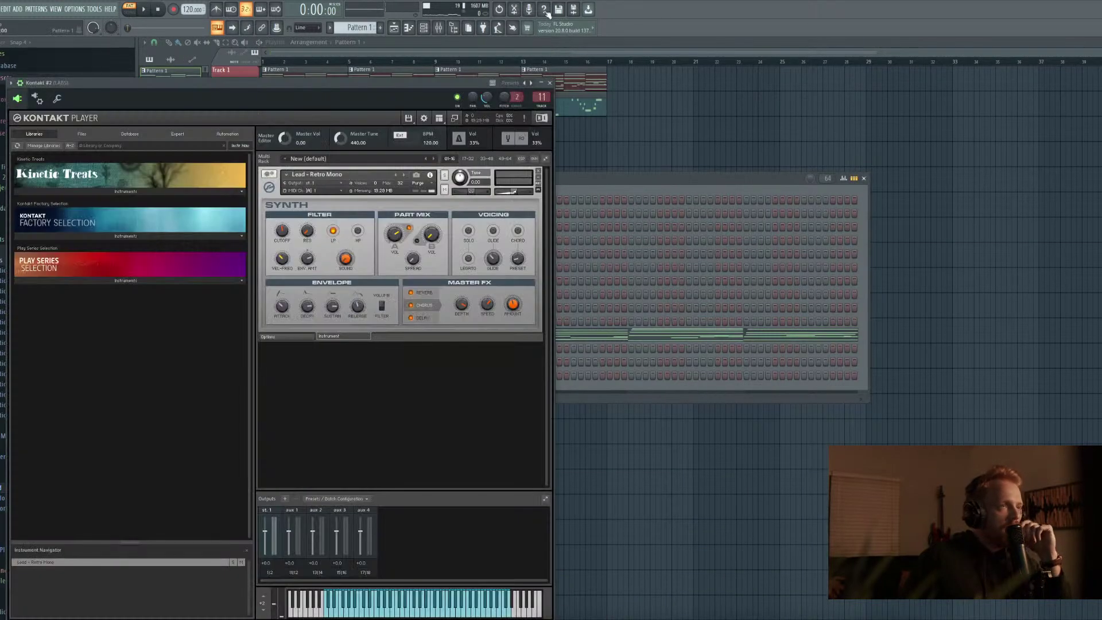
Bring up RC-20 from the LABS mixer track, play Pattern 1, and close the DAW Cassette window
left_click(347, 334)
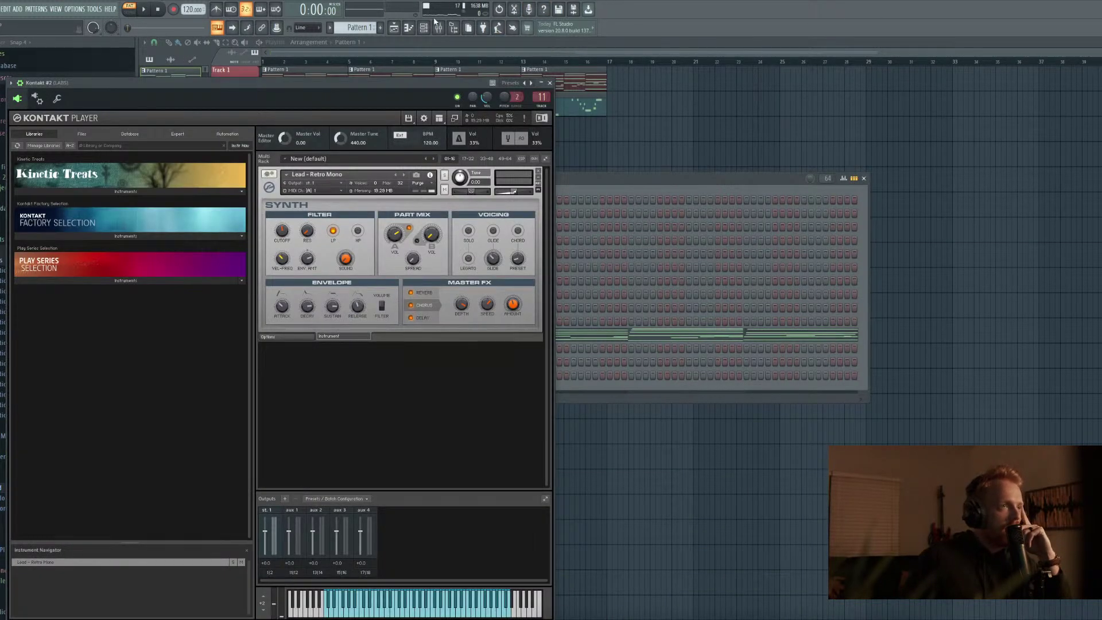
left_click(452, 30)
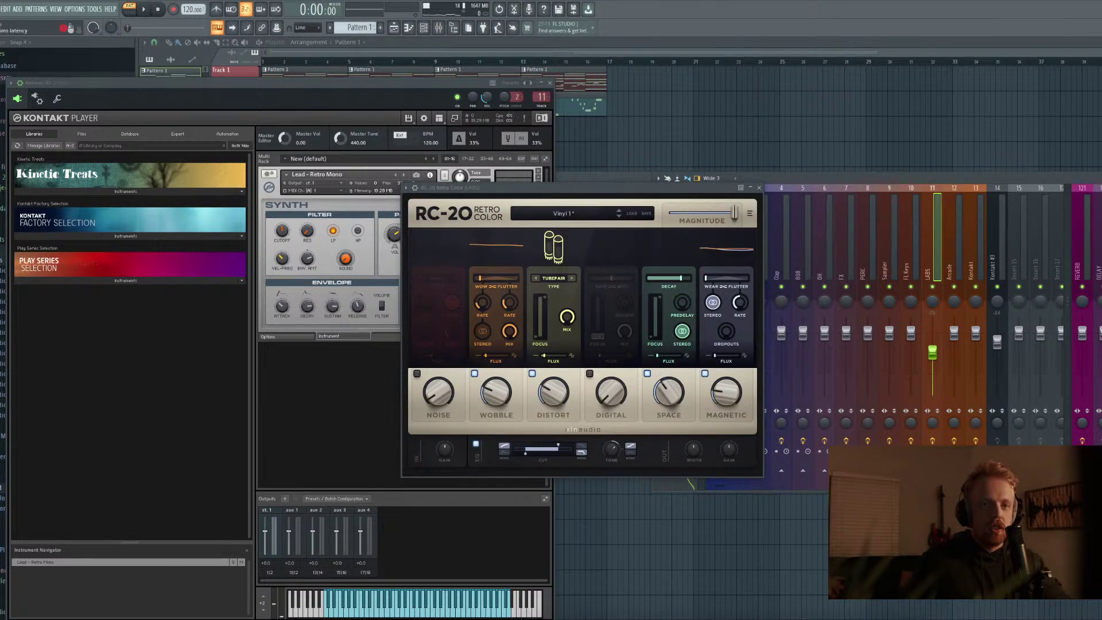
key("space")
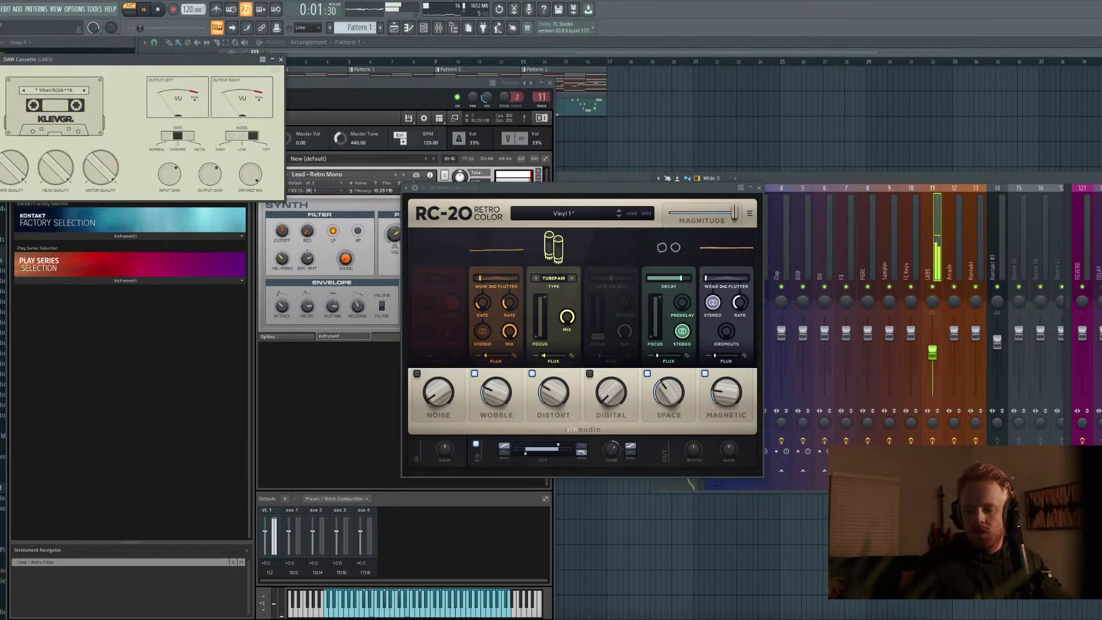
left_click(281, 59)
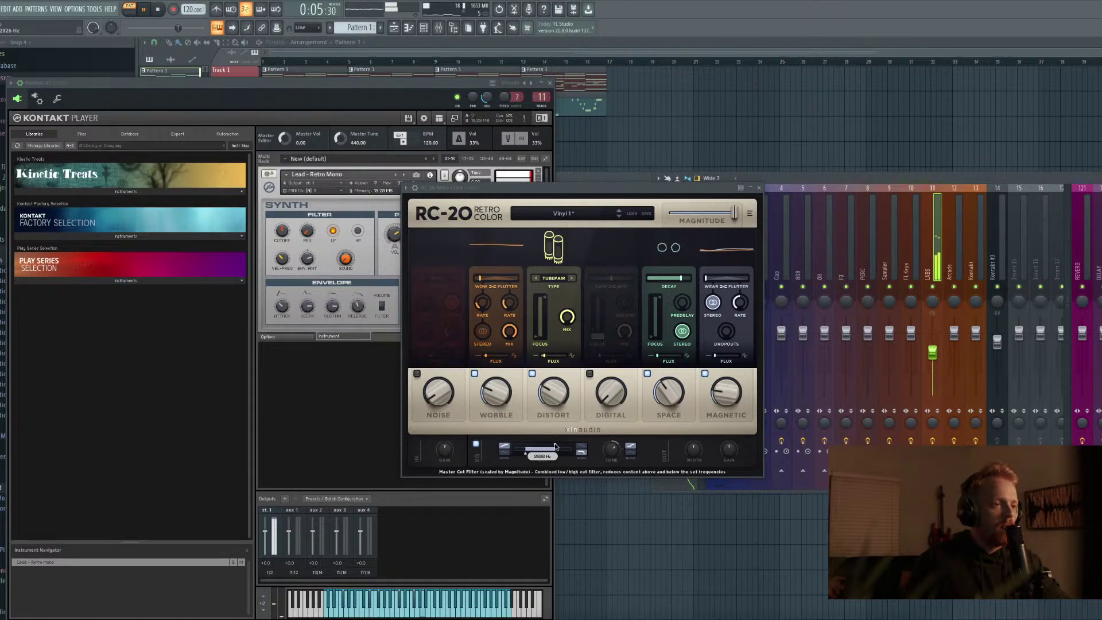
Adjust RC-20 on the LABS track: set Space to 0%, Wobble to 31%, and stereo Width to about 130%
mouse_move(604, 454)
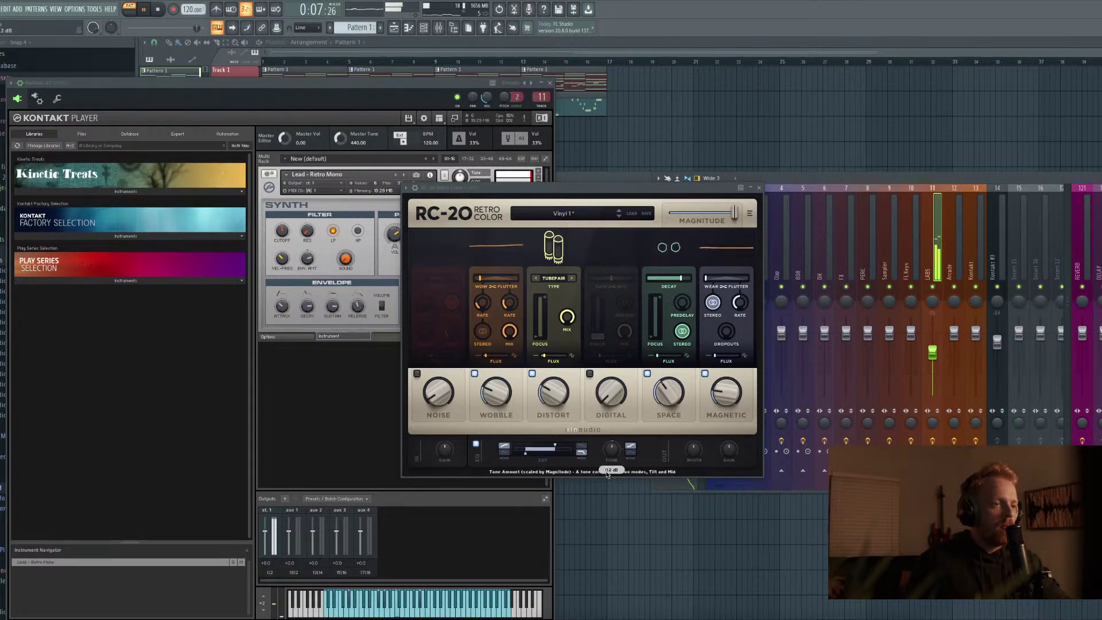
mouse_move(666, 442)
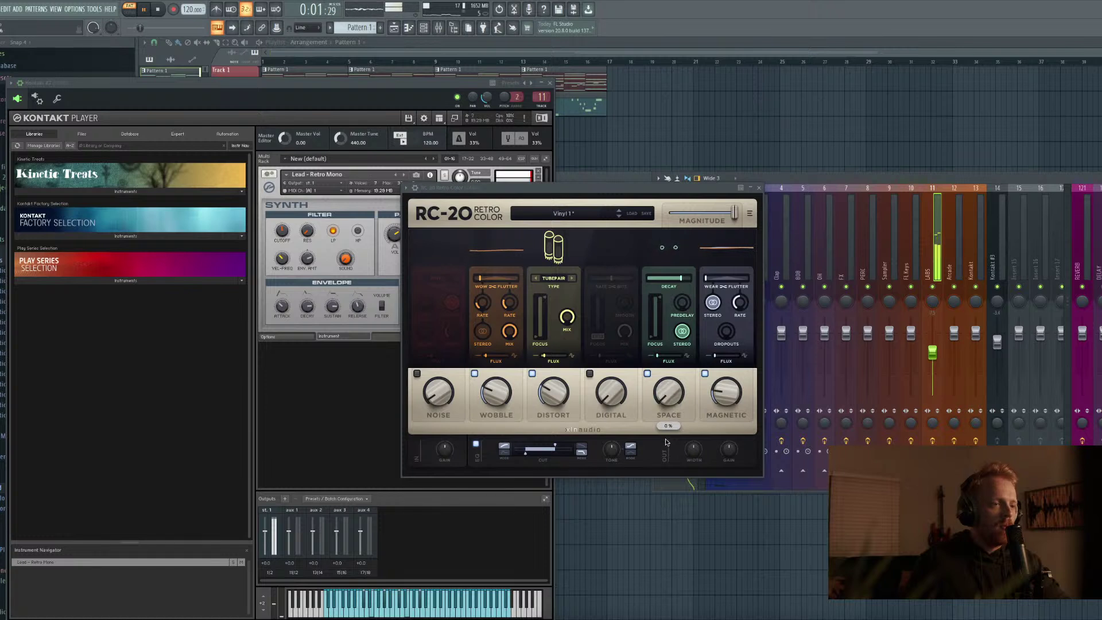
mouse_move(491, 403)
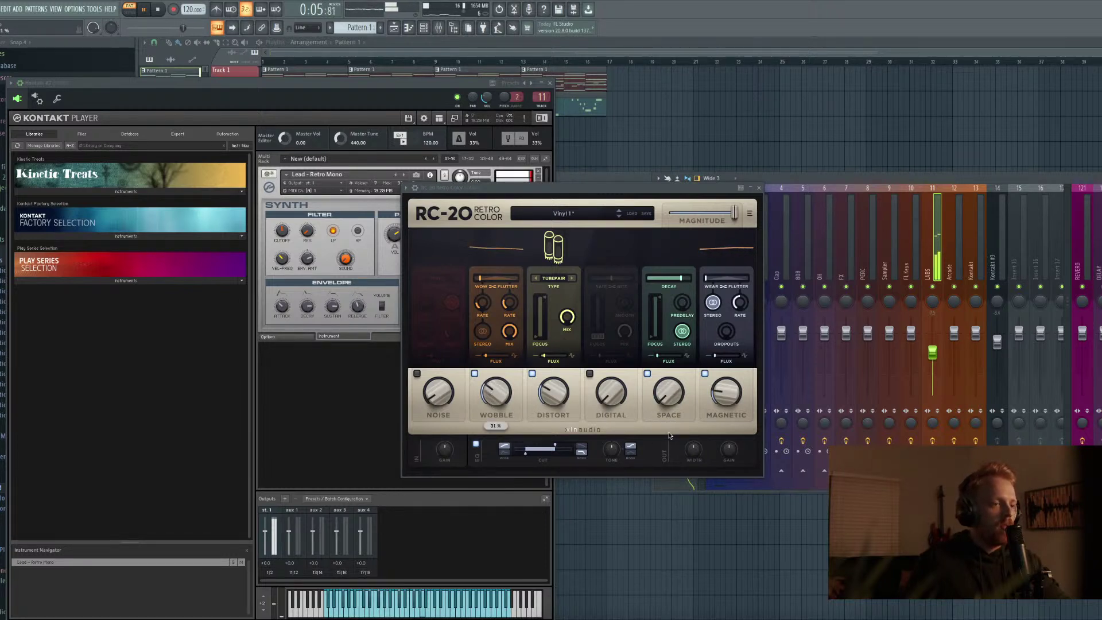
mouse_move(693, 451)
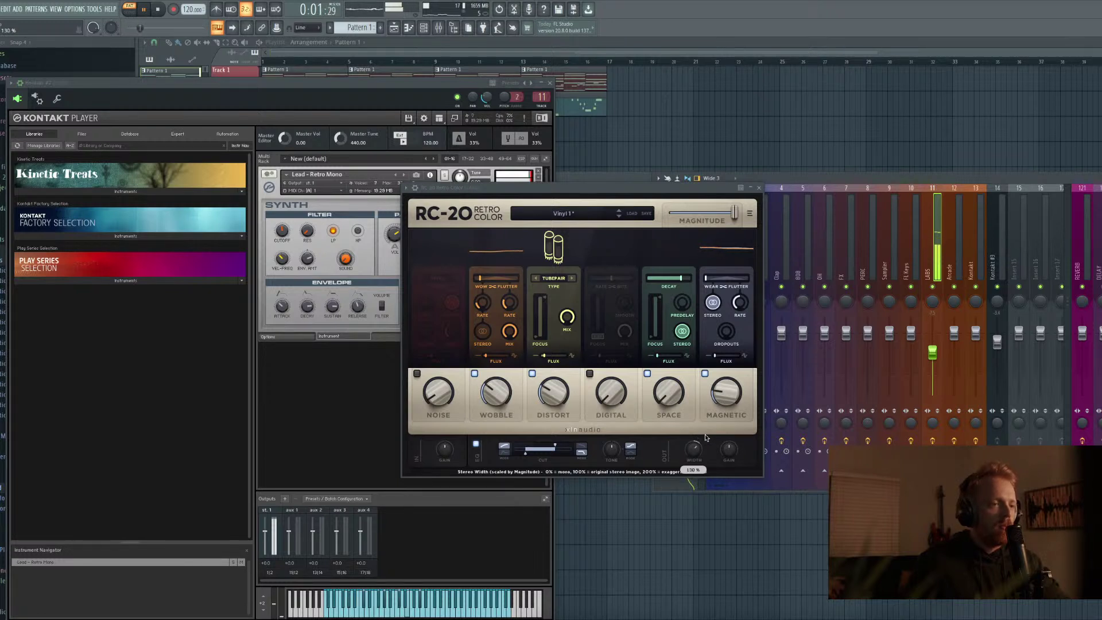
left_click_drag(705, 437, 705, 441)
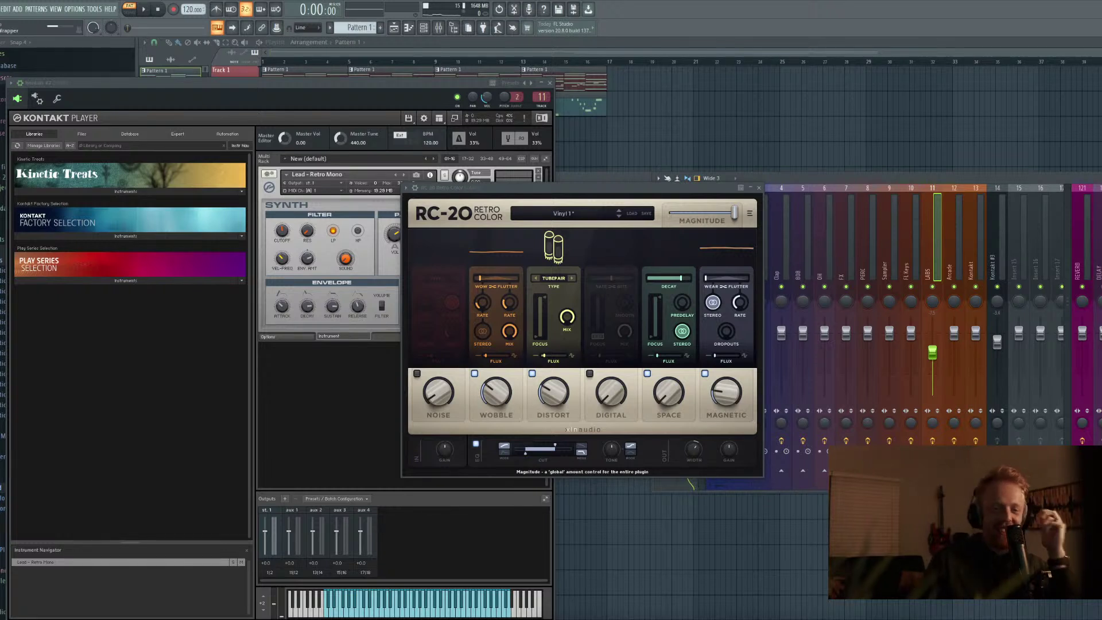
Play Pattern 1 with Pro-MB open on the LABS track, browse its preset categories, and stop playback
key("space")
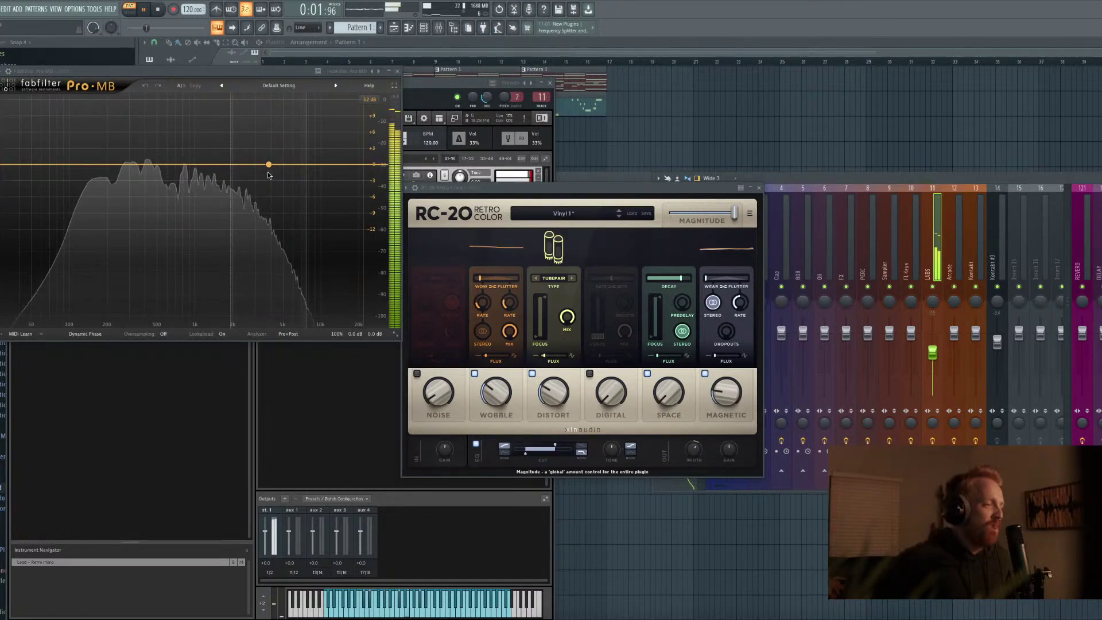
left_click(278, 86)
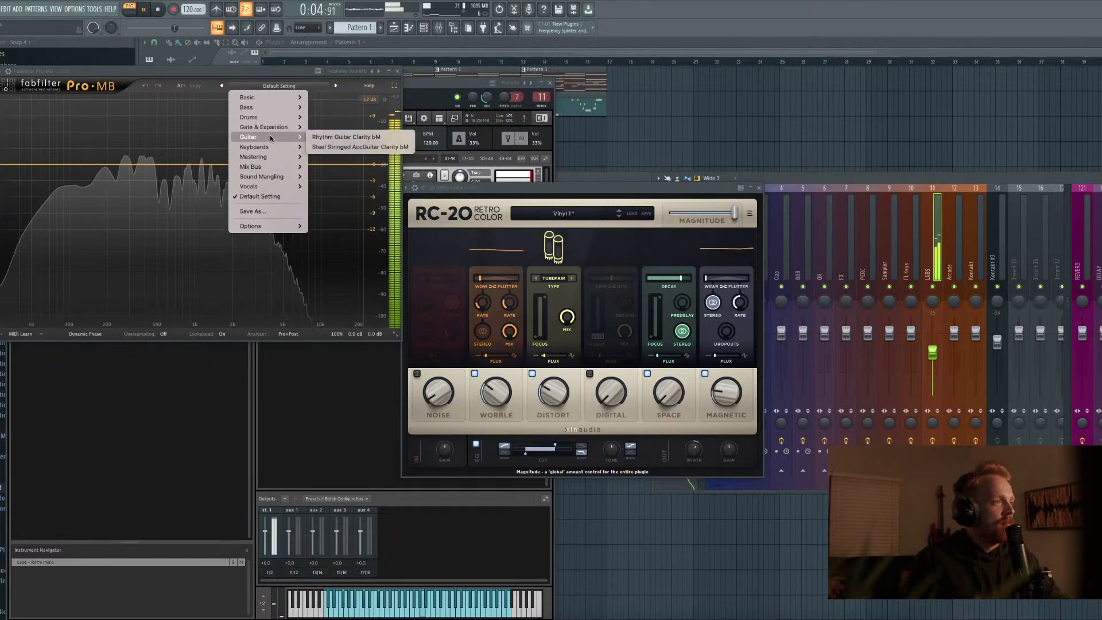
mouse_move(260, 107)
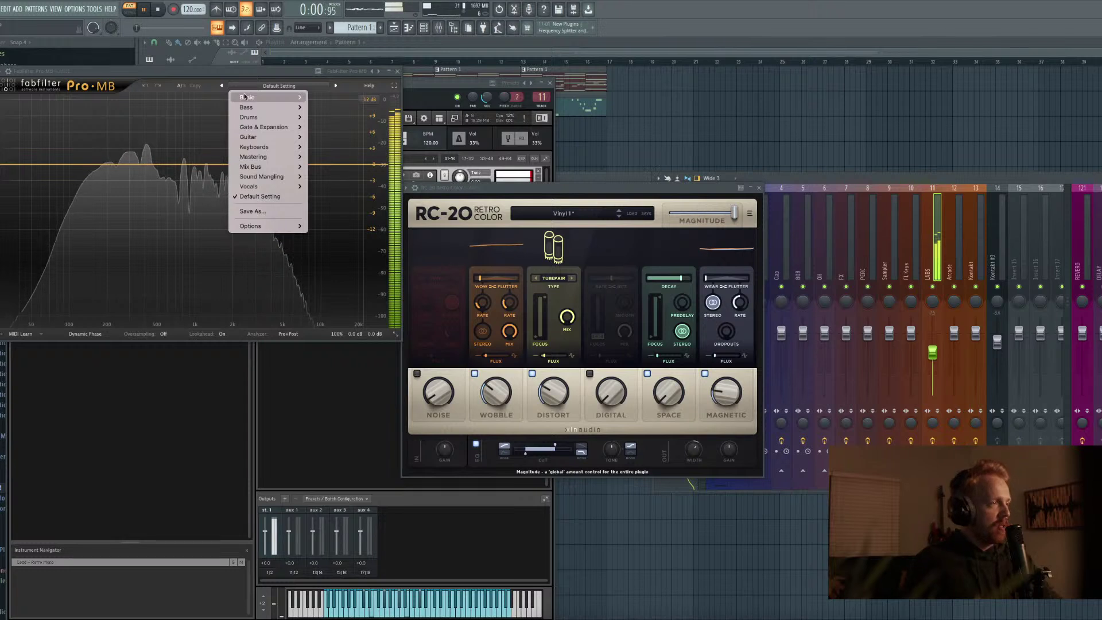
left_click(250, 69)
left_click(294, 64)
key("space")
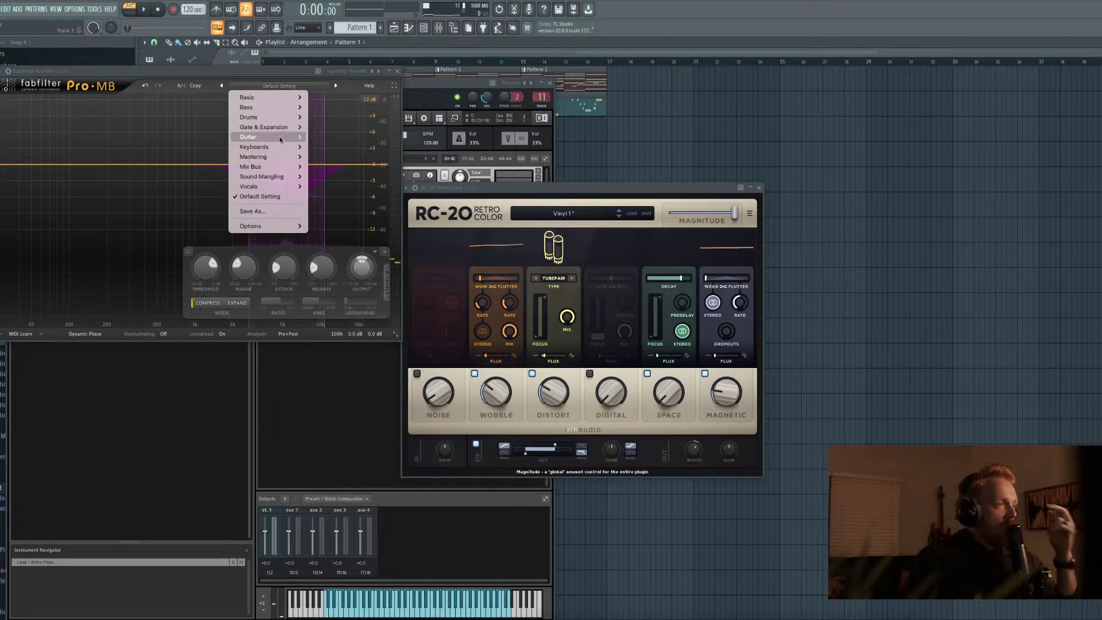
Try Pro-MB's Basic preset 2 Full Bands on the LABS track
mouse_move(274, 156)
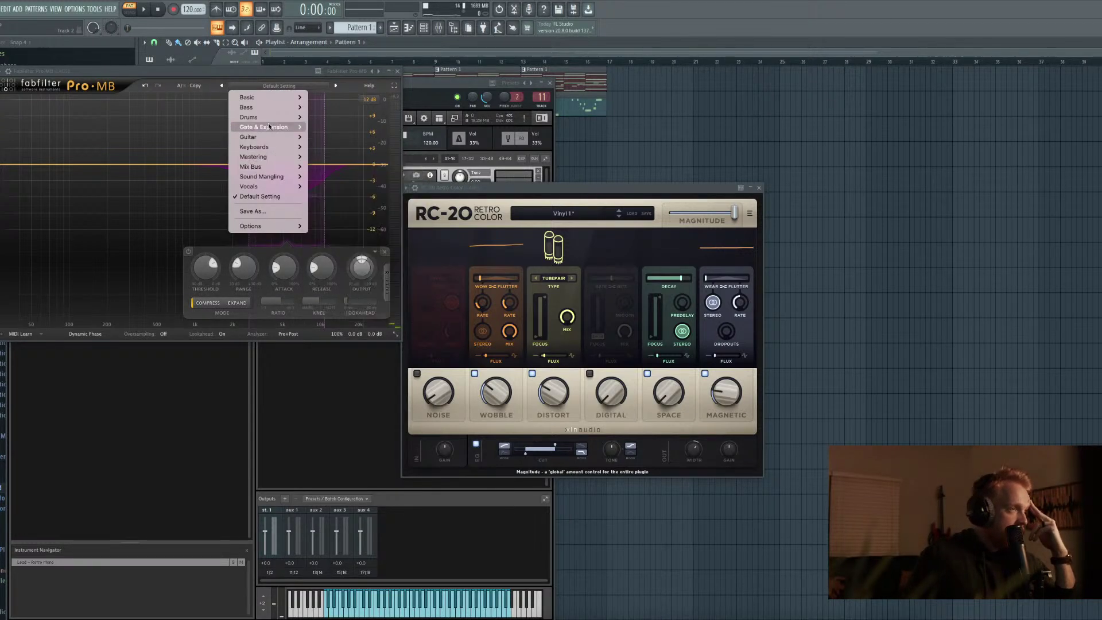
mouse_move(308, 100)
left_click(352, 107)
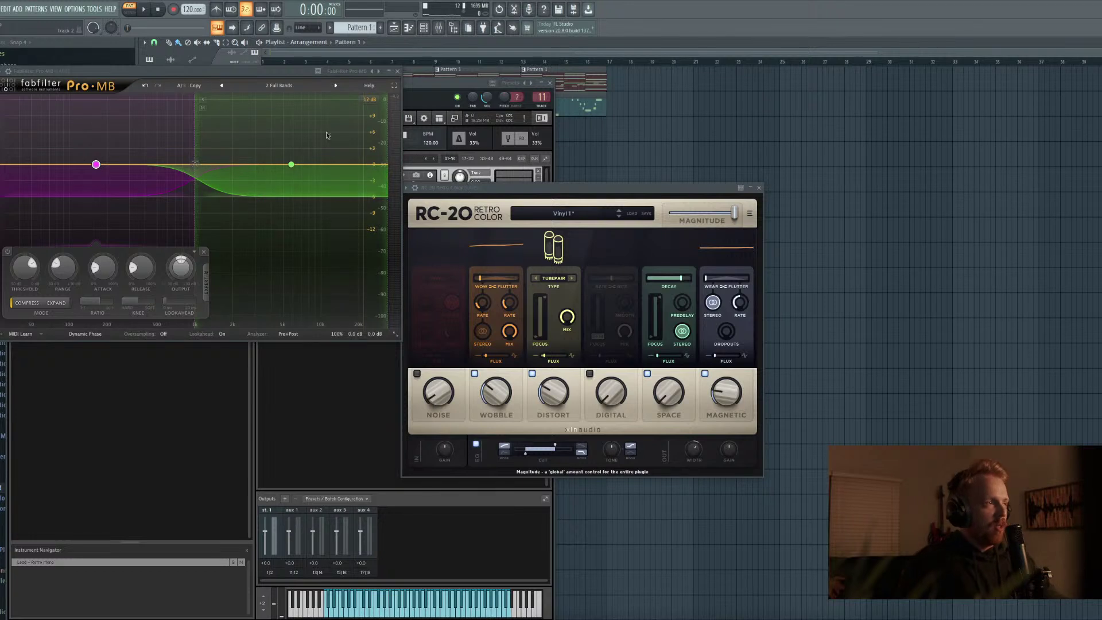
Load Pro-MB's Basic preset 3 Full Bands and lower the middle band's level slightly during playback
left_click(276, 85)
mouse_move(272, 103)
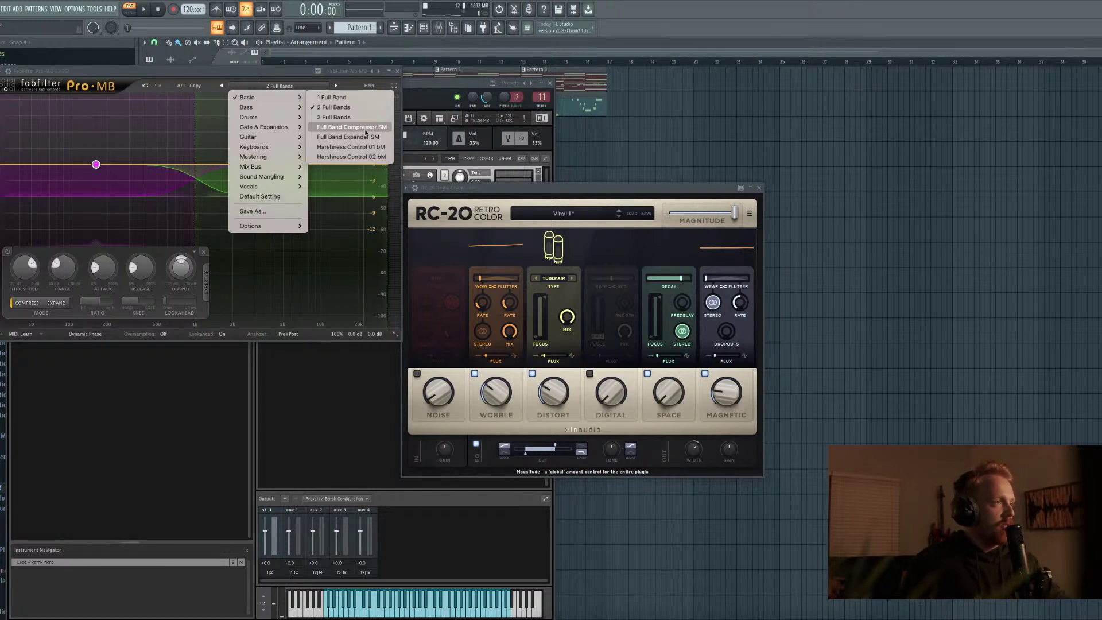
left_click(336, 117)
key("space")
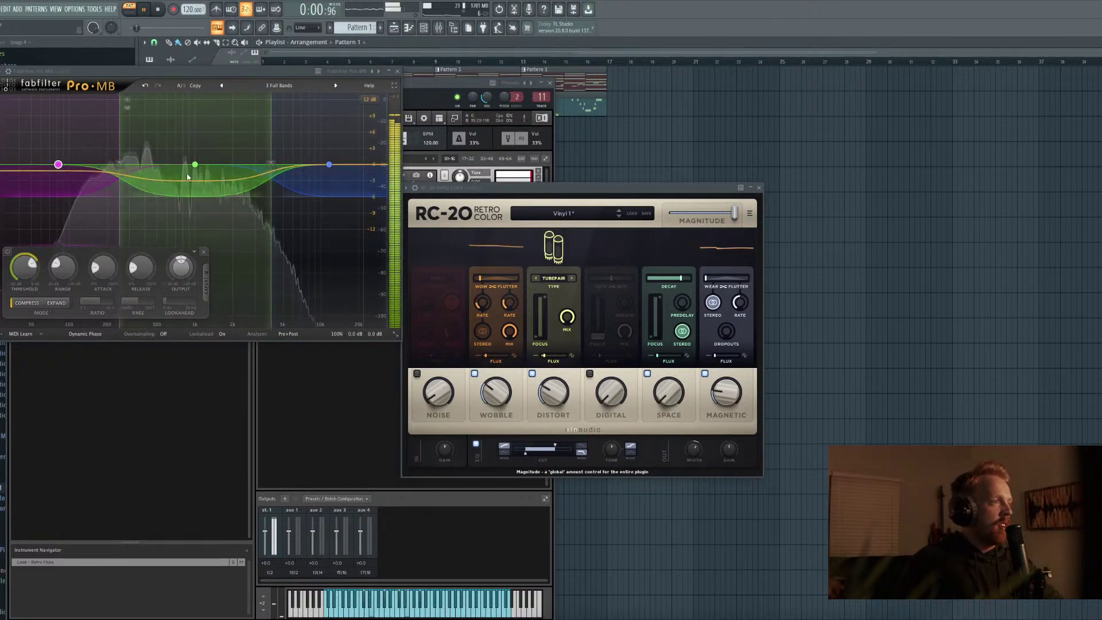
left_click_drag(187, 177, 195, 175)
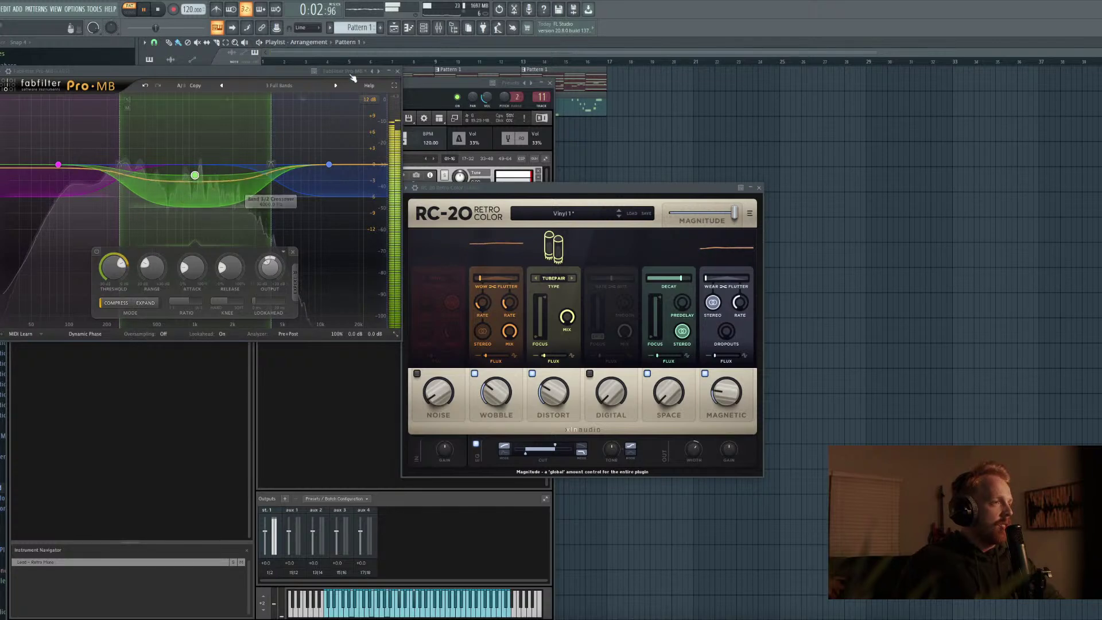
Close the Pro-MB and RC-20 windows, collapse Kontakt #2, and stop playback
left_click(396, 70)
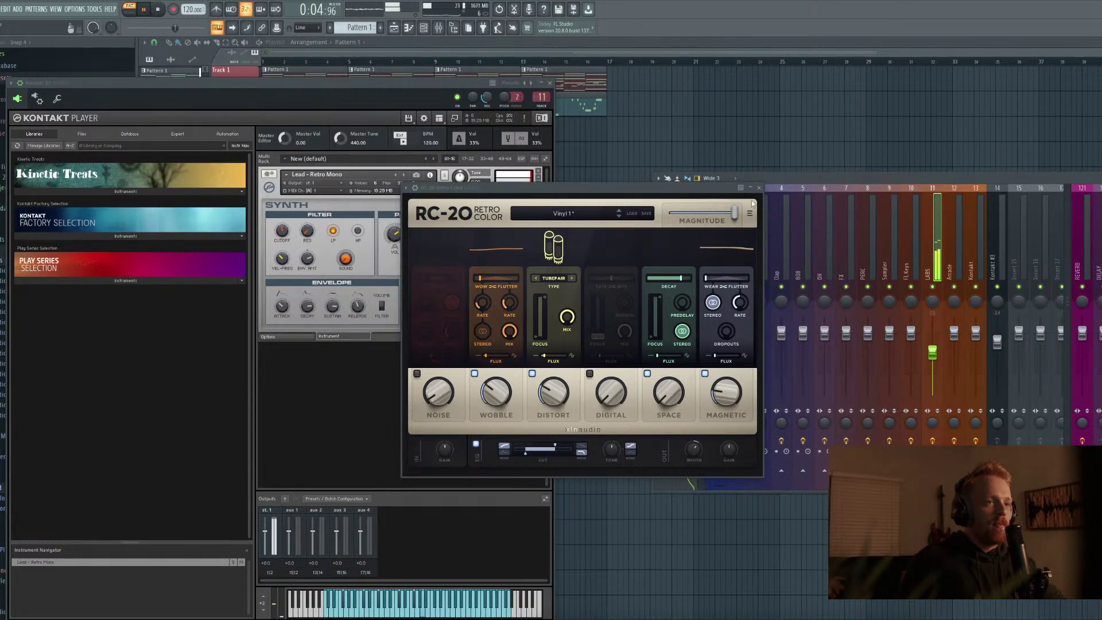
key("space")
key("Escape")
left_click(543, 83)
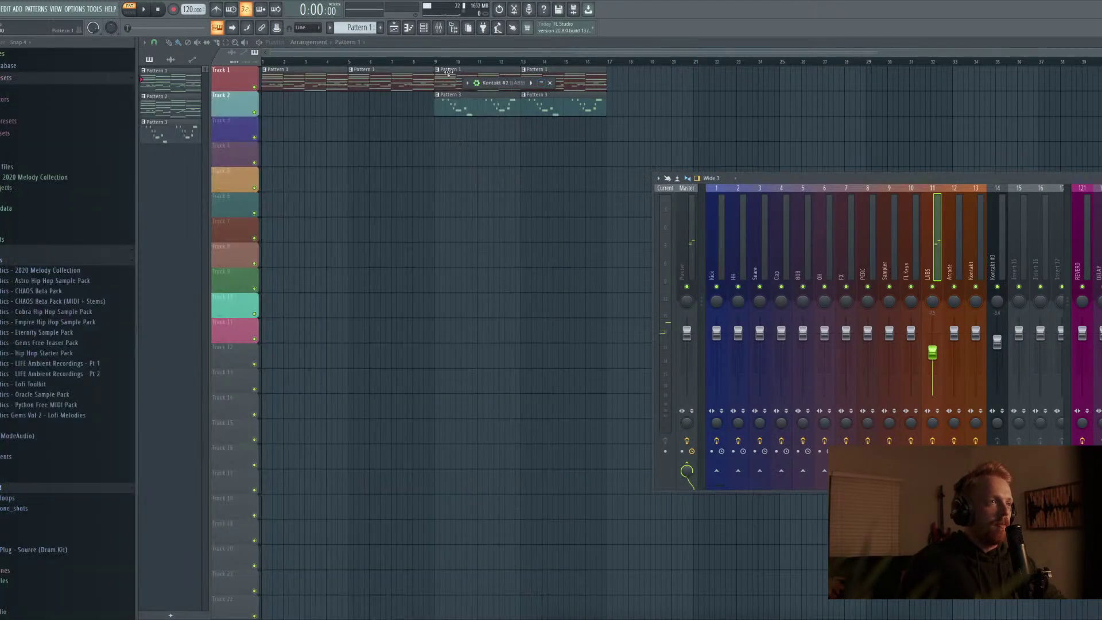
Loop bars 9 to 16 in song mode, raise the Kontakt #3 fader, and lower the LABS fader slightly
left_click_drag(436, 65, 571, 69)
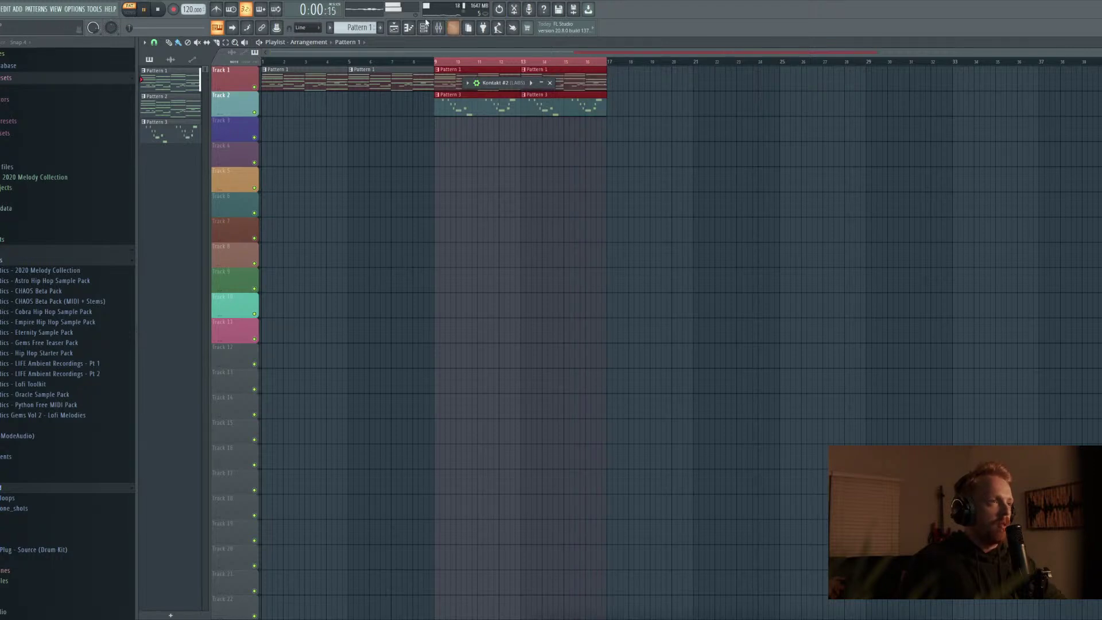
left_click(438, 27)
left_click(147, 10)
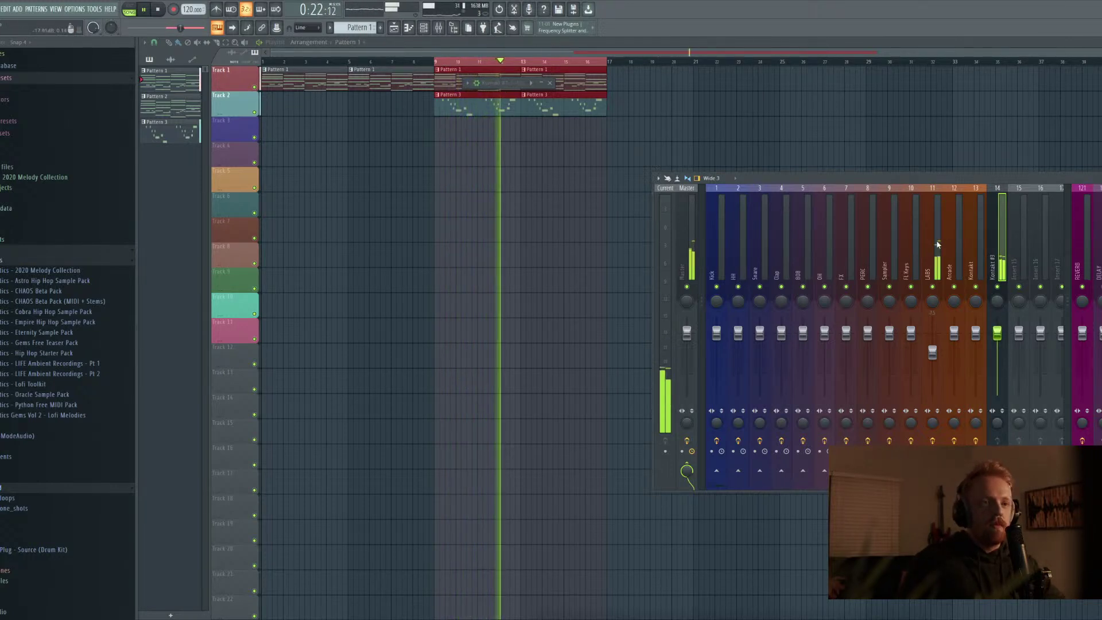
left_click_drag(932, 351, 931, 355)
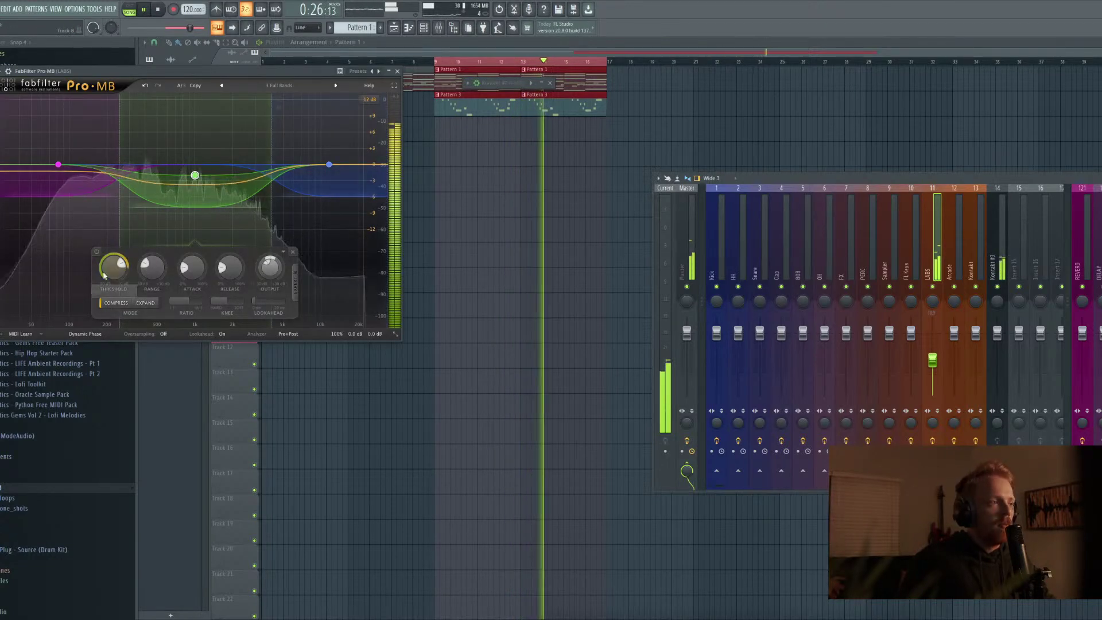
Reduce RC-20's Wobble amount on the LABS track, close Pro-MB and RC-20, and stop playback
mouse_move(129, 267)
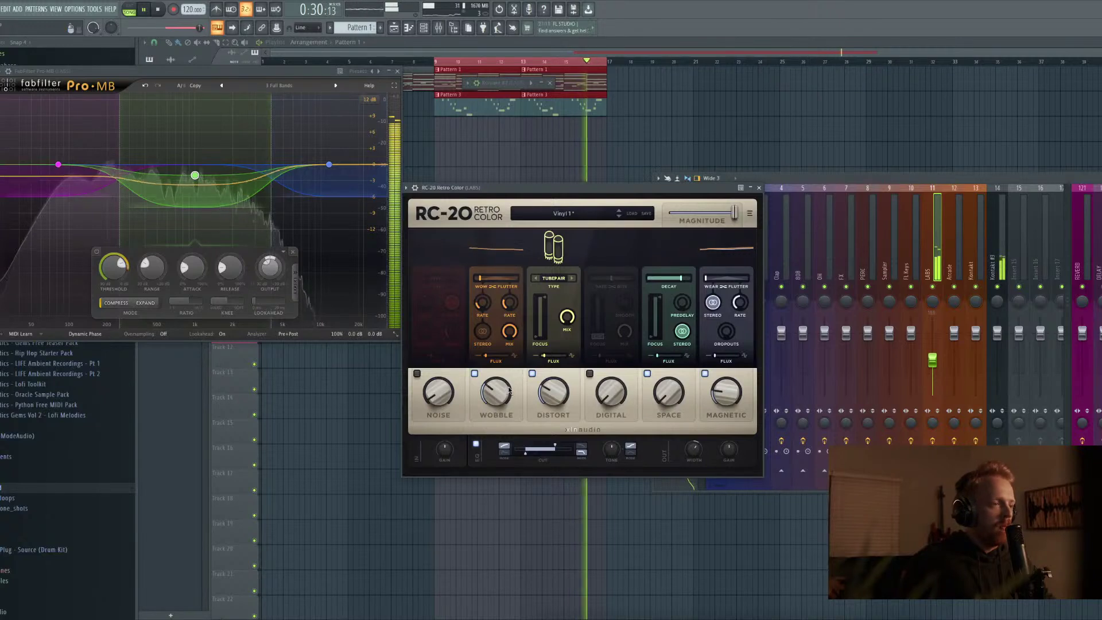
mouse_move(505, 419)
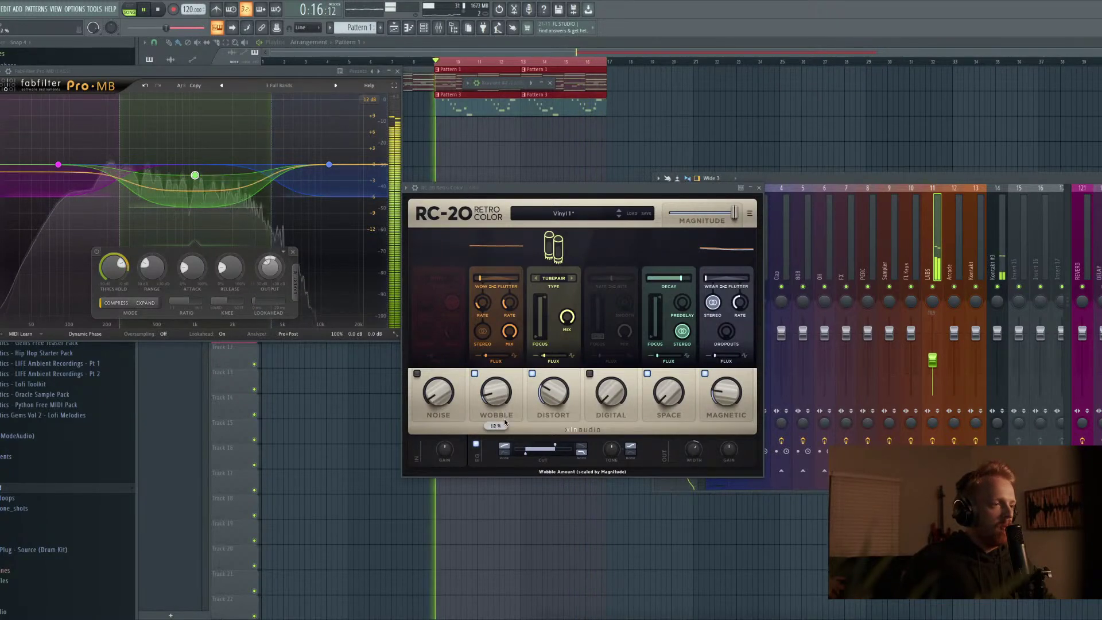
left_click(399, 71)
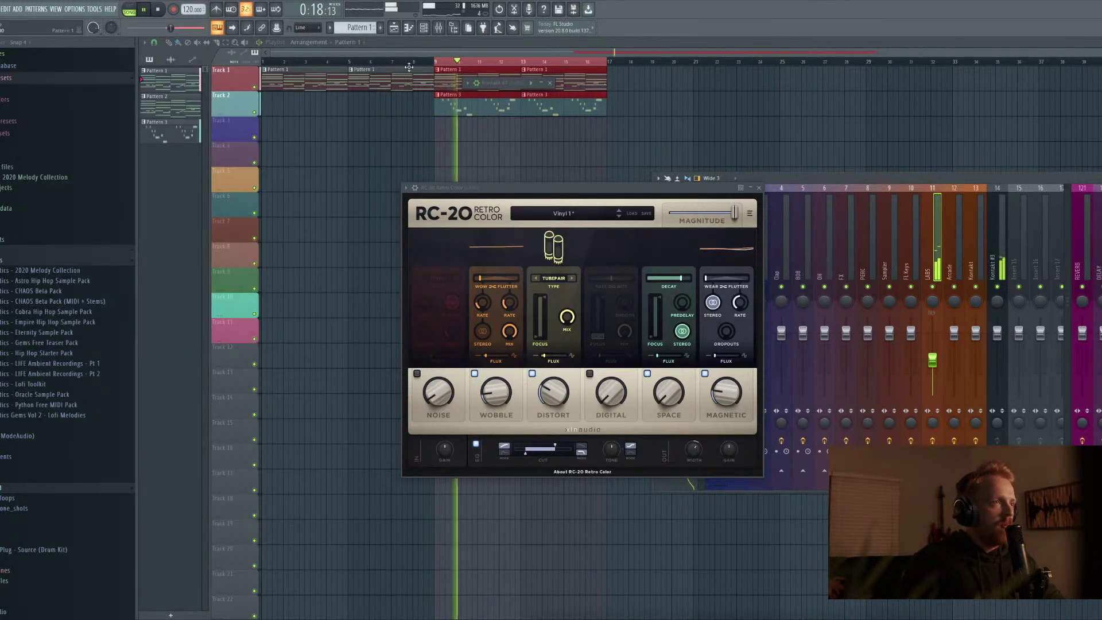
left_click(759, 187)
key("space")
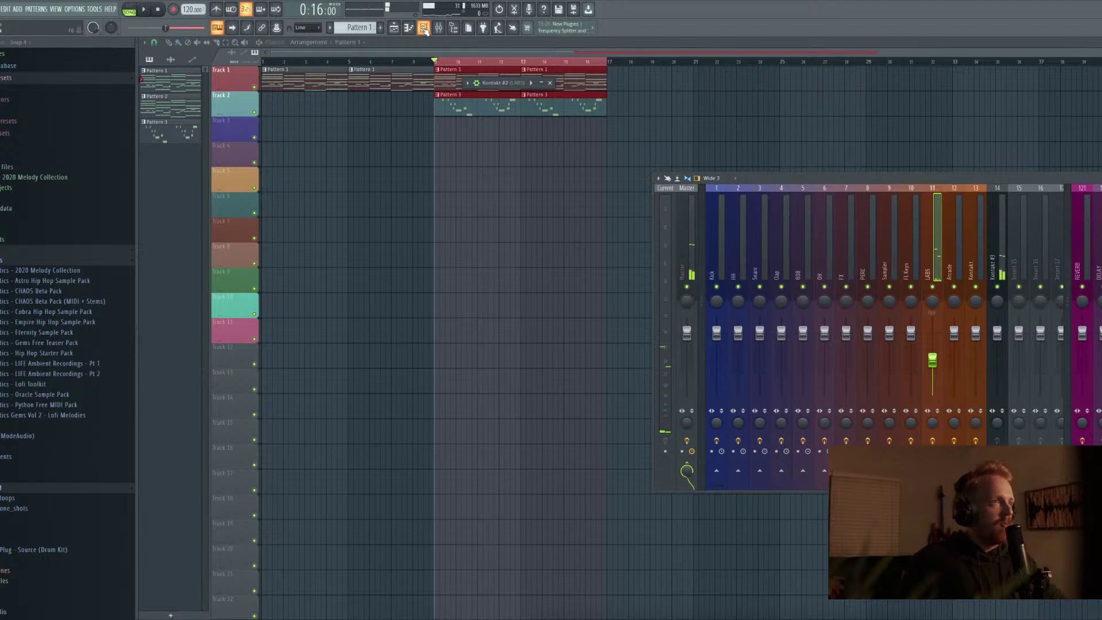
Select Pattern 3, open its Kontakt #3 Saucy Pad instrument, and switch to pattern mode
left_click(423, 28)
key("3")
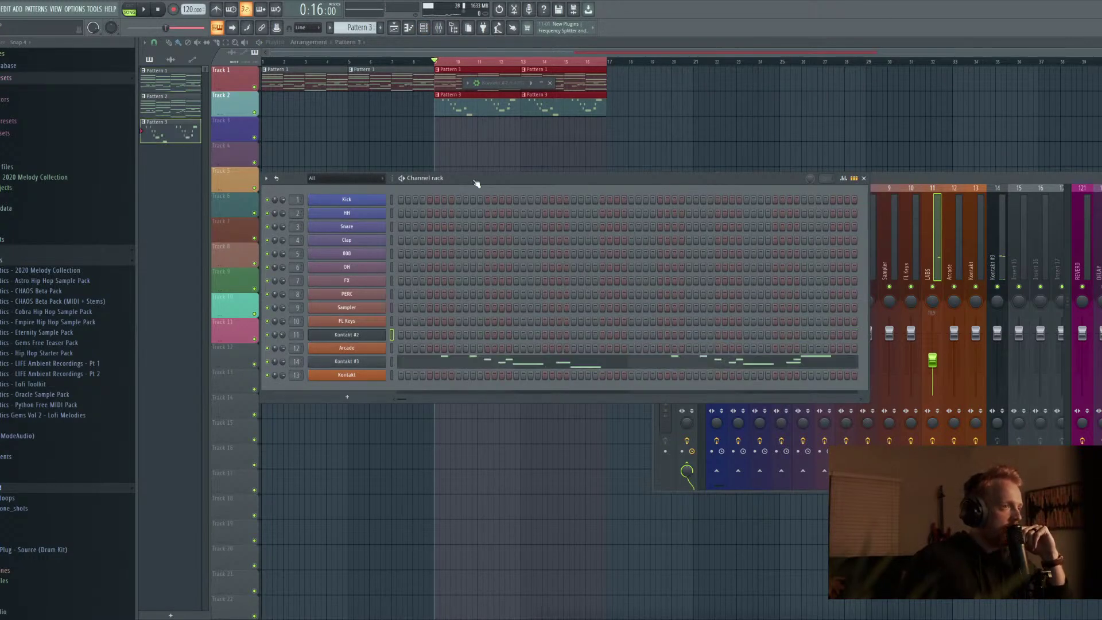
left_click(349, 361)
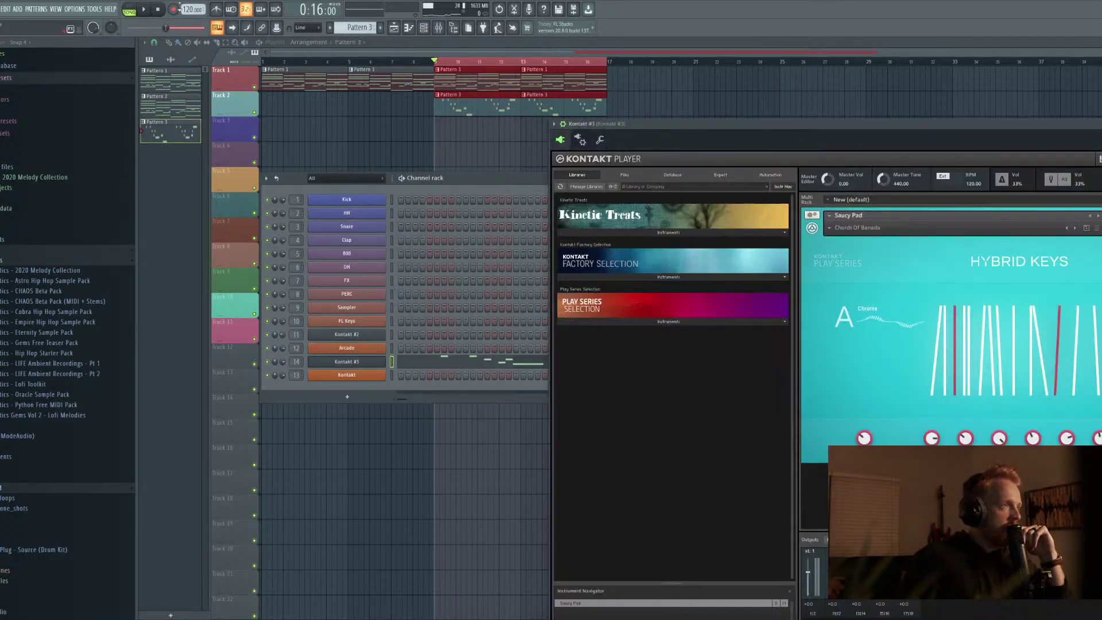
left_click(129, 9)
left_click(143, 9)
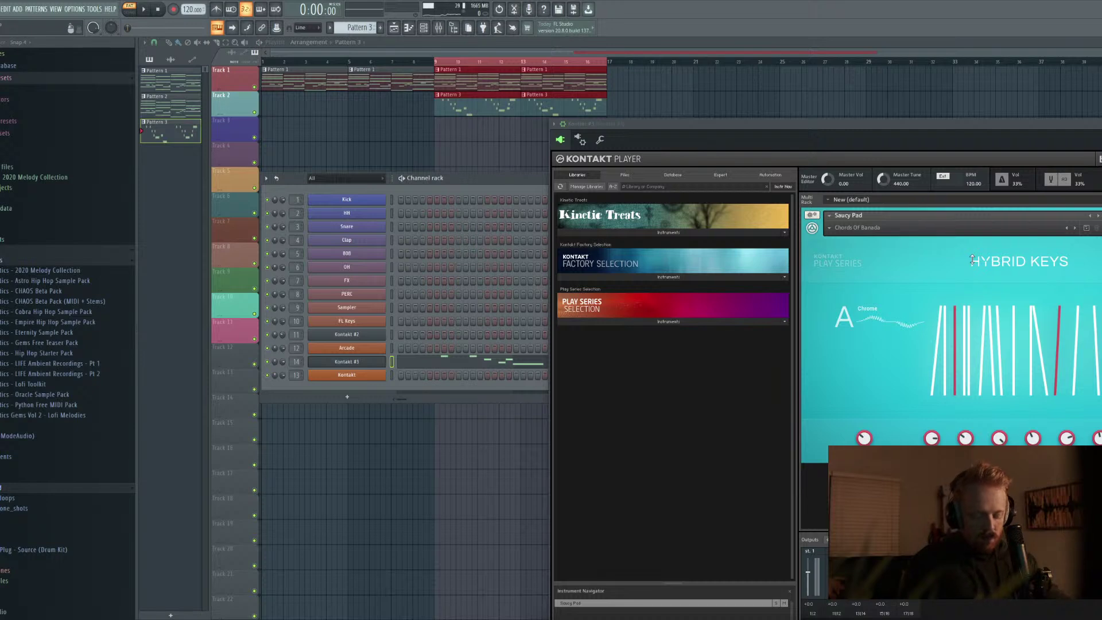
Audition Pattern 3 and the looped song section, close the Kontakt window, open the Kontakt #3 piano roll, and stop playback
key("space")
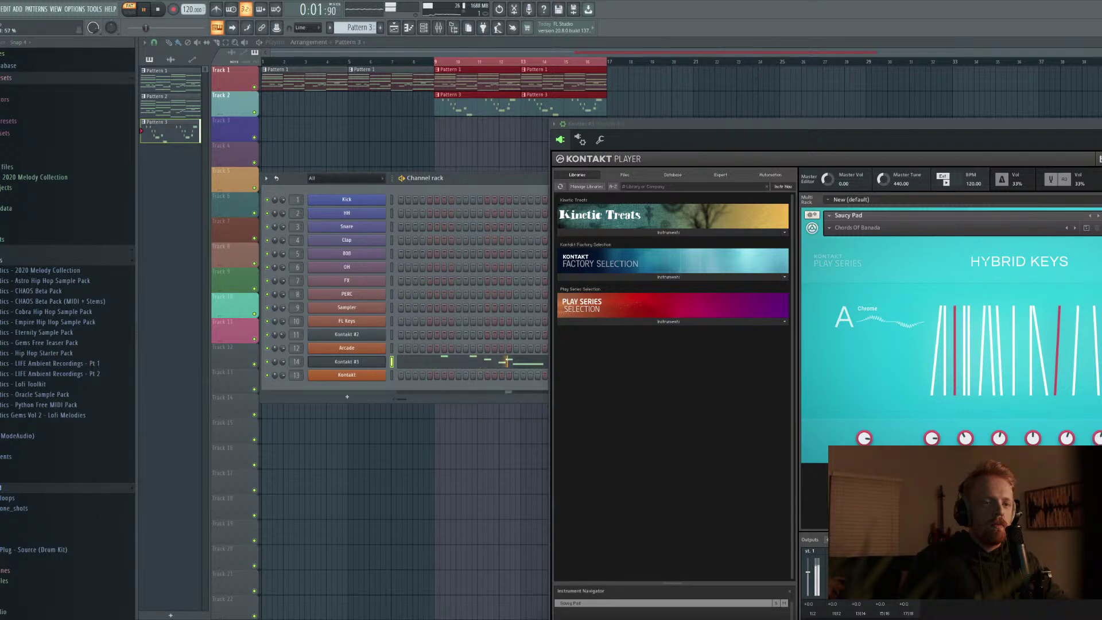
key("space")
key("space")
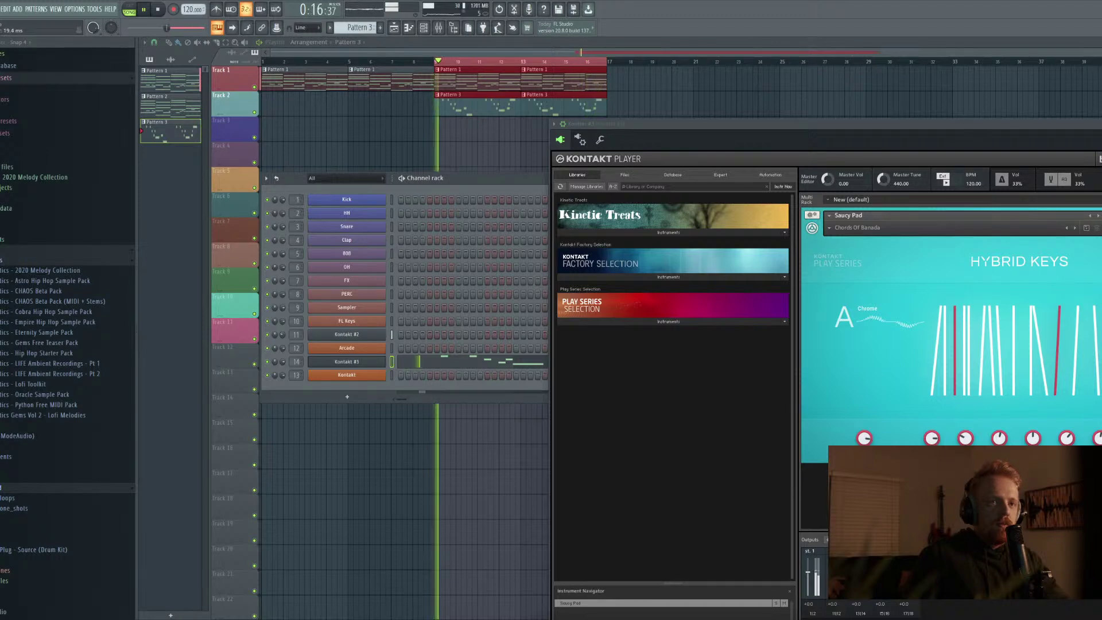
key("Escape")
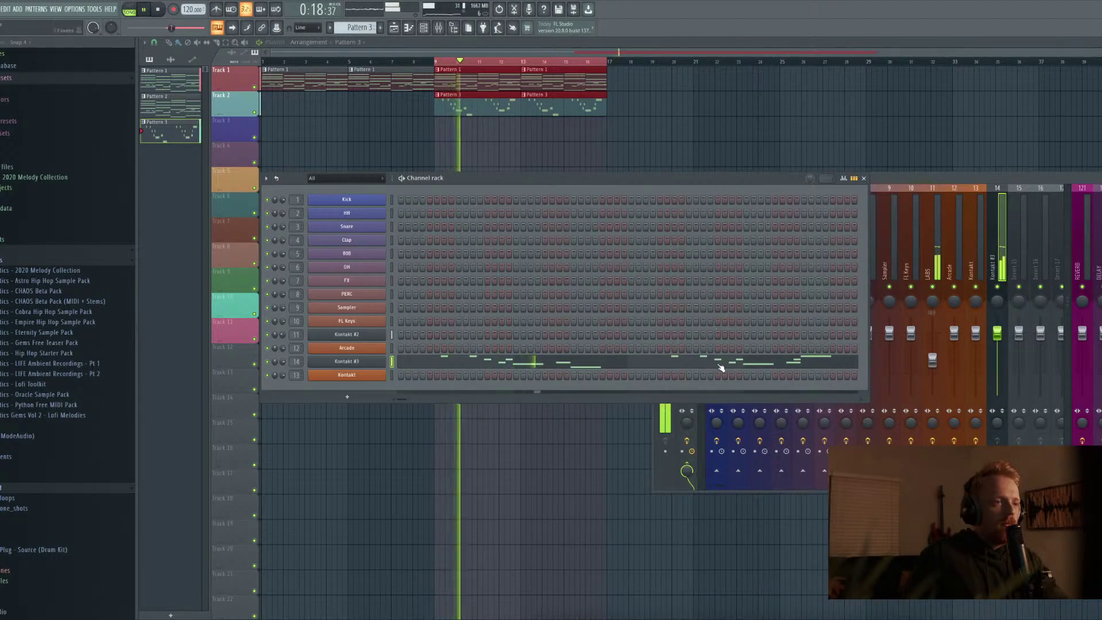
key("F7")
key("space")
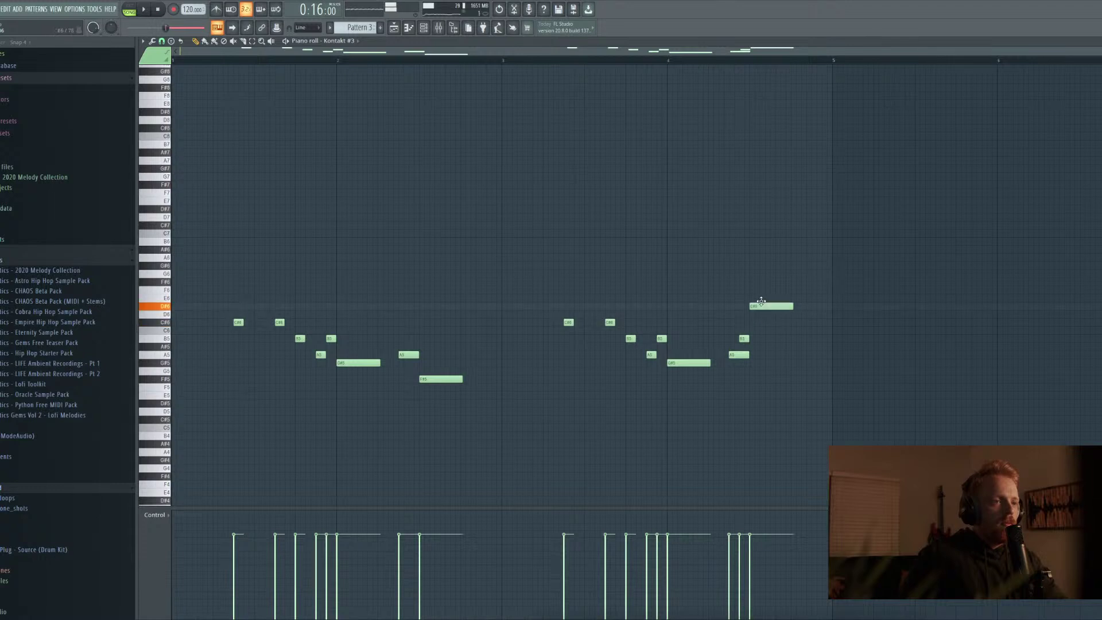
Try the final long note of the Kontakt #3 melody a semitone higher at E, listen, and return it to D#
left_click_drag(761, 298, 761, 291)
key("space")
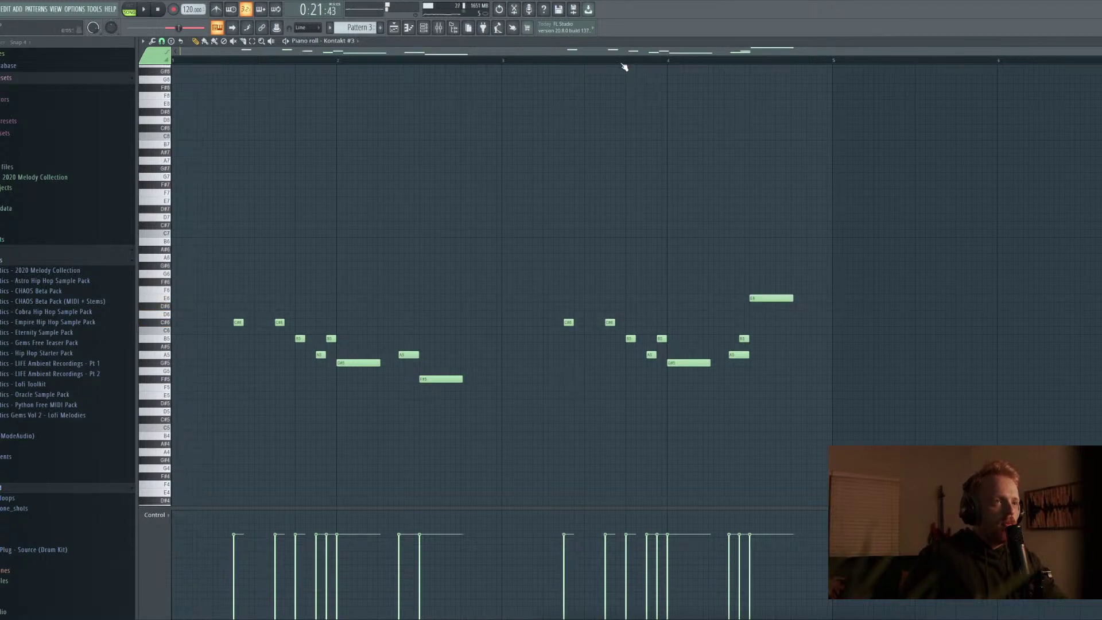
left_click(623, 68)
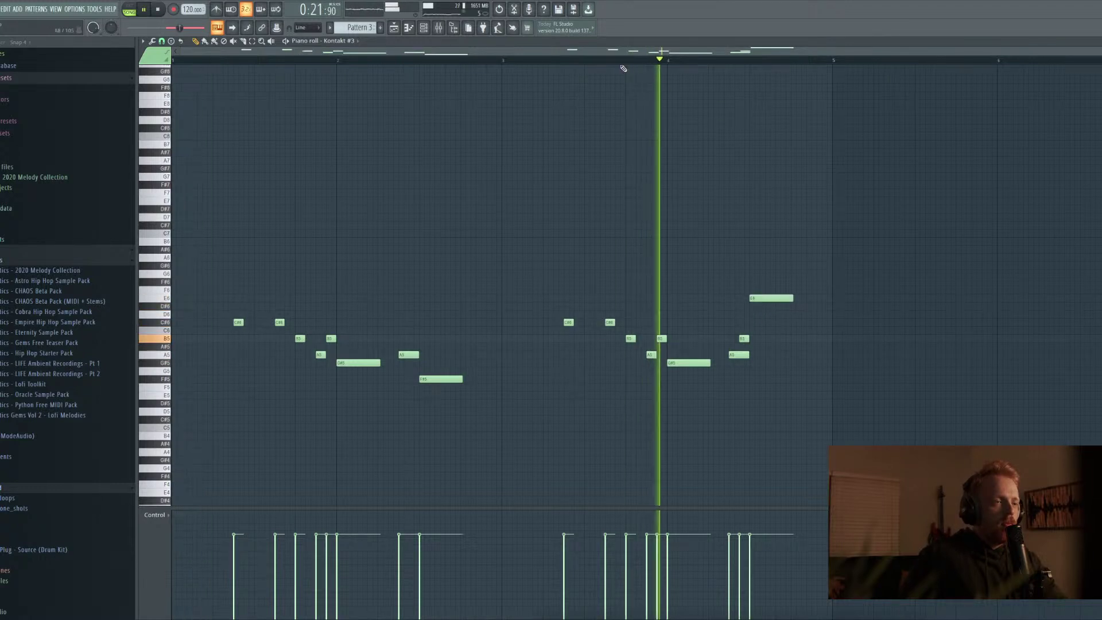
key("space")
left_click(759, 299)
left_click_drag(759, 299, 759, 307)
key("space")
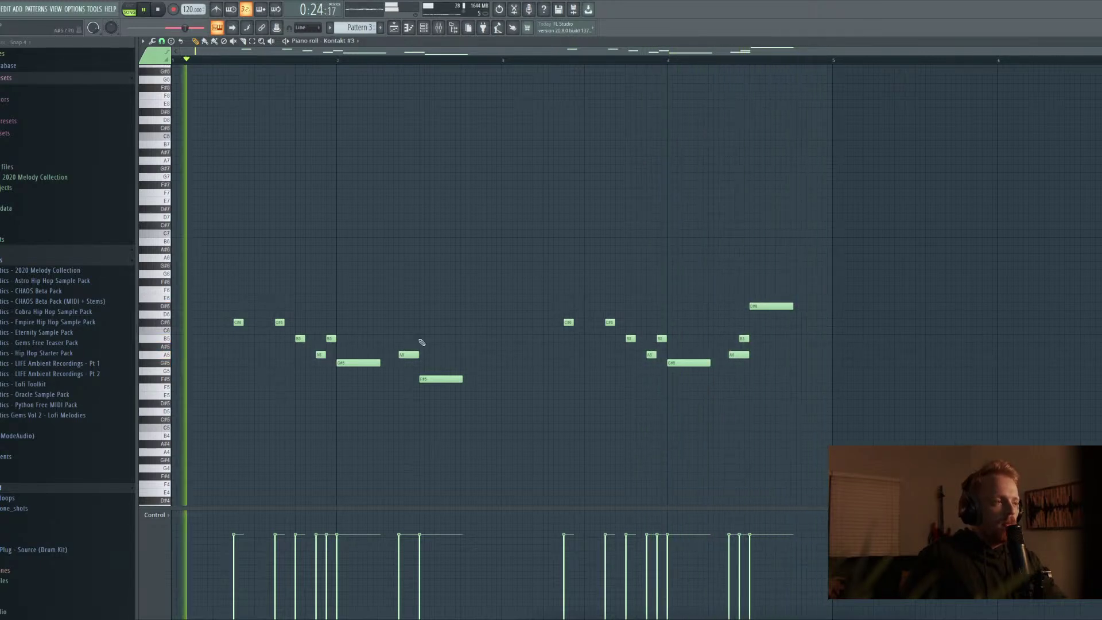
Duplicate all the Kontakt #3 melody notes one octave higher, starting the copy at bar 5, and clear the selection
key("ctrl+a")
key("space")
left_click_drag(237, 321, 835, 225)
left_click(948, 258)
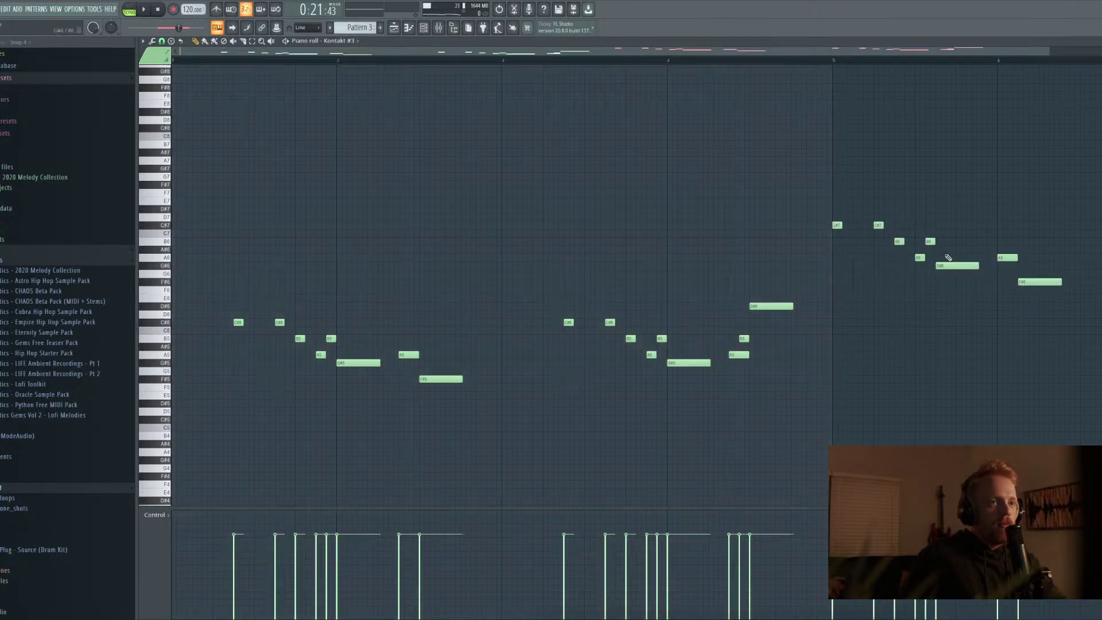
Close the piano roll, delete the second Pattern 3 clip on Track 2, and play the arrangement from bar 9
key("F7")
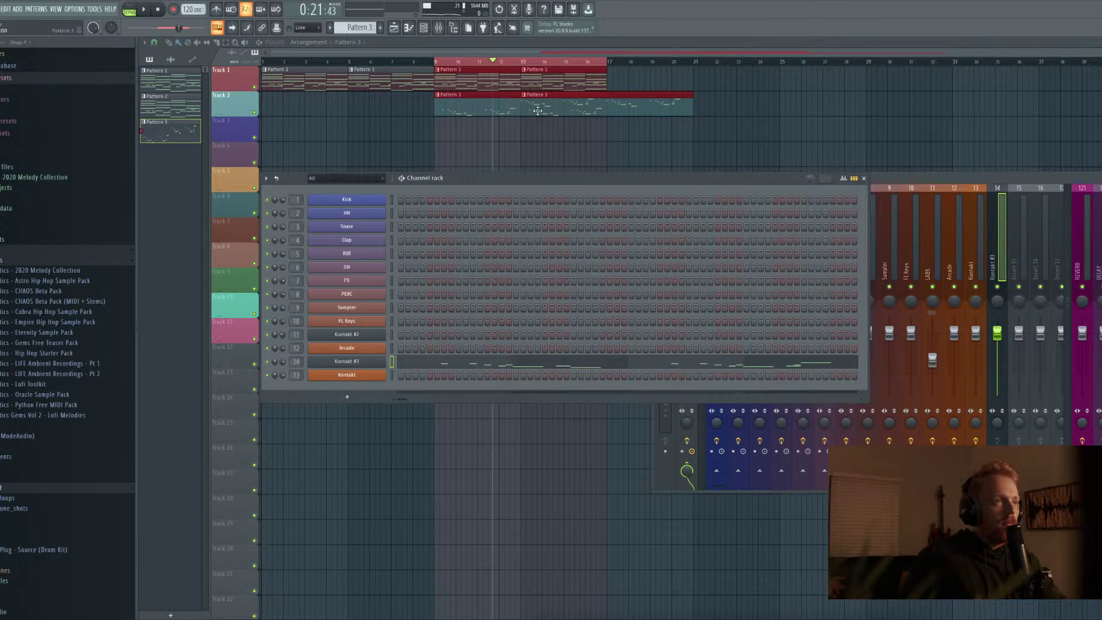
right_click(583, 112)
key("space")
left_click(428, 60)
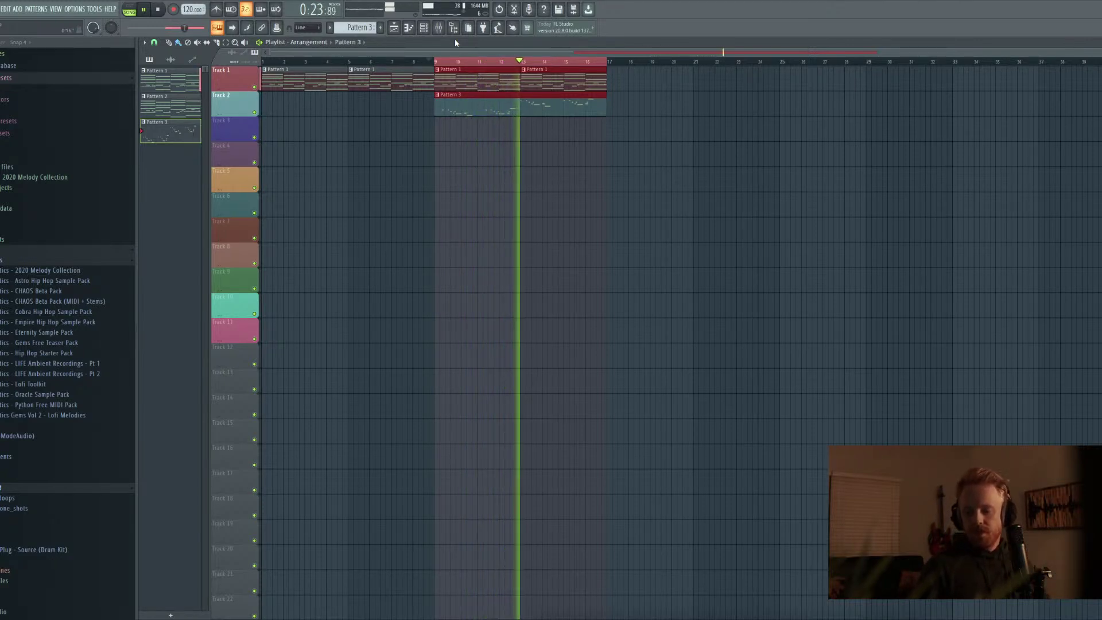
Shift the higher-octave second half of the Pattern 3 melody about one and a half beats later in the piano roll
key("space")
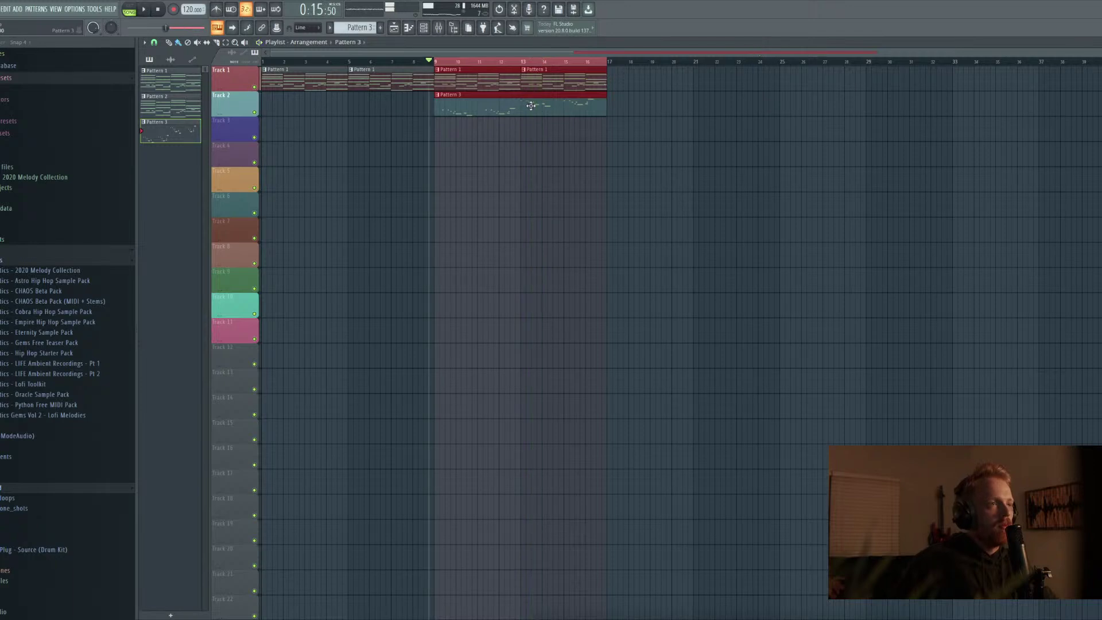
double_click(531, 106)
scroll(758, 53, "left", 3)
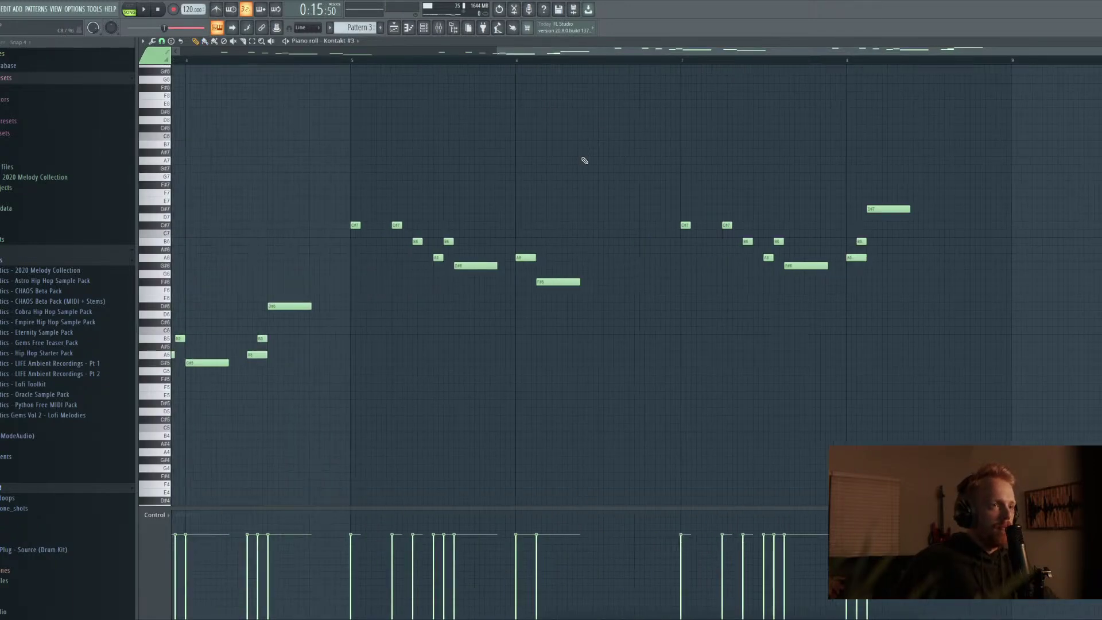
scroll(453, 140, "down", 3)
scroll(413, 206, "up", 6)
scroll(389, 325, "down", 3)
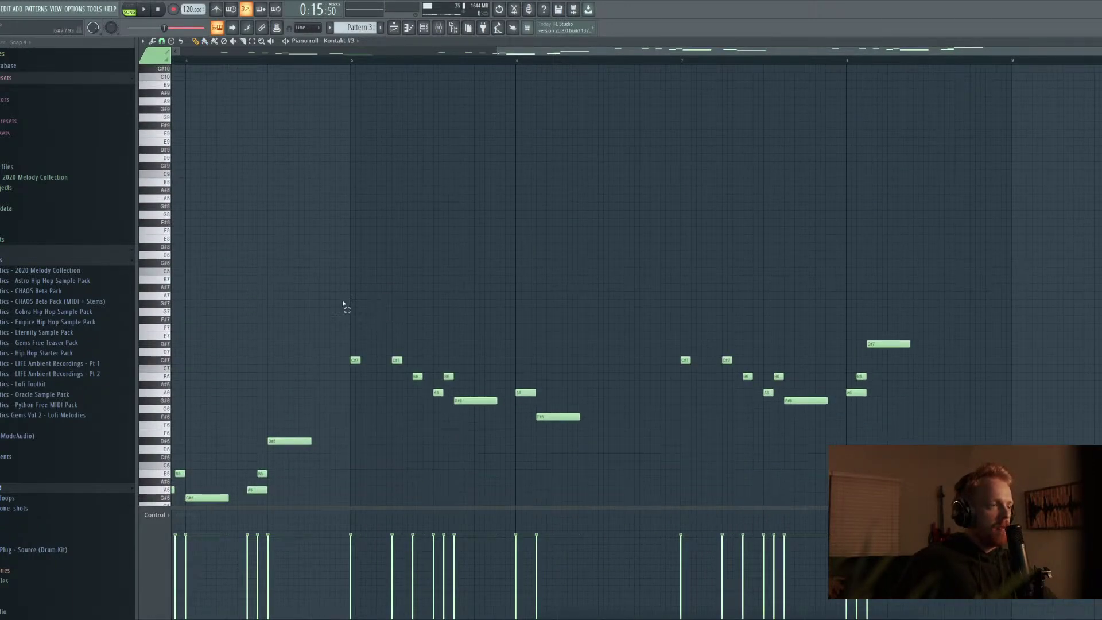
left_click_drag(341, 305, 922, 443)
left_click_drag(469, 397, 532, 402)
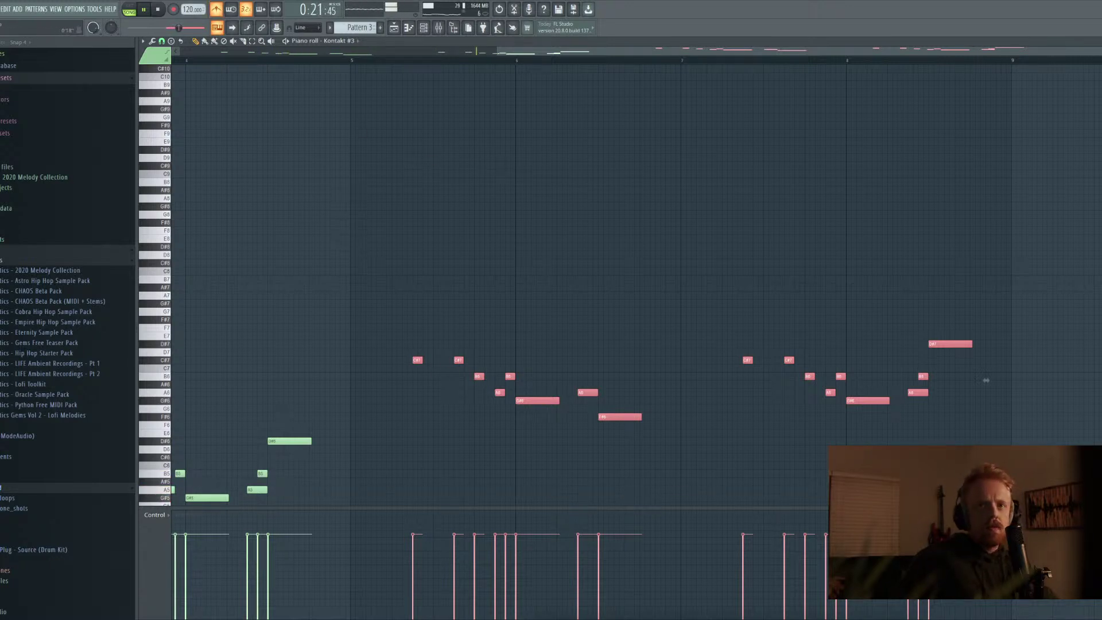
Review the shifted Kontakt #3 melody during playback and inspect the instrument loaded on that channel
key("F7")
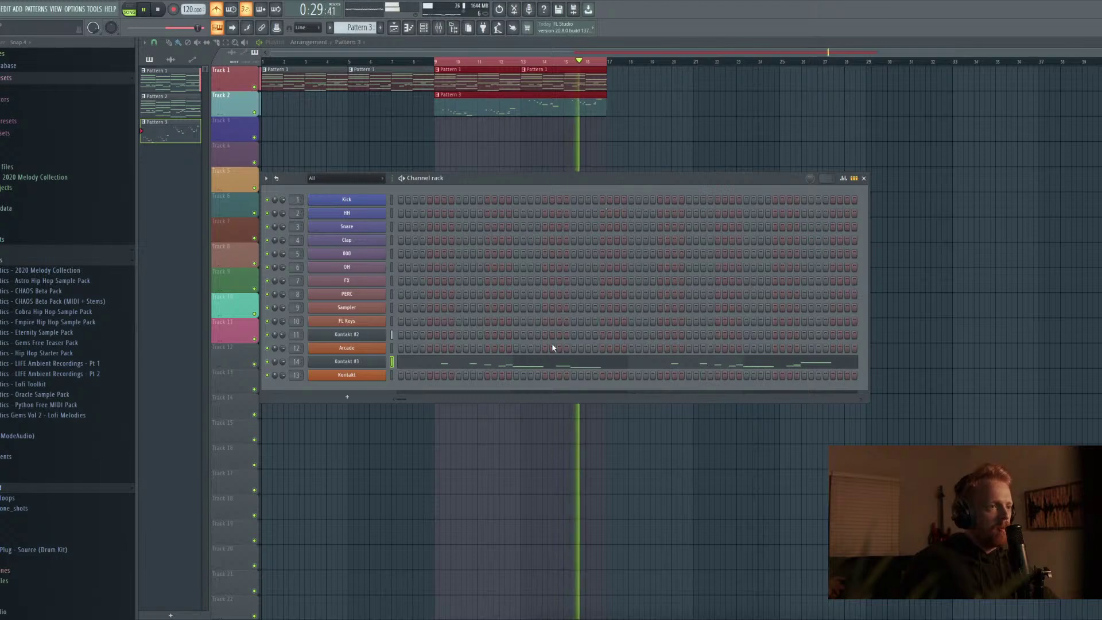
left_click(551, 363)
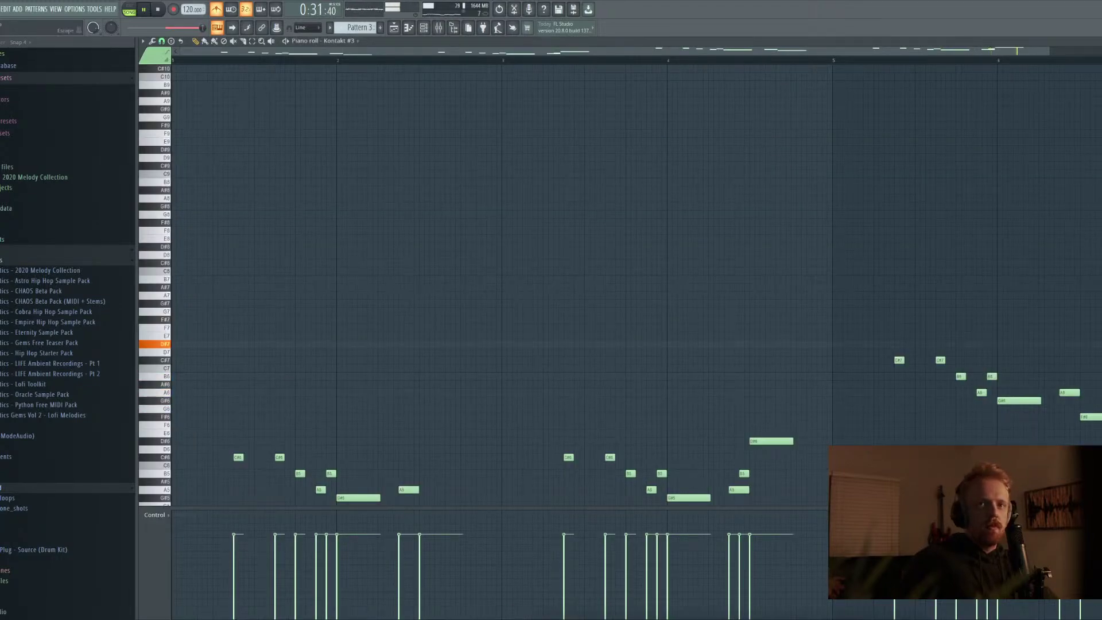
key("F7")
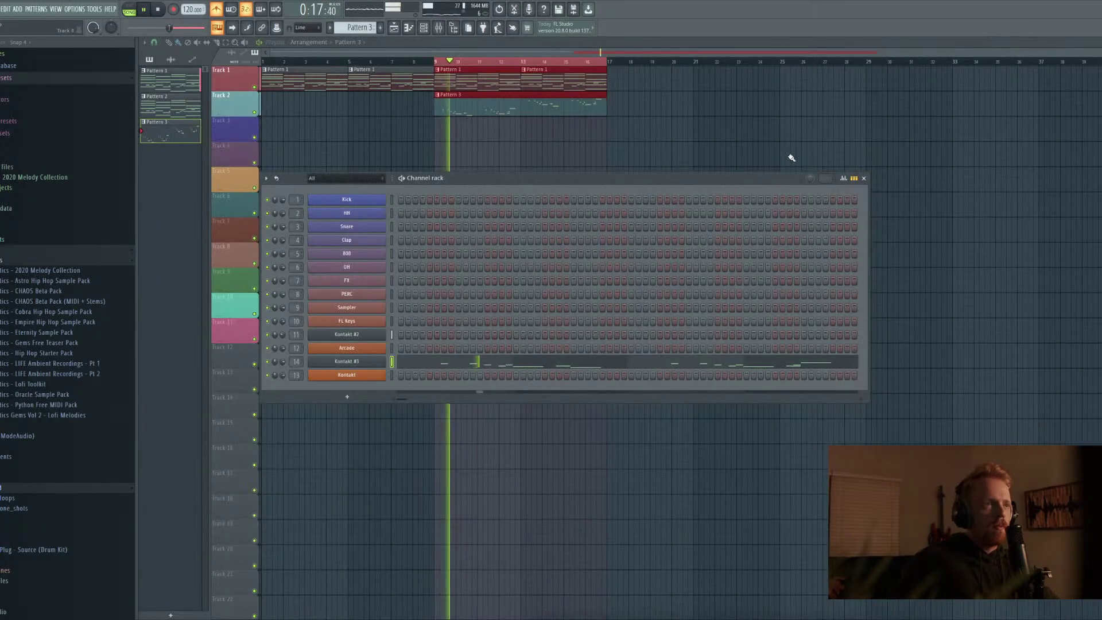
key("space")
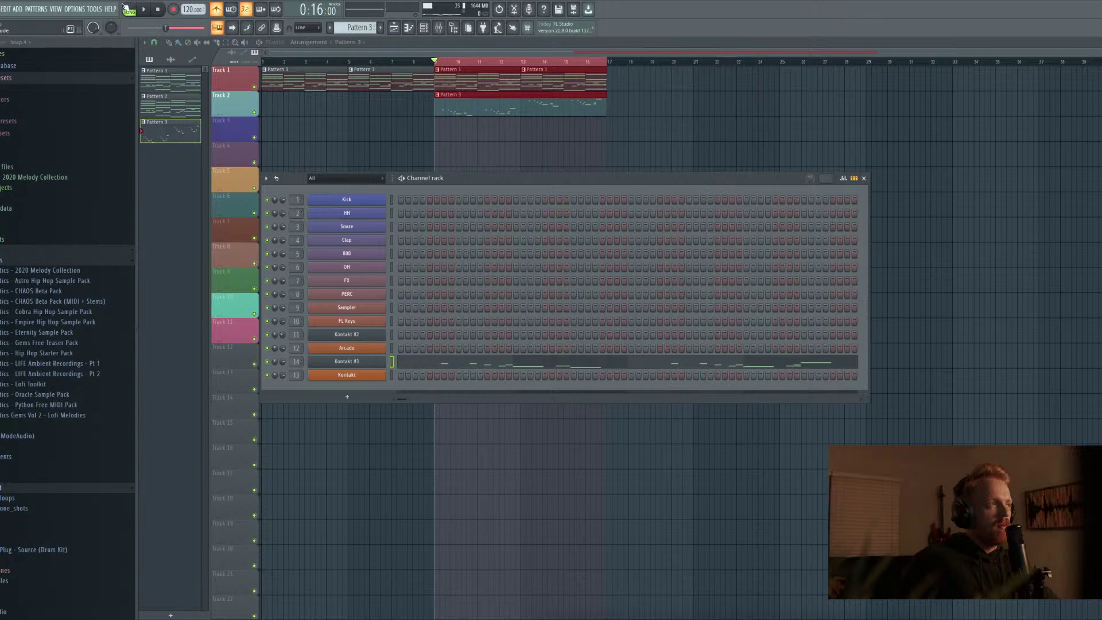
left_click(339, 361)
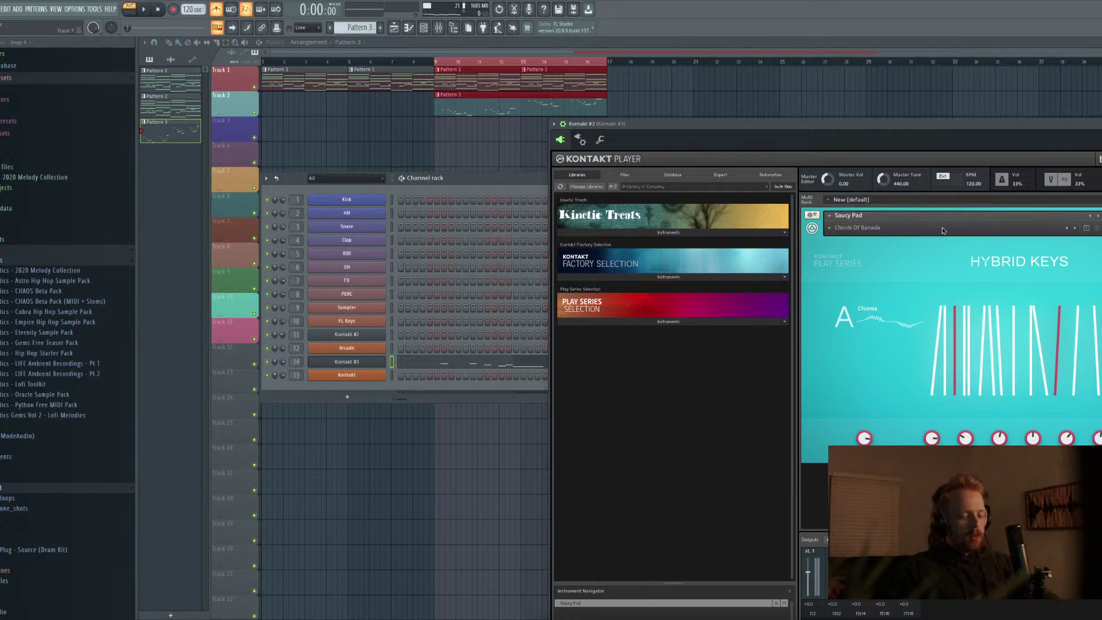
key("Escape")
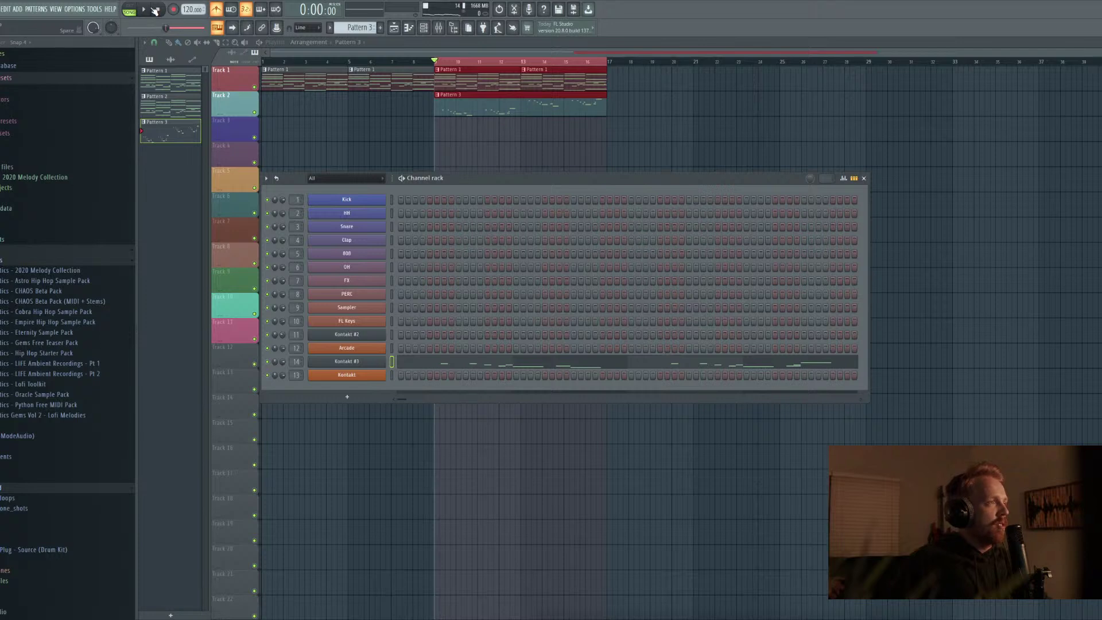
Play the looped section and clear the playlist's time selection over bars 9 to 16
key("space")
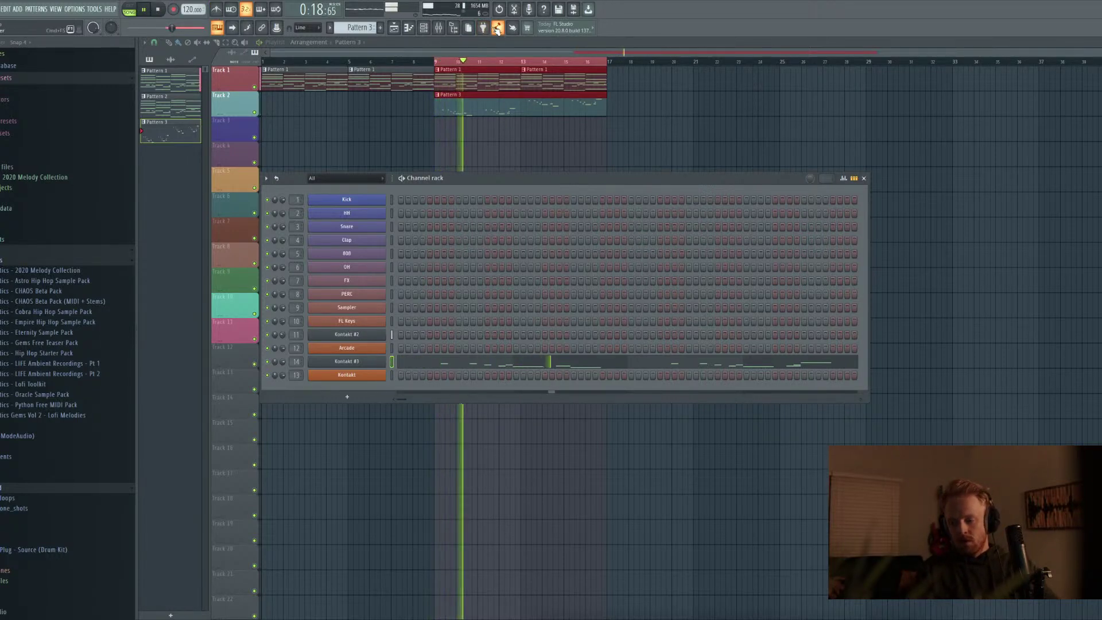
key("F6")
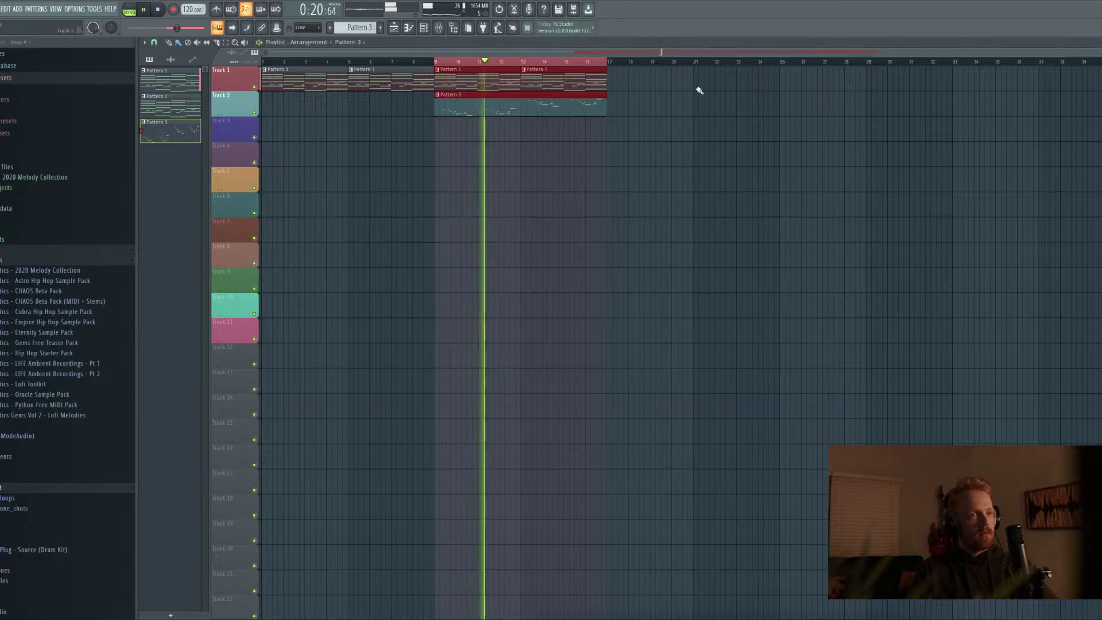
left_click(612, 57)
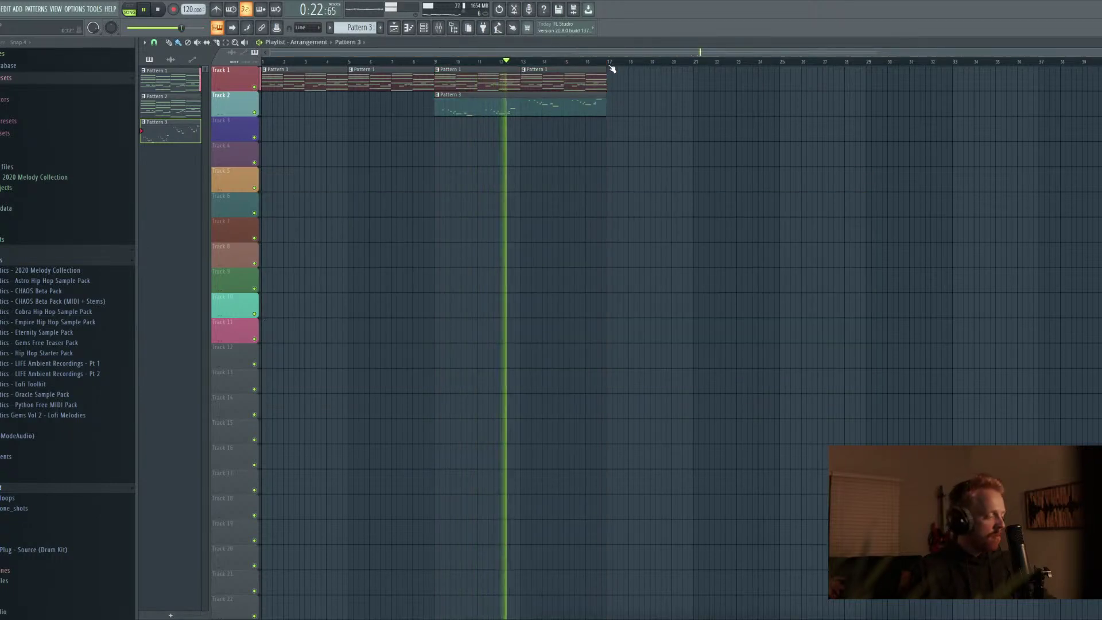
key("space")
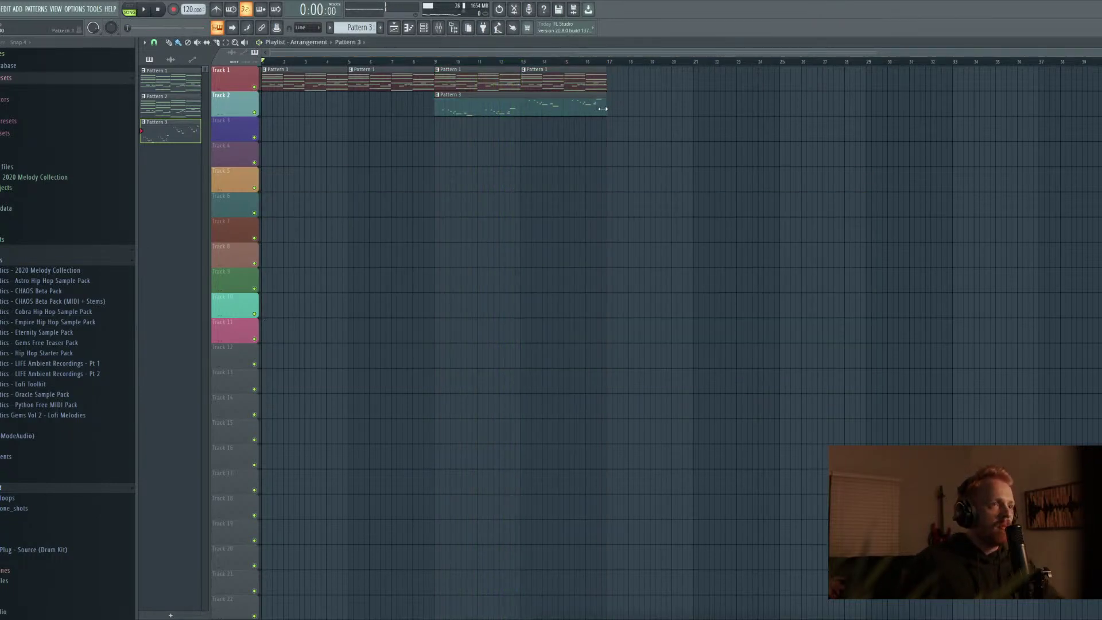
Arrange Pattern 3 on Track 2 as first-half clips at bars 9 and 13 and a second-half clip at bar 17, and play the transition
left_click_drag(604, 109, 772, 123)
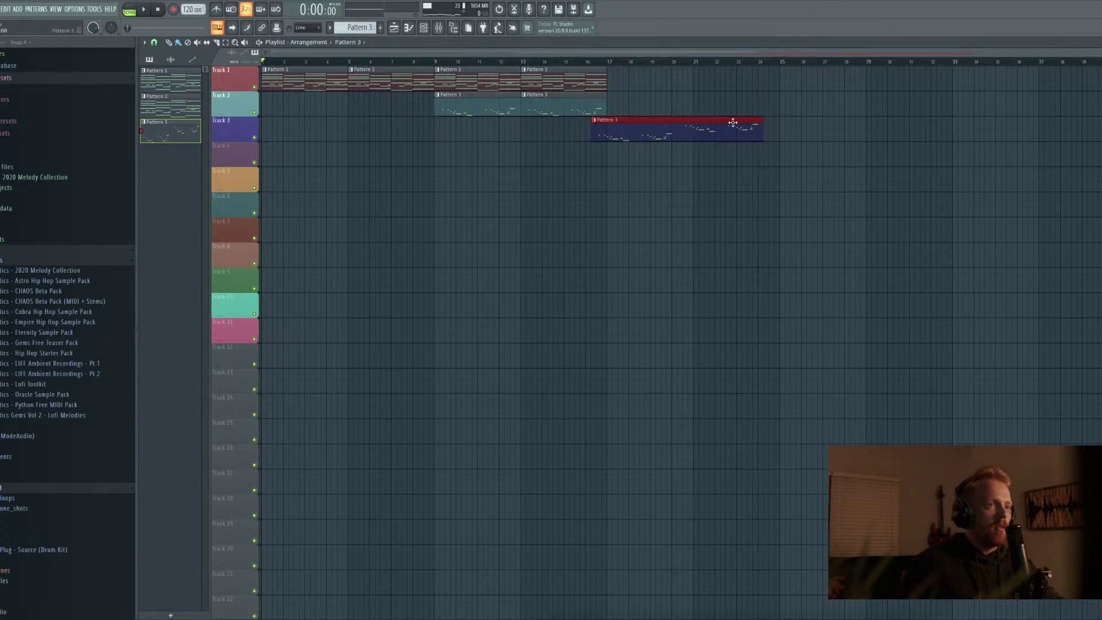
left_click_drag(591, 129, 630, 105)
left_click(600, 61)
key("space")
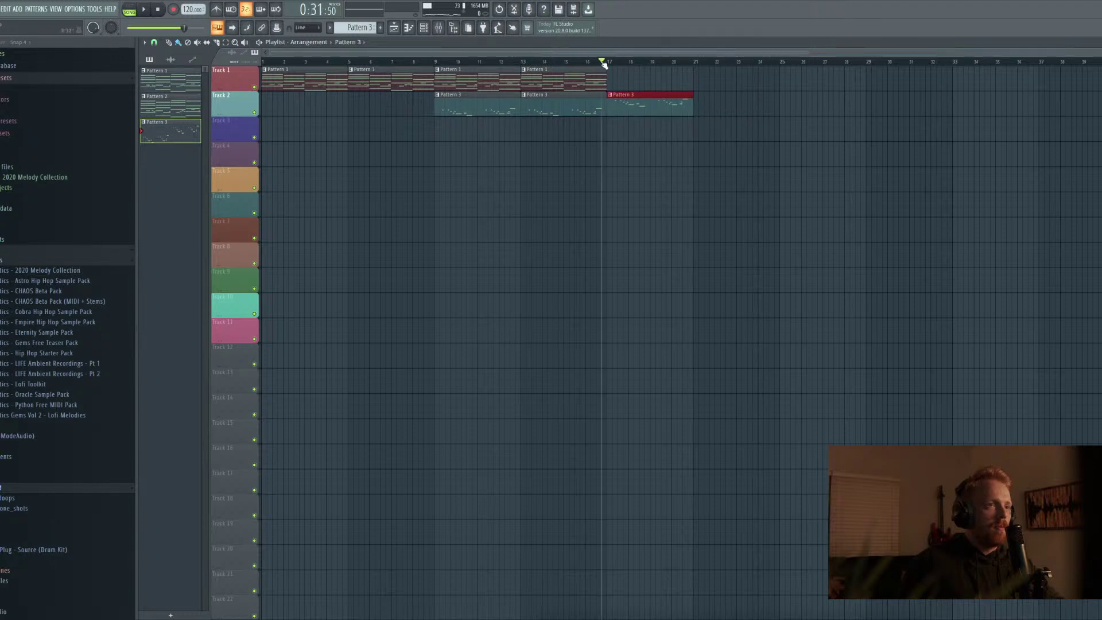
Add a Pattern 1 clip on Track 1 starting at bar 17, above the second-half melody clip
left_click(643, 80)
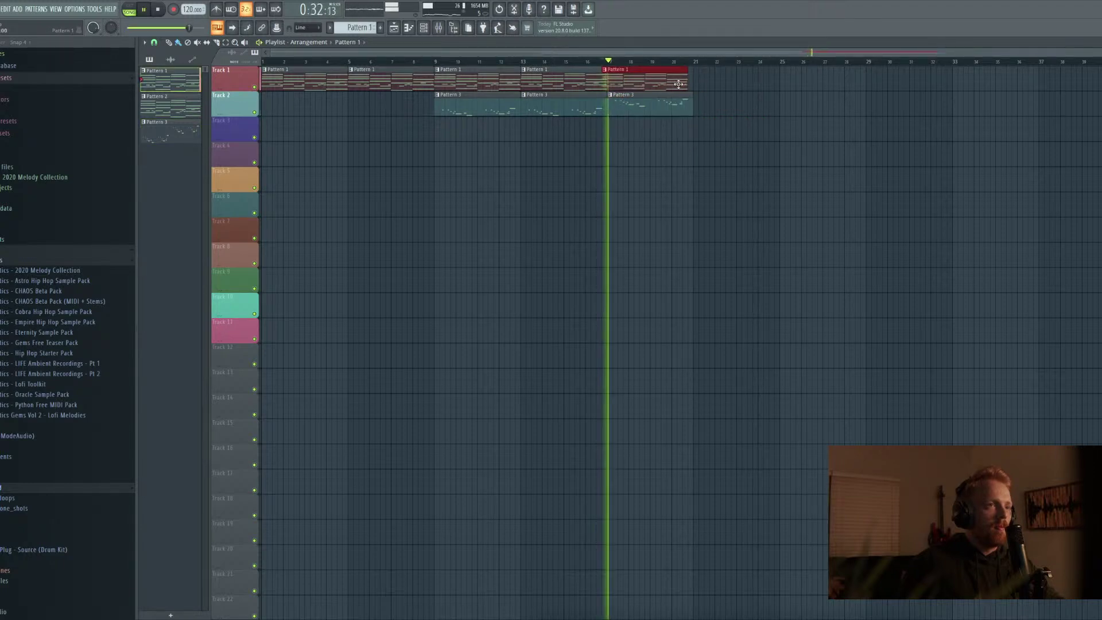
left_click_drag(676, 84, 670, 83)
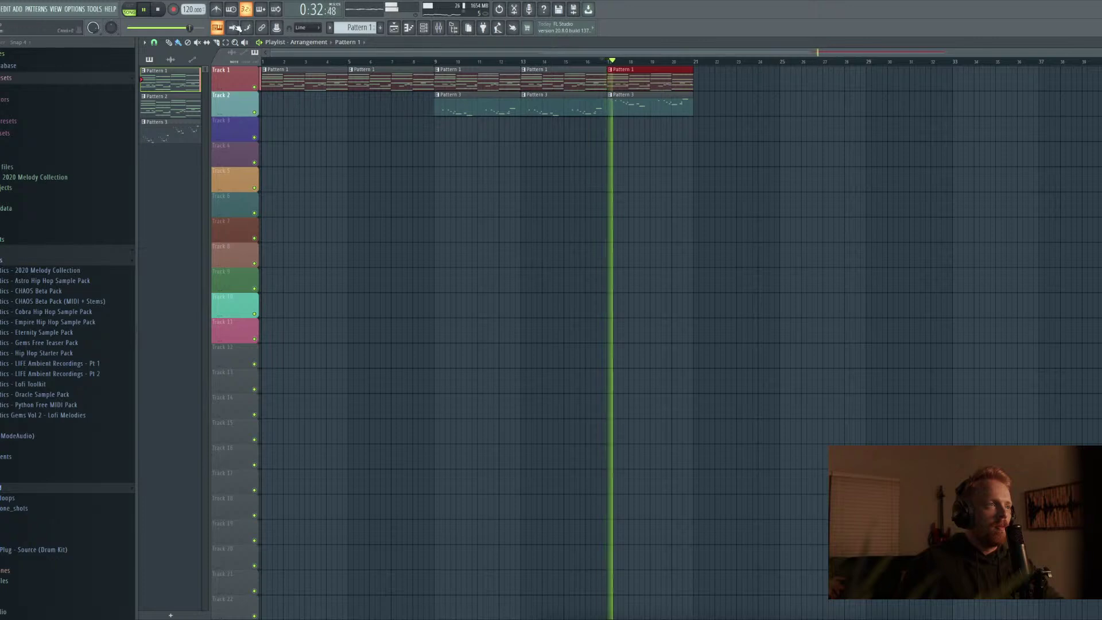
key("ctrl+m")
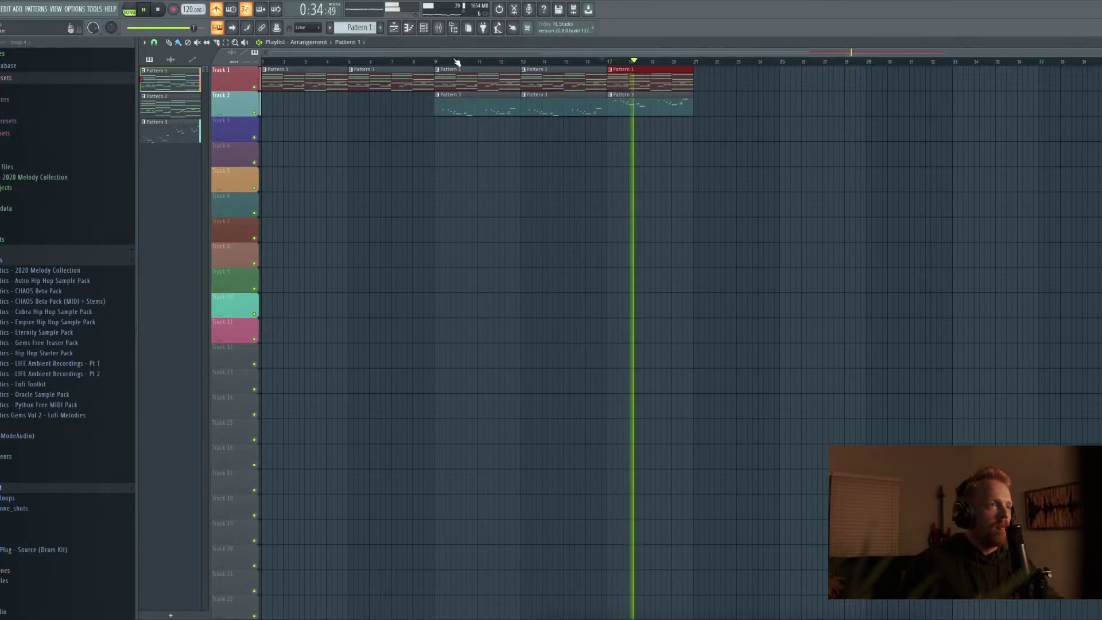
Extend the arrangement at bar 21 with a copy of the second-half Pattern 3 clip on Track 2 and Pattern 1 on Track 1
left_click(645, 106)
left_click(716, 129)
left_click_drag(715, 130, 707, 103)
left_click(681, 84)
left_click(706, 81)
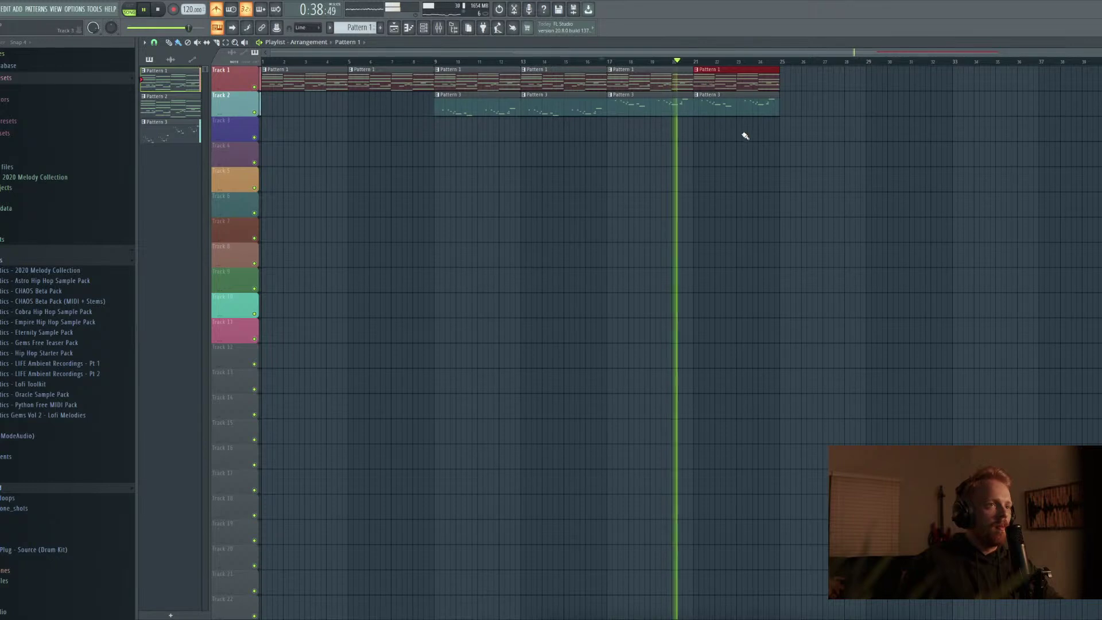
key("space")
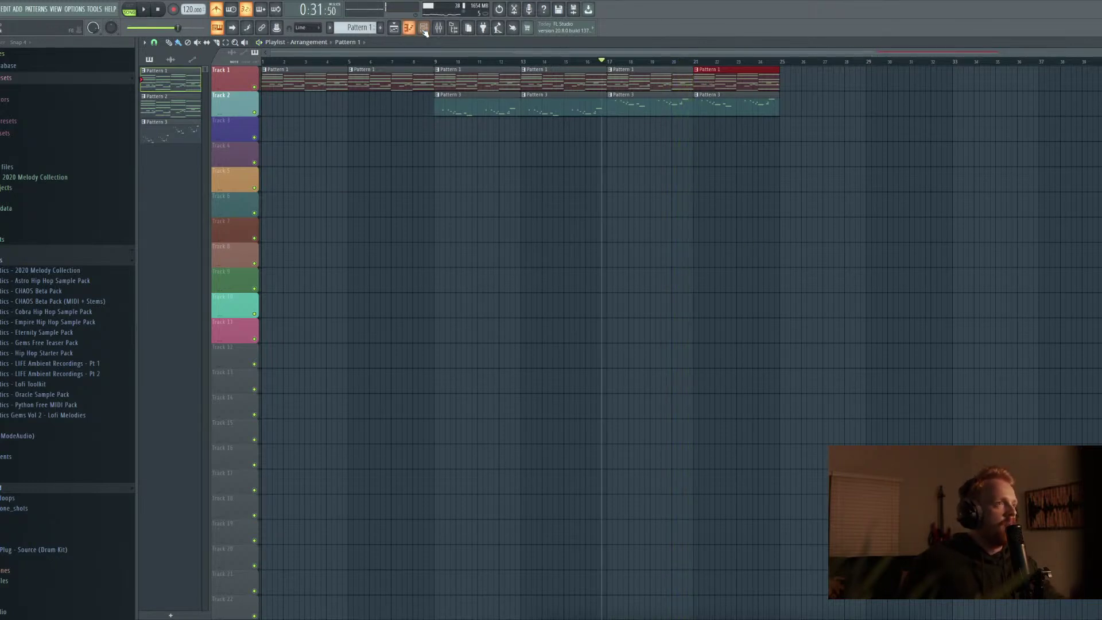
Show the channel rack and start a new empty pattern, selecting Pattern 4
left_click(424, 27)
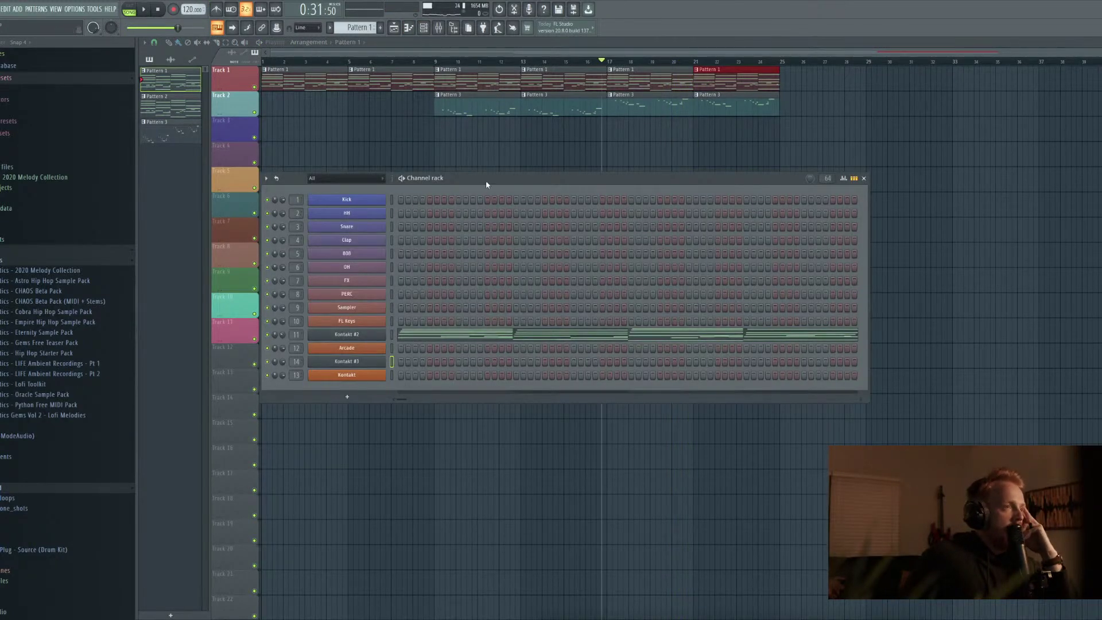
key("F4")
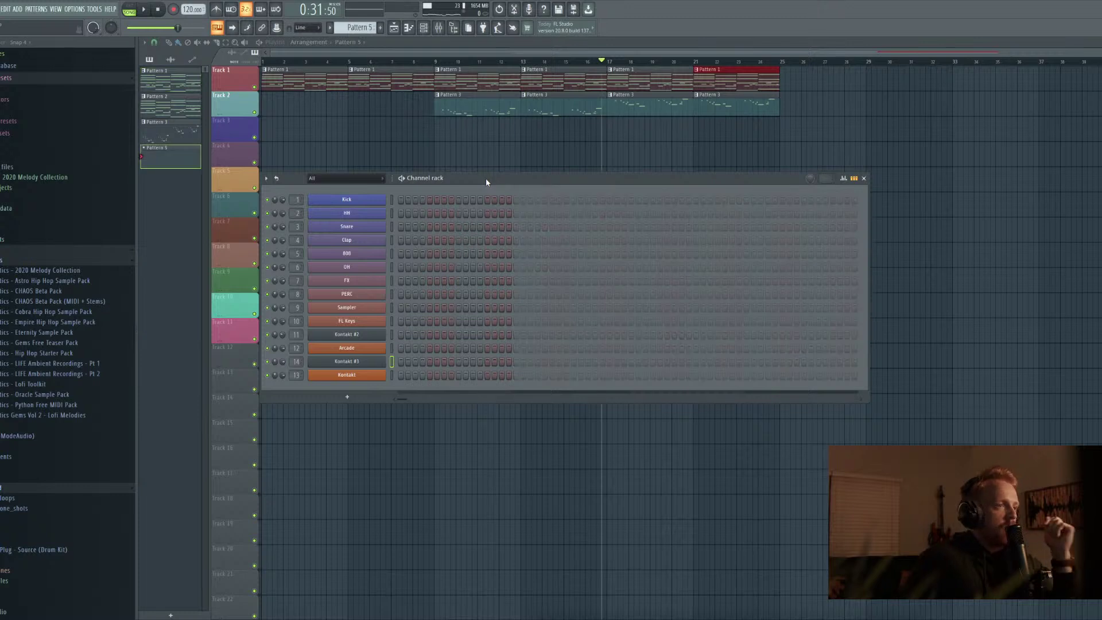
key("KP_Subtract")
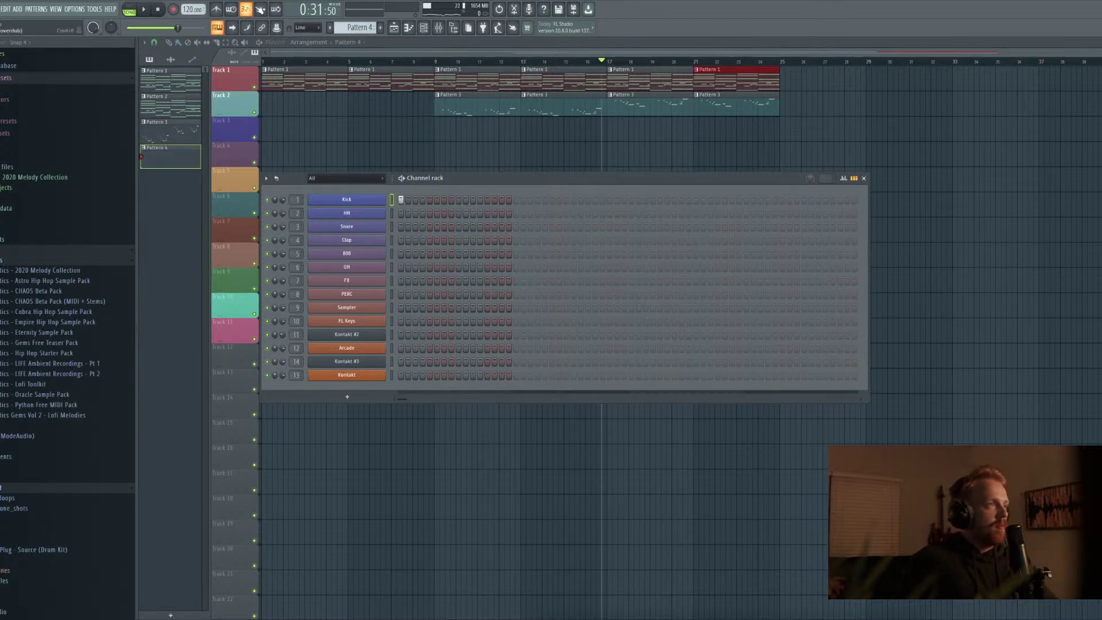
Switch playback to pattern mode and set Pattern 4's length to 4 bars in the channel rack
left_click(129, 8)
key("space")
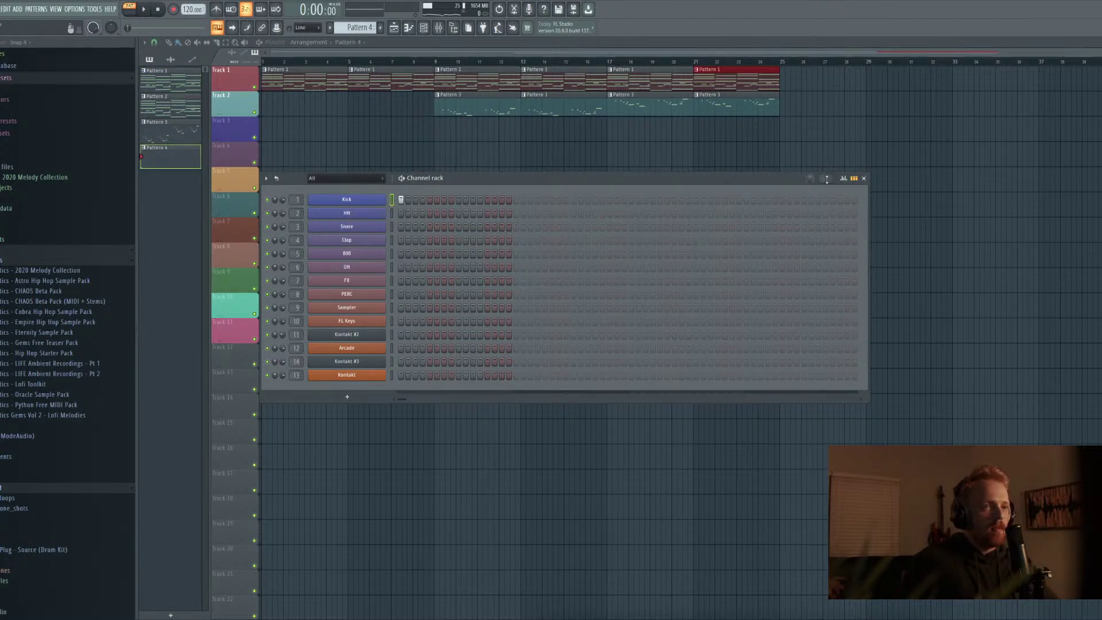
left_click(825, 178)
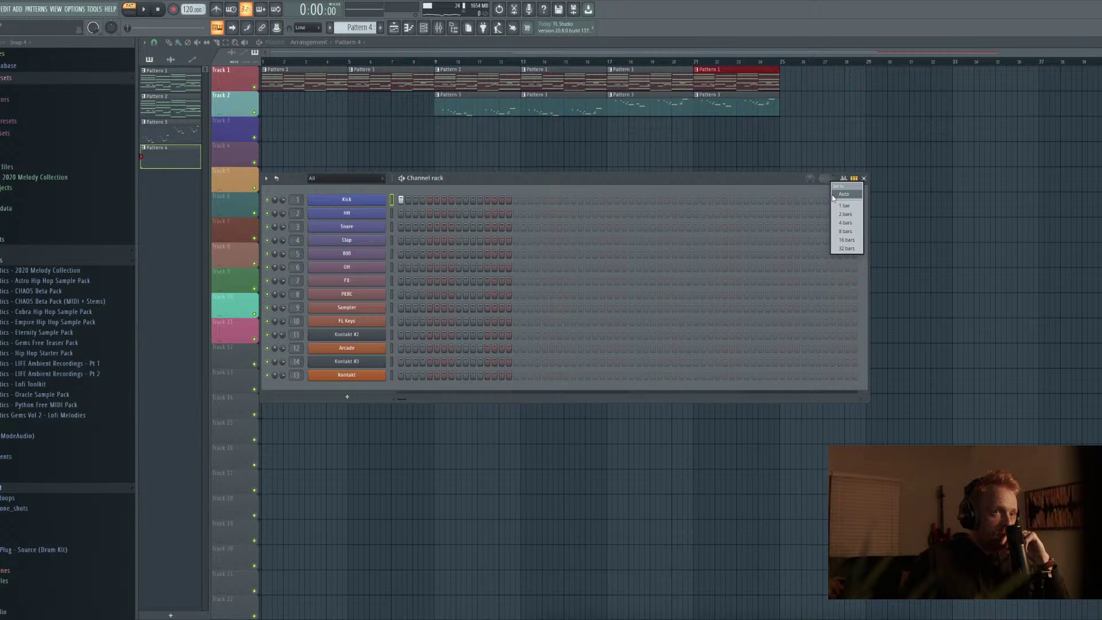
left_click(843, 227)
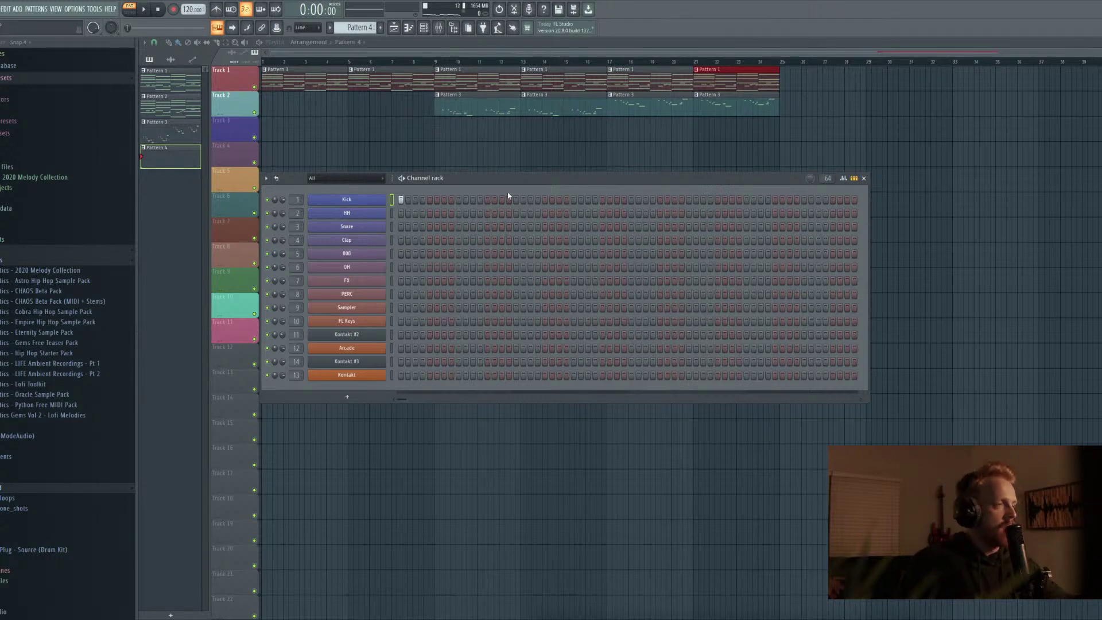
Fill the HH channel on every 2 steps and lower the hi-hat's volume in its channel settings
right_click(383, 213)
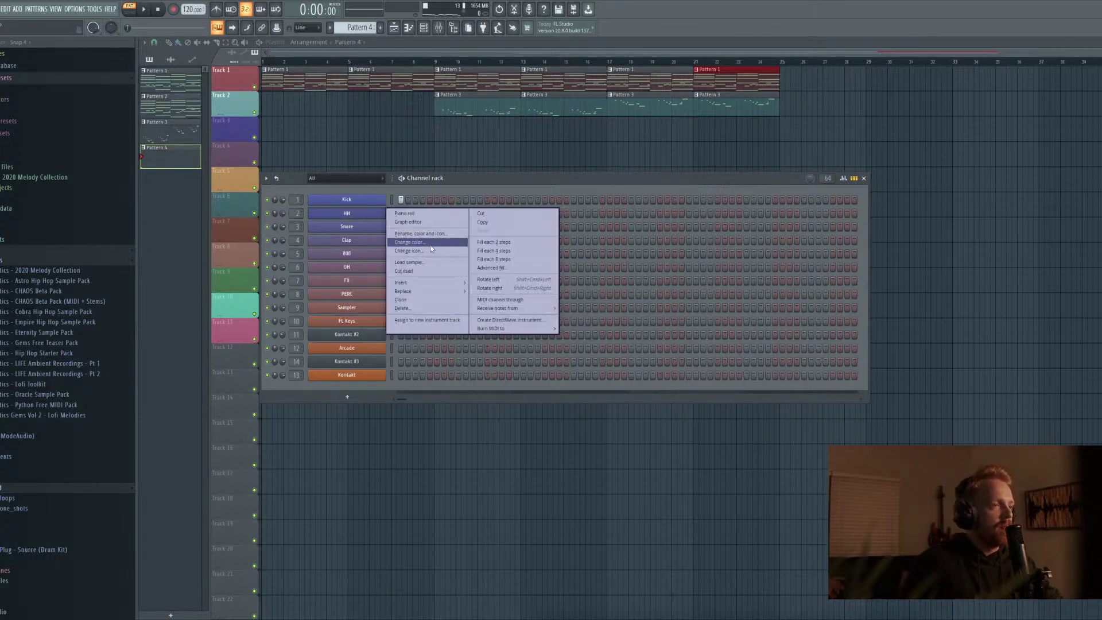
left_click(487, 245)
key("space")
left_click(338, 214)
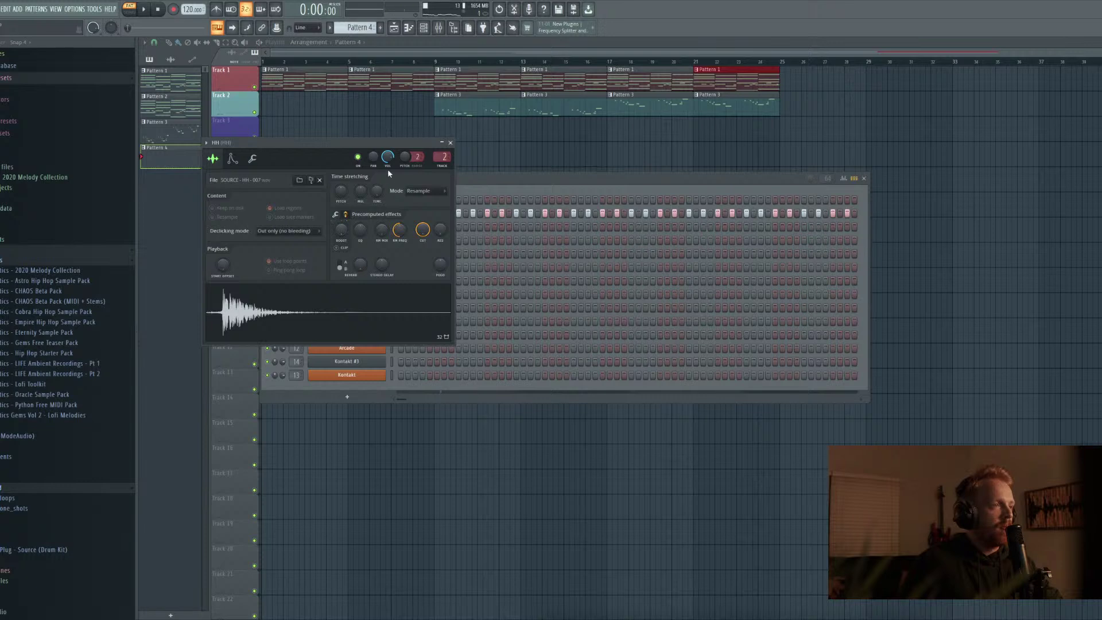
key("space")
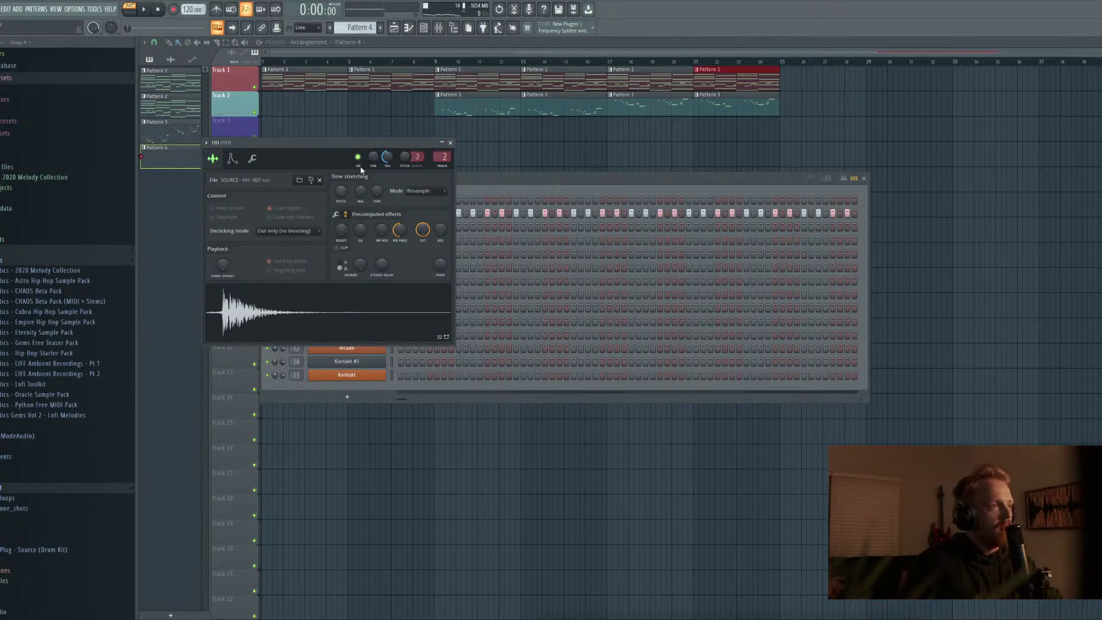
left_click(450, 143)
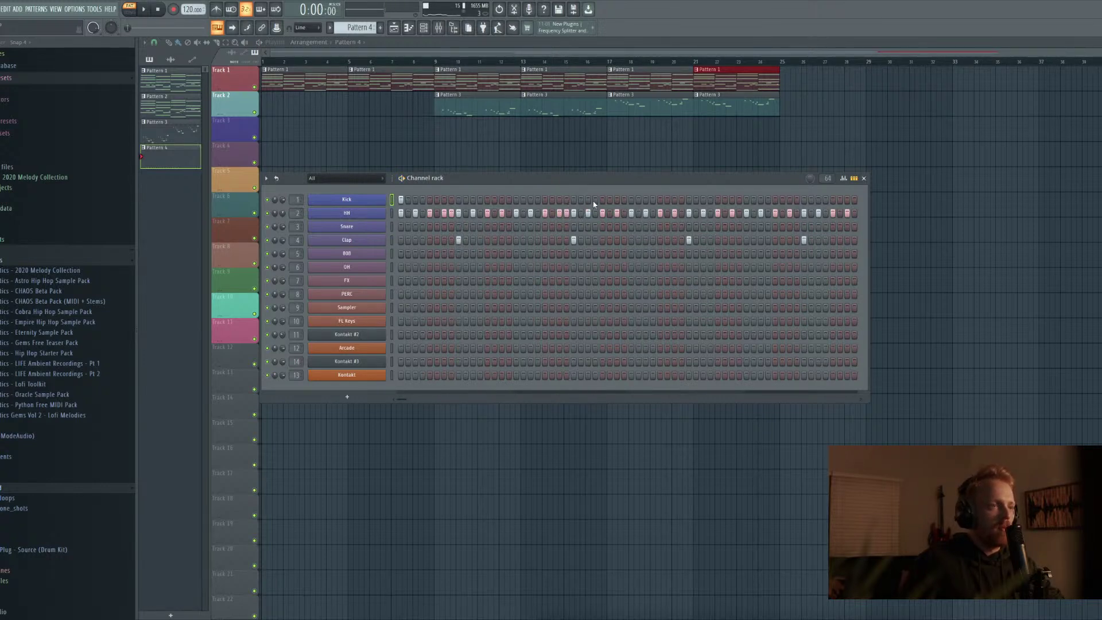
Add a kick on step 31 of Pattern 4, and place the pattern on Track 3 at bar 9 to play it with the melody
left_click(616, 200)
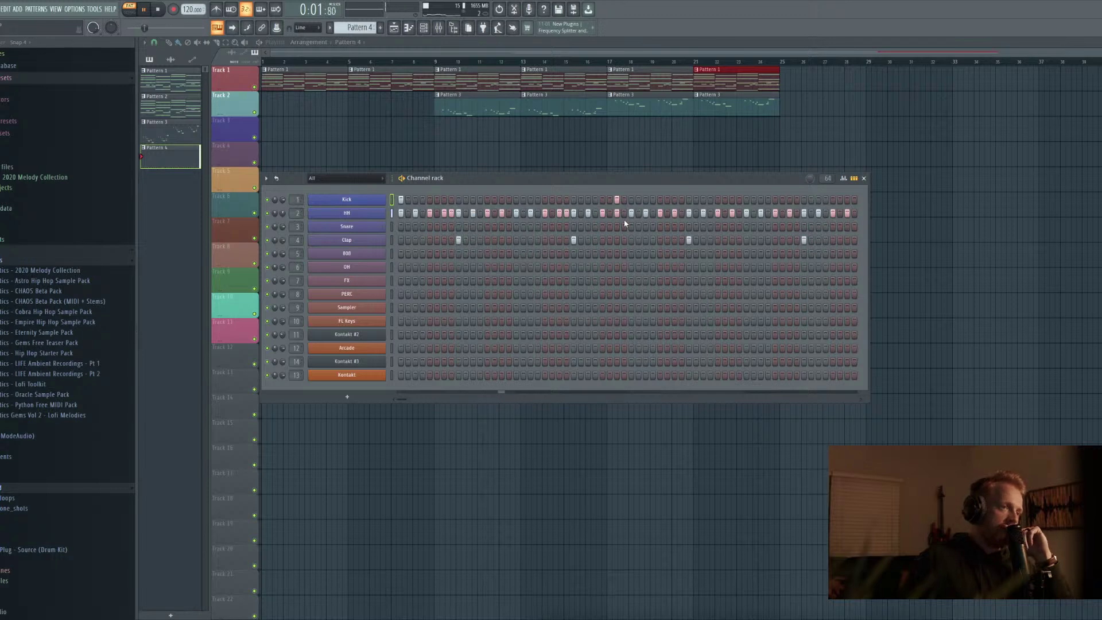
left_click(435, 127)
left_click(434, 62)
key("space")
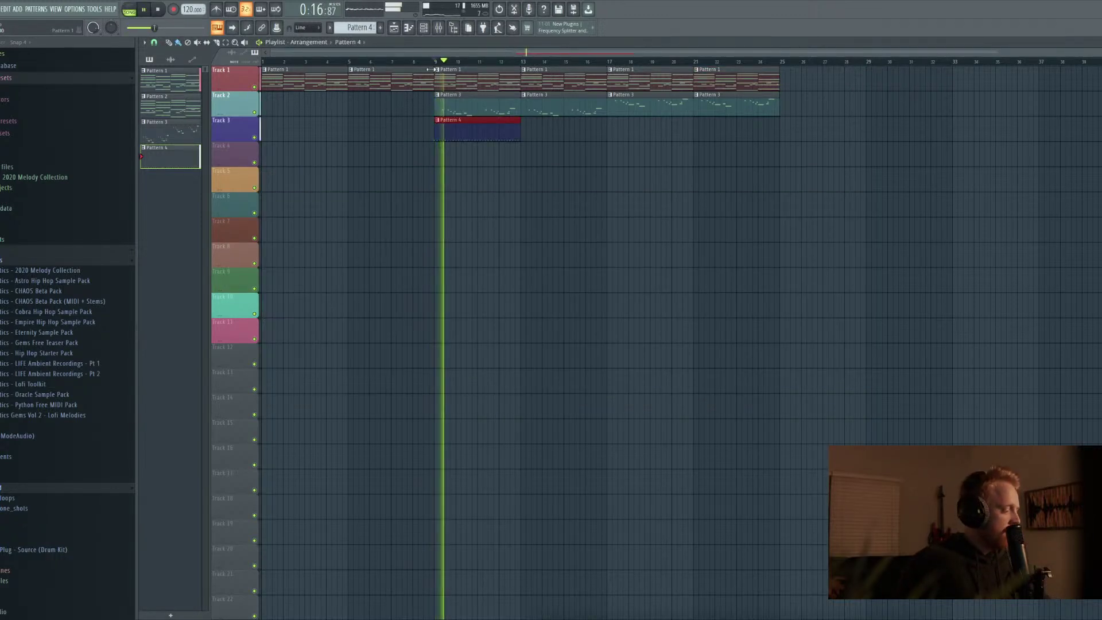
left_click(424, 27)
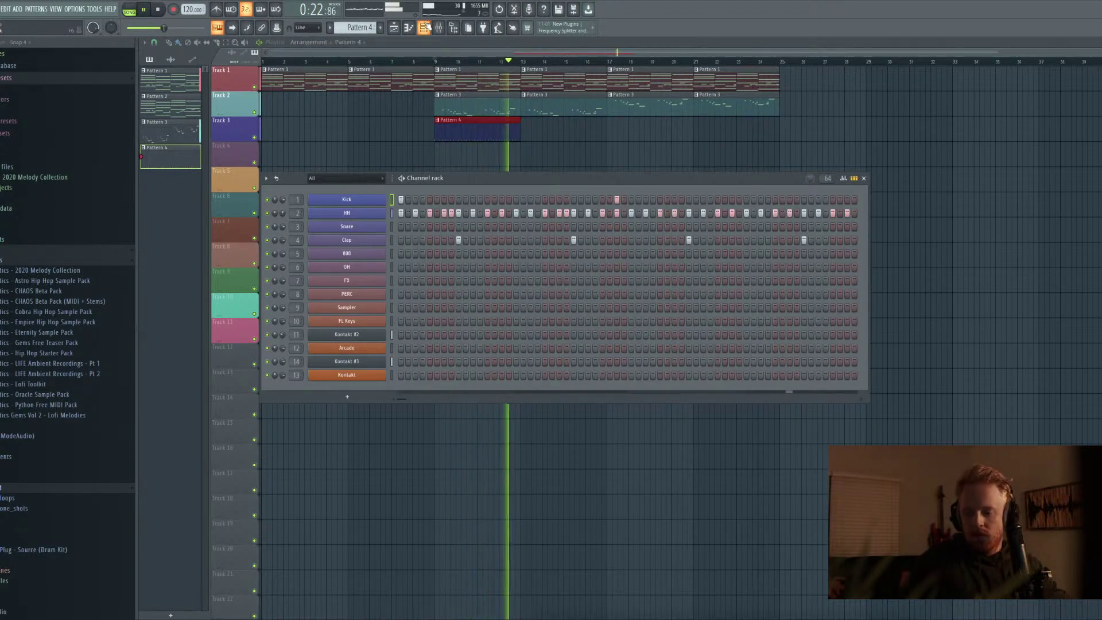
key("space")
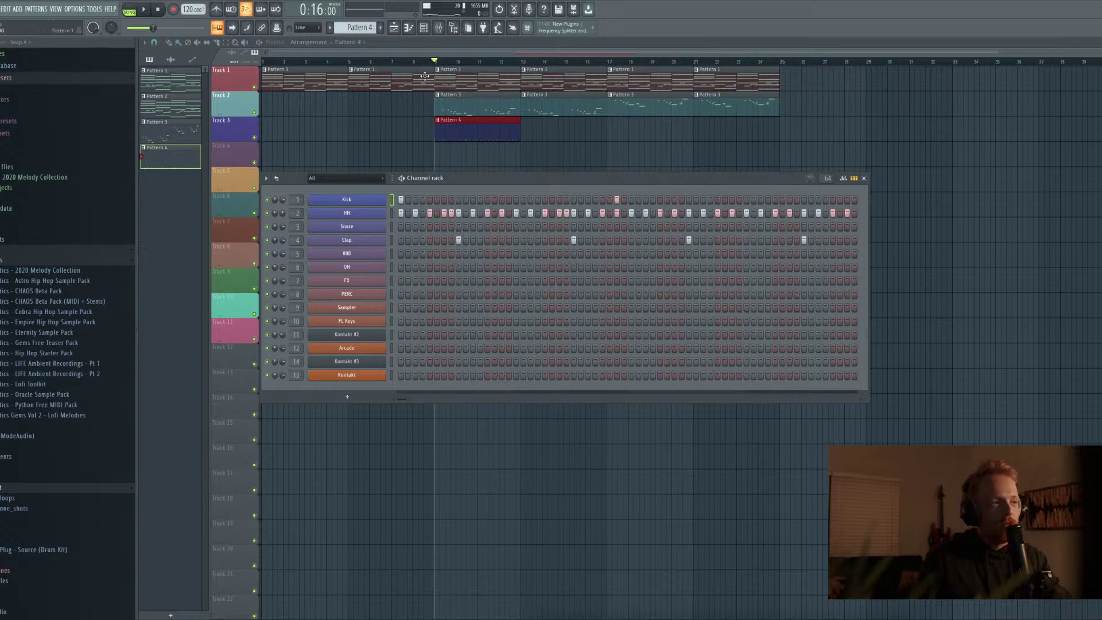
Play the arrangement and lower the HH fader in the mixer, then hide the mixer and show the channel rack
key("space")
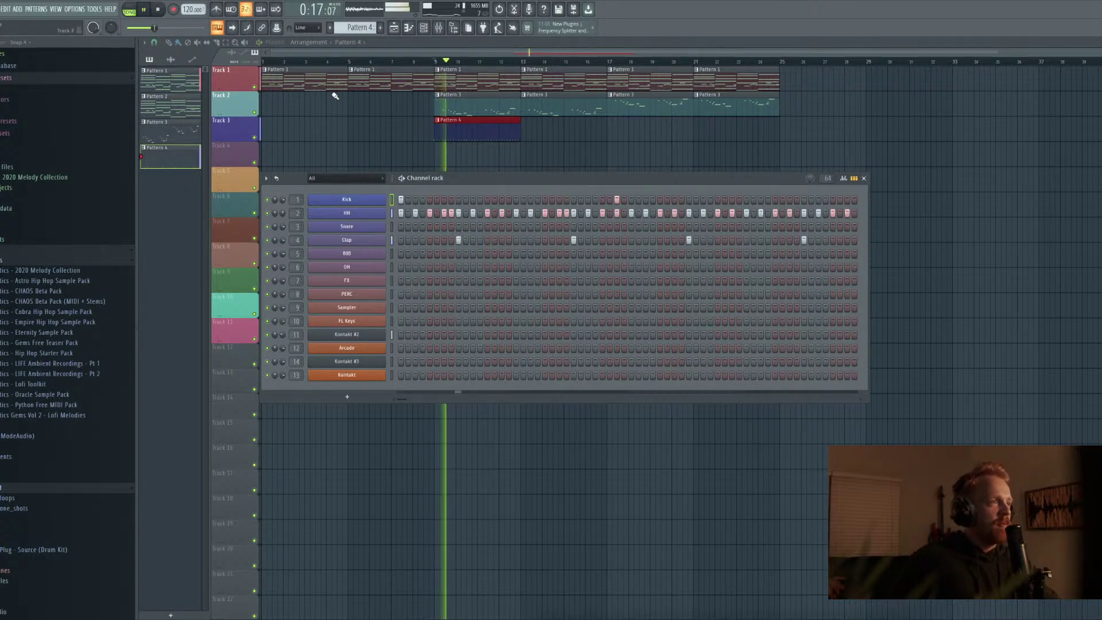
key("F9")
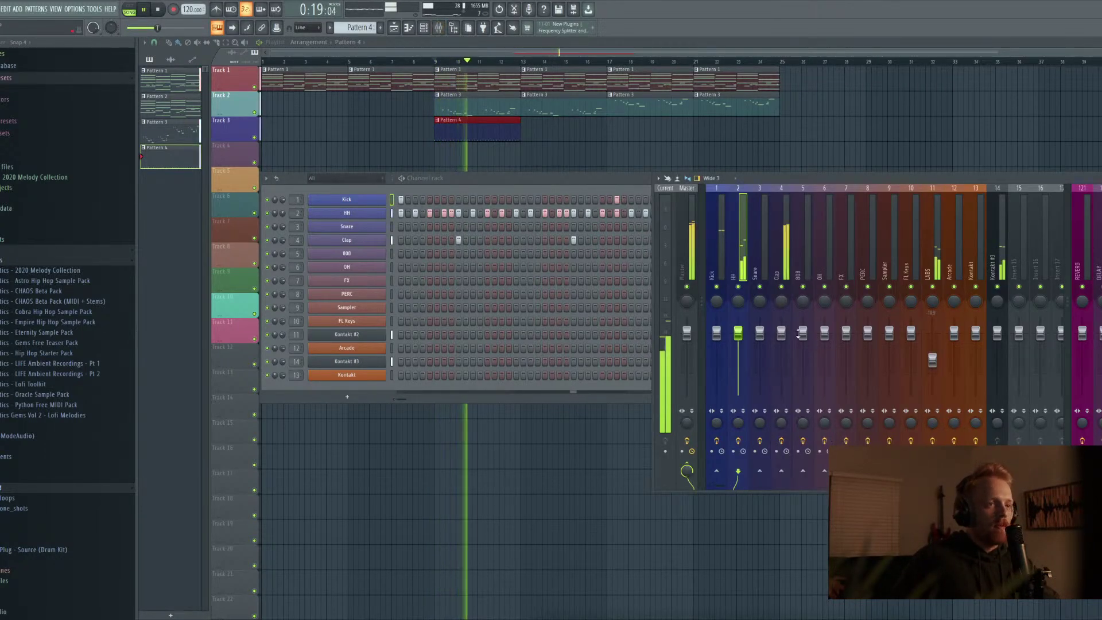
key("space")
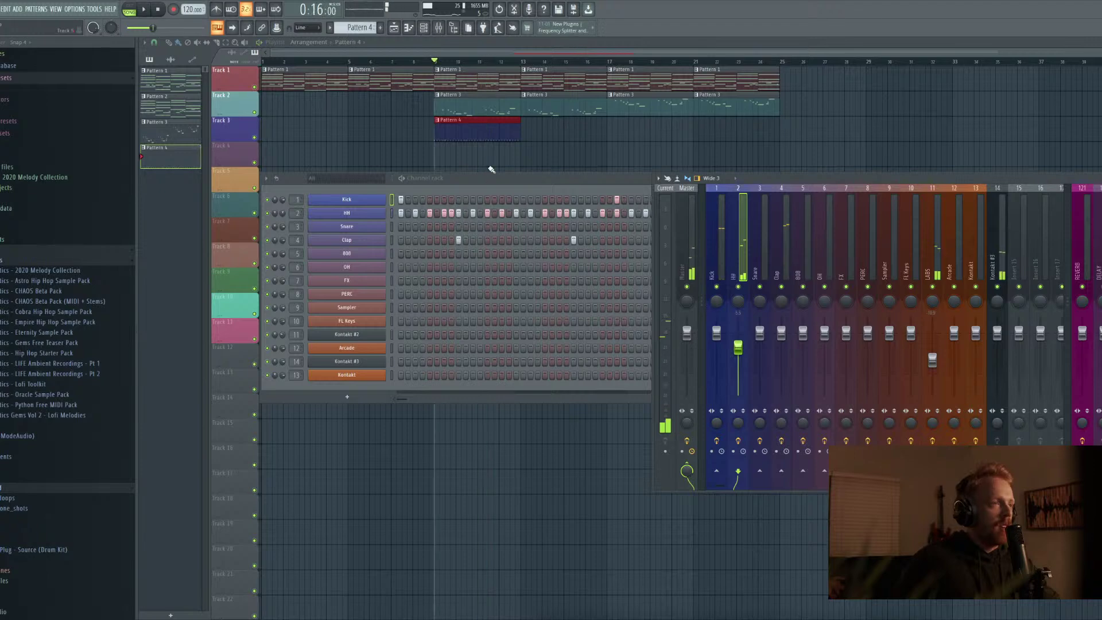
key("F12")
left_click(423, 27)
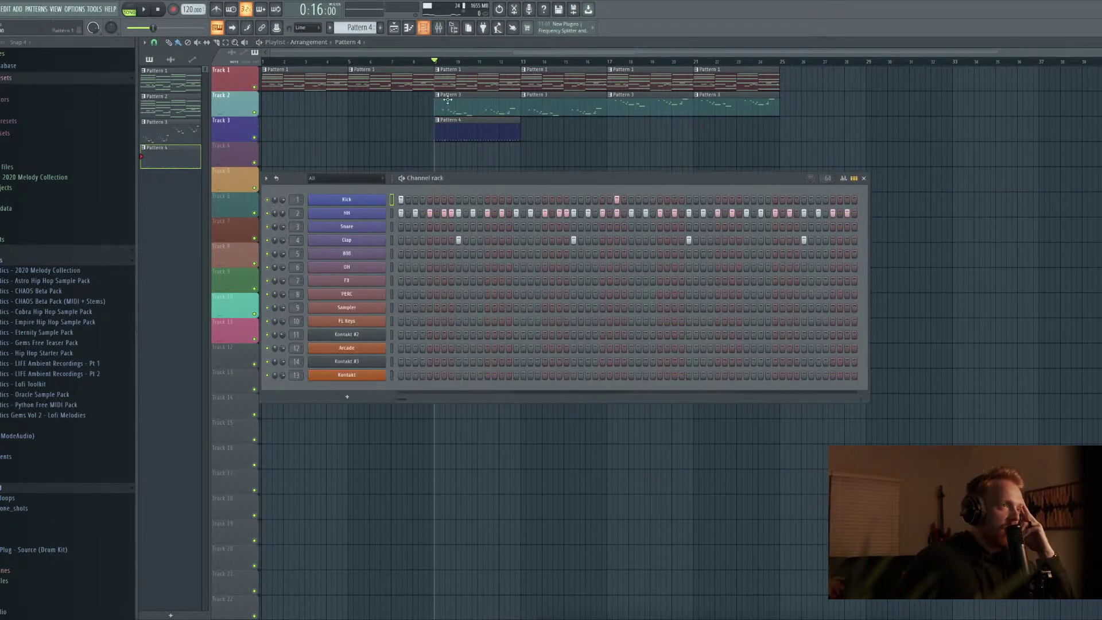
Switch to Pattern 3 in pattern playback mode and clone its Kontakt #3 melody channel
key("KP_Subtract")
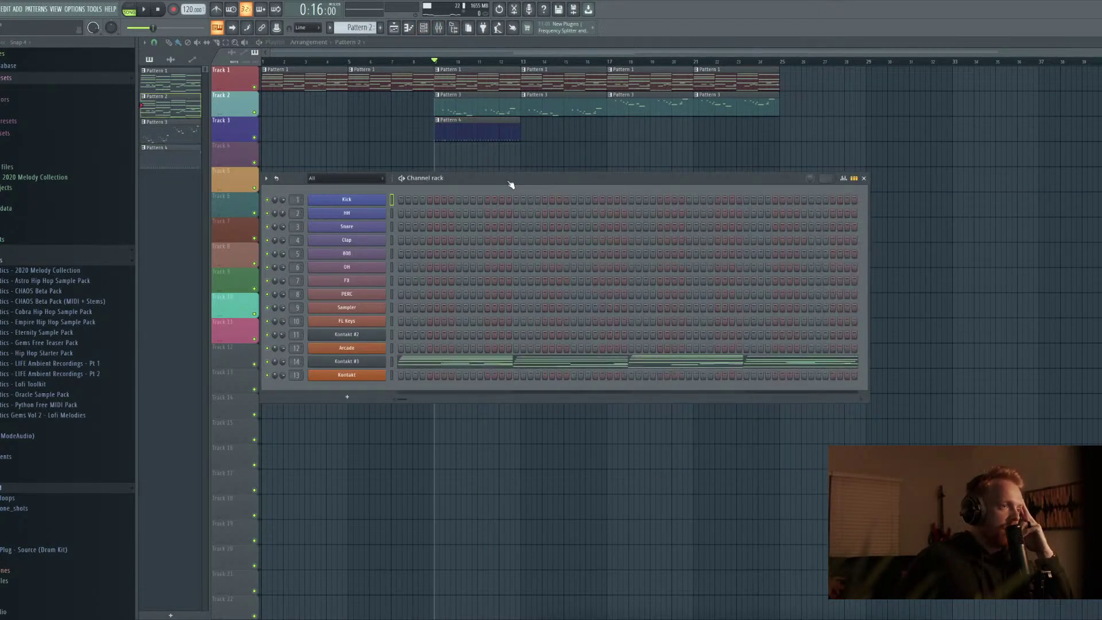
key("l")
key("space")
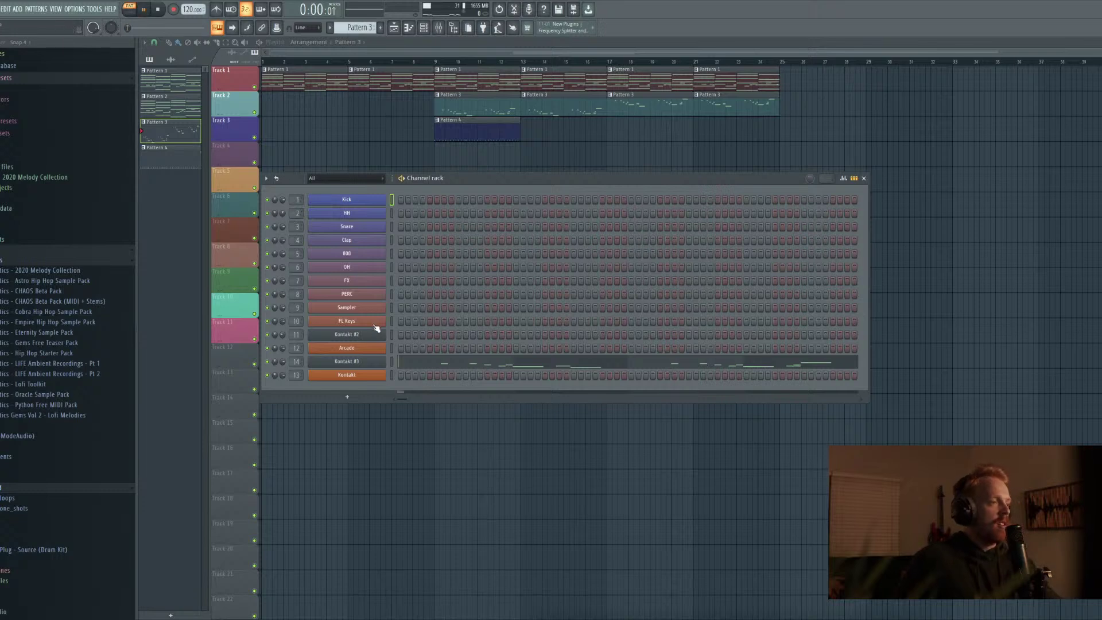
left_click(370, 367)
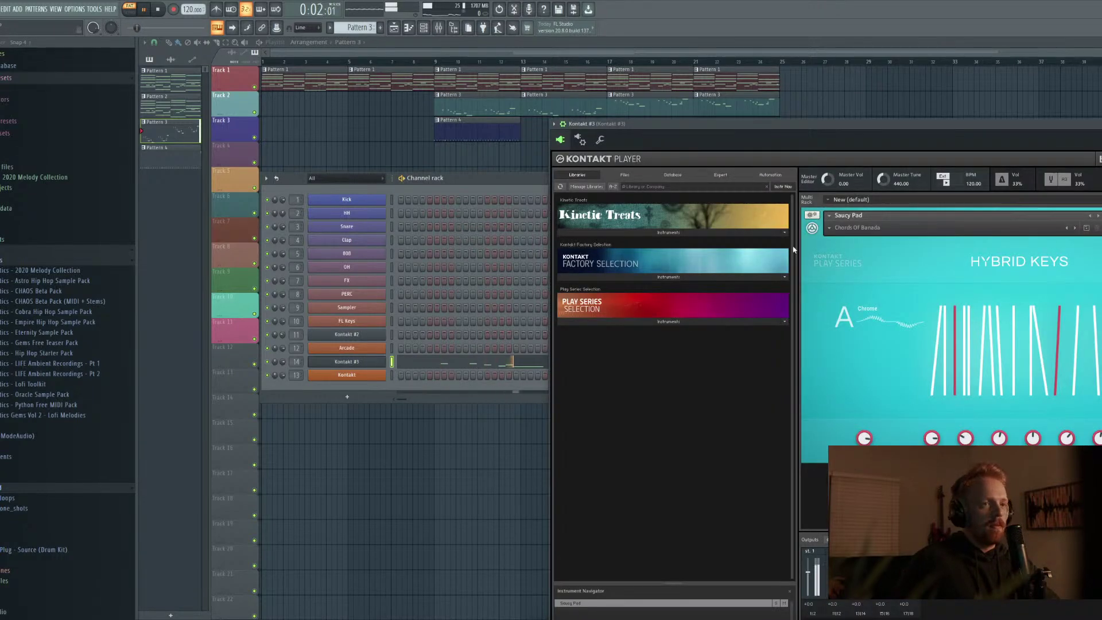
right_click(390, 356)
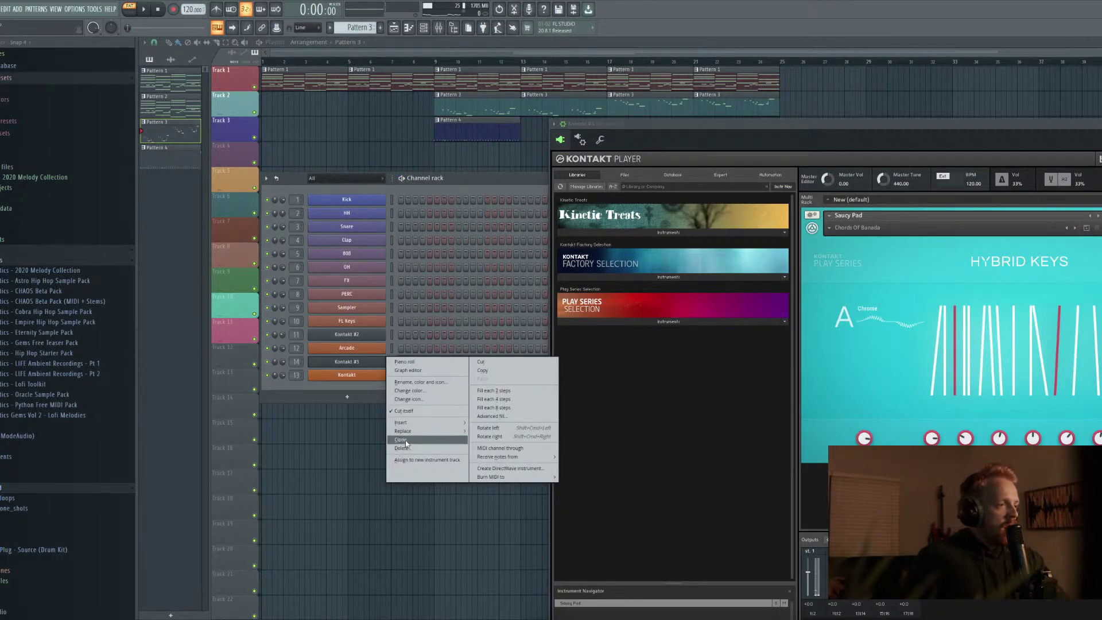
left_click(424, 446)
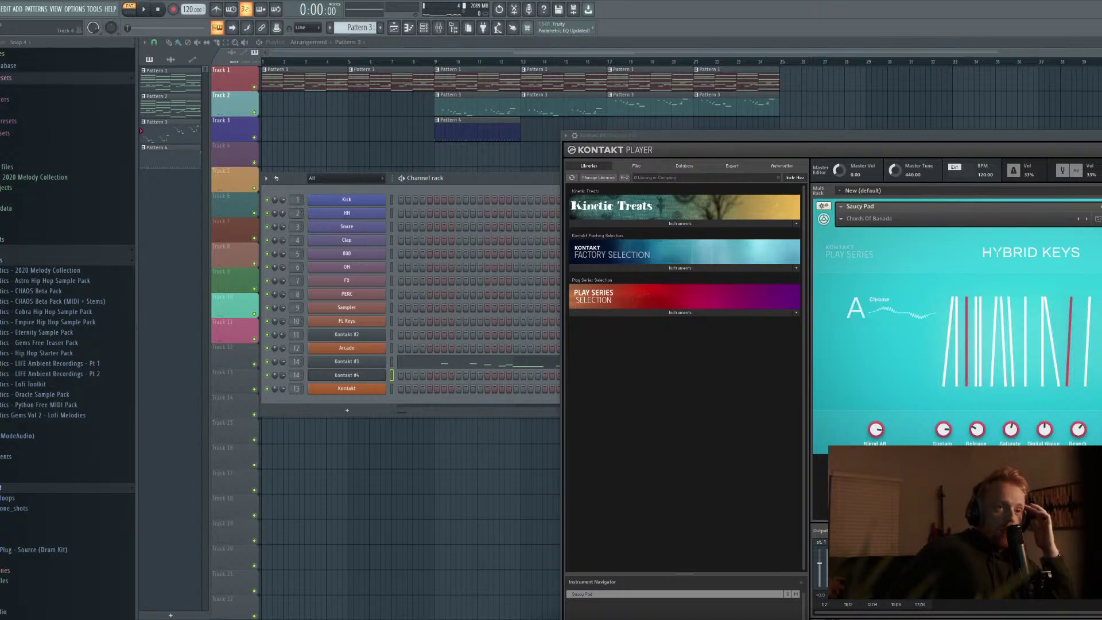
Move Pattern 3's melody notes from Kontakt #3 to the Kontakt #4 channel and play the pattern
left_click(373, 361)
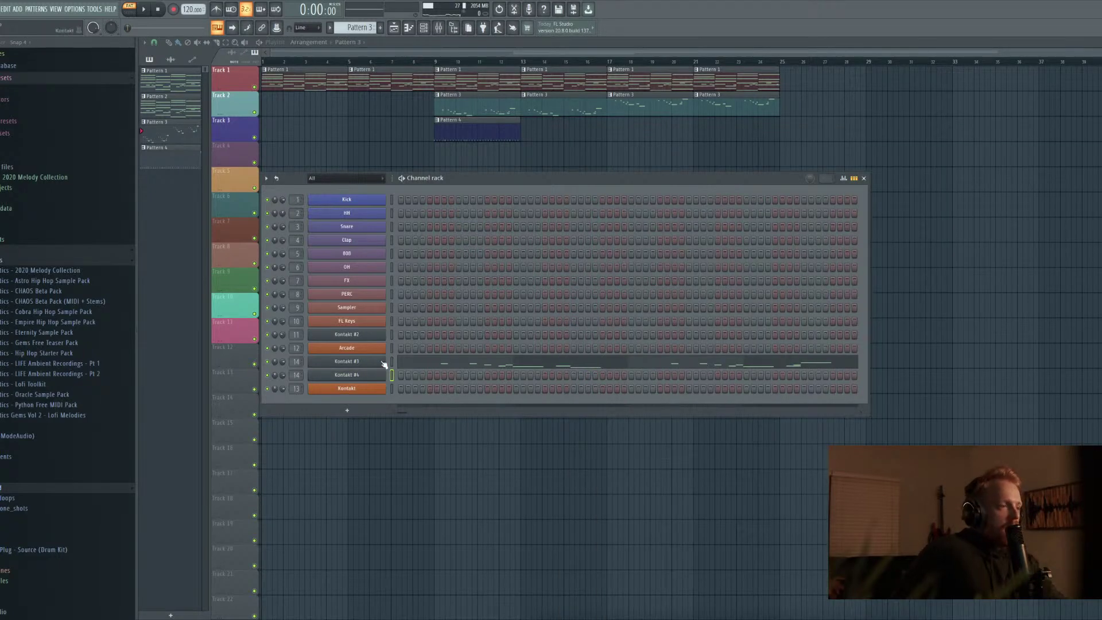
left_click(454, 363)
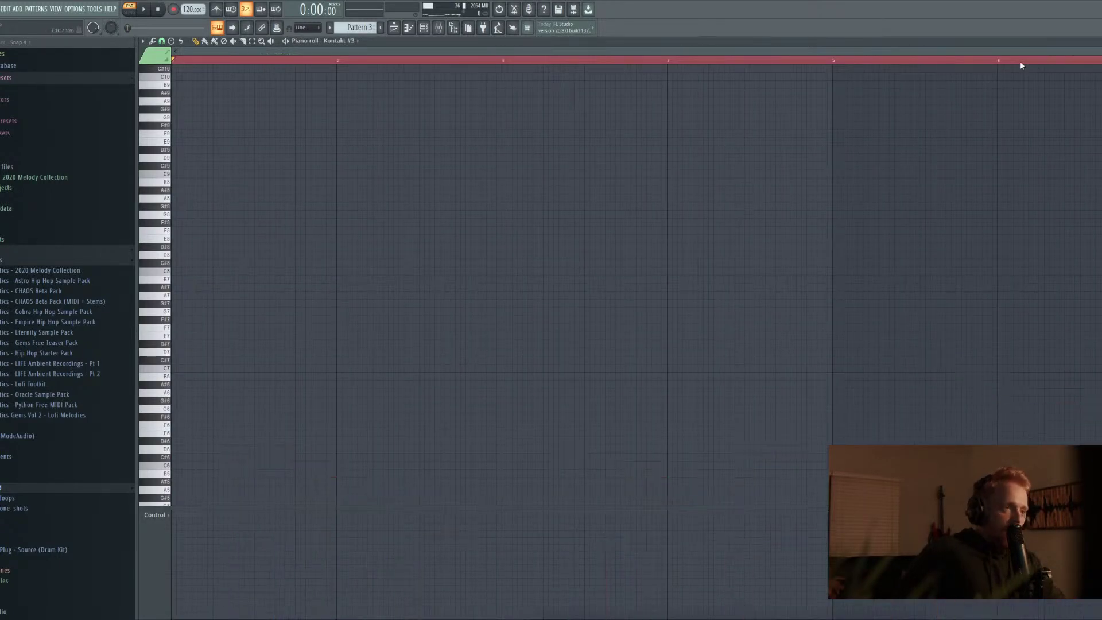
key("F7")
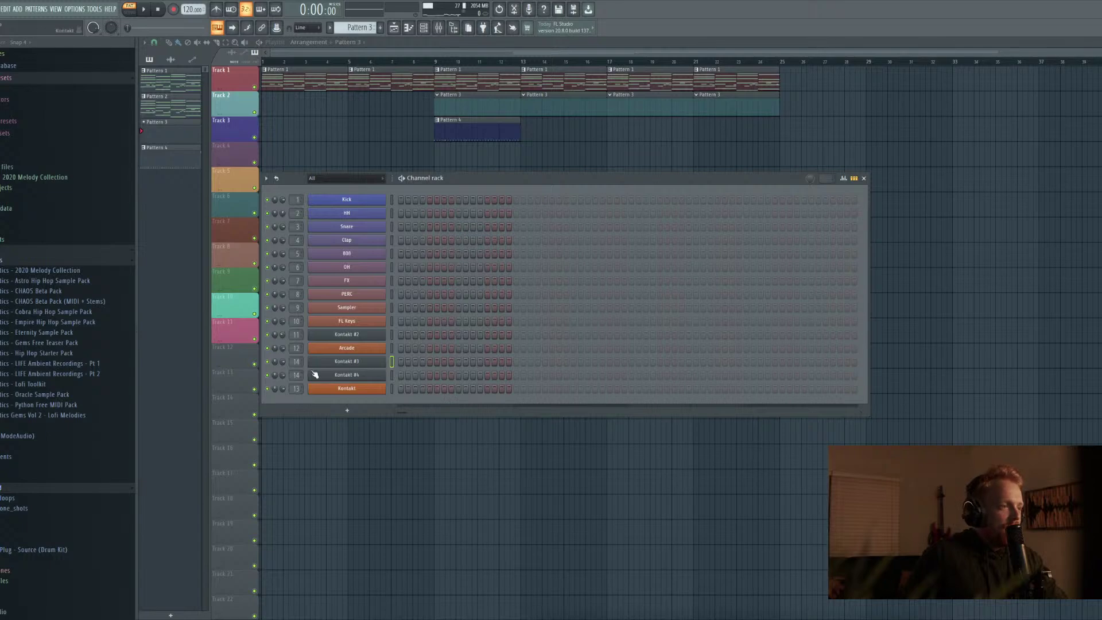
right_click(346, 376)
left_click(418, 376)
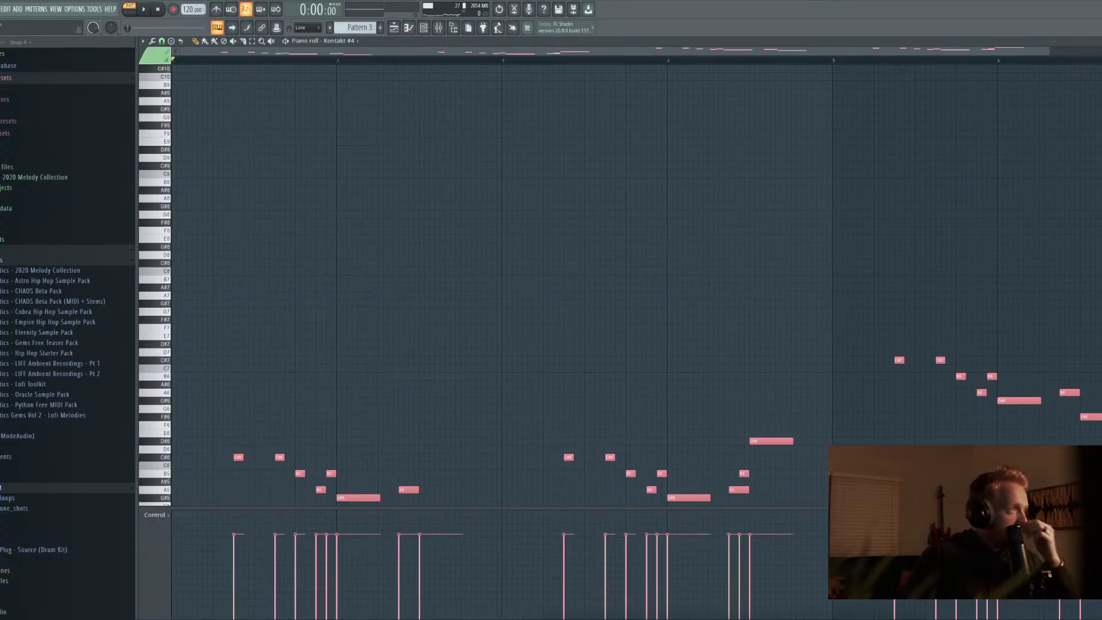
key("space")
key("F7")
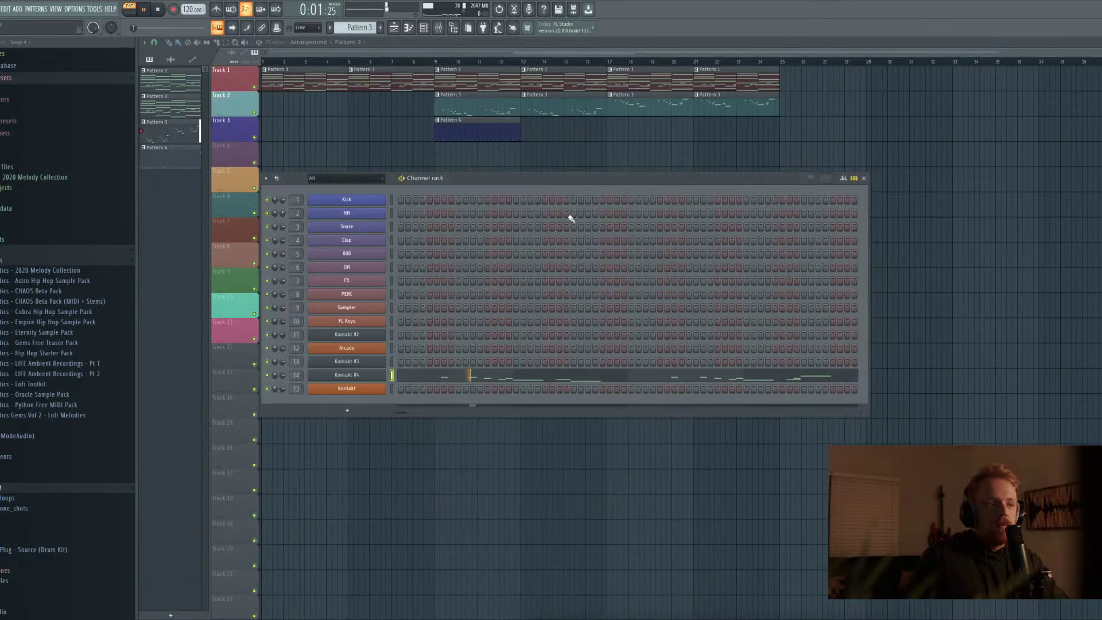
Clear the Saucy Pad instrument from Kontakt #4 and open the Synth folder of the Kontakt Factory Selection library
left_click(321, 376)
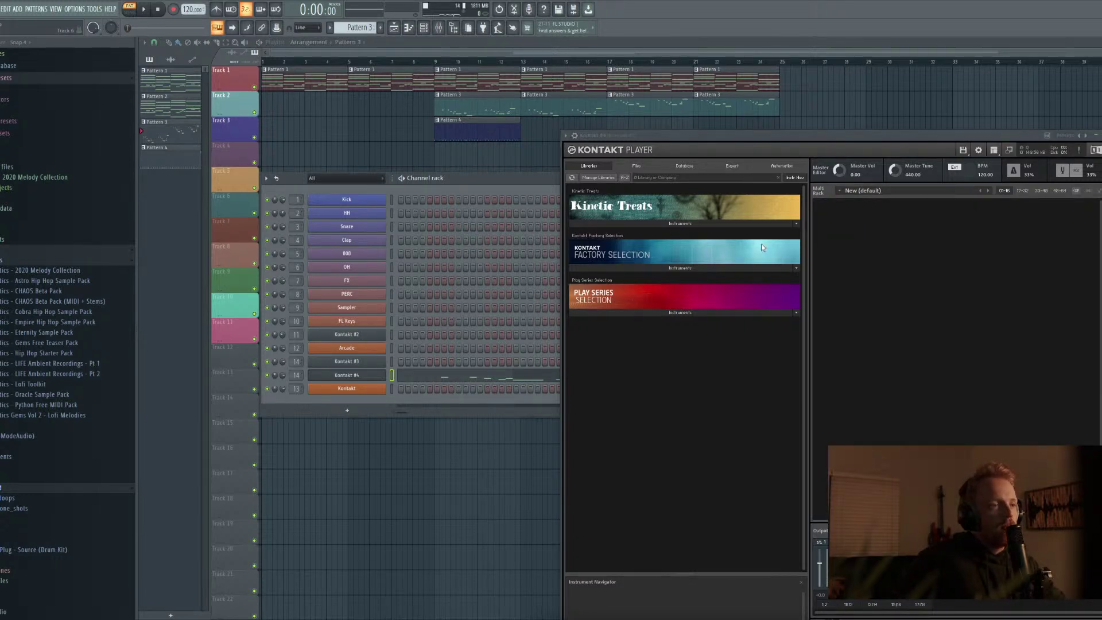
left_click(701, 268)
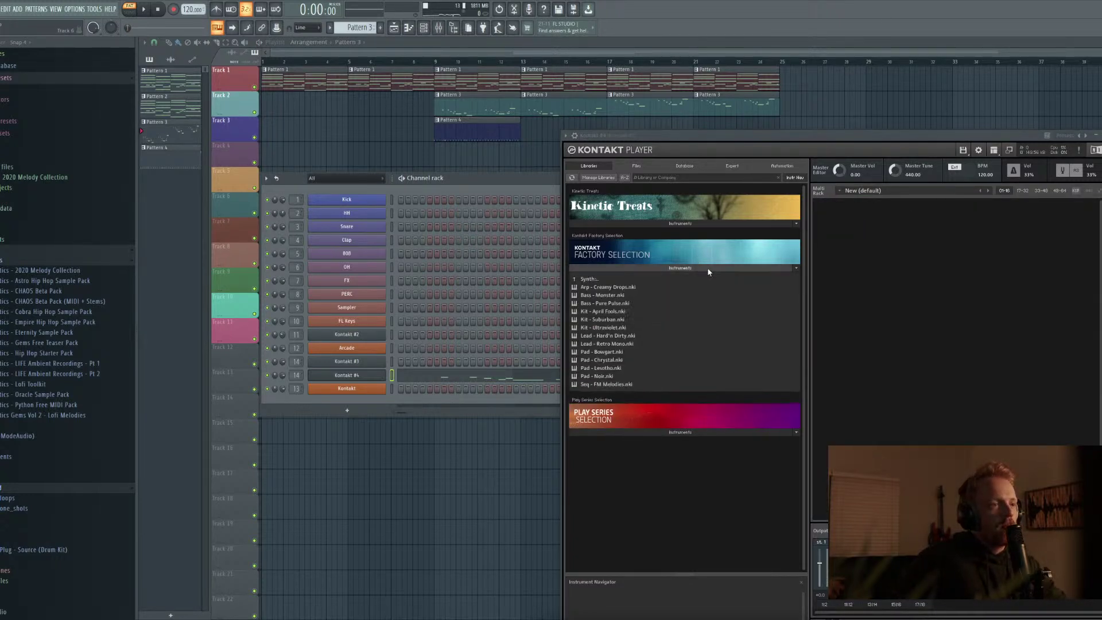
left_click(581, 280)
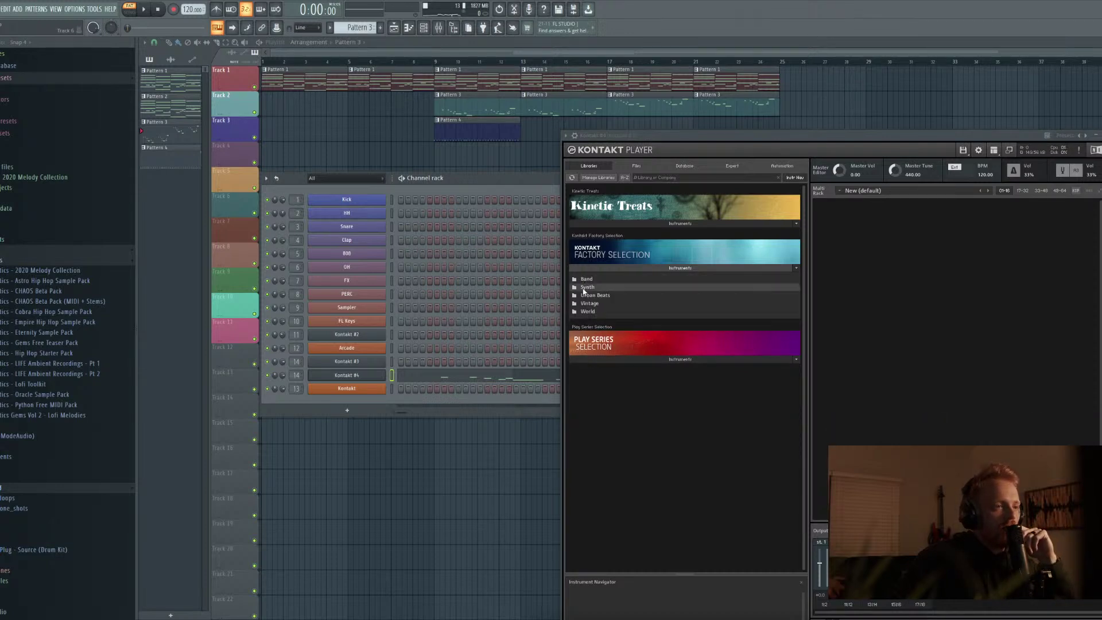
left_click(588, 289)
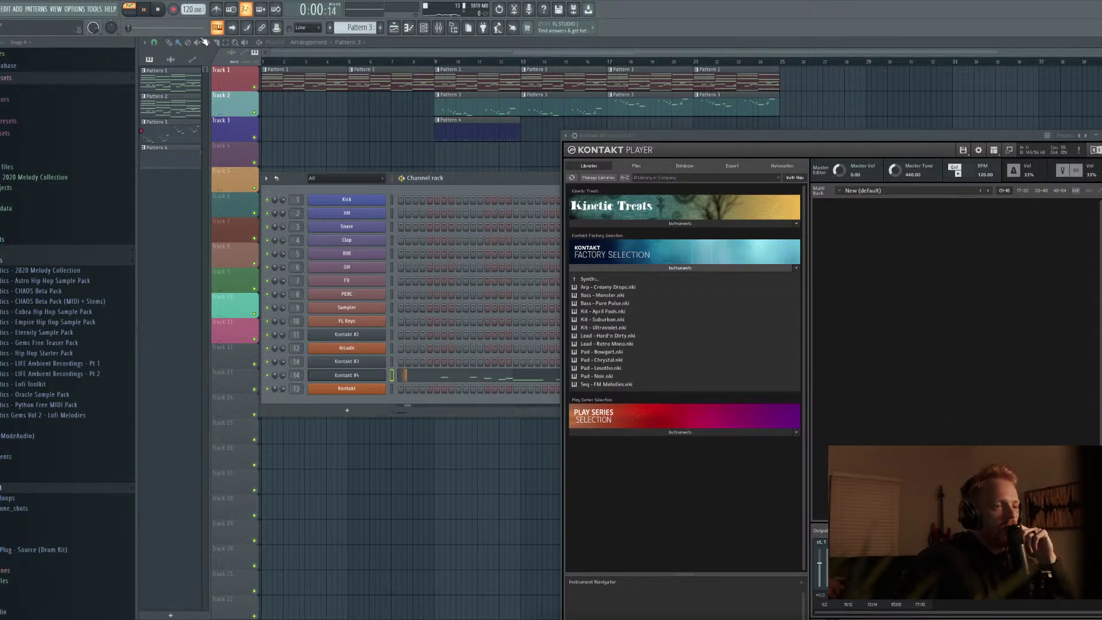
Try the Pad - Chrystal and Pad - Bowgart instruments in Kontakt #4, and remove both from the rack
double_click(604, 360)
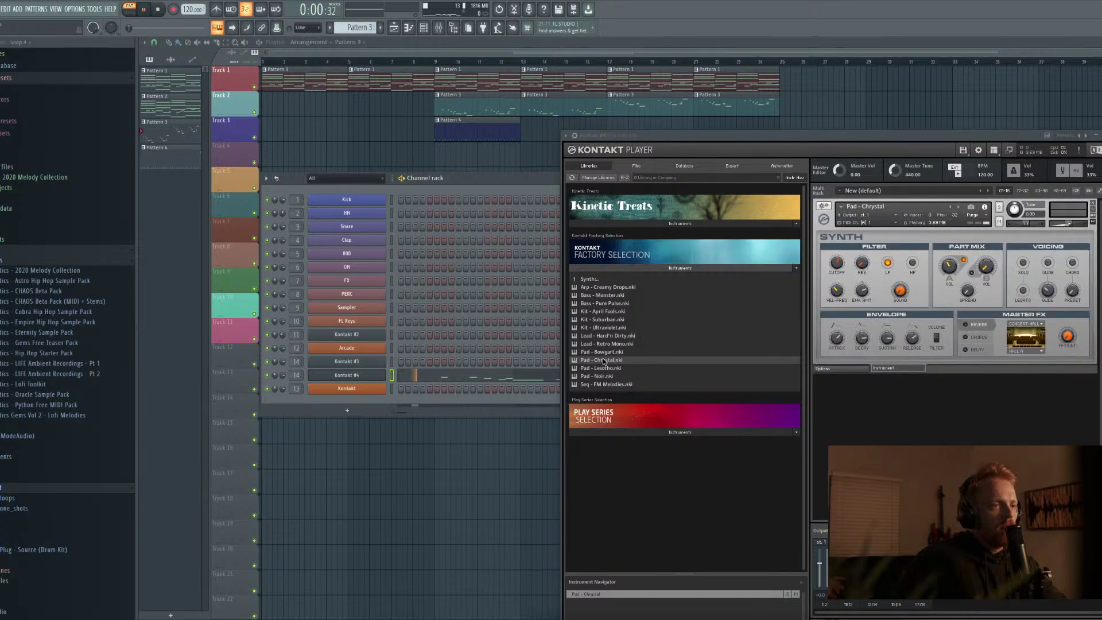
double_click(603, 351)
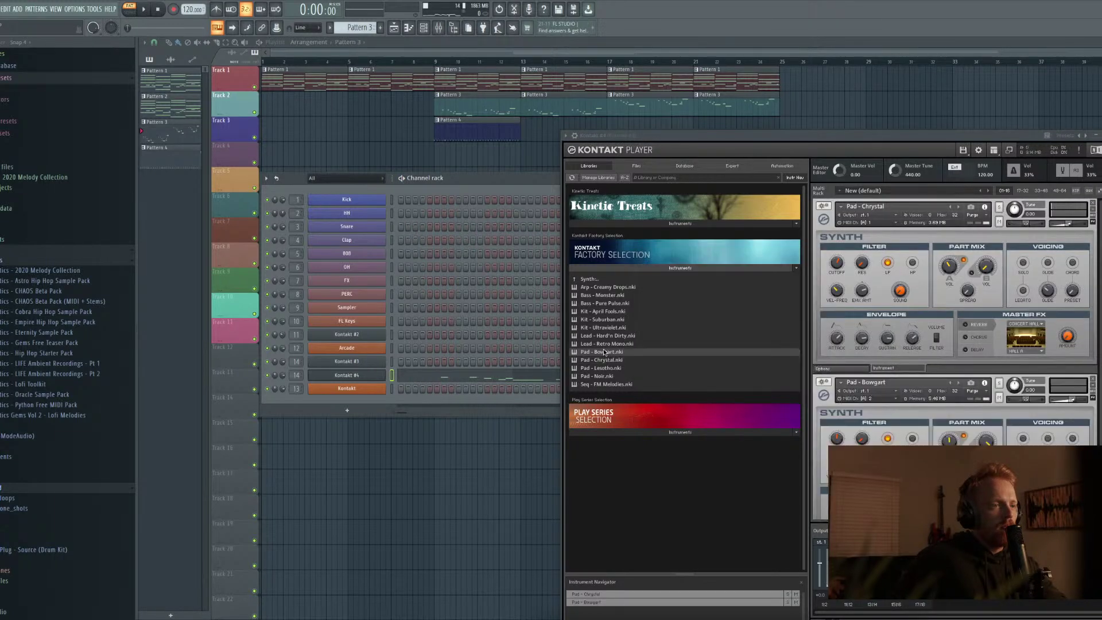
left_click(1092, 203)
left_click(1092, 203)
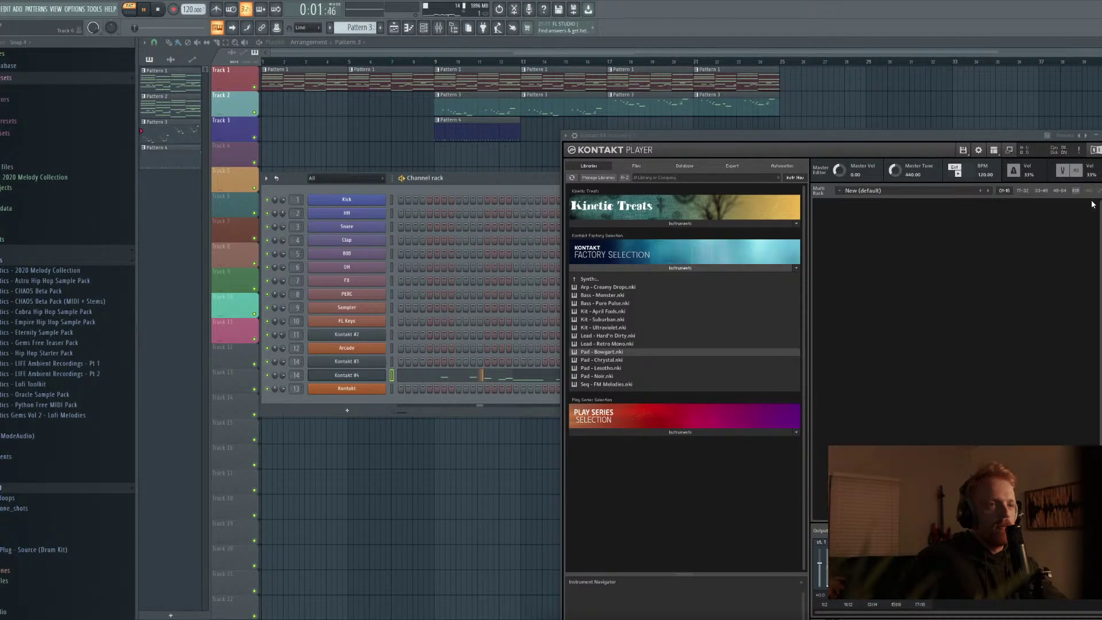
Try daytrip harp from the Factory Selection's Vintage folder, and replace it with F 100 - Flutes
double_click(580, 280)
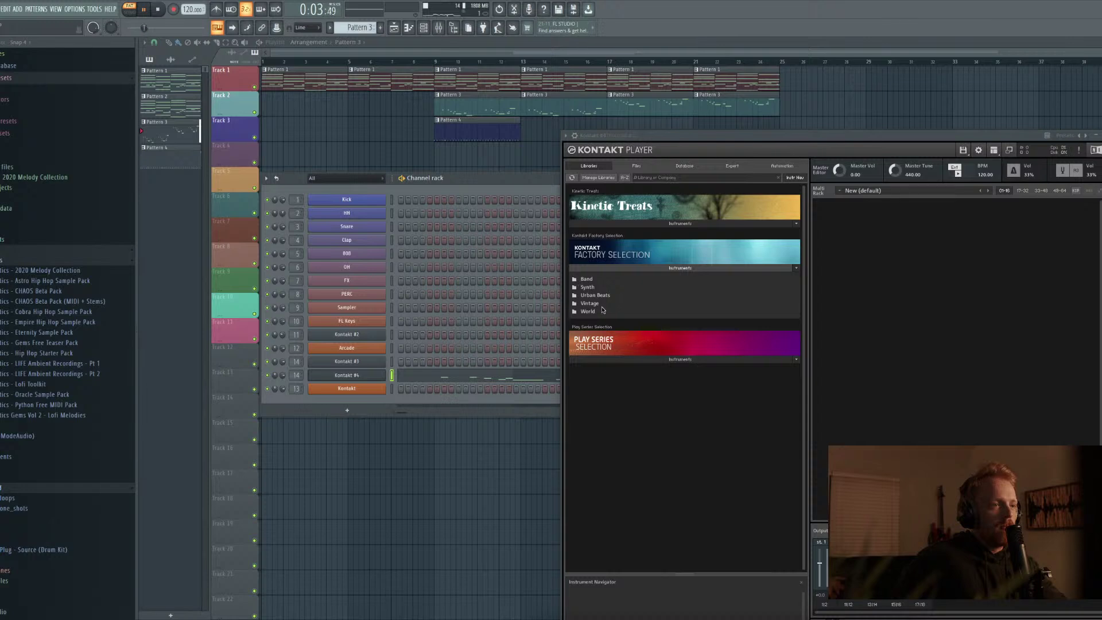
double_click(601, 303)
double_click(610, 312)
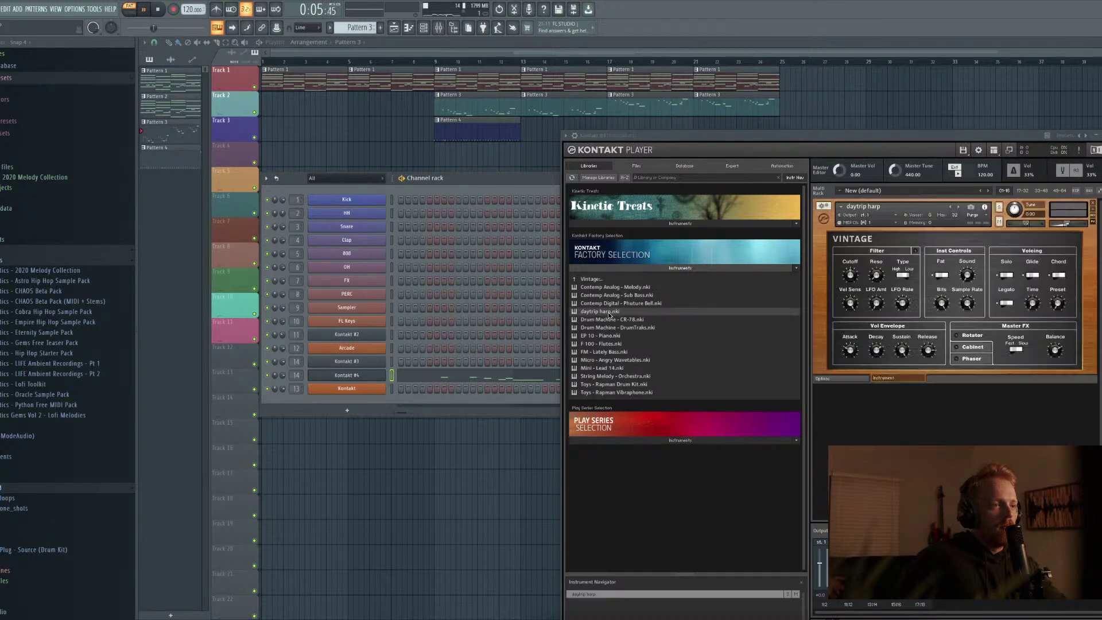
left_click(1093, 203)
double_click(606, 343)
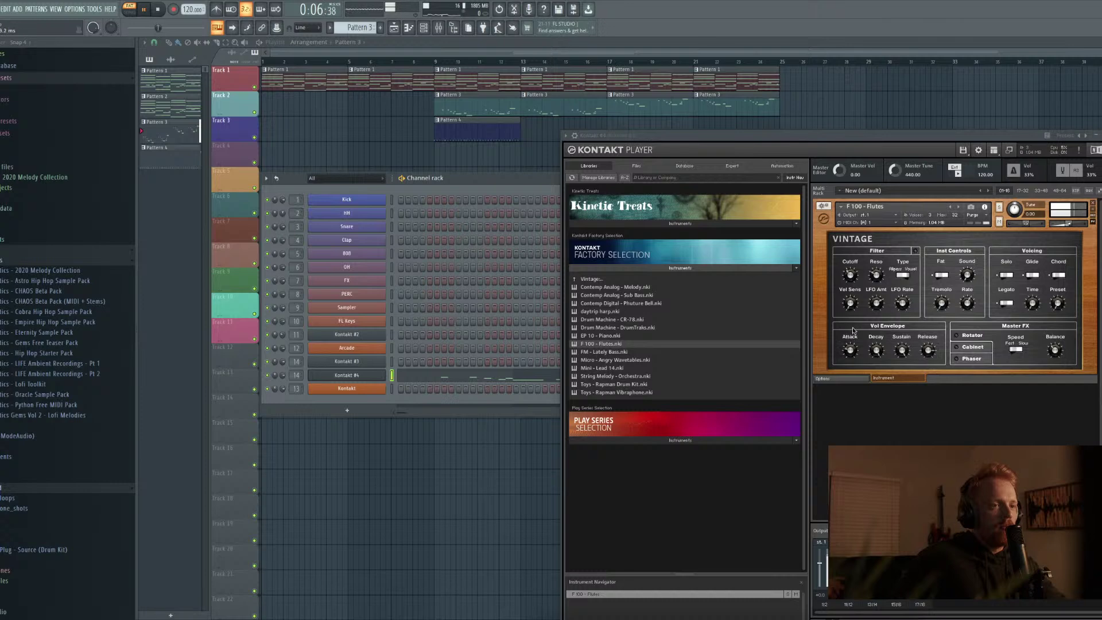
Transpose all Kontakt #4 notes in Pattern 3 down one octave and play the melody
left_click(447, 377)
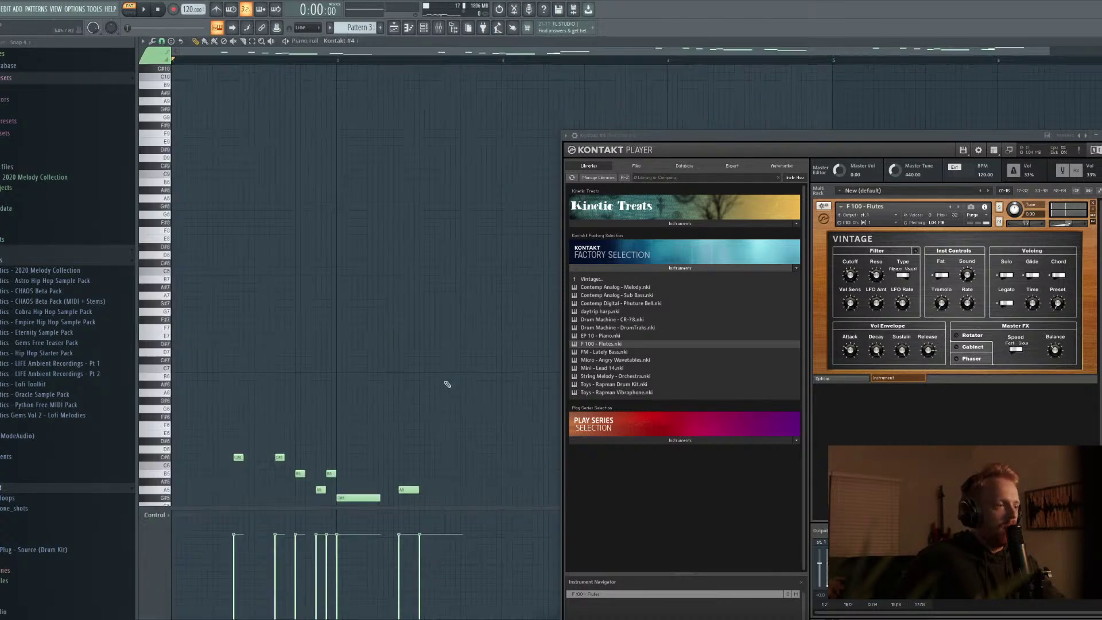
key("ctrl+a")
scroll(238, 421, "down", 8)
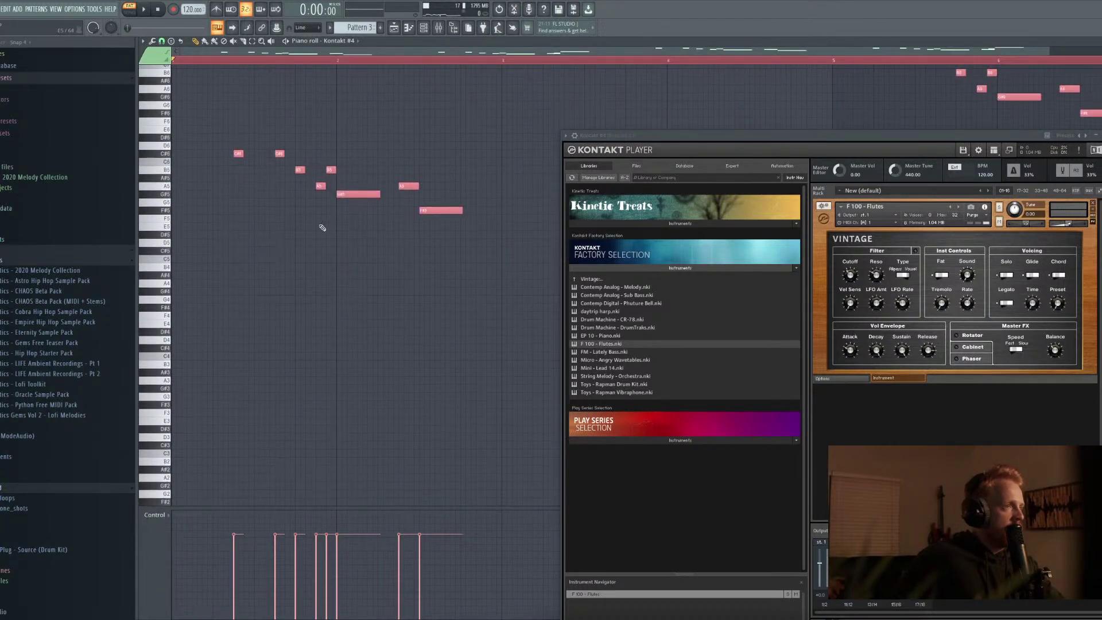
left_click(361, 202)
key("ctrl+a")
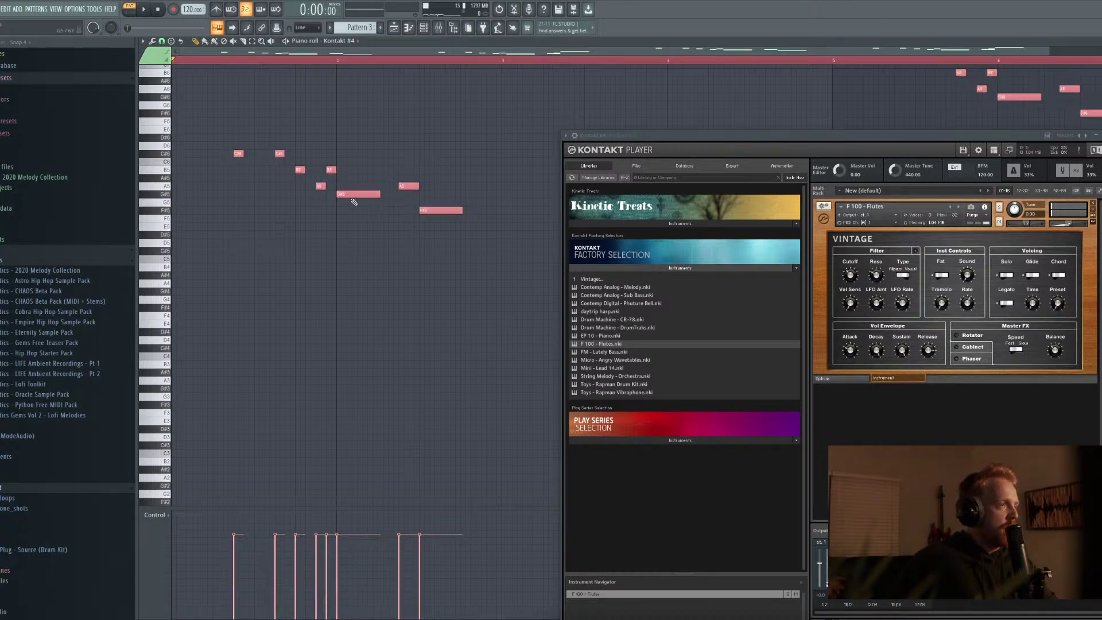
left_click_drag(351, 194, 352, 291)
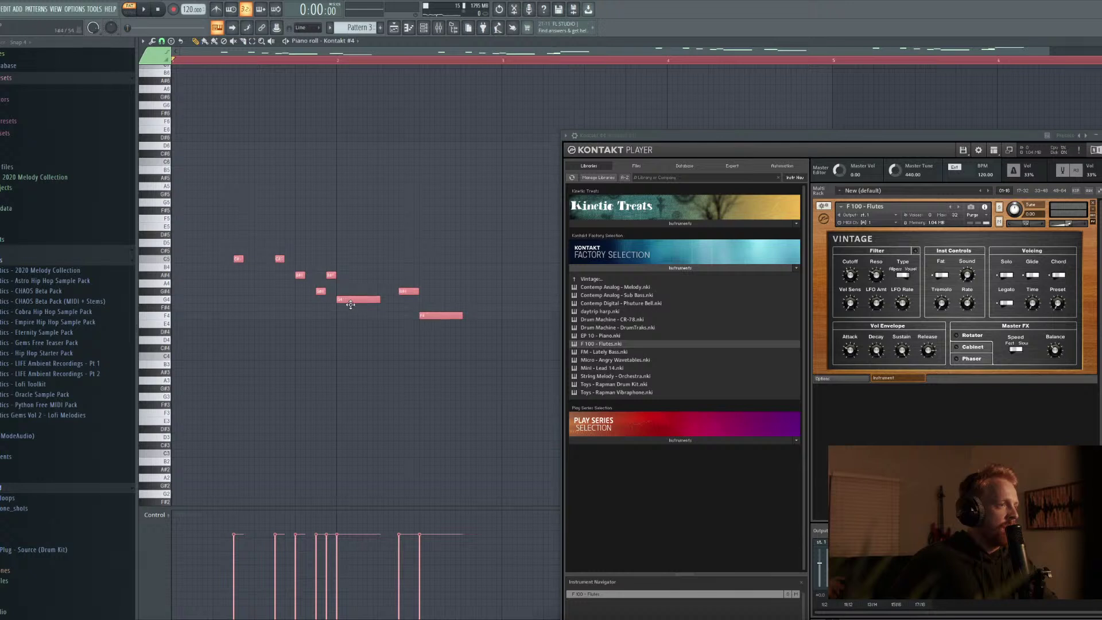
key("space")
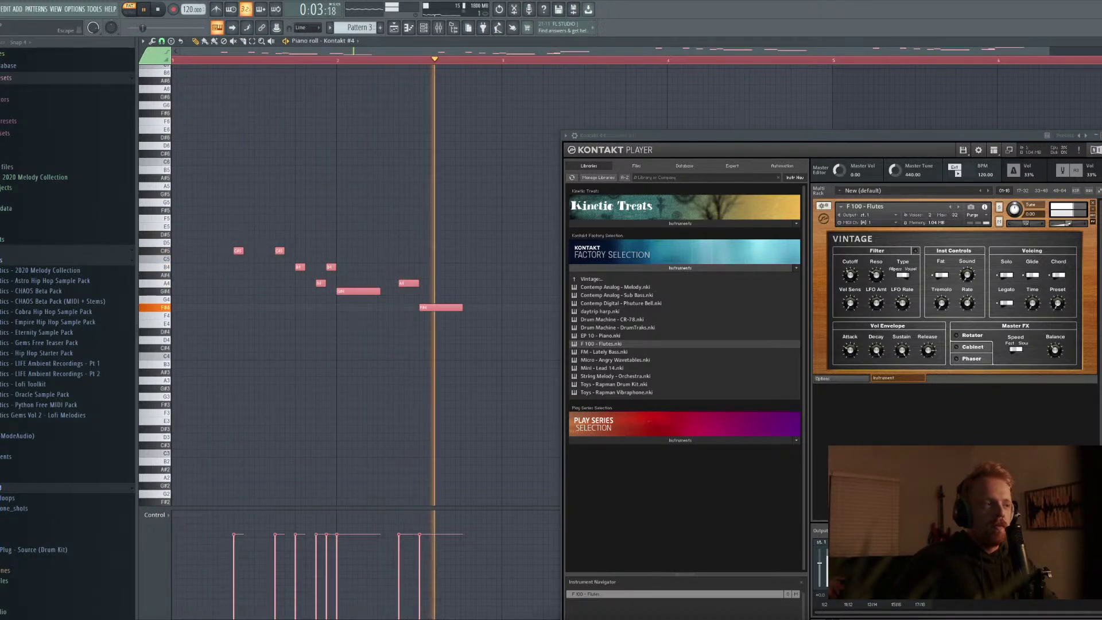
Turn on the Rotator effect for F 100 - Flutes and try its filter while replaying the melody
left_click(956, 335)
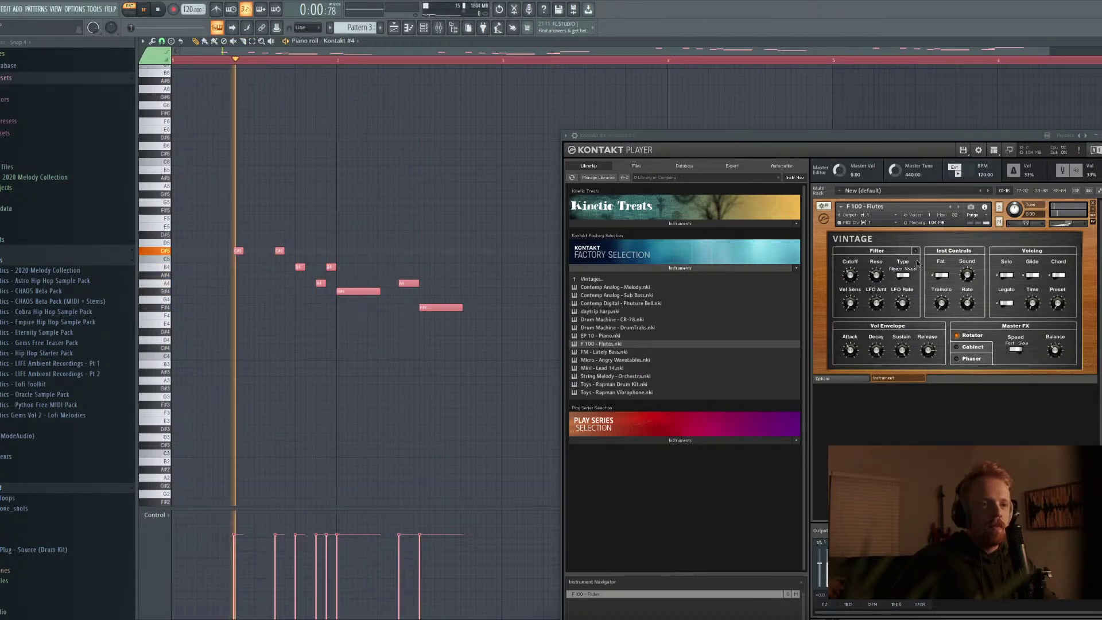
key("space")
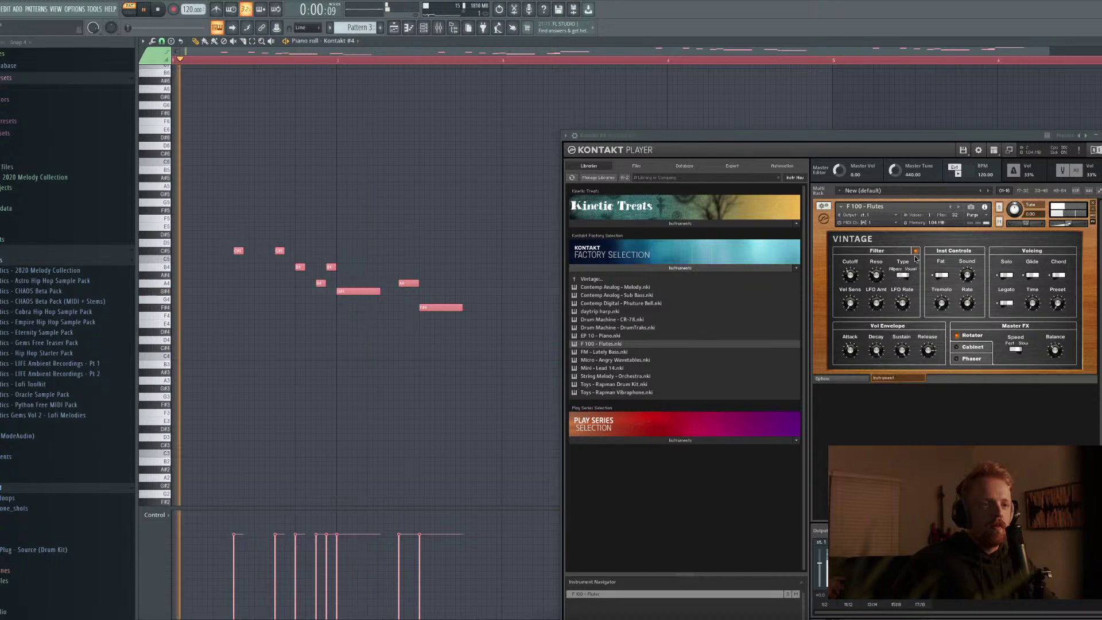
key("space")
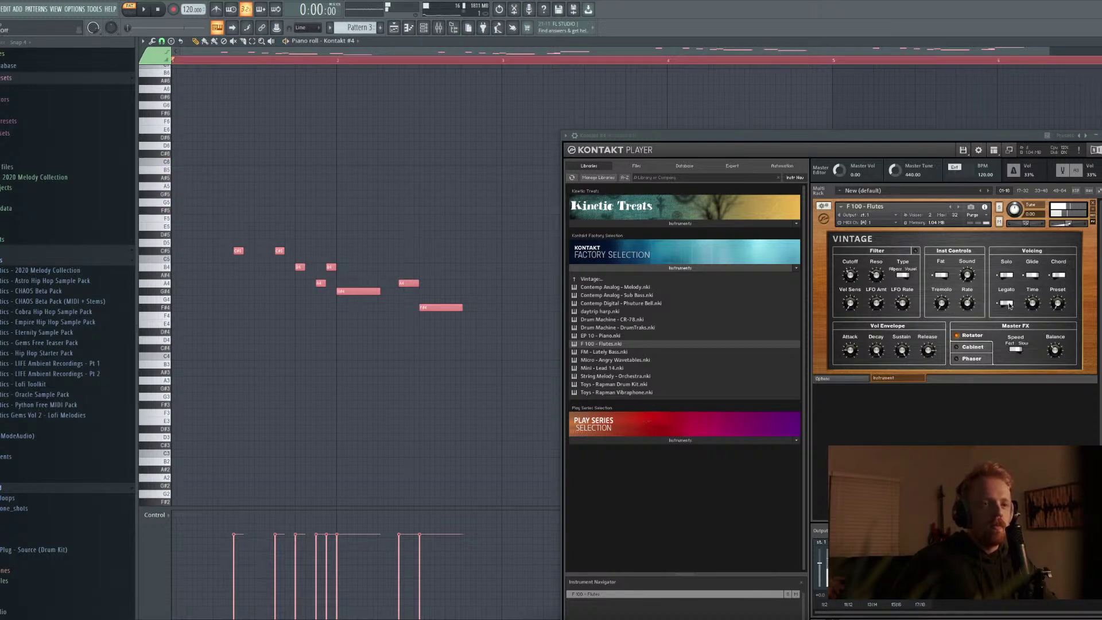
key("space")
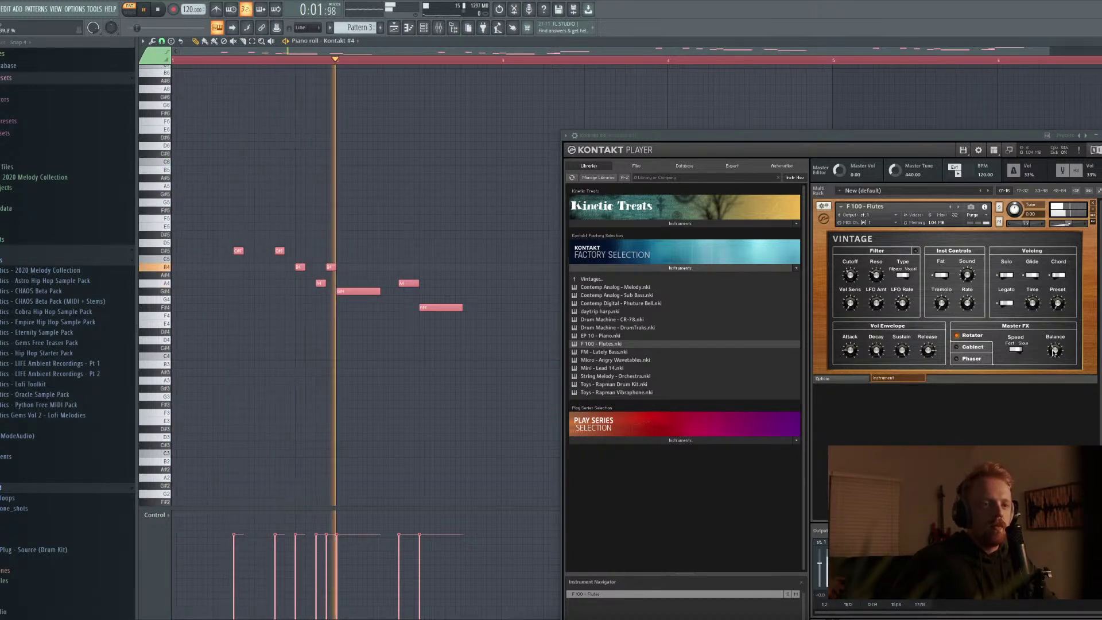
Check the Vintage Options page of F 100 - Flutes, and return to its instrument controls while replaying the melody
left_click(850, 379)
key("space")
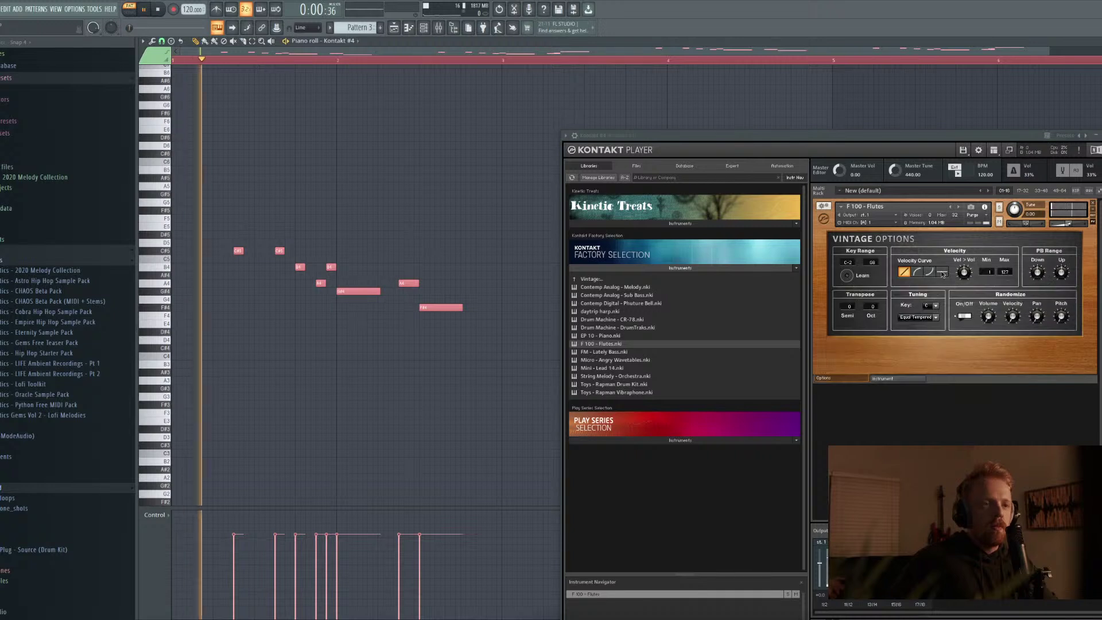
left_click(886, 379)
key("space")
key("space")
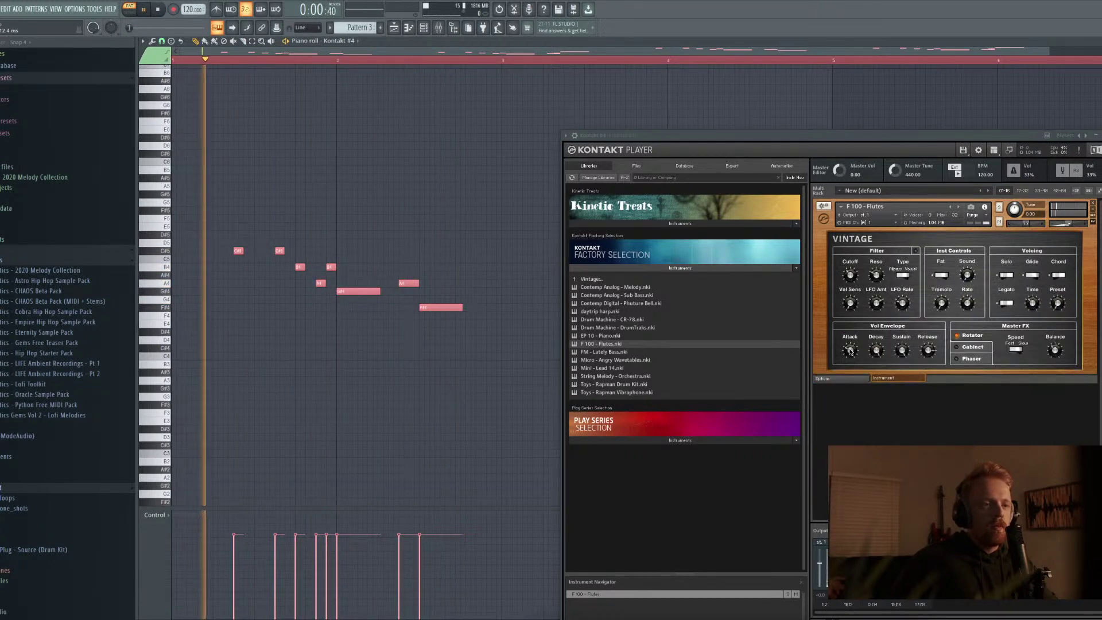
Replace the Pattern 3 clips on Track 2 with a single full-length Pattern 3 clip starting at bar 9
left_click(136, 9)
key("Escape")
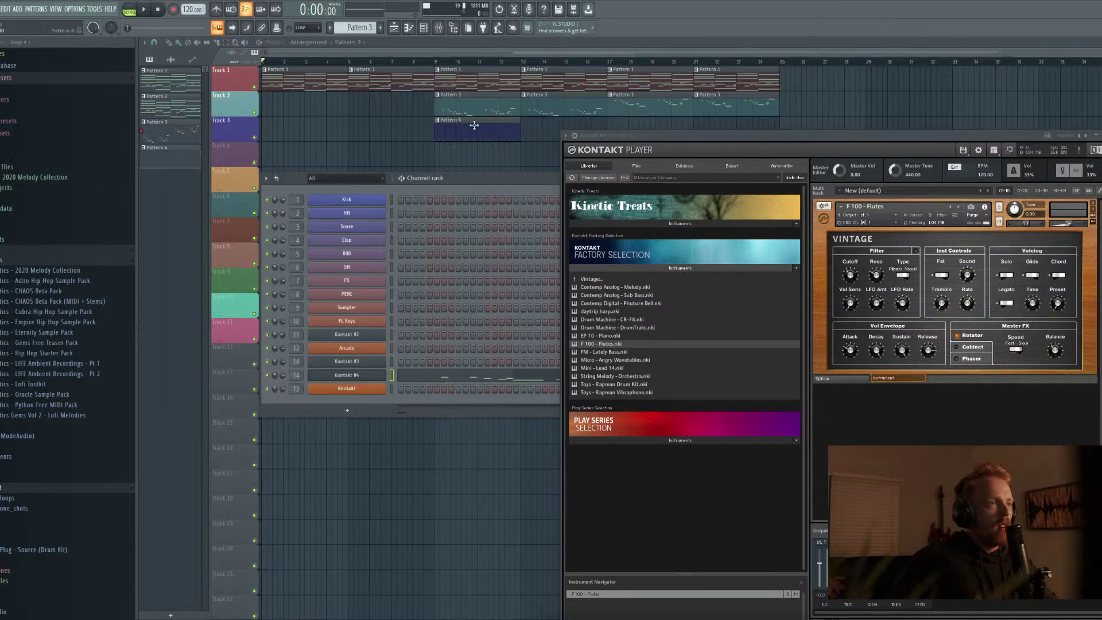
right_click(442, 109)
key("F6")
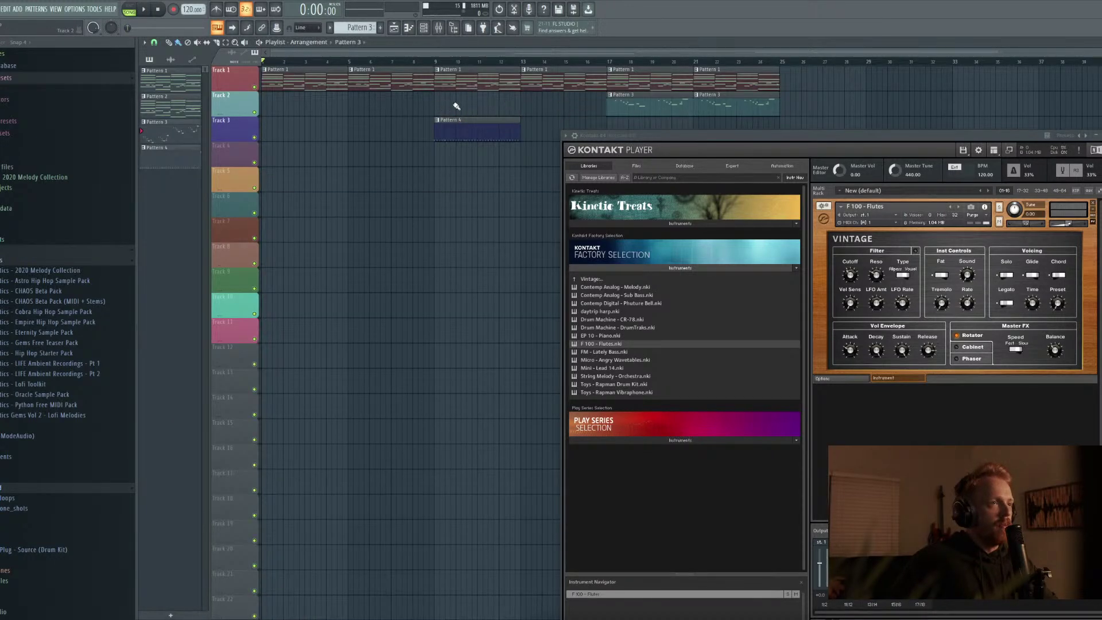
left_click(439, 105)
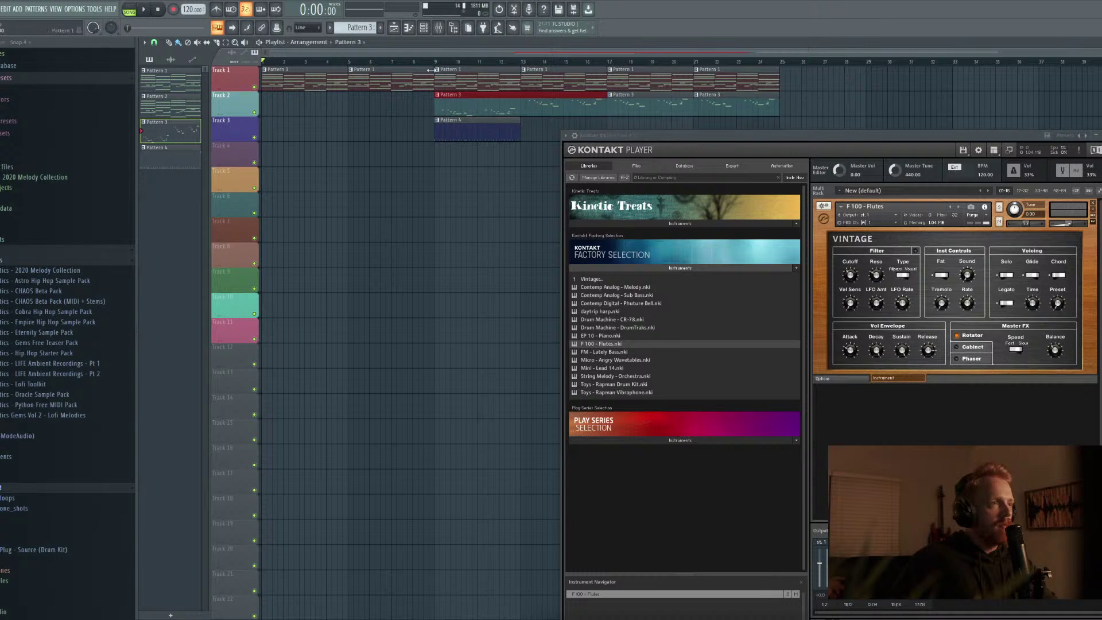
key("space")
right_click(674, 105)
right_click(746, 105)
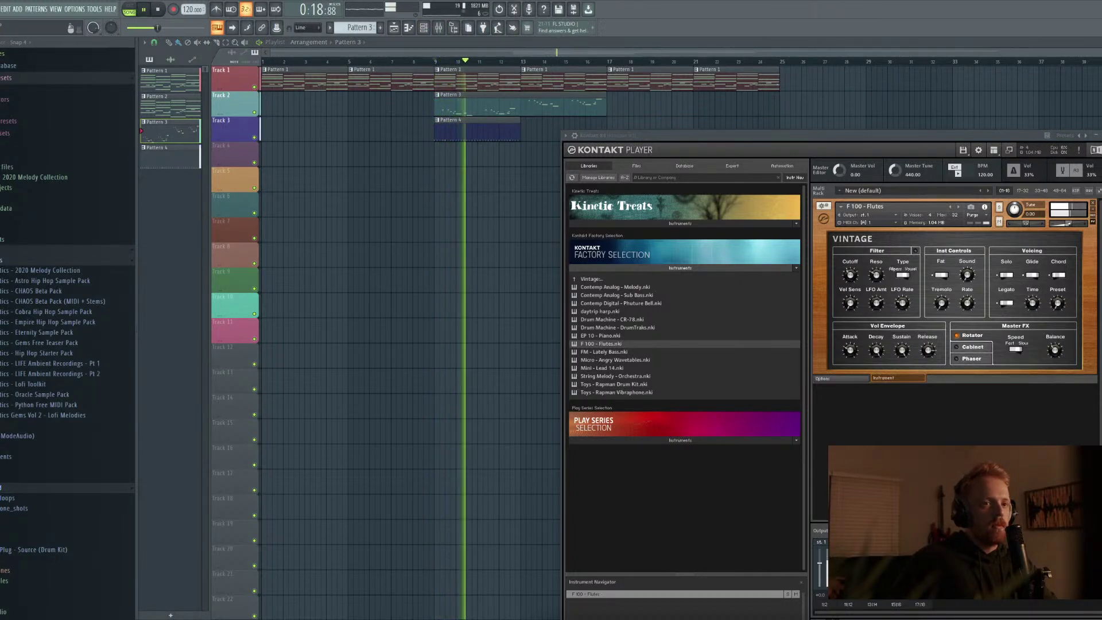
Adjust the volume fader of mixer insert 11 (LABS) while the arrangement plays
left_click(438, 28)
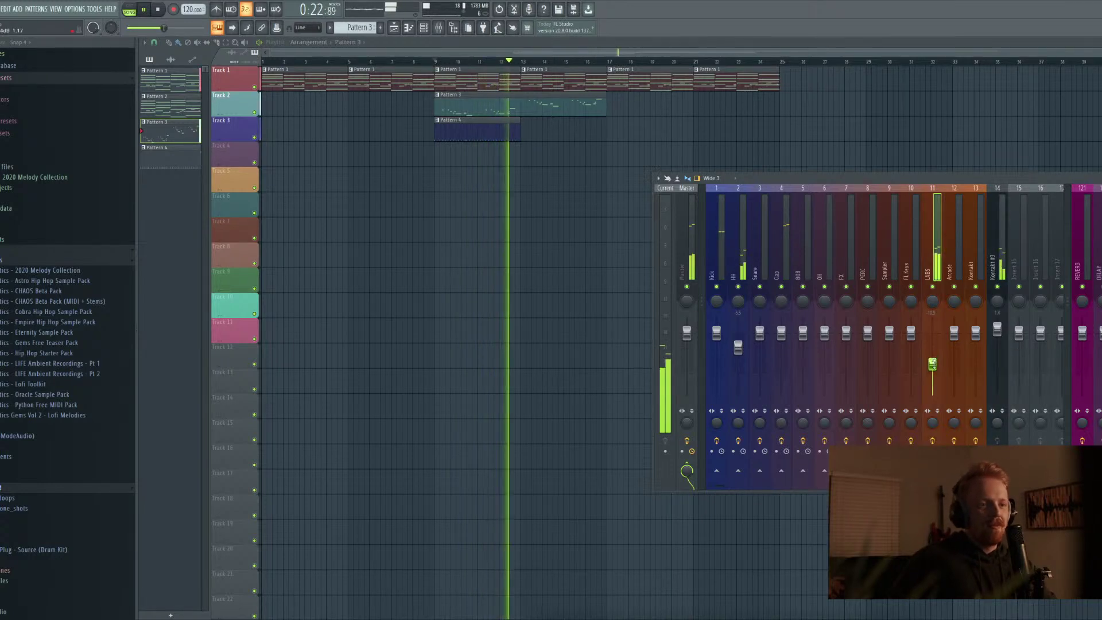
left_click(931, 362)
key("F9")
key("space")
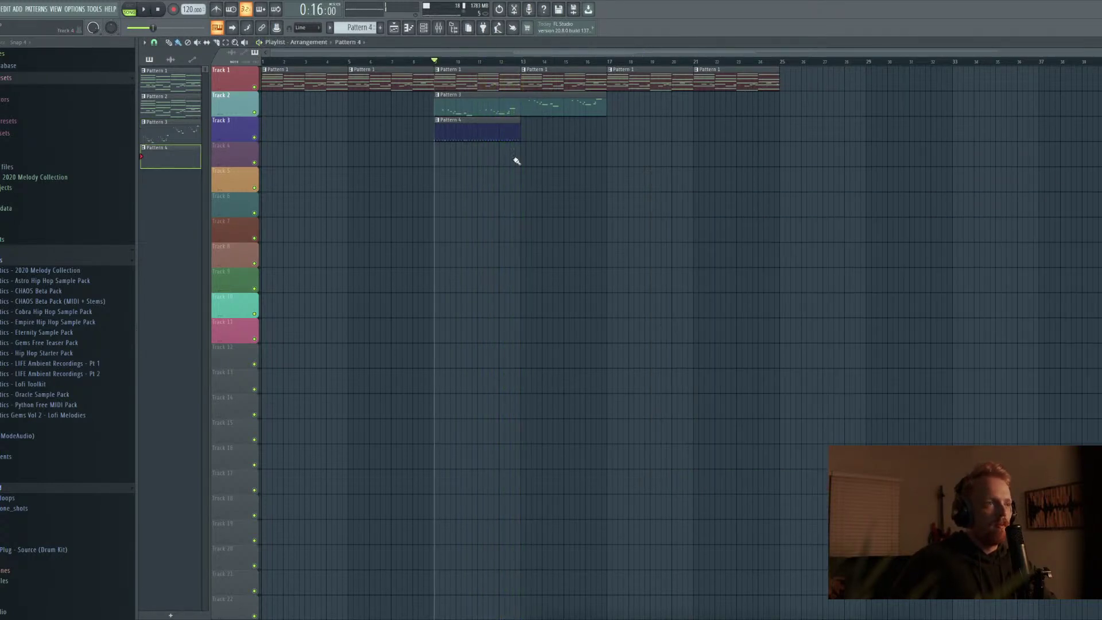
Add a second Pattern 4 clip at bar 13 on Track 3, and create a new empty Pattern 5
key("space")
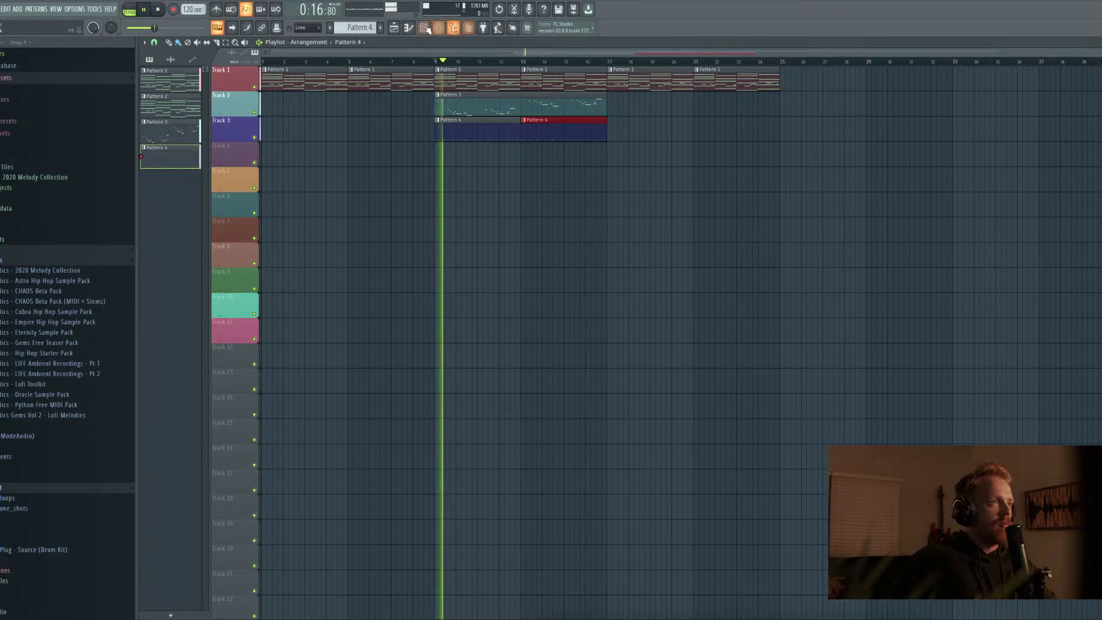
key("F6")
key("F4")
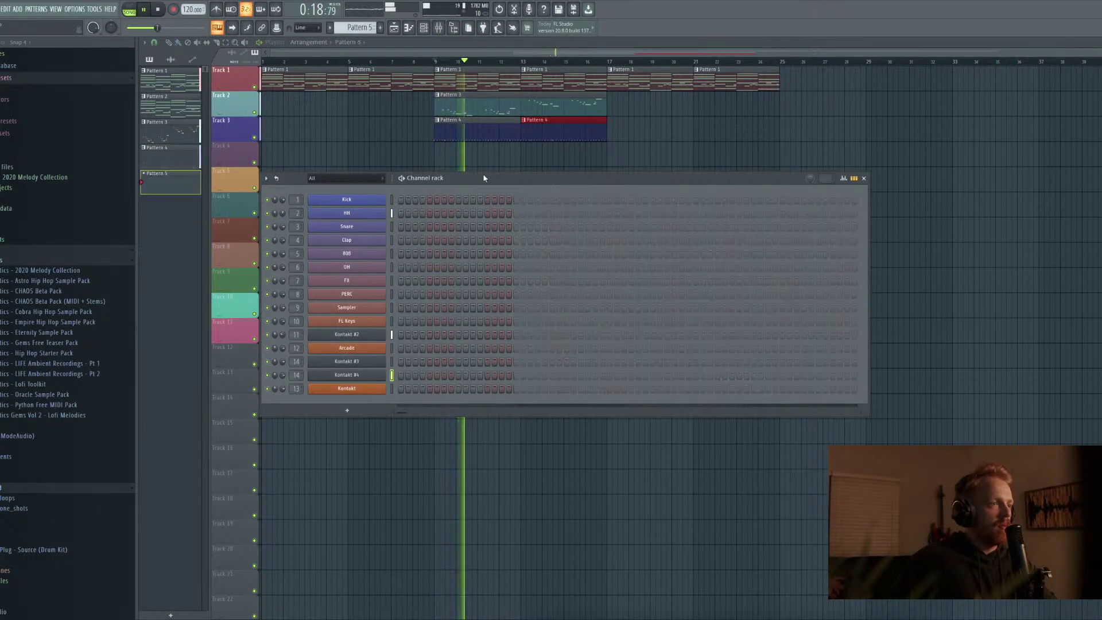
key("F6")
right_click(459, 78)
right_click(574, 78)
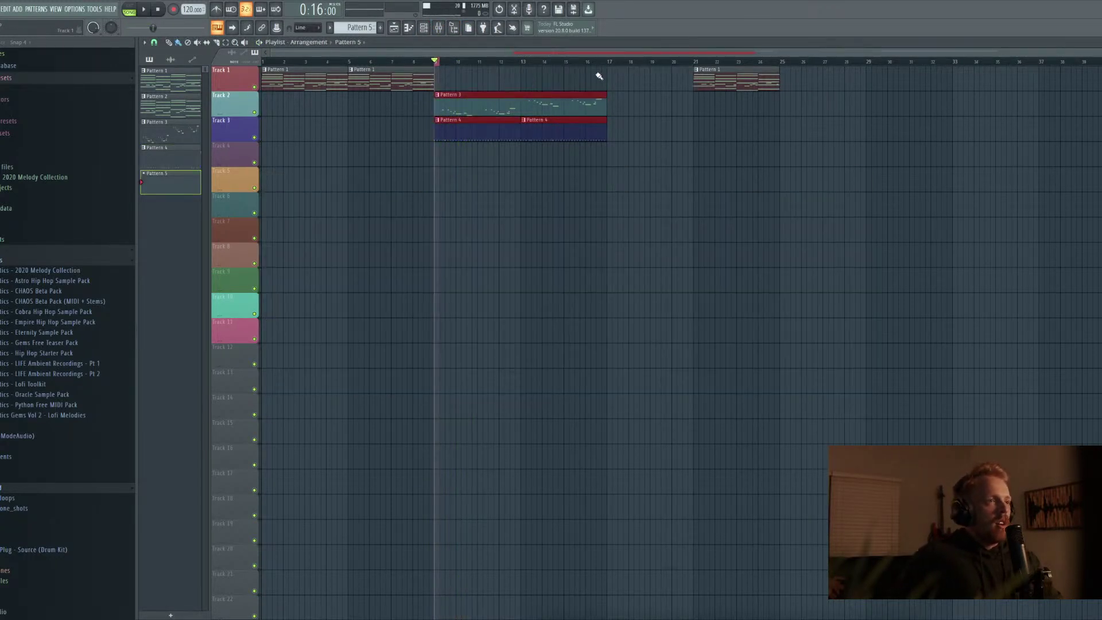
key("ctrl+z")
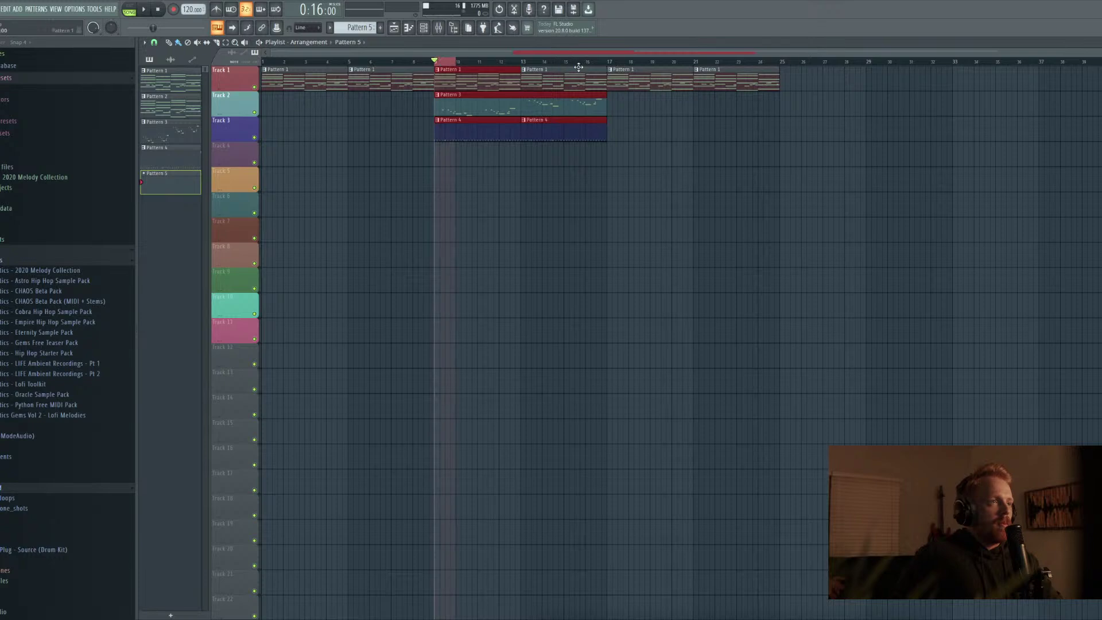
right_click(578, 67)
key("ctrl+z")
Select bars 9 through 16 on the playlist timeline, and check the 808 channel's sample settings
left_click_drag(463, 64, 536, 63)
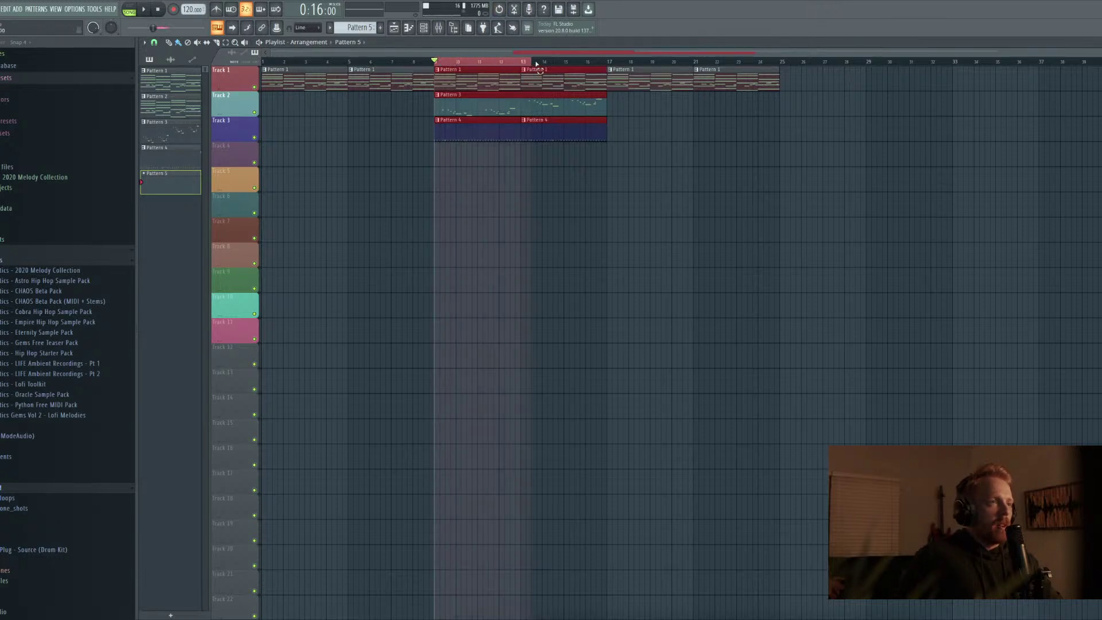
left_click(428, 29)
left_click(367, 253)
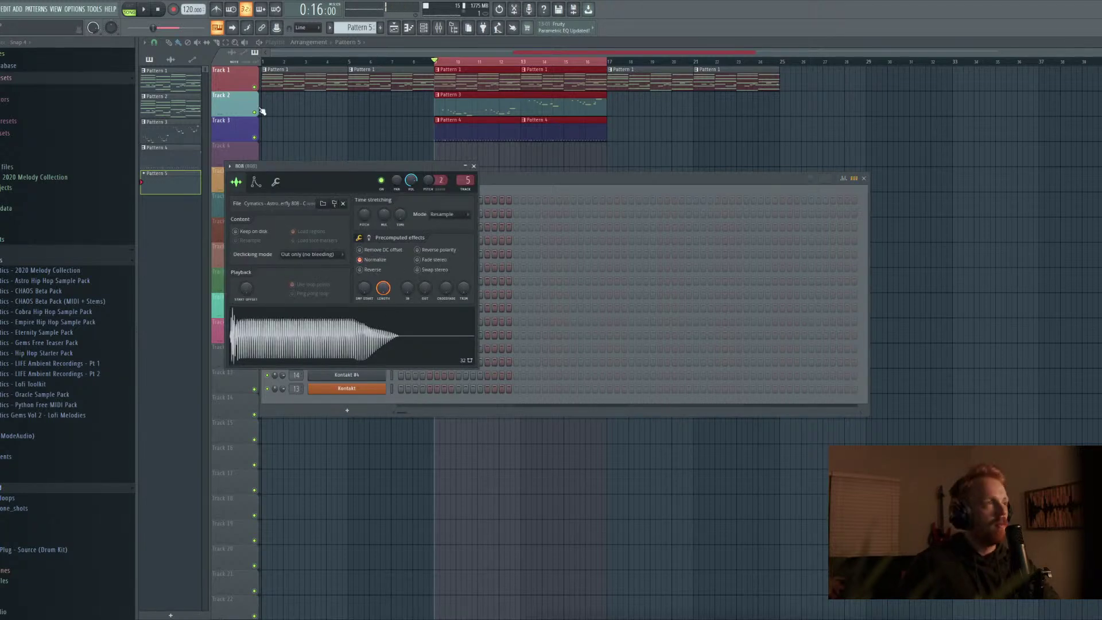
left_click(474, 166)
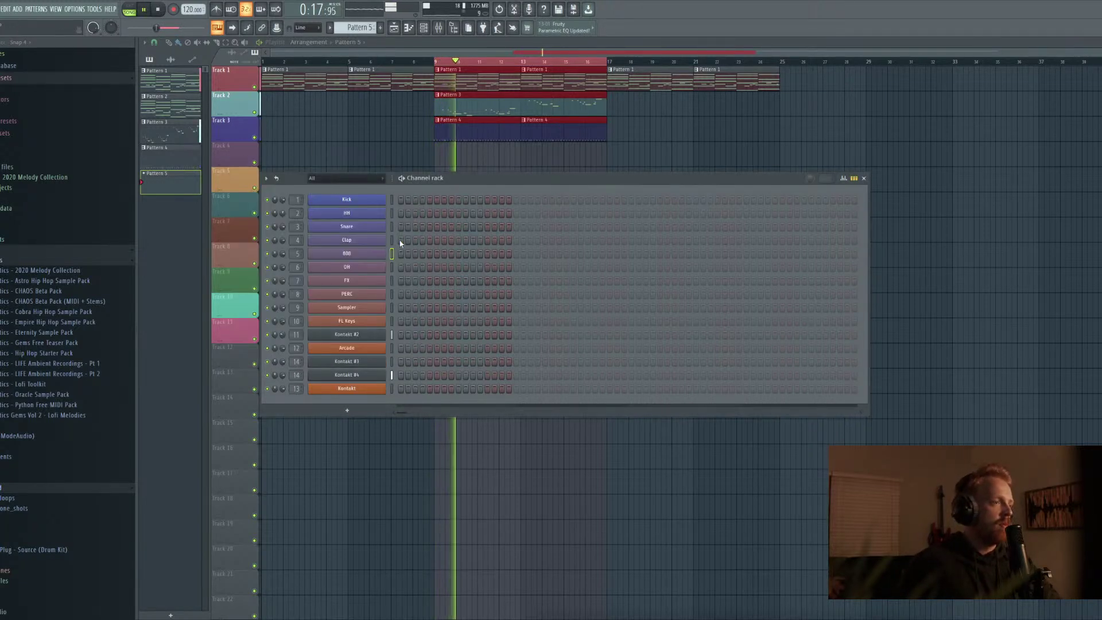
Examine the Kontakt #2 chord notes of Pattern 1 in the piano roll across all four bars
double_click(443, 75)
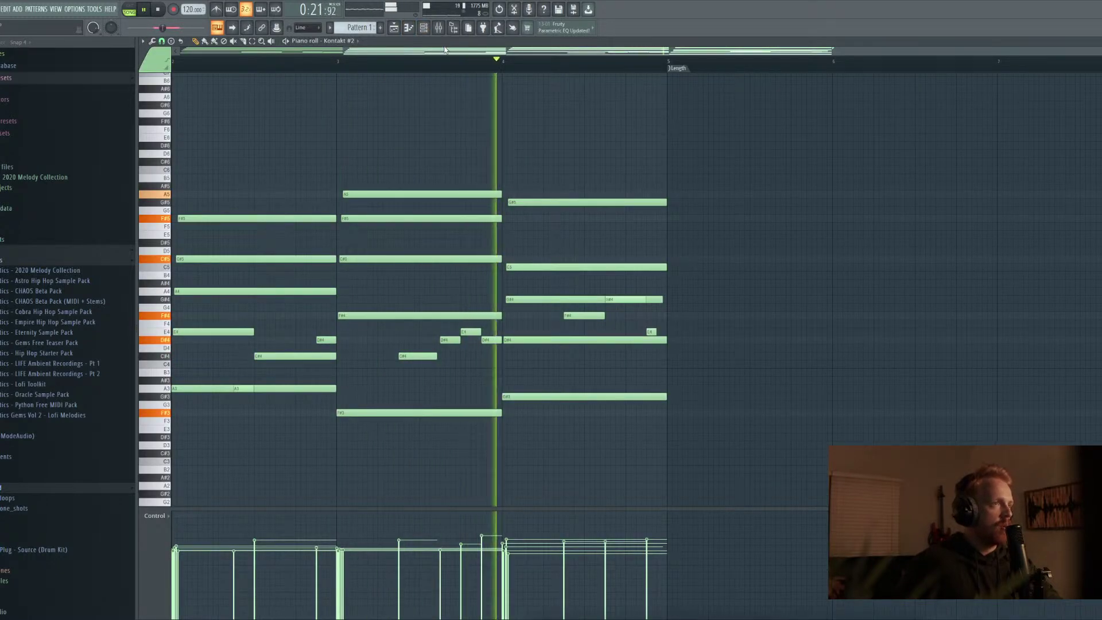
left_click_drag(440, 49, 275, 50)
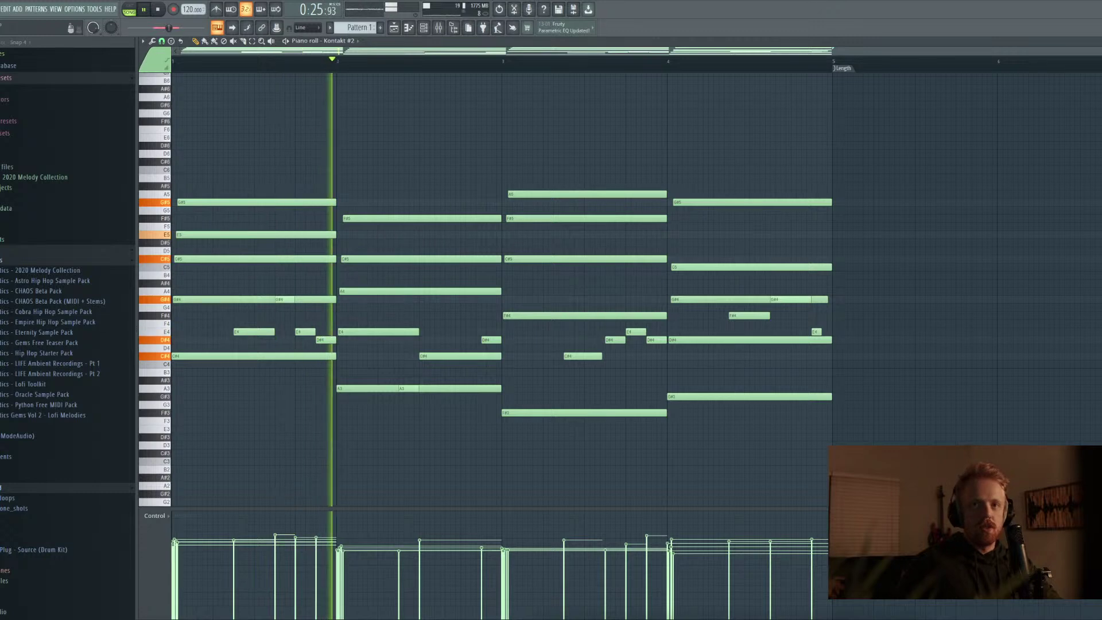
key("Escape")
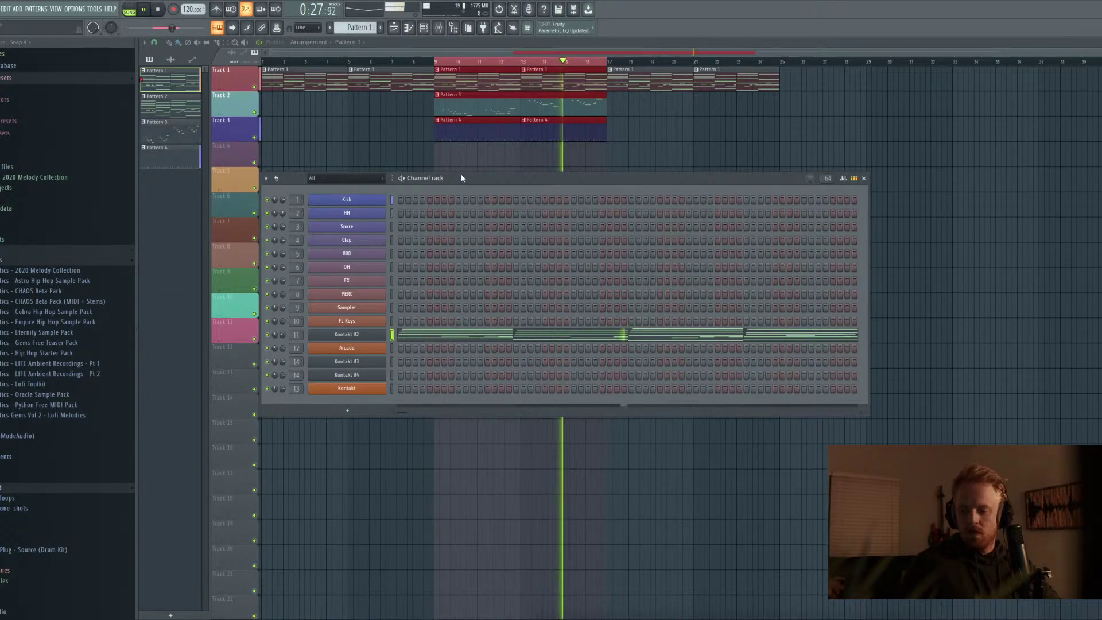
Add a one-bar C#5 note at the start of the 808 channel in Pattern 5
key("KP_Add")
key("KP_Add")
key("KP_Add")
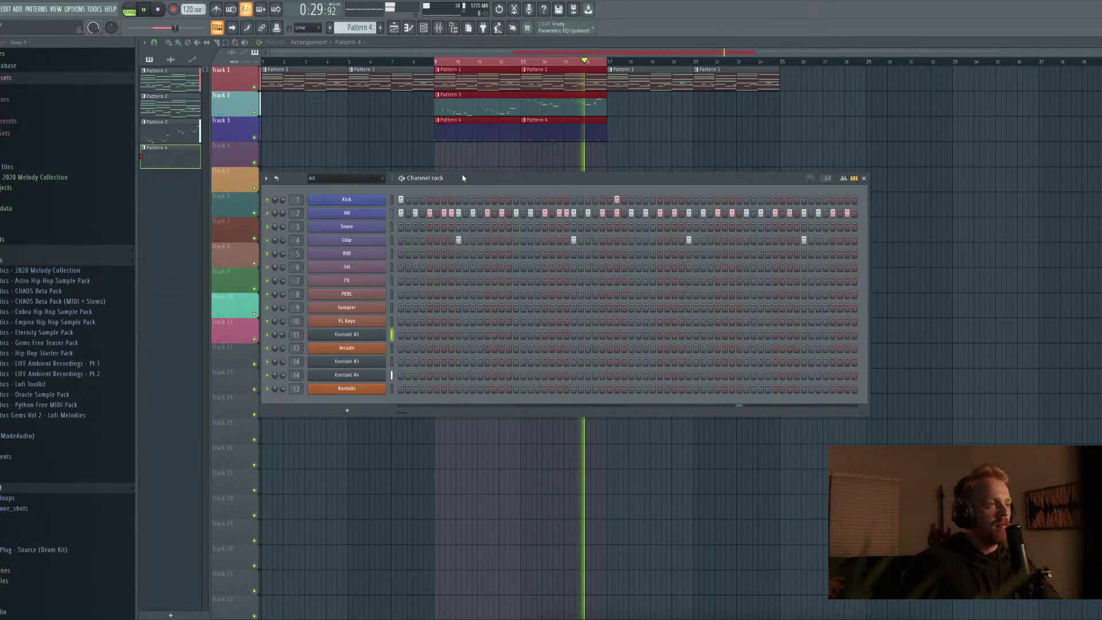
key("KP_Add")
right_click(387, 251)
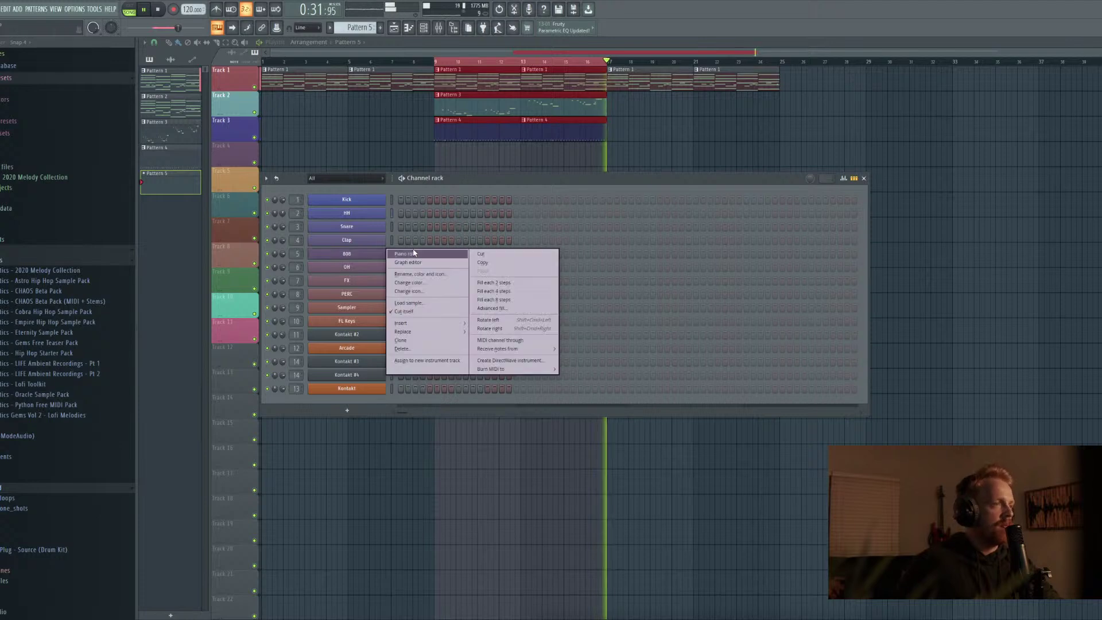
left_click(400, 255)
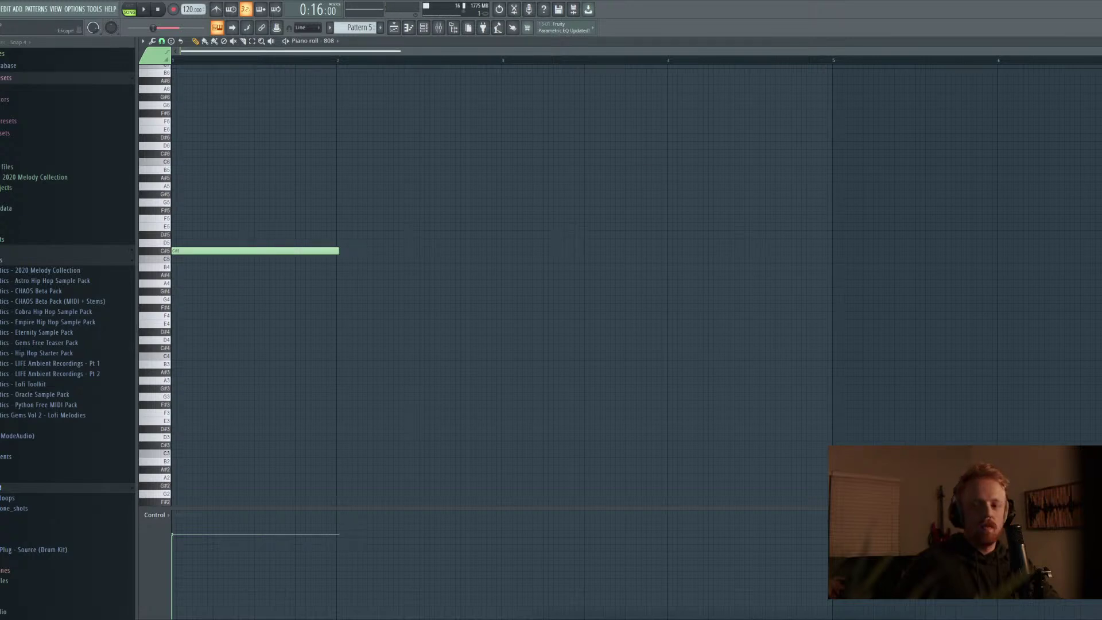
key("Escape")
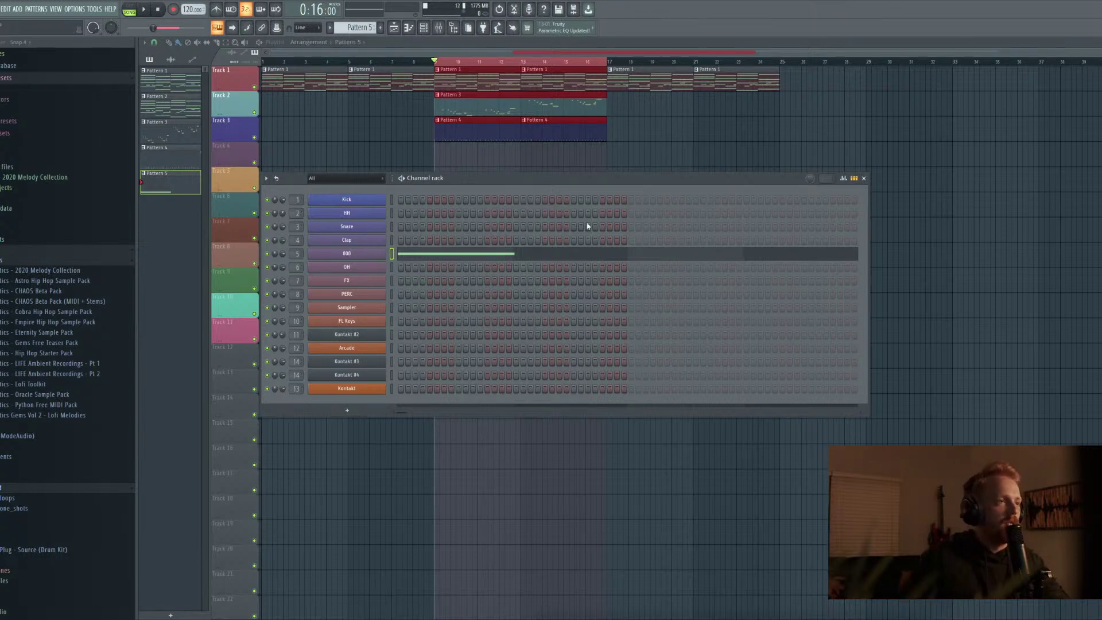
Place Pattern 5 at bar 9 on Track 4, and play it with its 808 notes open
left_click(462, 163)
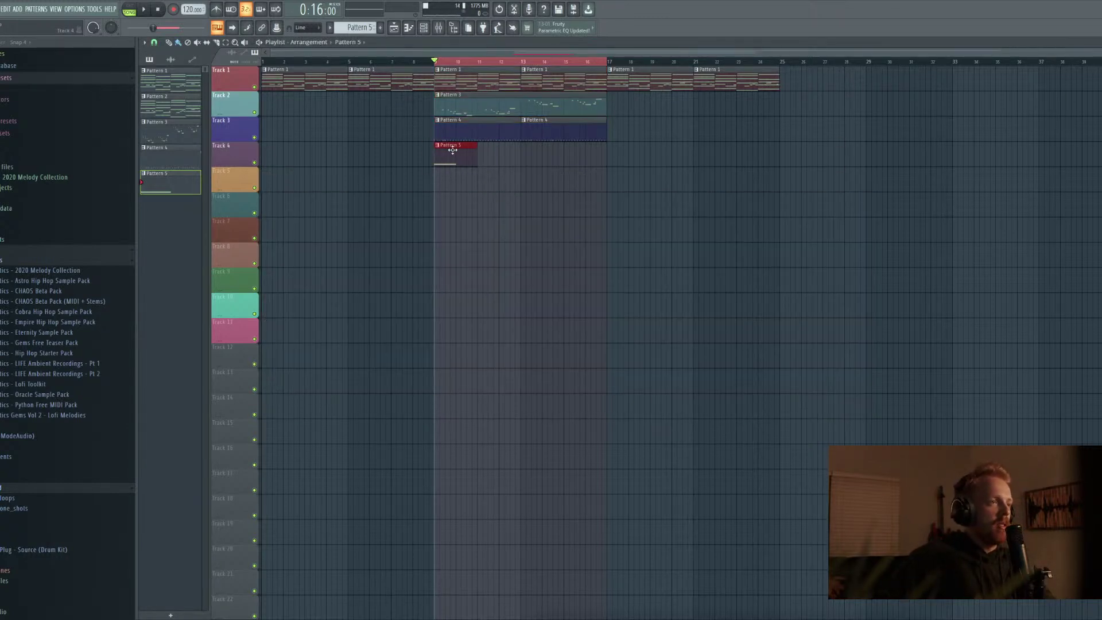
double_click(452, 149)
key("space")
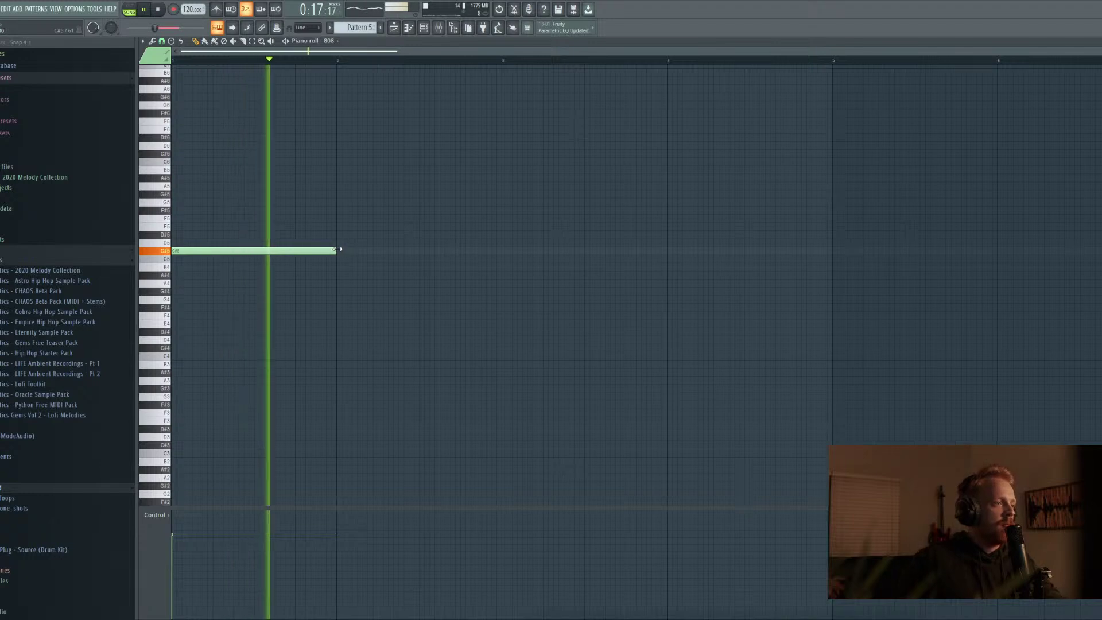
Try a one-bar A#4 note in bar 2 of the 808 line and listen to it
key("space")
left_click(340, 290)
left_click_drag(337, 285, 336, 266)
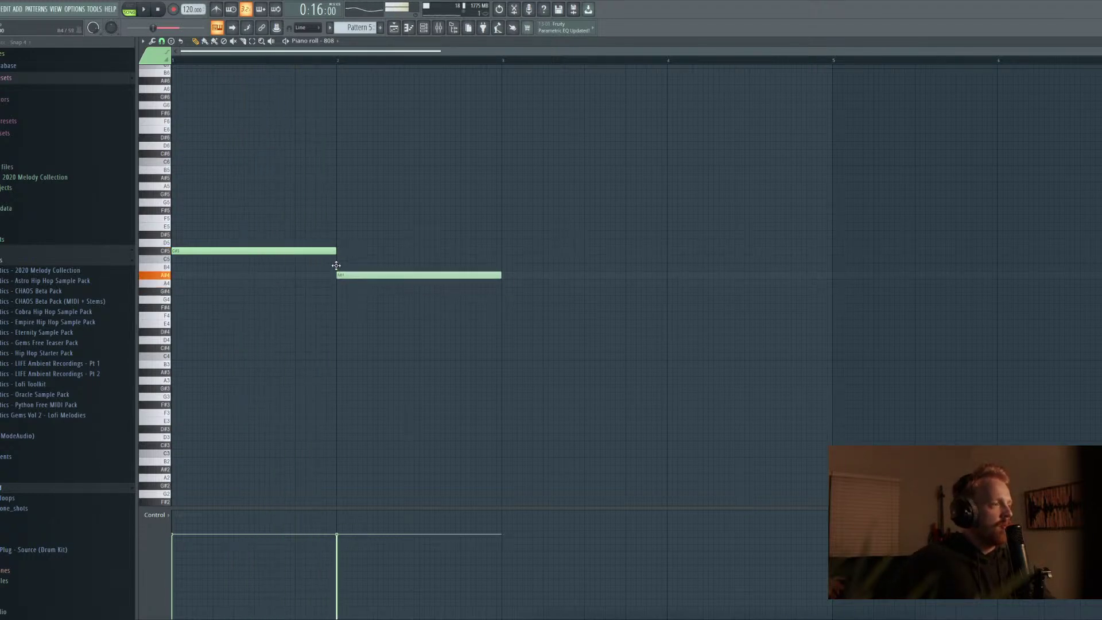
key("space")
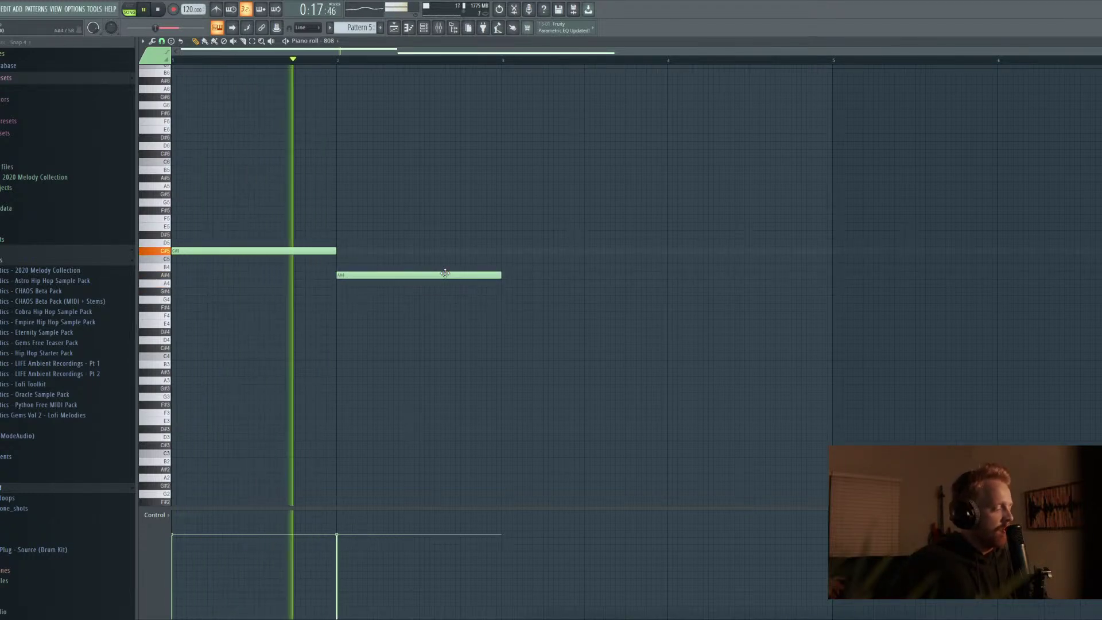
right_click(446, 275)
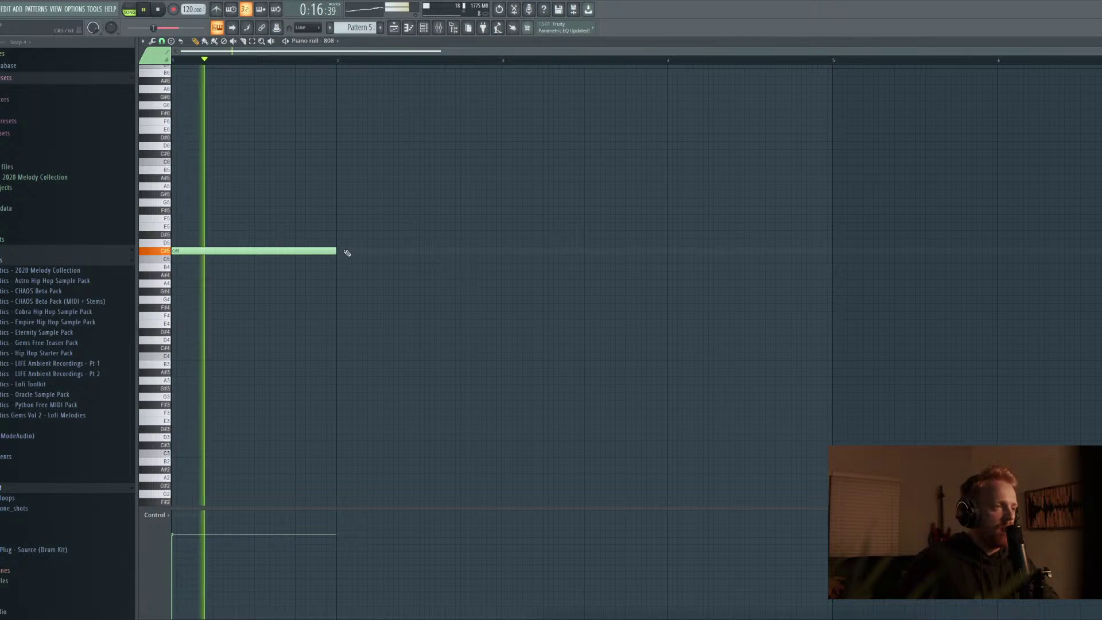
Shorten the 808's C#5 note to half a bar and play it back
key("space")
left_click_drag(335, 247, 256, 267)
key("space")
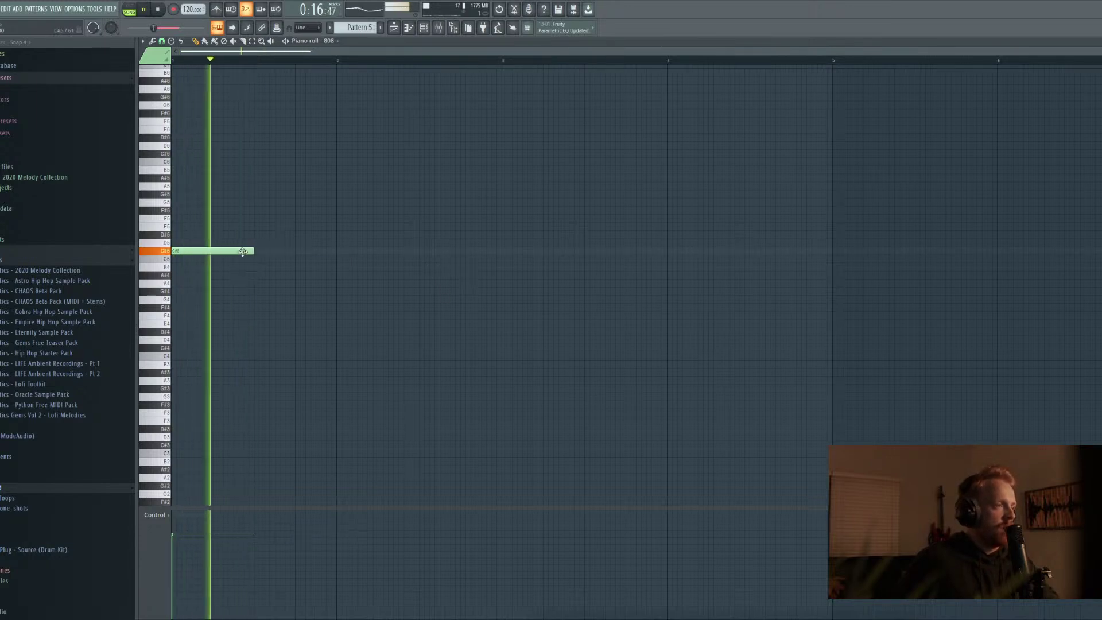
key("space")
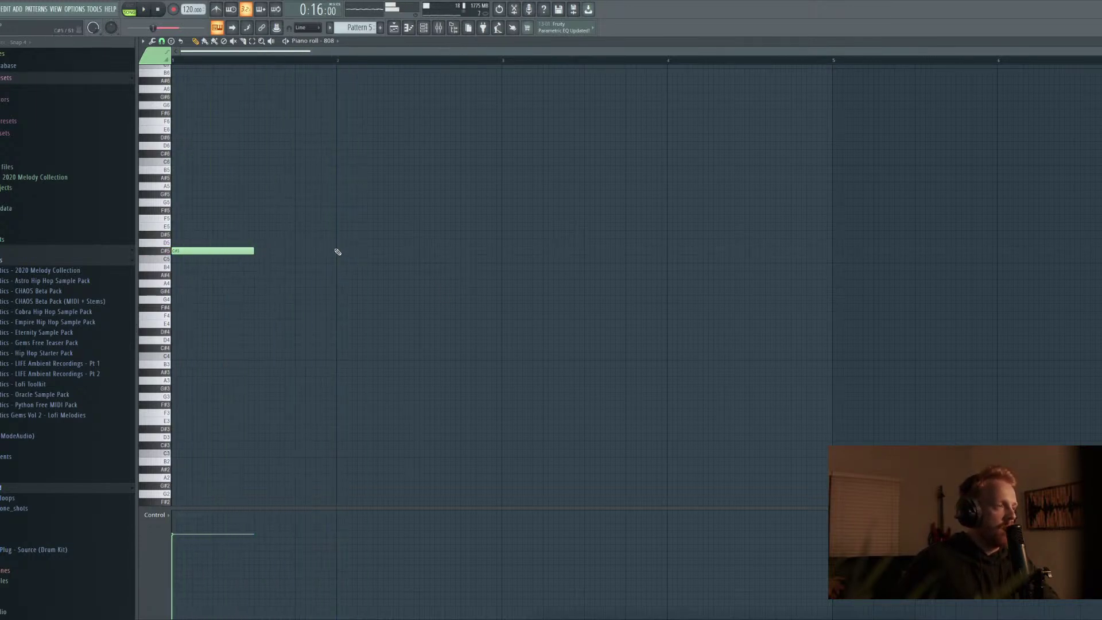
Try a half-bar E5 note at the start of bar 2 in the 808 line during playback
key("space")
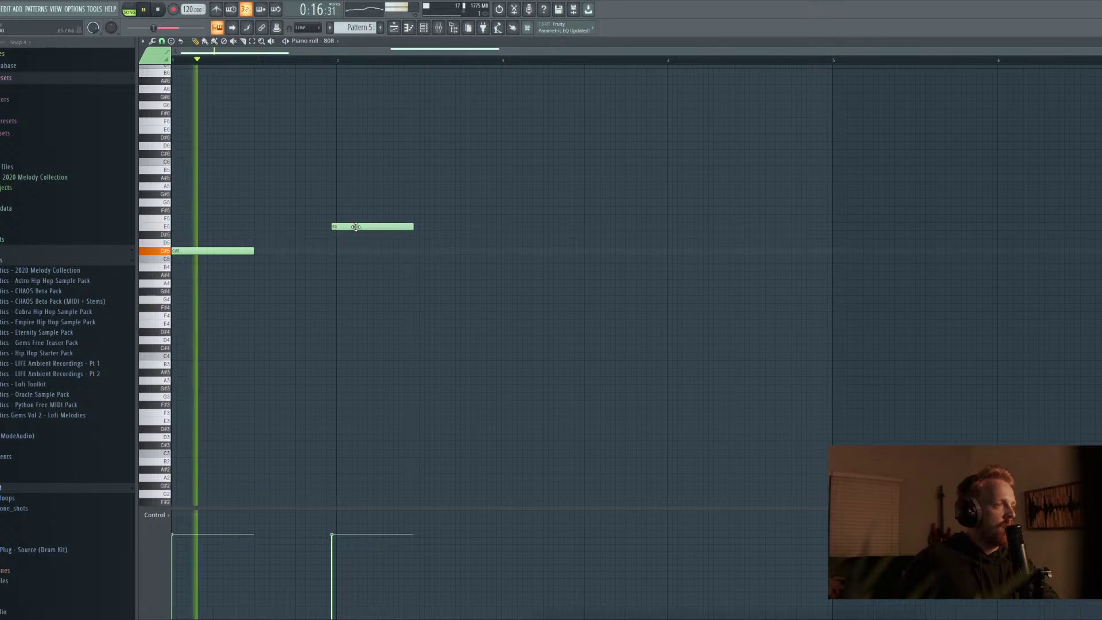
left_click_drag(334, 232, 360, 226)
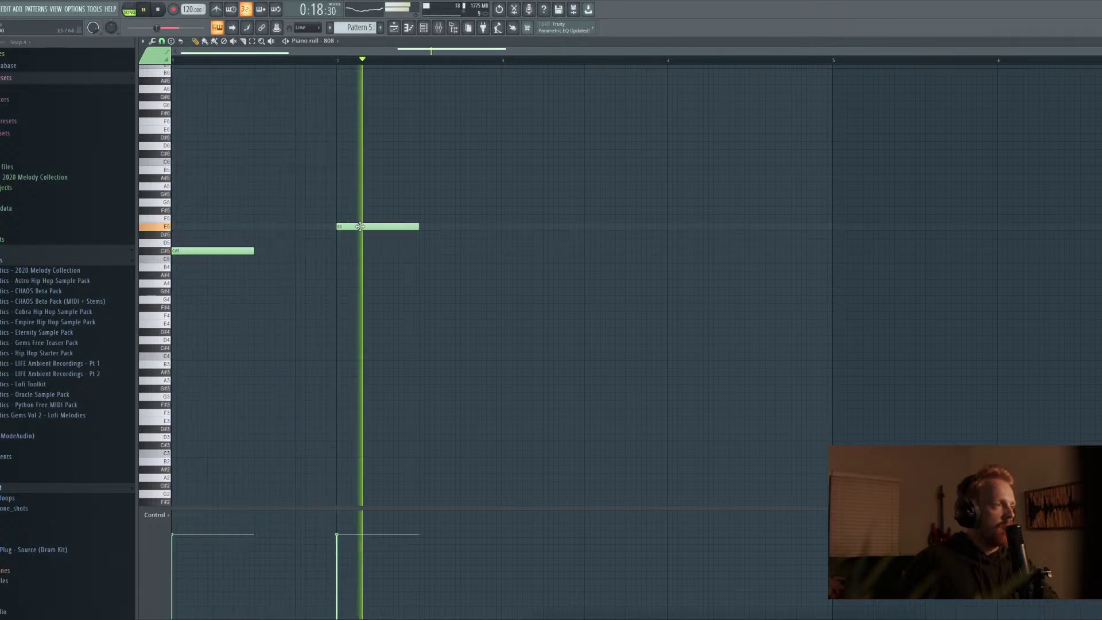
right_click(360, 226)
Add half-bar 808 notes on A5, F#5 and G#5 in bars 2, 3 and 4 of Pattern 5
key("space")
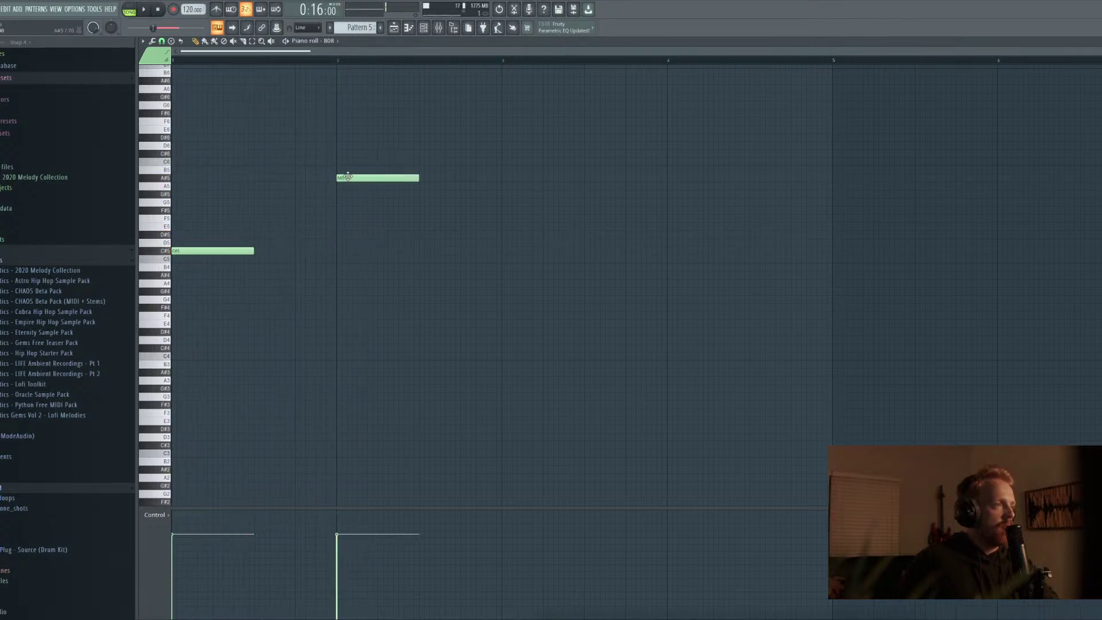
key("space")
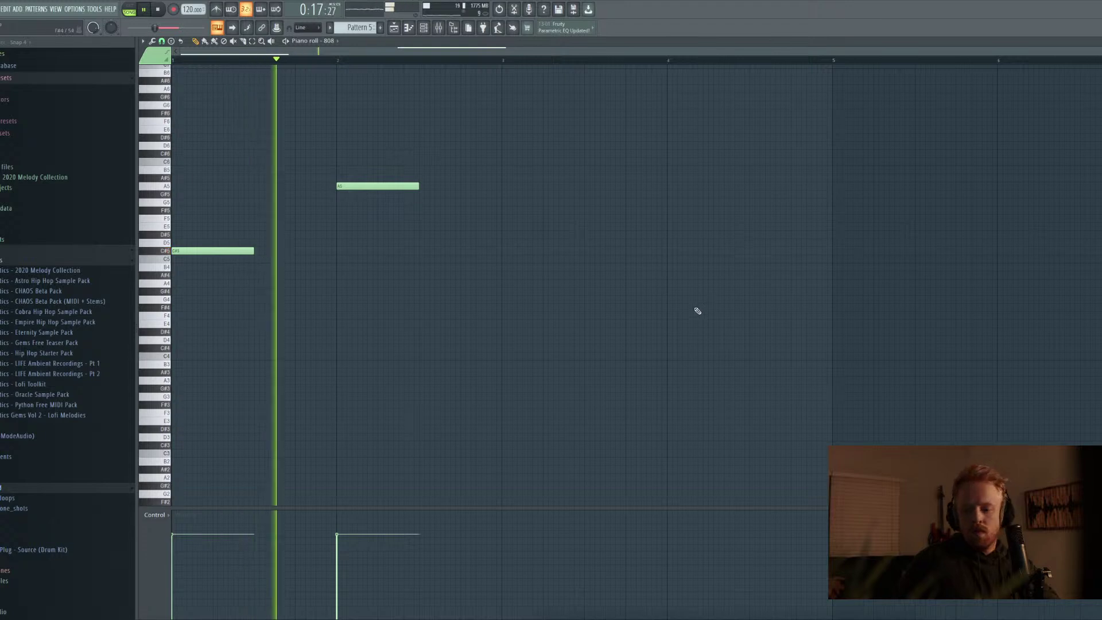
scroll(697, 304, "up", 5)
scroll(698, 304, "down", 2)
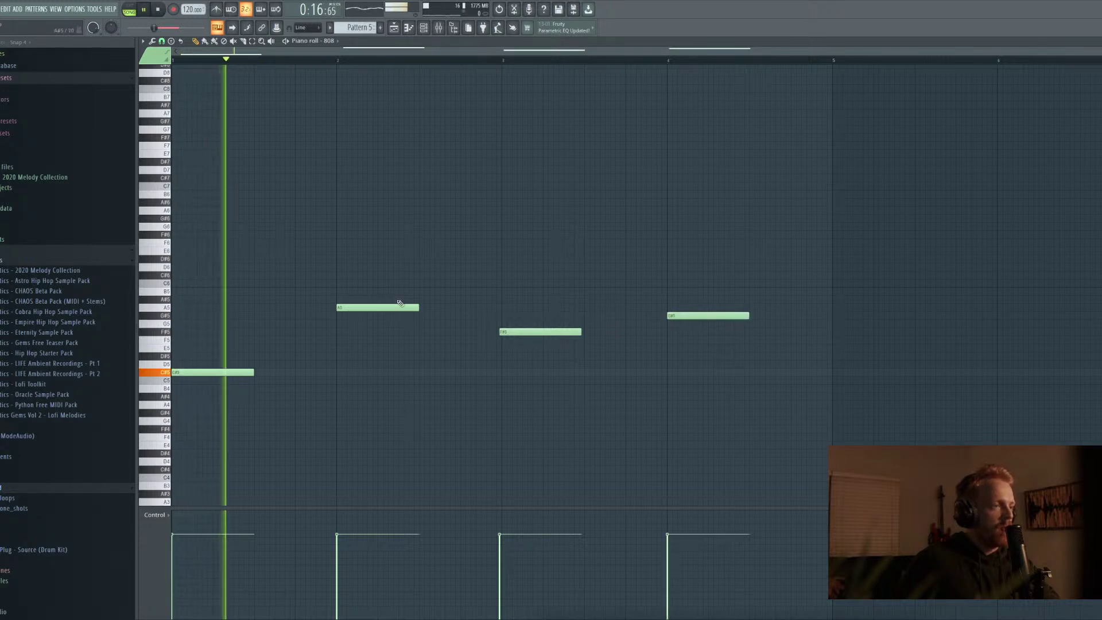
Try the first 808 note an octave higher at C#6, and move the A5 note one beat later in bar 2
left_click_drag(210, 371, 186, 336)
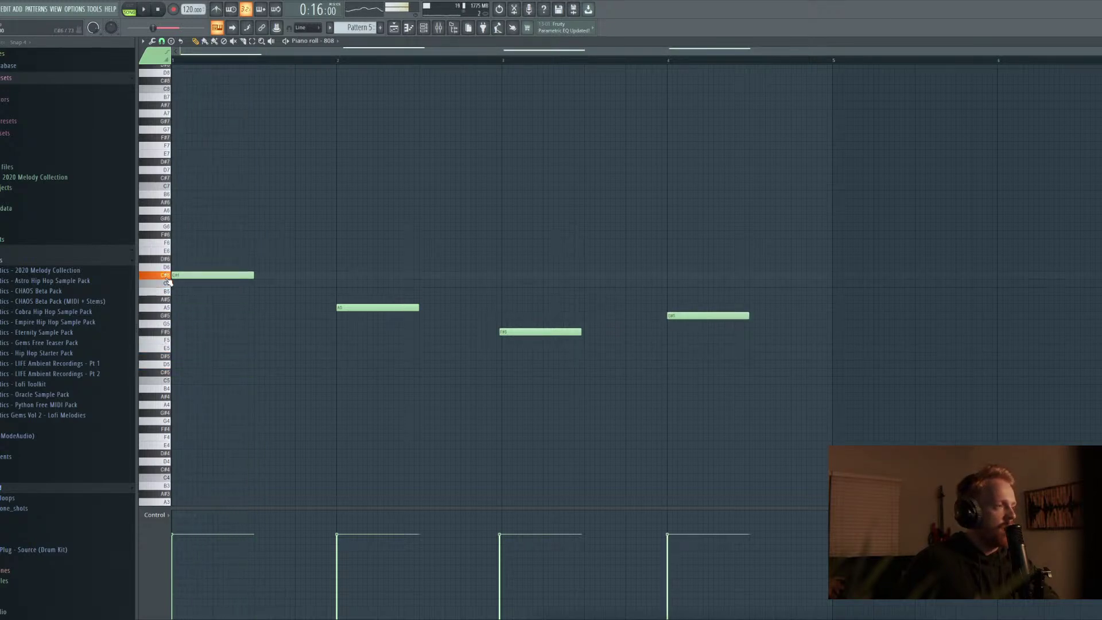
key("space")
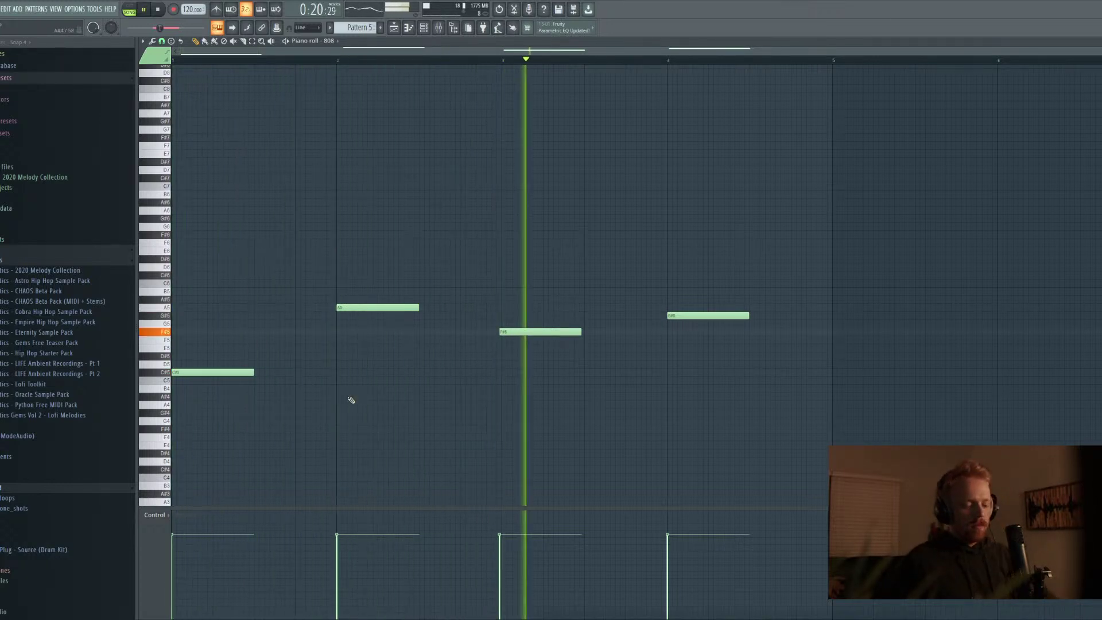
left_click_drag(365, 305, 407, 305)
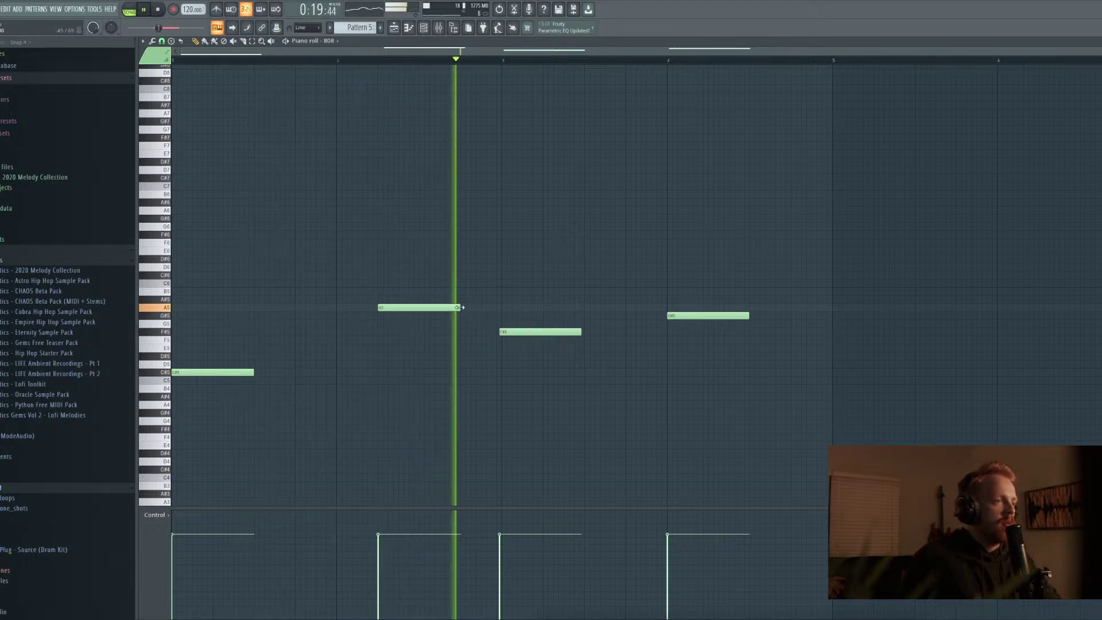
Move the 808's A5 note to the second half of bar 2 and align the F#5 note with the start of bar 3
left_click_drag(461, 308, 471, 309)
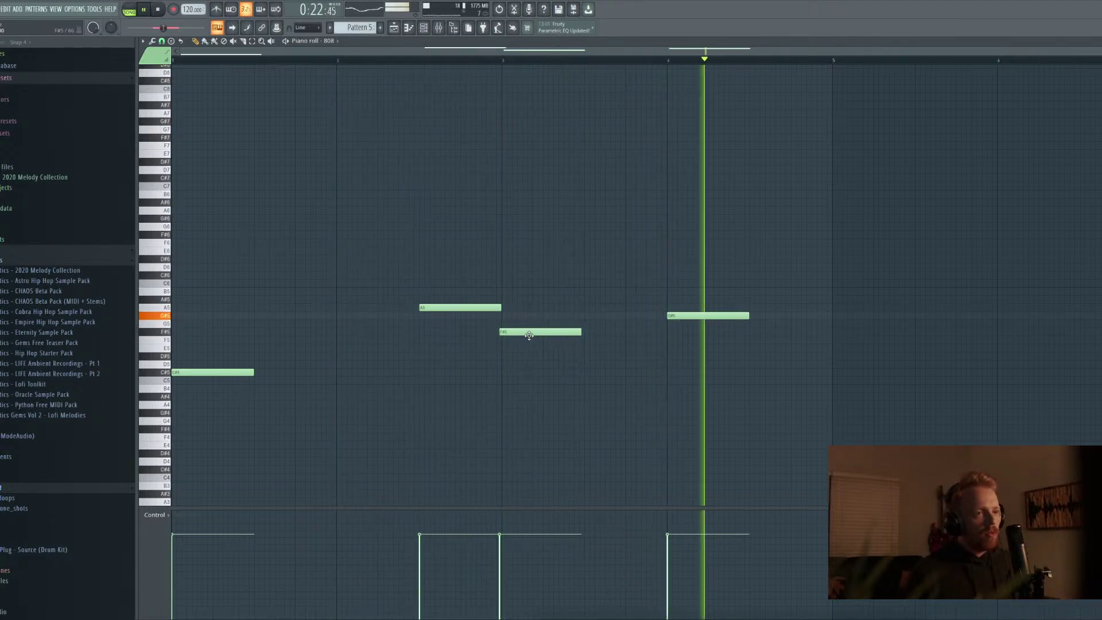
key("space")
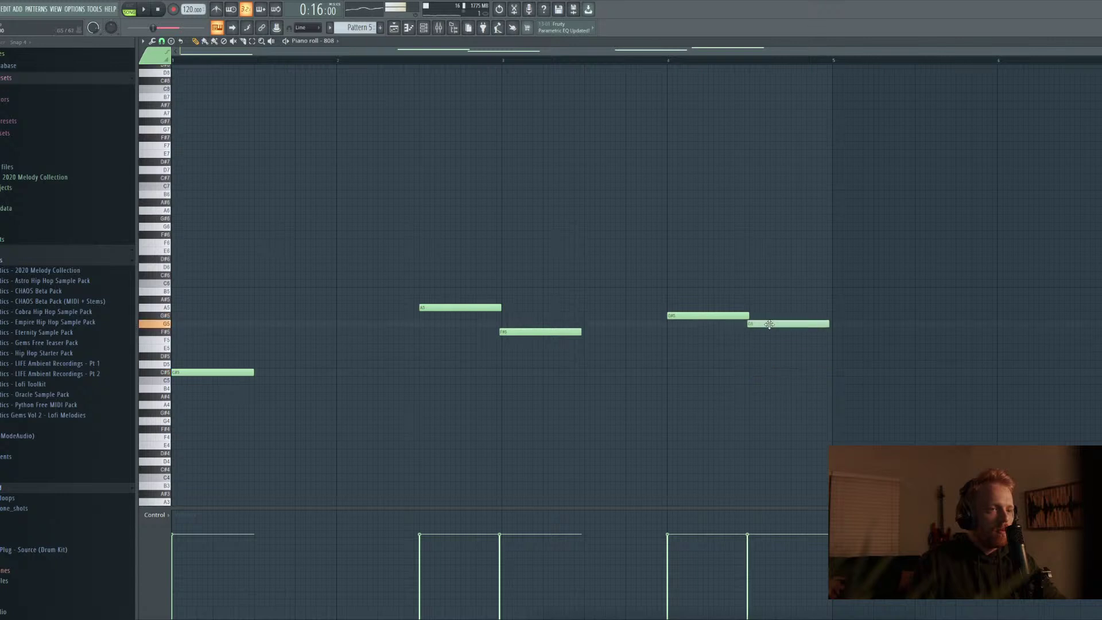
right_click(769, 299)
key("space")
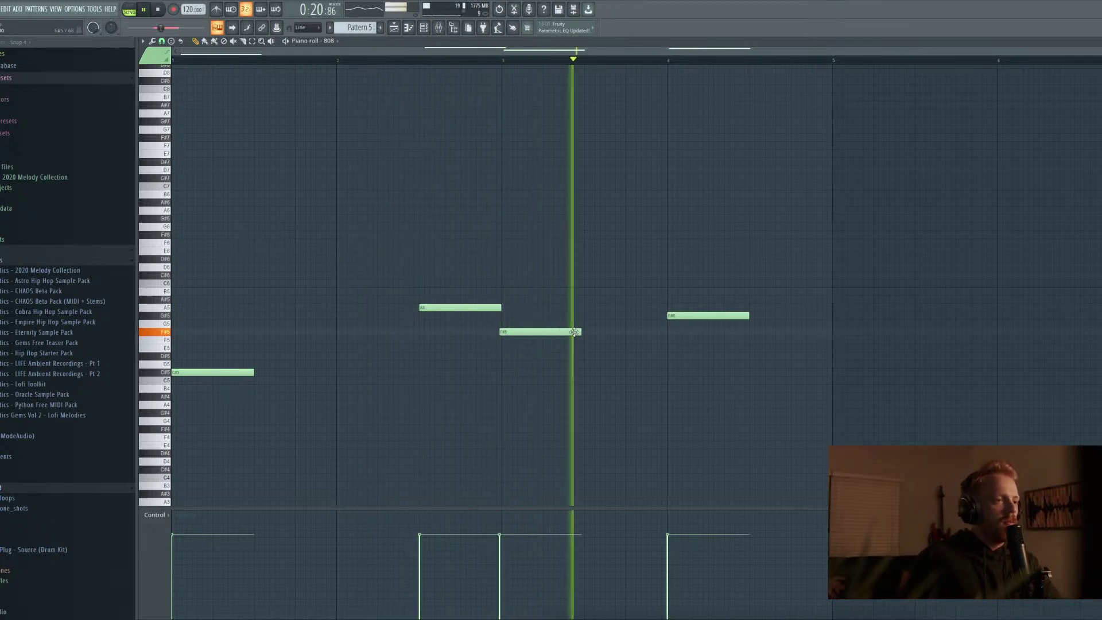
left_click_drag(566, 335, 568, 334)
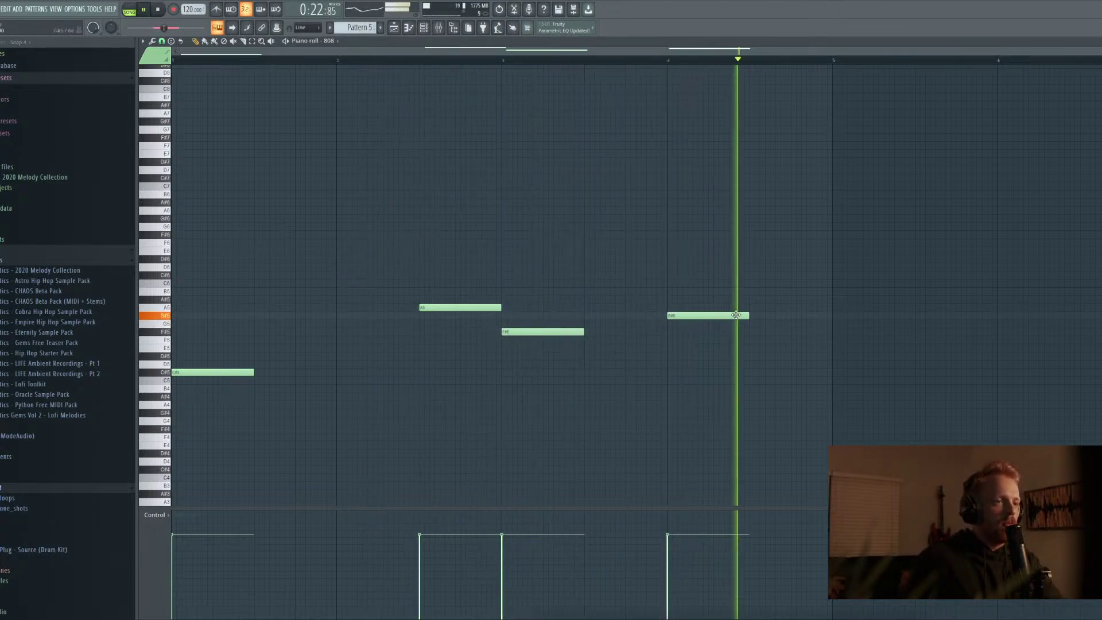
key("space")
Add a quarter-bar B4 note at the end of bar 4 in the 808 line and play it back
left_click(755, 291)
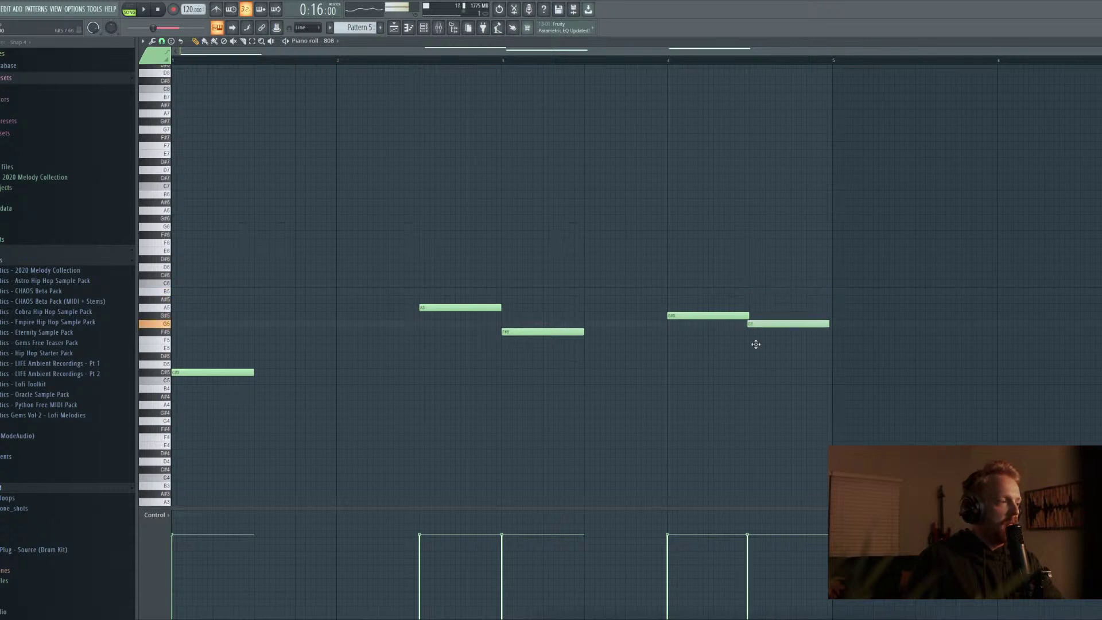
left_click_drag(755, 385, 758, 385)
key("space")
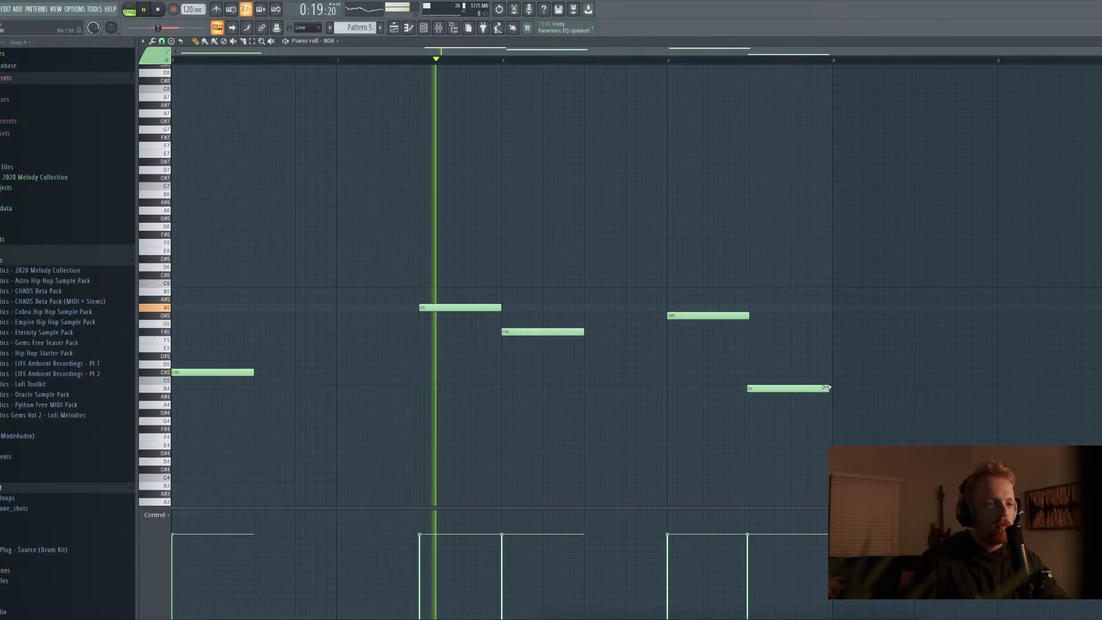
mouse_move(827, 388)
left_mouse_down()
mouse_move(784, 388)
mouse_move(832, 390)
left_mouse_up()
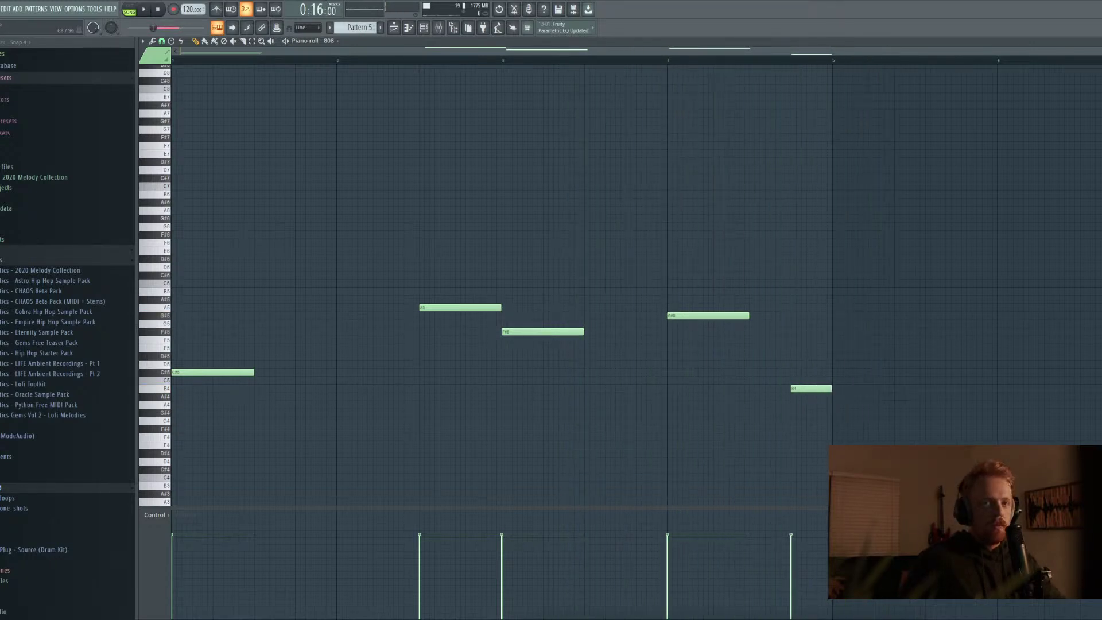
Duplicate the four-bar 808 line into bars 5 to 8 of Pattern 5 and play it back
key("ctrl+a")
left_click_drag(213, 372, 859, 369)
scroll(930, 321, "down", 2)
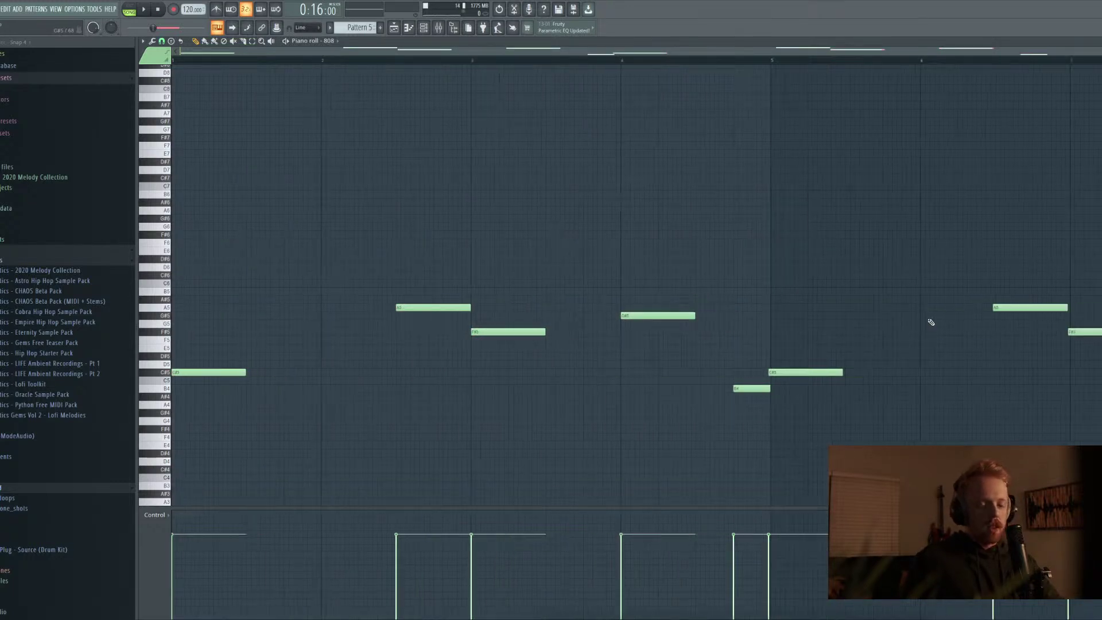
left_click_drag(726, 256, 1099, 416)
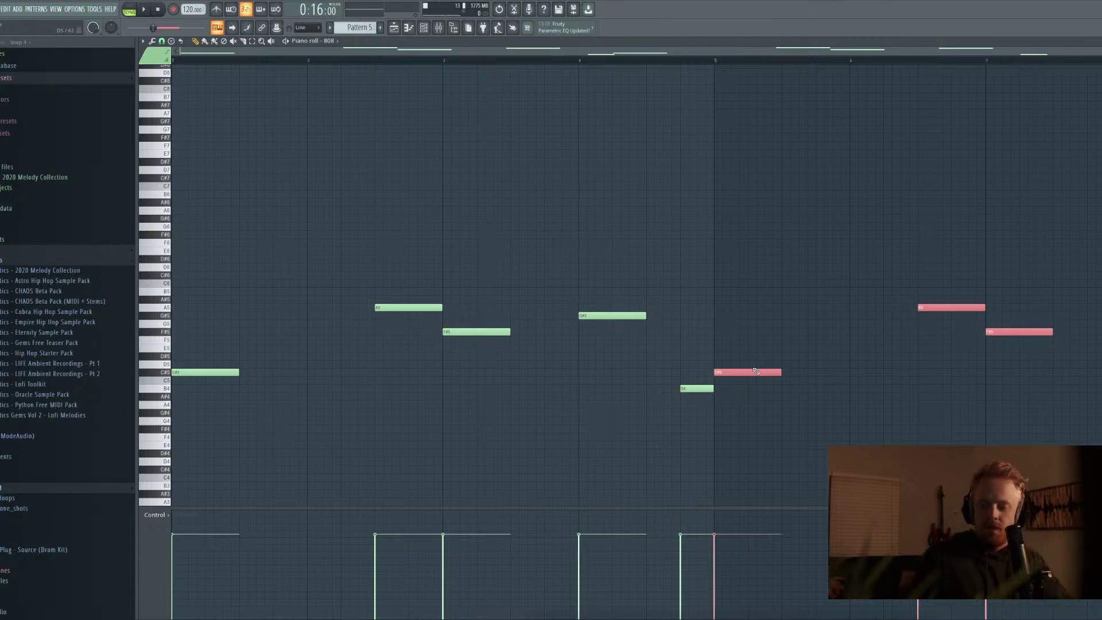
left_click(146, 10)
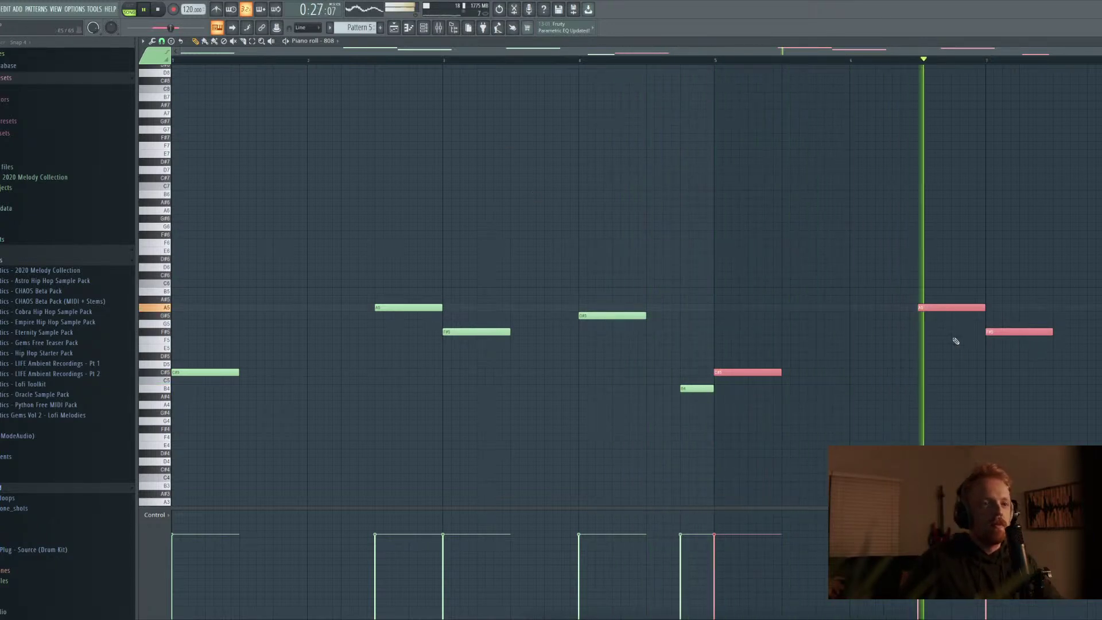
key("space")
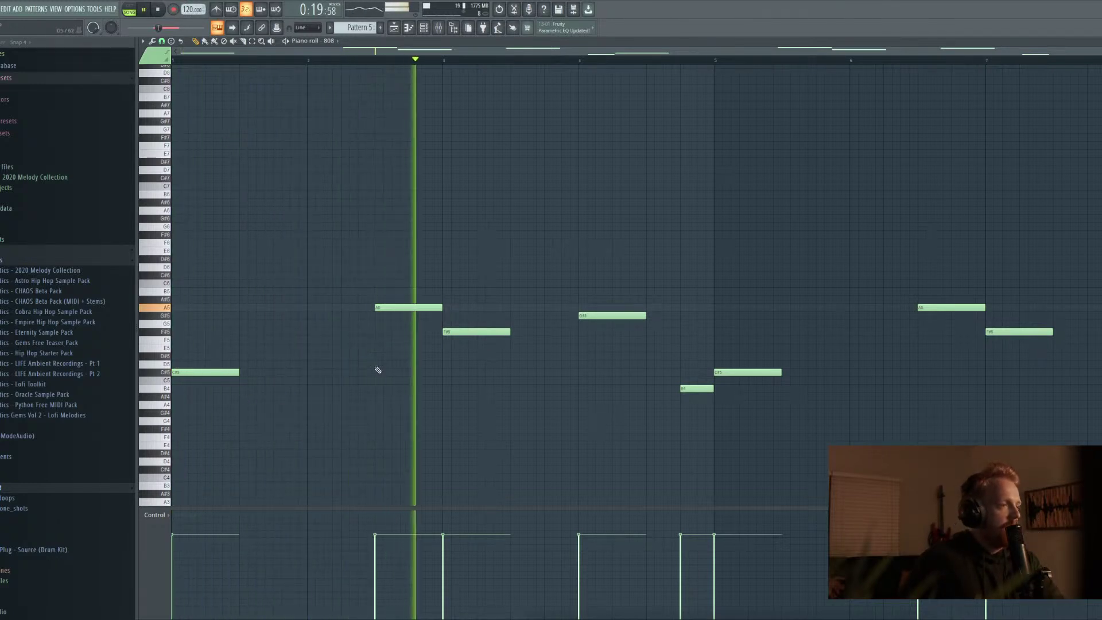
Try the 808's A5 note in bar 2 an octave lower at A4 during playback
key("space")
left_click(359, 363)
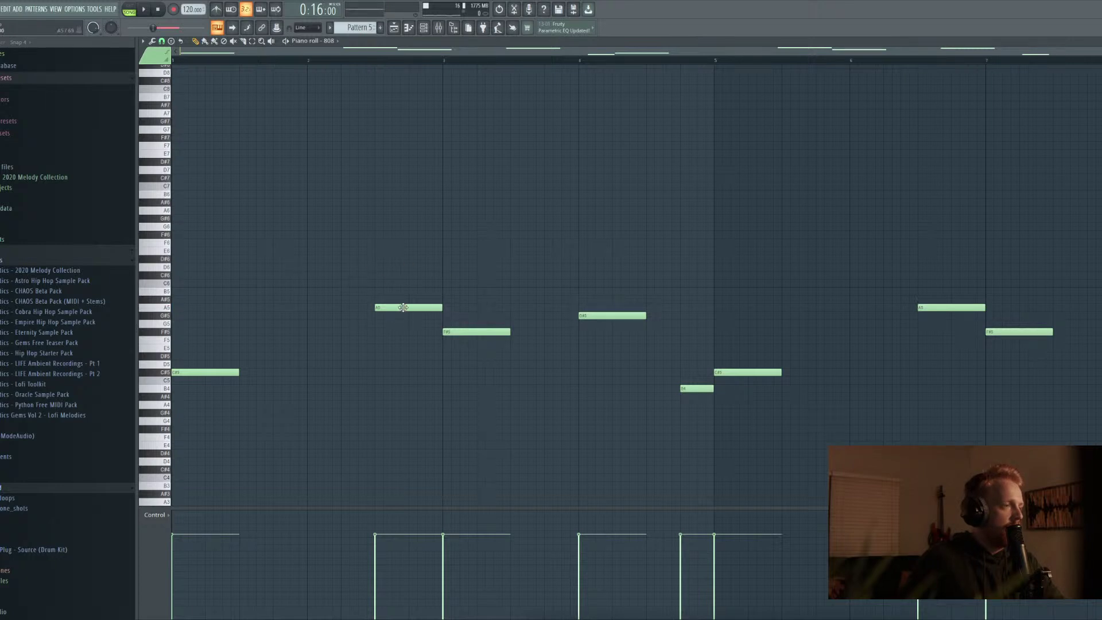
left_click_drag(399, 405, 403, 406)
key("space")
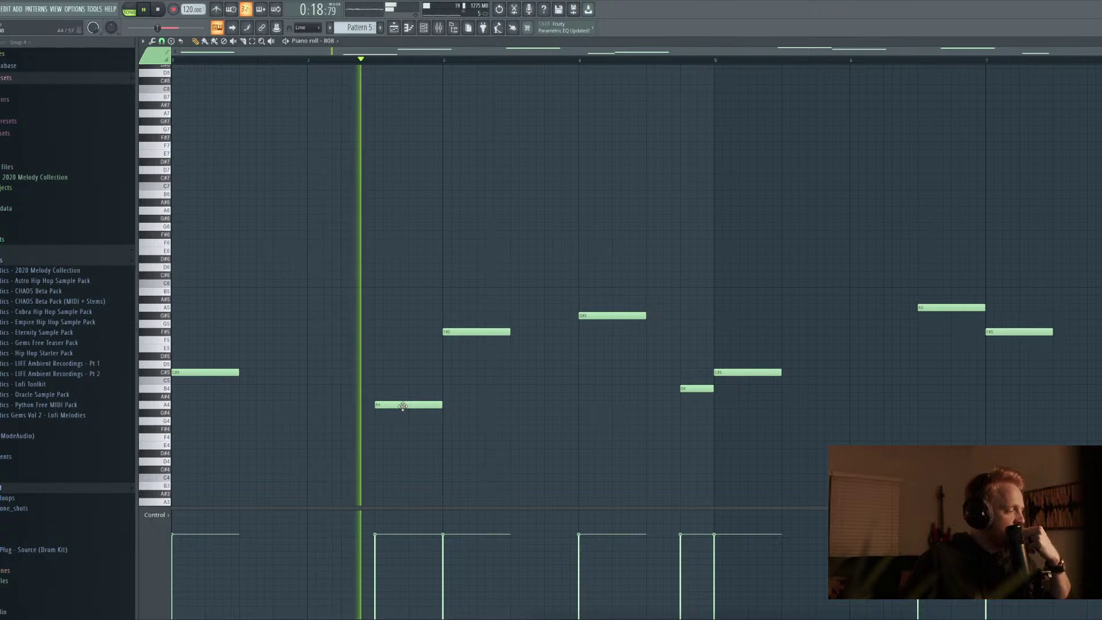
key("space")
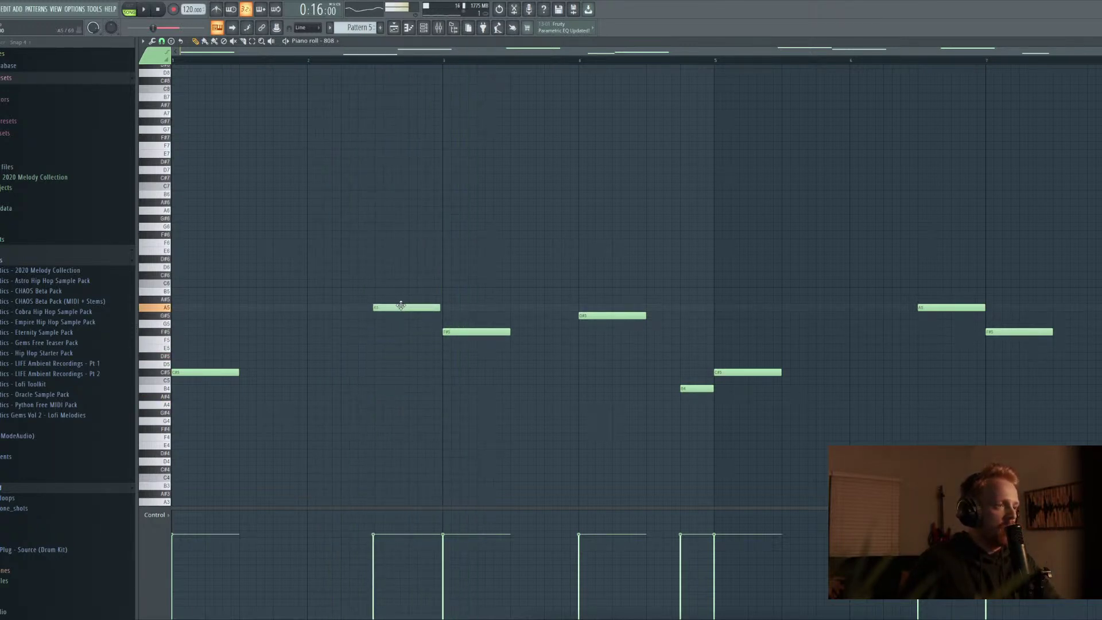
key("space")
Close the 808 piano roll, switch to Pattern 4 and clear its HH steps
key("F7")
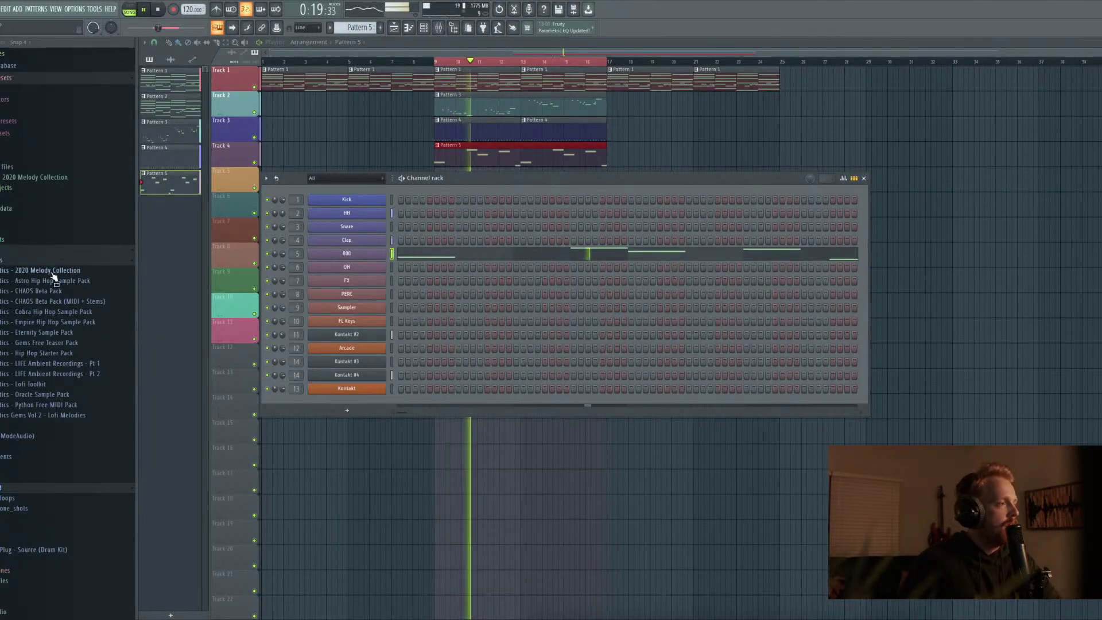
key("KP_Subtract")
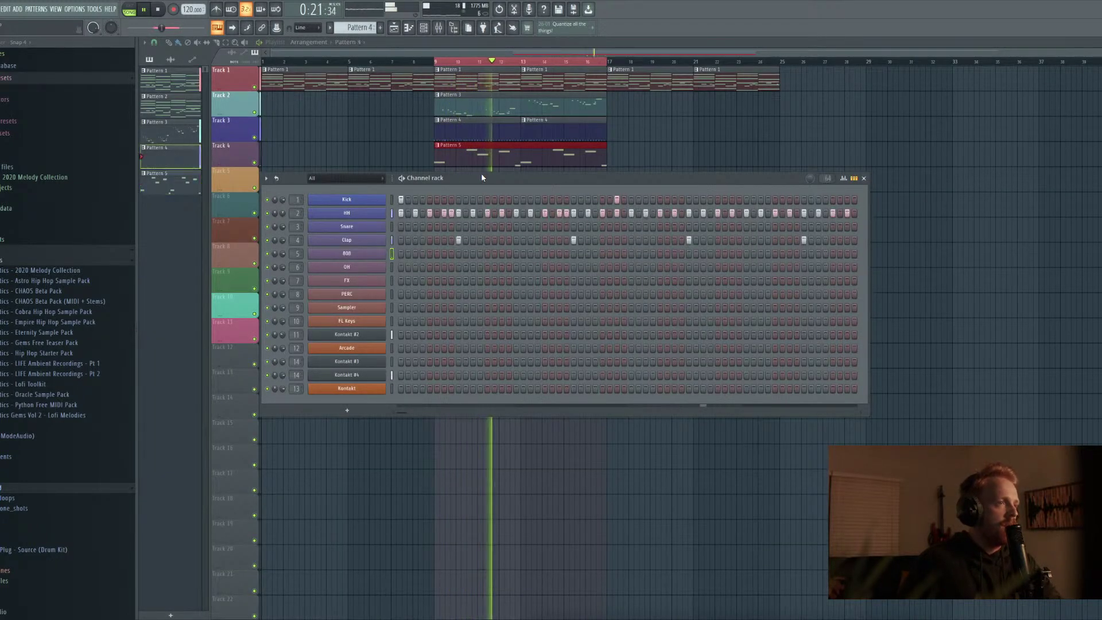
key("space")
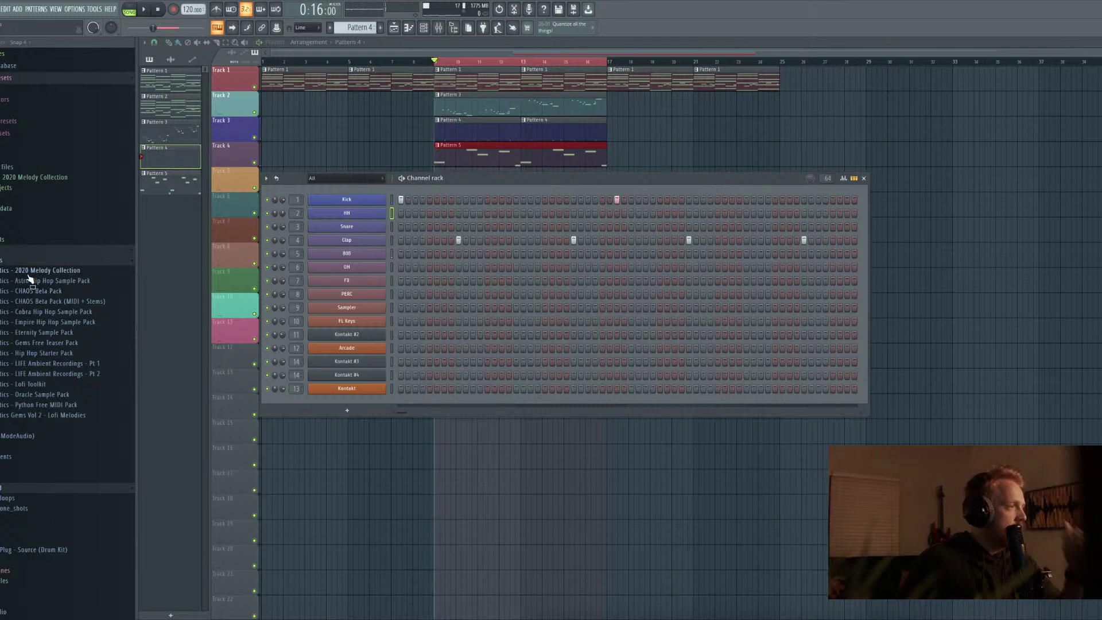
Browse the one-shot drum folders of the Astro Hip Hop Sample Pack, including its hi-hats
left_click(30, 280)
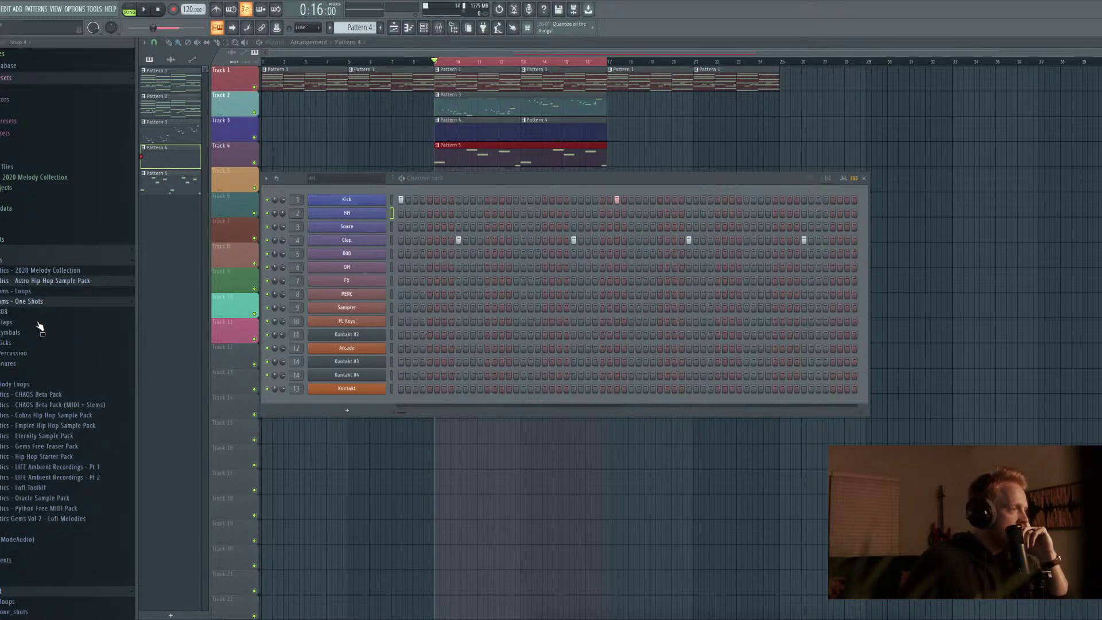
left_click(33, 365)
left_click(33, 365)
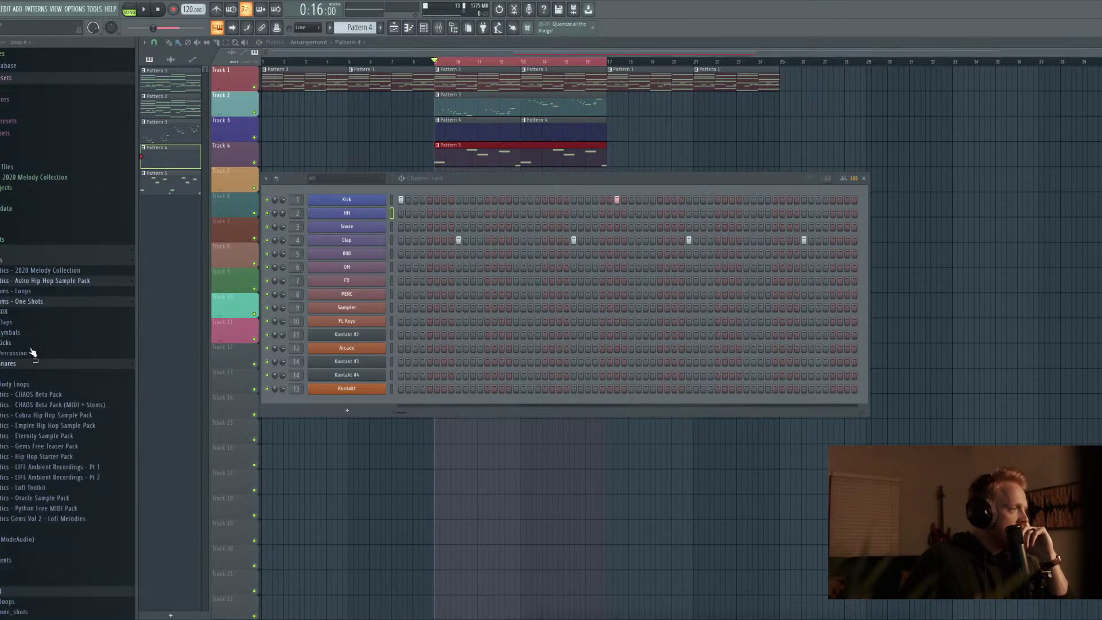
left_click(31, 333)
left_click(31, 354)
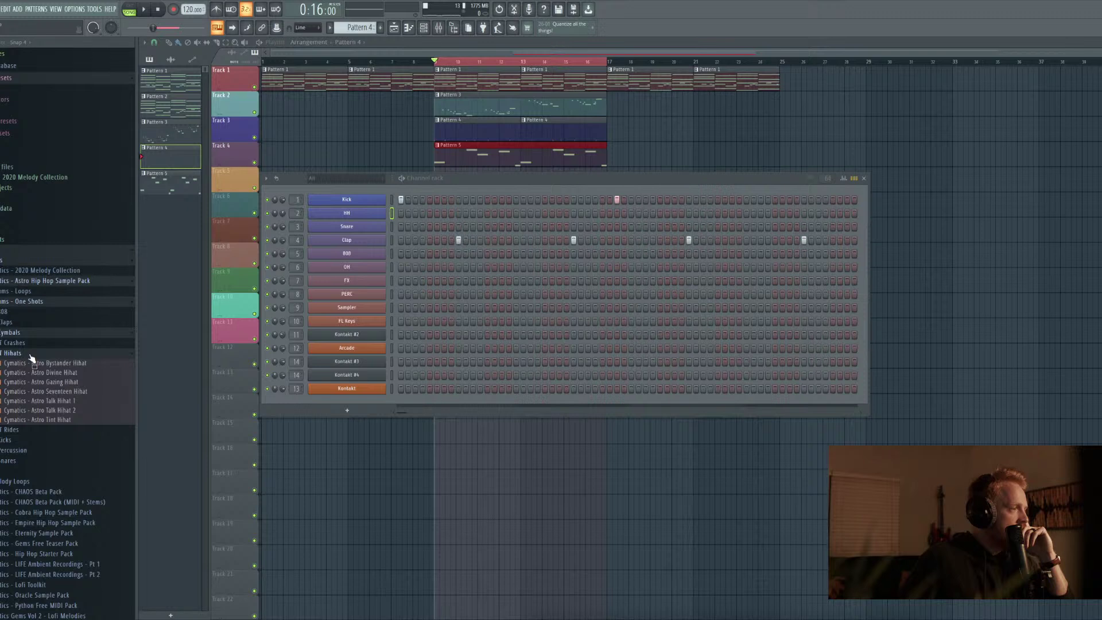
left_click(31, 353)
left_click(30, 301)
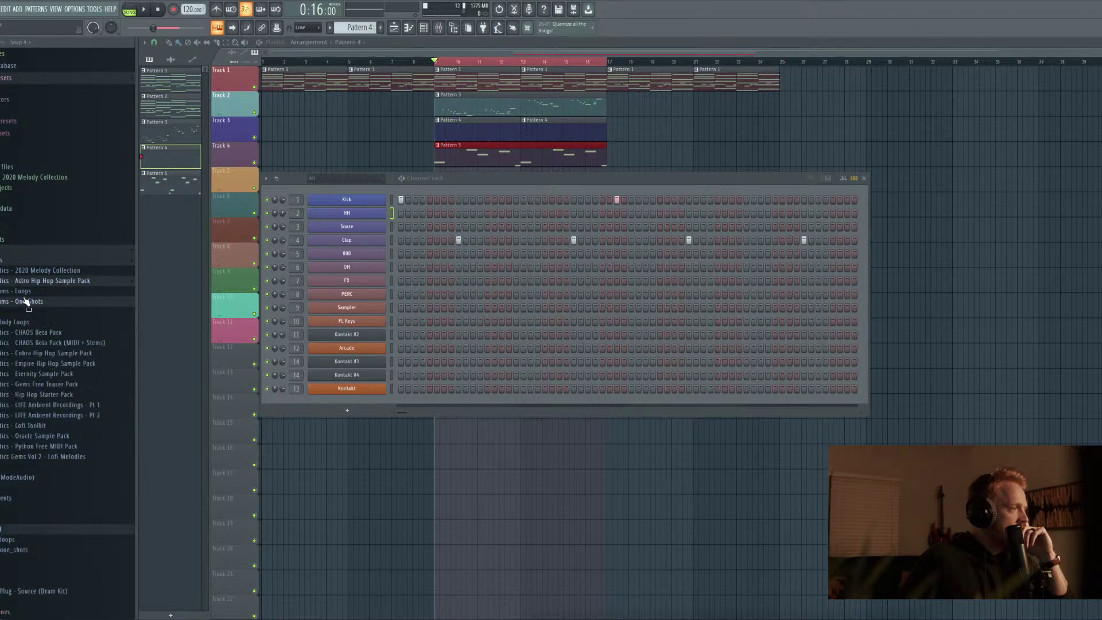
Load Cymatics - Astro Hihat Loop 2 - 140 BPM as a new channel and trigger it on the first step of Pattern 4
left_click(28, 291)
left_click(31, 311)
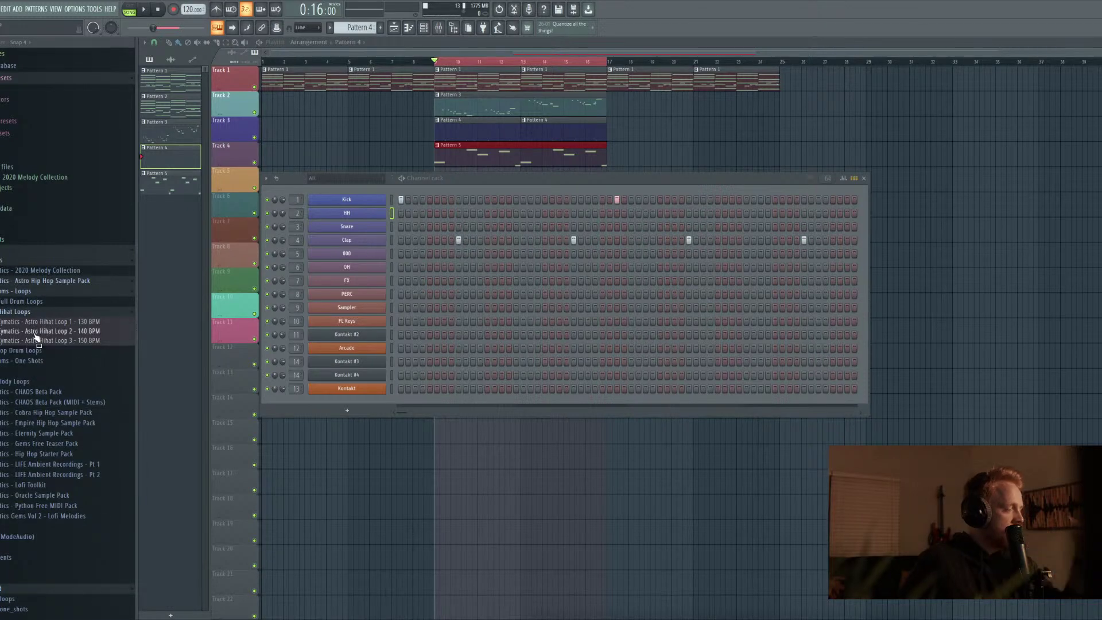
left_click(35, 332)
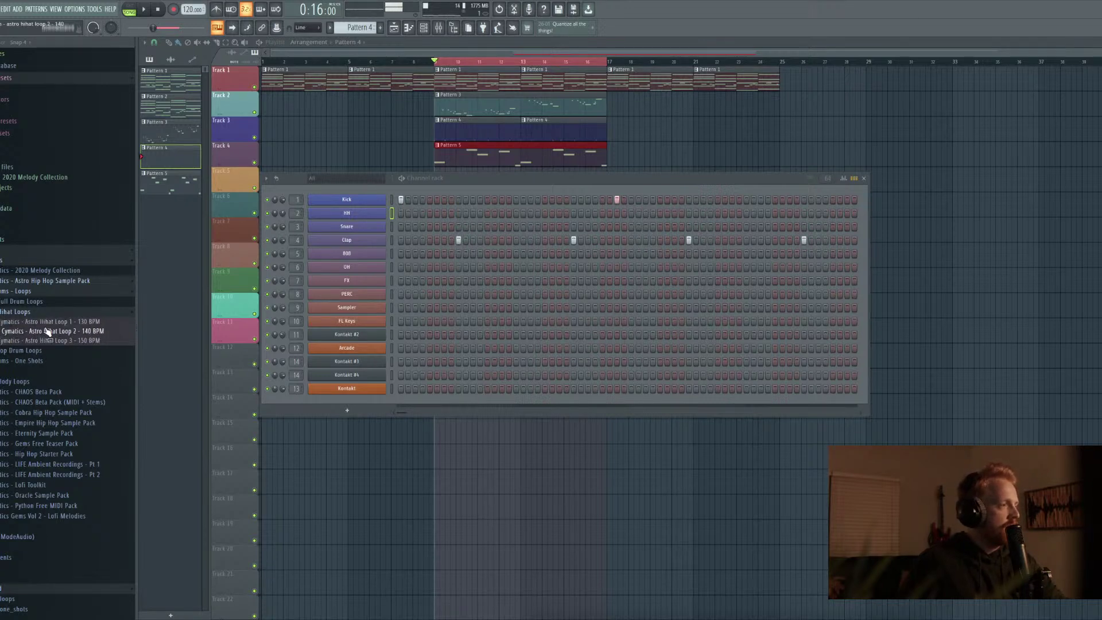
key("space")
left_click_drag(49, 332, 349, 240)
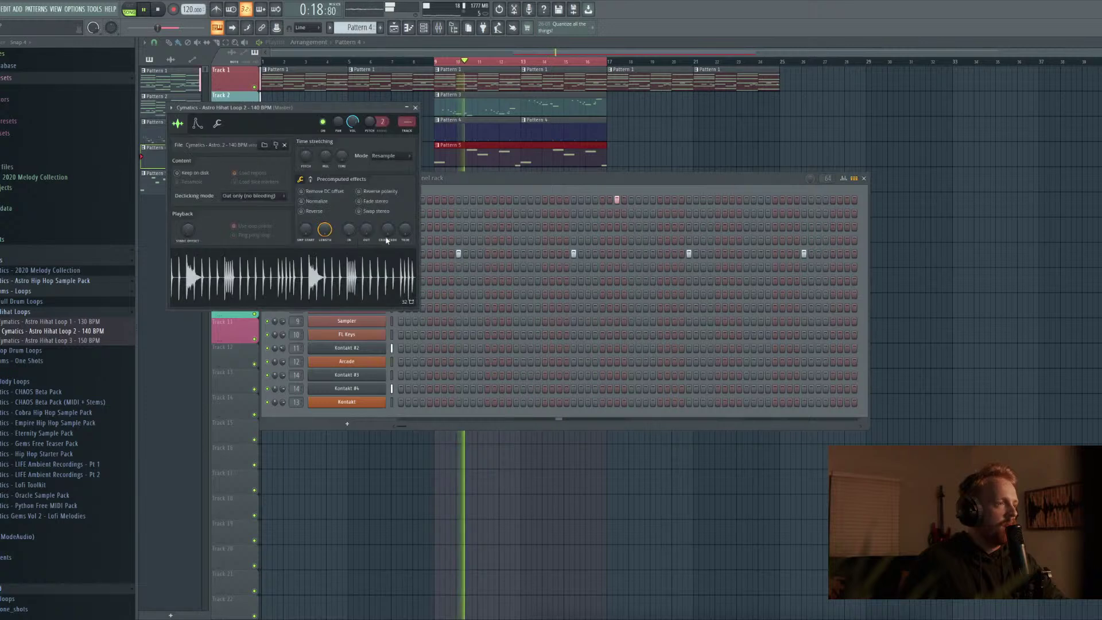
left_click_drag(507, 186, 675, 192)
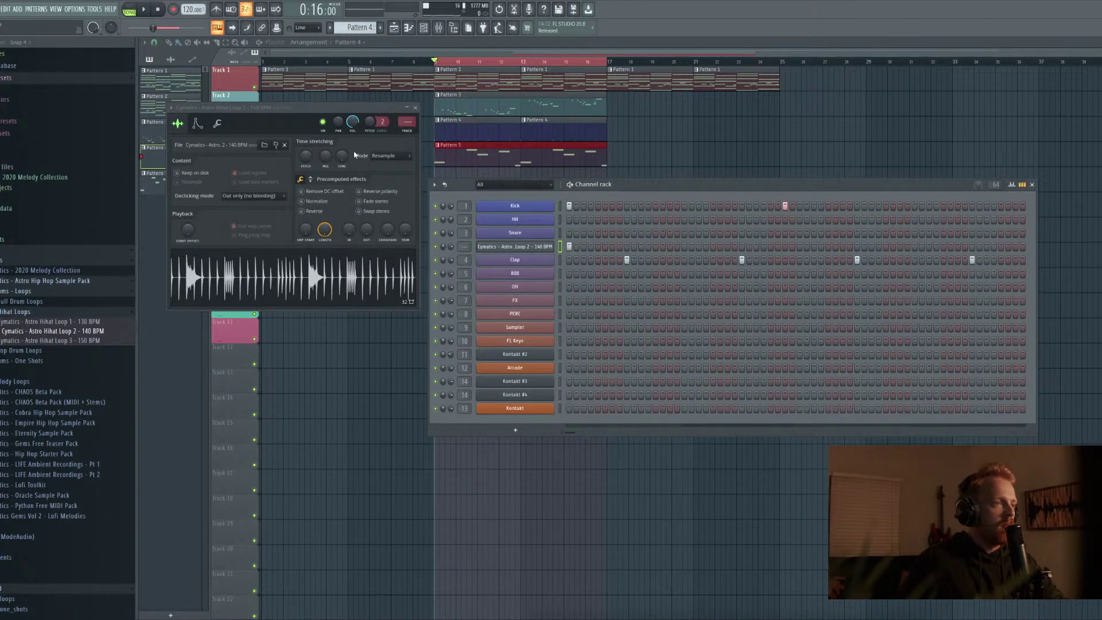
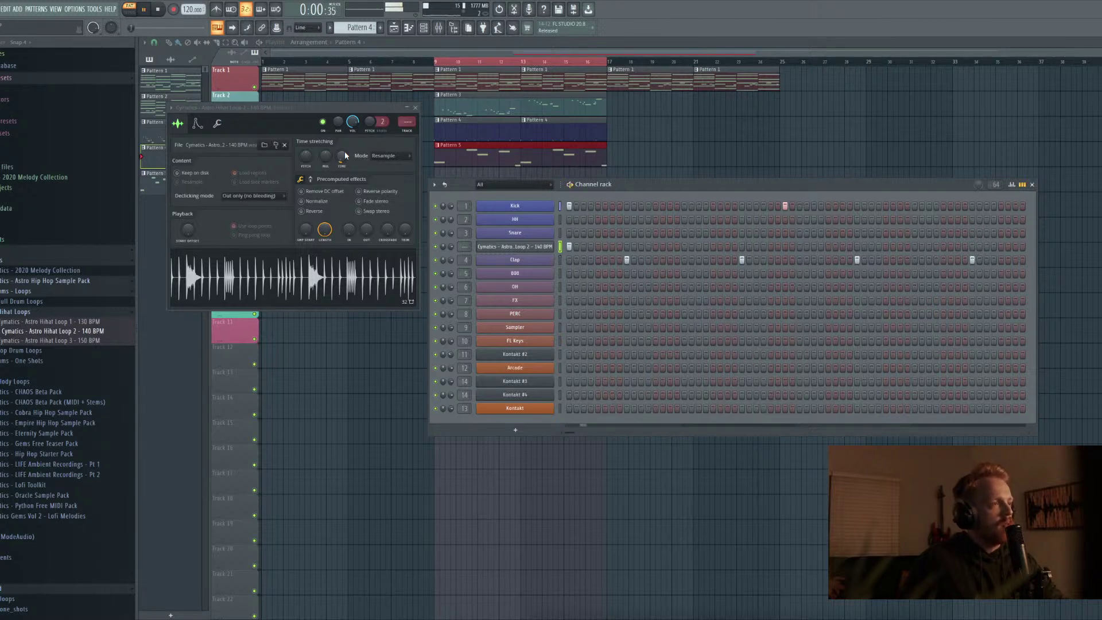
Check the hi-hat loop channel's sample and volume envelope settings while Pattern 4 plays
left_click(415, 108)
left_click(524, 246)
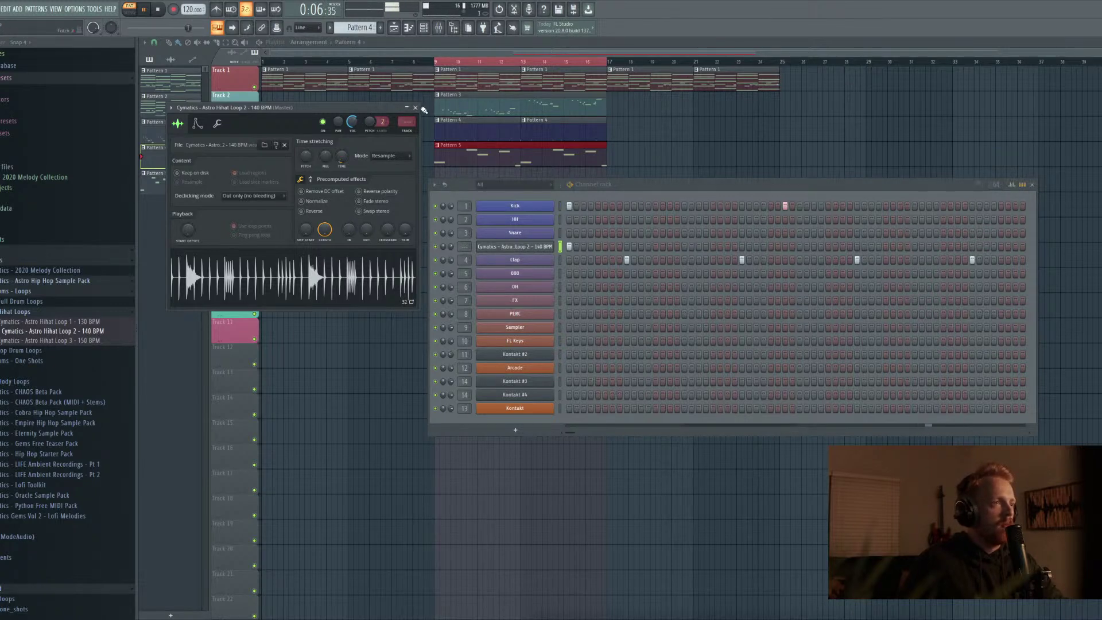
left_click(197, 124)
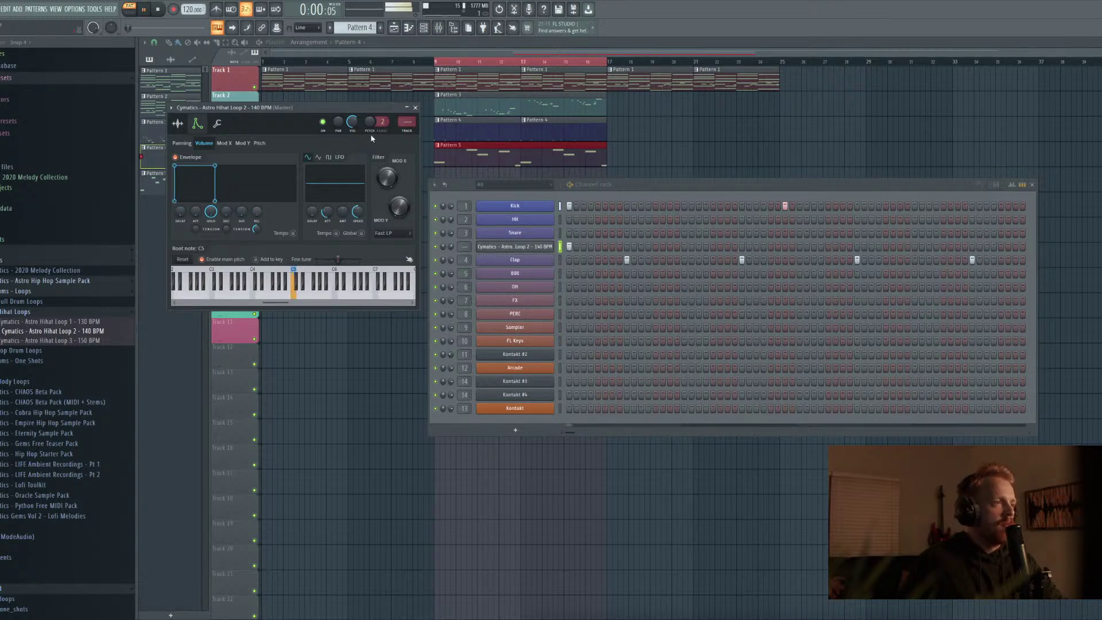
left_click(417, 108)
Set the hi-hat loop channel to cut itself
right_click(511, 248)
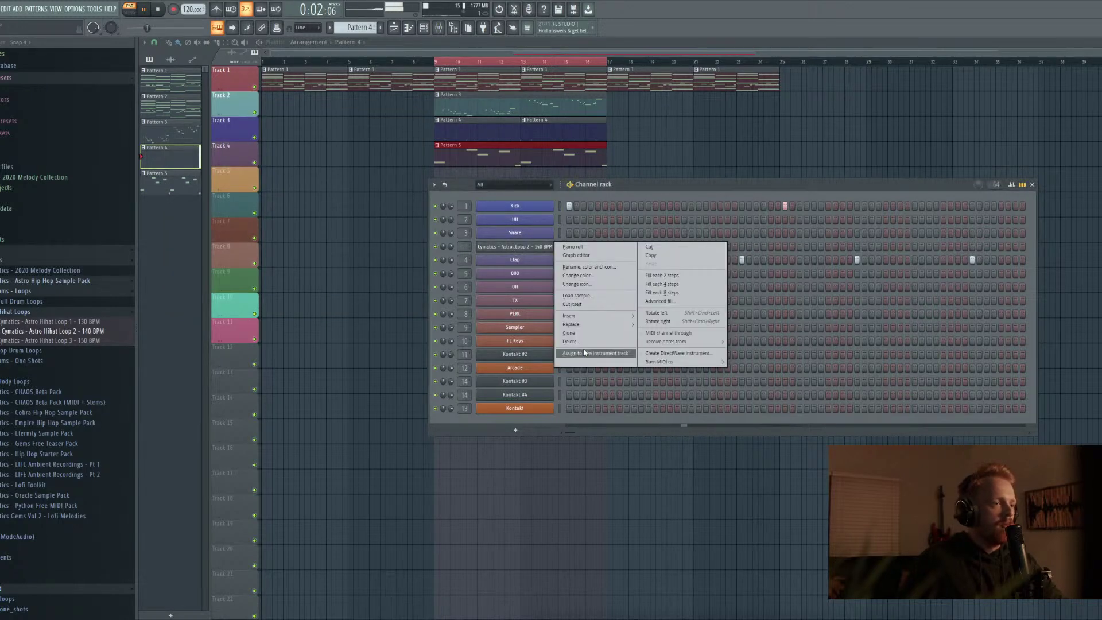
left_click(587, 304)
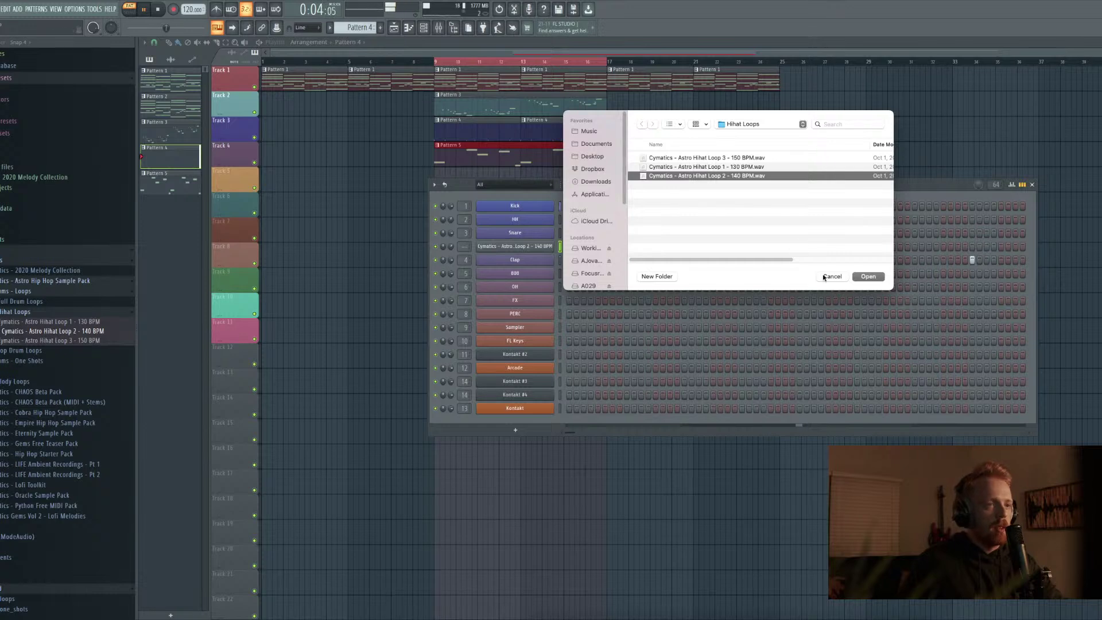
left_click(830, 275)
right_click(550, 245)
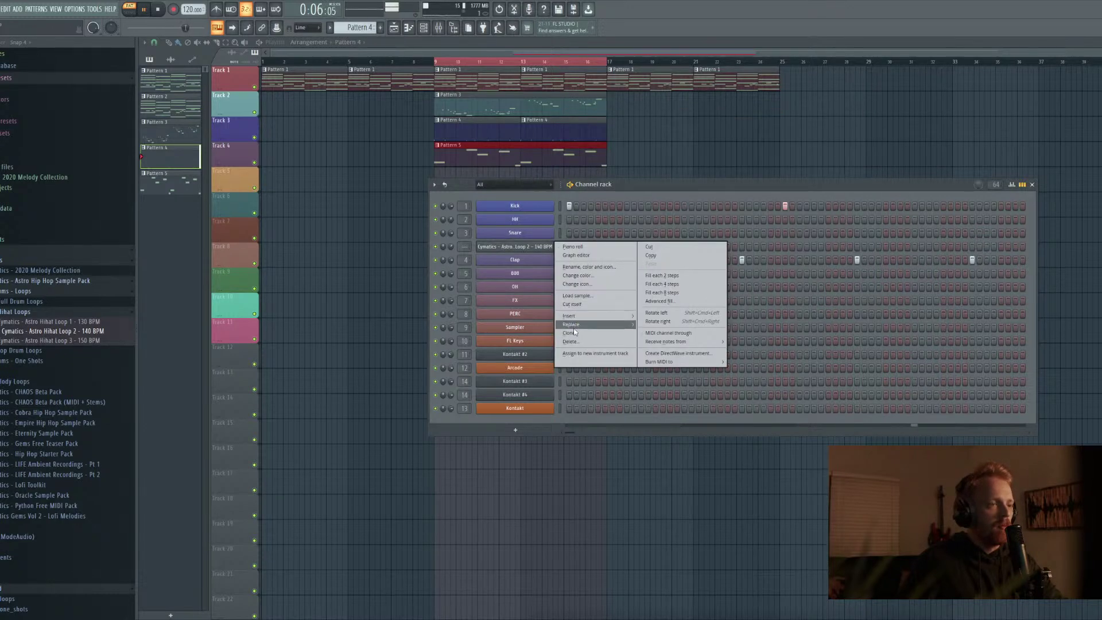
left_click(578, 304)
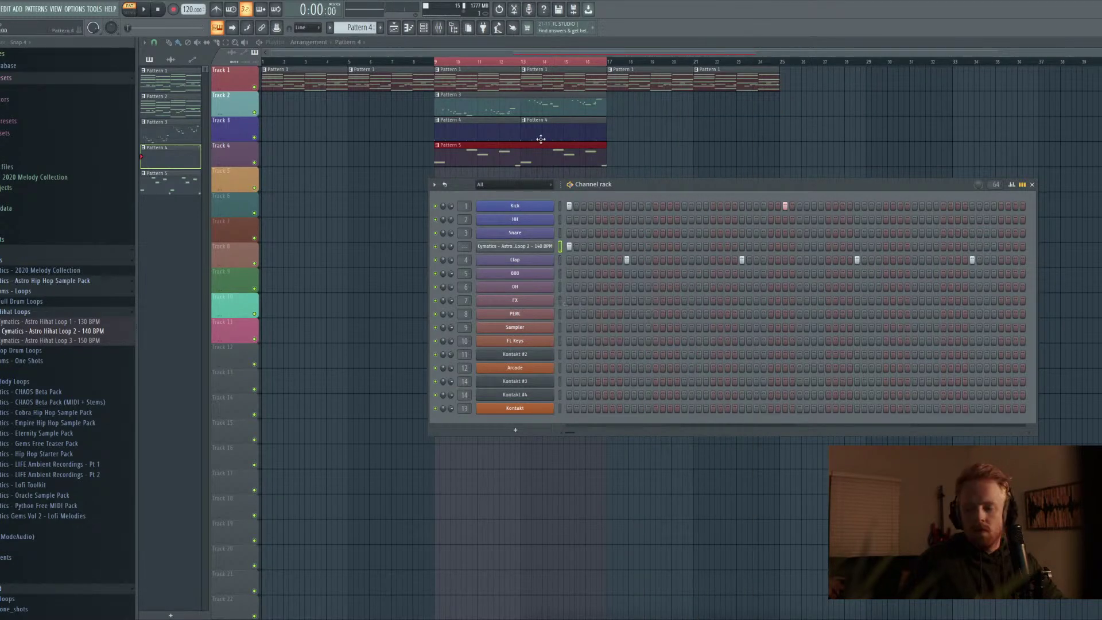
Play the arrangement in song mode and lower the 808 track's level in the mixer
left_click(130, 10)
left_click(143, 10)
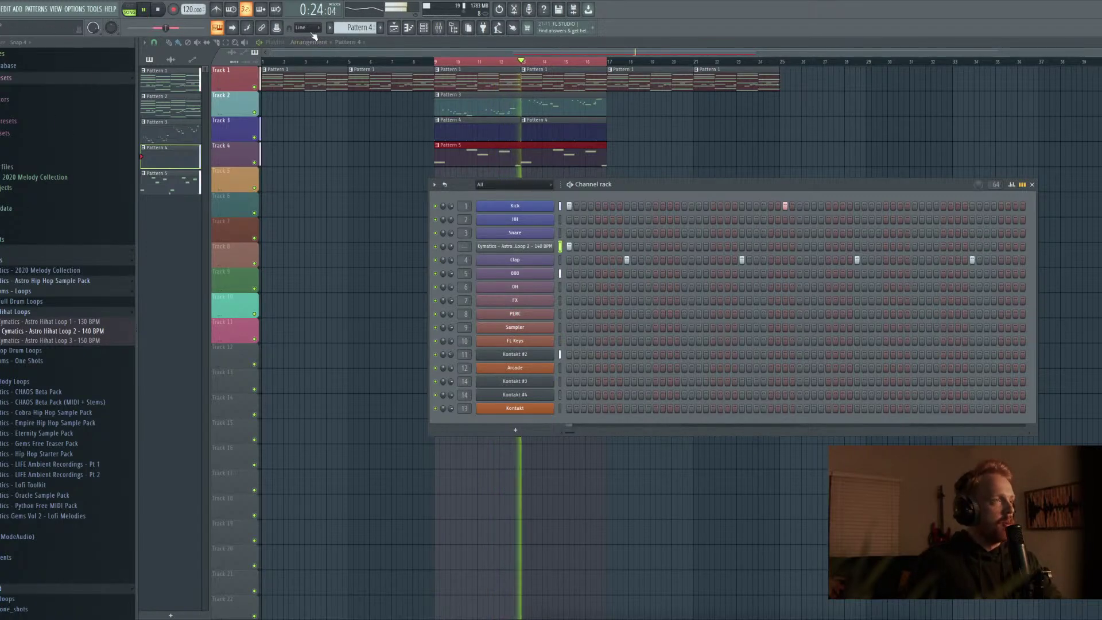
left_click(448, 27)
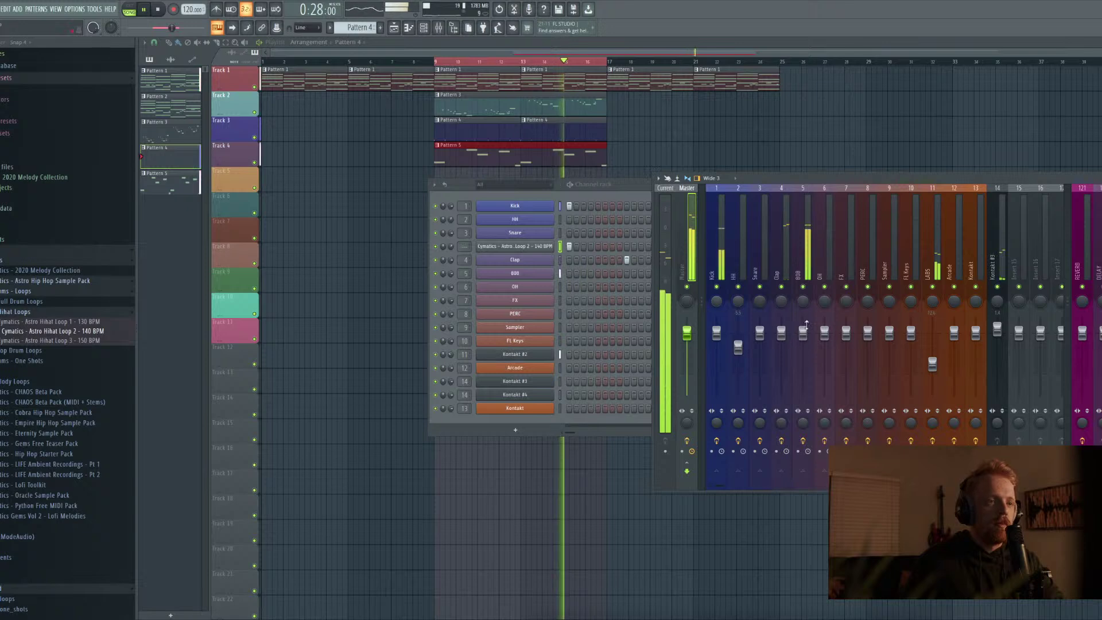
left_click_drag(802, 332, 802, 351)
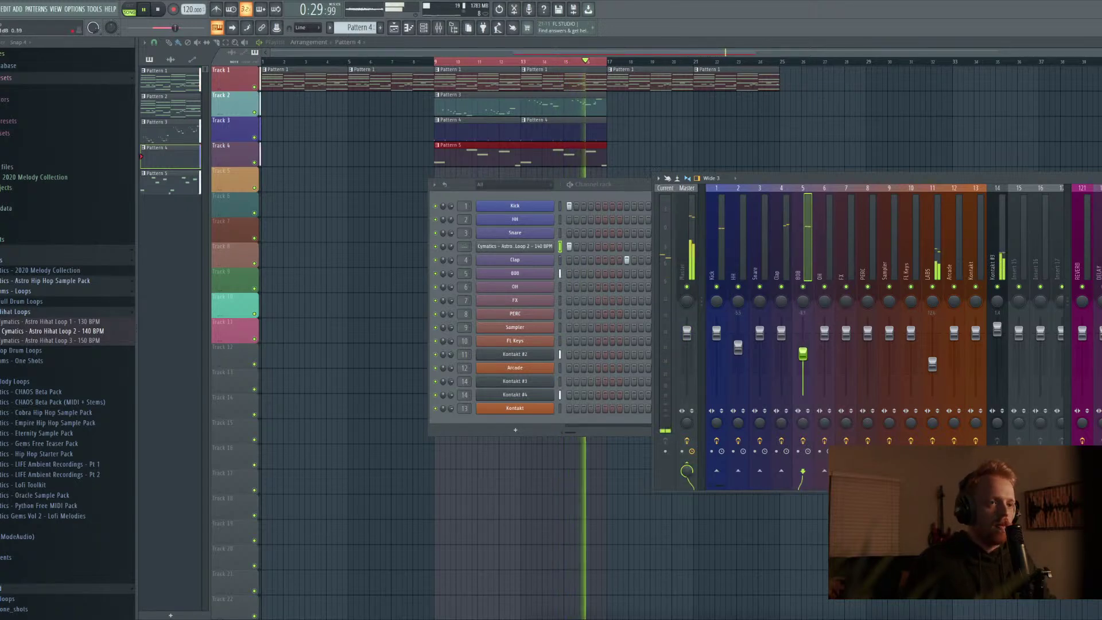
Route the Cymatics - Astro Hihat Loop 2 channel to mixer track 2
key("Escape")
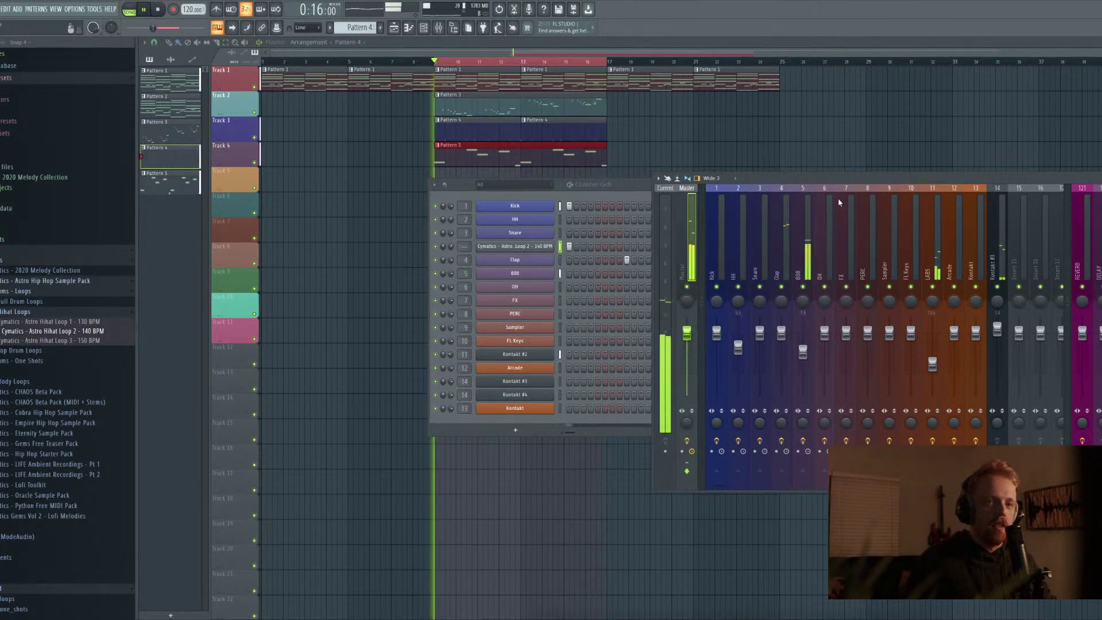
key("F9")
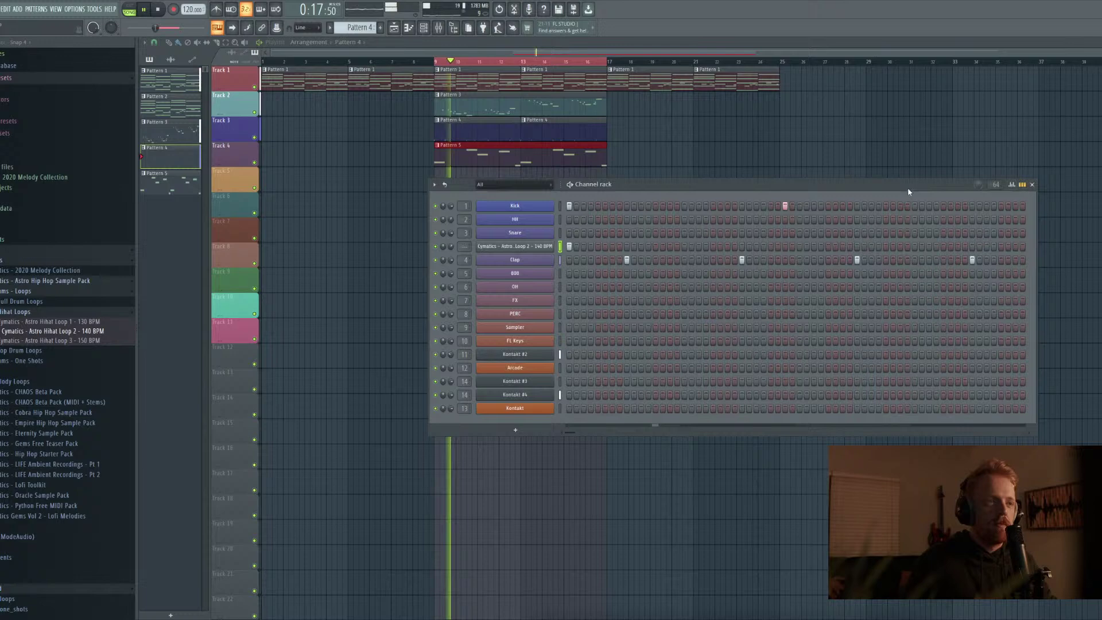
left_click(1031, 184)
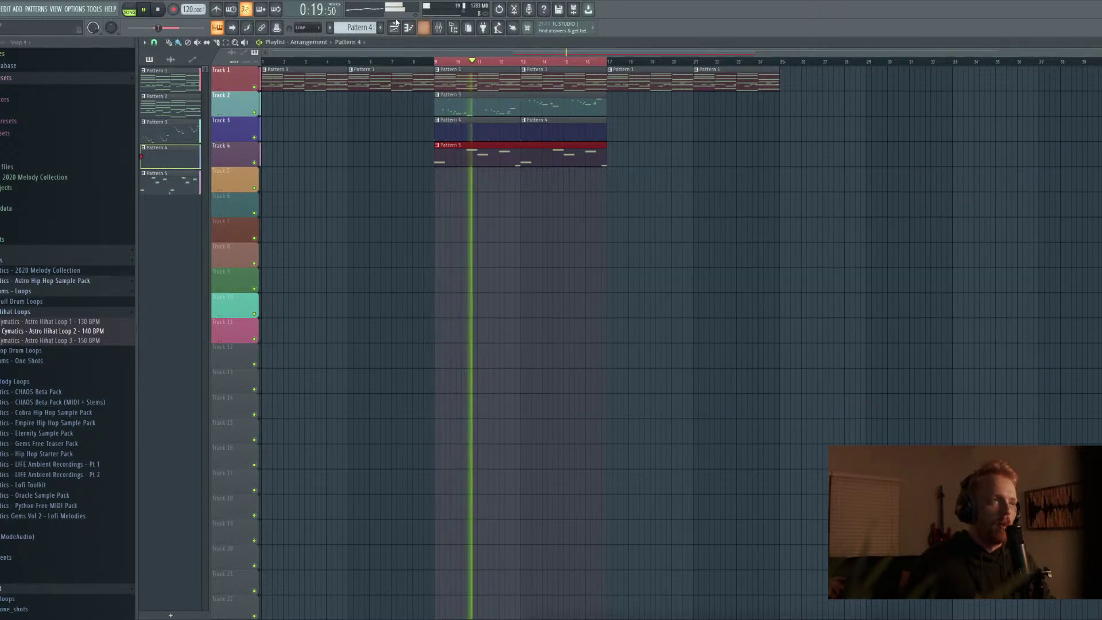
left_click(437, 28)
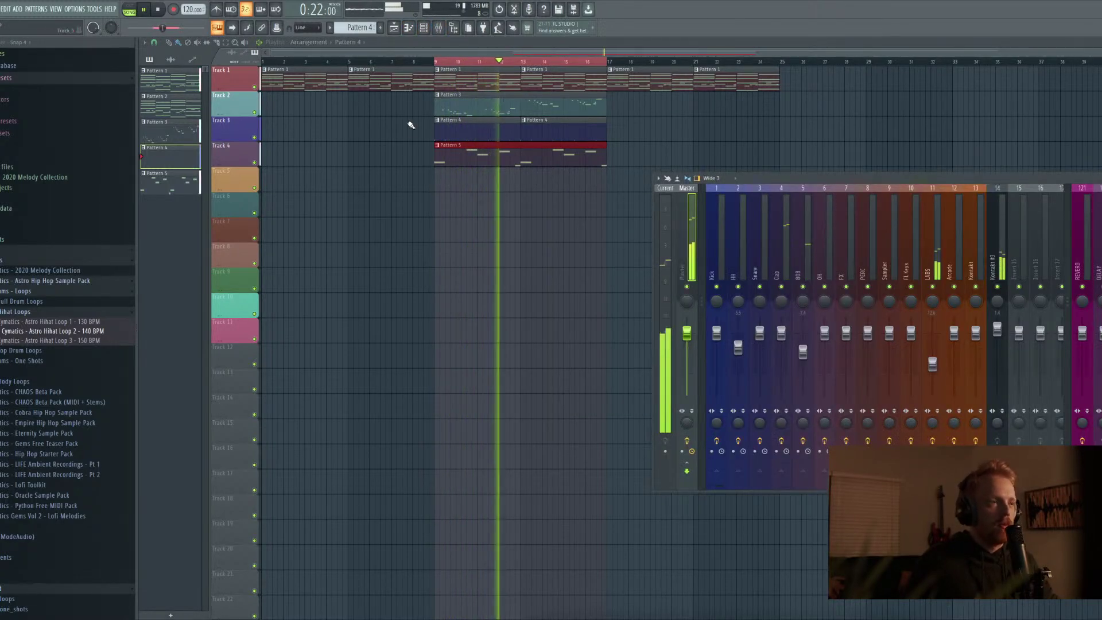
left_click(408, 27)
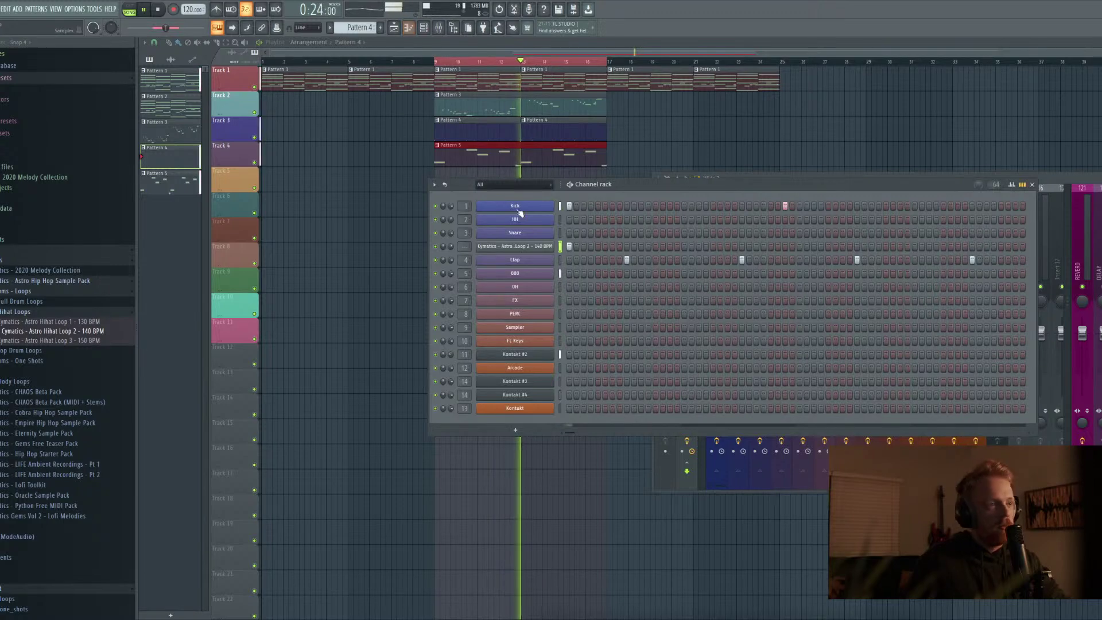
left_click(525, 246)
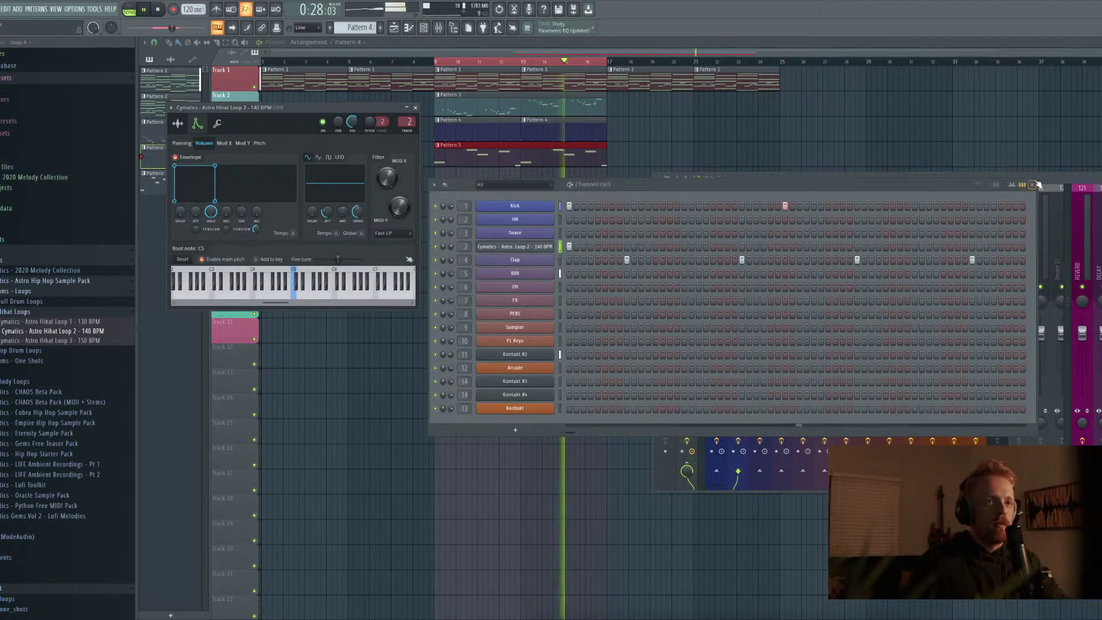
key("F6")
Restart playback and fine-tune the HH mixer track's fader by ear against the other tracks
key("space")
key("space")
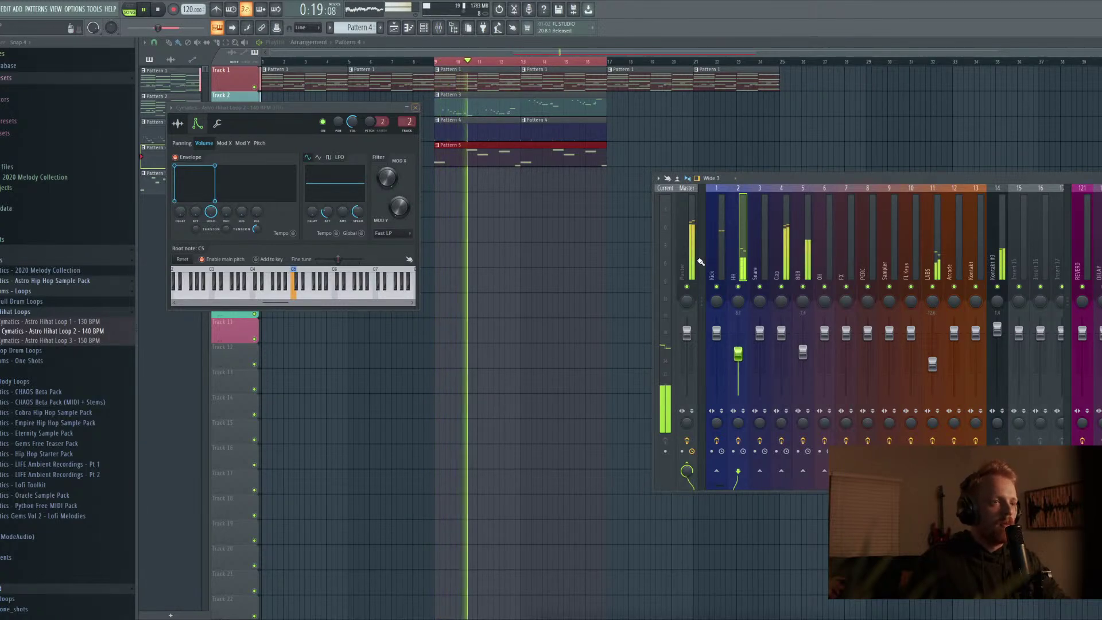
left_click_drag(739, 355, 739, 349)
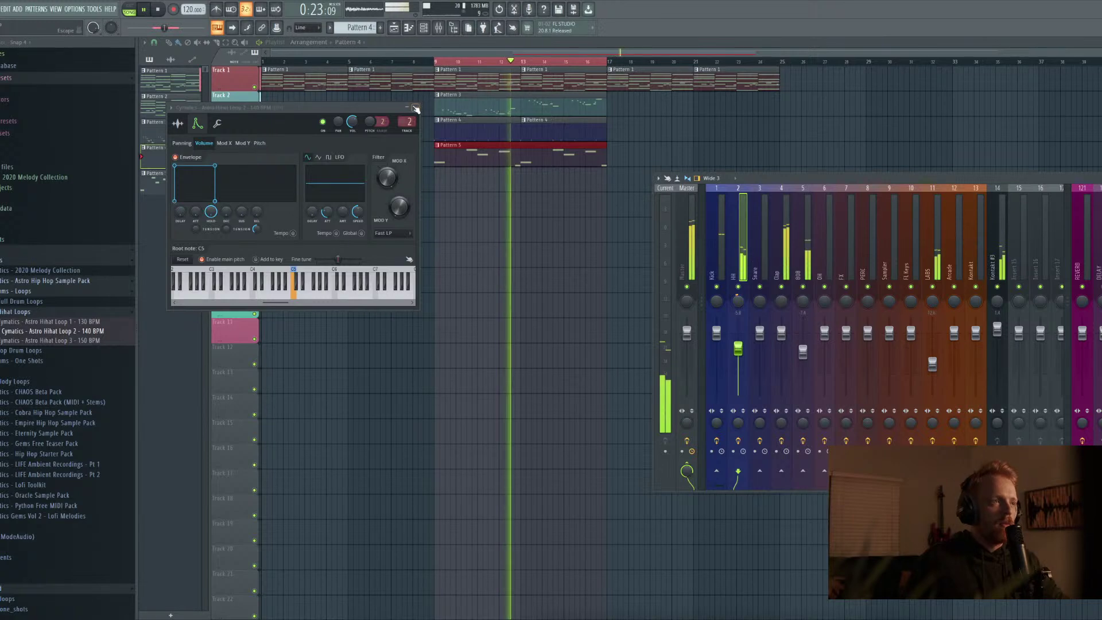
Rearrange Pattern 3 on Track 2 so its first four bars repeat at bar 13 and its second half starts at bar 17
left_click(512, 41)
key("F9")
left_click(605, 150)
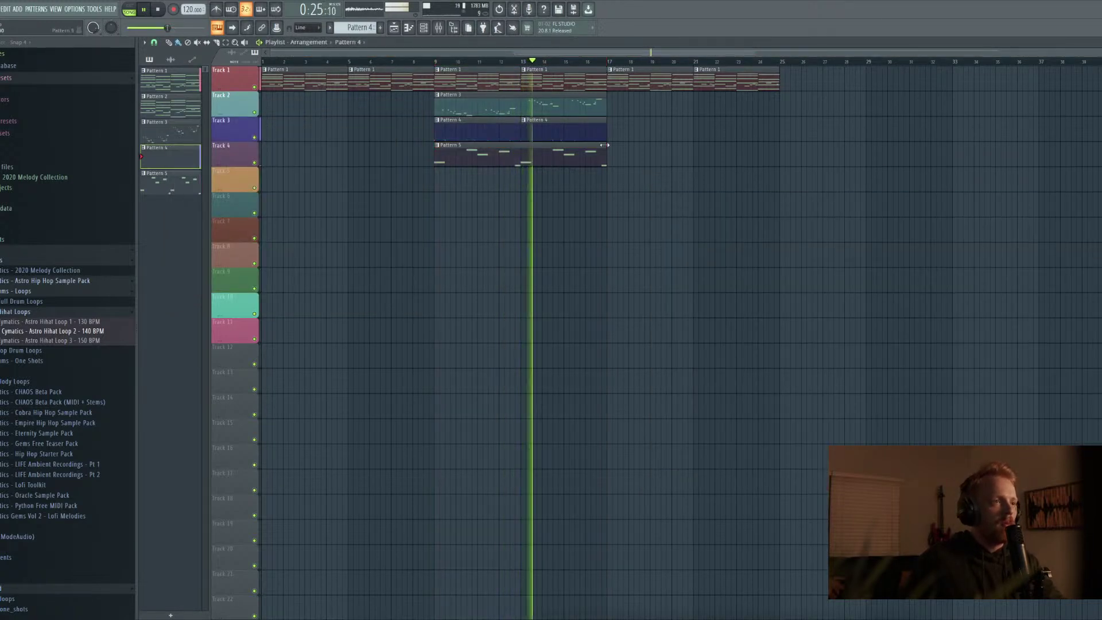
key("space")
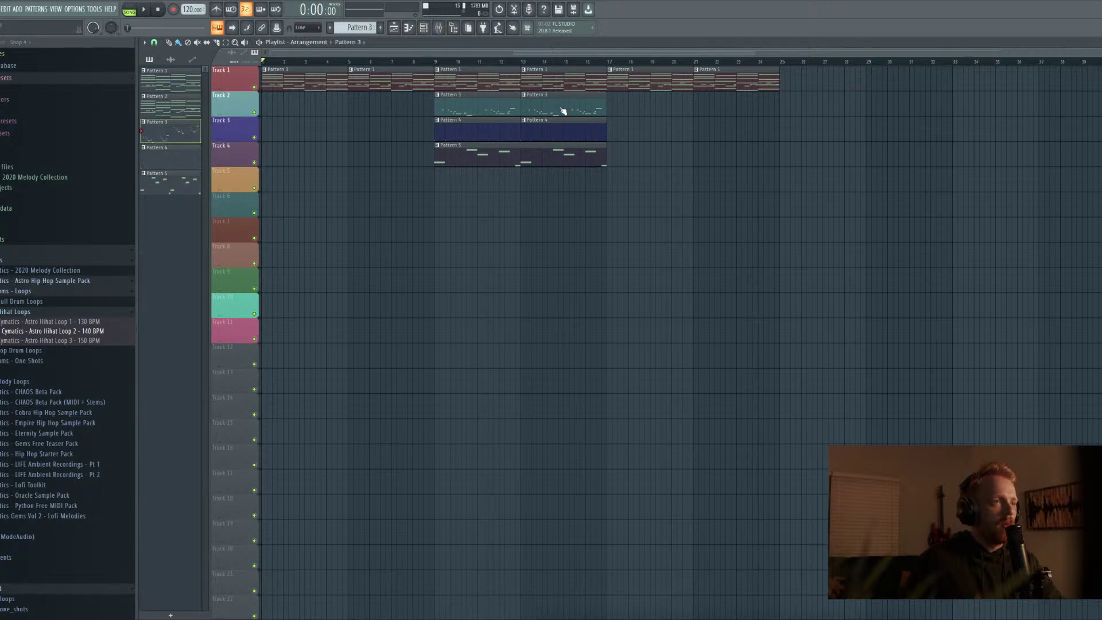
left_click_drag(565, 109, 715, 105)
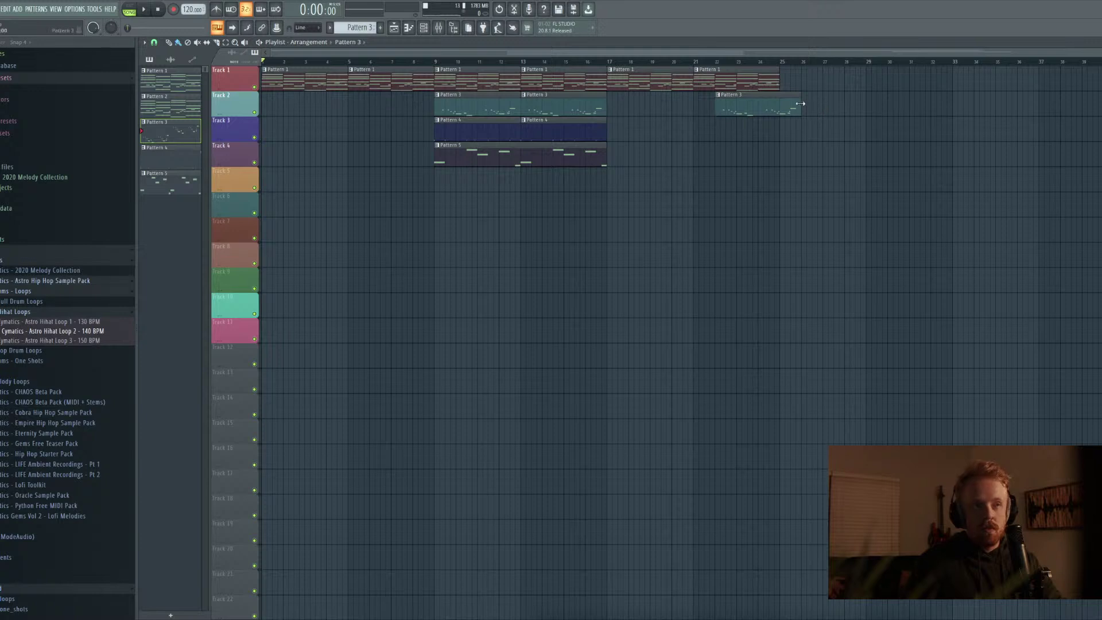
left_click_drag(800, 103, 899, 103)
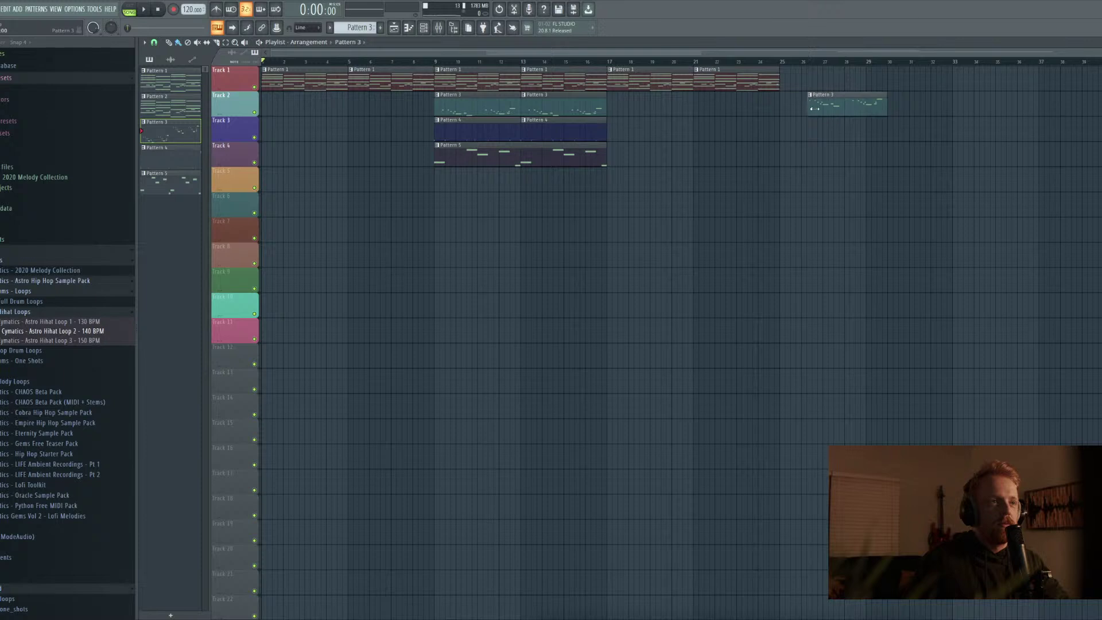
left_click_drag(834, 100, 668, 100)
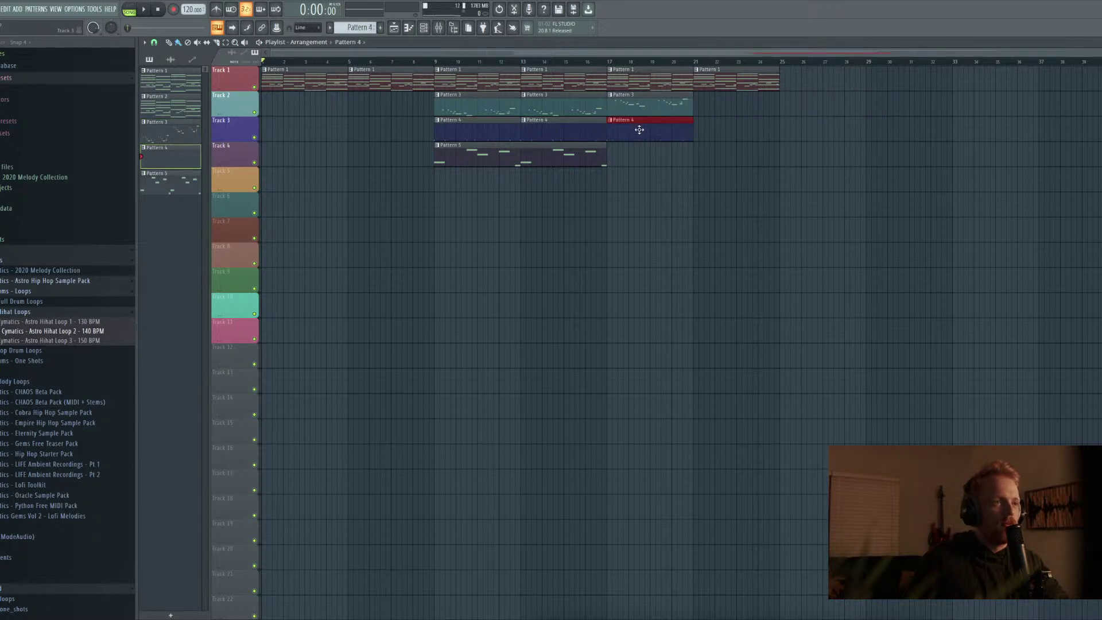
Place copies of Pattern 4 on Track 3 and Pattern 5 on Track 4 starting at bar 17, and play the section
left_click(589, 155)
left_click(616, 166)
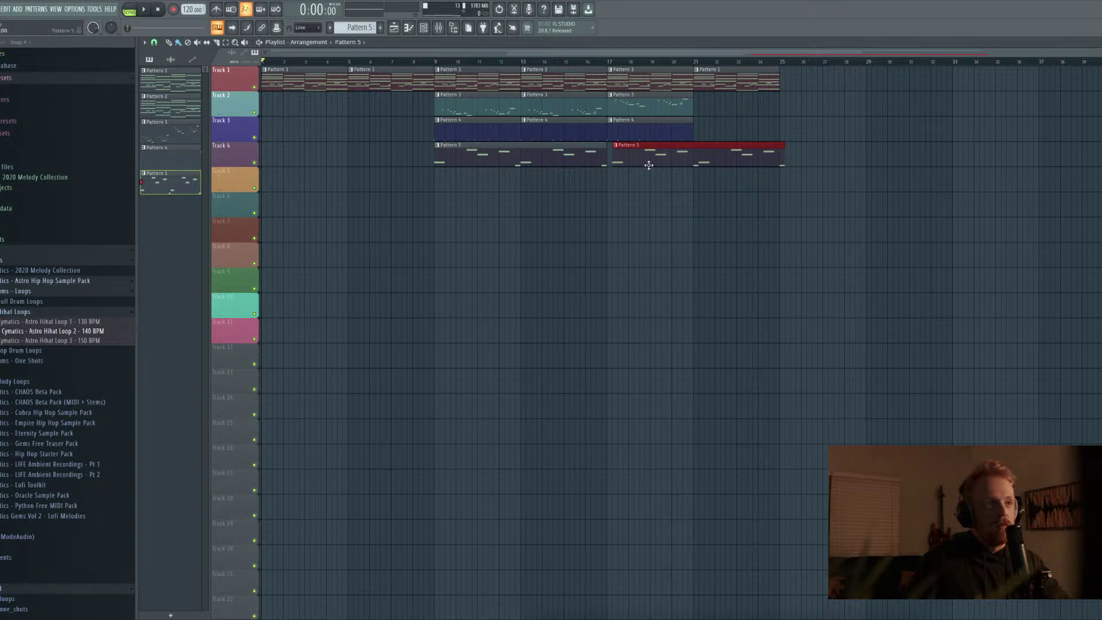
key("space")
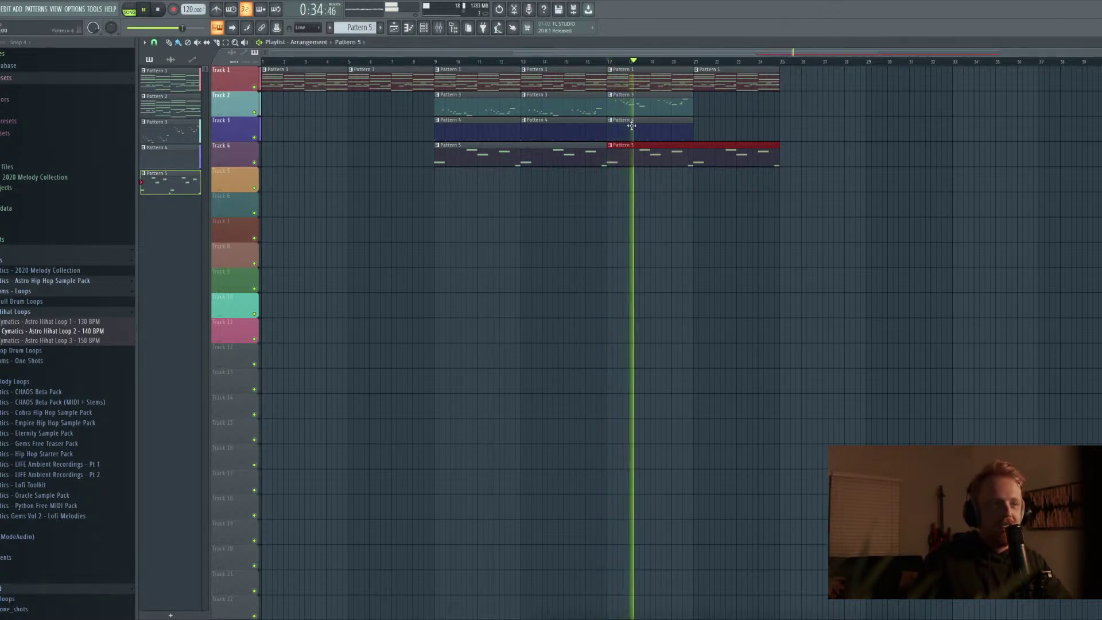
Repeat the second half of Pattern 3 on Track 2 and Pattern 4 on Track 3 at bar 21
left_click(643, 105)
left_click(703, 106)
left_click(680, 131)
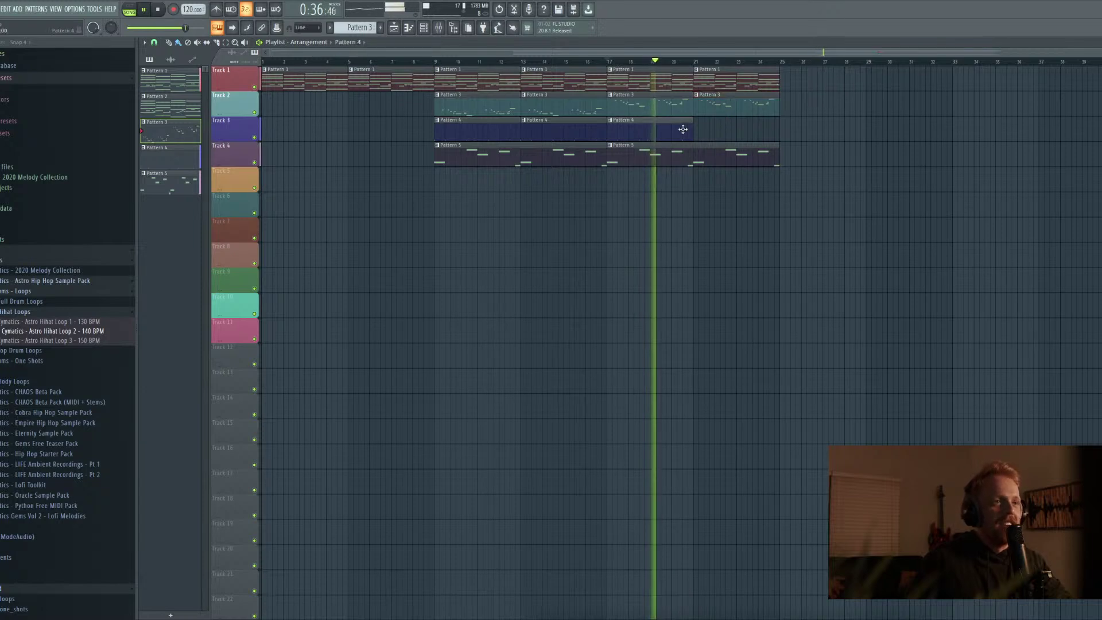
left_click(703, 126)
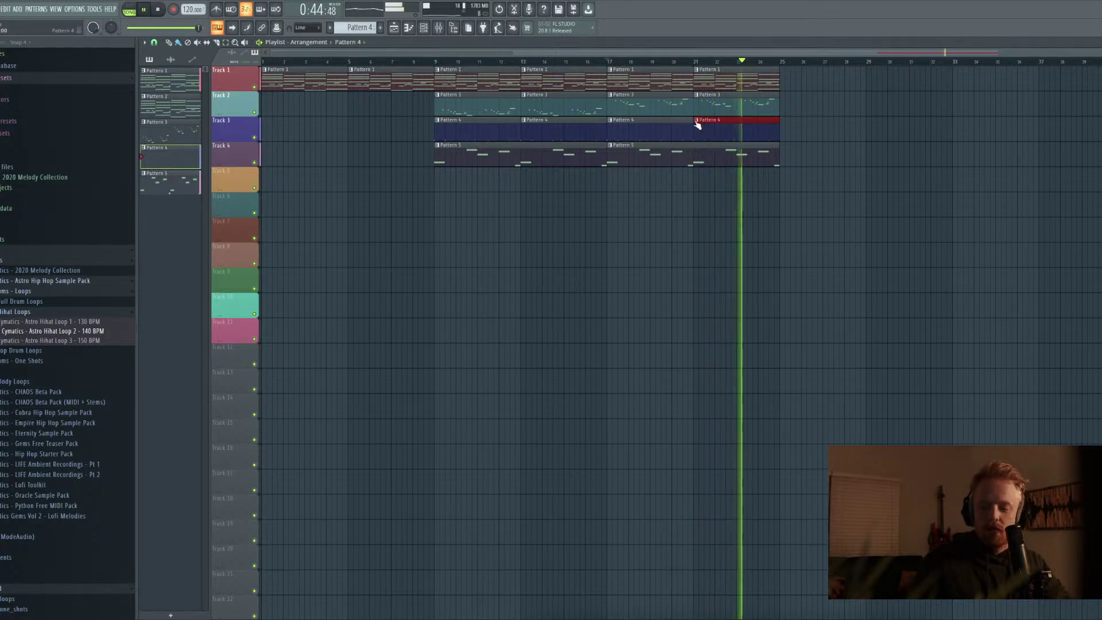
Listen to the extended arrangement from bar 9, and restart playback from the beginning
key("space")
left_click(433, 58)
key("space")
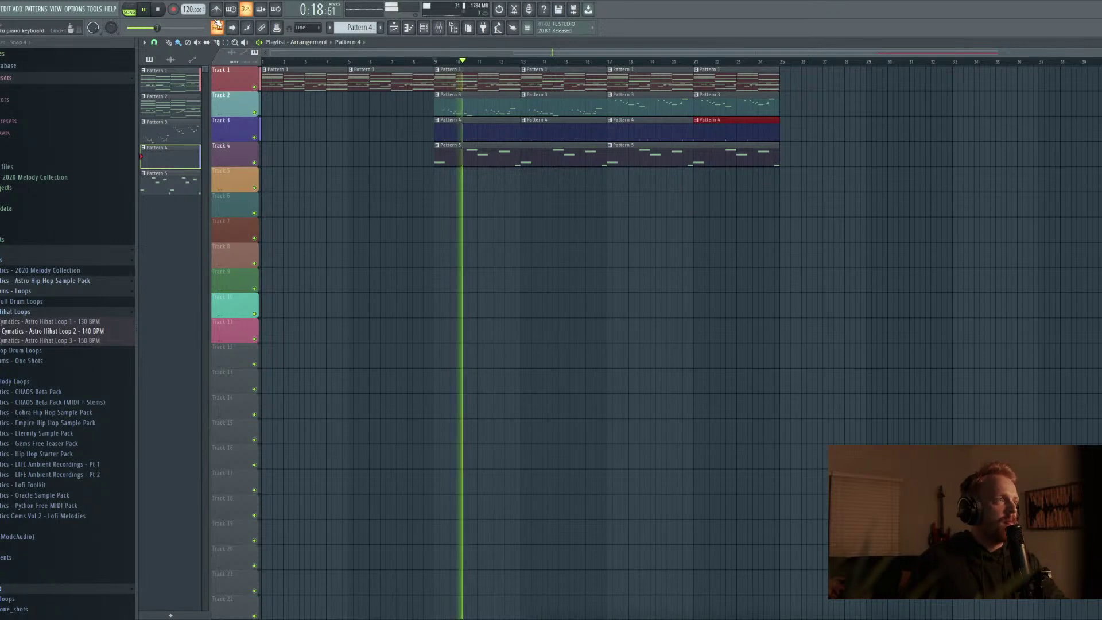
left_click(157, 9)
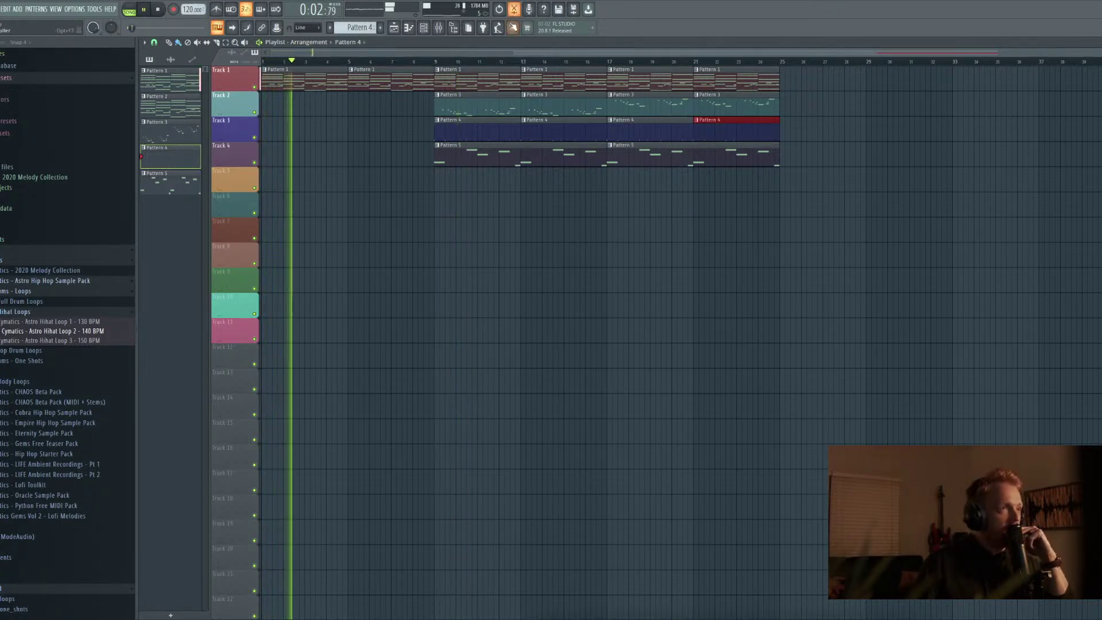
Load the Mix Bus preset "Basic 4-band punch and balance 02 bM" in the master track's FabFilter Pro-MB
key("F9")
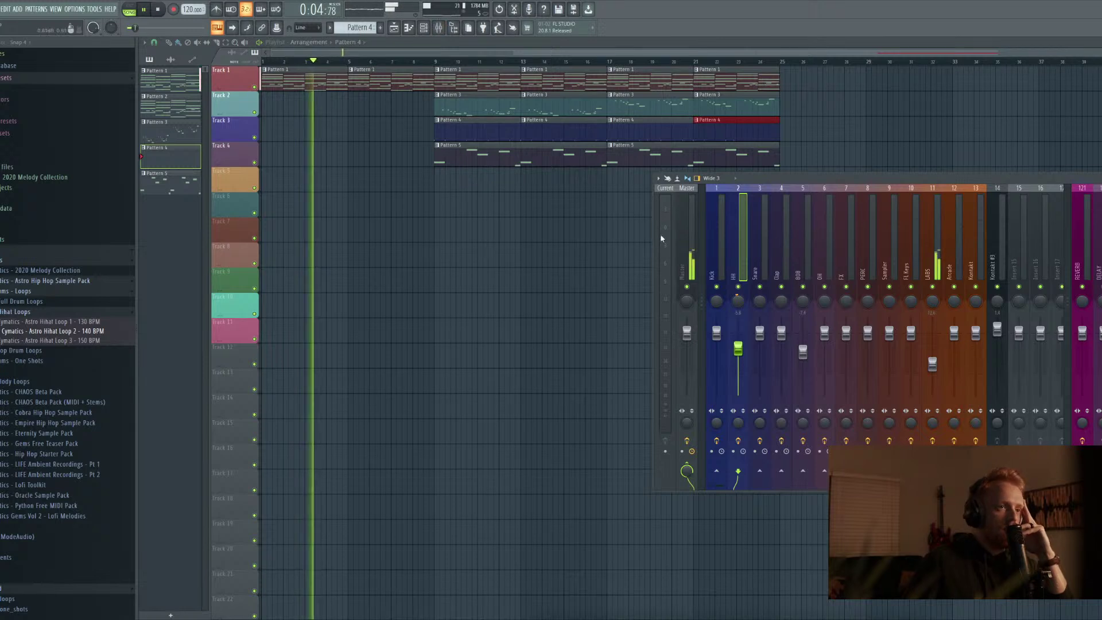
left_click(678, 225)
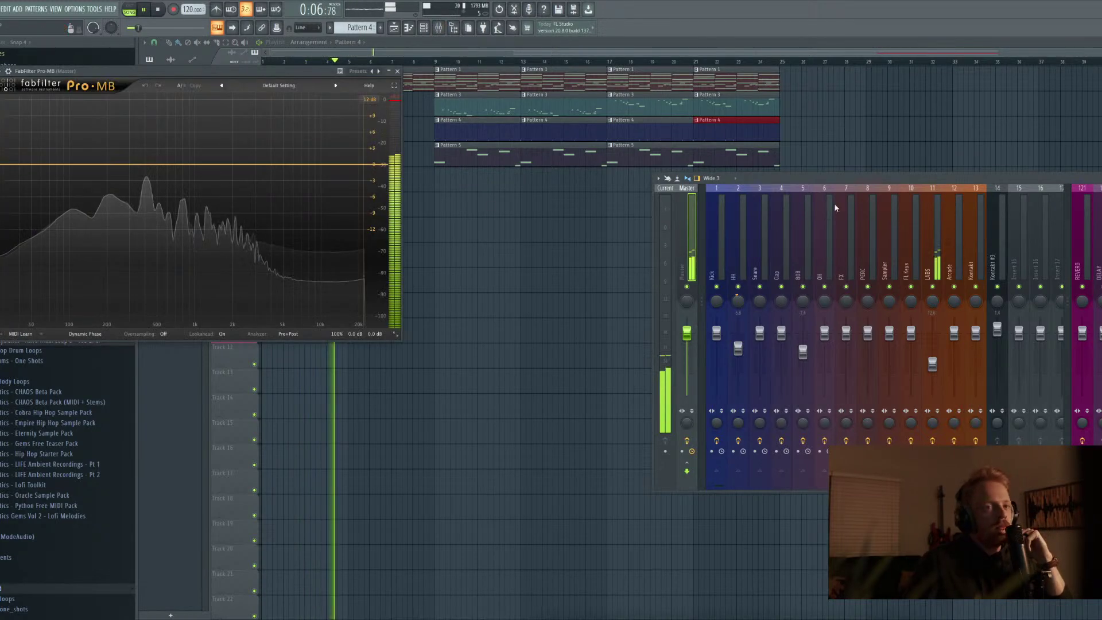
left_click(279, 86)
mouse_move(264, 150)
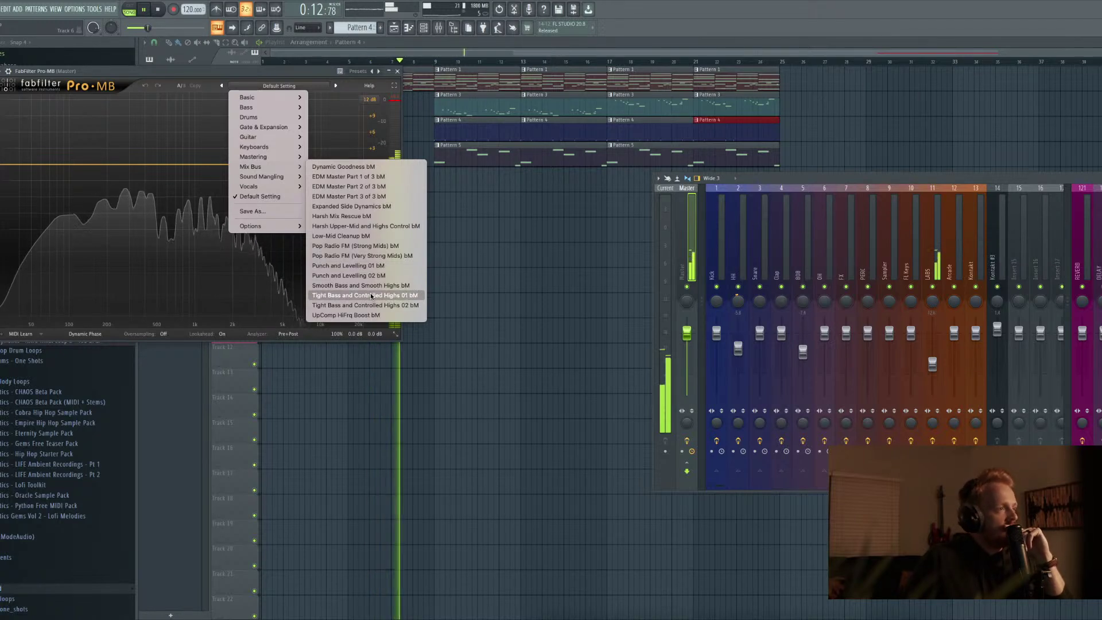
mouse_move(301, 155)
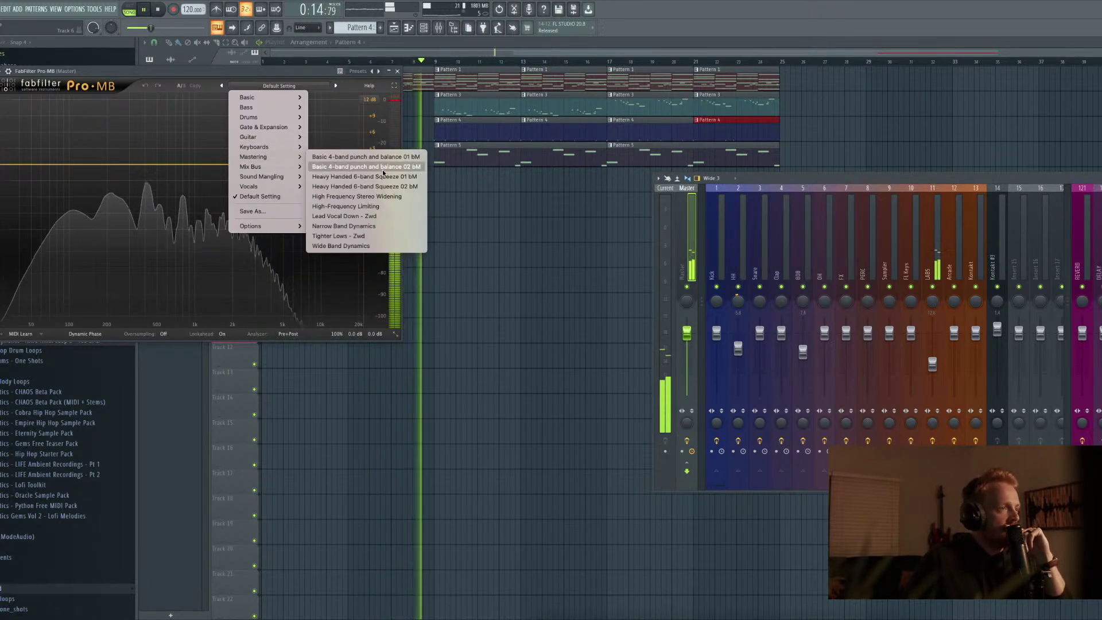
left_click(356, 166)
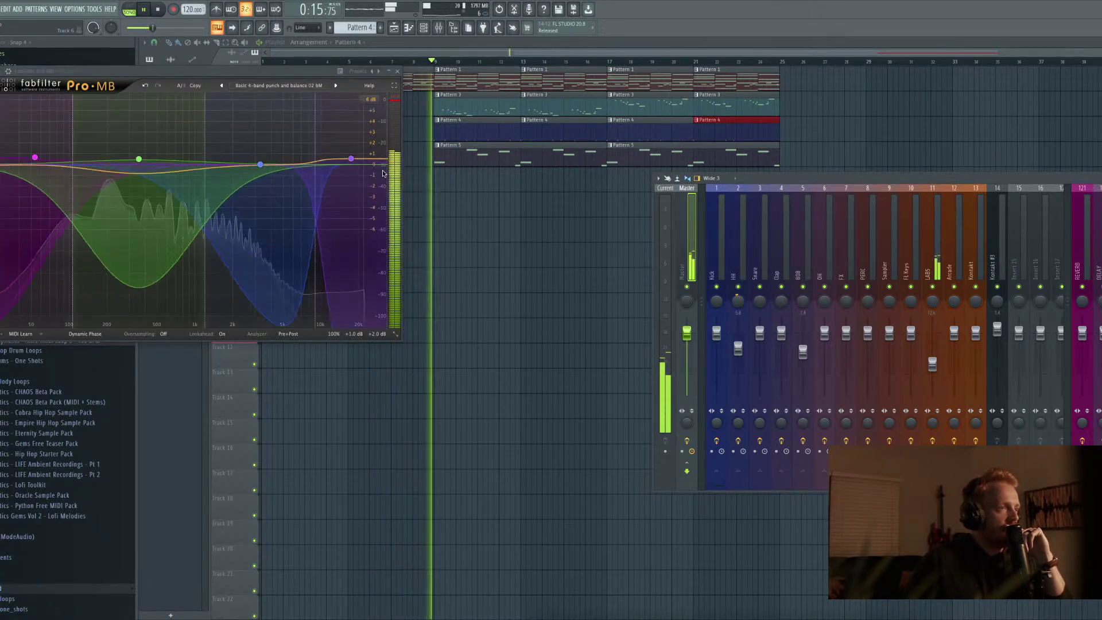
left_click(397, 70)
key("F9")
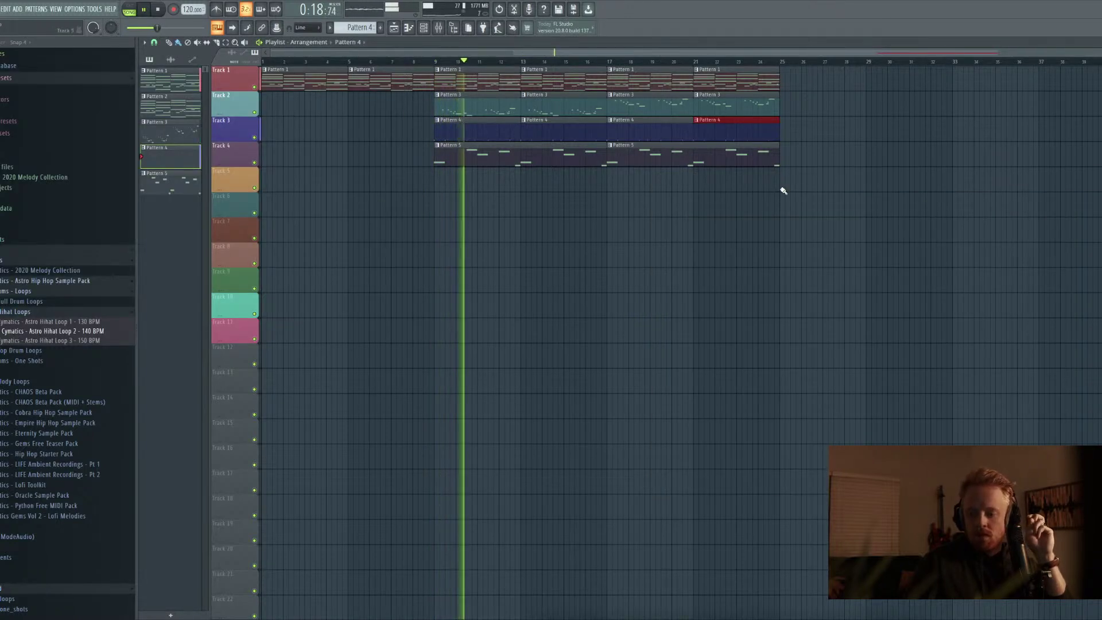
Inspect the Fruity Reeverb 2 effect on the Clap mixer track while the arrangement plays
left_click(438, 28)
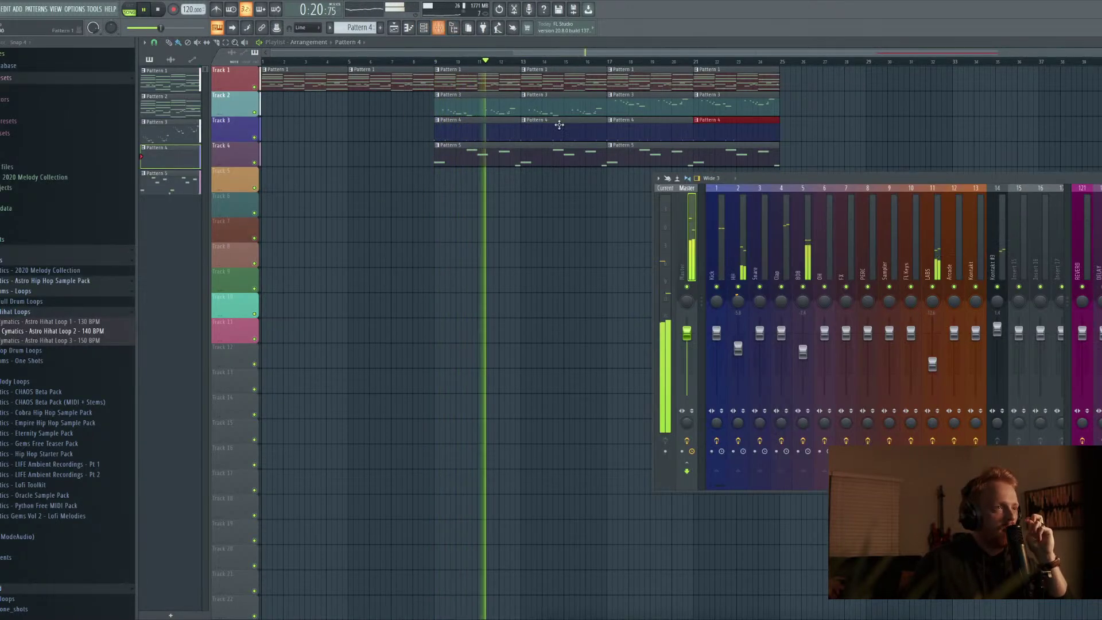
left_click(783, 239)
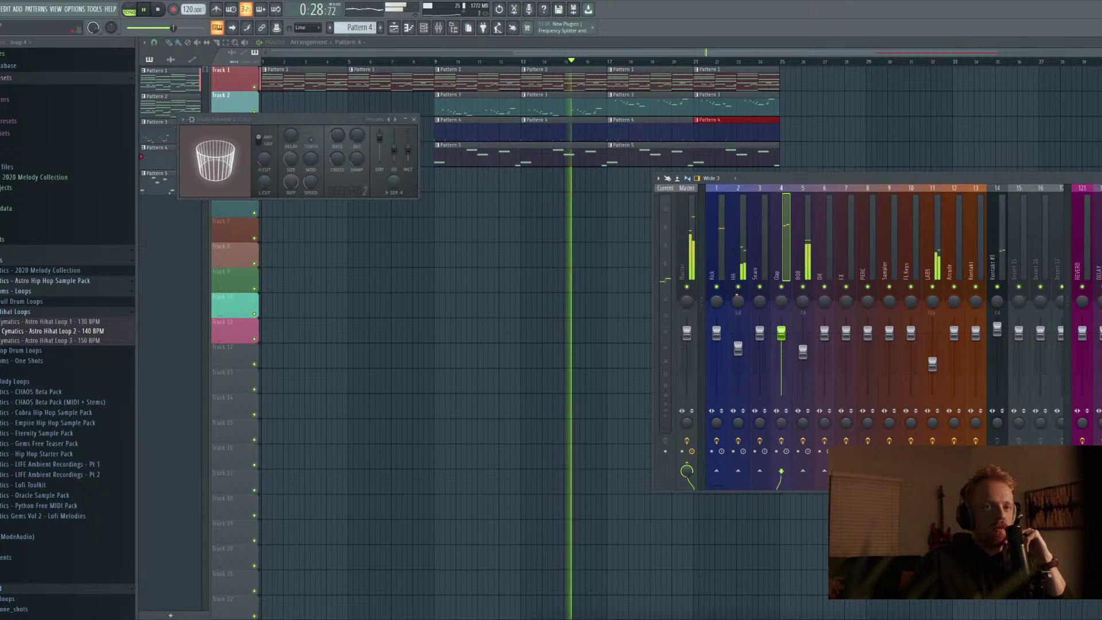
left_click(415, 121)
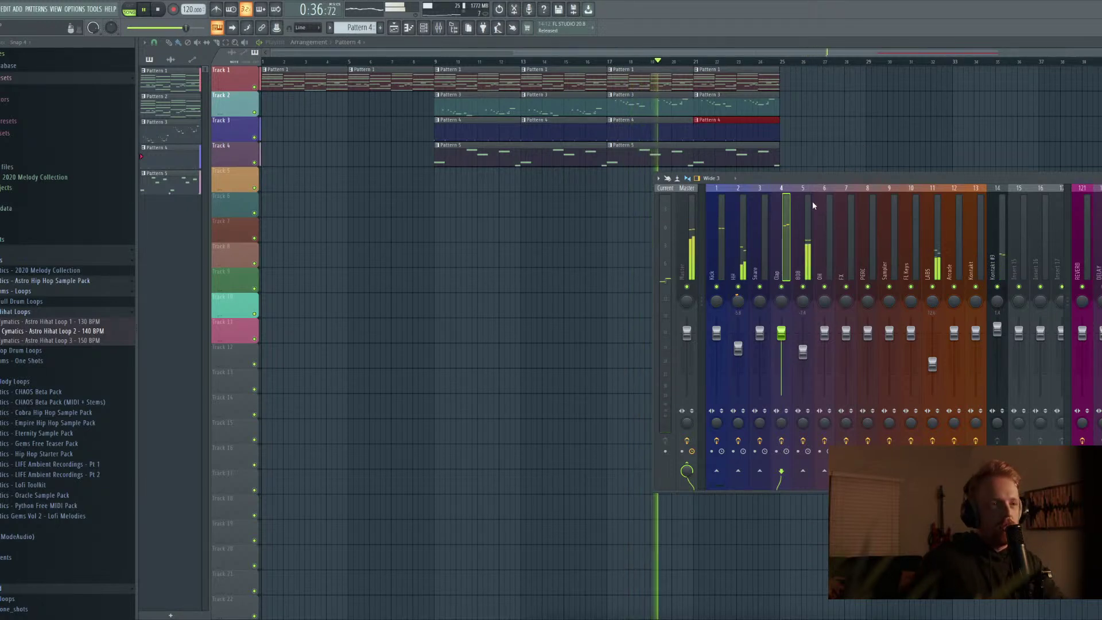
Move the mixer into full view below the arranged clips and play the song from bar 9 to check the track levels
left_click_drag(810, 177, 552, 204)
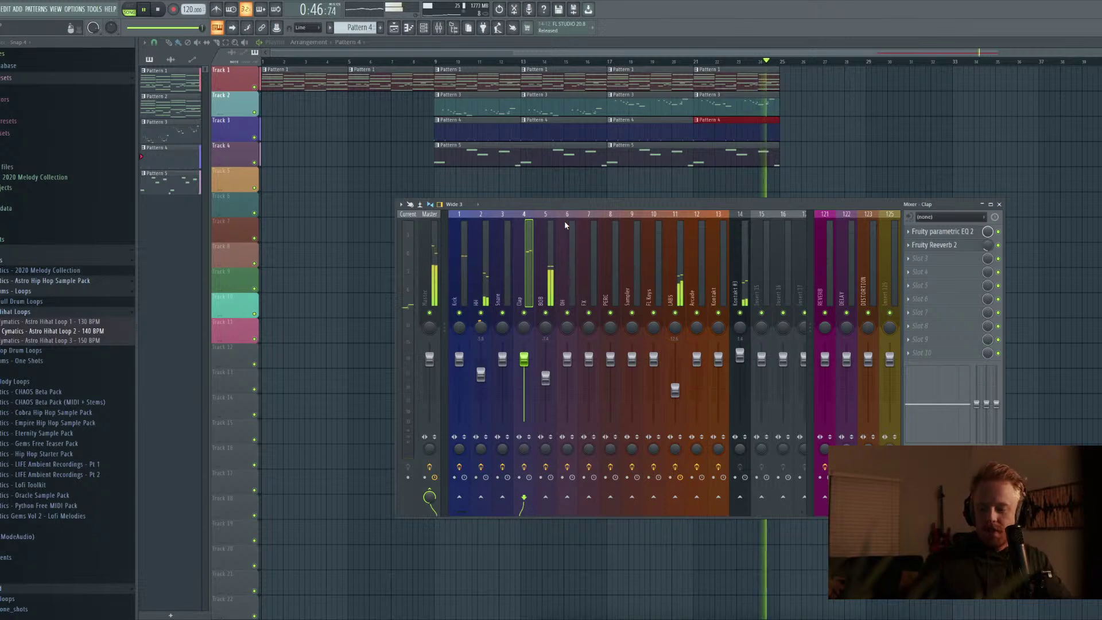
key("space")
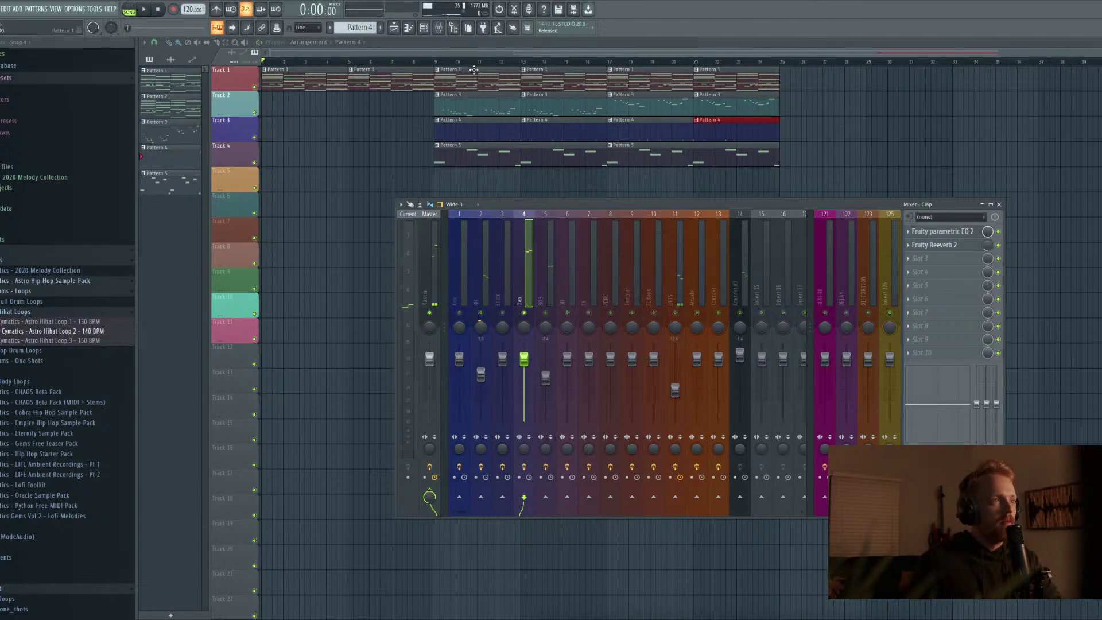
key("F9")
left_click(436, 63)
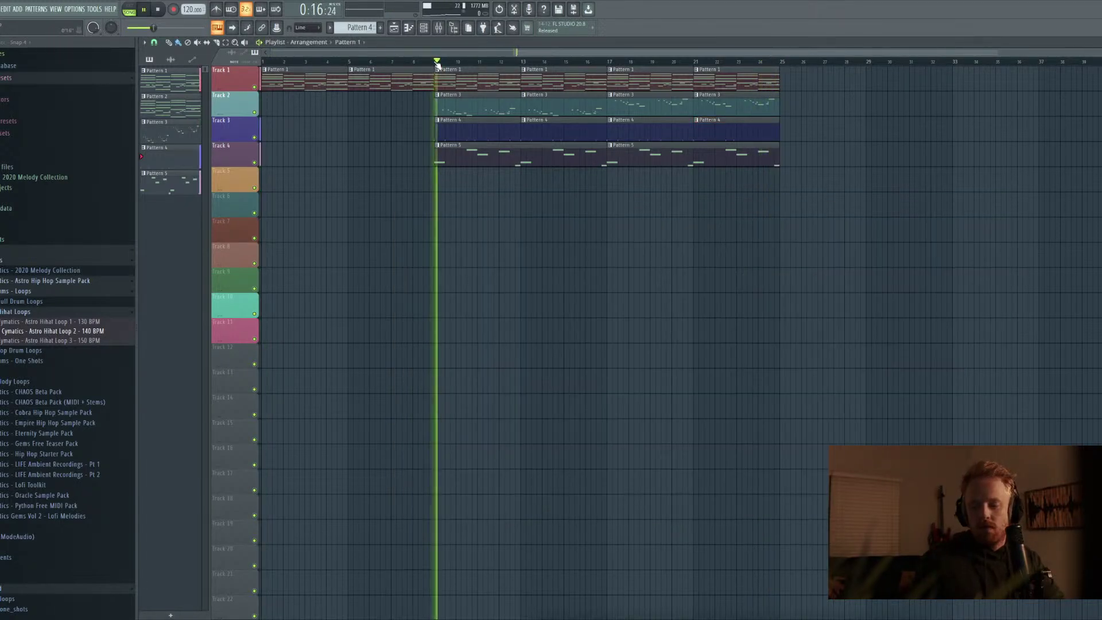
key("space")
left_click(438, 28)
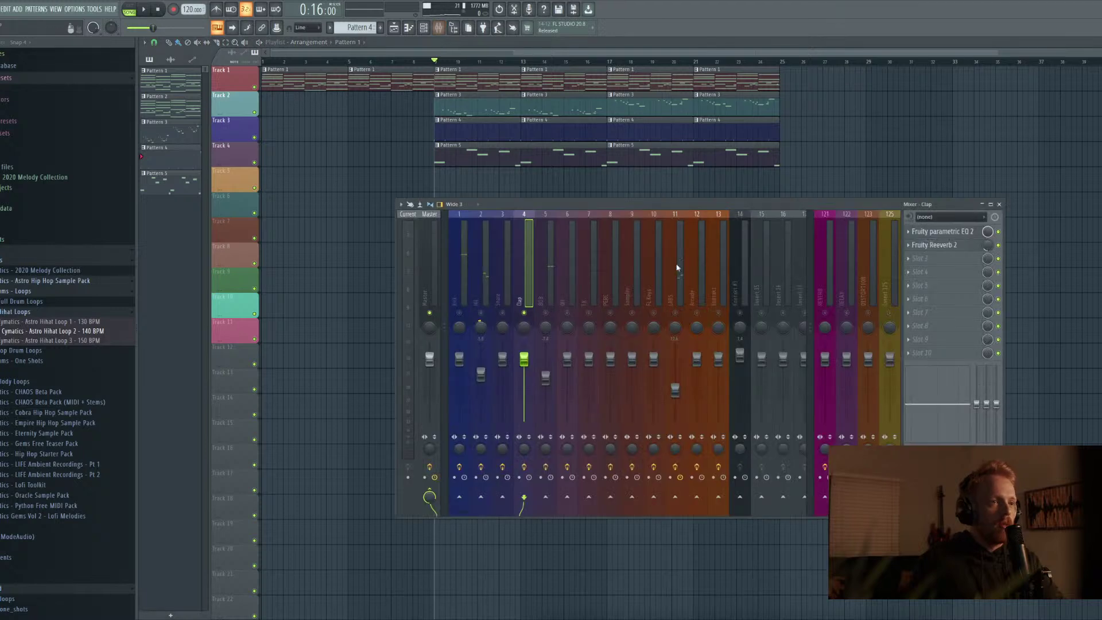
key("space")
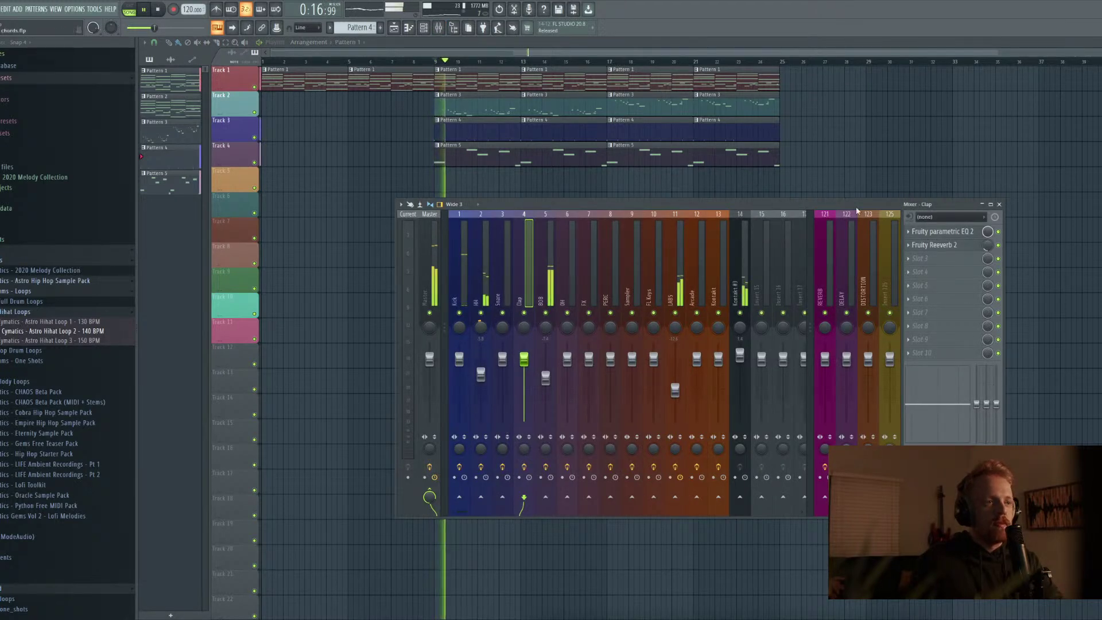
Restart playback from bar 9 with the mixer closed, and show the channel rack below the arranged clips
key("space")
left_click(1002, 205)
key("space")
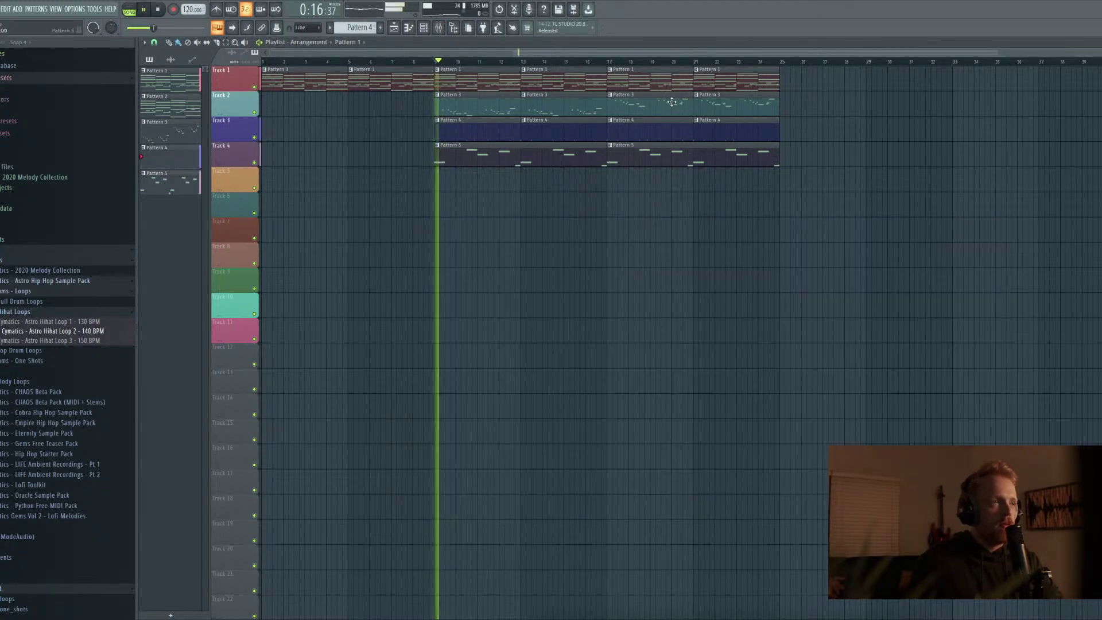
left_click(423, 28)
left_click_drag(688, 184, 582, 270)
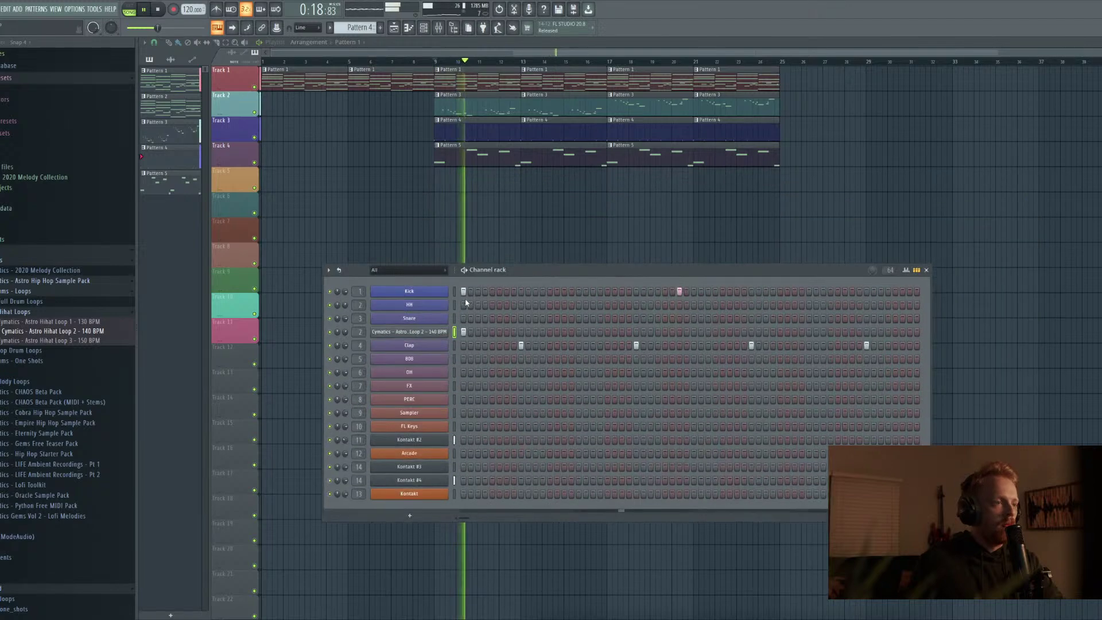
Lower the HH mixer track's volume slightly while the song plays, leaving the mixer closed
left_click(437, 28)
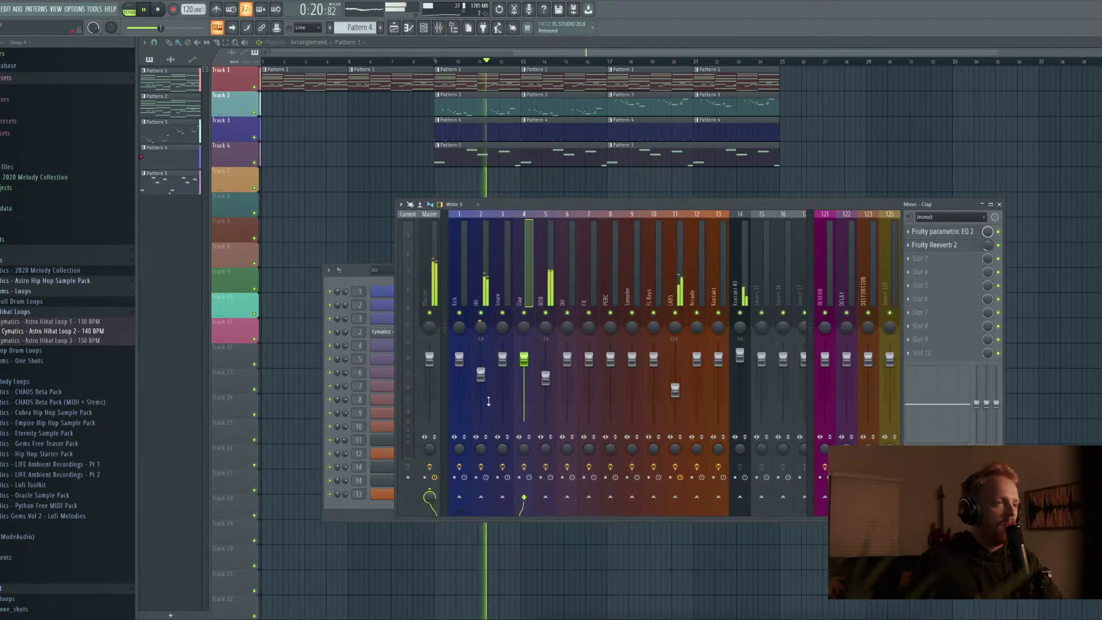
left_click_drag(481, 374, 481, 379)
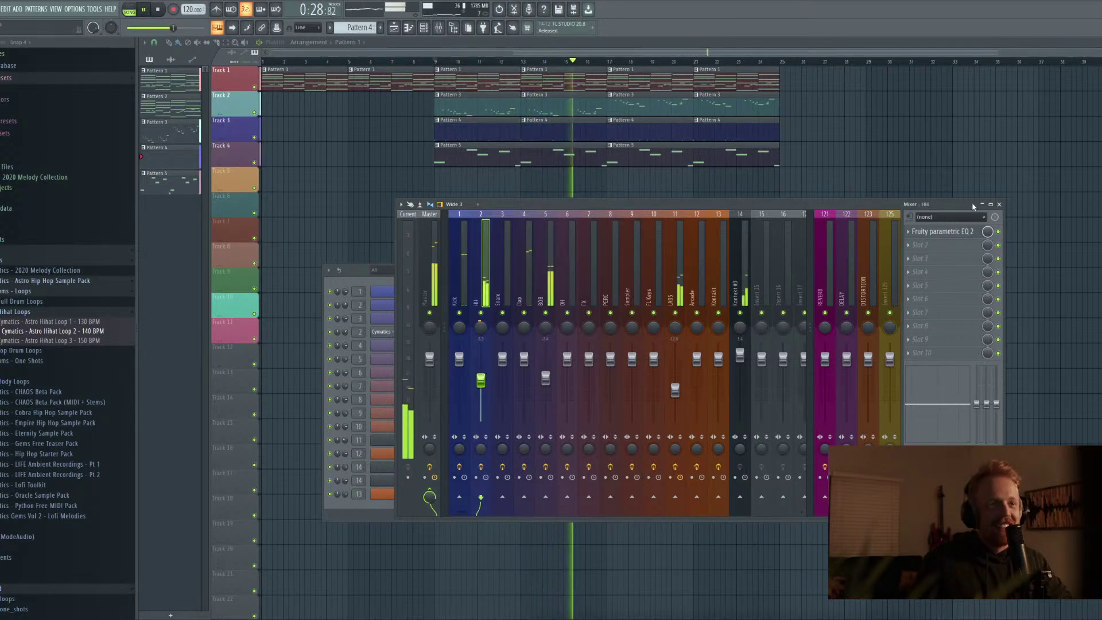
left_click(998, 205)
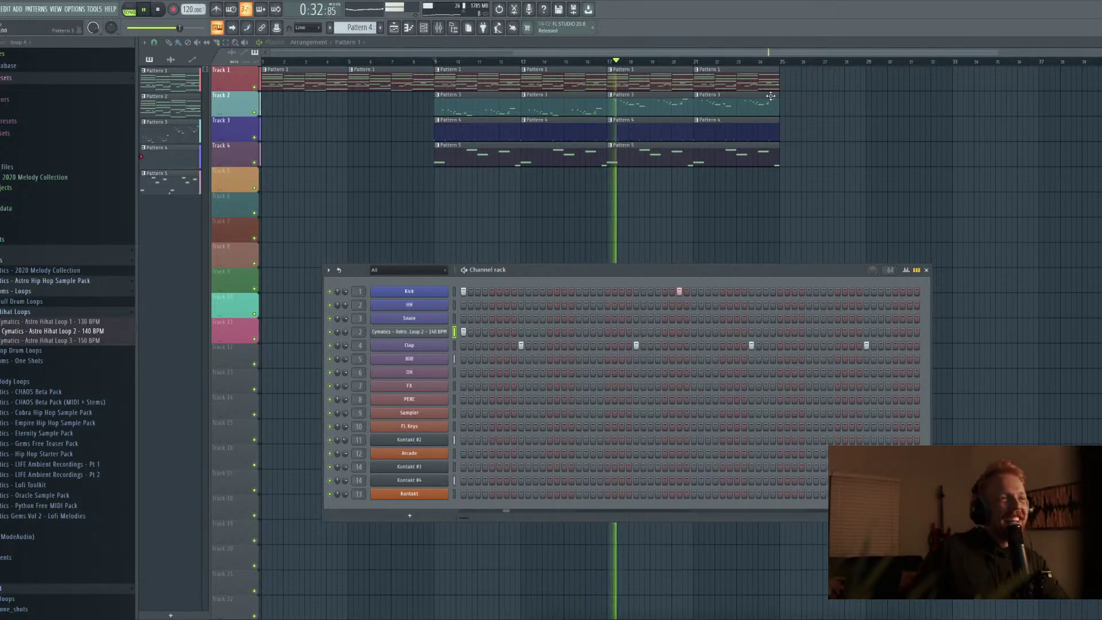
Hide the channel rack, collapse the hi-hat loops folder in the browser and stop playback
key("F6")
left_click_drag(710, 54, 769, 55)
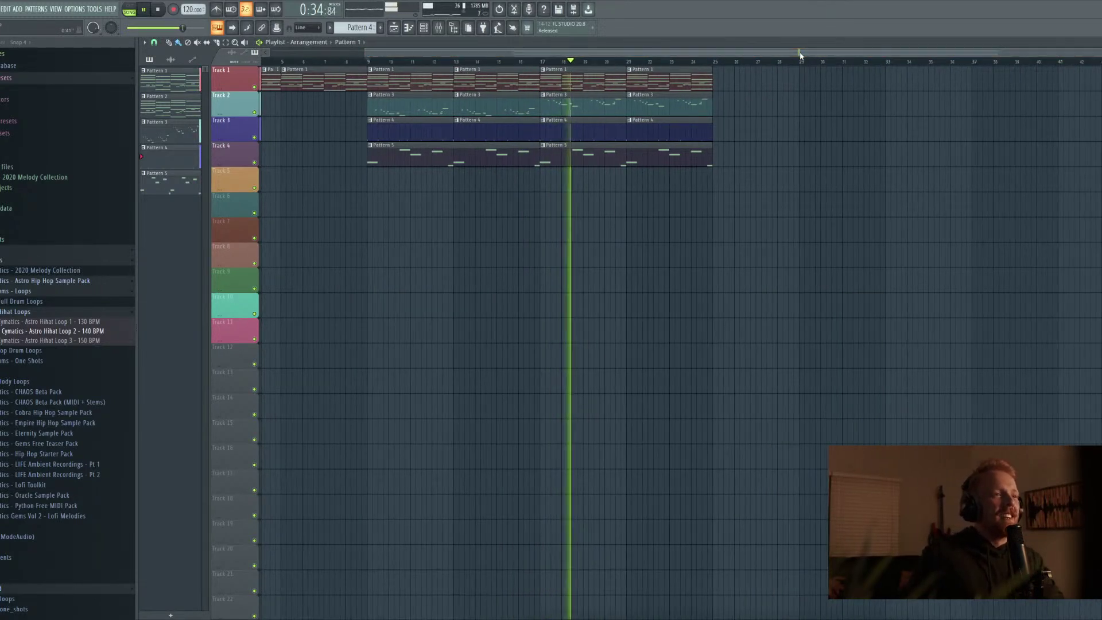
left_click(31, 290)
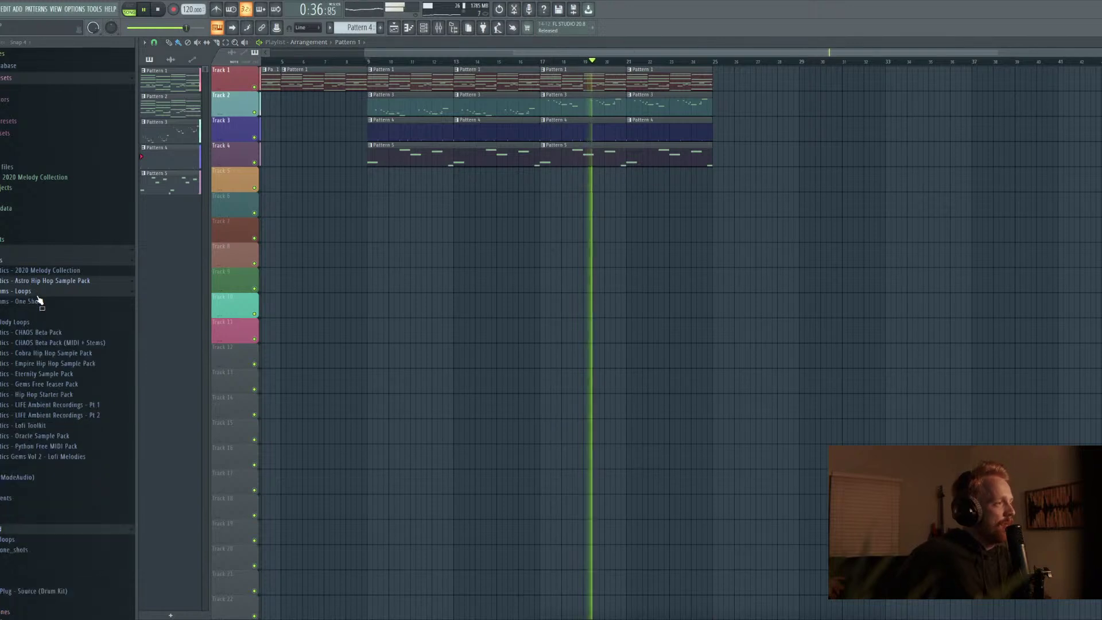
key("space")
Create empty Pattern 6 and open the Arcade instrument with its window fully in view
left_click(426, 30)
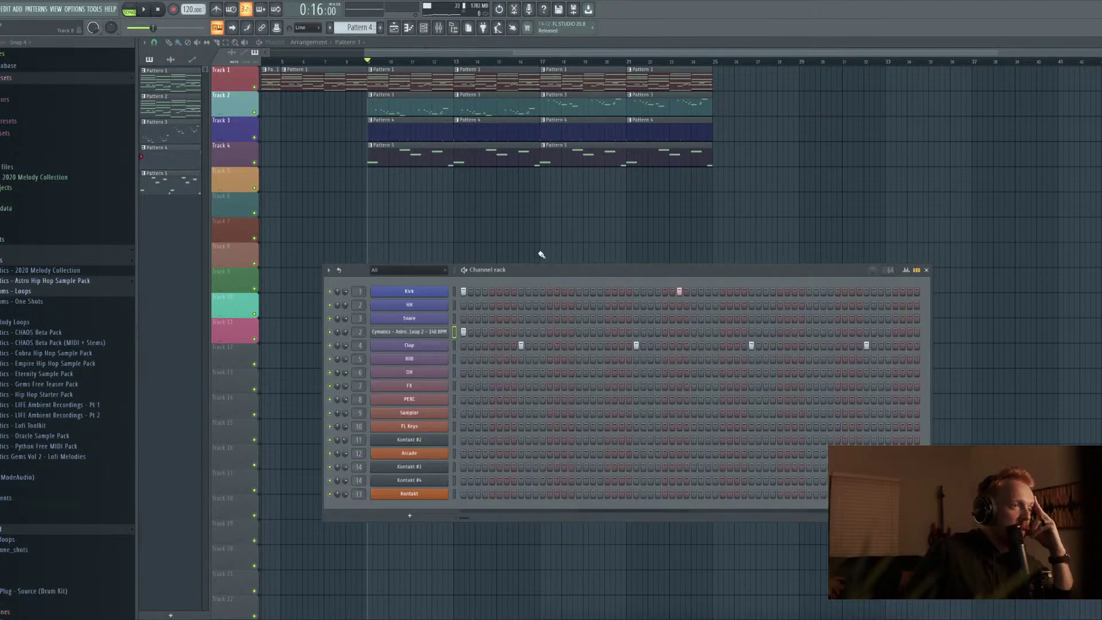
left_click_drag(543, 271, 504, 177)
key("KP_Add")
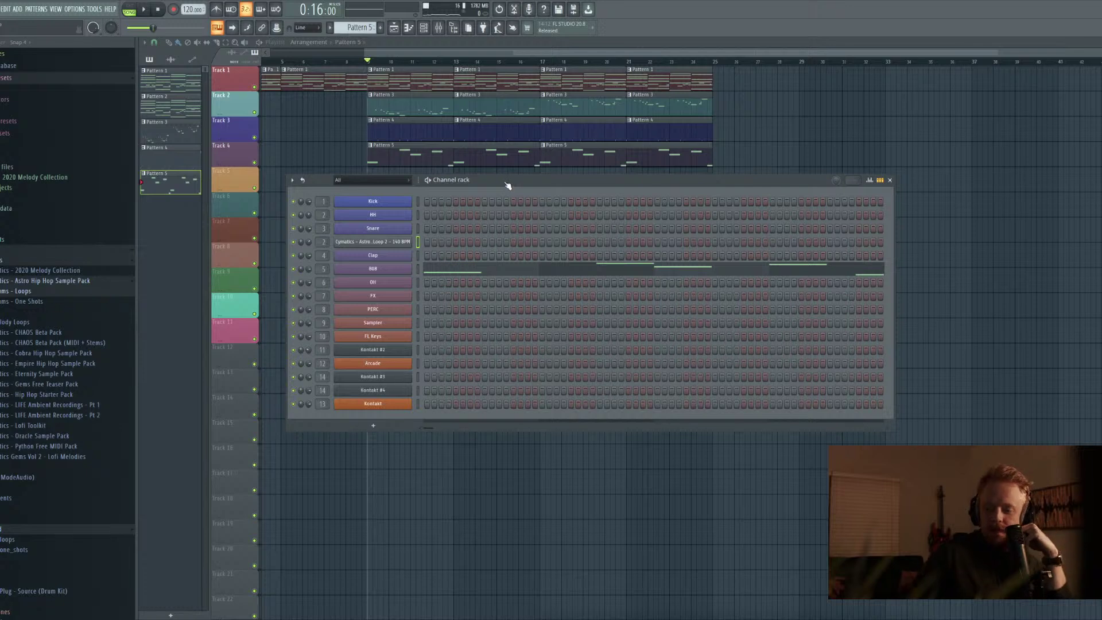
key("KP_Add")
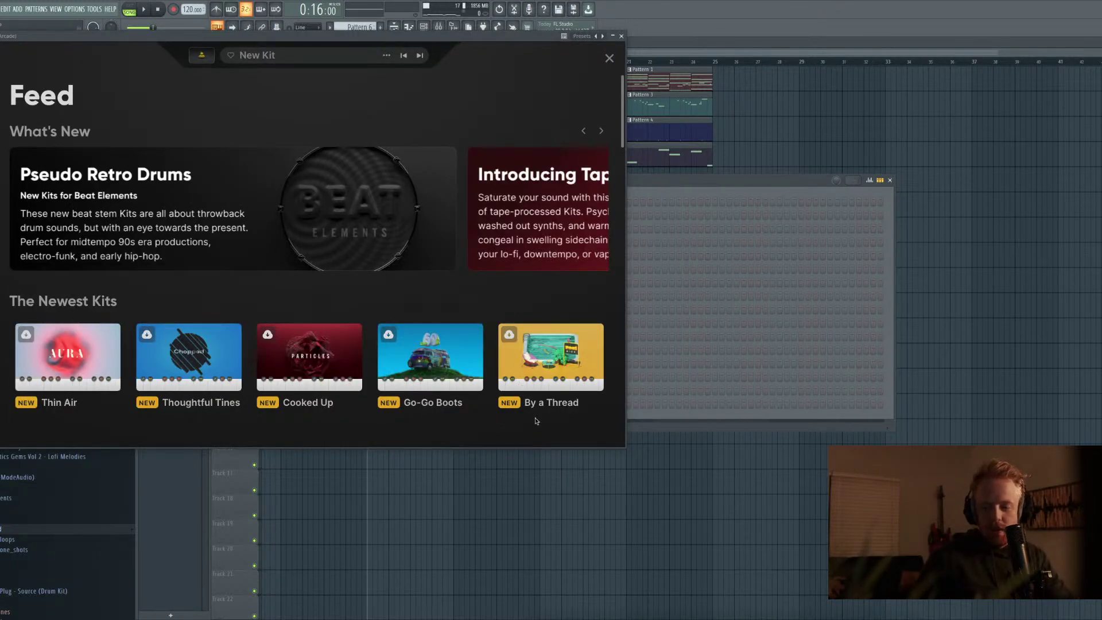
left_click_drag(136, 37, 470, 108)
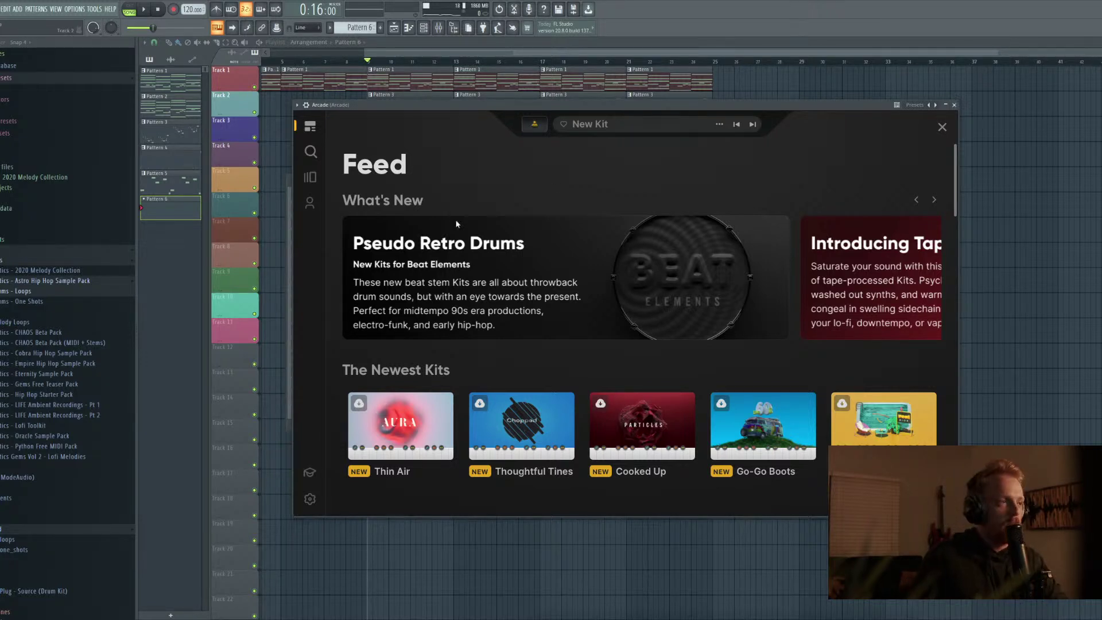
Browse Arcade's sound lines and inspect the kits in the Stitch line
left_click(311, 176)
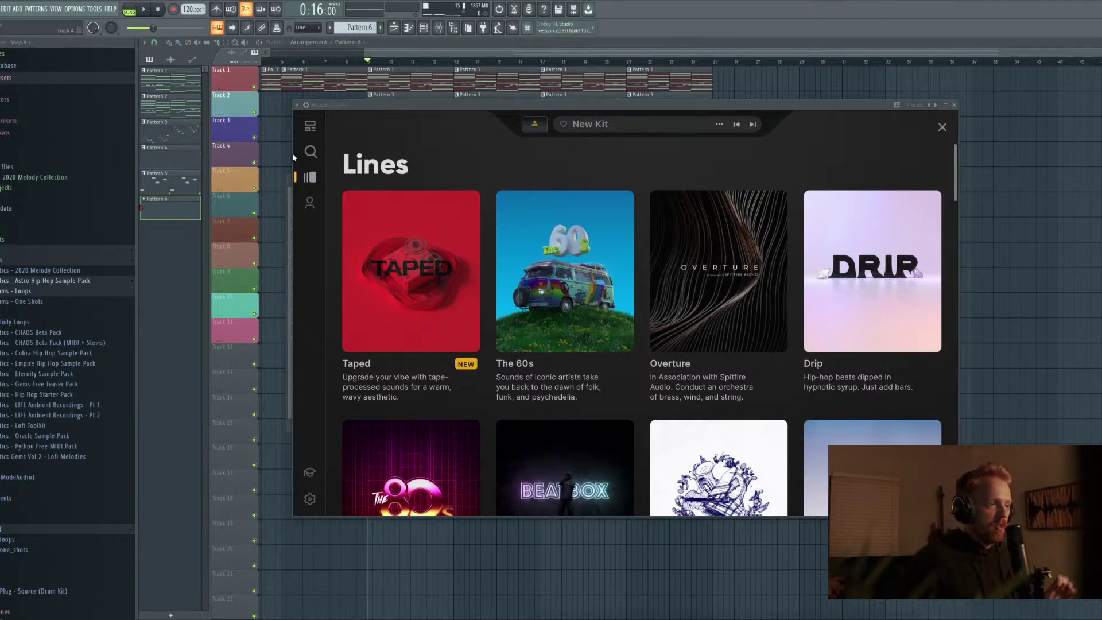
scroll(691, 488, "down", 10)
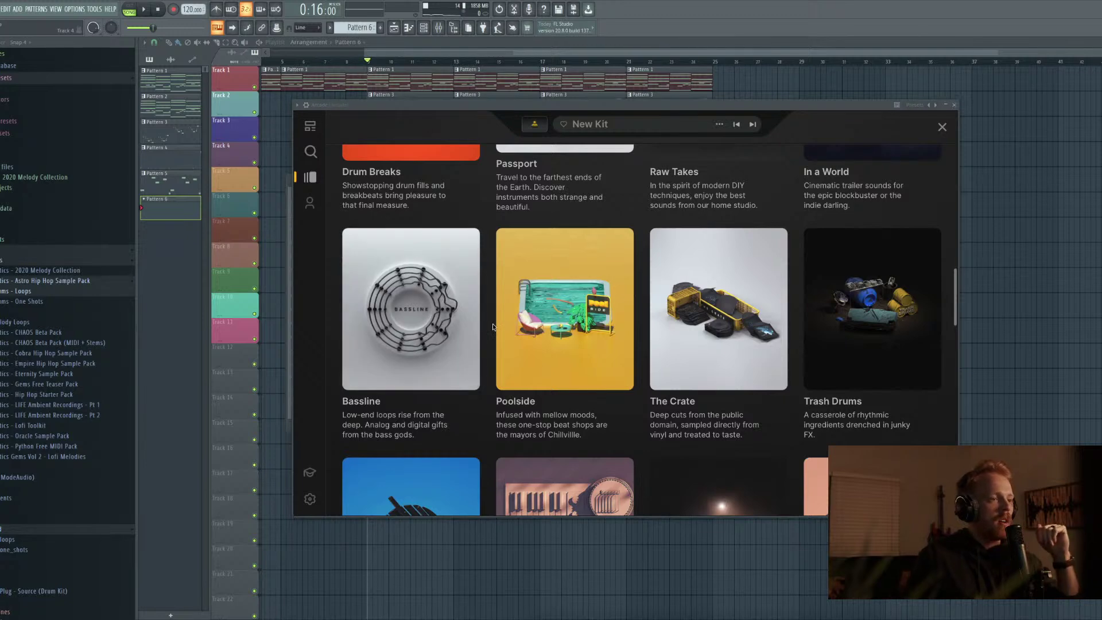
scroll(557, 315, "down", 4)
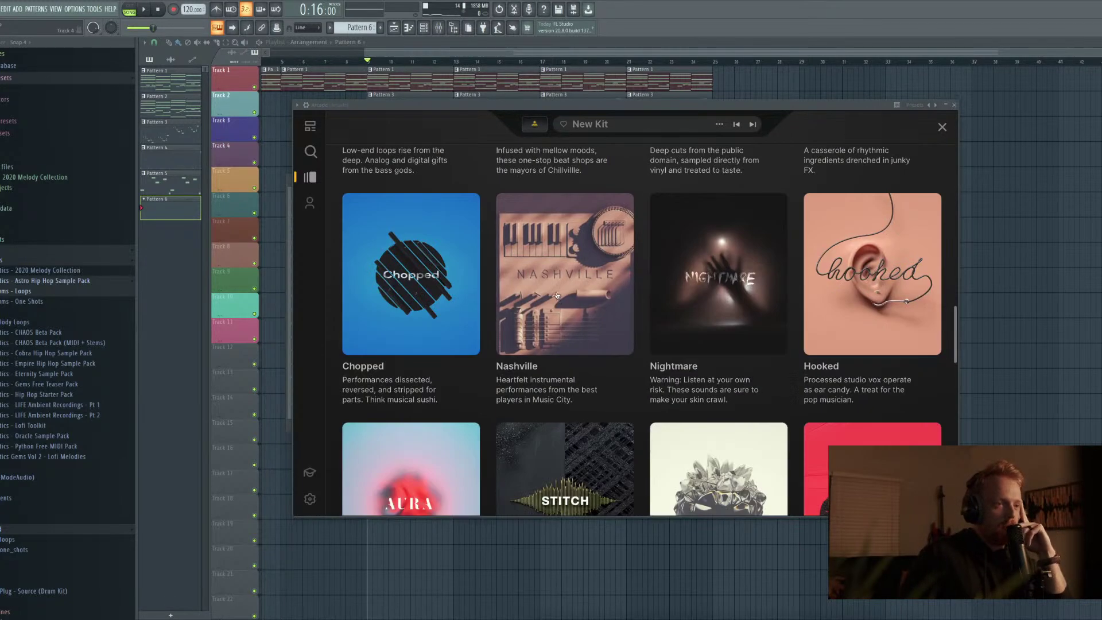
scroll(605, 343, "down", 4)
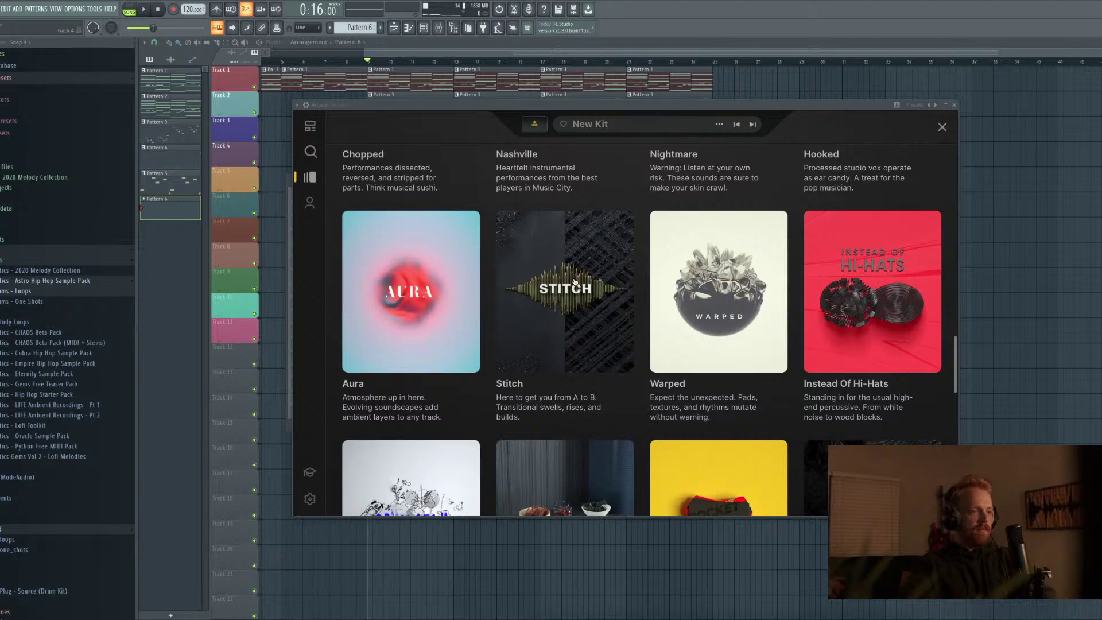
left_click(574, 281)
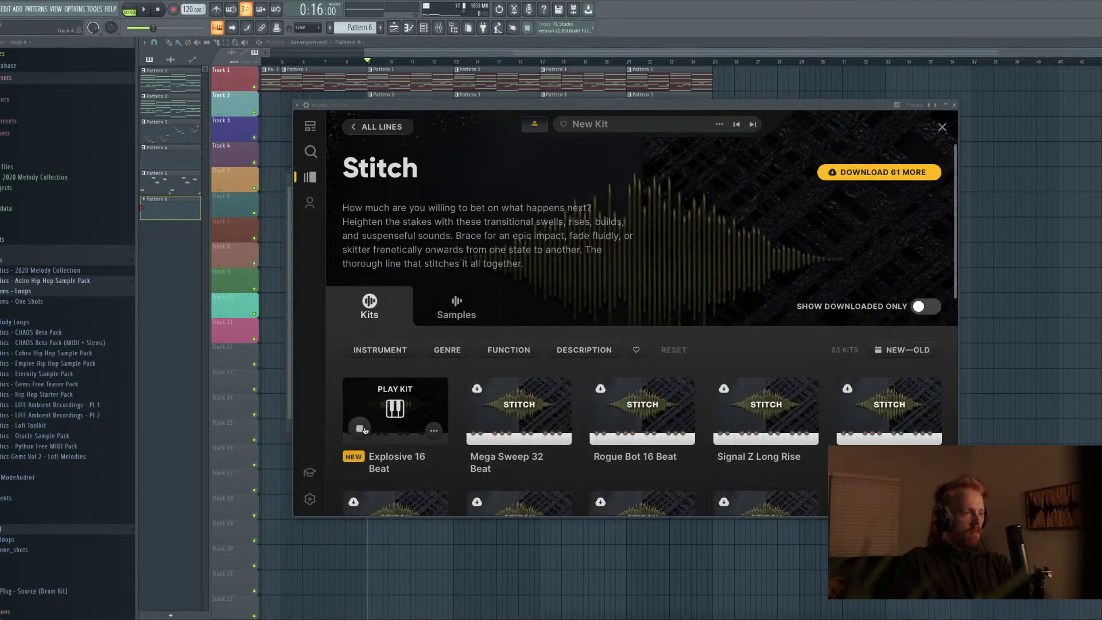
left_click(380, 126)
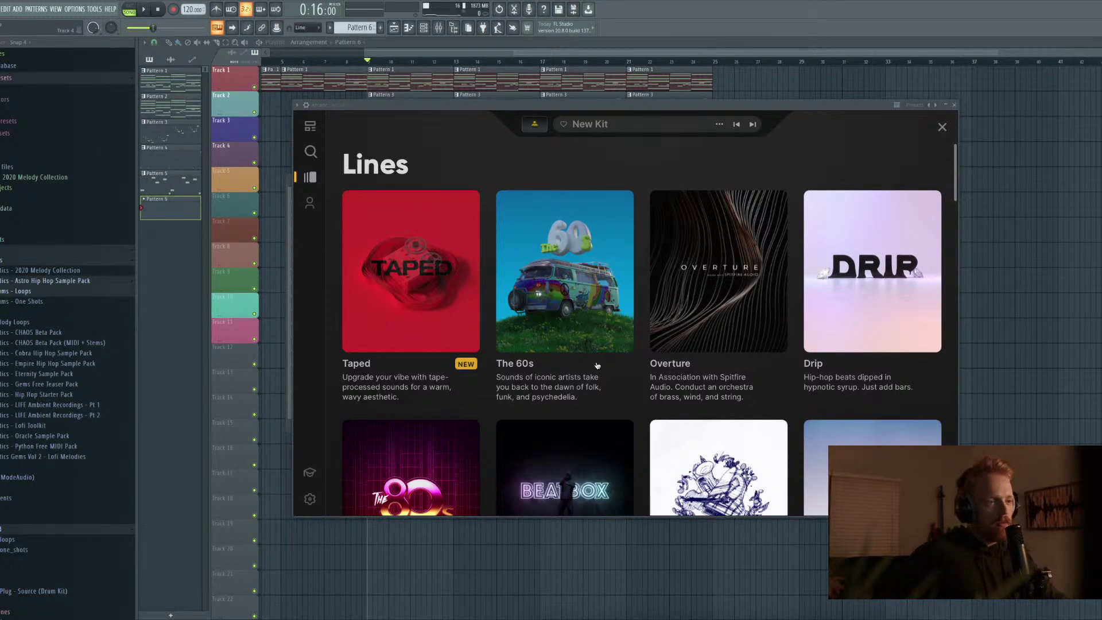
Find the Instead Of Hi-Hats line, preview its Inorganic kit and look through the remaining kits
scroll(596, 365, "down", 8)
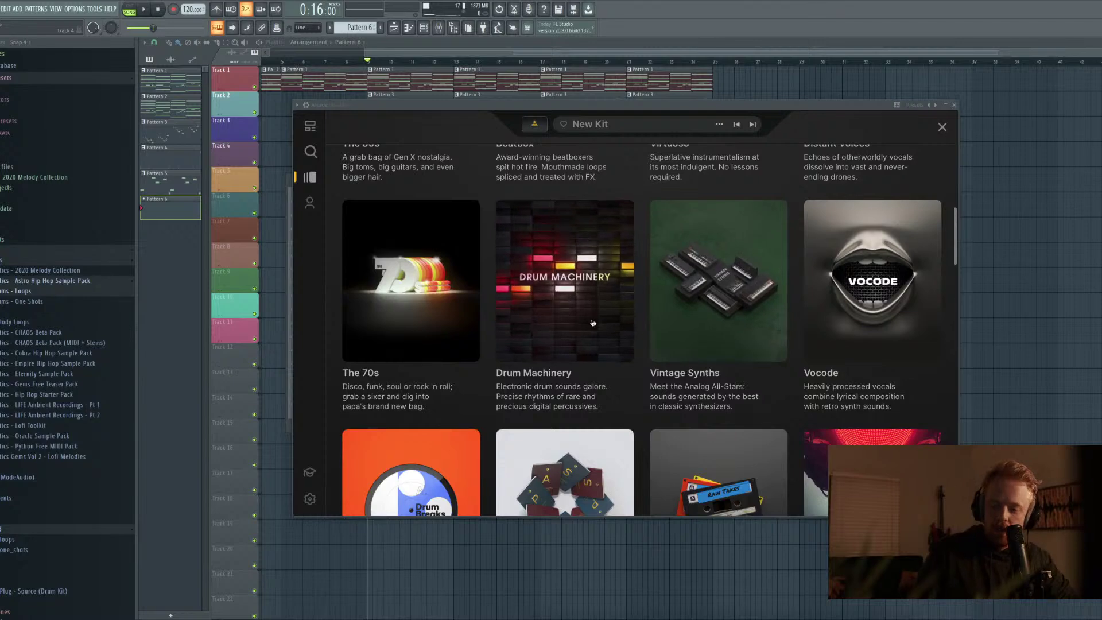
scroll(598, 344, "down", 1)
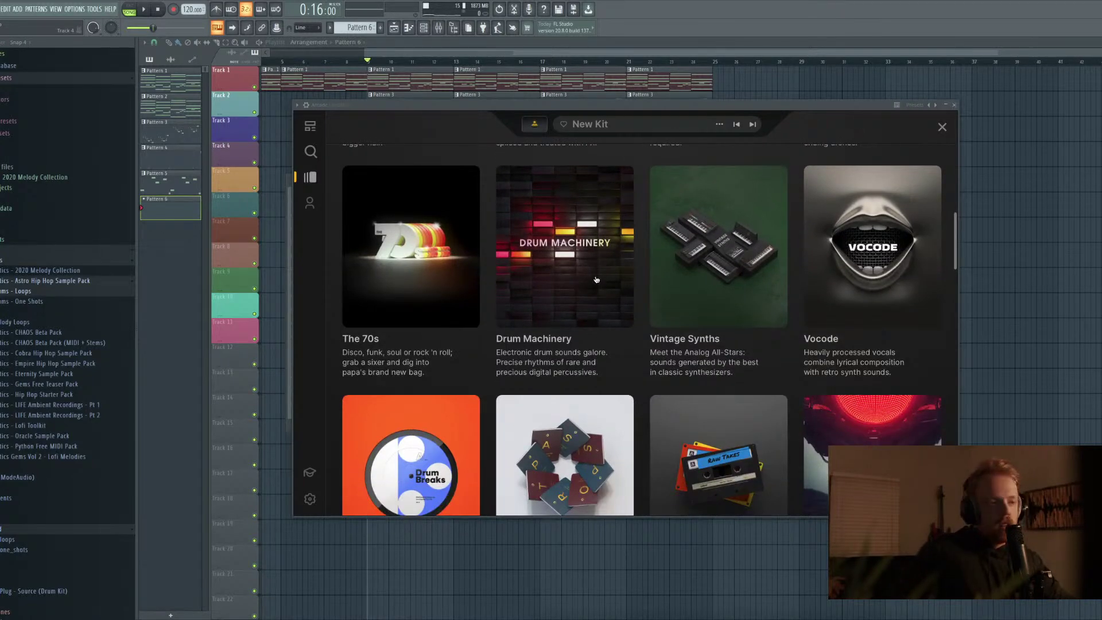
scroll(644, 411, "down", 8)
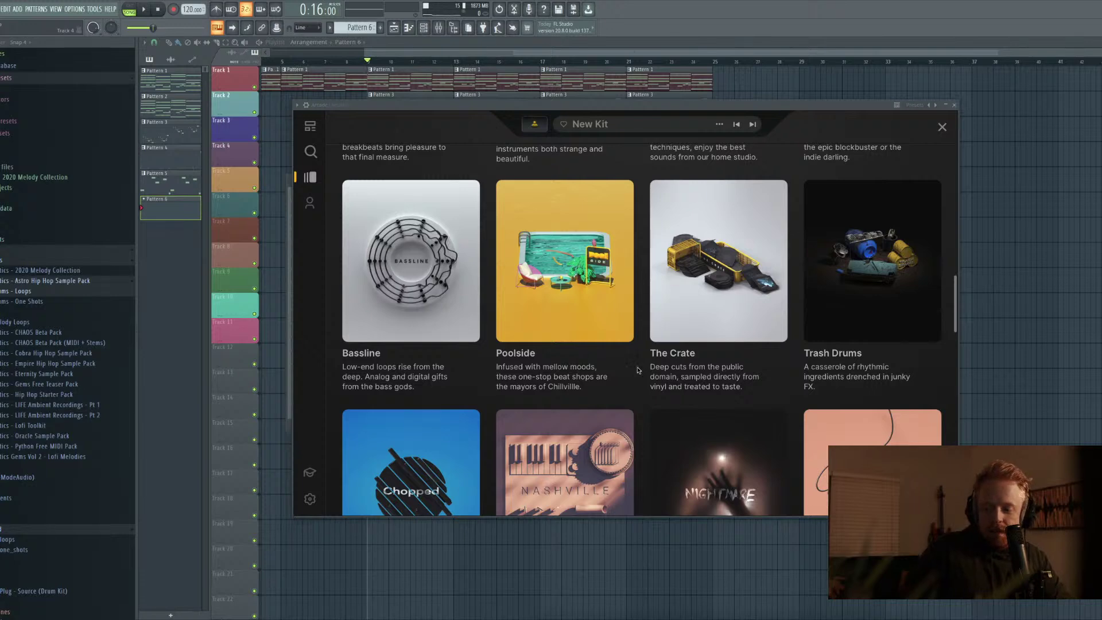
scroll(638, 370, "down", 8)
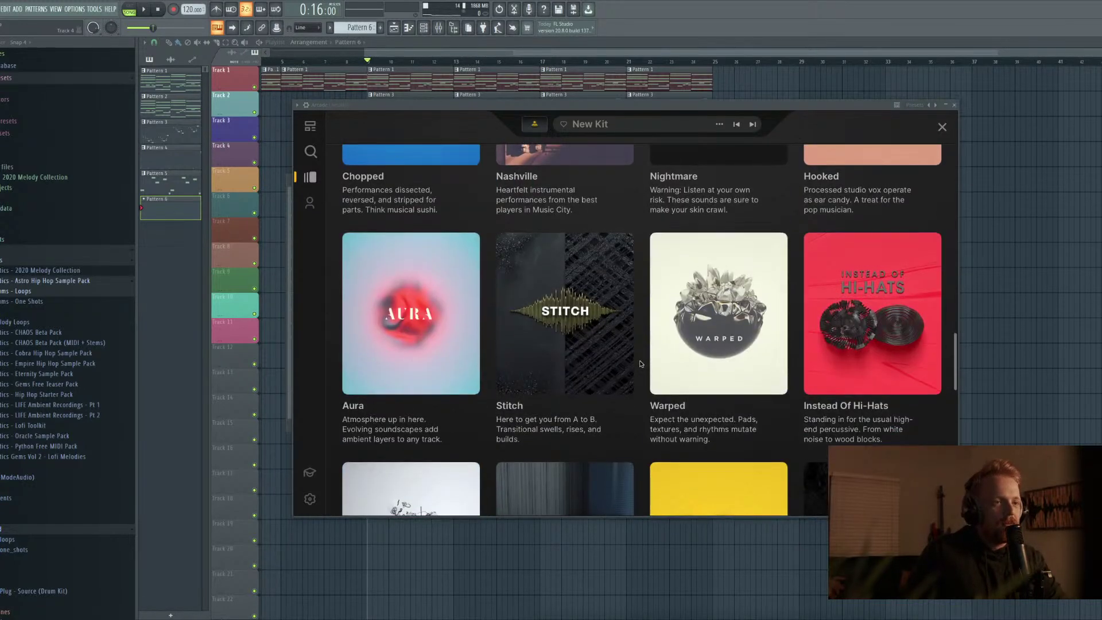
scroll(640, 363, "up", 3)
scroll(746, 322, "down", 7)
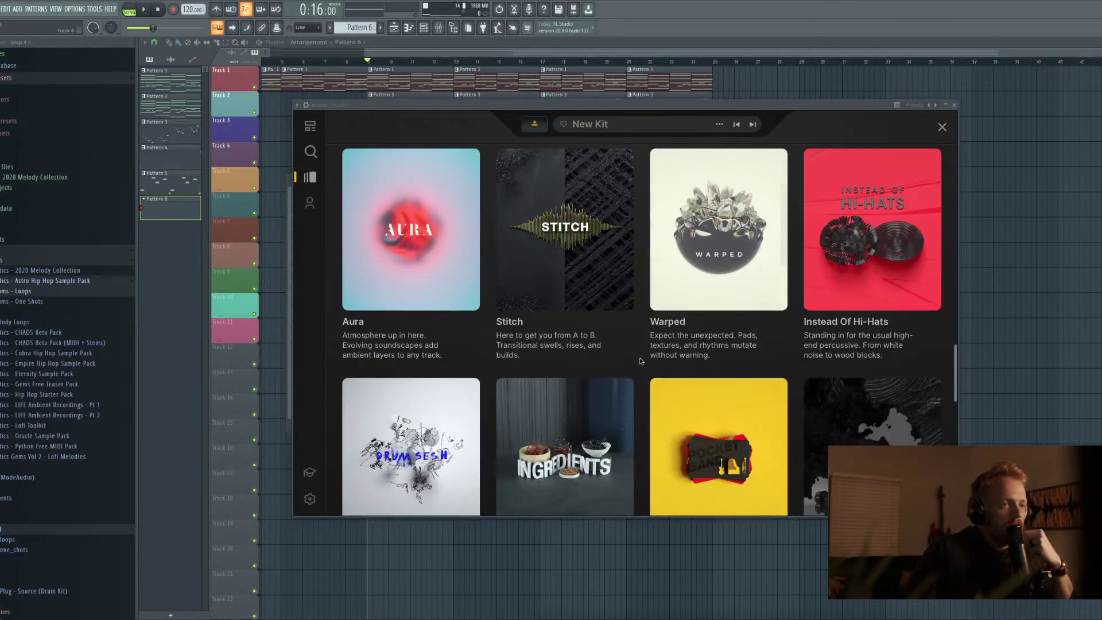
left_click(824, 288)
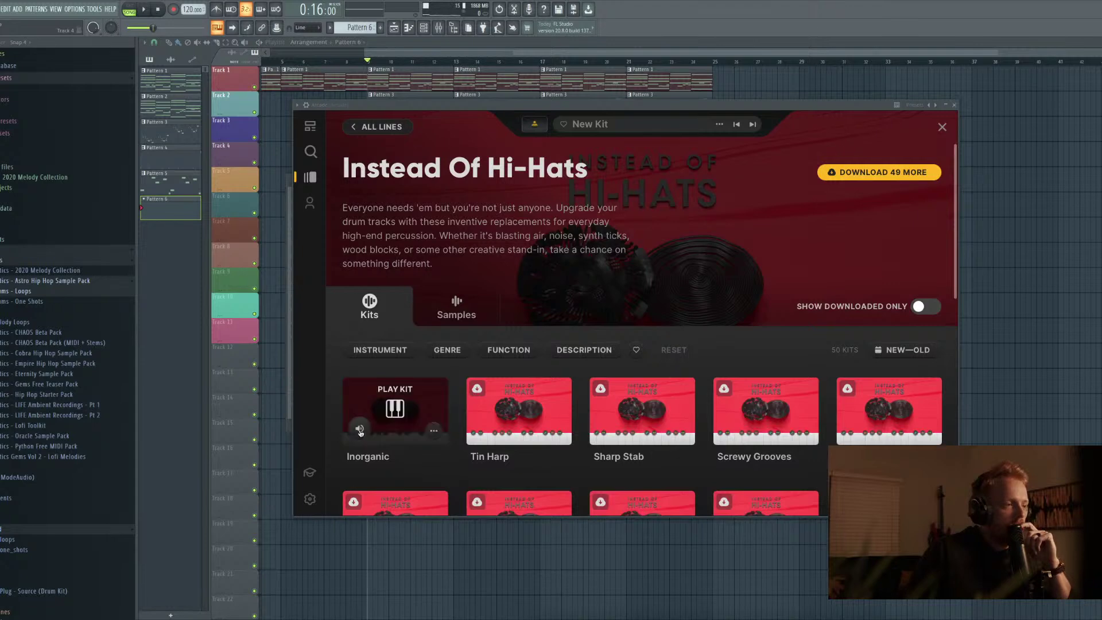
left_click(360, 429)
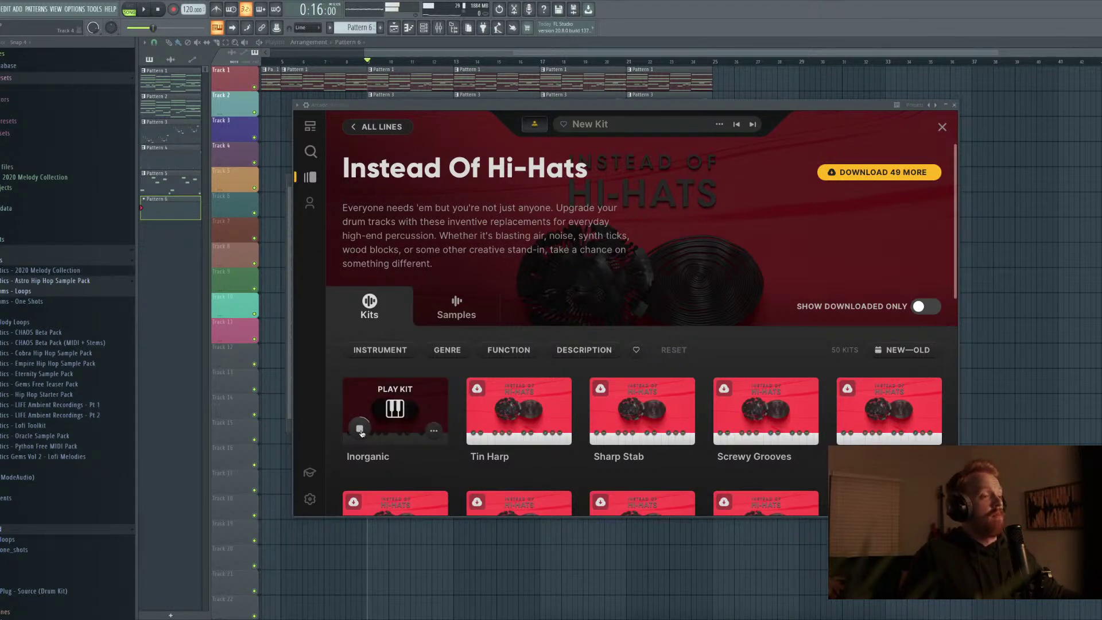
scroll(365, 431, "down", 6)
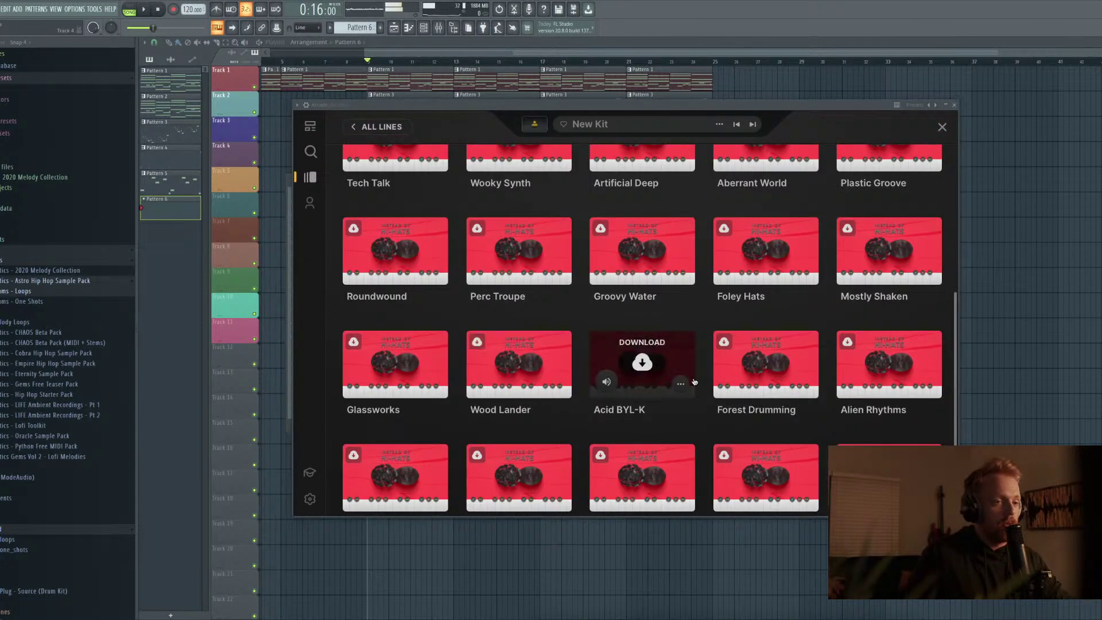
Open the Taped line, stop the kit preview and look over its newest kits
left_click(374, 126)
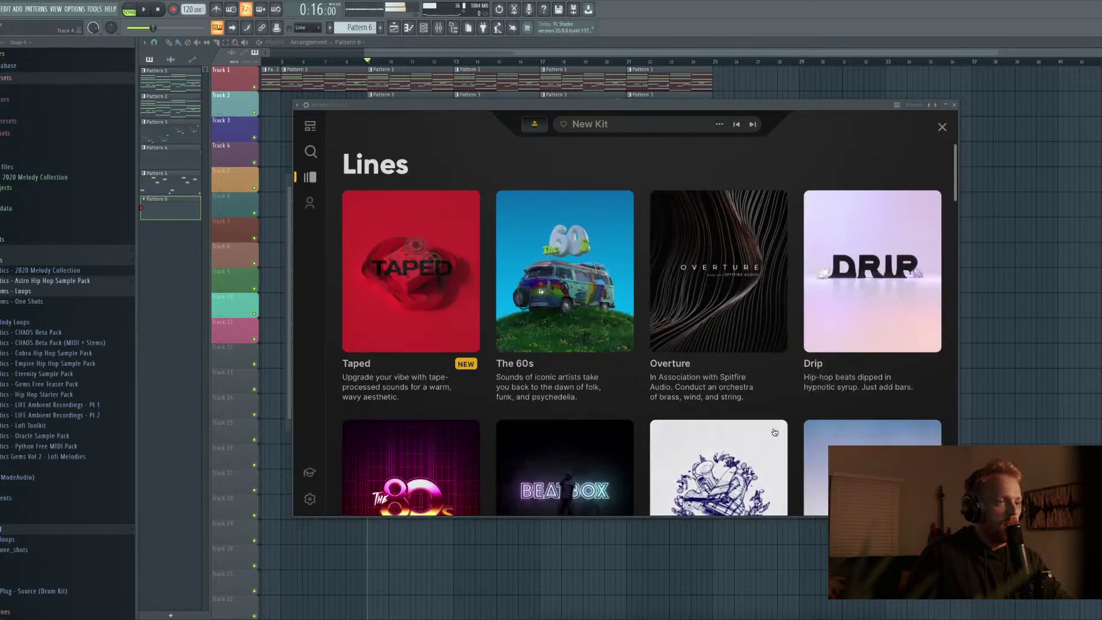
left_click(396, 329)
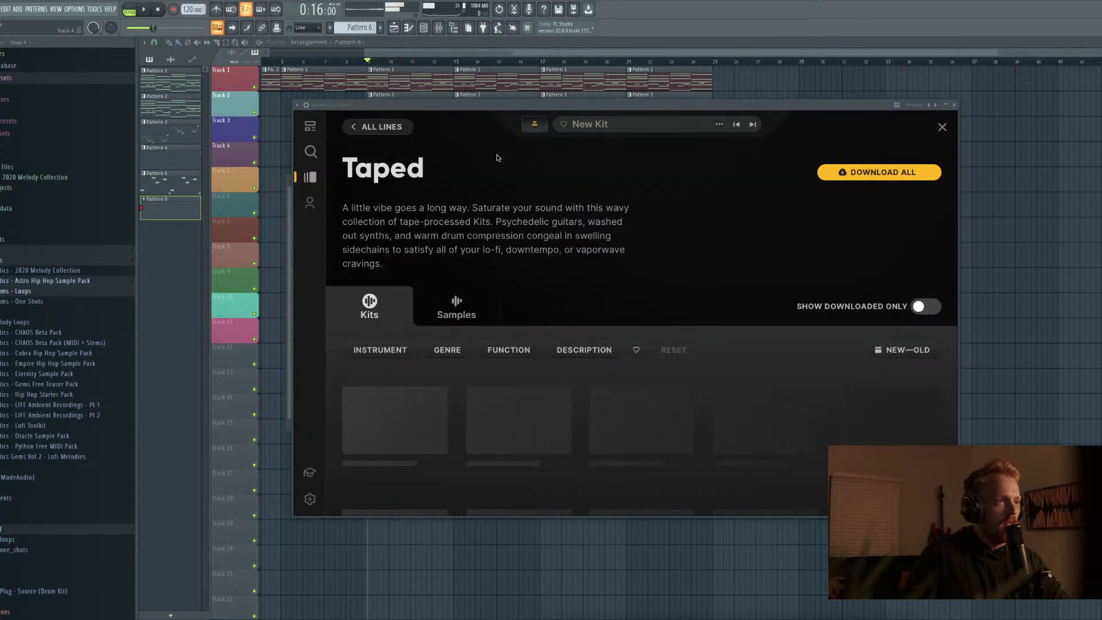
left_click(159, 10)
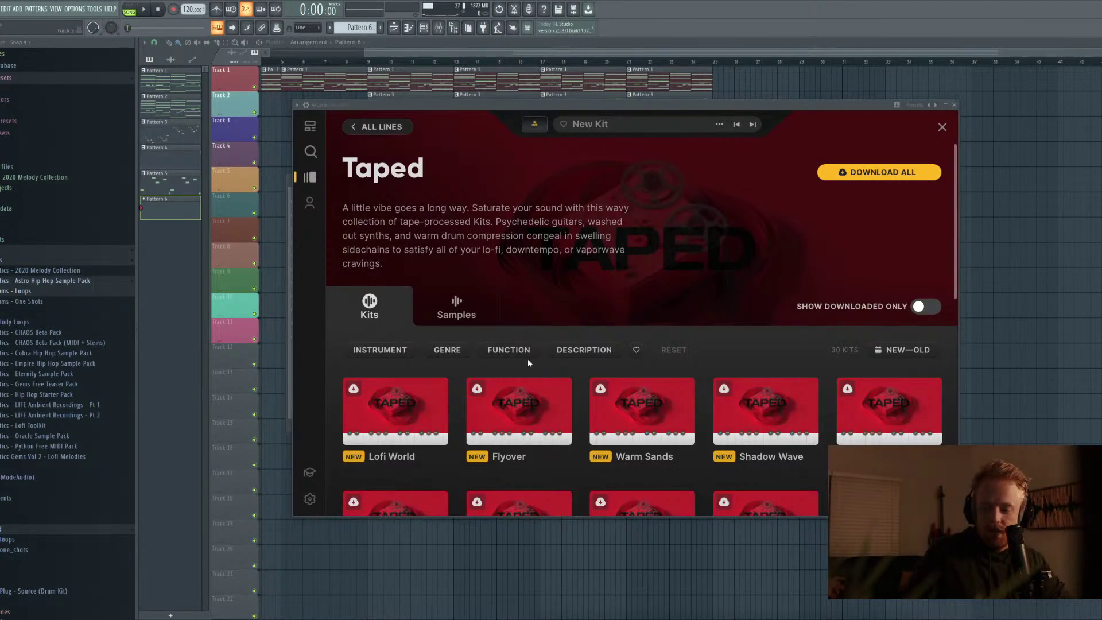
scroll(527, 360, "down", 2)
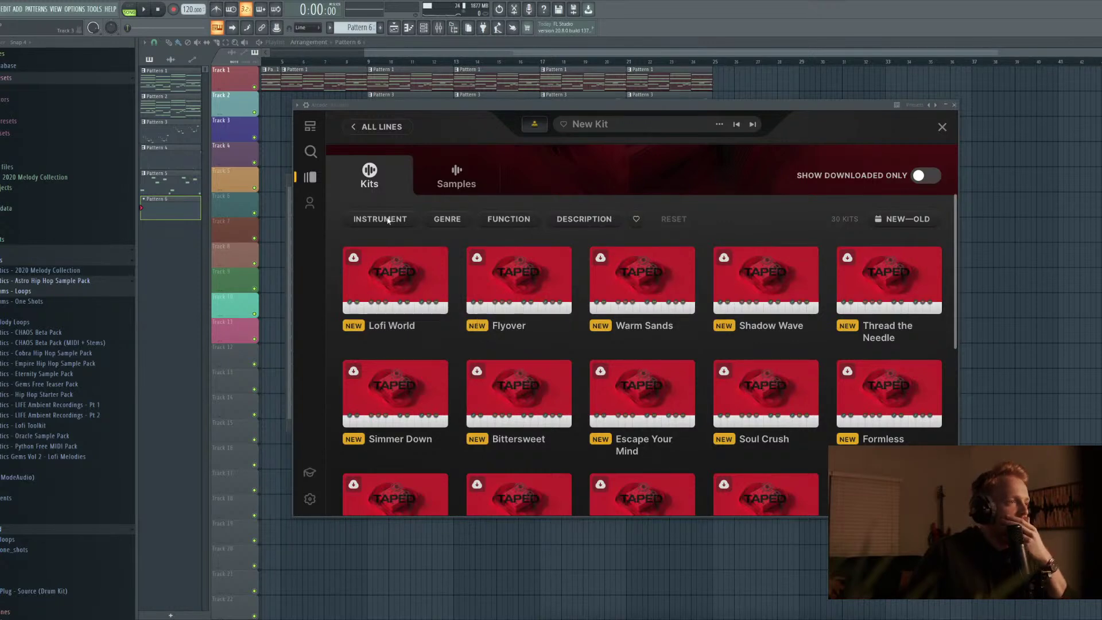
Look through the unfiltered kits on Arcade's search page, briefly checking the samples list
left_click(309, 152)
scroll(568, 325, "down", 1)
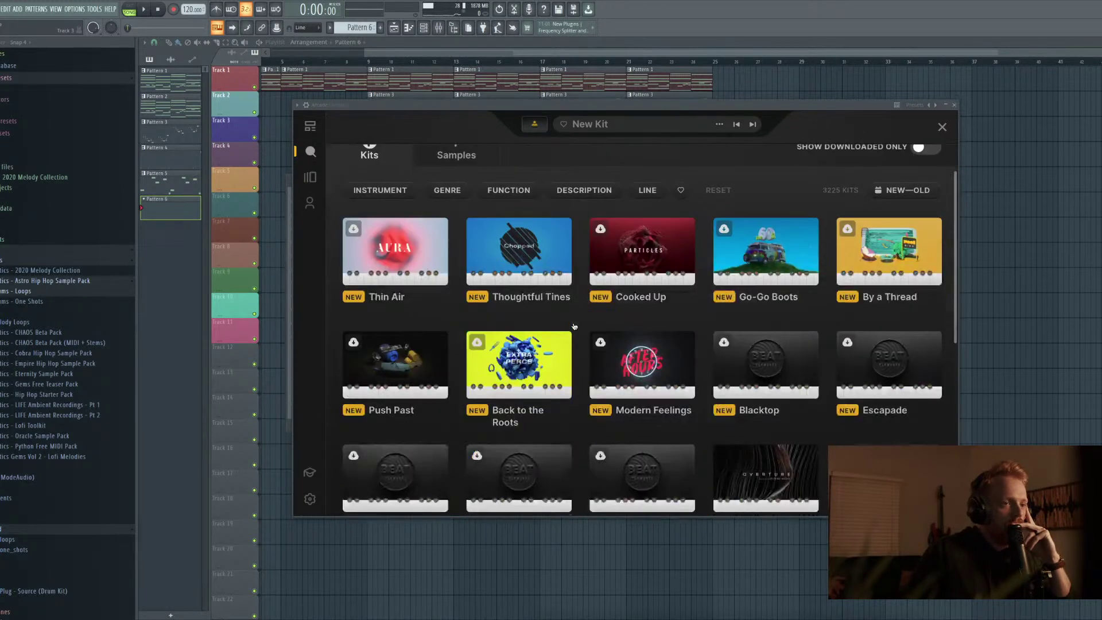
scroll(573, 325, "down", 3)
scroll(560, 326, "up", 4)
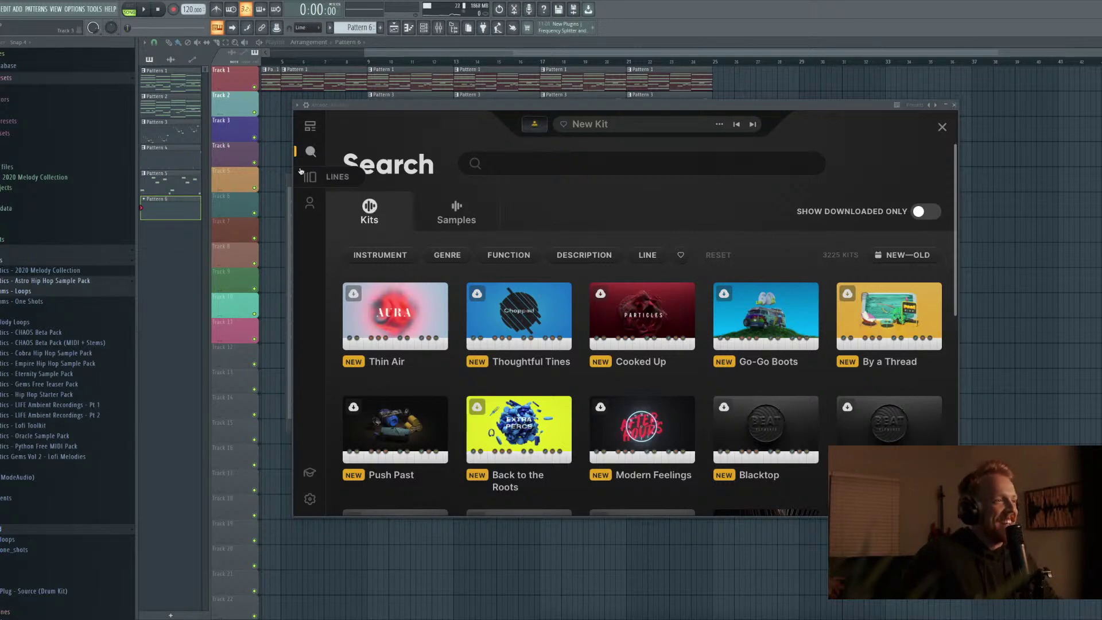
left_click(456, 214)
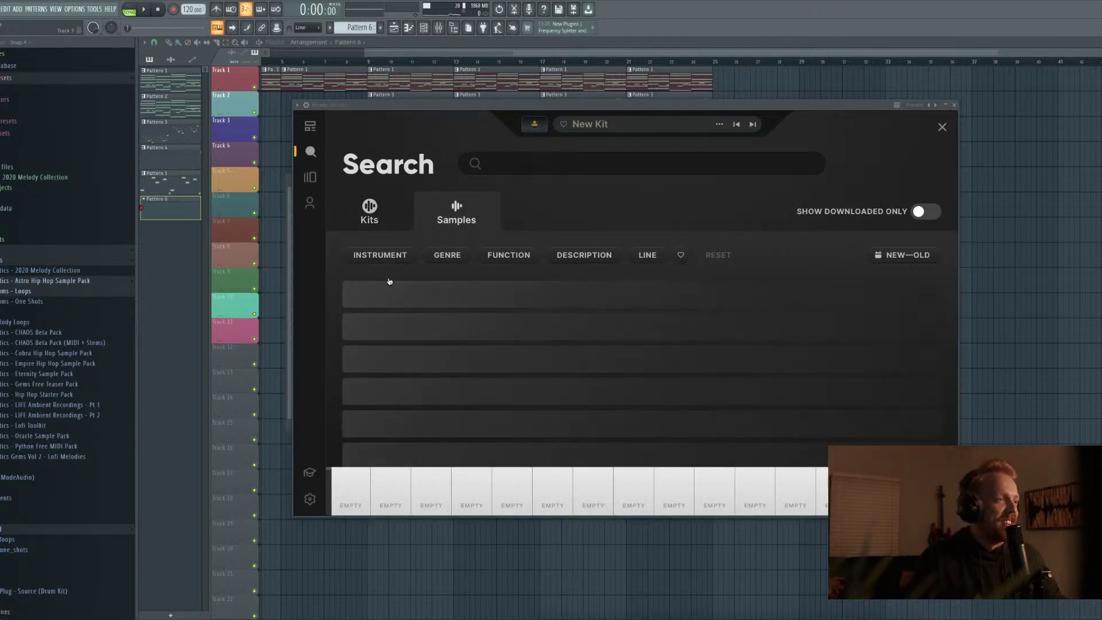
left_click(369, 212)
scroll(356, 241, "down", 3)
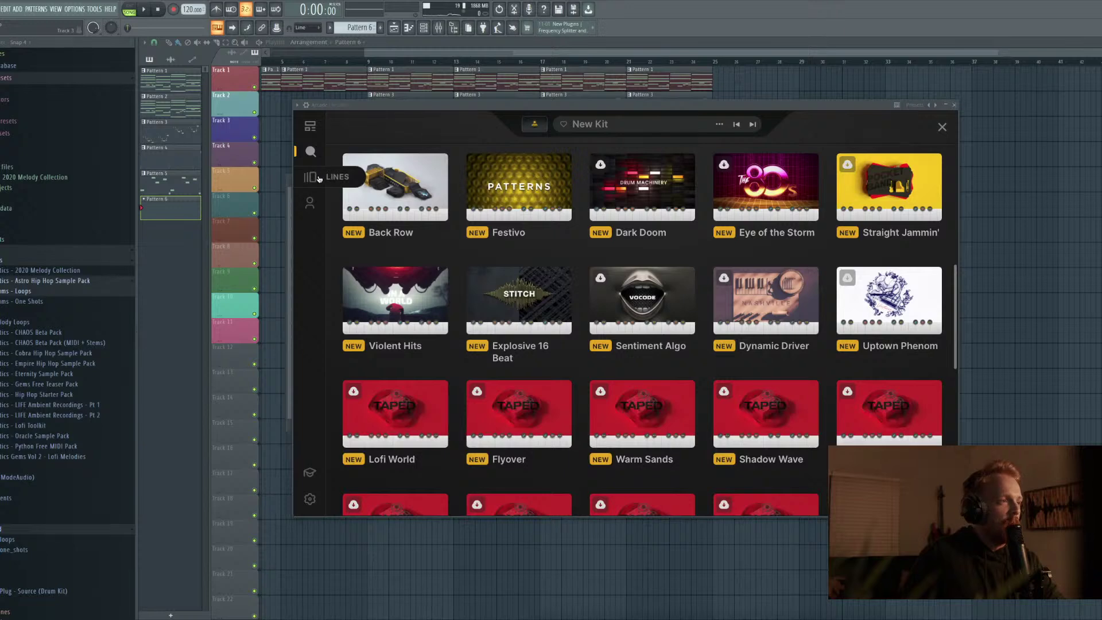
Recheck the kits in the Taped line and browse further through the unfiltered kits on Arcade's search page
left_click(319, 179)
scroll(631, 321, "down", 5)
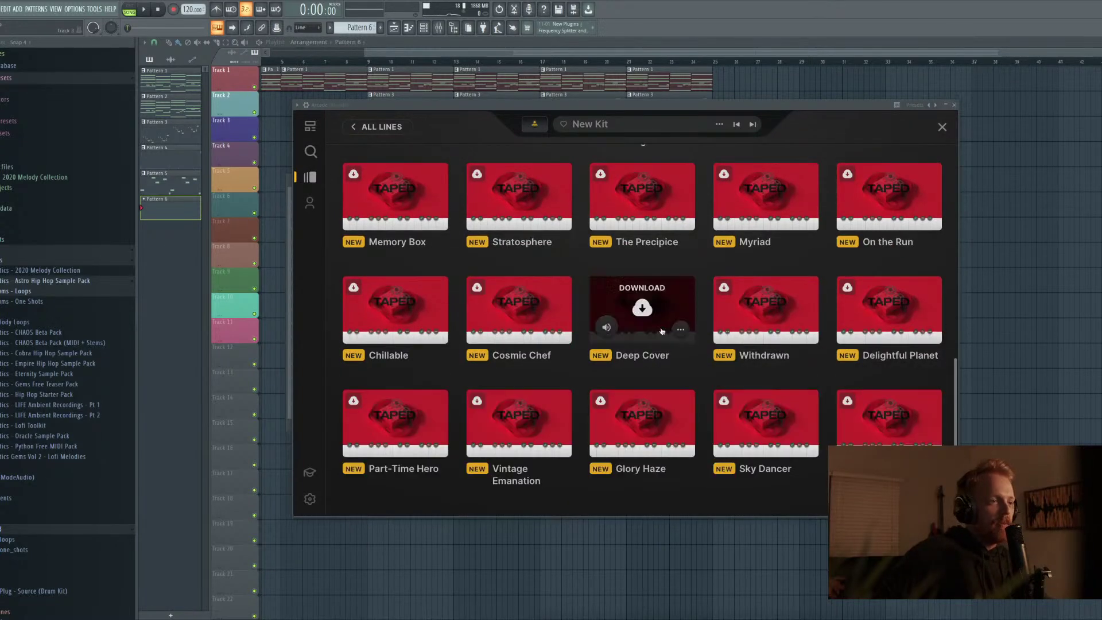
scroll(579, 298, "up", 5)
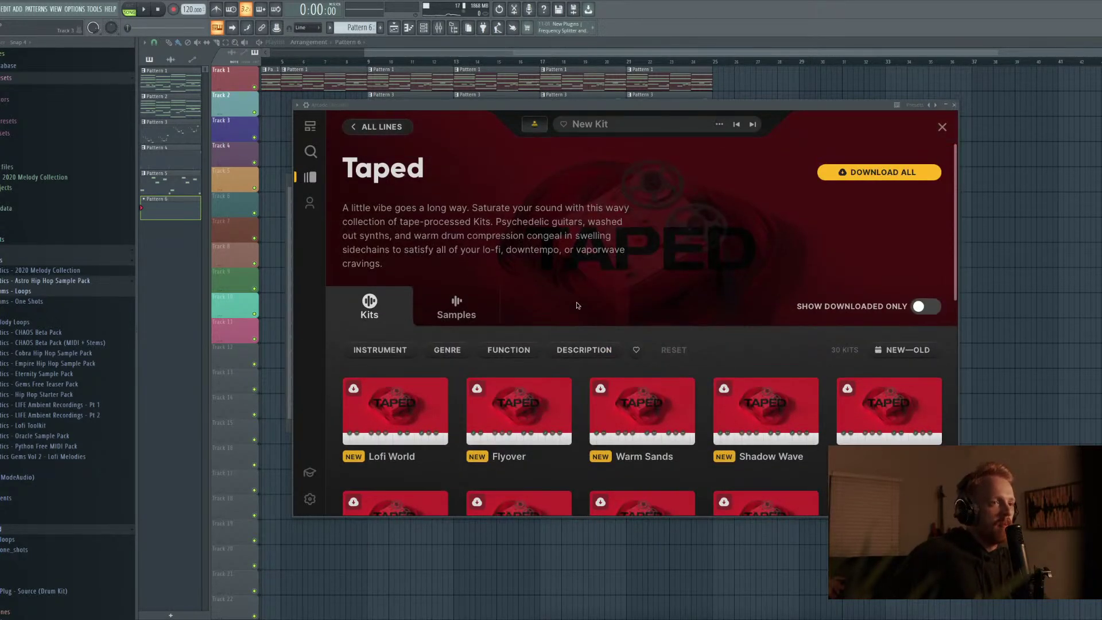
left_click(308, 156)
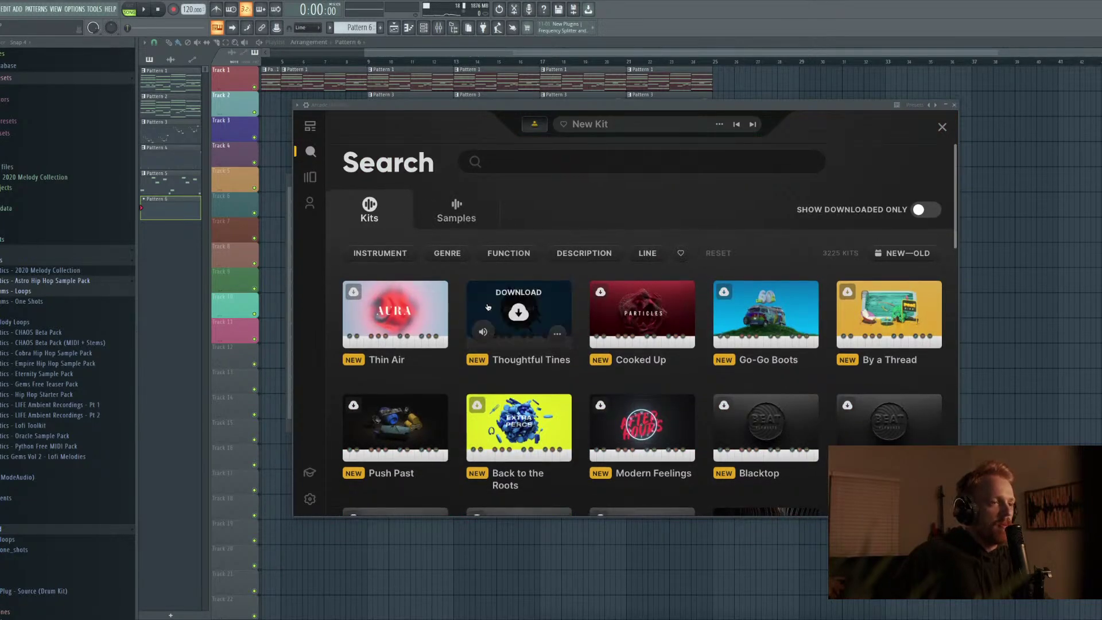
scroll(489, 306, "down", 5)
scroll(478, 299, "up", 5)
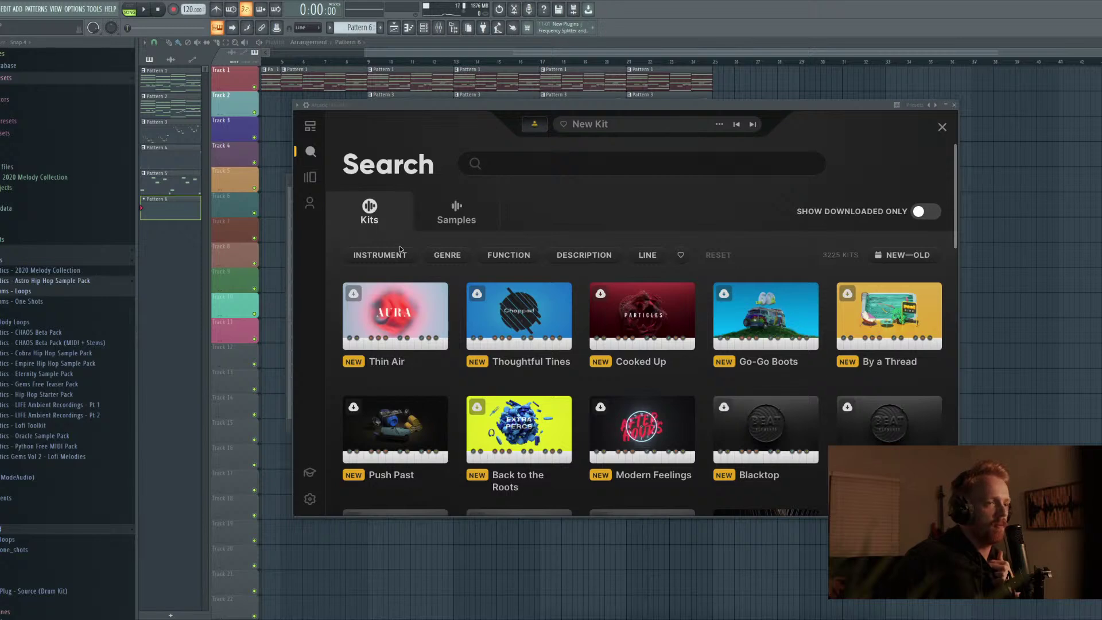
scroll(403, 249, "down", 10)
scroll(403, 249, "down", 10)
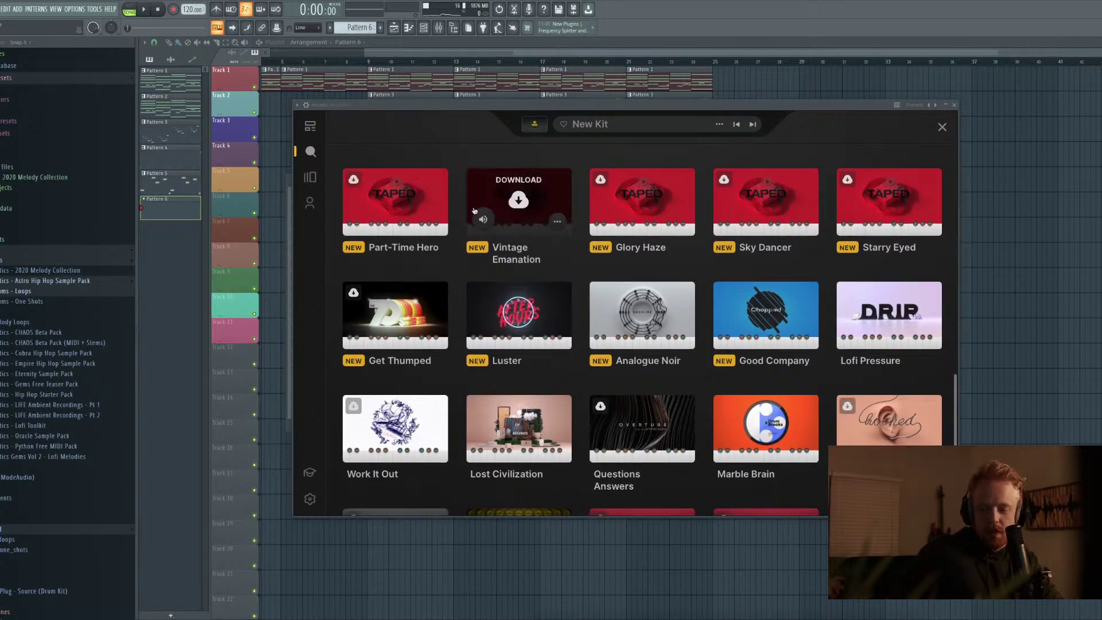
scroll(436, 298, "down", 10)
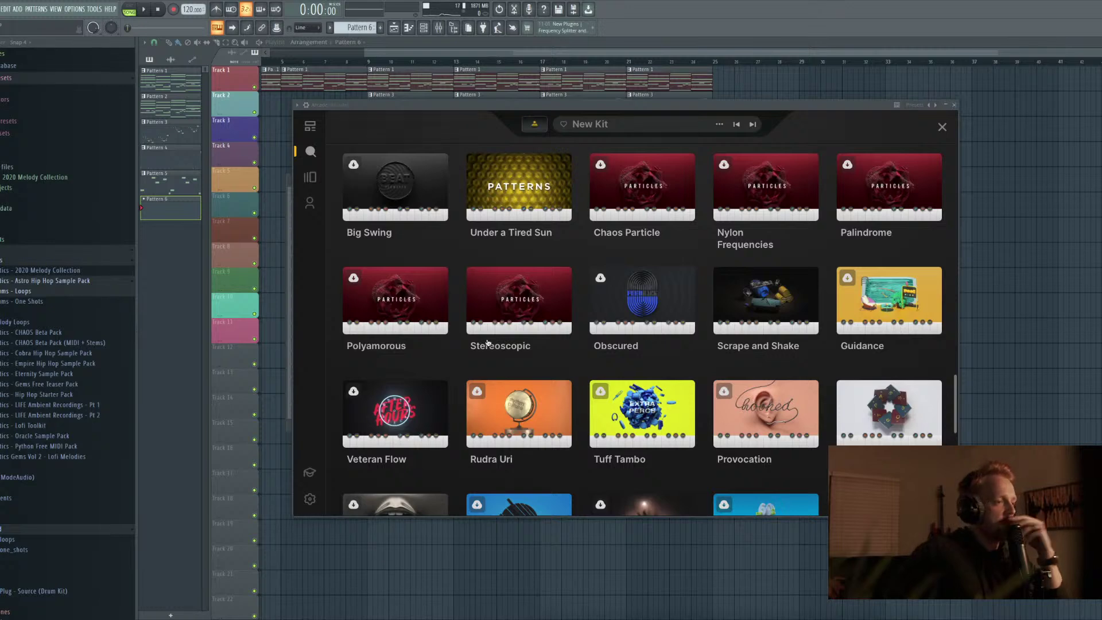
scroll(442, 345, "down", 4)
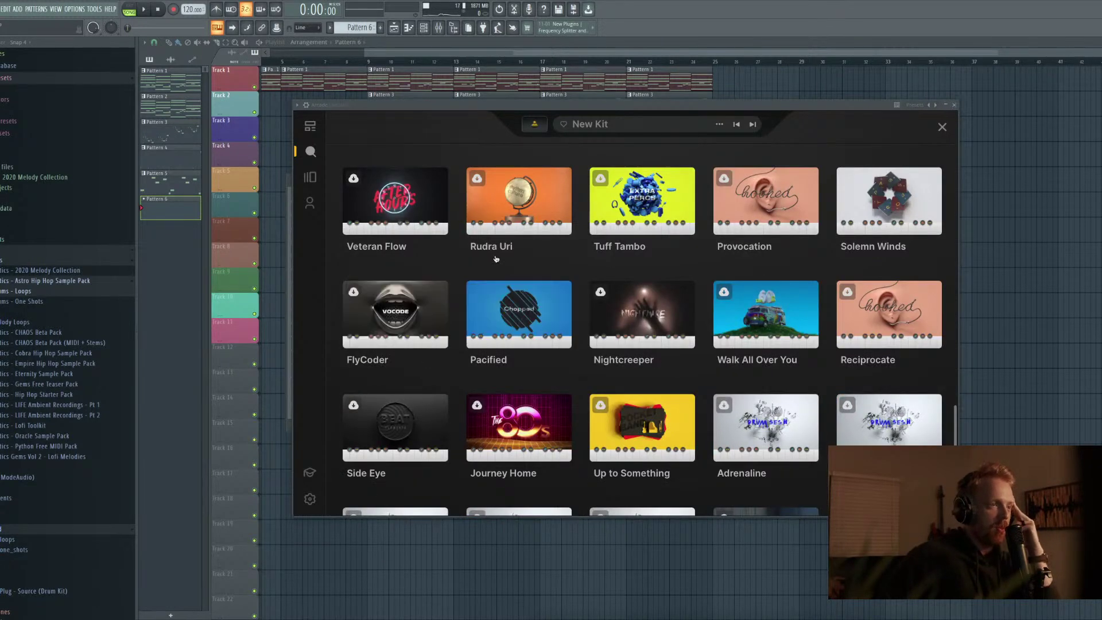
Preview the Tuff Tambo, Up to Something and Adrenaline kits
left_click(606, 218)
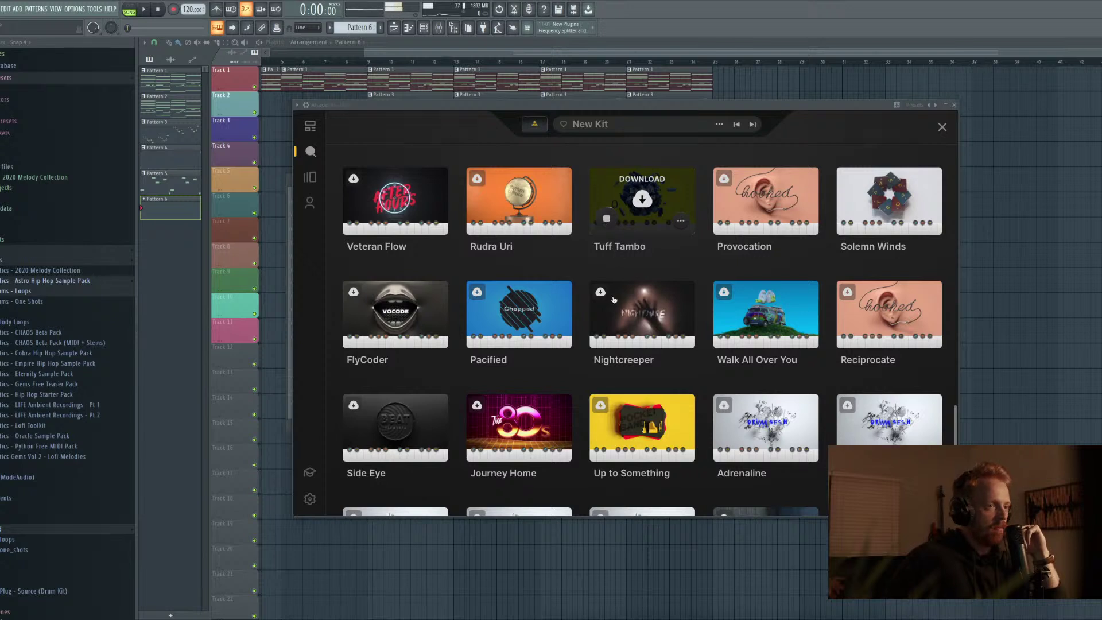
left_click(600, 404)
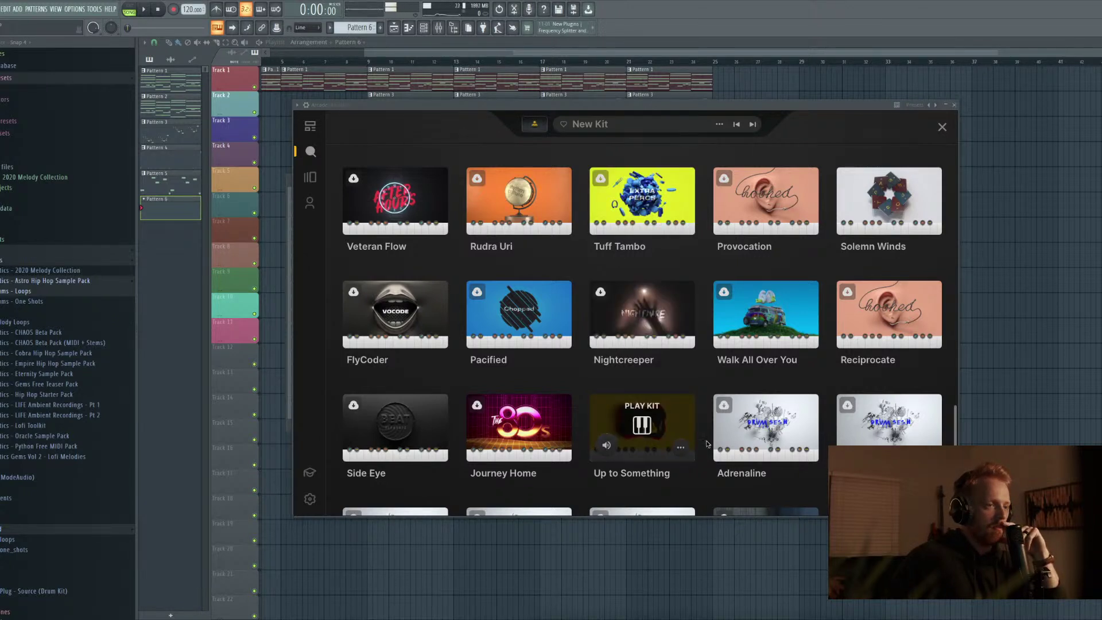
left_click(732, 445)
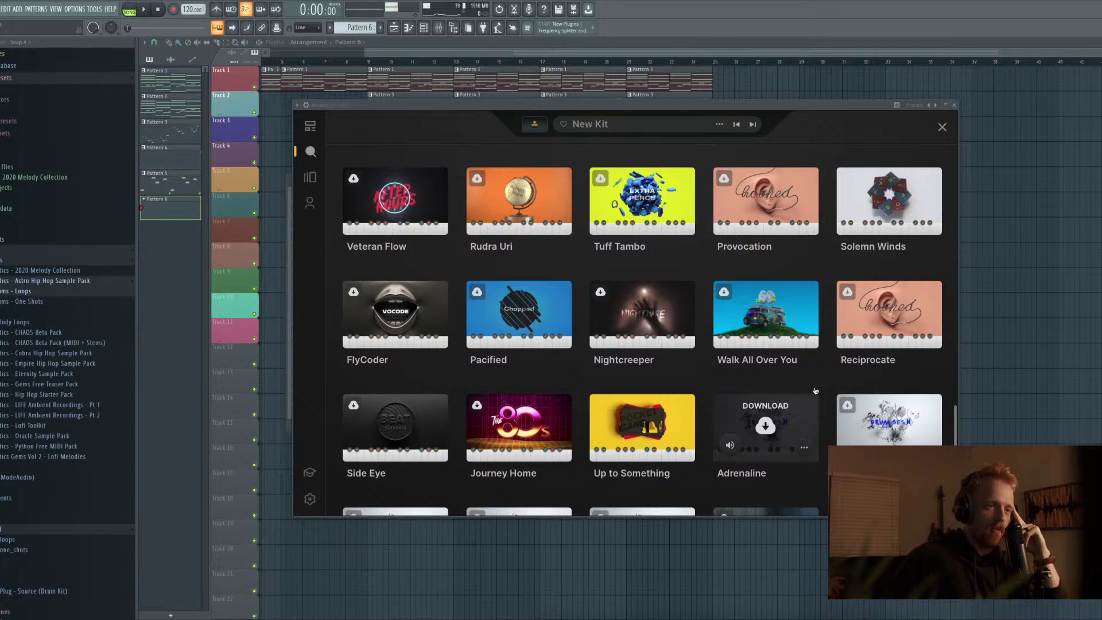
Preview the Solemn Winds kit and load it into Arcade
mouse_move(856, 334)
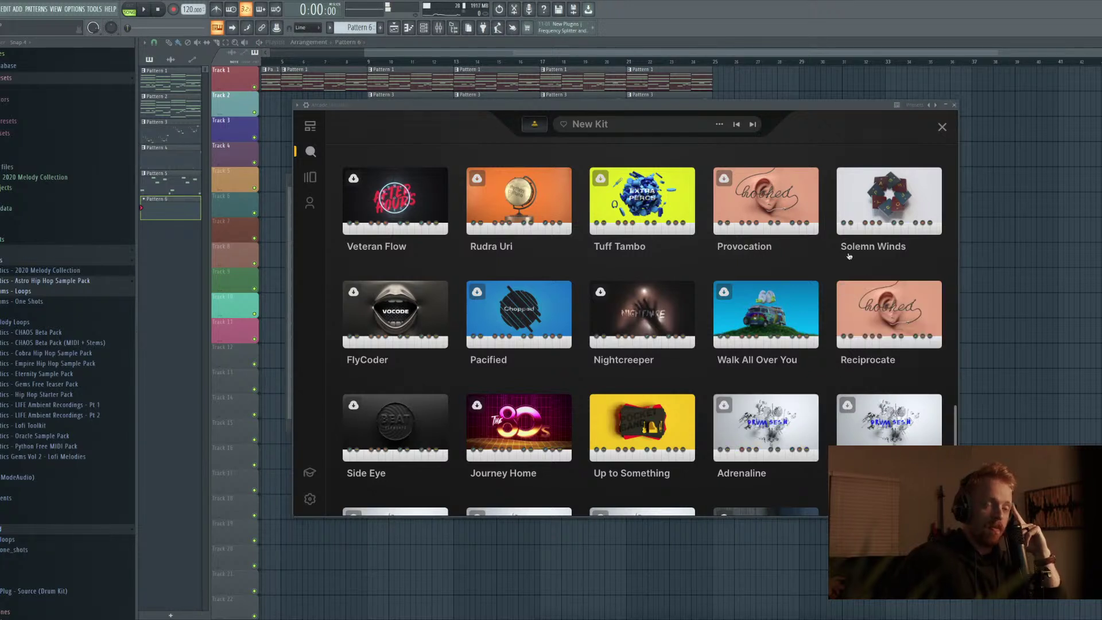
mouse_move(858, 225)
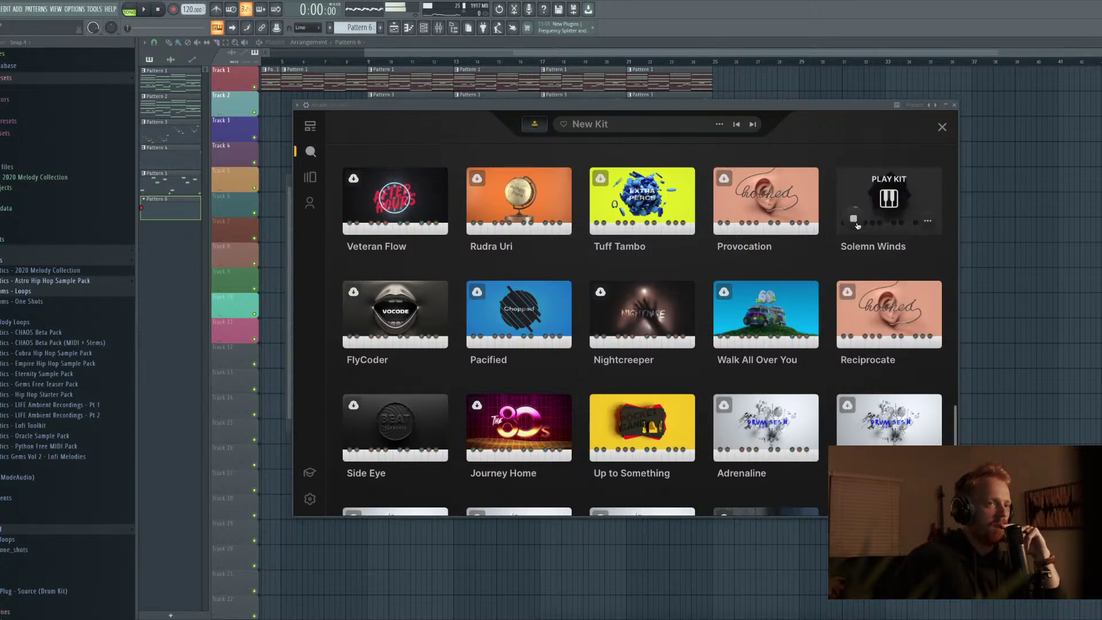
left_click(855, 220)
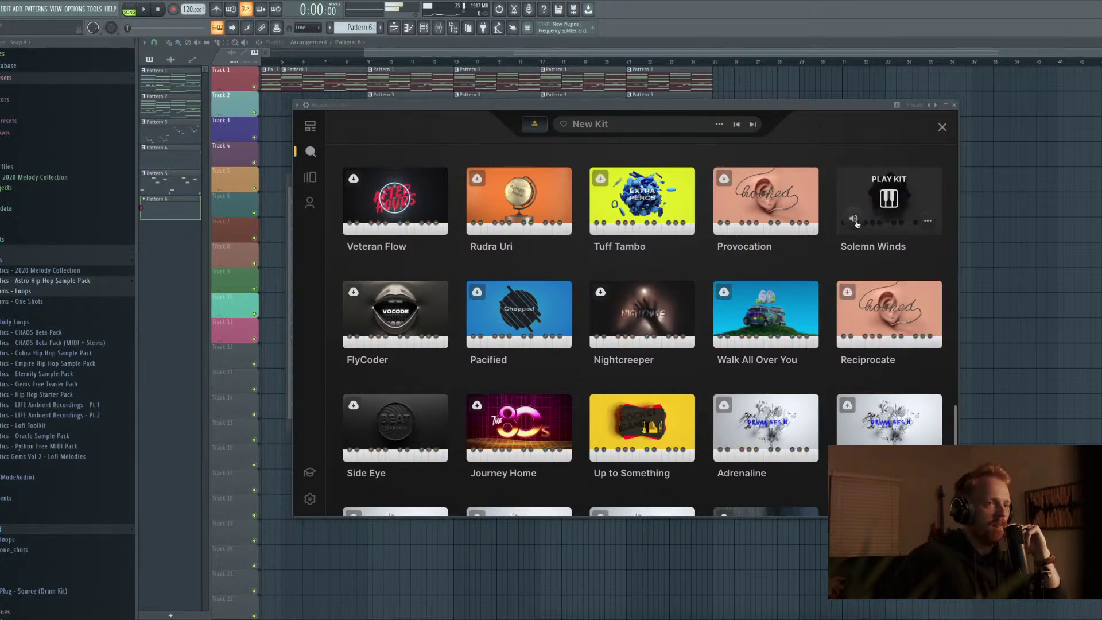
left_click(889, 198)
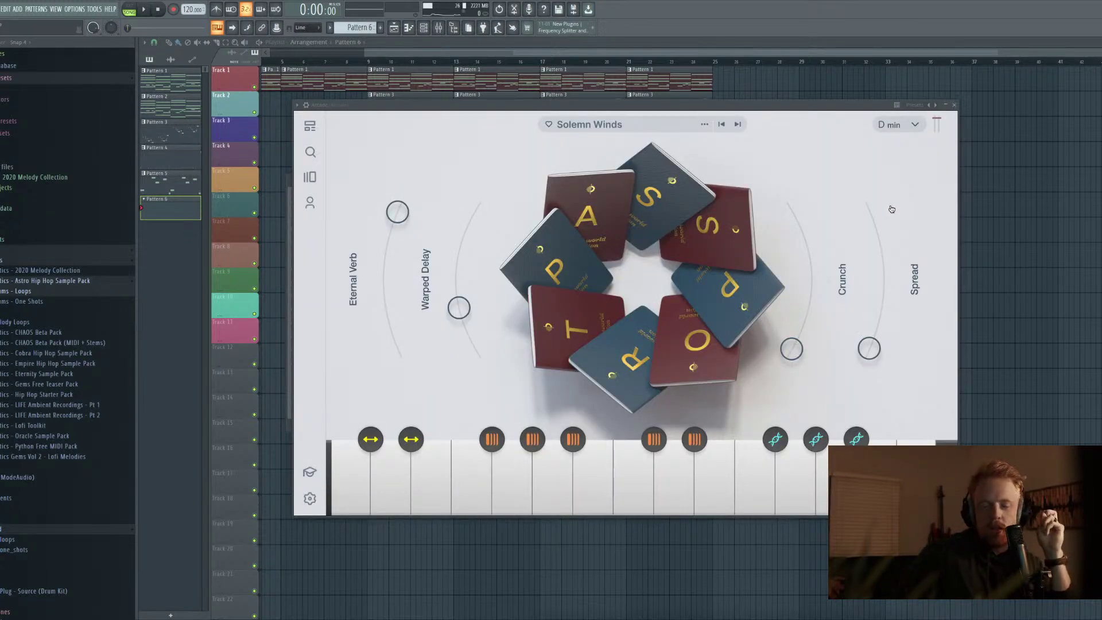
Check Pattern 1's melody notes in the piano roll and lock Arcade's session key to G# min
left_click(905, 125)
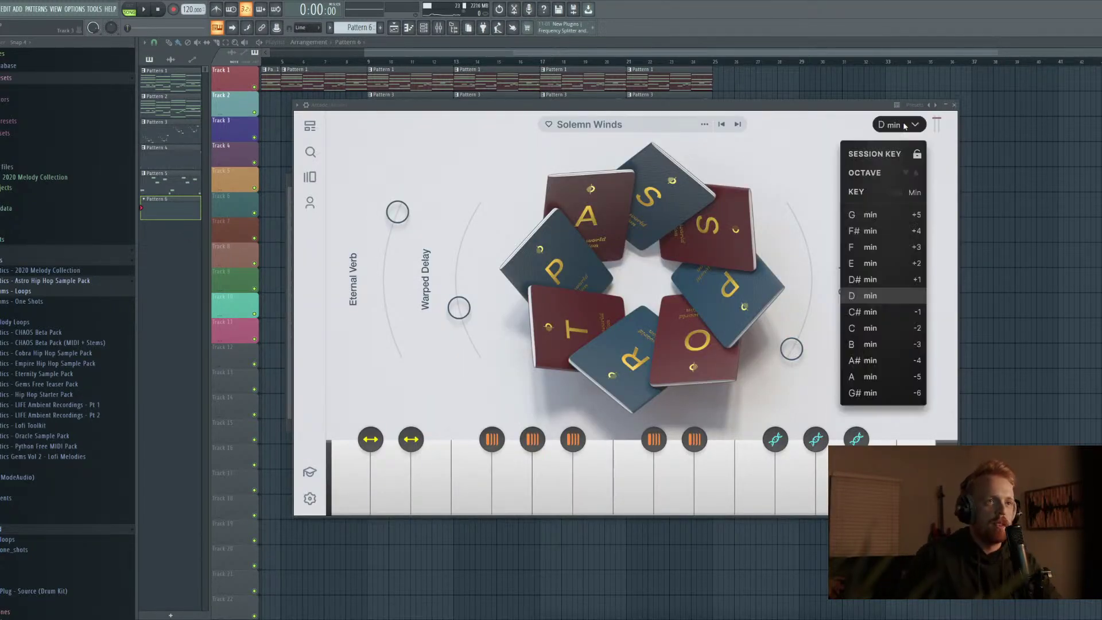
left_click_drag(883, 105, 875, 170)
double_click(441, 82)
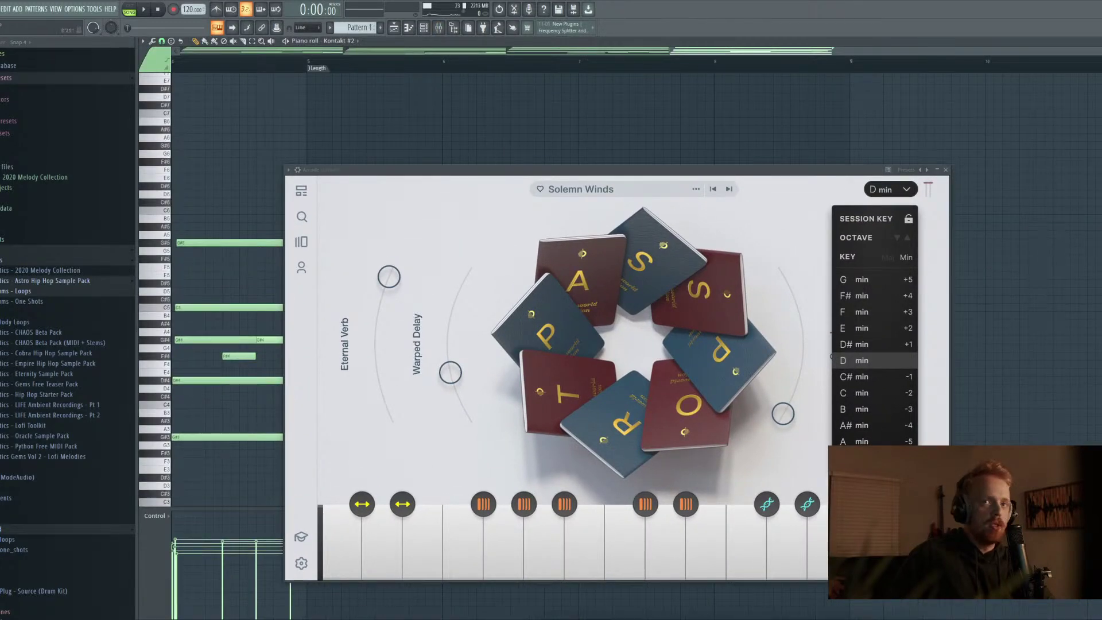
key("Escape")
key("F5")
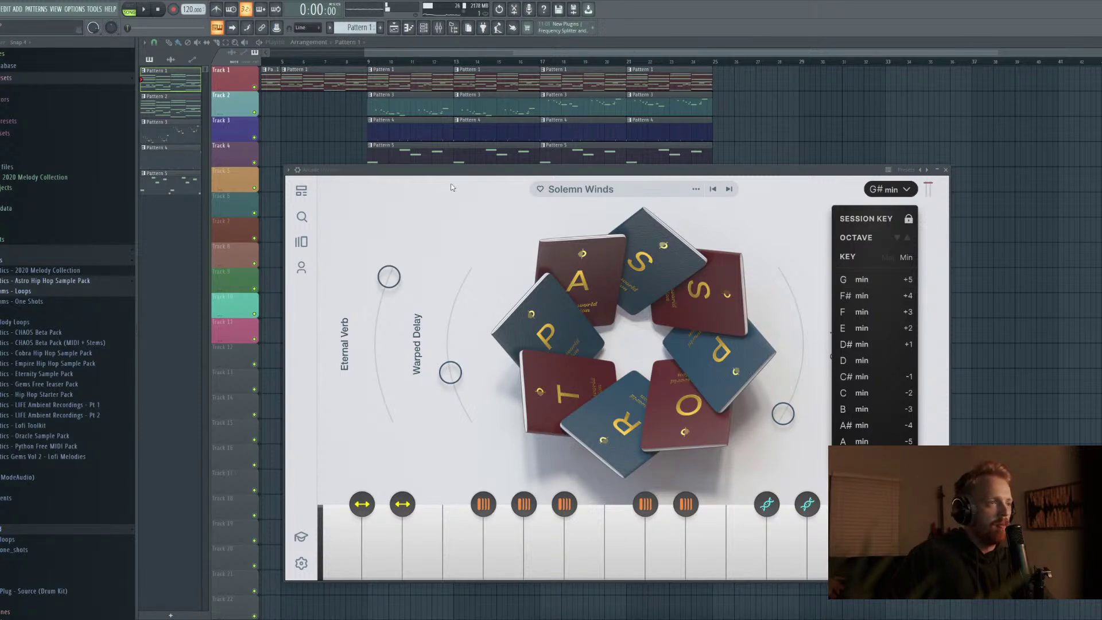
Select bars 9 to 17 in the playlist as the playback region, restoring the accidentally deleted Pattern 1 clip
key("F6")
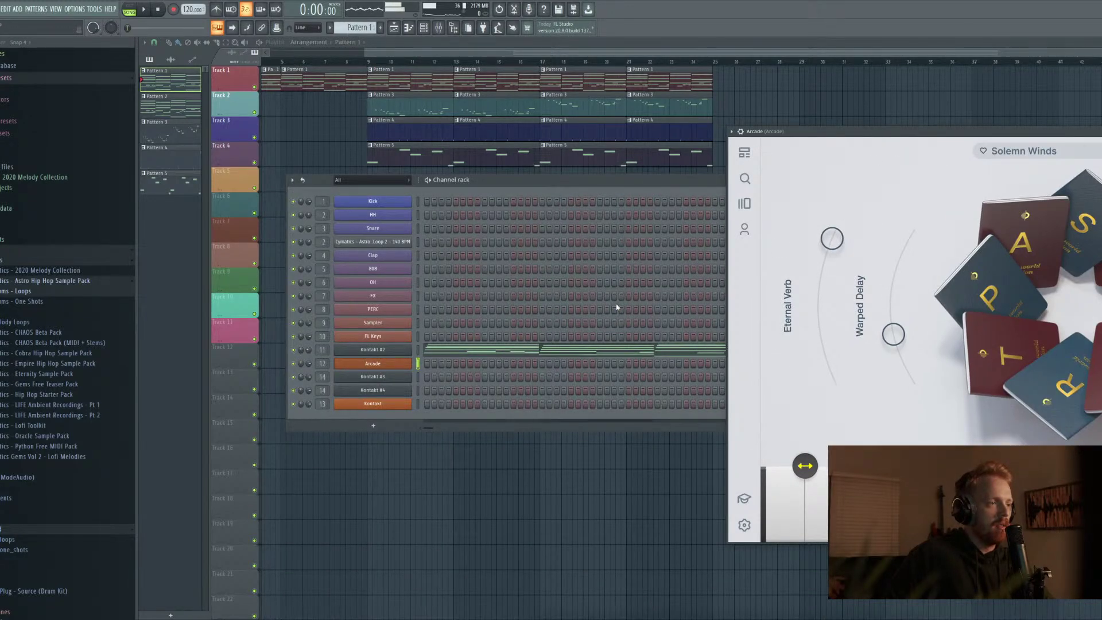
left_click(367, 63)
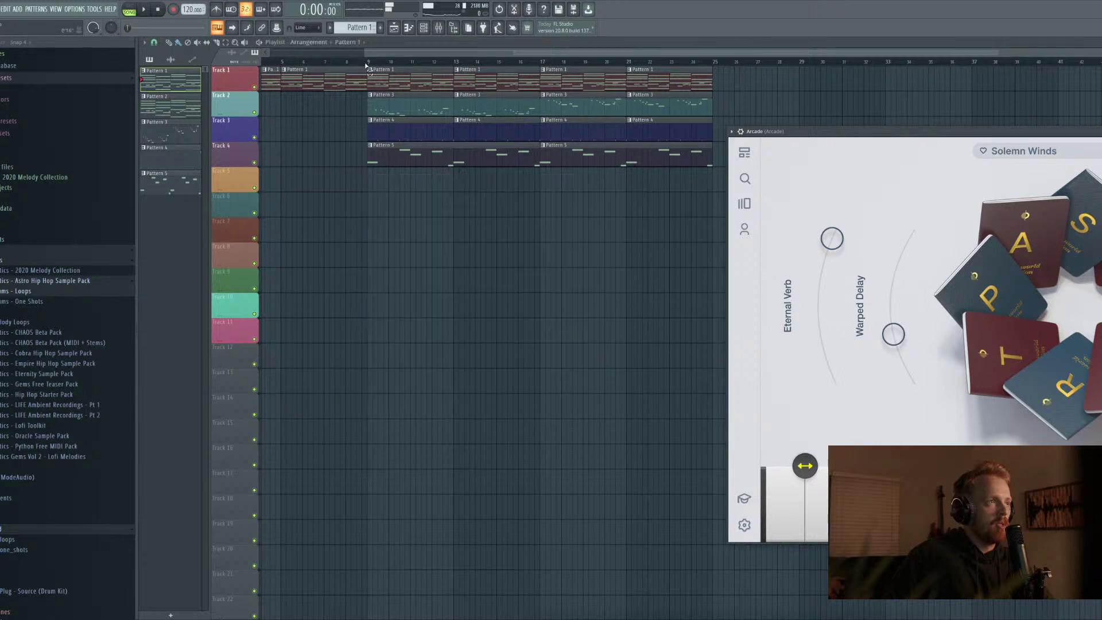
left_click_drag(367, 61, 502, 62)
right_click(552, 75)
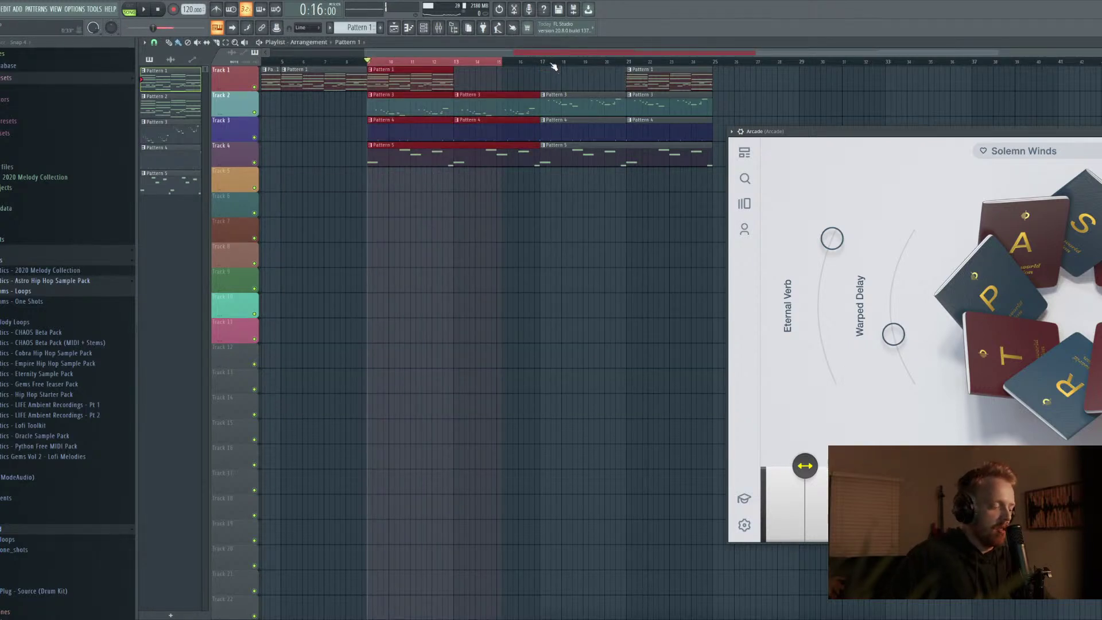
key("ctrl+z")
left_click_drag(502, 62, 541, 61)
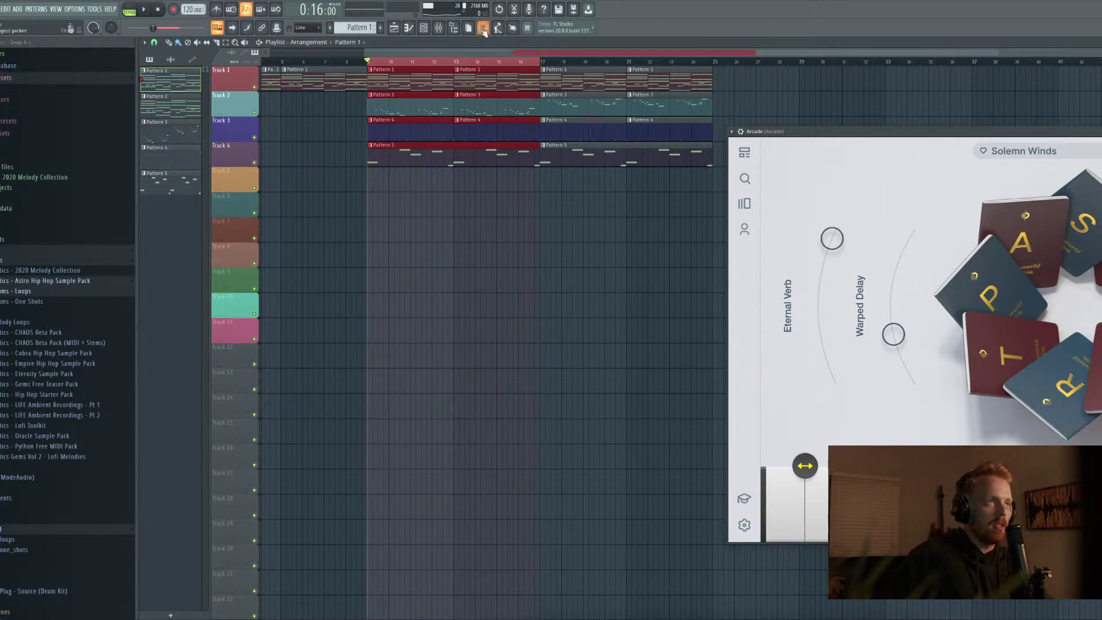
Play the selected bars to audition the Solemn Winds kit against the beat, and close Arcade's window
left_click_drag(1101, 134, 1008, 162)
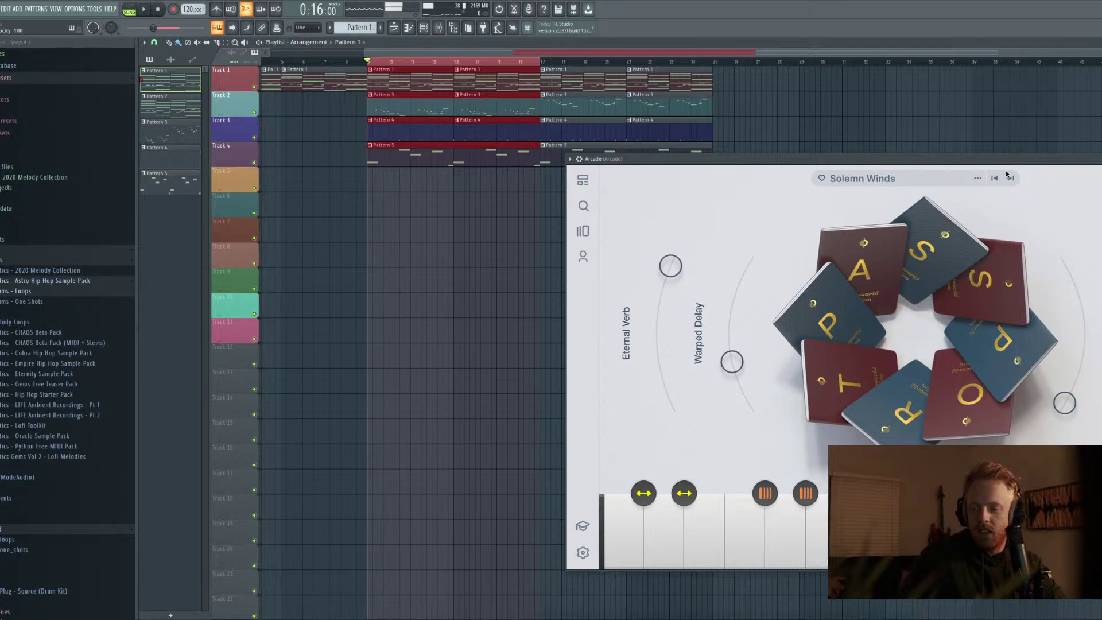
key("space")
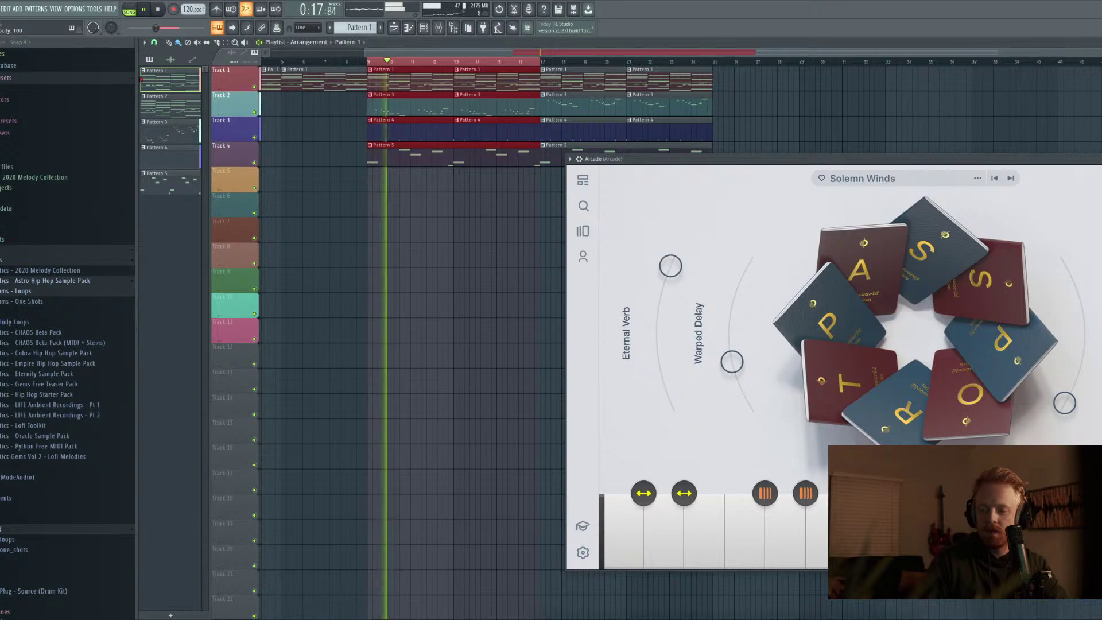
key("space")
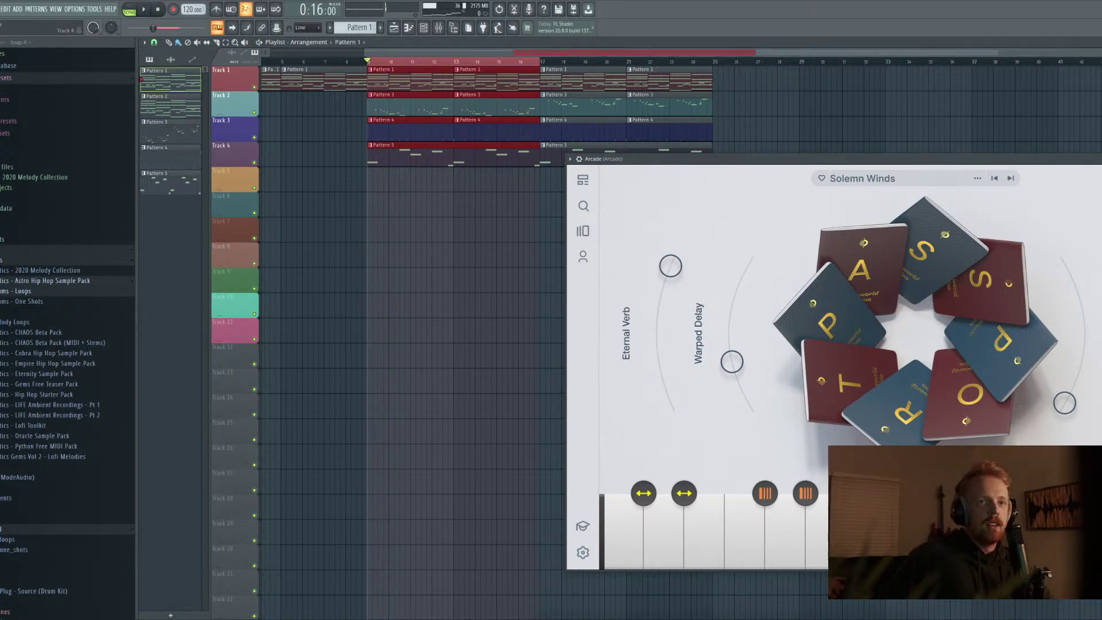
key("Escape")
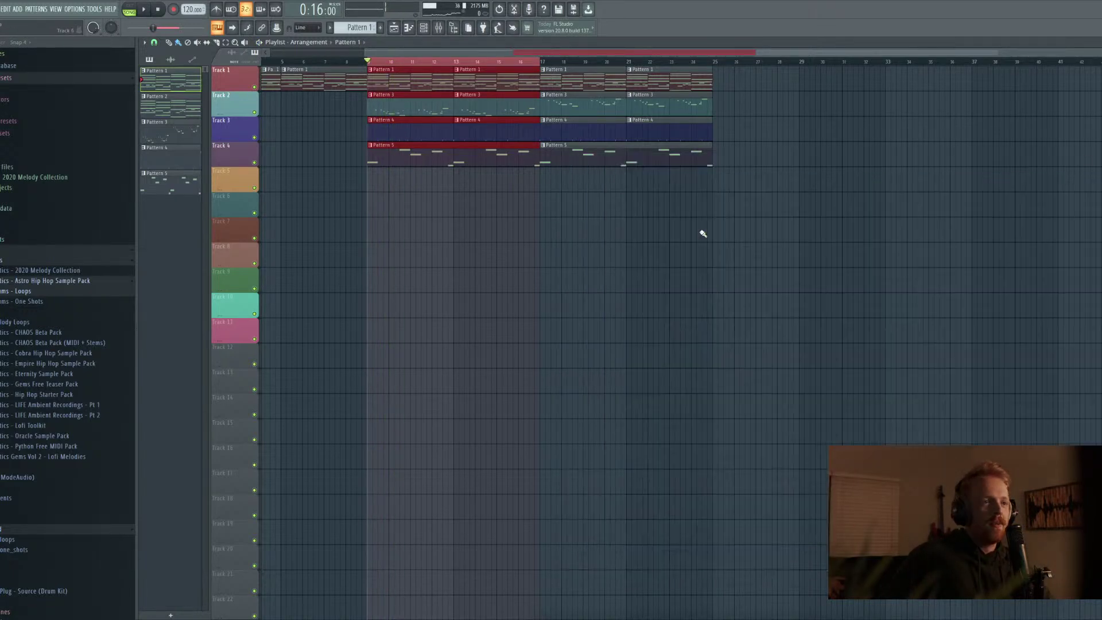
Switch to Pattern 6 and add a half-bar C6 note at the start of the Arcade channel's piano roll
left_click(423, 28)
key("KP_Add")
key("KP_Add")
key("KP_Add")
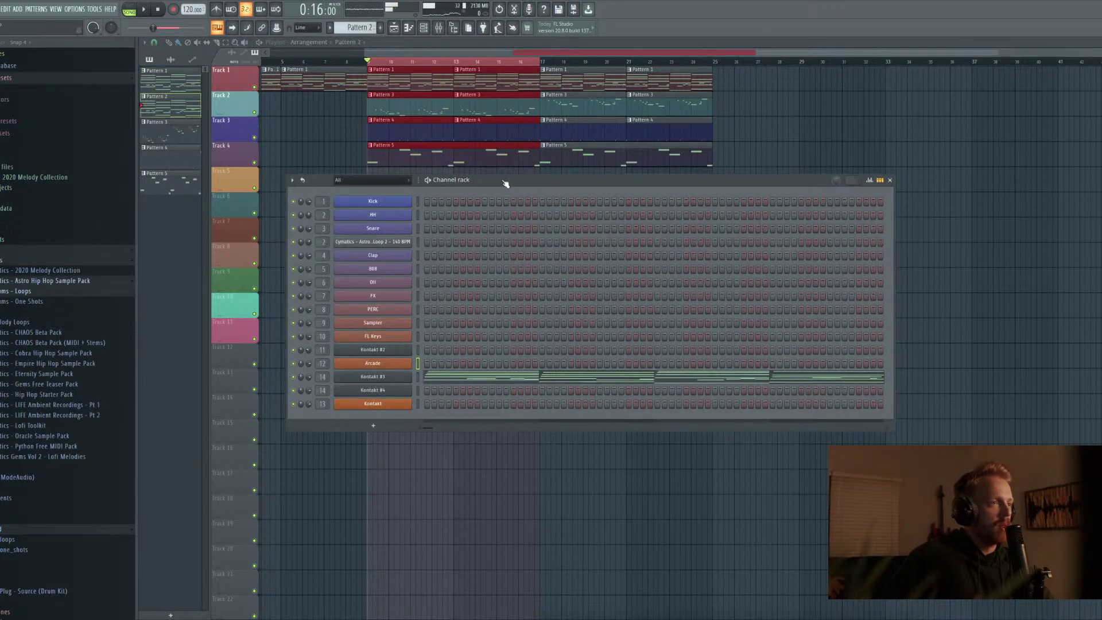
key("KP_Add")
key("KP_Add")
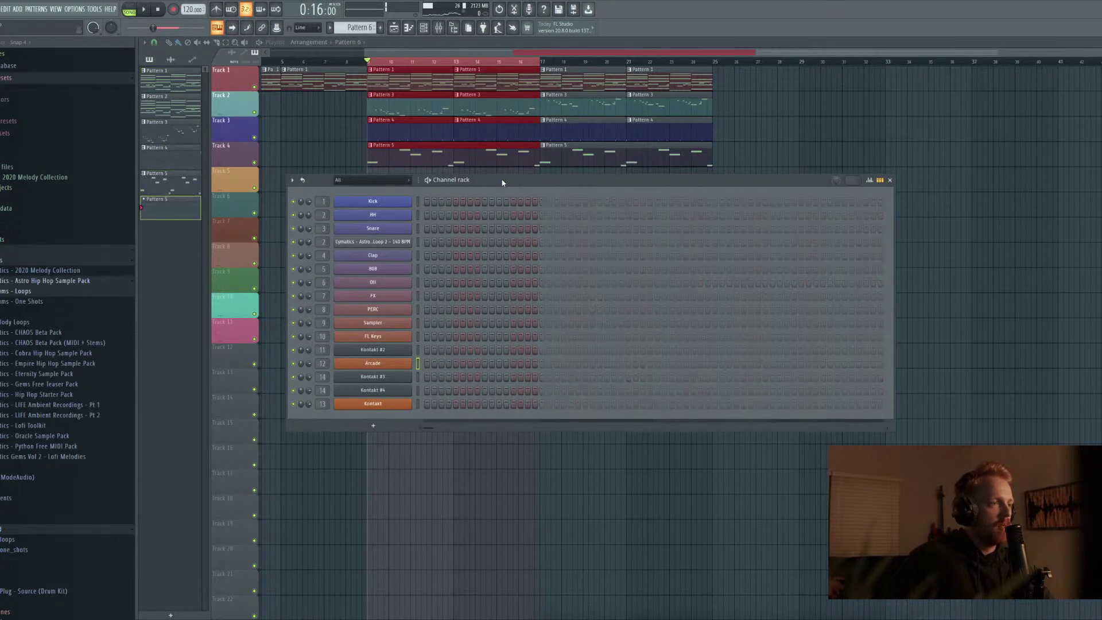
right_click(400, 360)
left_click(427, 363)
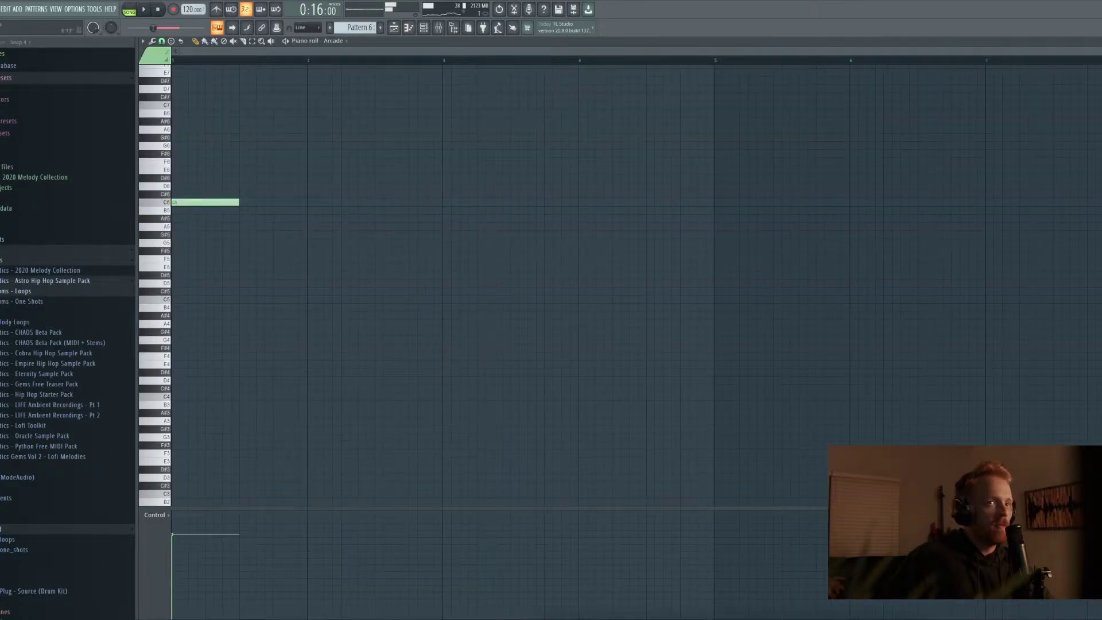
Place a Pattern 6 clip on Track 5 at bar 9 and start playback of the selection
key("F7")
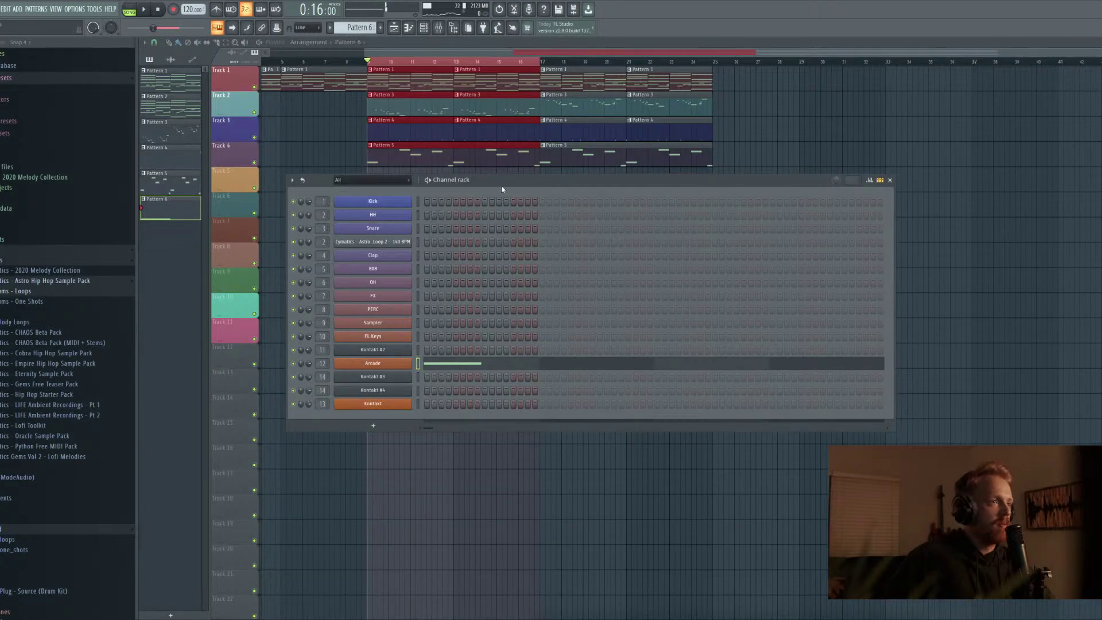
left_click(370, 183)
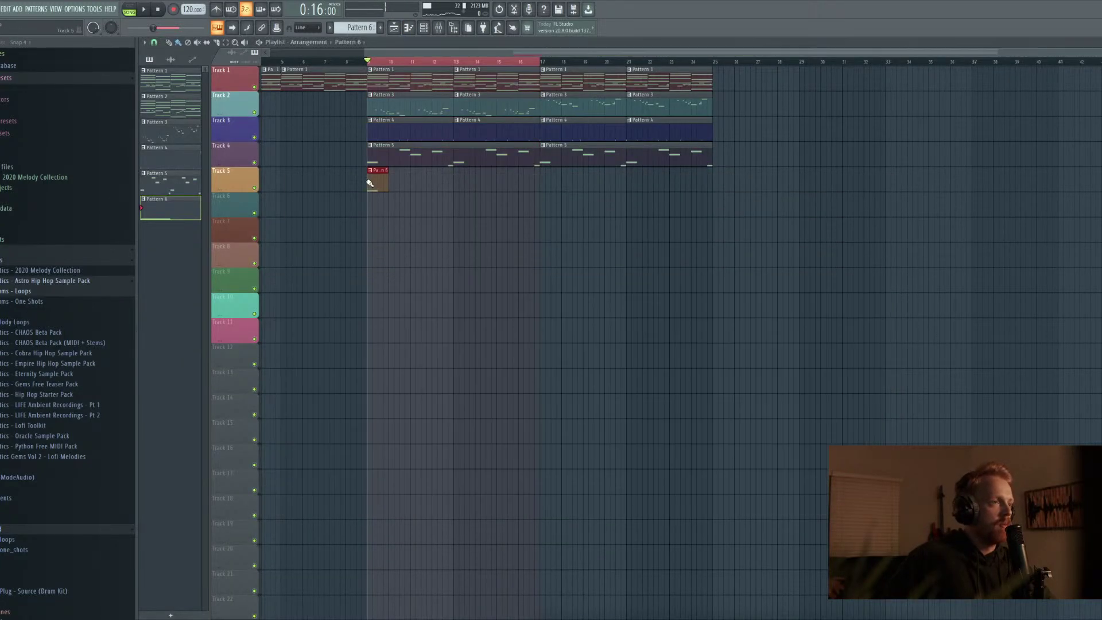
left_click(142, 10)
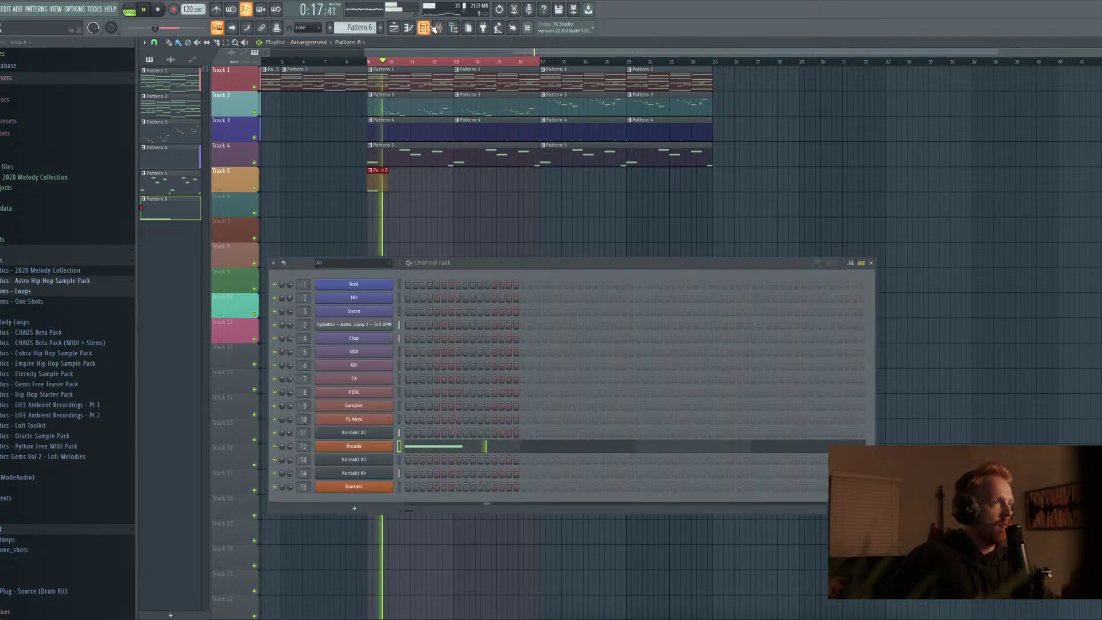
Stop playback and add an E5 note in Pattern 6's Arcade piano roll, starting at bar 1 and lasting four bars
key("F6")
left_click(458, 448)
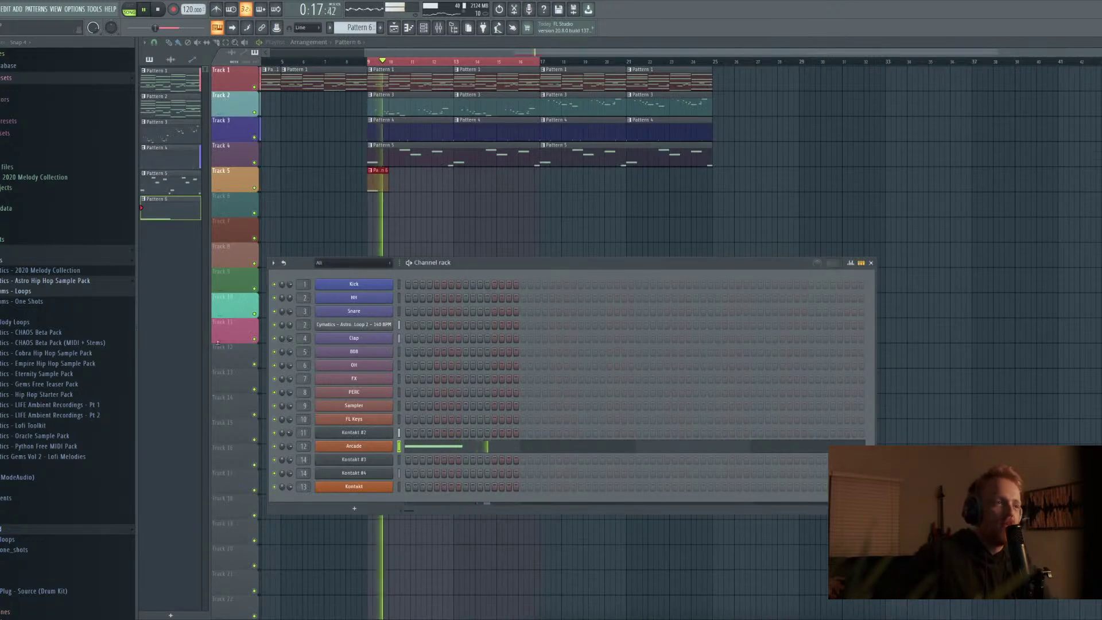
left_click(437, 447)
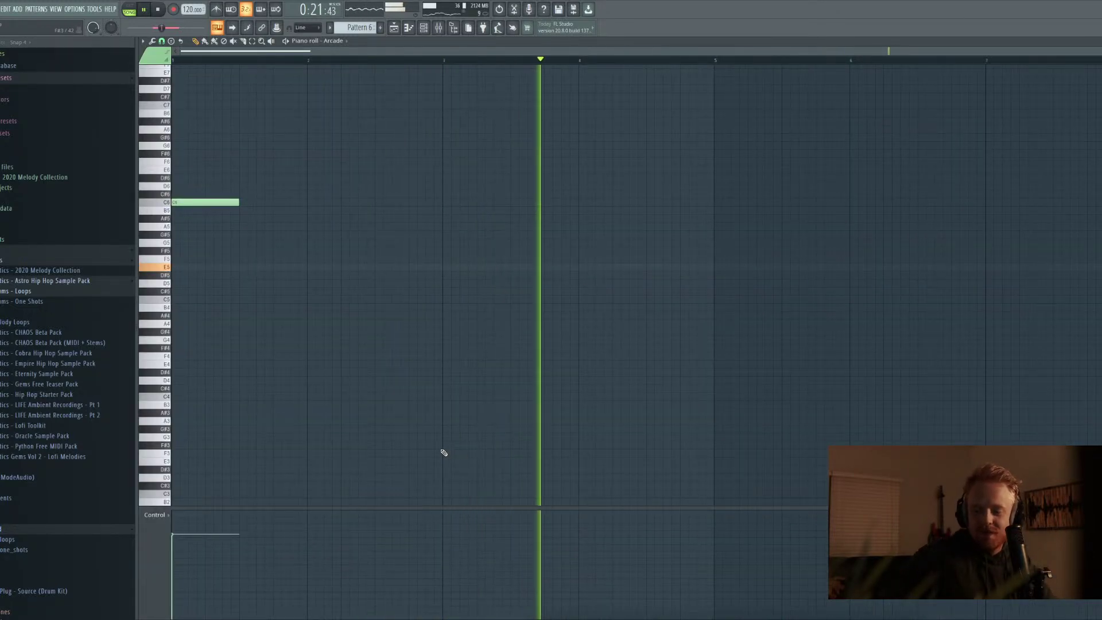
key("space")
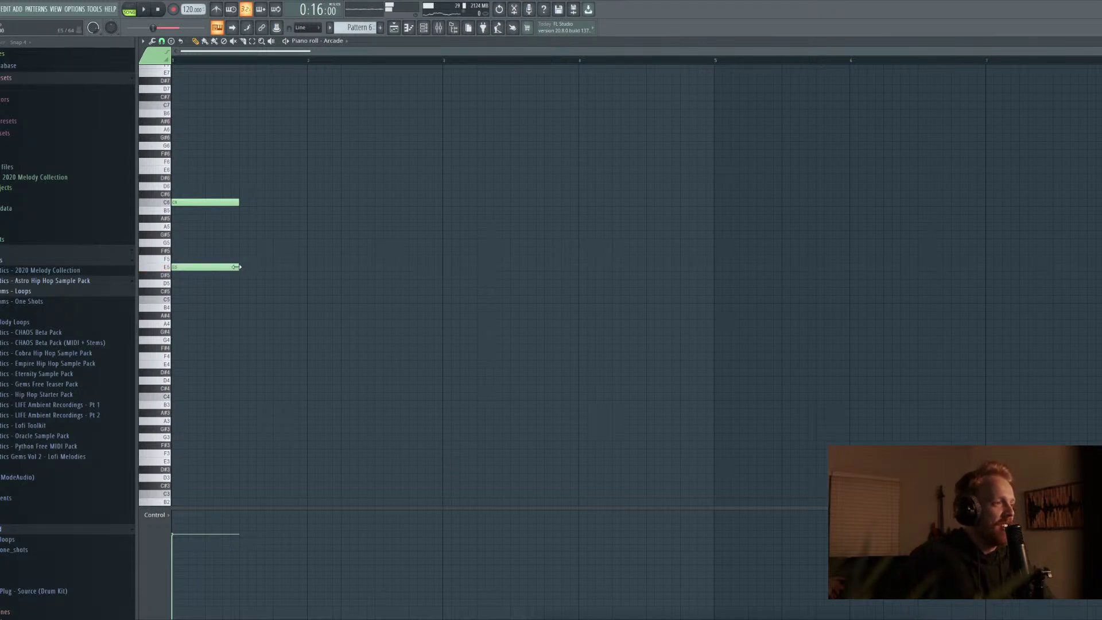
left_click_drag(236, 267, 806, 273)
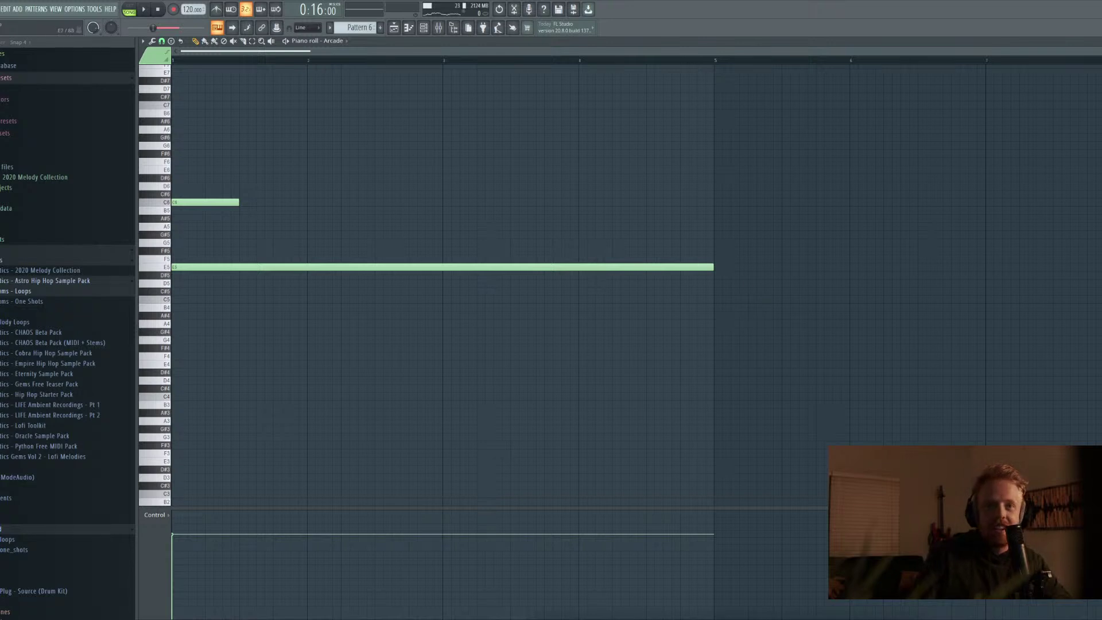
Play the selection, shorten the Arcade E5 note to two bars, and delete the C6 note from Pattern 6
key("F7")
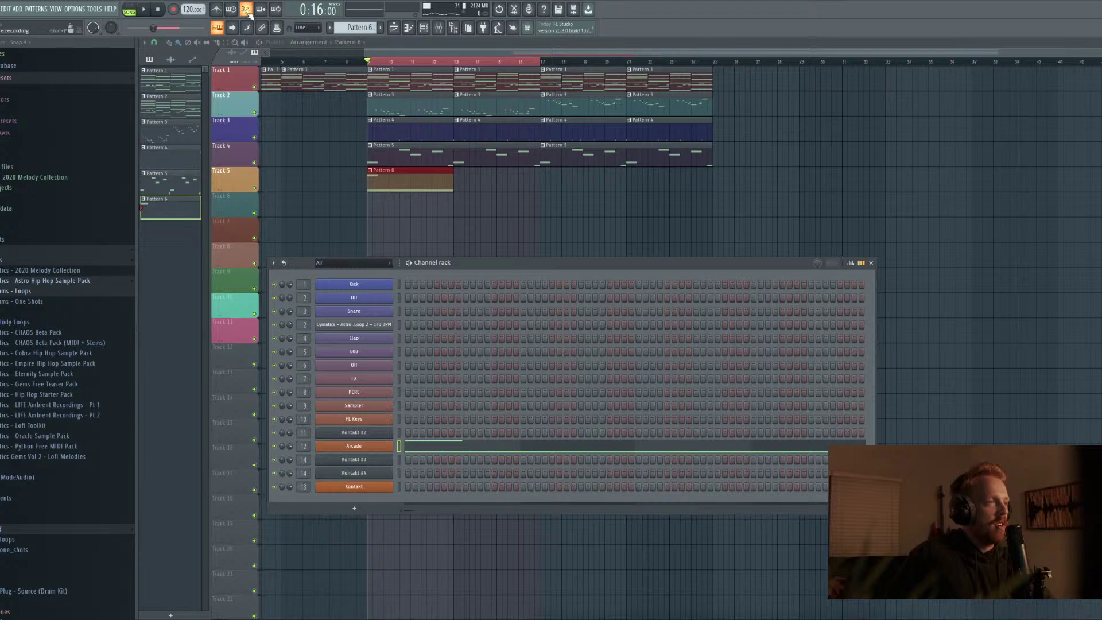
key("space")
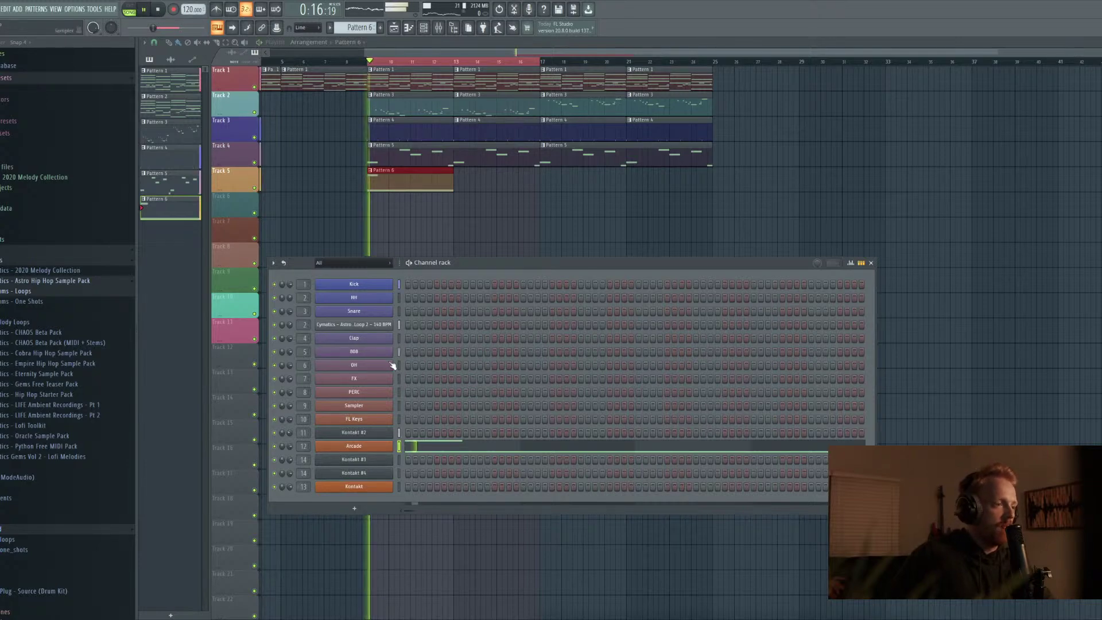
key("F7")
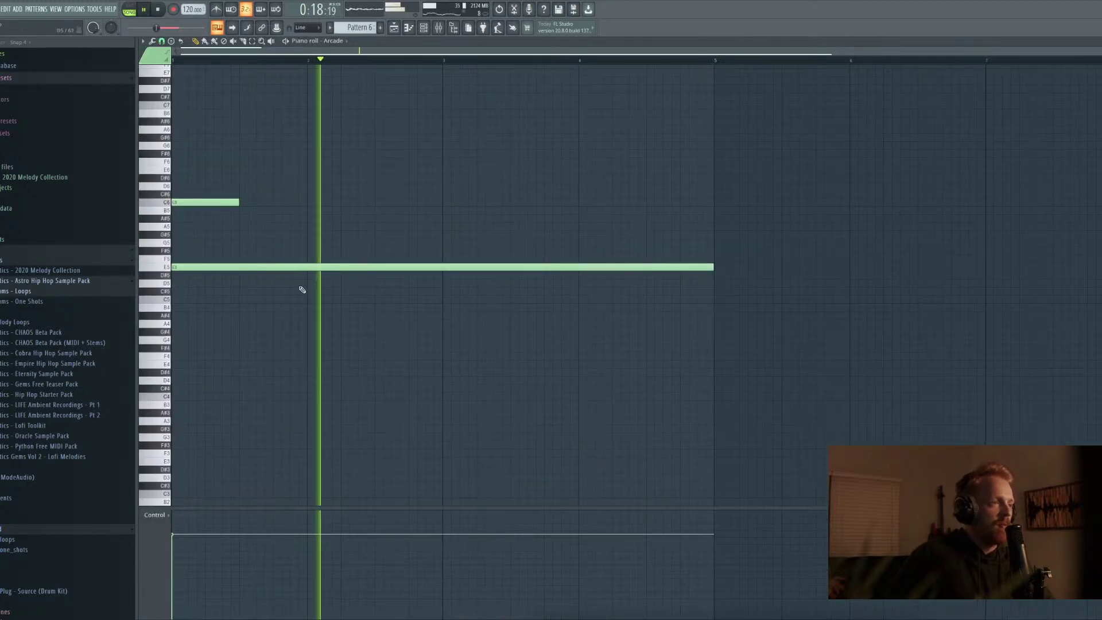
left_click_drag(710, 265, 447, 268)
key("space")
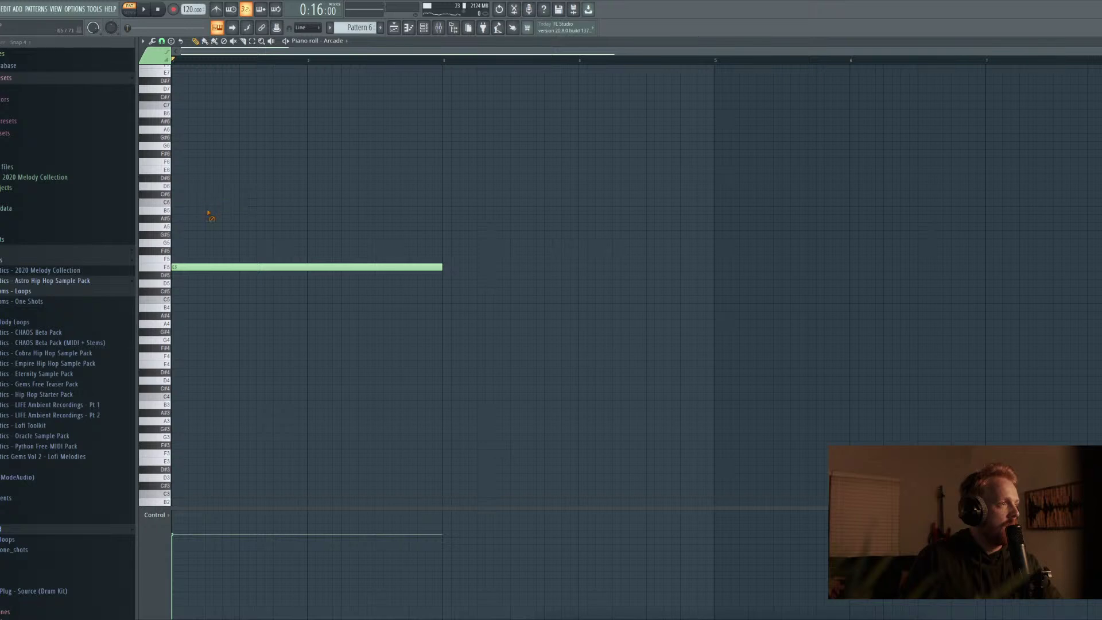
In pattern playback, audition two-bar A#5 and G#5 notes one at a time above the E5 note, deleting each
key("space")
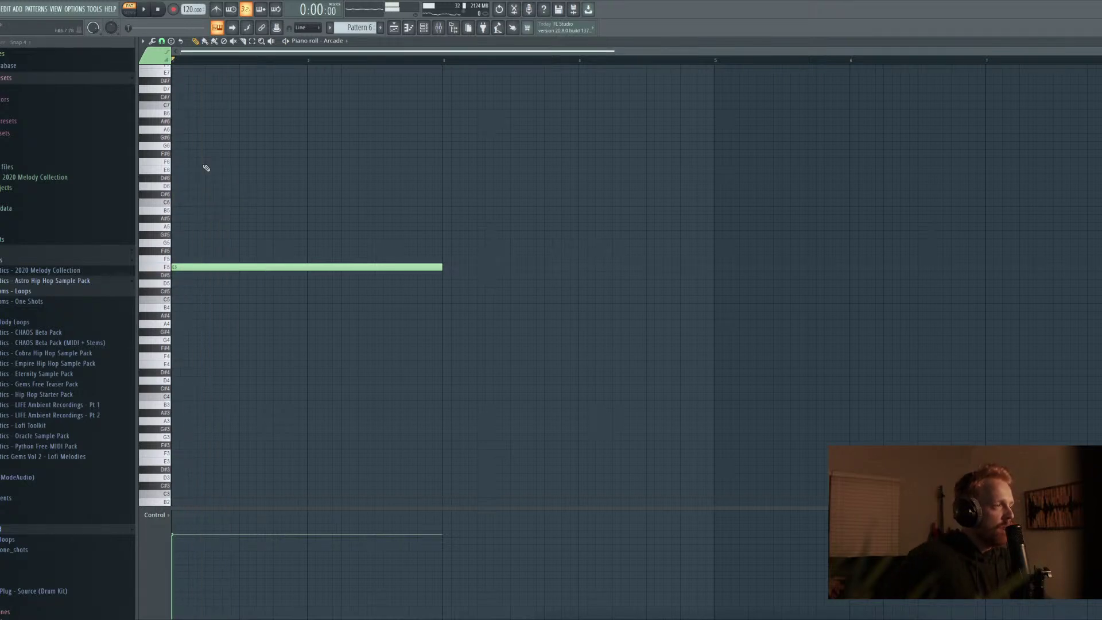
left_click(177, 218)
key("space")
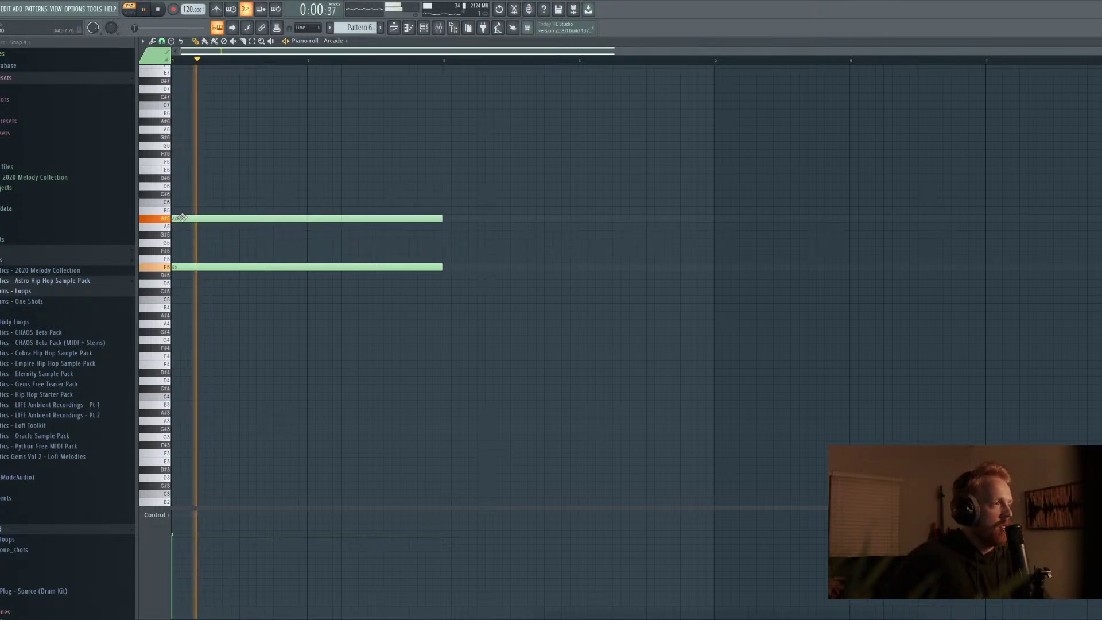
right_click(182, 218)
key("space")
left_click(185, 234)
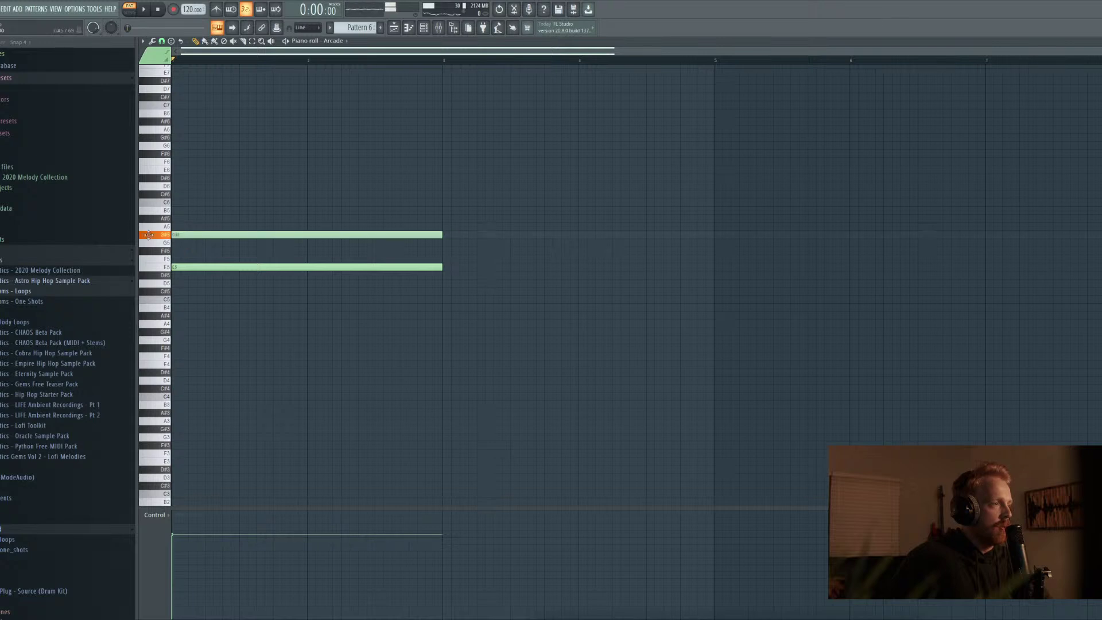
key("space")
key("space")
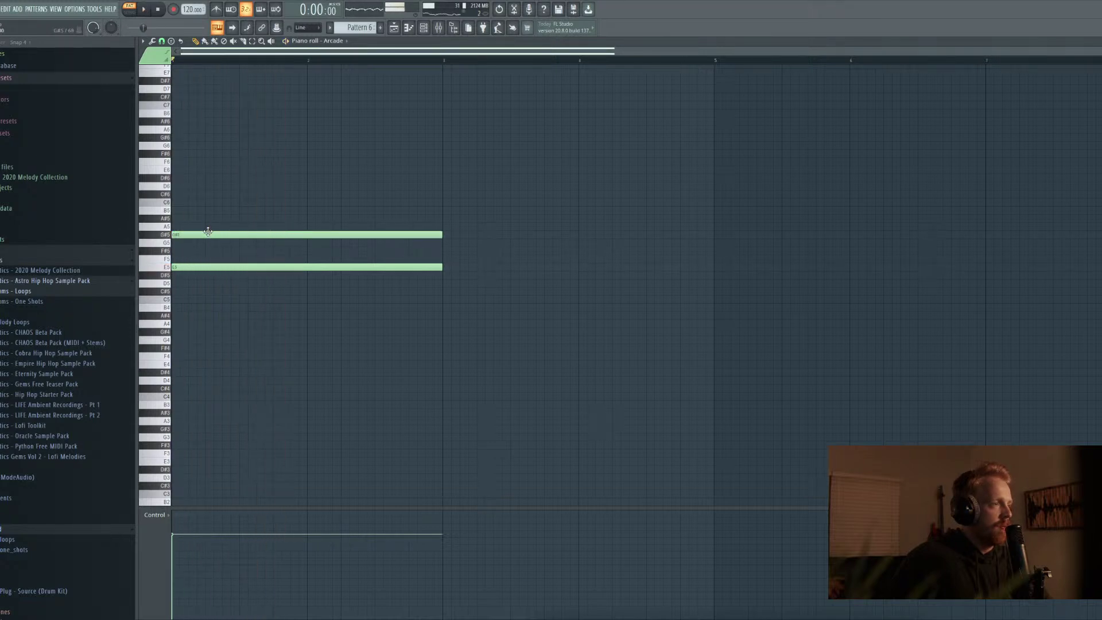
right_click(205, 232)
Audition two-bar D#6 and C#6 notes one at a time above the E5 note, deleting each after playback
left_click(195, 178)
key("space")
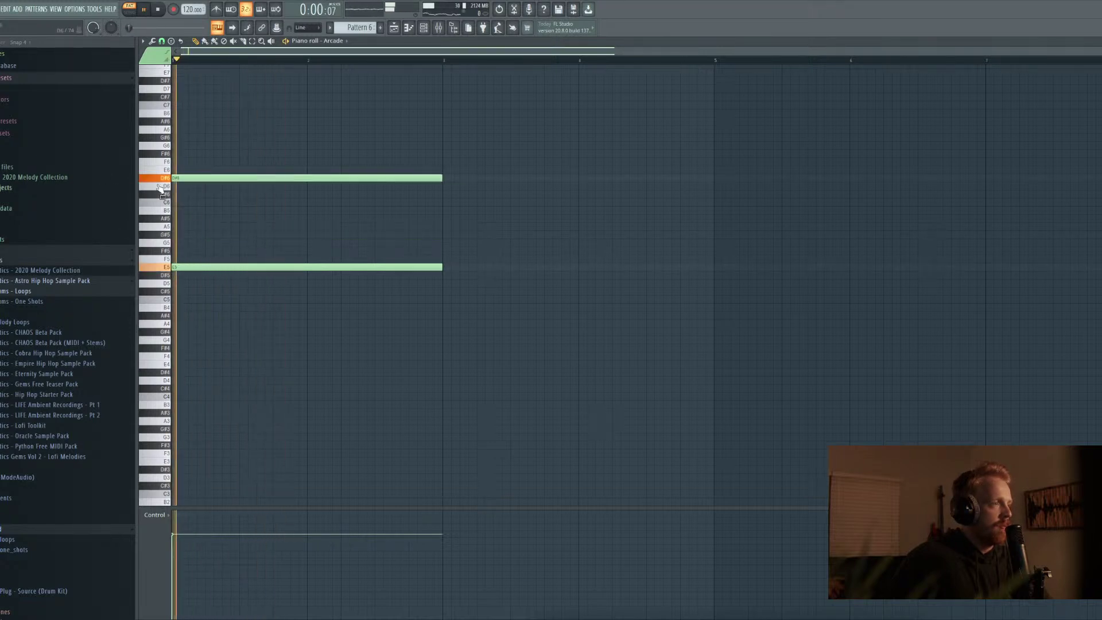
key("space")
right_click(192, 179)
left_click(194, 194)
key("space")
key("space")
right_click(209, 194)
Restore the E5 note, add a two-bar A#4 note below it, and play the pattern without the C#6 note
right_click(194, 267)
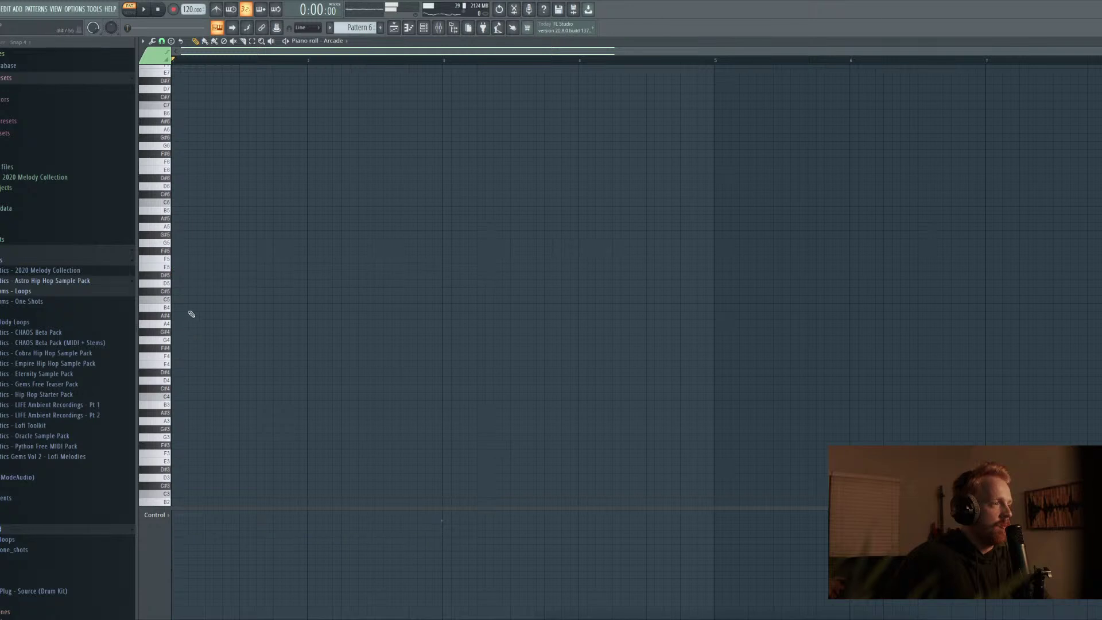
key("ctrl+alt+z")
key("ctrl+alt+z")
left_click(182, 308)
left_click_drag(192, 304, 192, 313)
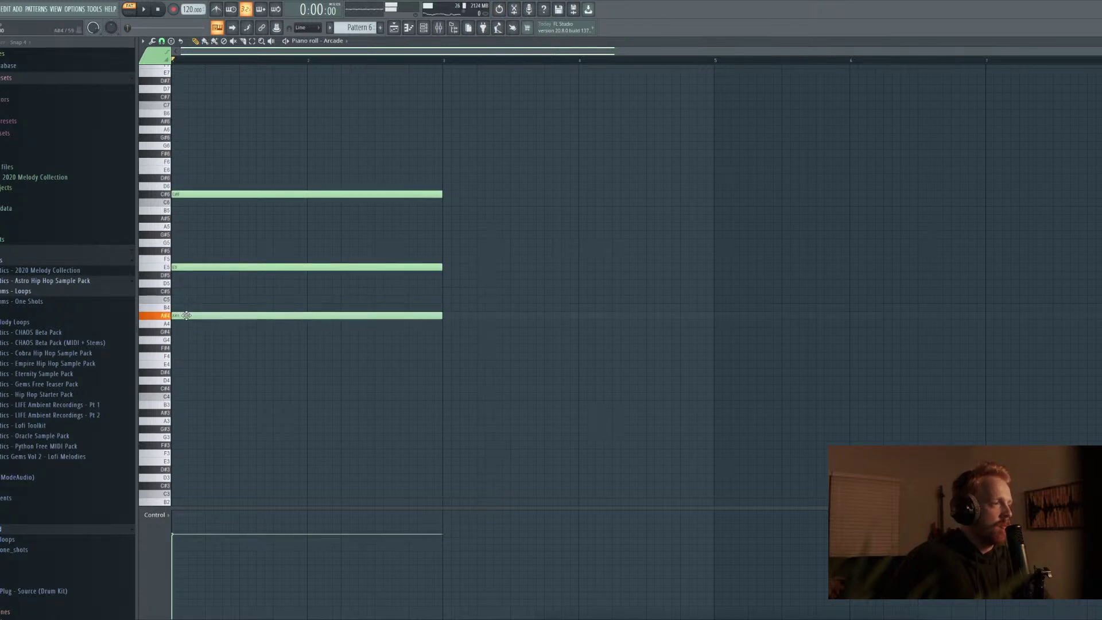
key("space")
right_click(222, 194)
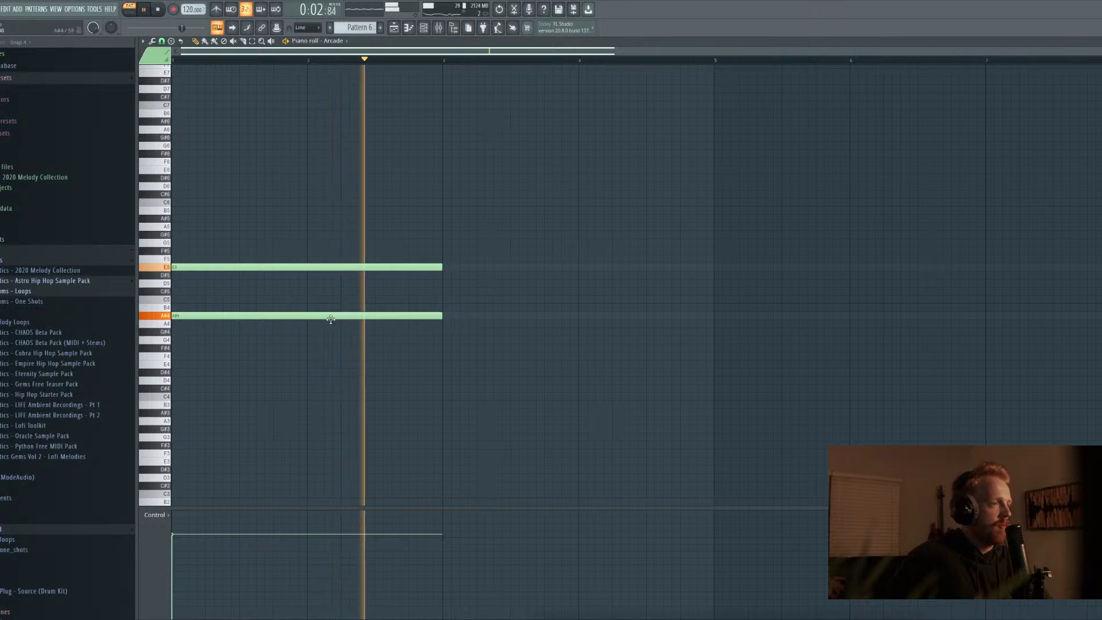
key("space")
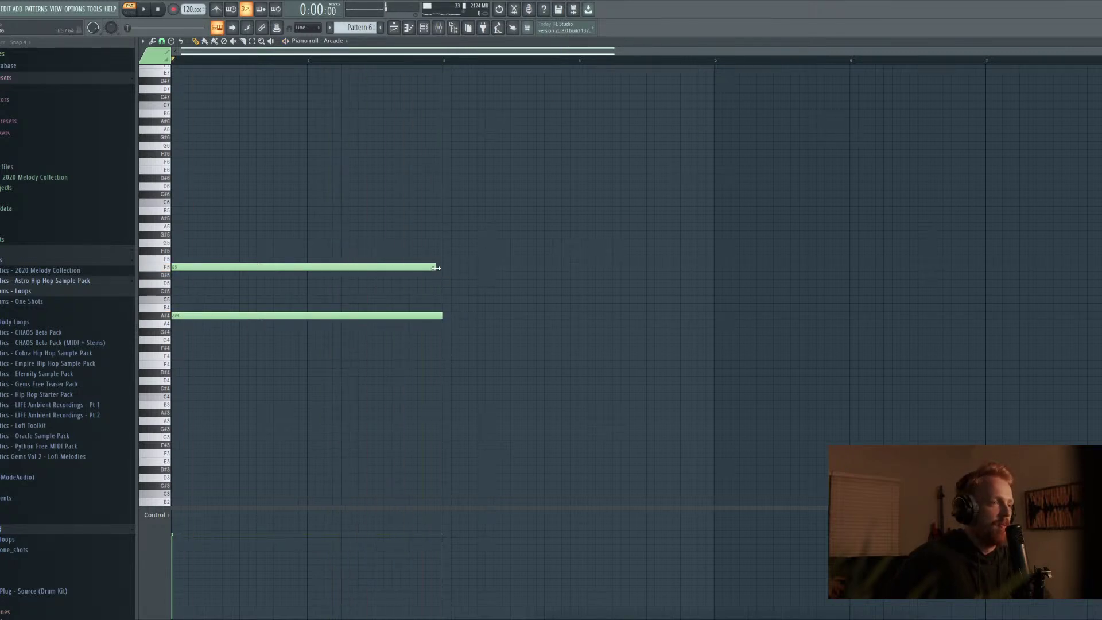
Open the Arcade channel's plugin and, while playing the pattern, lower Eternal Verb and slightly raise Warped Delay
key("Return")
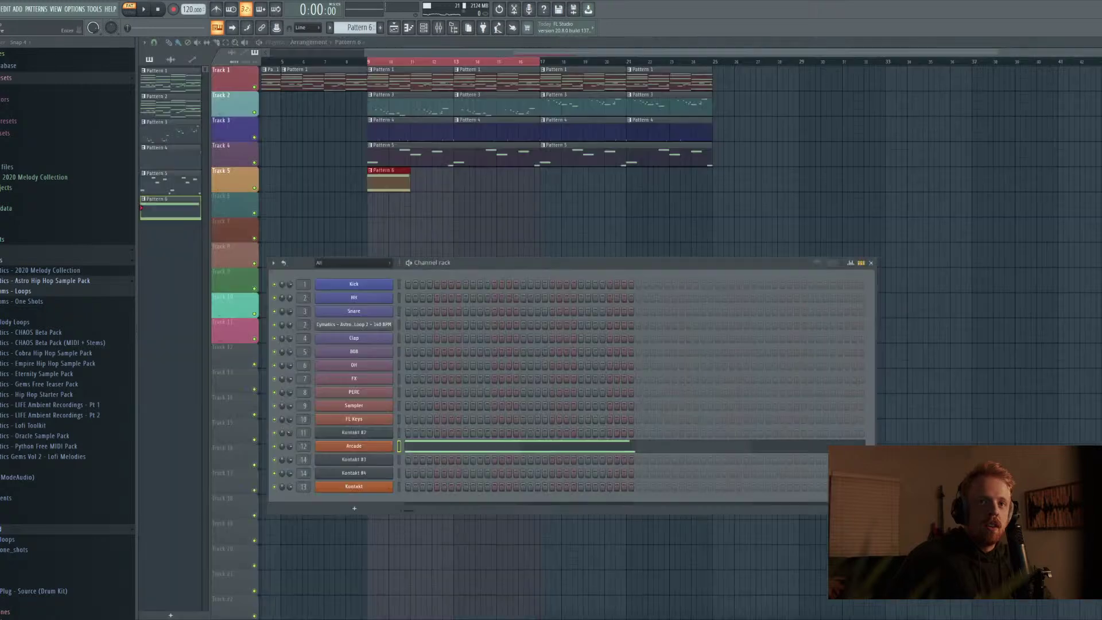
left_click(361, 441)
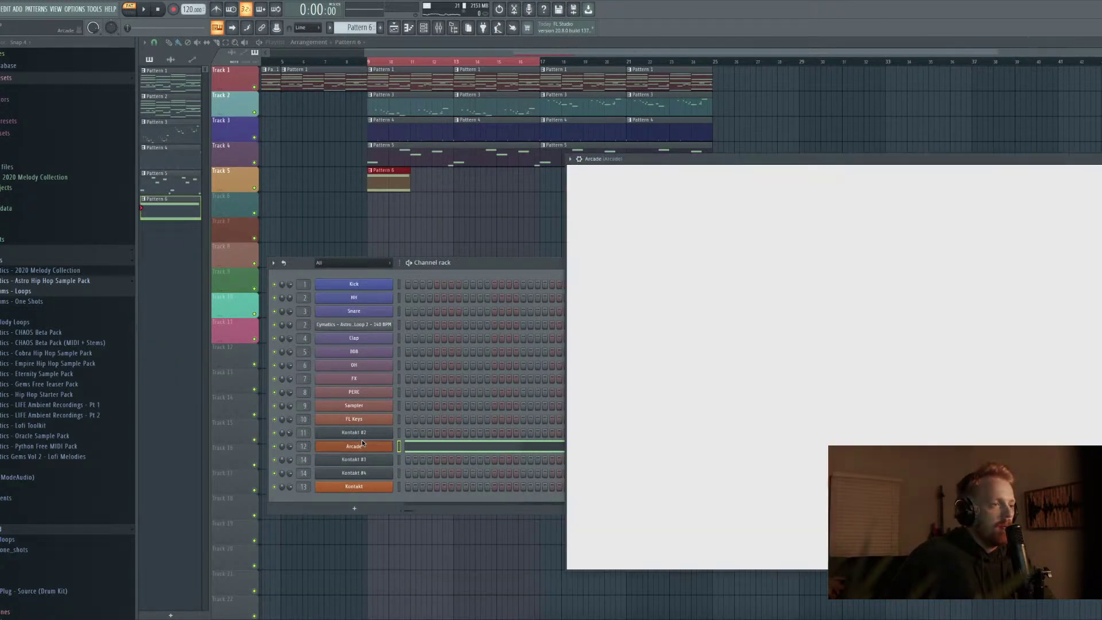
left_click_drag(938, 161, 761, 109)
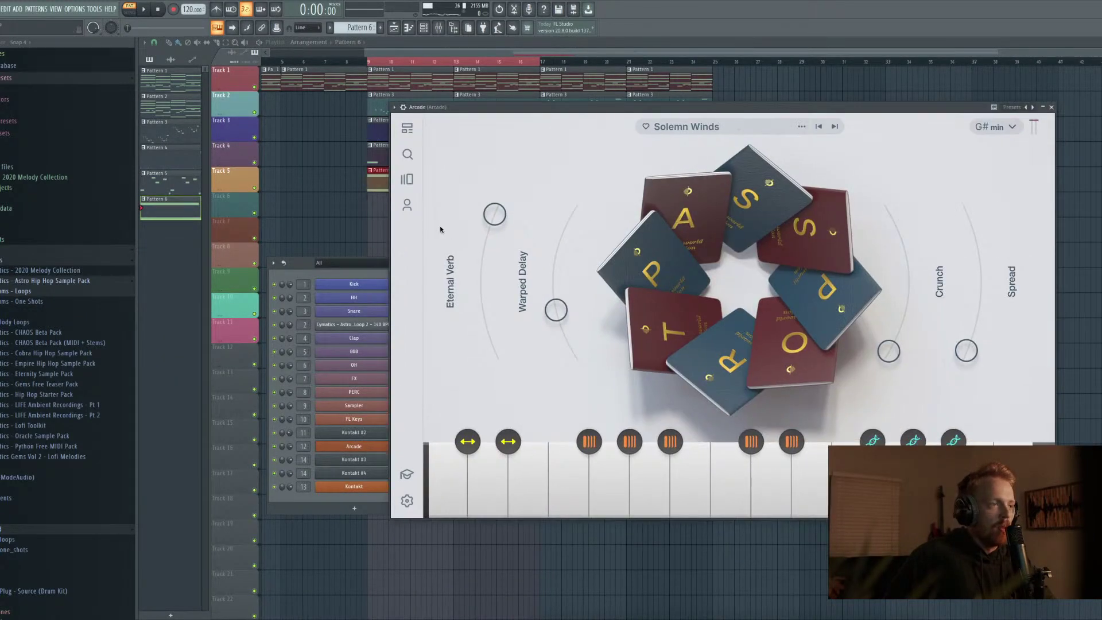
key("space")
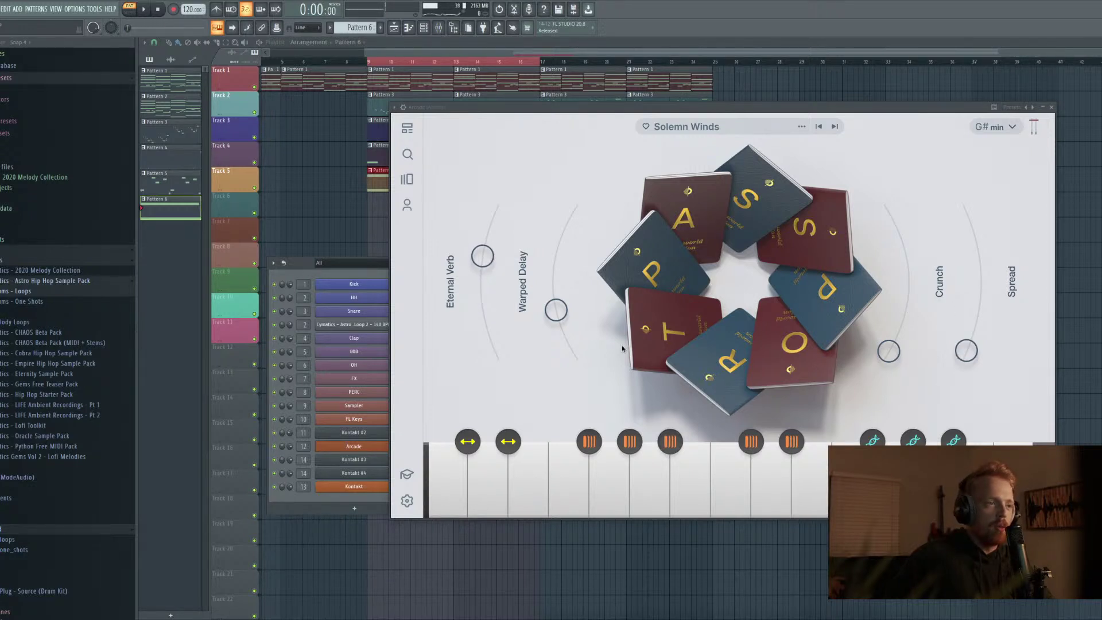
key("space")
left_click_drag(561, 312, 560, 324)
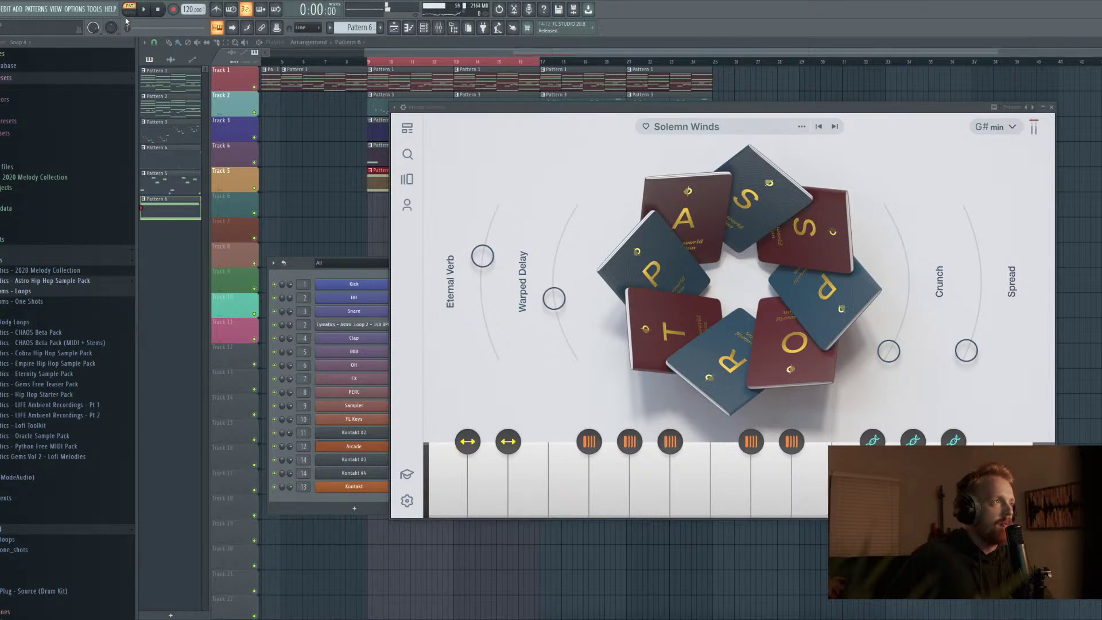
Switch to song playback to hear Solemn Winds against the beat, and close Arcade's window
key("l")
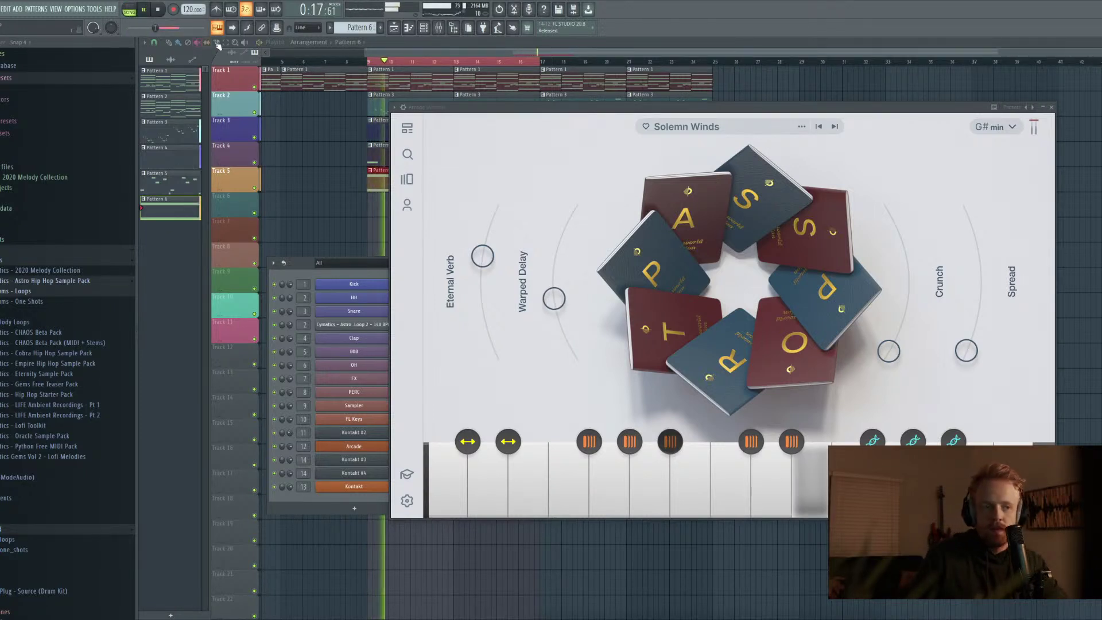
left_click(1048, 108)
key("space")
Delete the E5 note from Pattern 6's Arcade piano roll and change the A#4 note to a one-bar B4 note
left_click(517, 449)
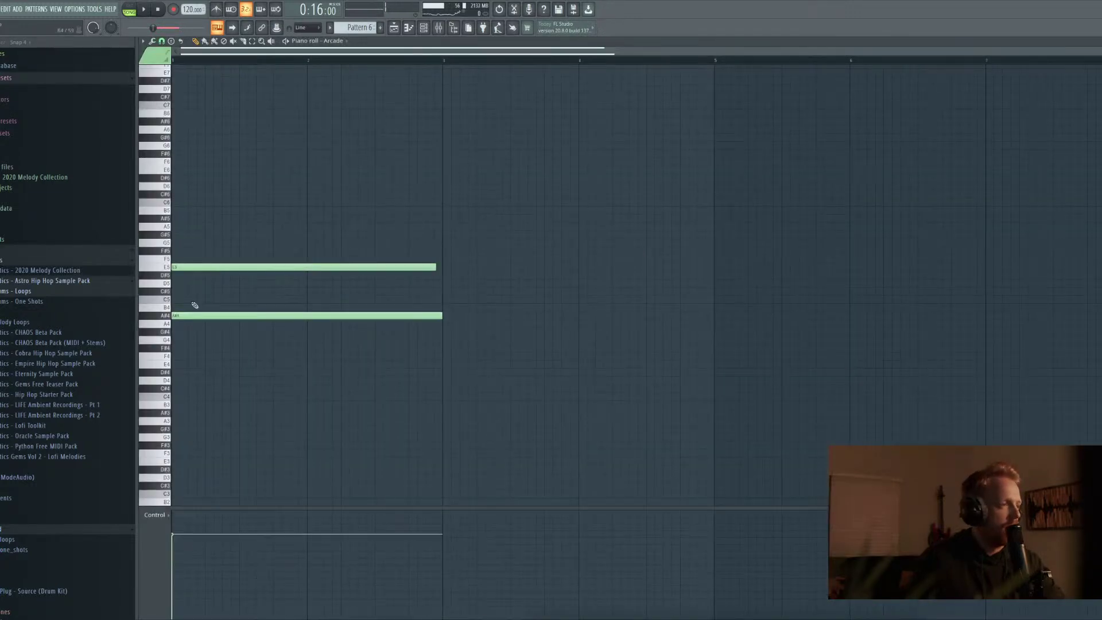
right_click(206, 269)
mouse_move(185, 314)
left_mouse_down()
mouse_move(182, 264)
mouse_move(172, 264)
mouse_move(171, 308)
left_mouse_up()
key("space")
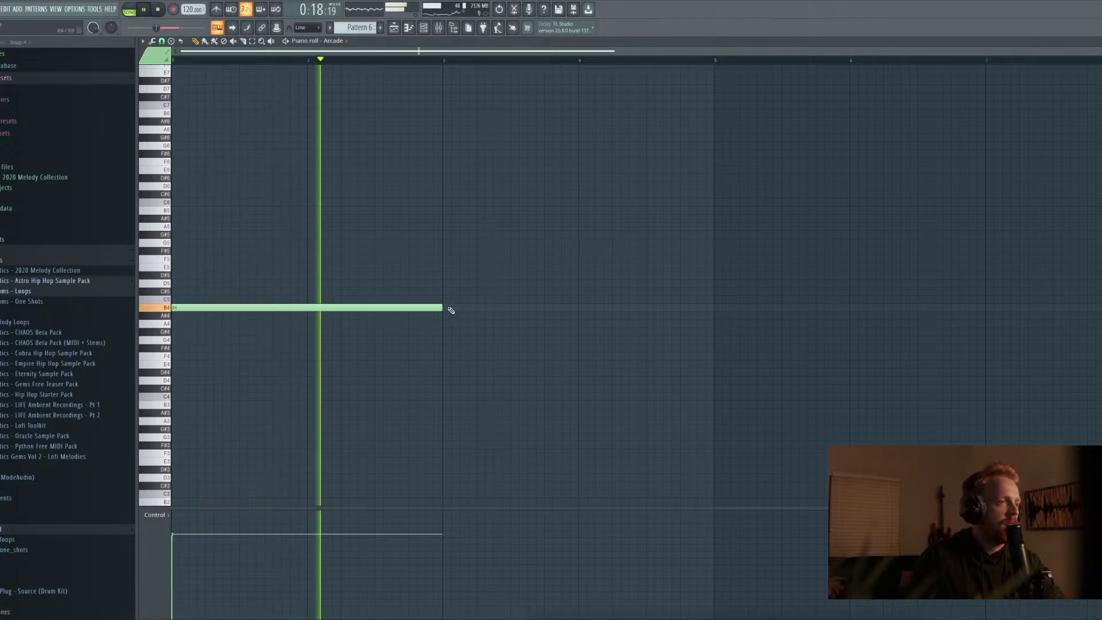
left_click_drag(443, 309, 307, 309)
key("space")
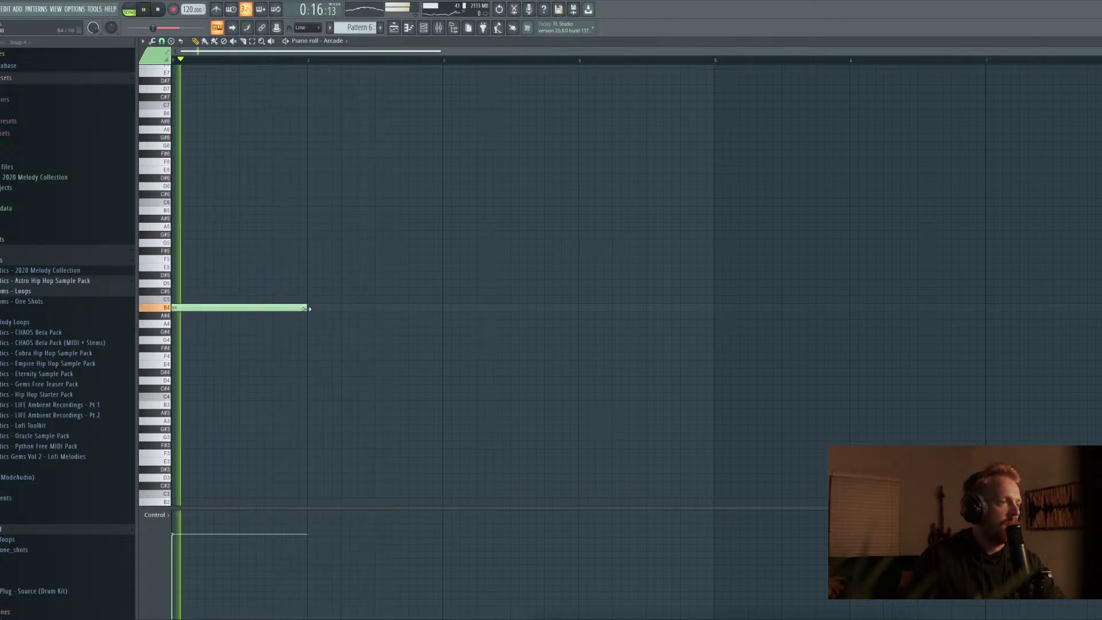
Add a C6 note at the start of bar 1, shorten it to about a fifth of a bar, and play it
mouse_move(223, 252)
left_mouse_down()
mouse_move(172, 241)
mouse_move(150, 205)
left_mouse_up()
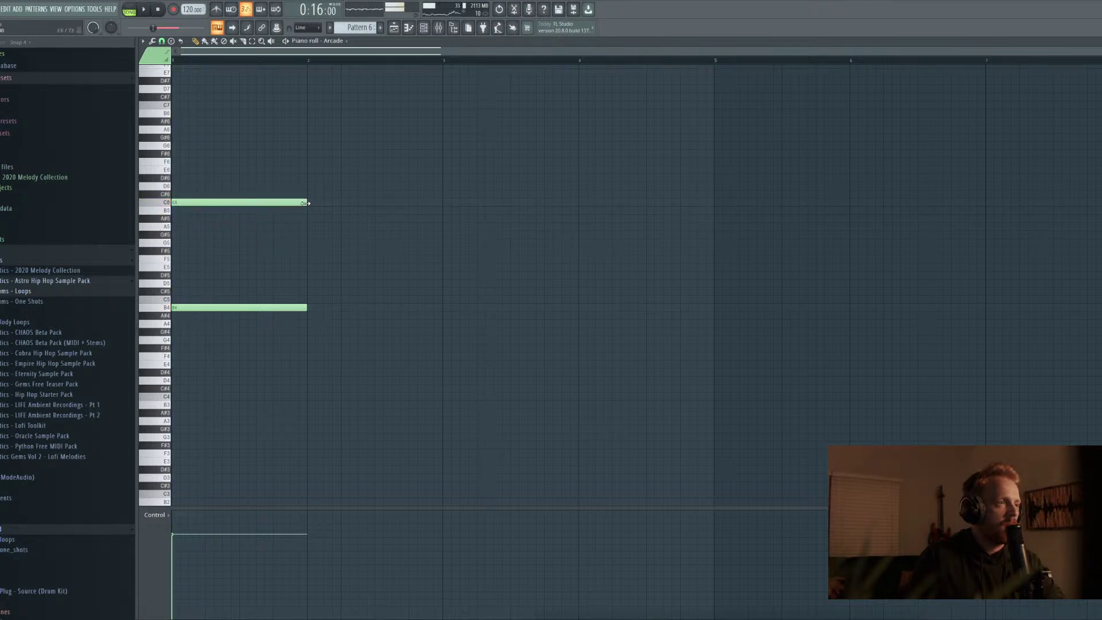
key("space")
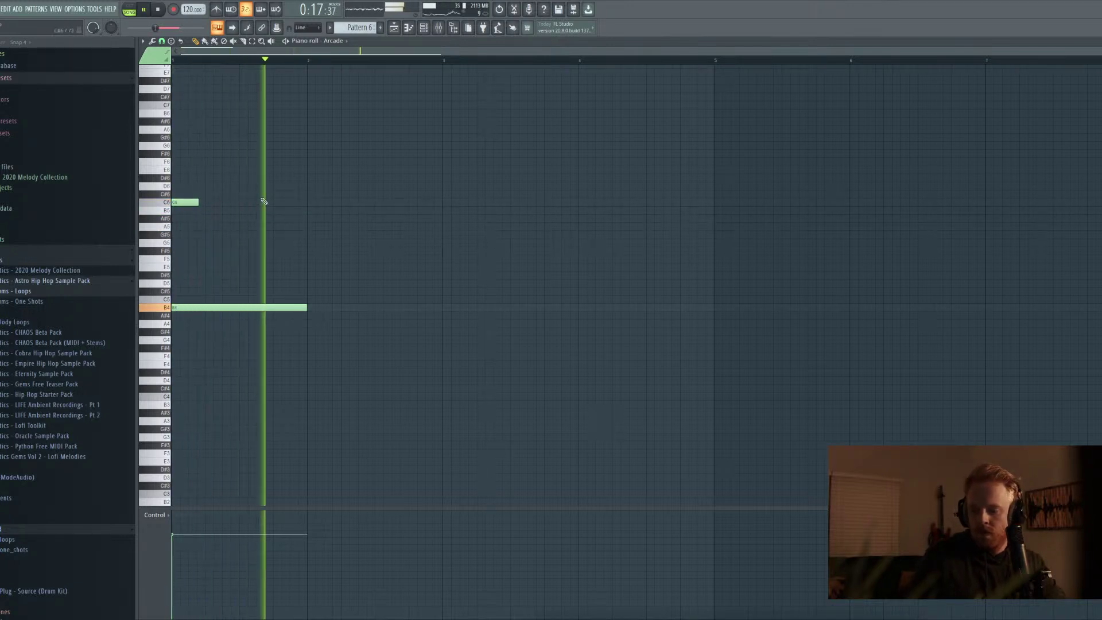
key("space")
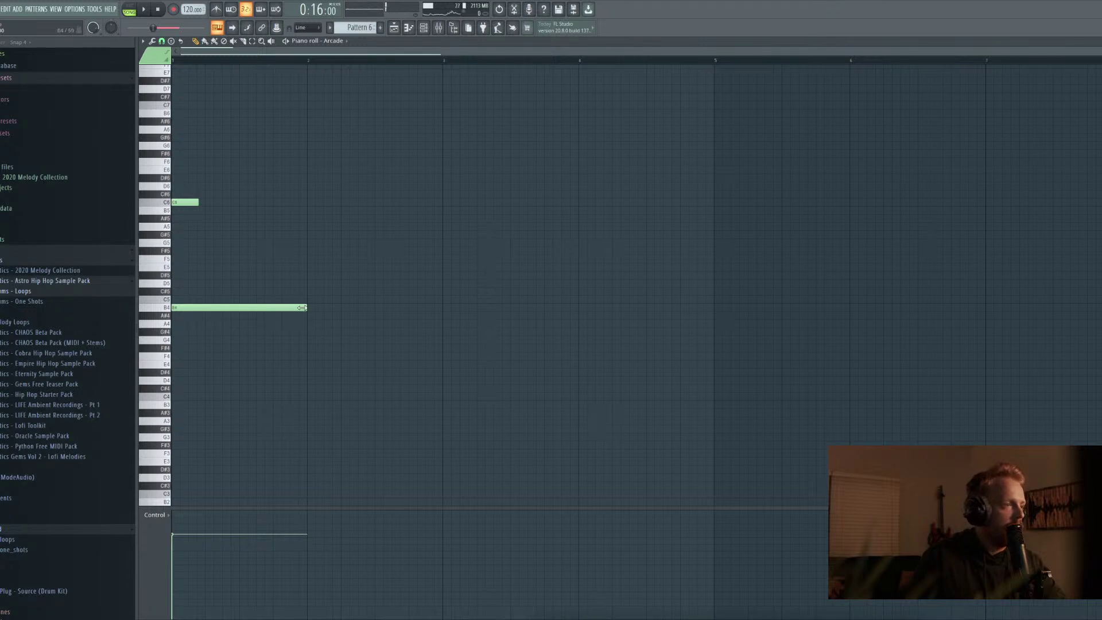
Move the B4 note to E4, audition it lengthened to two bars, and delete it
left_click_drag(272, 307, 242, 365)
key("space")
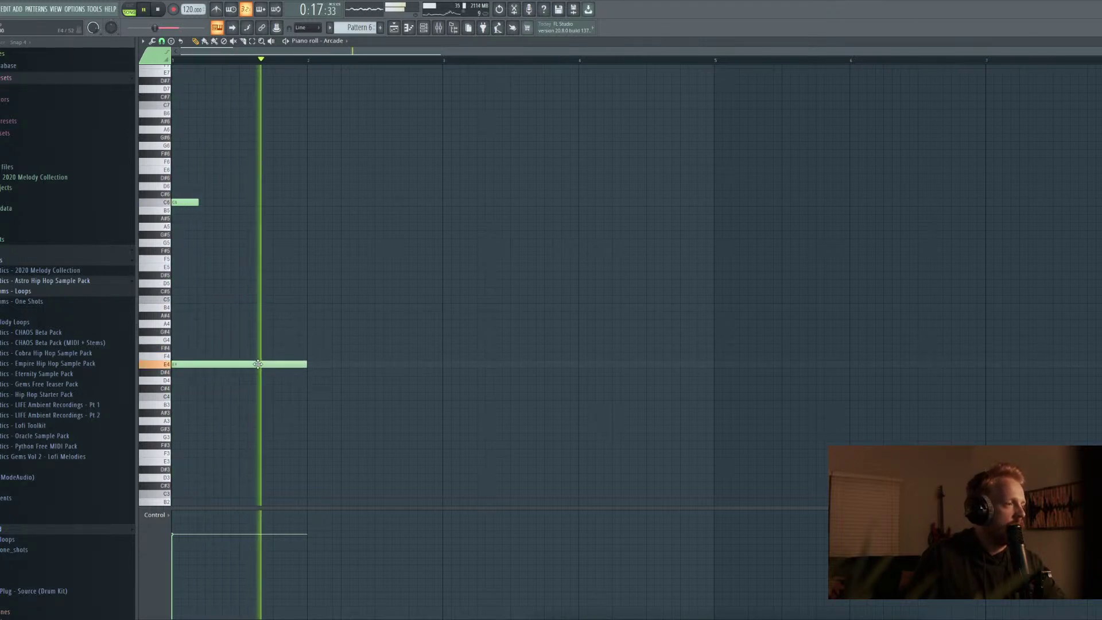
left_click_drag(305, 364, 442, 359)
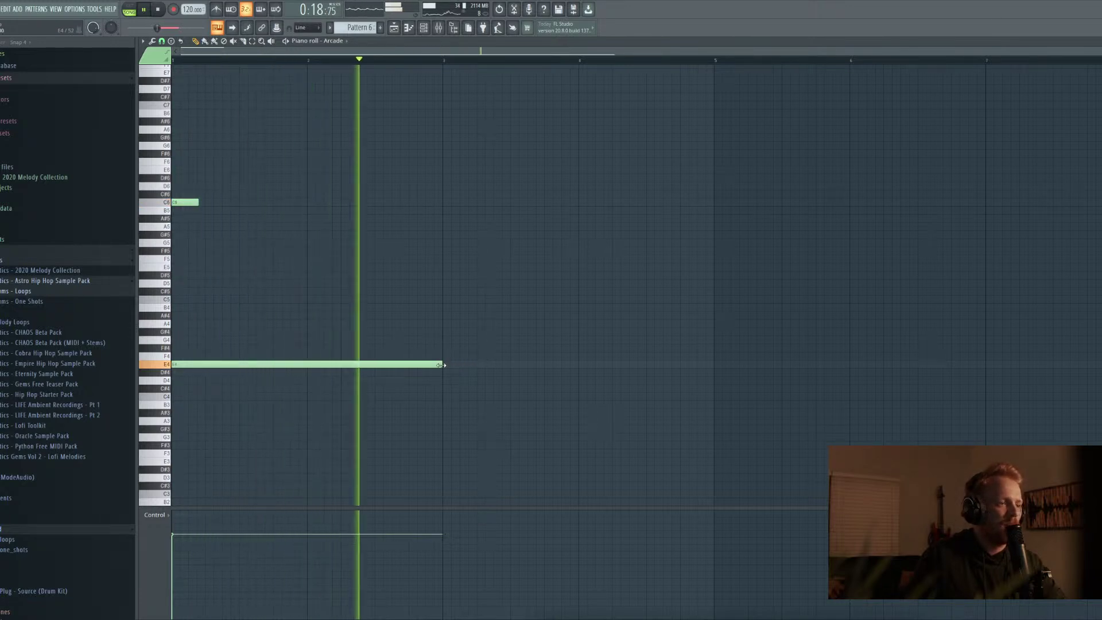
key("space")
right_click(182, 363)
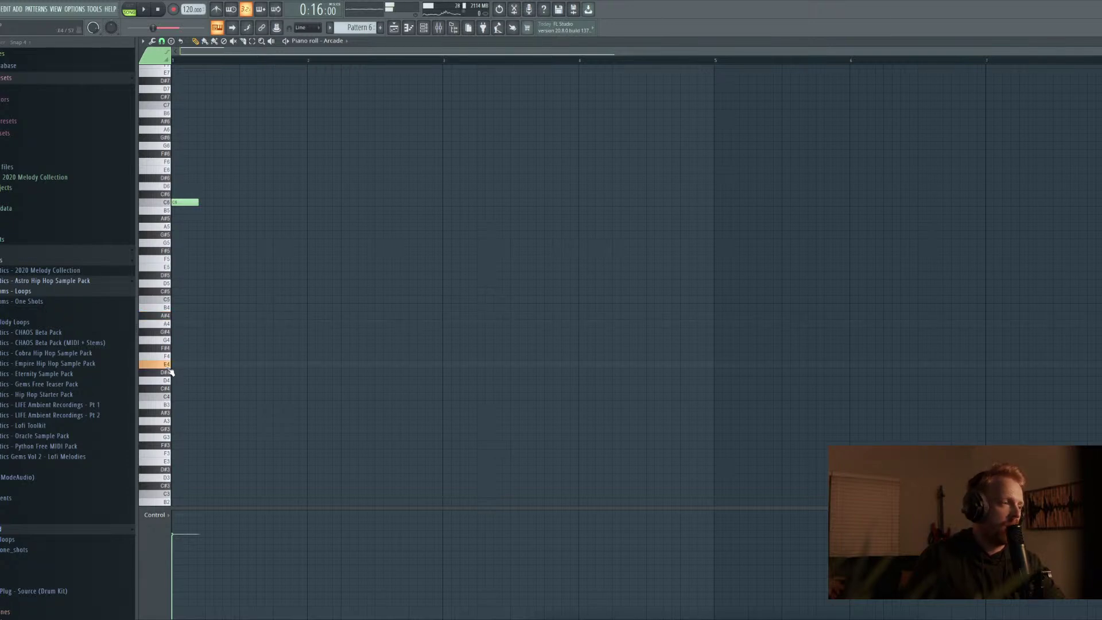
Add an E5 note lasting one bar at the start of Pattern 6 and play the arrangement from bar 9
left_click(186, 269)
key("space")
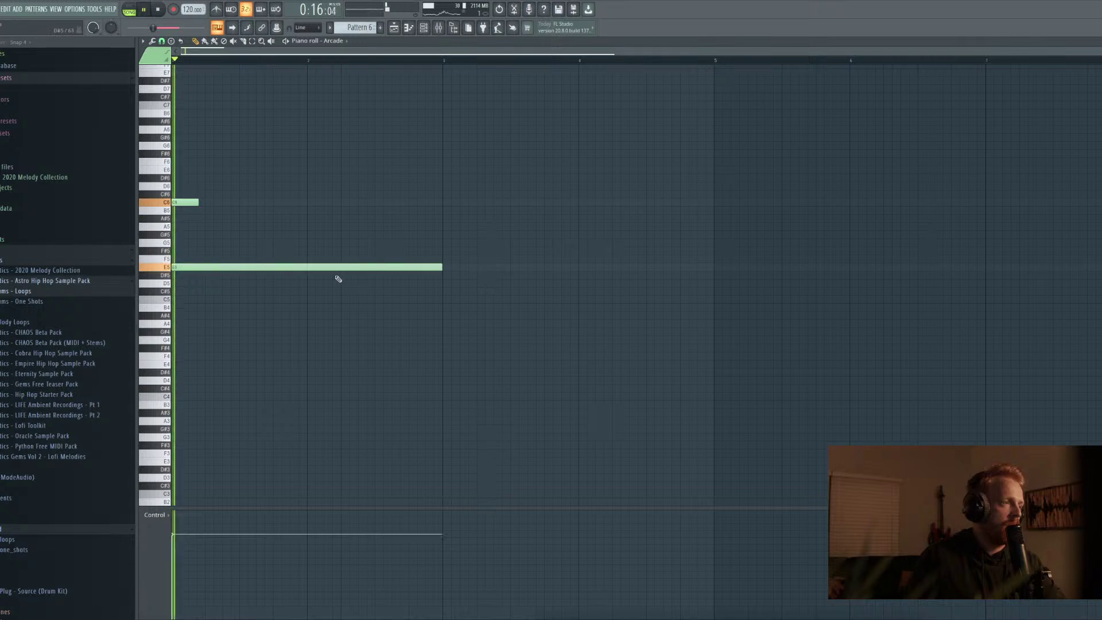
left_click_drag(449, 268, 308, 278)
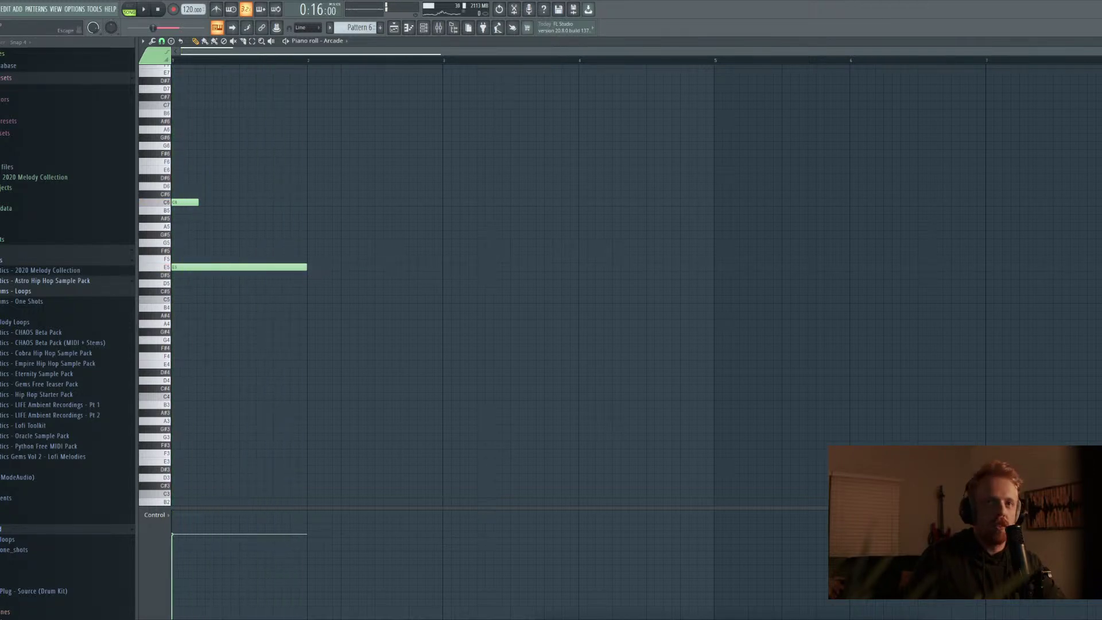
key("Escape")
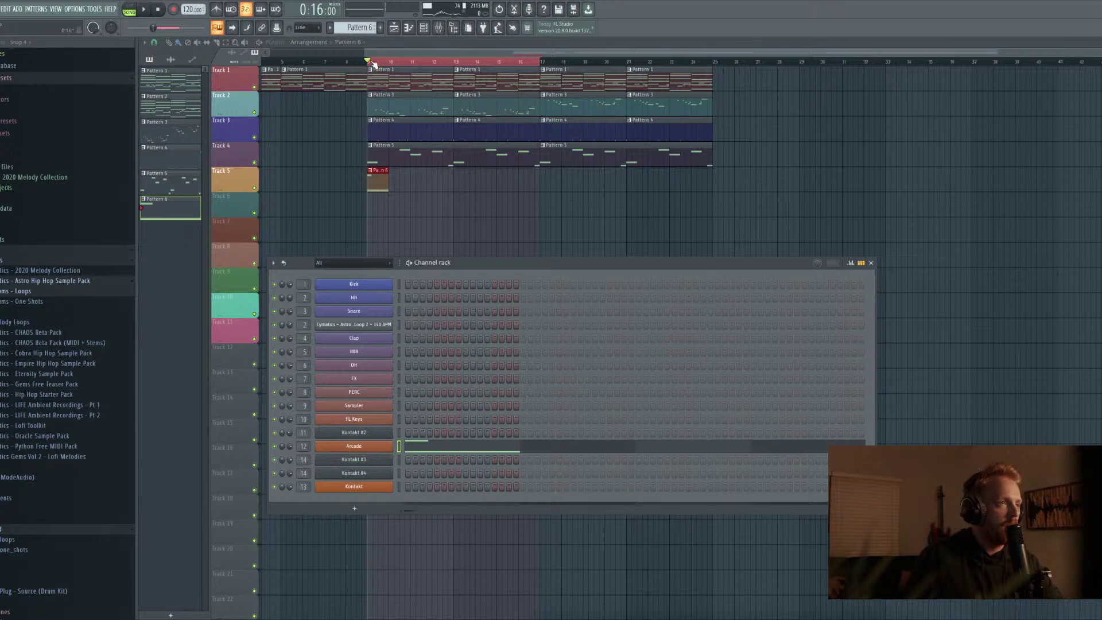
key("space")
key("F6")
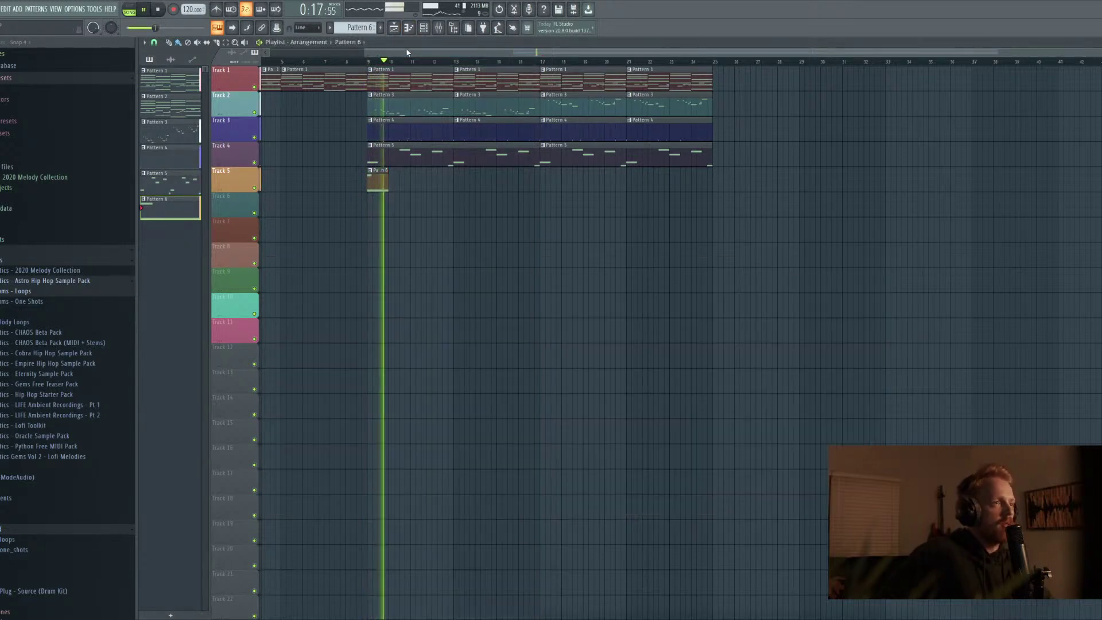
key("space")
Remove the E5 note from Pattern 6, leaving only the short C6 note, and play the arrangement from bar 9
double_click(383, 187)
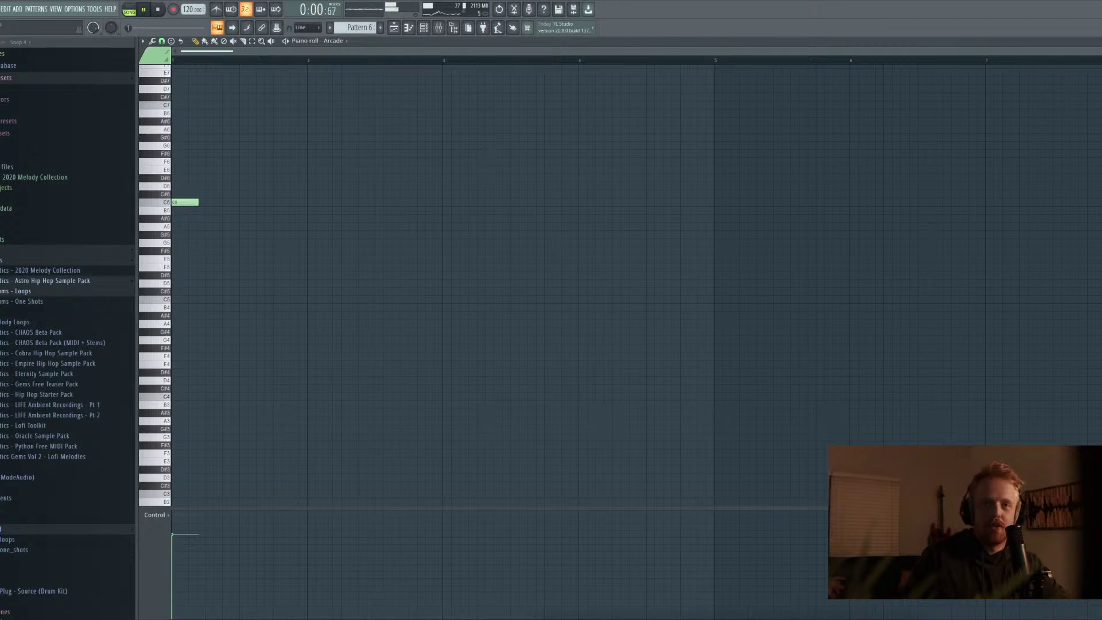
key("Escape")
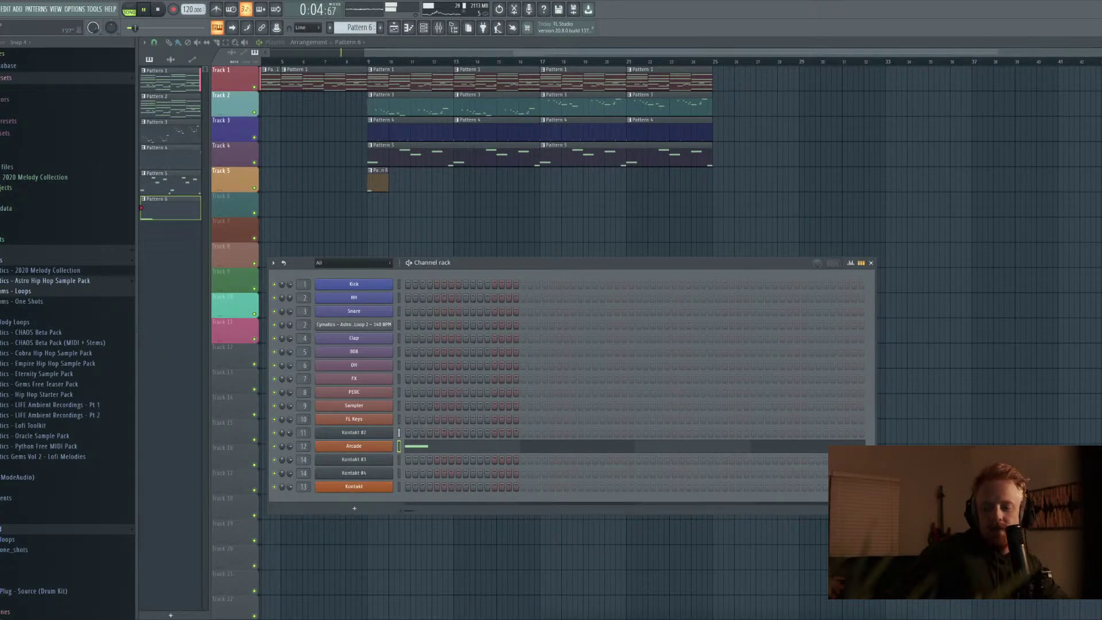
left_click(365, 62)
key("space")
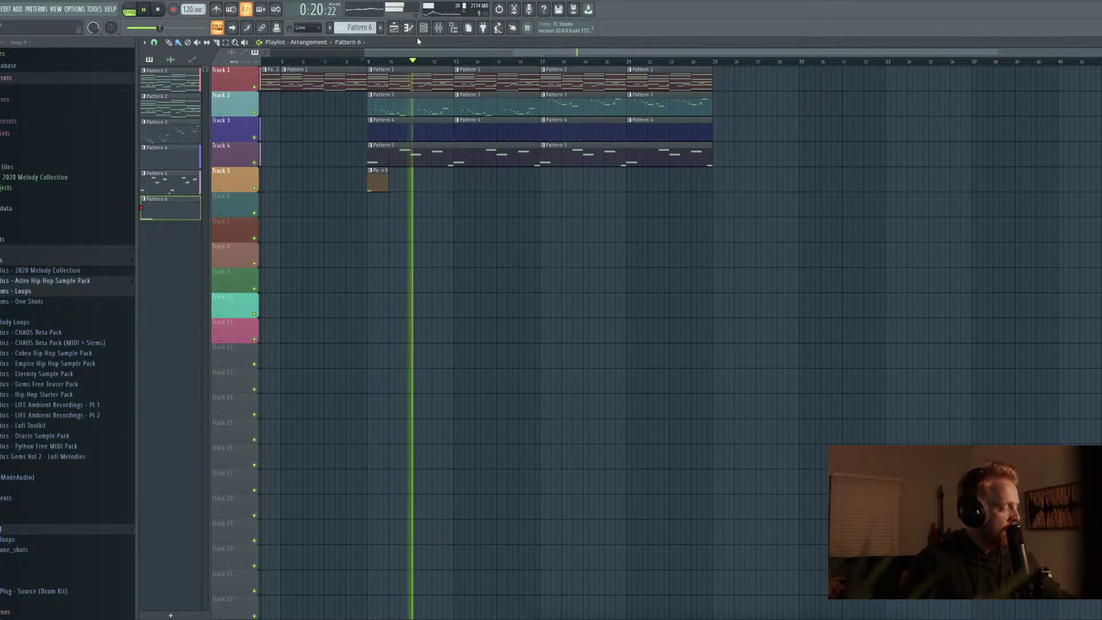
Place a second Pattern 6 clip on Track 5 at bar 17, leaving bar 13 empty
left_click(458, 178)
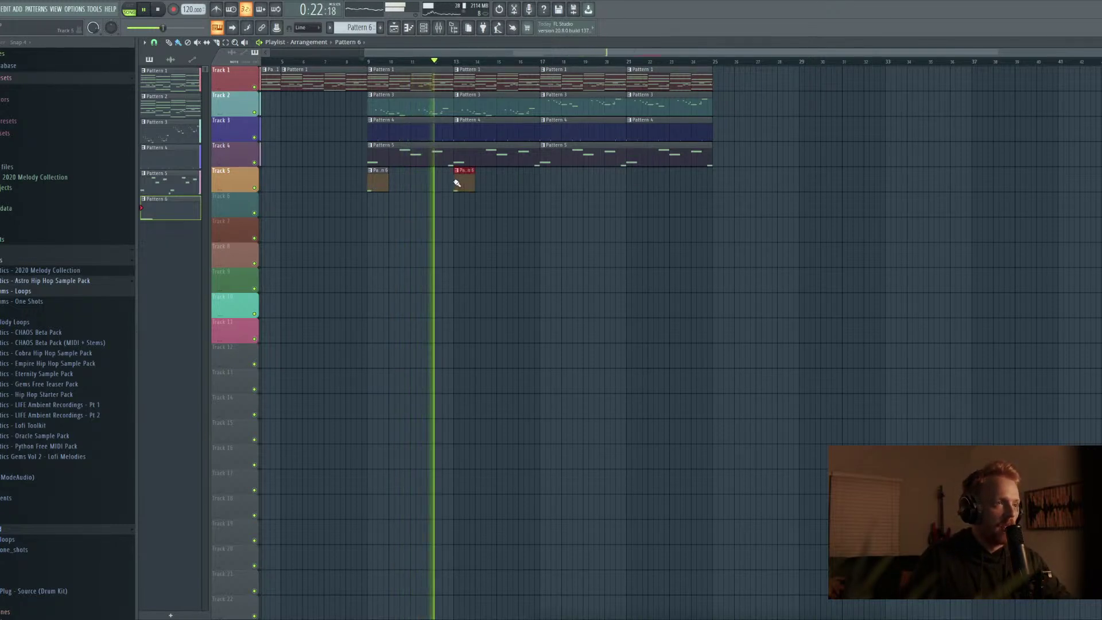
right_click(467, 183)
left_click(547, 180)
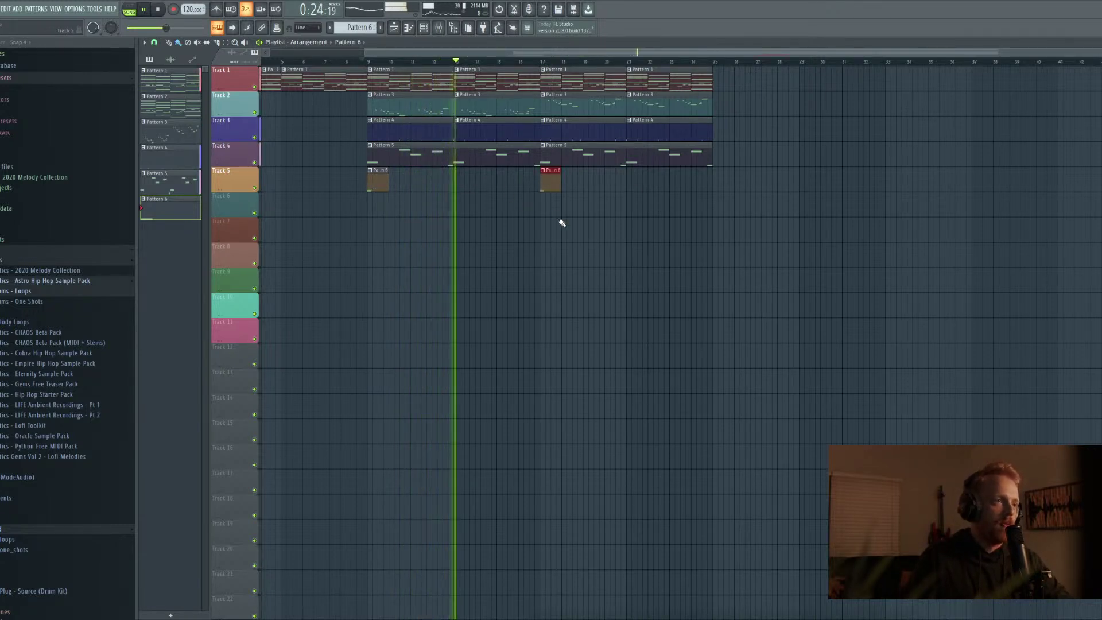
Add Fruity Reeverb 2 to the Kontakt #3 mixer track and play the arrangement from bar 9
left_click(439, 27)
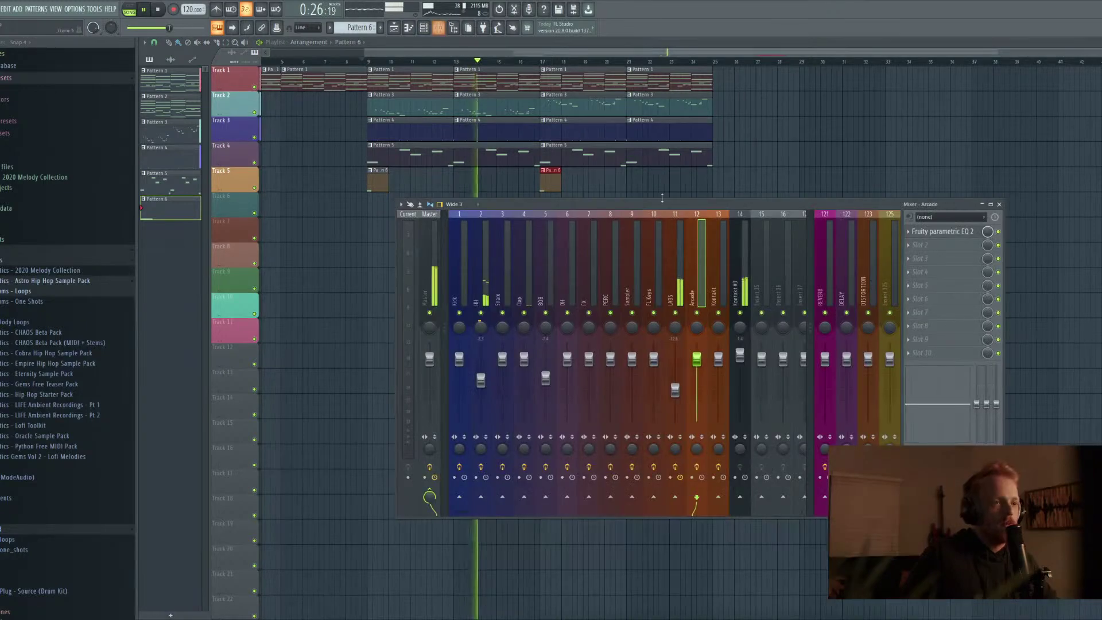
left_click(738, 318)
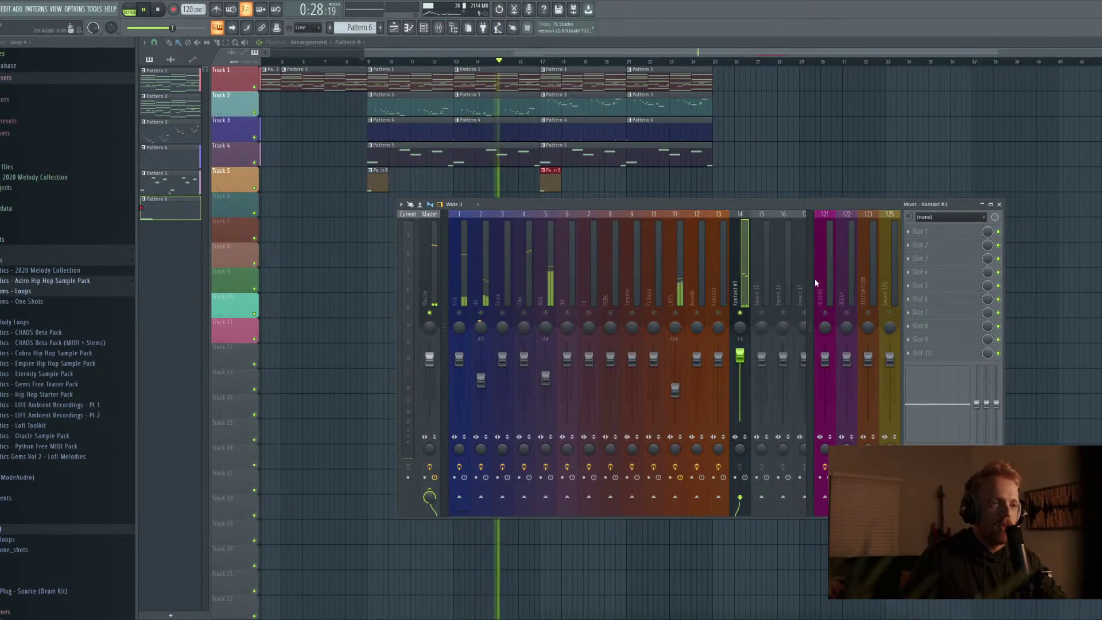
key("space")
left_click(917, 232)
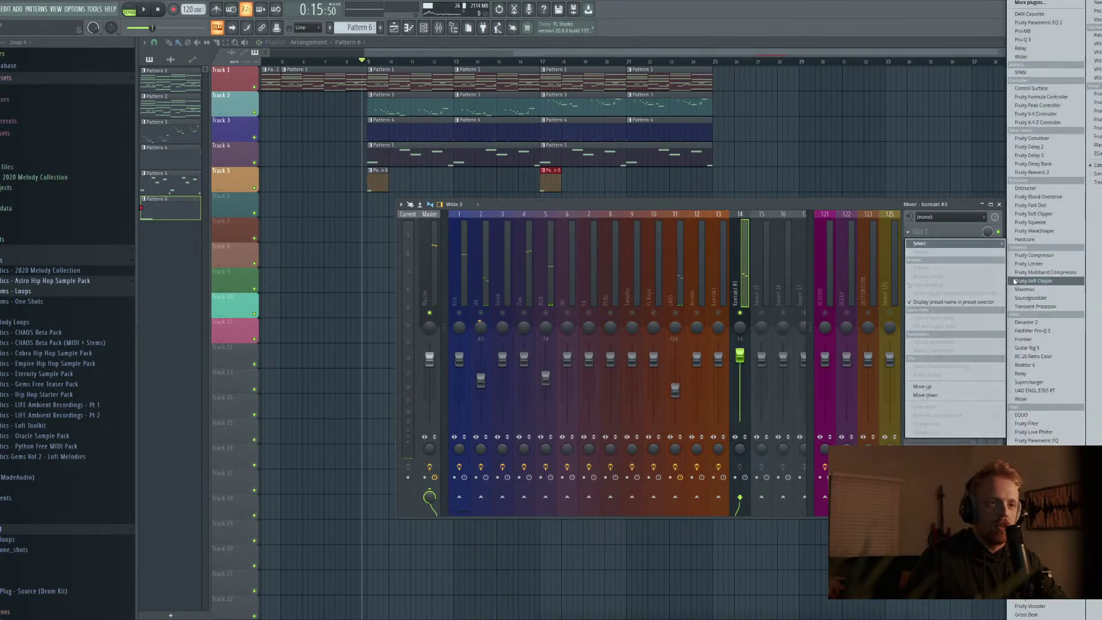
left_click(1031, 172)
key("space")
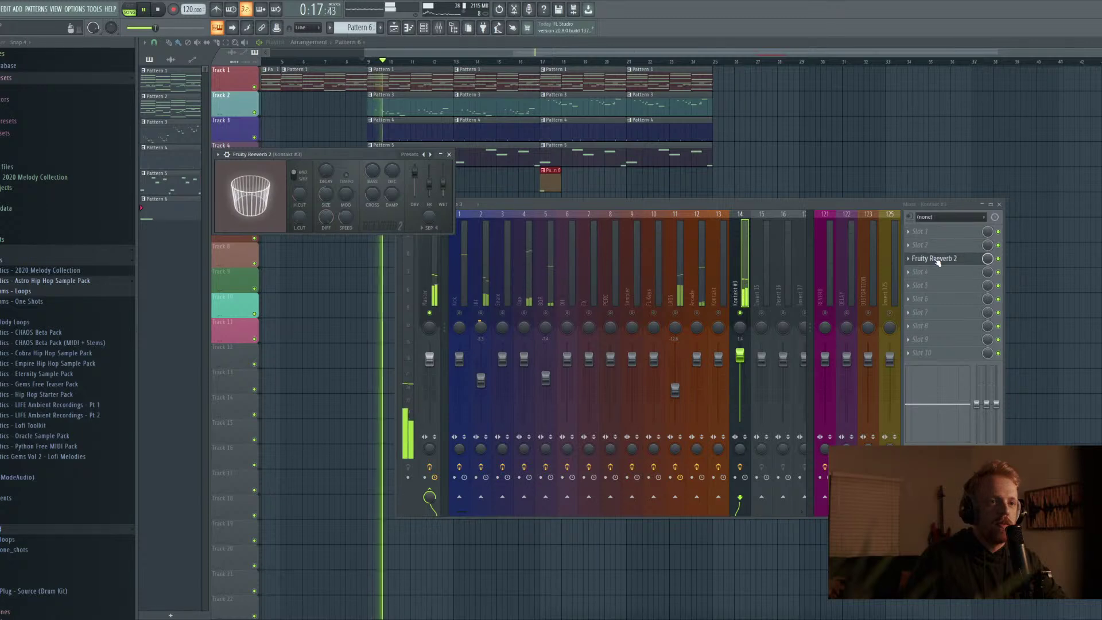
Add RC-20 Retro Color to the Kontakt #3 mixer track, disable its noise, slightly raise its upper cut, and audition the sound
left_click(924, 232)
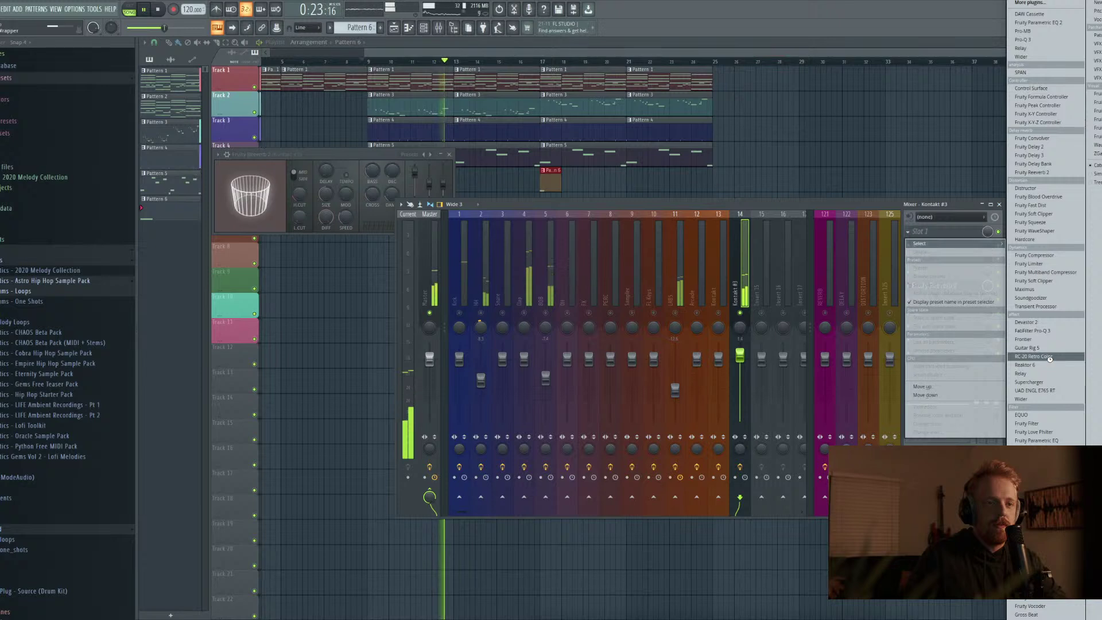
left_click(1033, 356)
key("space")
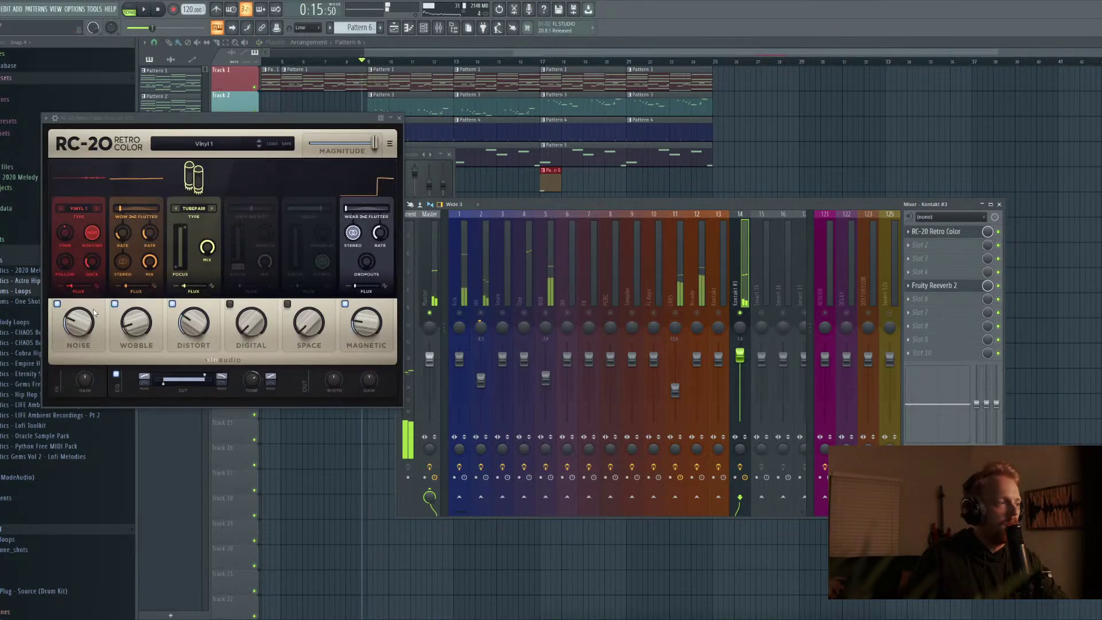
left_click(58, 304)
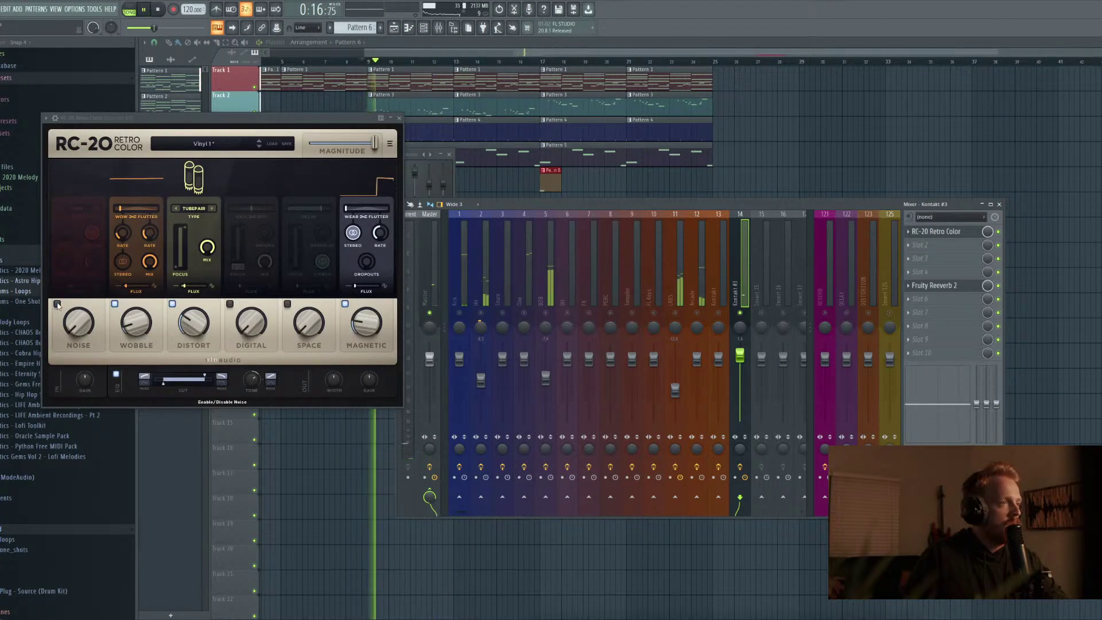
left_click_drag(202, 376, 208, 376)
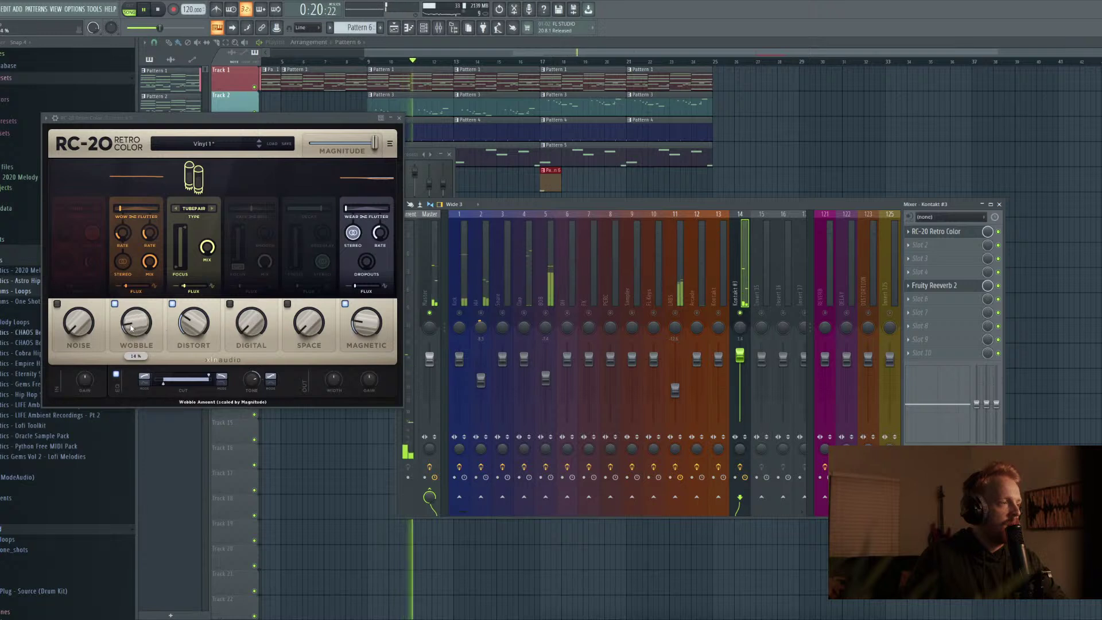
left_click(395, 120)
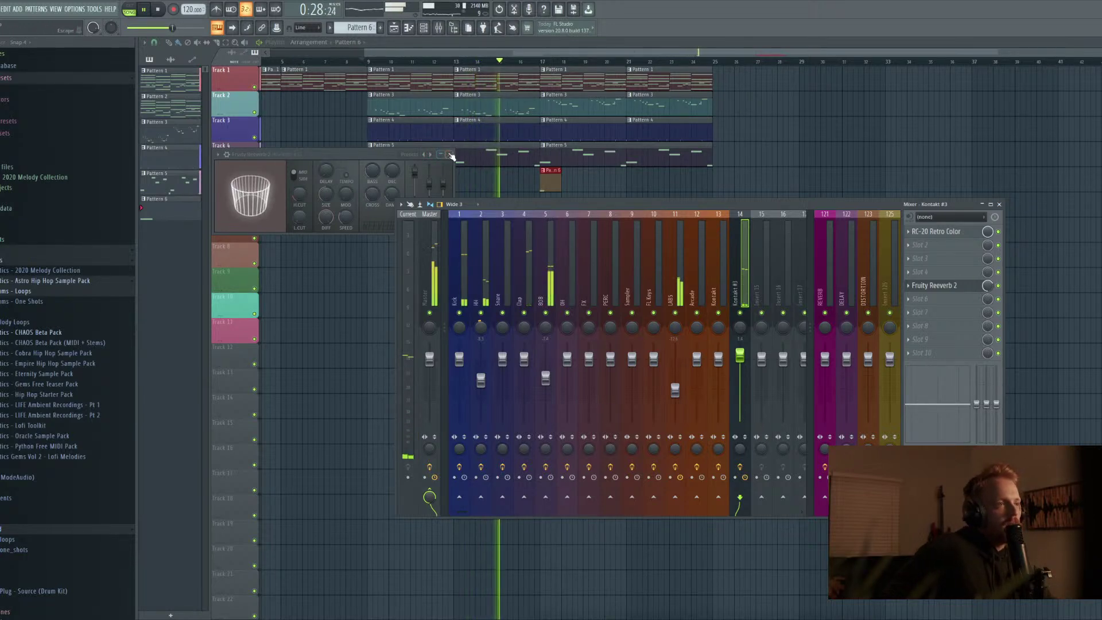
left_click(450, 155)
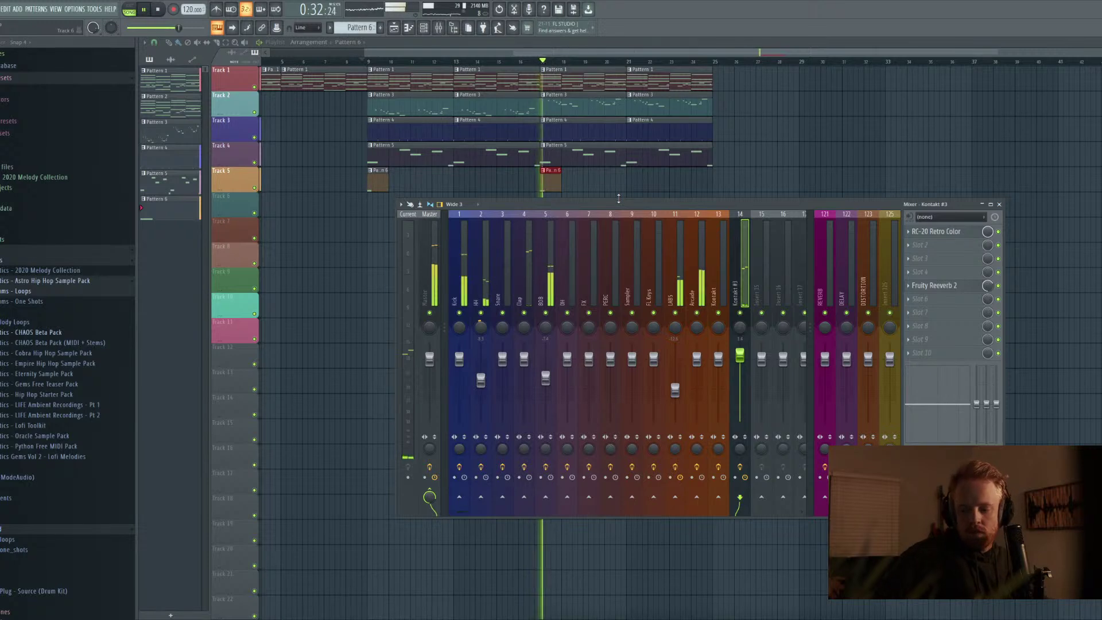
key("space")
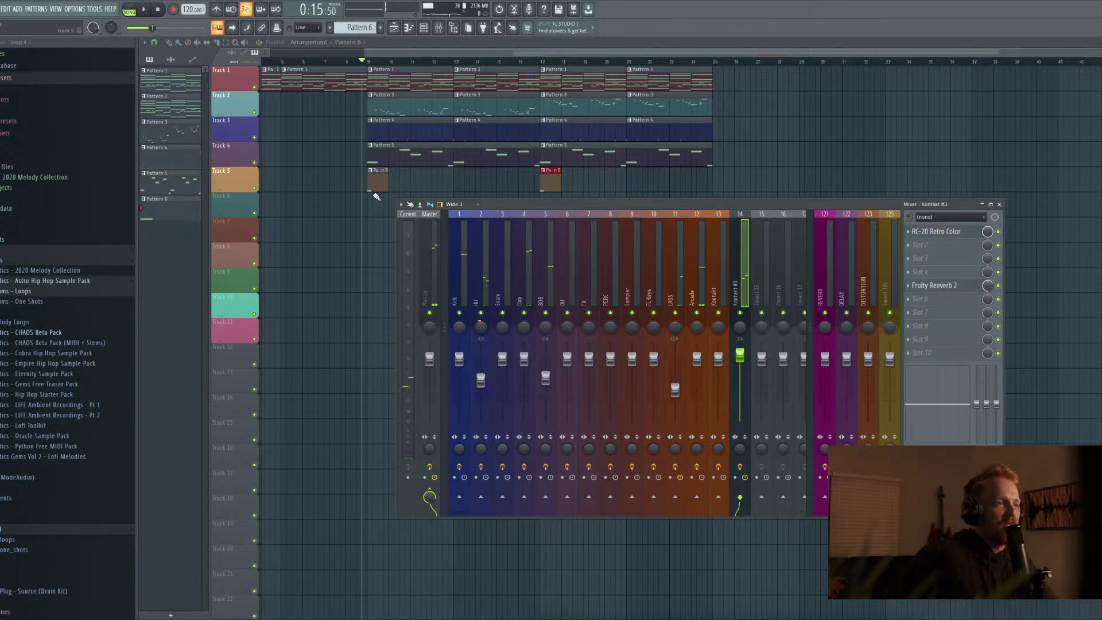
Find the mixer track assigned to the Arcade instrument and lower its volume to roughly the level of the LABS track
double_click(379, 190)
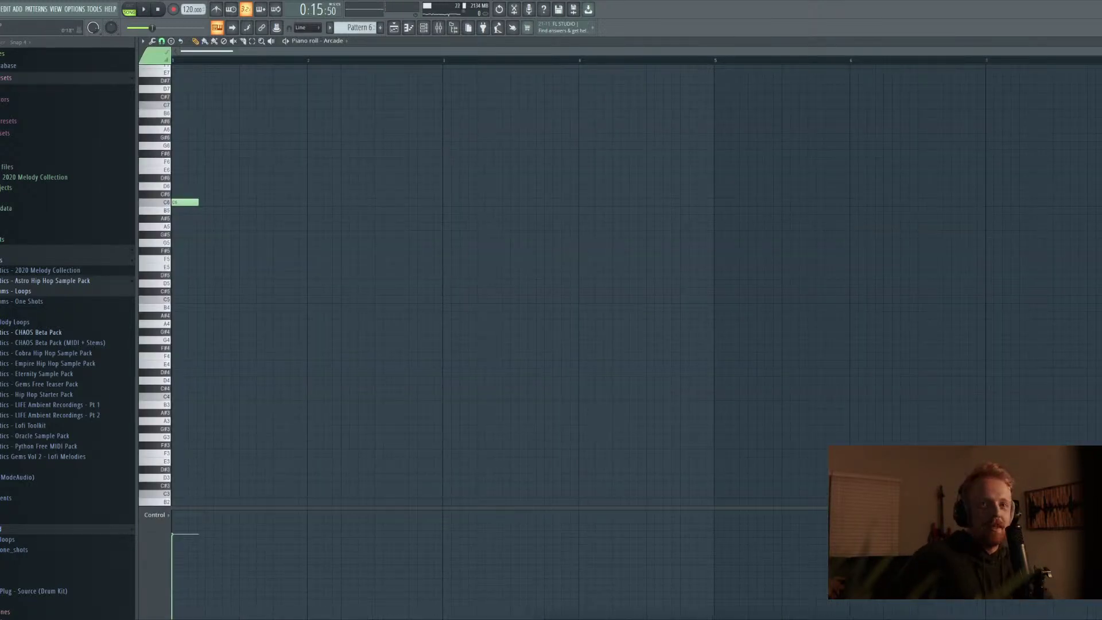
key("F7")
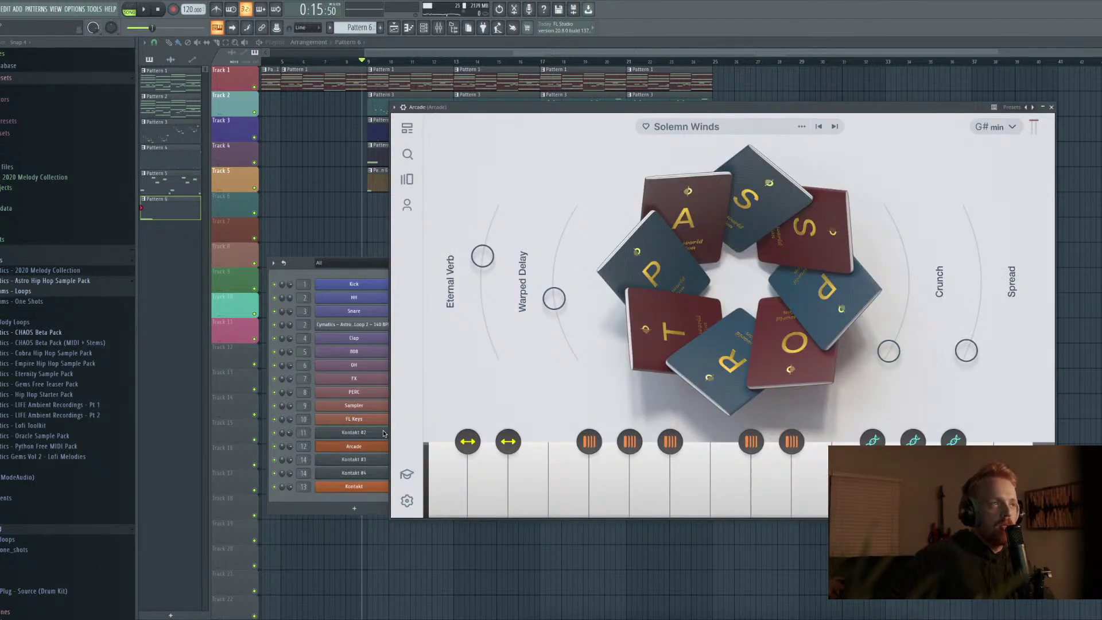
left_click(404, 107)
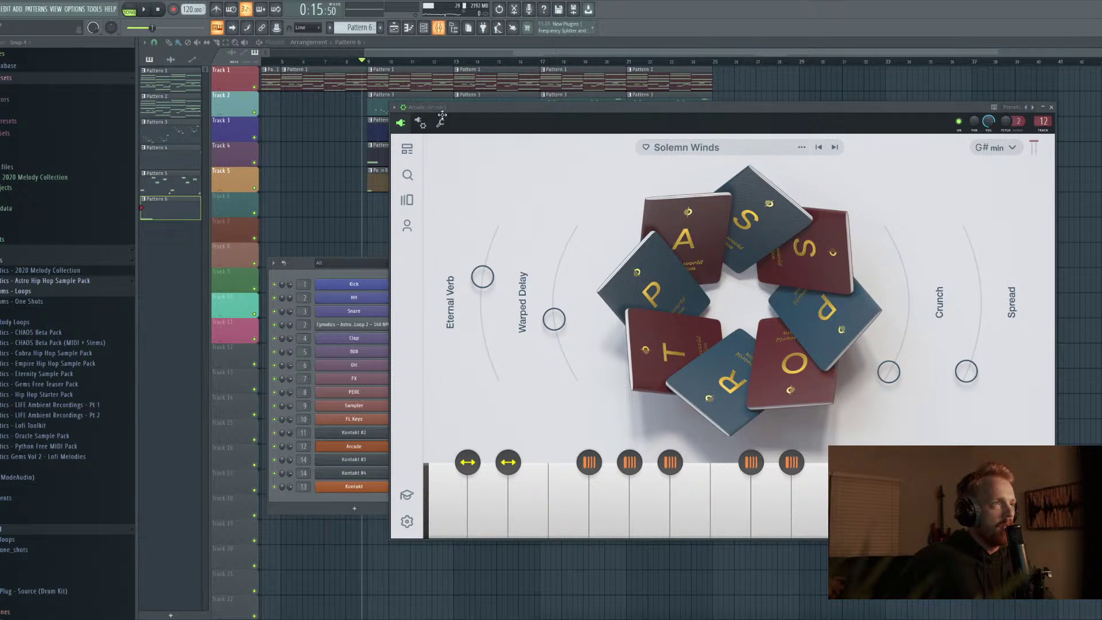
left_click(1051, 107)
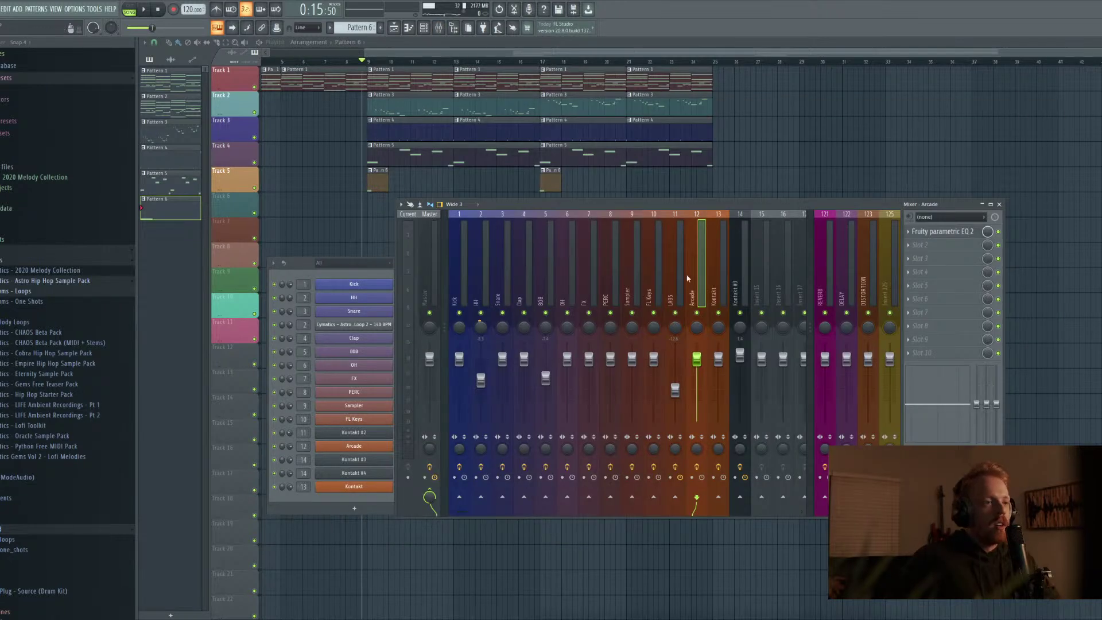
key("space")
left_click_drag(696, 359, 697, 386)
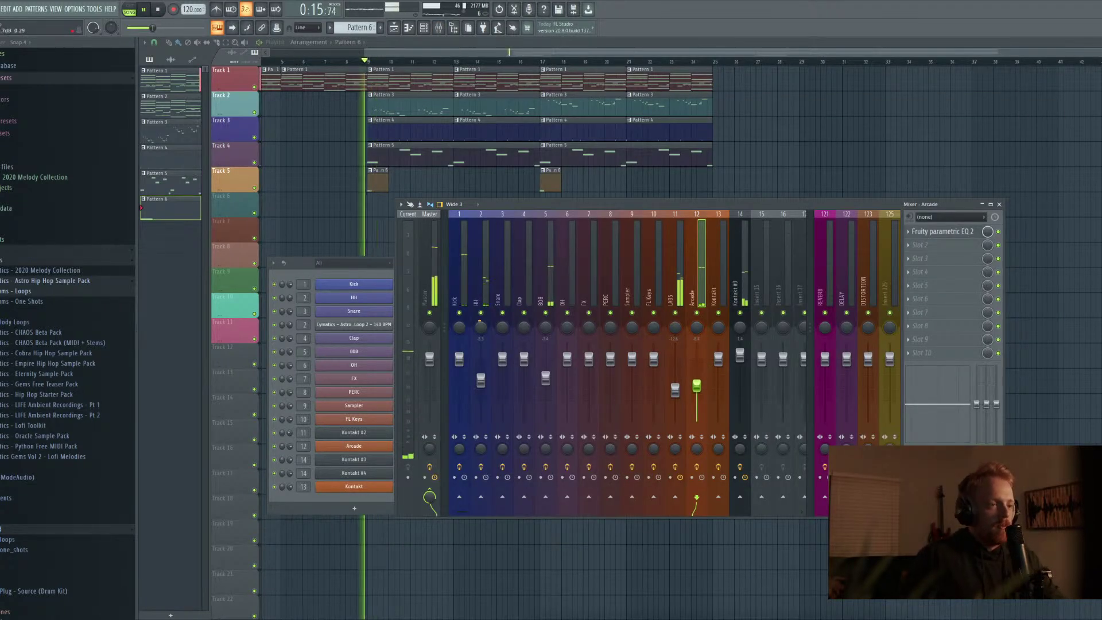
key("space")
Shift both Pattern 6 clips on Track 5 slightly earlier, so they start just before bars 9 and 17
scroll(362, 183, "up", 3)
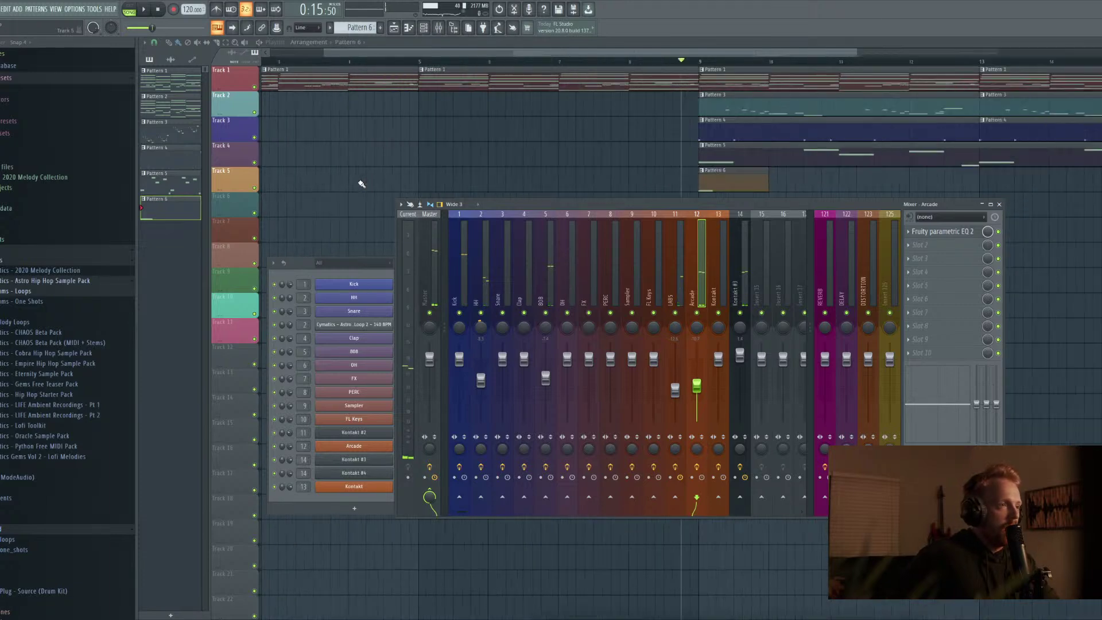
scroll(657, 178, "up", 4)
left_click(641, 183)
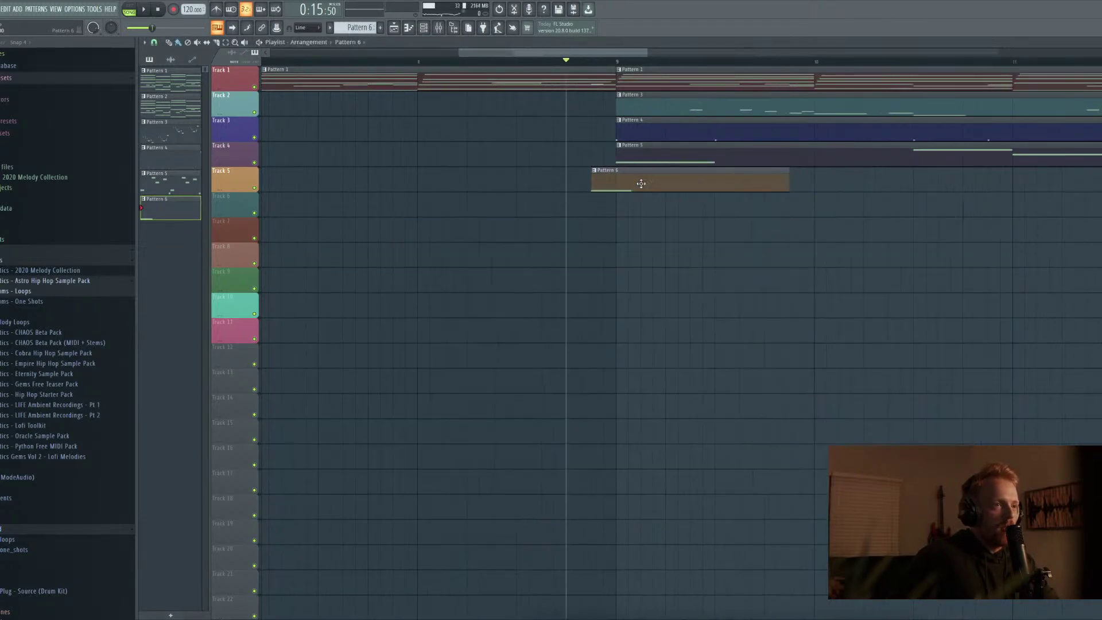
key("space")
left_click_drag(640, 184, 732, 185)
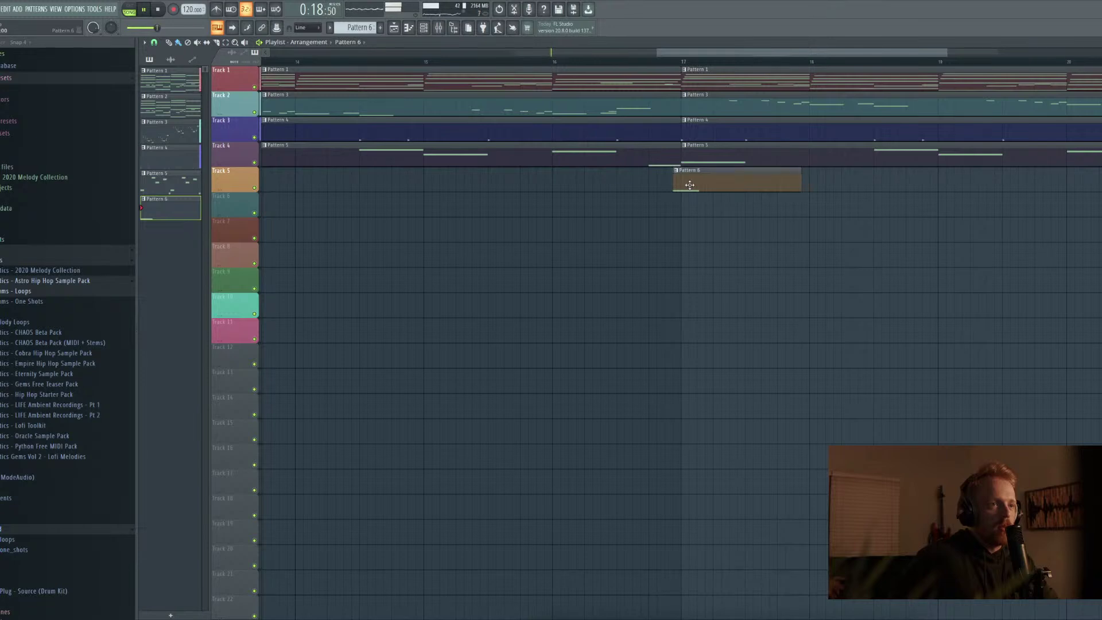
scroll(700, 208, "down", 4)
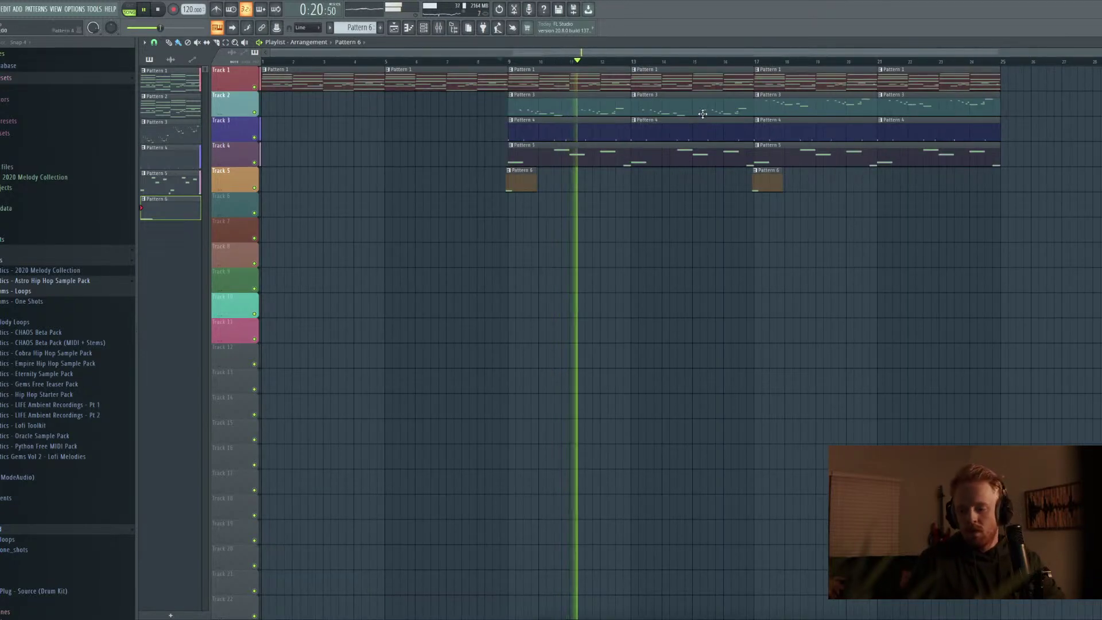
Lower the HH mixer track's volume a little further while the arrangement plays
left_click(439, 29)
left_click_drag(481, 380, 481, 392)
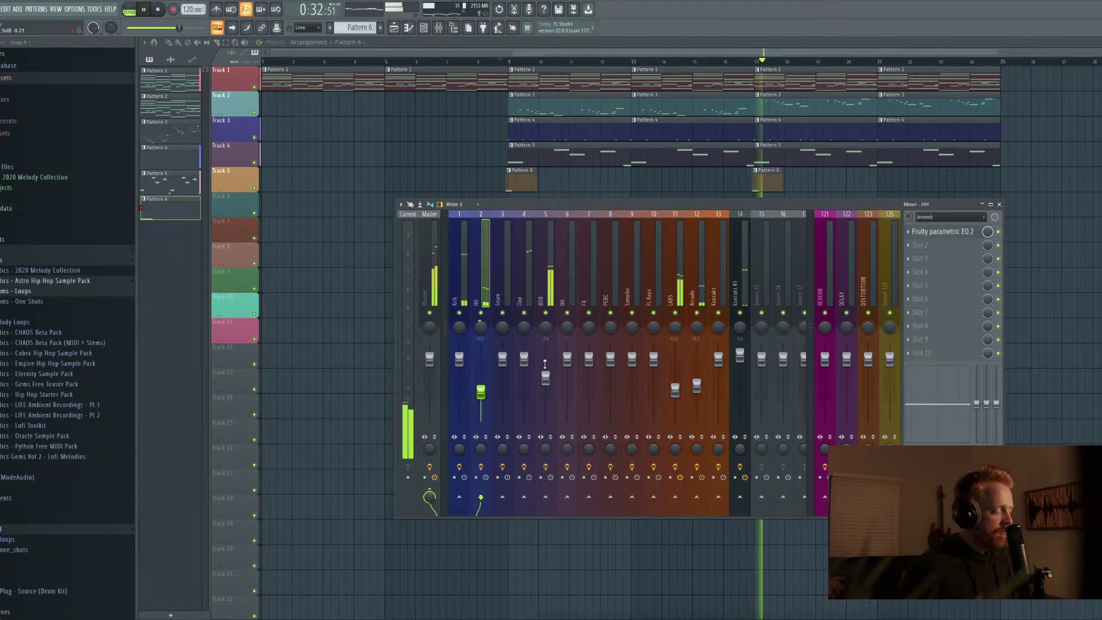
scroll(874, 174, "up", 1)
scroll(874, 175, "up", 1)
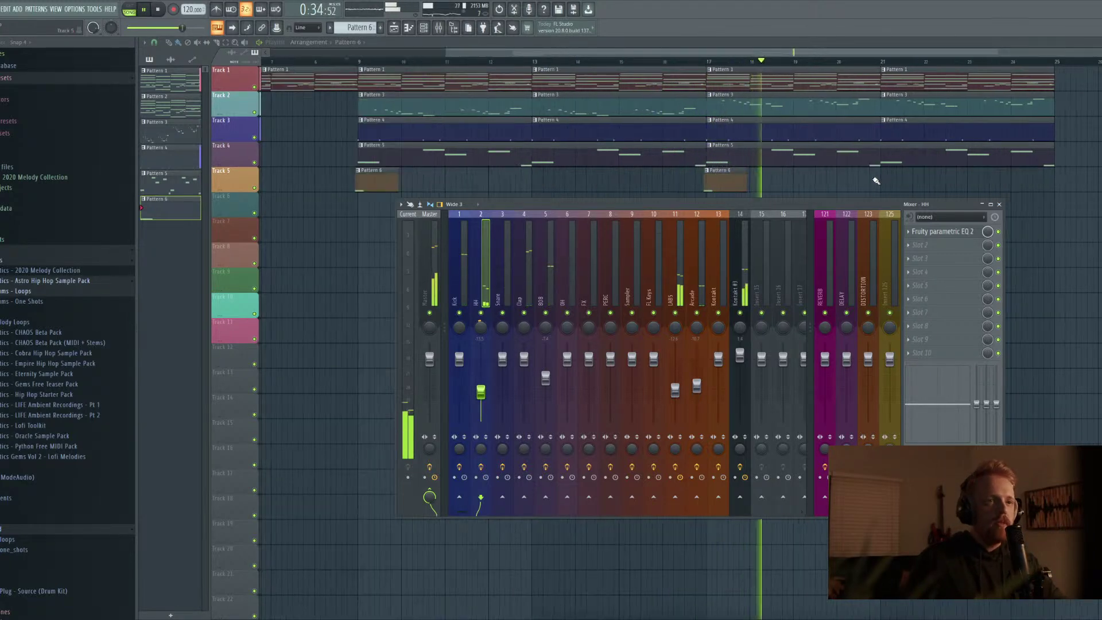
scroll(925, 197, "down", 2)
key("F9")
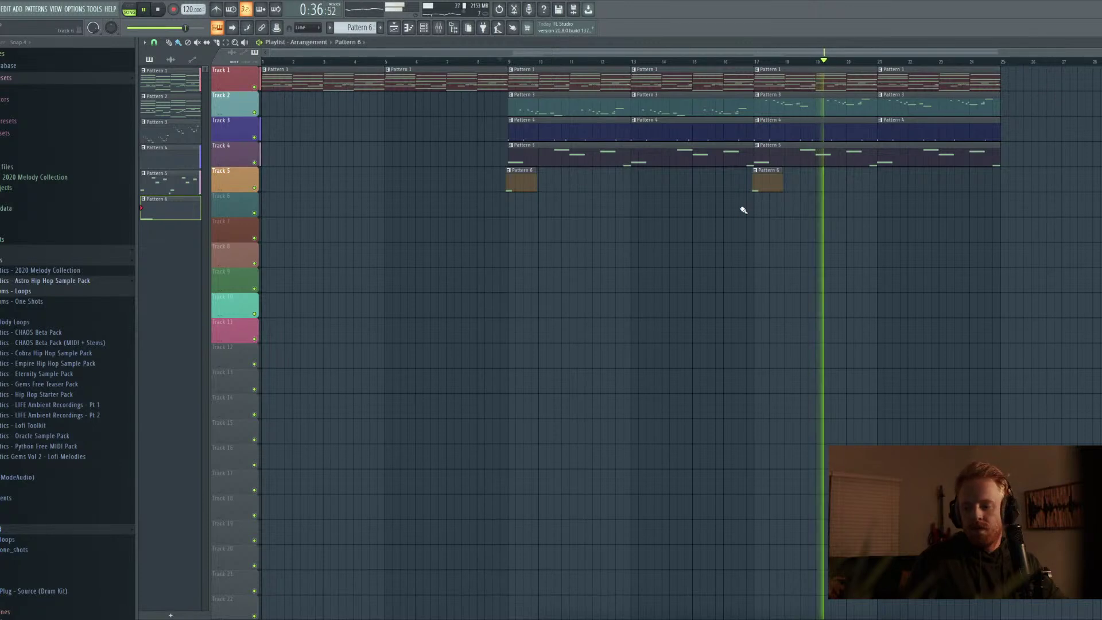
Stop playback and play the arrangement from bar 17
left_click(422, 30)
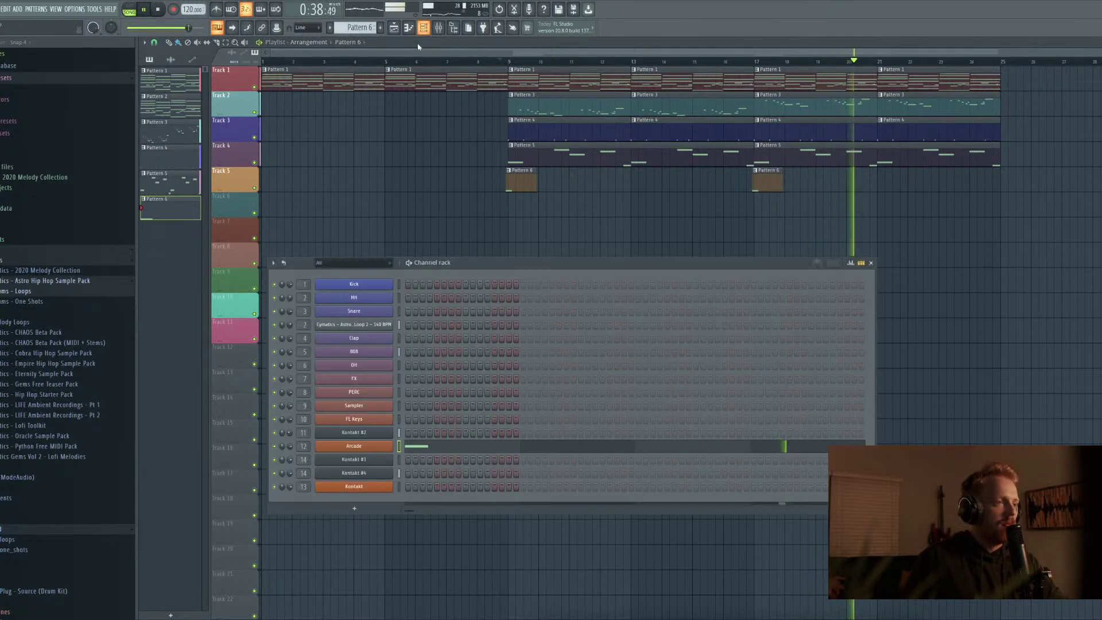
key("space")
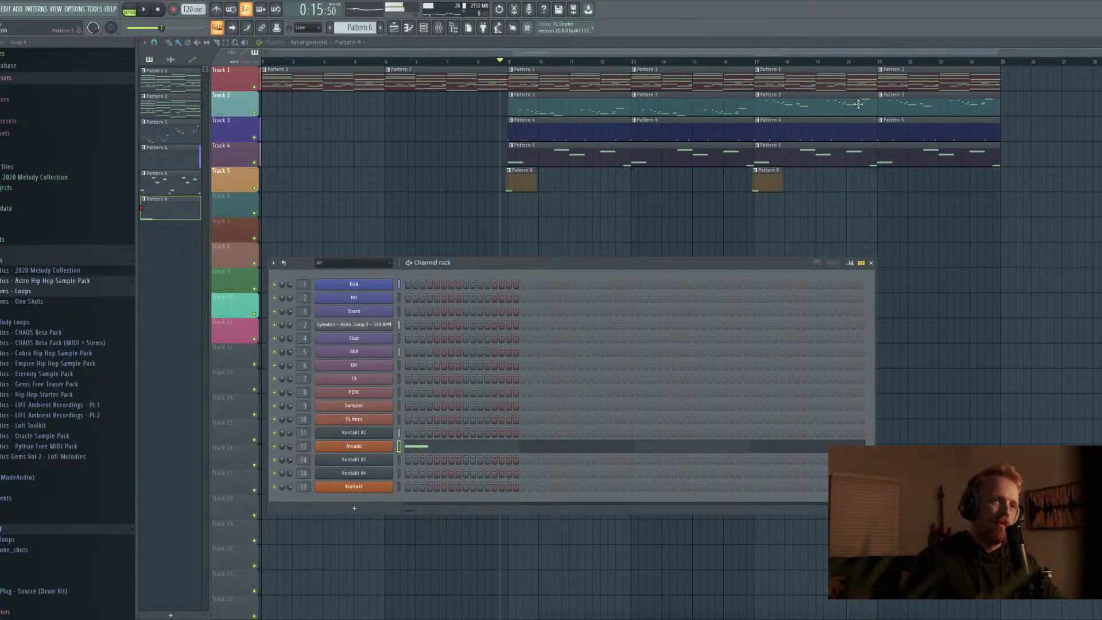
left_click(757, 62)
key("space")
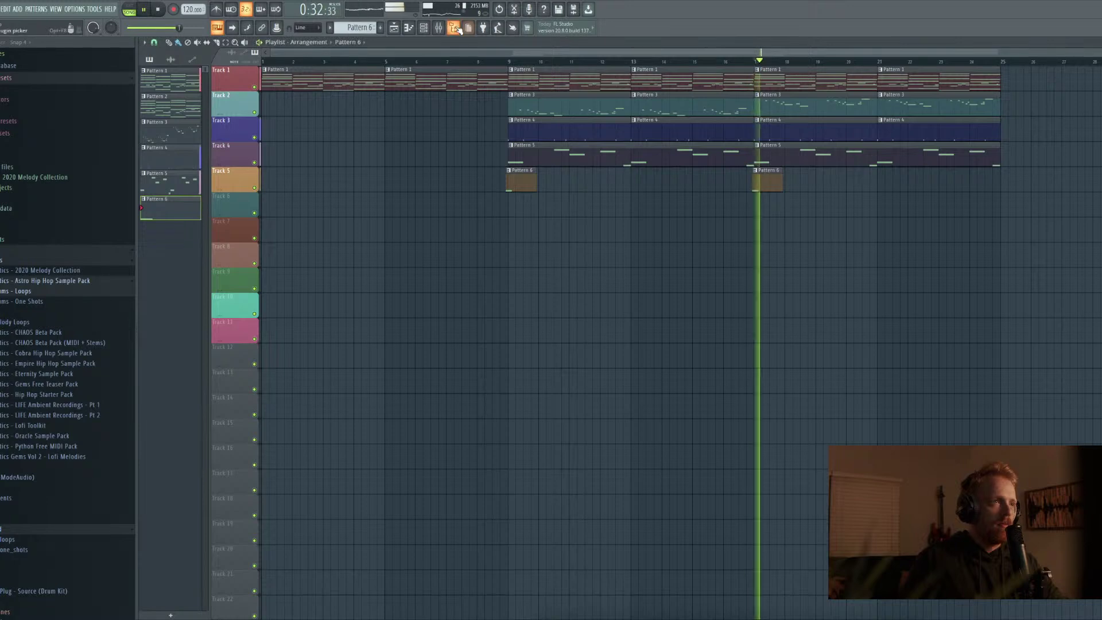
Add Fruity Parametric EQ 2 ahead of RC-20 Retro Color on the Kontakt #3 mixer track and resume playback
key("F9")
right_click(743, 322)
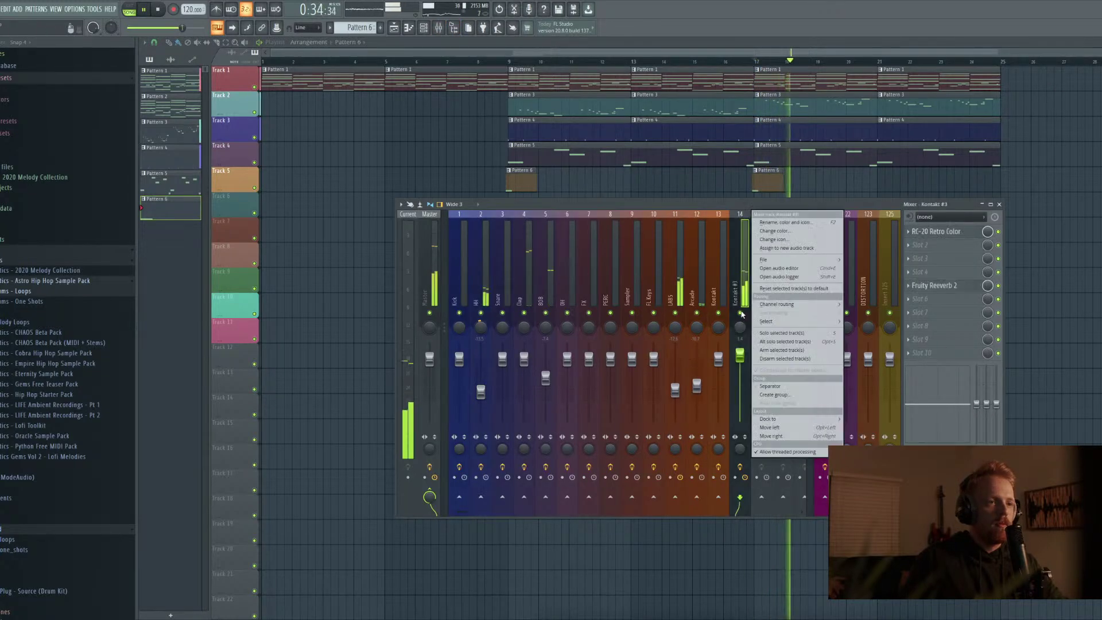
left_click(743, 322)
key("space")
left_click(920, 231)
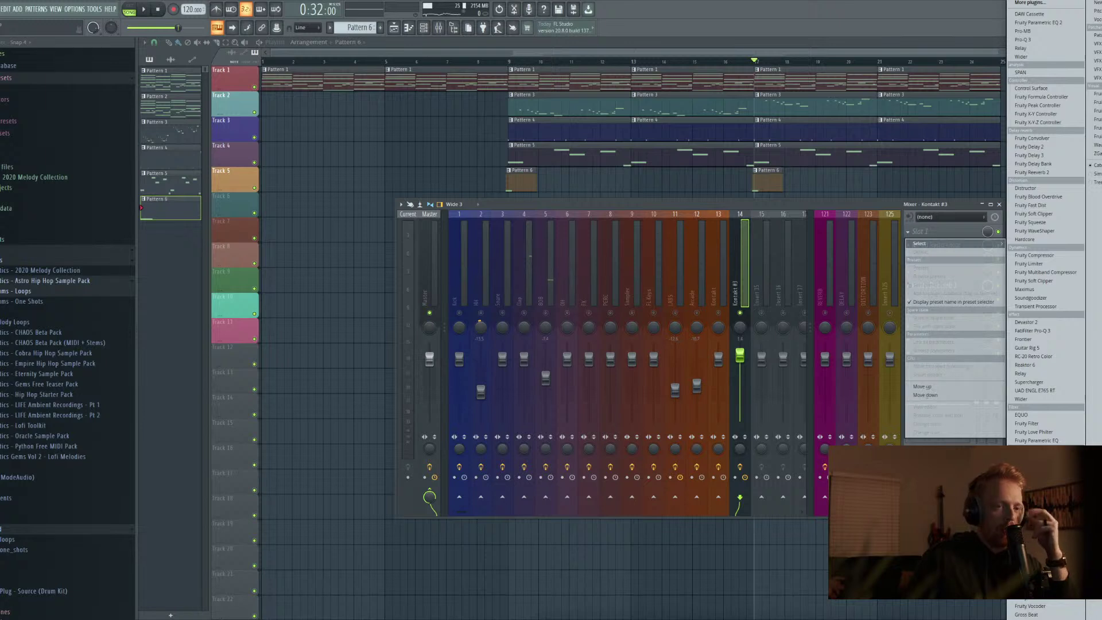
left_click(1041, 22)
key("space")
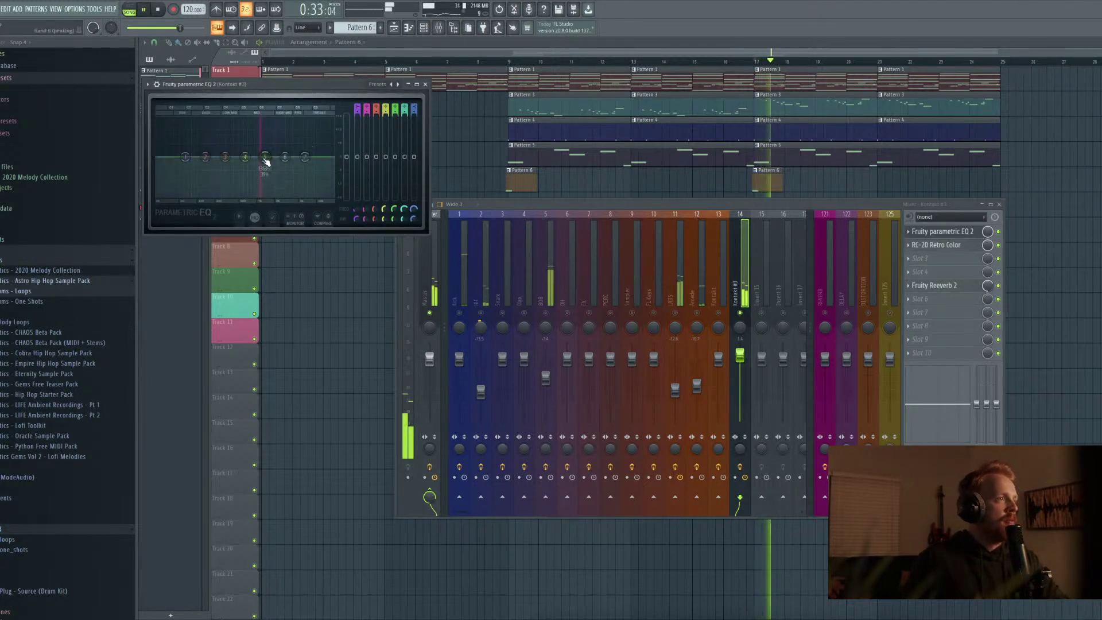
Dip the mids and roll off the lows of Kontakt #3 in the equalizer, audition the result, and close the equalizer
mouse_move(266, 162)
left_mouse_down()
mouse_move(258, 142)
mouse_move(260, 167)
left_mouse_up()
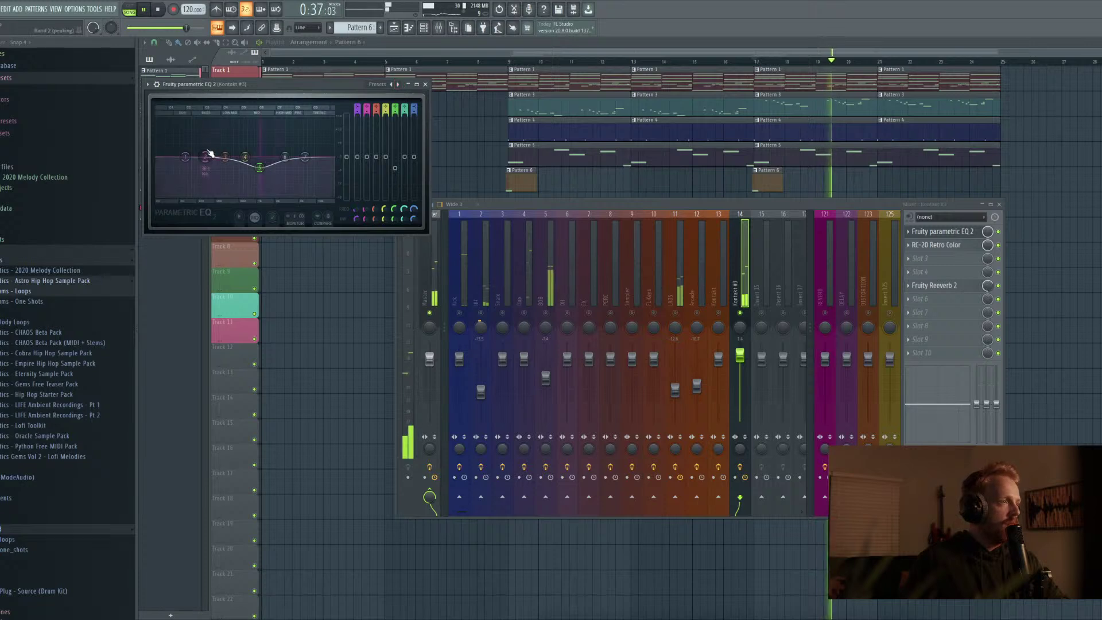
mouse_move(199, 187)
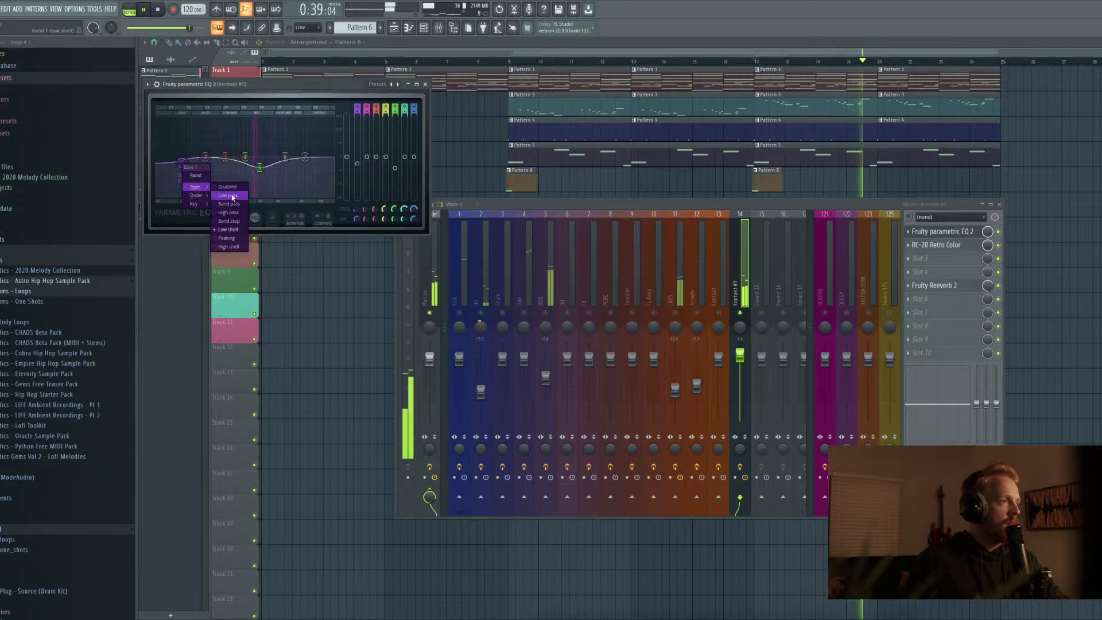
left_click(235, 247)
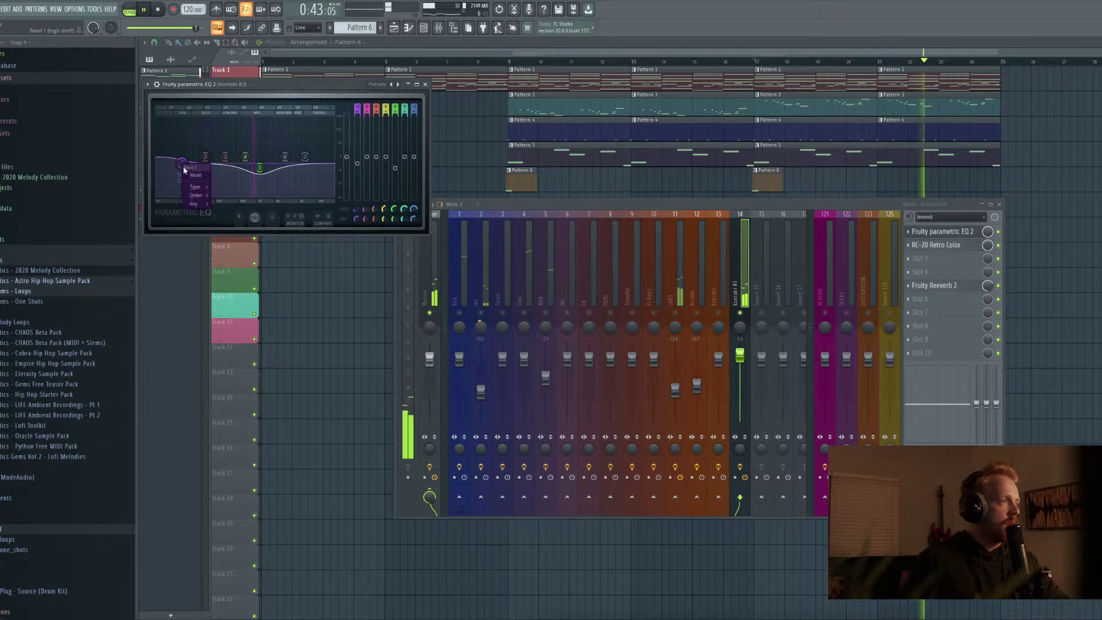
mouse_move(202, 188)
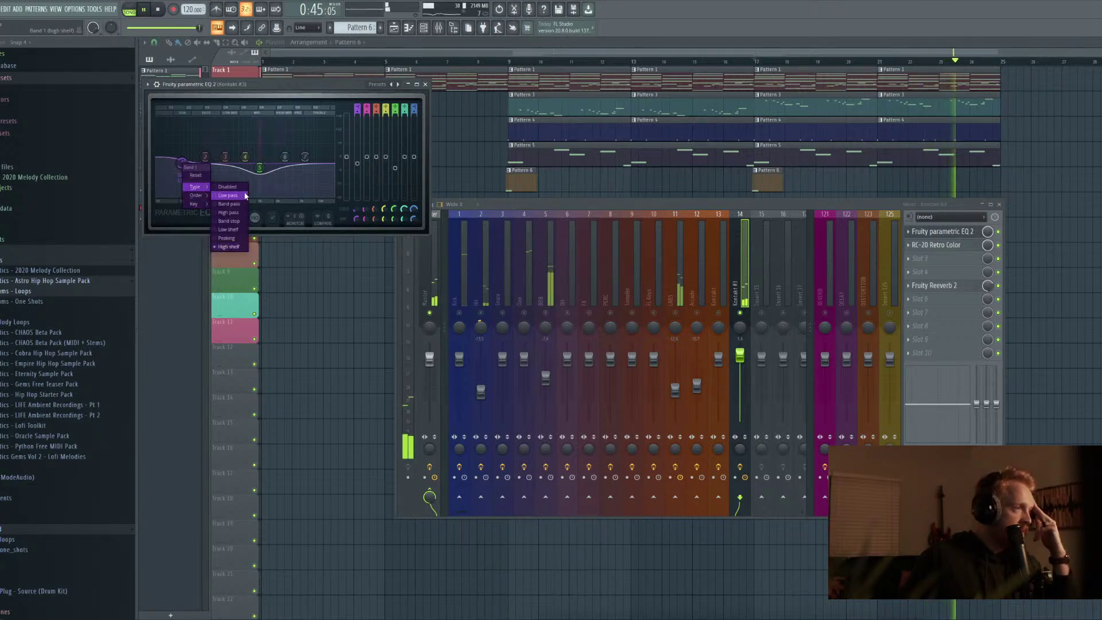
left_click(240, 221)
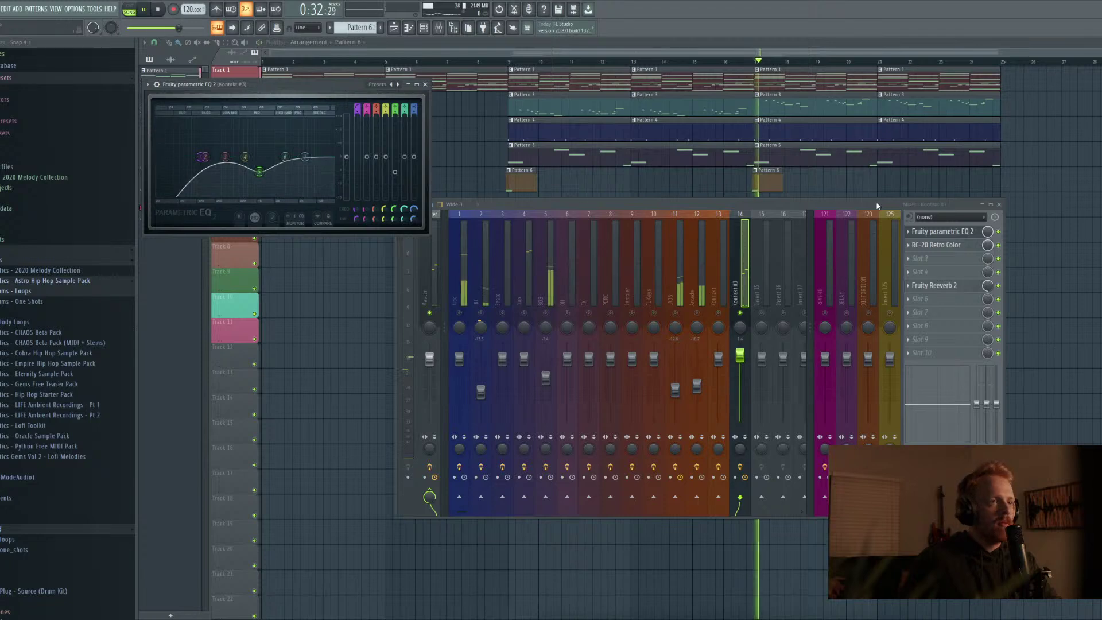
right_click(740, 327)
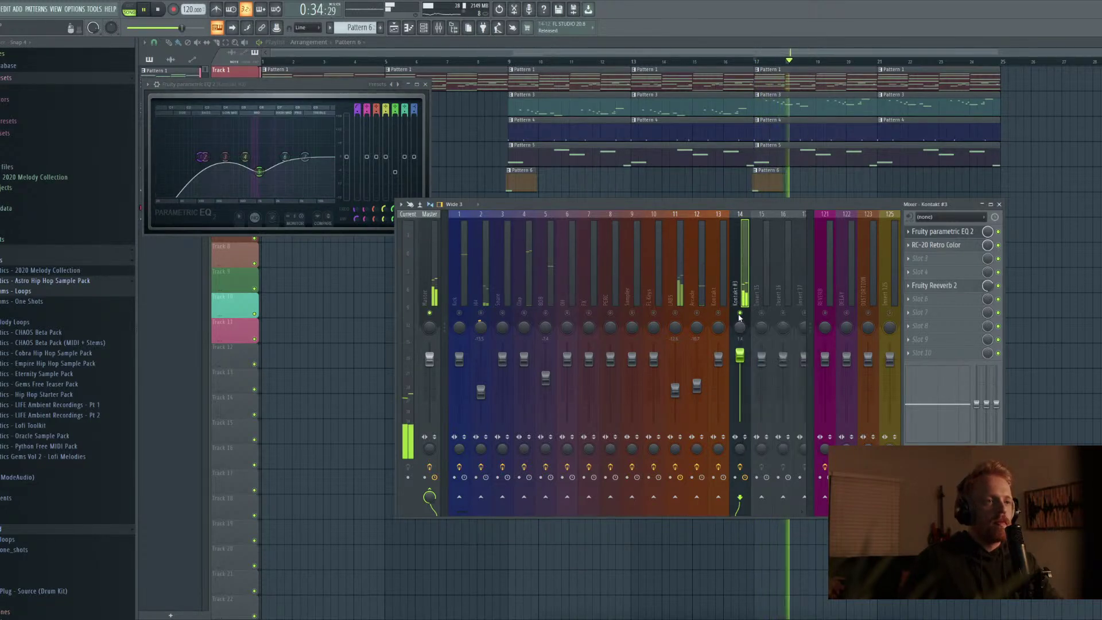
left_click(425, 84)
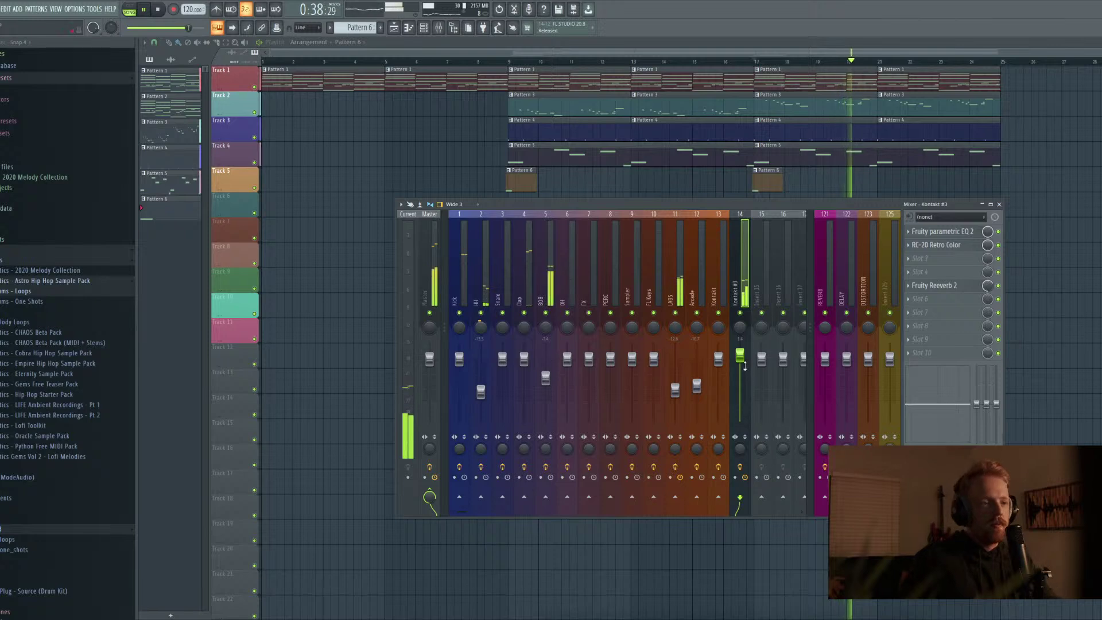
Show the effects chain of the Master mixer track
left_click(434, 263)
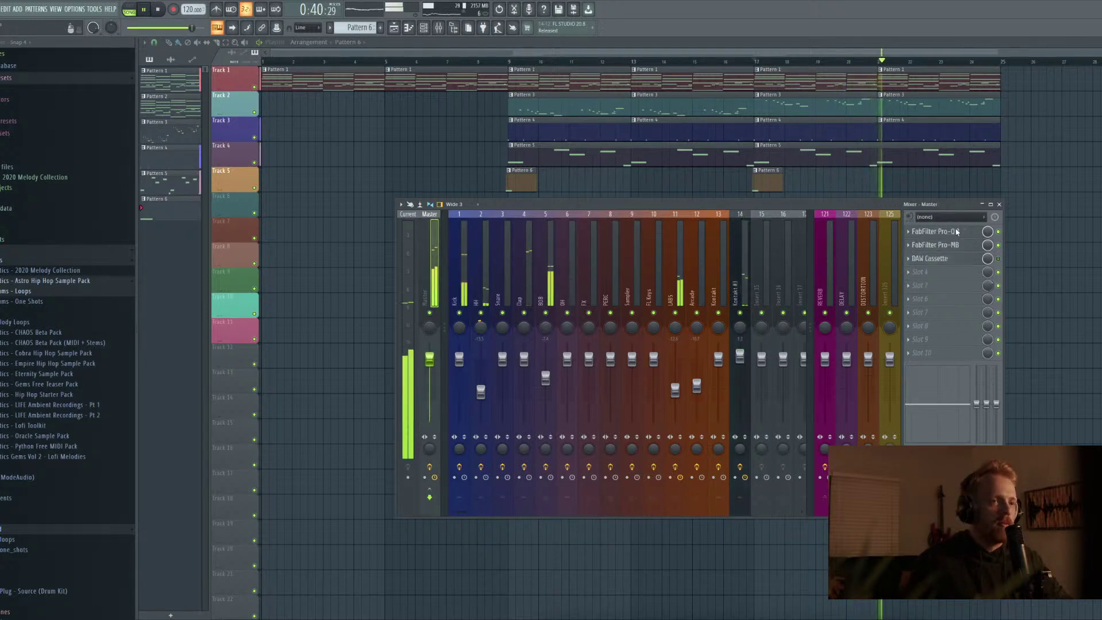
Shape the master track's FabFilter Pro-Q 3 curve with two slight midrange cuts and a slight high-frequency boost
left_click(935, 231)
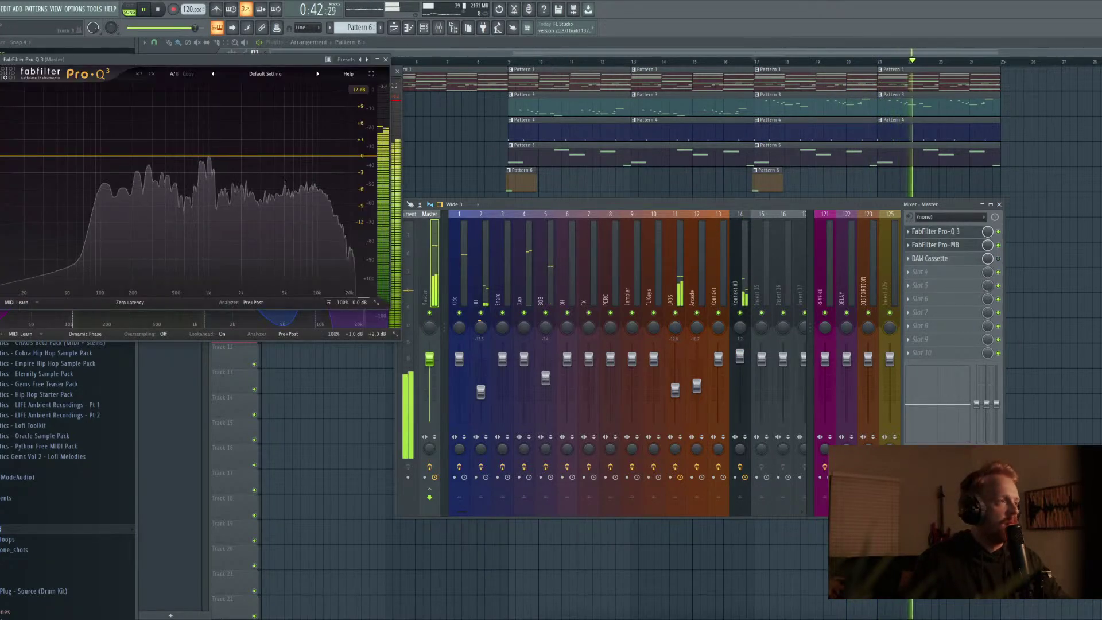
left_click_drag(70, 155, 315, 154)
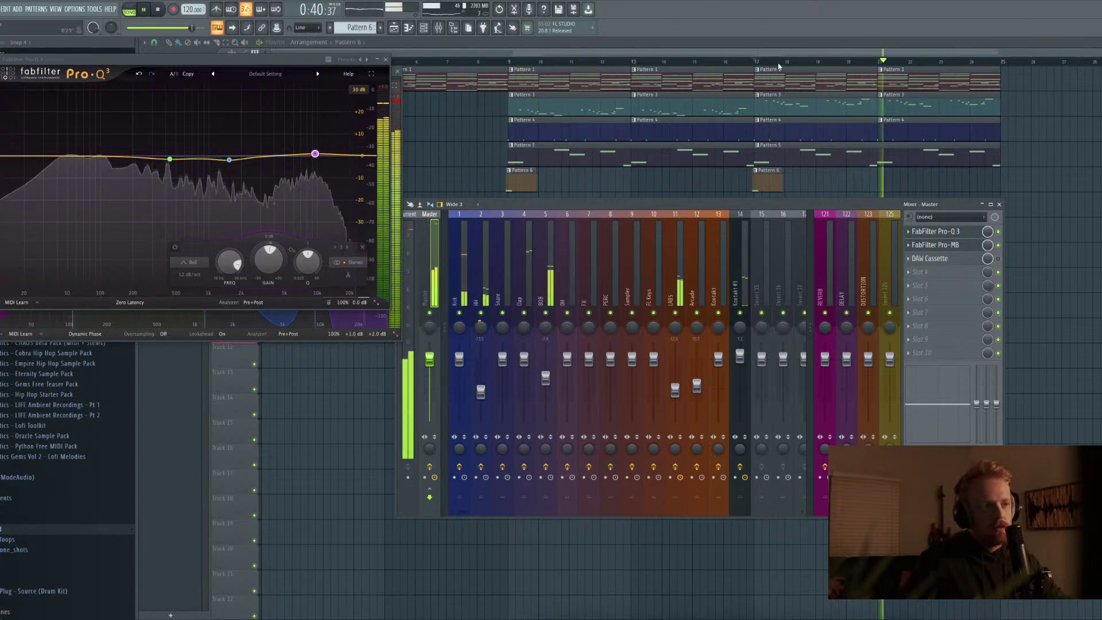
left_click(385, 59)
left_click(397, 70)
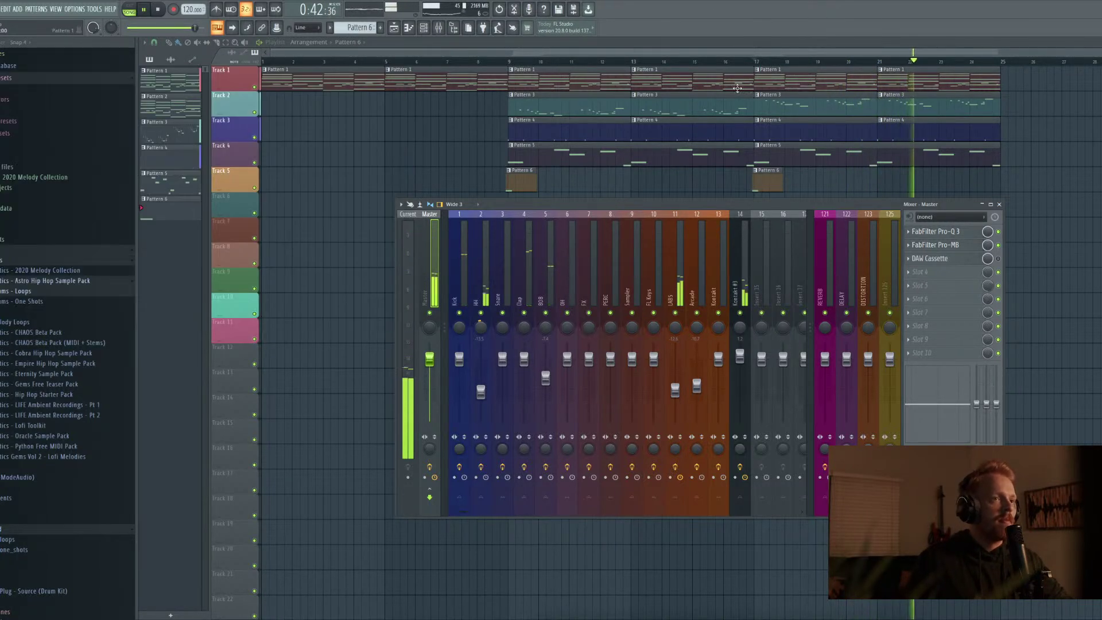
Add Fruity Delay 2 to the third effect slot of the Kontakt #3 mixer track
left_click(739, 264)
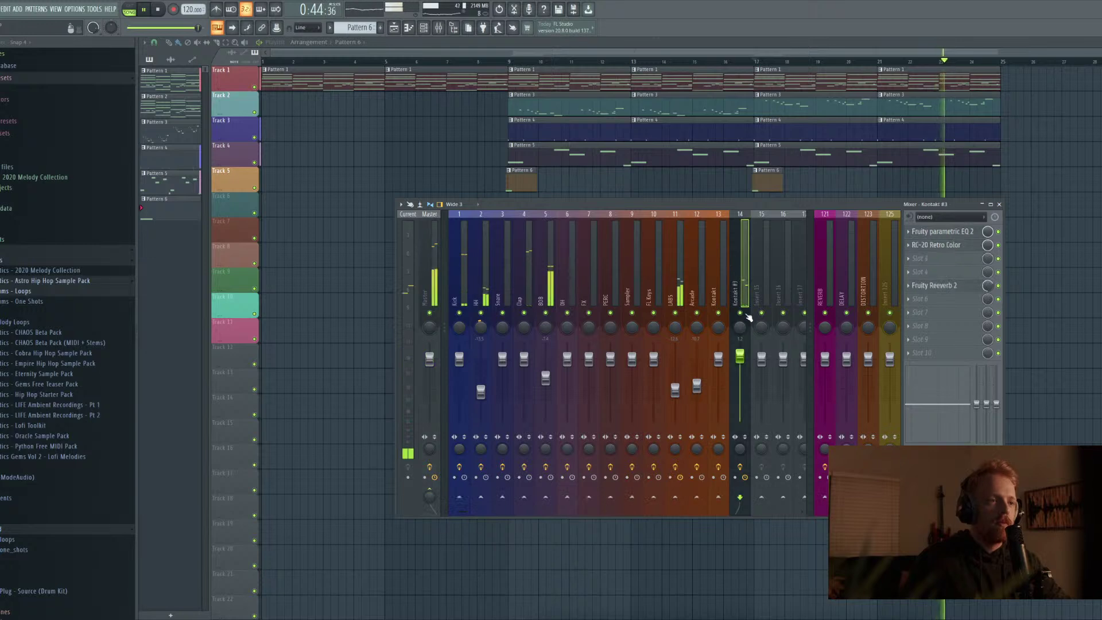
key("space")
left_click(927, 259)
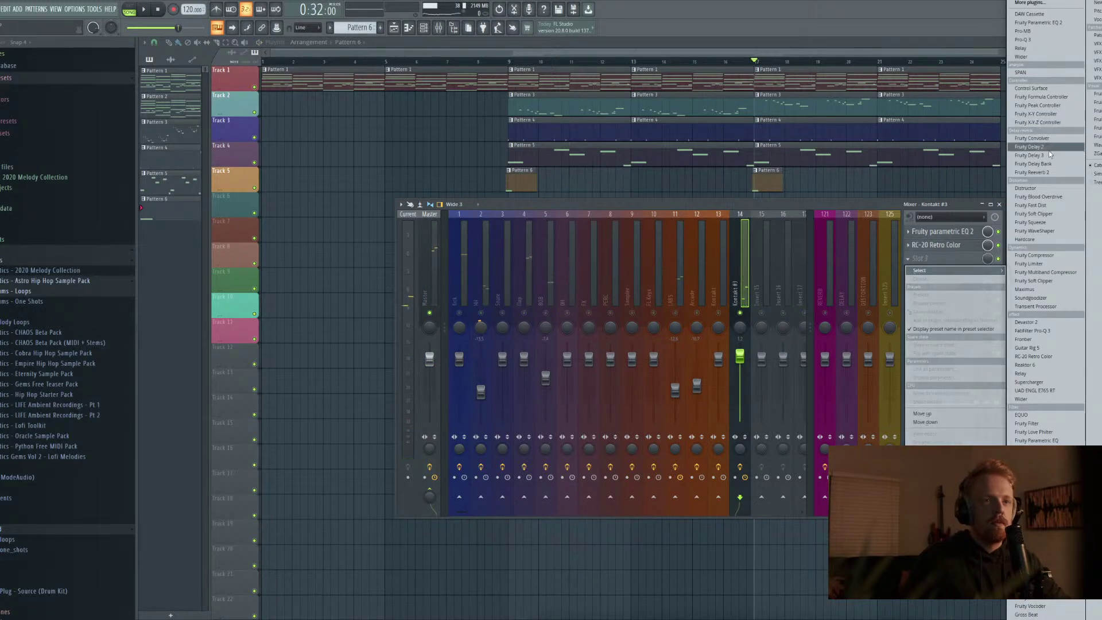
left_click(1048, 148)
key("space")
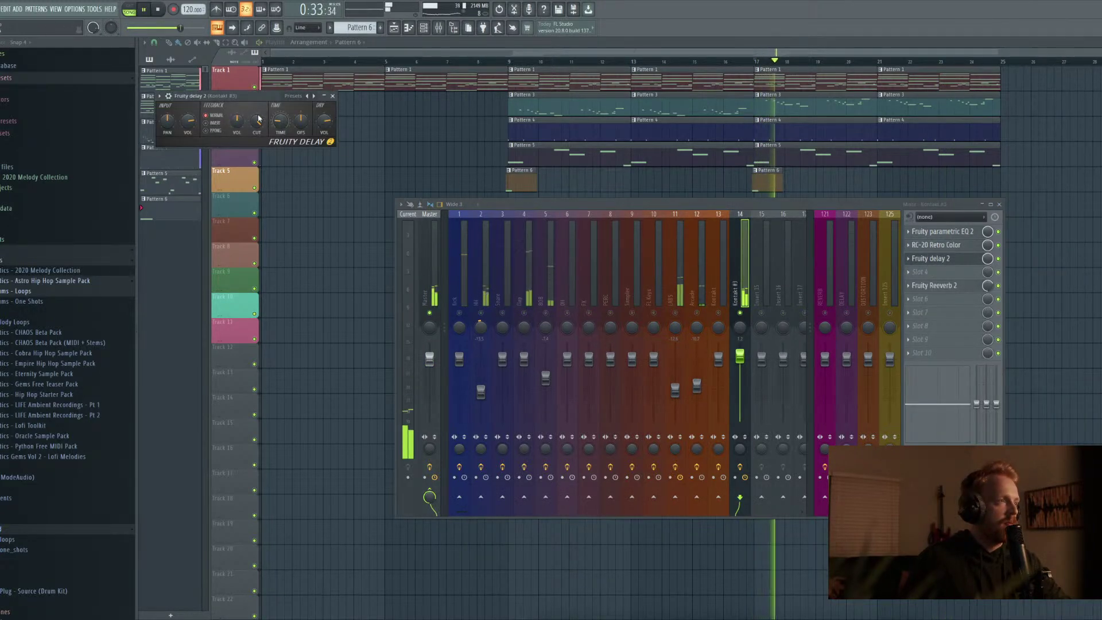
Set the Fruity Delay 2 delay time to 2 steps on the Kontakt #3 track
right_click(280, 120)
mouse_move(333, 136)
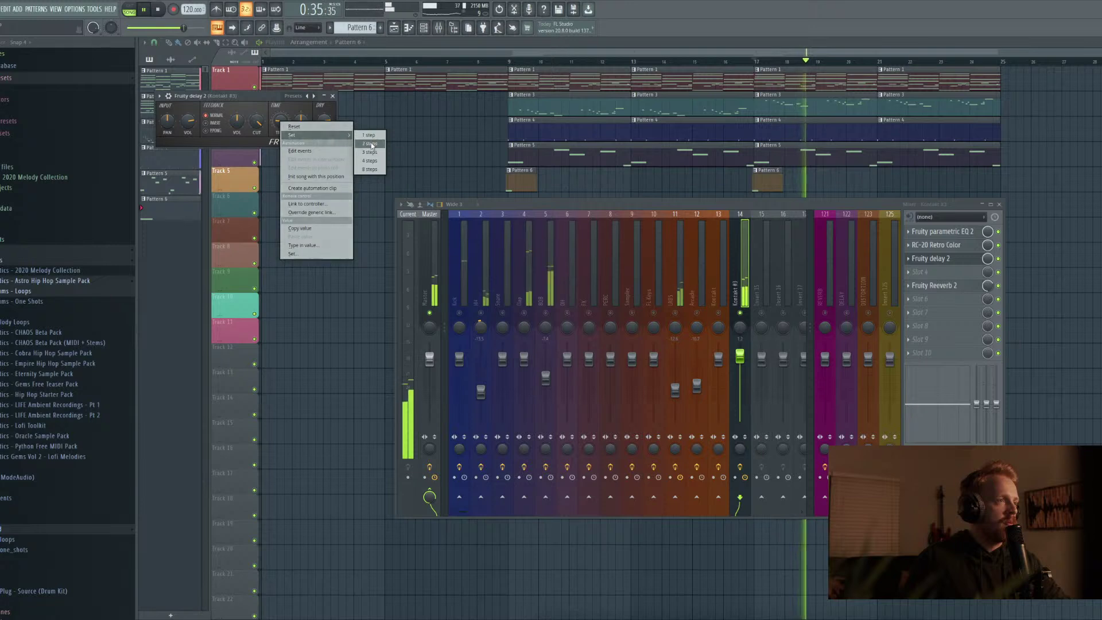
left_click(371, 145)
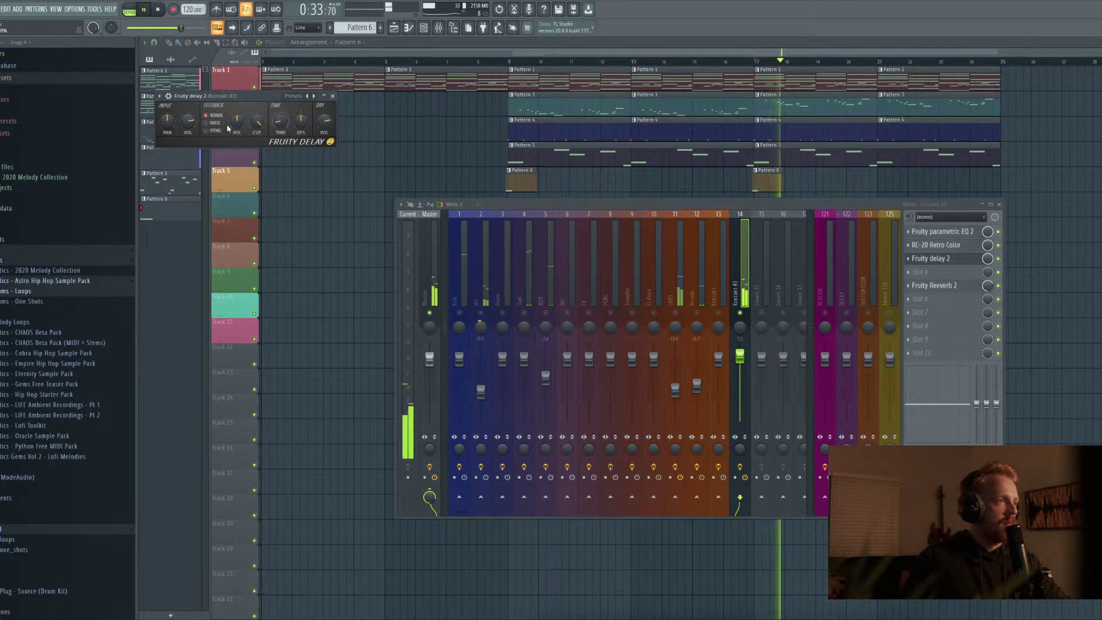
left_click(331, 96)
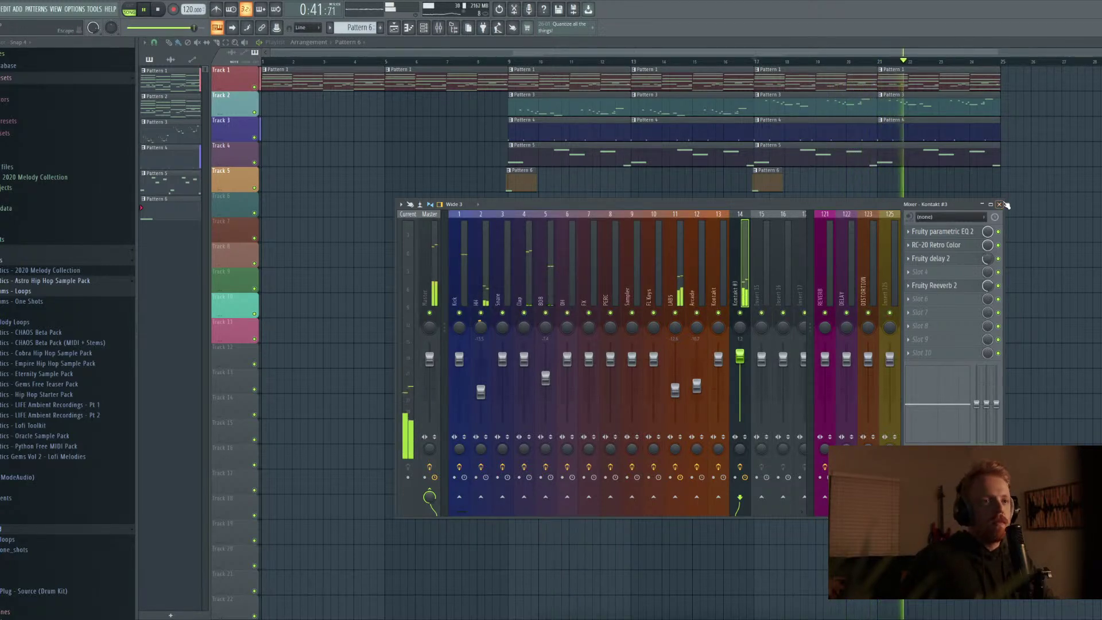
Audition the arrangement from bar 9 and inspect the Arcade channel's instrument
left_click(998, 204)
left_click(509, 68)
key("space")
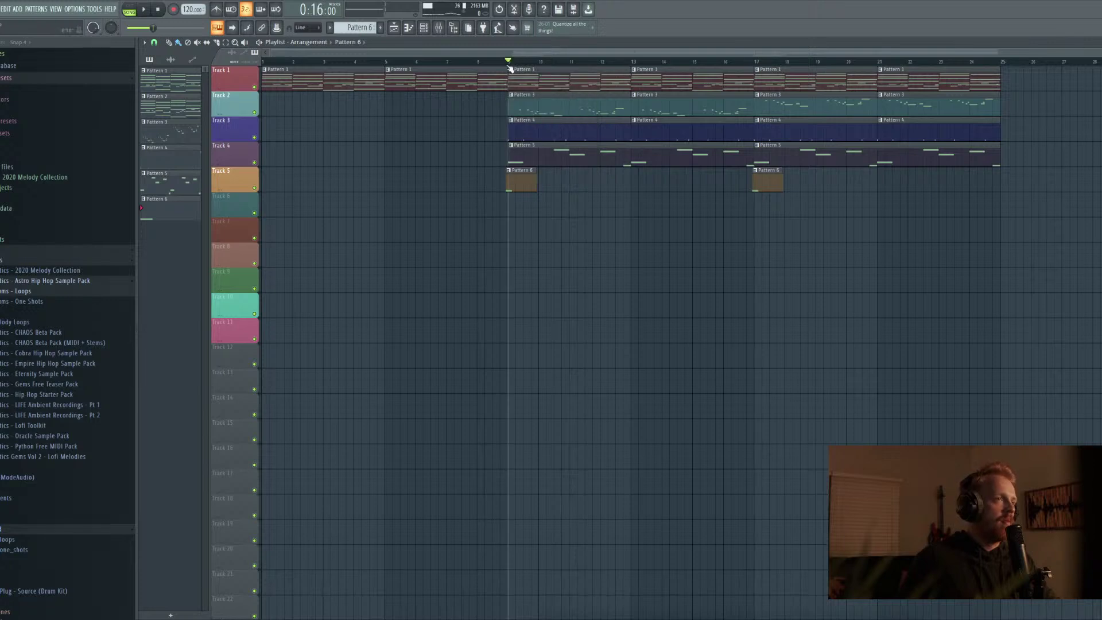
key("space")
key("space")
key("F6")
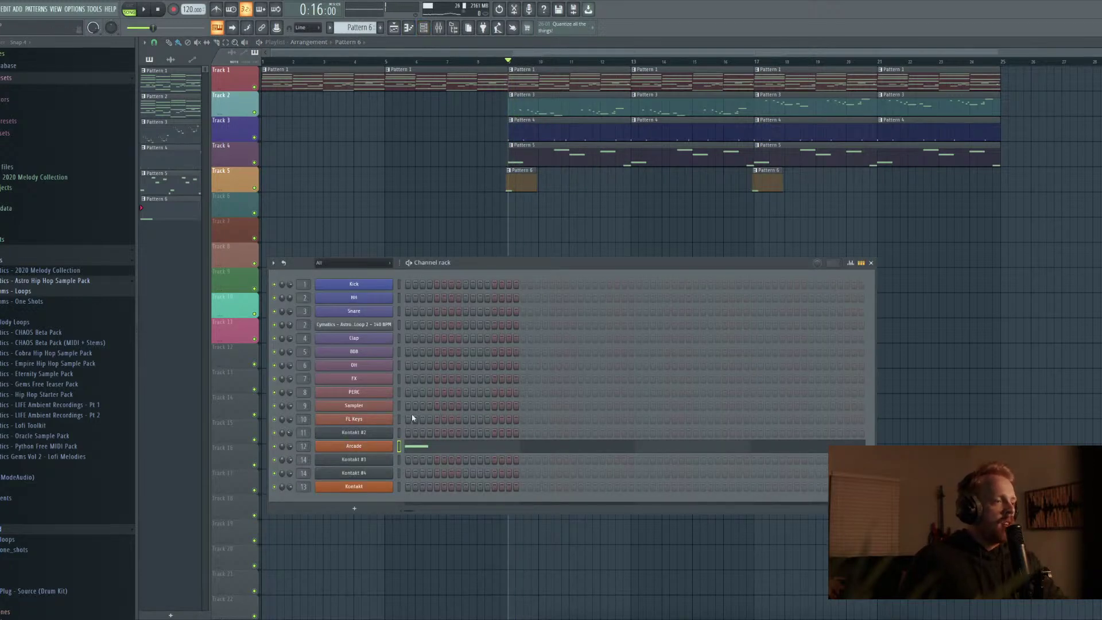
left_click(367, 446)
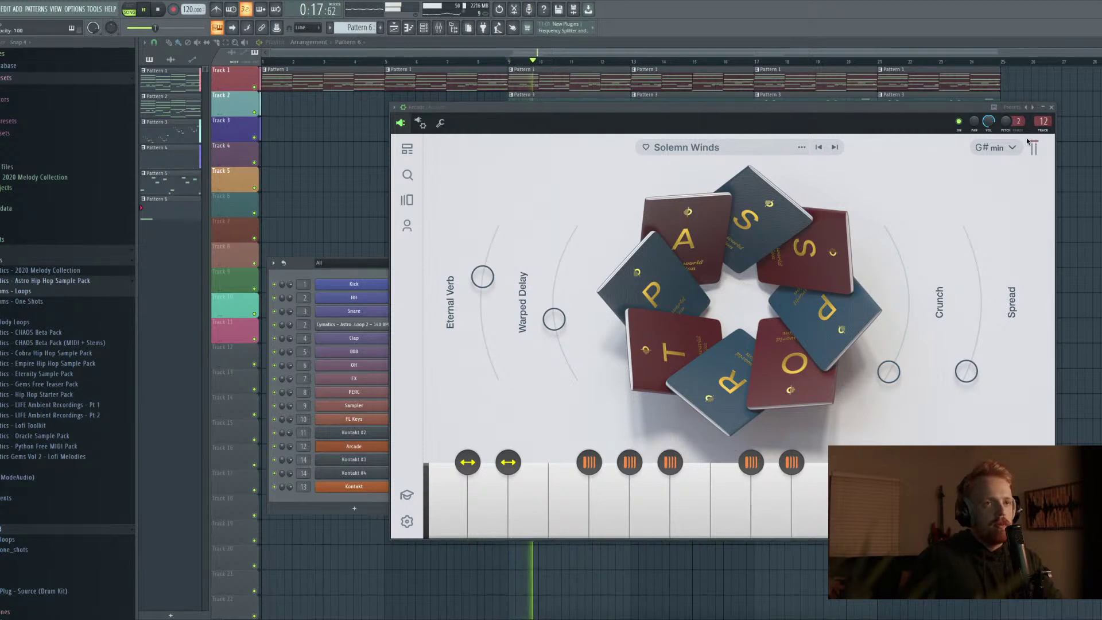
left_click(1052, 108)
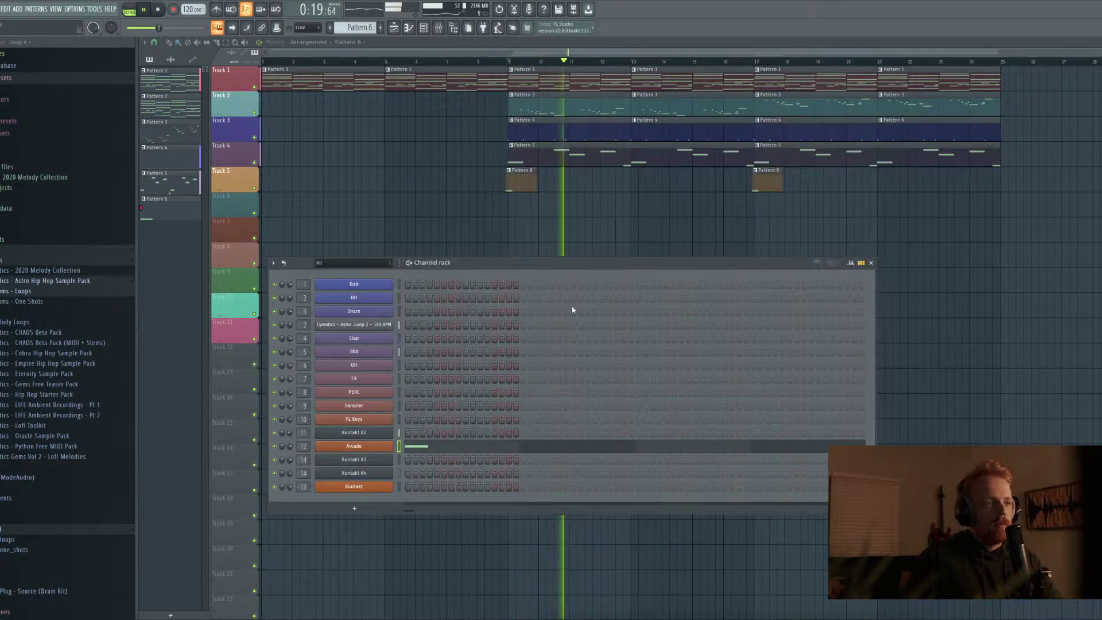
Replace the short C6 note in Pattern 6's Arcade part with an A5 note extending into the second bar
left_click(433, 448)
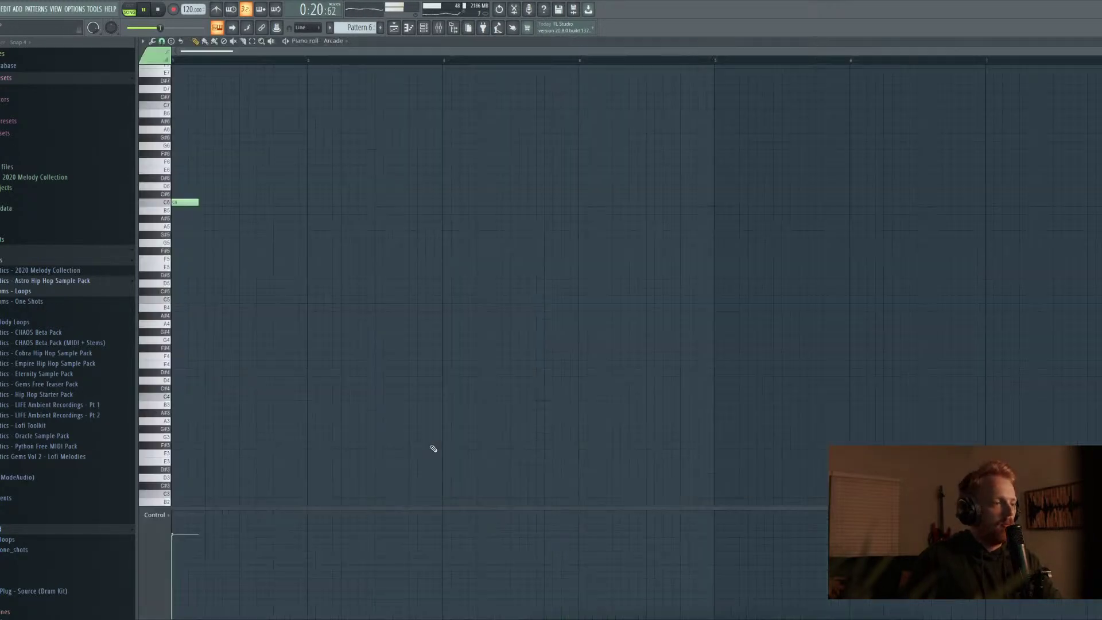
left_click(182, 226)
key("space")
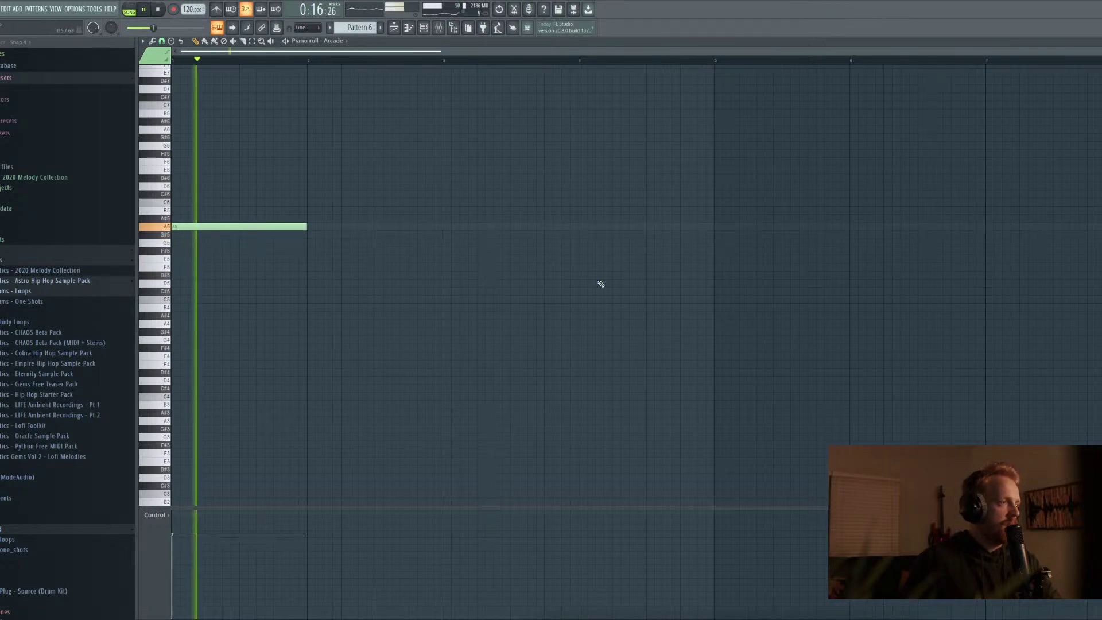
left_click_drag(302, 225, 416, 227)
Try starting the A5 note slightly later, auditioning the timing from bar 9 between adjustments
key("space")
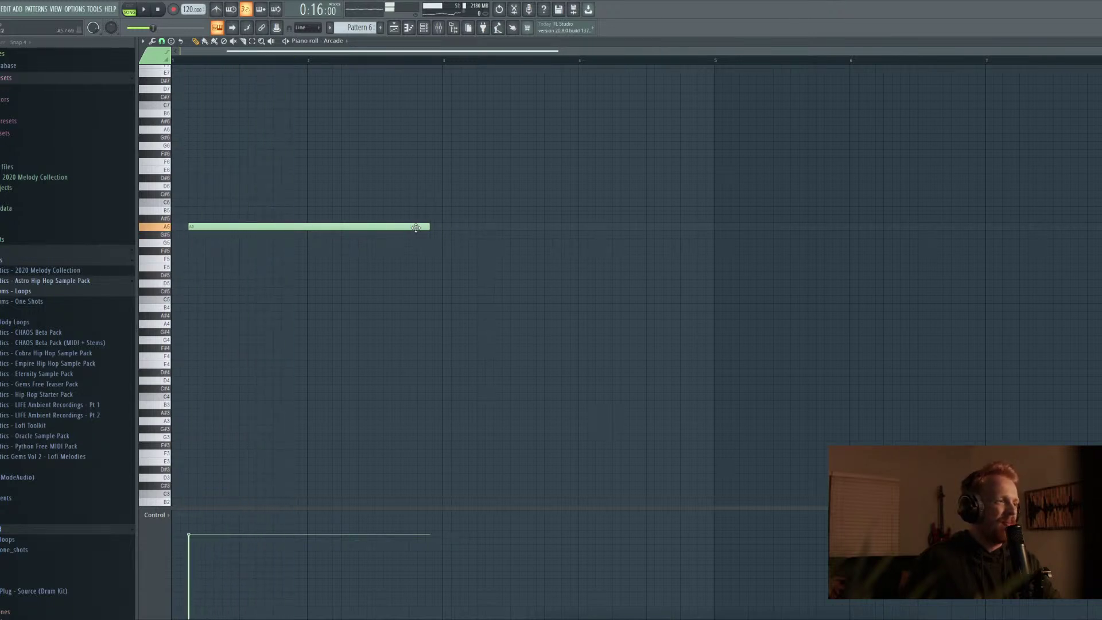
key("space")
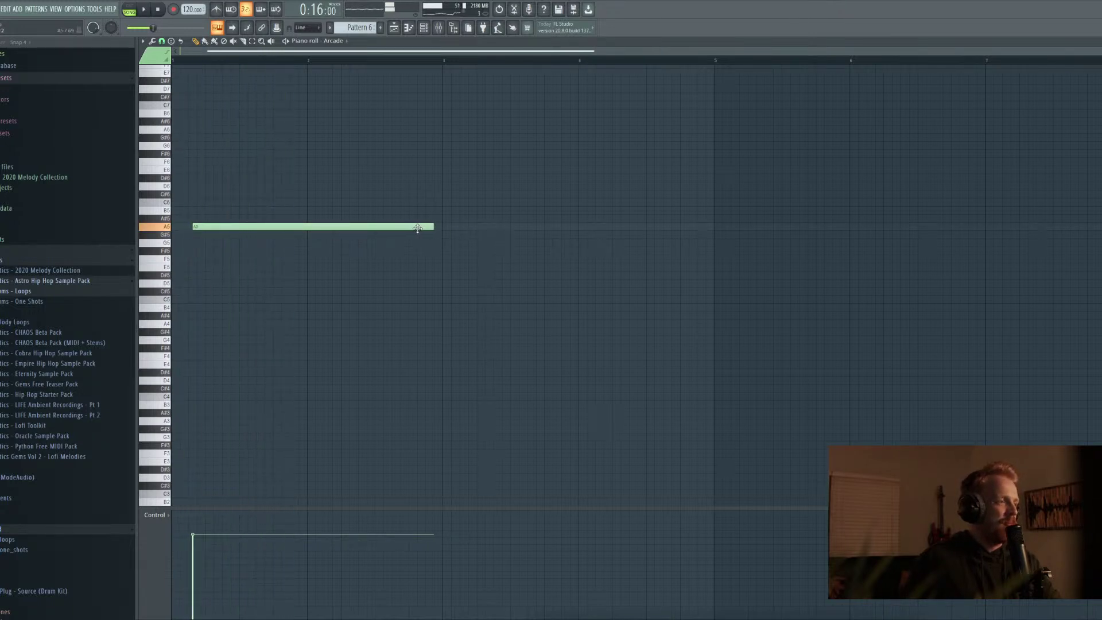
key("space")
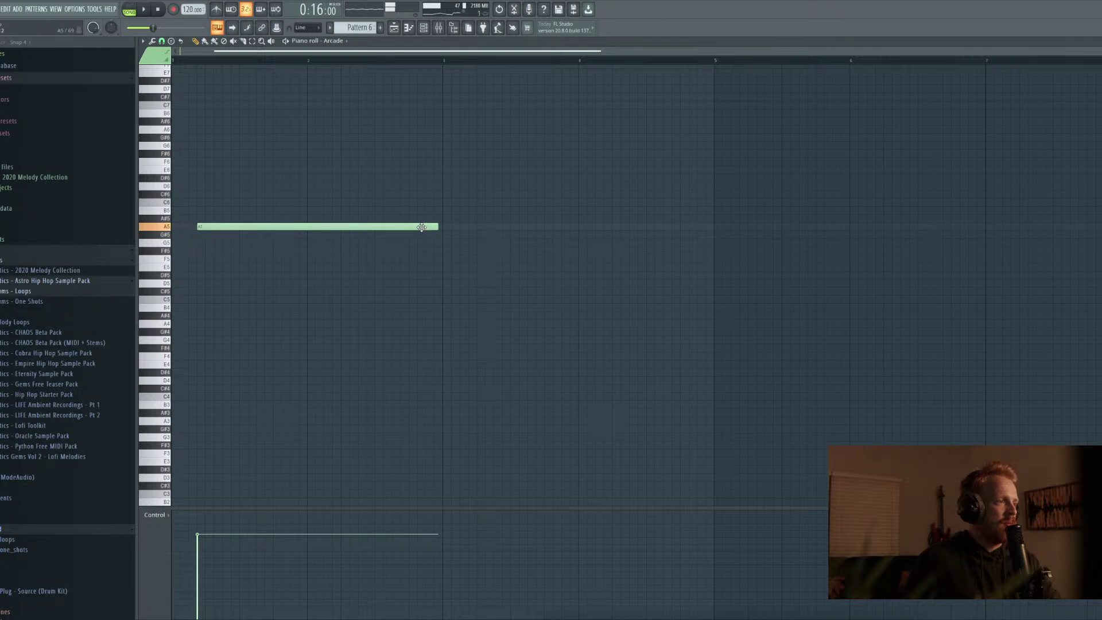
key("space")
key("space")
mouse_move(422, 228)
left_mouse_down()
mouse_move(369, 227)
mouse_move(441, 226)
left_mouse_up()
key("space")
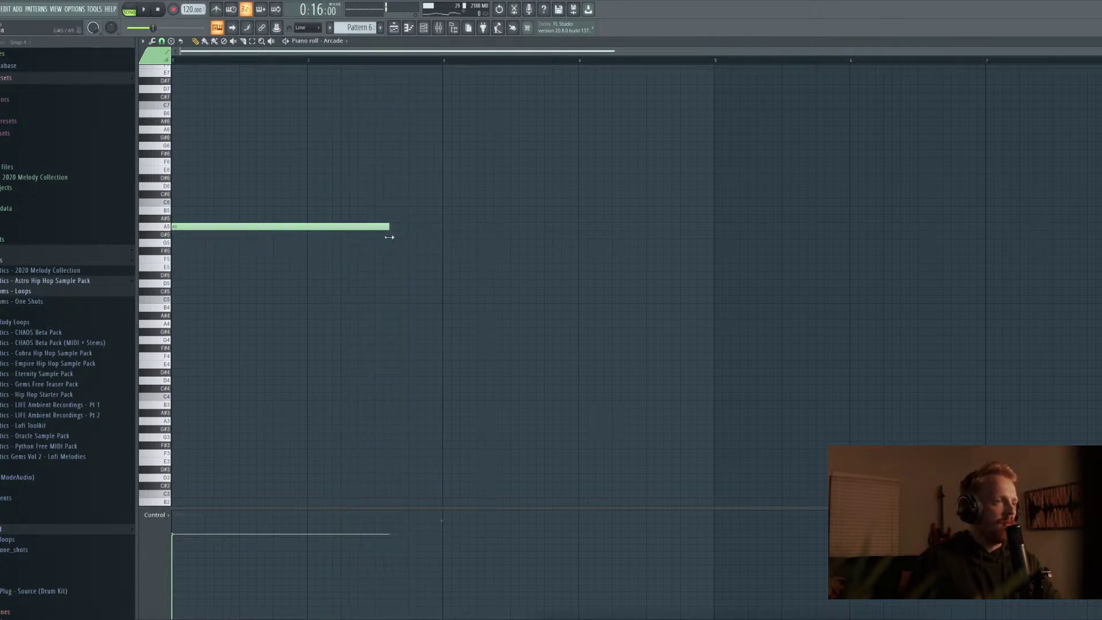
Shorten the A5 note to about 1.5 bars and audition the Pattern 6 clip in the playlist
key("space")
left_click_drag(388, 237, 375, 234)
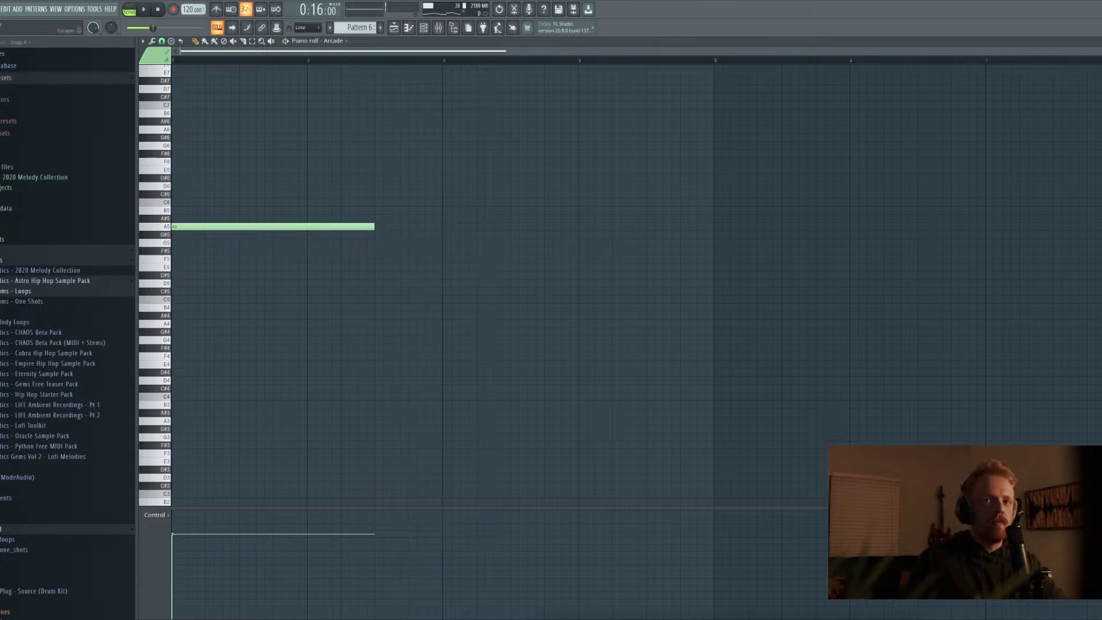
key("F7")
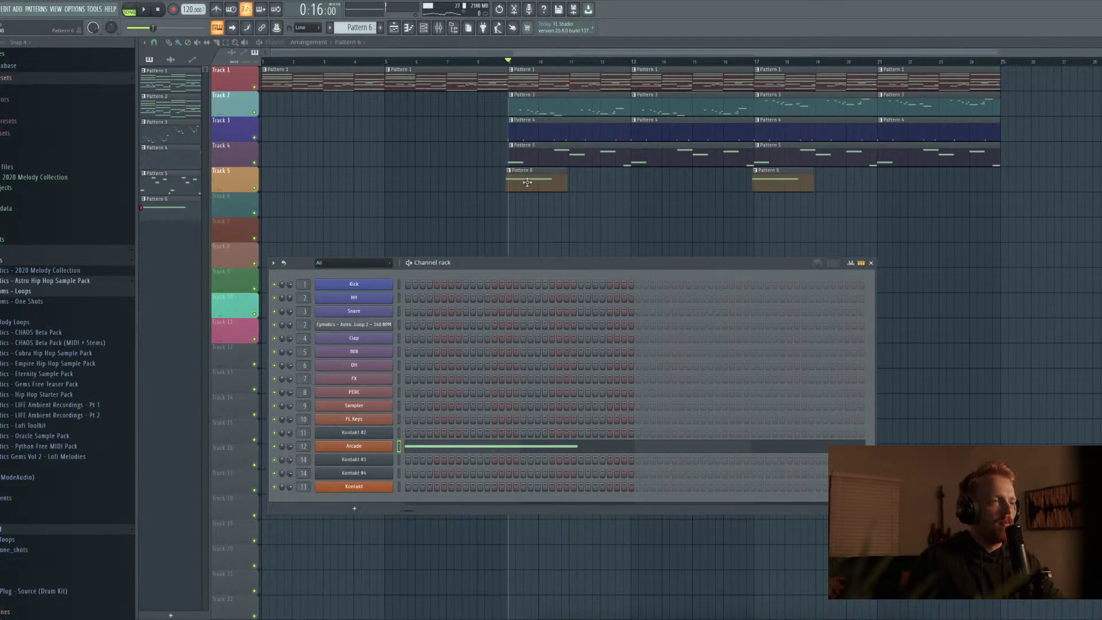
scroll(527, 182, "up", 3)
key("F6")
key("space")
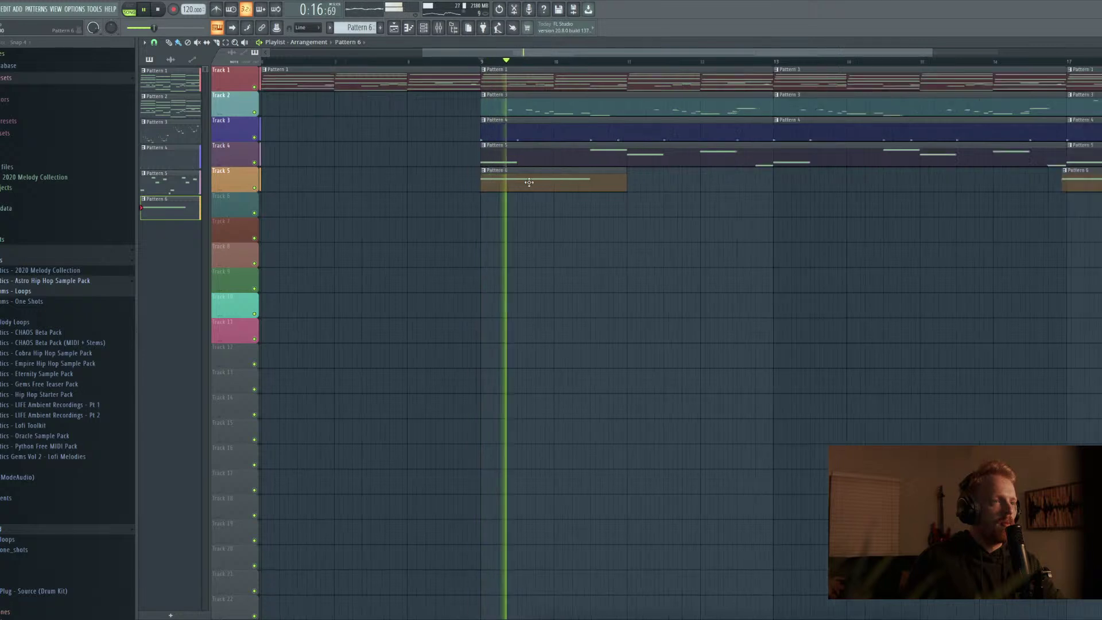
Lengthen the Arcade A5 note in Pattern 6 to about 1.75 bars and audition it in the arrangement
key("F7")
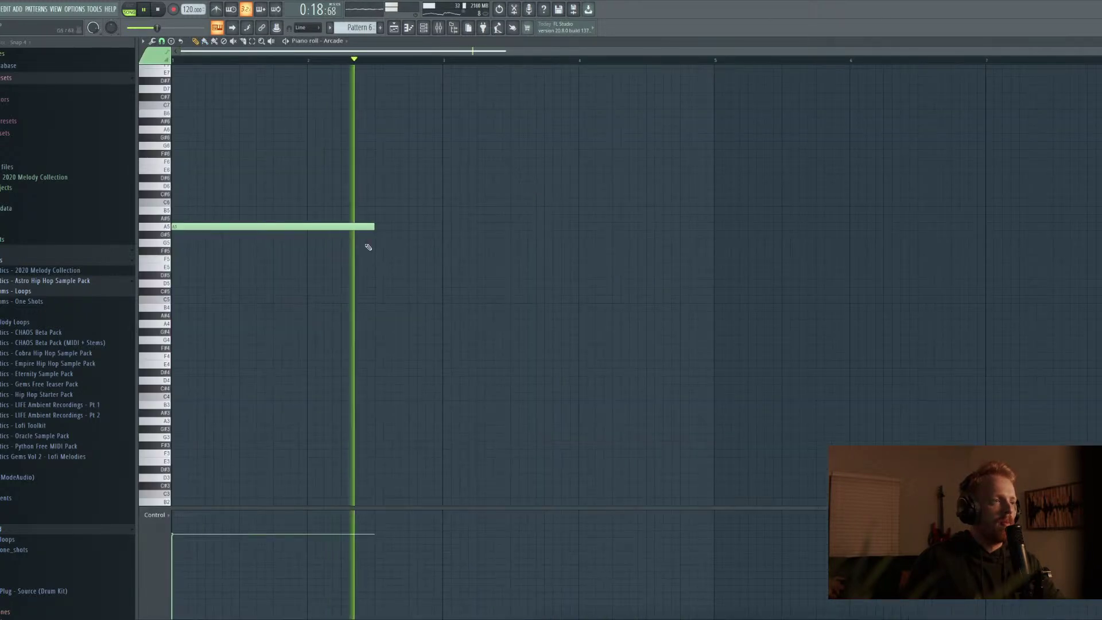
left_click_drag(373, 228, 407, 230)
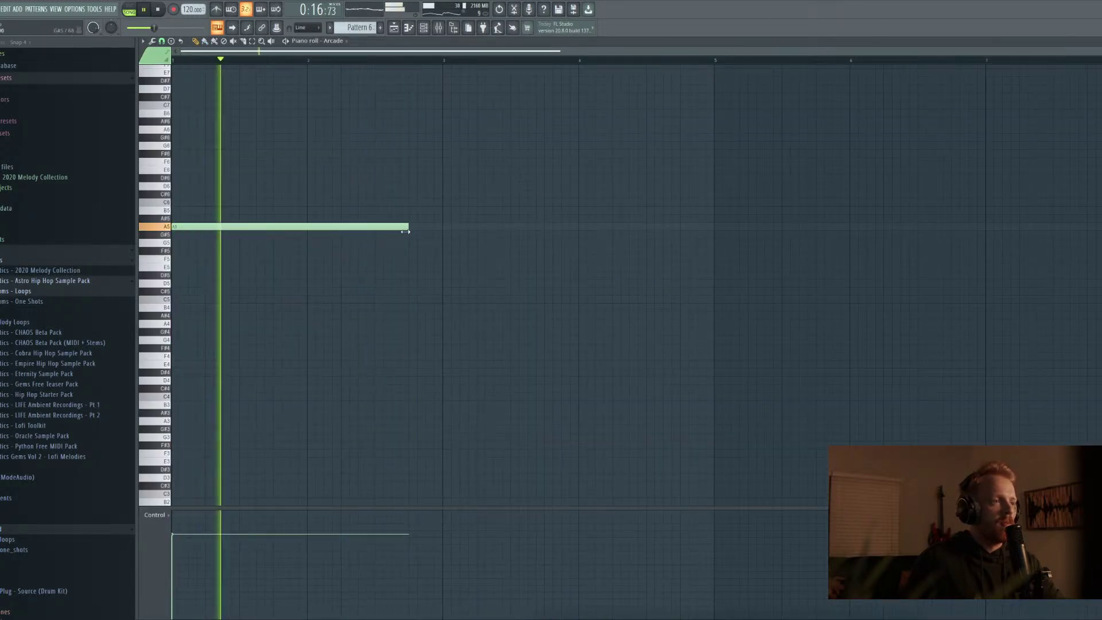
key("Escape")
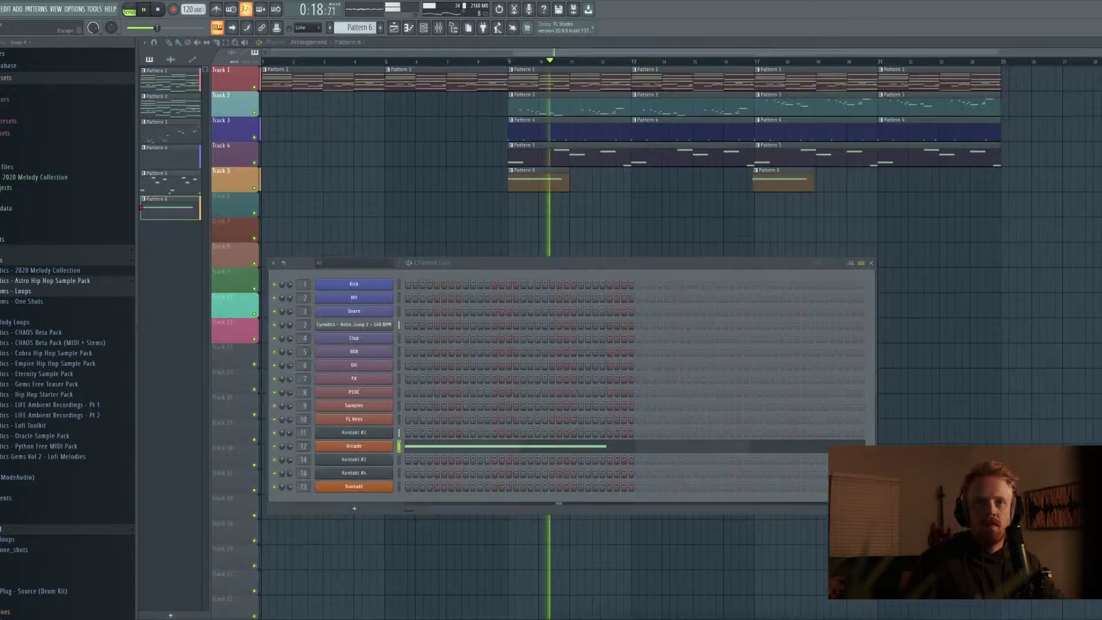
key("Escape")
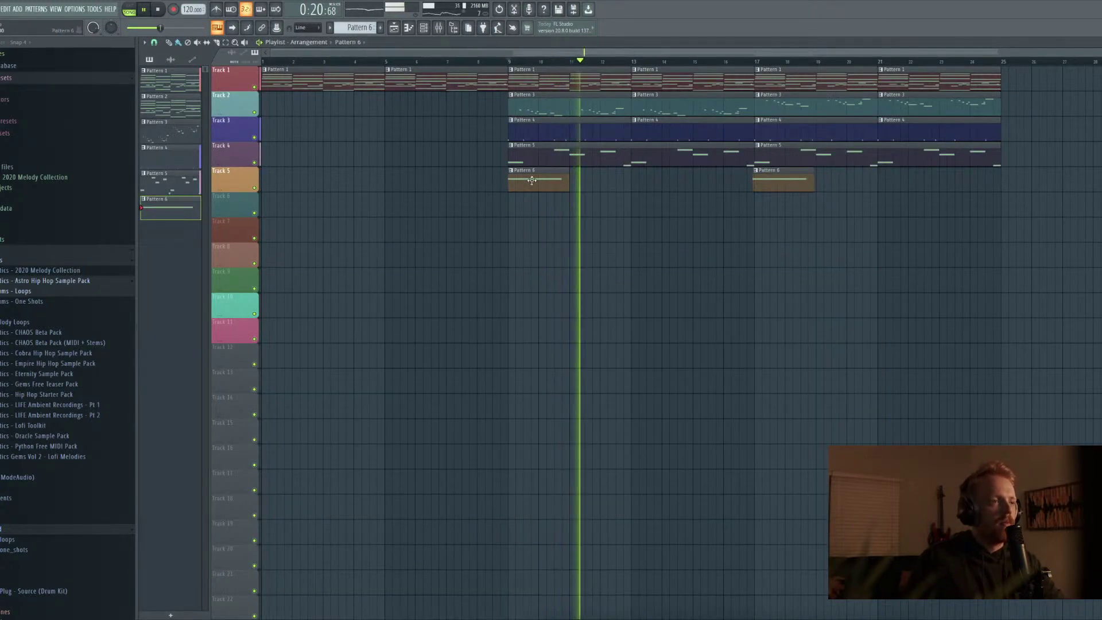
key("space")
Review the Arcade note in Pattern 6 and the Kontakt #2 chords in Pattern 1
double_click(531, 181)
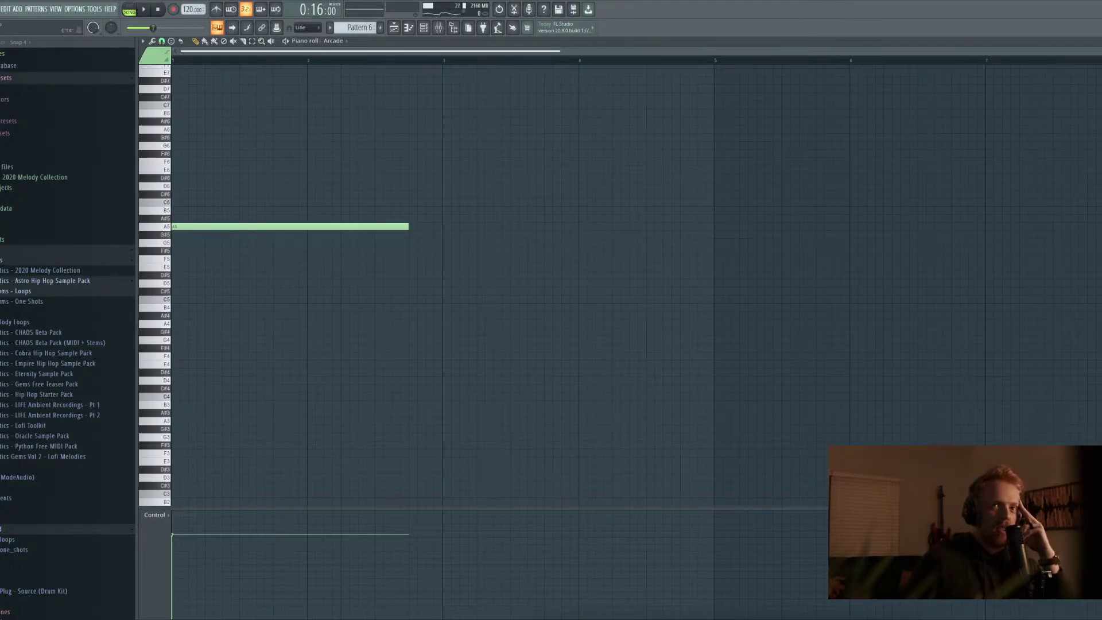
key("Escape")
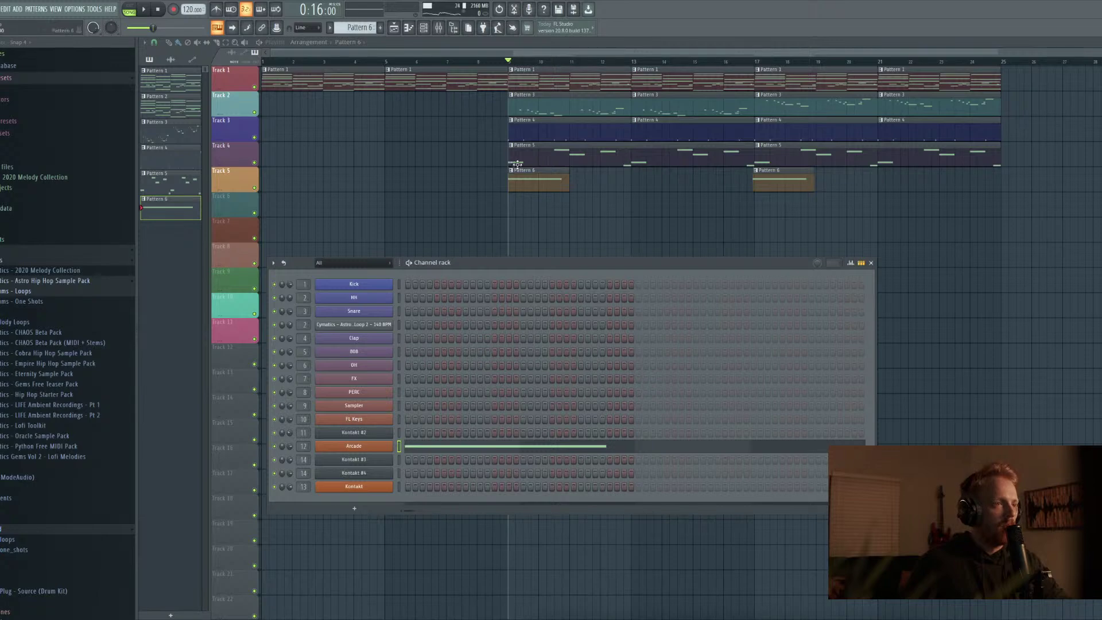
double_click(532, 89)
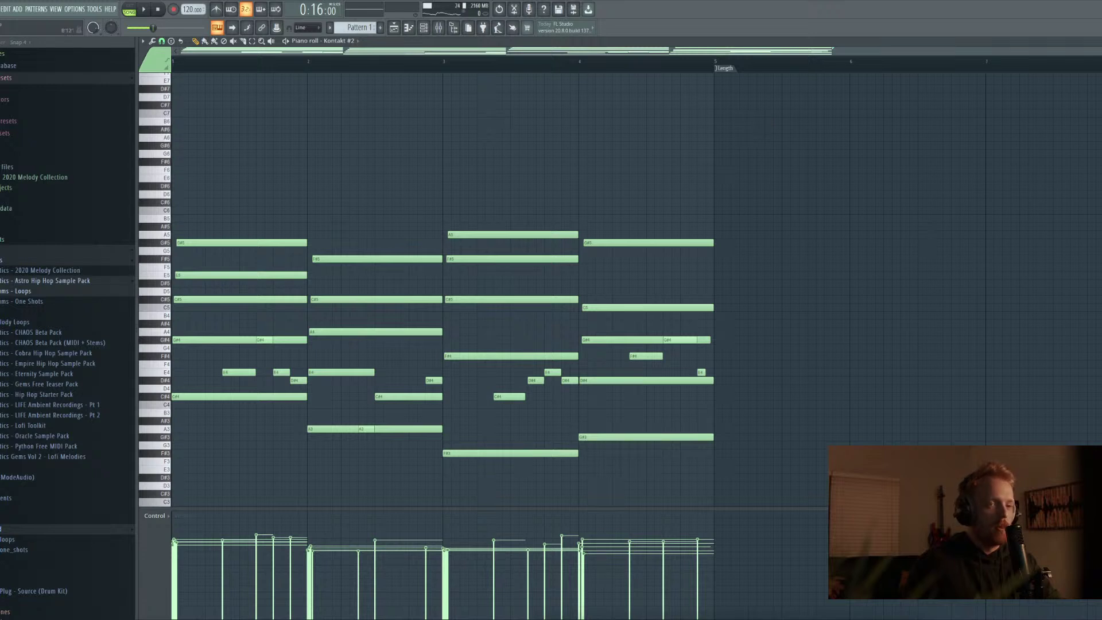
key("F7")
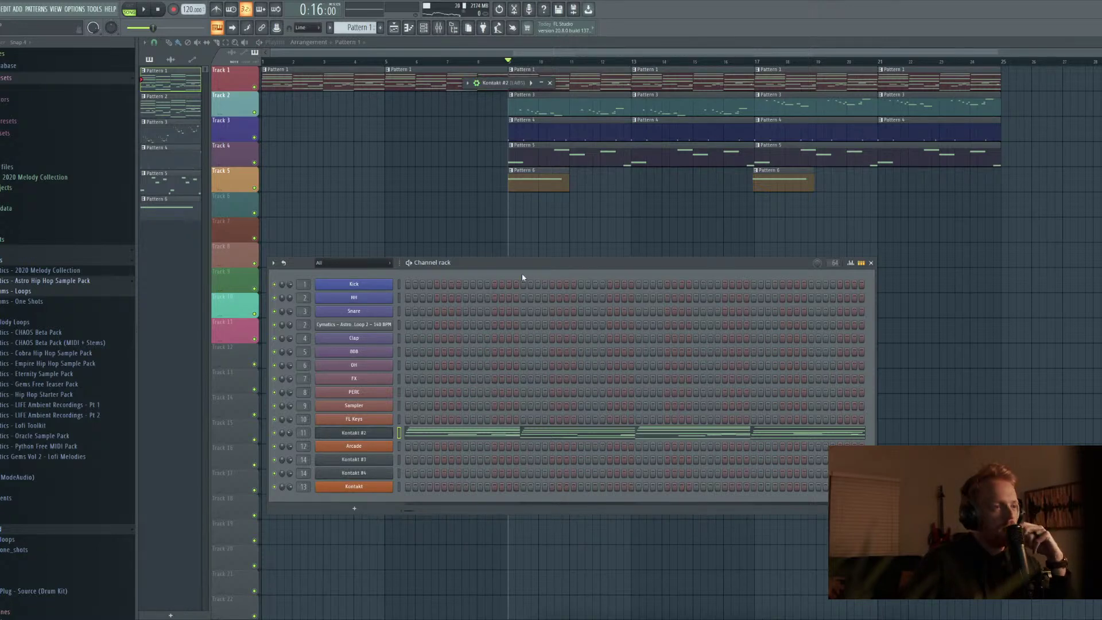
Reposition the channel rack and step through Patterns 1 to 5 to examine which channels they use
left_click_drag(512, 263, 571, 228)
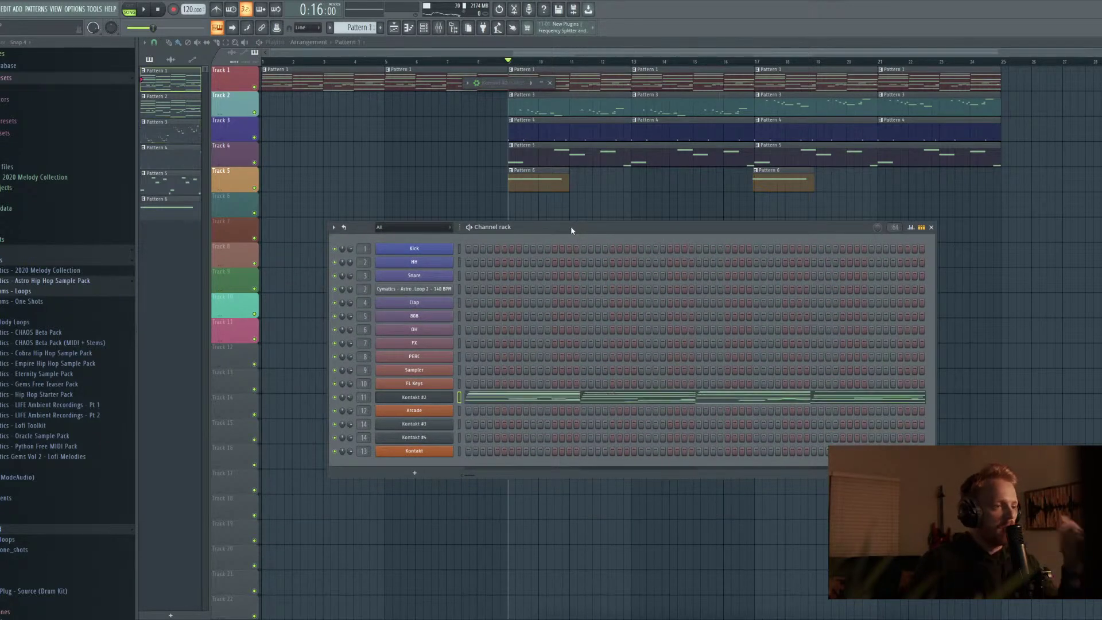
key("Down")
key("Down")
key("Down")
key("Down")
key("Up")
key("Up")
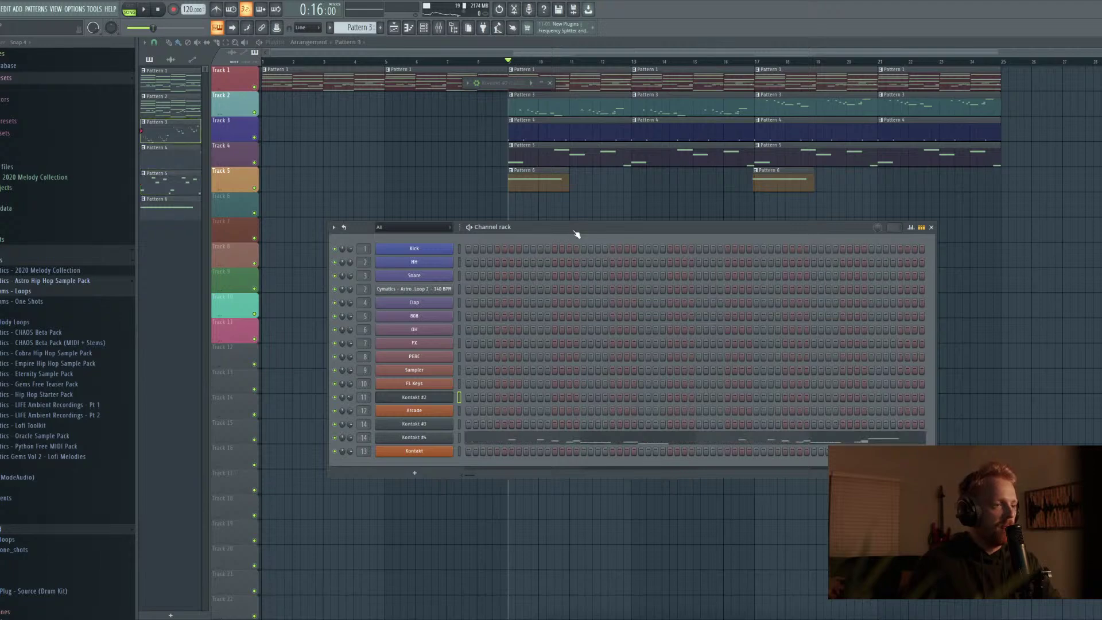
key("Down")
key("Down")
key("Up")
key("Up")
Return to Pattern 6, check its note, and open the Arcade instrument
double_click(544, 180)
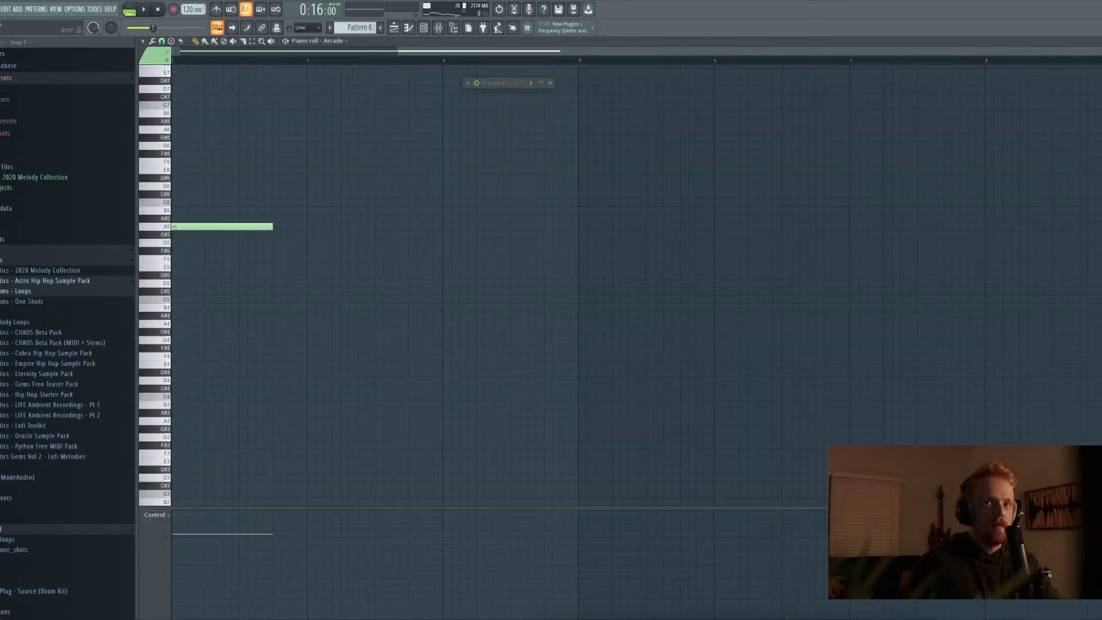
key("F7")
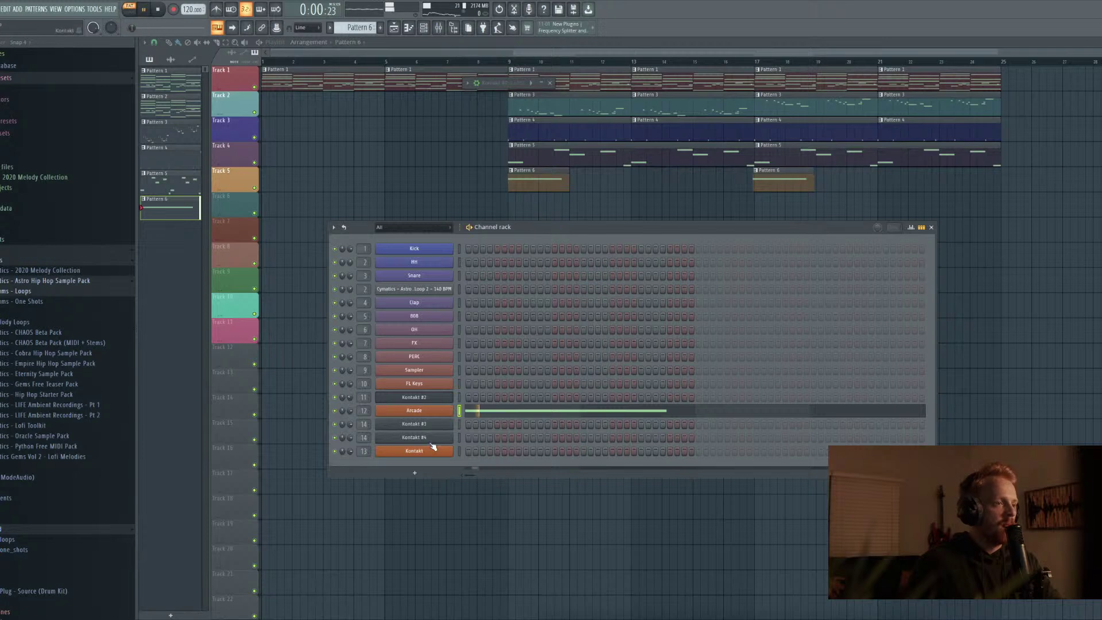
left_click(426, 411)
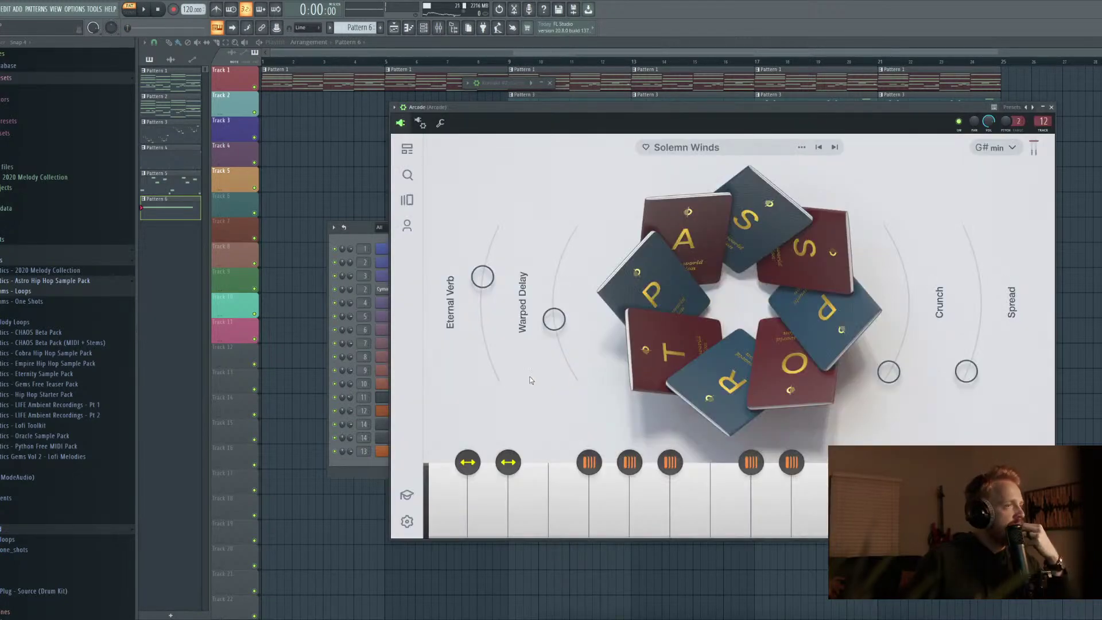
Set the Arcade instrument's key to C# min, play the arrangement from bar 9, and close the instrument
left_click(998, 151)
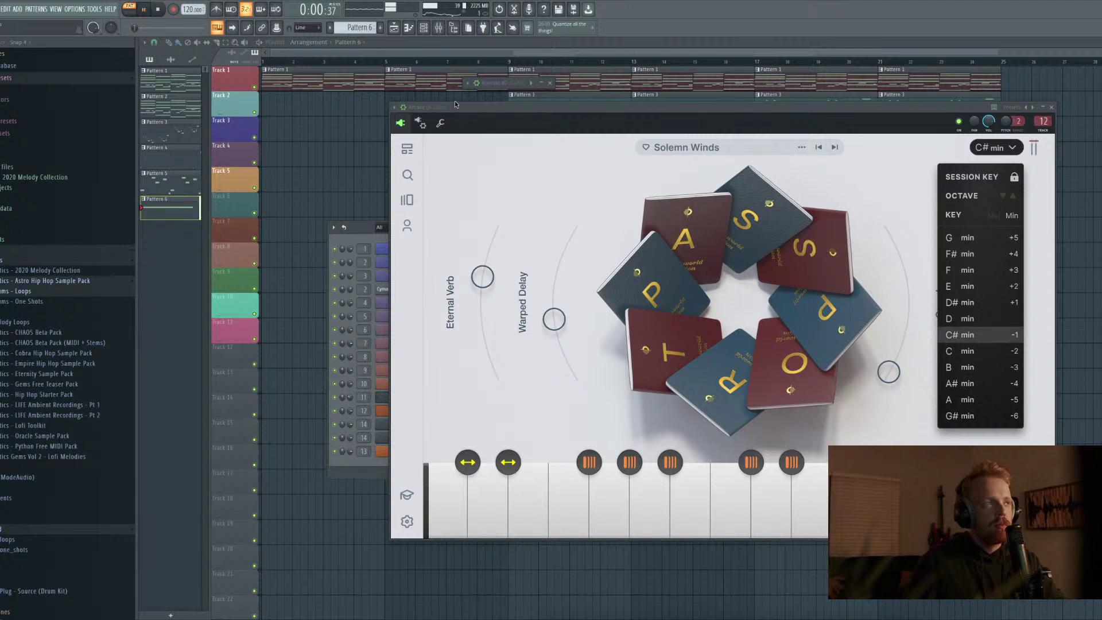
left_click(129, 10)
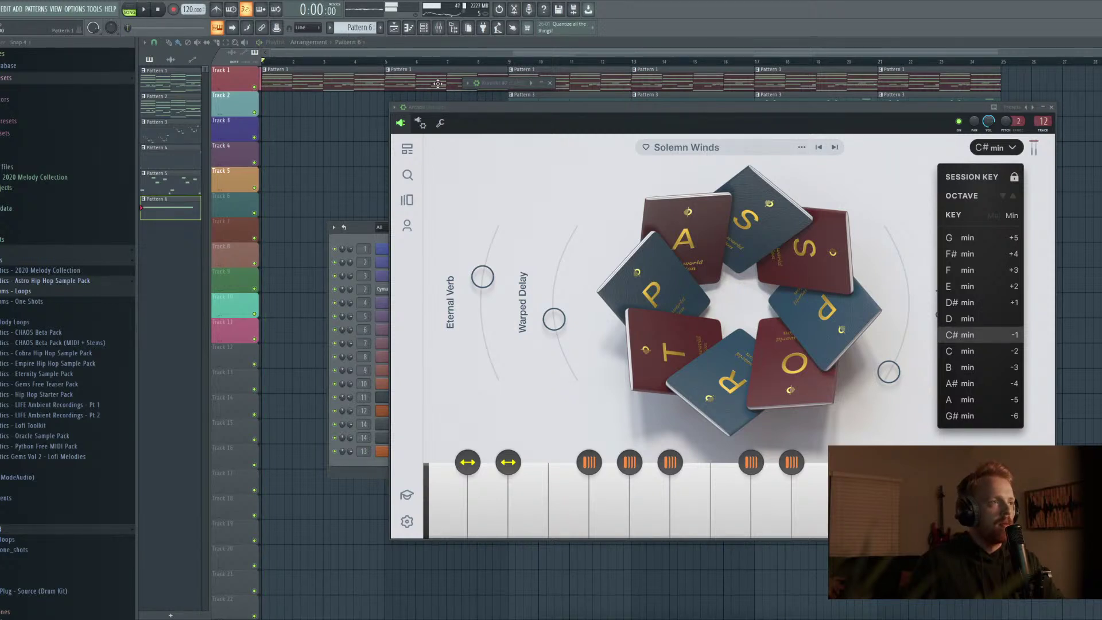
left_click(517, 64)
key("space")
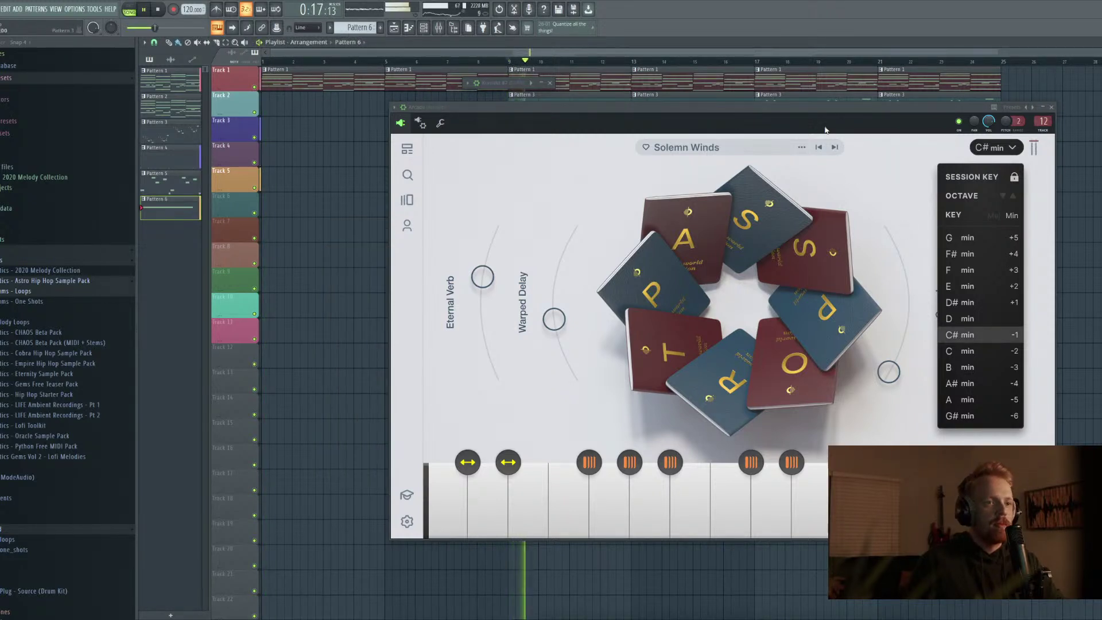
left_click(1053, 108)
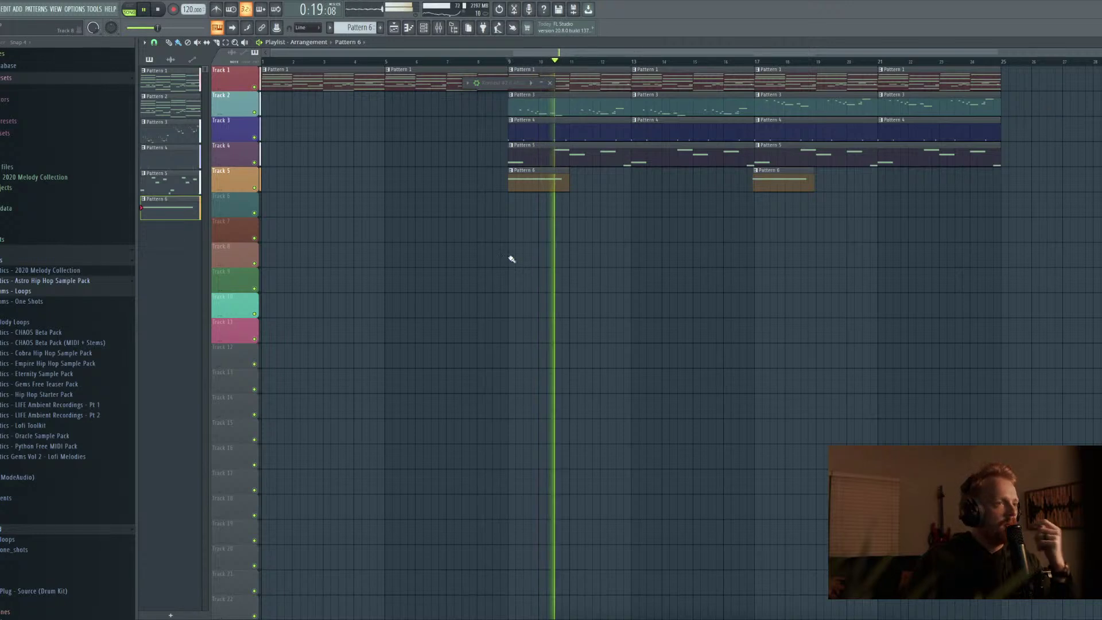
Lengthen the Arcade A5 note in Pattern 6 to 2 bars and return to the playlist
double_click(558, 182)
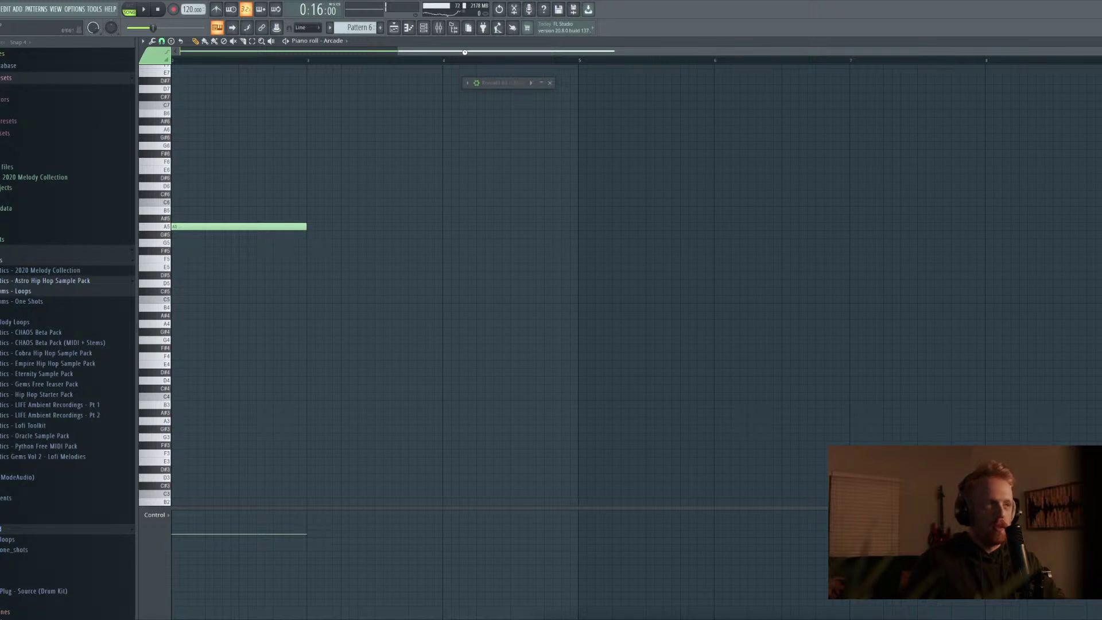
key("F7")
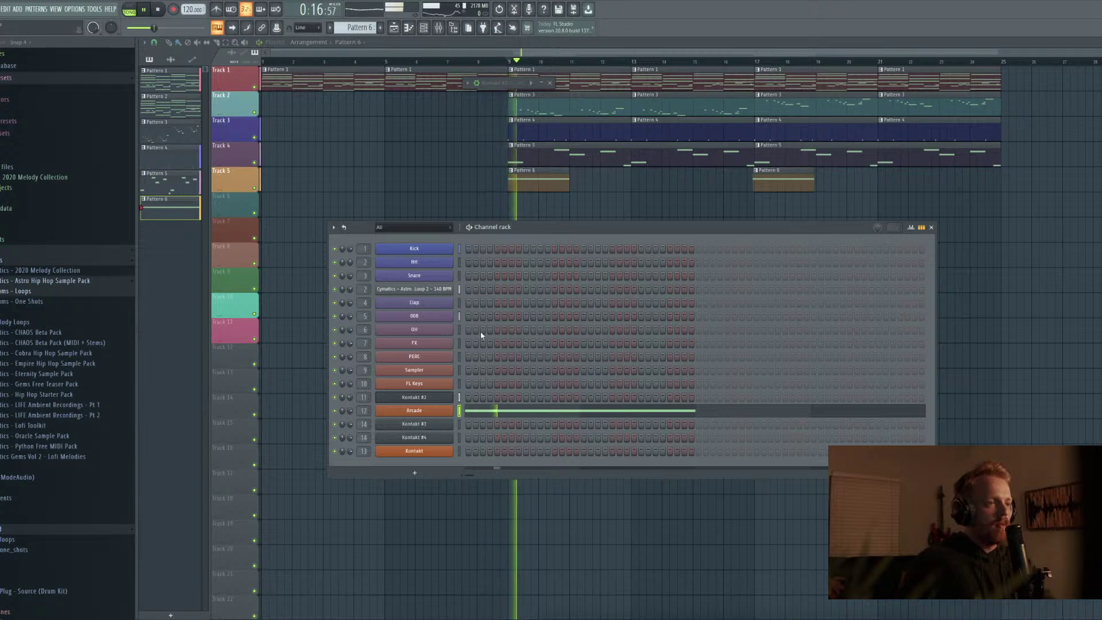
key("F6")
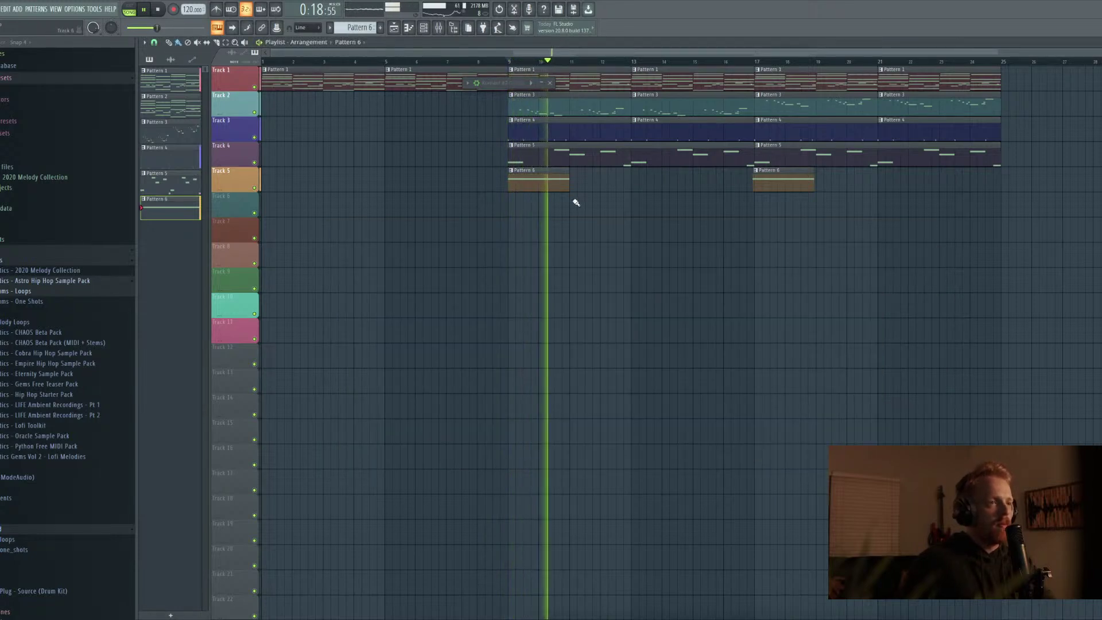
Add Pattern 6 clips on Track 5 at bars 11, 13 and 15, and delete the clip near bar 17
mouse_move(574, 201)
left_mouse_down()
mouse_move(590, 198)
mouse_move(595, 178)
left_mouse_up()
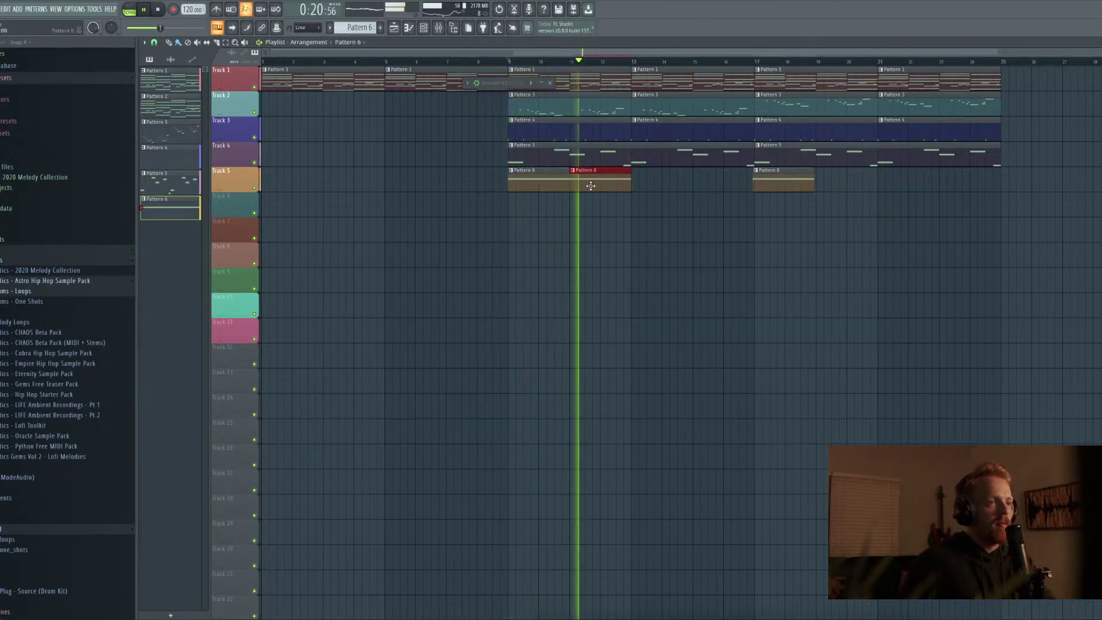
left_click(655, 195)
left_click_drag(655, 195, 655, 171)
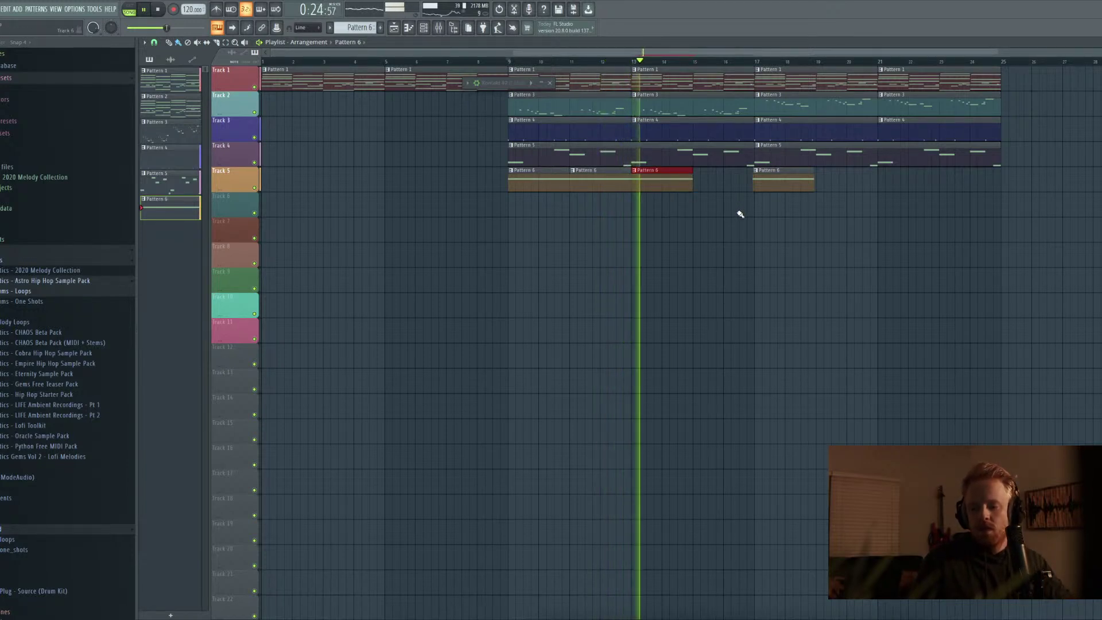
left_click(709, 197)
left_click_drag(713, 196, 712, 171)
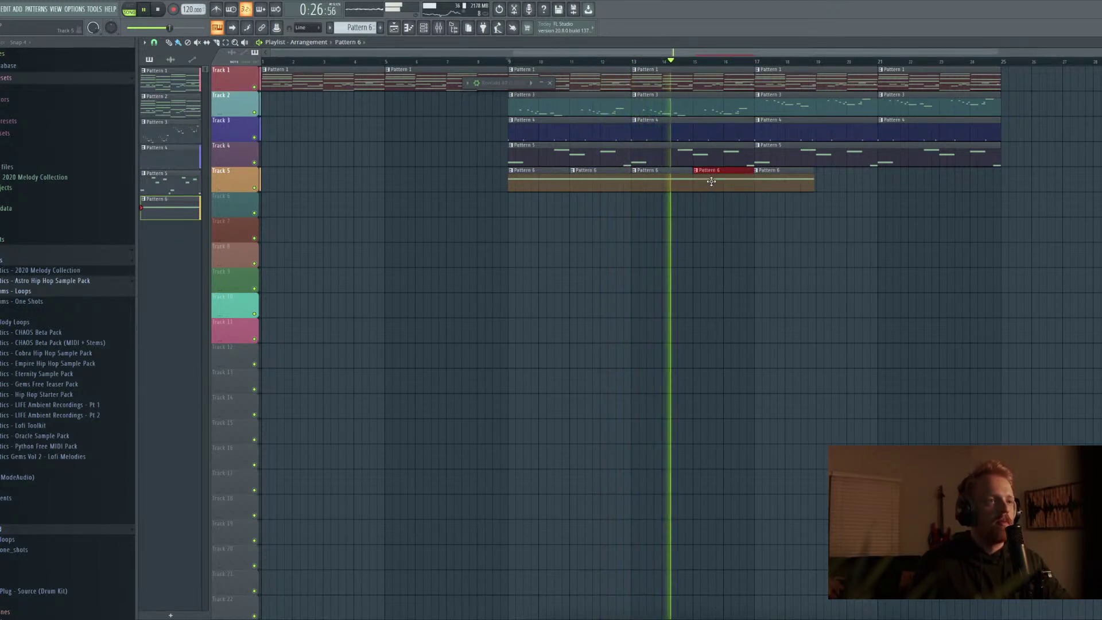
right_click(780, 181)
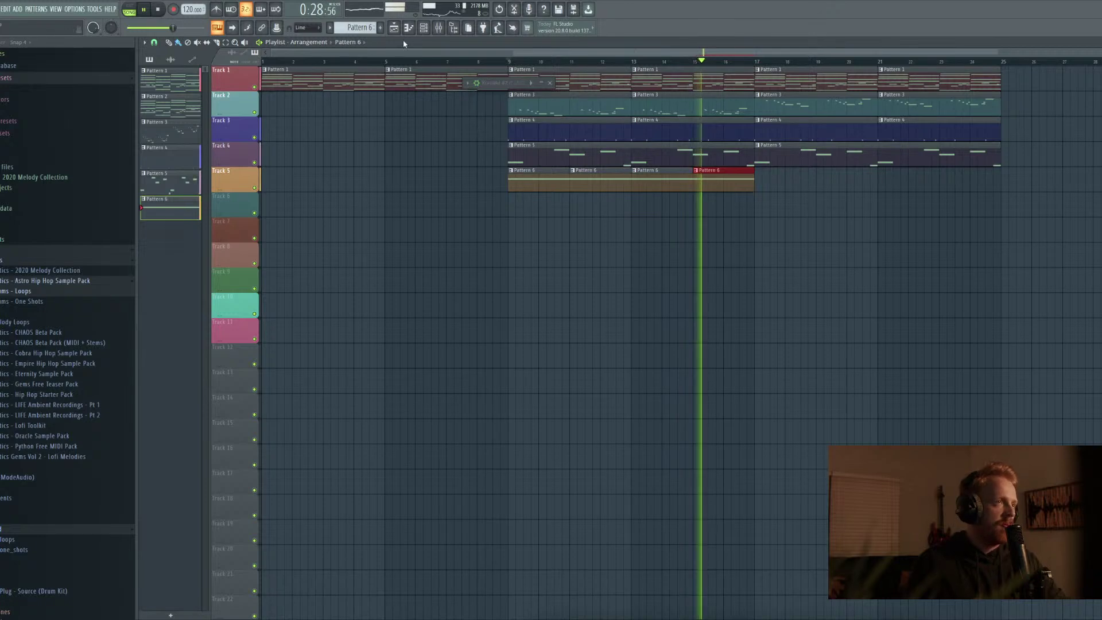
Raise the Eternal Verb and Warped Delay amounts in the Arcade instrument, and close it
left_click(424, 29)
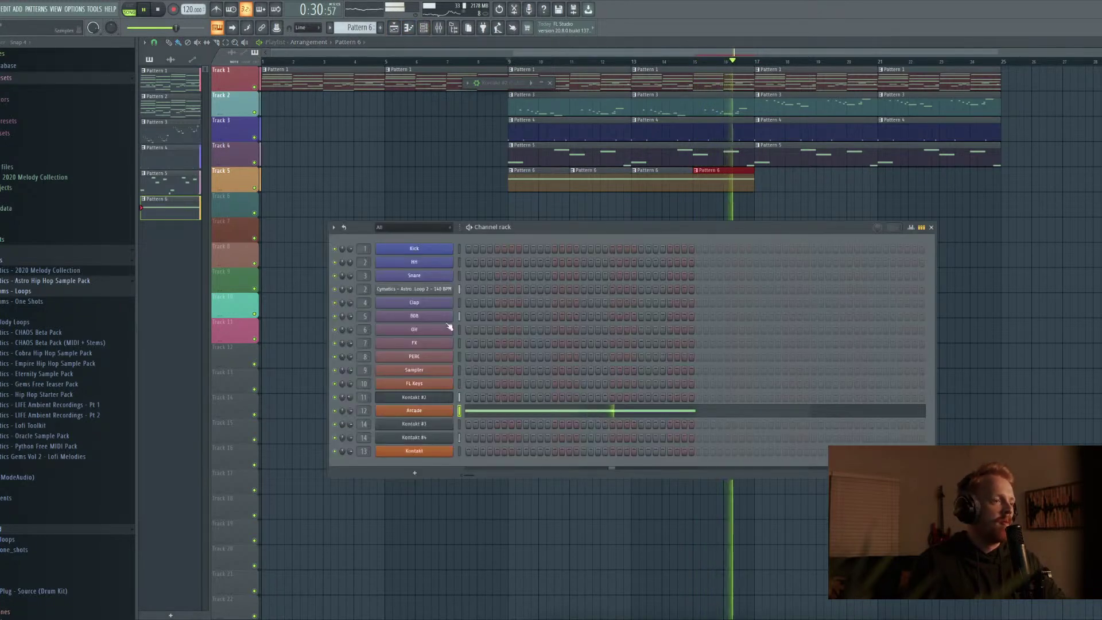
left_click(425, 411)
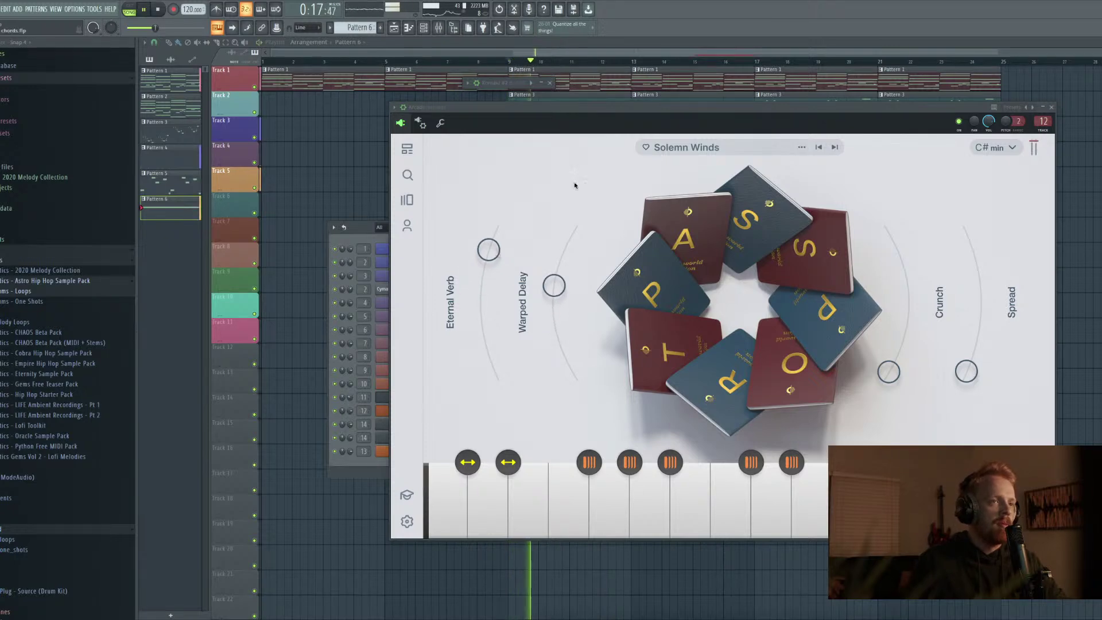
left_click(1053, 108)
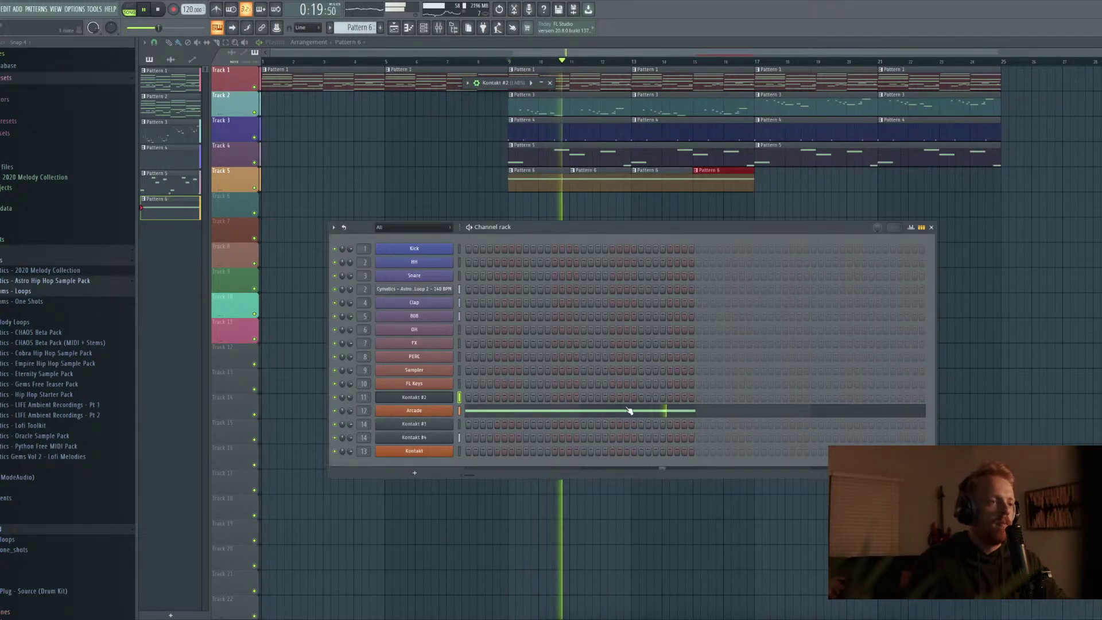
Review the Arcade note in Pattern 6 and check the mixer levels while the arrangement plays
key("F7")
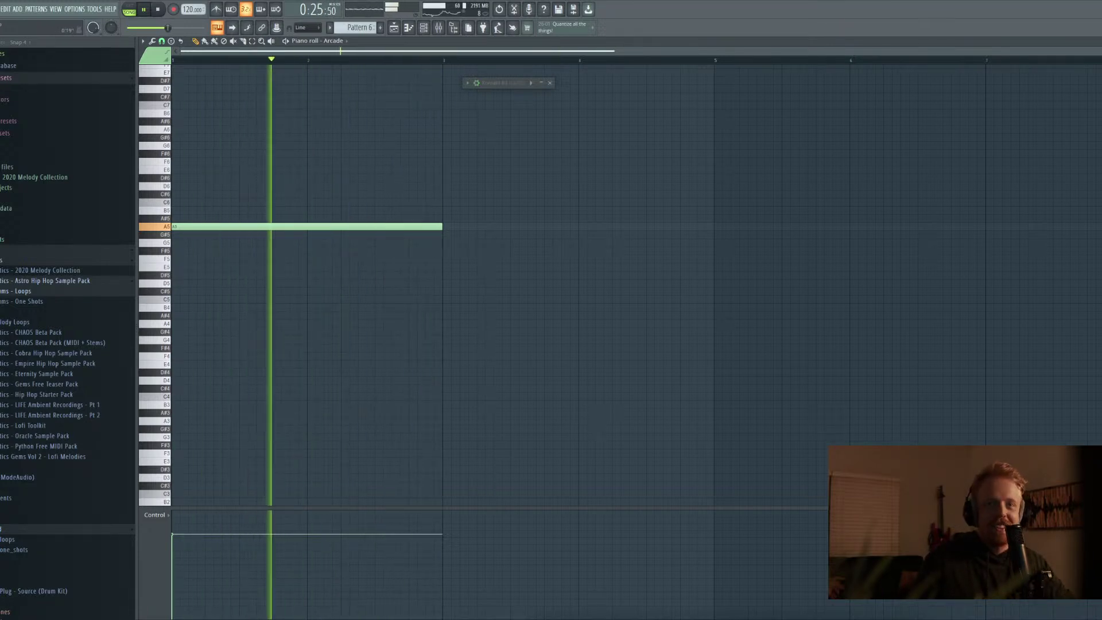
key("F7")
key("F6")
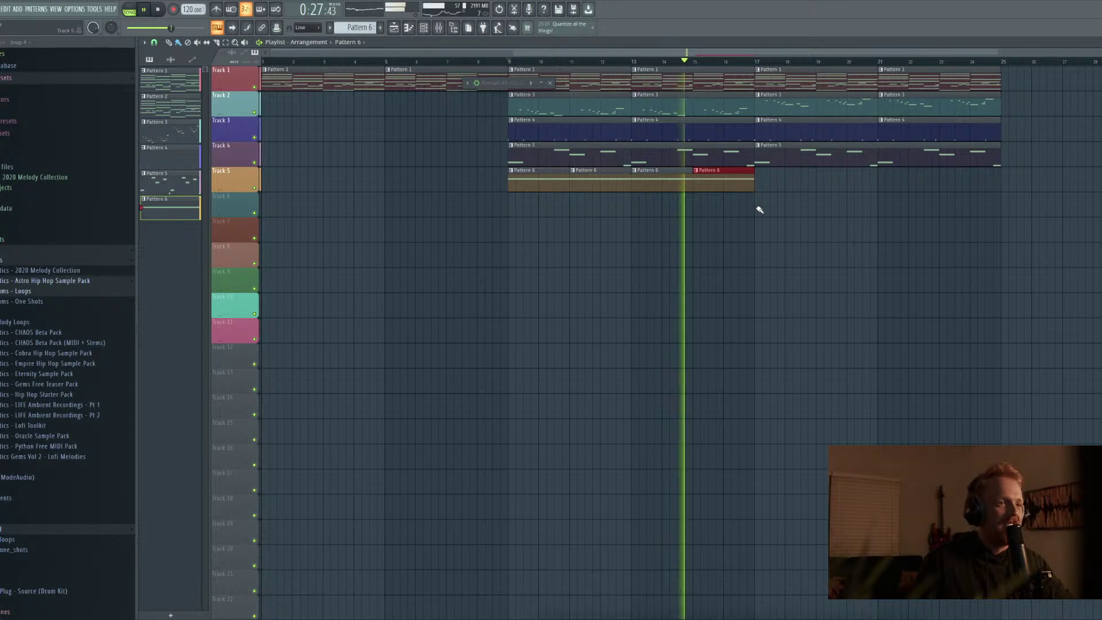
left_click(439, 28)
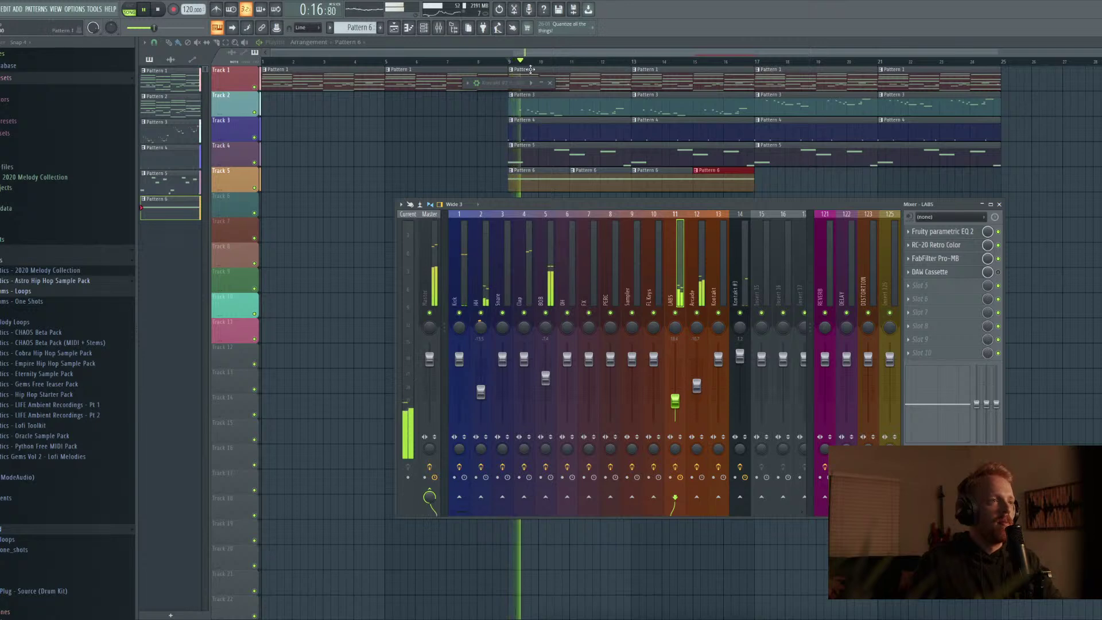
key("space")
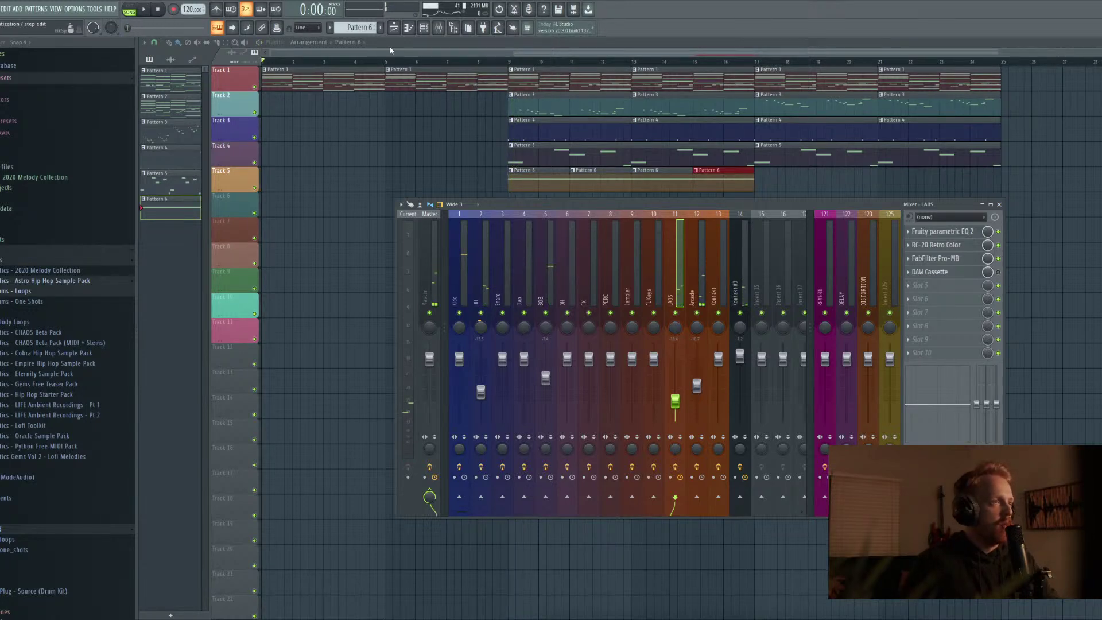
Select the first eight bars of the playlist and create a Master volume automation clip across them
right_click(176, 74)
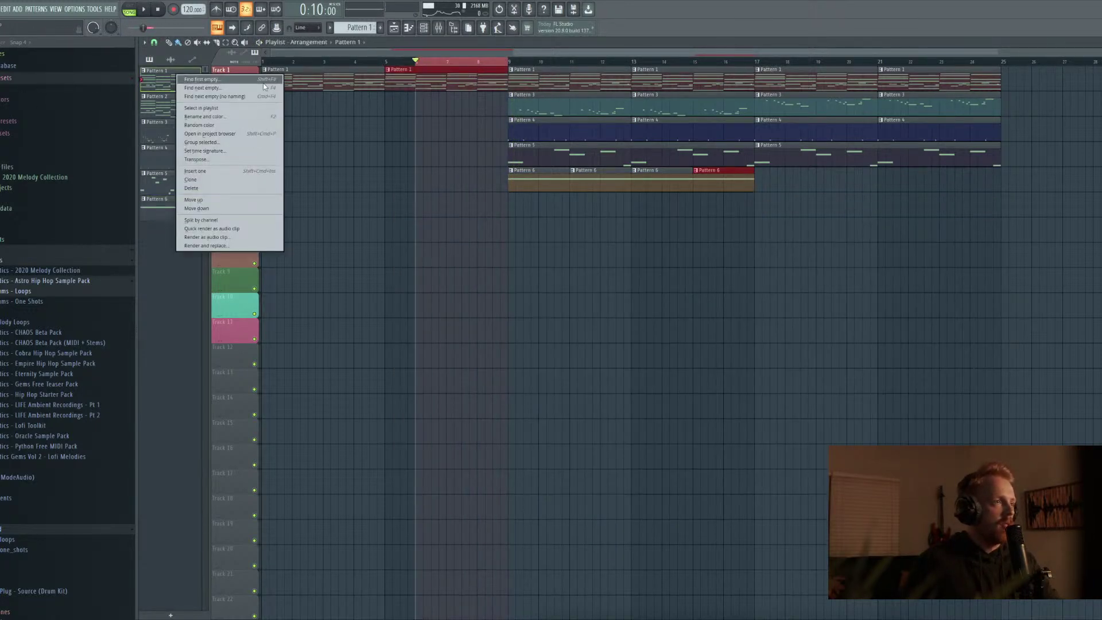
key("Escape")
left_click_drag(423, 64, 203, 69)
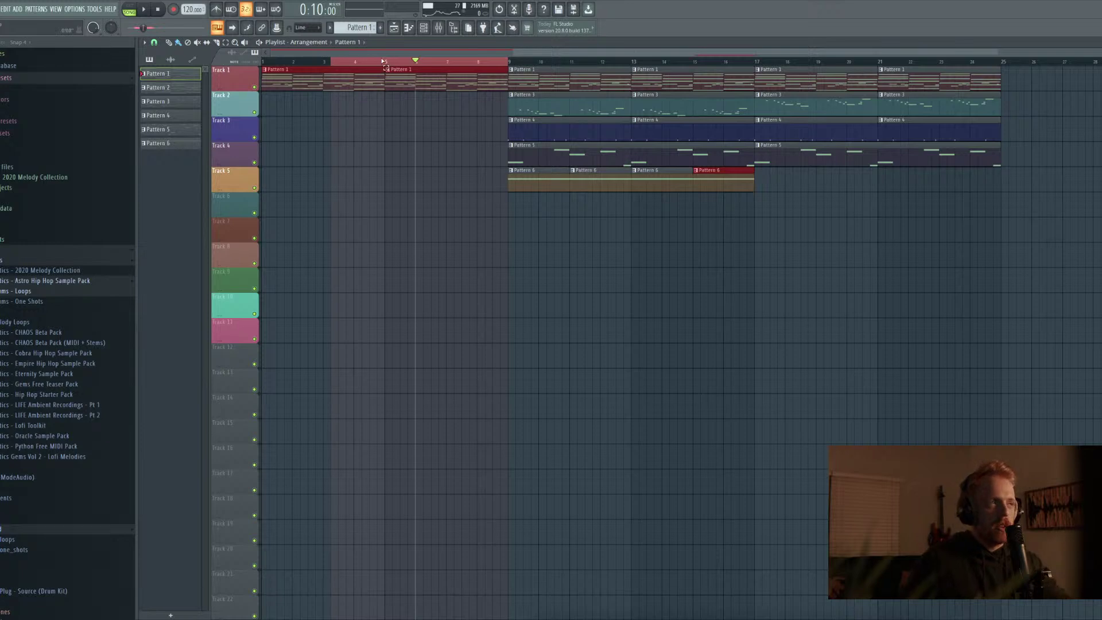
scroll(383, 62, "down", 2)
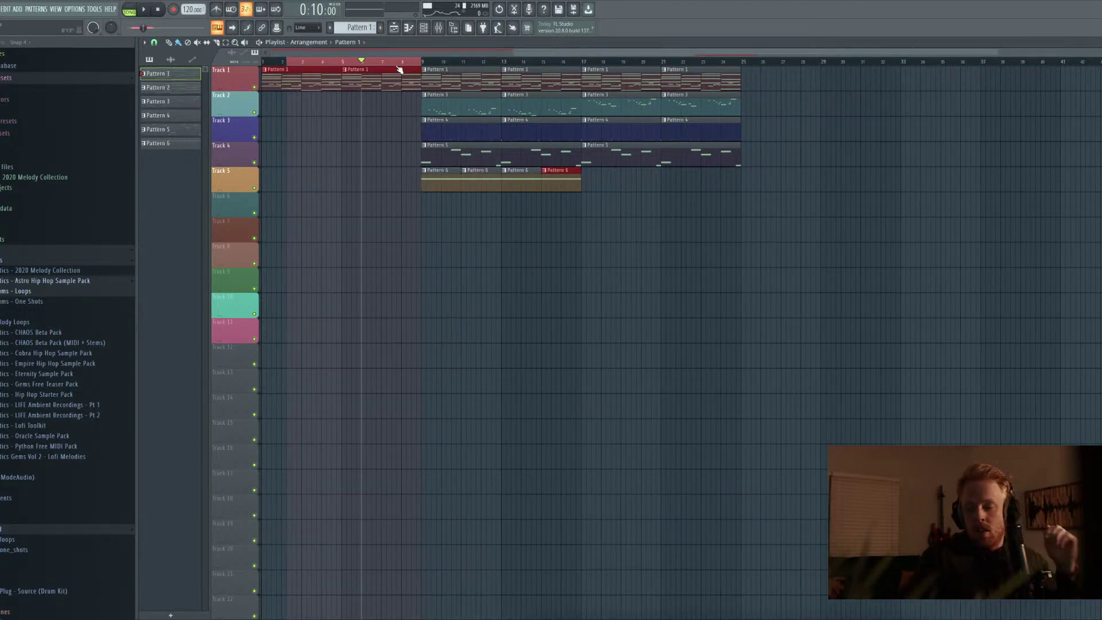
left_click(446, 27)
left_click(424, 278)
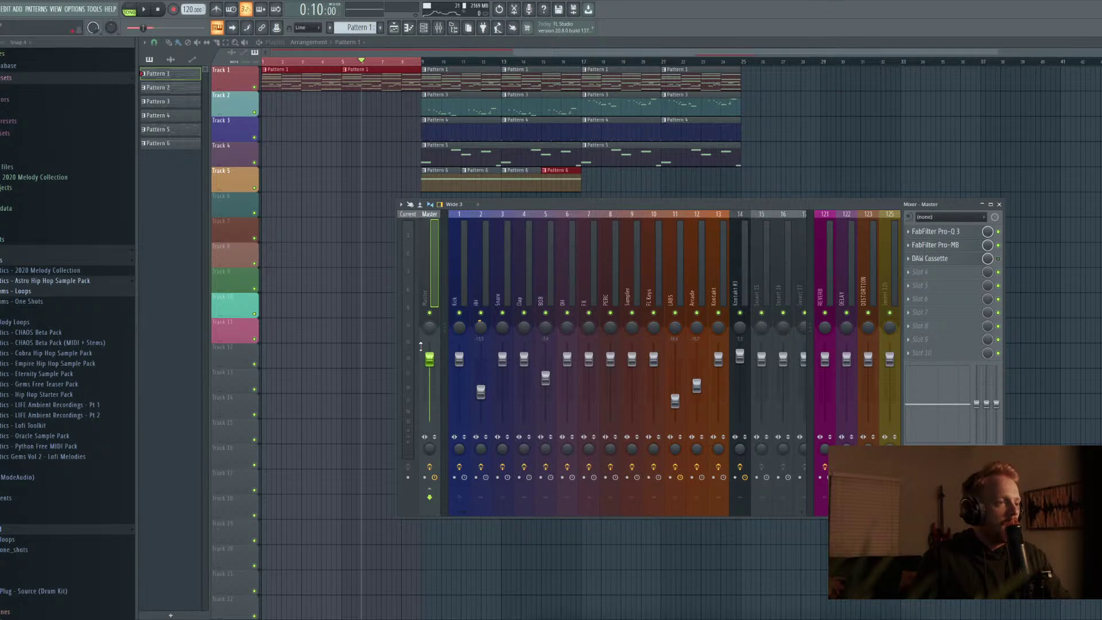
right_click(431, 358)
left_click(450, 410)
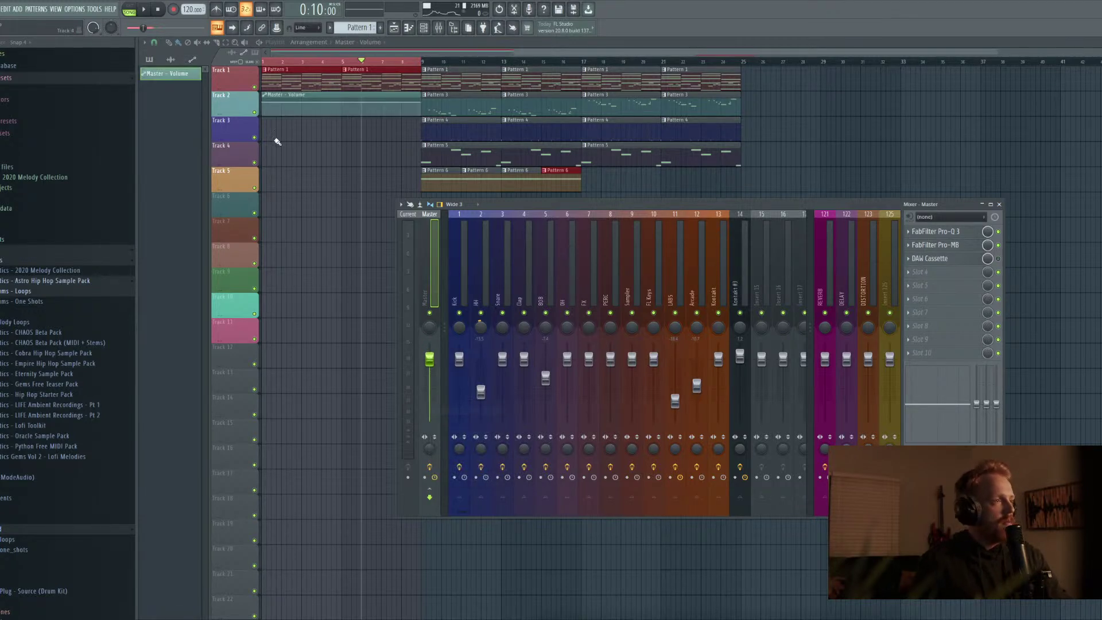
Shape the Master volume automation into a rising fade-in up to bar 9, clear the time selection, and audition the arrangement
left_click(265, 105)
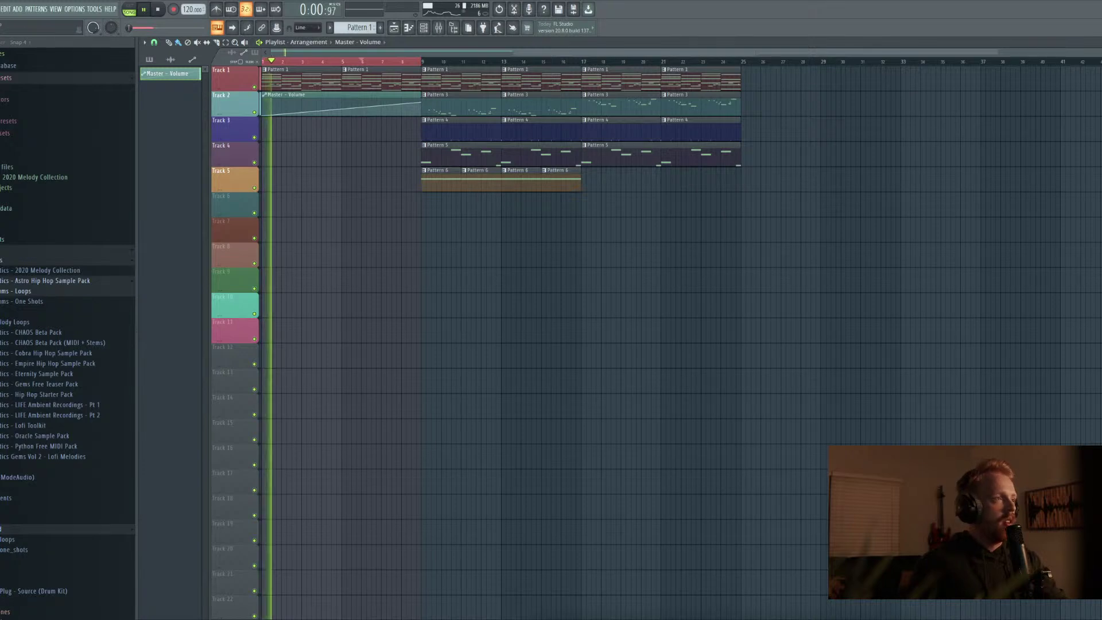
key("space")
left_click(390, 53)
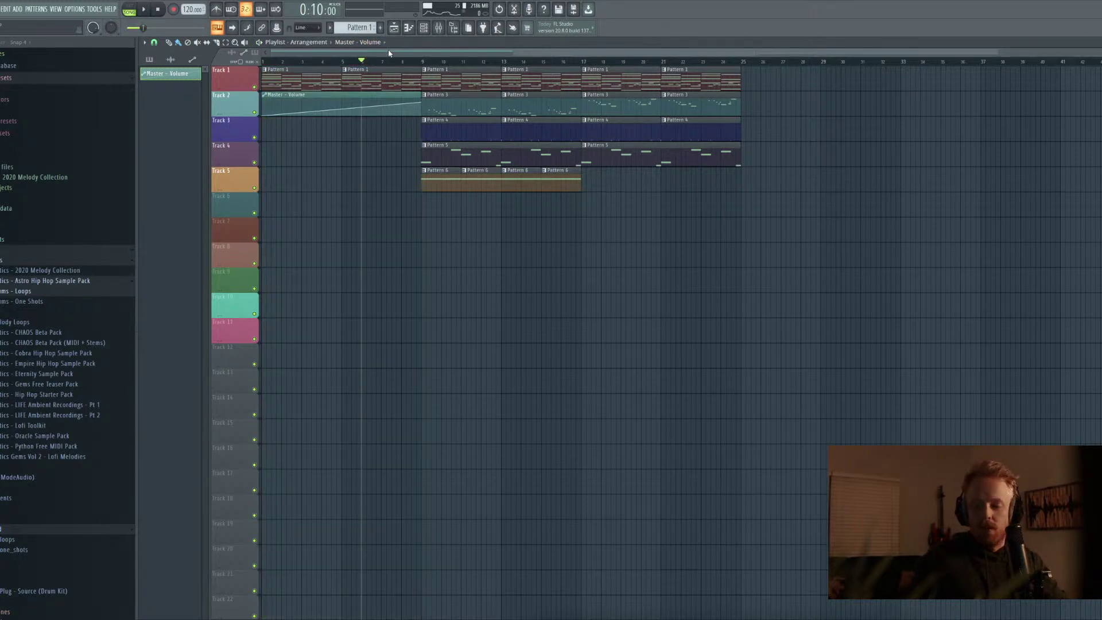
key("space")
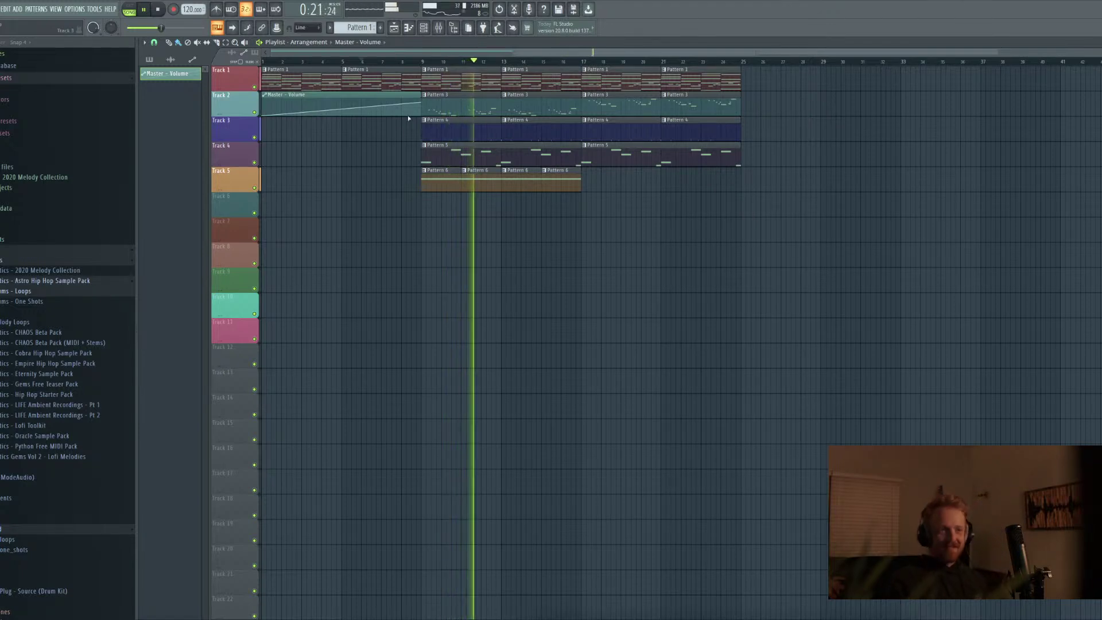
Lower the Arcade mixer track's volume slightly, close the mixer, and make Pattern 6 the active pattern
left_click(439, 28)
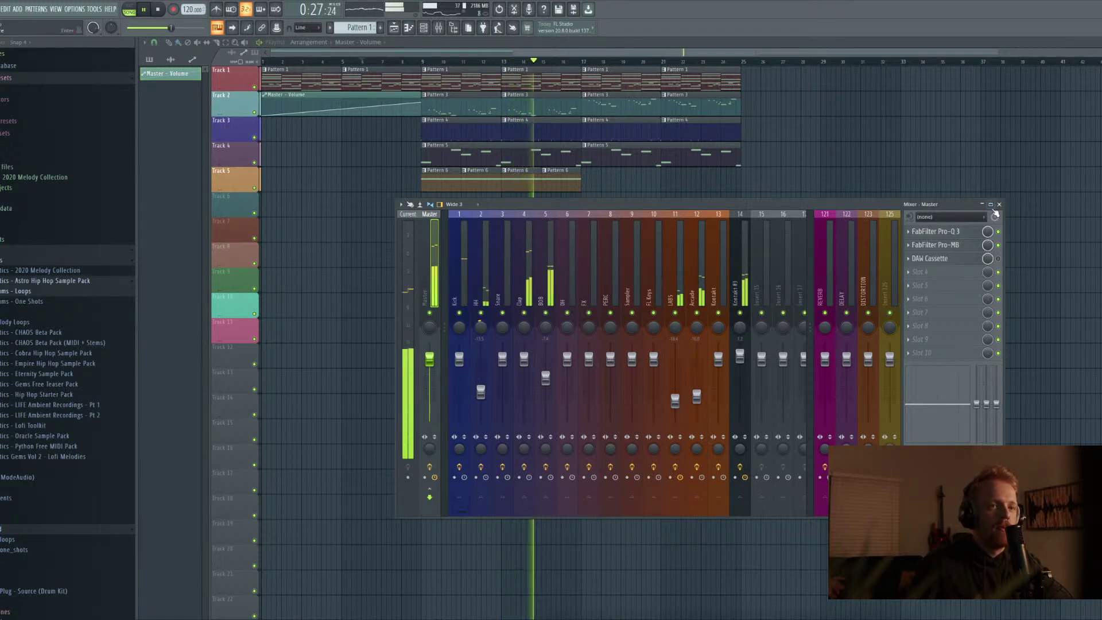
left_click(999, 205)
left_click(562, 187)
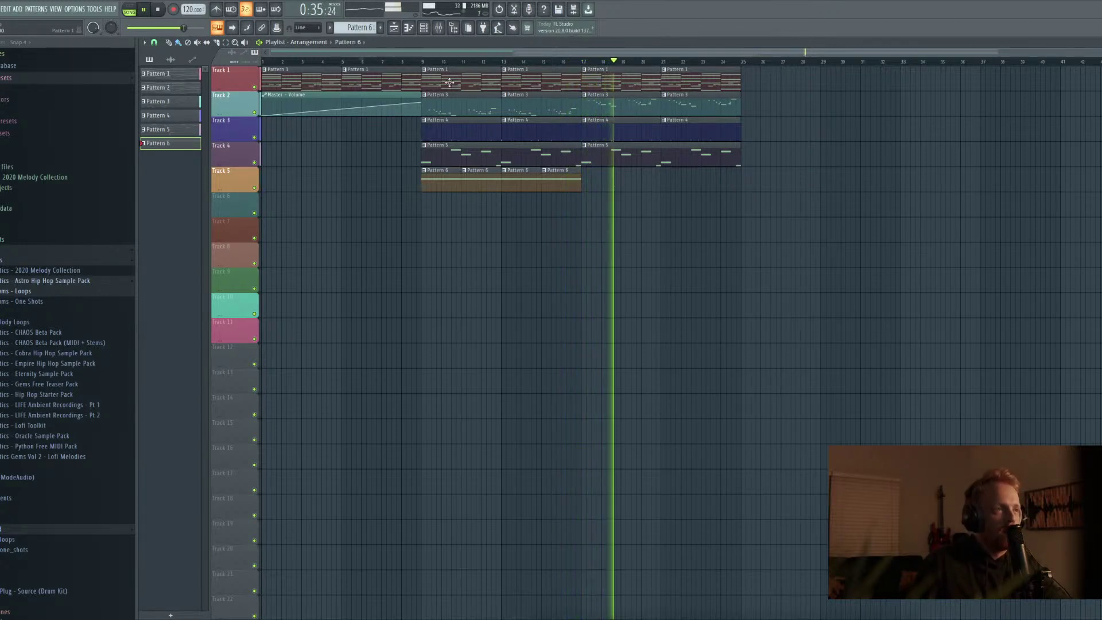
Try to load Fruity Reeverb 2 into slot 4 of the Kontakt #3 mixer track
left_click(439, 29)
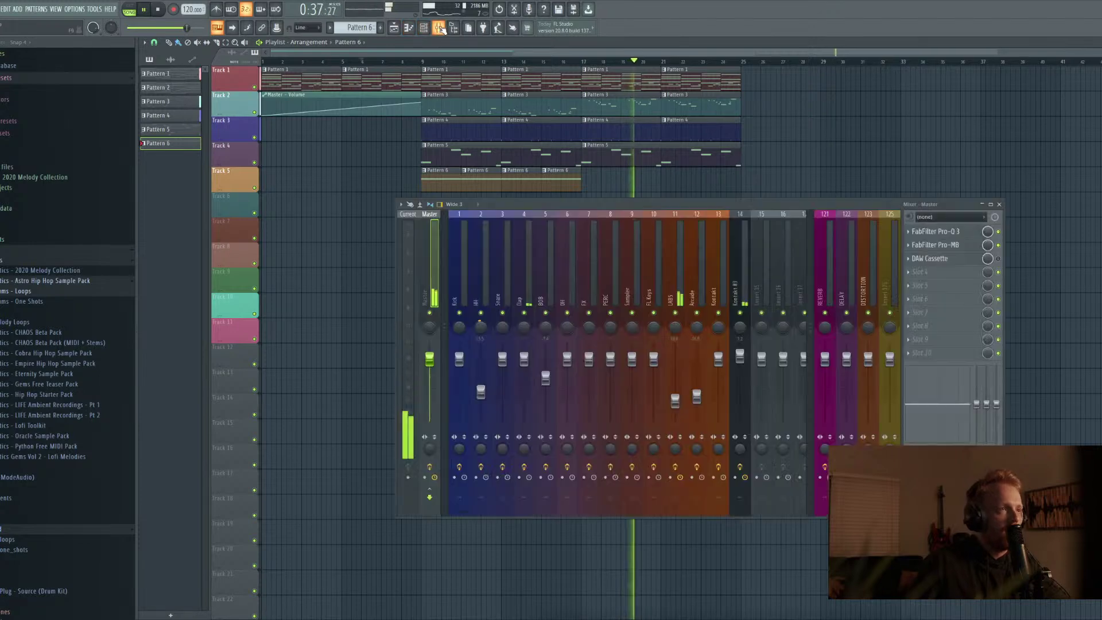
left_click(738, 368)
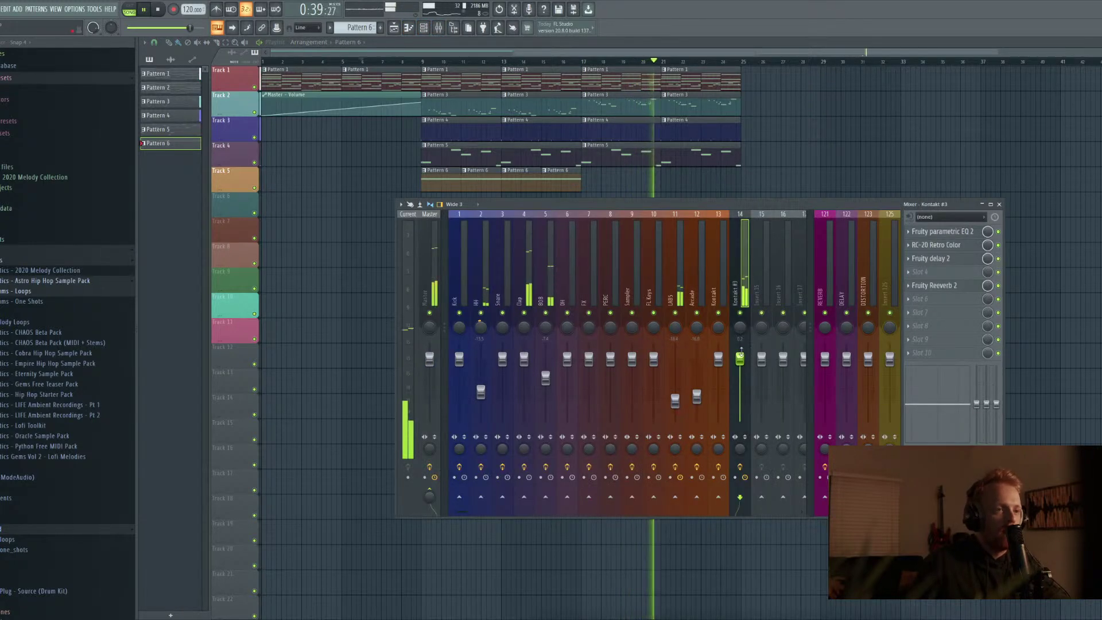
key("space")
left_click(925, 273)
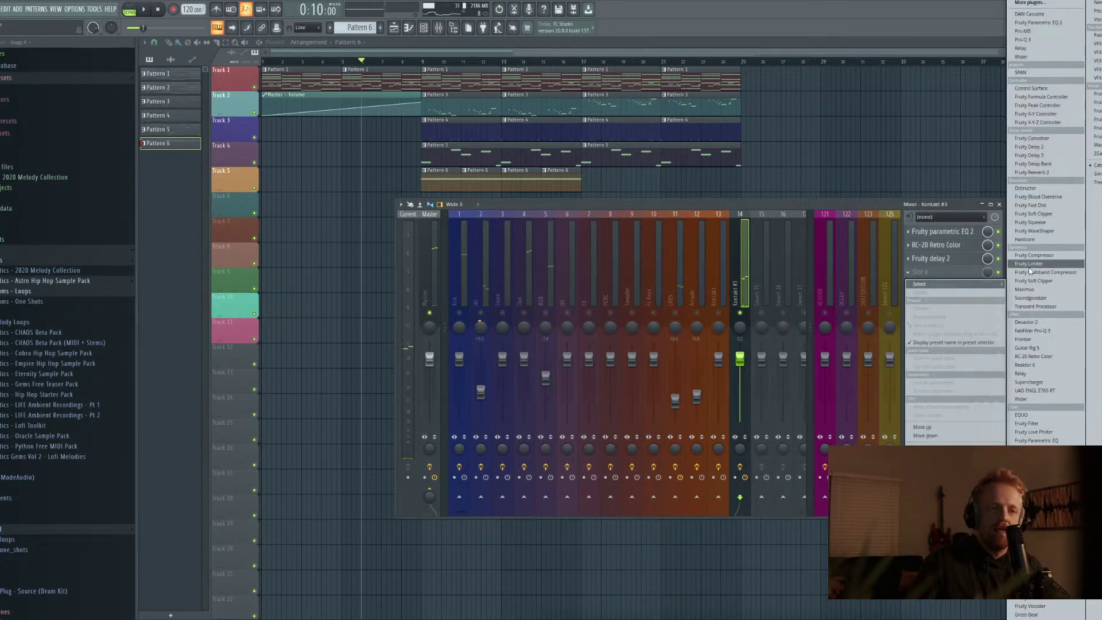
left_click(1035, 172)
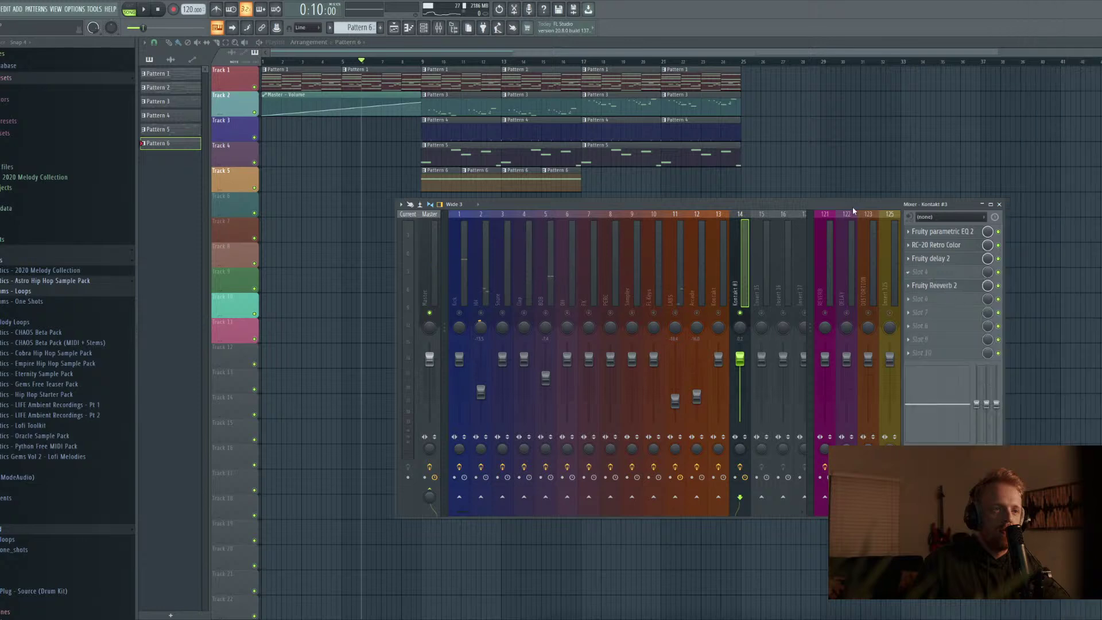
Open Fruity parametric EQ 2 on the Kontakt #3 track, audition from bar 17, and return the playhead to bar 9
left_click(939, 233)
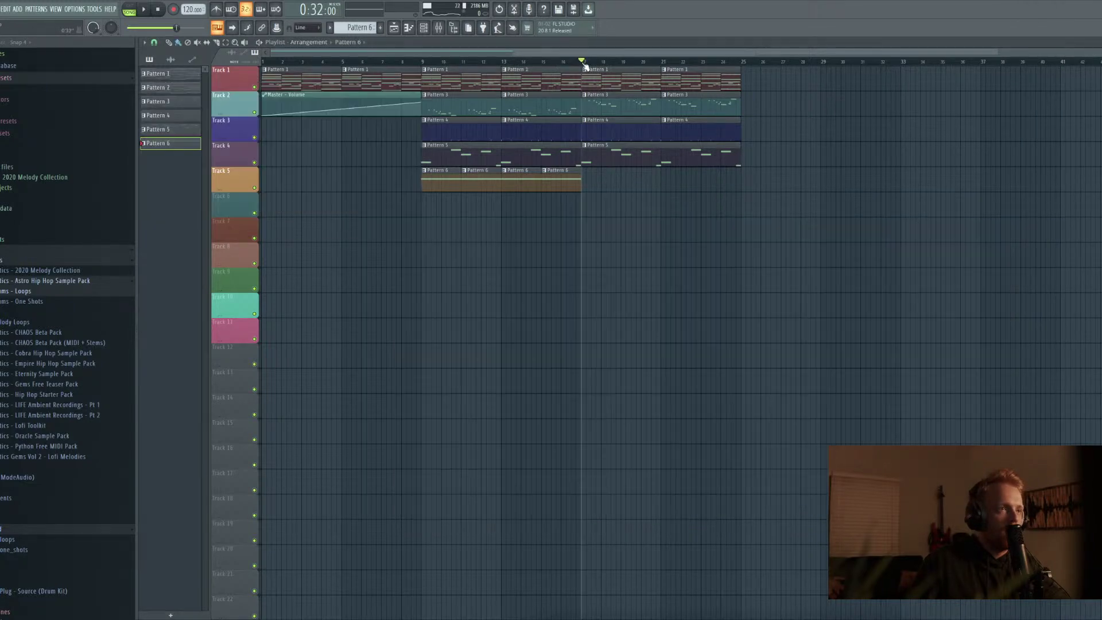
key("space")
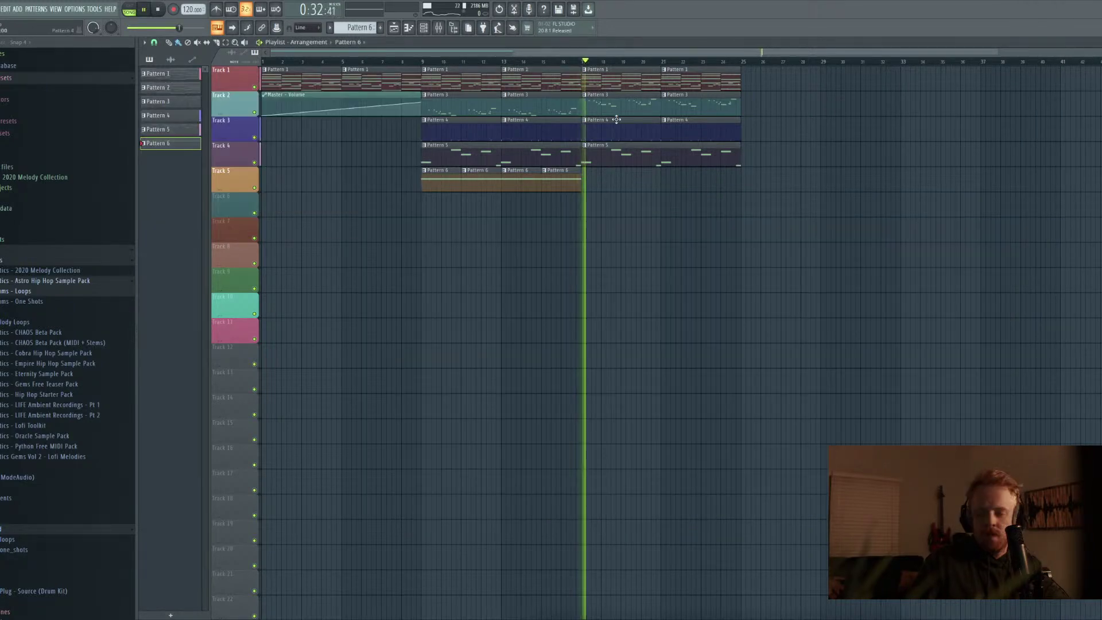
left_click(437, 28)
left_click(429, 64)
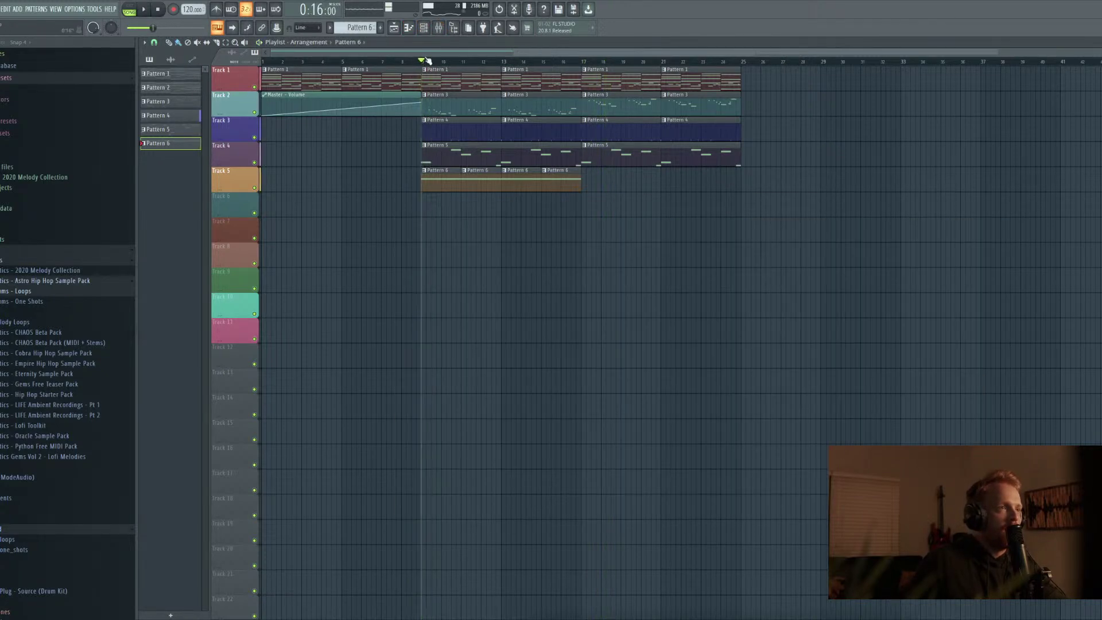
Audition from bar 9, remove the two Pattern 3 clips between bars 9 and 17 on Track 2, and replay the section
key("space")
key("F9")
key("space")
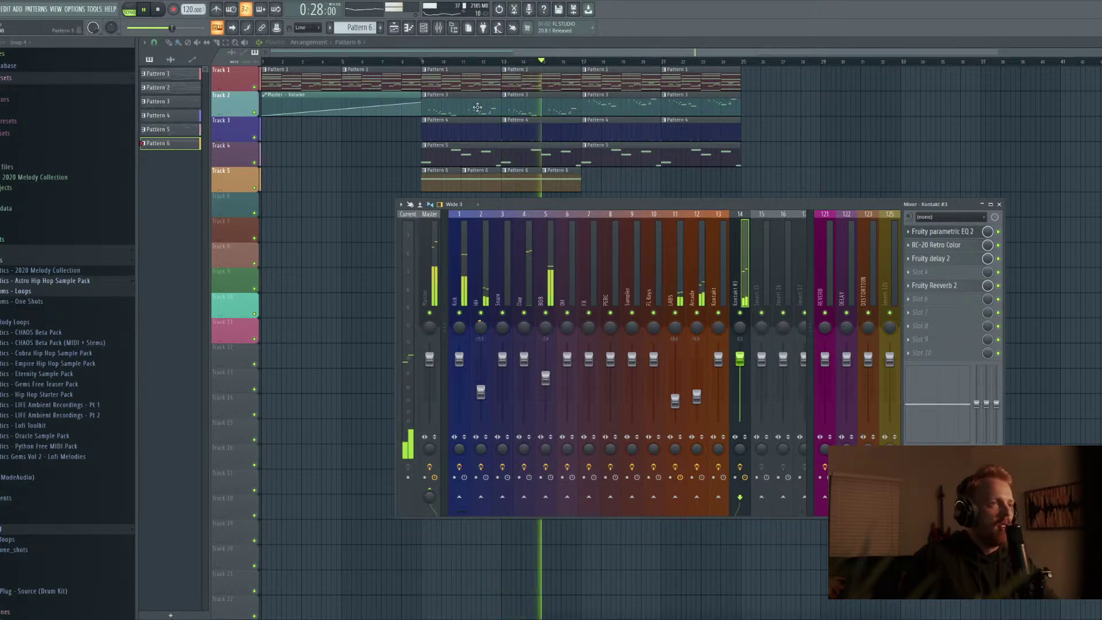
right_click(482, 109)
right_click(540, 110)
key("space")
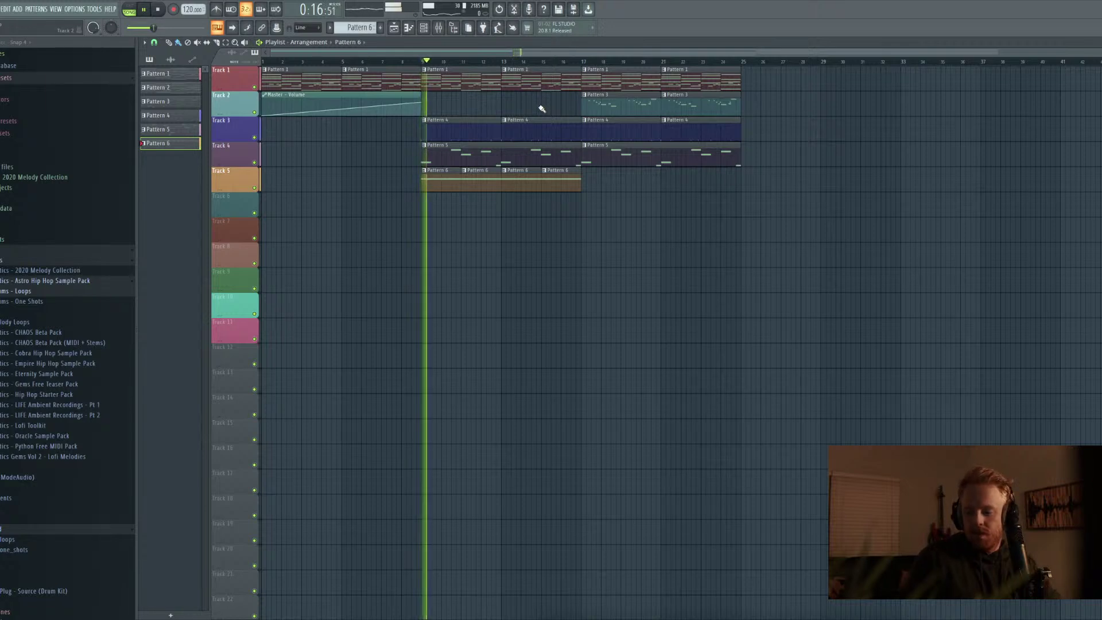
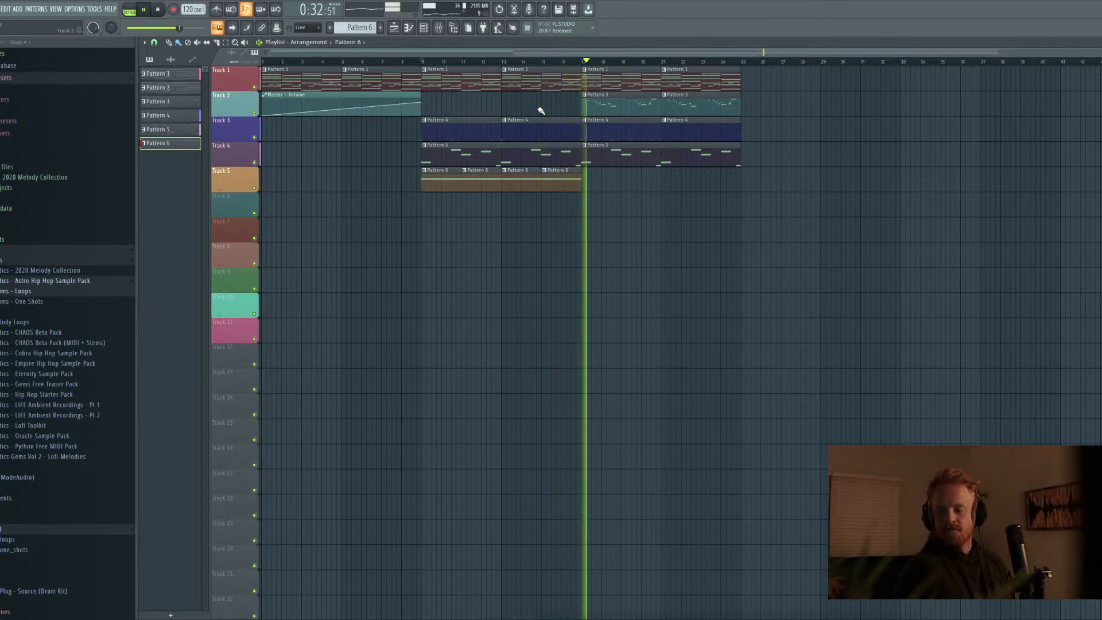
Lower the Clap mixer track's volume and the 808 track's volume slightly, and close the mixer
left_click(438, 28)
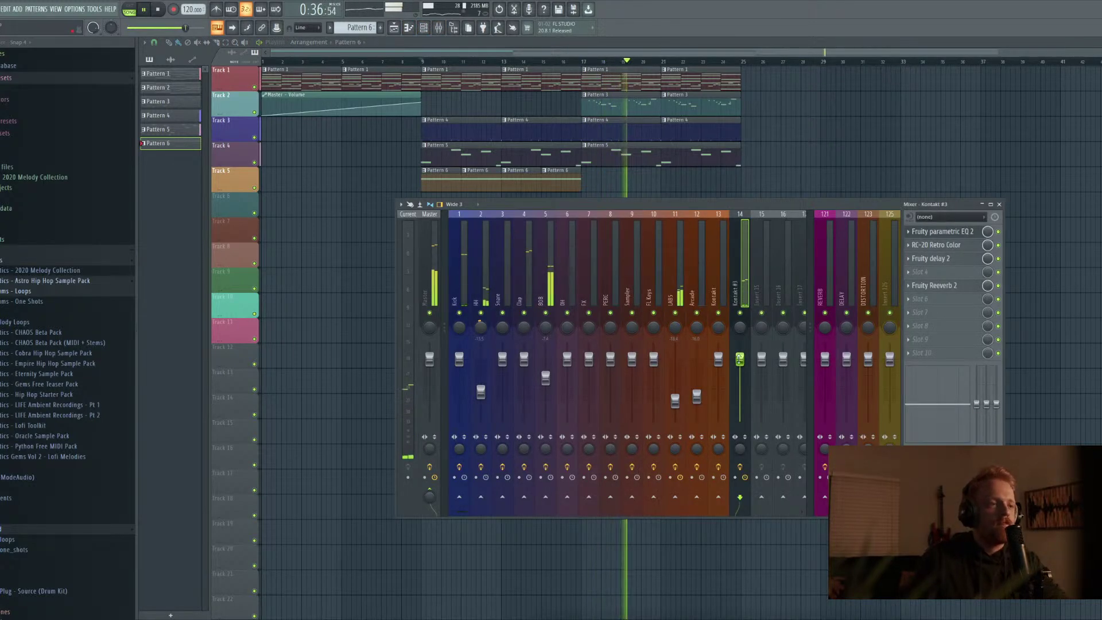
left_click_drag(545, 377, 522, 378)
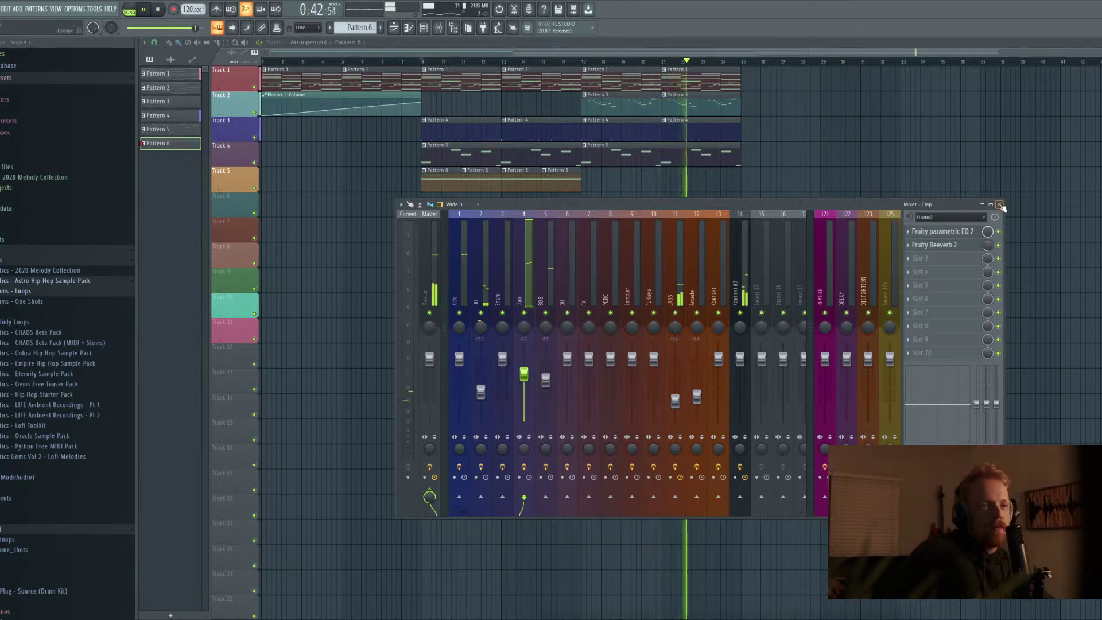
left_click(999, 205)
Add two more Pattern 1 clips on Track 1, at bars 25 and 29
left_click(717, 78)
left_click(770, 98)
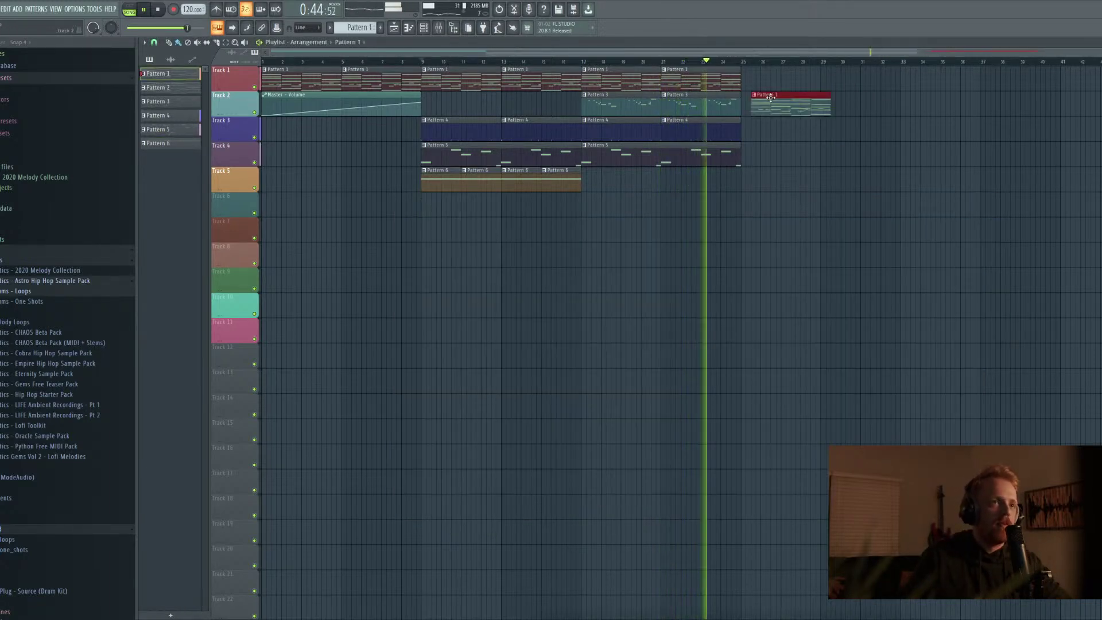
left_click_drag(771, 98, 762, 70)
left_click(846, 101)
left_click_drag(846, 100, 846, 69)
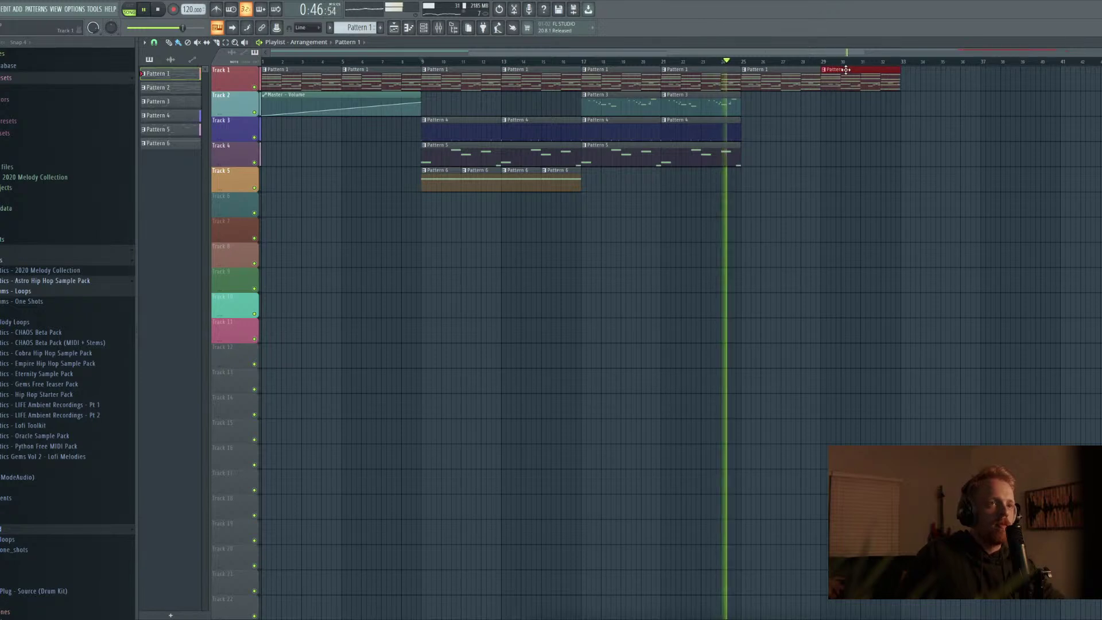
Add a Pattern 5 clip at bar 25 on Track 5 and audition the transition from just before bar 25
left_click(717, 154)
key("space")
left_click(764, 183)
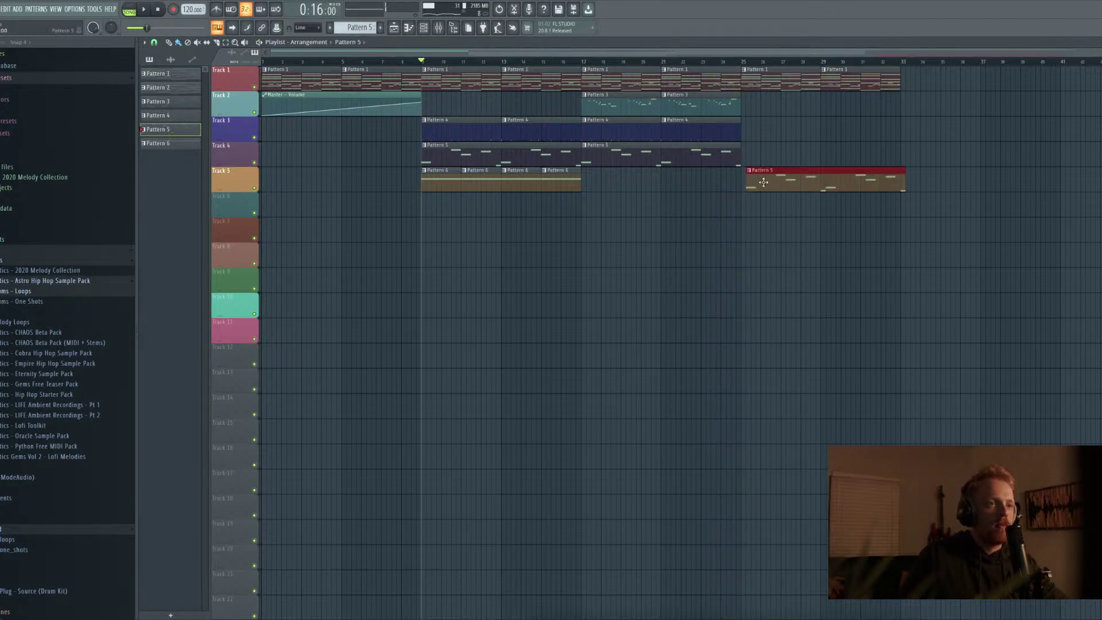
left_click(731, 67)
key("space")
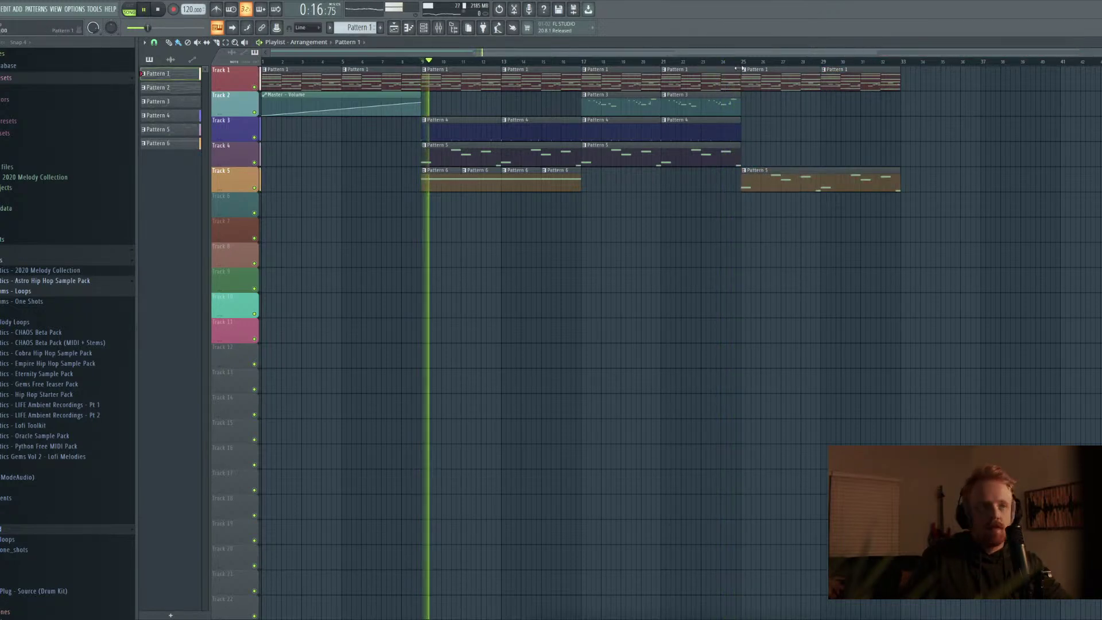
left_click(732, 61)
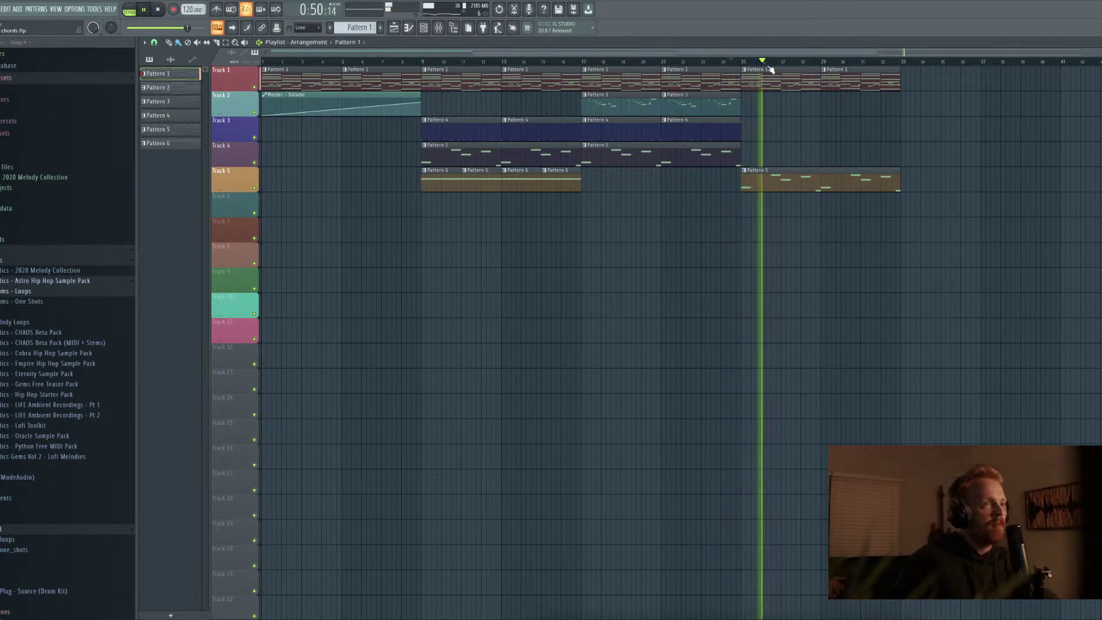
key("space")
Show the channel rack, step through the patterns, and make drum Pattern 4 the active one
left_click(424, 28)
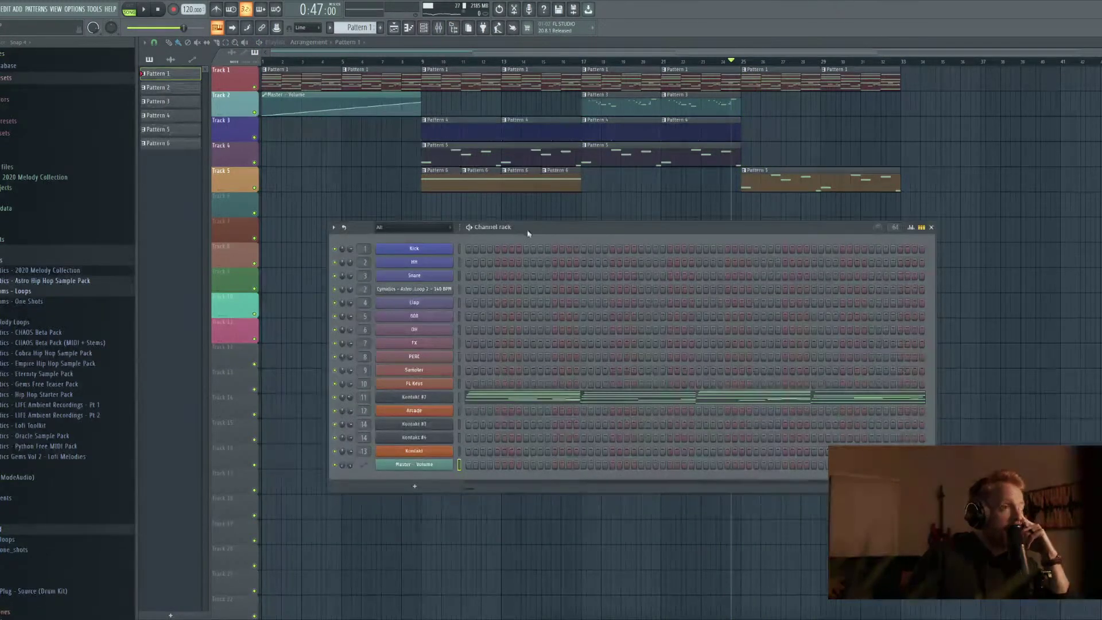
left_click_drag(528, 231, 470, 221)
key("F6")
left_click(172, 143)
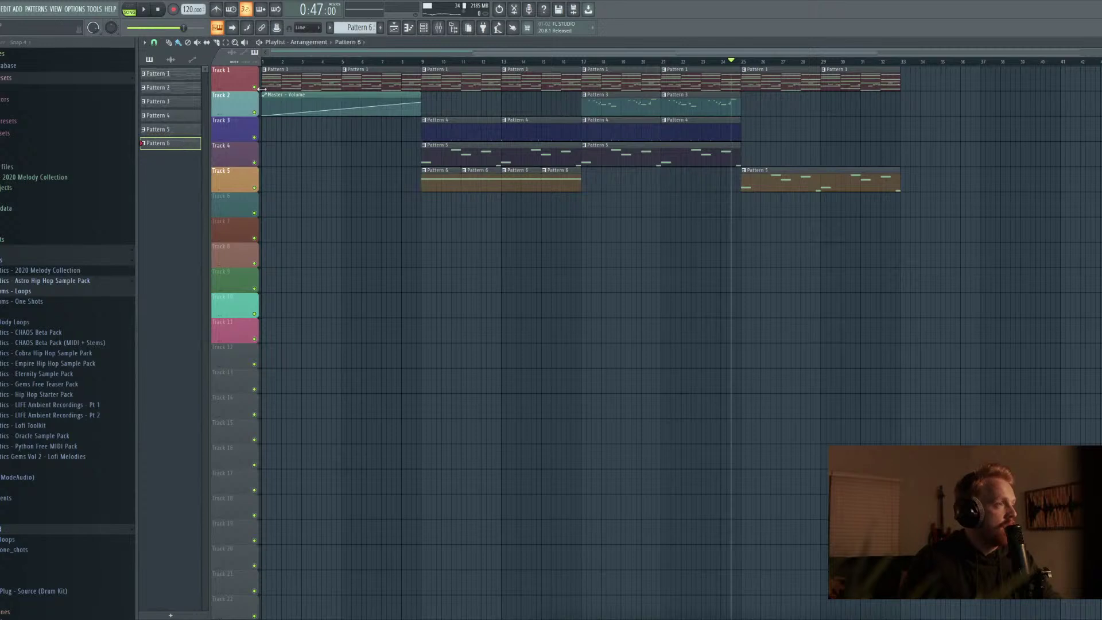
left_click(423, 27)
key("KP_Subtract")
key("KP_Subtract")
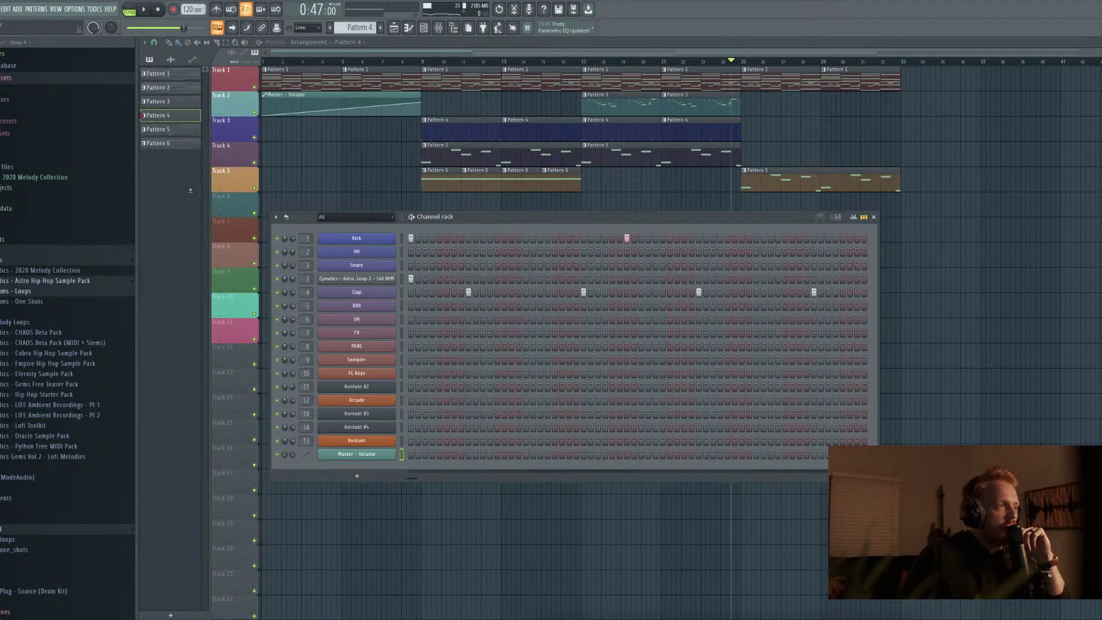
Clone Pattern 4 and clear both Kick steps in the copy
right_click(172, 115)
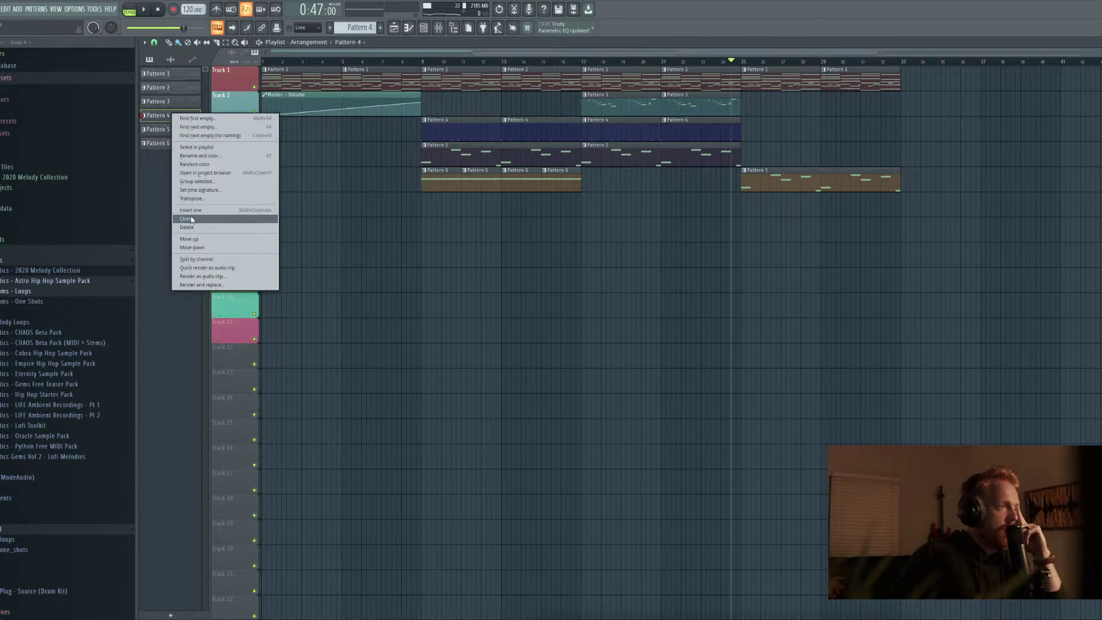
left_click(191, 218)
double_click(170, 129)
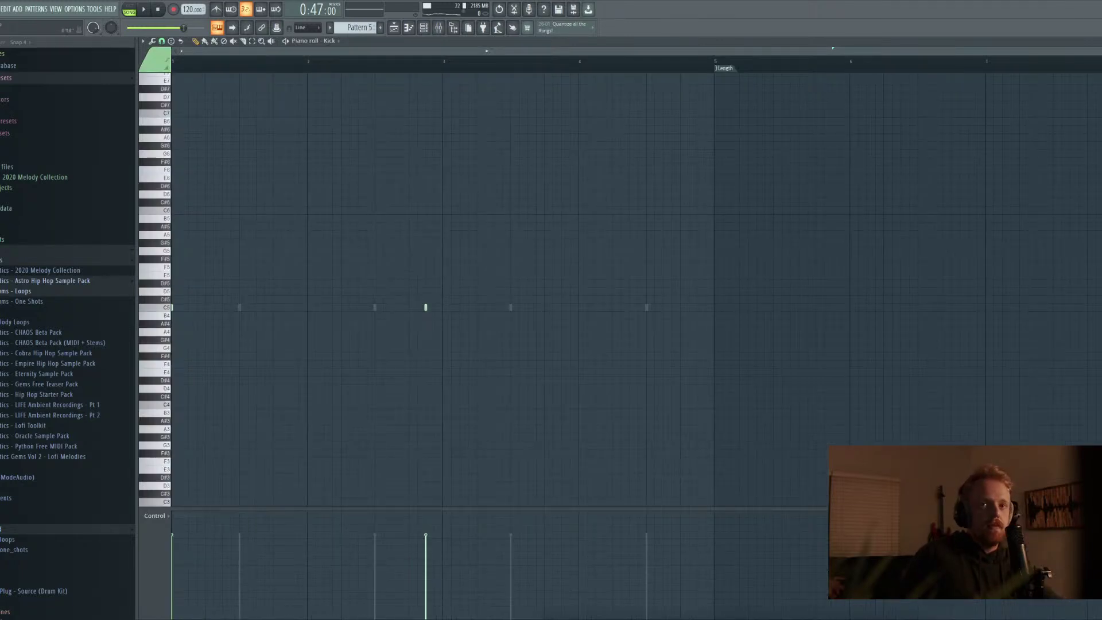
key("F7")
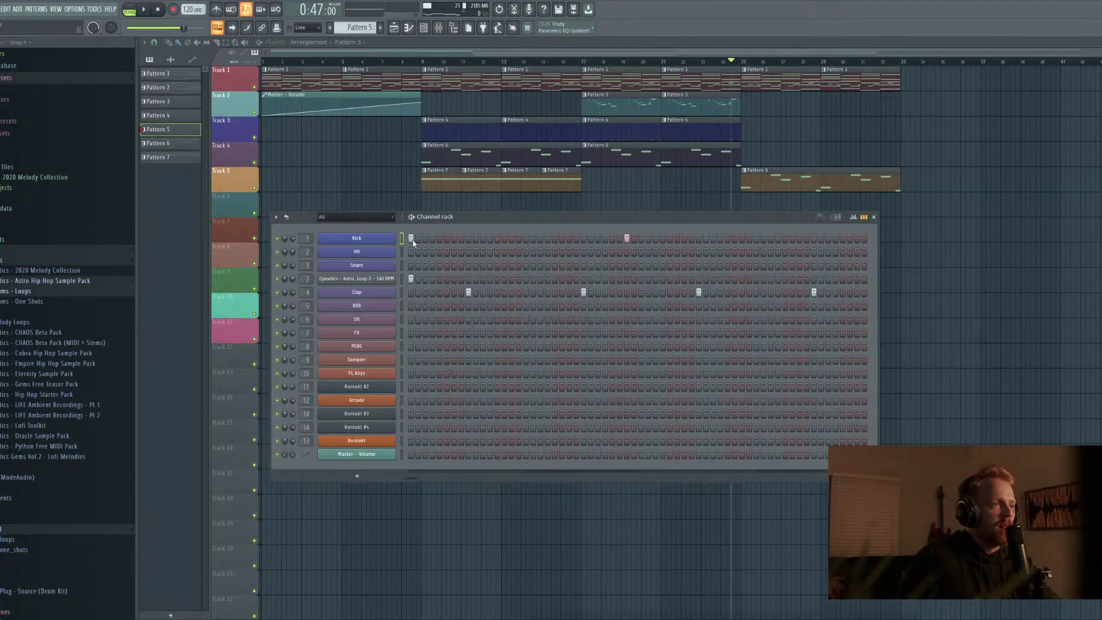
Replace the two Pattern 4 clips between bars 9 and 17 on Track 3 with the kick-free clone and audition from bar 9
right_click(431, 117)
right_click(517, 137)
left_click_drag(497, 128, 452, 130)
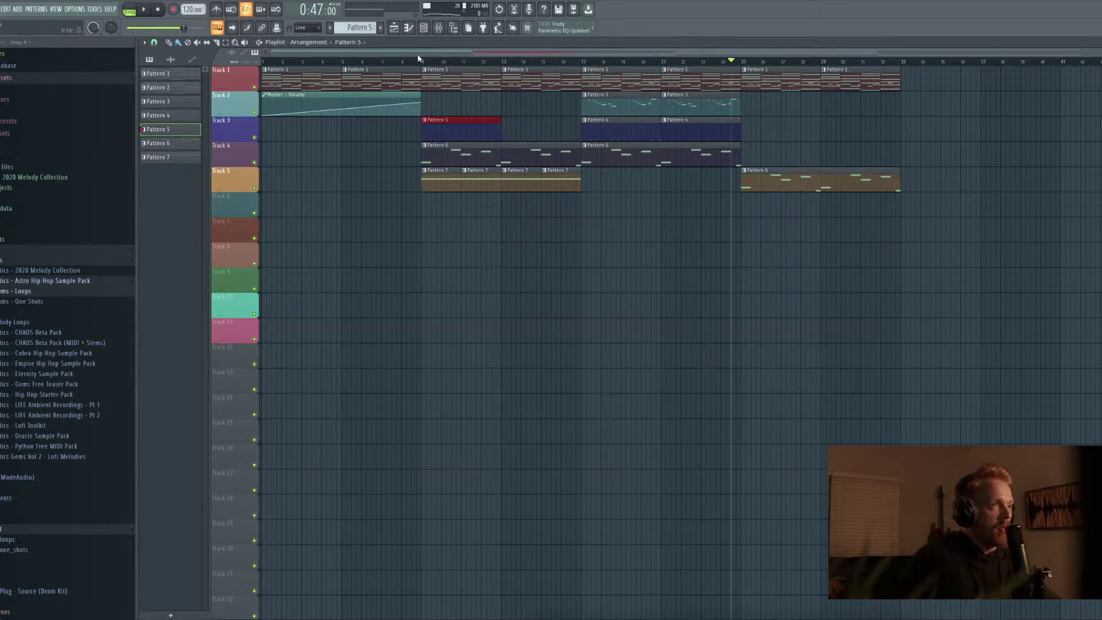
key("space")
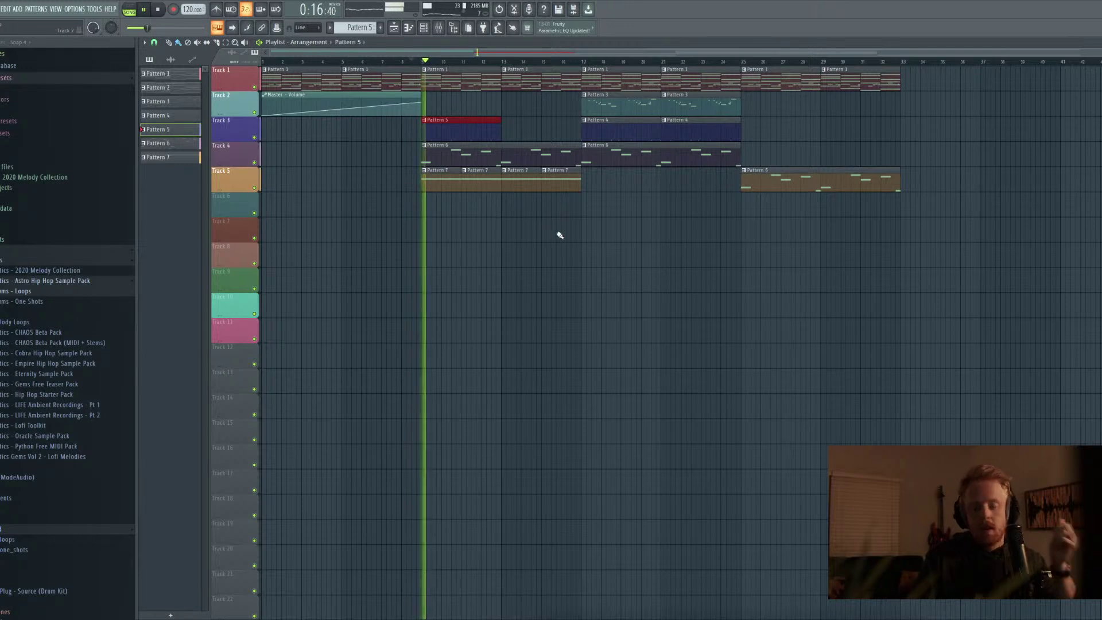
left_click_drag(529, 219, 526, 109)
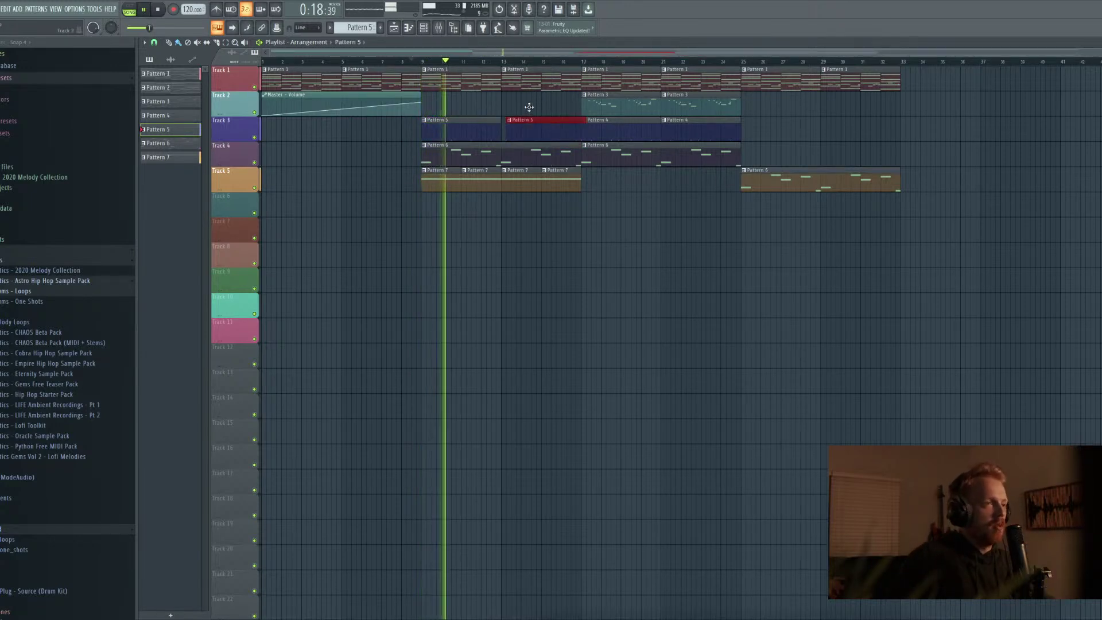
Load Fruity Reeverb 2 into slot 2 of the Arcade mixer track
left_click(423, 28)
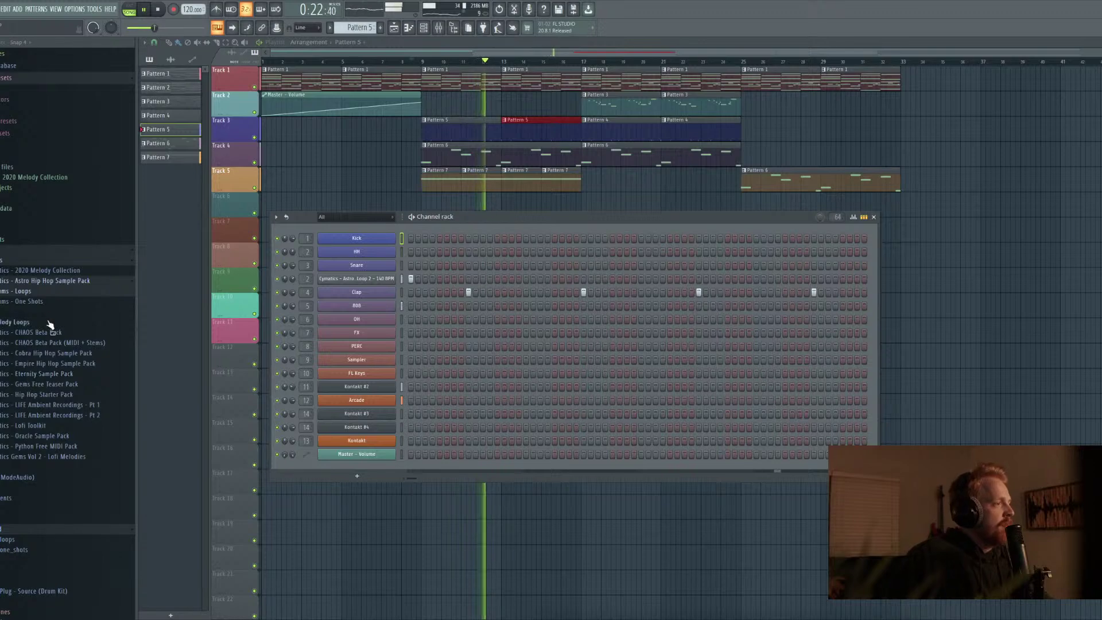
left_click(438, 28)
left_click(700, 294)
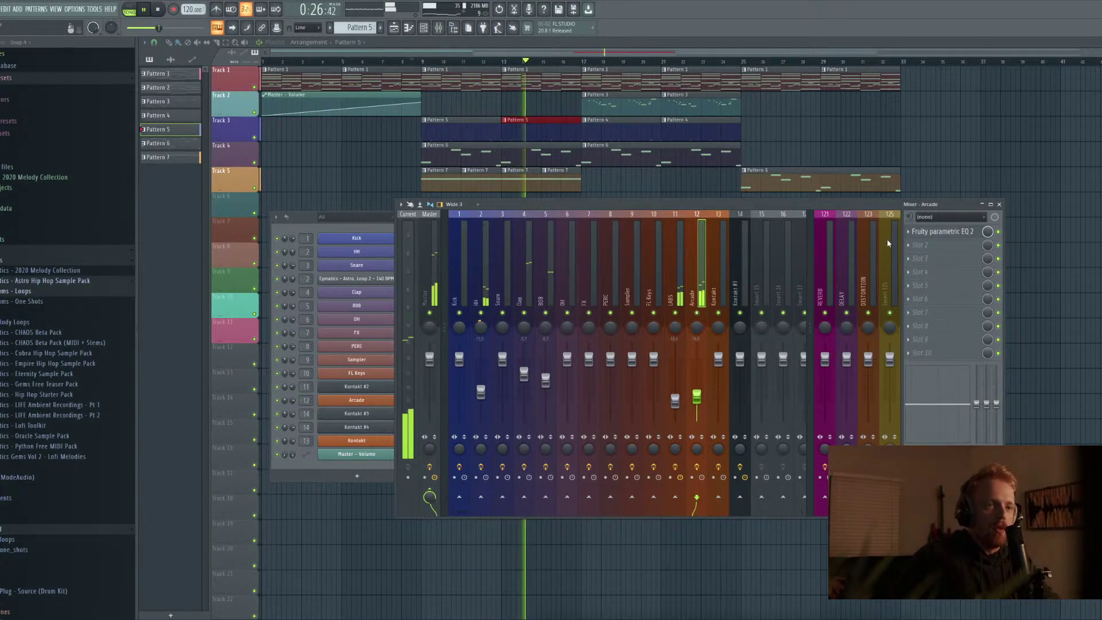
key("space")
left_click(908, 245)
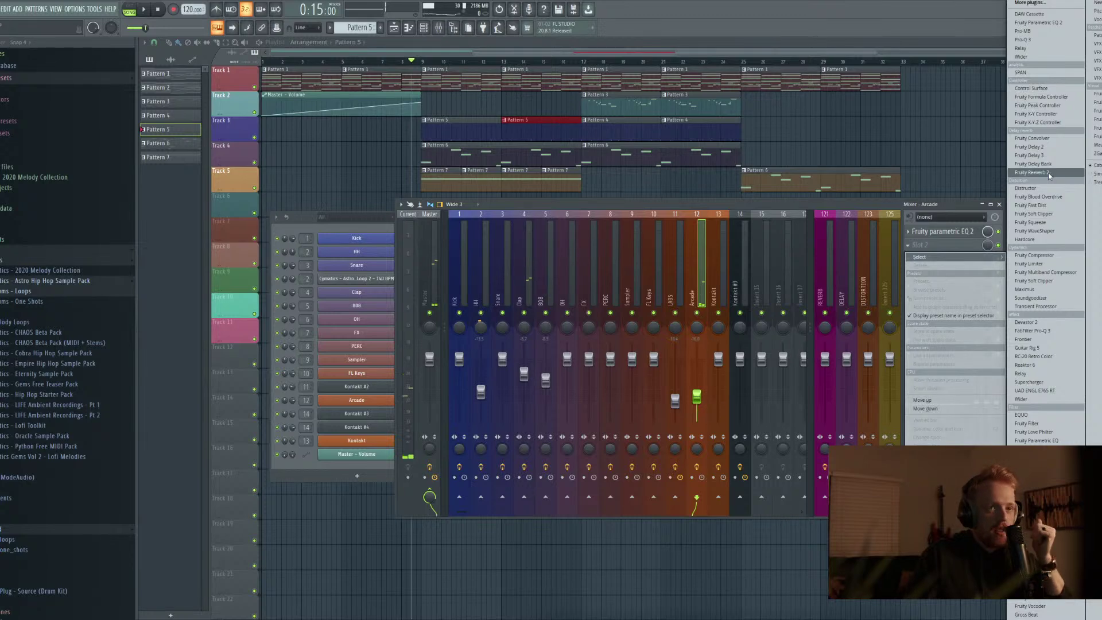
left_click(1048, 173)
key("space")
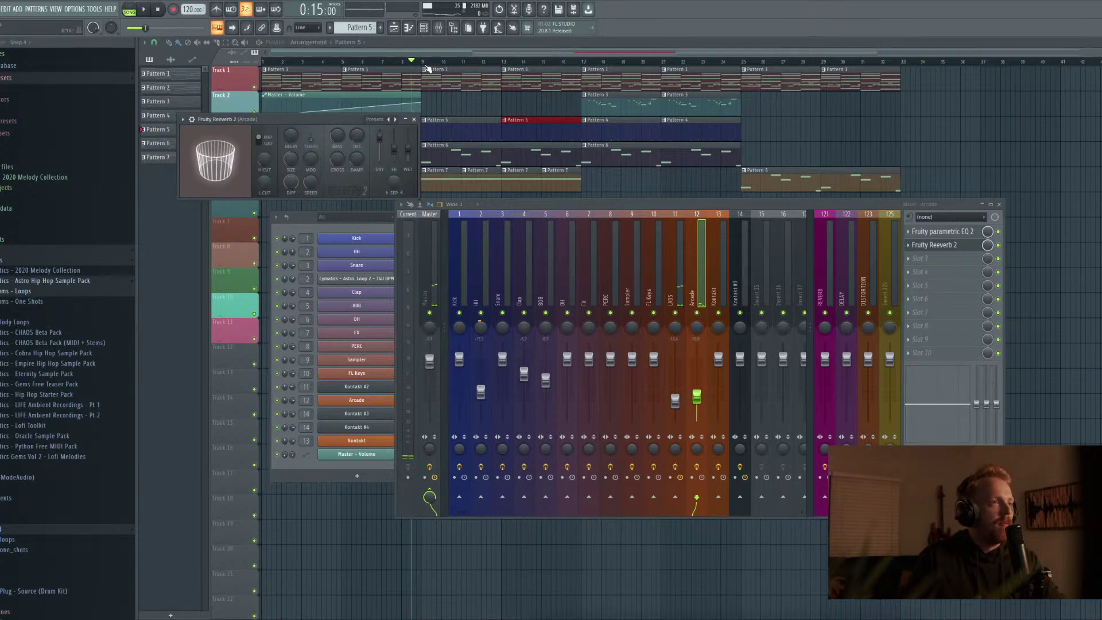
Audition from bar 9, lower the Arcade mixer track's volume slightly, and reopen its Fruity Reeverb 2
left_click(427, 67)
key("F9")
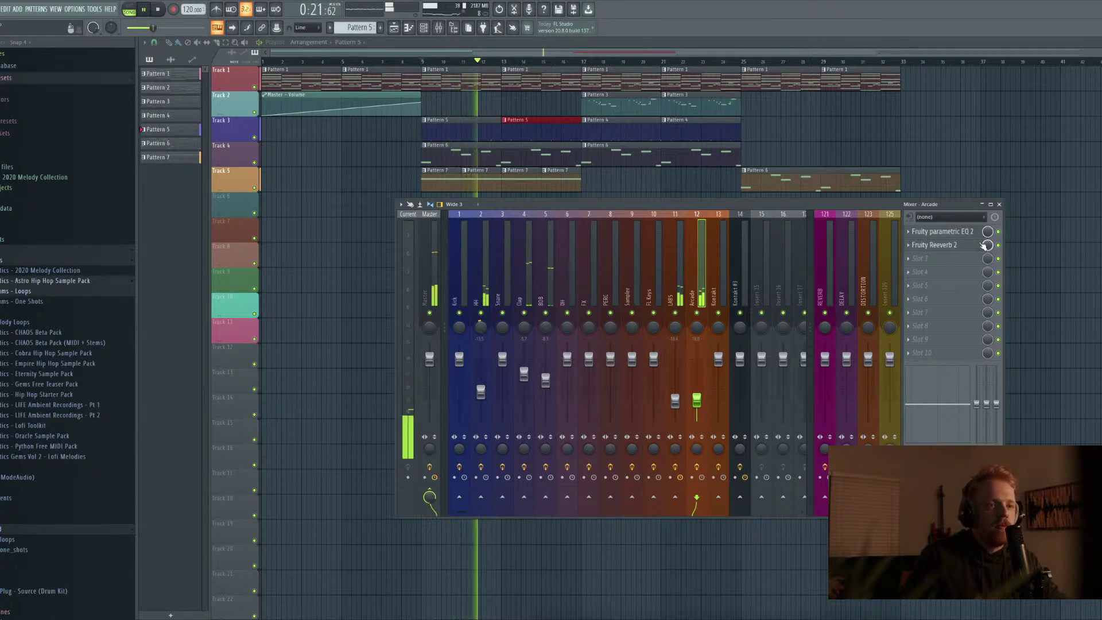
left_click(984, 245)
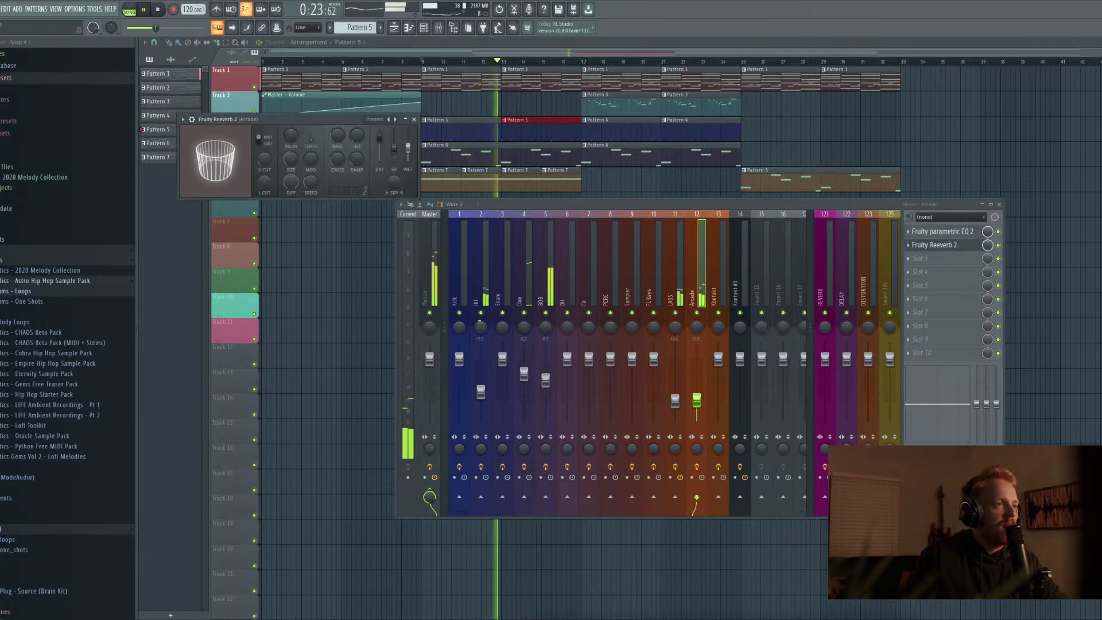
left_click(560, 216)
Try leaving out the second, then the first Pattern 7 clip on Track 5, auditioning from bar 9, and restore both clips
right_click(482, 179)
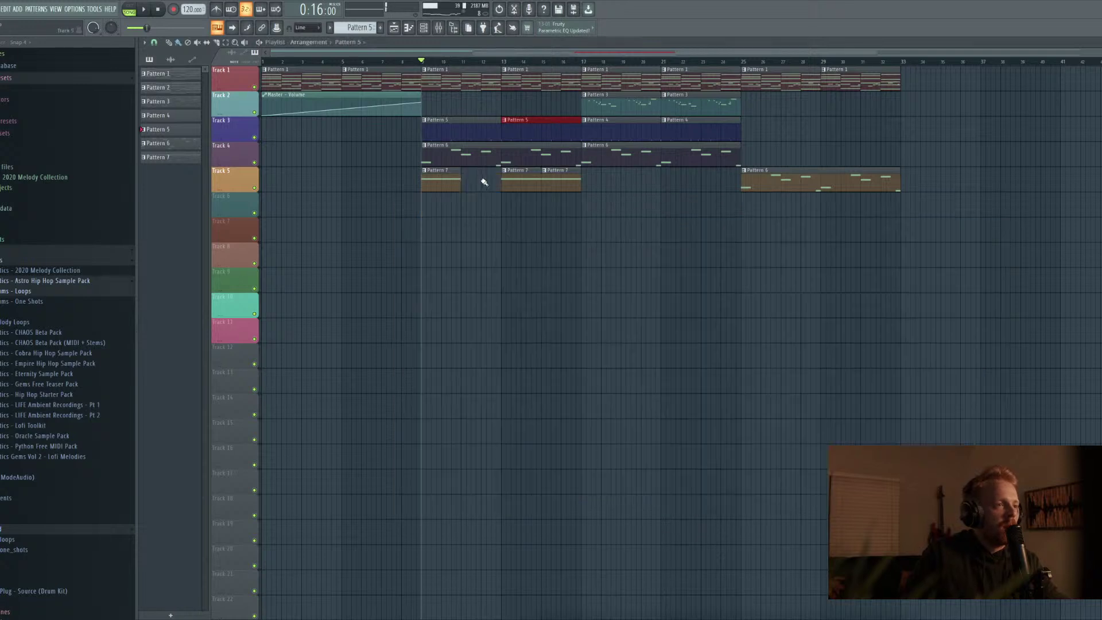
key("space")
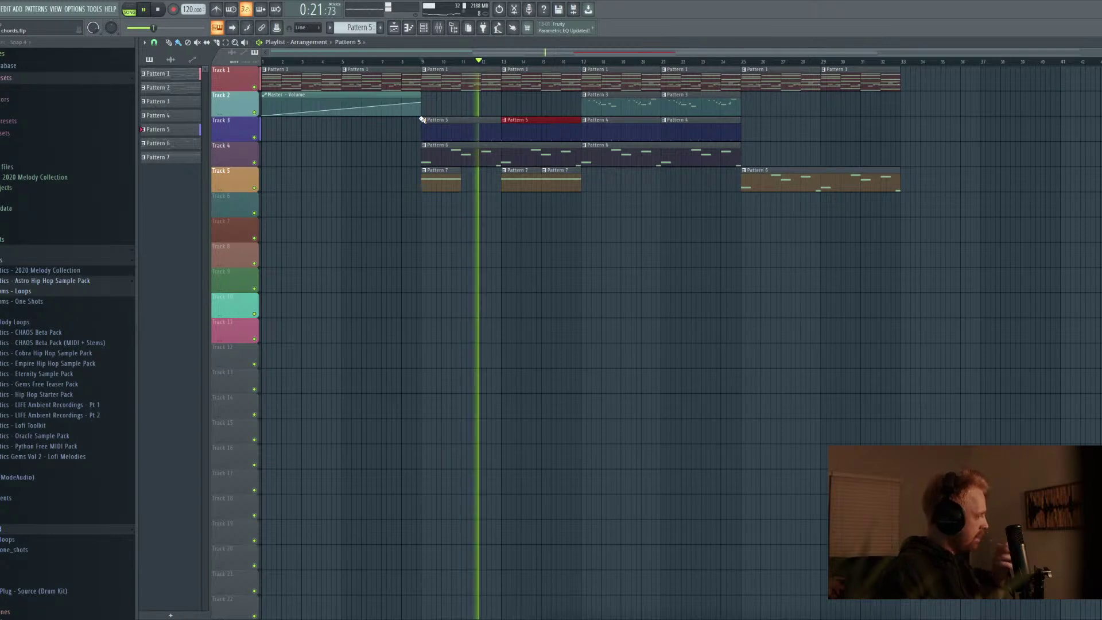
key("space")
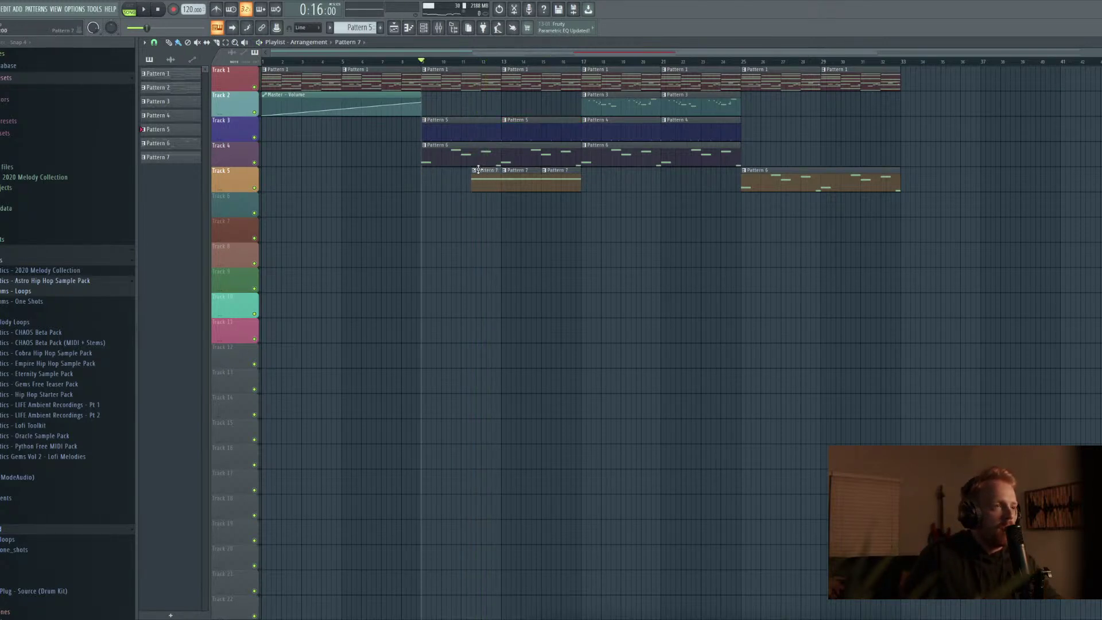
left_click_drag(477, 170, 473, 182)
key("space")
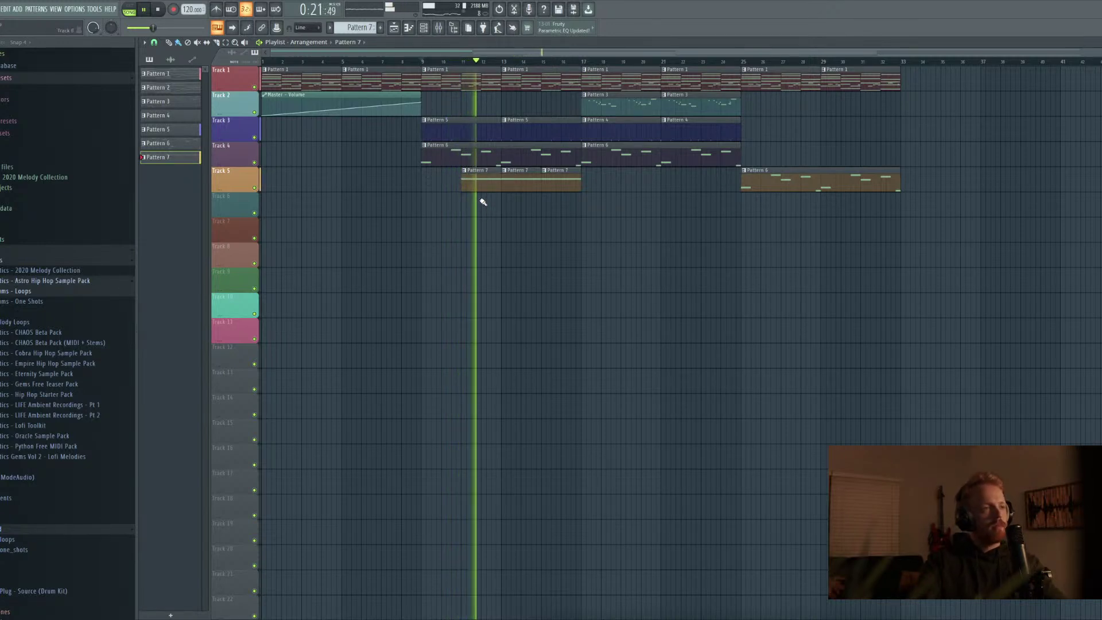
key("space")
left_click_drag(469, 184, 479, 181)
key("space")
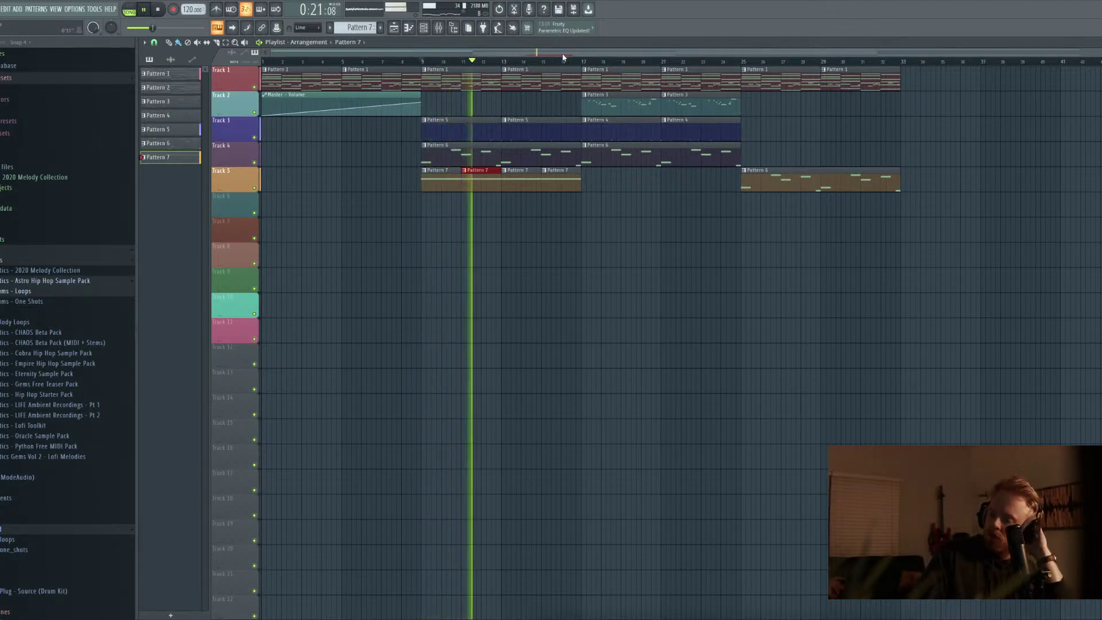
Make Pattern 1 active and raise the Kontakt #3 mixer track's volume slightly while the arrangement plays
left_click(634, 85)
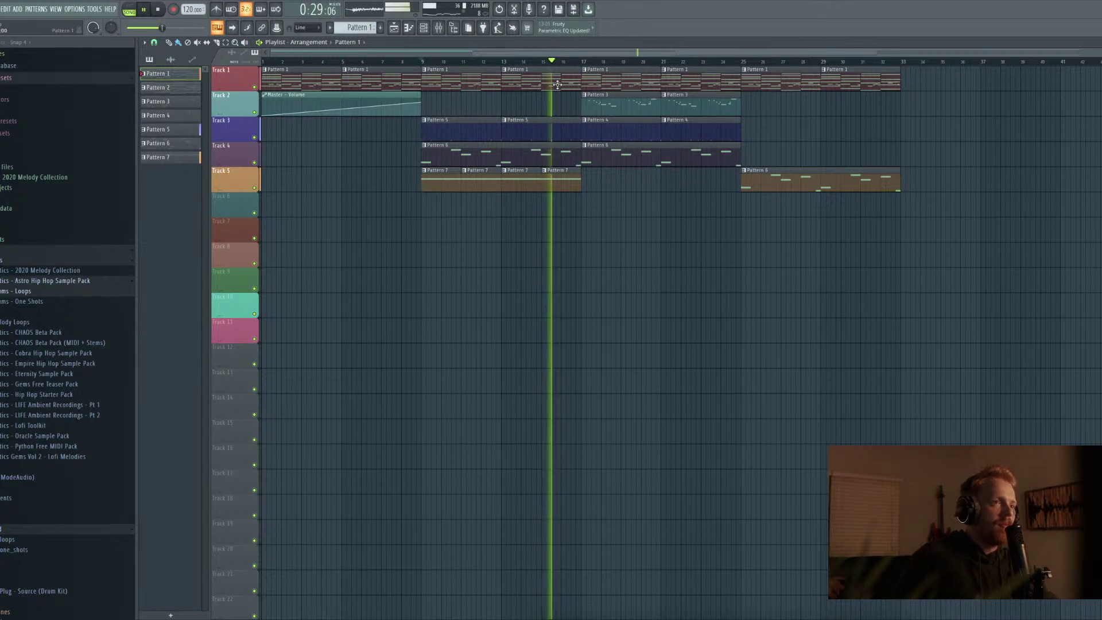
key("F9")
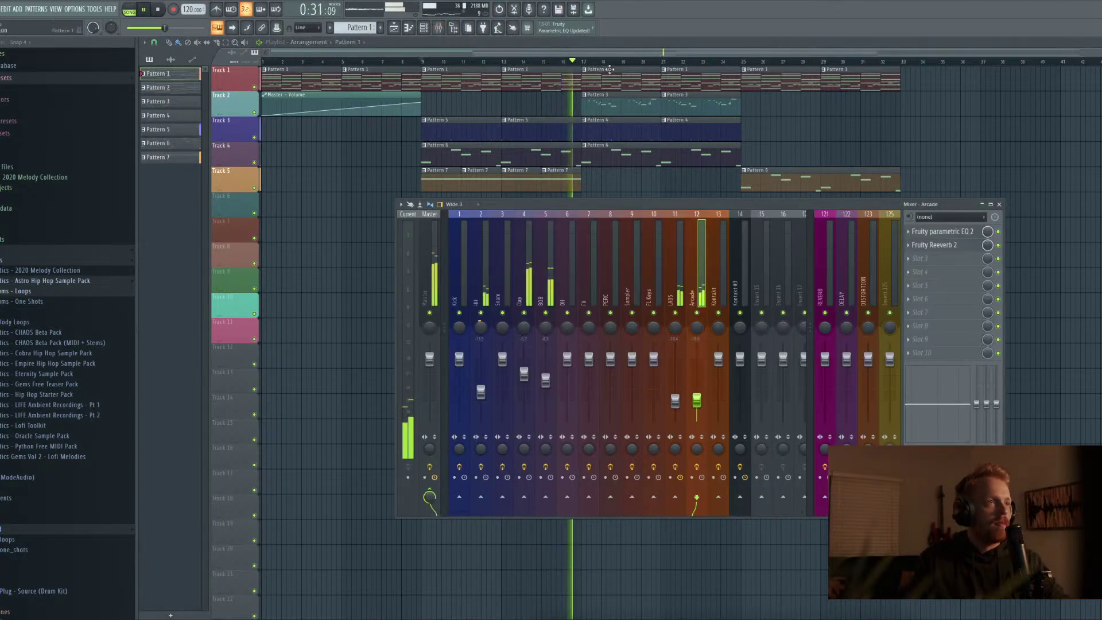
key("F9")
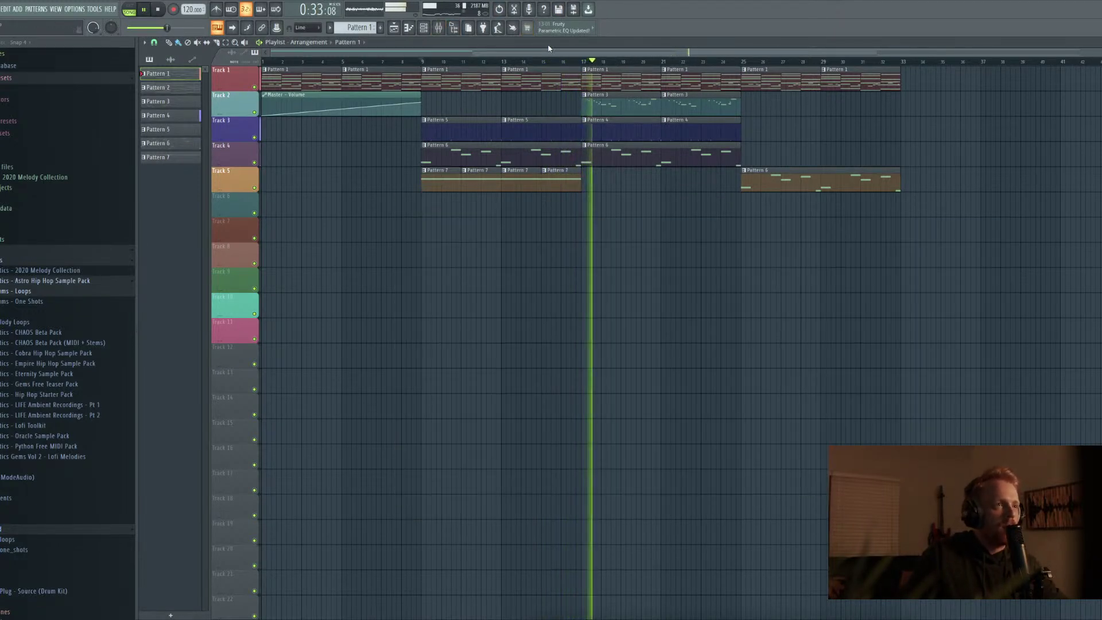
left_click(438, 27)
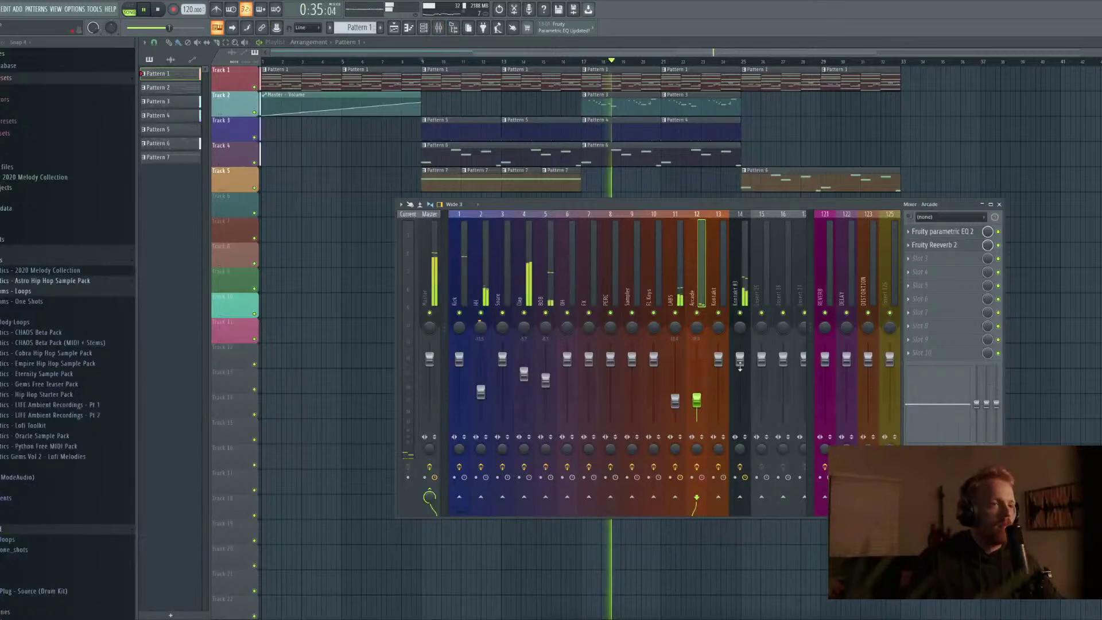
left_click(735, 262)
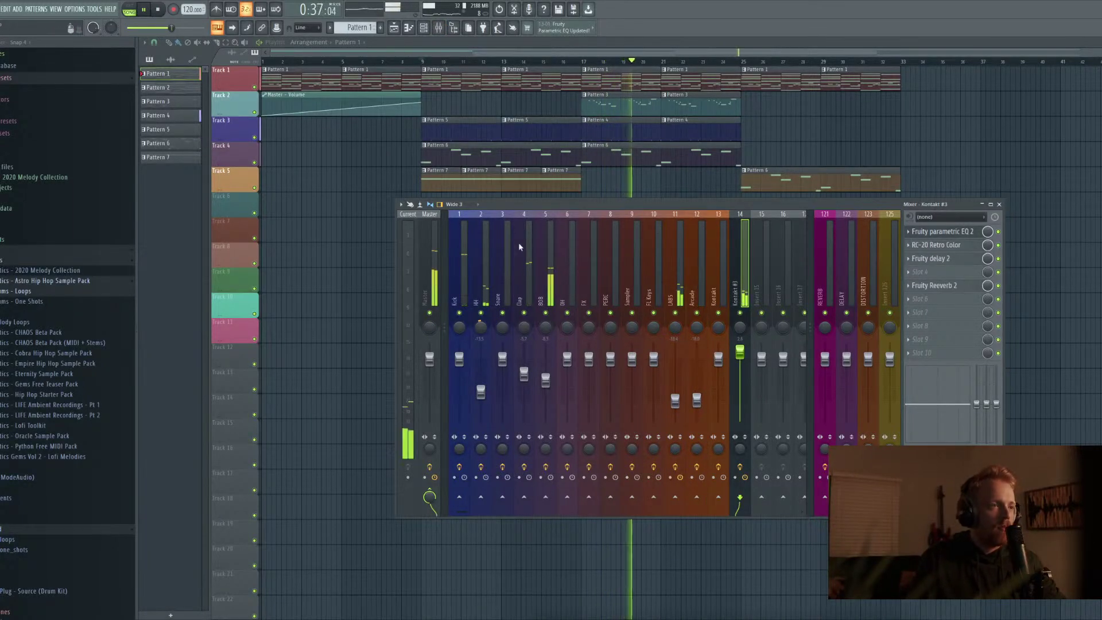
Stop playback and add a GMS synth channel with the Dersbass preset to the channel rack
key("F9")
key("space")
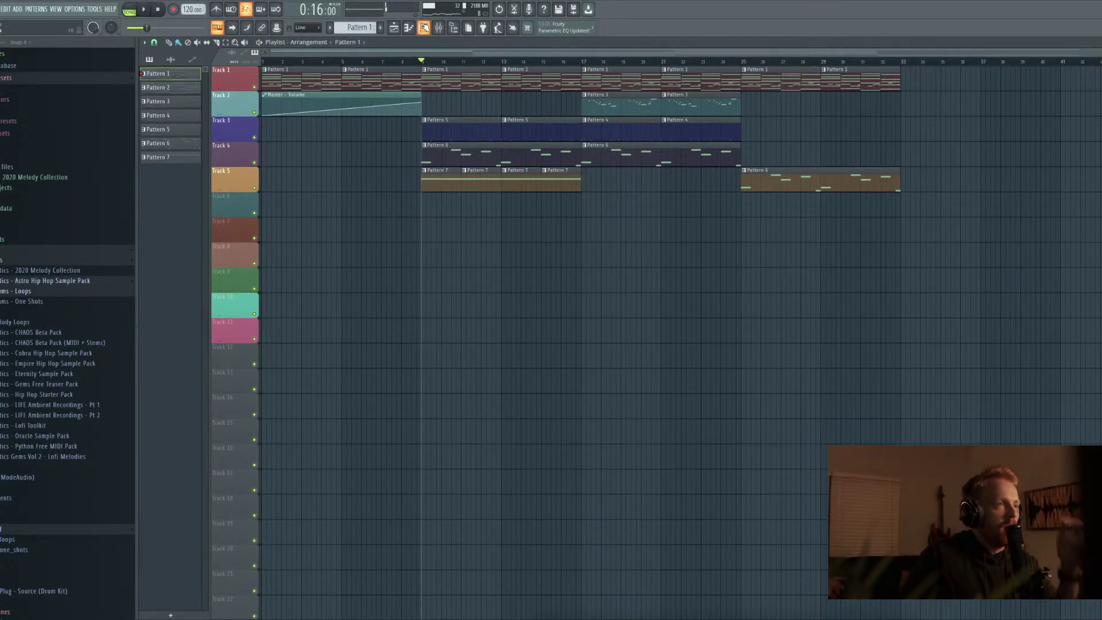
left_click(424, 27)
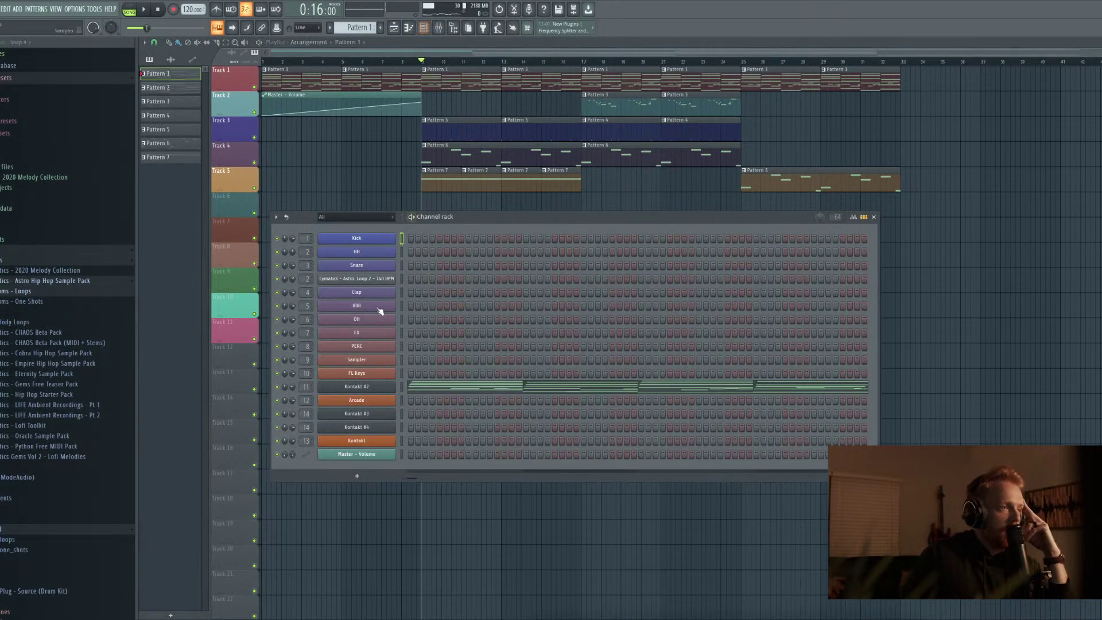
right_click(371, 458)
mouse_move(411, 515)
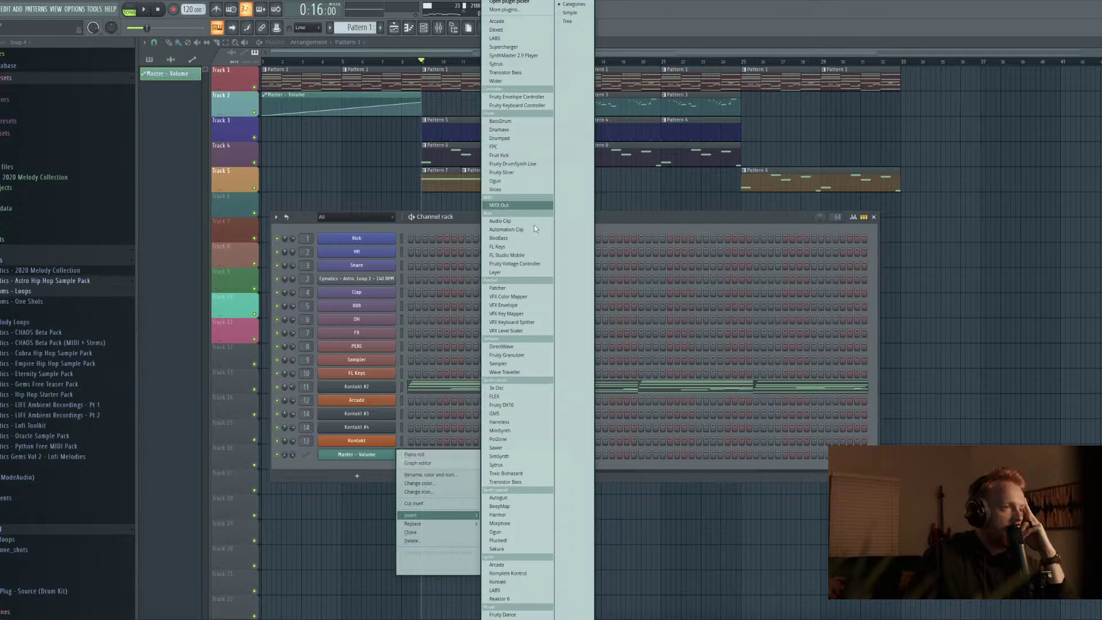
left_click(522, 414)
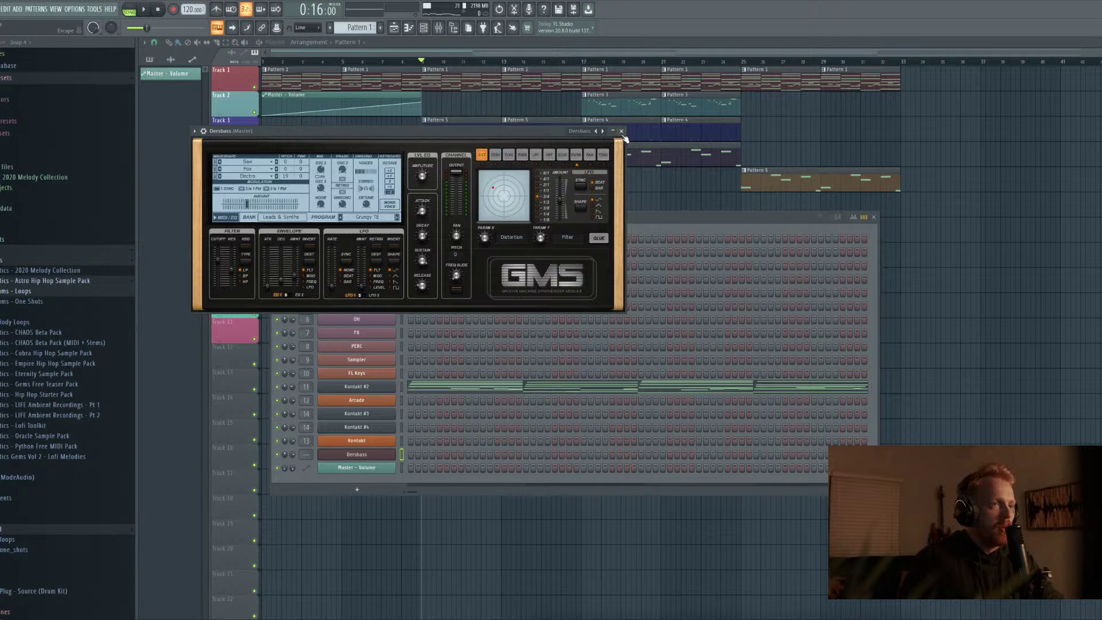
left_click(621, 131)
Select bars 9 to 17 in the playlist and audition the start of that section alongside the mixer levels
left_click_drag(423, 63, 501, 62)
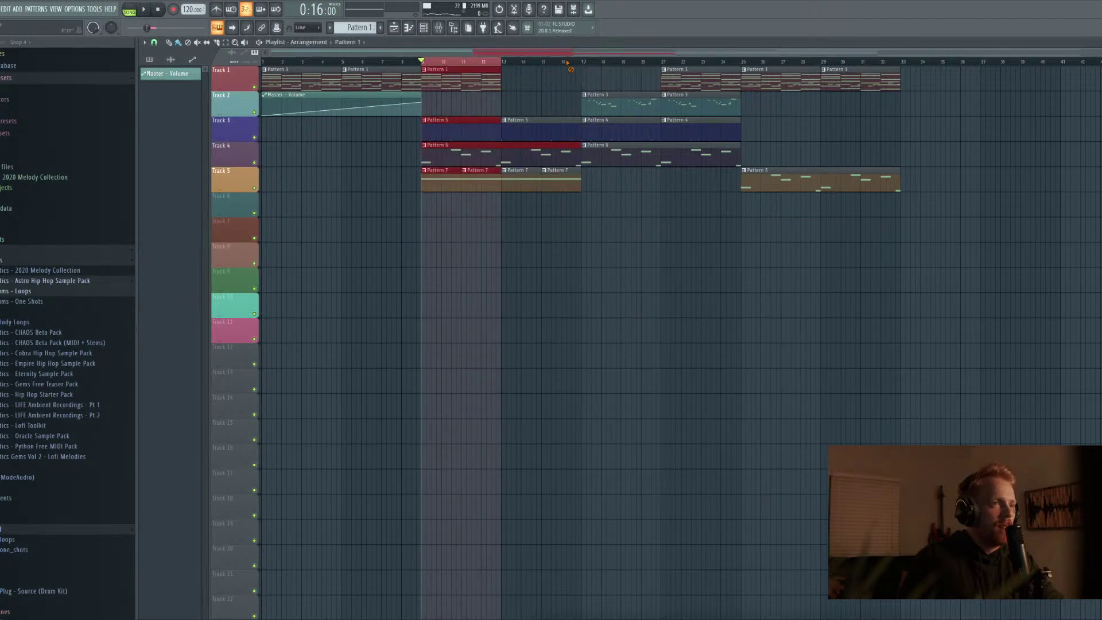
key("ctrl+b")
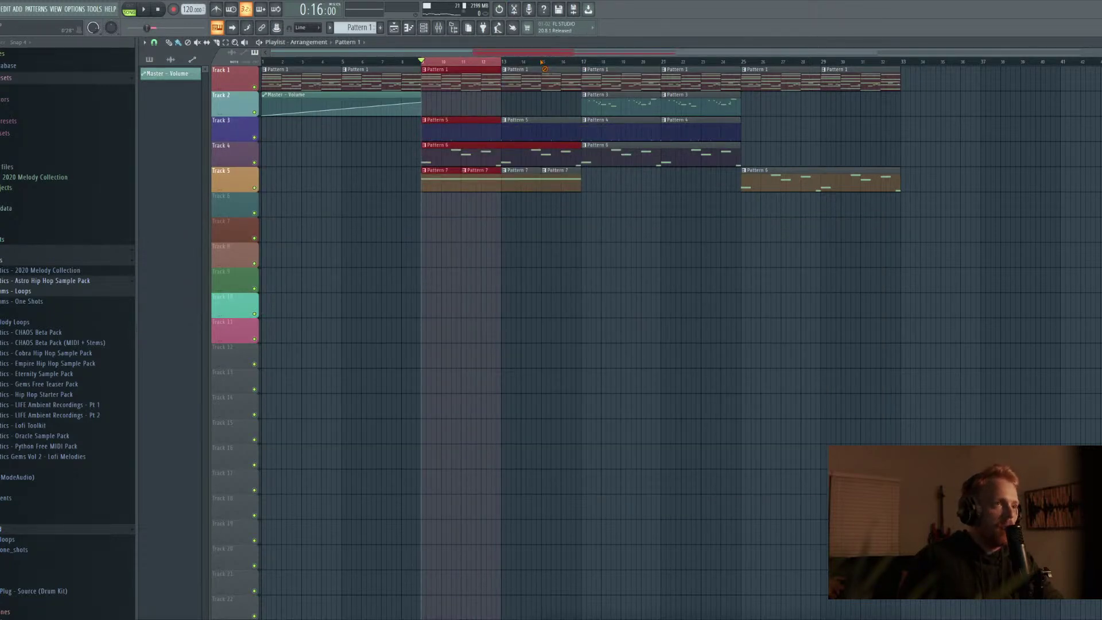
left_click_drag(540, 53, 438, 158)
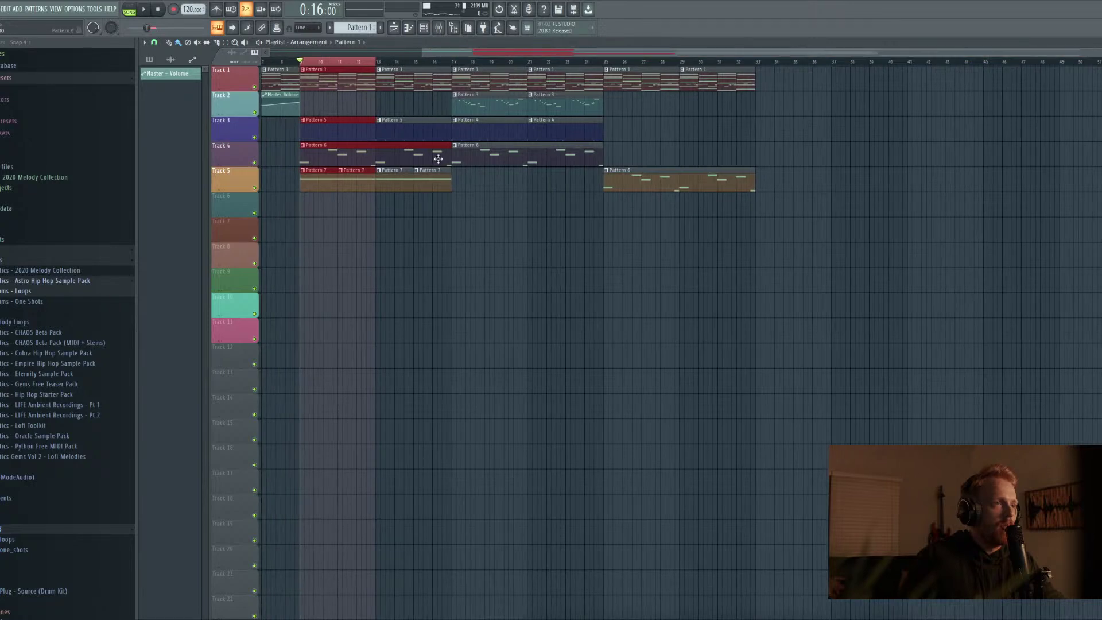
left_click_drag(377, 62, 453, 63)
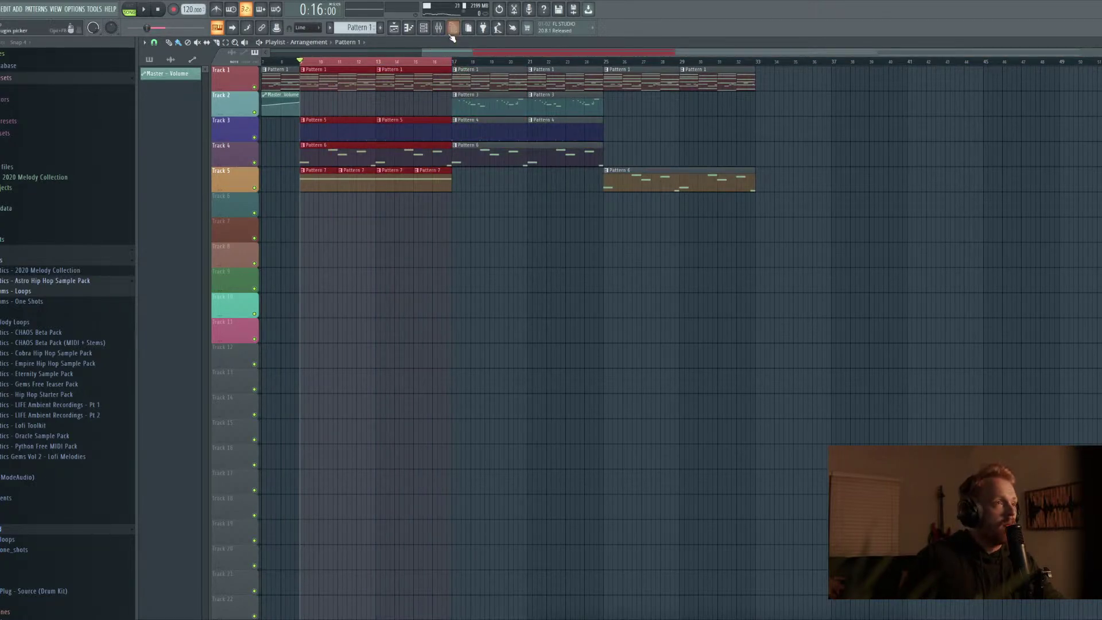
key("F9")
key("F9")
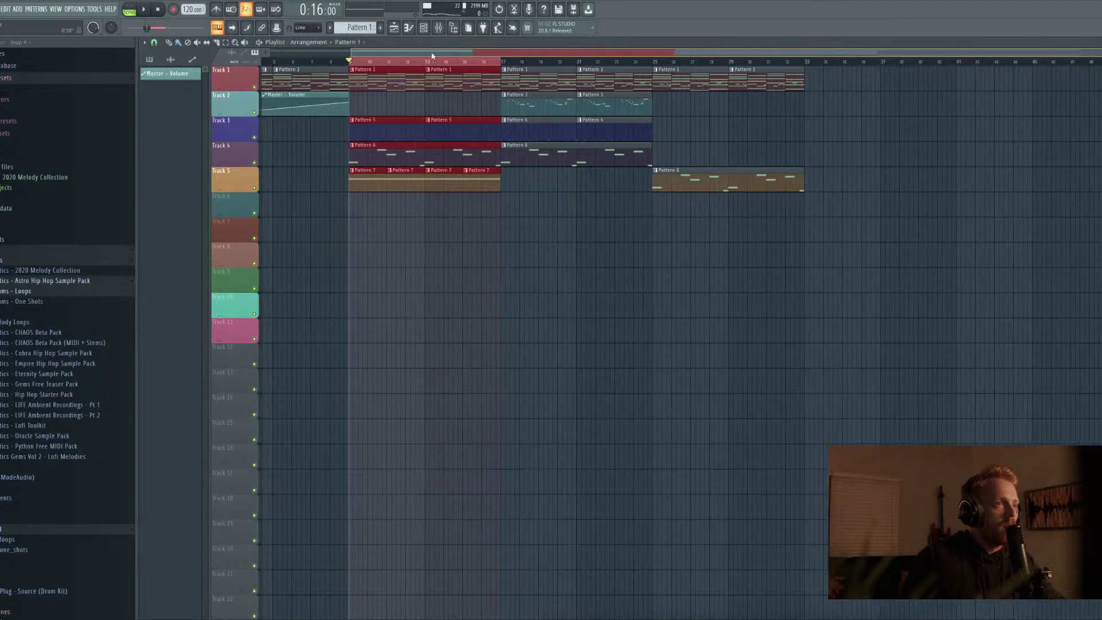
key("space")
key("F9")
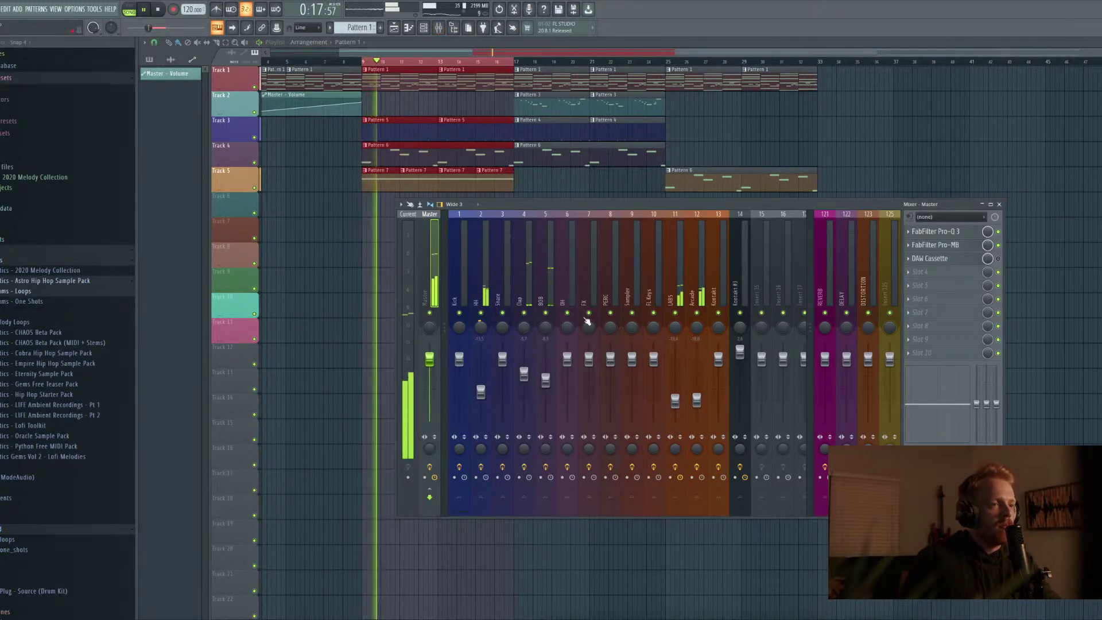
key("space")
Switch to Pattern 6 and copy the notes of its 808 channel
key("F6")
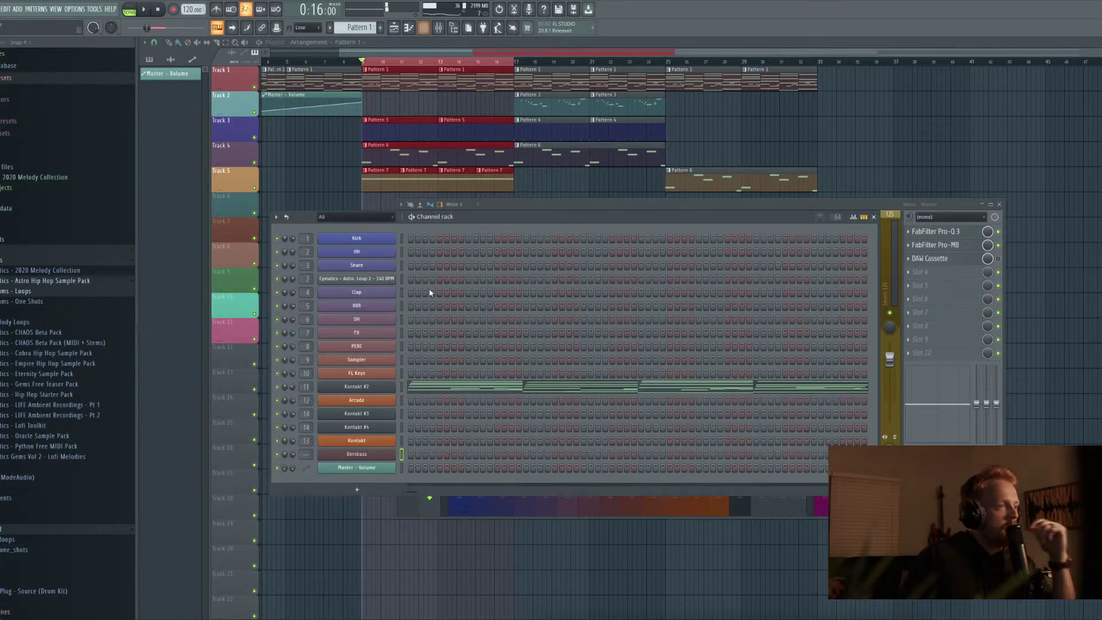
left_click(387, 454)
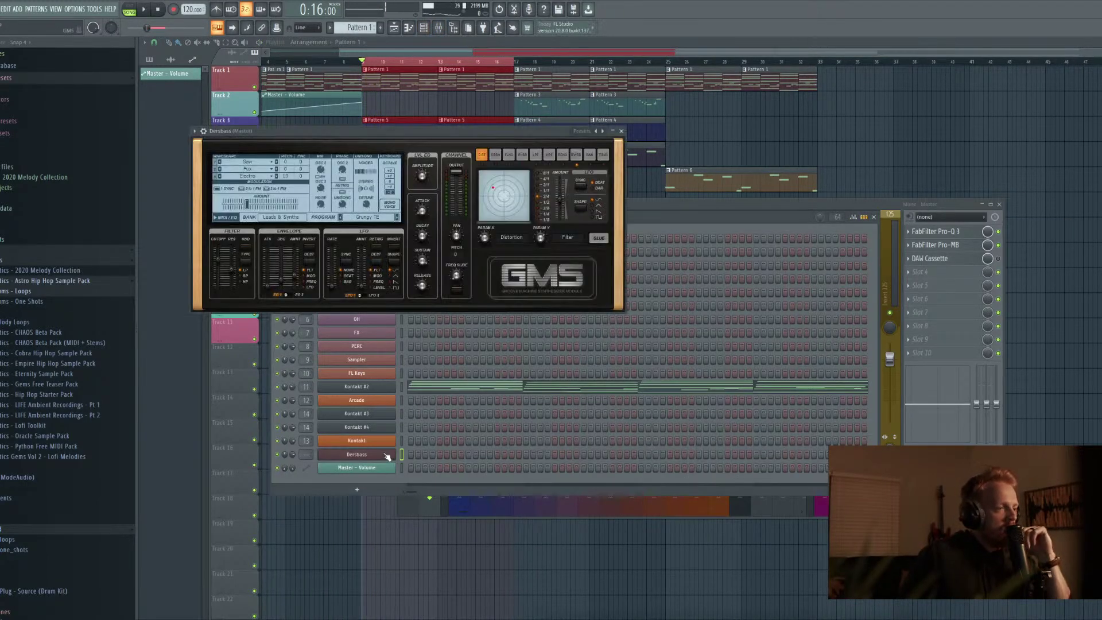
left_click(622, 131)
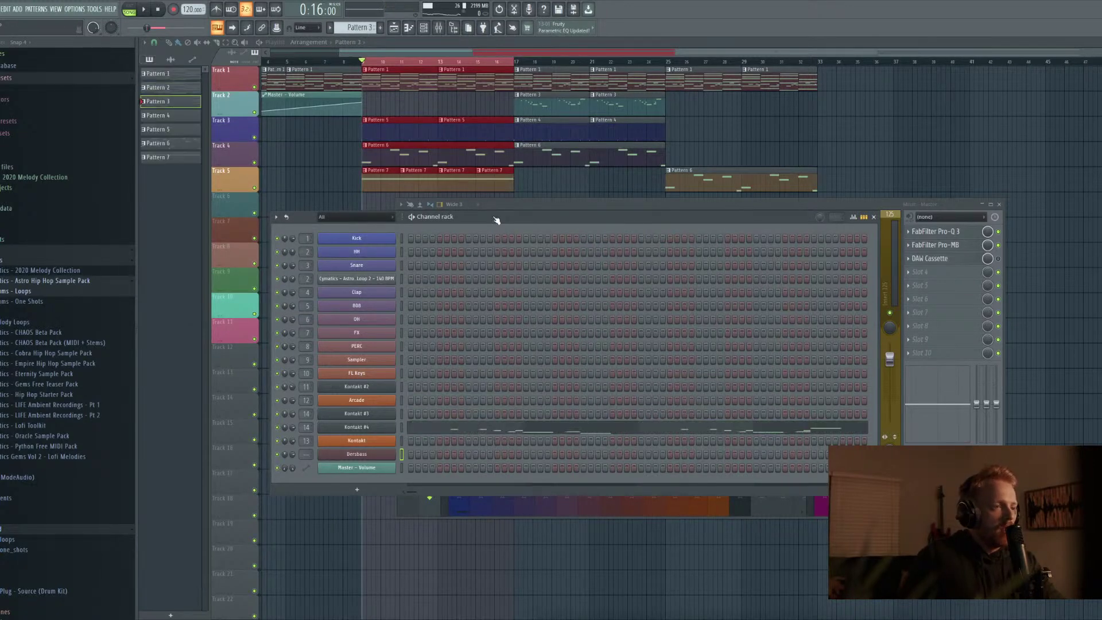
key("KP_Add")
key("KP_Add")
key("KP_Add")
key("KP_Add")
key("KP_Add")
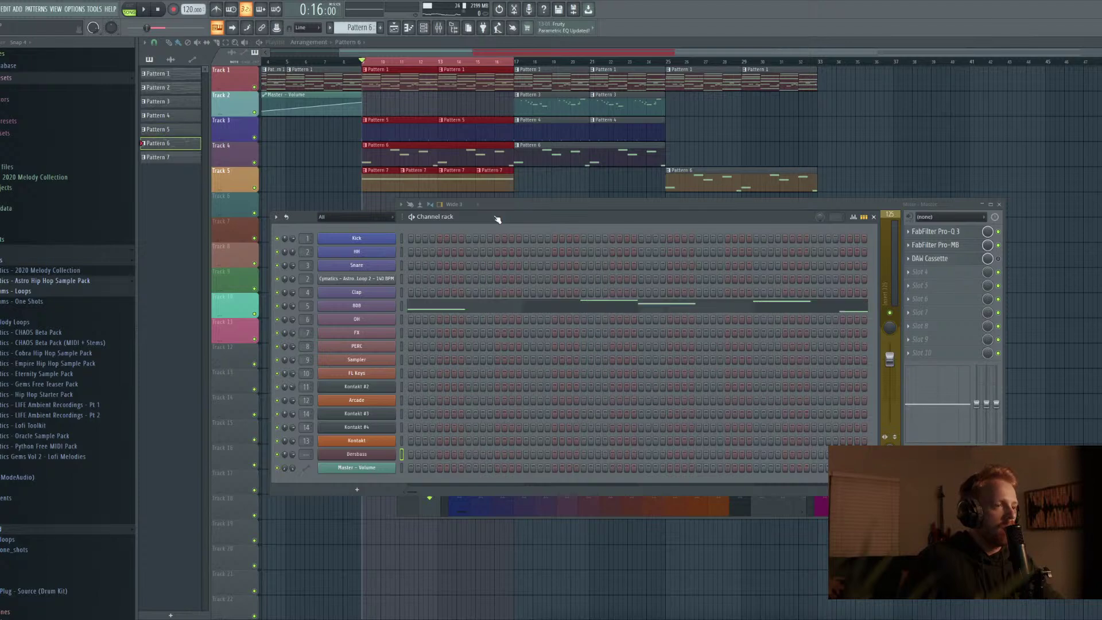
left_click(494, 312)
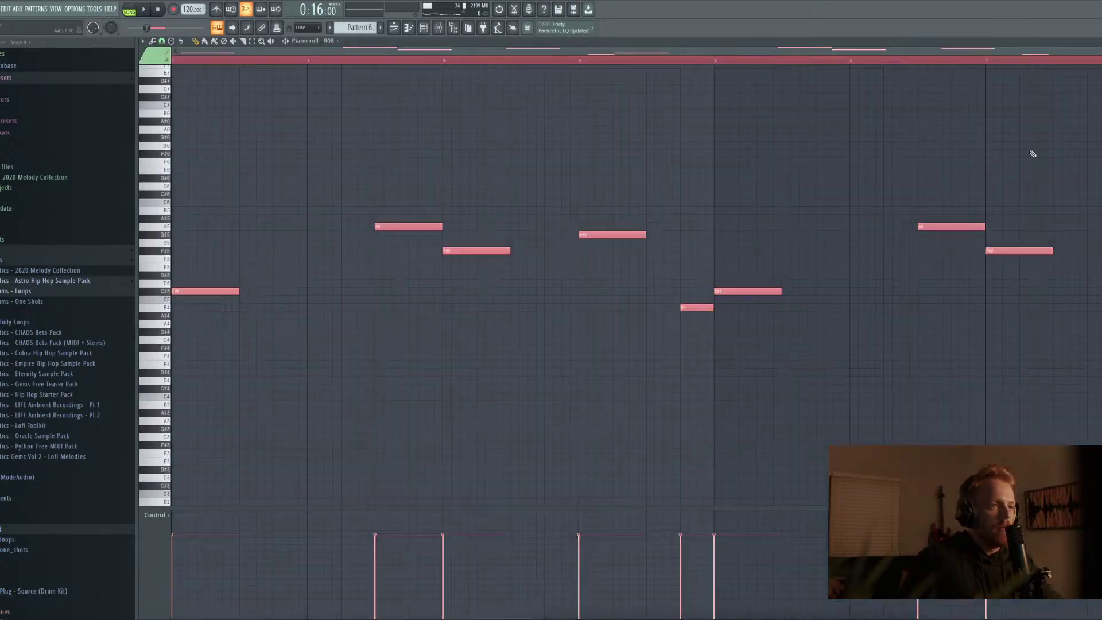
key("F7")
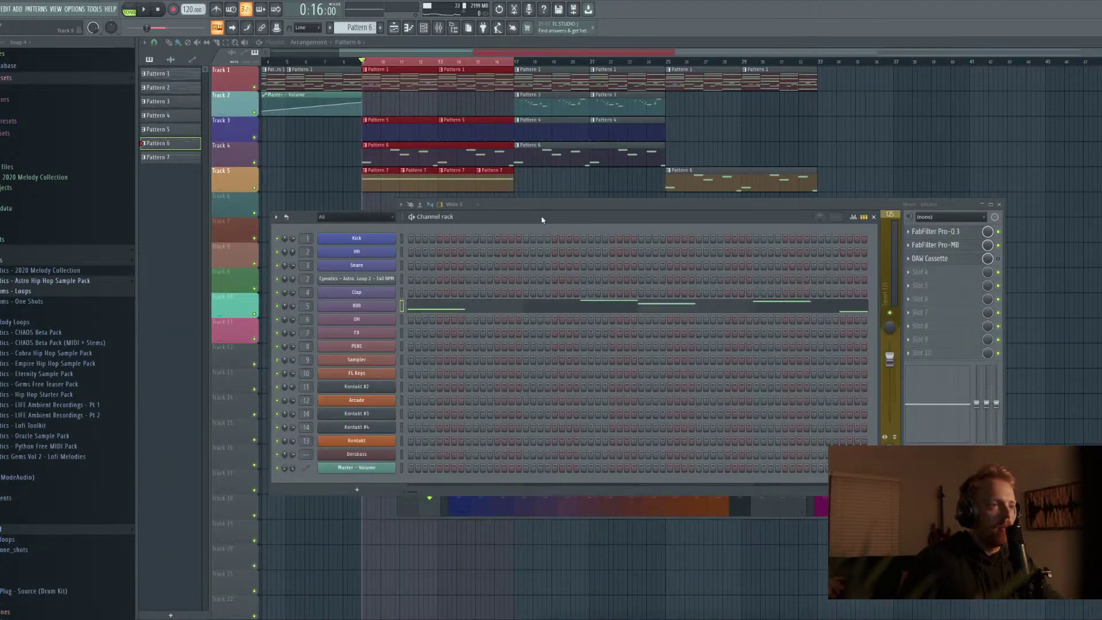
Create Pattern 8, paste the copied 808 notes into the Dersbass channel one octave lower, and switch playback to pattern mode
key("F4")
right_click(394, 452)
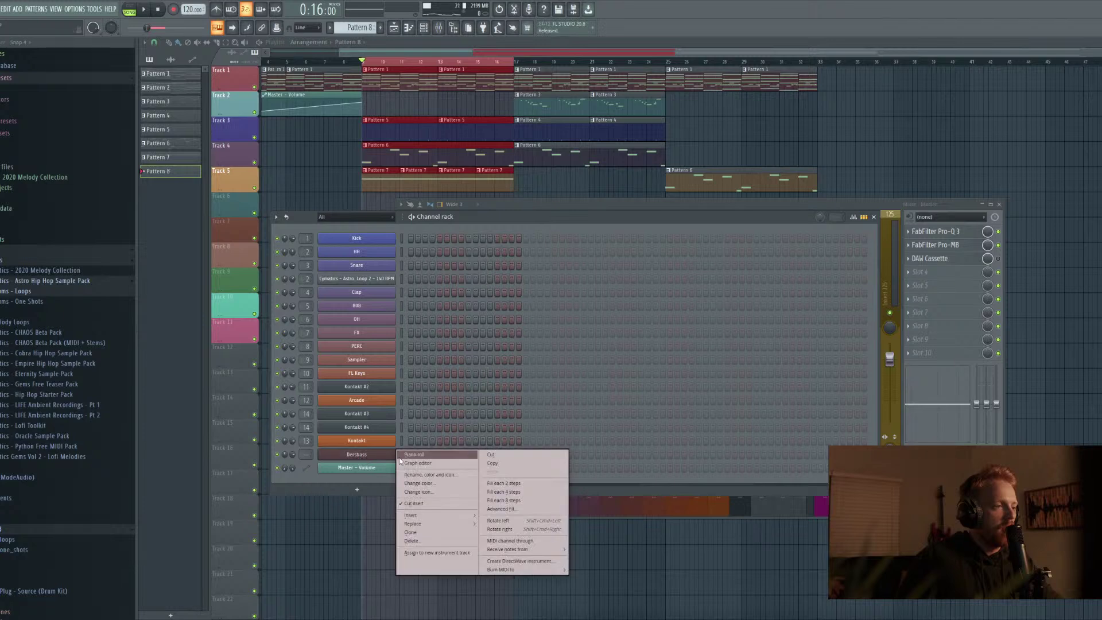
left_click(402, 457)
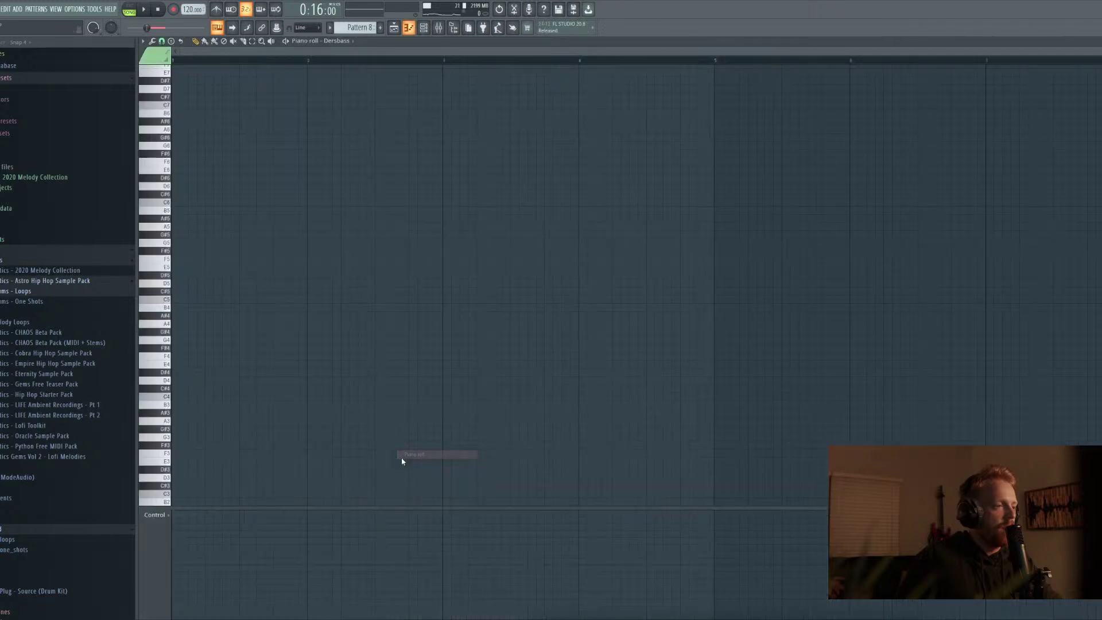
left_click(129, 11)
left_click_drag(185, 294, 185, 388)
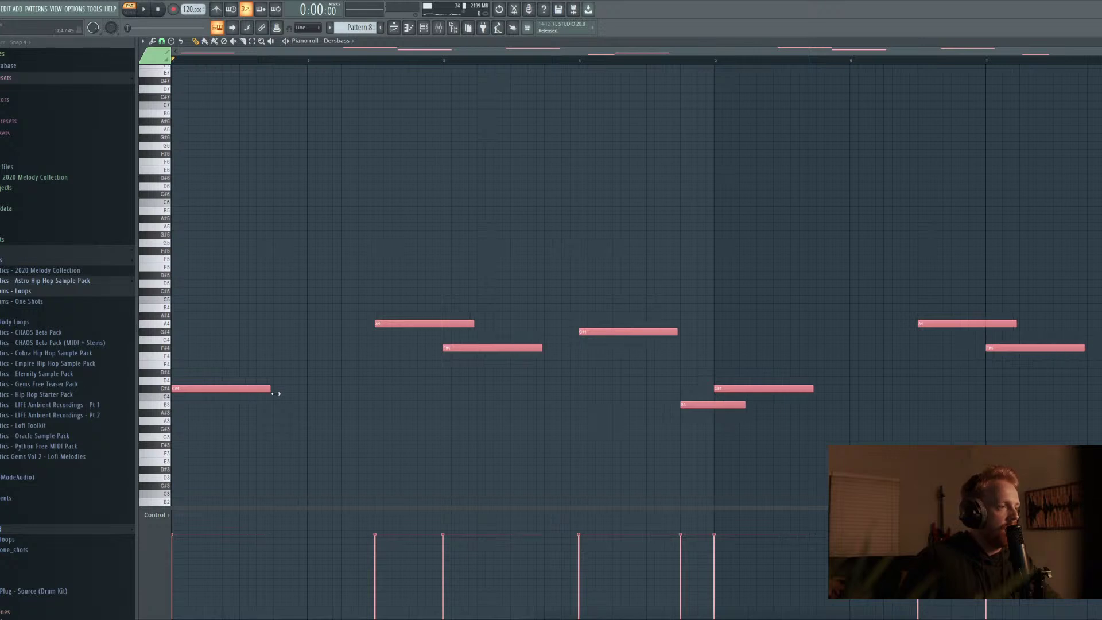
Extend the Dersbass notes starting bars 1, 3, 5 and 7 to a full bar and bar 4's G#4 up to the B3 note
left_click_drag(276, 394, 253, 398)
key("ctrl+d")
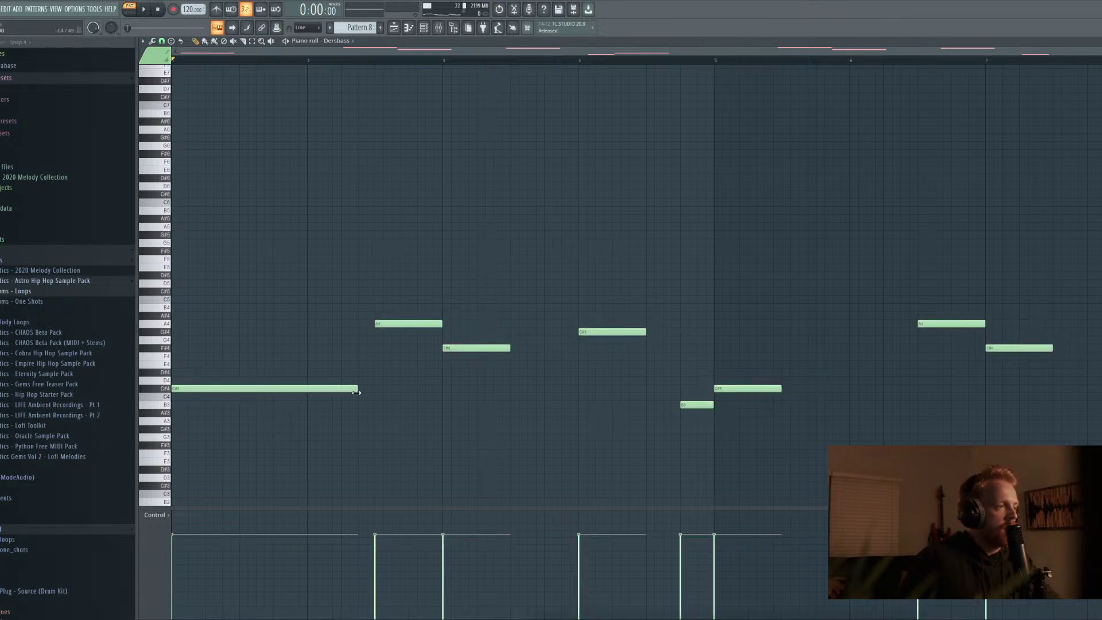
key("space")
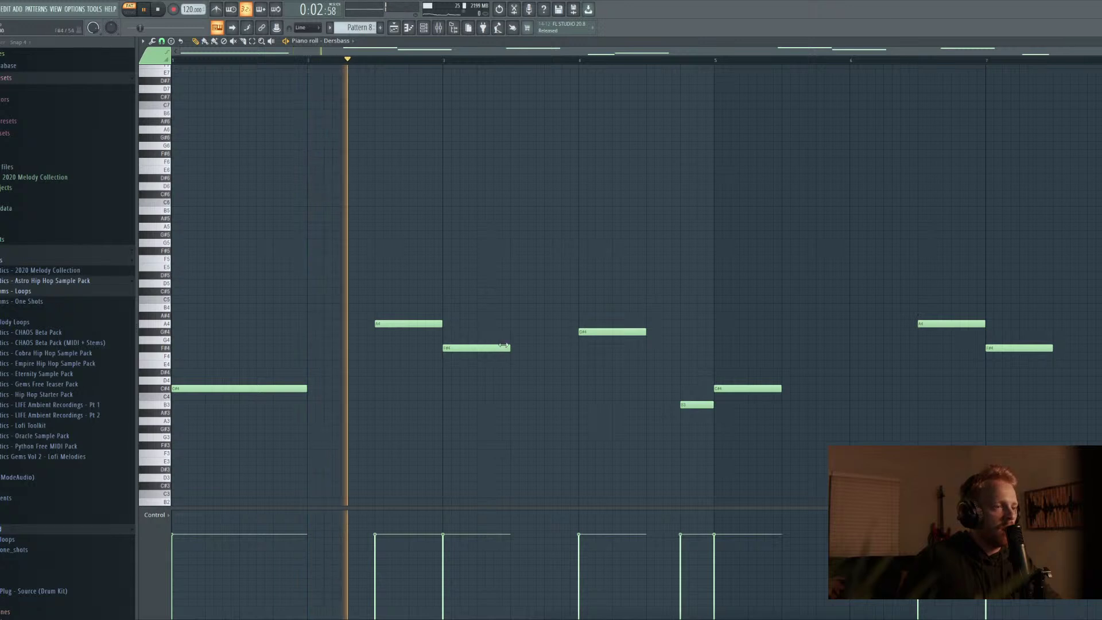
left_click_drag(509, 348, 578, 351)
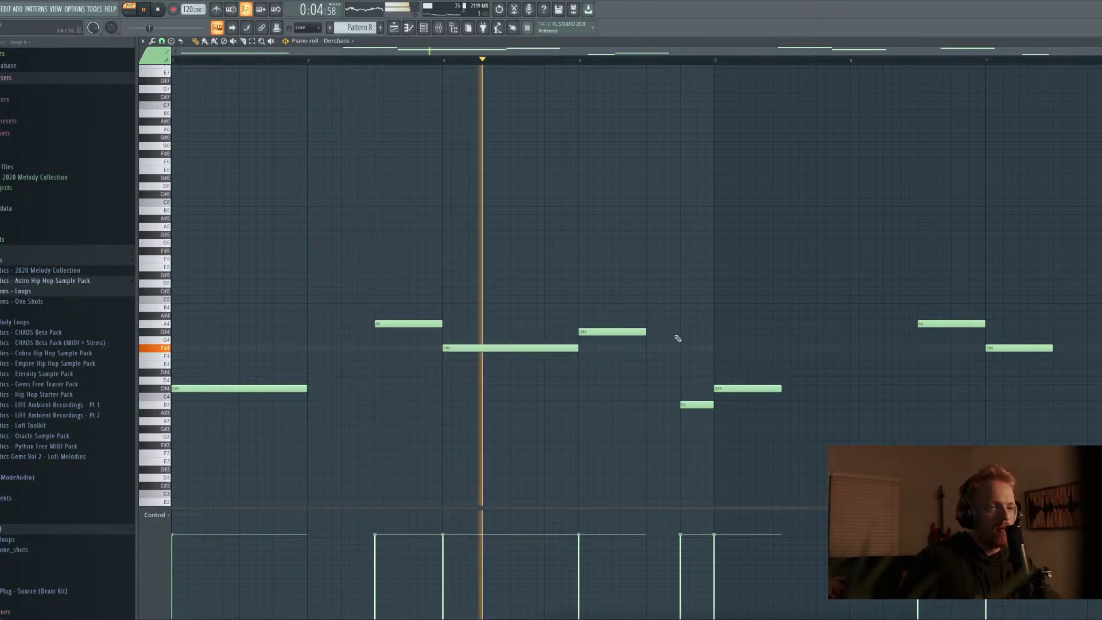
left_click_drag(645, 331, 678, 331)
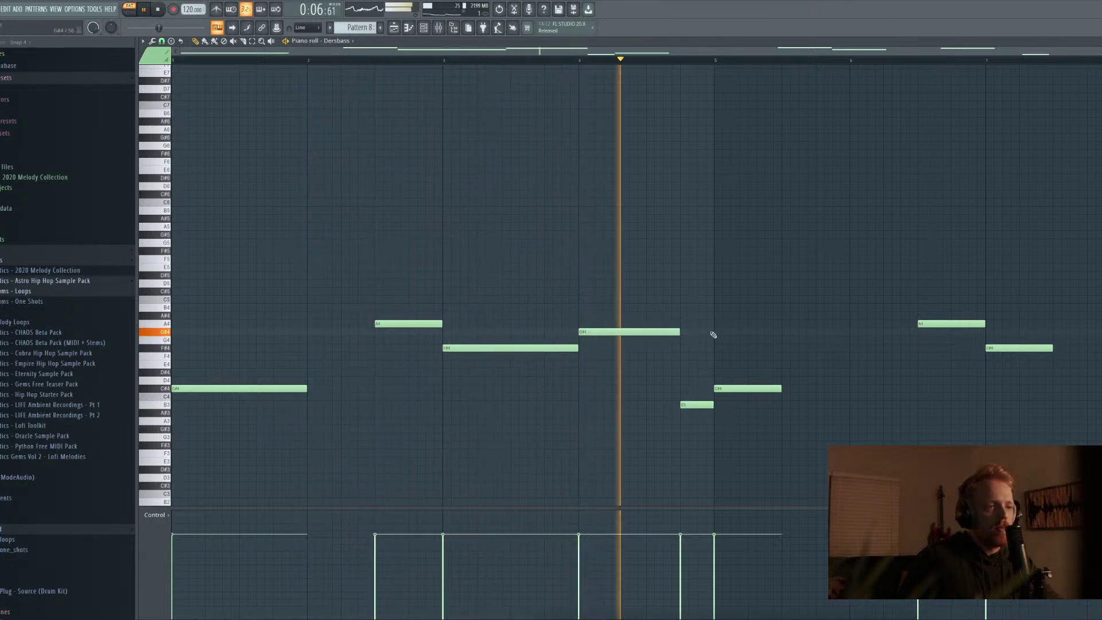
left_click_drag(790, 398, 855, 395)
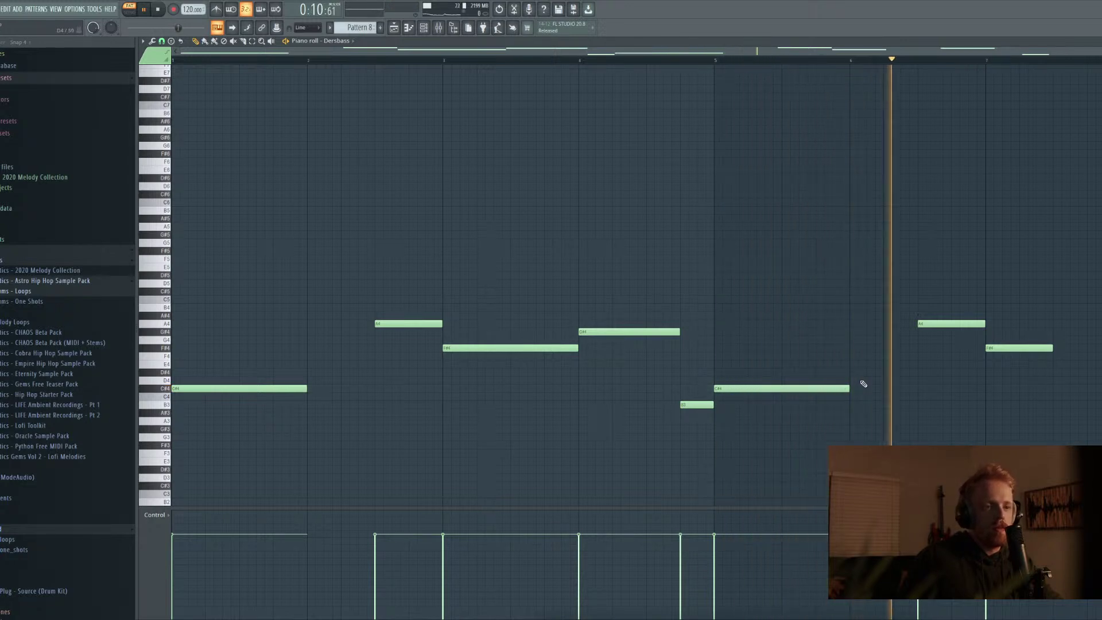
left_click_drag(1051, 347, 1101, 348)
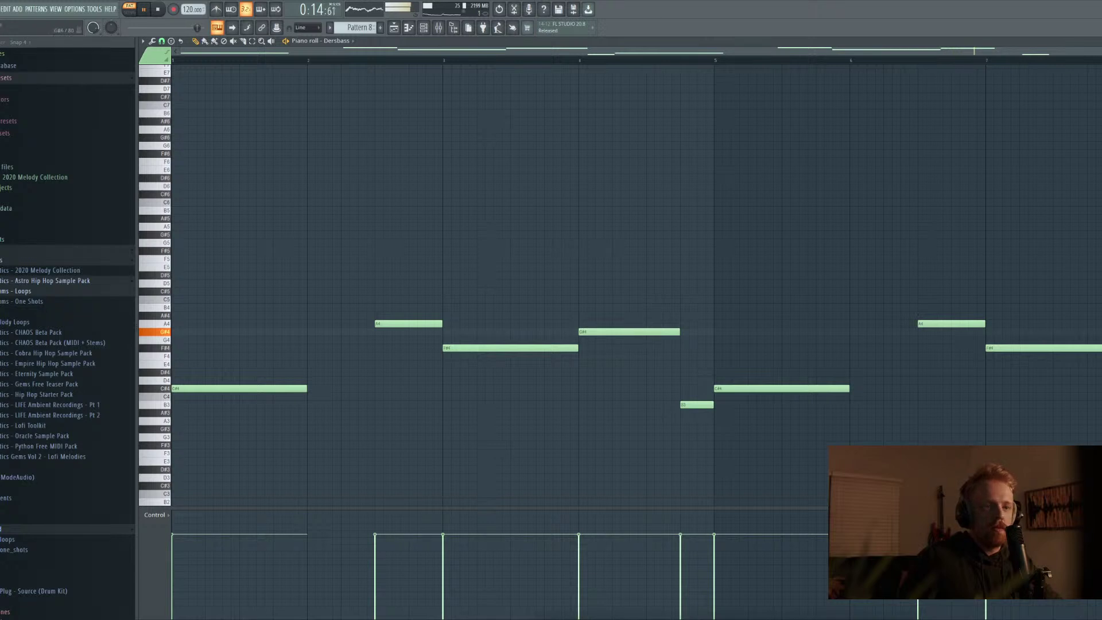
key("Escape")
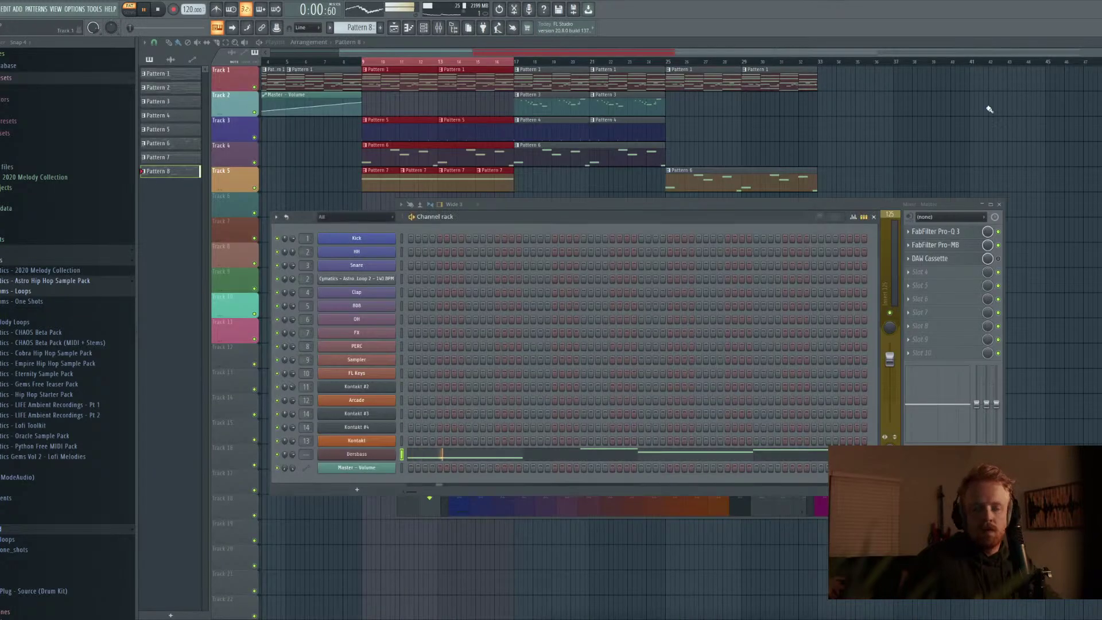
Route the Dersbass channel to mixer track 15 and lower that track's volume while the pattern plays
left_click(378, 453)
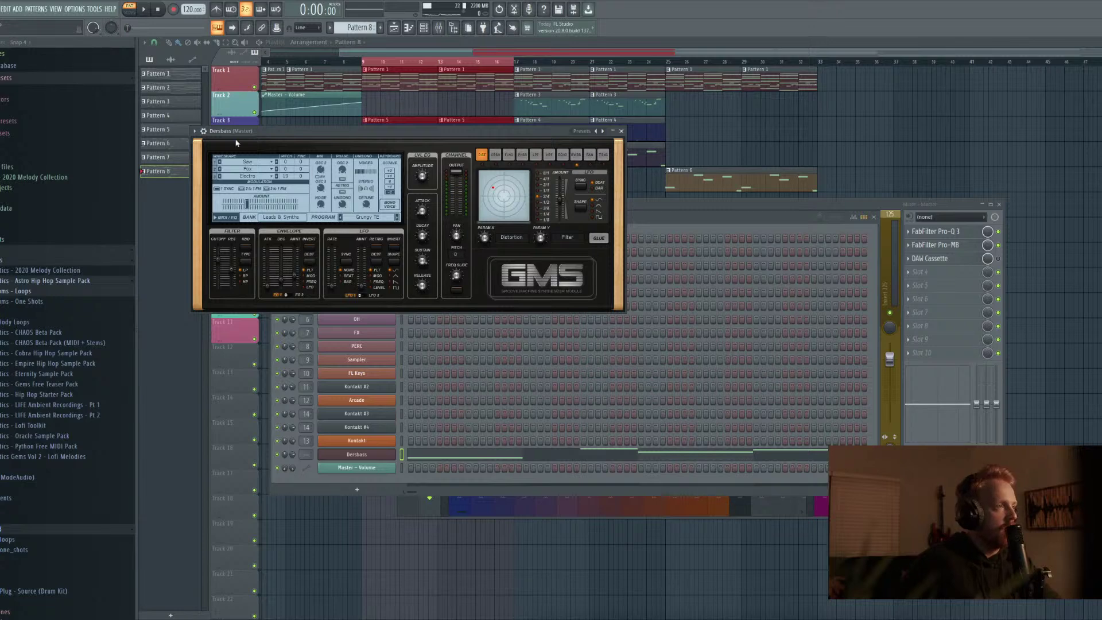
left_click(206, 131)
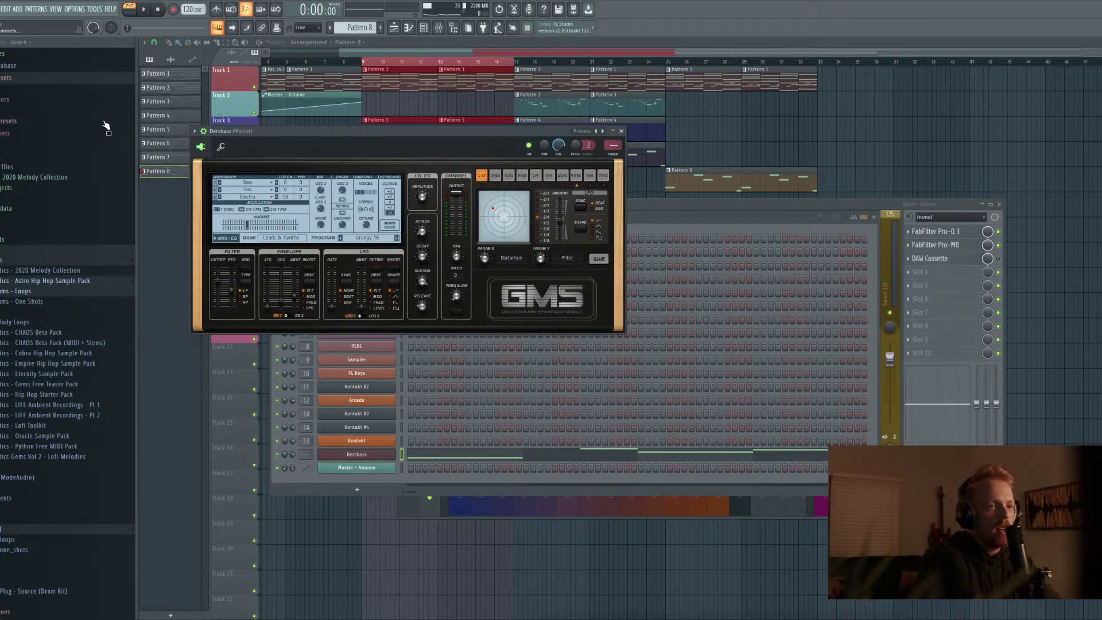
key("ctrl+l")
key("space")
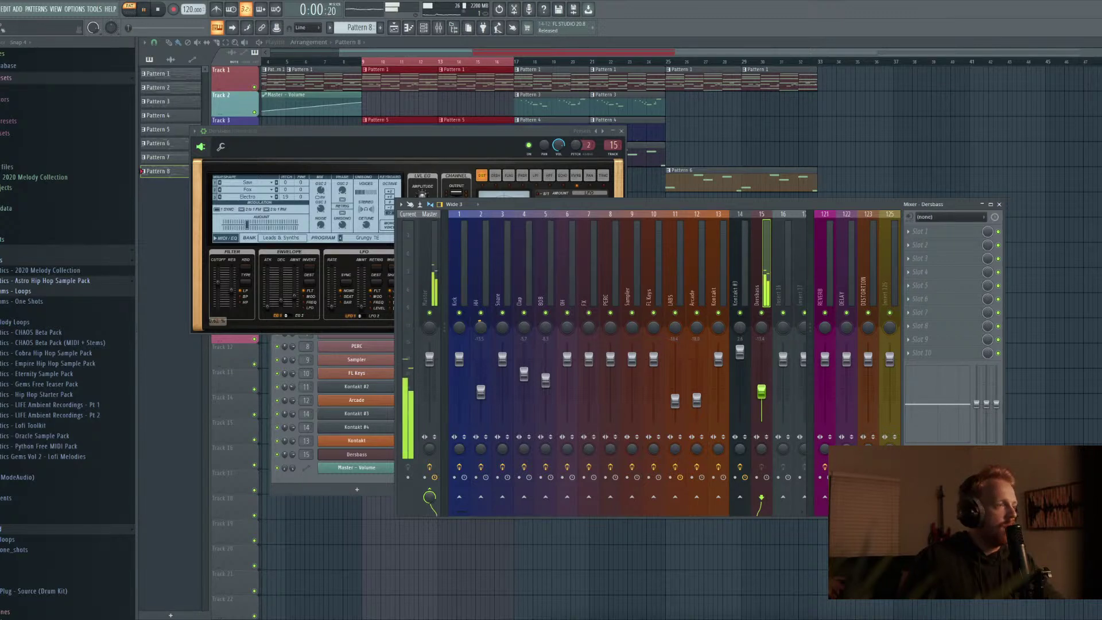
Place a Pattern 8 clip on Track 6 at bar 9 and play the arrangement from there in song mode
left_click(386, 49)
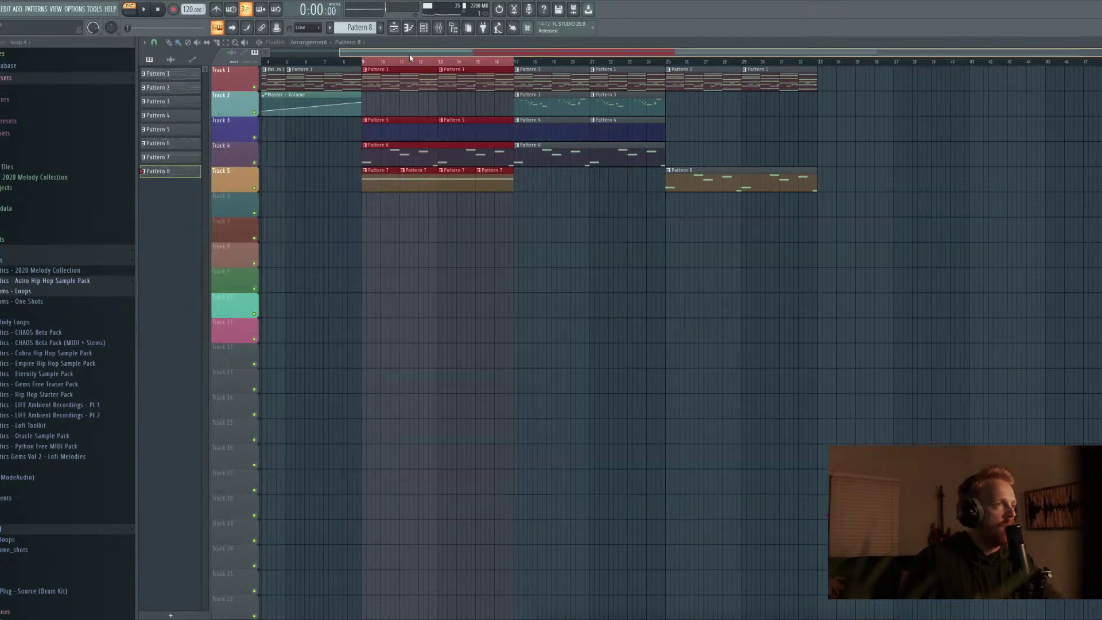
key("space")
left_click(376, 209)
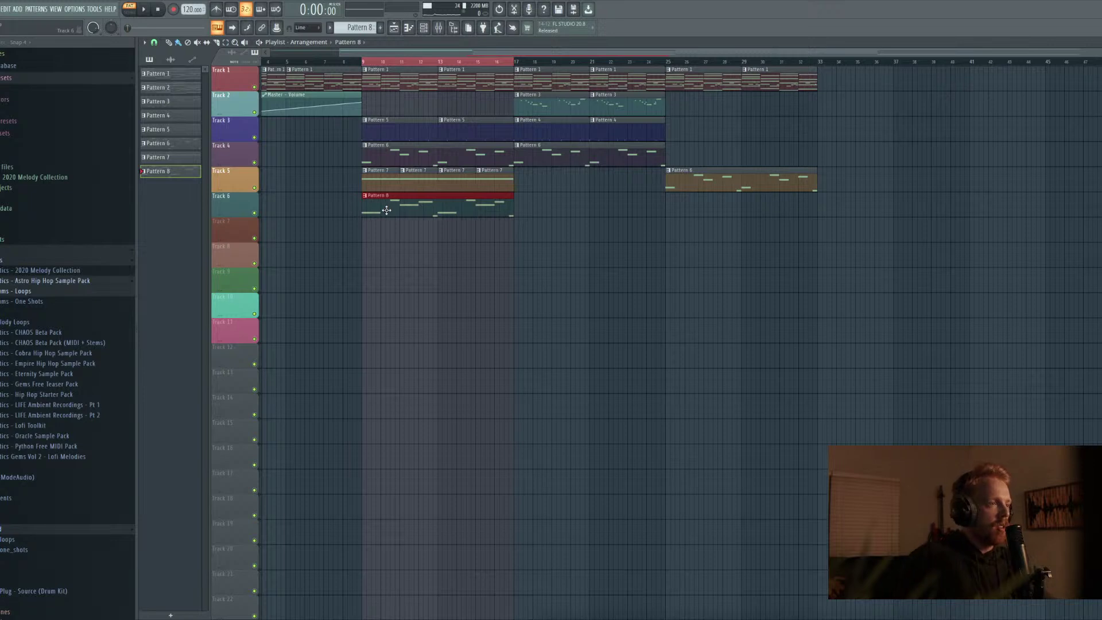
left_click(358, 59)
key("space")
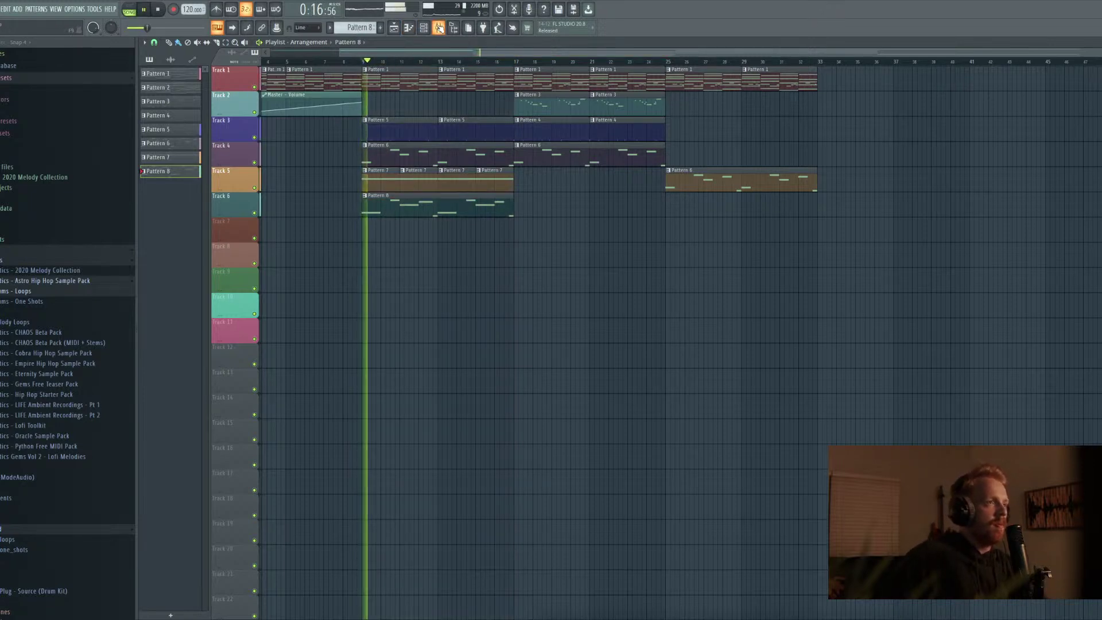
Lower the Dersbass mixer track's volume further during playback, and open the channel's Pattern 8 notes in the piano roll
key("F9")
left_click_drag(761, 392, 761, 408)
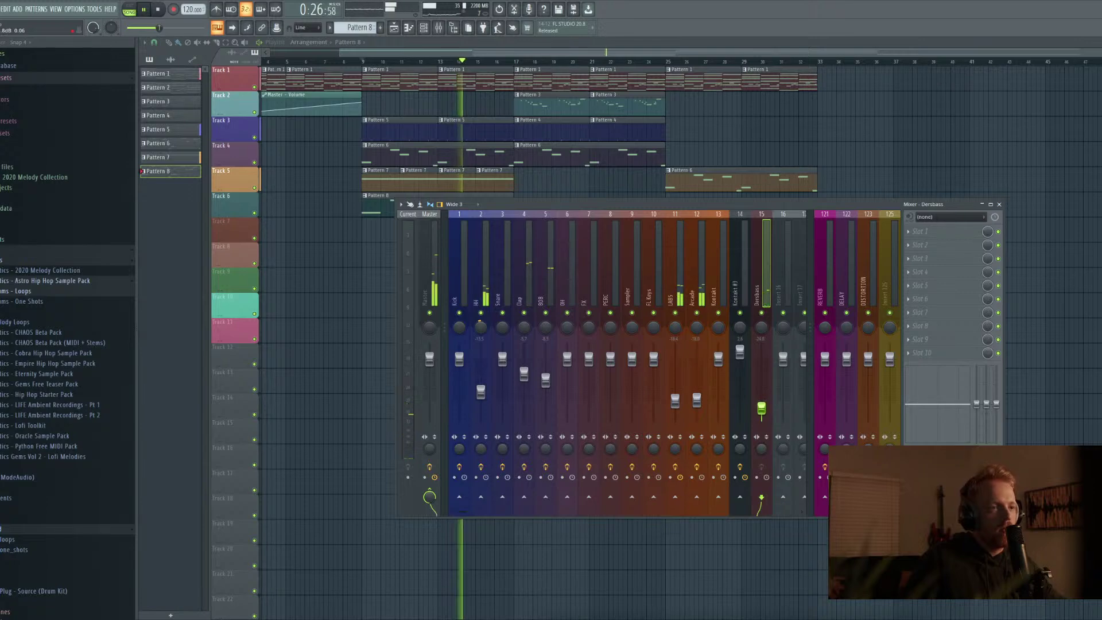
key("space")
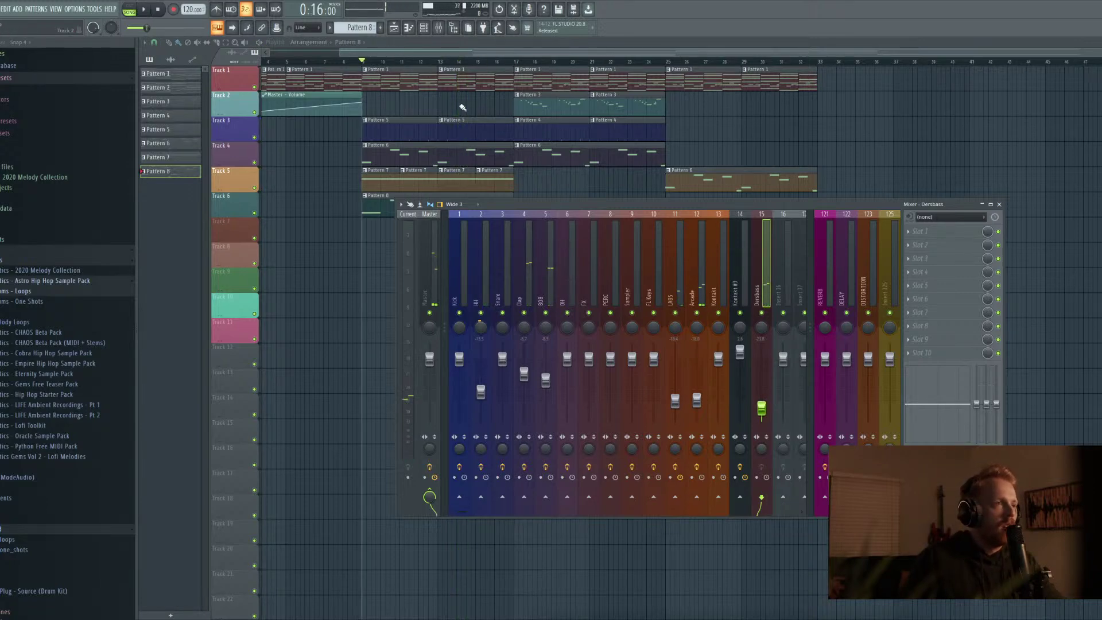
key("F7")
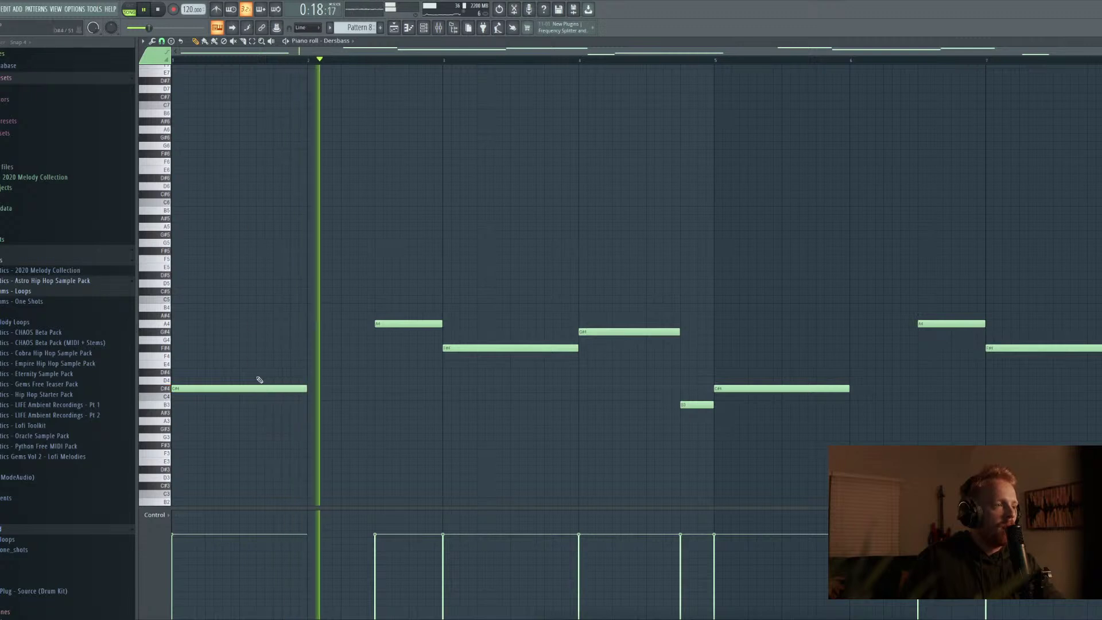
Try extending the opening C#4 Dersbass note up to the start of the A4 note and play it
key("space")
left_click_drag(307, 388, 377, 388)
key("space")
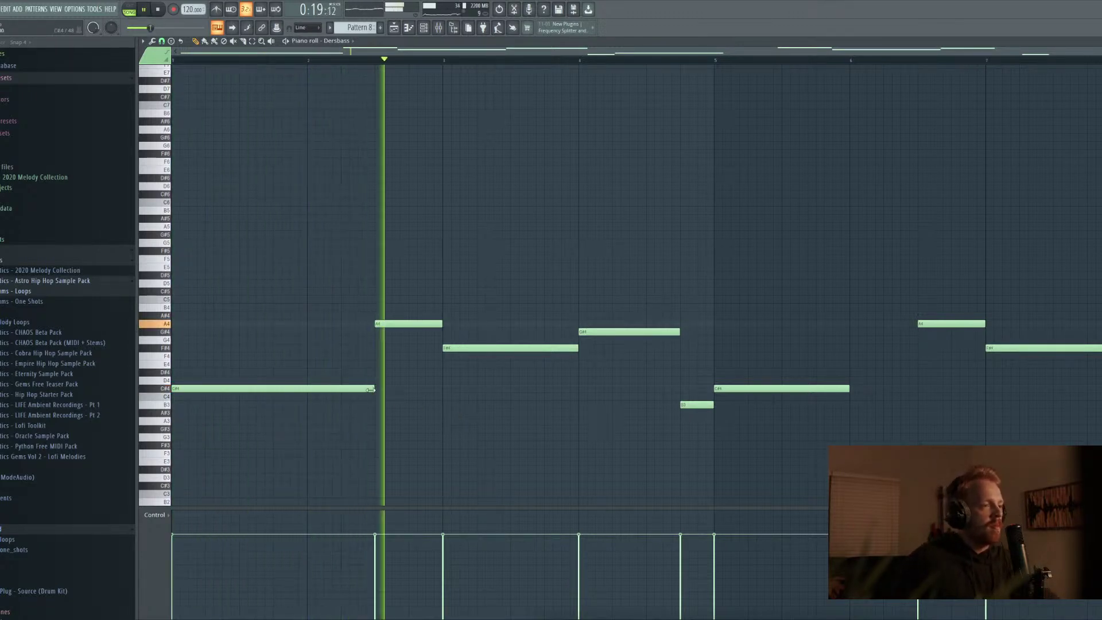
Move bar 2's A4 note down to A3 at the bar's start, making it and the opening C#4 one bar long each
key("space")
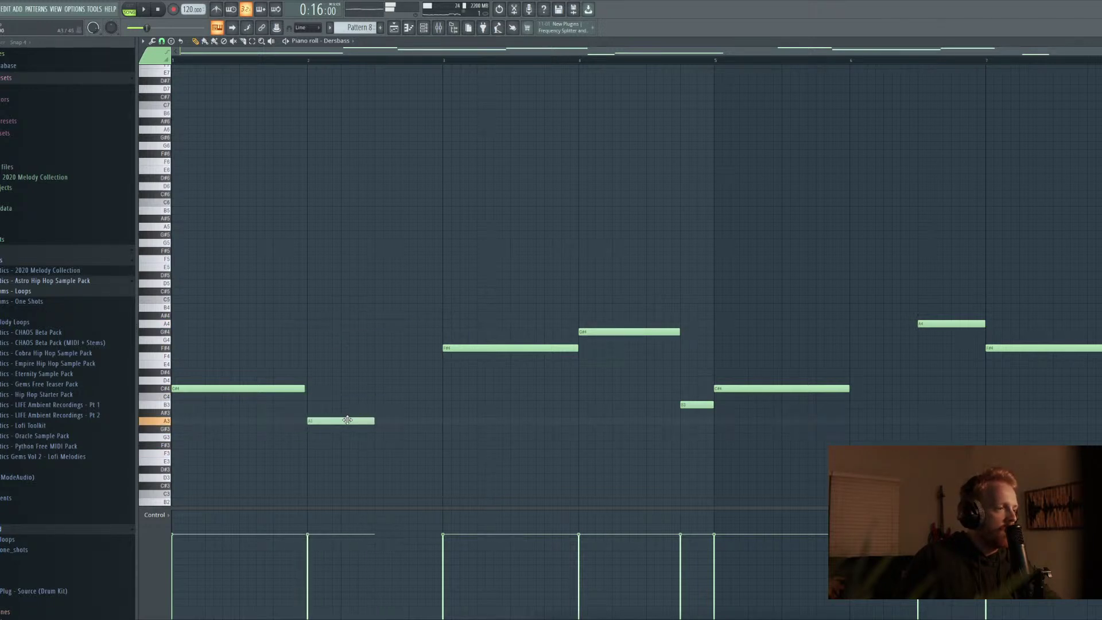
key("space")
left_click_drag(374, 420, 440, 421)
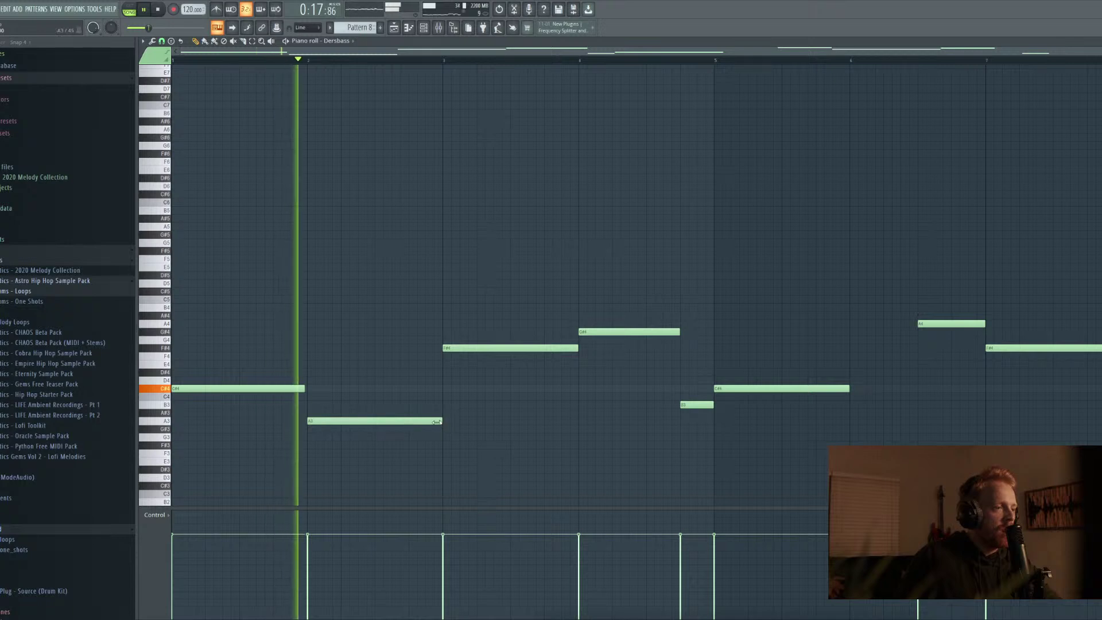
left_click_drag(304, 389, 306, 390)
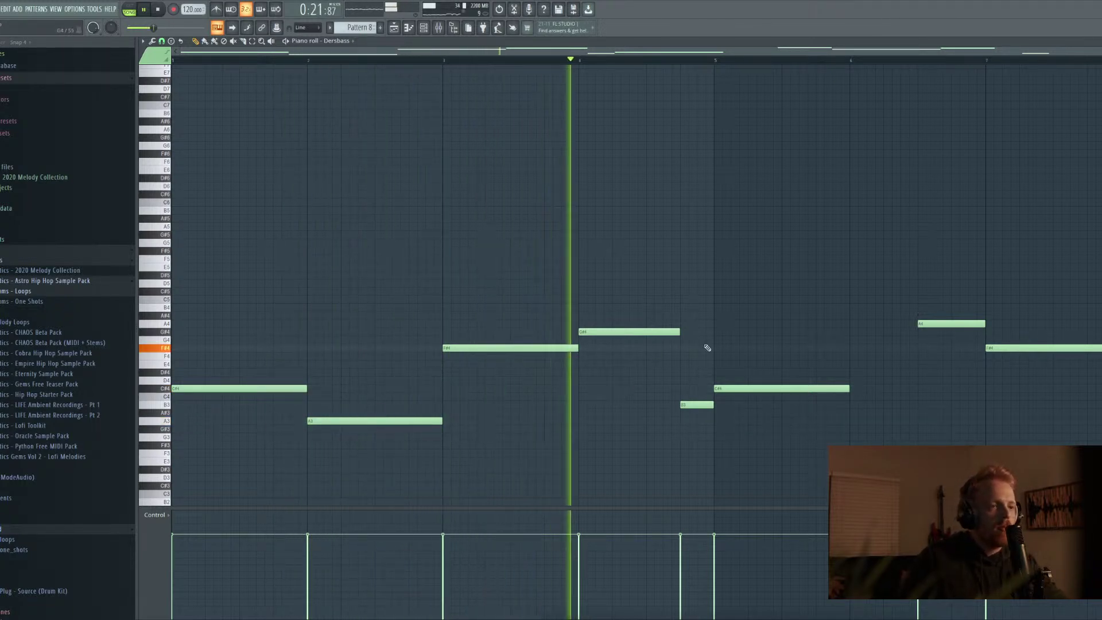
Move bar 6's A4 note to the start of the bar, lower it to A3 and extend it to a full bar
left_click_drag(921, 323, 867, 321)
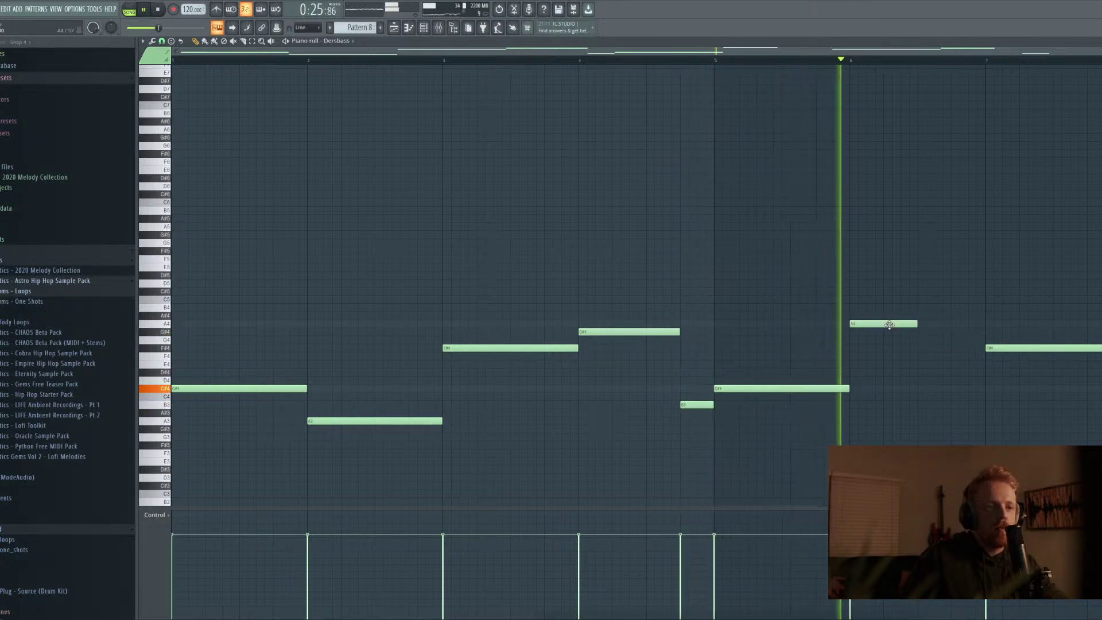
key("space")
left_click_drag(914, 323, 974, 422)
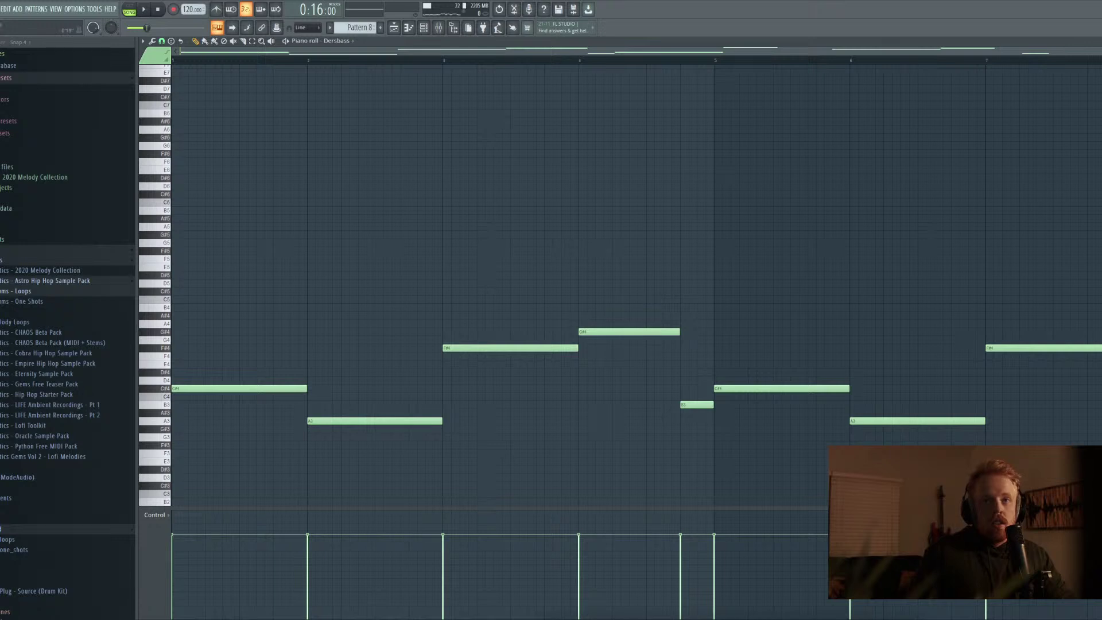
Play the arrangement with the mixer open, check the master's DAW Cassette slot options and slightly lower the 808 track's volume
key("F7")
key("space")
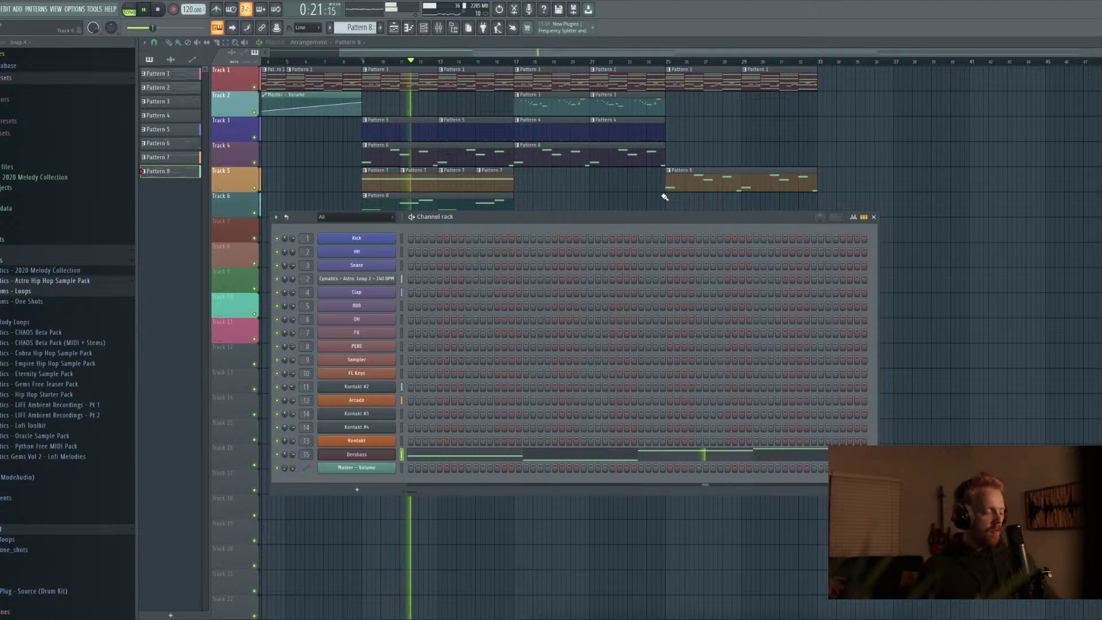
left_click(424, 28)
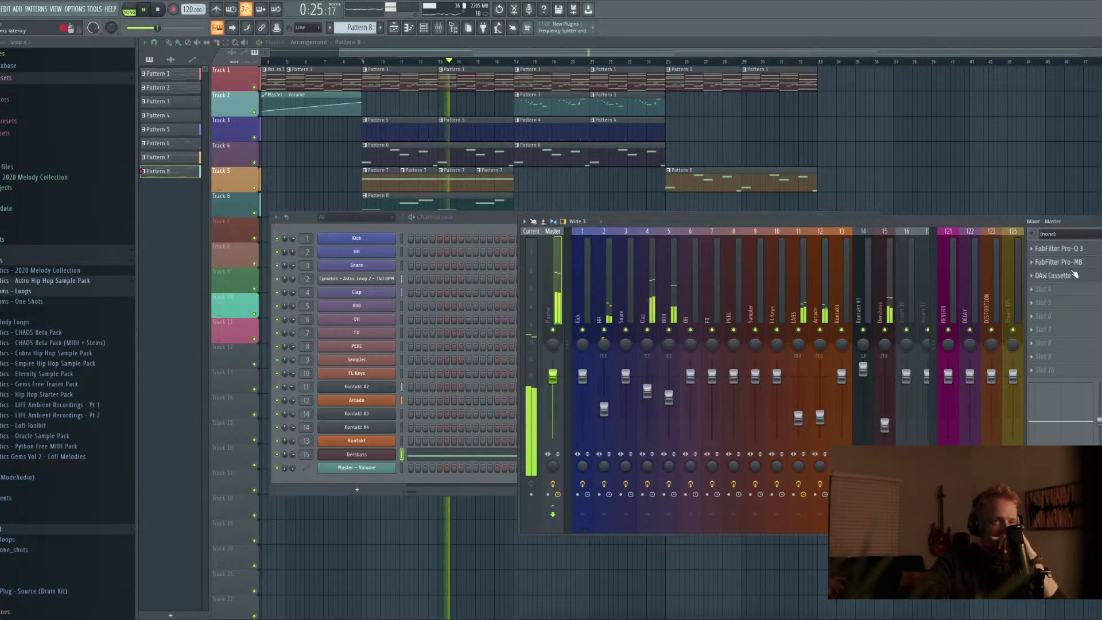
left_click(1049, 275)
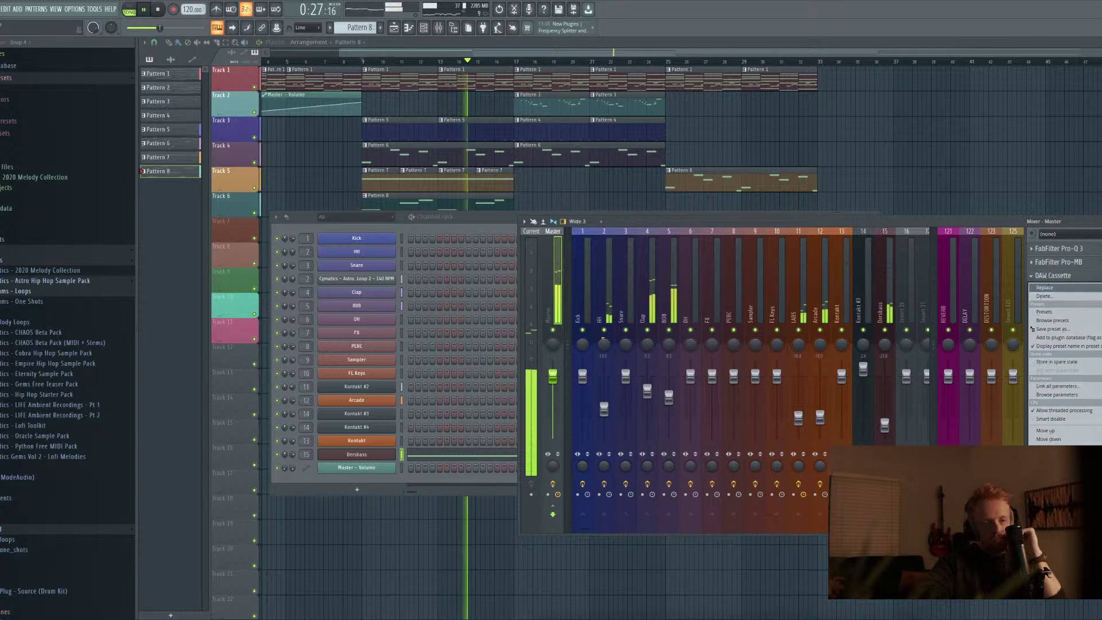
left_click(775, 232)
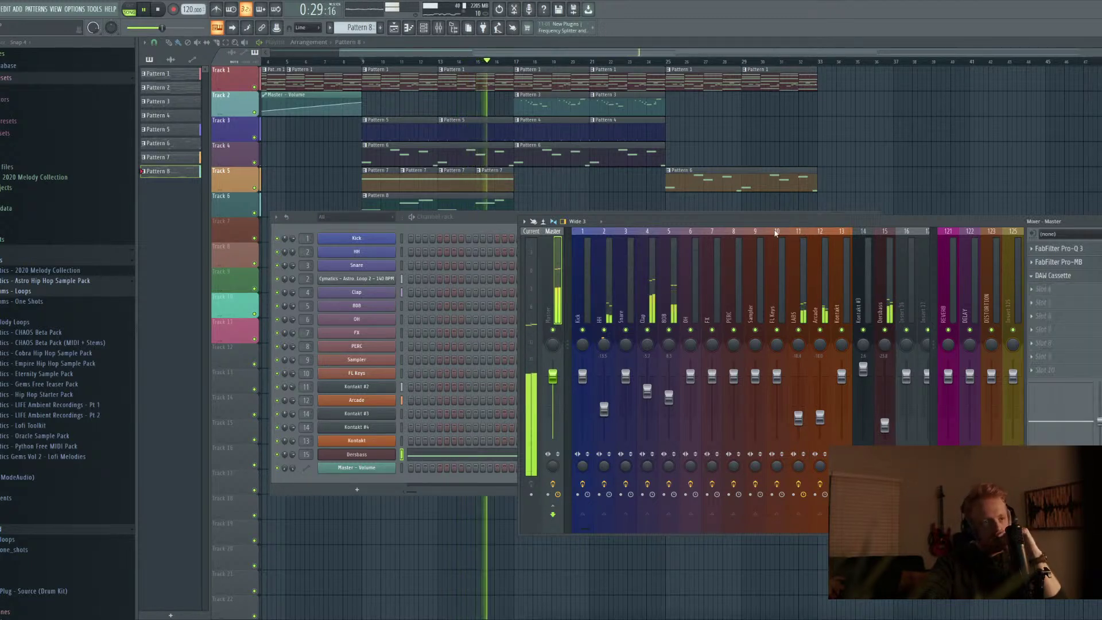
scroll(669, 398, "down", 3)
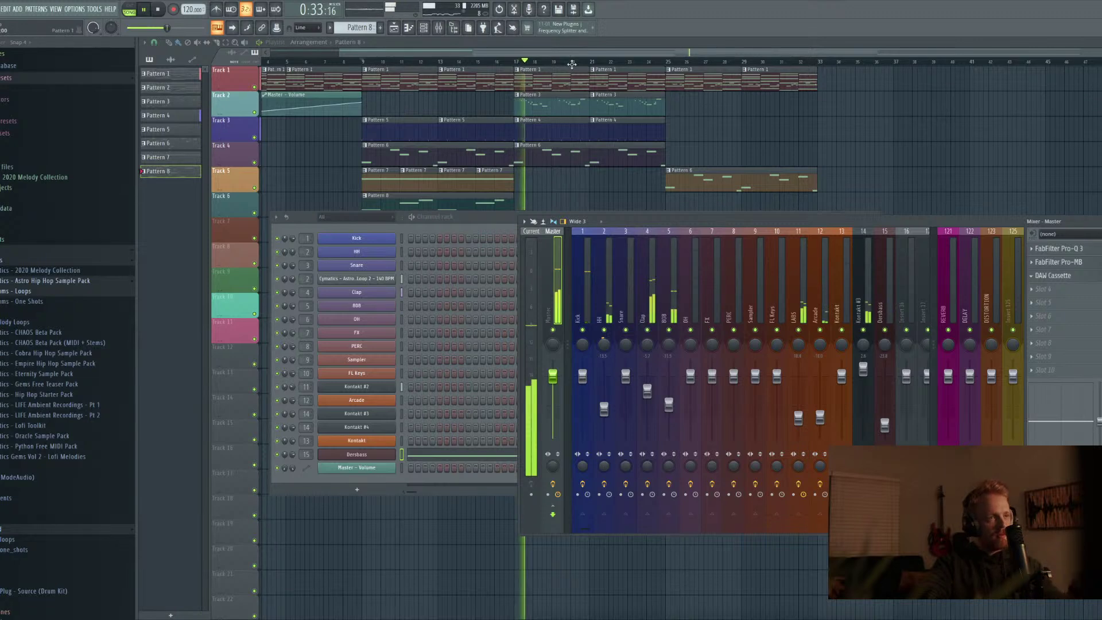
key("F12")
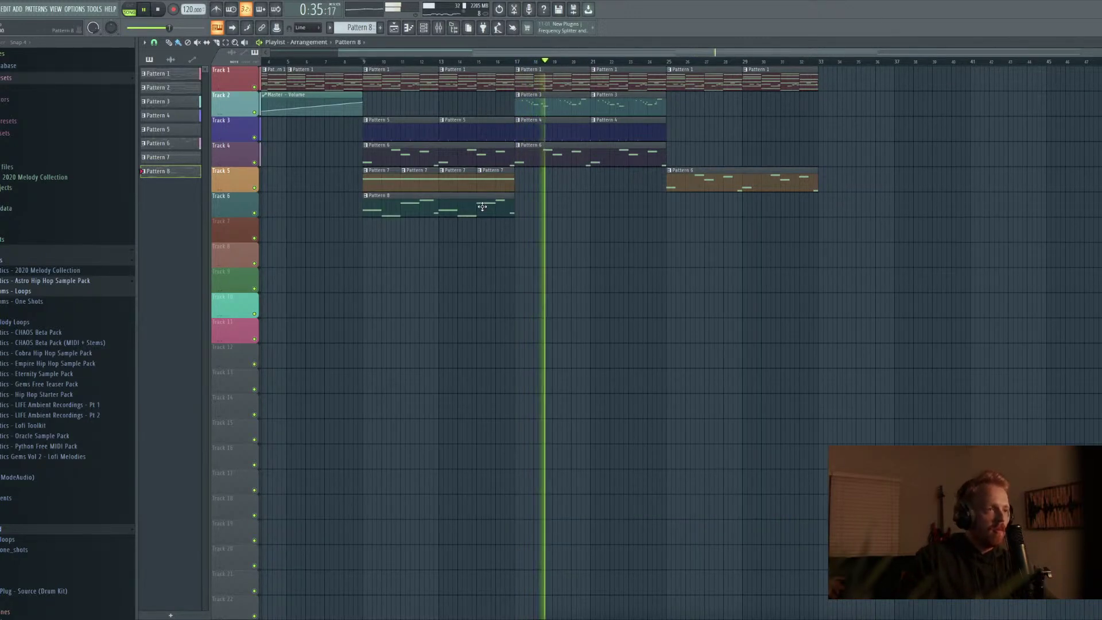
Place a Pattern 8 clip on Track 7 at bar 17 and compare Pattern 6's 808 notes with Pattern 8's Dersbass notes
left_click(522, 228)
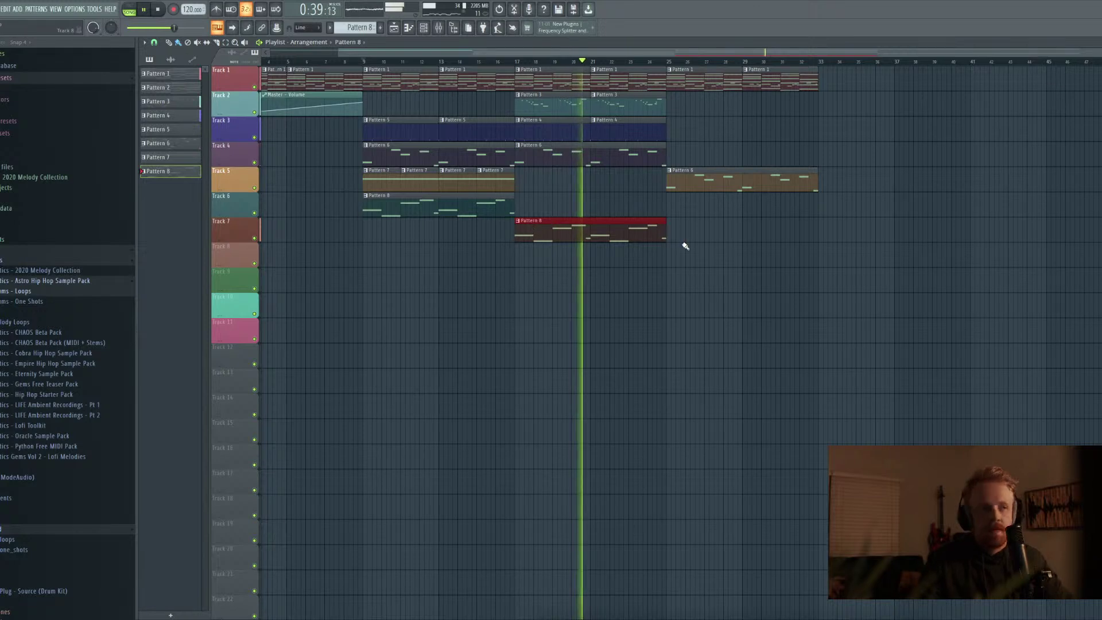
double_click(568, 163)
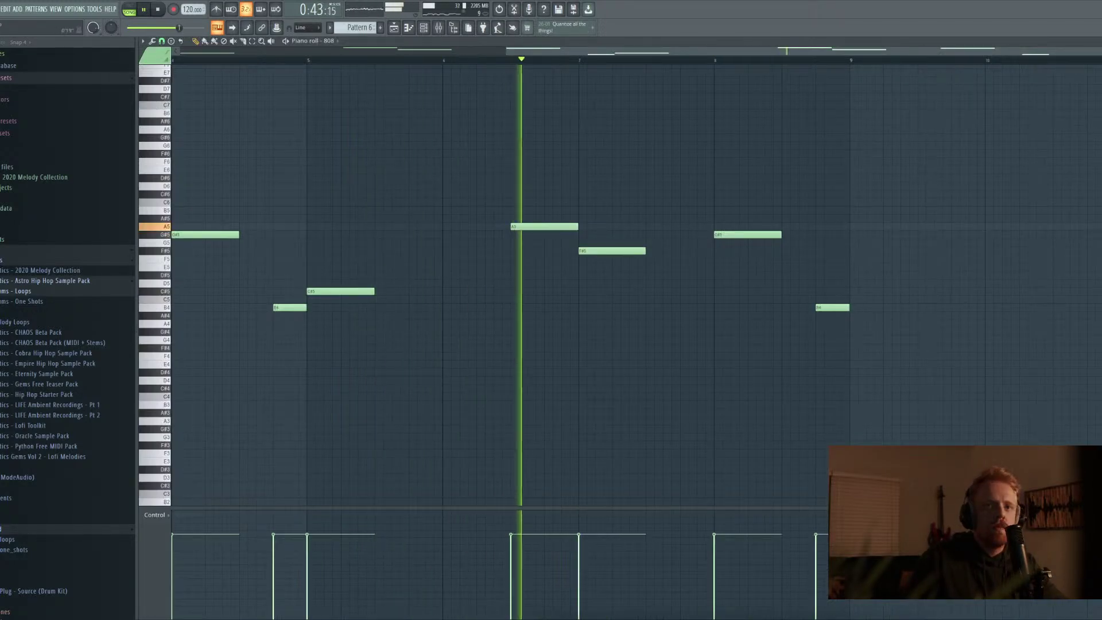
key("F7")
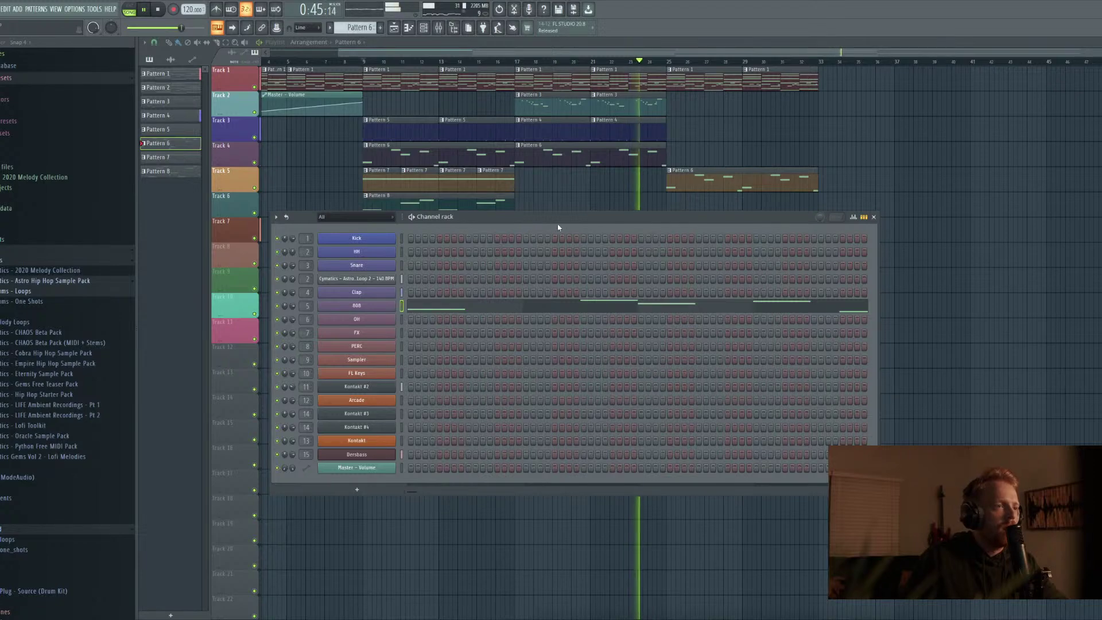
left_click_drag(558, 227, 593, 322)
key("F6")
double_click(597, 235)
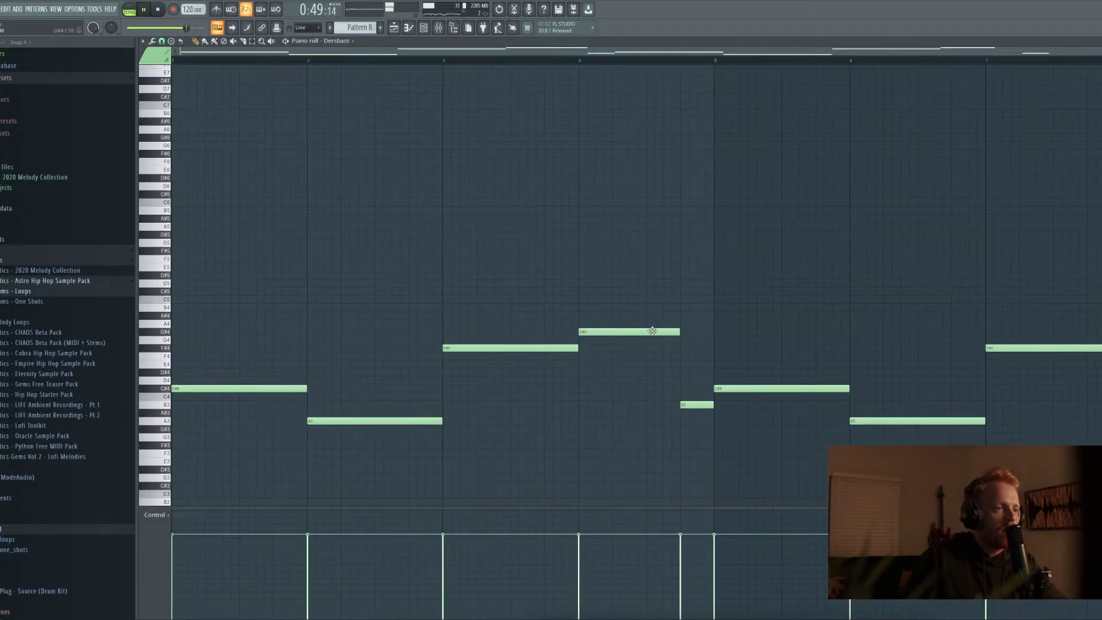
key("F7")
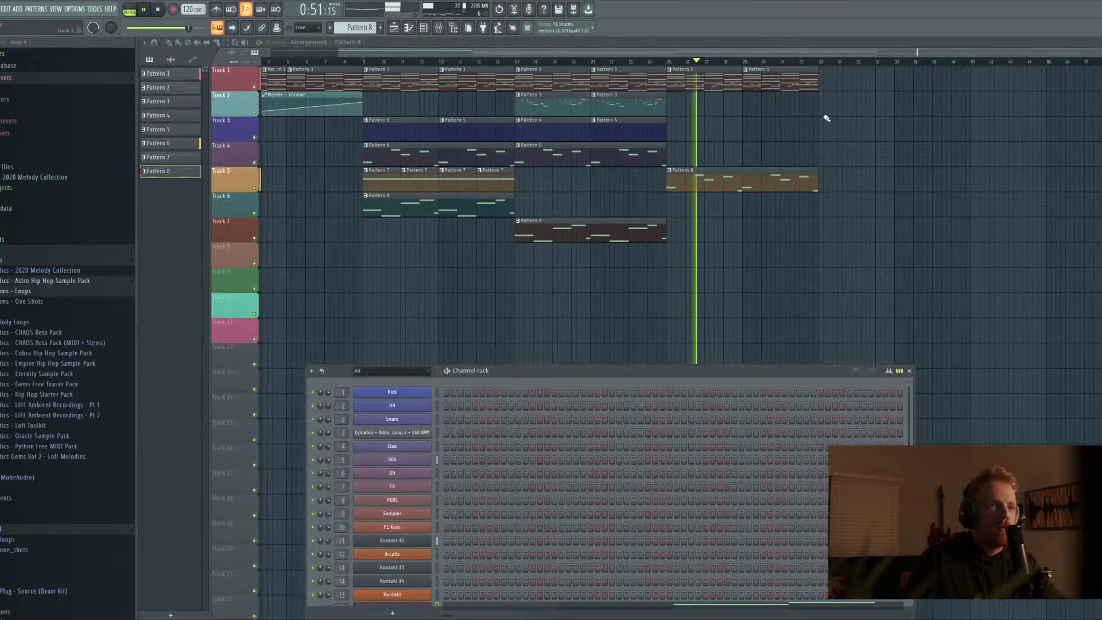
At bar 25, add a Pattern 8 clip on Track 8 and replace Track 5's Pattern 6 clip with Pattern 5
key("space")
key("F6")
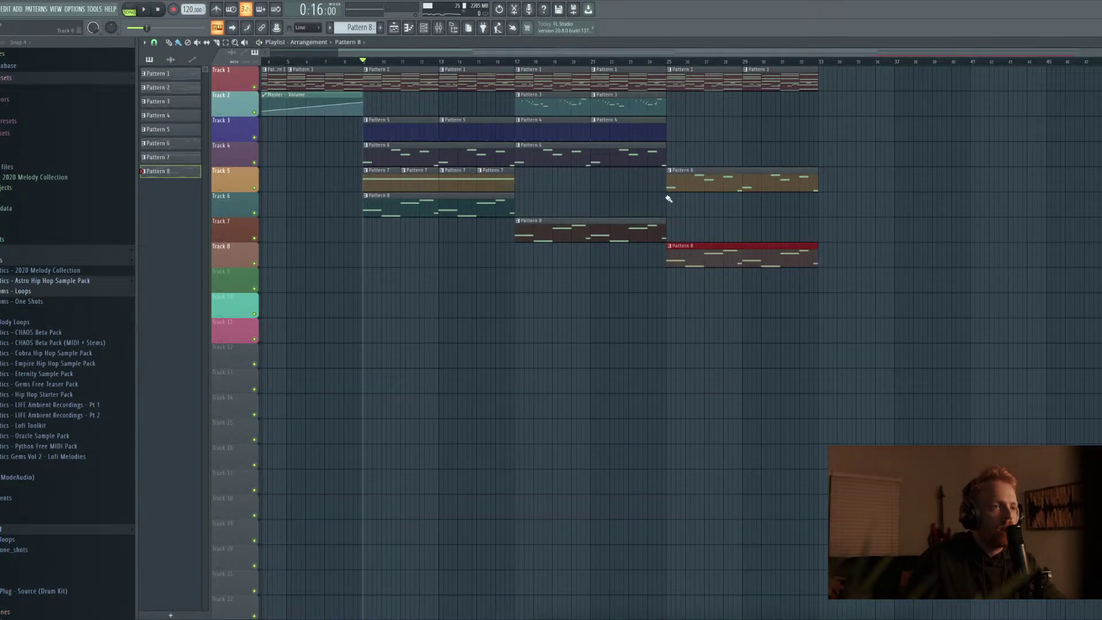
right_click(676, 183)
left_click(665, 61)
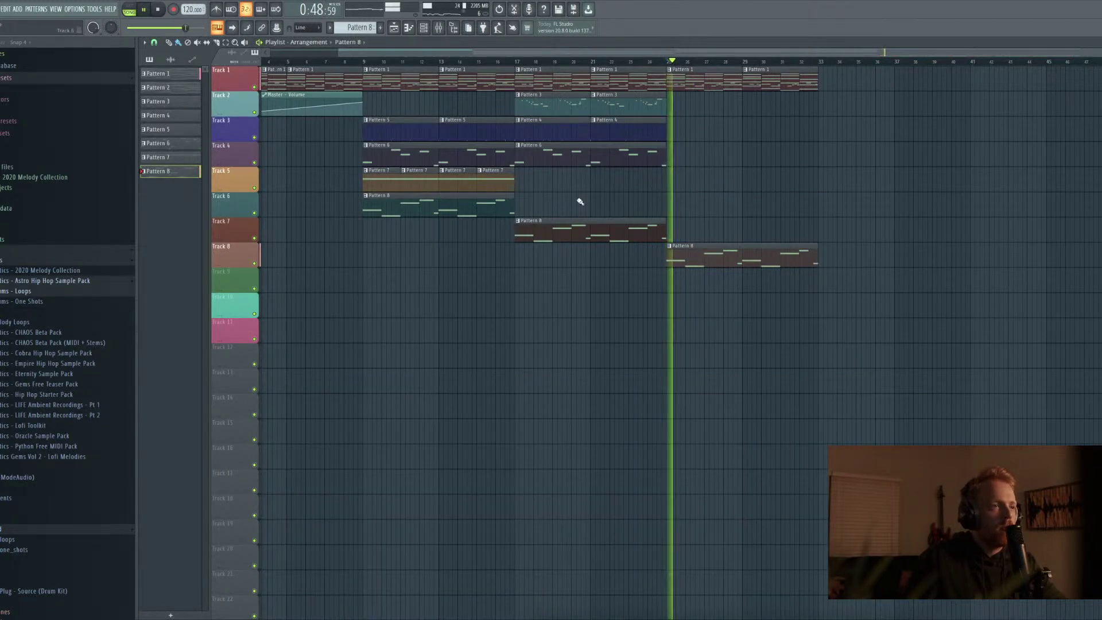
left_click(665, 191)
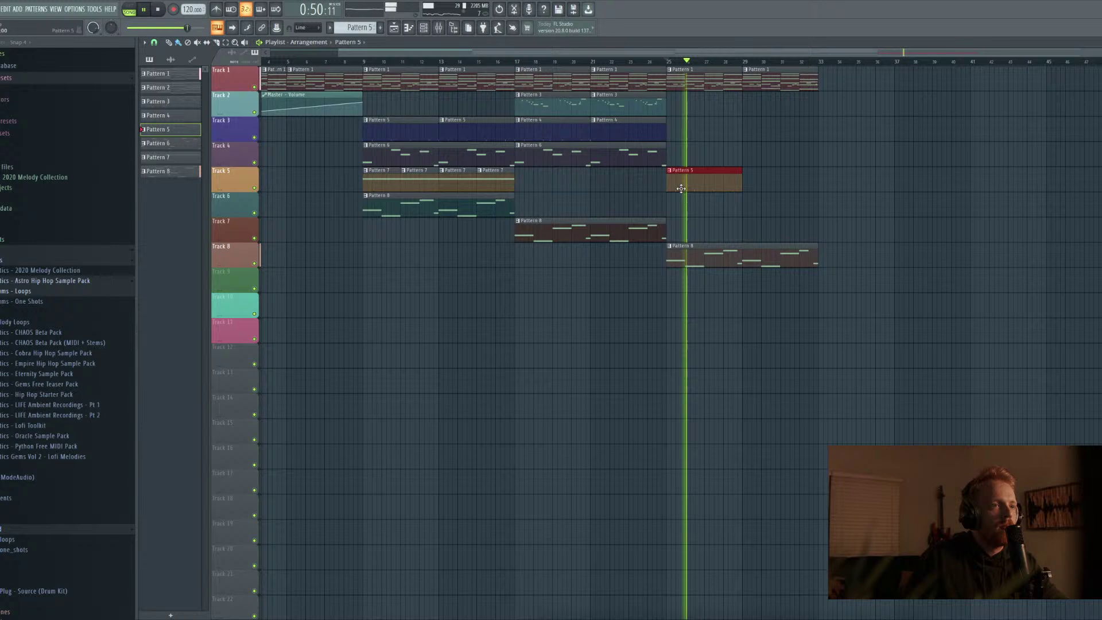
key("space")
Play Pattern 8 in pattern mode and set the Freq Slide of the Dersbass GMS synth to about 0.28%
double_click(697, 265)
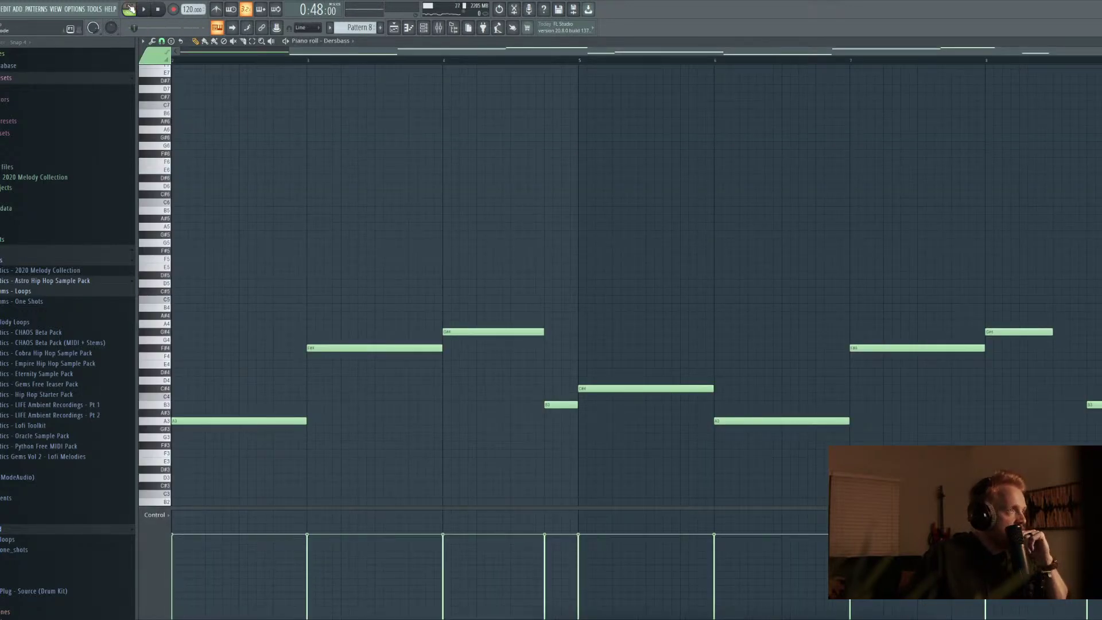
key("F7")
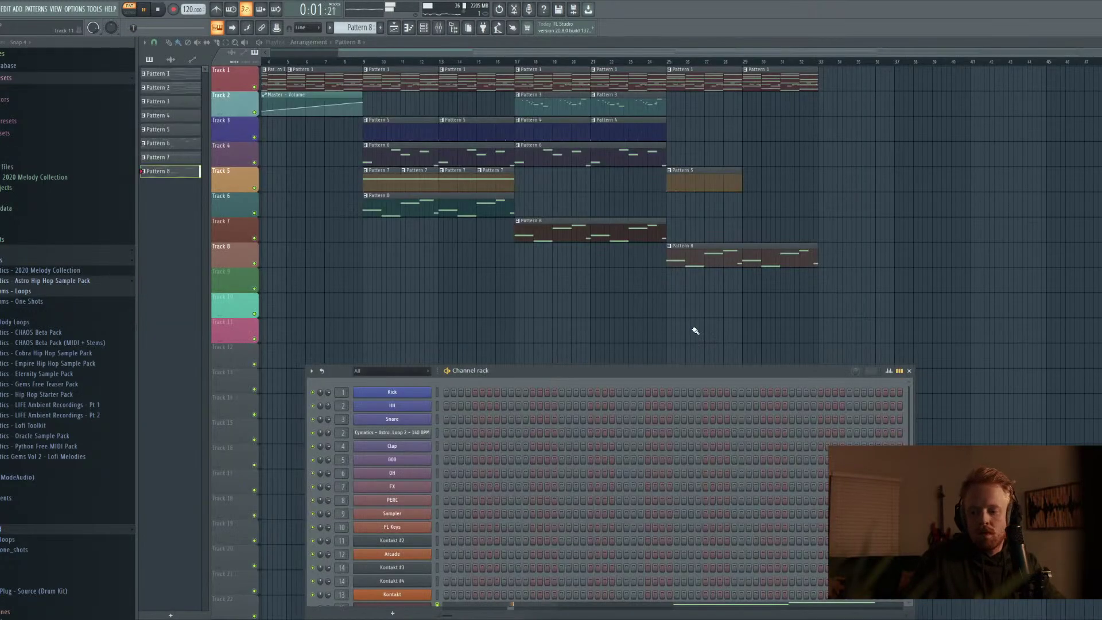
left_click_drag(495, 378, 446, 211)
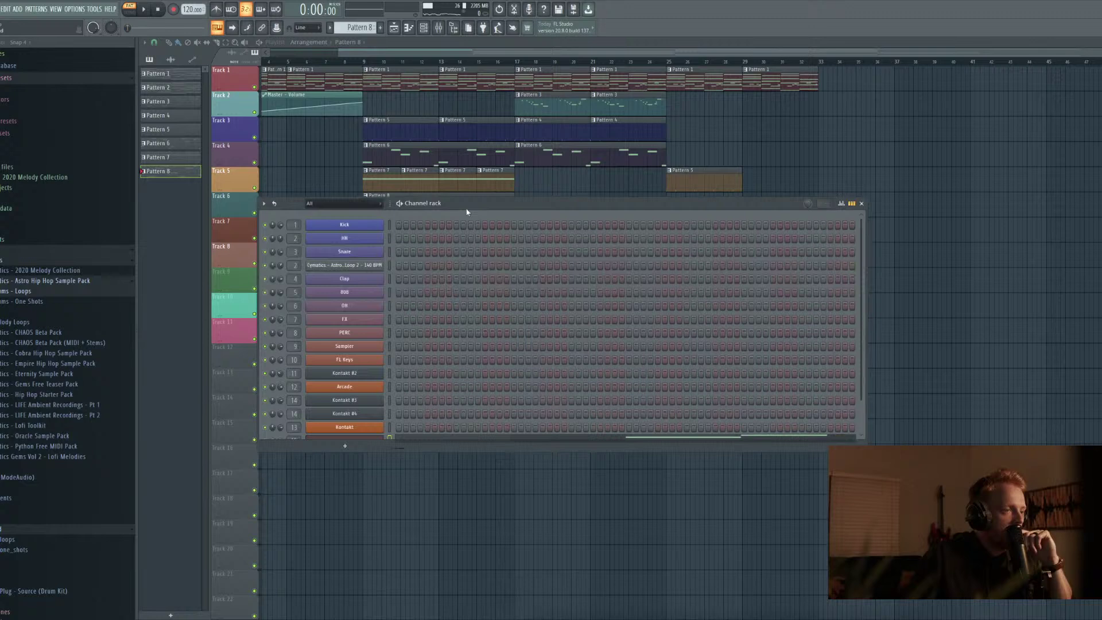
scroll(436, 367, "down", 2)
left_click(363, 410)
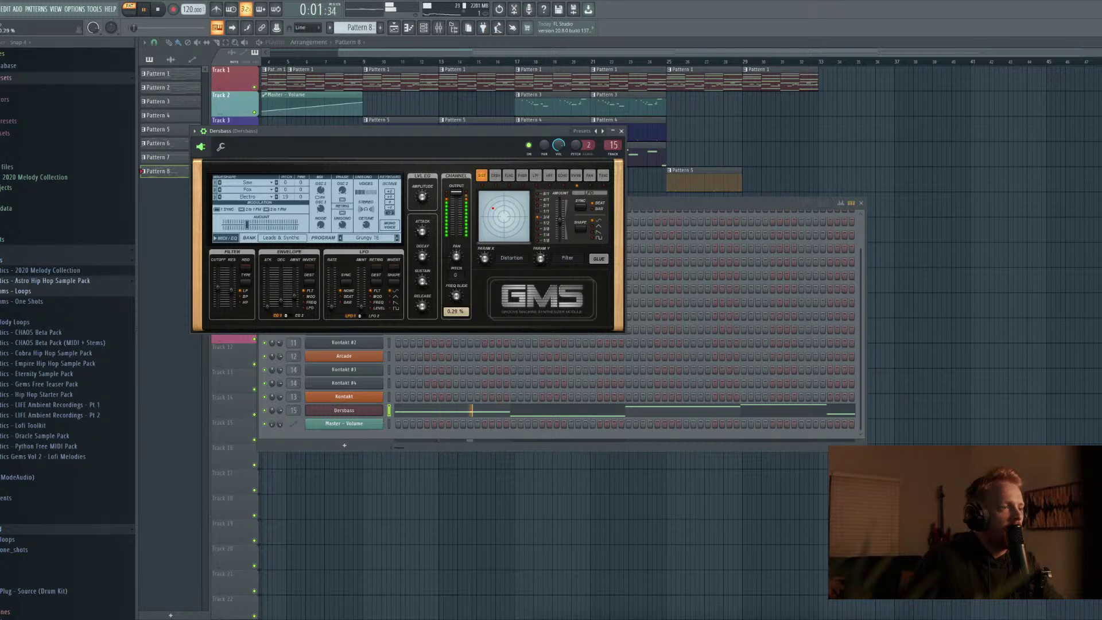
left_click(621, 131)
Try lengthening all Dersbass notes so each overlaps the start of the following note, and play the pattern
left_click(593, 410)
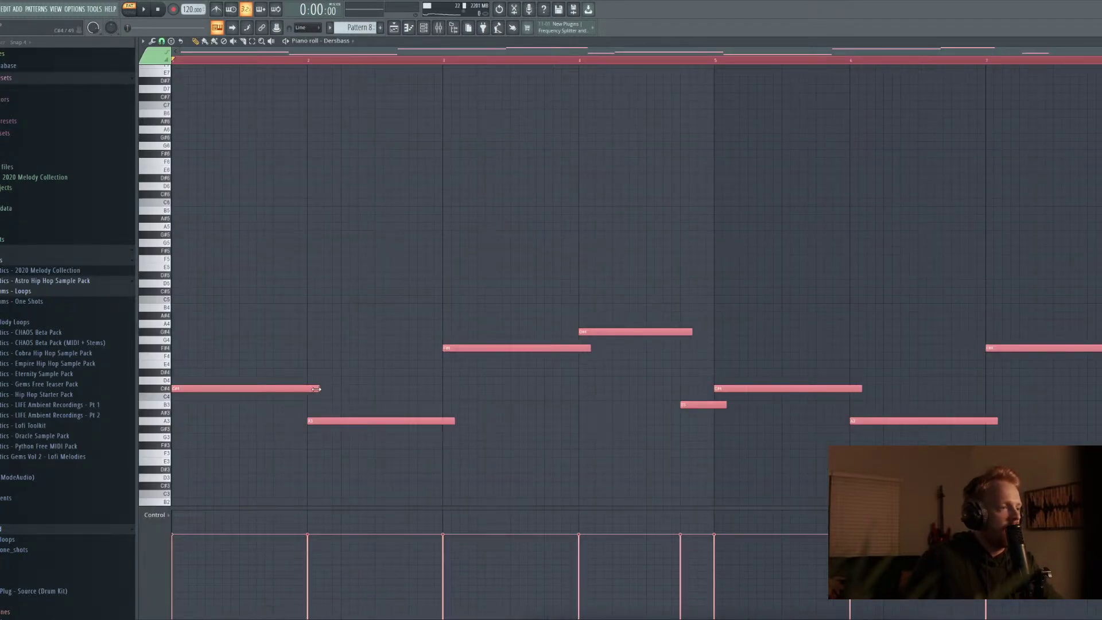
key("space")
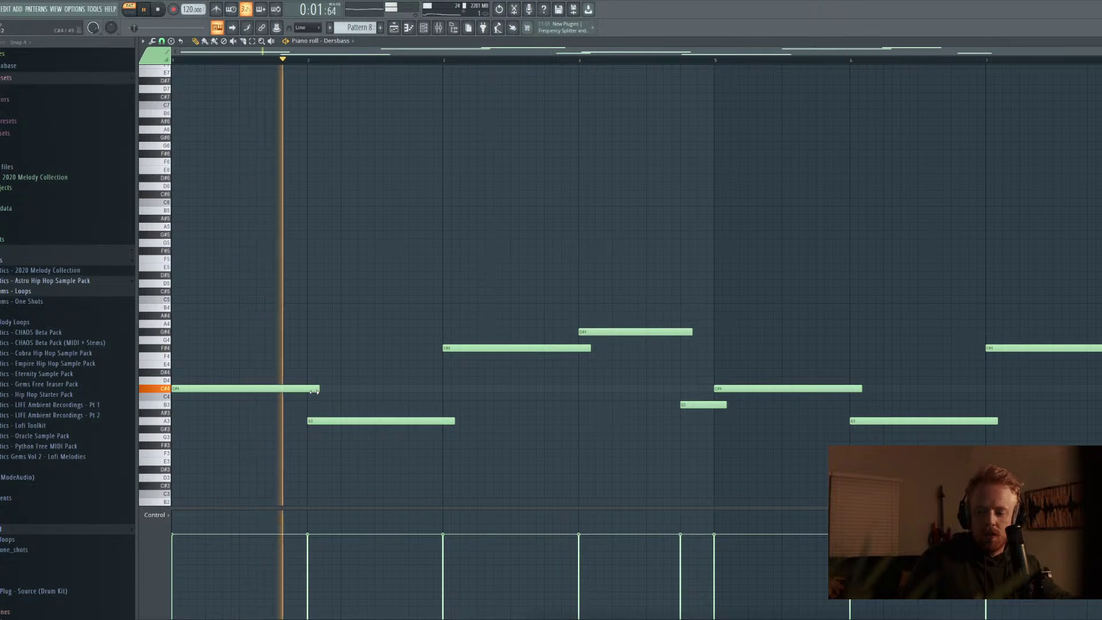
key("space")
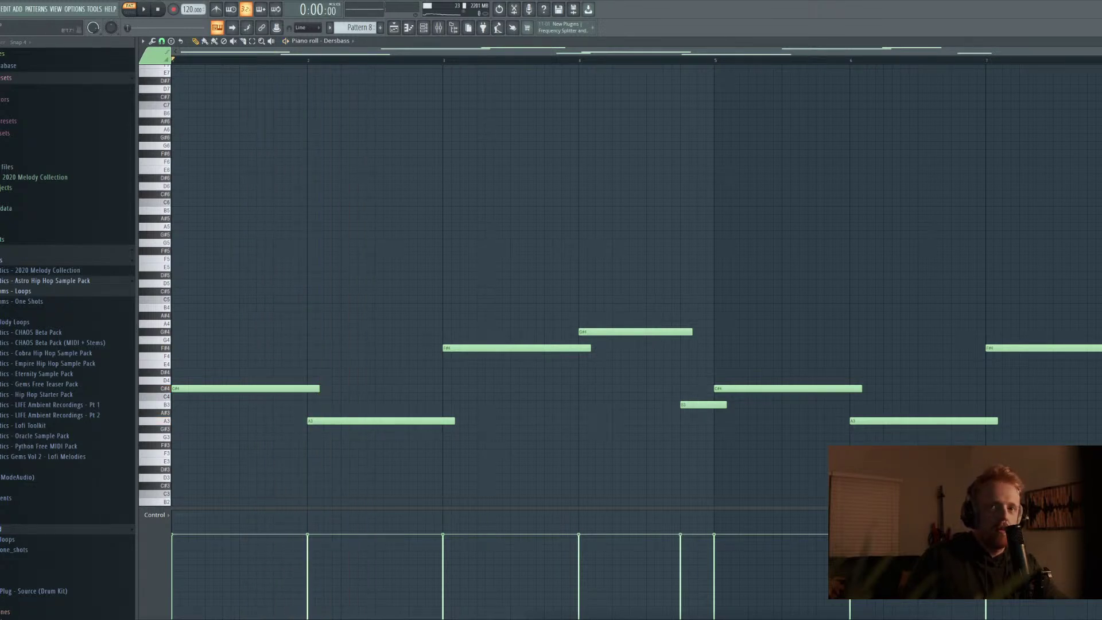
key("Escape")
Readjust the Freq Slide of the Dersbass synth and shorten all its notes to remove the overlaps, then audition the pattern
left_click(366, 410)
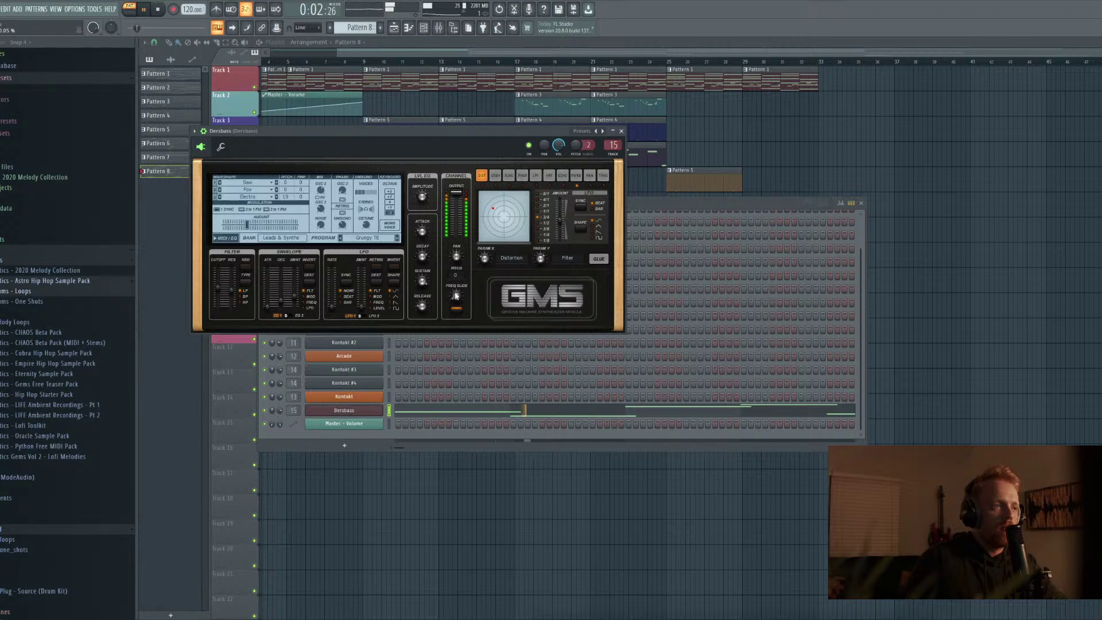
left_click(558, 409)
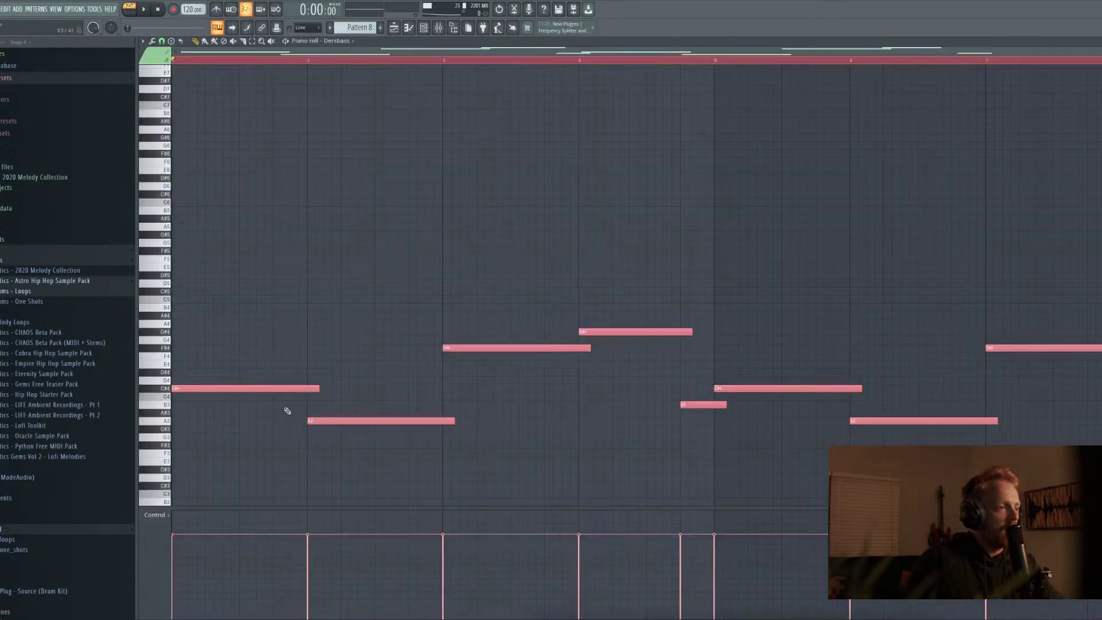
key("Escape")
key("space")
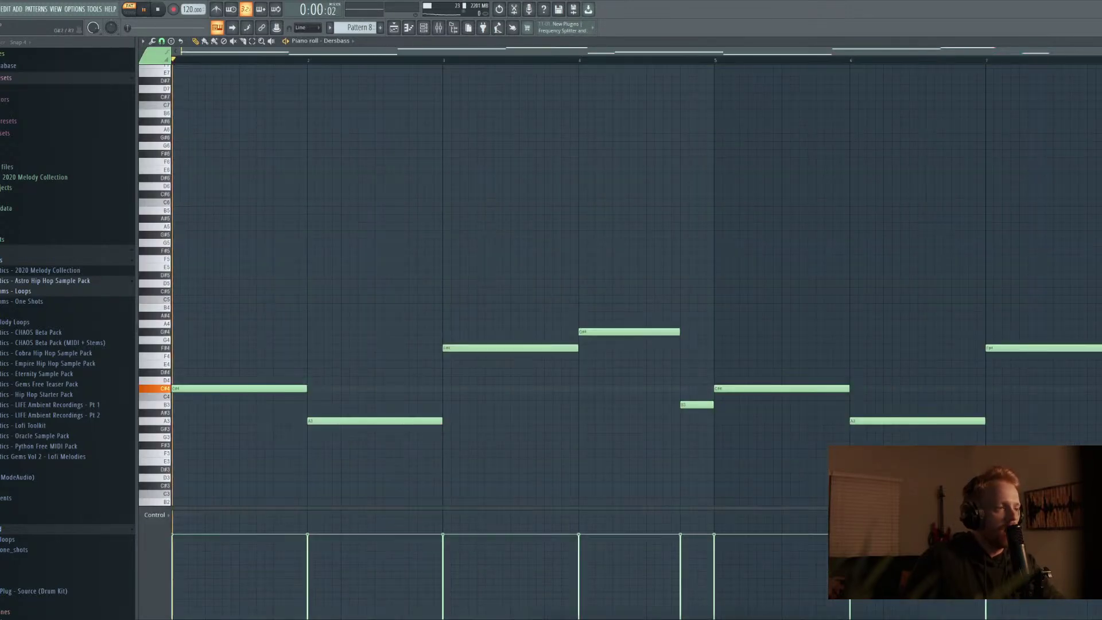
key("space")
Play the arrangement in song mode from bar 9 and check the track levels in the mixer
key("F7")
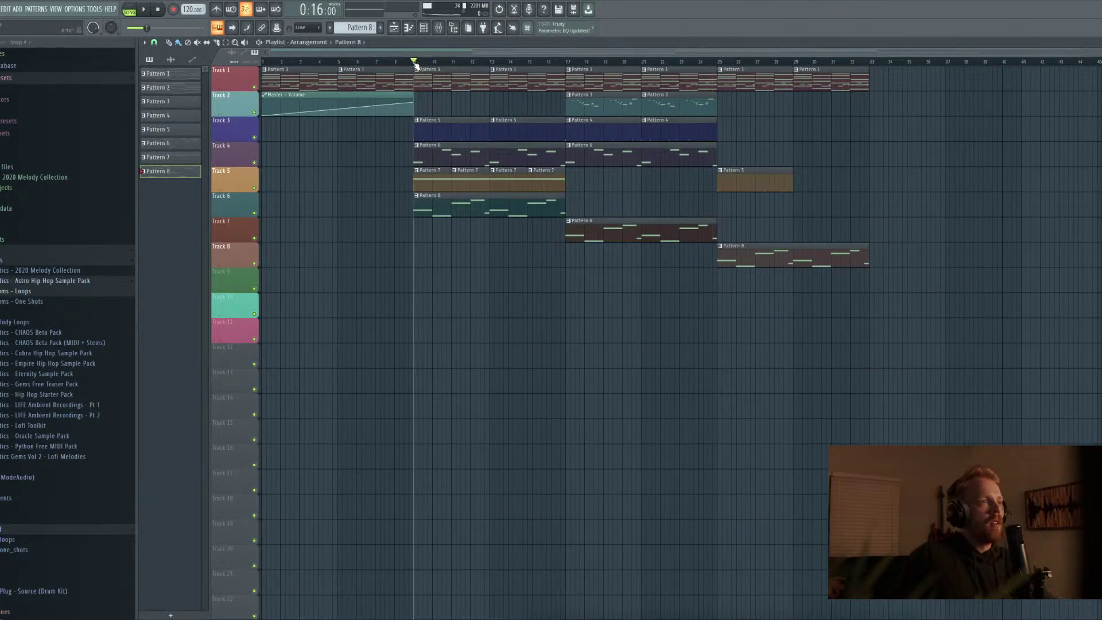
key("space")
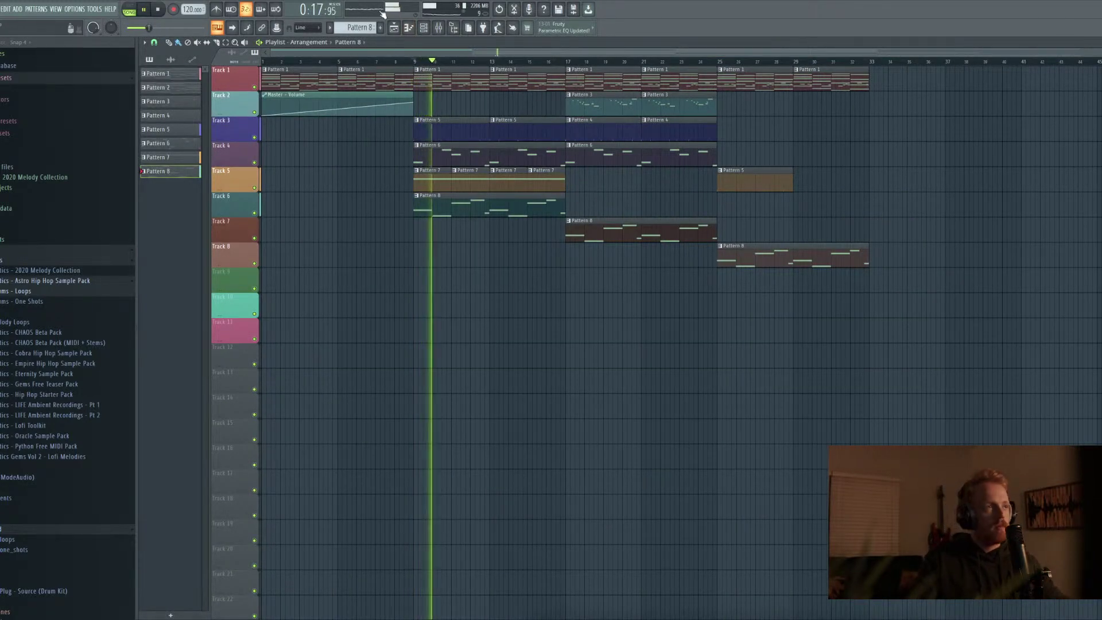
left_click(438, 28)
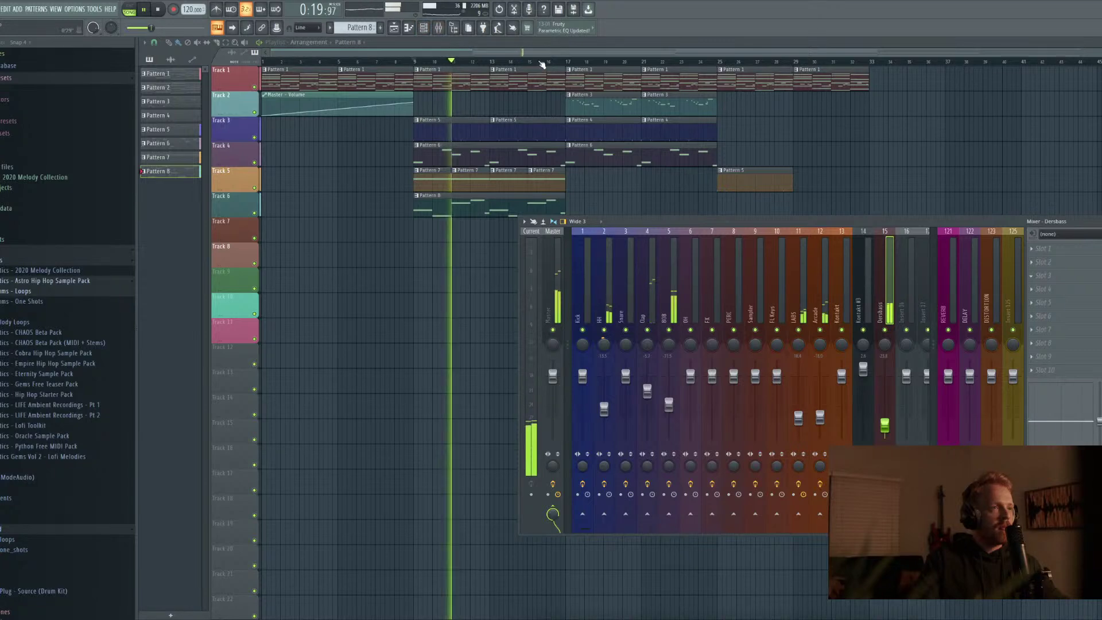
key("F9")
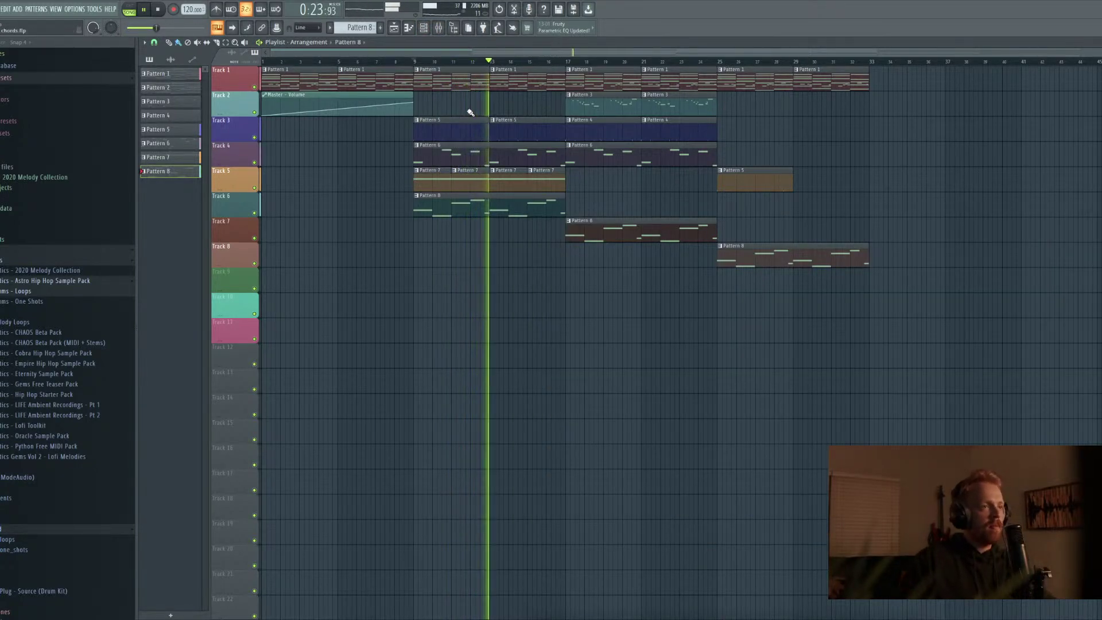
left_click(438, 27)
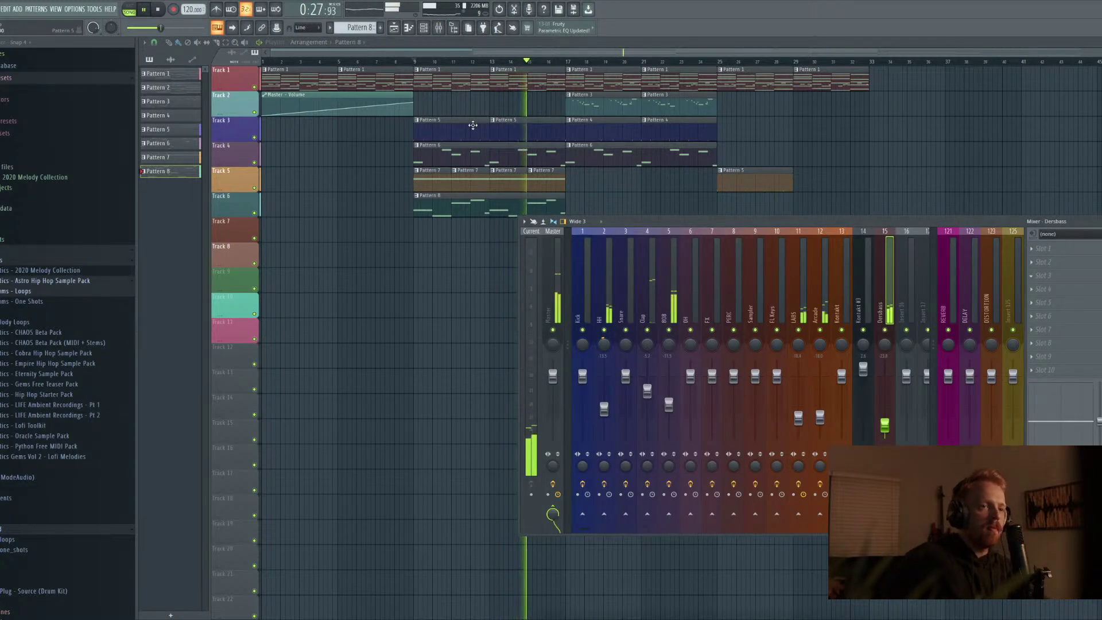
Solo the 808 mixer track, add Fruity Parametric EQ 2 in its first effect slot, and dip band 3 slightly
left_click(672, 319)
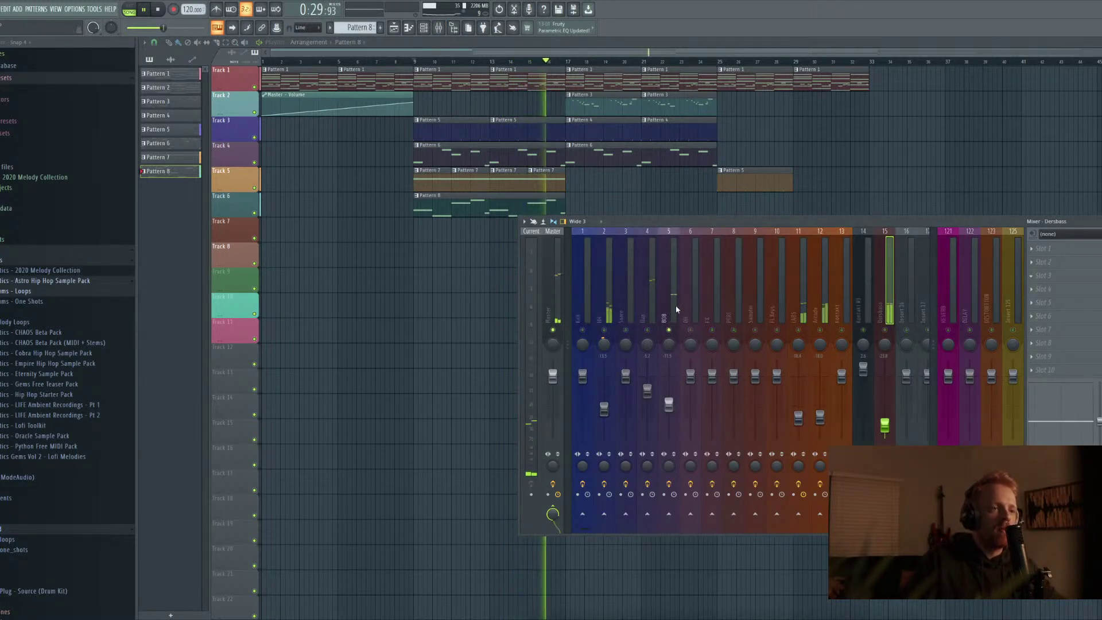
left_click(1045, 248)
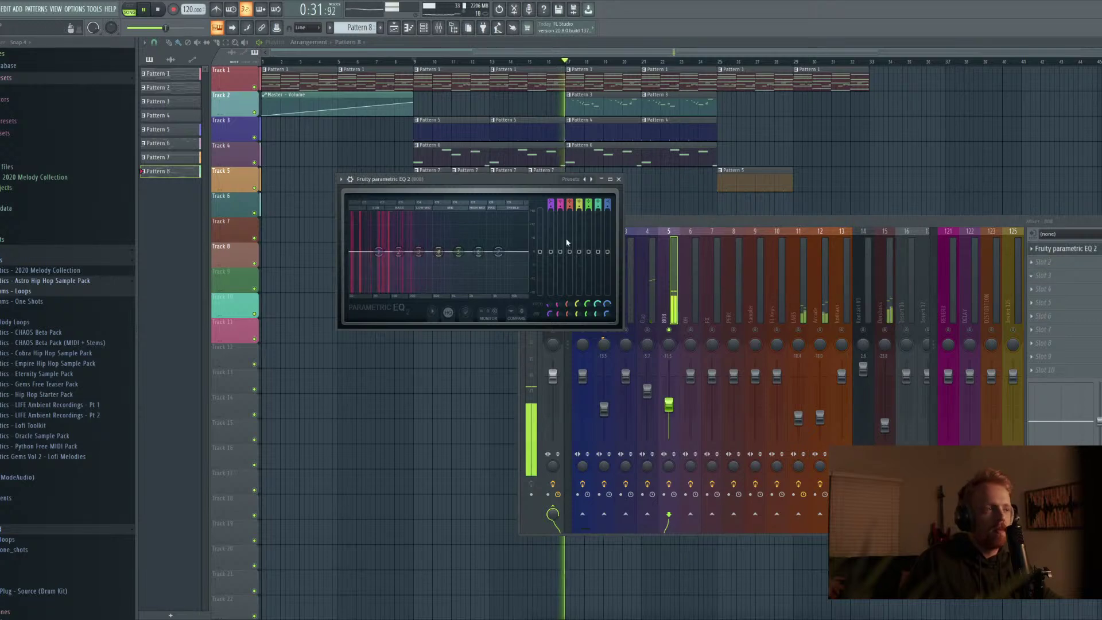
mouse_move(419, 252)
left_mouse_down()
mouse_move(425, 216)
mouse_move(423, 263)
left_mouse_up()
key("space")
Add Devastor 2 in the second effect slot of the 808 mixer track and load its Bus-trap preset
left_click(1028, 263)
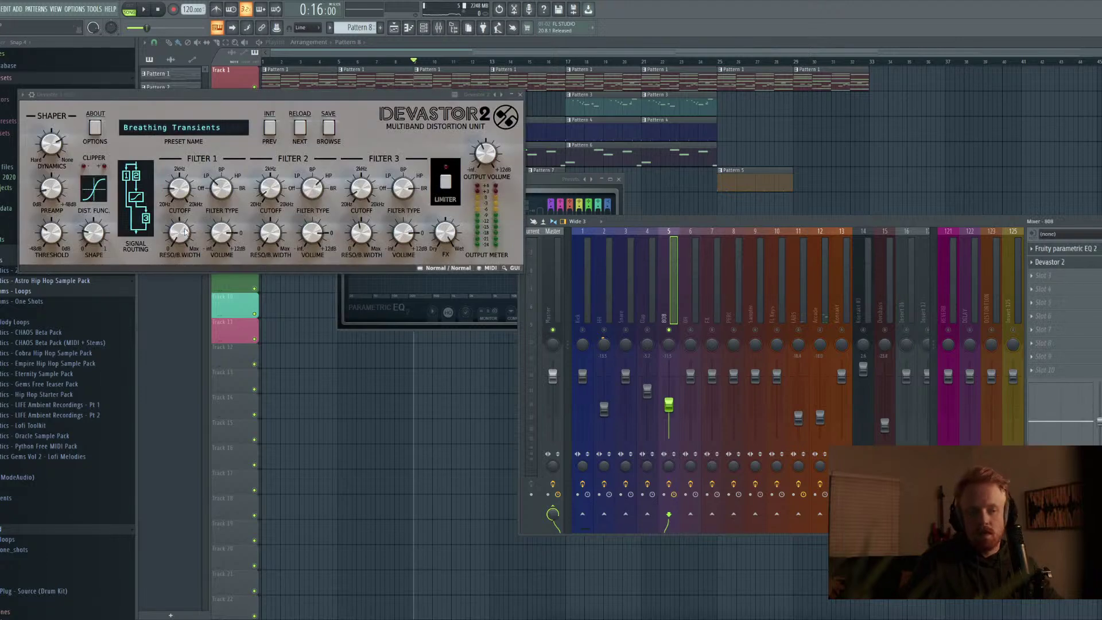
left_click_drag(224, 103, 509, 132)
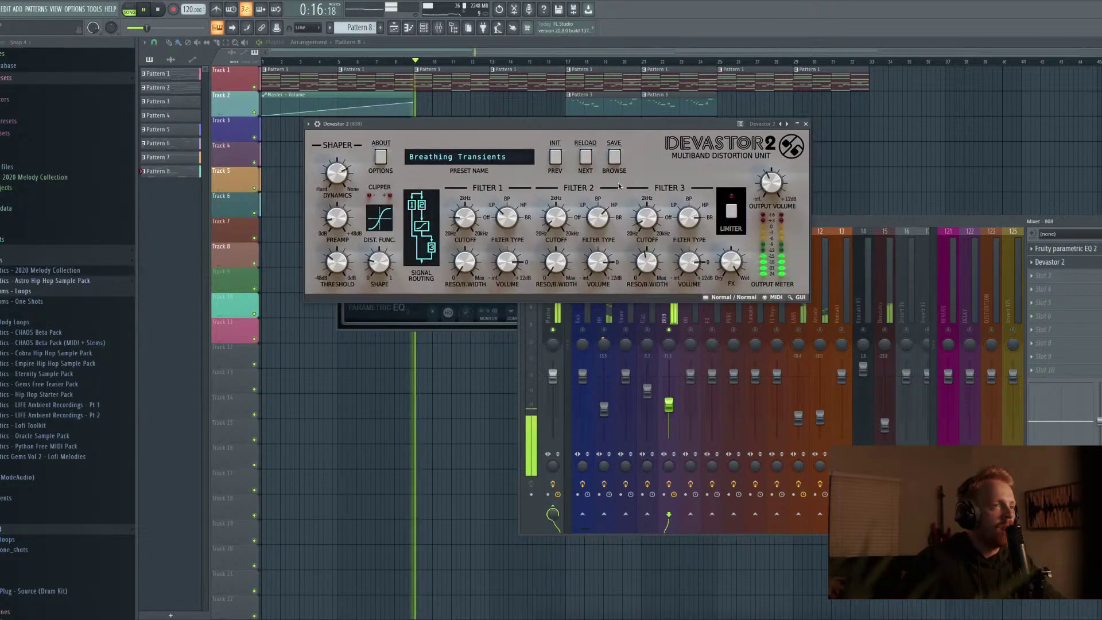
left_click(590, 158)
left_click(591, 157)
key("space")
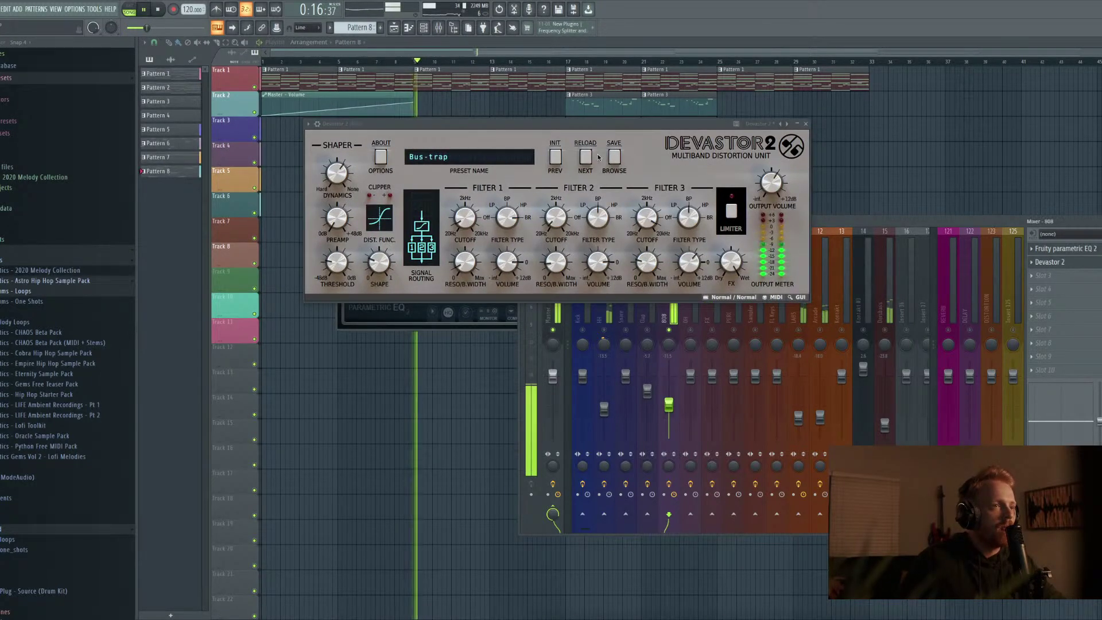
left_click(805, 123)
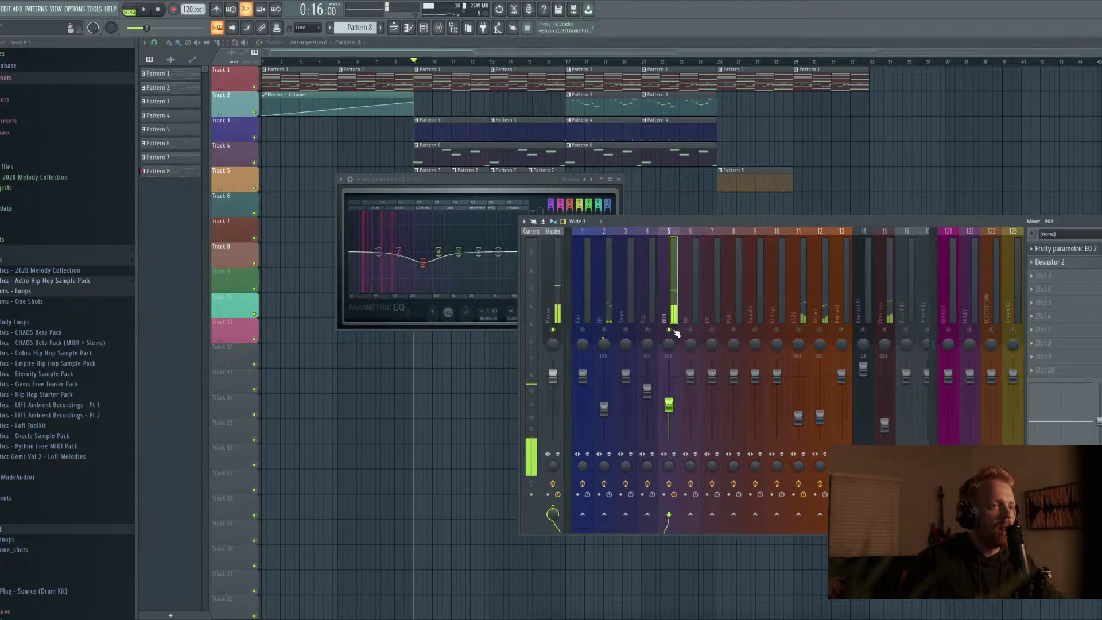
left_click(618, 179)
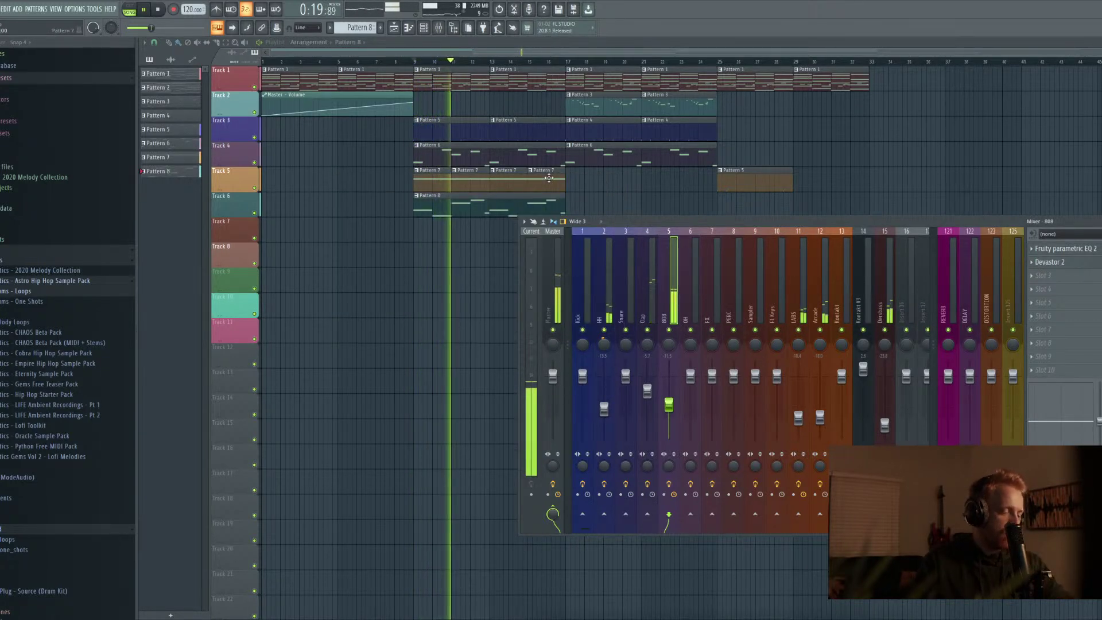
Lower the 808, kick, snare, clap and hi-hat mixer faders while the arrangement plays
left_click_drag(669, 405, 669, 412)
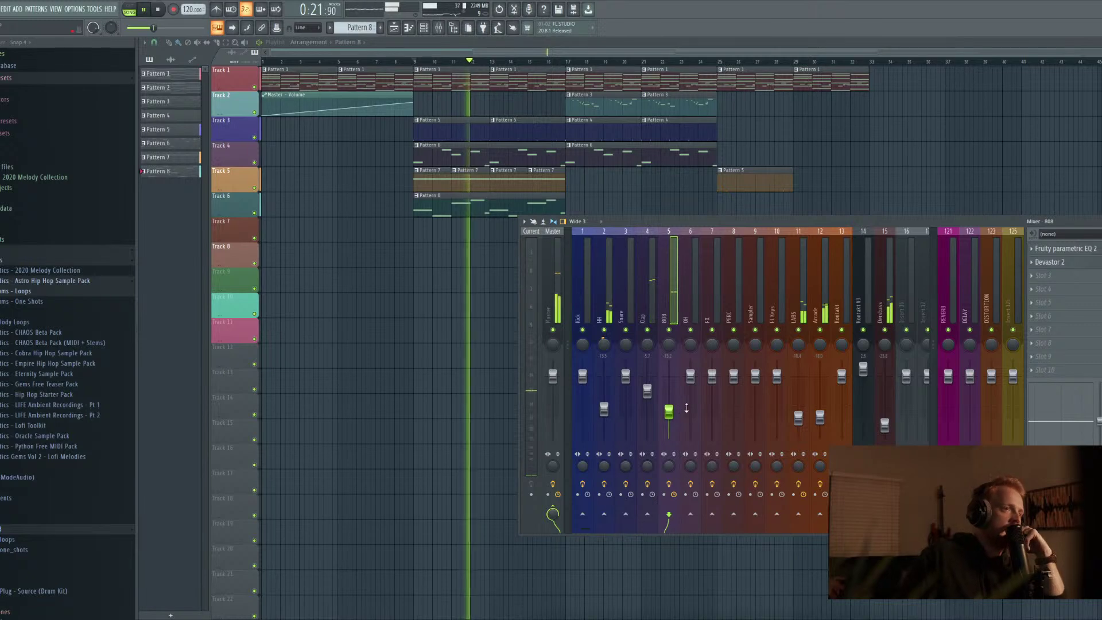
left_click(458, 56)
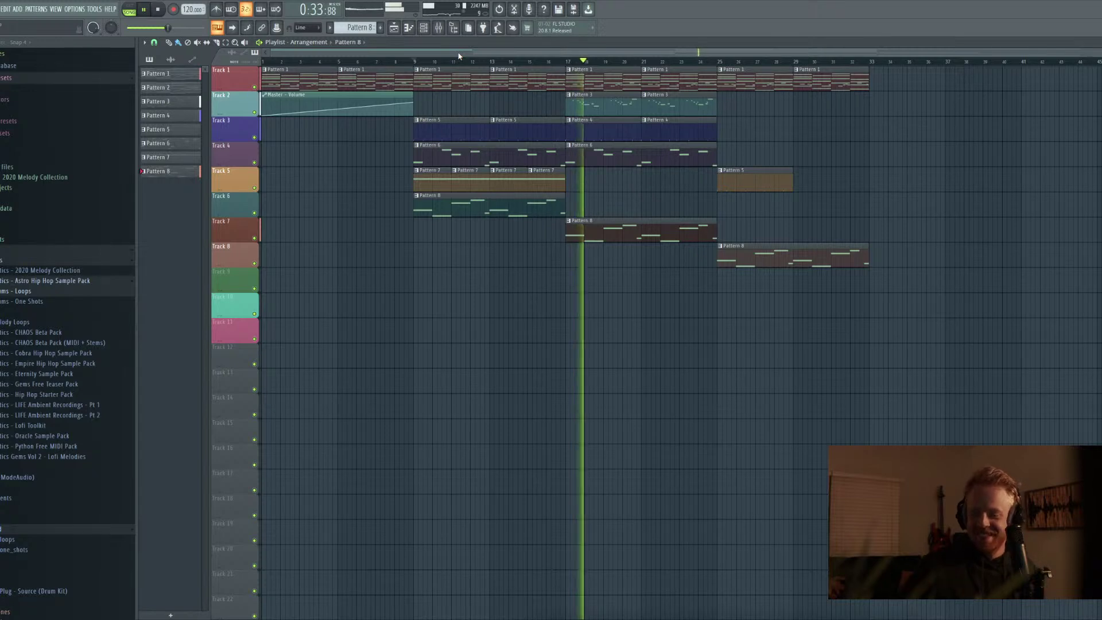
key("F9")
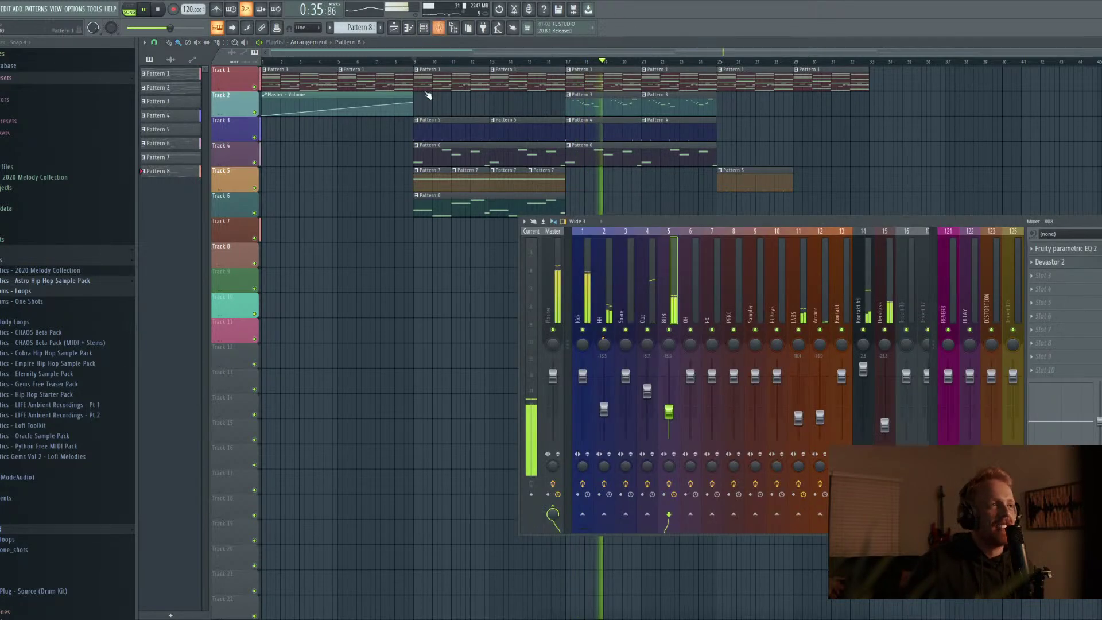
left_click_drag(582, 384, 578, 385)
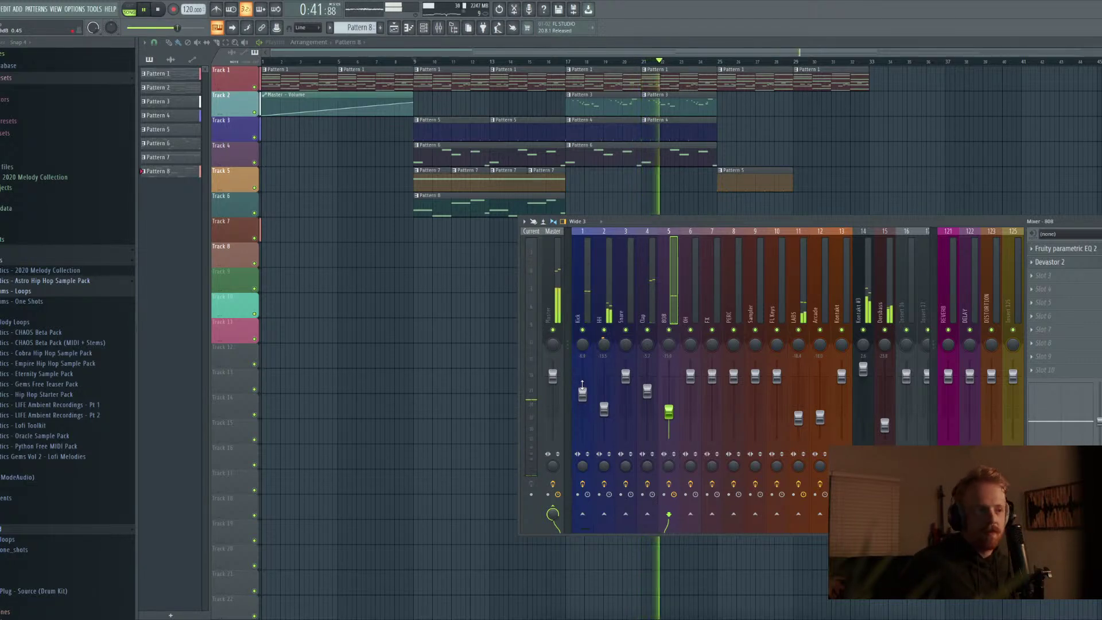
left_click_drag(581, 384, 580, 384)
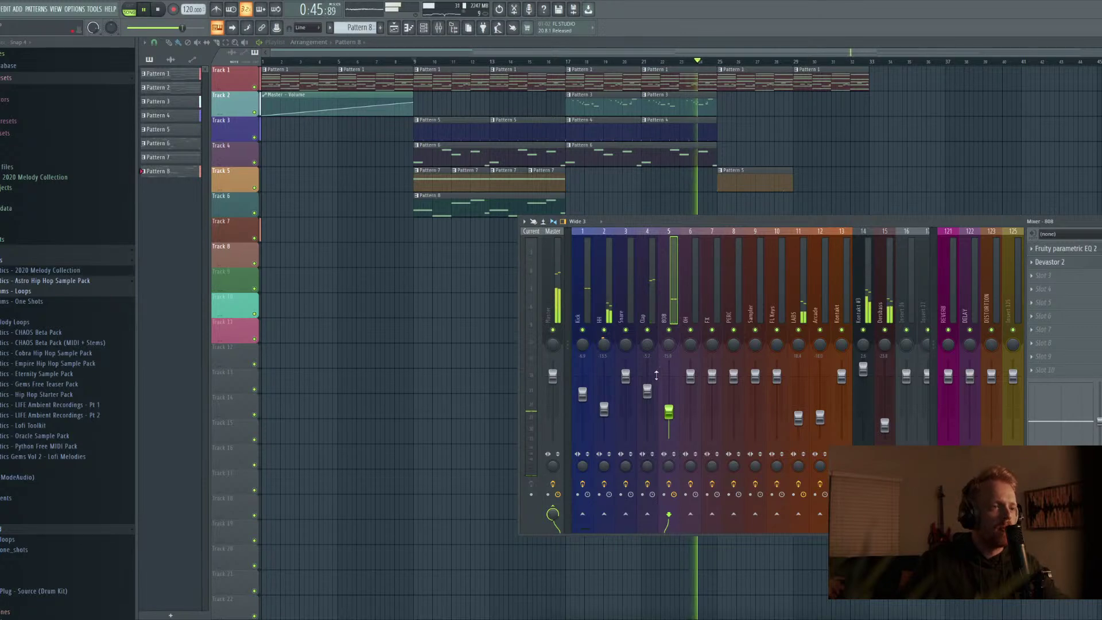
left_click_drag(655, 374, 654, 379)
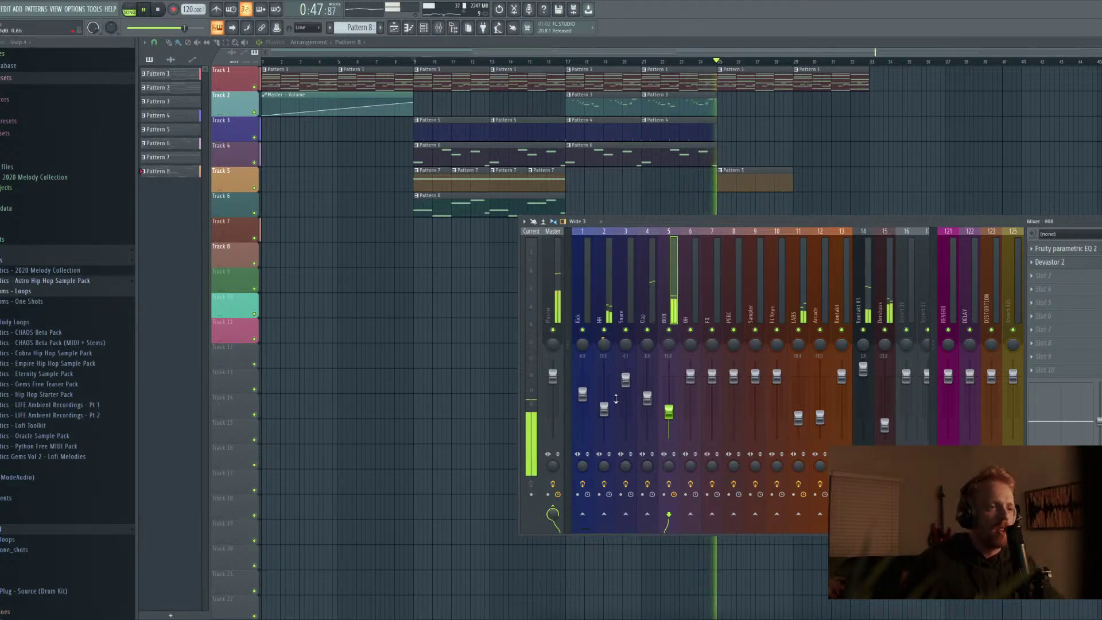
key("space")
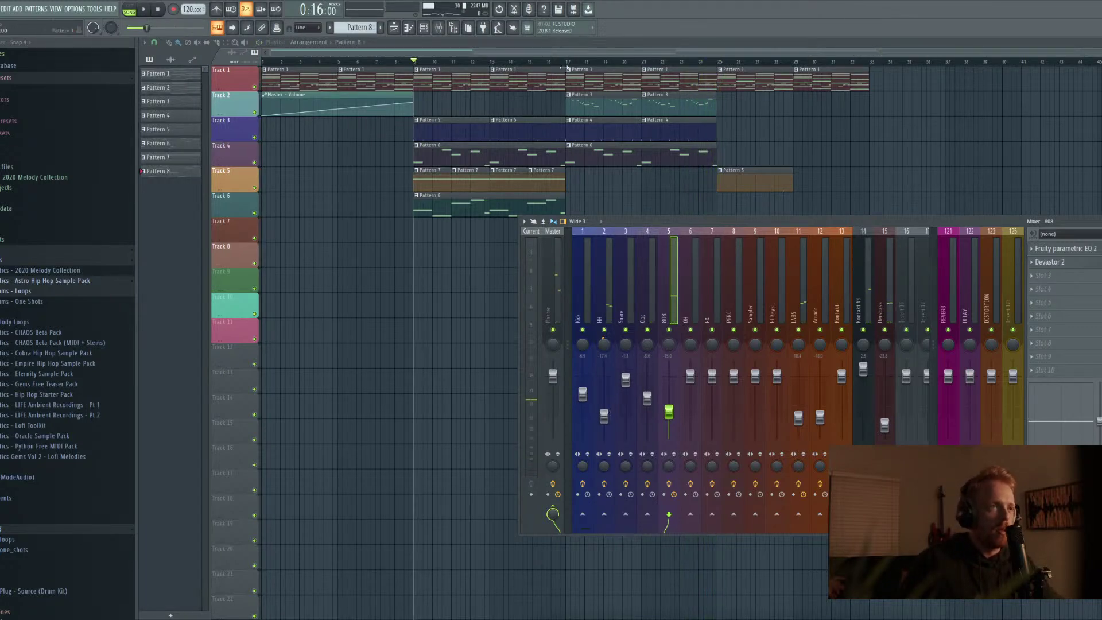
Play the arrangement from bar 17 and set the master's FabFilter Pro-MB to about +7.9 dB input and -0.1 dB output
left_click(438, 27)
key("space")
left_click(565, 61)
left_click(438, 27)
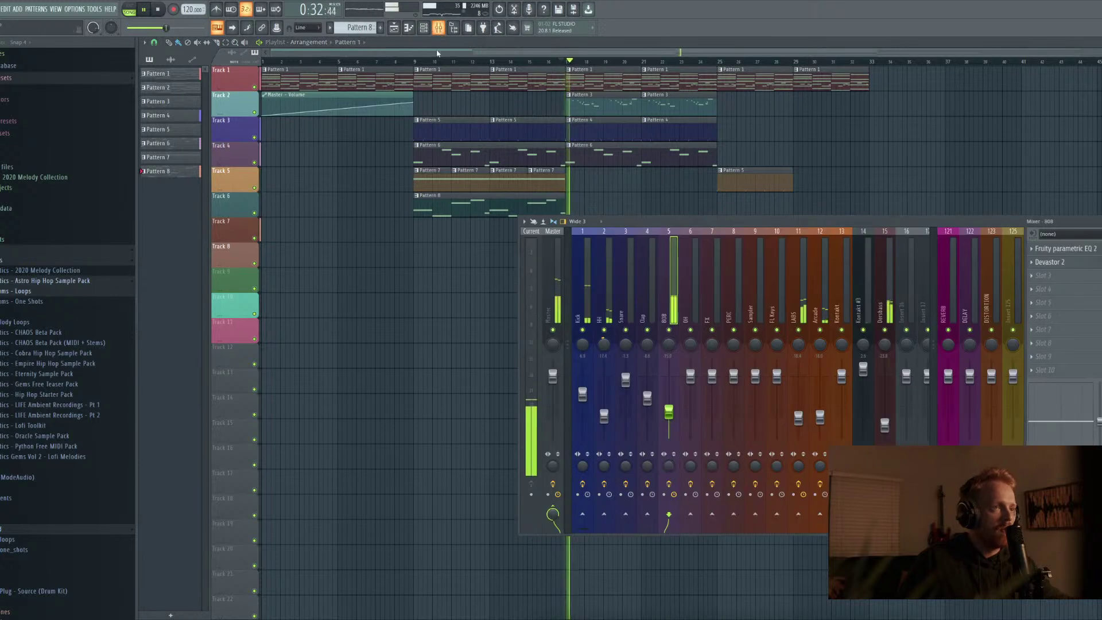
left_click(559, 406)
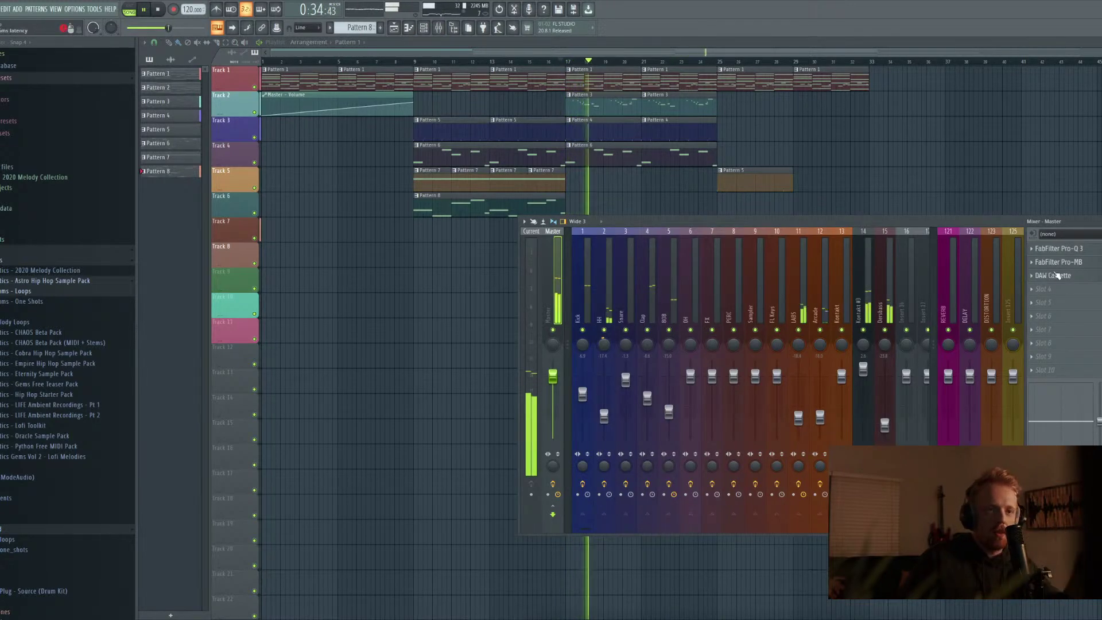
left_click(1058, 262)
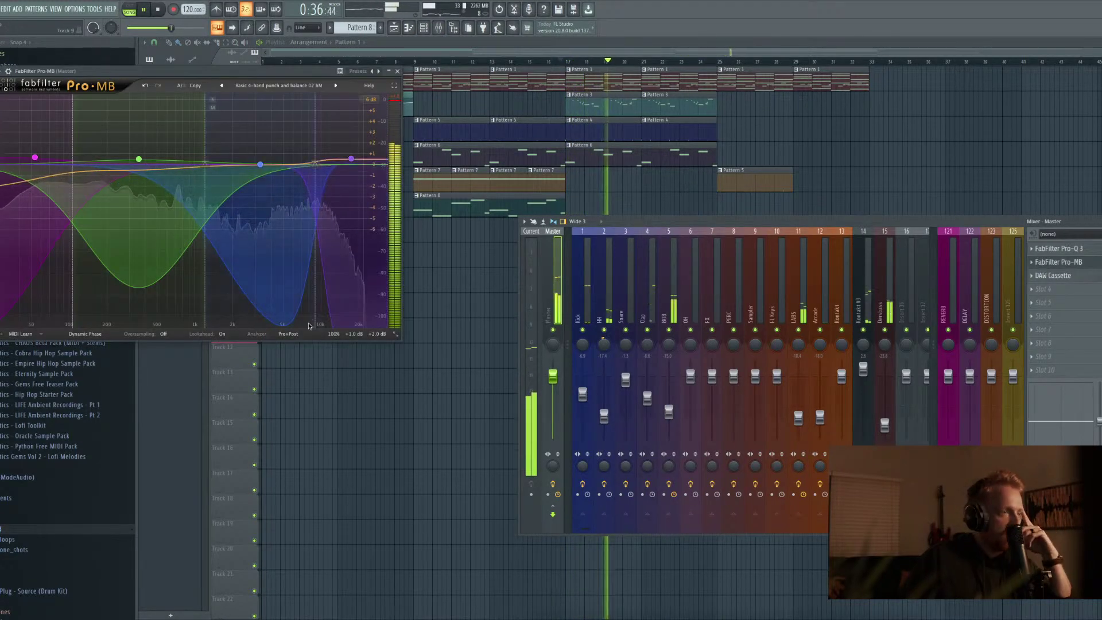
left_click_drag(356, 335, 357, 327)
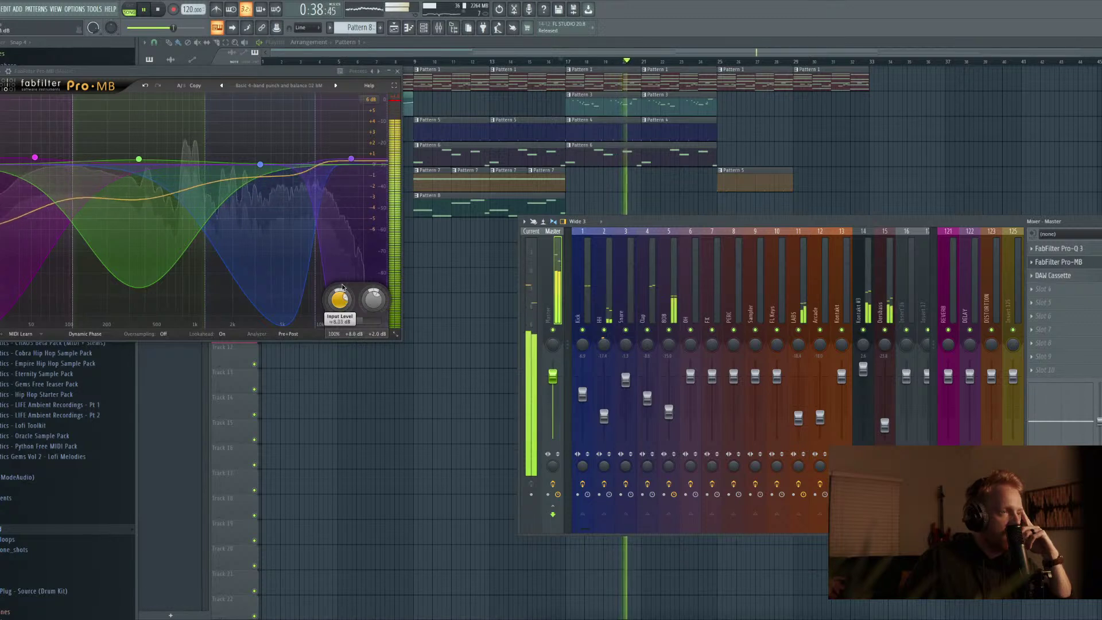
scroll(373, 318, "down", 2)
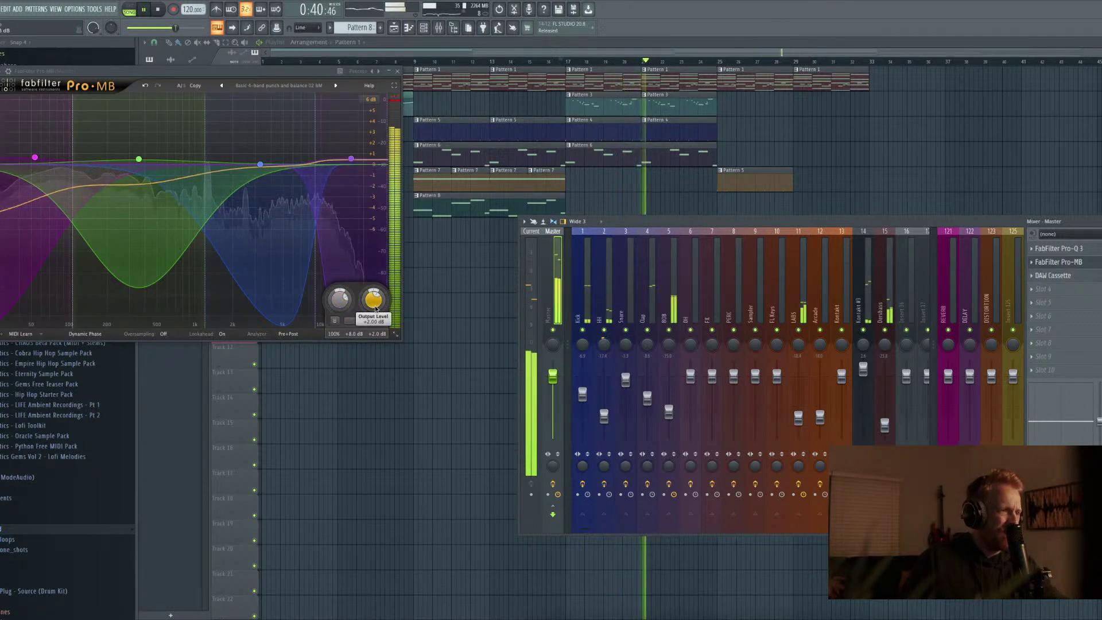
scroll(374, 318, "down", 3)
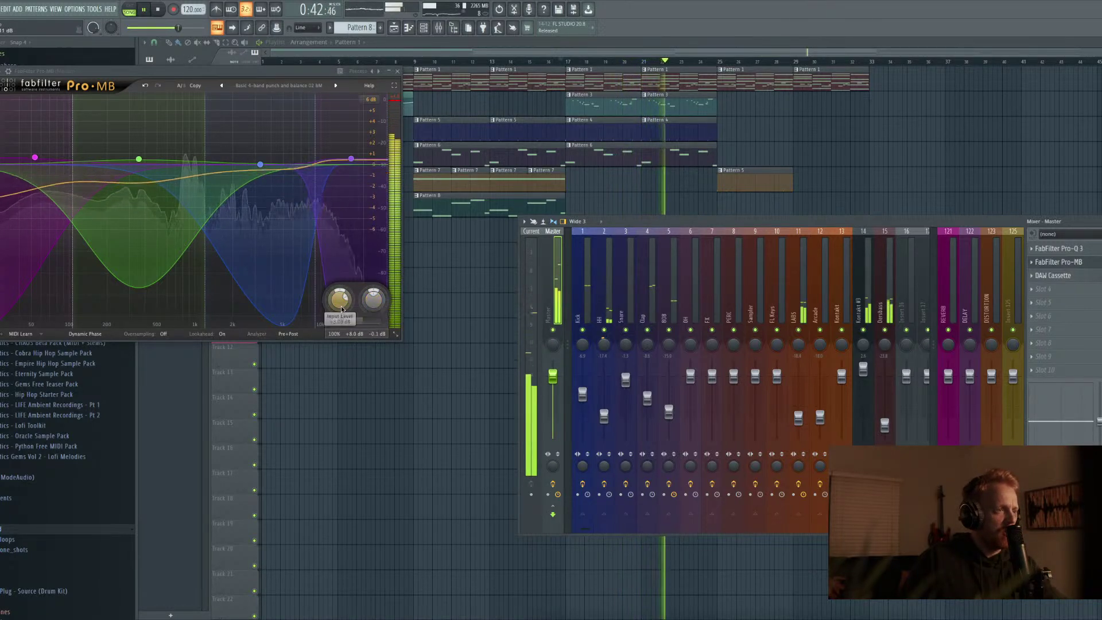
scroll(340, 300, "down", 1)
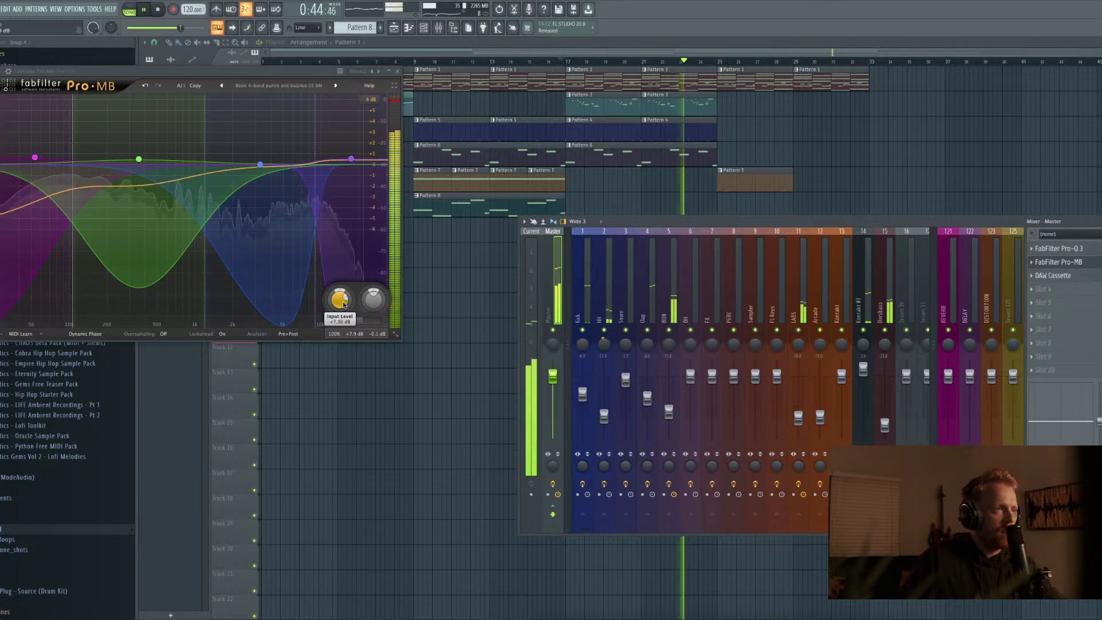
left_click(397, 70)
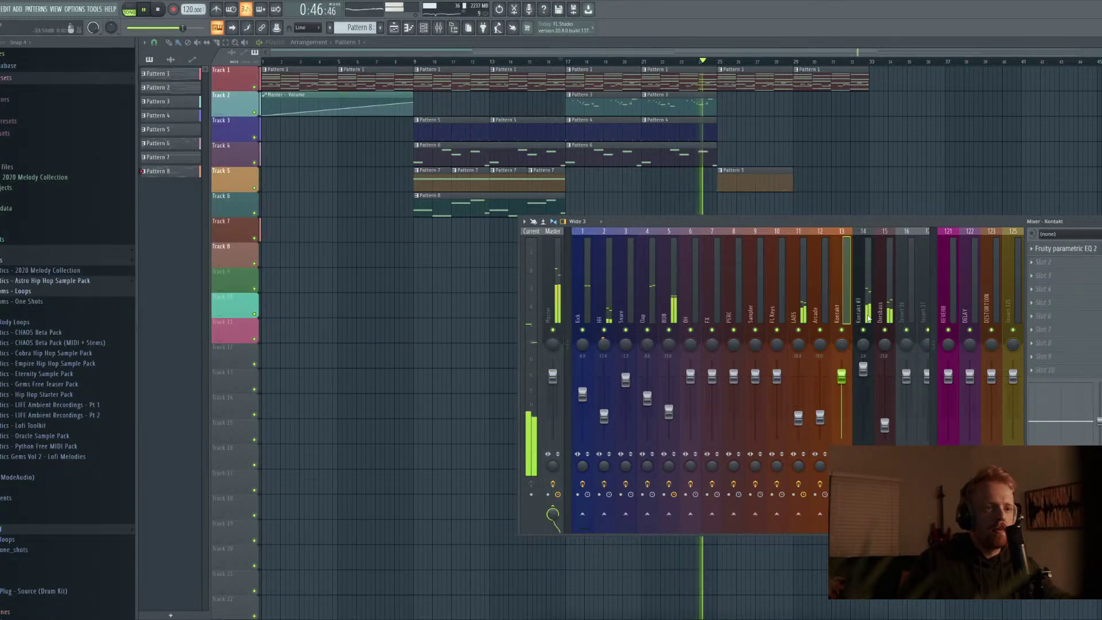
Lower the level of the Kontakt instrument on mixer track 14 and pan it slightly right while playing the arrangement
left_click(863, 275)
left_click_drag(862, 370, 862, 396)
key("space")
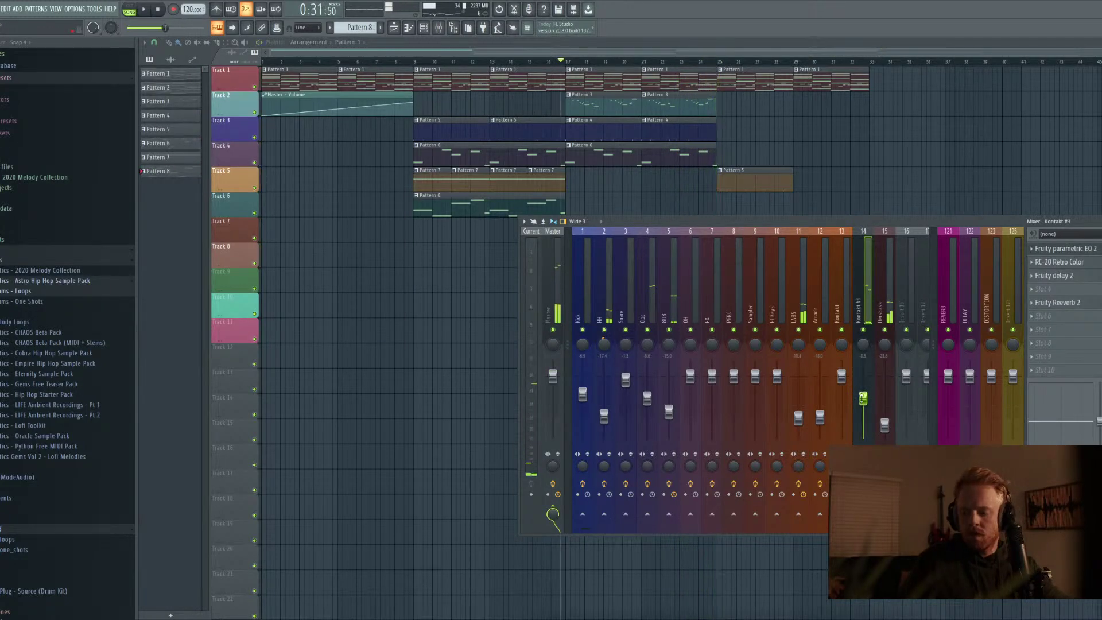
key("space")
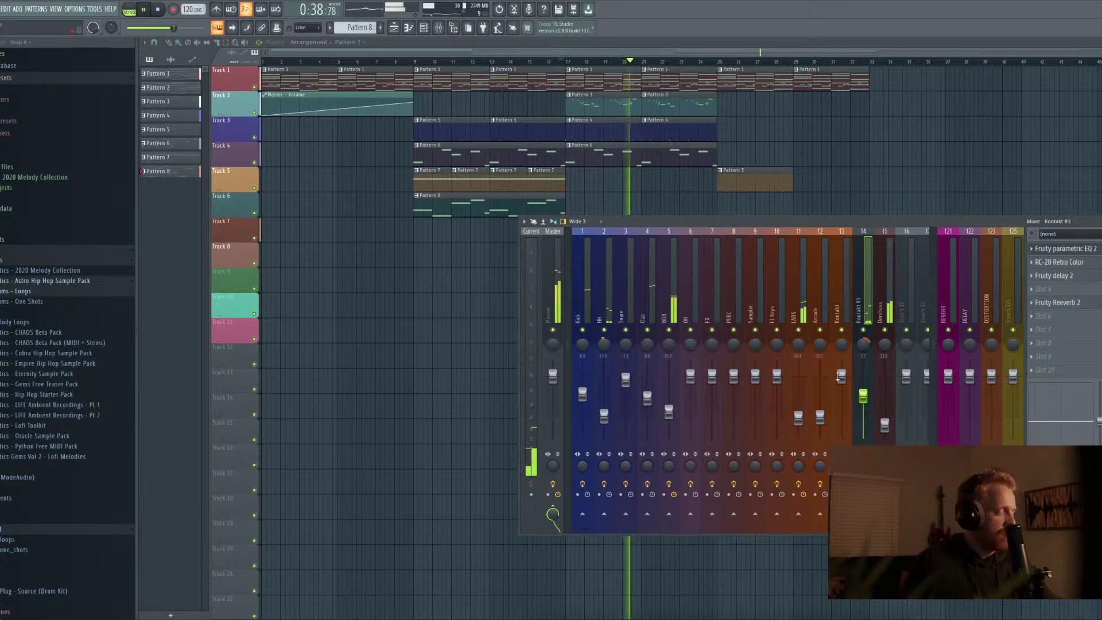
key("space")
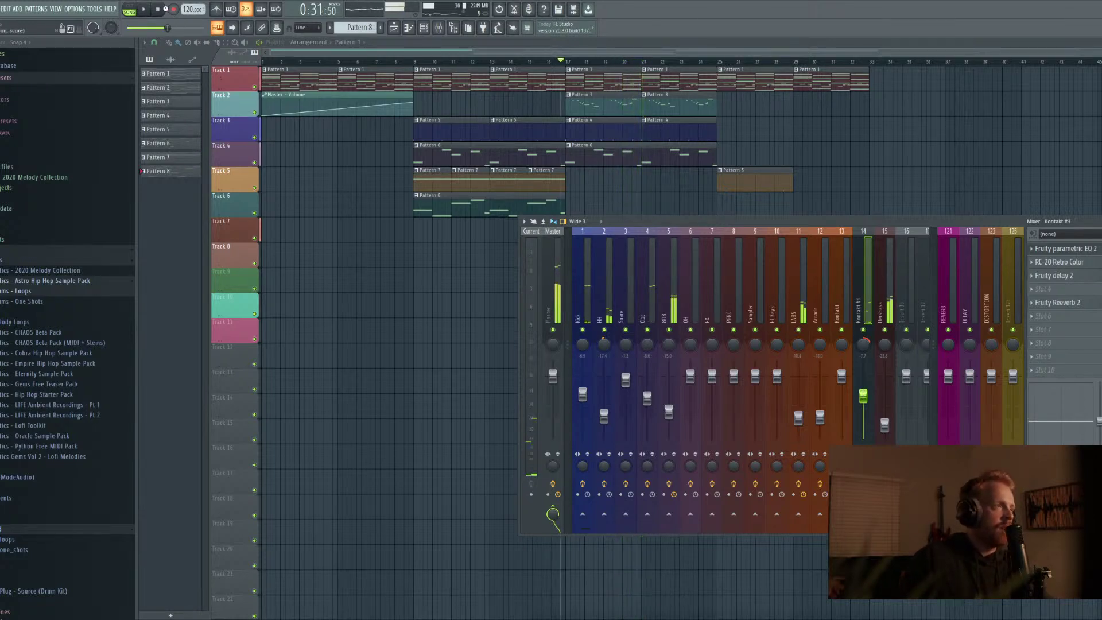
key("space")
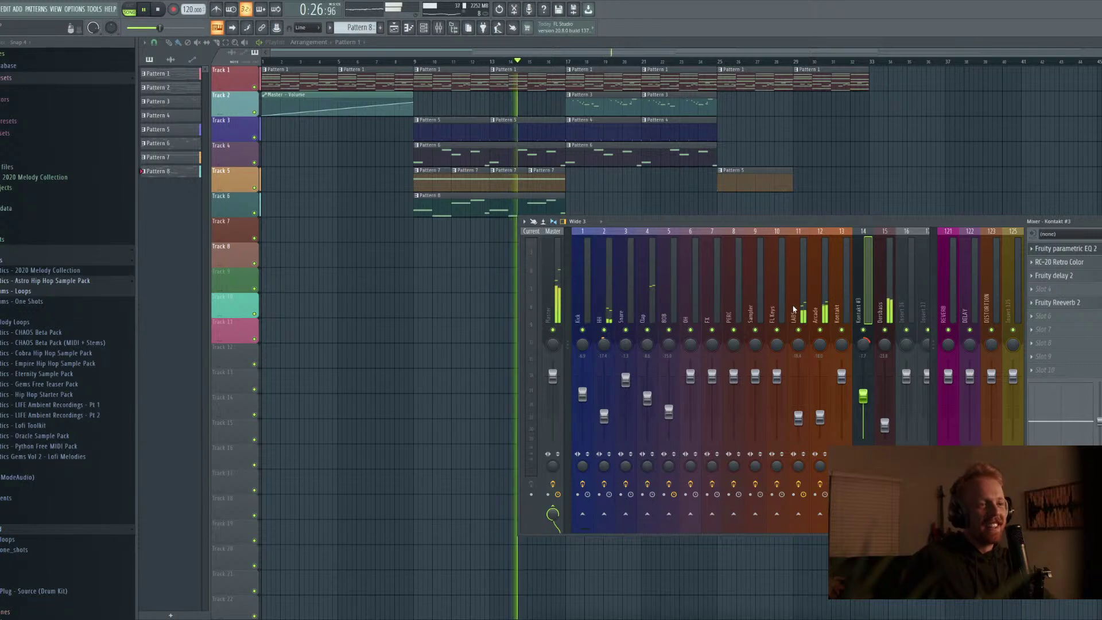
left_click(826, 310)
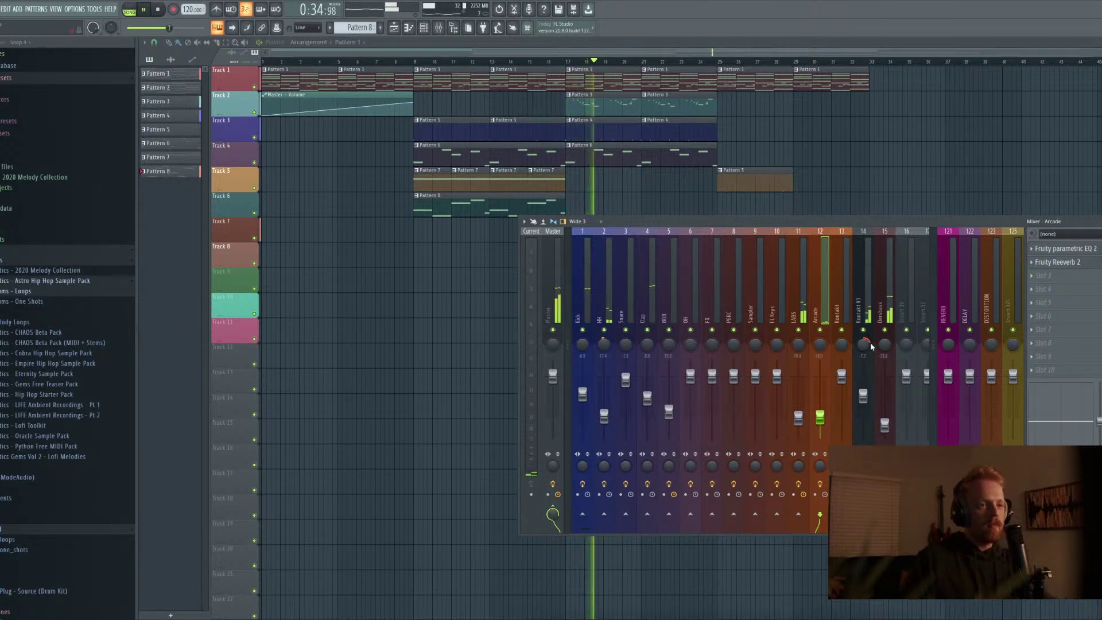
left_click_drag(862, 393, 862, 374)
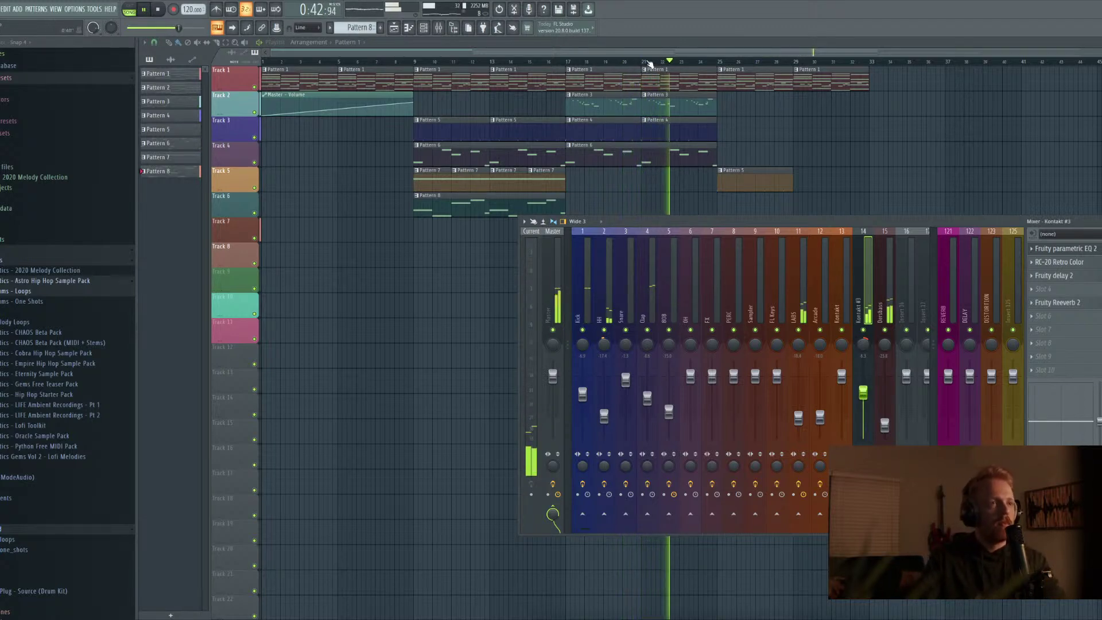
Move the Pattern 8 clip at bar 25 from Track 8 up to Track 7 in the playlist
key("F9")
scroll(649, 64, "right", 4)
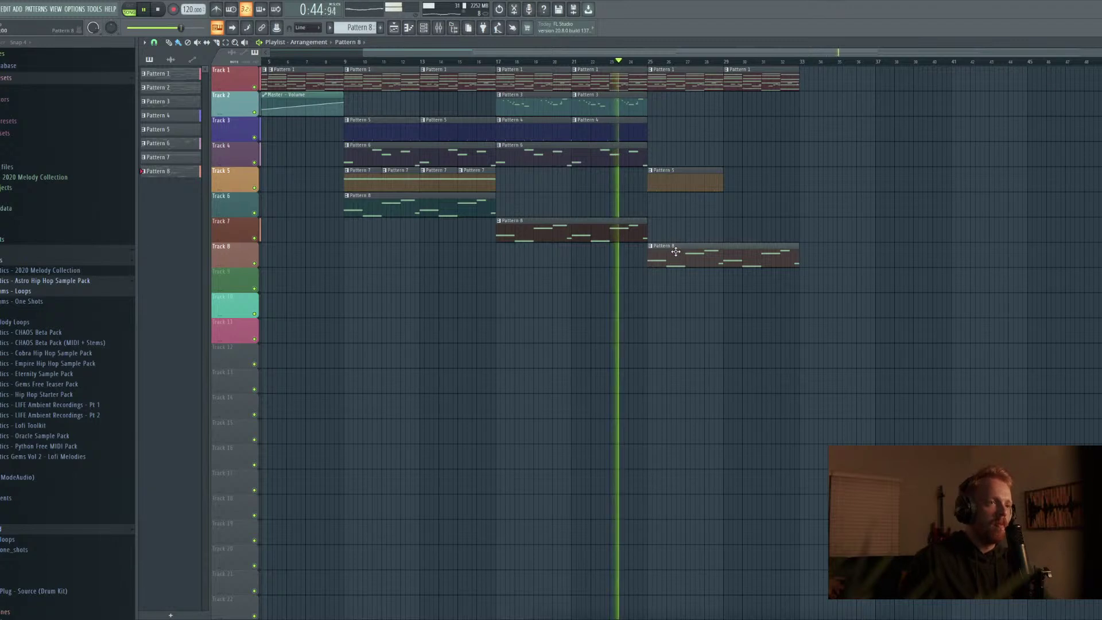
left_click_drag(675, 251, 675, 226)
Move the Pattern 5 clip at bar 25 to Track 4 and add another Pattern 5 clip at bar 29 on that track
left_click(401, 128)
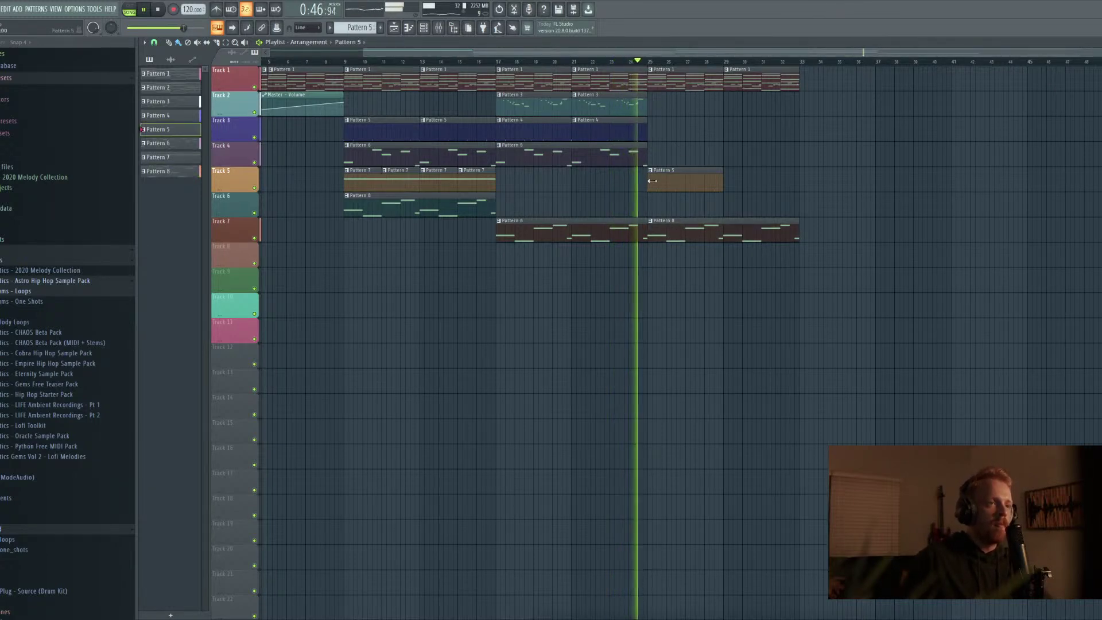
left_click_drag(652, 181, 654, 155)
left_click(739, 170)
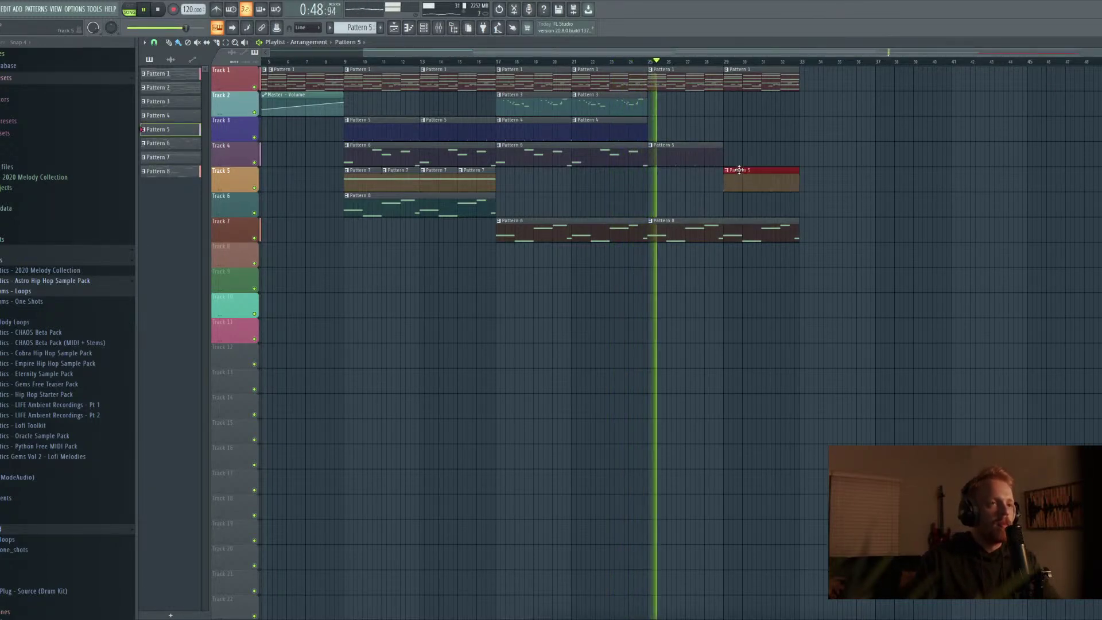
left_click_drag(739, 170, 738, 159)
key("space")
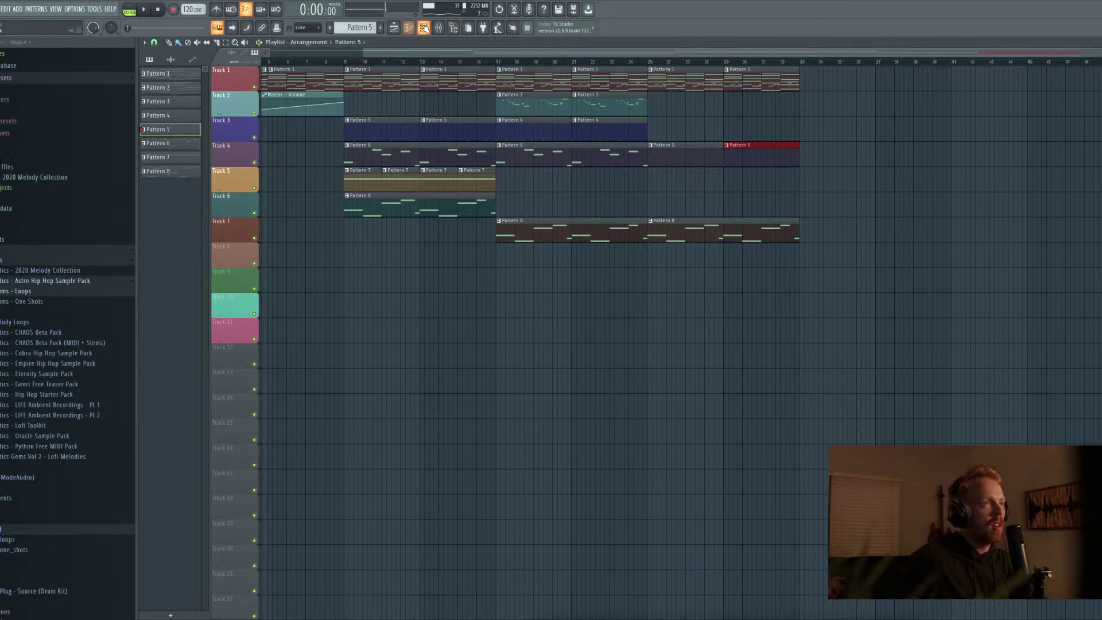
Check the channel steps of Pattern 5 and add a new pattern directly after it in the pattern list
left_click(424, 27)
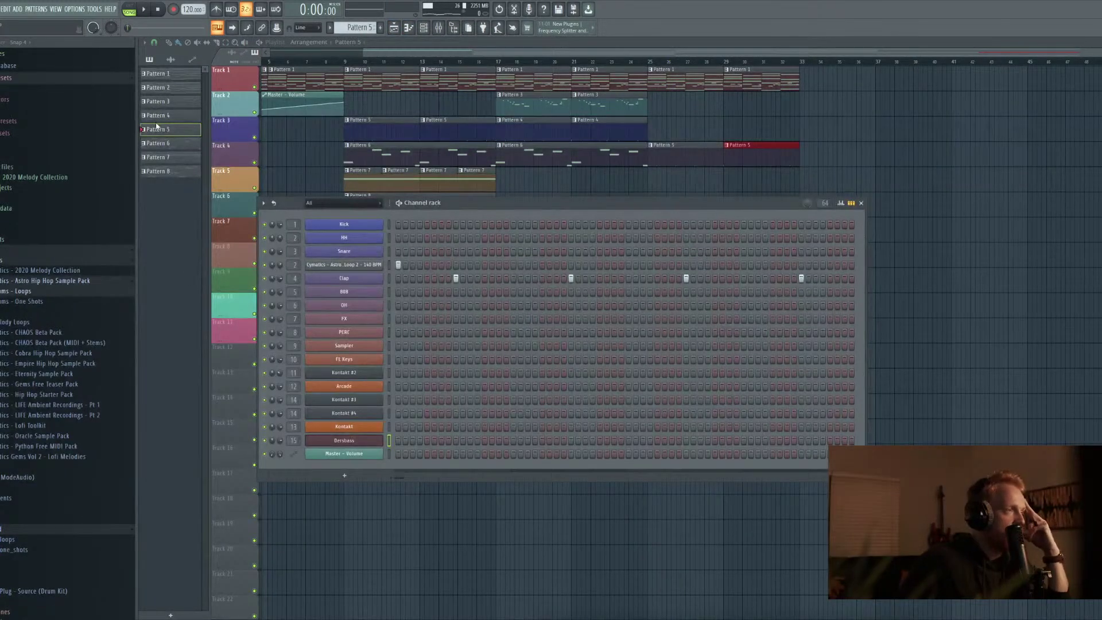
right_click(179, 131)
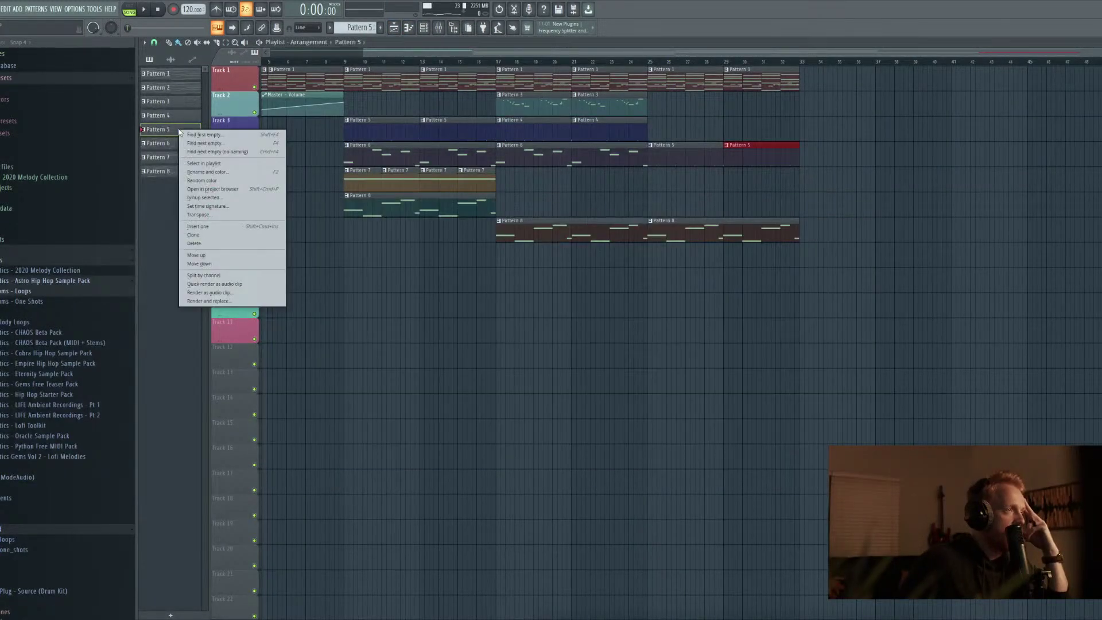
left_click(206, 229)
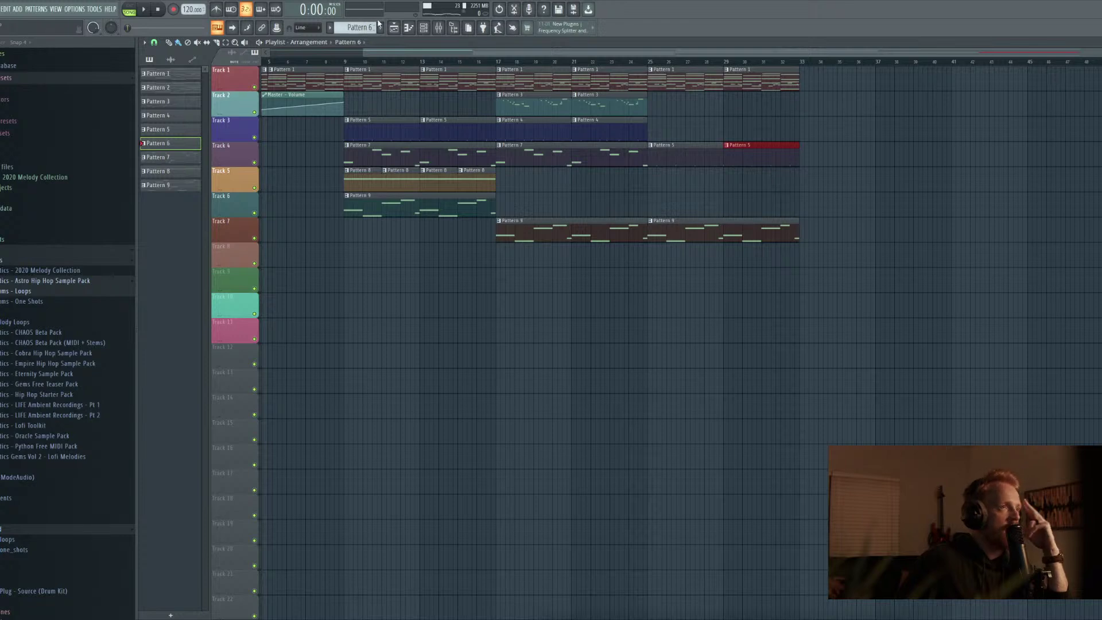
Replace the two Pattern 5 clips on Track 4 at bars 25 and 29 with Pattern 6 clips while playing from bar 25
key("F6")
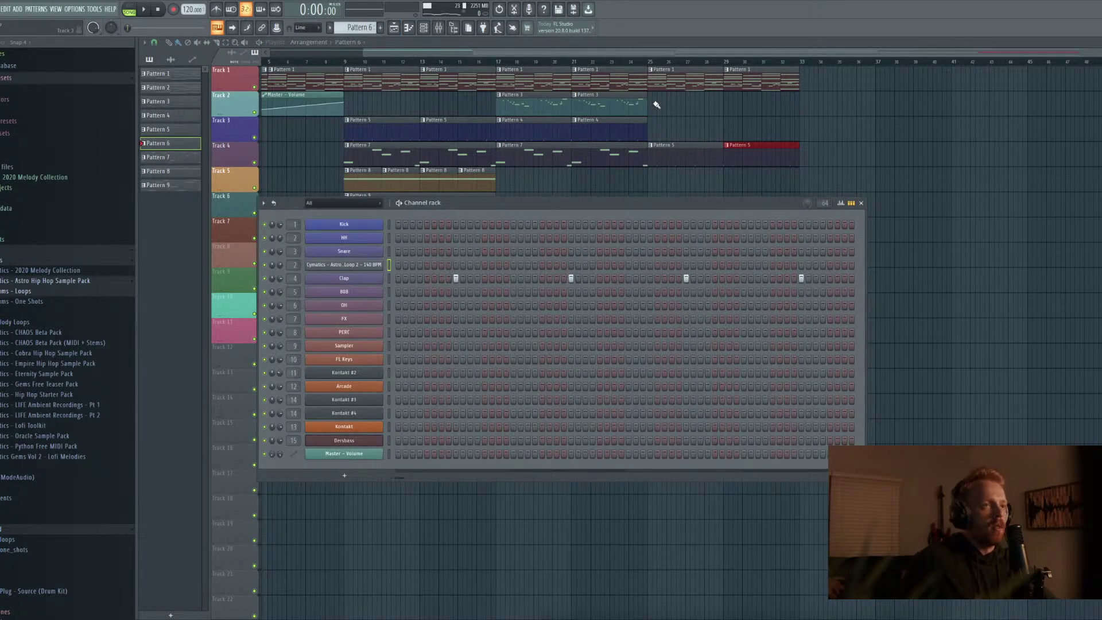
left_click(646, 65)
key("space")
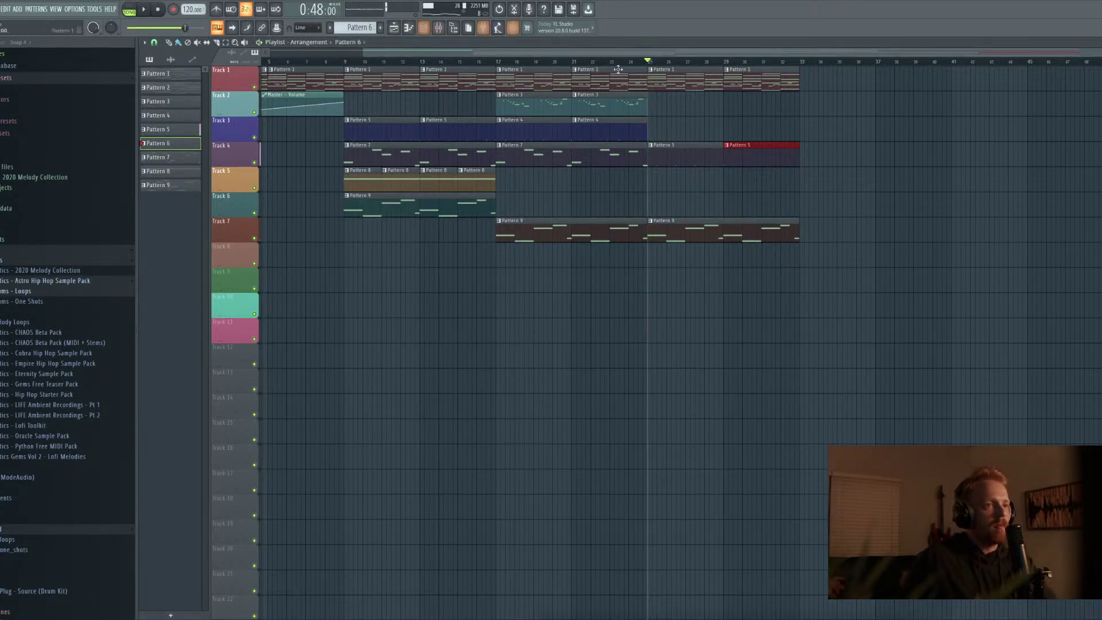
left_click_drag(693, 169, 664, 152)
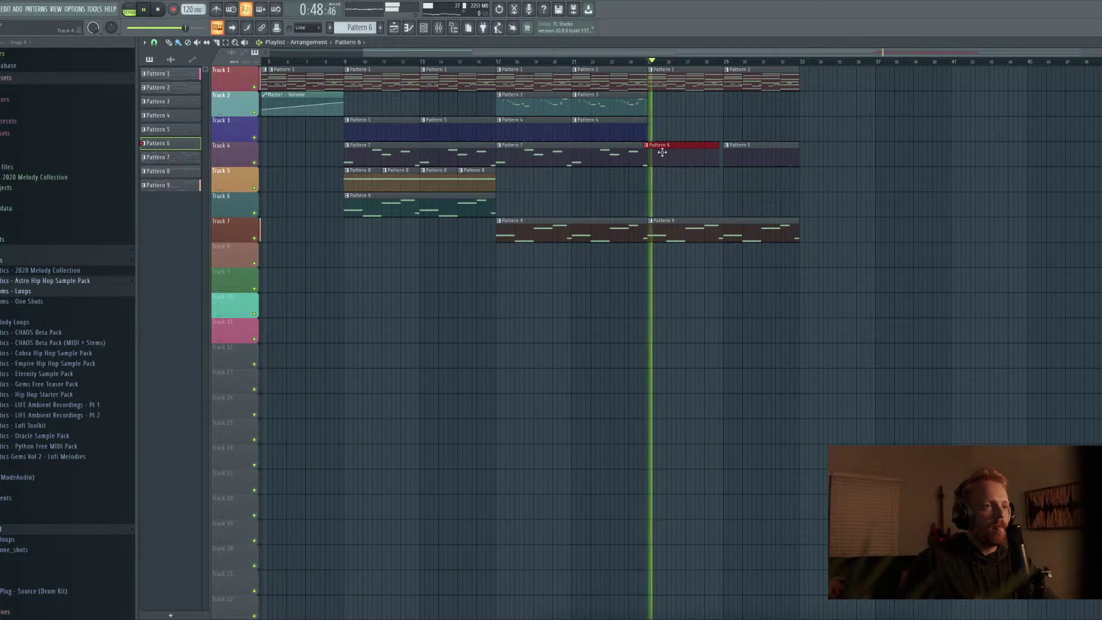
right_click(746, 160)
left_click_drag(743, 178, 744, 154)
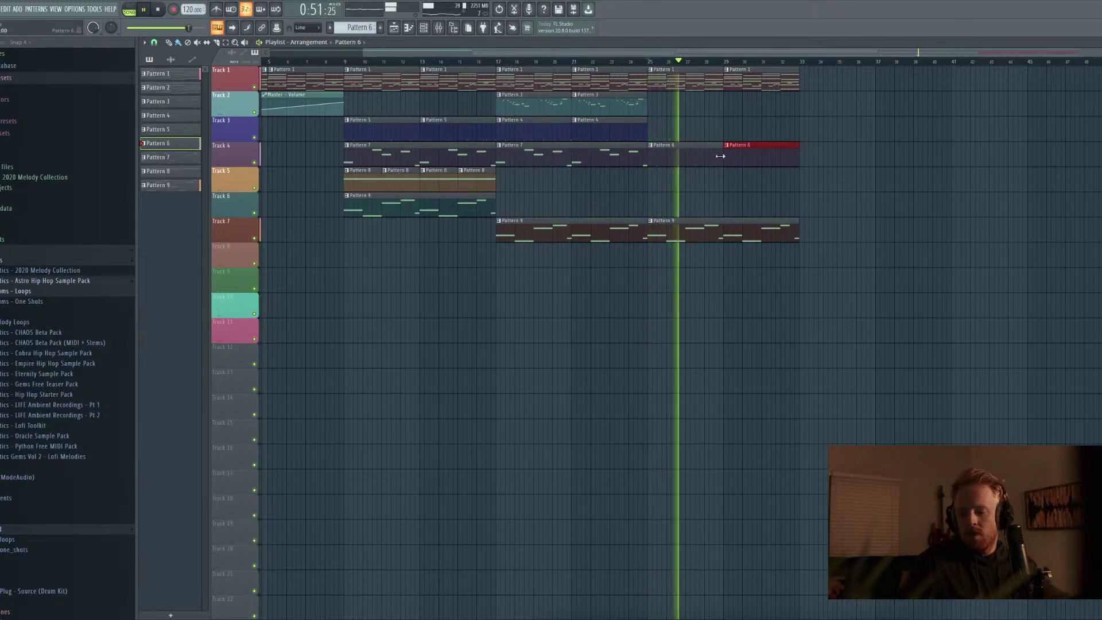
Lower the Clap level on mixer track 4 while the section from bar 25 plays
key("F9")
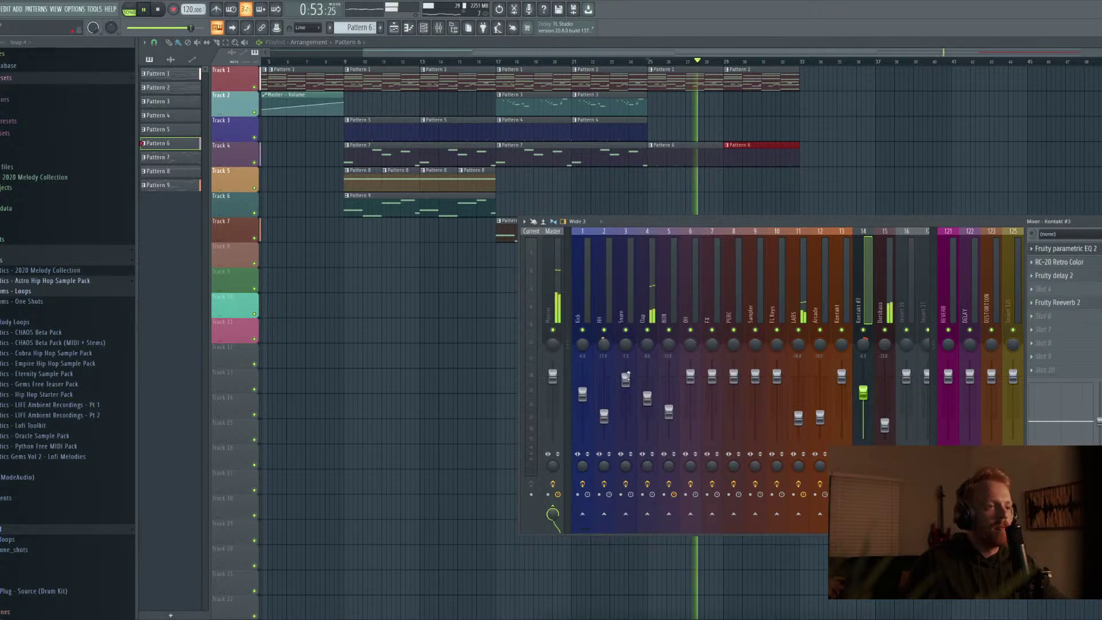
scroll(646, 398, "down", 3)
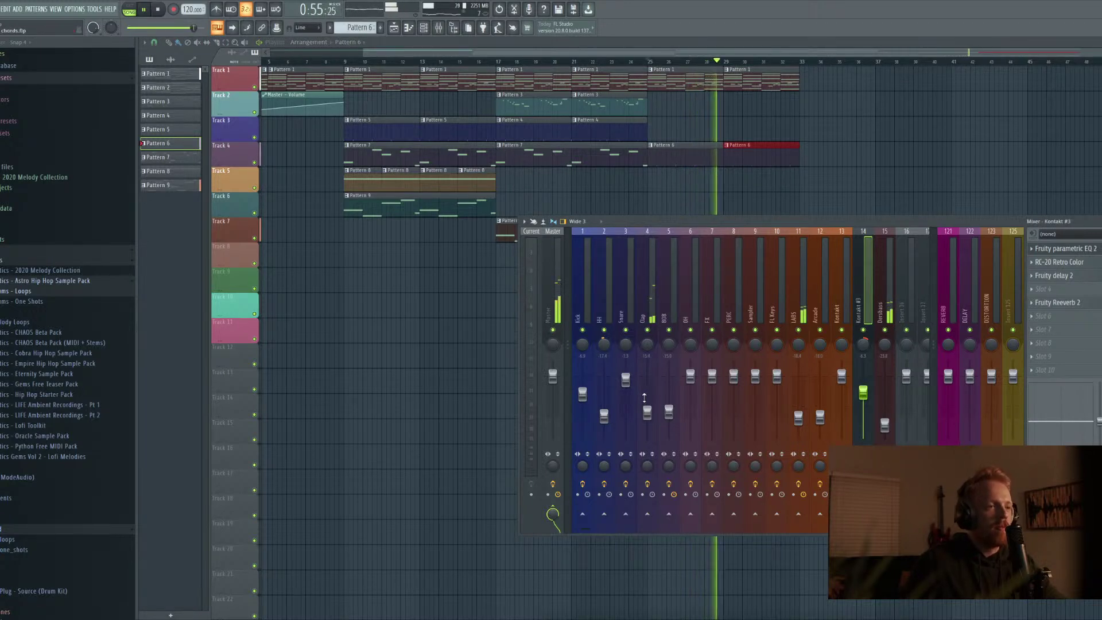
key("F9")
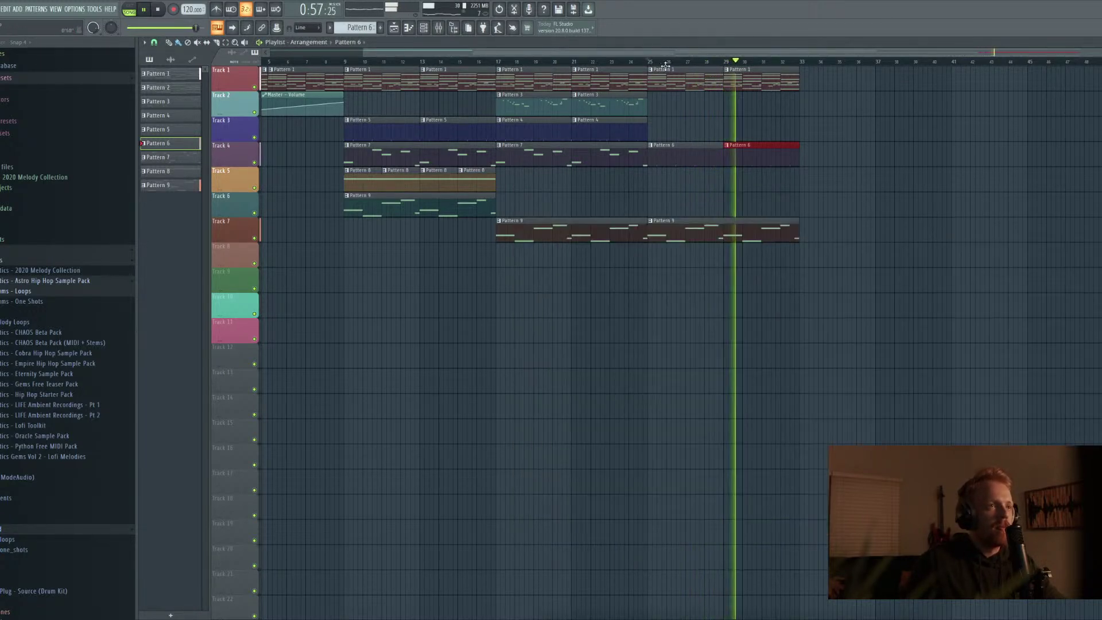
Copy the clips of bars 9 to 16 to bar 33 on the same tracks, listen to the transition and stop playback
scroll(677, 50, "right", 2)
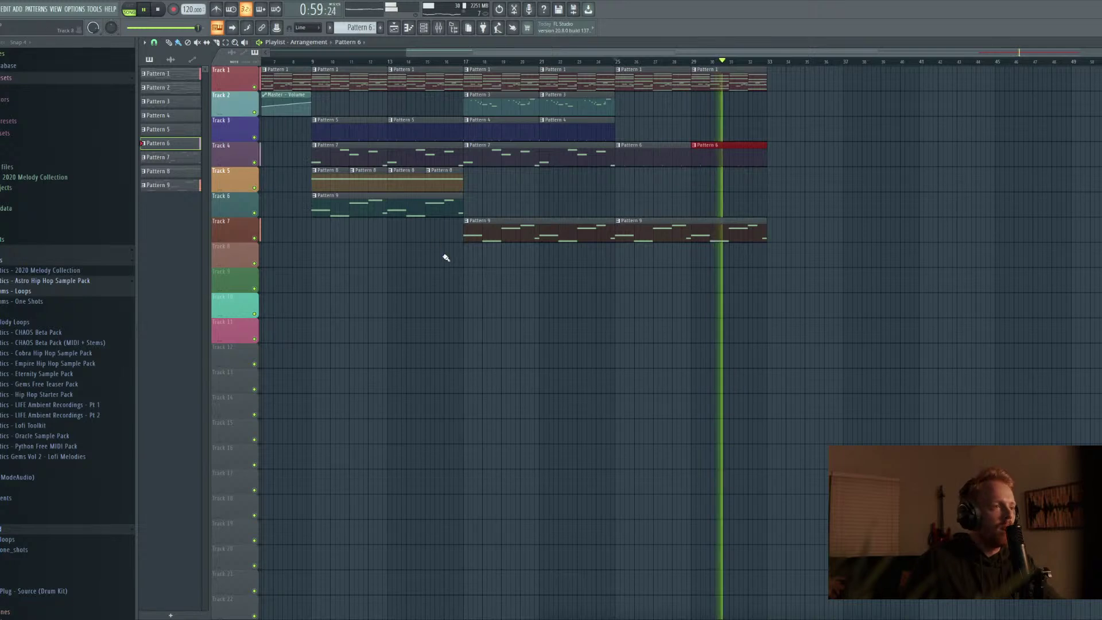
left_click_drag(441, 265, 799, 88)
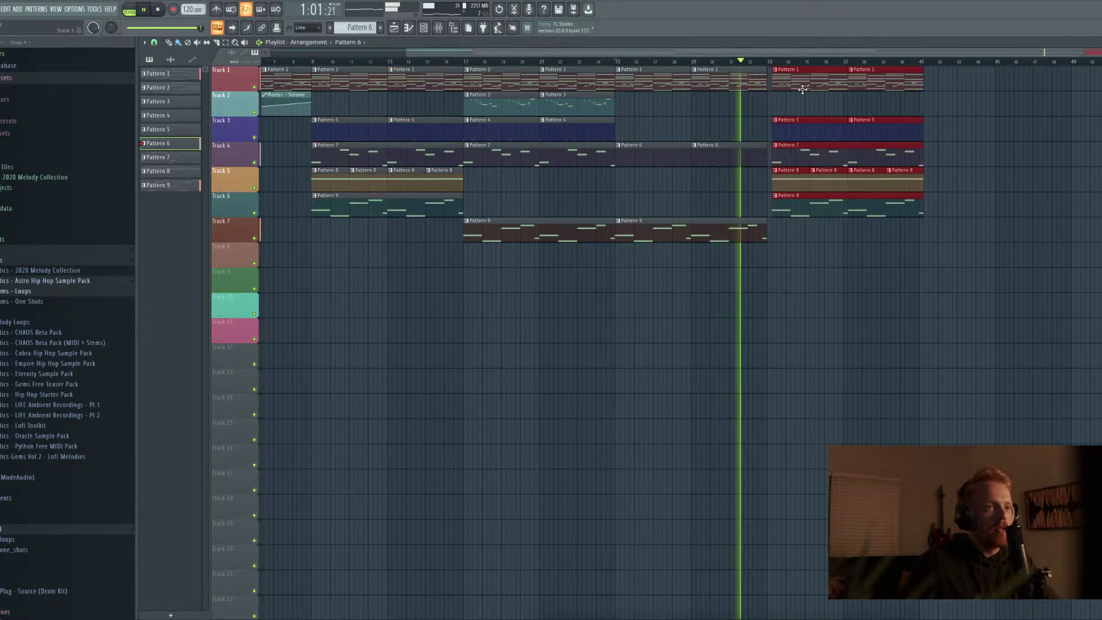
left_click(809, 103)
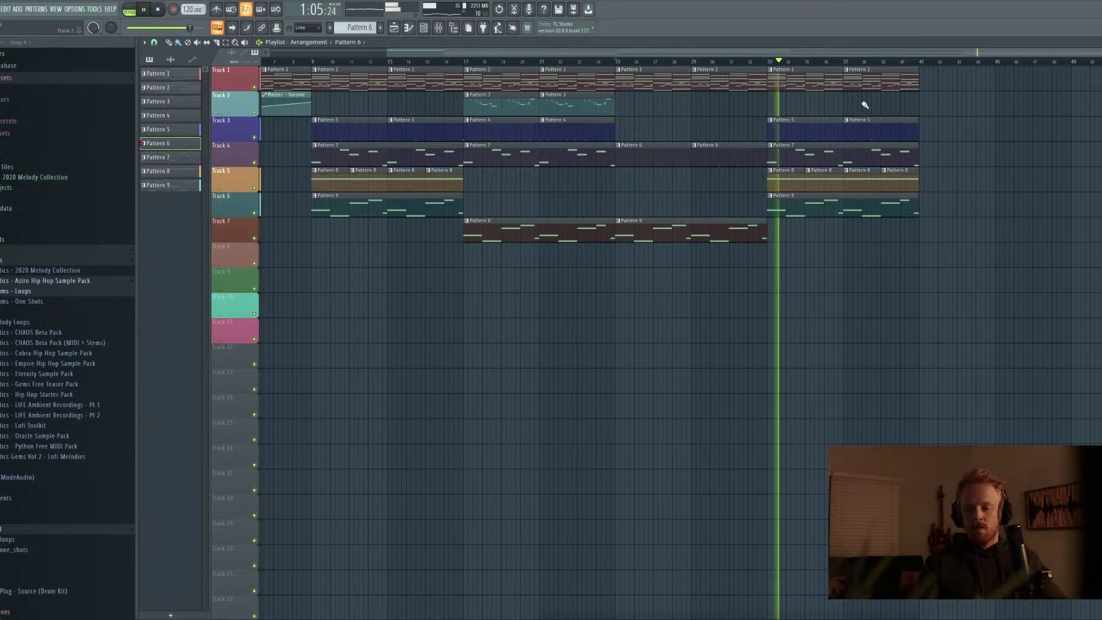
key("space")
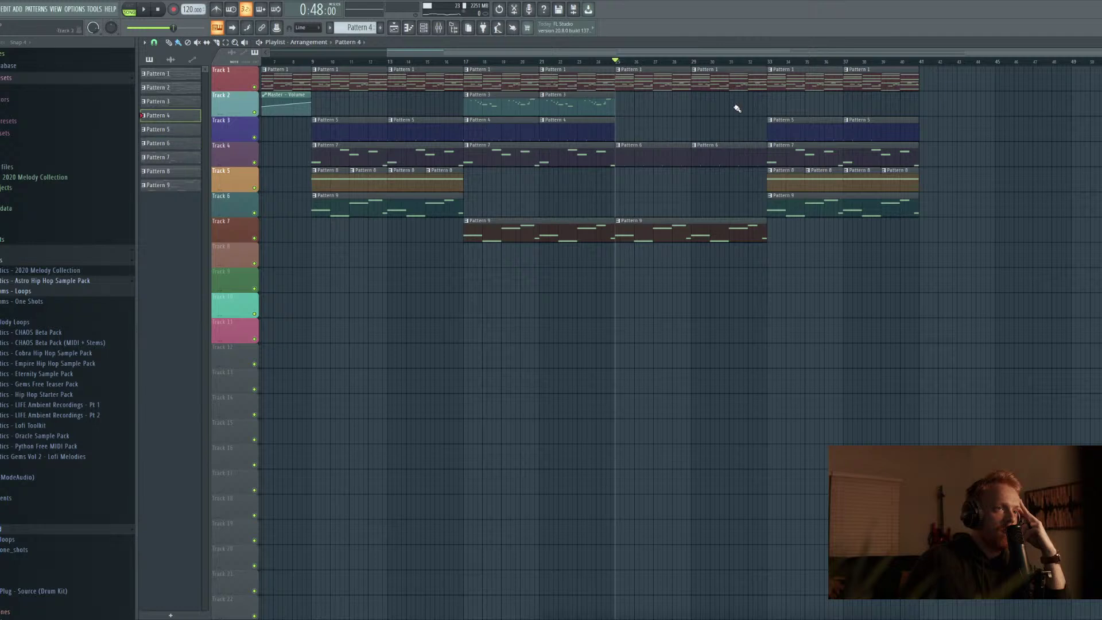
Replace the two Pattern 5 clips on Track 3 at bars 33 and 37 with Pattern 4 clips and play the transition from bar 32
right_click(775, 125)
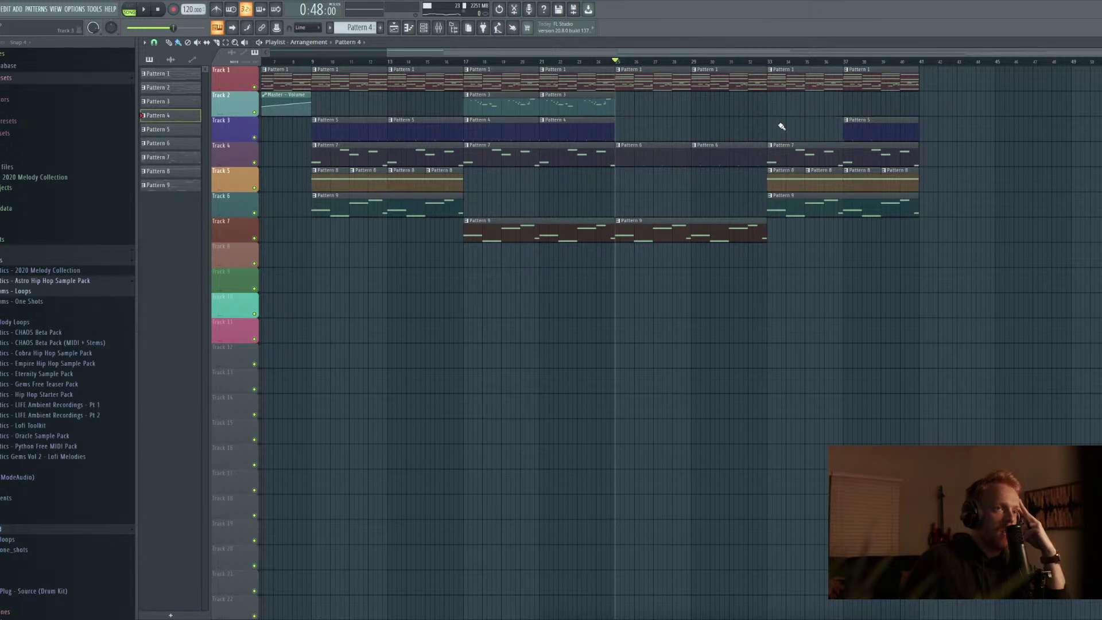
left_click(772, 128)
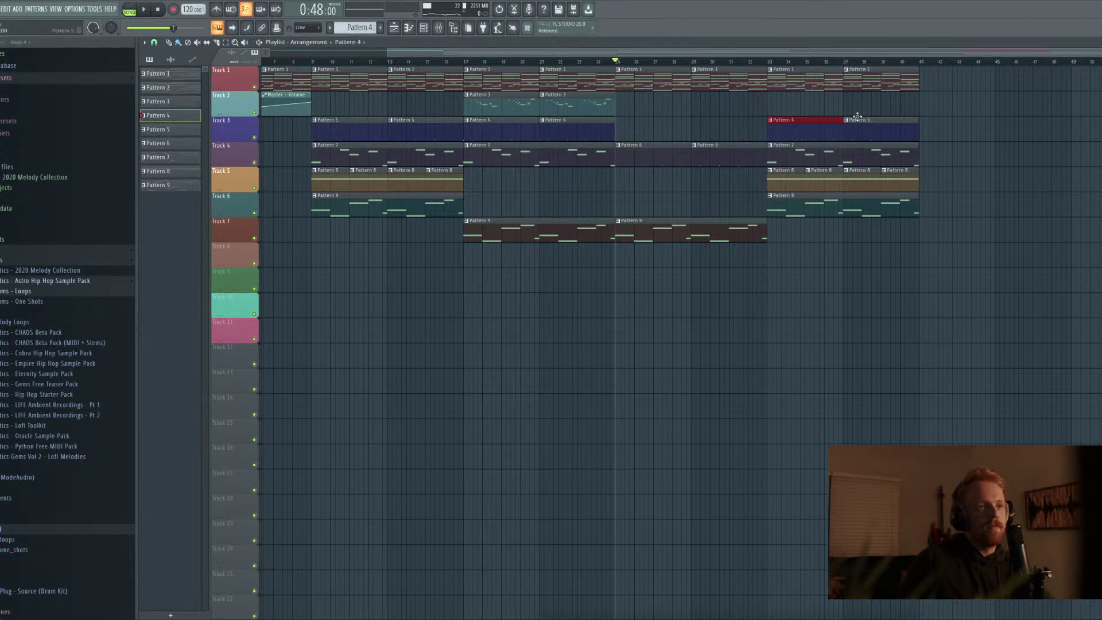
left_click(869, 134)
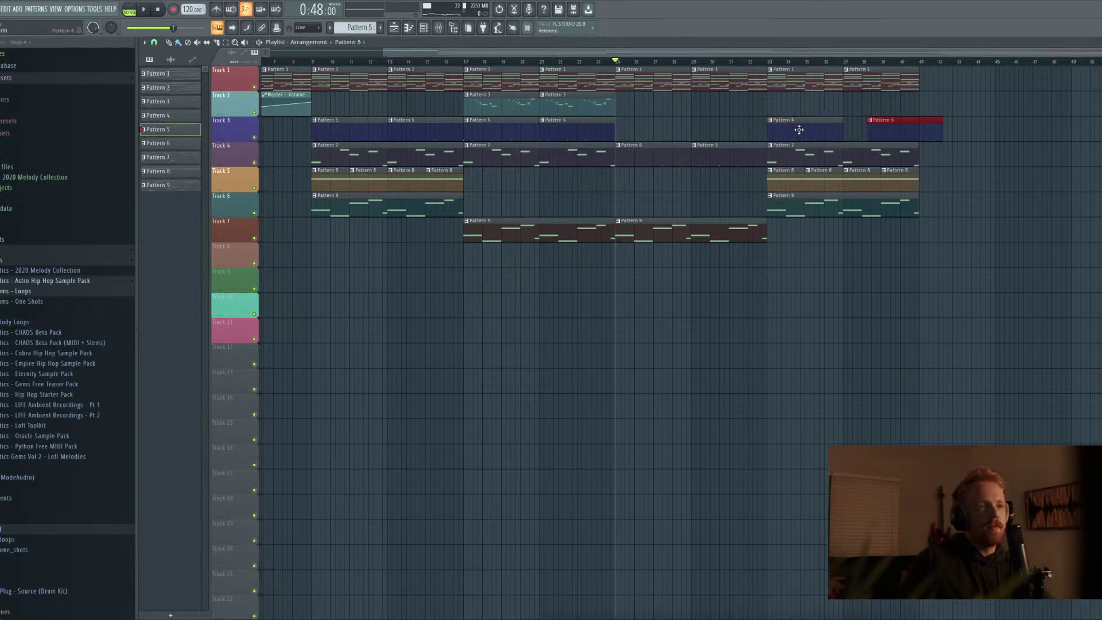
right_click(882, 127)
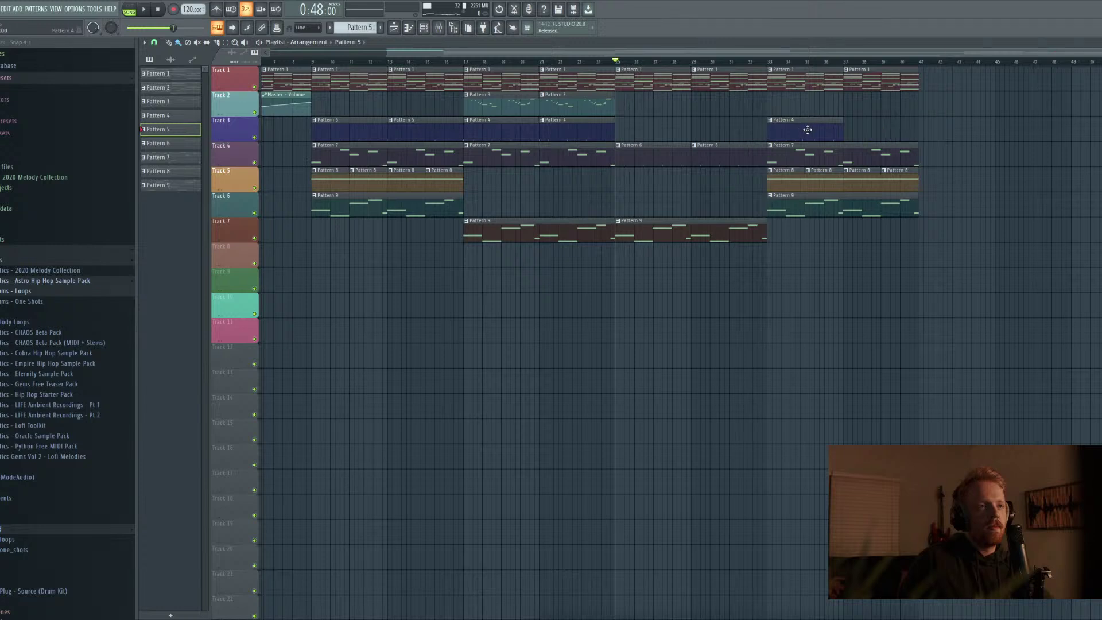
left_click(750, 63)
key("space")
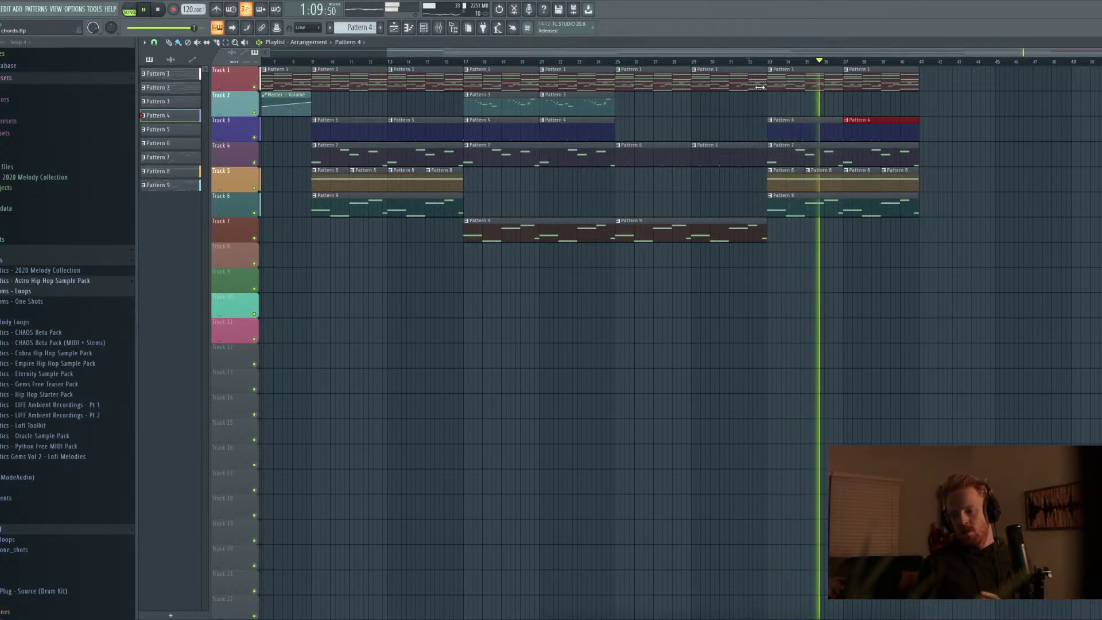
key("space")
left_click(45, 311)
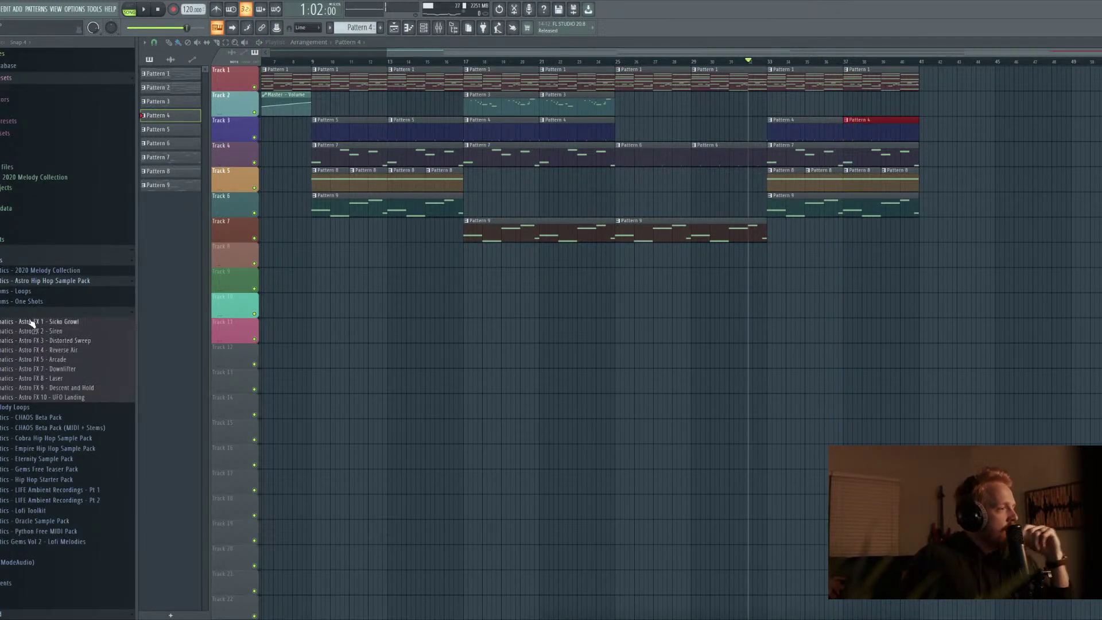
left_click(27, 312)
left_click(32, 282)
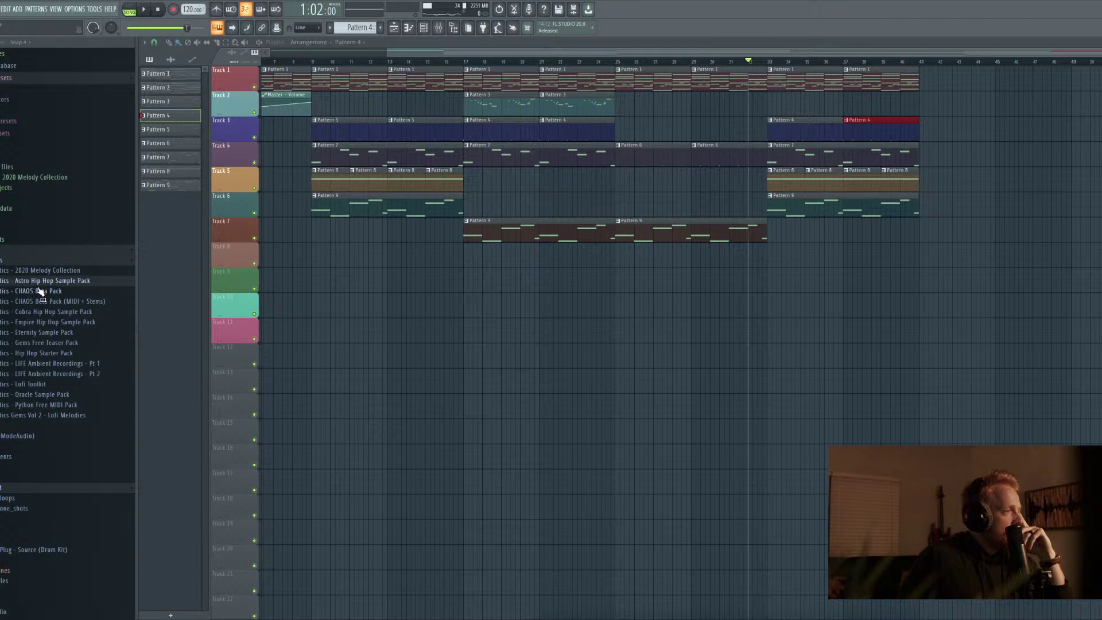
left_click(50, 281)
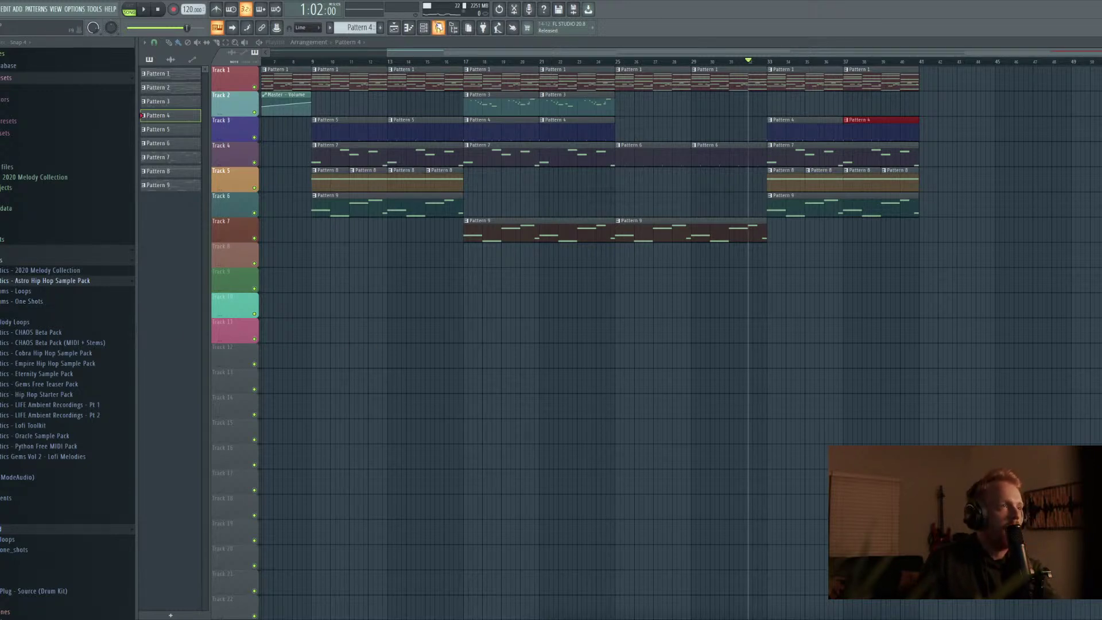
Inspect the EQ bands of FabFilter Pro-Q 3 on the Master mixer track and close the plugin
left_click(427, 27)
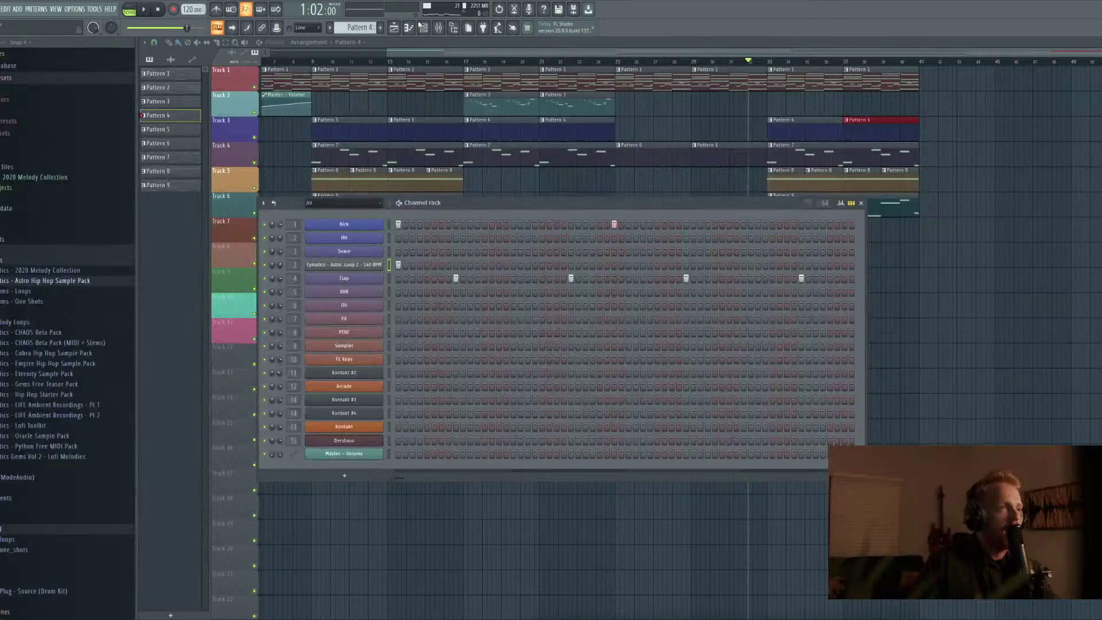
left_click(424, 28)
left_click(438, 27)
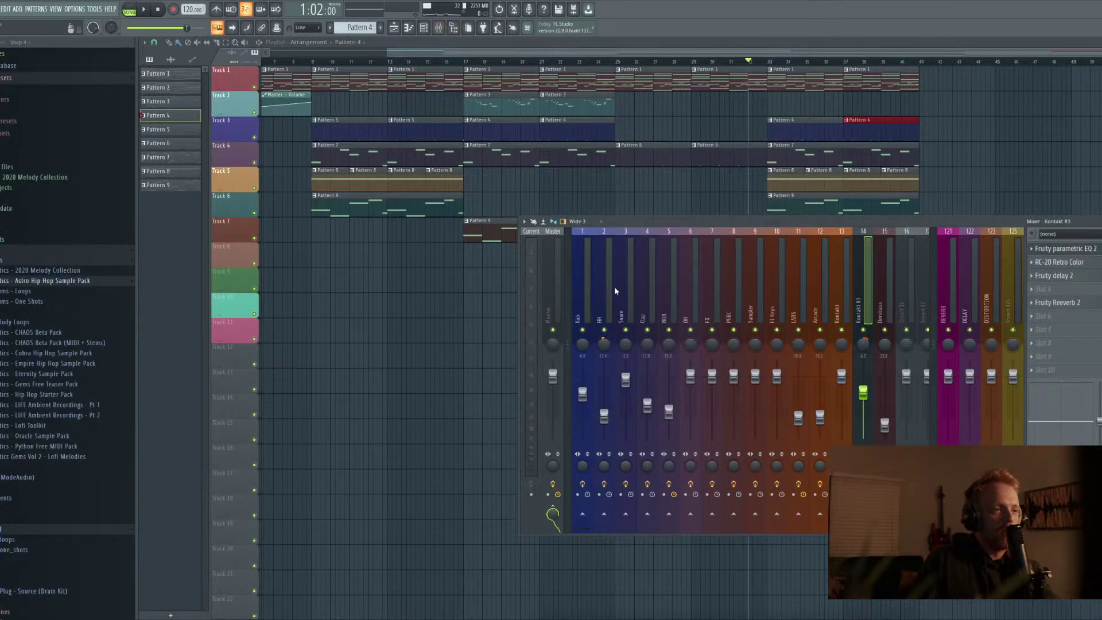
left_click(558, 272)
left_click(1075, 249)
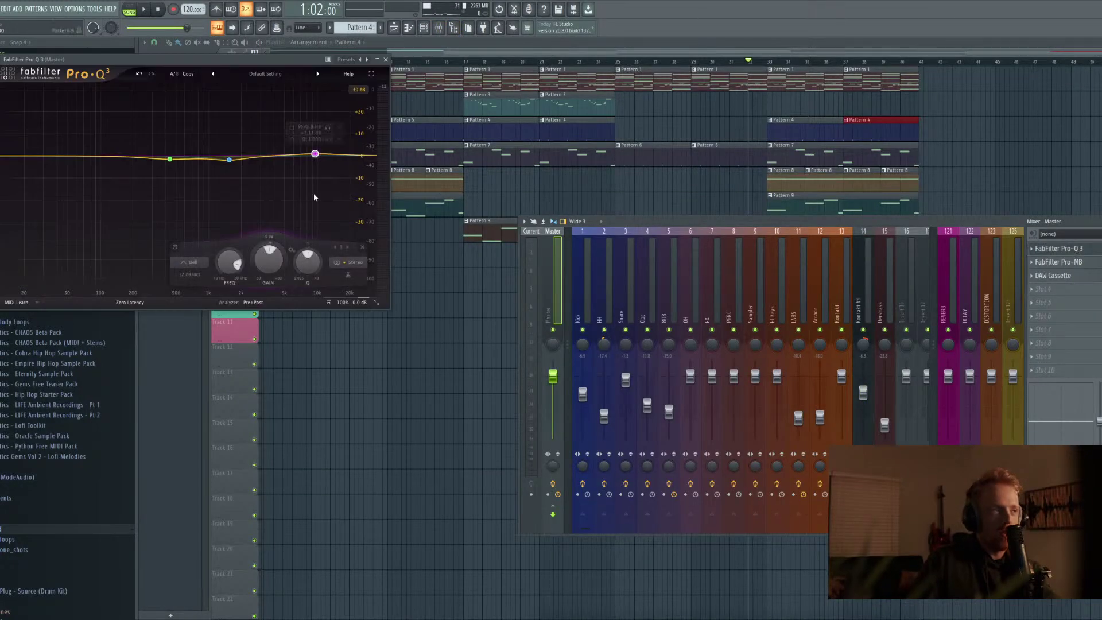
right_click(230, 158)
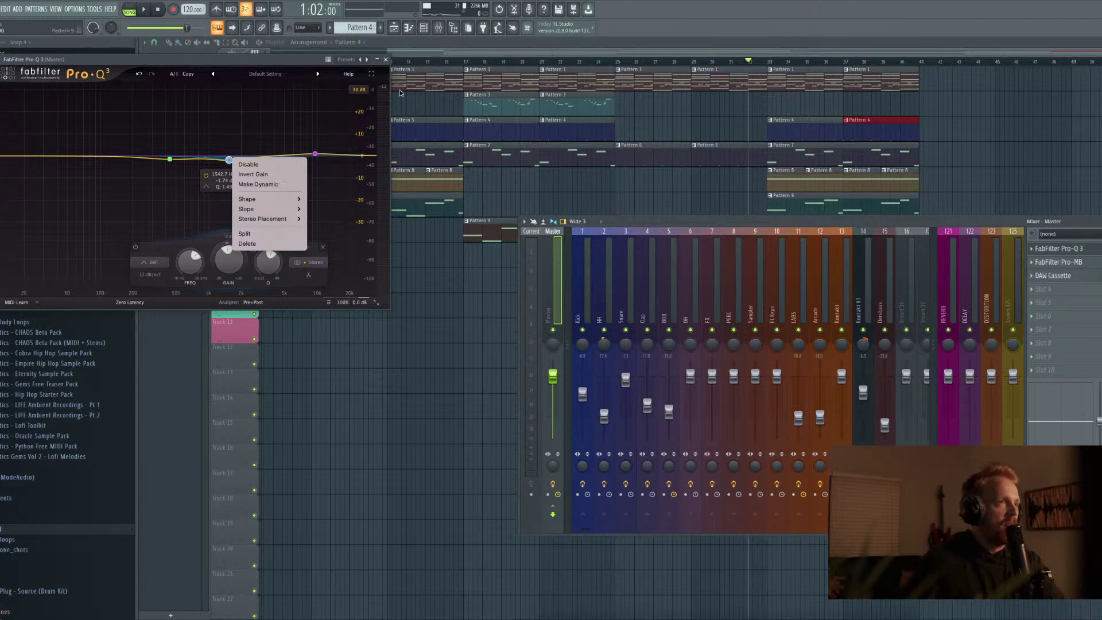
left_click(384, 60)
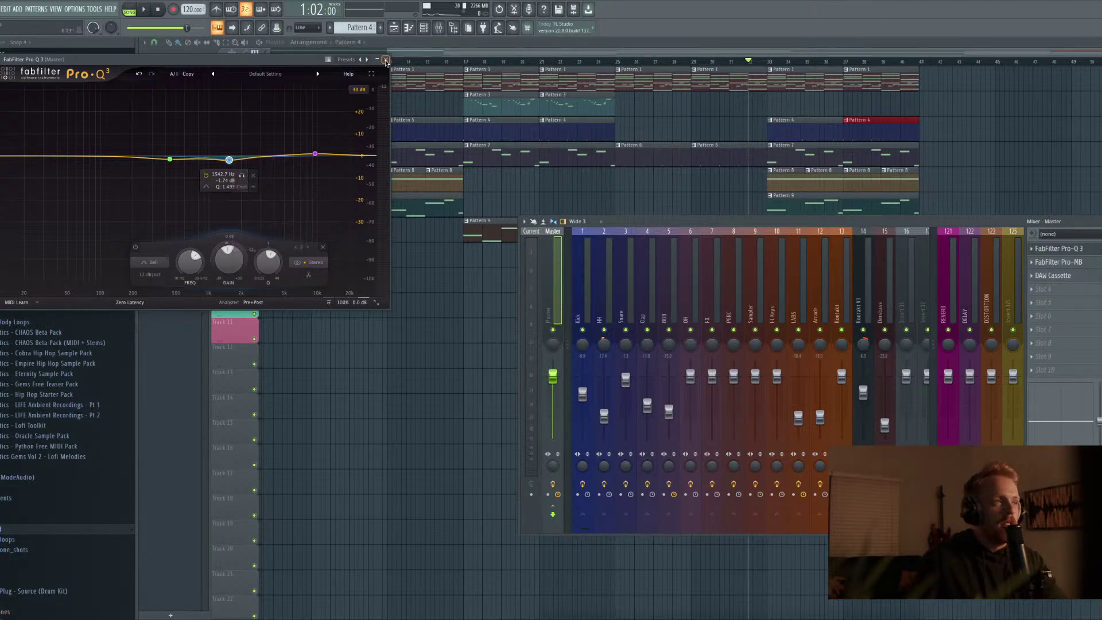
left_click(385, 60)
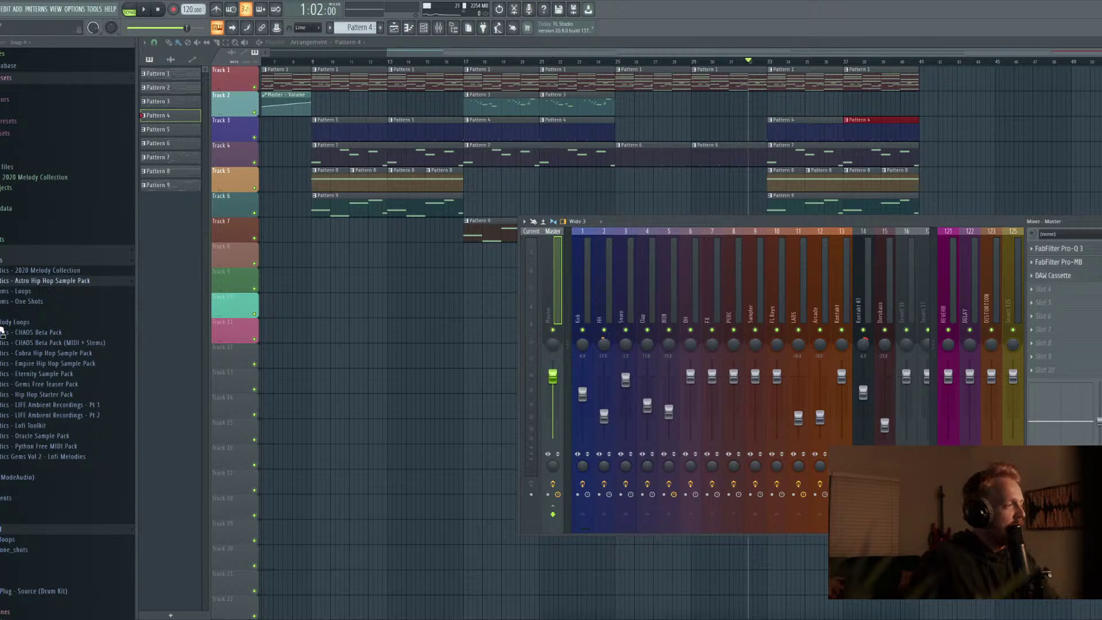
Add the Astro FX 4 - Reverse Air sample to Track 7 in the playlist and align its peak with bar 9
left_click(16, 311)
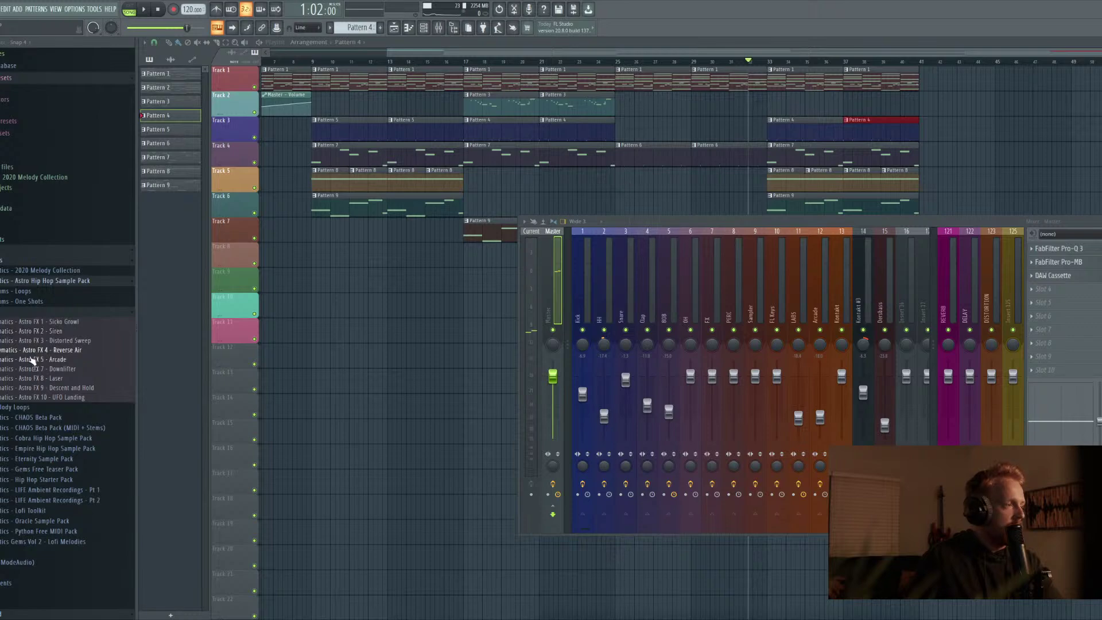
left_click_drag(34, 354, 287, 270)
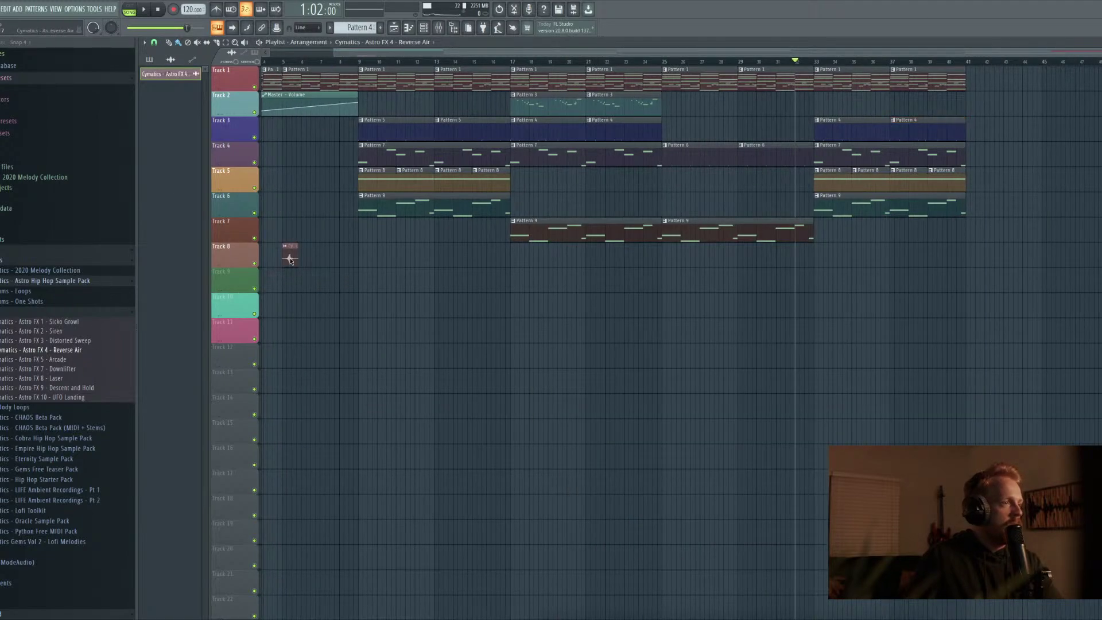
scroll(355, 232, "up", 5)
double_click(370, 232)
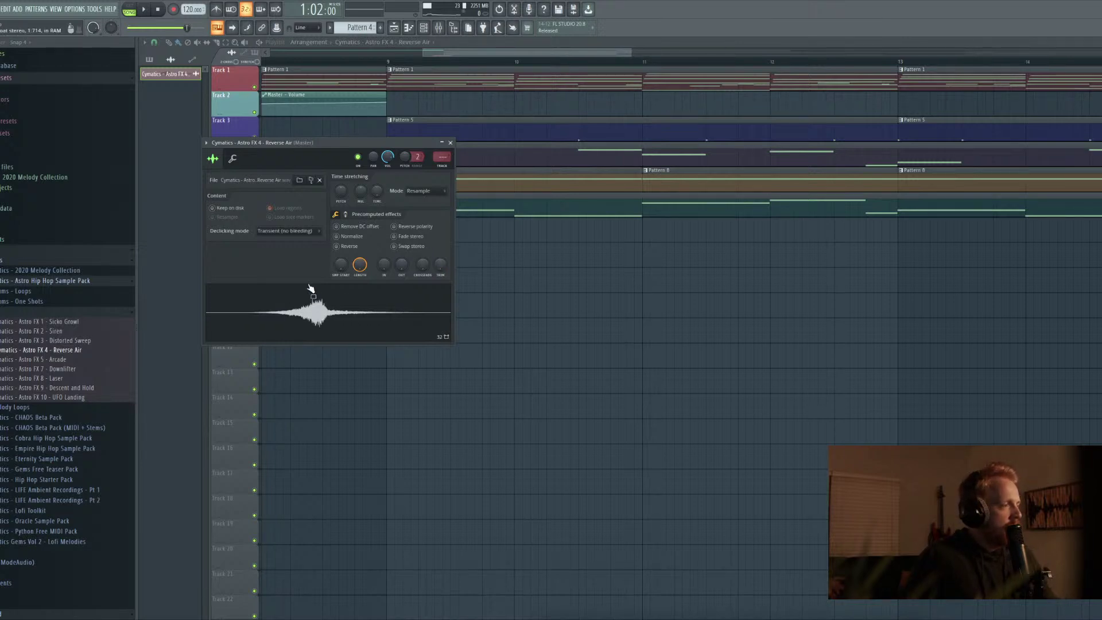
left_click_drag(331, 157, 590, 265)
left_click(384, 231)
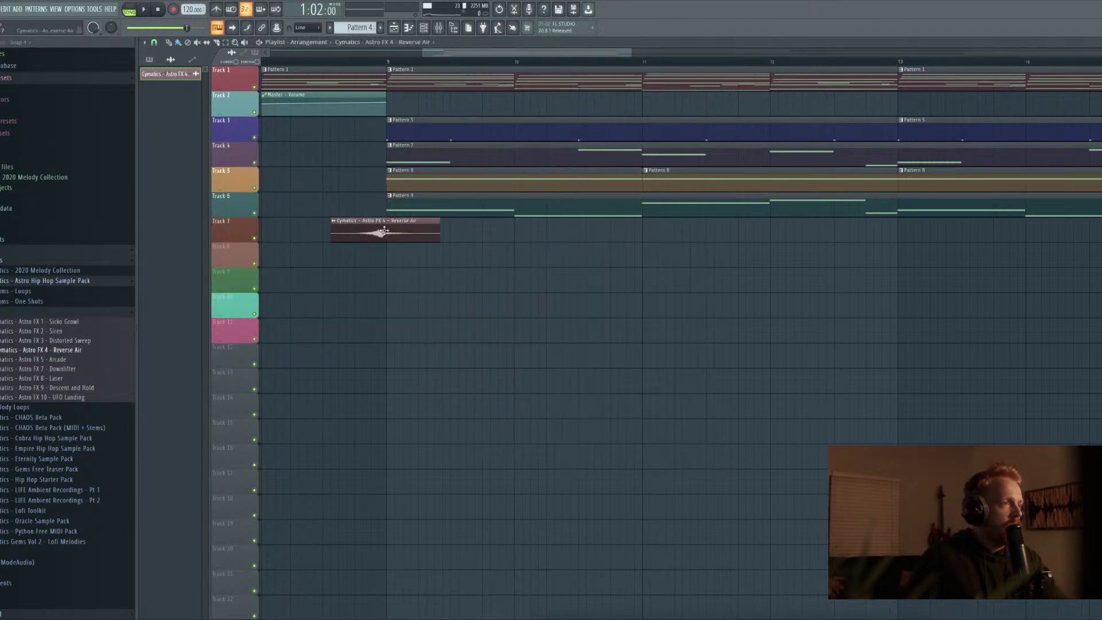
Lower the Reverse Air sample's volume to about -11.7 dB and play the transition into bar 9
left_click(342, 68)
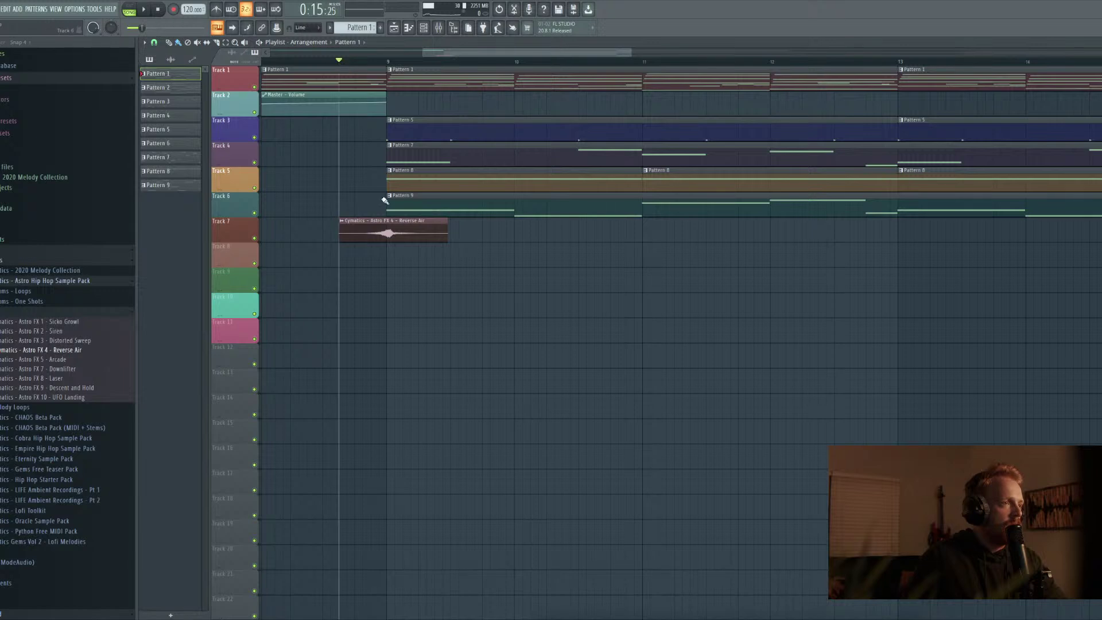
double_click(390, 223)
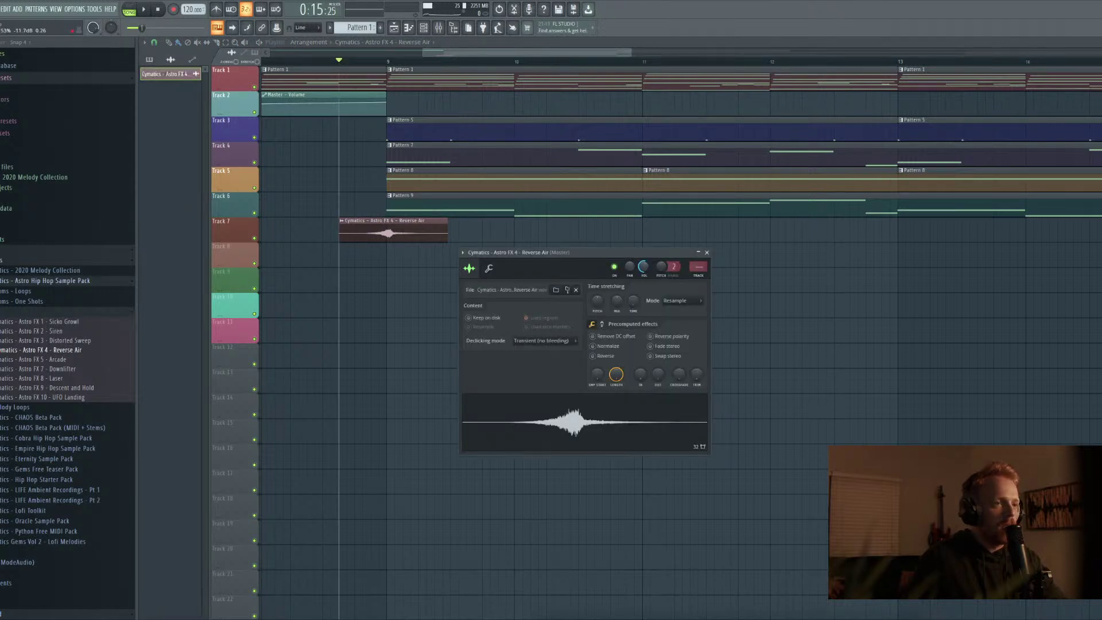
key("space")
left_click(706, 252)
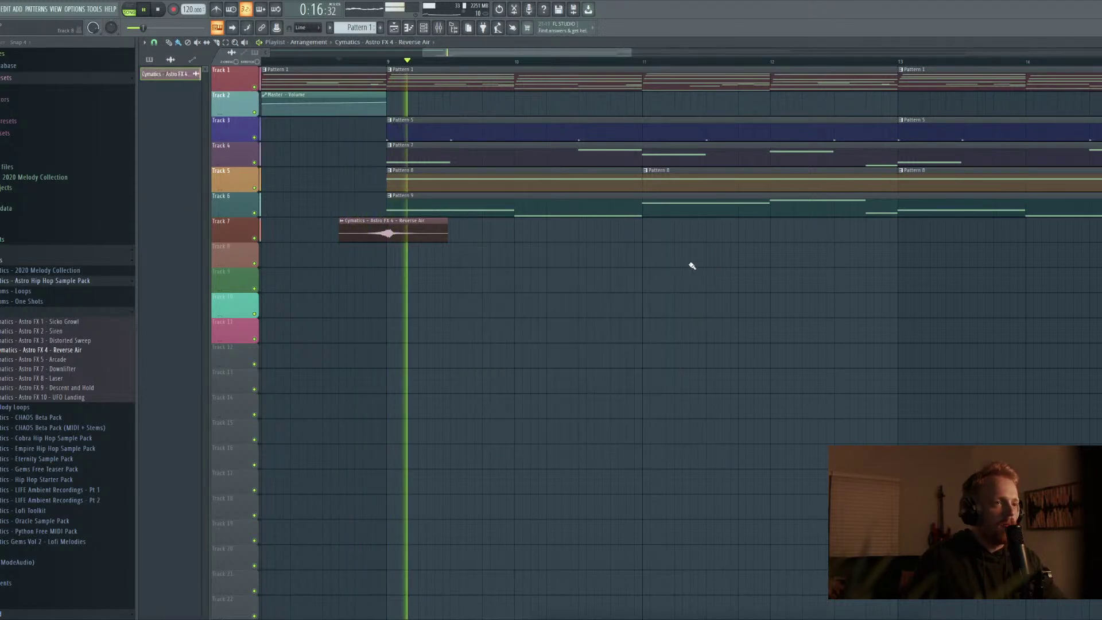
key("space")
Time-stretch the Reverse Air sample longer, shift its clip earlier so the peak sits around bar 9, and play the transition
double_click(420, 229)
left_click_drag(633, 306, 631, 307)
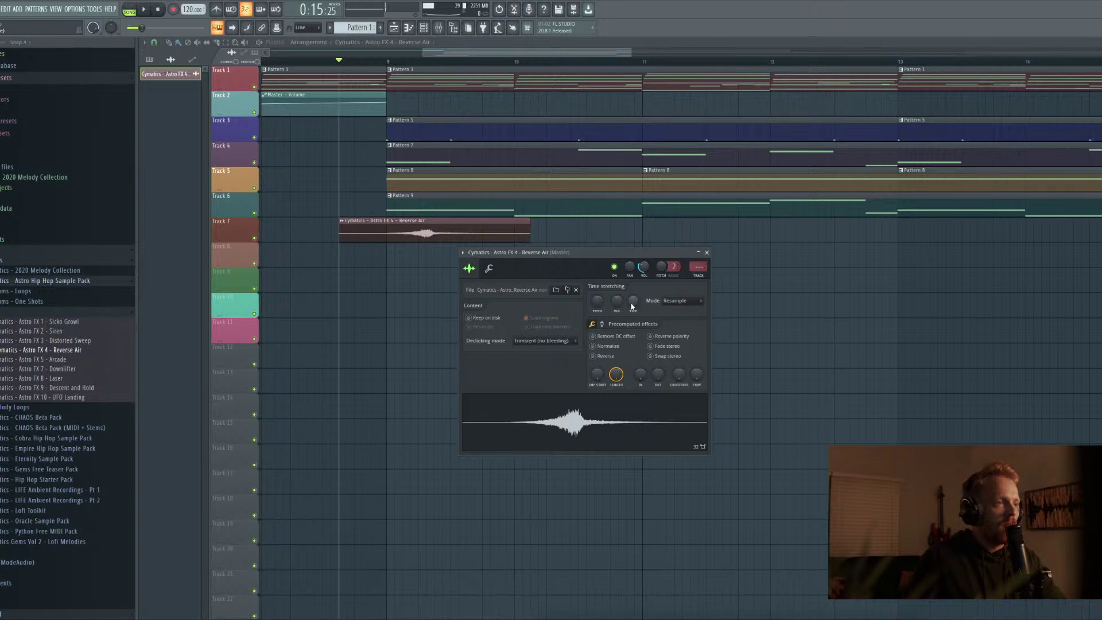
left_click_drag(530, 226, 474, 226)
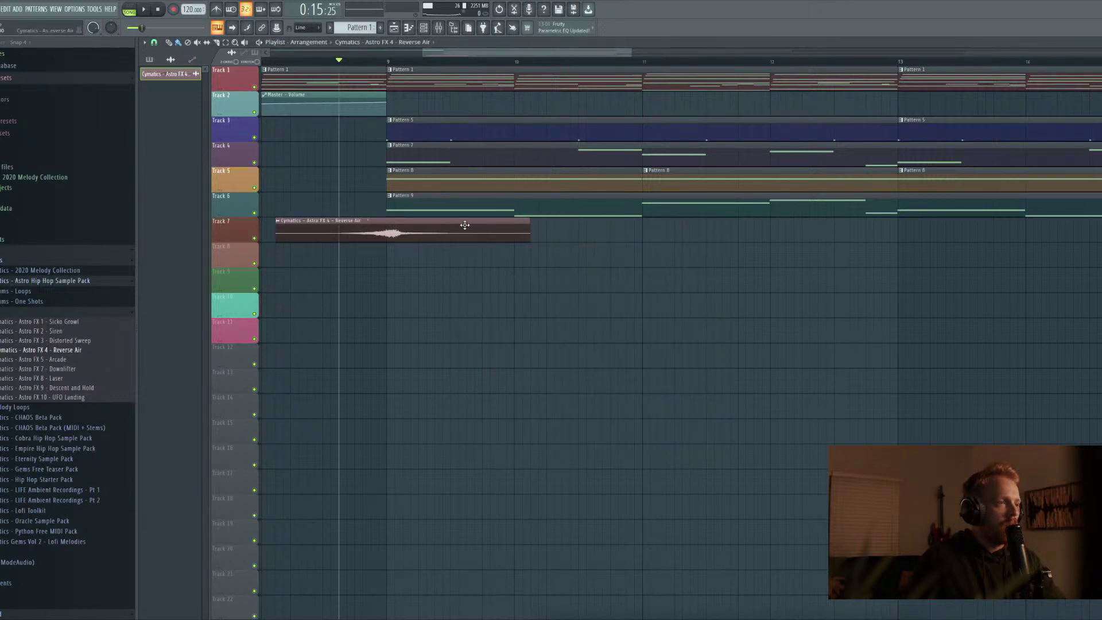
key("space")
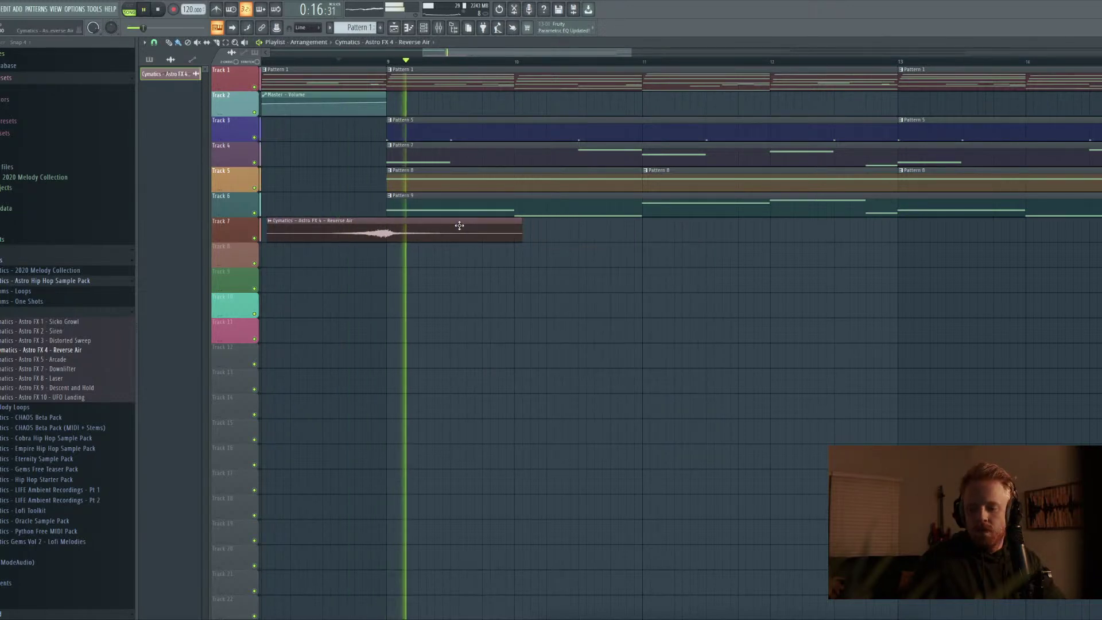
Lower the Reverse Air sample's volume, shorten its time stretch until the clip spans one bar, and realign its peak just before bar 9
key("space")
double_click(453, 228)
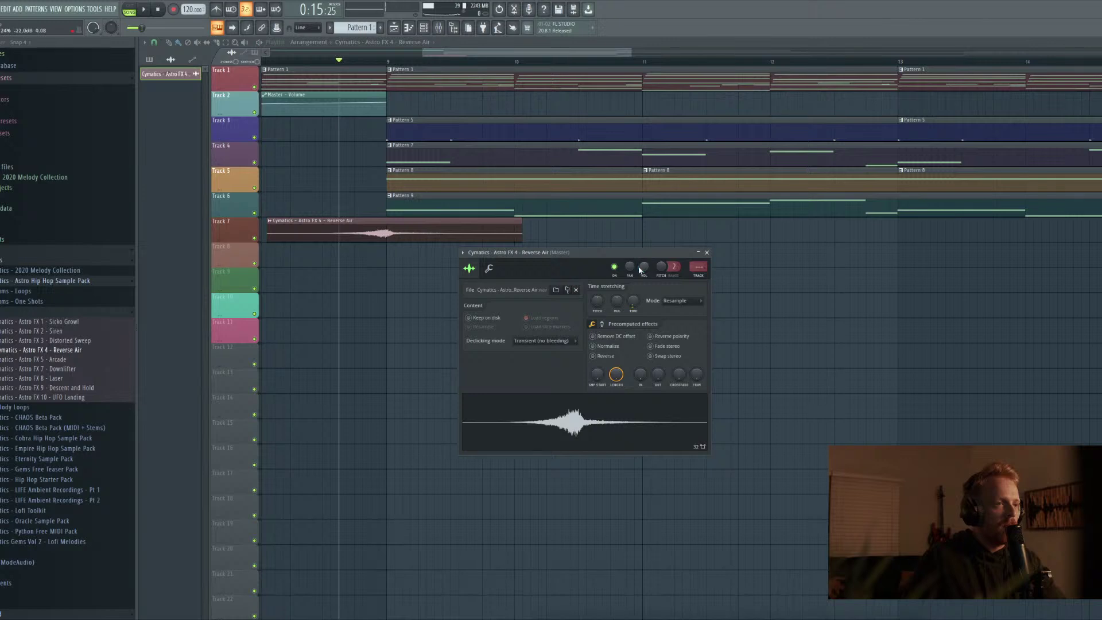
scroll(634, 306, "down", 3)
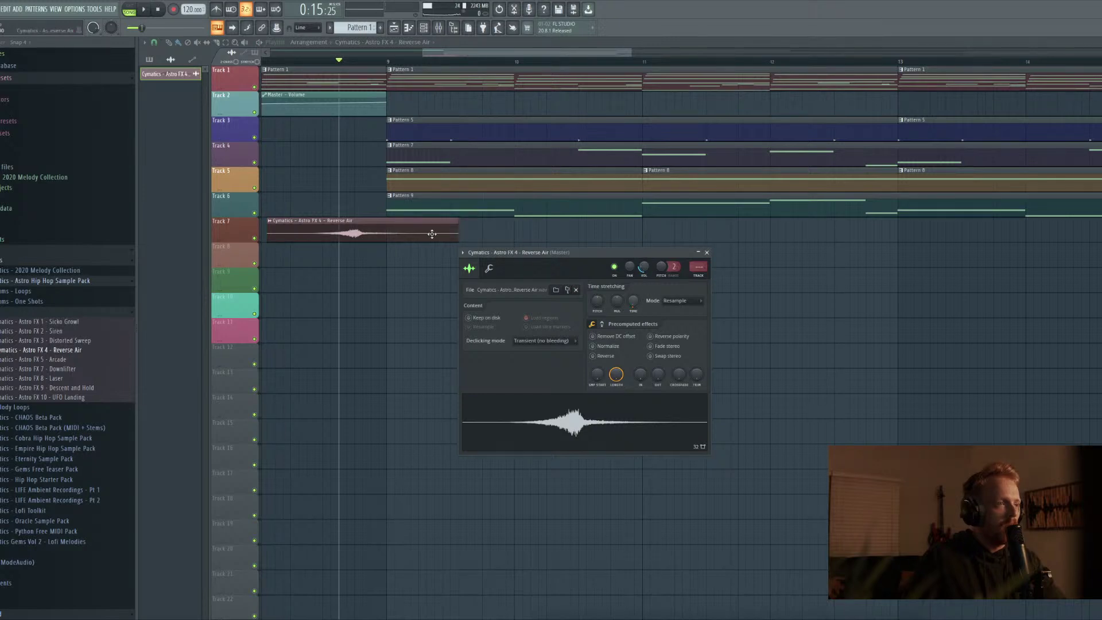
left_click_drag(410, 233, 442, 233)
key("space")
key("space")
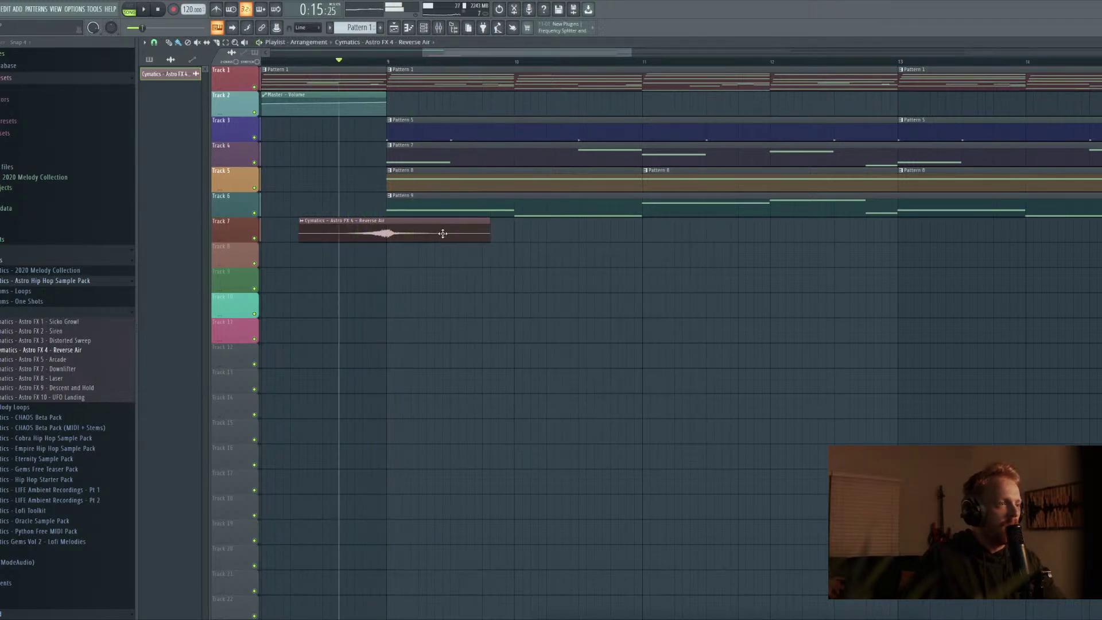
double_click(443, 233)
scroll(634, 301, "down", 3)
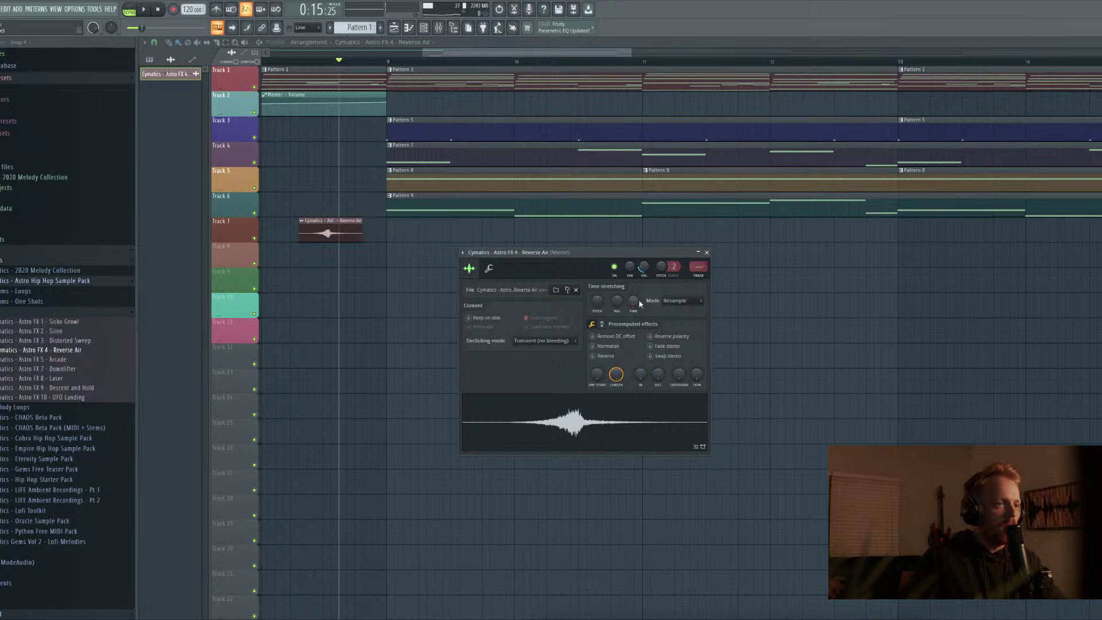
scroll(636, 300, "up", 2)
mouse_move(395, 232)
left_mouse_down()
mouse_move(425, 232)
mouse_move(413, 232)
left_mouse_up()
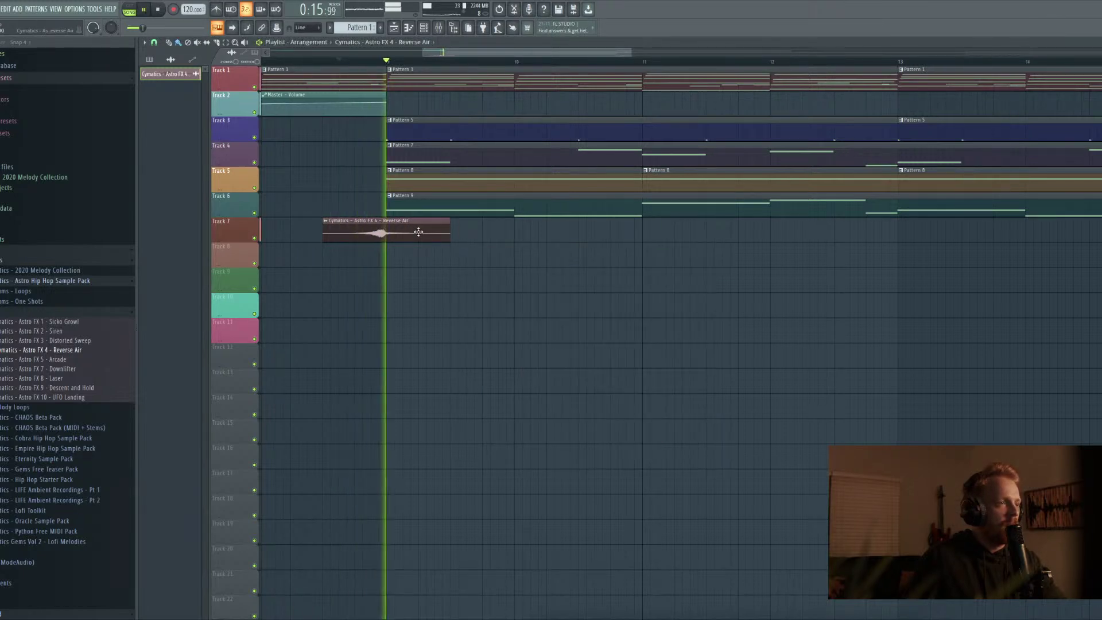
Route the Reverse Air sample to mixer track 16, lower that track's level, and play the transition into the following section
double_click(414, 232)
key("space")
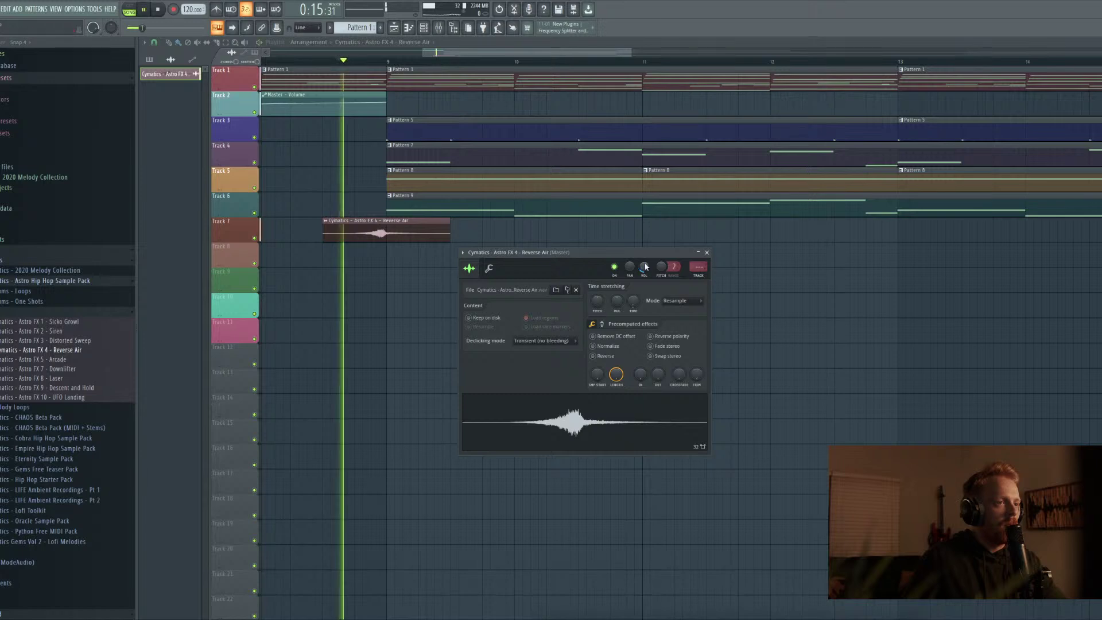
key("F9")
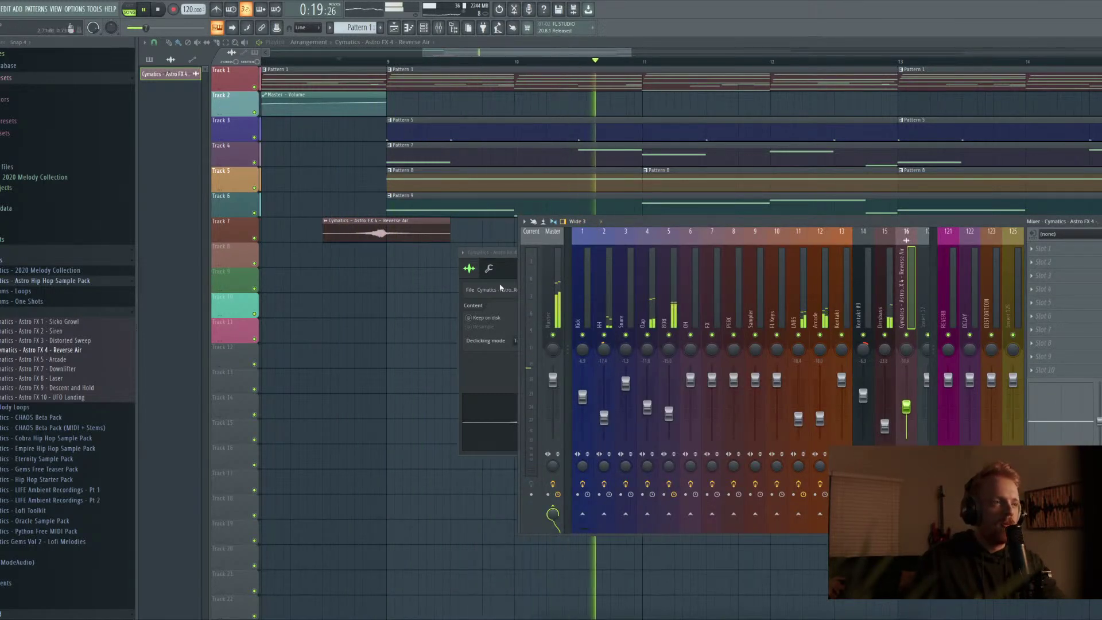
left_click(503, 252)
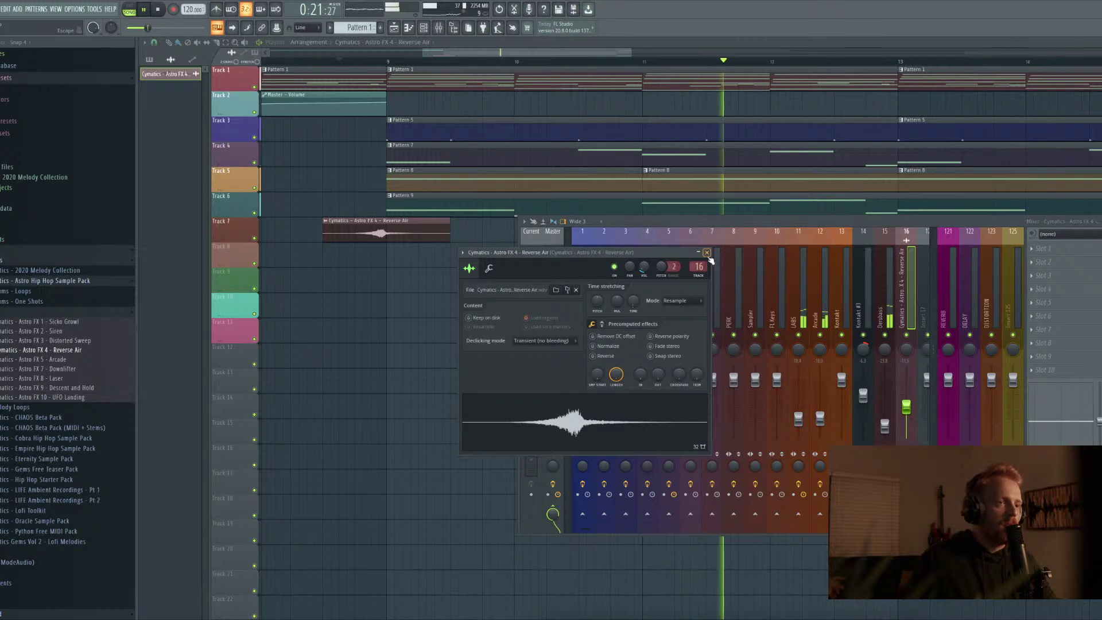
key("Escape")
key("F9")
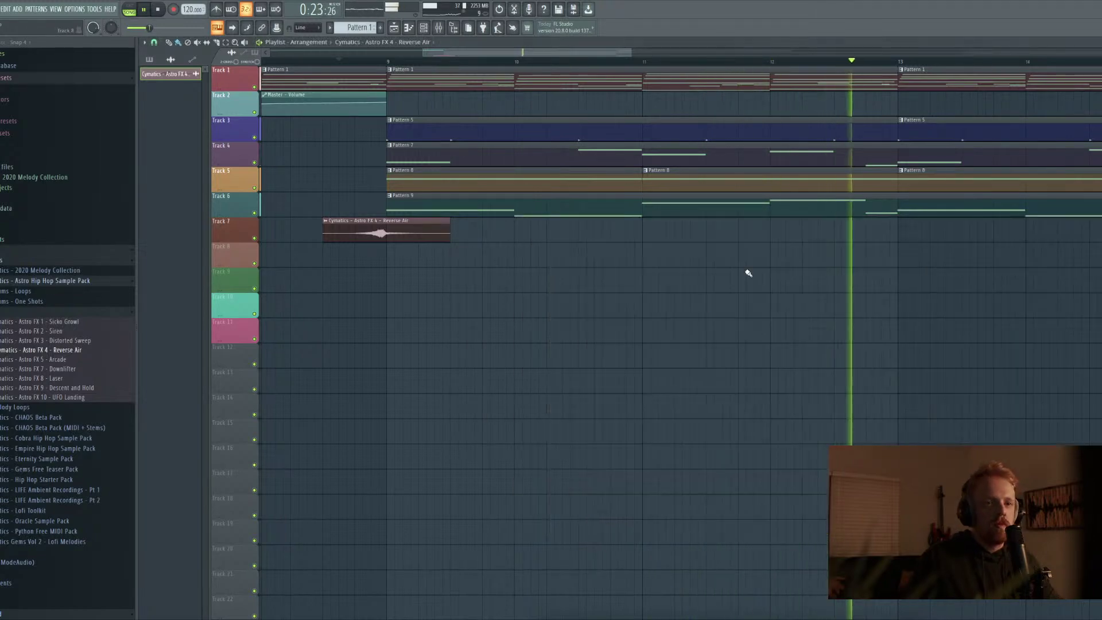
scroll(691, 320, "down", 3)
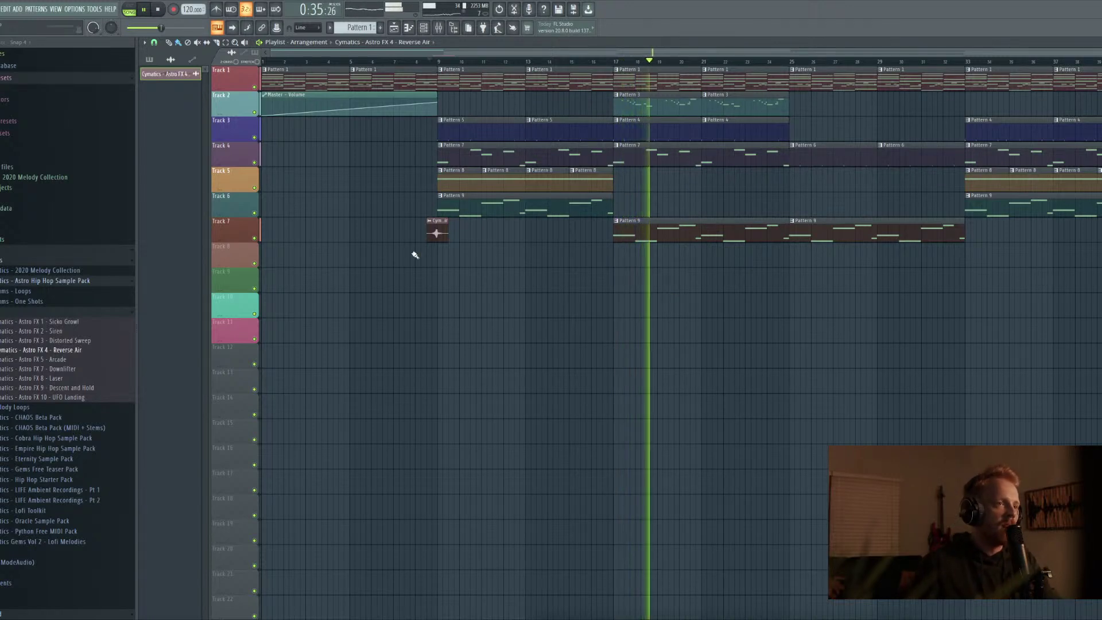
key("space")
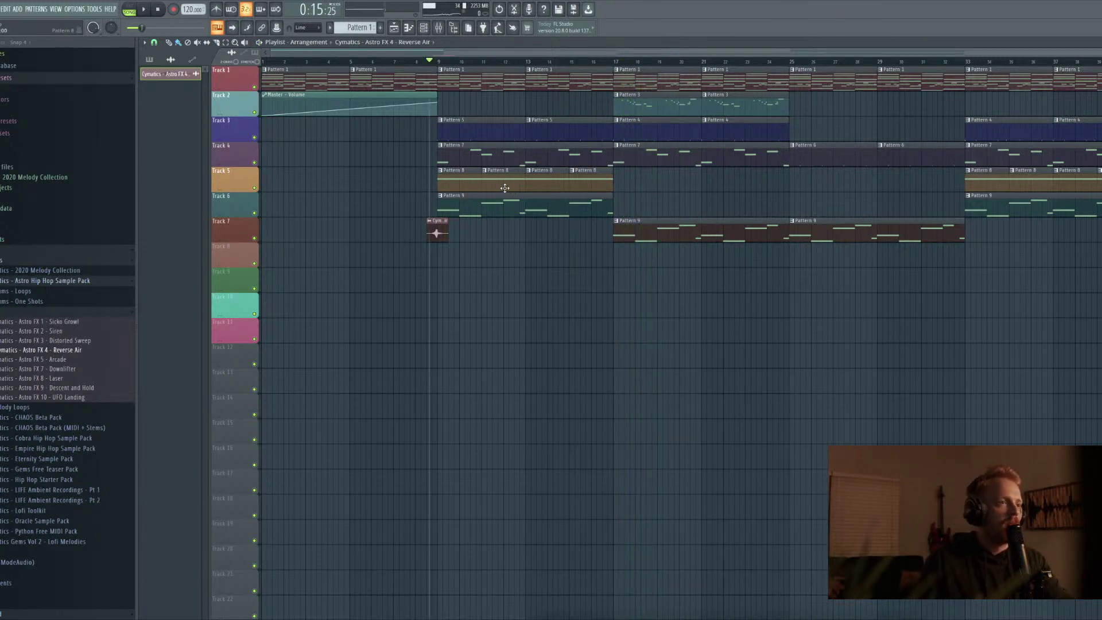
Select Pattern 8 and clone its Arcade channel to get a second Arcade instrument
left_click(504, 188)
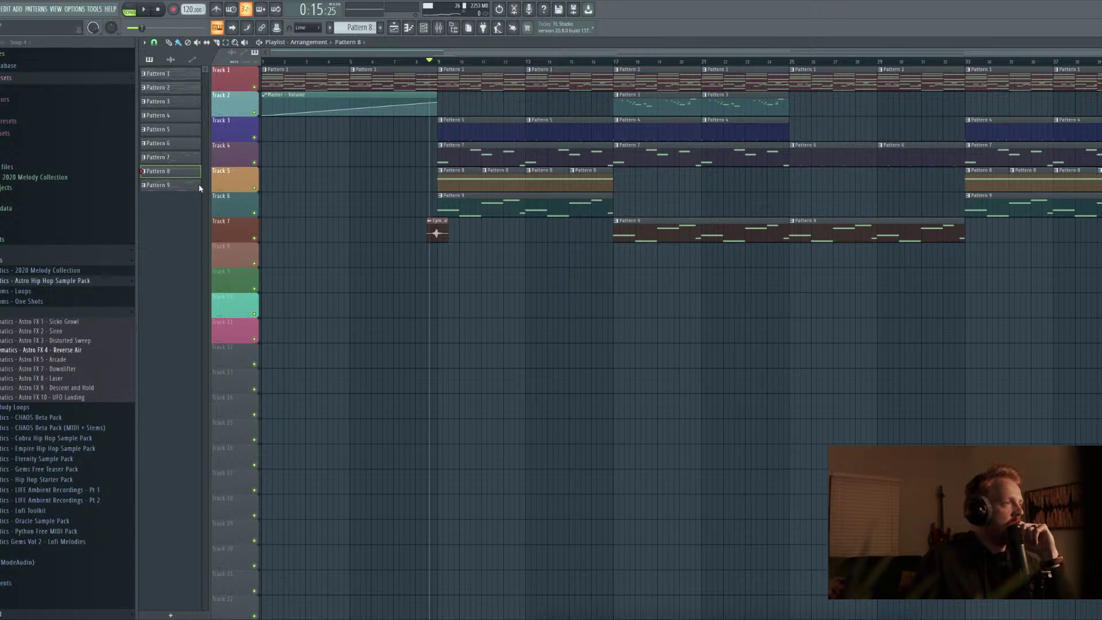
left_click(422, 27)
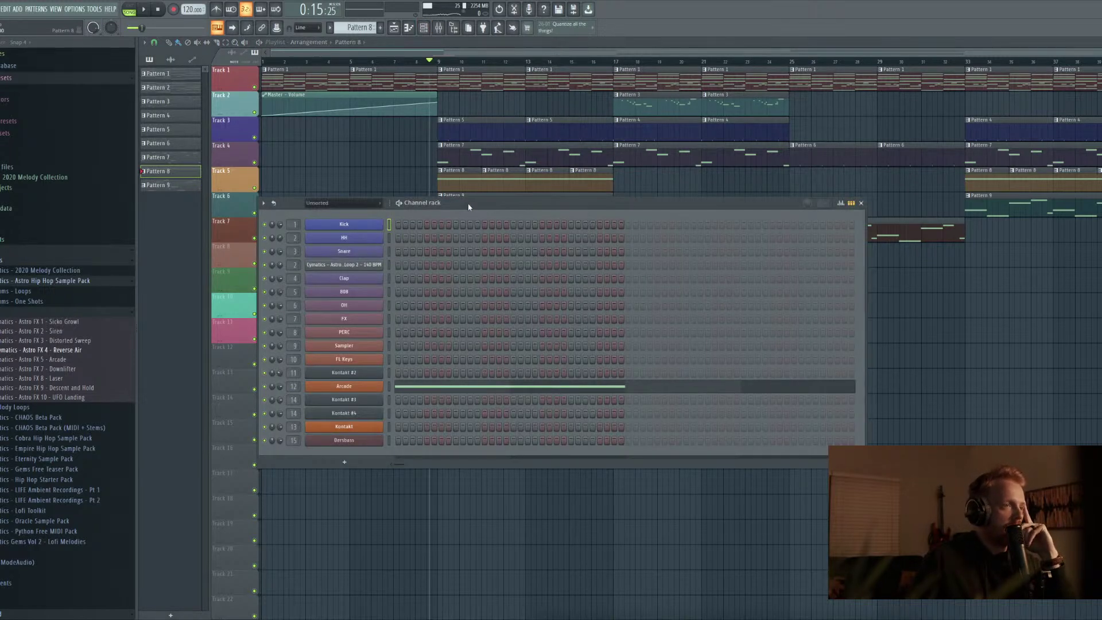
left_click_drag(469, 206, 474, 196)
right_click(382, 376)
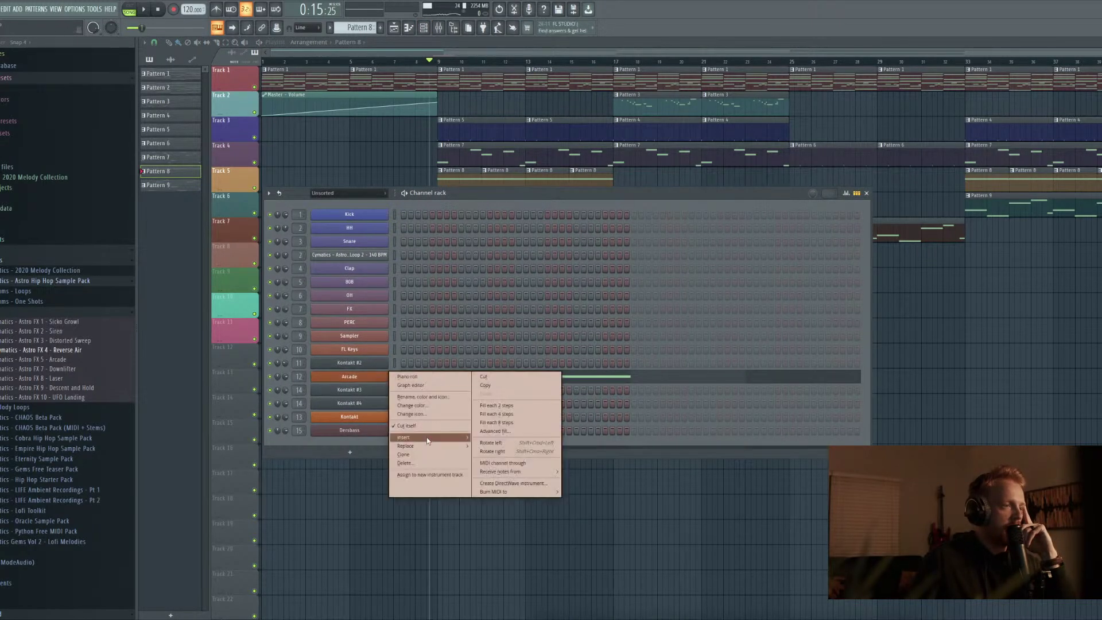
left_click(430, 453)
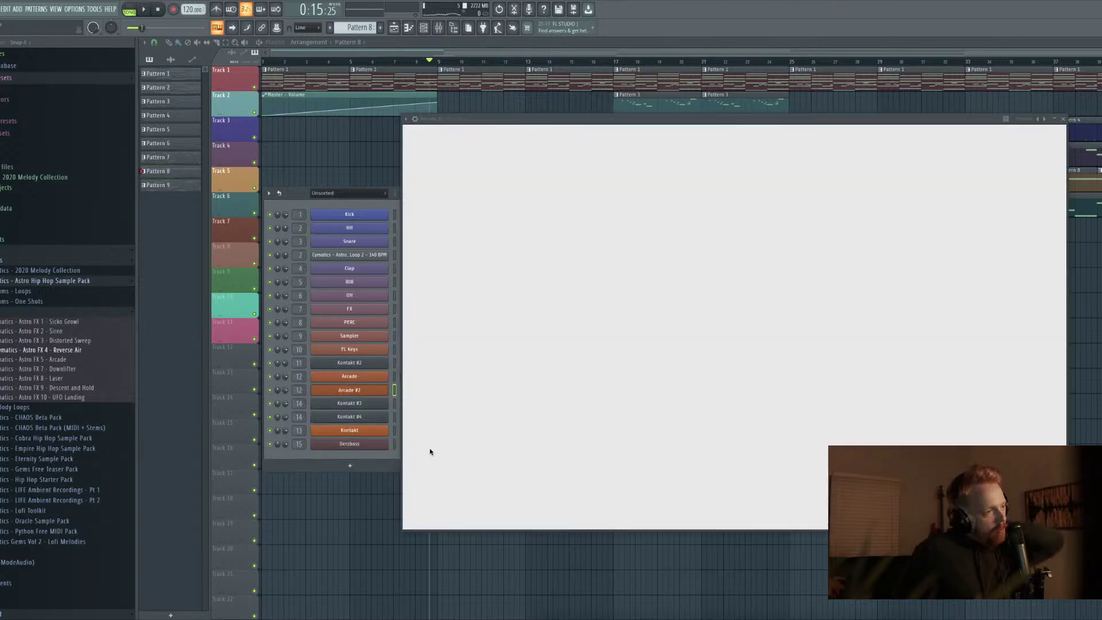
left_click_drag(640, 135, 914, 139)
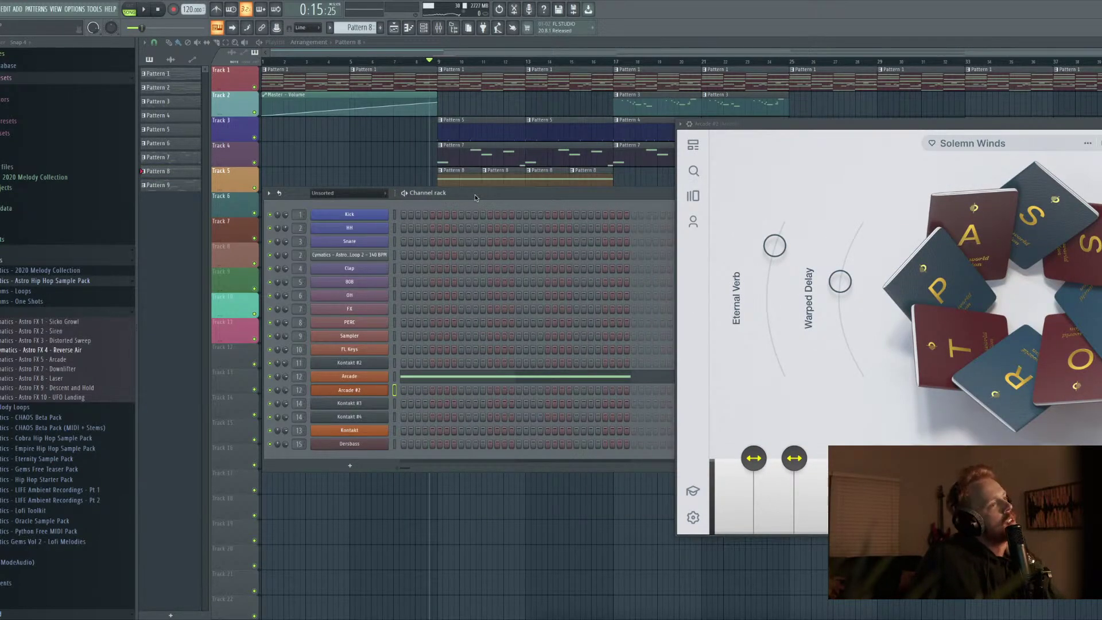
key("KP_Add")
key("KP_Subtract")
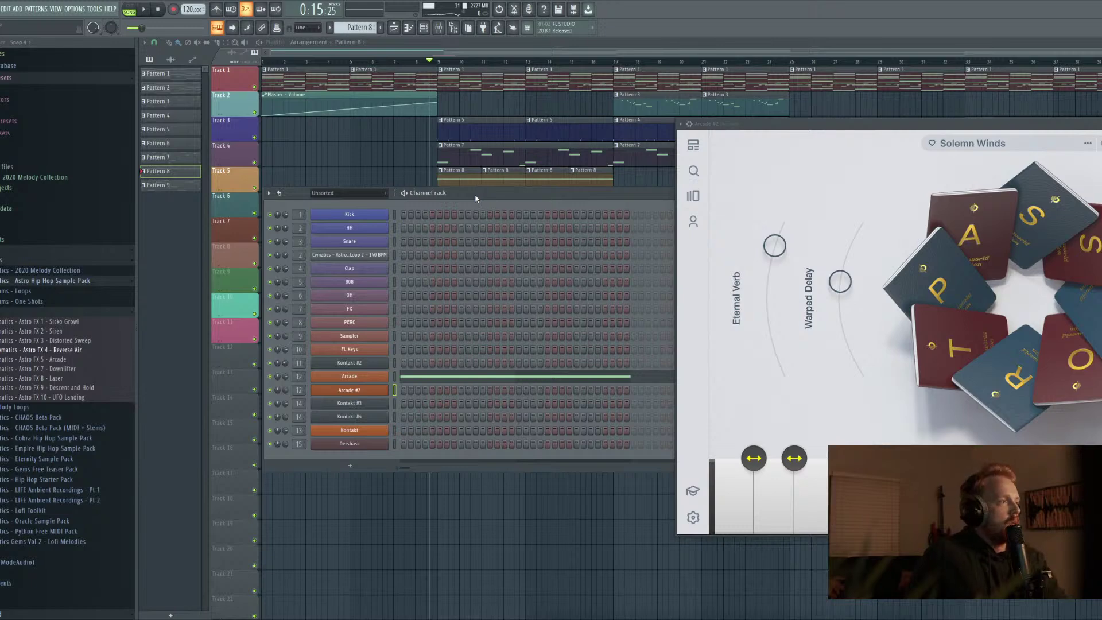
Clone Pattern 8 and open the copy, Pattern 9, for editing
right_click(181, 177)
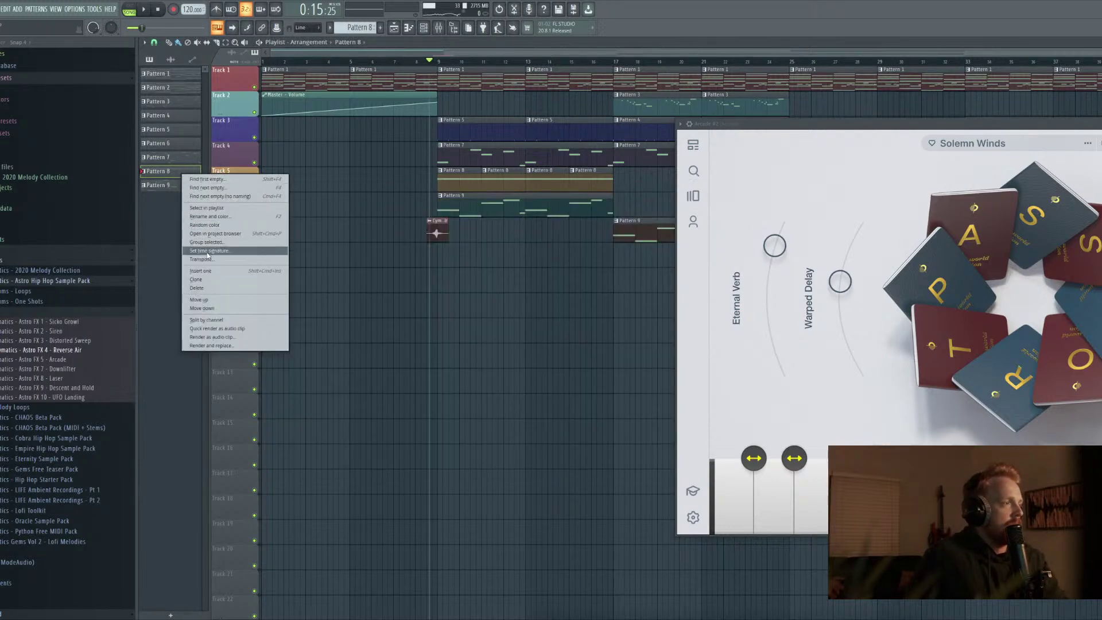
left_click(229, 281)
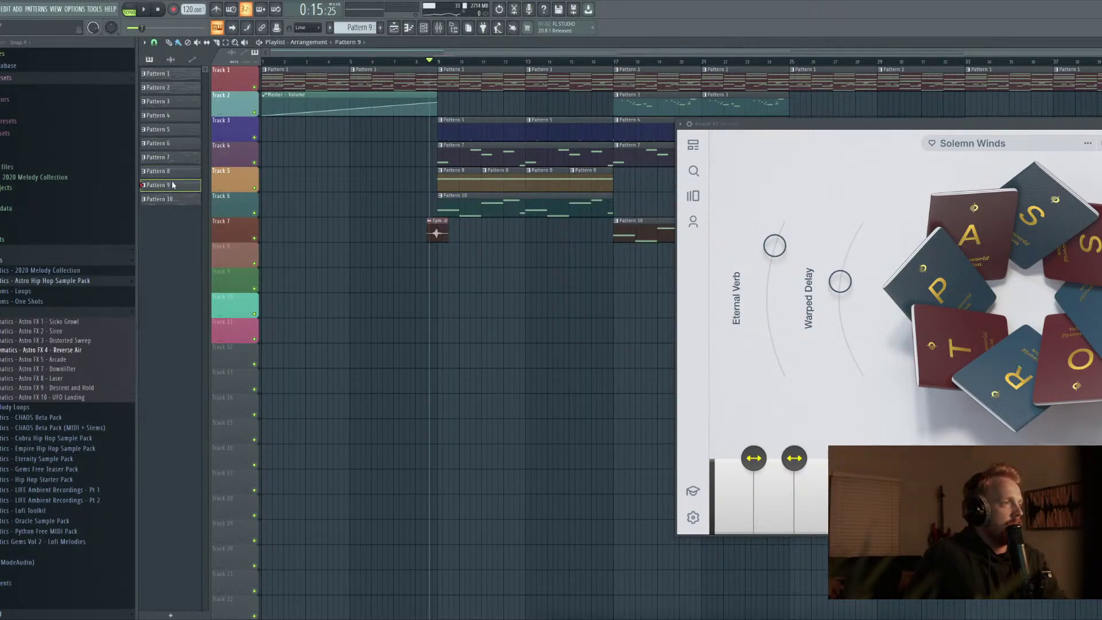
double_click(172, 185)
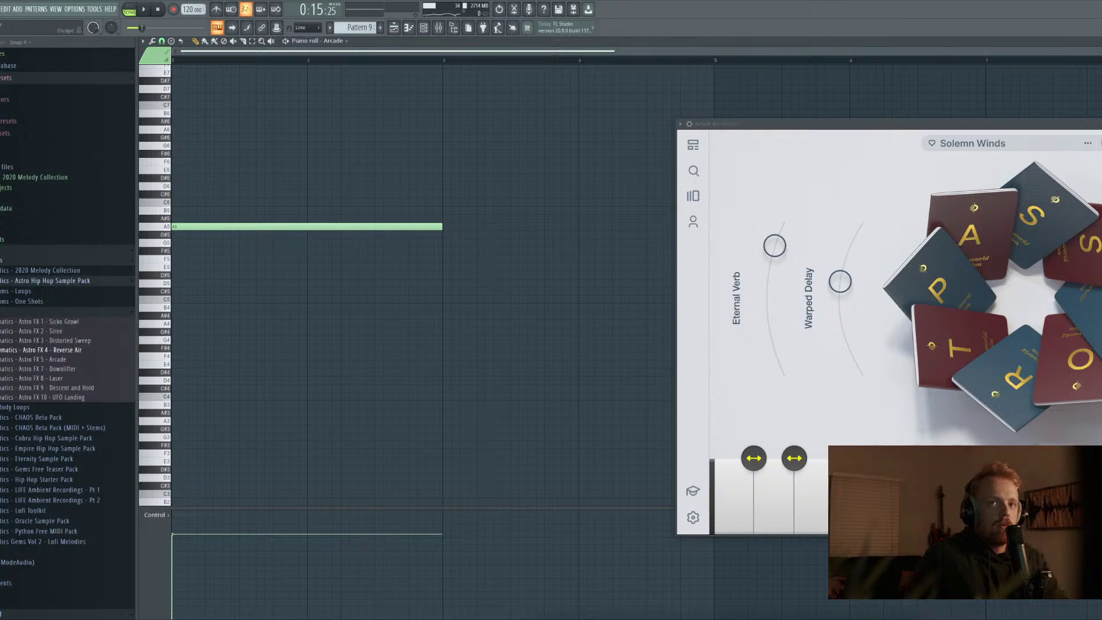
Move the long sustained note in Pattern 9 from the Arcade channel to the Arcade #2 channel
key("F7")
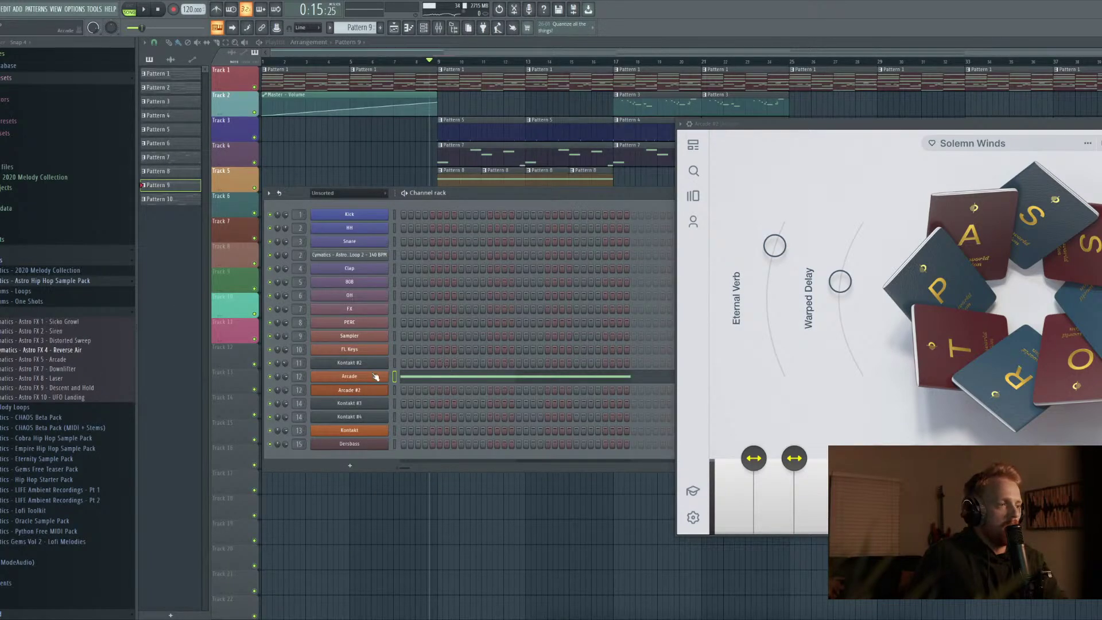
left_click(416, 377)
key("ctrl+a")
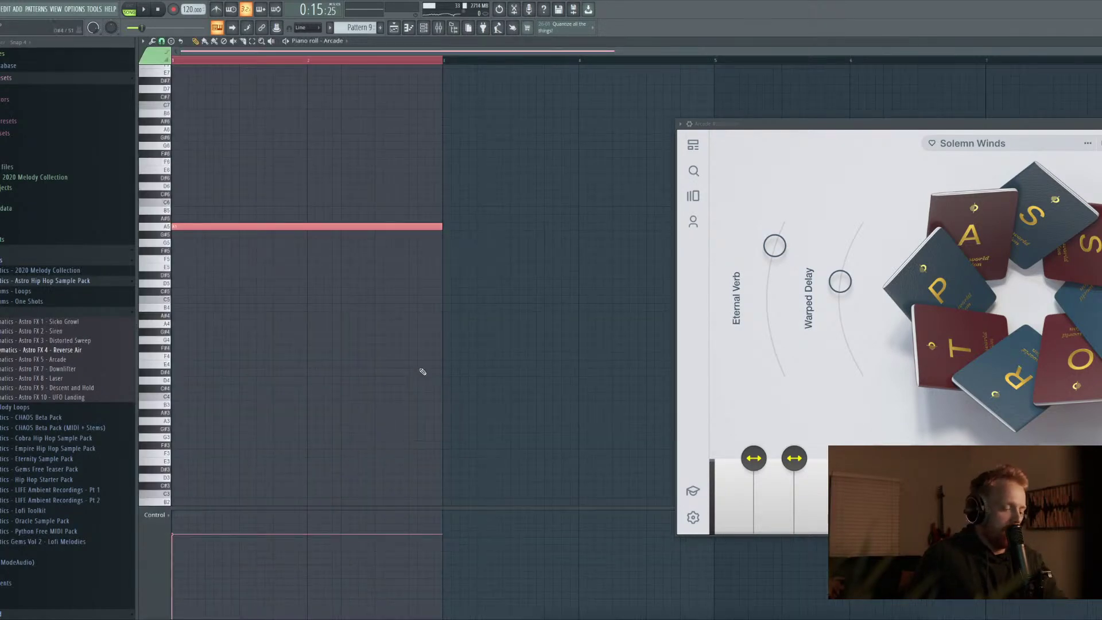
key("Delete")
key("F7")
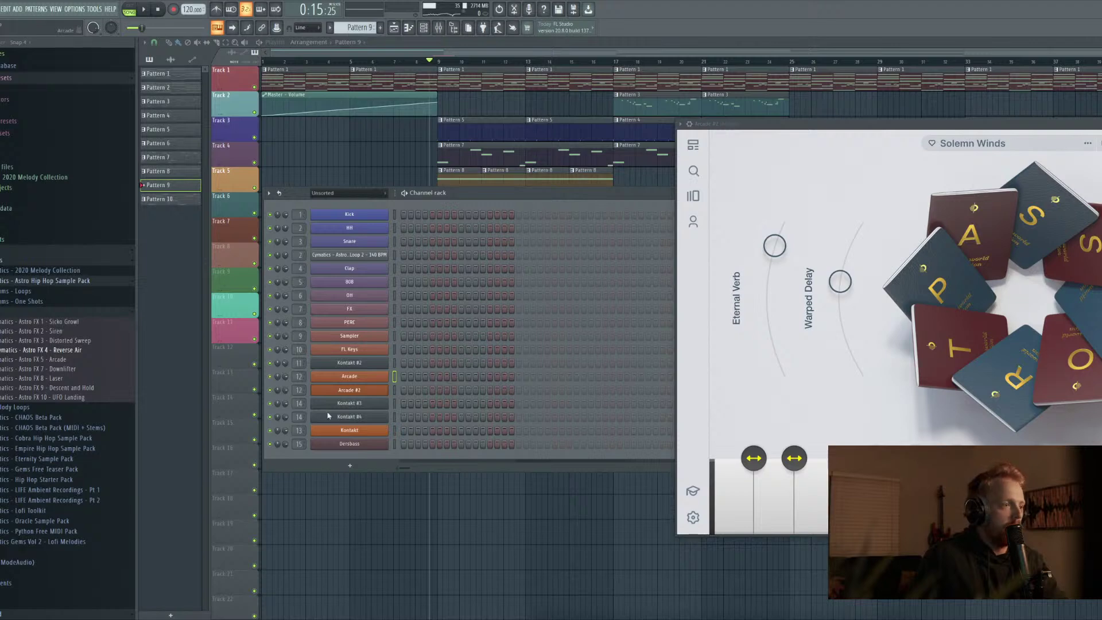
right_click(387, 390)
left_click(406, 391)
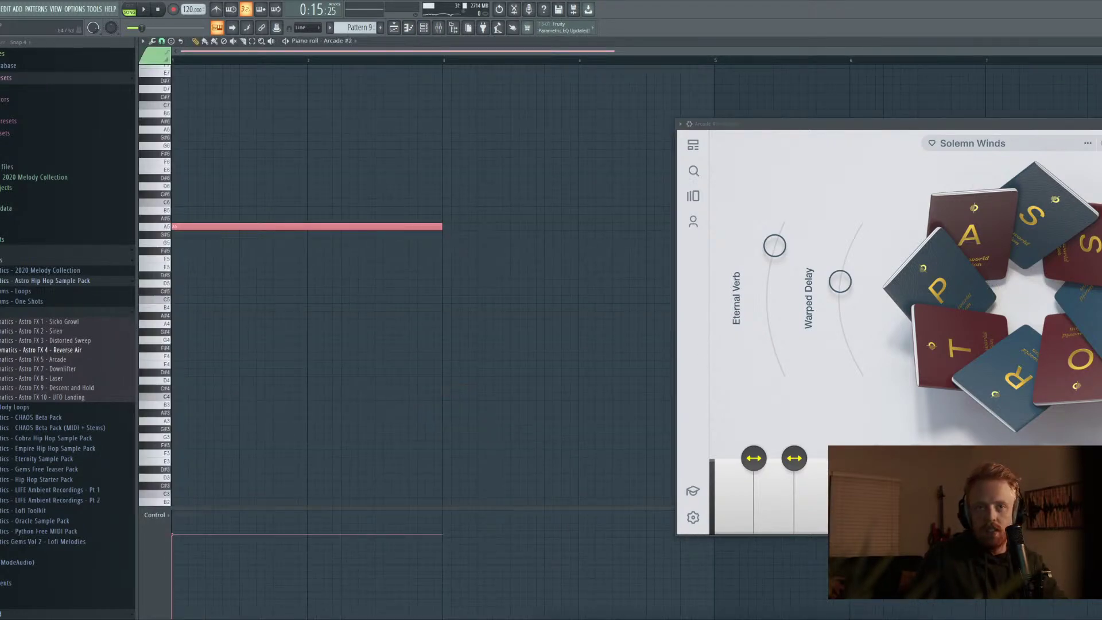
key("F7")
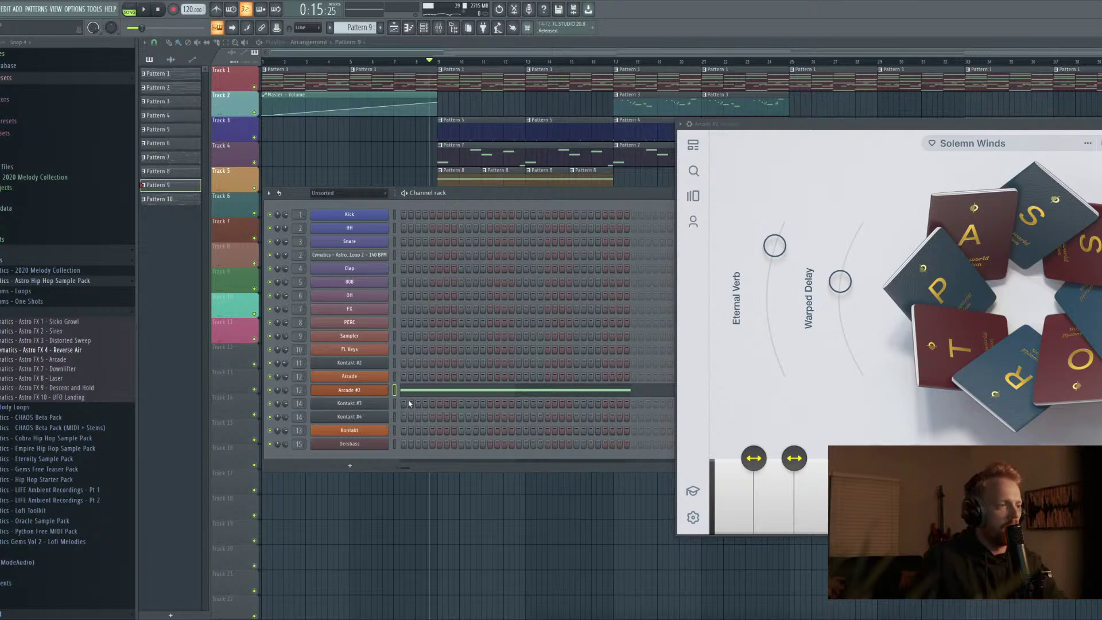
Adjust the octave of the Solemn Winds instrument in Arcade #2 and play Pattern 9 on its own
left_click(373, 390)
left_click(350, 390)
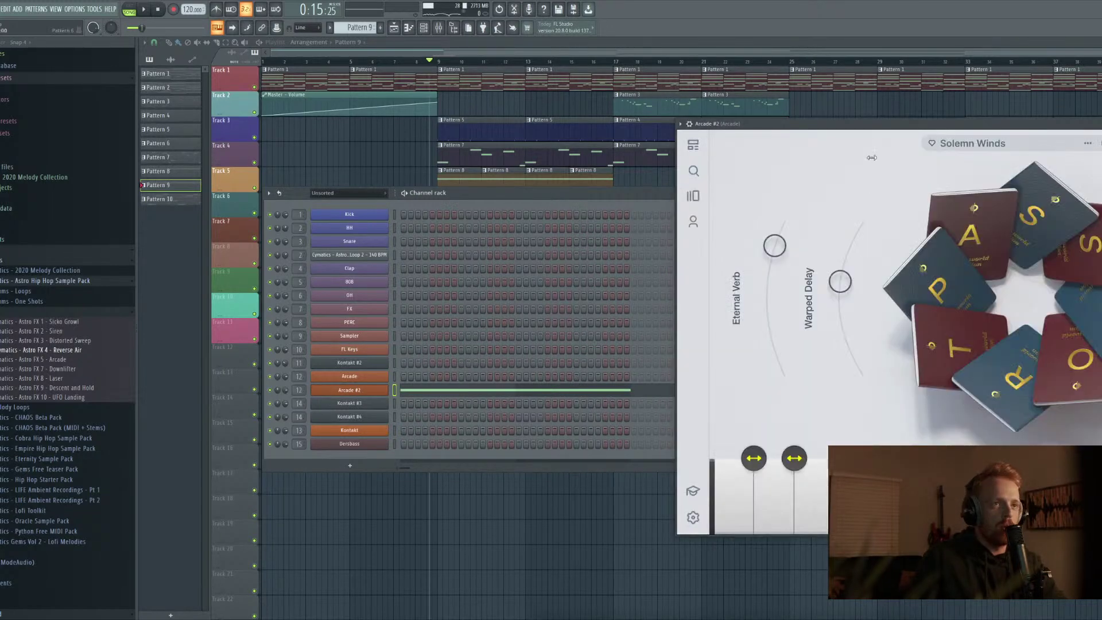
left_click_drag(865, 121, 566, 172)
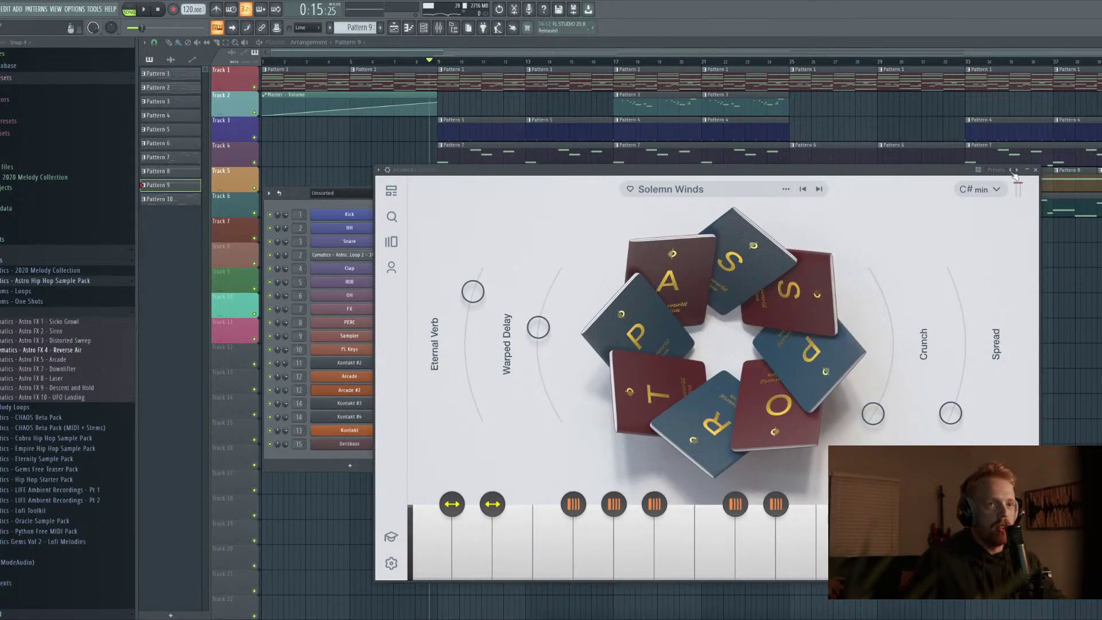
left_click(991, 190)
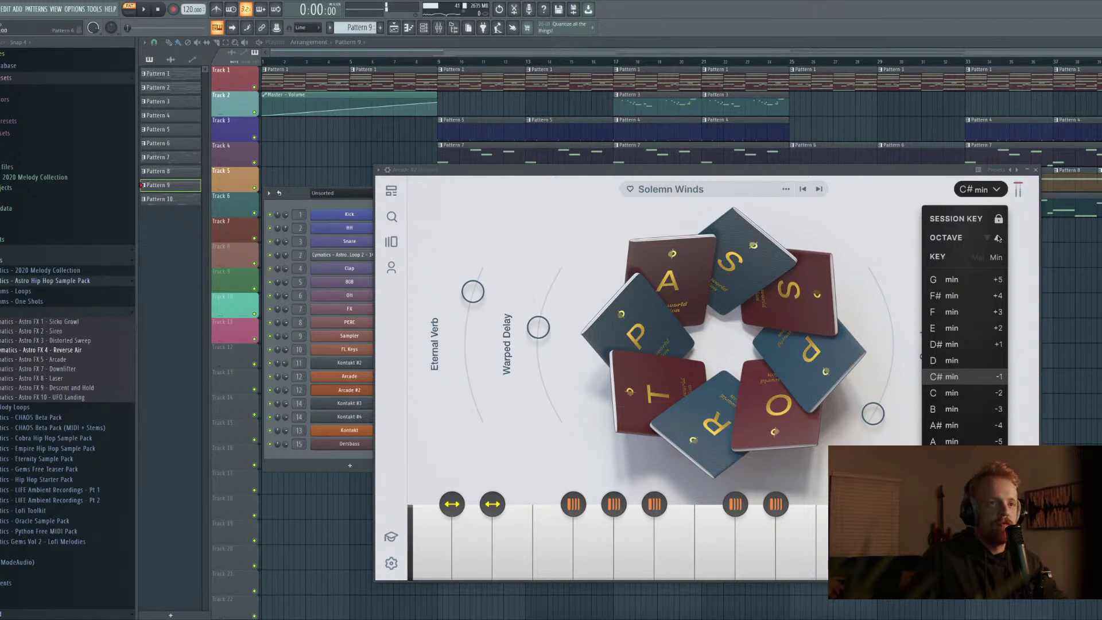
left_click(1036, 170)
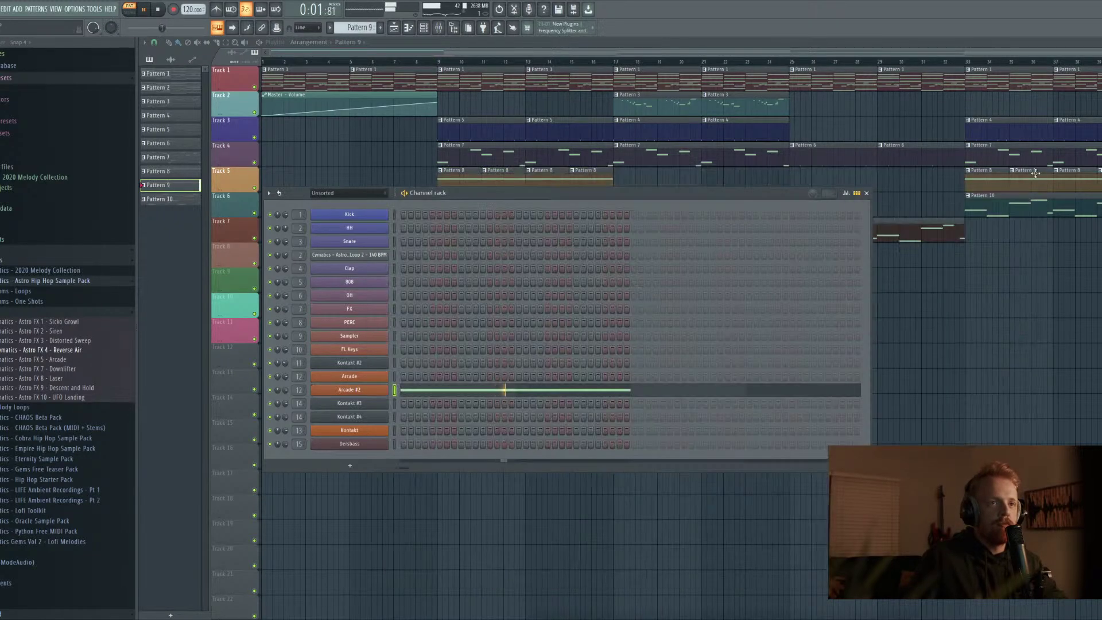
key("space")
Place a Pattern 9 clip on Track 5 at bar 17 and delete the Track 2 pattern clips at bars 17 and 21
key("F6")
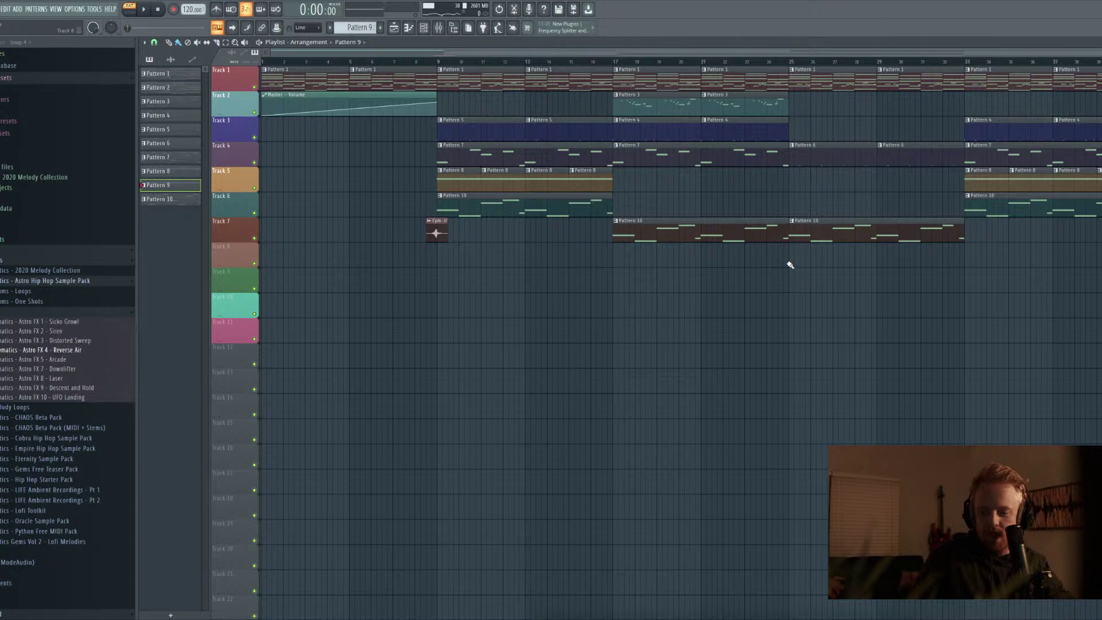
left_click_drag(665, 277, 659, 199)
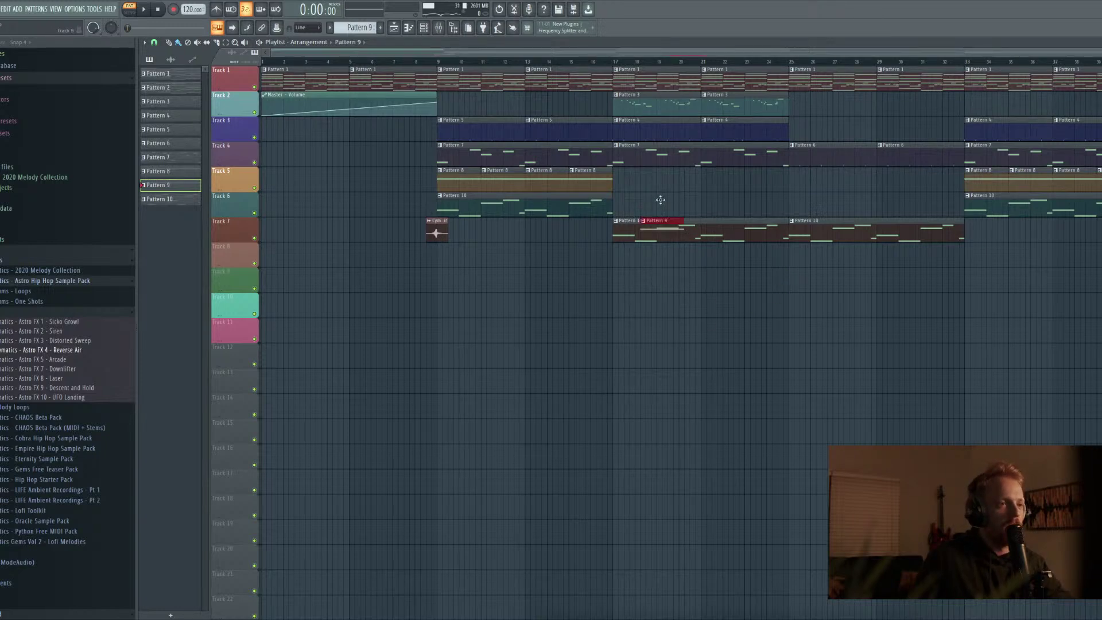
right_click(746, 105)
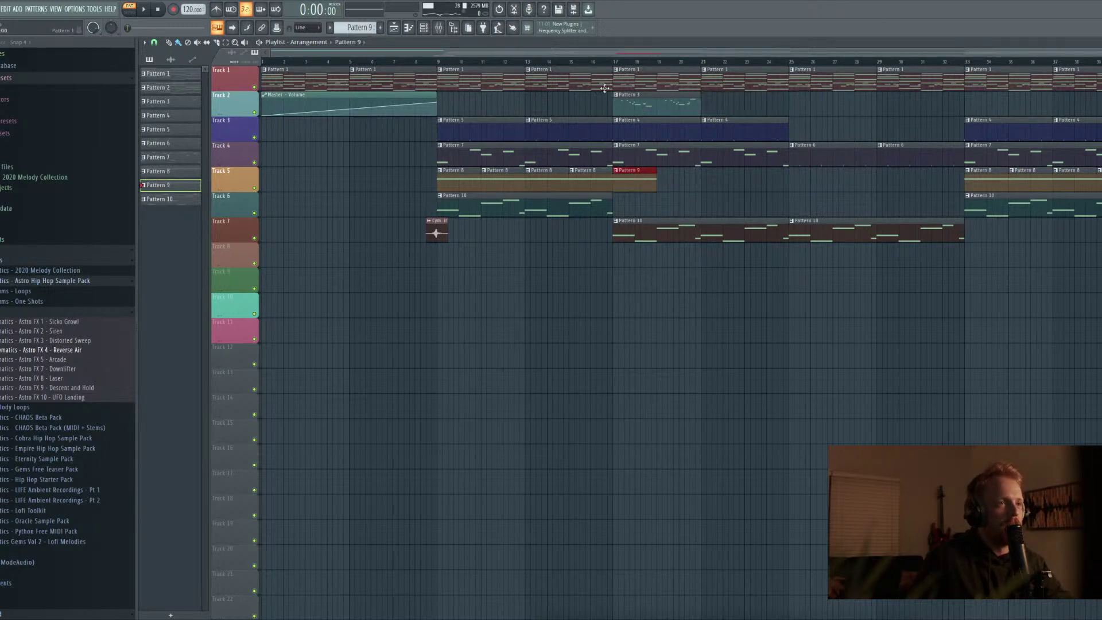
right_click(617, 103)
Play from bar 17 and add three more Pattern 9 clips back to back on Track 5, filling it up to bar 25
left_click(618, 61)
key("space")
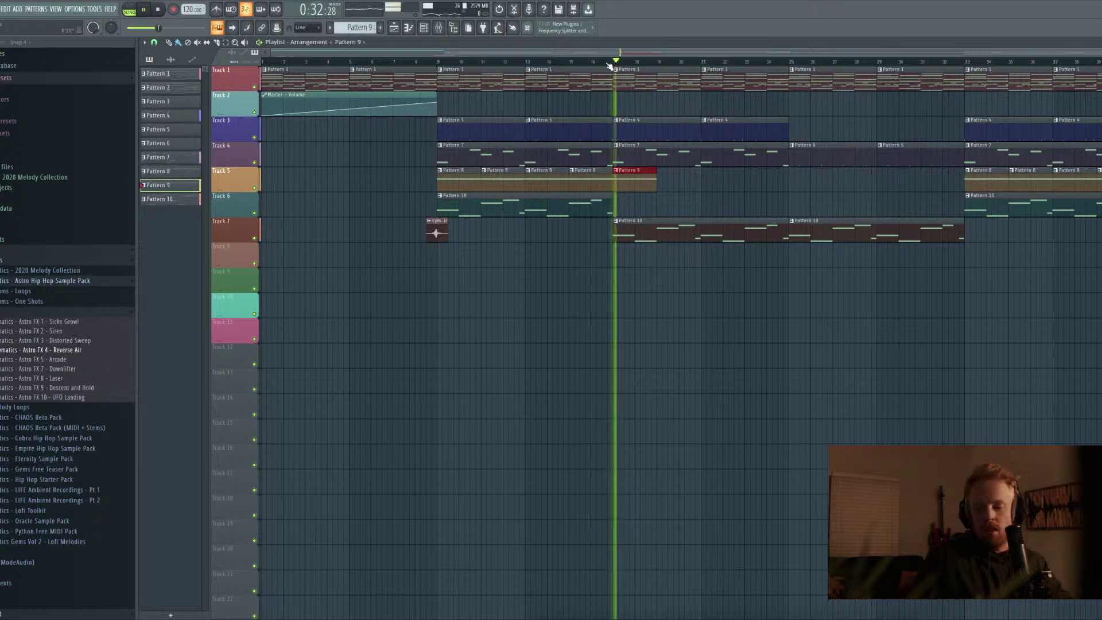
left_click(665, 184)
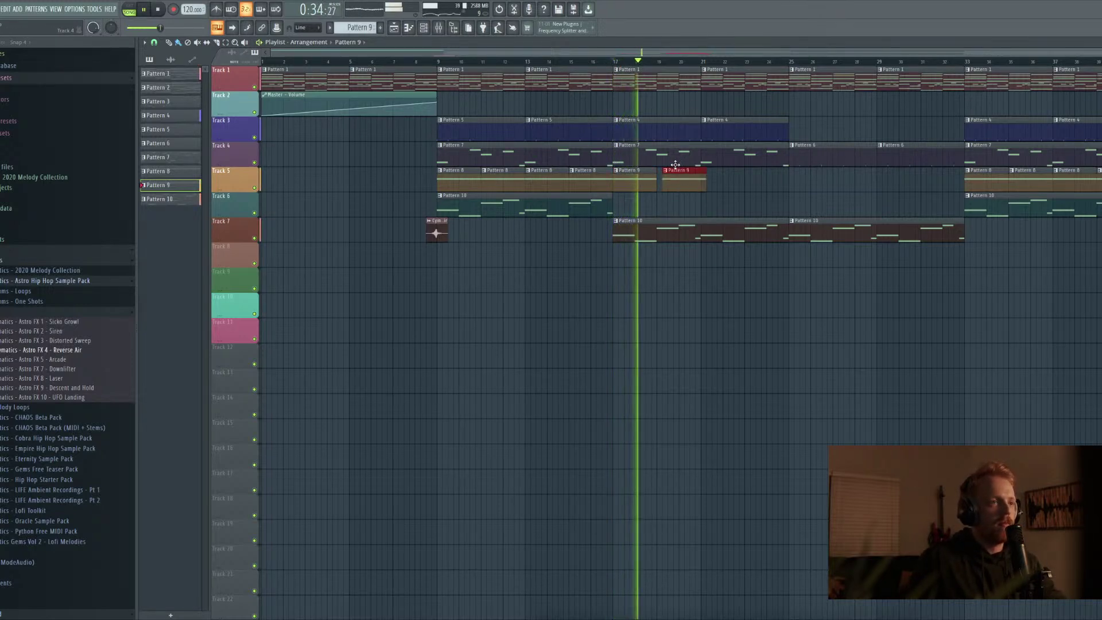
left_click(705, 183)
left_click(765, 202)
left_click_drag(764, 202, 746, 175)
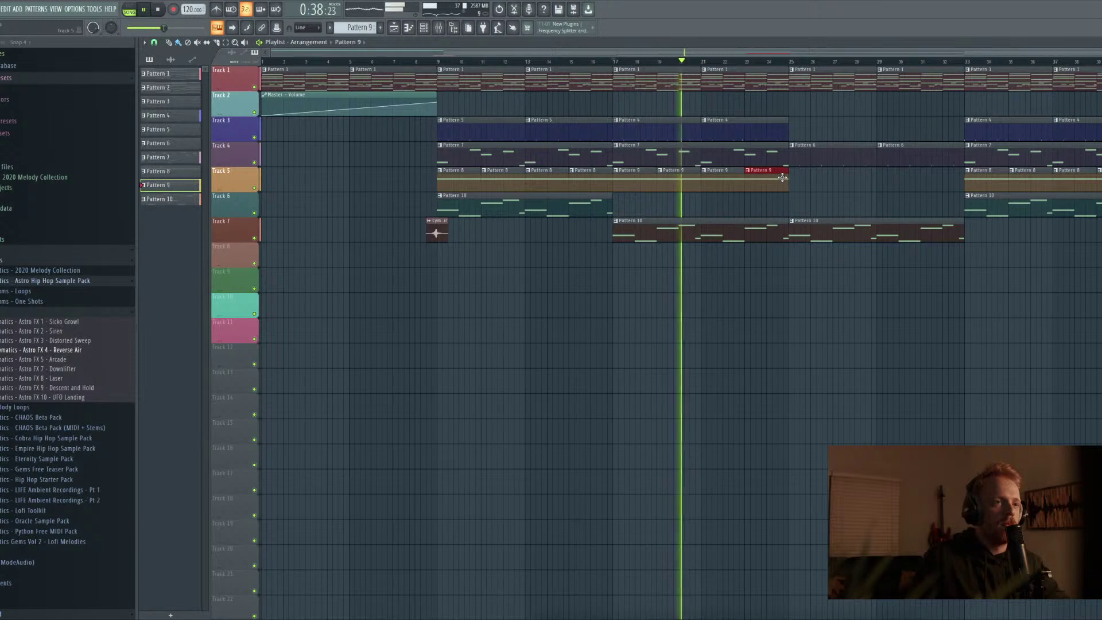
Lower the volume of the Arcade mixer track slightly while the arrangement plays
key("F9")
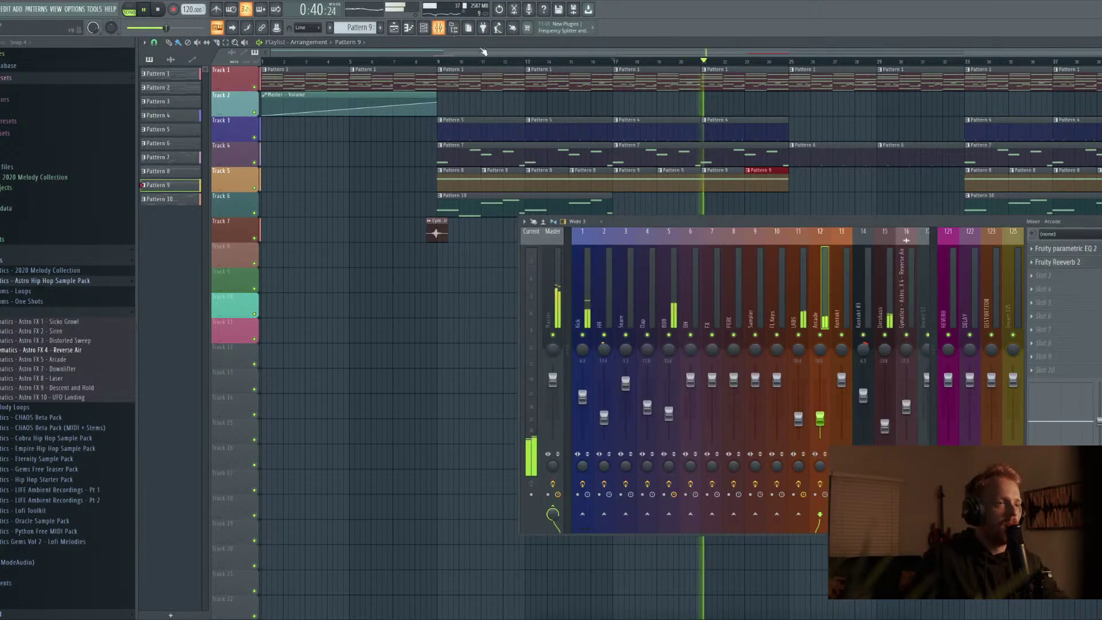
scroll(818, 420, "down", 2)
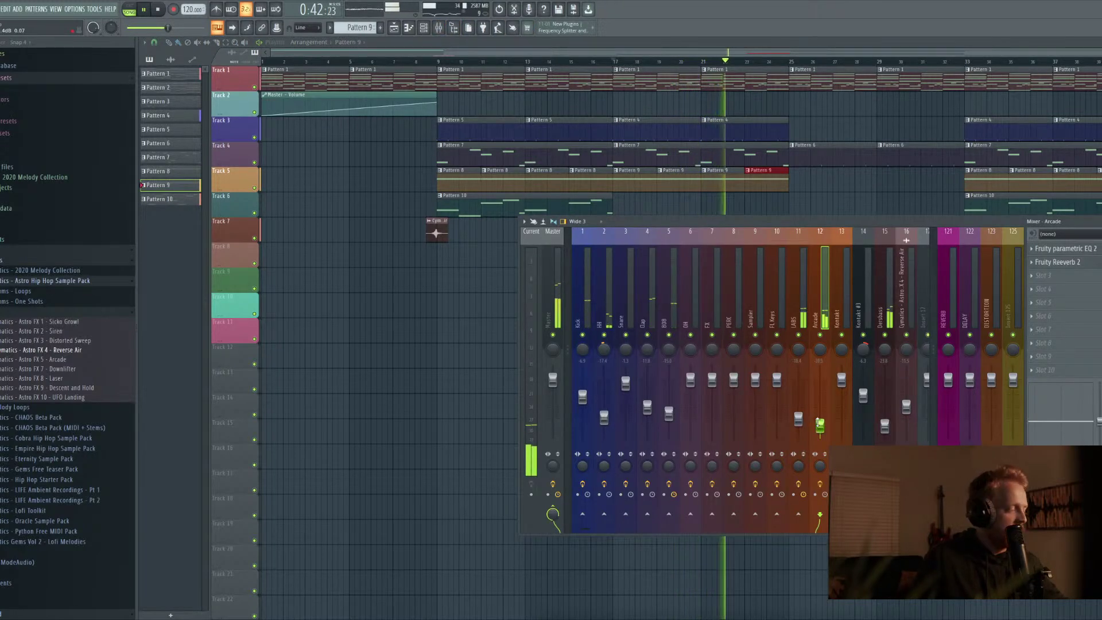
scroll(818, 421, "down", 2)
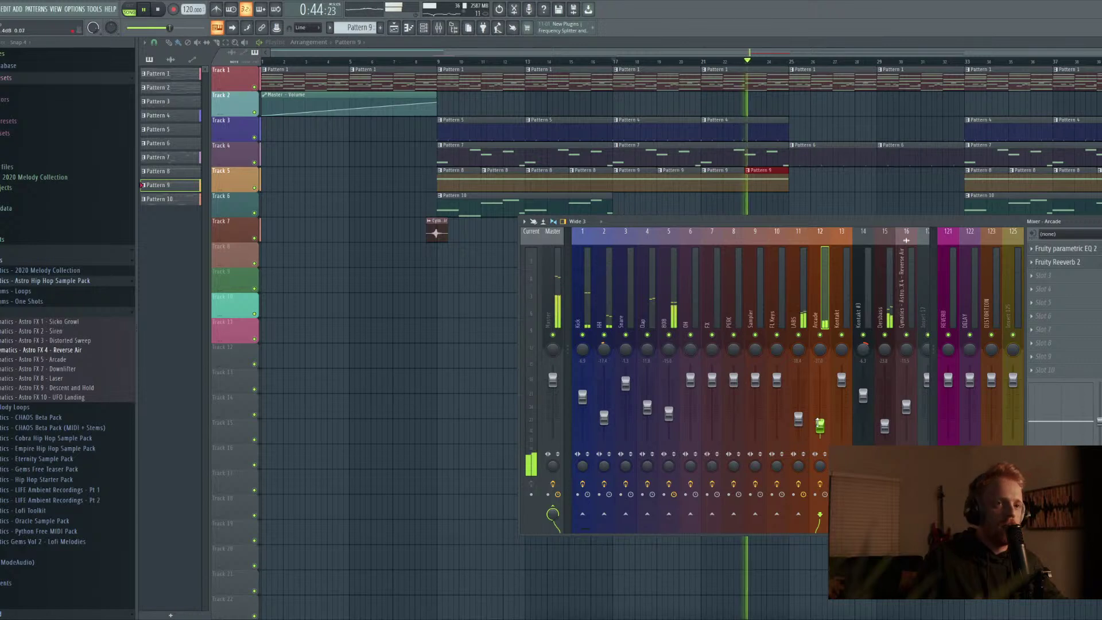
key("F9")
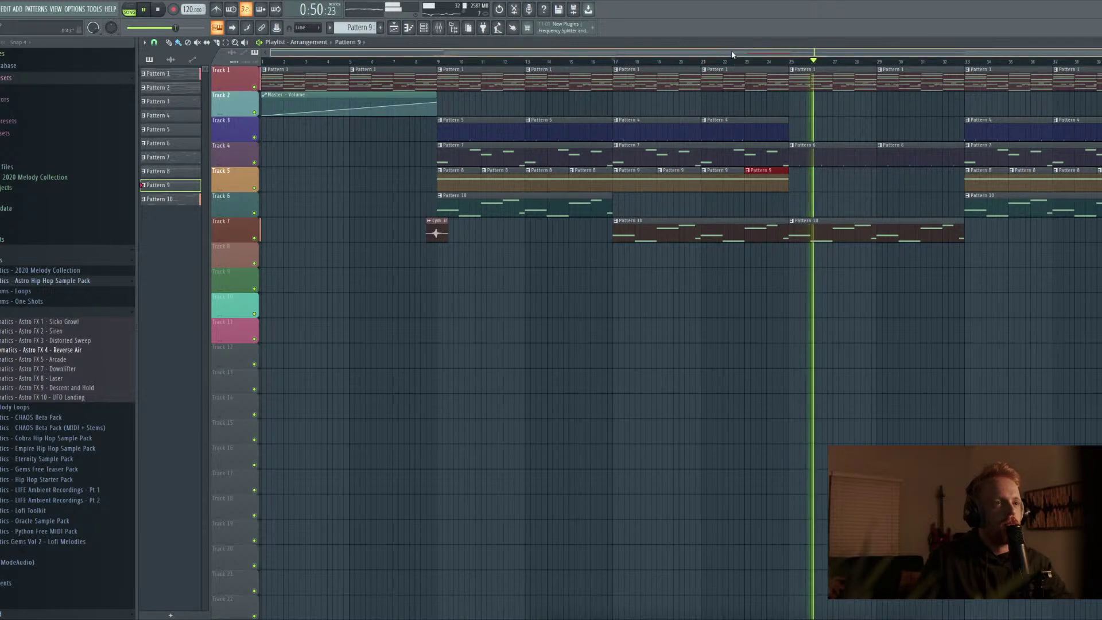
Replace the Track 7 Pattern 10 clip at bar 25 with a Pattern 7 clip on Track 6 and play from there
scroll(861, 94, "right", 4)
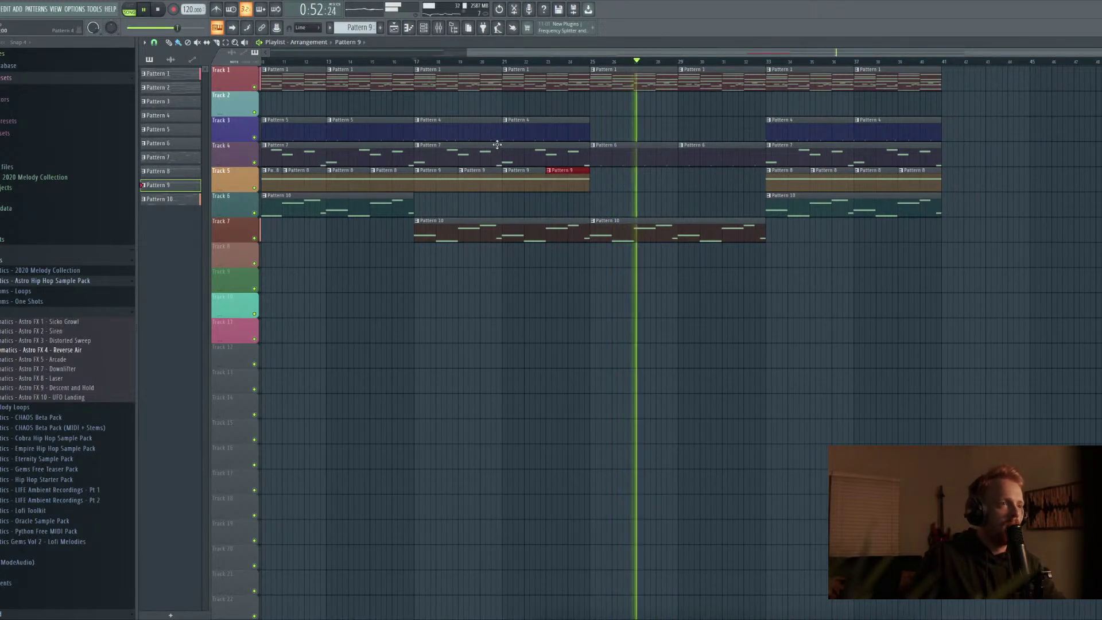
key("space")
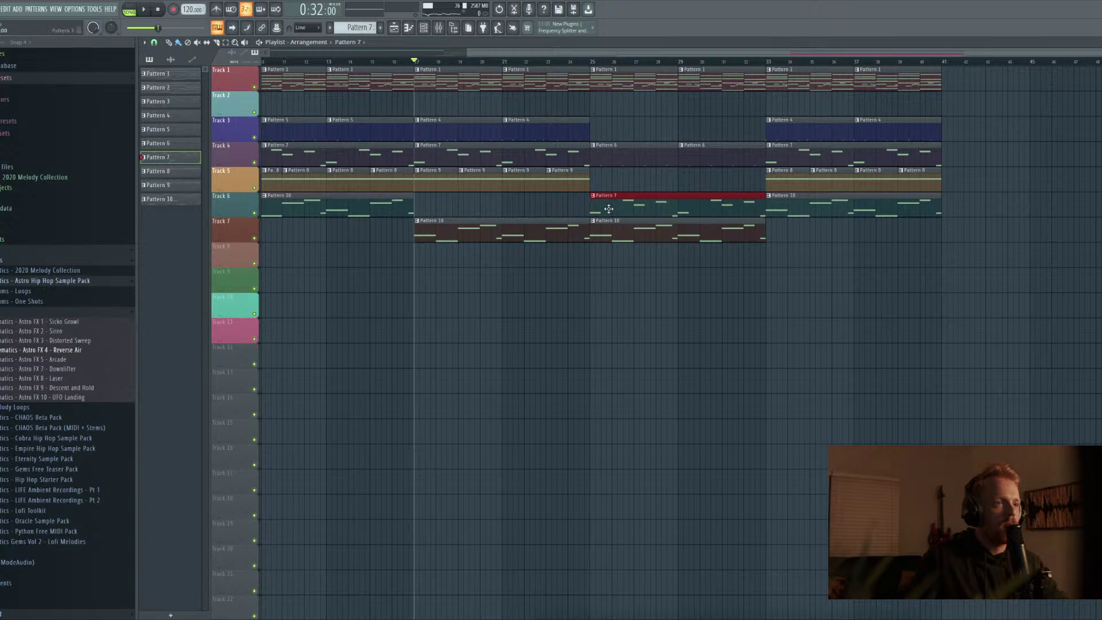
key("ctrl+z")
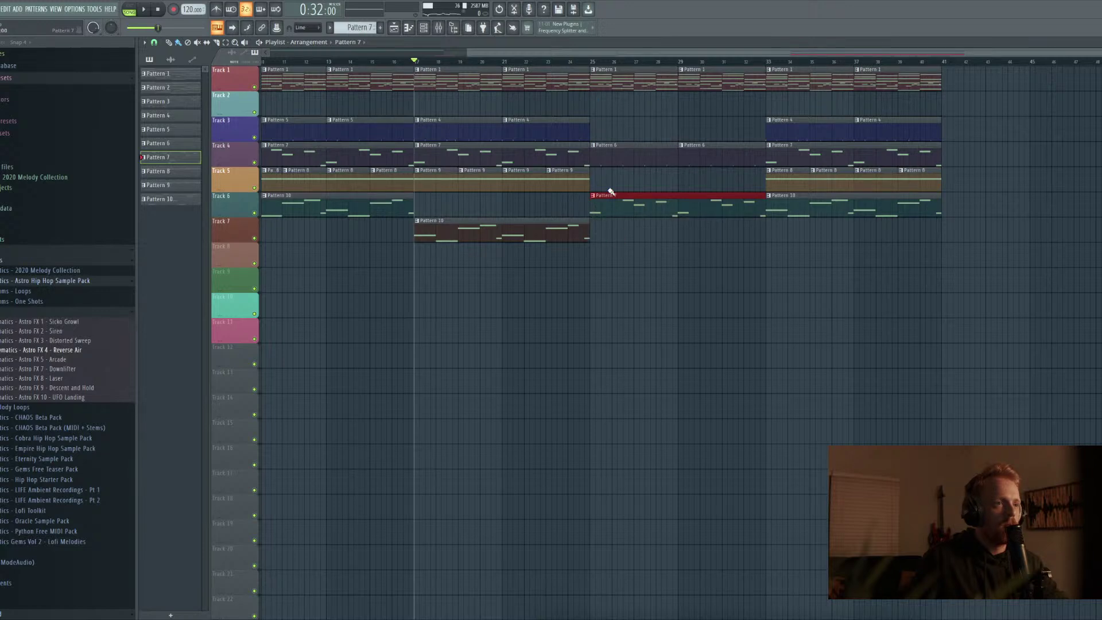
left_click(585, 62)
key("space")
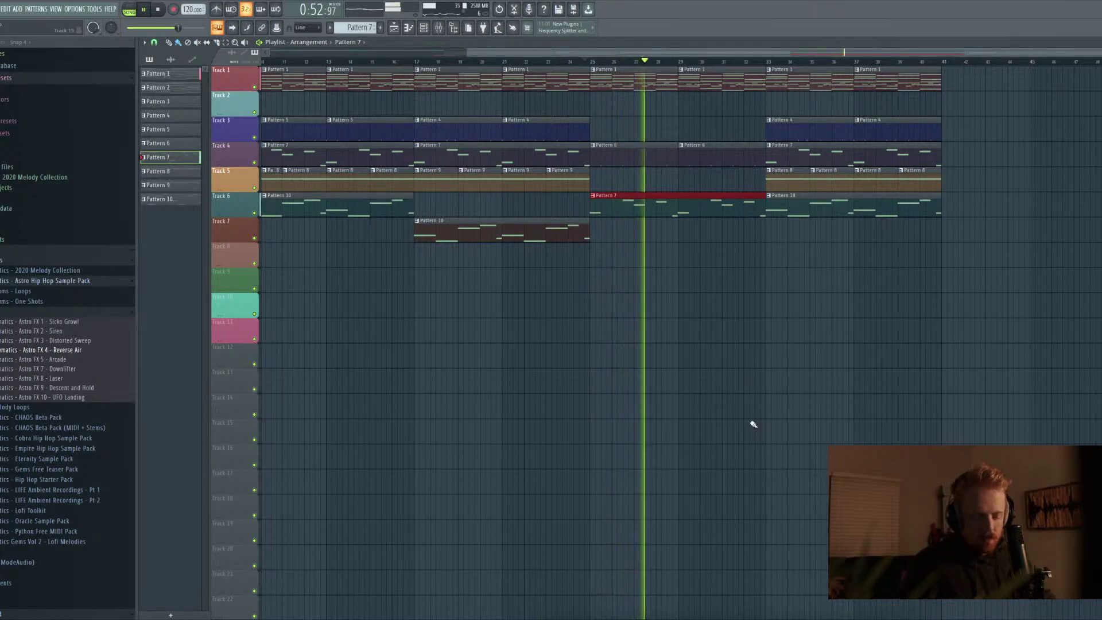
On the master mixer track, move DAW Cassette down one slot and load Maximus in the freed slot 3
key("F9")
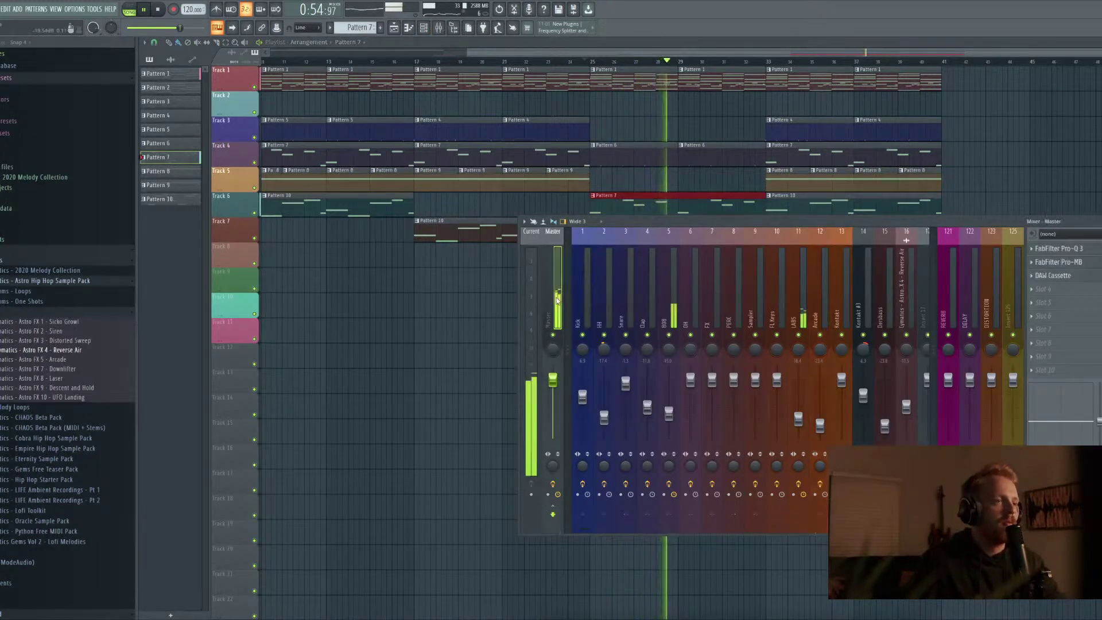
left_click_drag(1053, 275, 1057, 291)
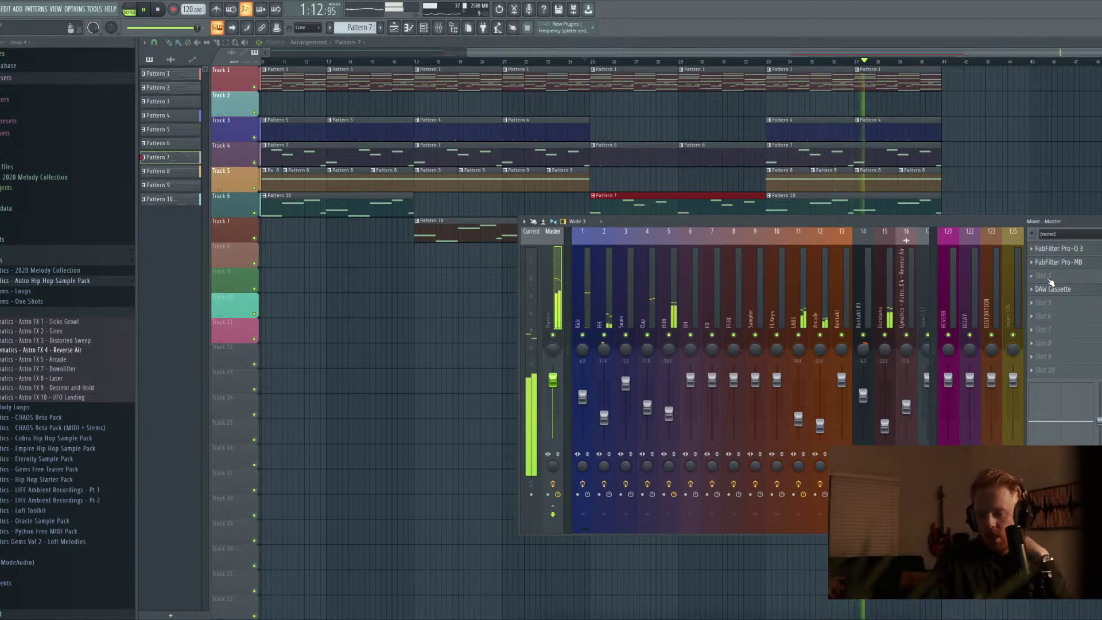
left_click(1044, 278)
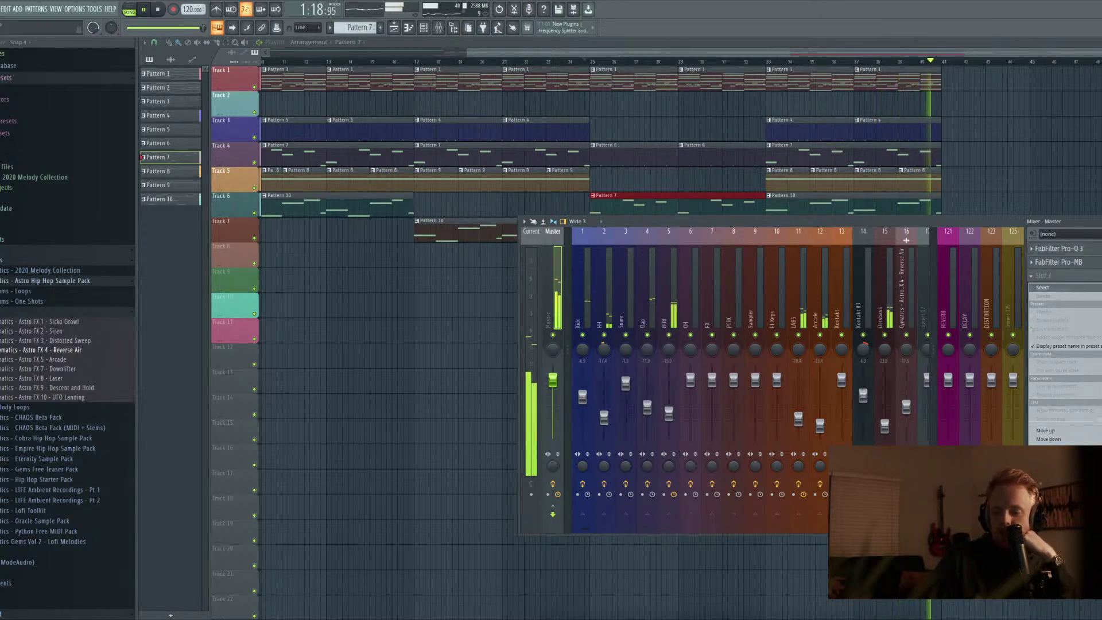
key("space")
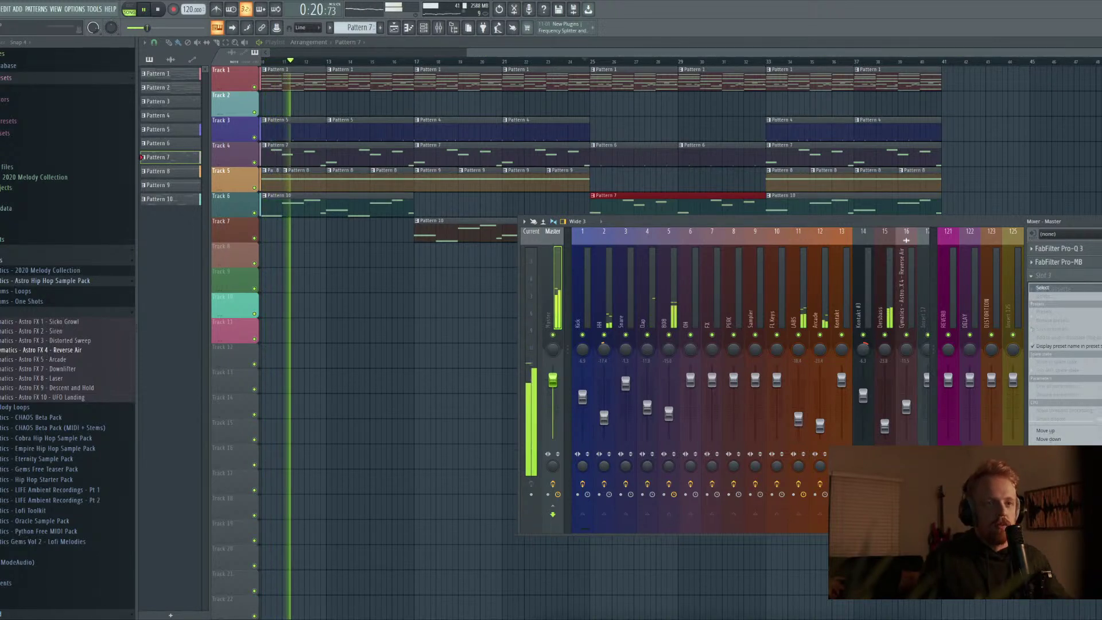
left_click(882, 263)
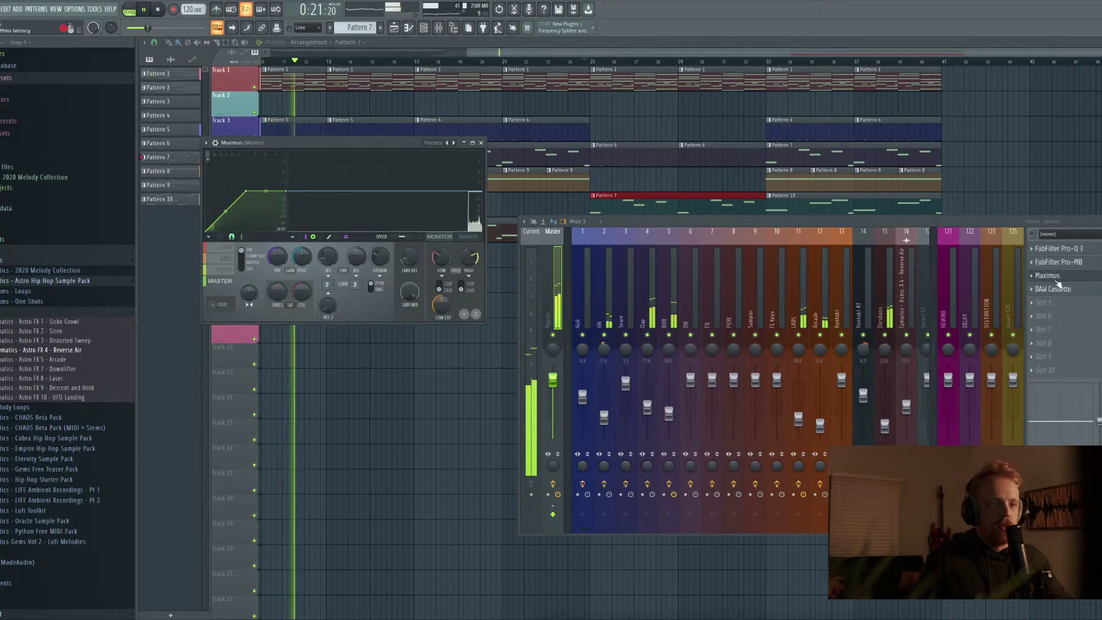
Load the Clear master preset in Maximus and close the plugin window
left_click(206, 143)
mouse_move(228, 179)
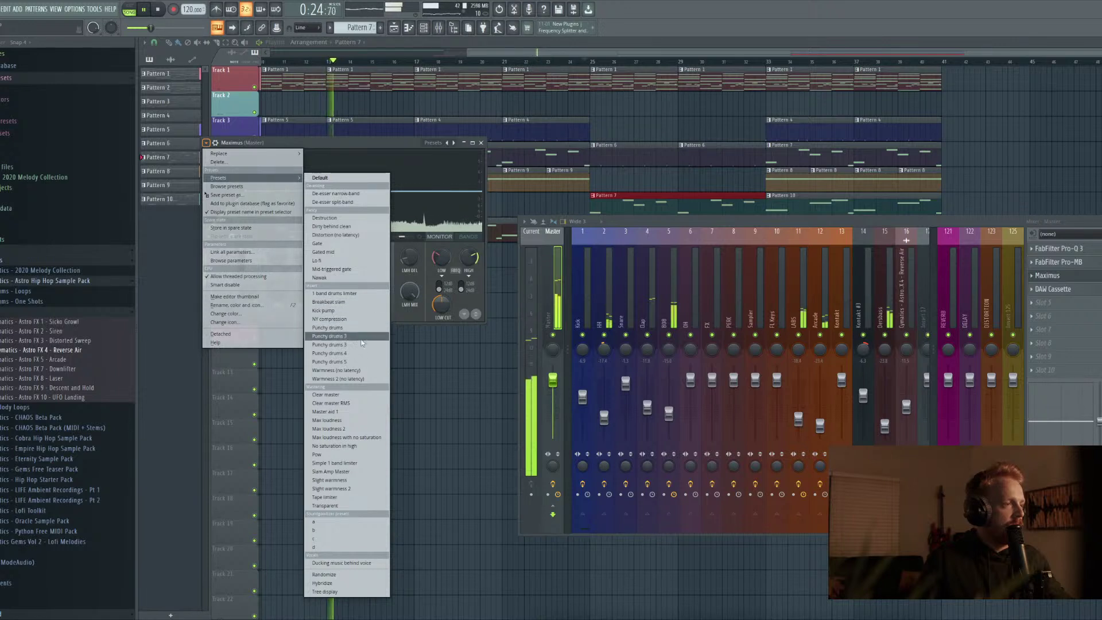
left_click(386, 396)
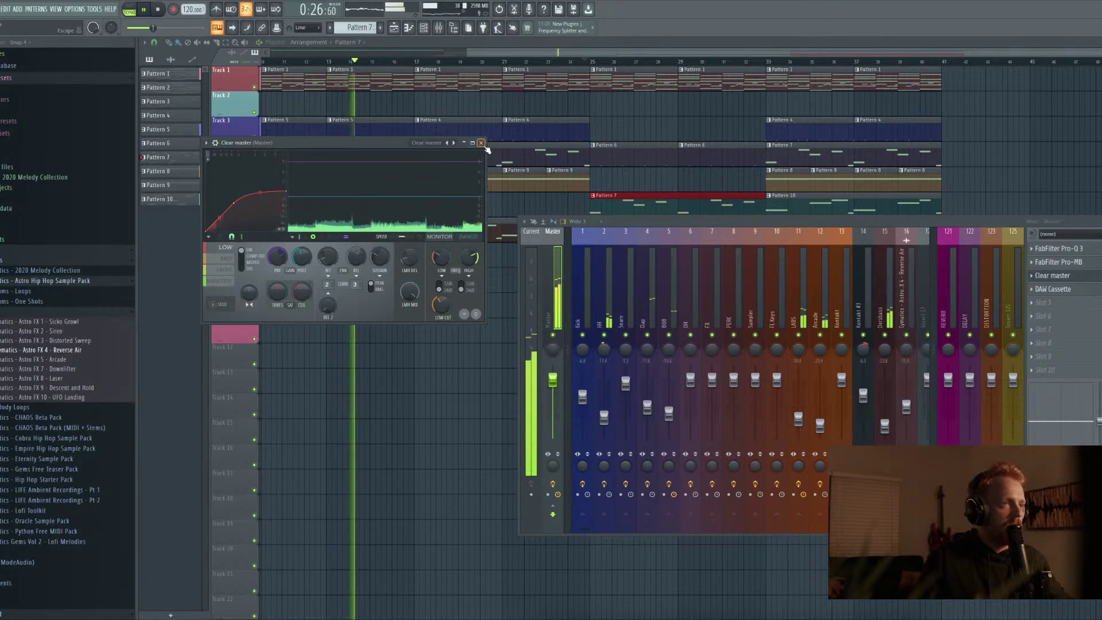
left_click(481, 143)
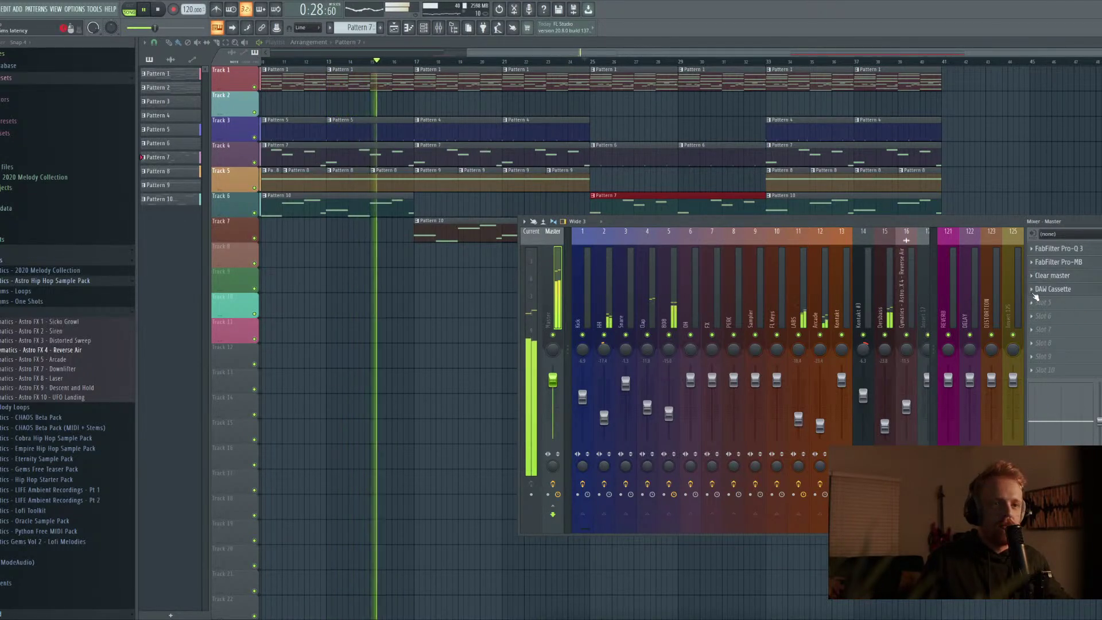
Delete the DAW Cassette effect from the master mixer track
left_click(1031, 289)
left_click(1043, 310)
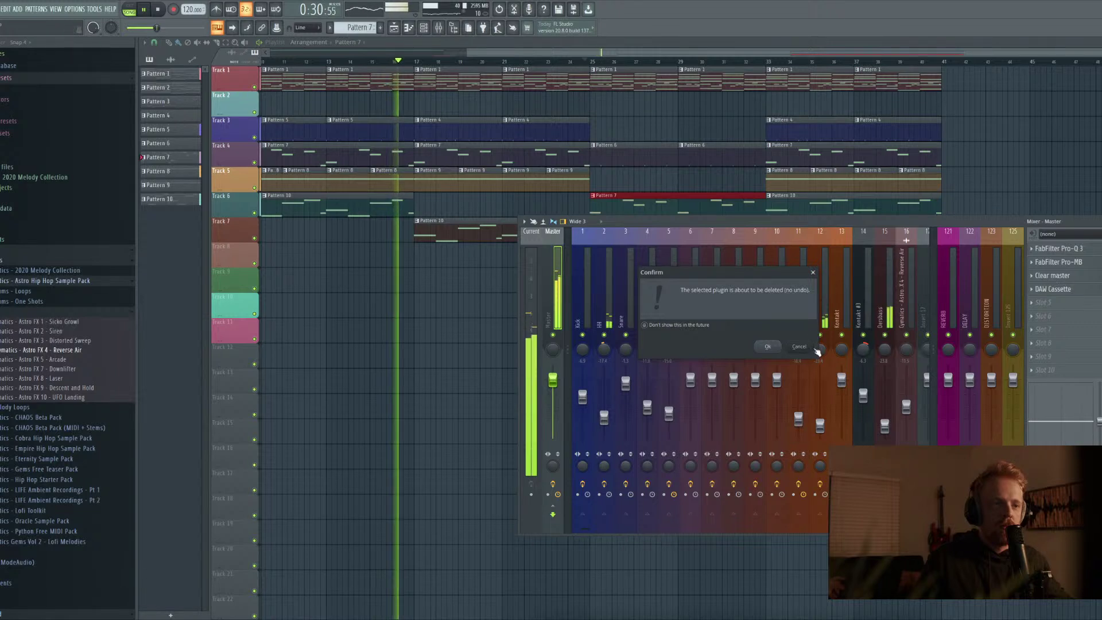
left_click(766, 344)
Lower the output level of FabFilter Pro-MB on the master track slightly and close its window
left_click(1056, 262)
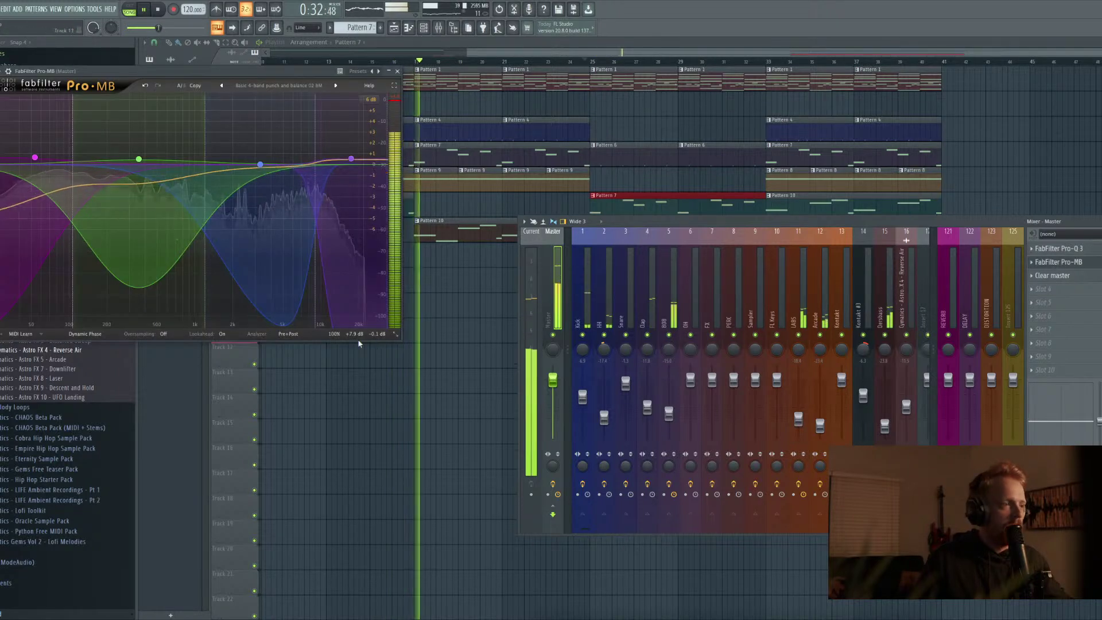
left_click_drag(339, 303, 339, 313)
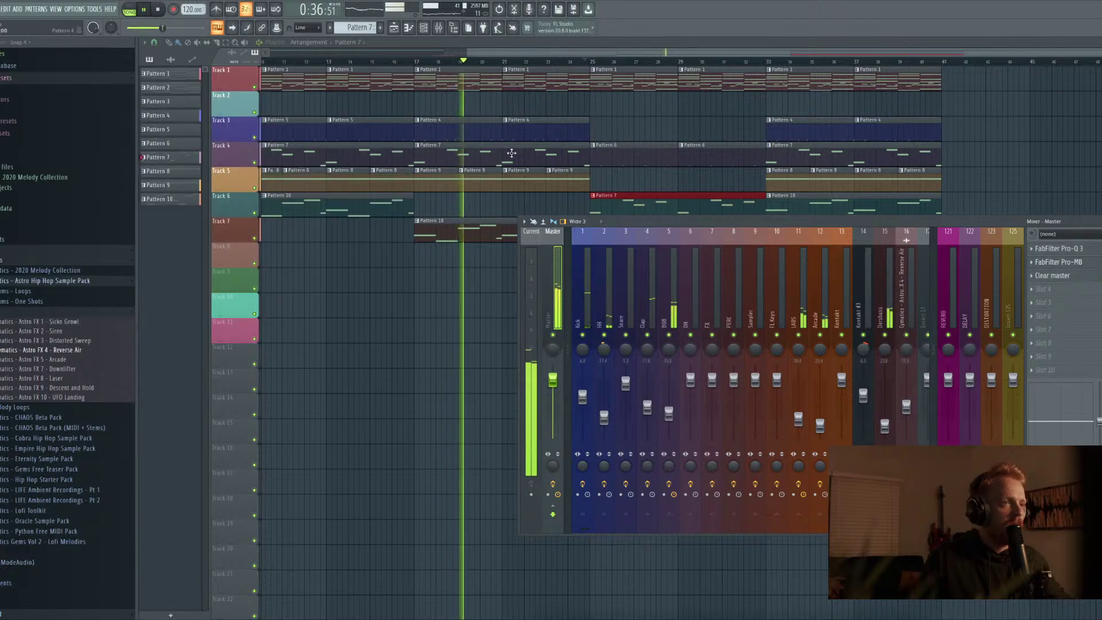
key("Escape")
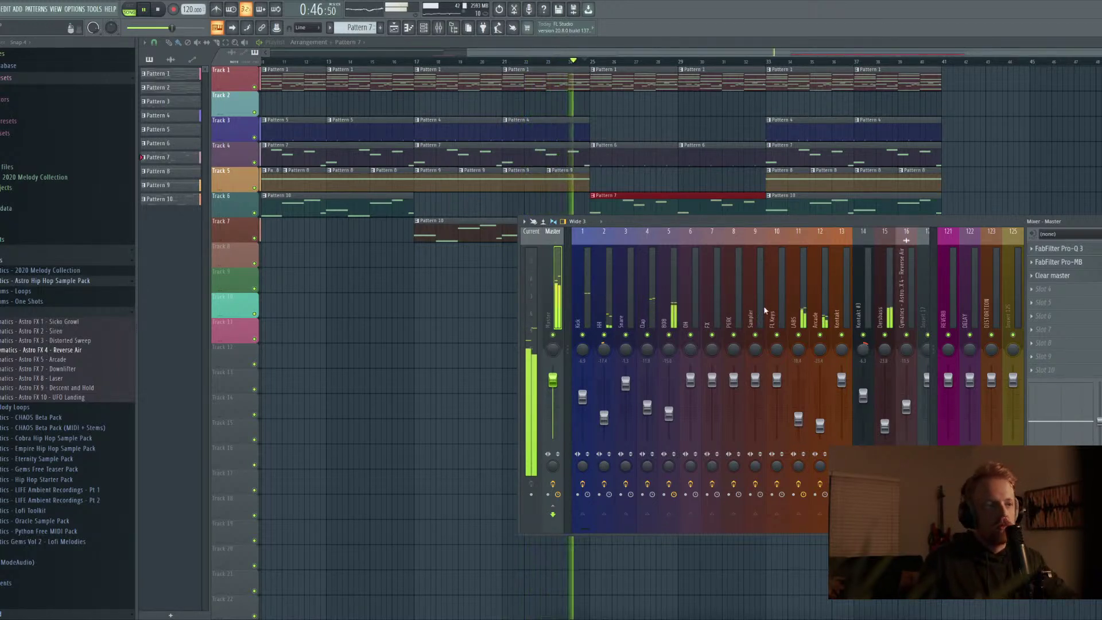
Select the Dersbass mixer track, close the mixer and play the arrangement from around bar 33
left_click(876, 303)
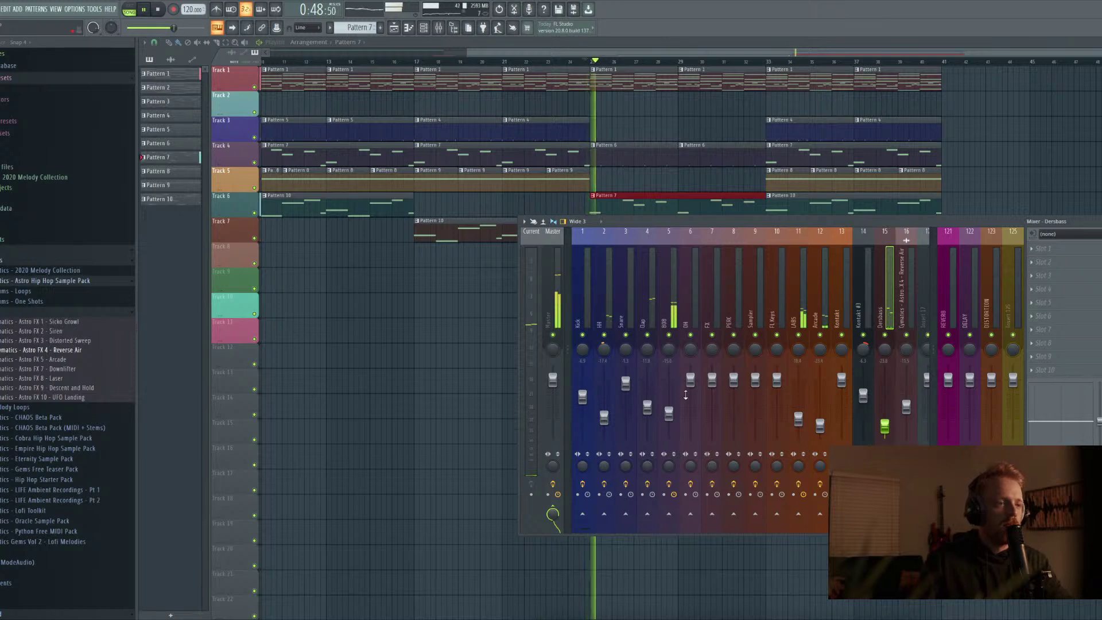
key("space")
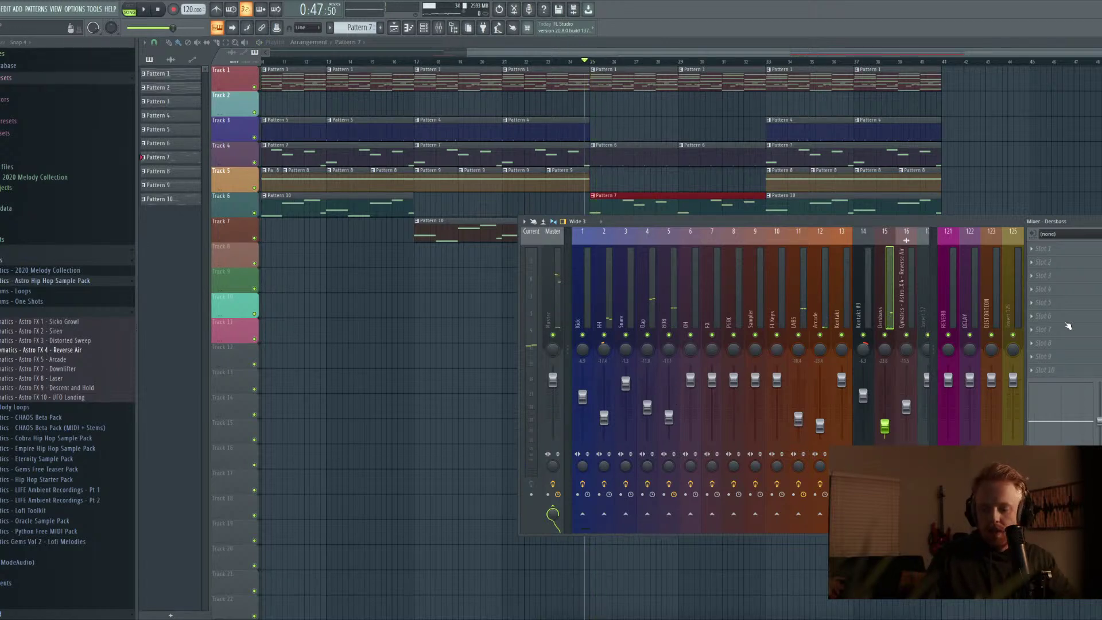
key("F9")
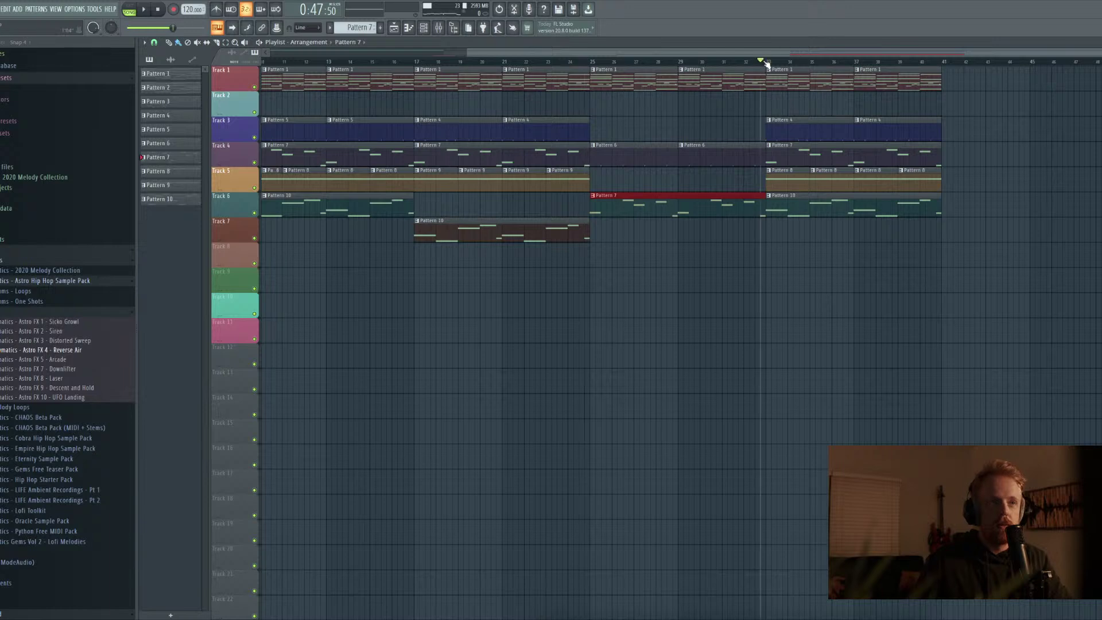
key("space")
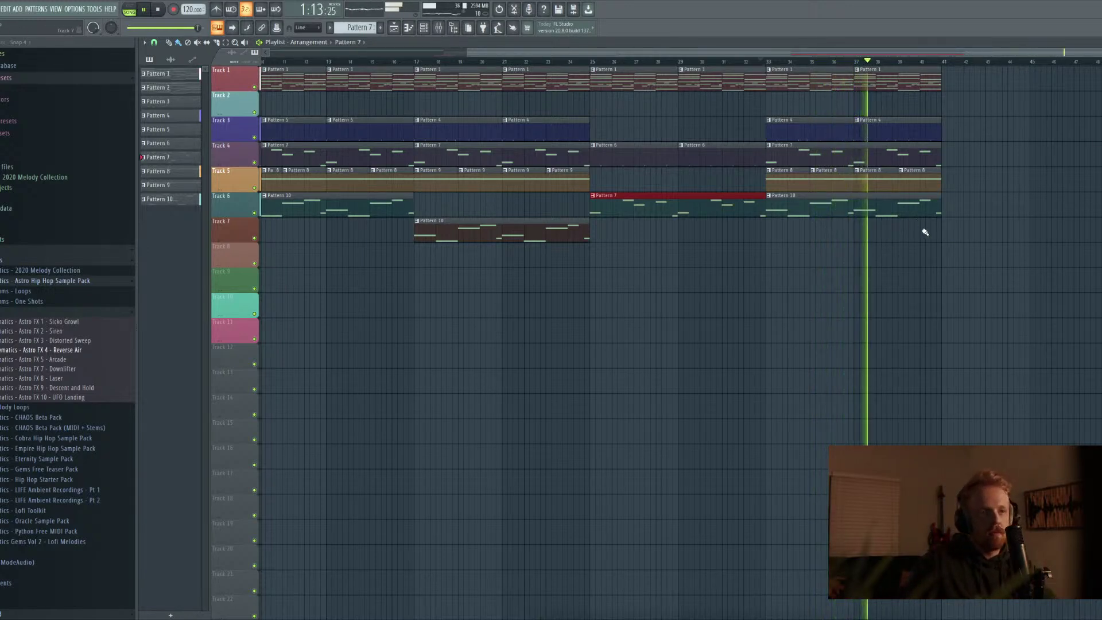
Copy the clips from bars 17 to 25 to bar 41 and move the copied Pattern 10 clip from Track 7 to Track 6
left_click_drag(575, 292, 435, 66)
left_click_drag(485, 90, 969, 70)
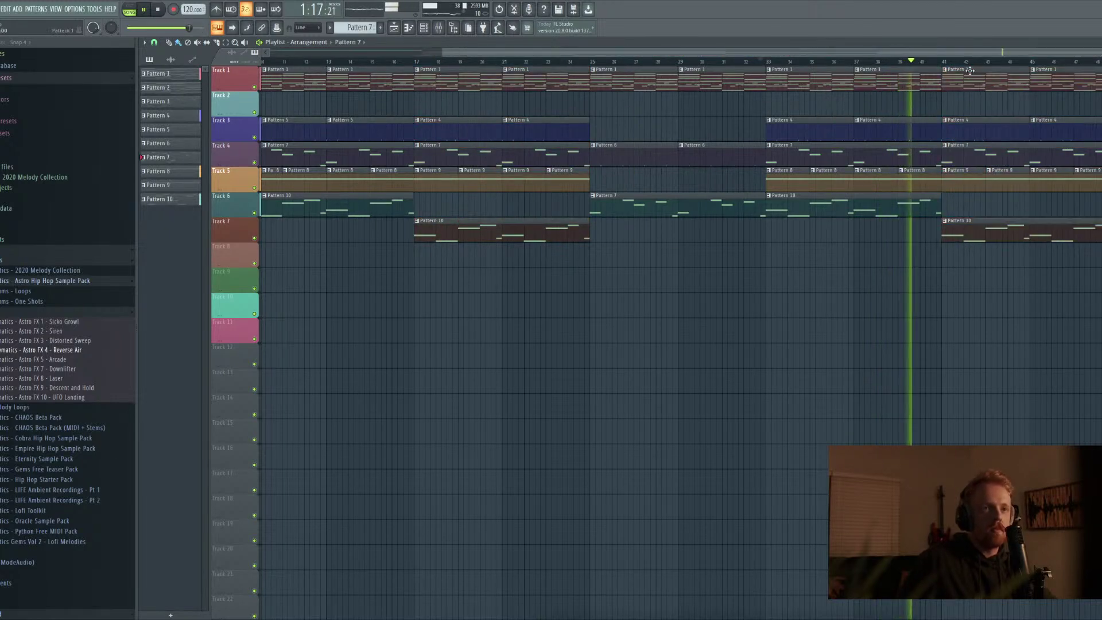
left_click_drag(865, 53, 891, 52)
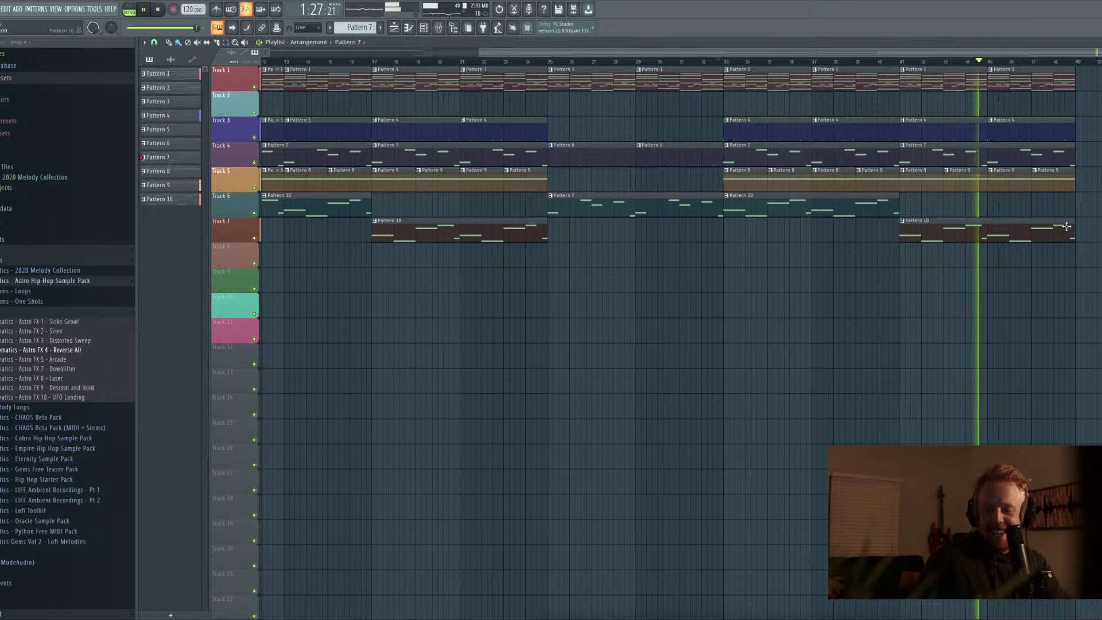
left_click_drag(1035, 283, 932, 206)
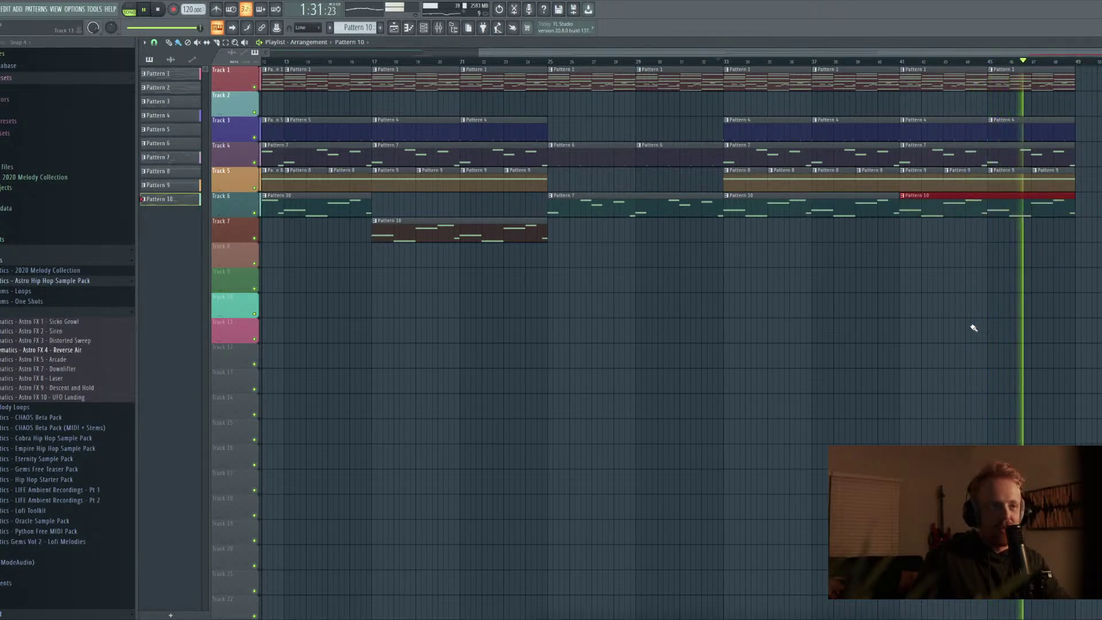
Copy the Pattern 1, Pattern 6 and Pattern 7 clips from bars 25 to 33 and paste them at bar 49
left_click_drag(714, 269, 597, 82)
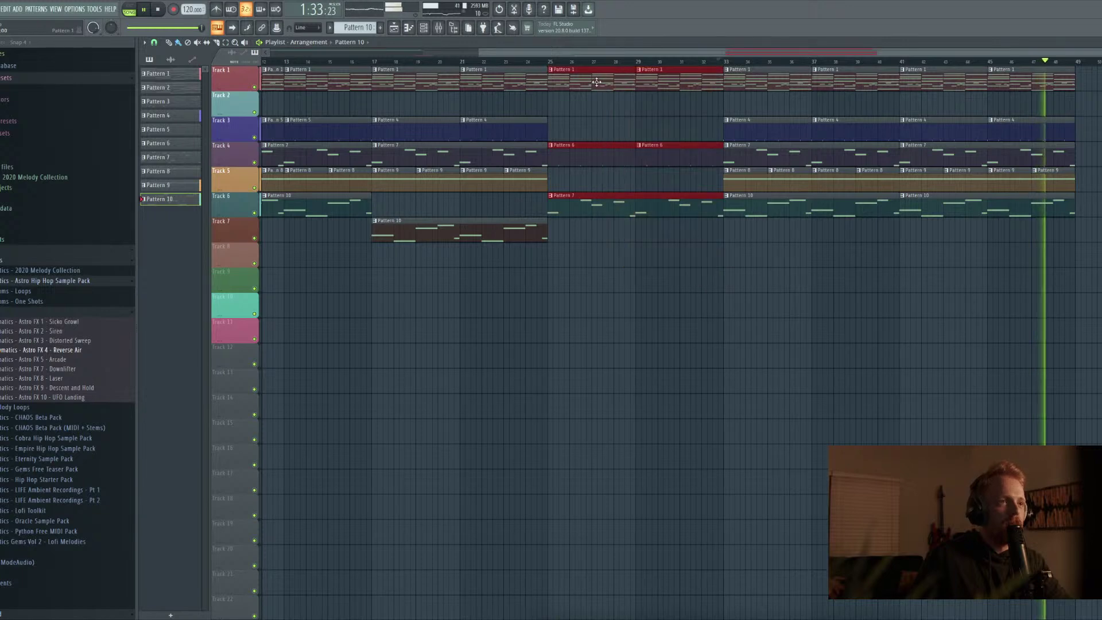
key("ctrl+c")
key("ctrl+v")
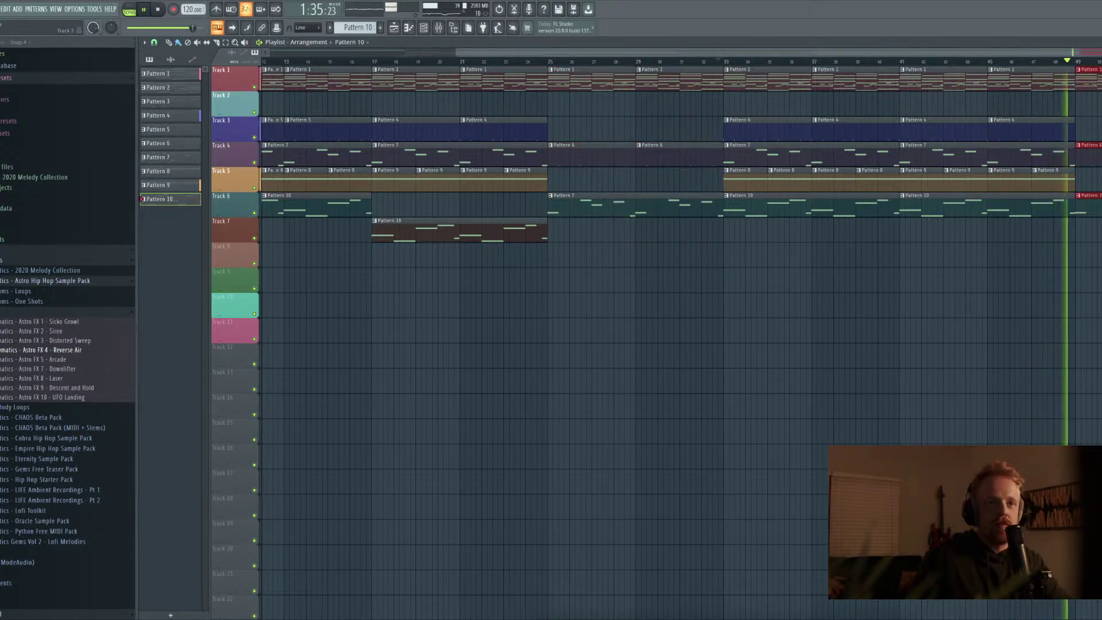
left_click_drag(873, 52, 1045, 52)
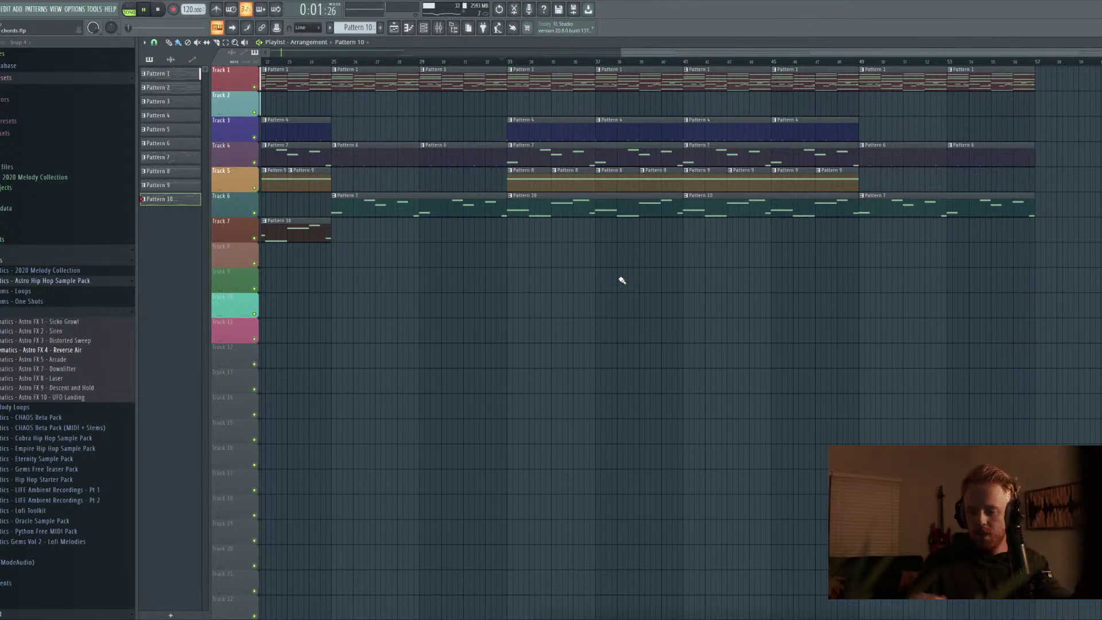
Play the arrangement from bar 9 and check the track levels in the mixer
left_click_drag(650, 53, 593, 52)
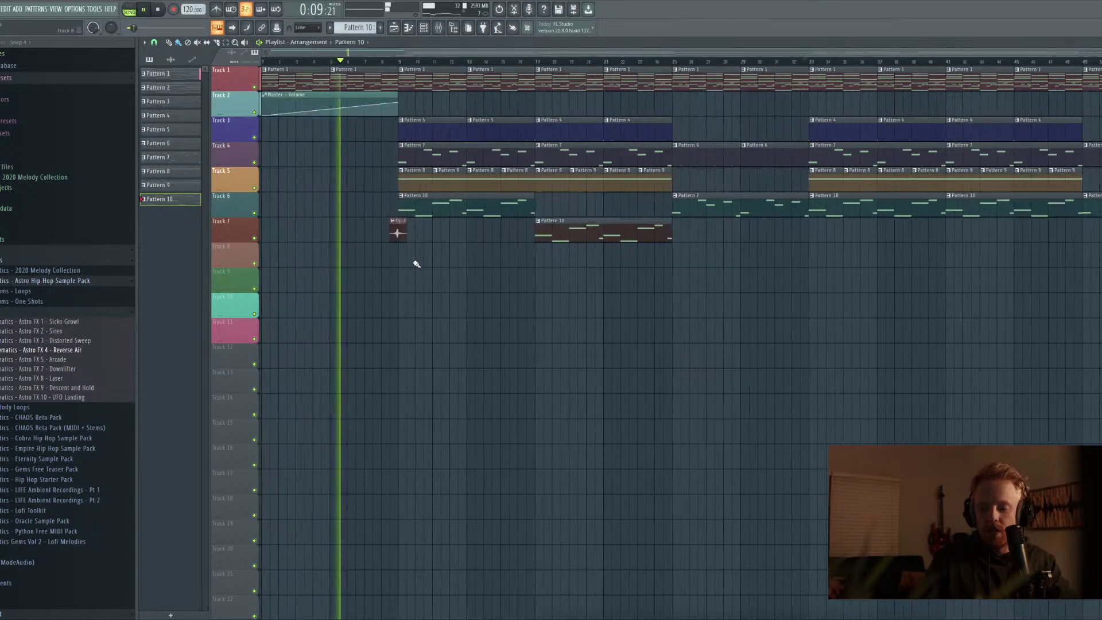
left_click(401, 61)
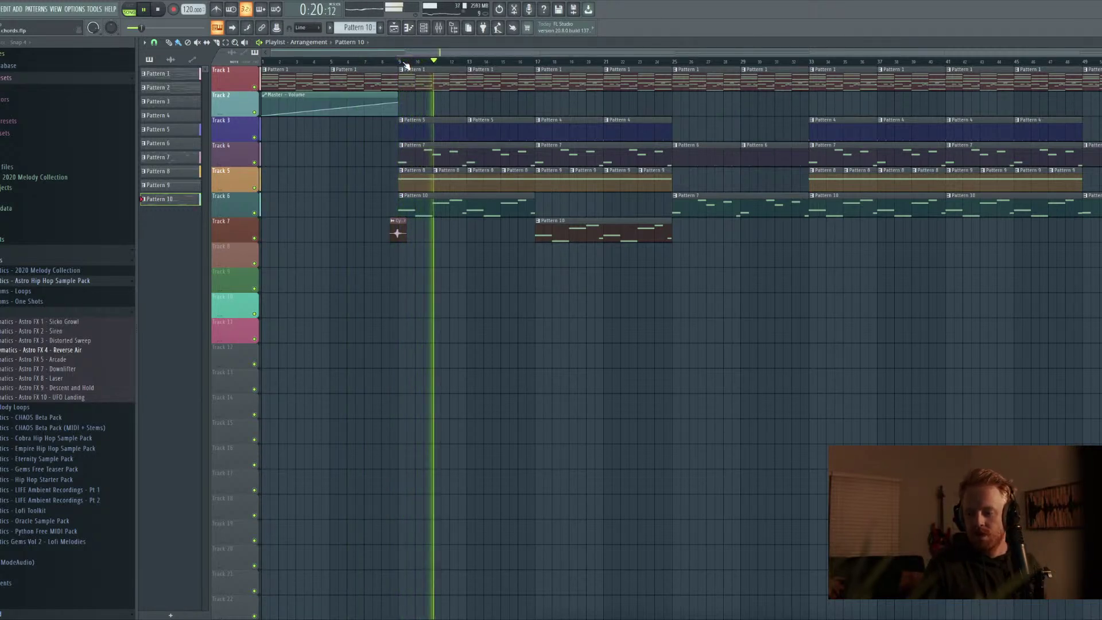
left_click(438, 28)
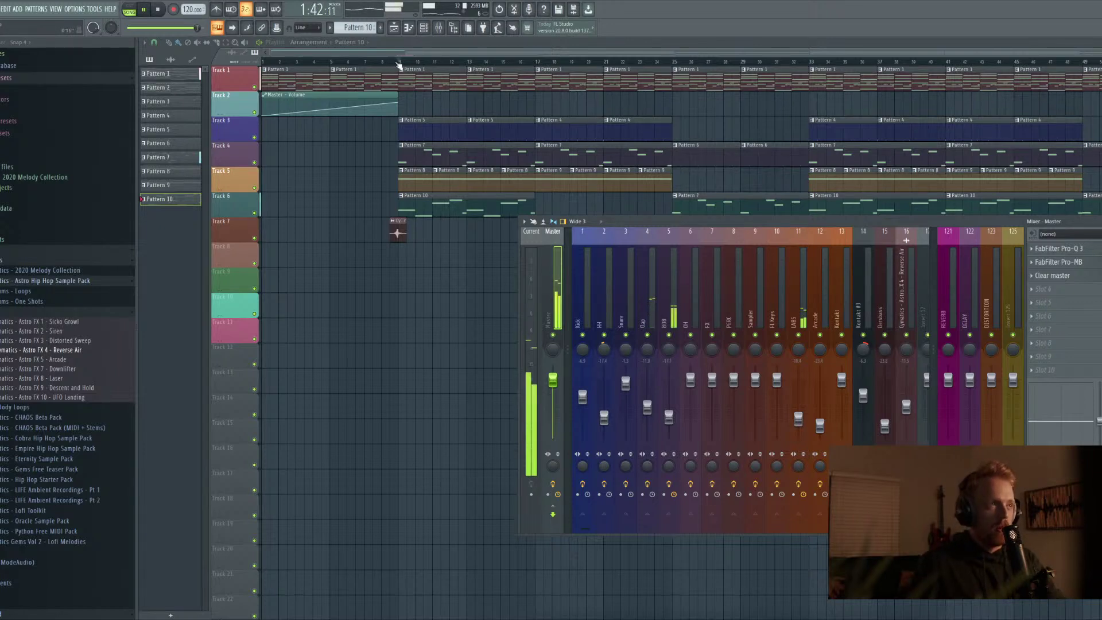
Select the time range from bar 9 to bar 33 and play it from its start
left_click_drag(402, 63, 792, 65)
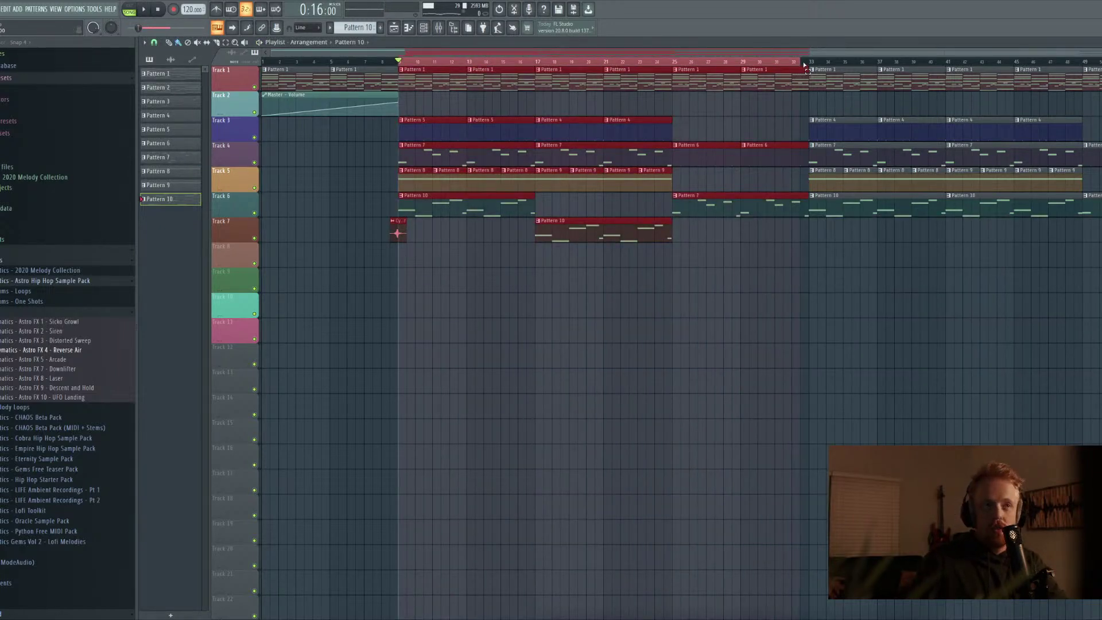
key("space")
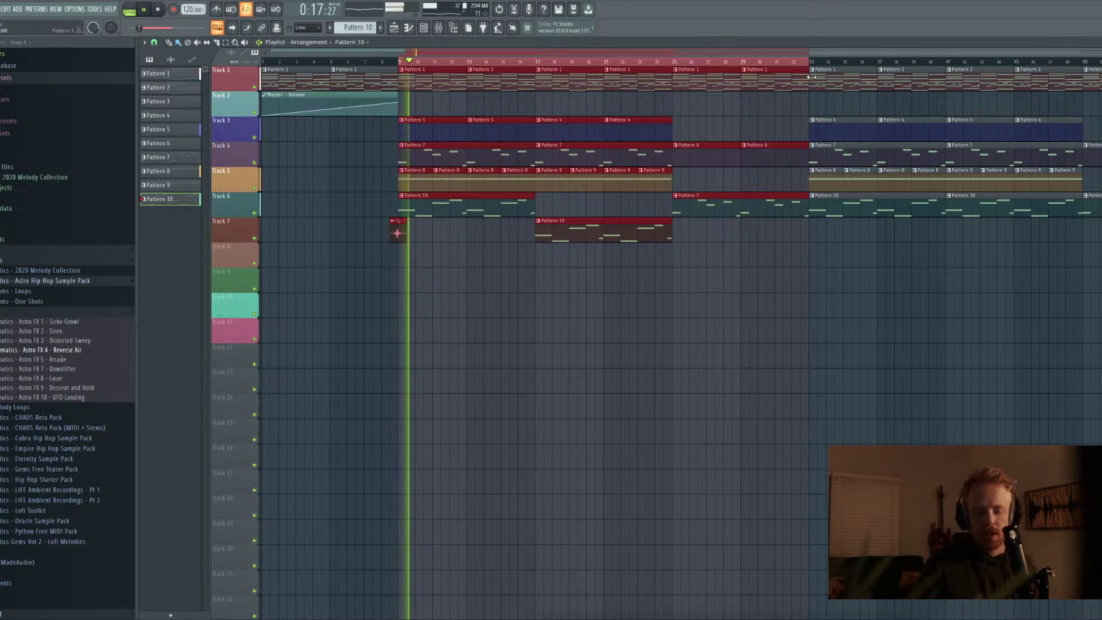